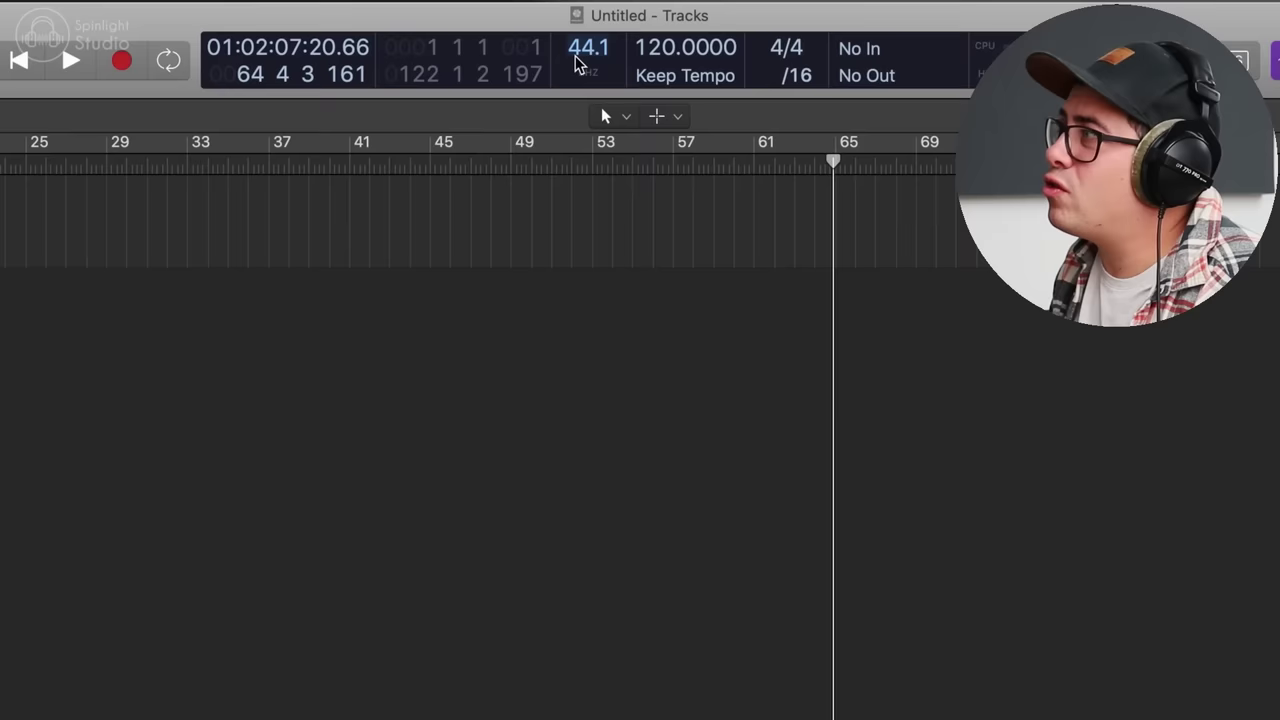
- Set the project tempo to 150 BPM
double_click(670, 54)
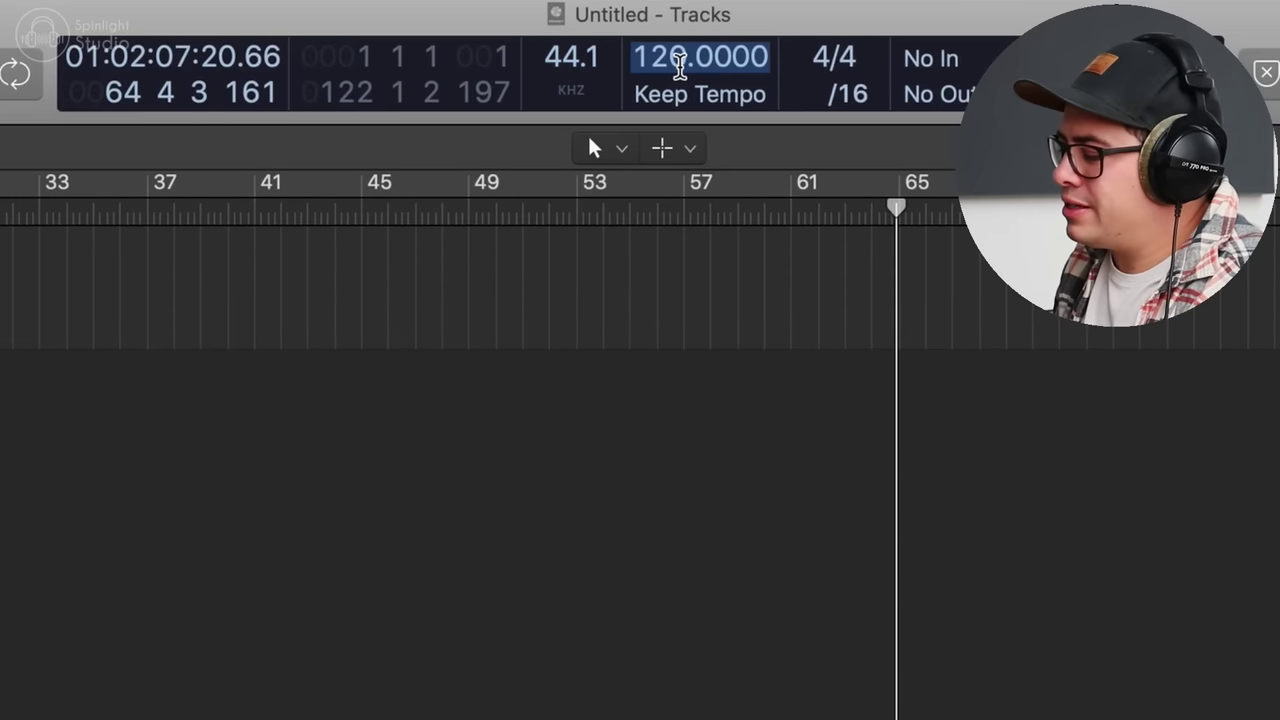
text(150)
key(Return)
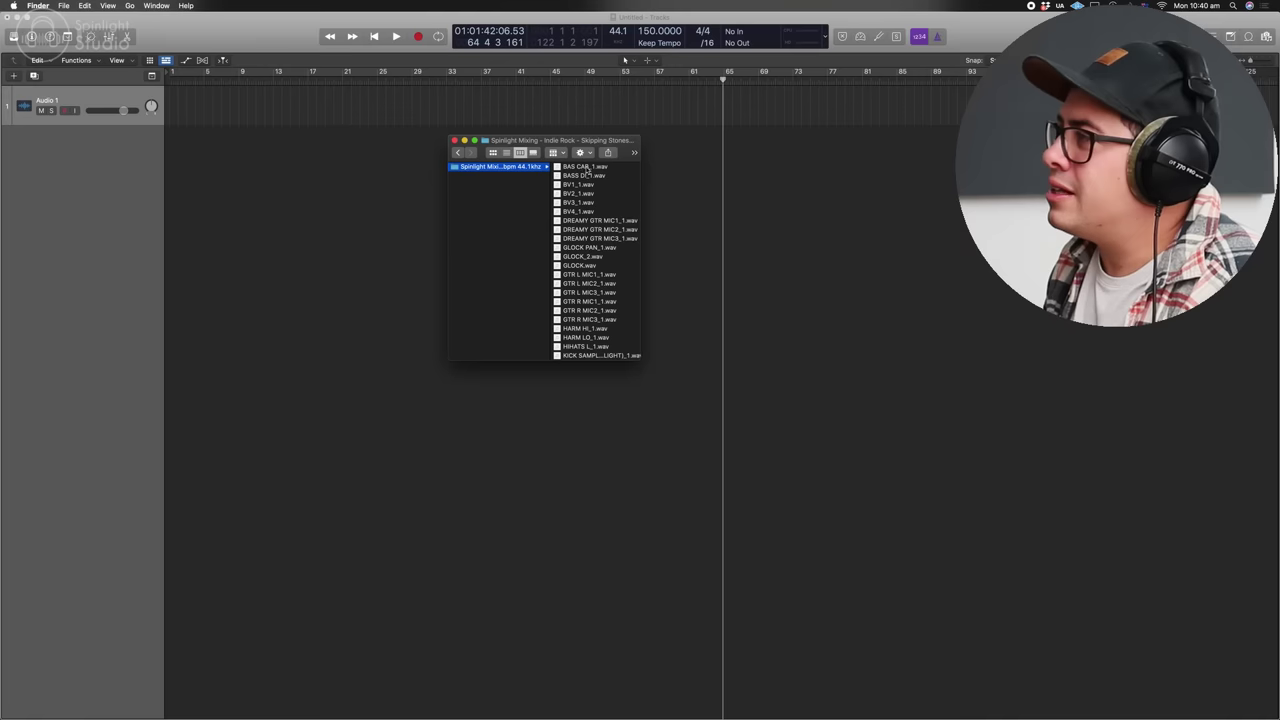
- Import all the WAV stems from the Spinlight Mixing folder at the project start, each onto its own track
click(588, 174)
key(super+a)
drag(600, 185, 172, 143)
key(Return)
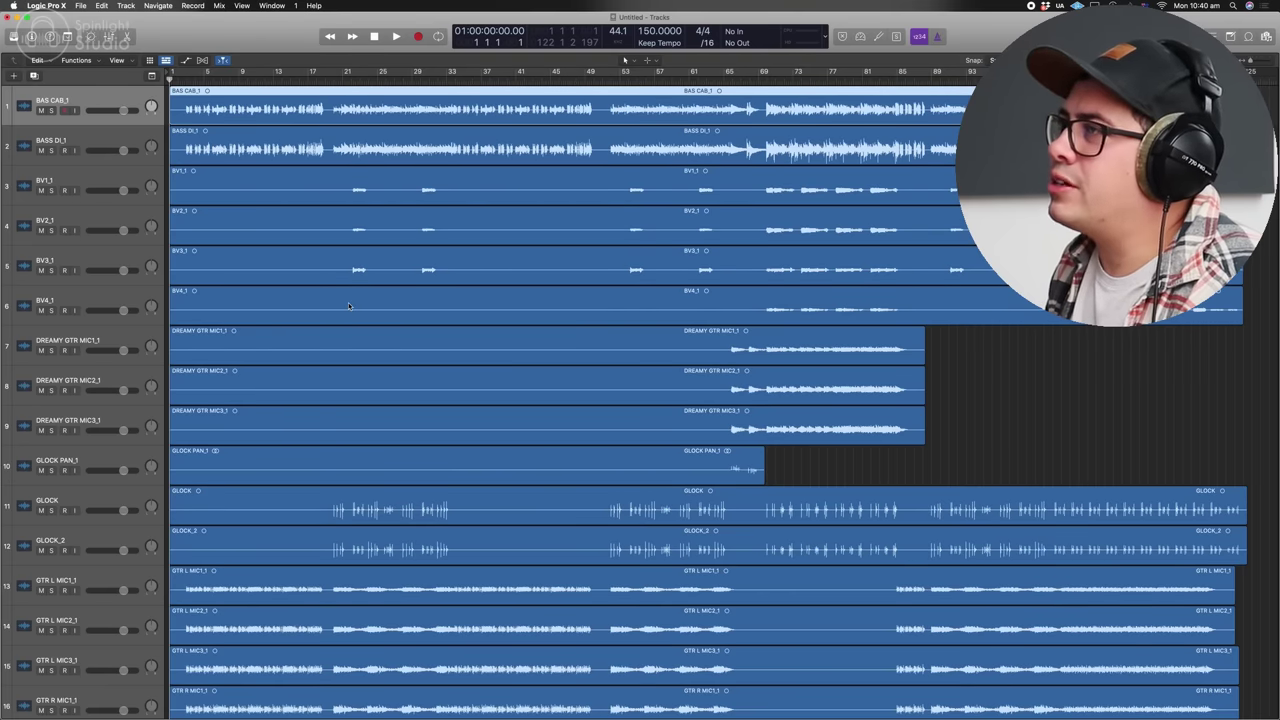
- Gather all drum and percussion tracks (hi-hats, kicks, overheads, room, snares, tambourine, toms) and move them above the other tracks
scroll(348, 302, down, 15)
drag(19, 628, 80, 490)
scroll(97, 432, up, 2)
scroll(97, 432, up, 1)
super+click(97, 432)
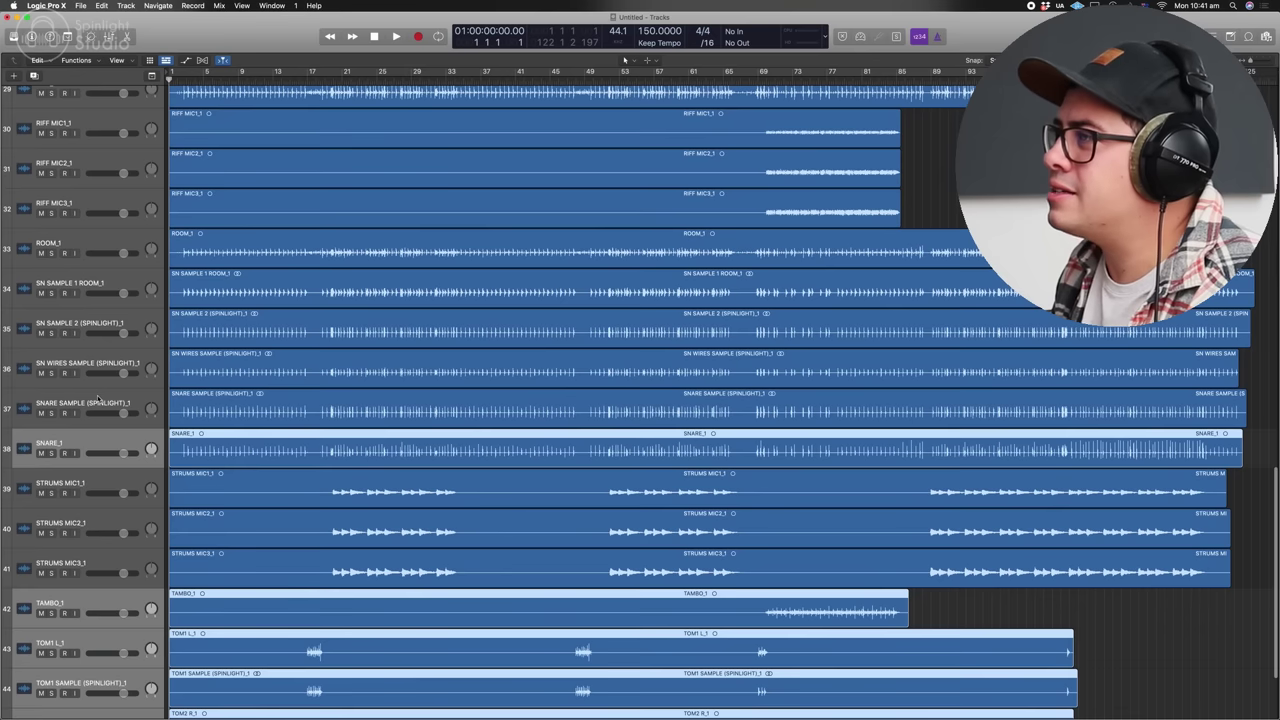
super+click(95, 394)
super+click(96, 360)
super+click(93, 324)
super+click(91, 286)
scroll(92, 296, up, 2)
super+click(93, 310)
scroll(93, 320, up, 5)
super+click(93, 350)
super+click(97, 312)
scroll(97, 312, up, 6)
scroll(97, 313, up, 1)
super+click(96, 347)
scroll(92, 335, up, 1)
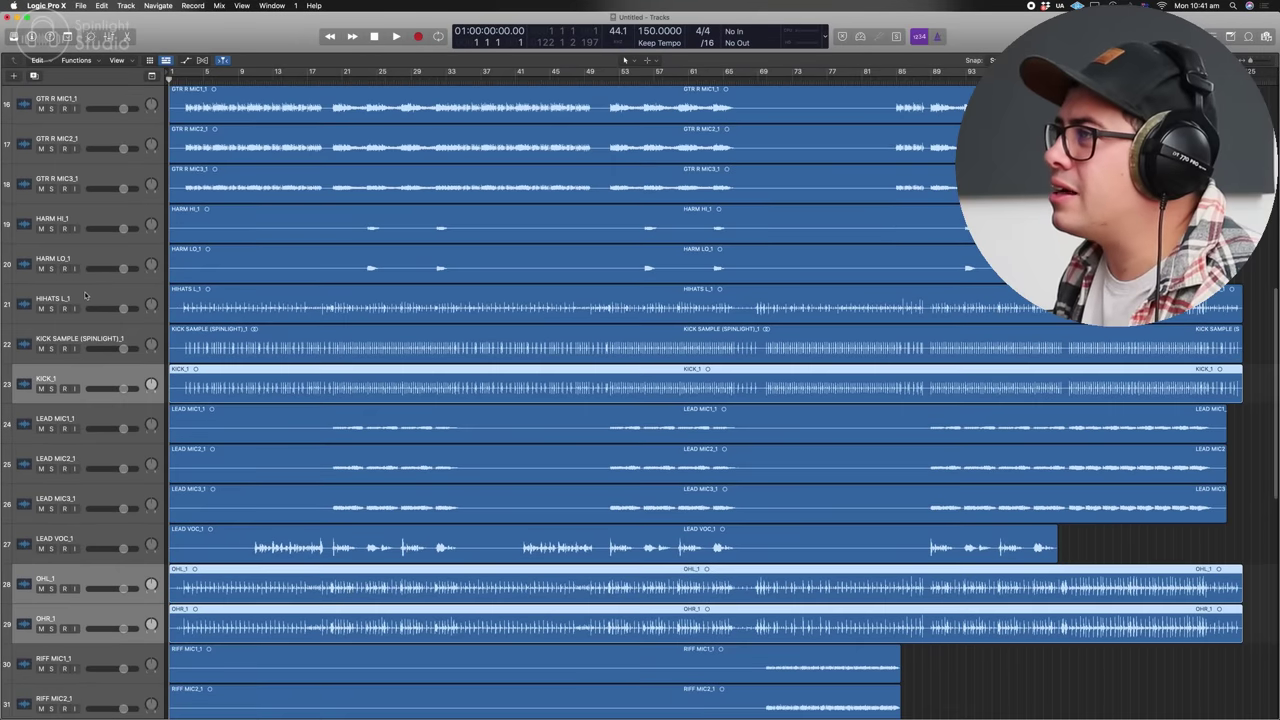
super+click(86, 296)
scroll(90, 322, up, 6)
drag(87, 548, 104, 430)
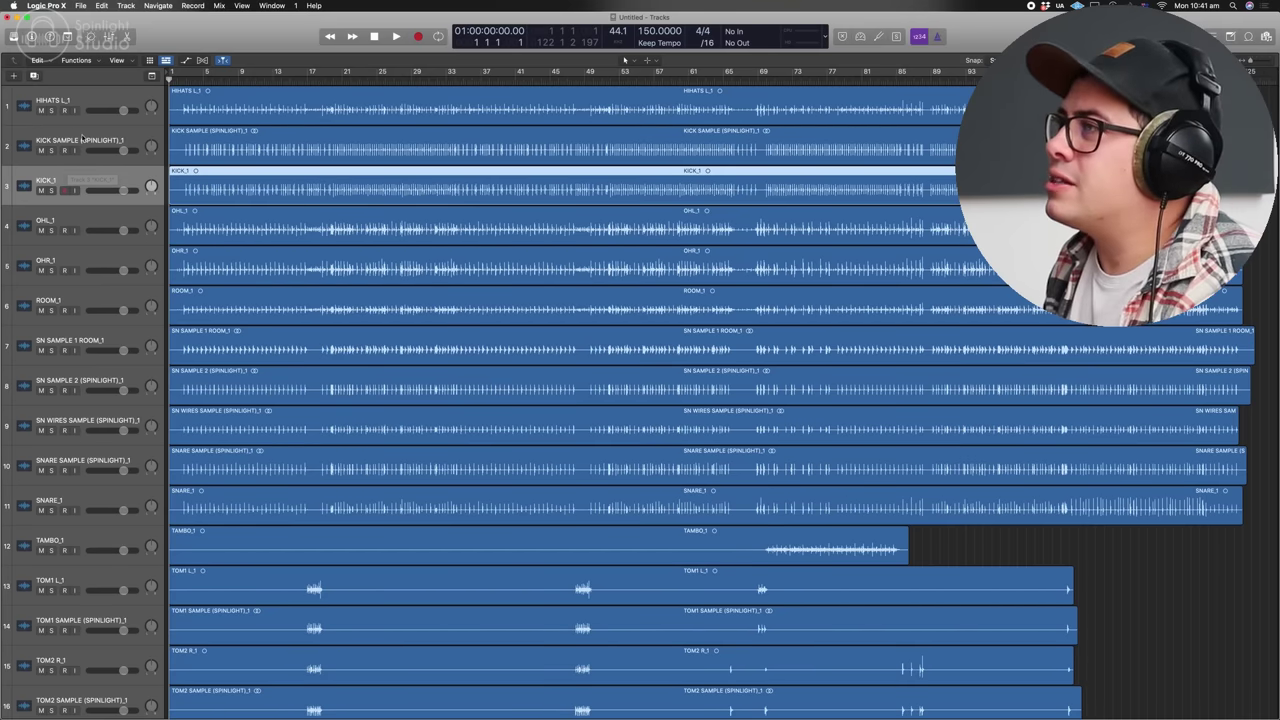
- Reorder the drum tracks so that KICK_1, KICK SAMPLE (SPINLIGHT)_1 and SNARE_1 come first
drag(91, 180, 90, 136)
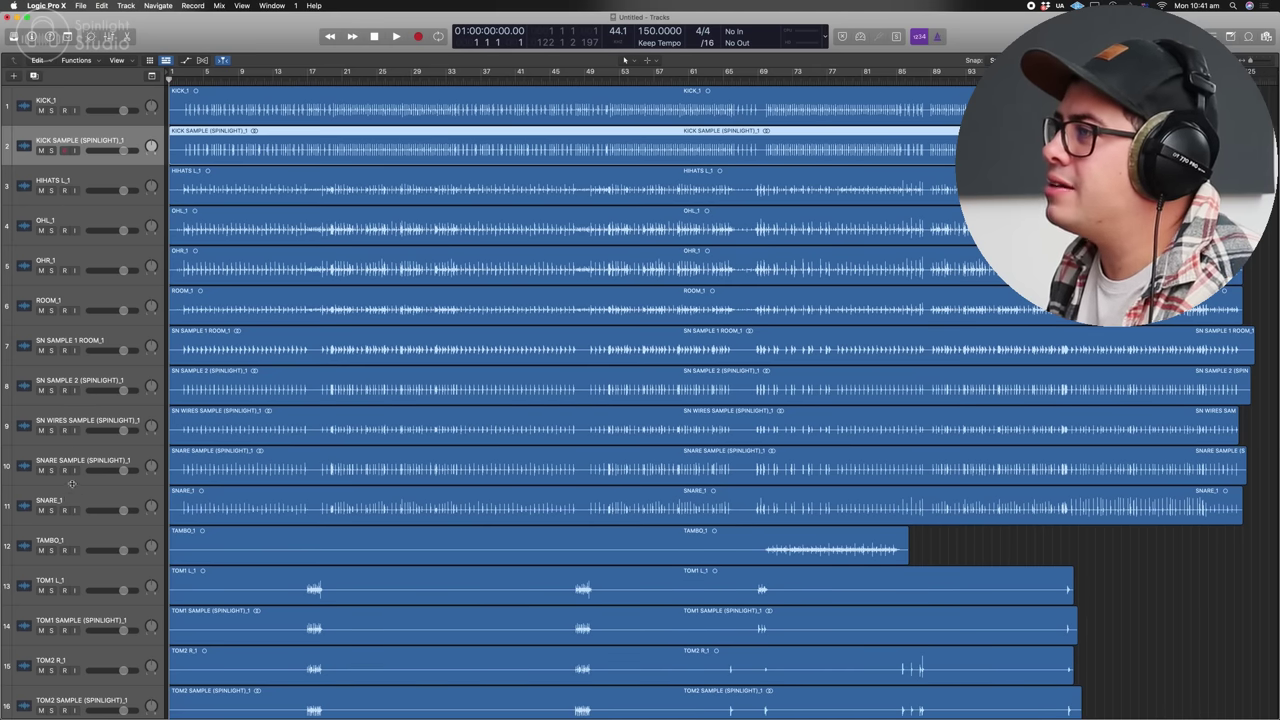
drag(72, 490, 89, 160)
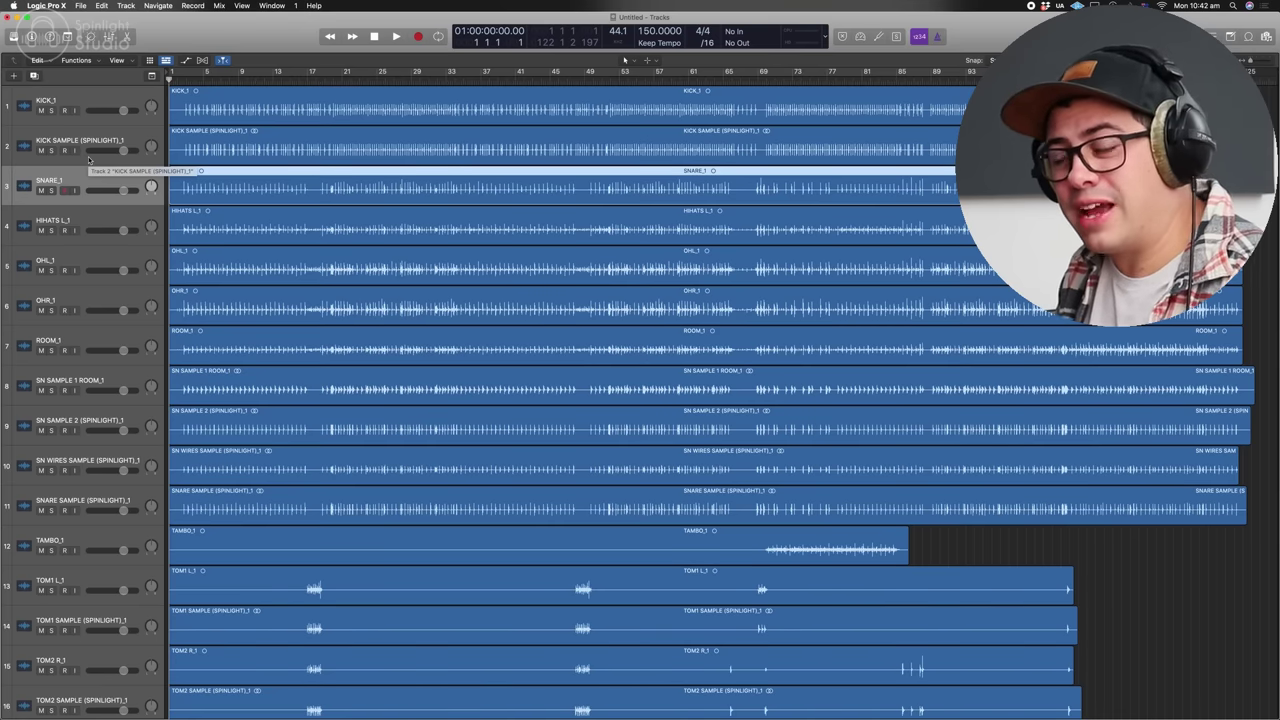
click(91, 99)
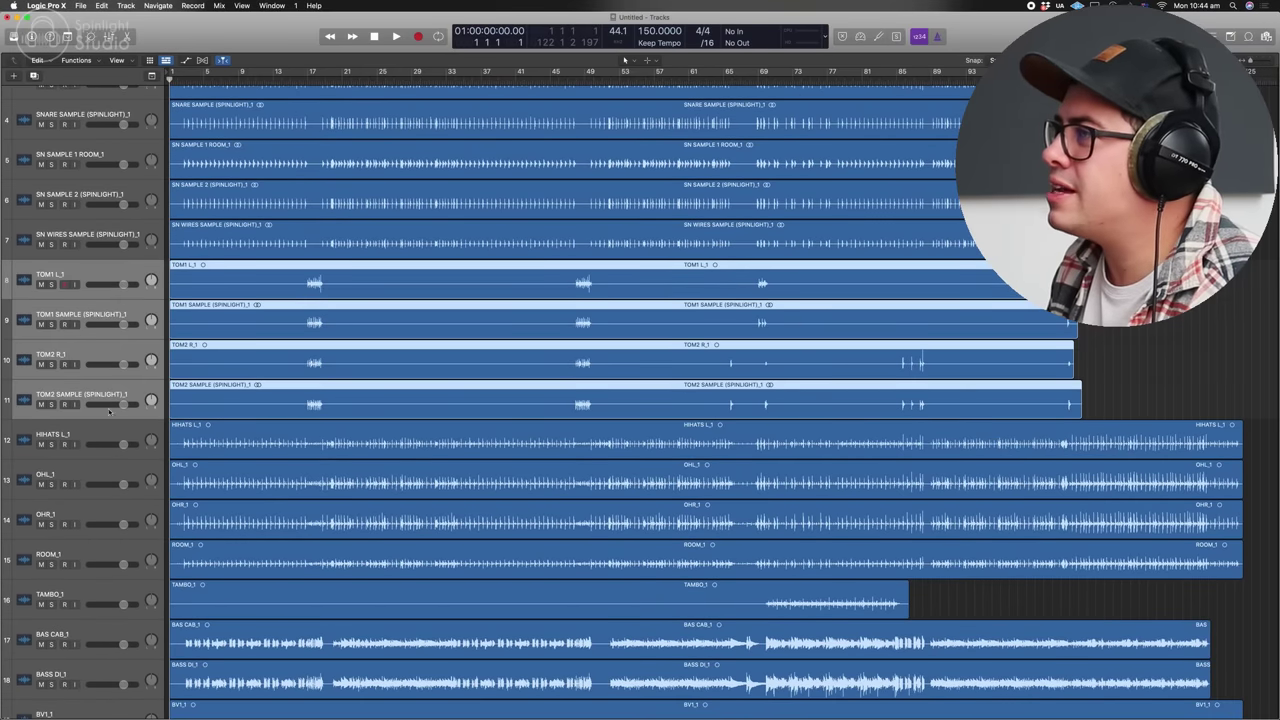
- Go through the hi-hat, overhead, room and tambourine tracks one by one to check their order
click(92, 439)
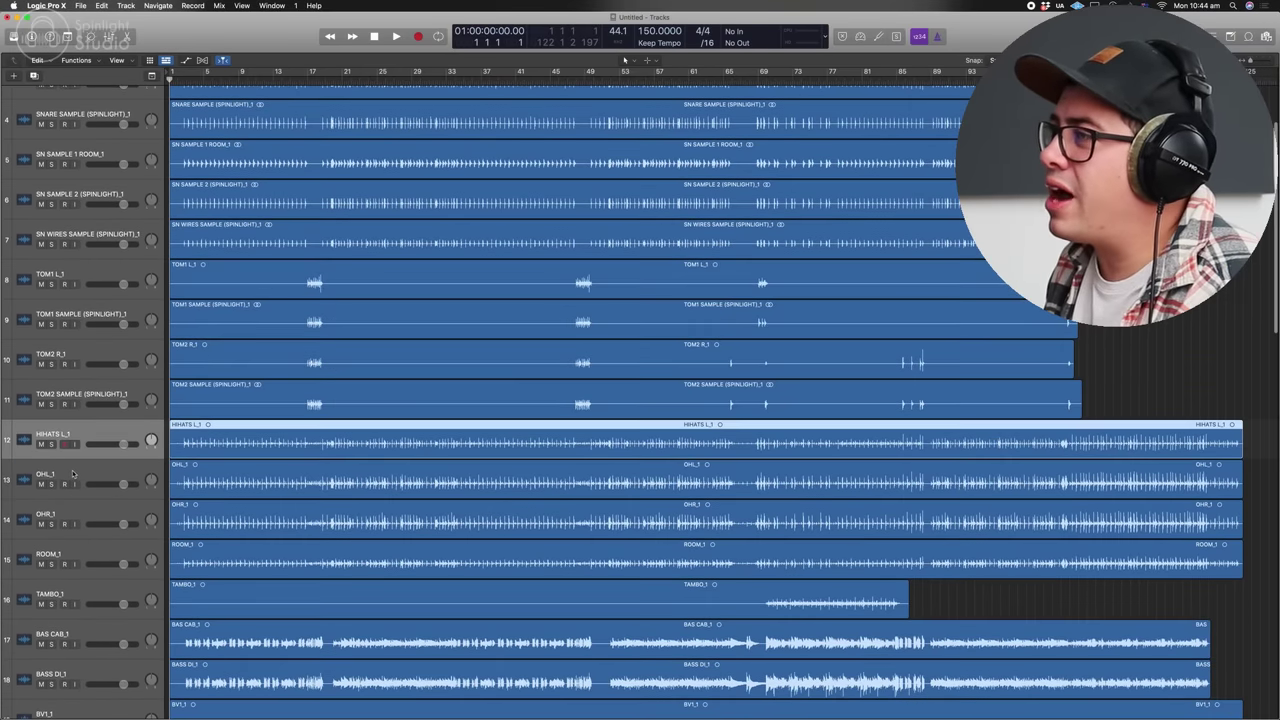
click(75, 478)
click(80, 516)
click(85, 553)
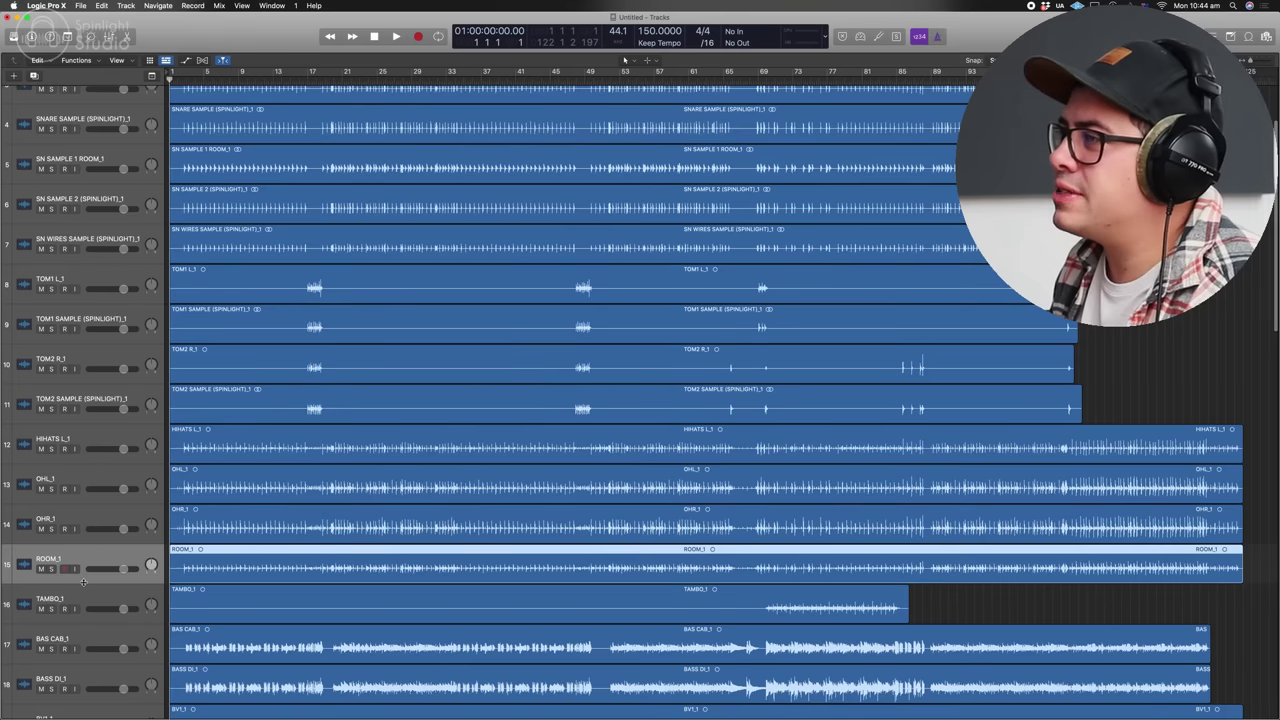
scroll(83, 581, down, 1)
click(313, 586)
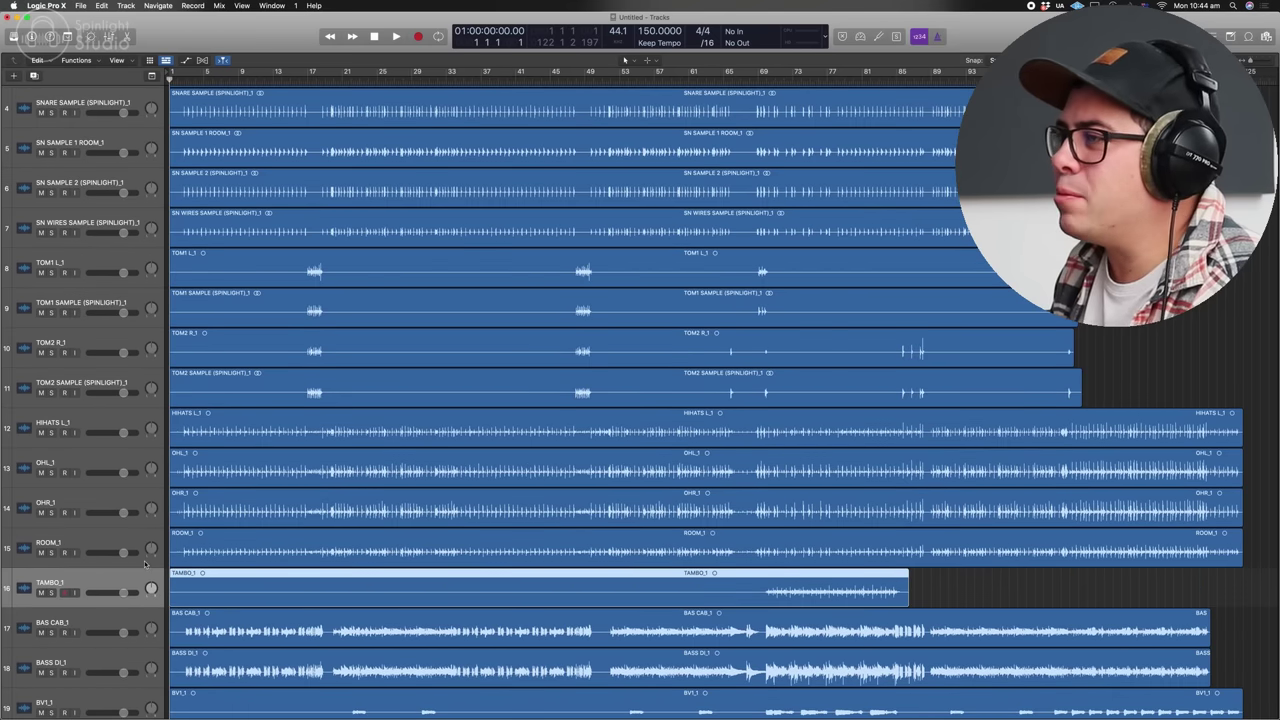
- Move the BASS DI_1 track above BAS CAB_1, directly below the tambourine track
scroll(145, 564, down, 5)
click(96, 490)
drag(77, 521, 85, 471)
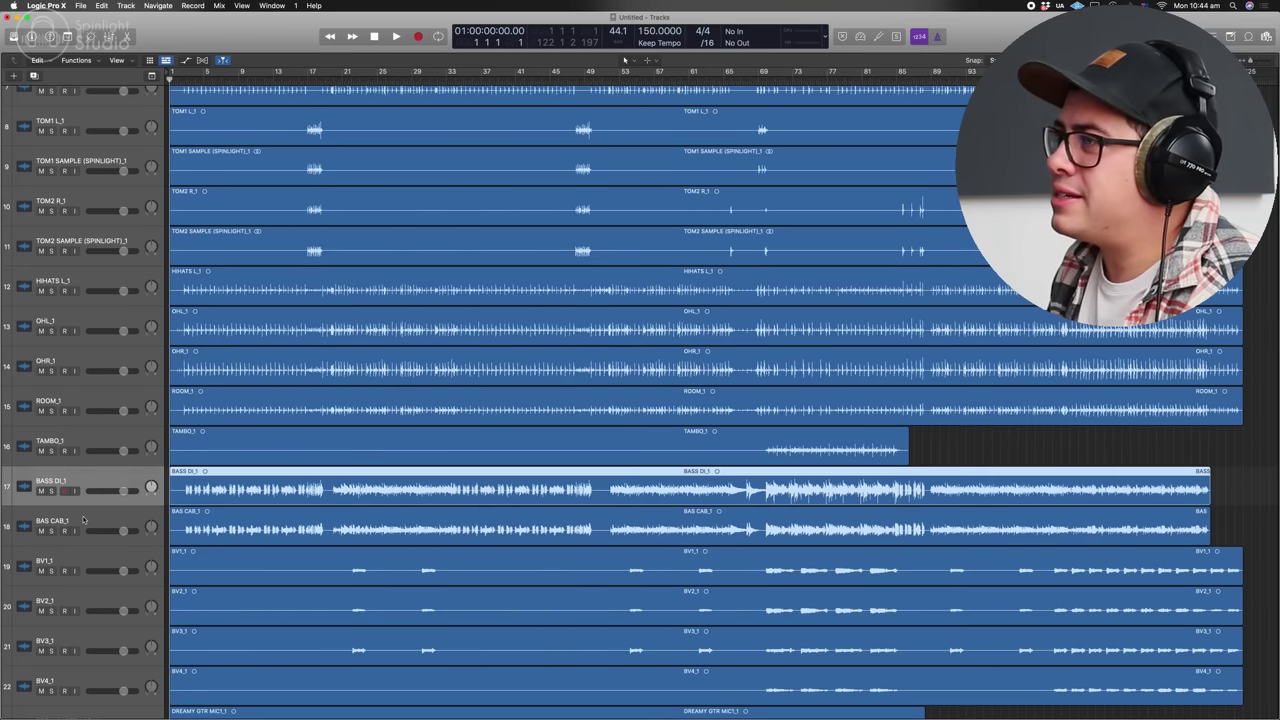
click(83, 519)
- Move the six GTR L and GTR R mic tracks directly below the bass tracks
scroll(83, 530, down, 8)
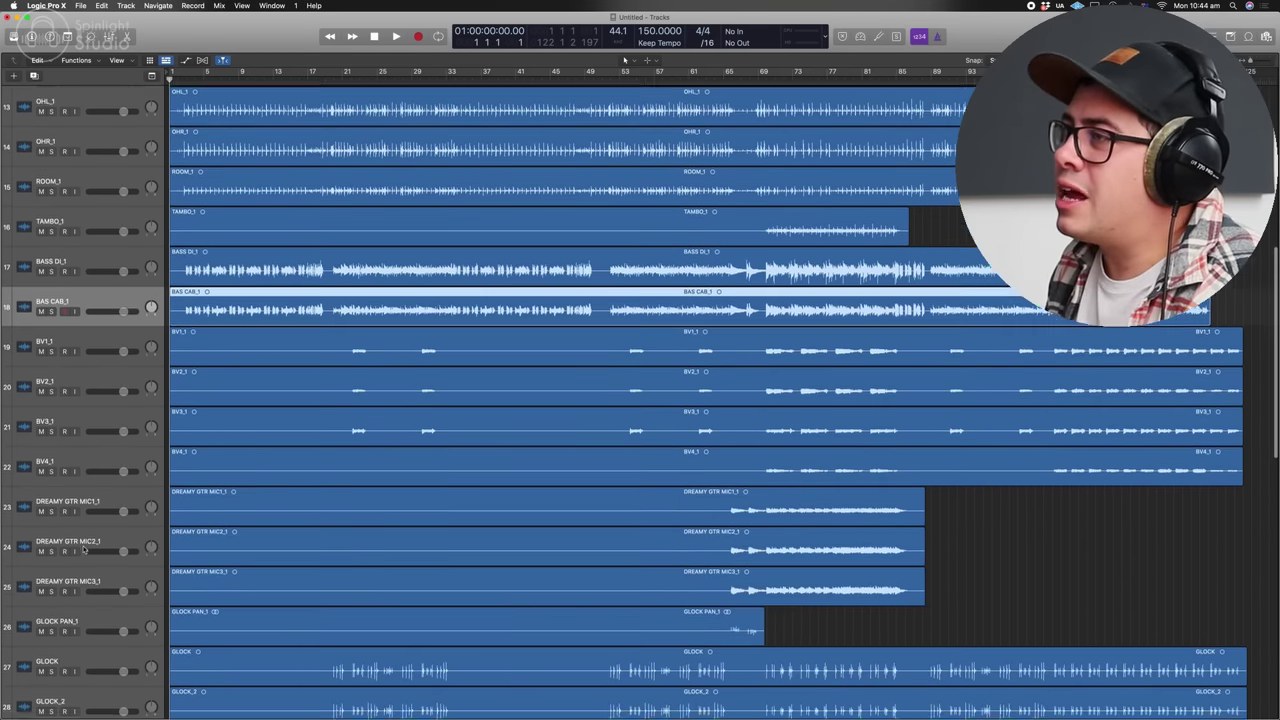
scroll(84, 549, down, 1)
scroll(97, 553, down, 10)
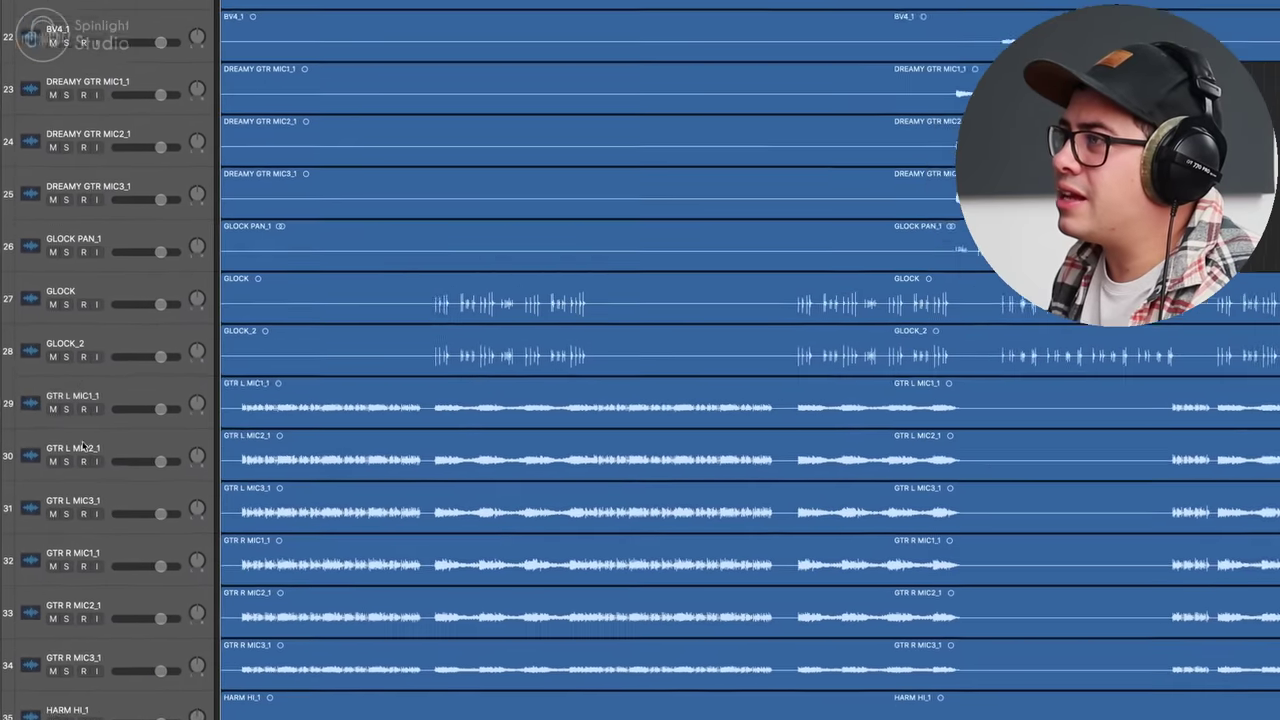
click(84, 420)
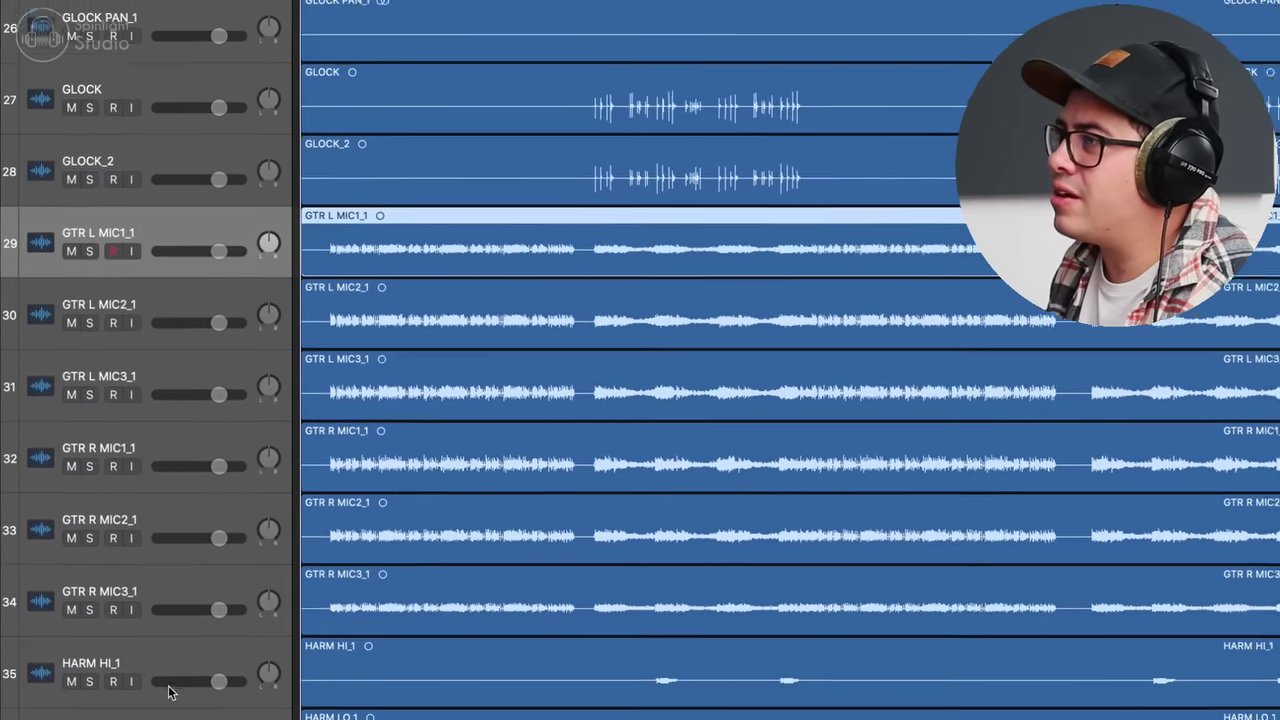
click(84, 671)
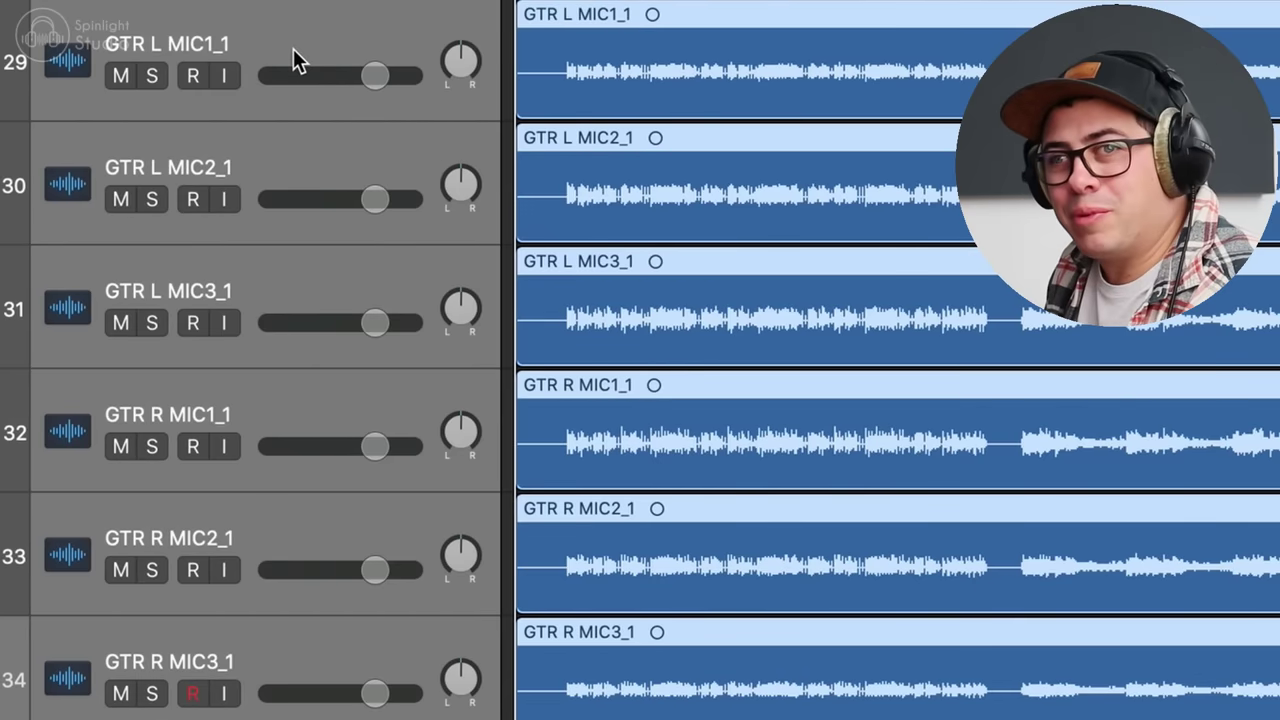
scroll(230, 100, up, 5)
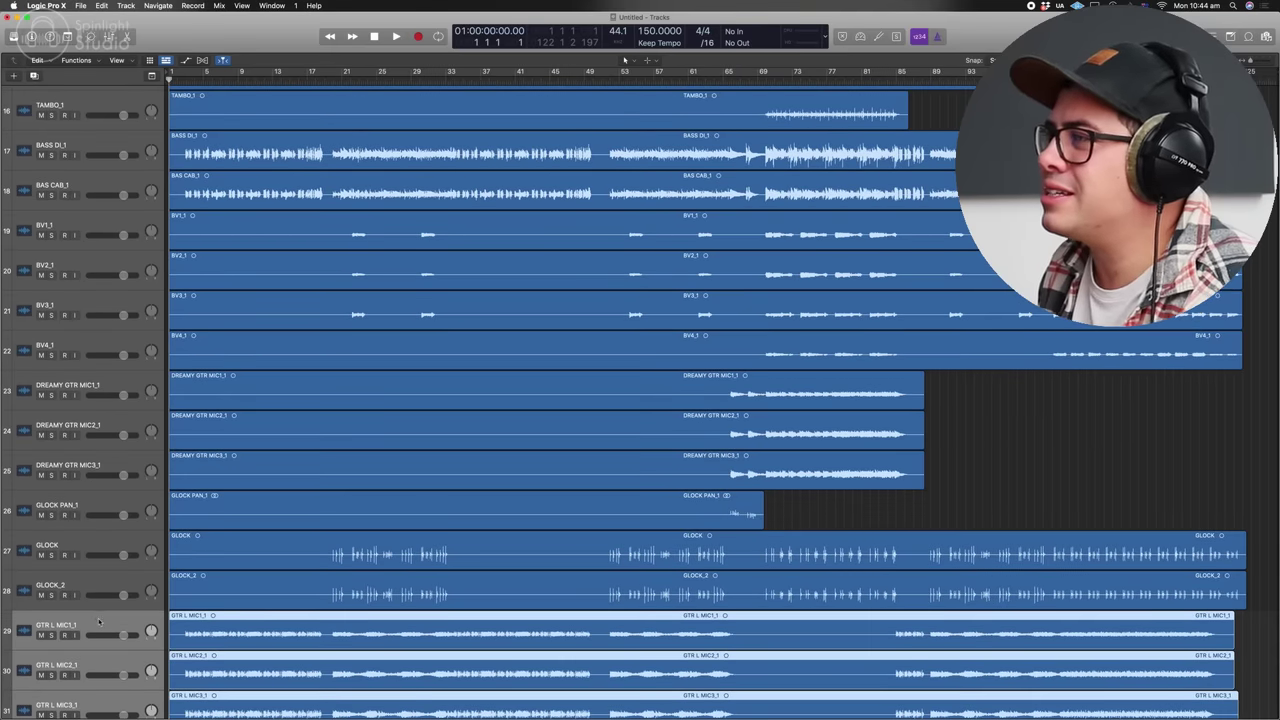
drag(98, 621, 174, 216)
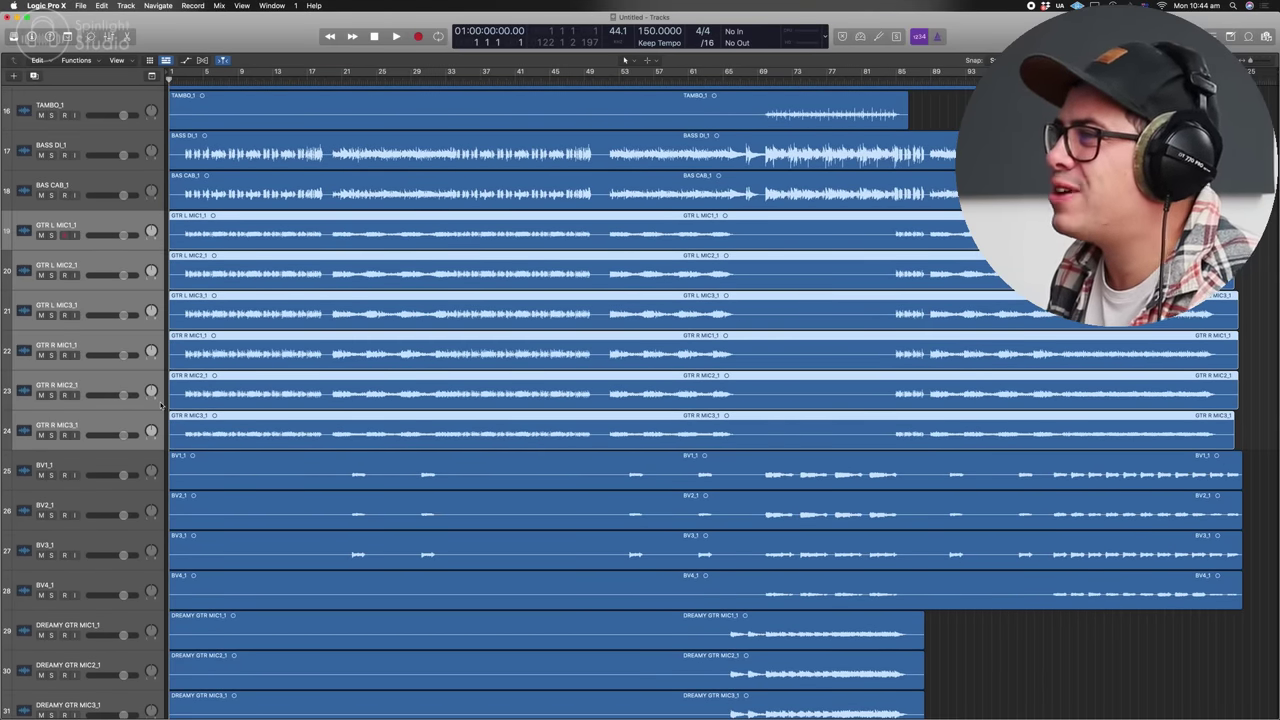
- Move the three STRUMS mic tracks directly below the GTR R tracks
scroll(130, 420, down, 10)
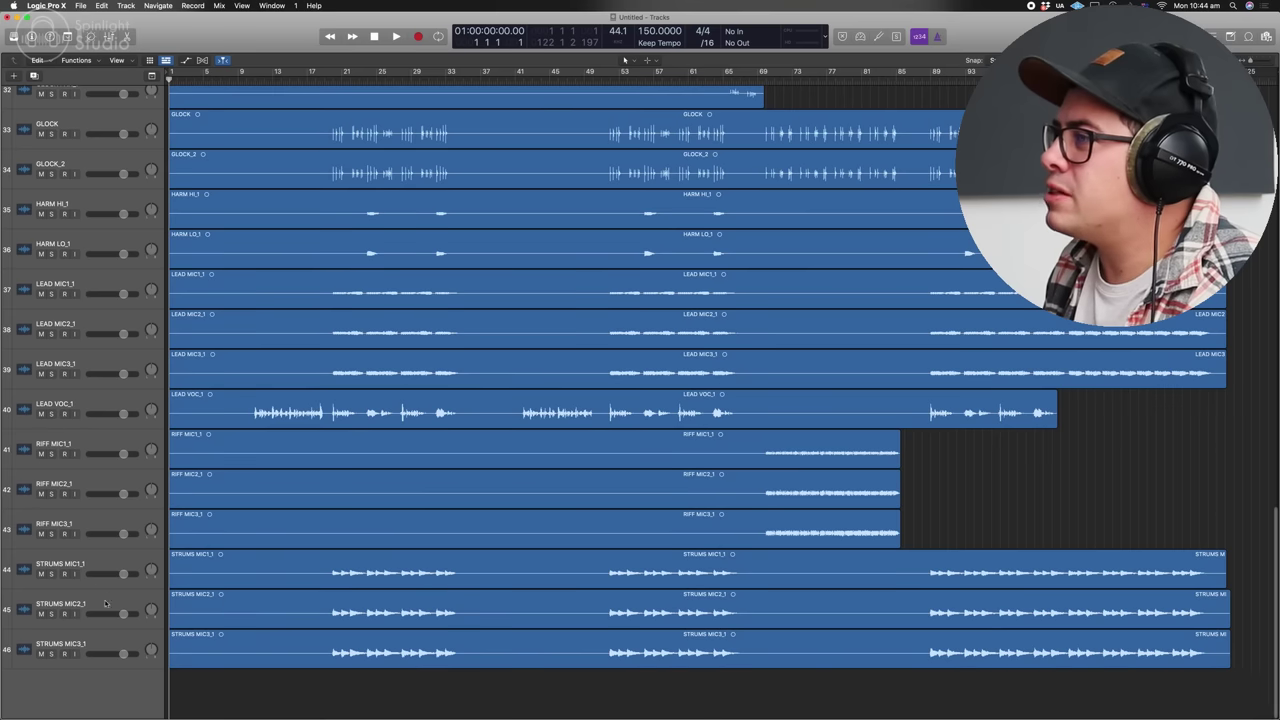
click(80, 570)
scroll(106, 636, up, 2)
scroll(112, 652, down, 2)
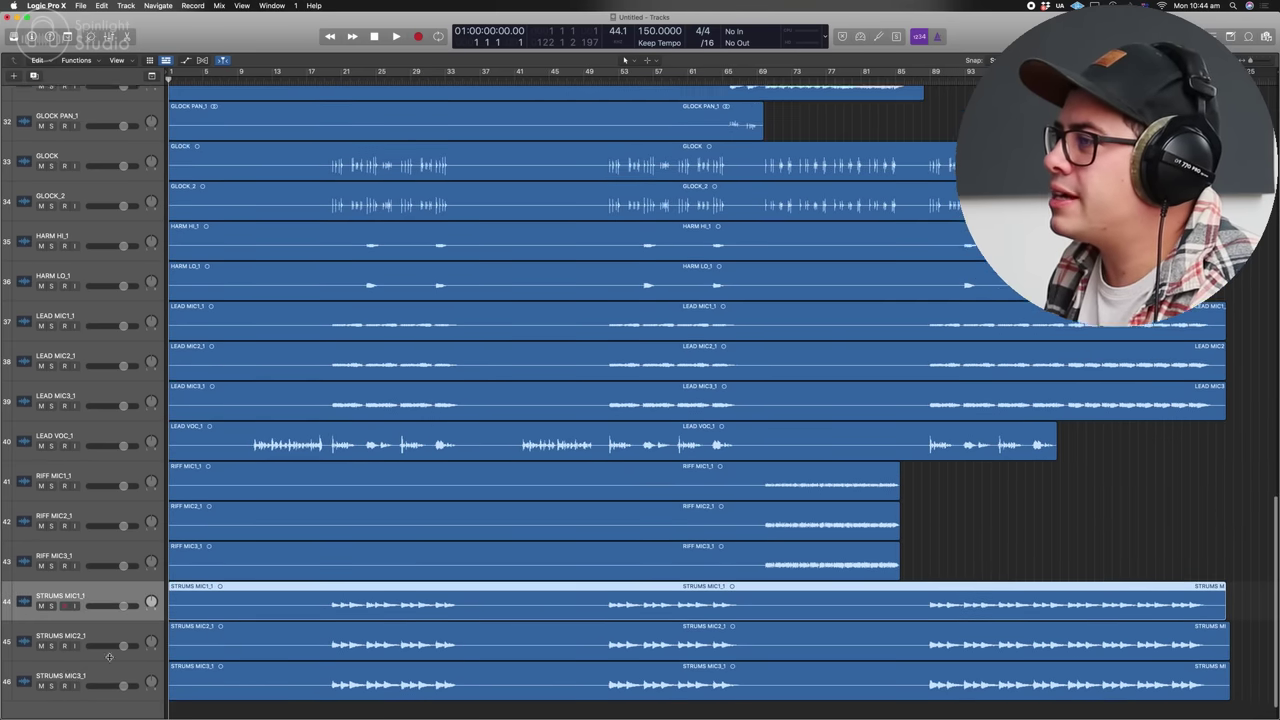
shift+click(109, 662)
scroll(107, 642, up, 2)
drag(106, 640, 203, 523)
drag(131, 445, 90, 165)
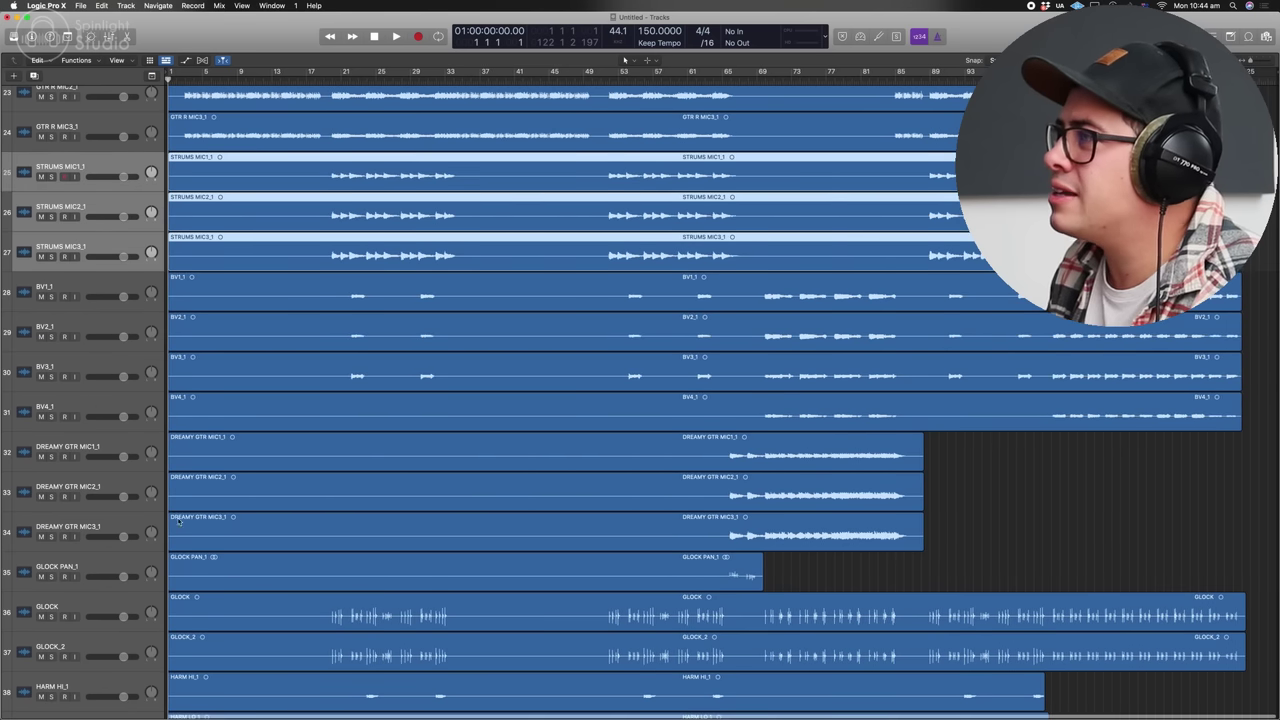
- Move the three DREAMY GTR mic tracks directly below the STRUMS tracks
click(72, 443)
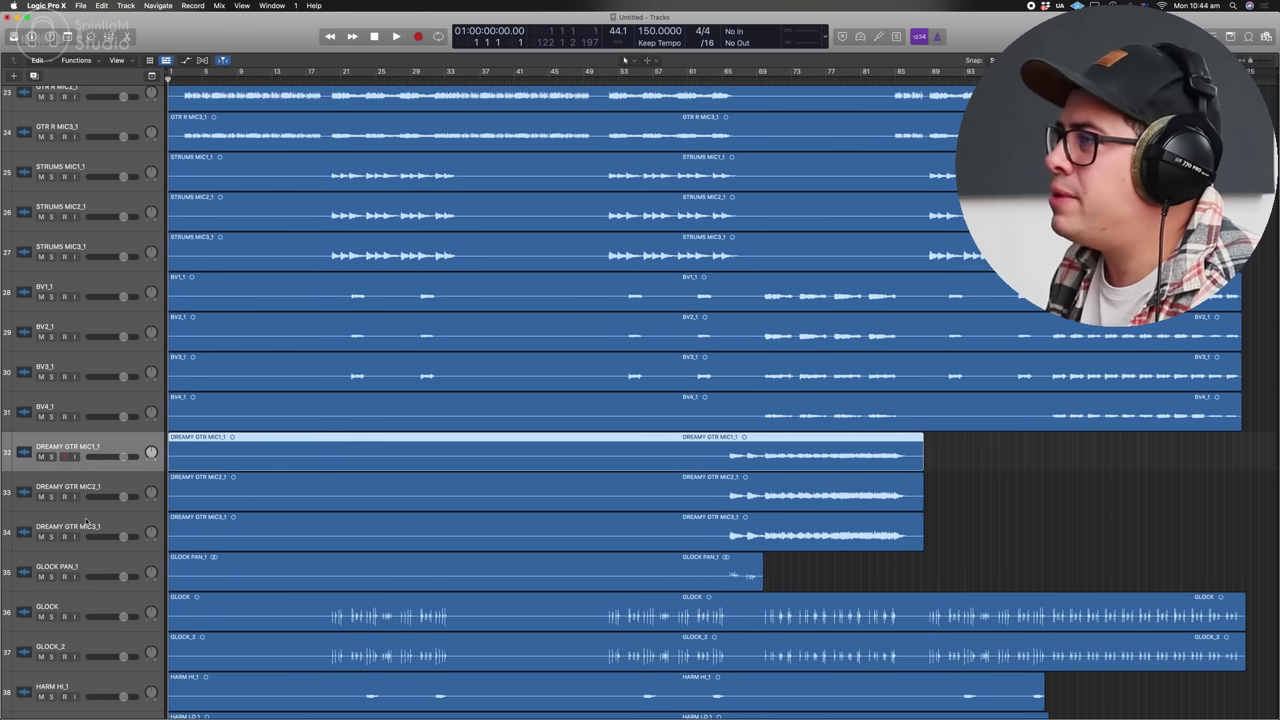
shift+click(85, 520)
drag(90, 445, 90, 288)
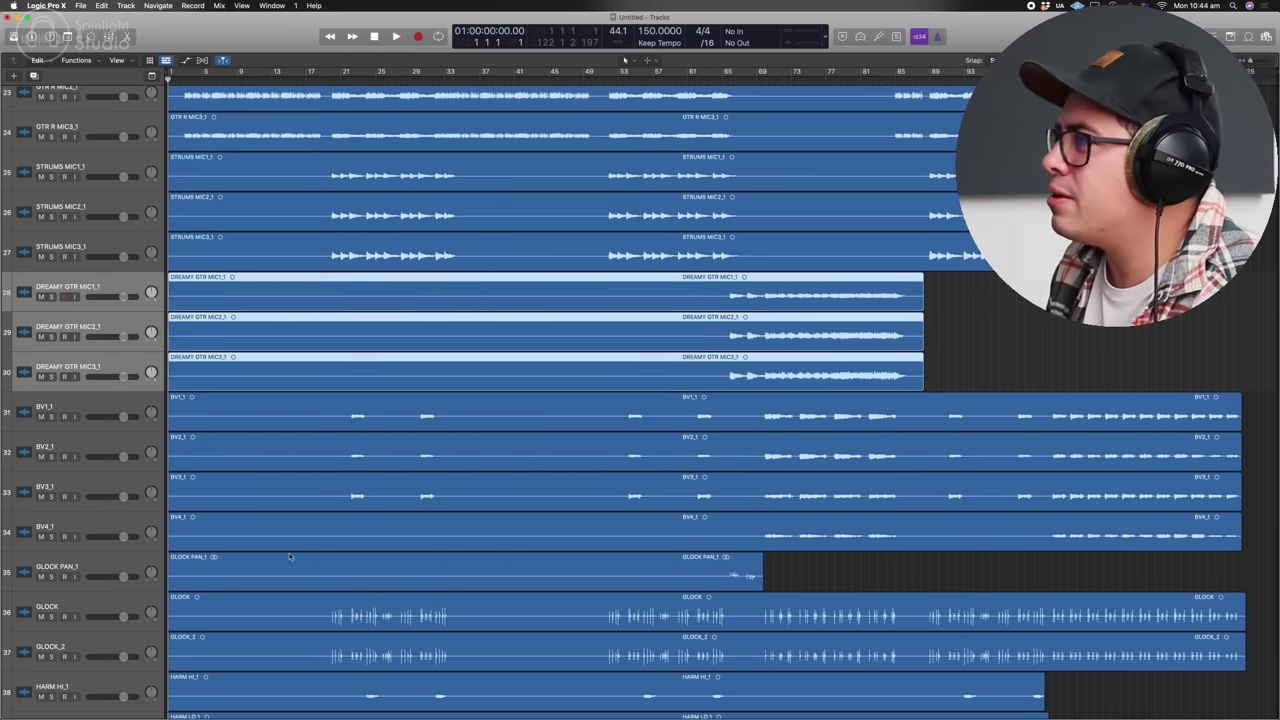
- Move the LEAD MIC and RIFF MIC tracks below the DREAMY GTR tracks, with LEAD VOC_1 right after the riffs
scroll(290, 556, down, 10)
click(78, 404)
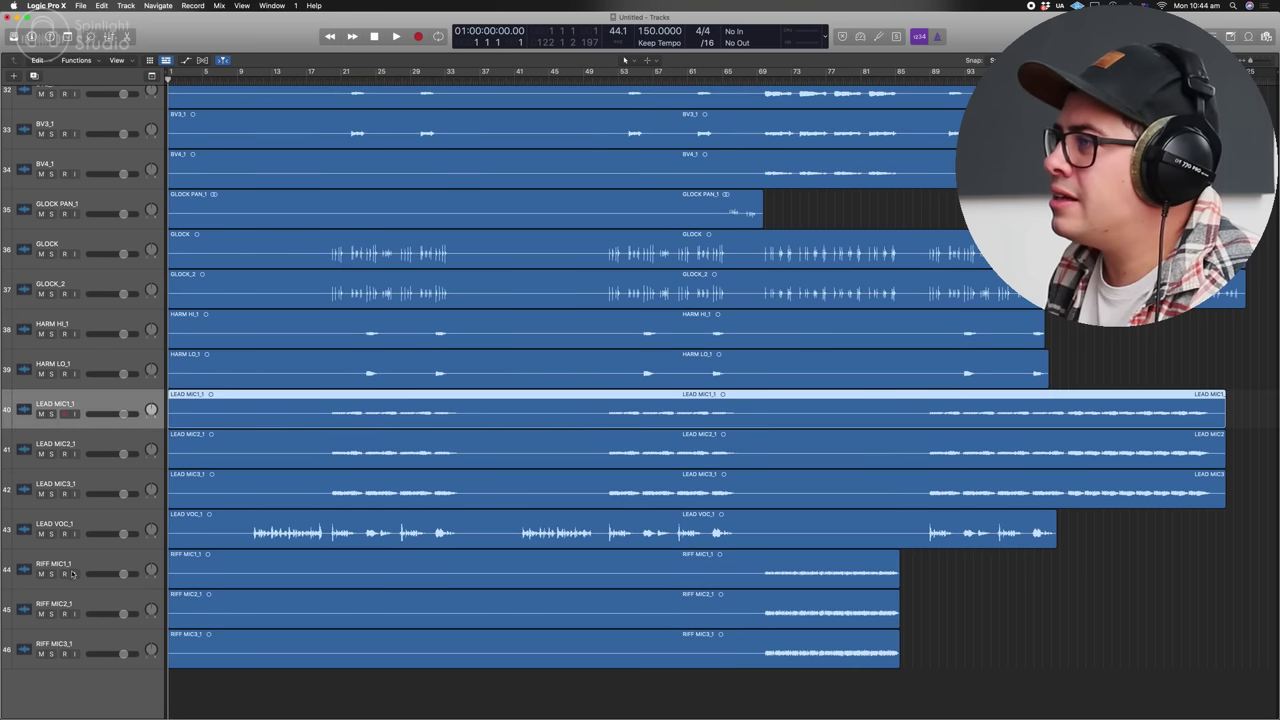
shift+click(87, 640)
scroll(87, 640, up, 5)
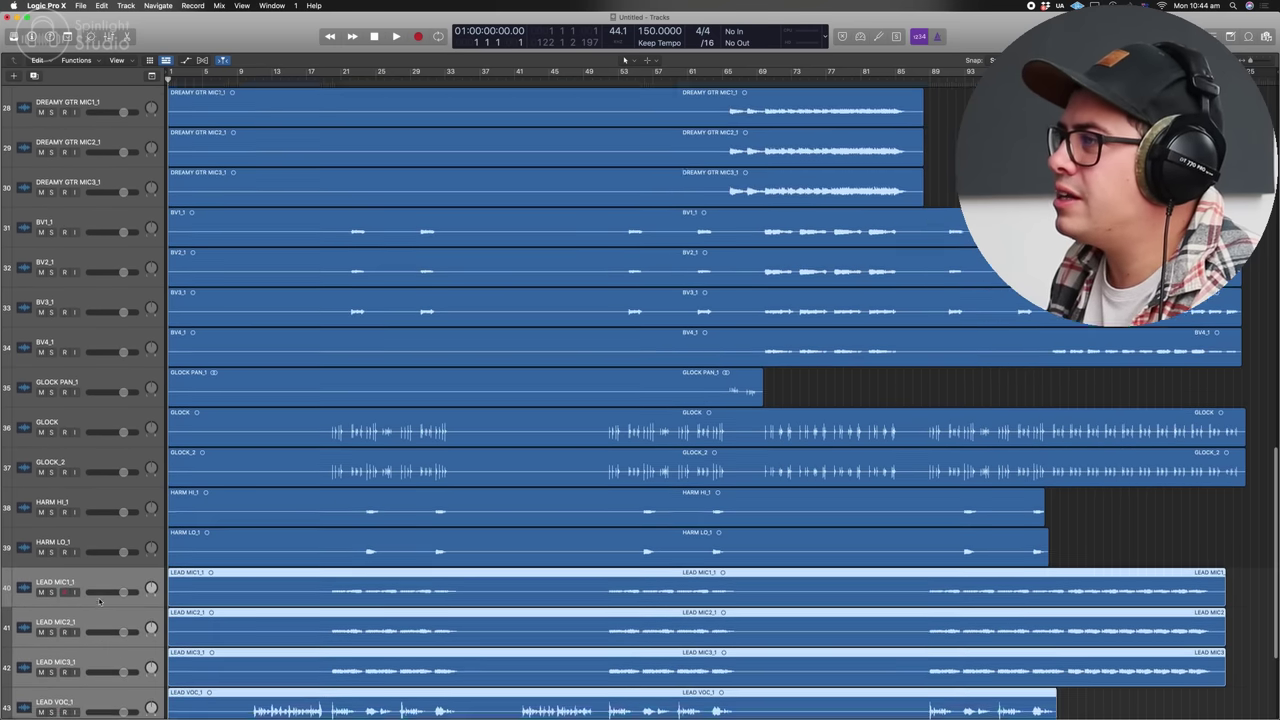
drag(98, 612, 105, 359)
drag(105, 359, 104, 250)
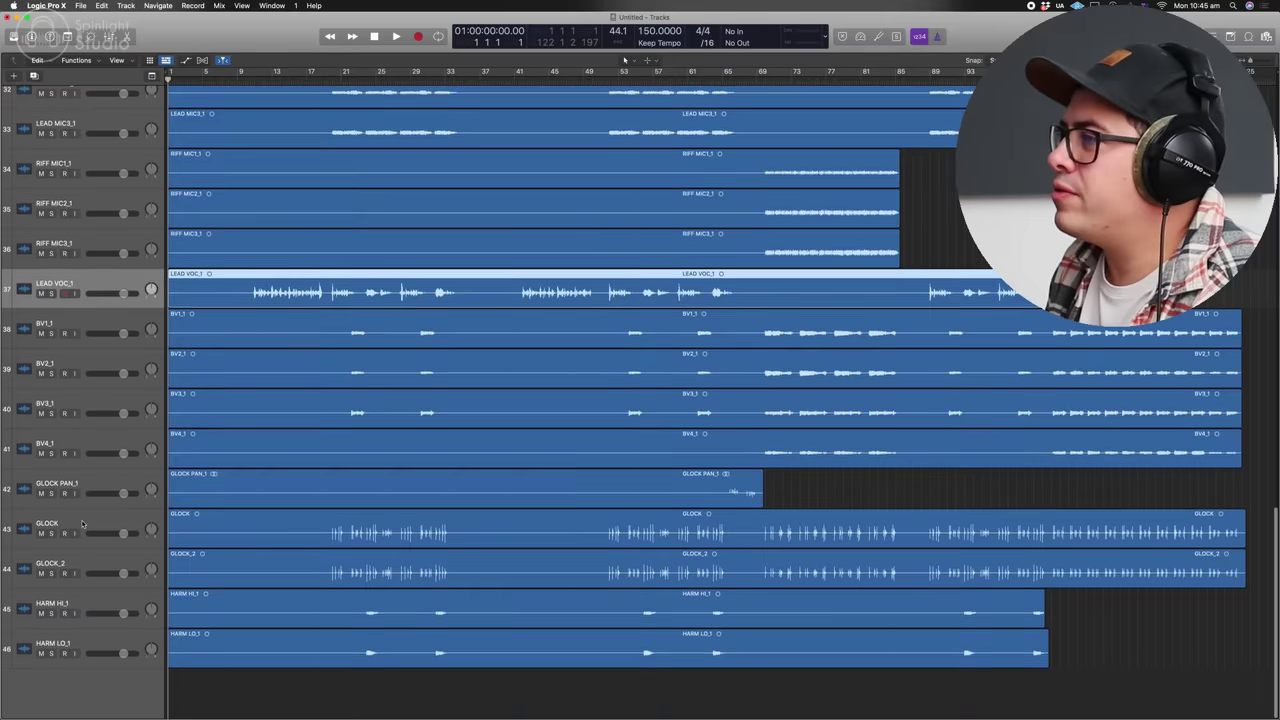
- Move the three GLOCK tracks between RIFF MIC3_1 and the lead vocal
click(78, 524)
shift+click(92, 563)
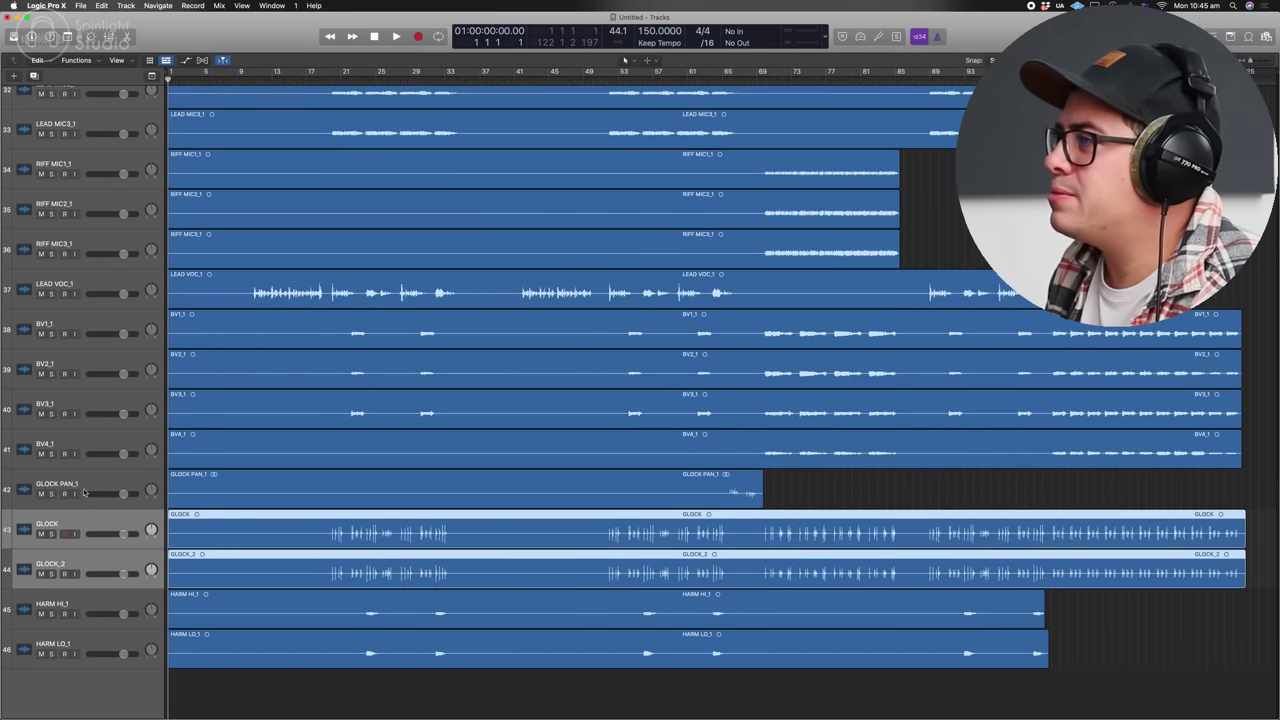
shift+click(84, 491)
drag(84, 491, 98, 338)
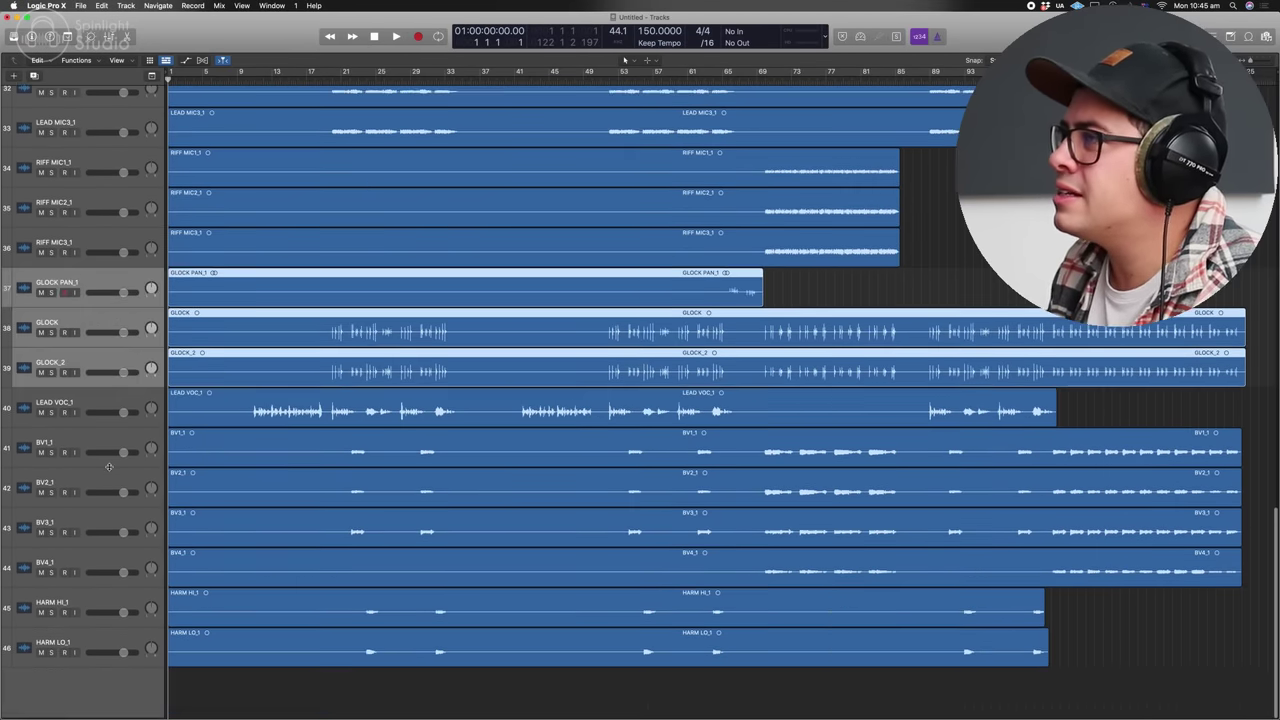
- Move HARM HI_1 and HARM LO_1 directly below the lead vocal, above the BV tracks
click(87, 406)
click(76, 597)
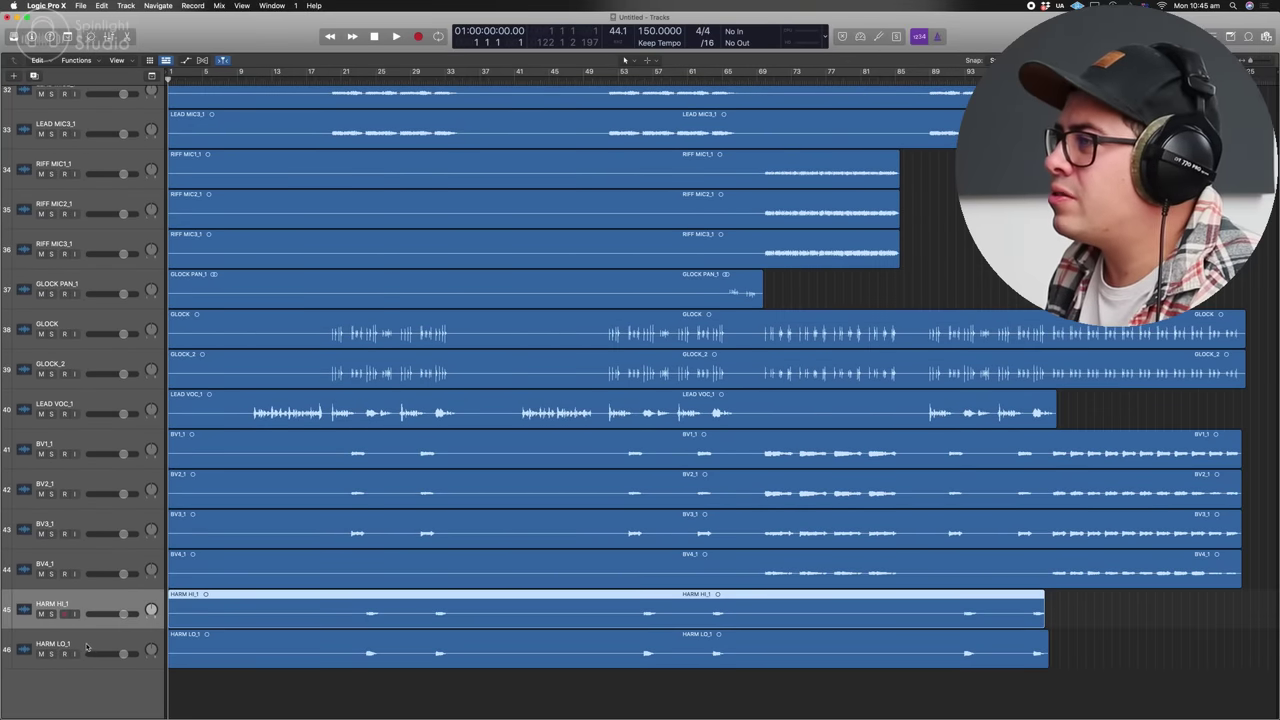
shift+click(88, 647)
drag(84, 595, 88, 437)
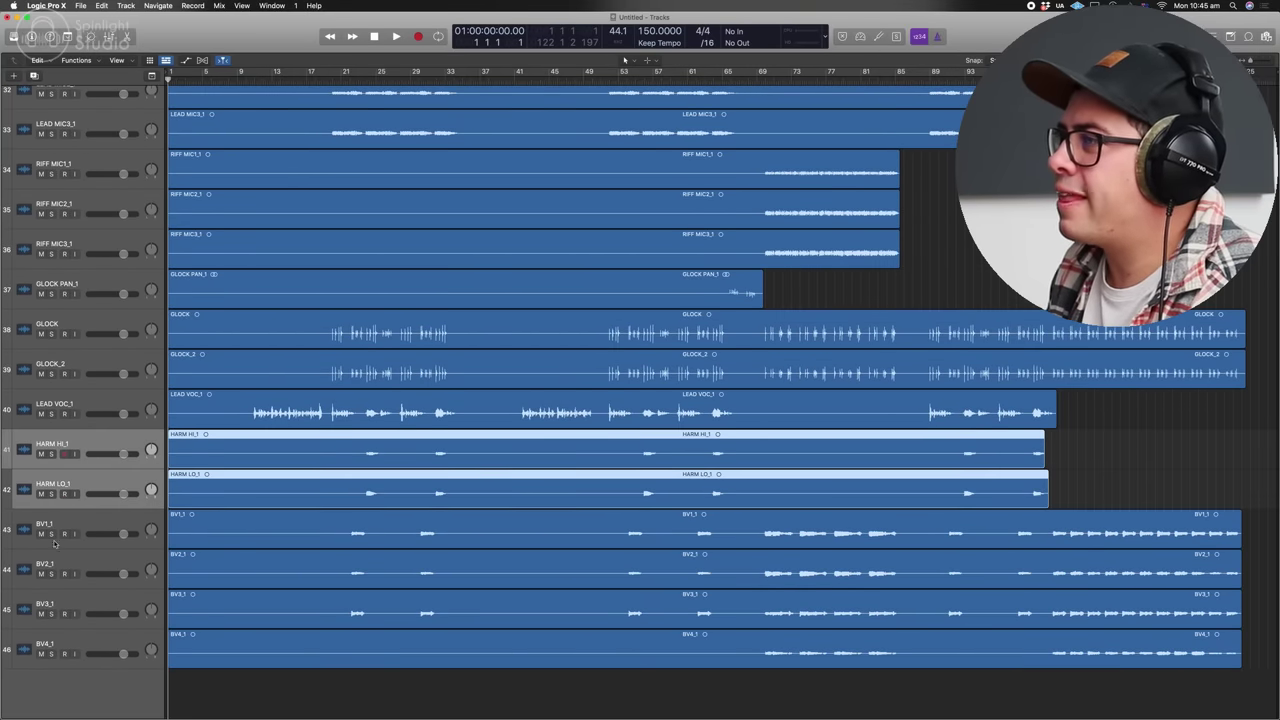
- Check the full track order, including the four BV tracks at the end, and open the mixer
click(44, 520)
shift+click(72, 645)
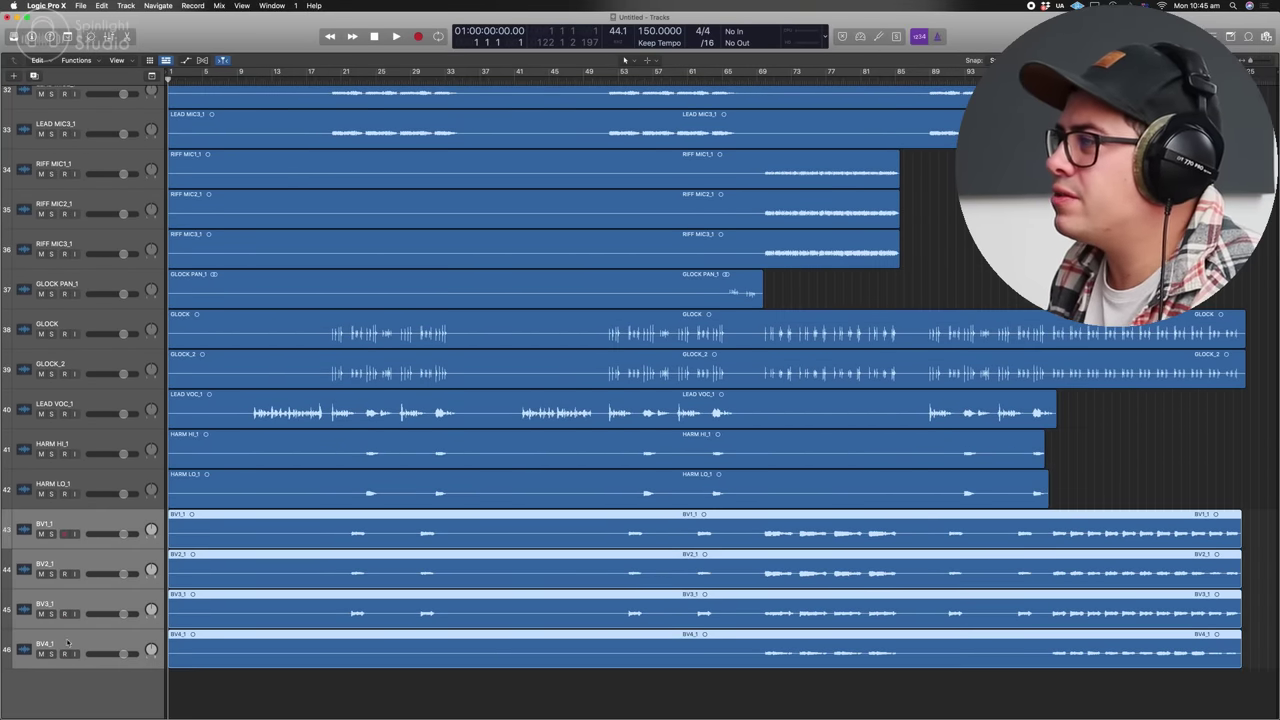
scroll(447, 339, up, 15)
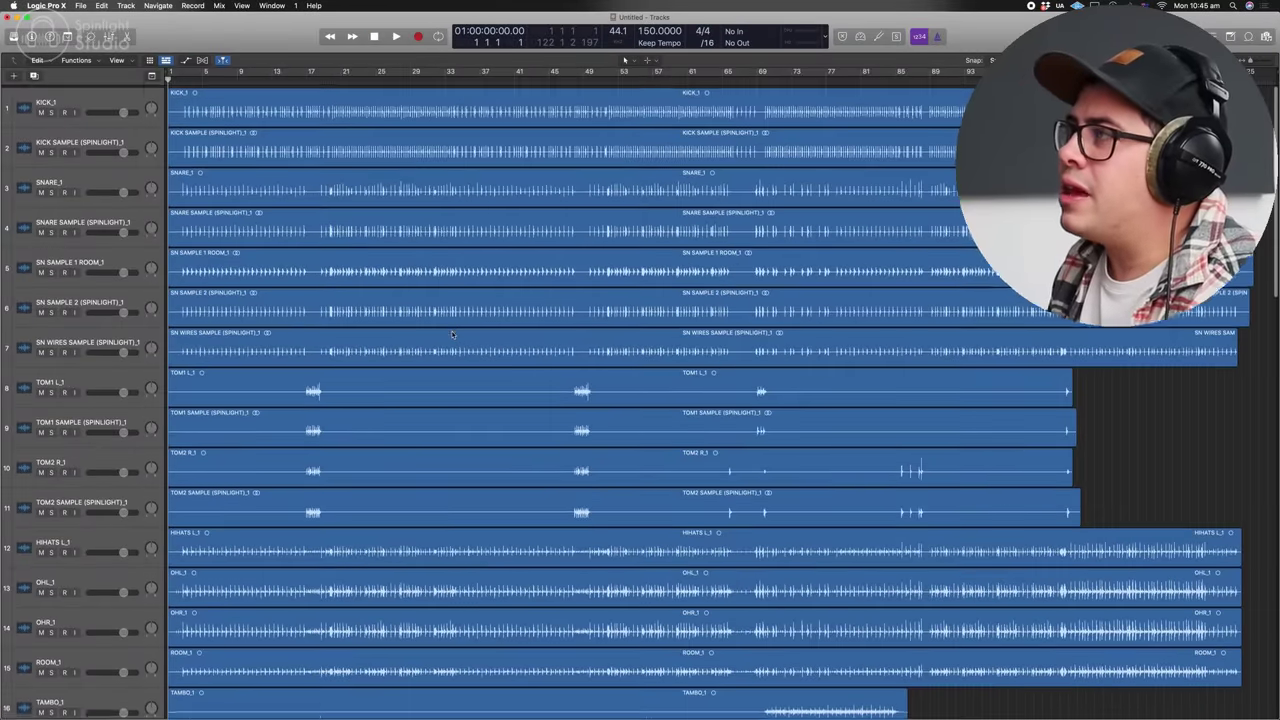
scroll(447, 339, down, 8)
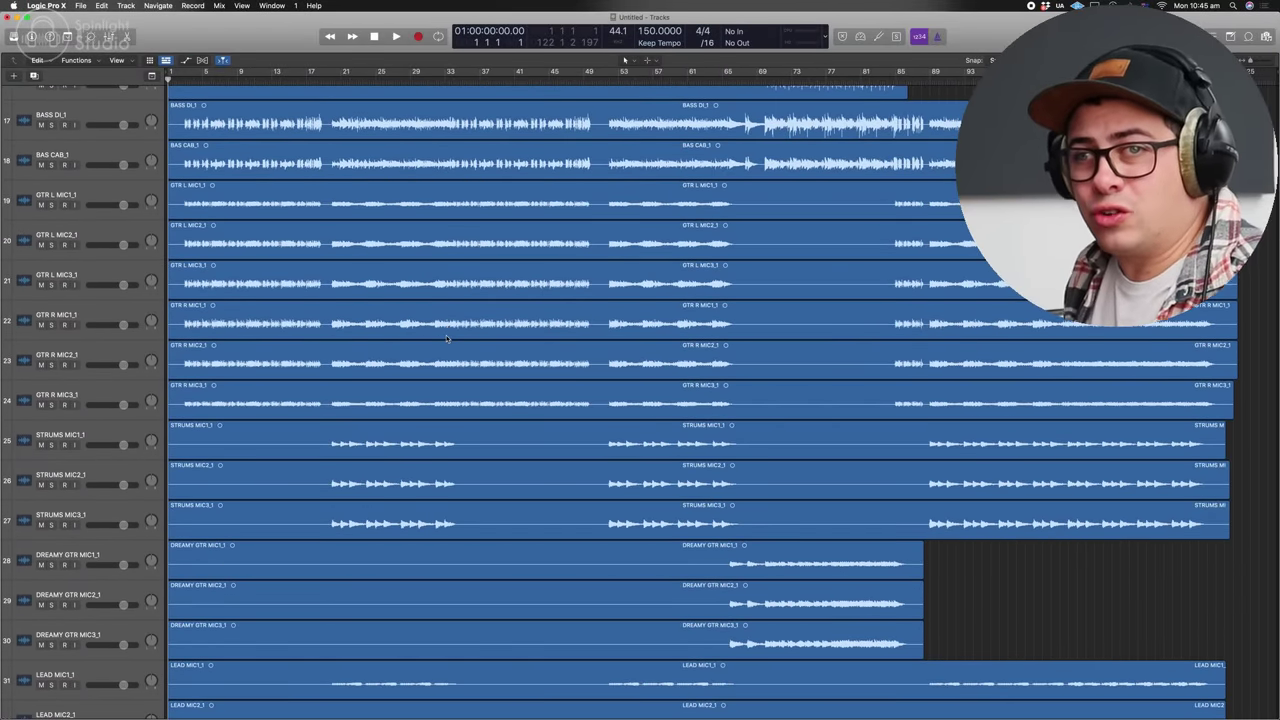
scroll(447, 339, up, 10)
key(x)
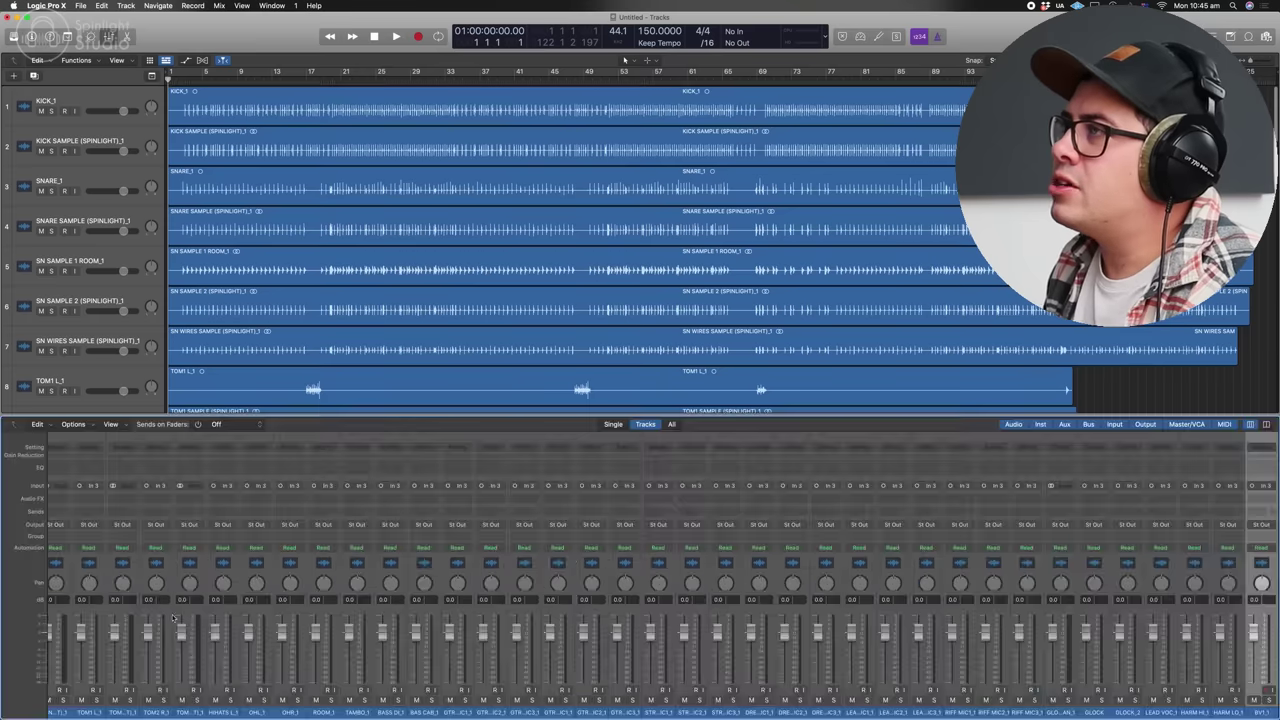
- Route the outputs of KICK_1 and KICK SAMPLE to Bus 1
drag(67, 557, 96, 561)
click(98, 525)
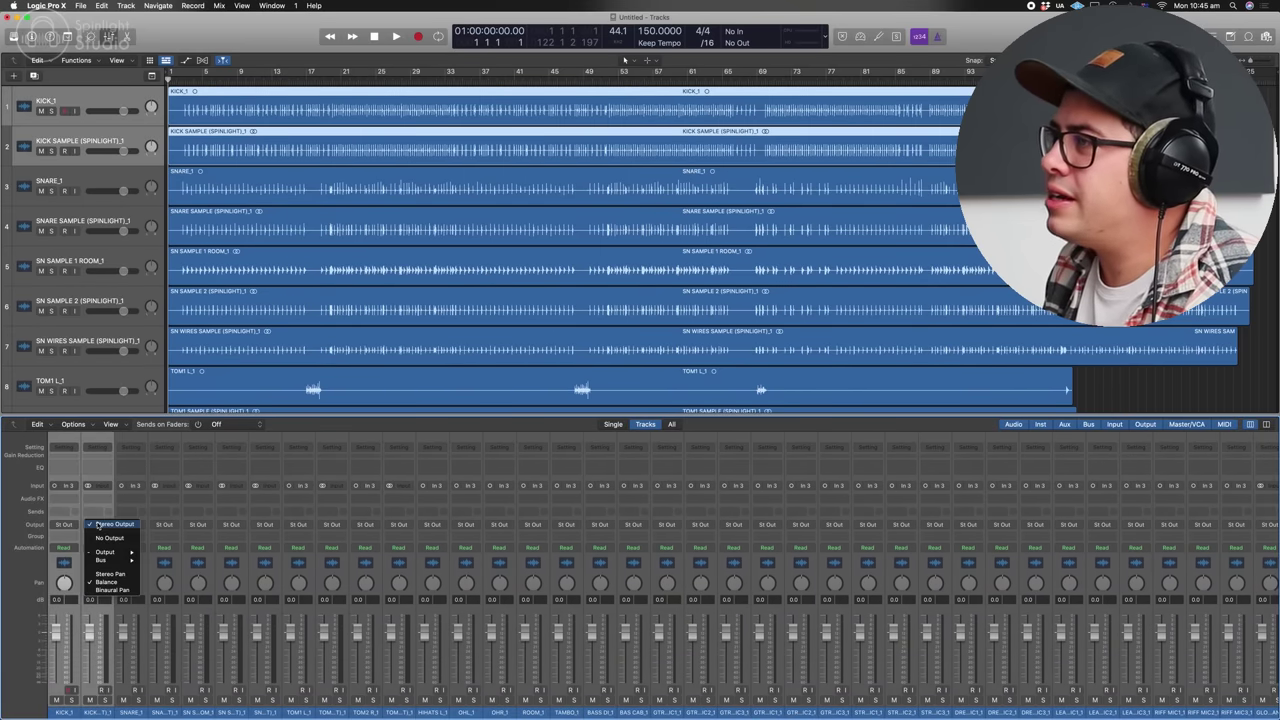
mouse_move(114, 563)
click(181, 404)
- Route the outputs of the five snare tracks to Bus 2 and the four tom tracks to Bus 3
drag(142, 565, 393, 567)
click(266, 525)
mouse_move(284, 562)
click(335, 414)
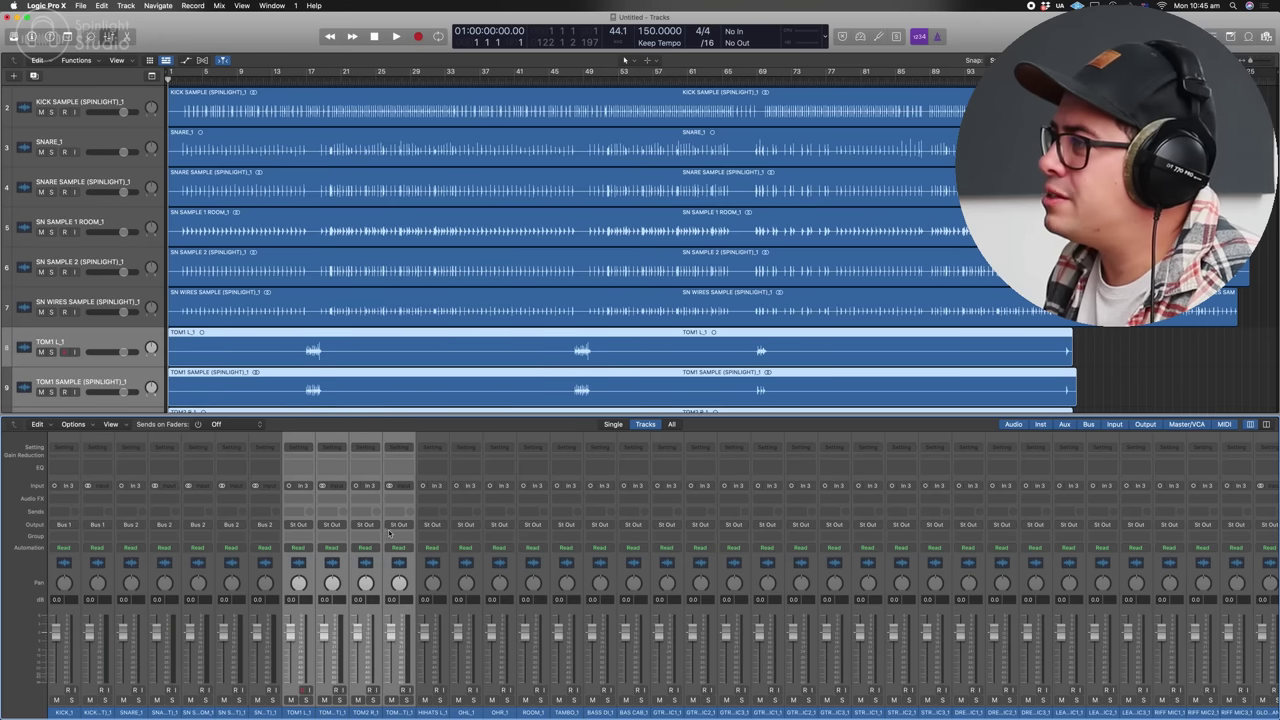
click(394, 527)
- Route the outputs of HIHATS L_1, OHL_1 and OHR_1 to Bus 4
click(432, 562)
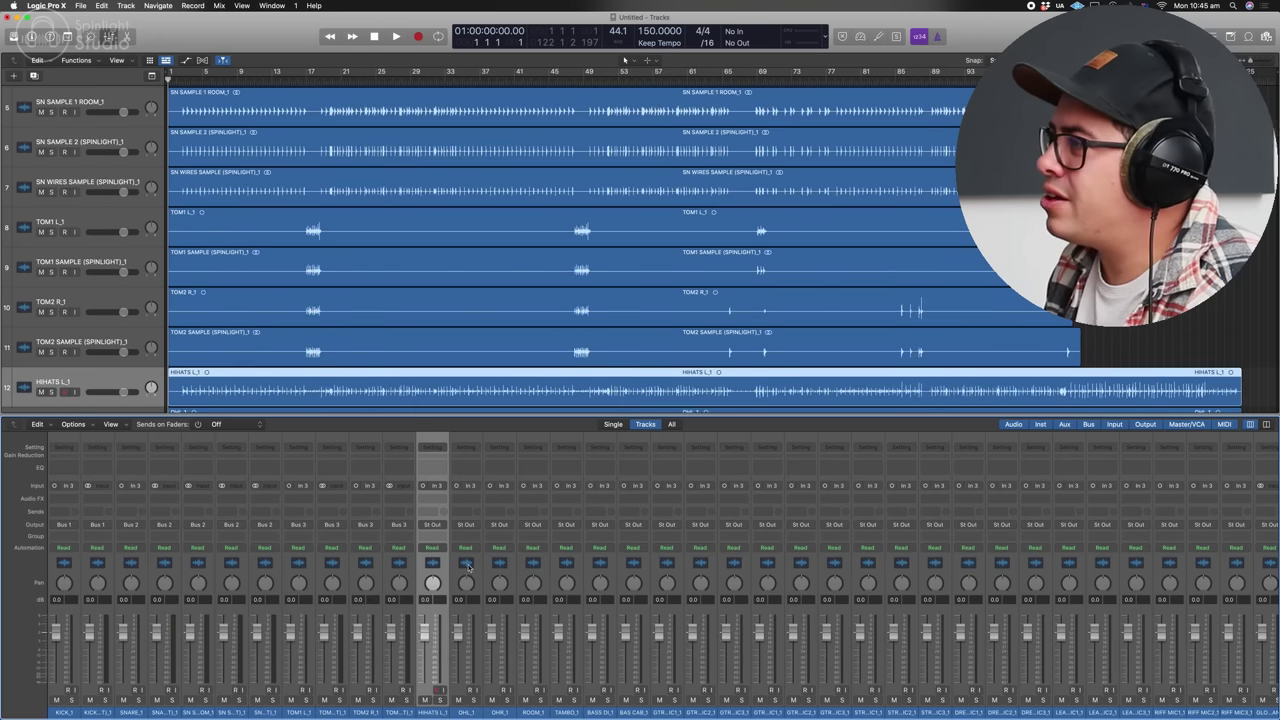
drag(468, 566, 494, 566)
click(499, 526)
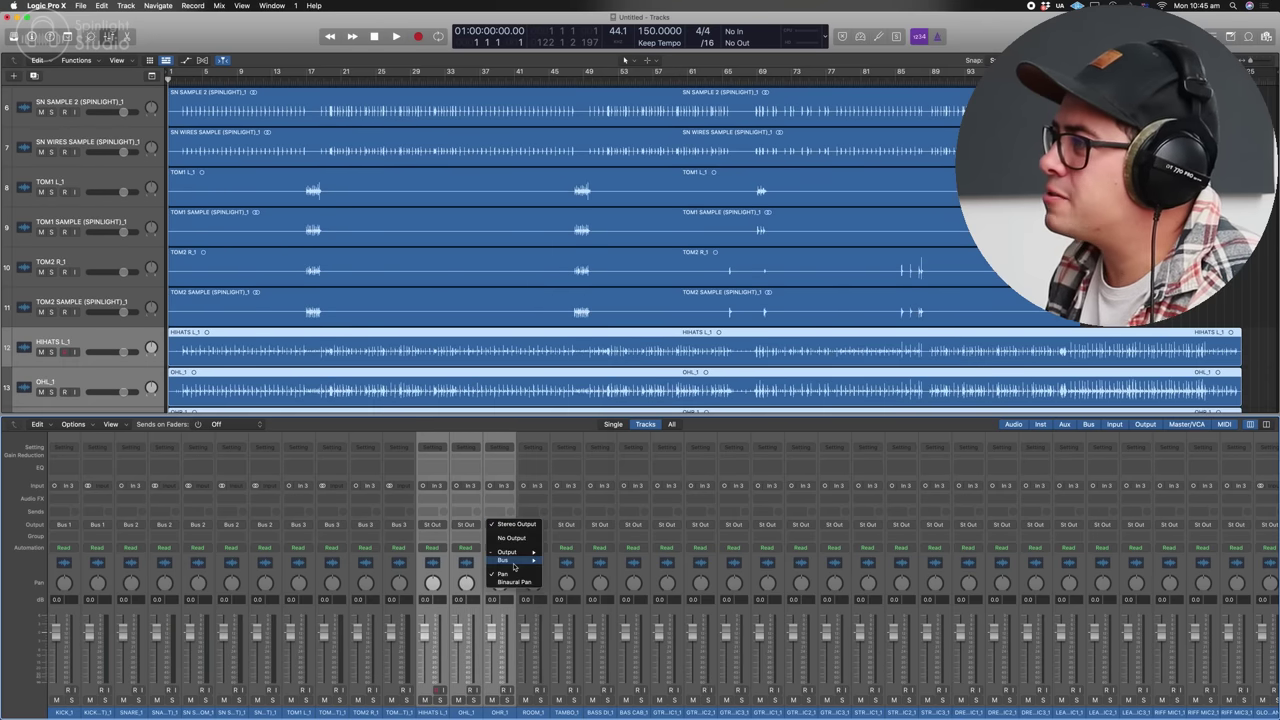
mouse_move(516, 567)
click(570, 427)
click(537, 566)
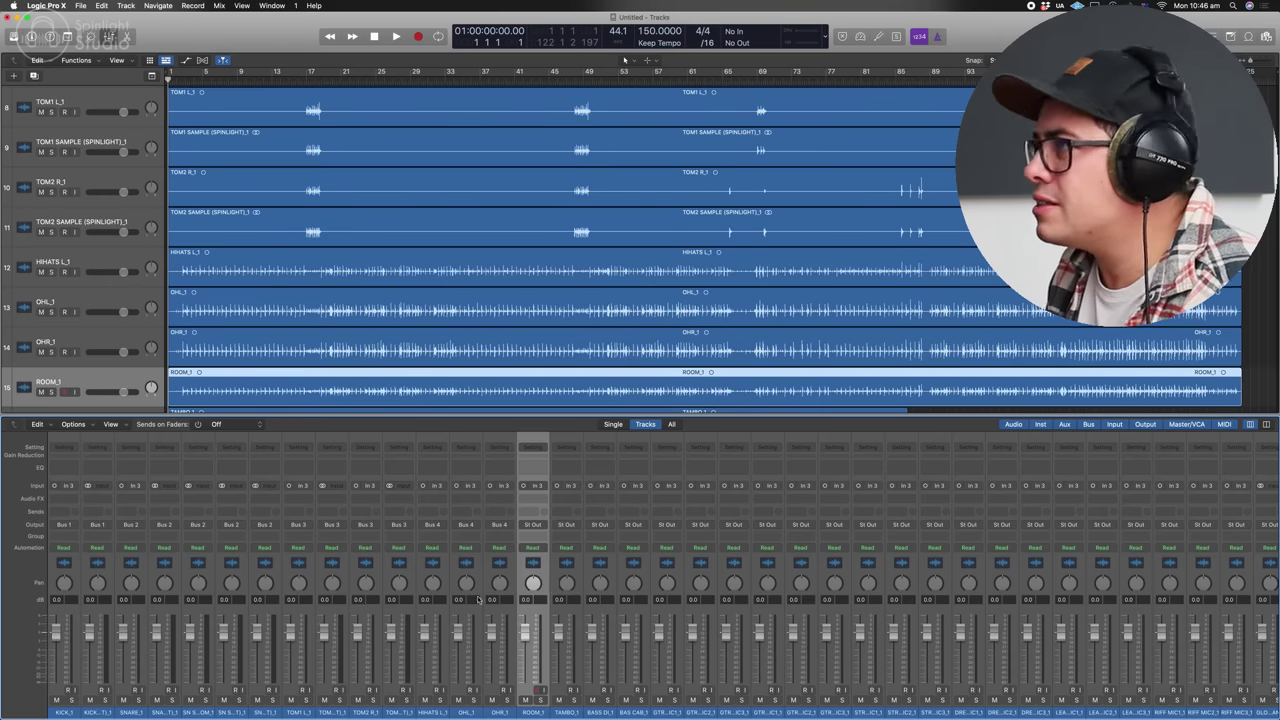
- Rename the four aux channels fed by Bus 1 to Bus 4 as KICK SUM, SNARE SUM, TOMS SUM and CYMBALS
scroll(554, 588, right, 10)
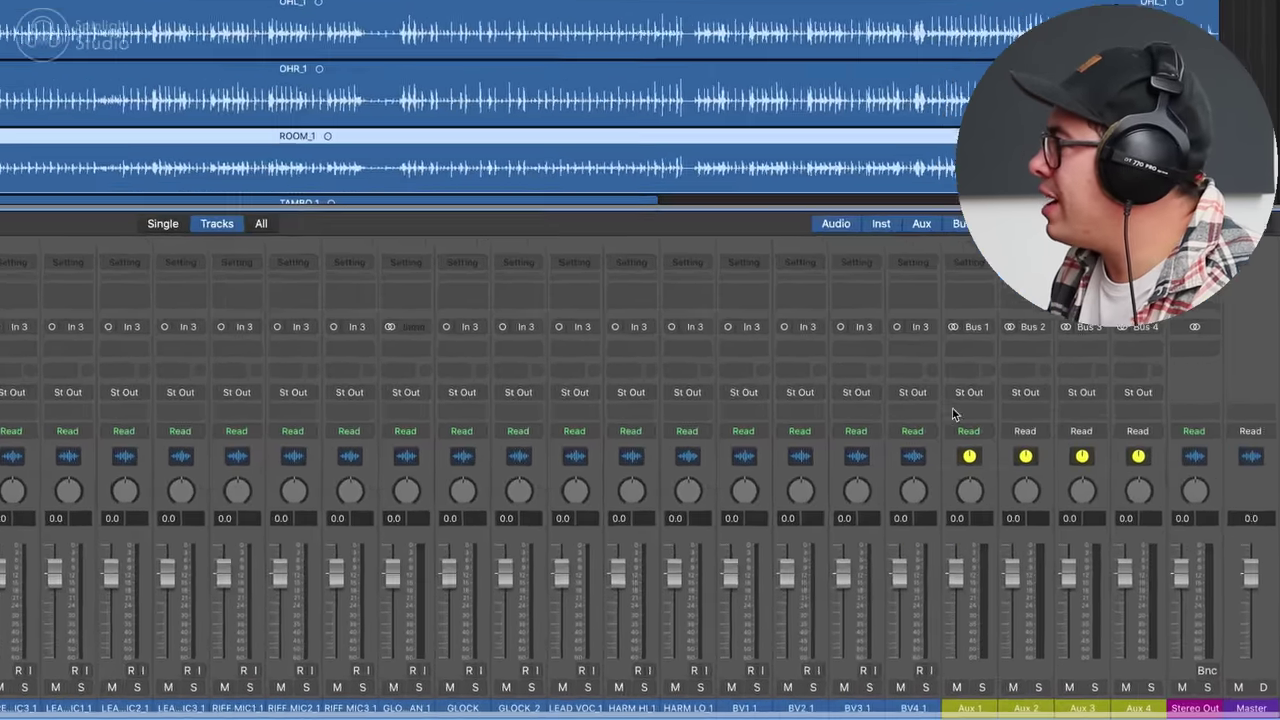
click(969, 708)
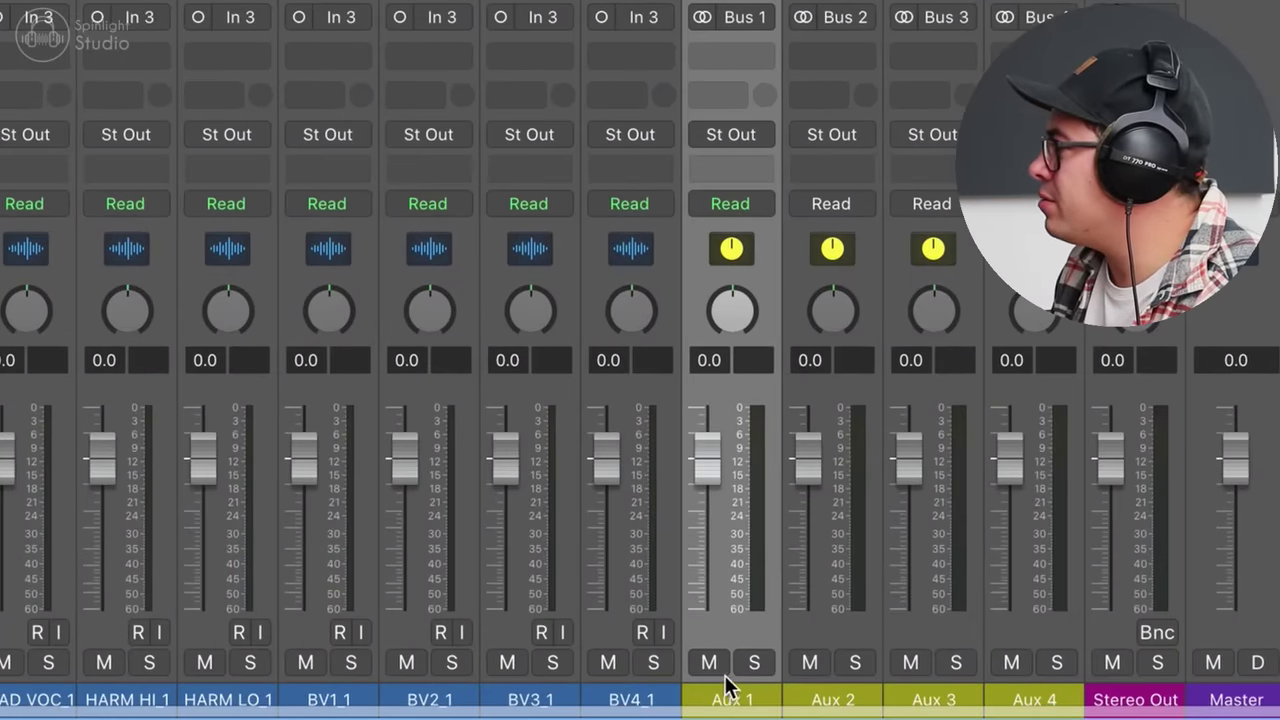
double_click(727, 698)
text(KICK SUM)
key(Tab)
text(SNARE SUM)
key(Tab)
text(TOMS SUM)
key(Tab)
text(CYMBALS)
key(Return)
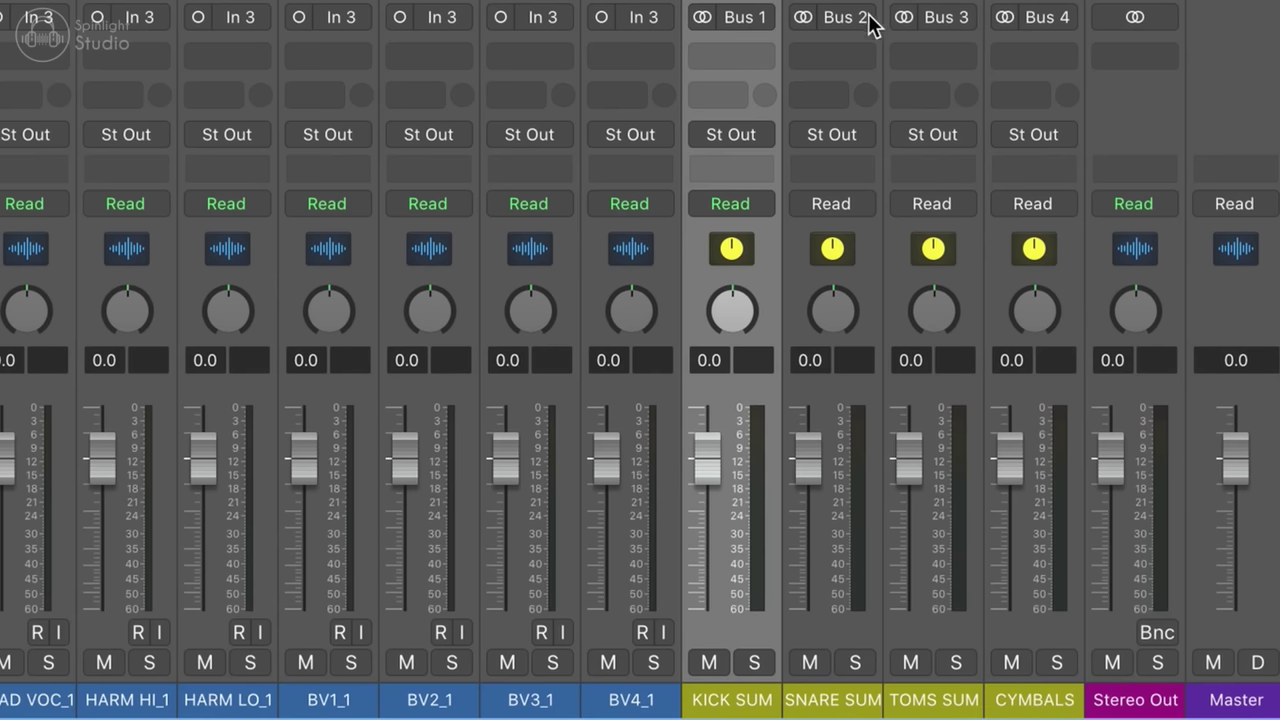
- Create arrangement tracks for the KICK SUM, SNARE SUM, TOMS SUM and CYMBALS aux channels
shift+click(1011, 239)
right_click(1041, 245)
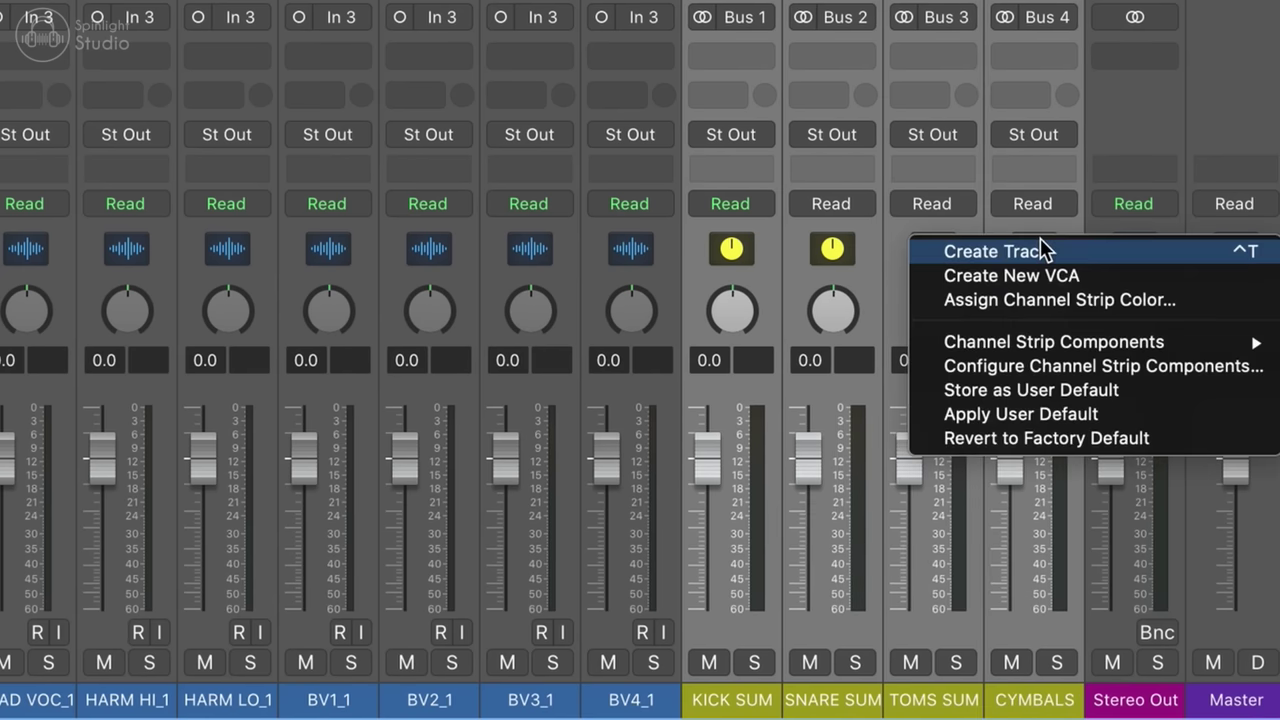
click(1113, 252)
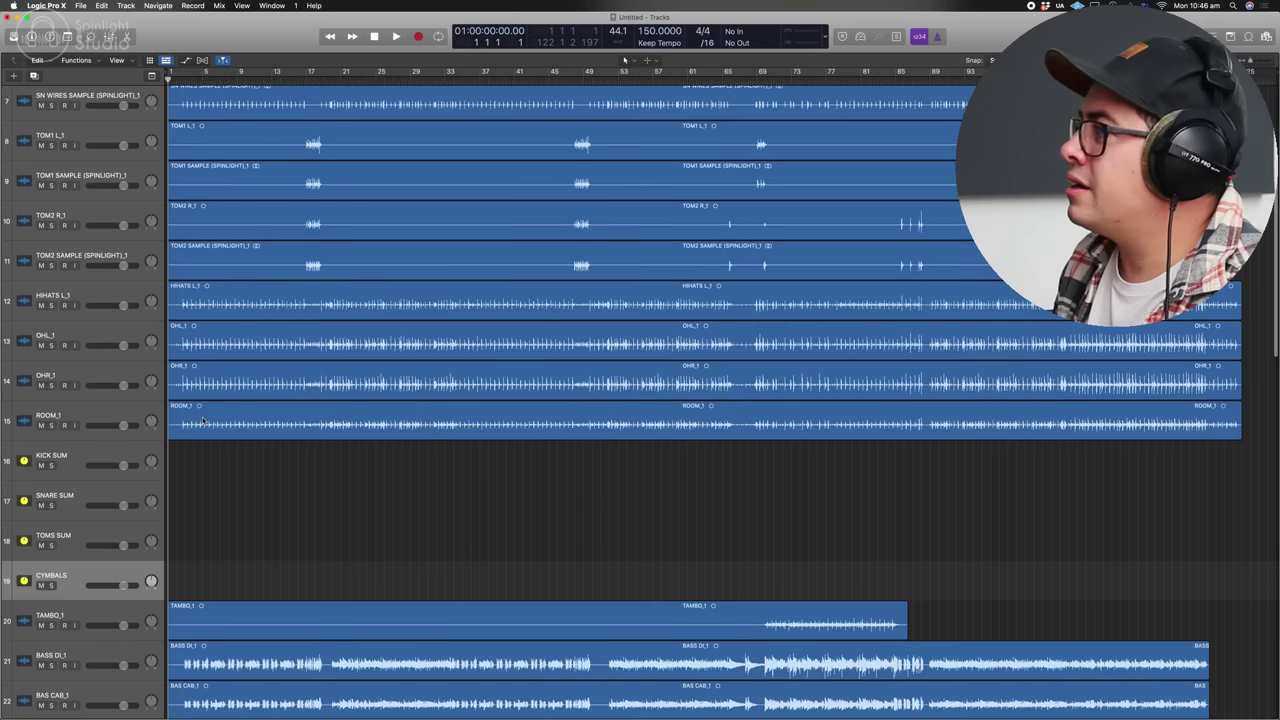
- Move KICK SUM, SNARE SUM, TOMS SUM and CYMBALS directly above the kick, snare, tom and cymbal tracks respectively
key(super+Up)
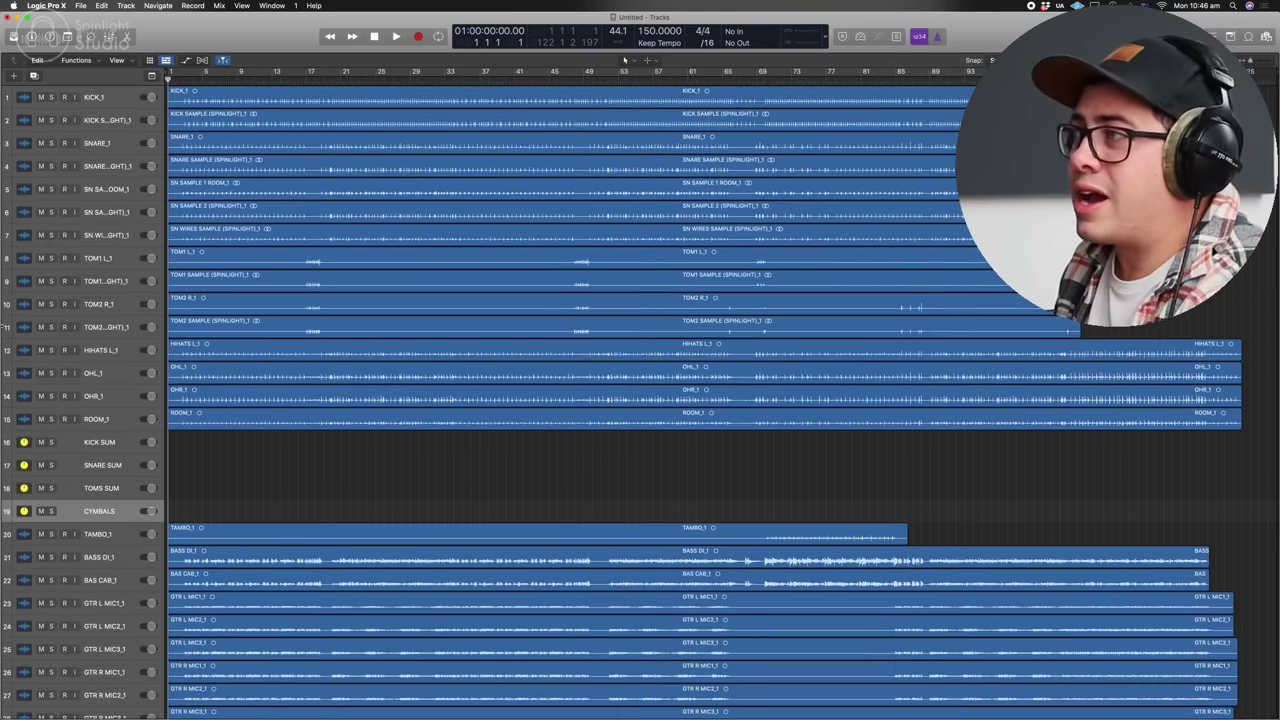
click(112, 445)
drag(112, 445, 124, 94)
drag(117, 465, 111, 160)
drag(114, 487, 106, 304)
drag(104, 511, 108, 420)
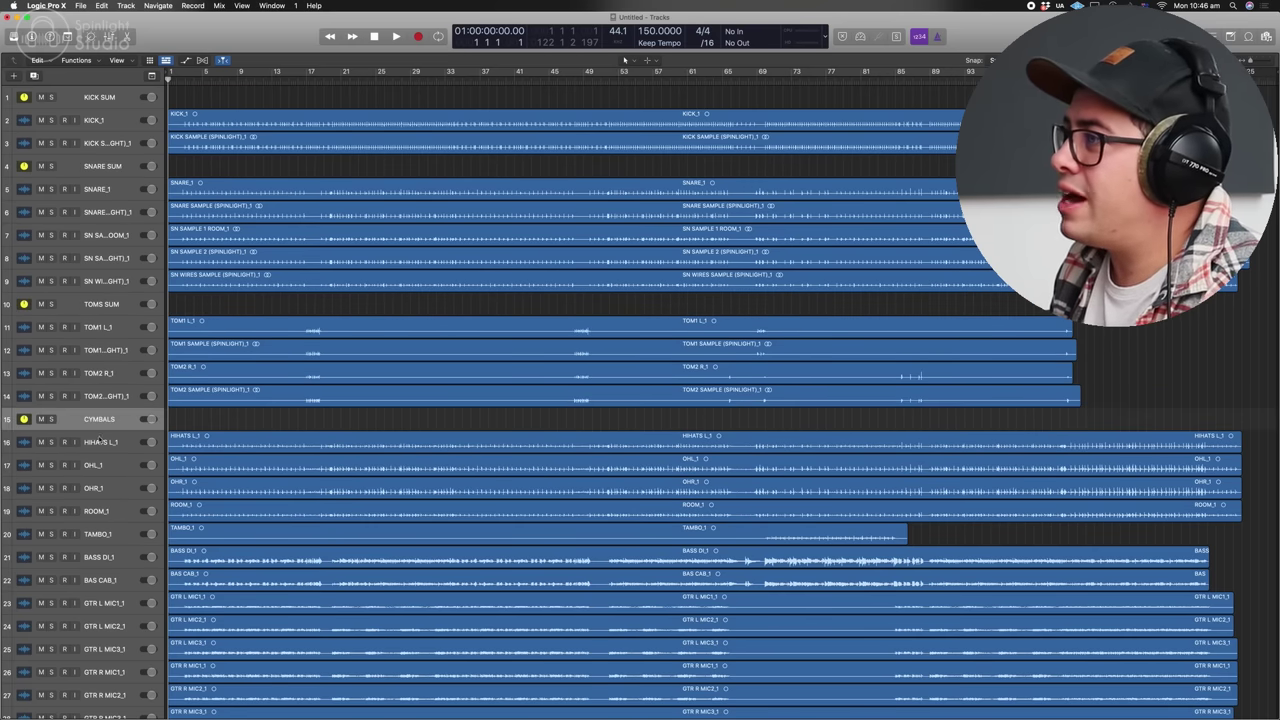
- Create a summing stack from all tracks between KICK SUM and TAMBO_1 and name it DRUMS
click(114, 536)
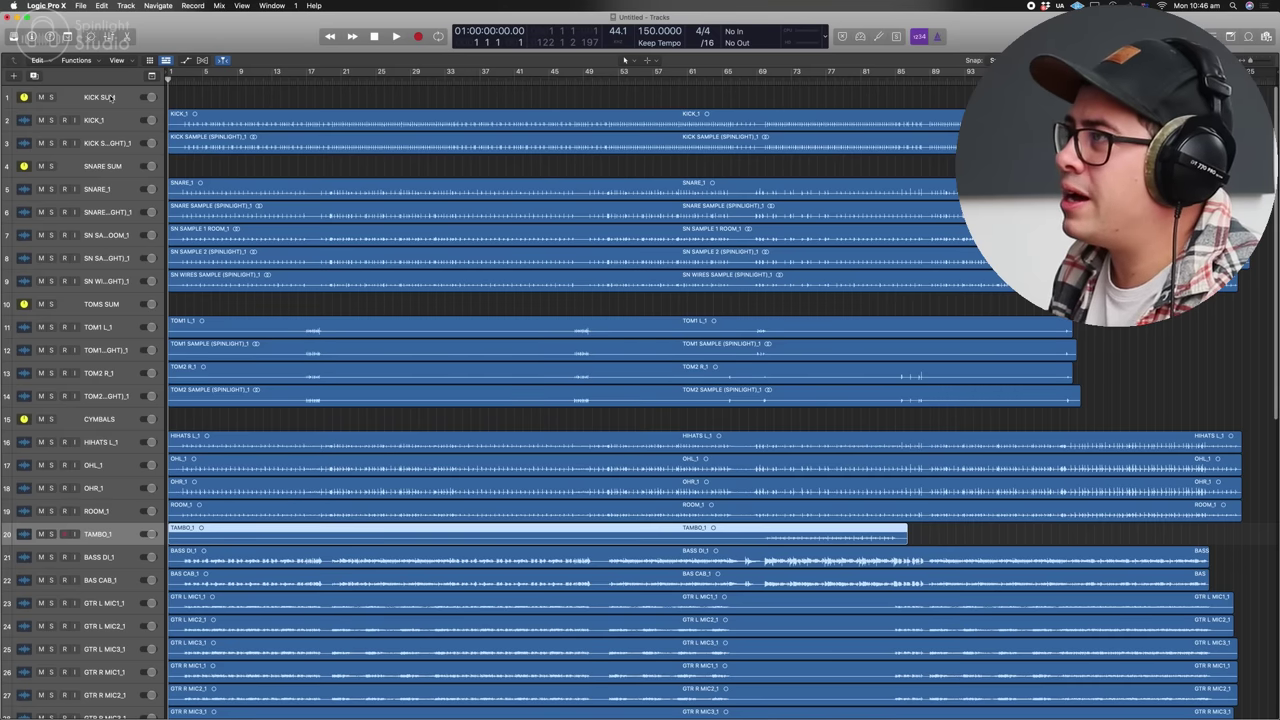
shift+click(112, 97)
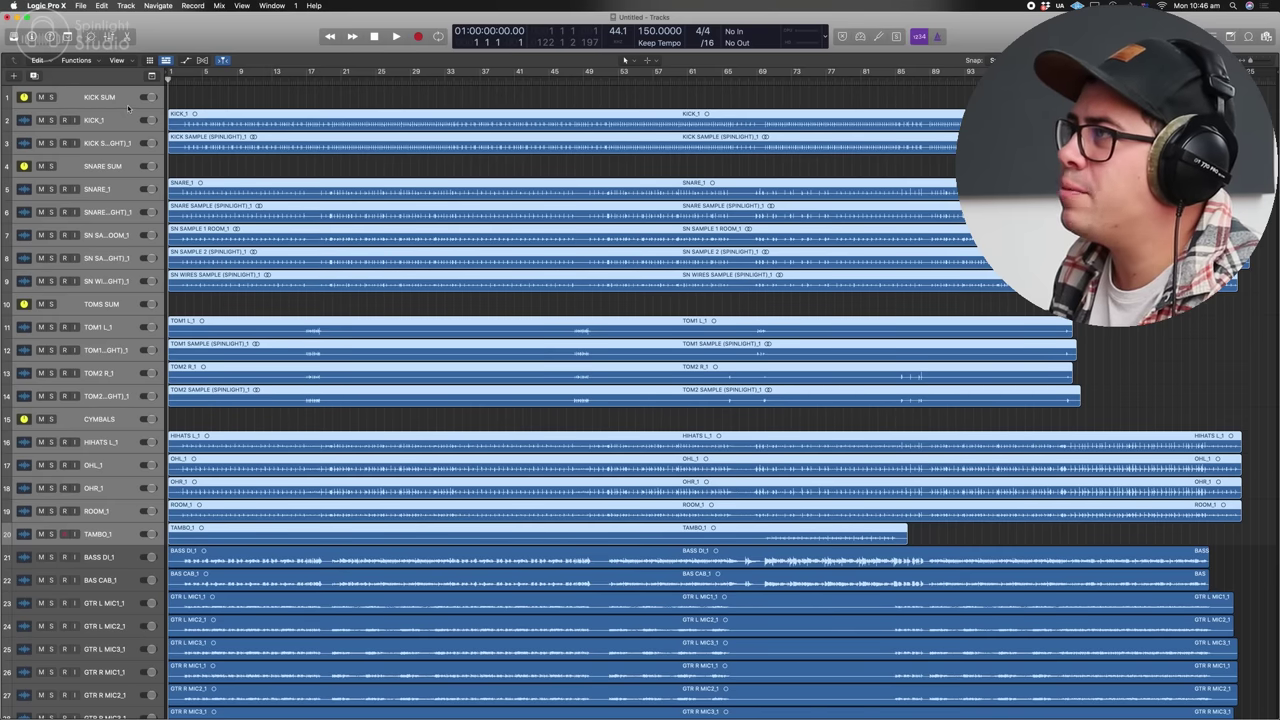
right_click(125, 97)
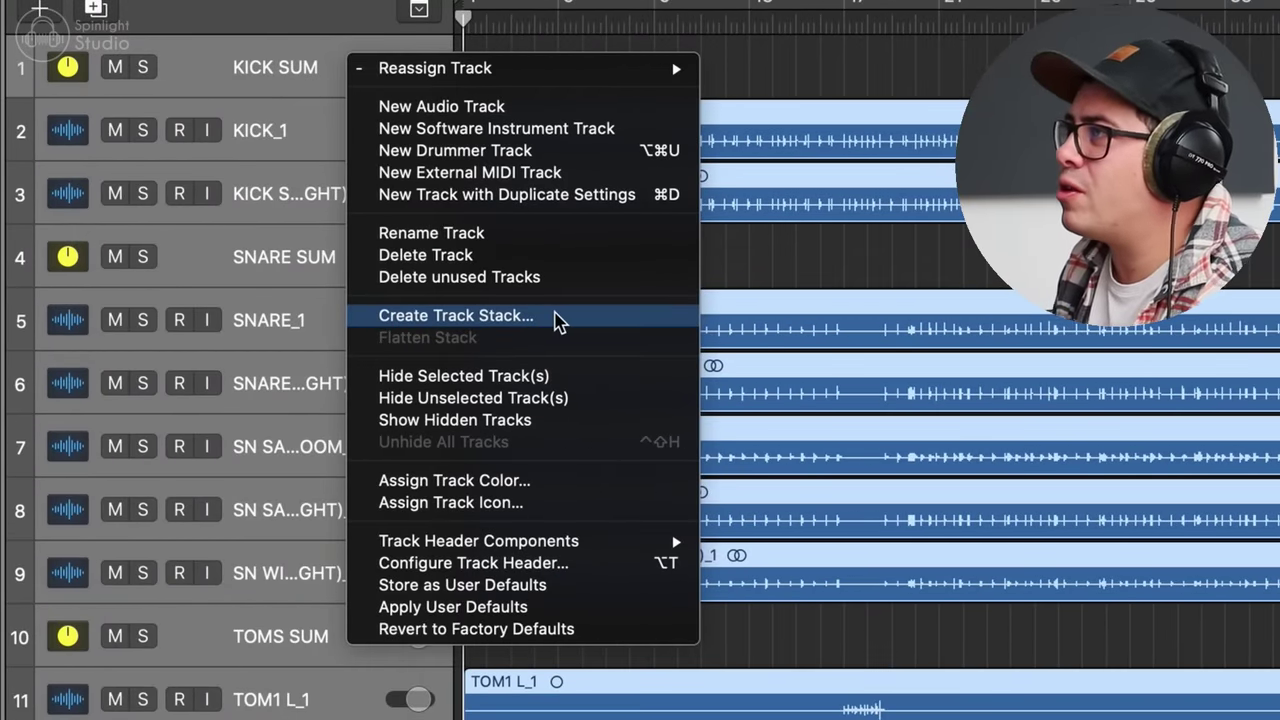
click(557, 318)
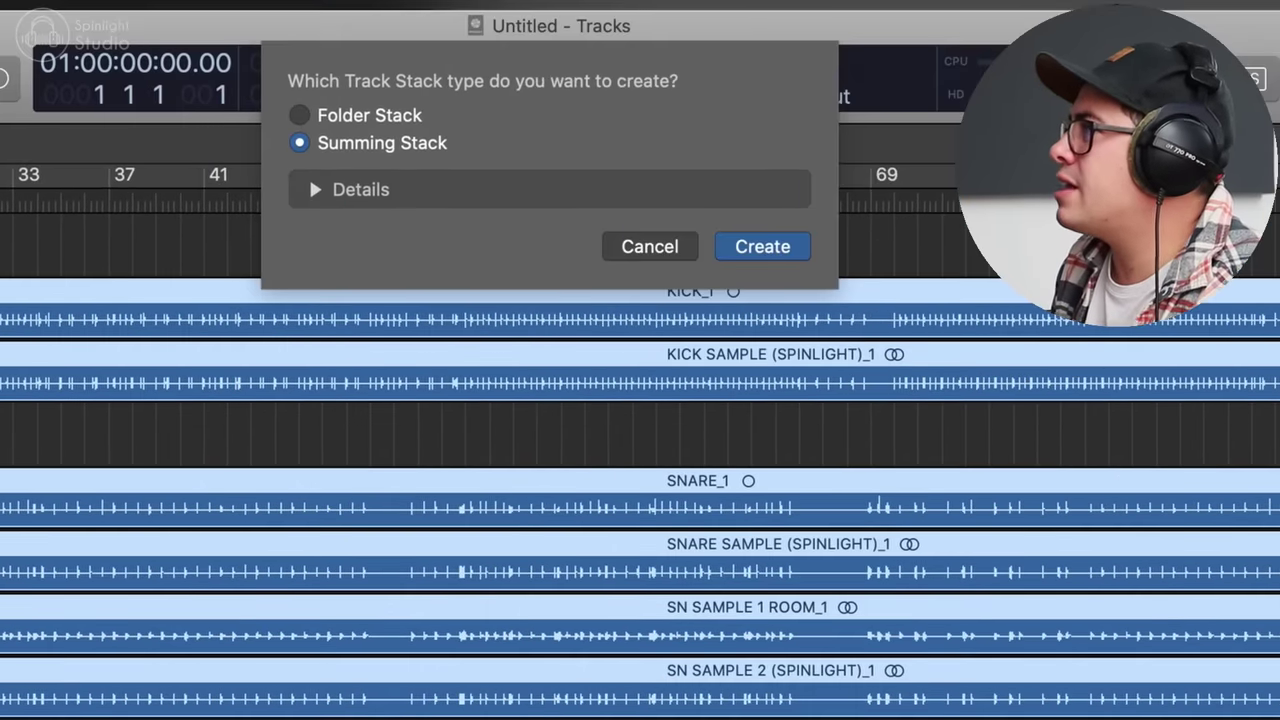
key(Return)
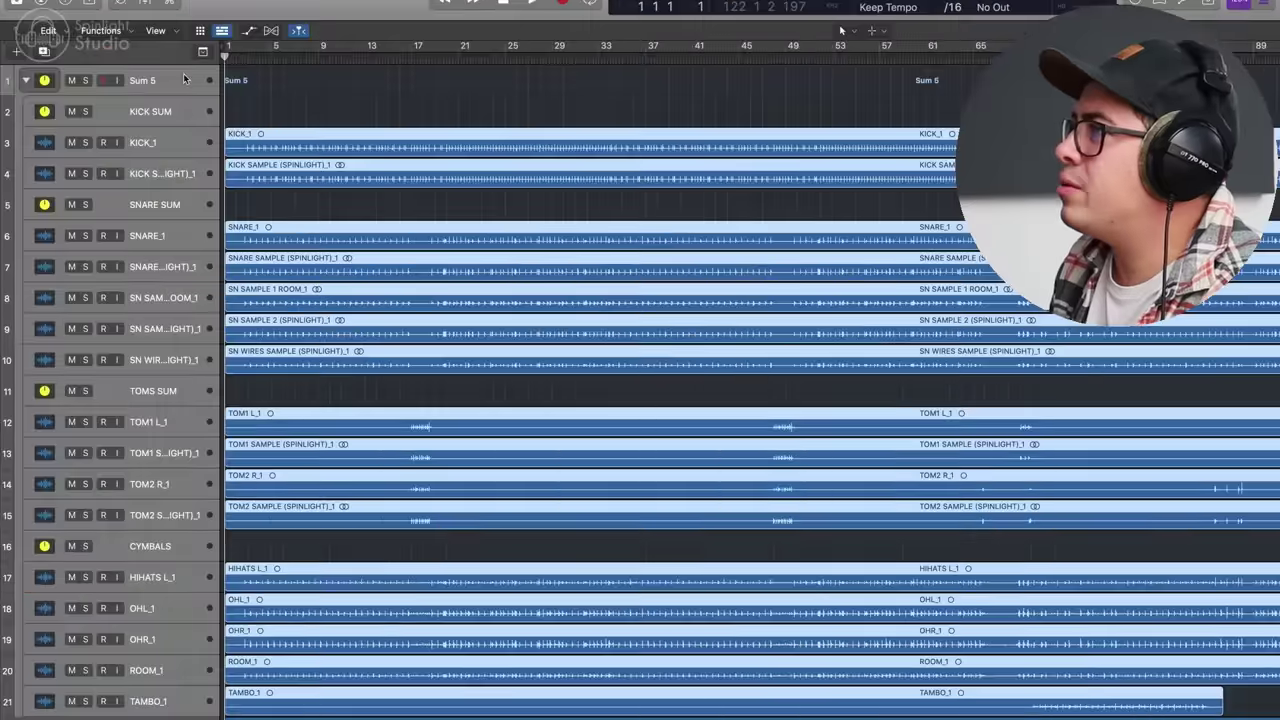
double_click(161, 79)
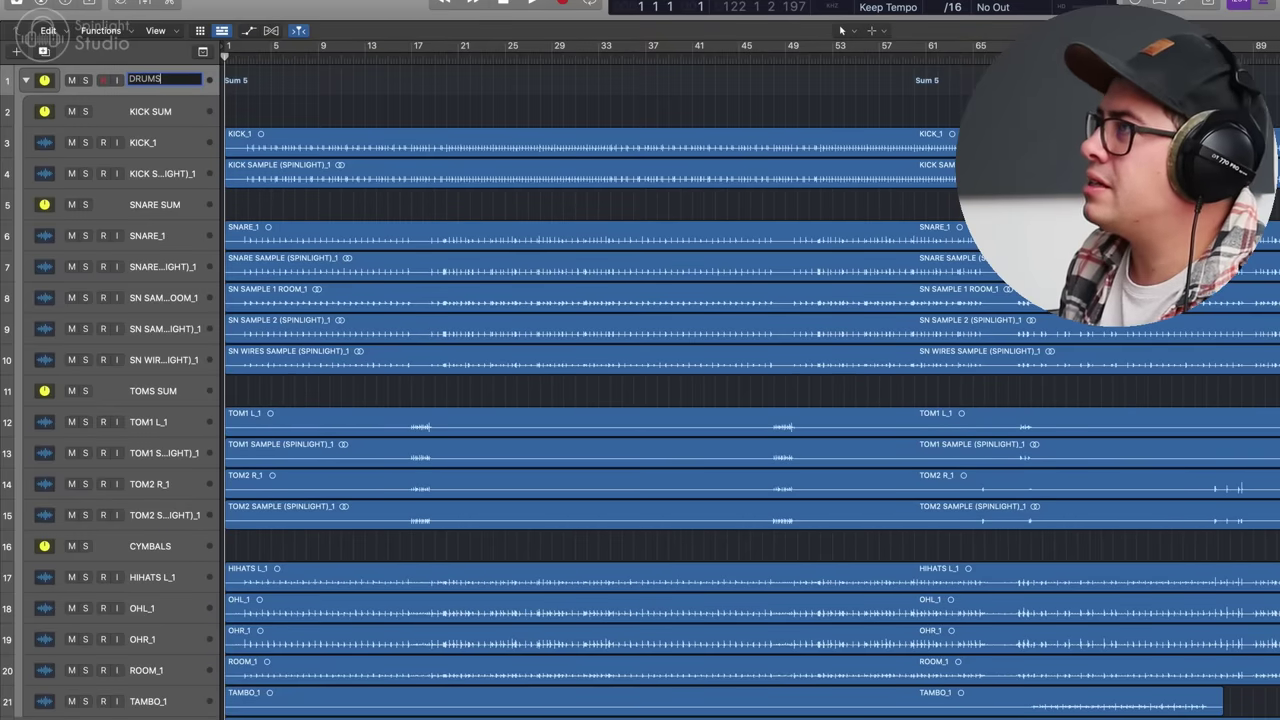
key(Return)
- Add a send to Bus 6 on KICK SUM, SNARE SUM, TOMS SUM, CYMBALS and ROOM_1 in the mixer
key(x)
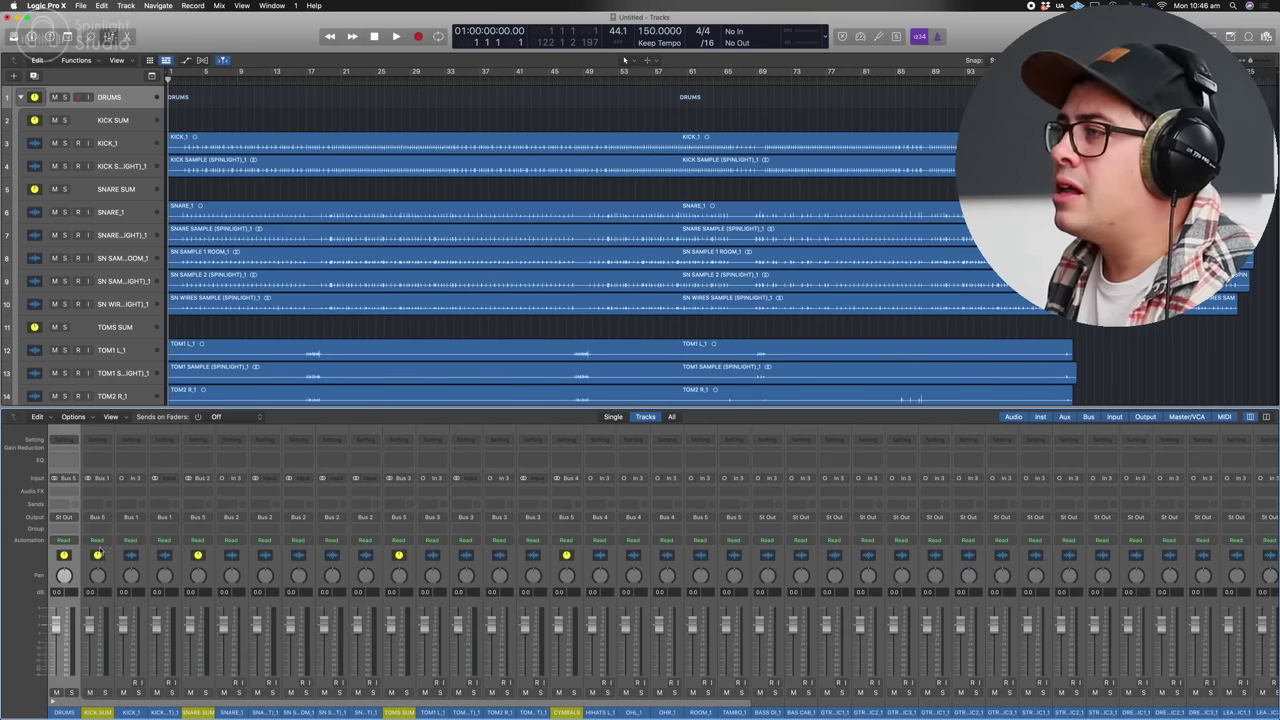
click(98, 552)
shift+click(204, 557)
shift+click(398, 557)
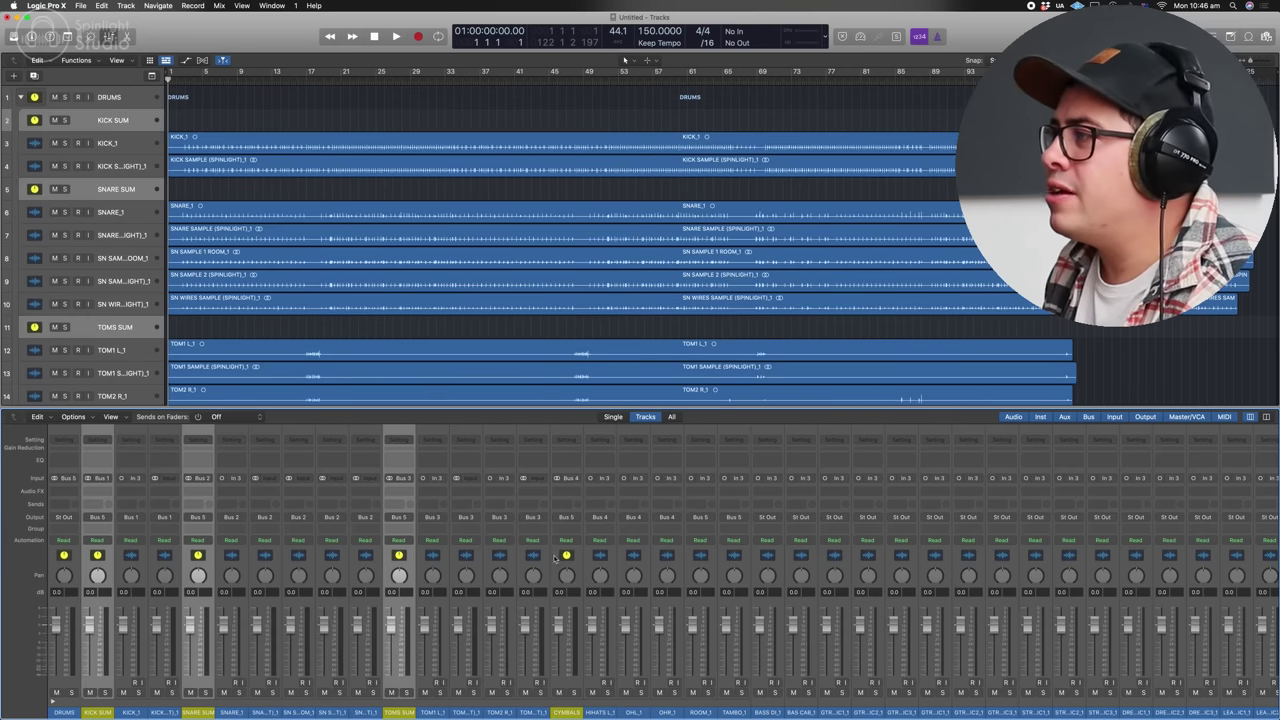
shift+click(568, 564)
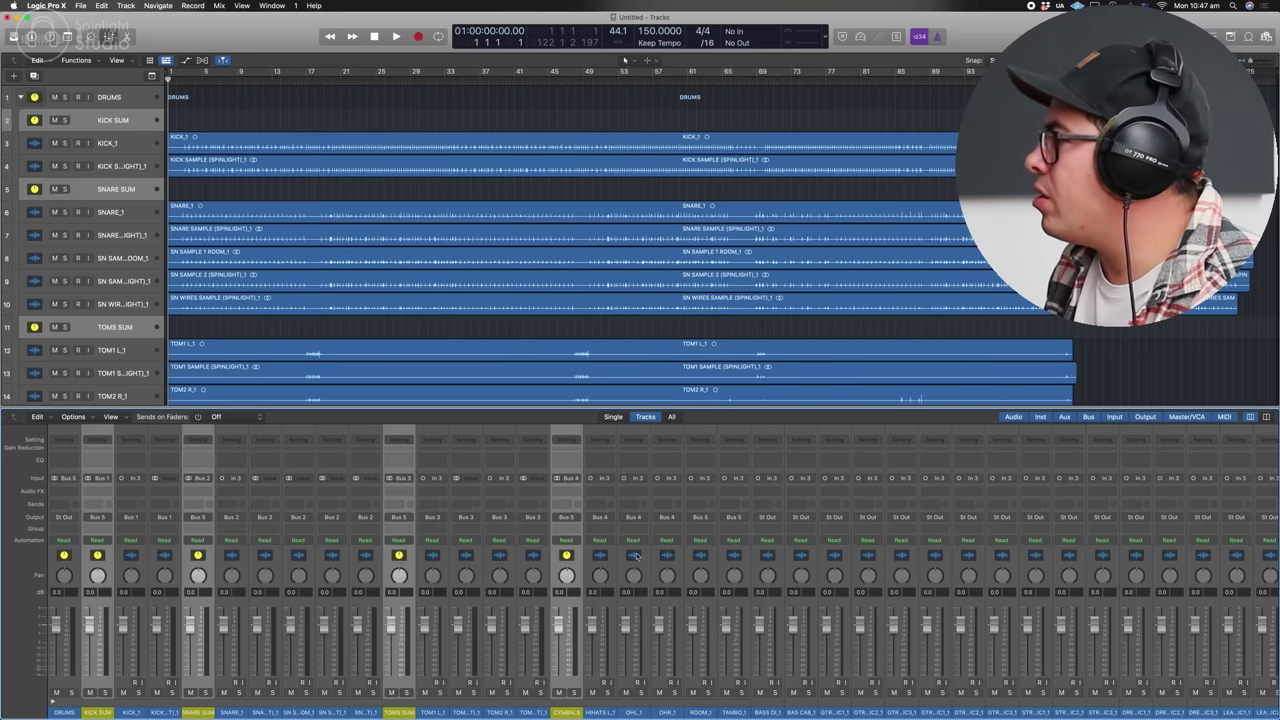
click(706, 553)
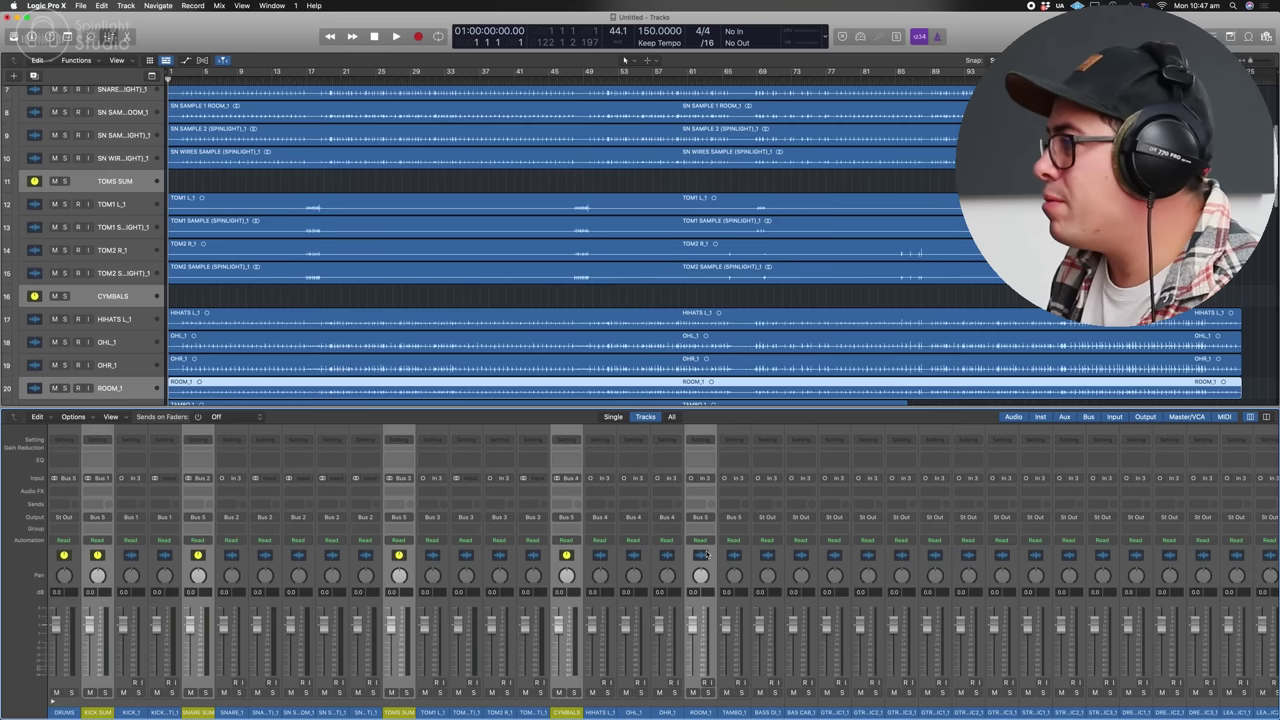
click(97, 503)
mouse_move(100, 516)
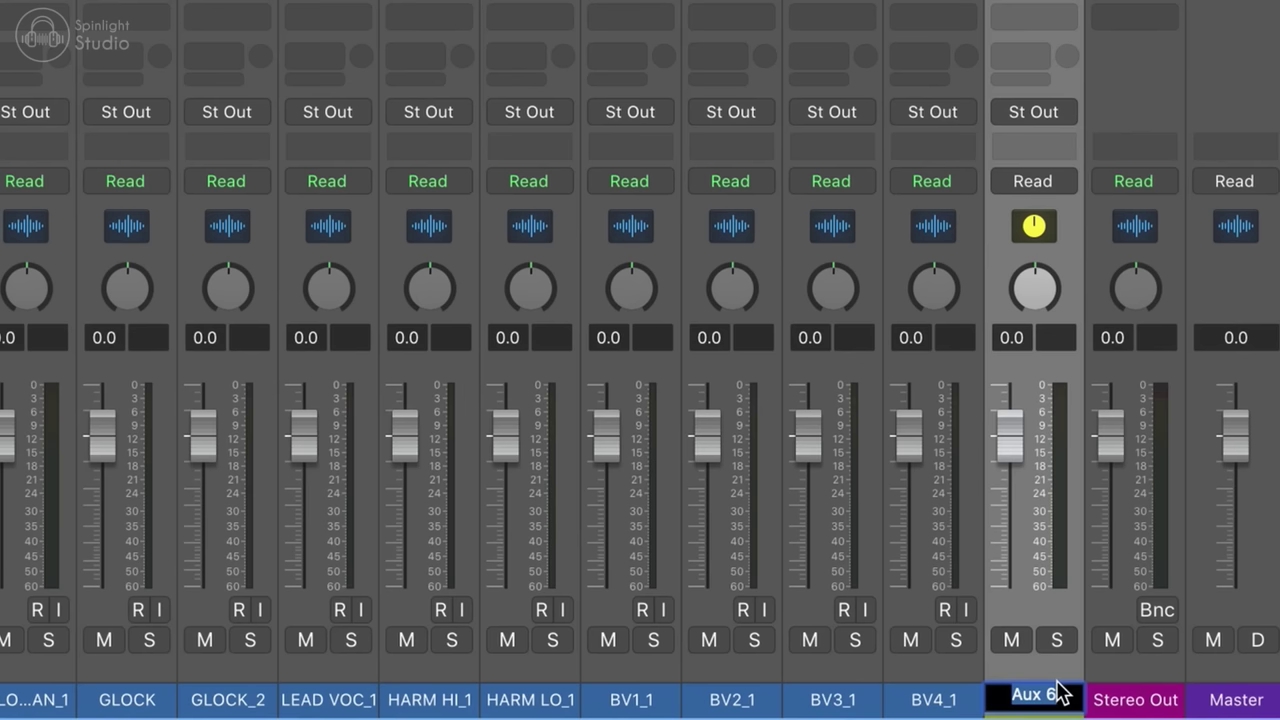
- Name the Bus 6 aux CRUSHER, create a track for it and place it directly below DRUMS inside the stack
text(CRUSHER)
key(Return)
right_click(1067, 214)
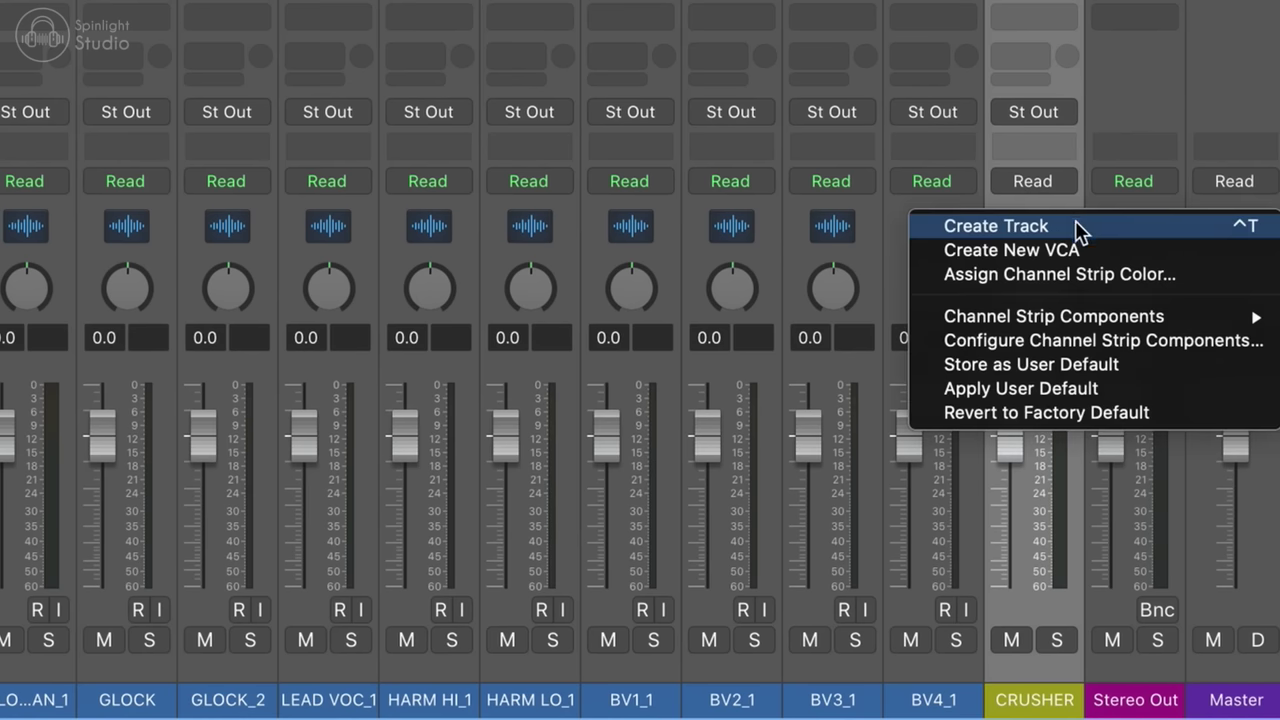
click(1078, 228)
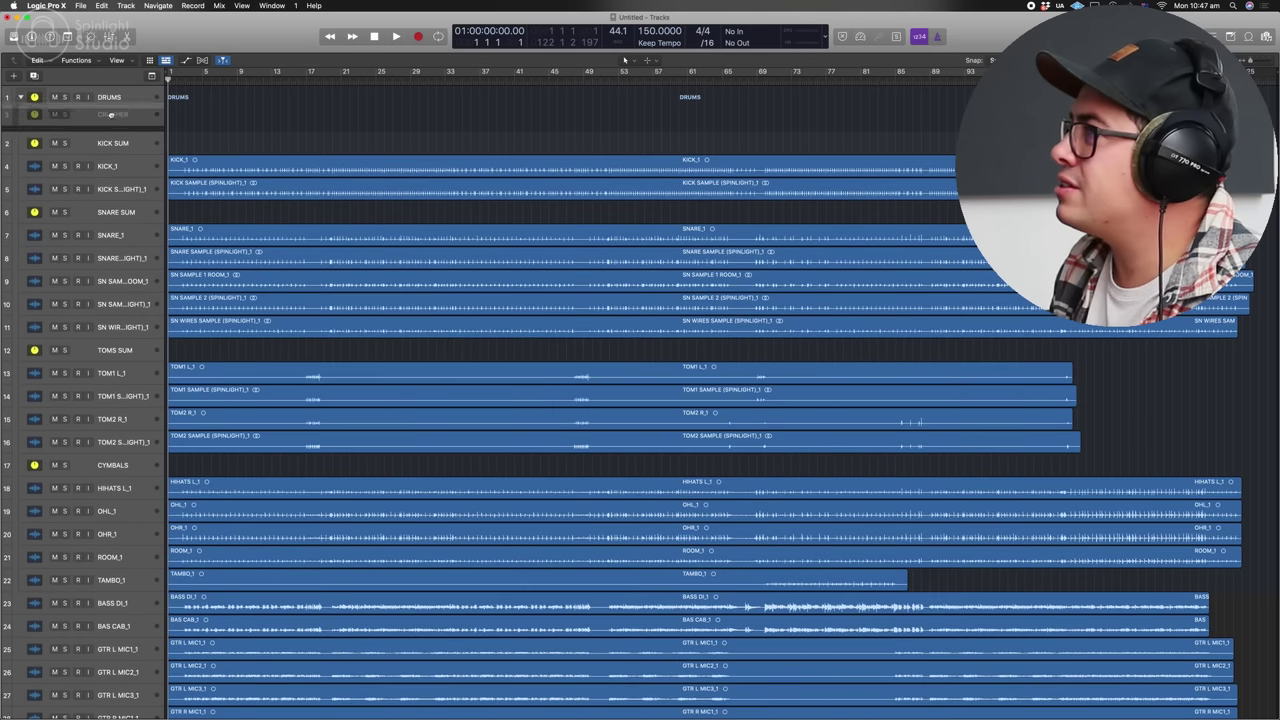
mouse_move(111, 114)
mouse_down()
mouse_move(95, 98)
mouse_move(95, 121)
mouse_up()
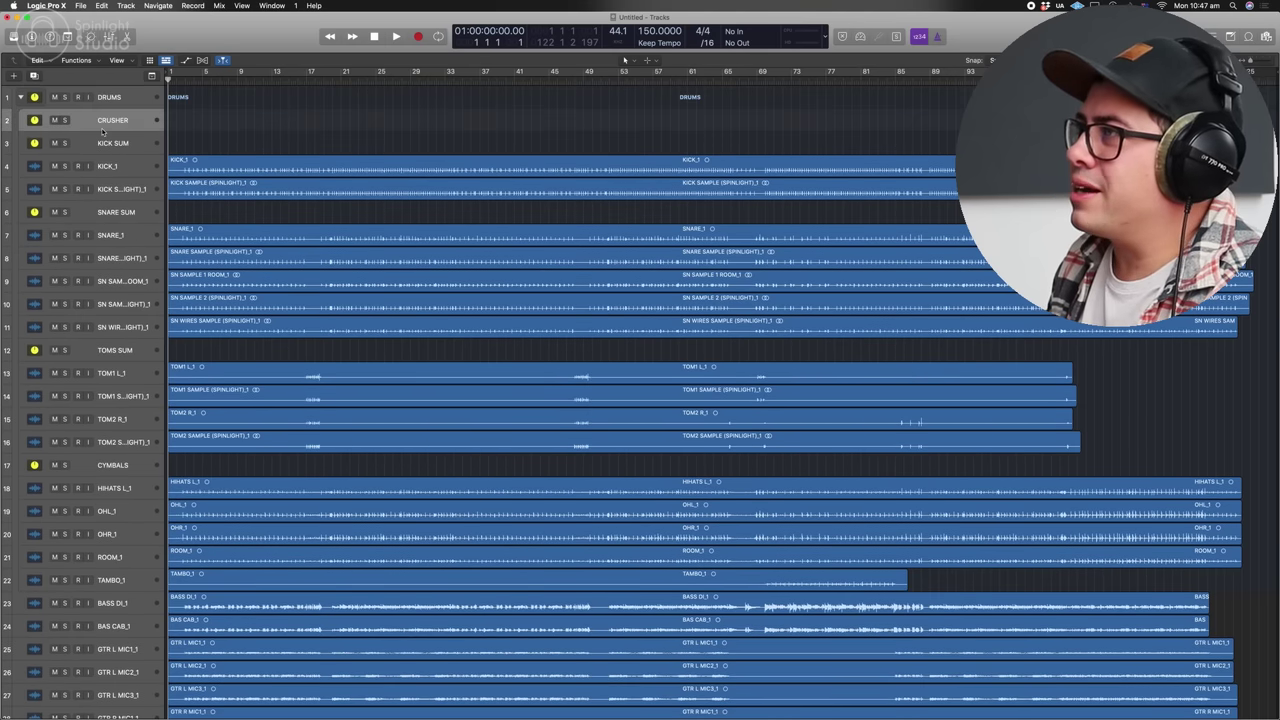
- Set the CRUSHER channel's output to Bus 5, feeding the DRUMS stack
key(x)
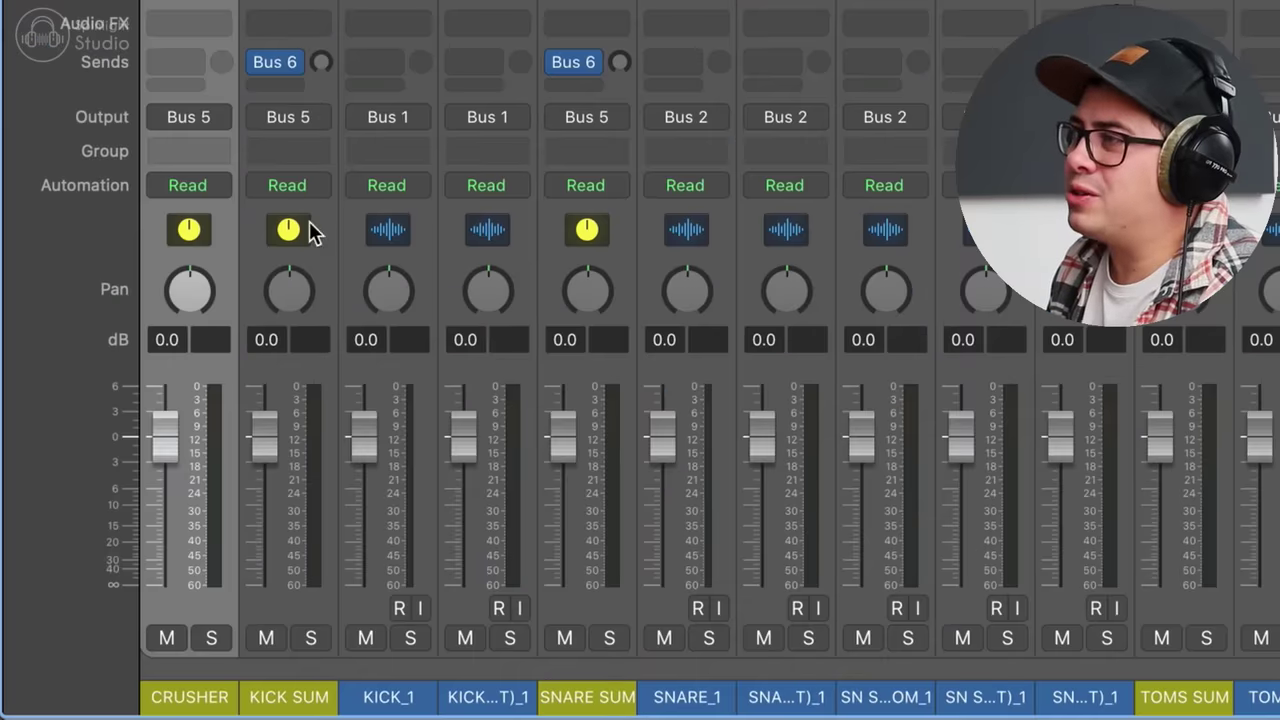
scroll(206, 120, left, 3)
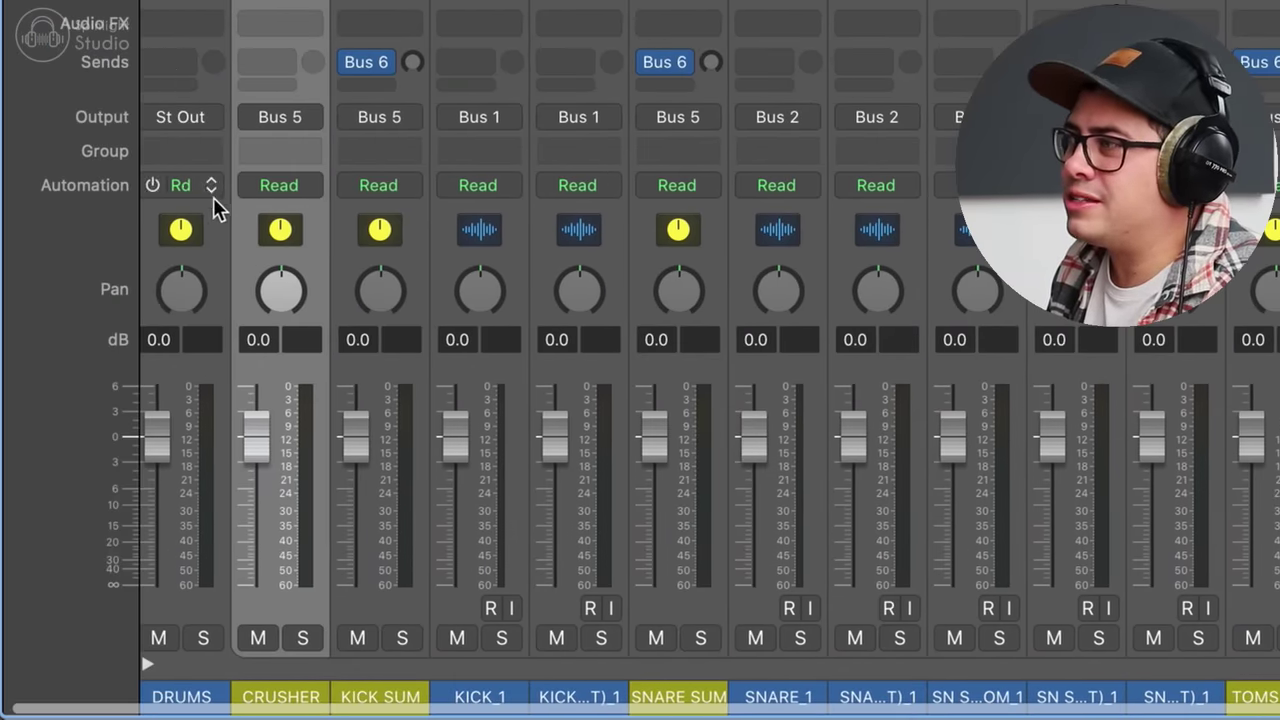
scroll(249, 250, left, 1)
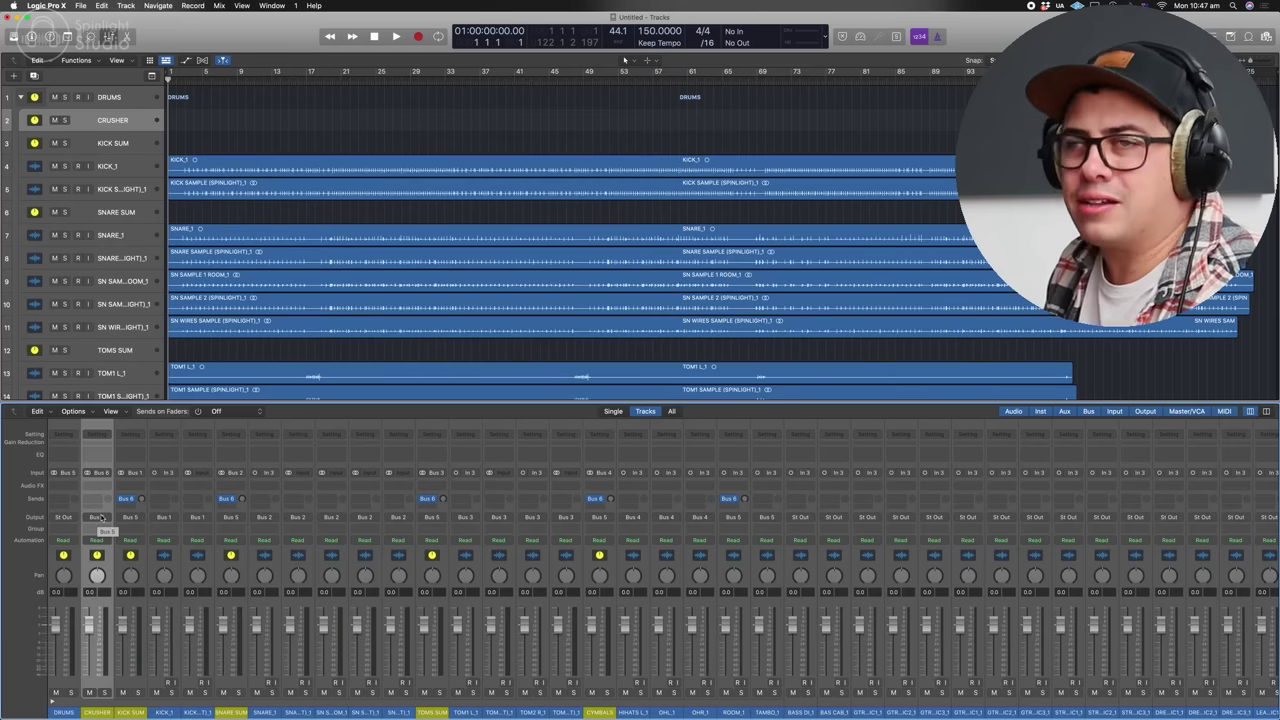
click(99, 517)
mouse_move(129, 553)
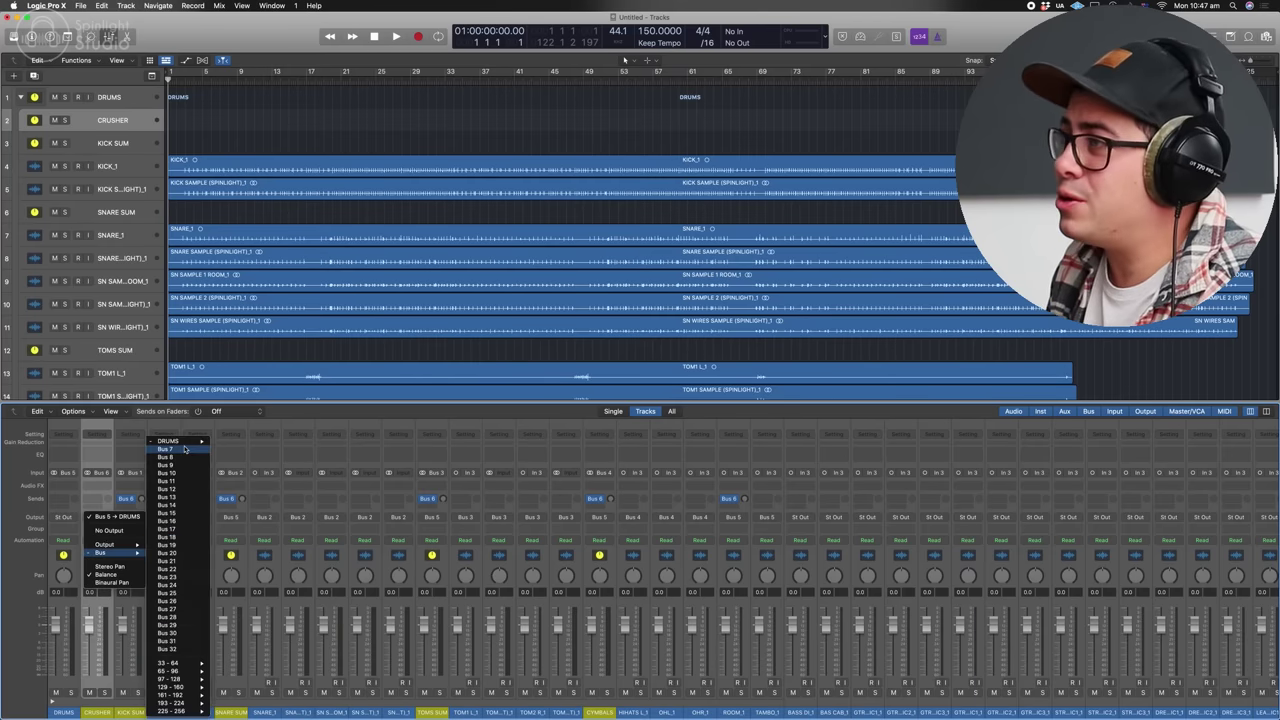
mouse_move(188, 443)
click(280, 435)
- Add a second send, to Bus 7, on KICK SUM, SNARE SUM, TOMS SUM, CYMBALS and ROOM_1
click(131, 563)
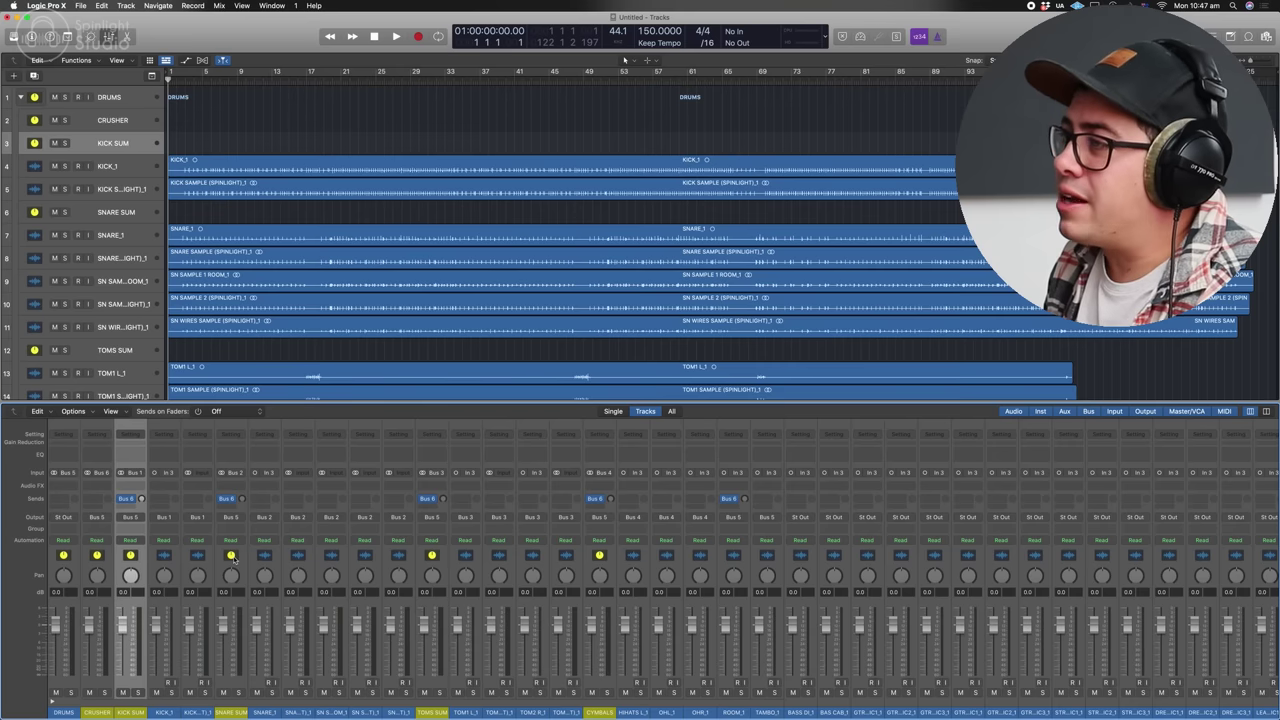
super+click(233, 562)
super+click(432, 563)
shift+click(600, 565)
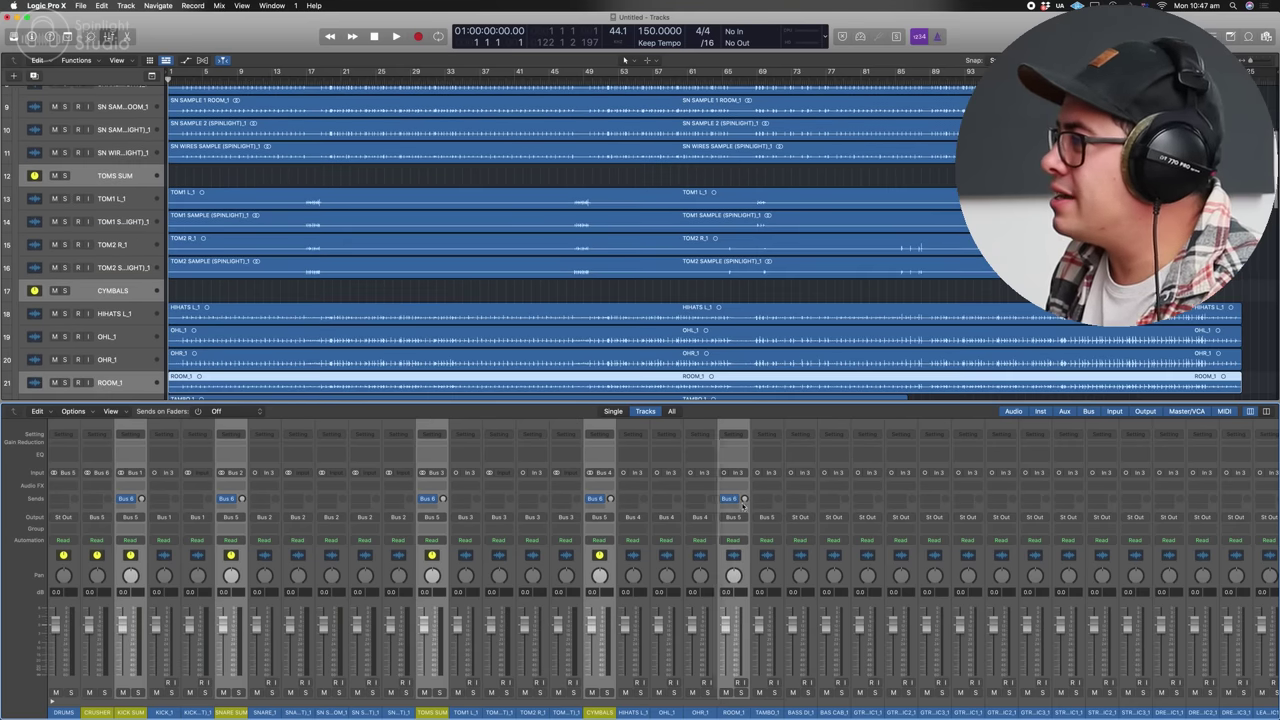
click(597, 498)
mouse_move(598, 518)
click(680, 455)
- Rename the aux channel fed by Bus 7 as CRUNCH
scroll(1190, 706, right, 10)
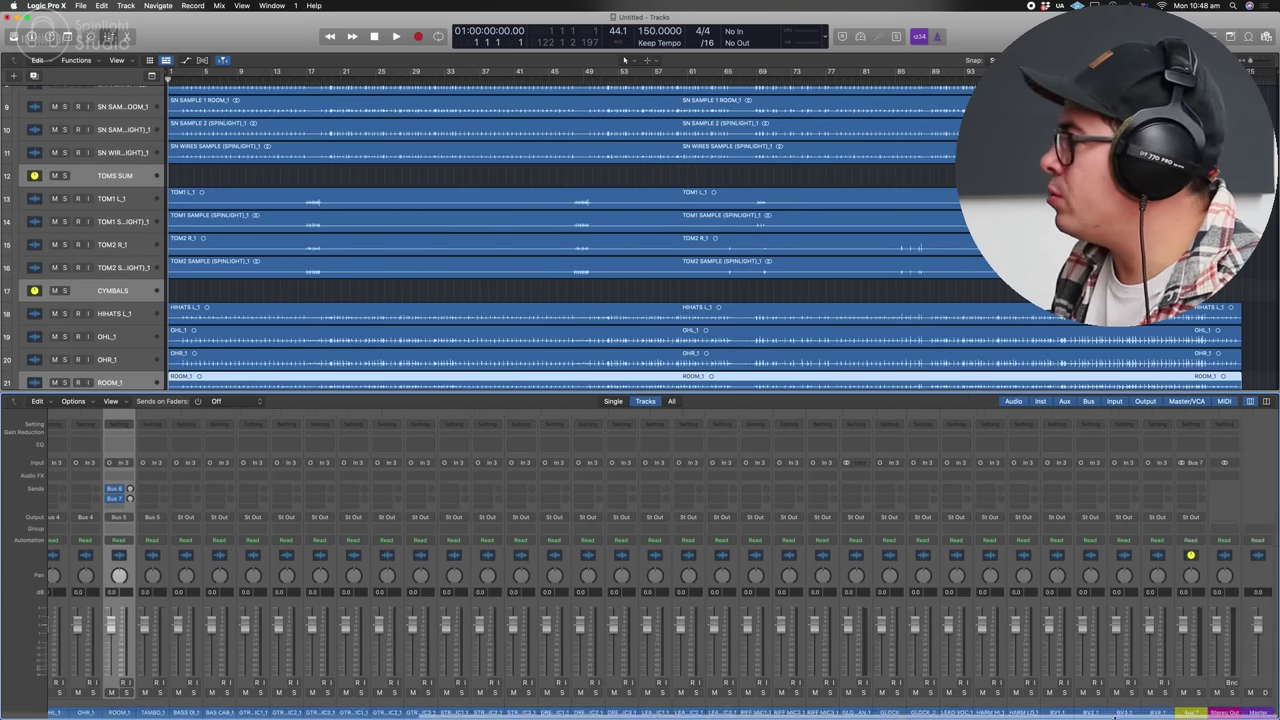
double_click(1193, 712)
text(CRUNCH)
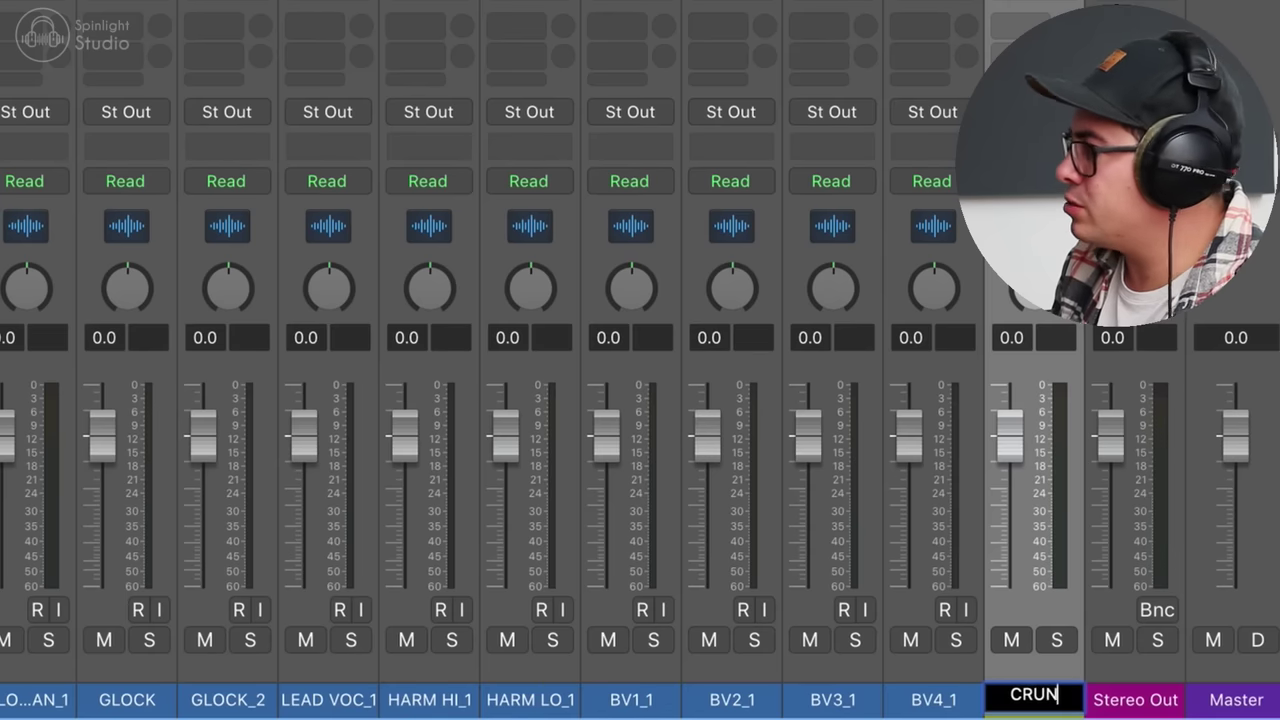
key(Return)
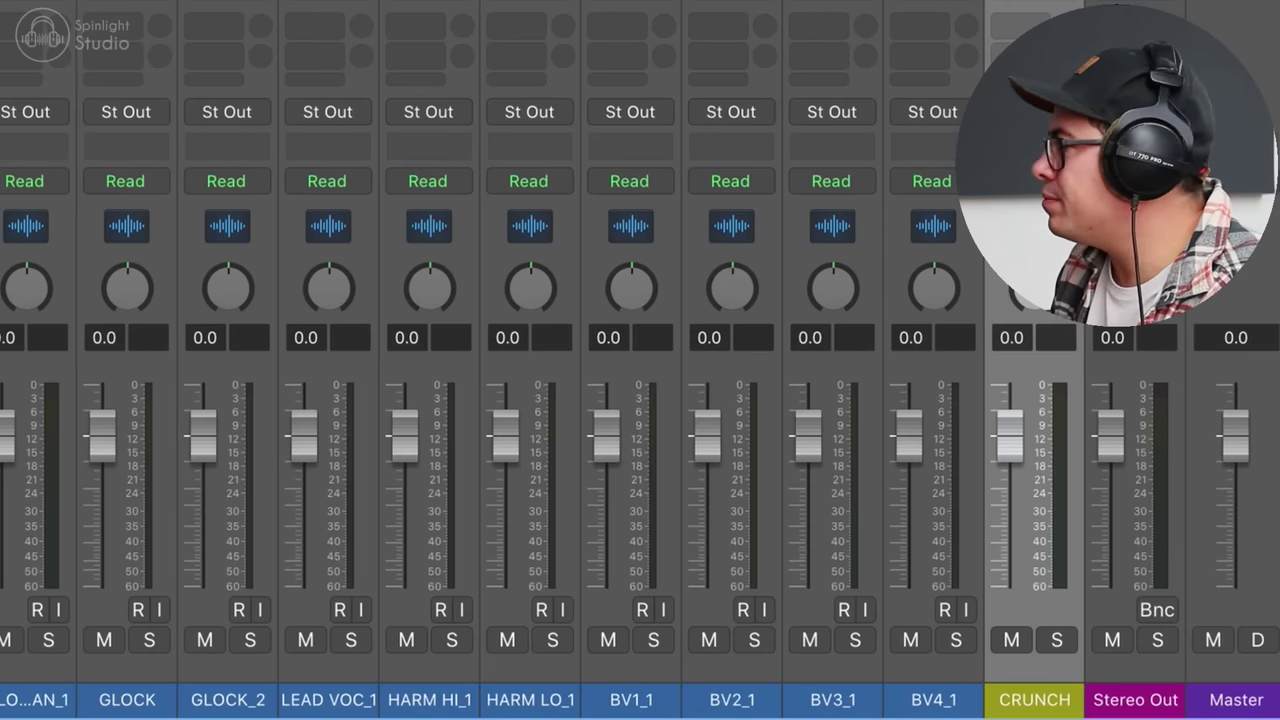
- Create a track for the CRUNCH aux and place it directly below CRUSHER in the DRUMS stack
right_click(1198, 554)
click(1204, 560)
key(x)
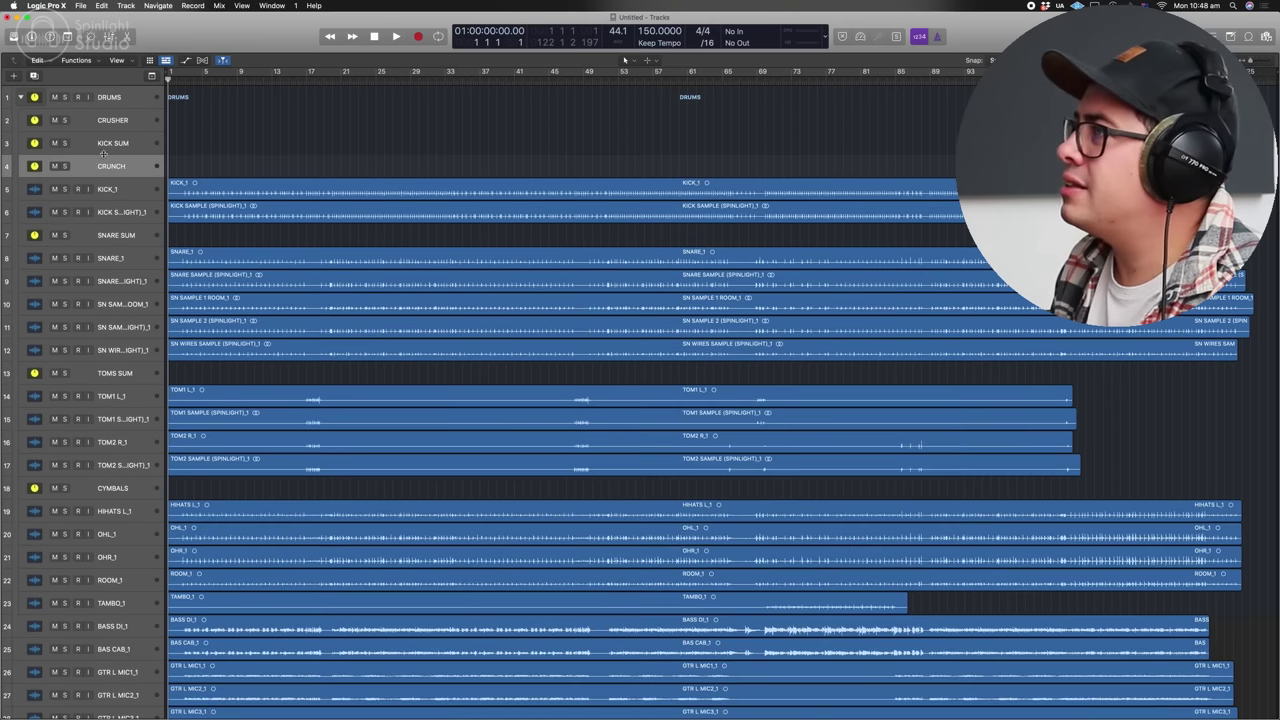
mouse_move(132, 166)
mouse_down()
mouse_move(134, 91)
mouse_move(130, 148)
mouse_up()
- Colour the drum audio channels from KICK_1 to TAMBO_1 magenta, leaving out the sum auxes
key(super+Down)
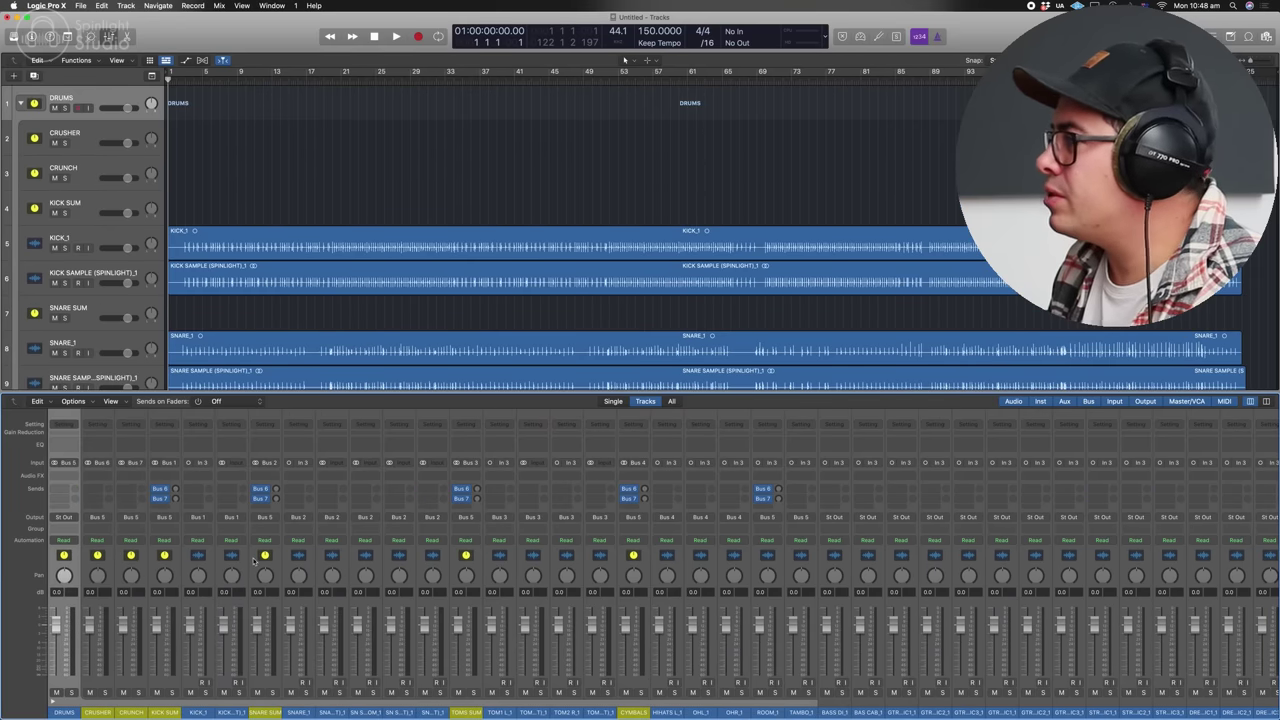
scroll(613, 558, right, 5)
drag(617, 558, 82, 563)
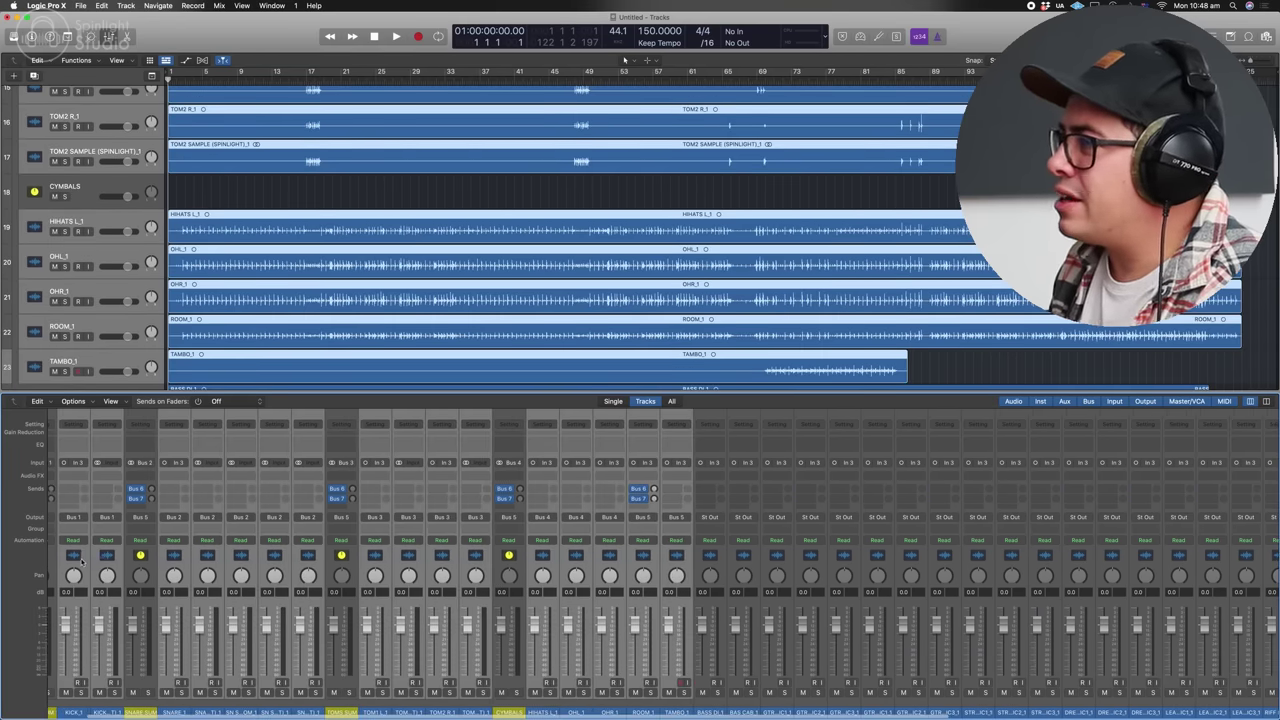
key(alt+c)
click(745, 511)
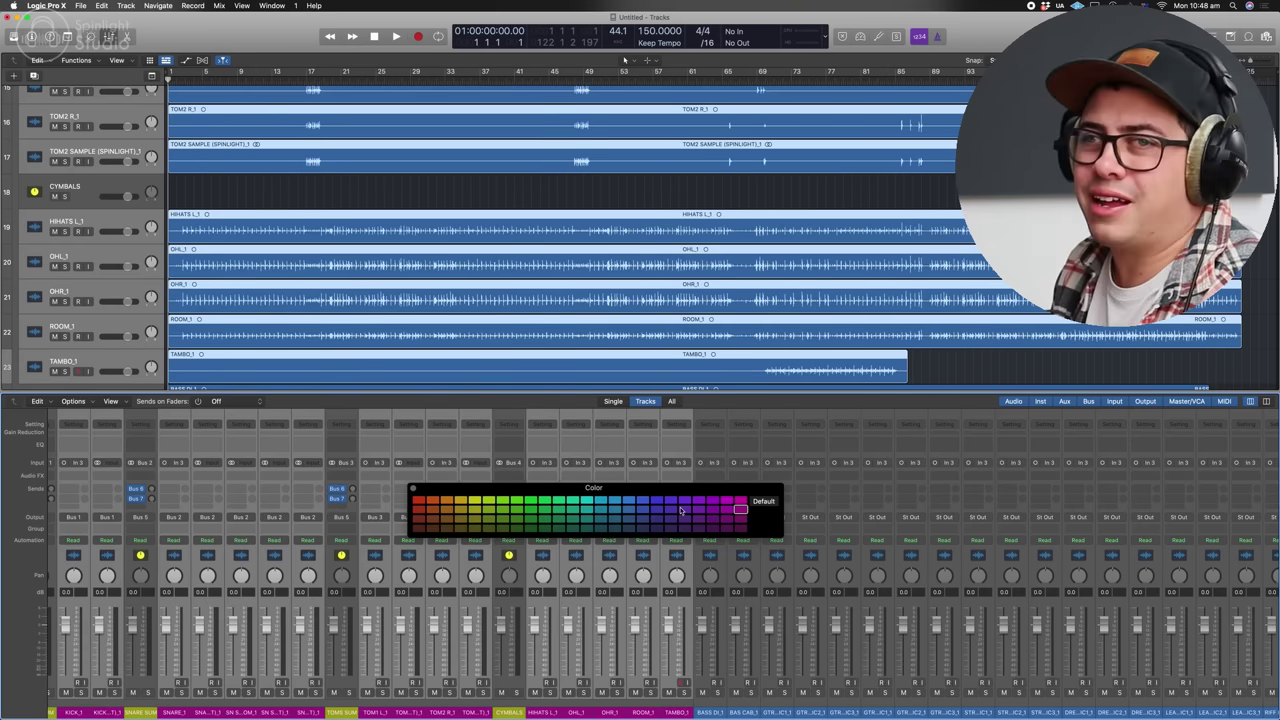
- Colour the drum regions the same magenta and give the drum audio tracks matching percussion icons
key(alt+c)
scroll(681, 511, left, 5)
click(411, 246)
key(alt+c)
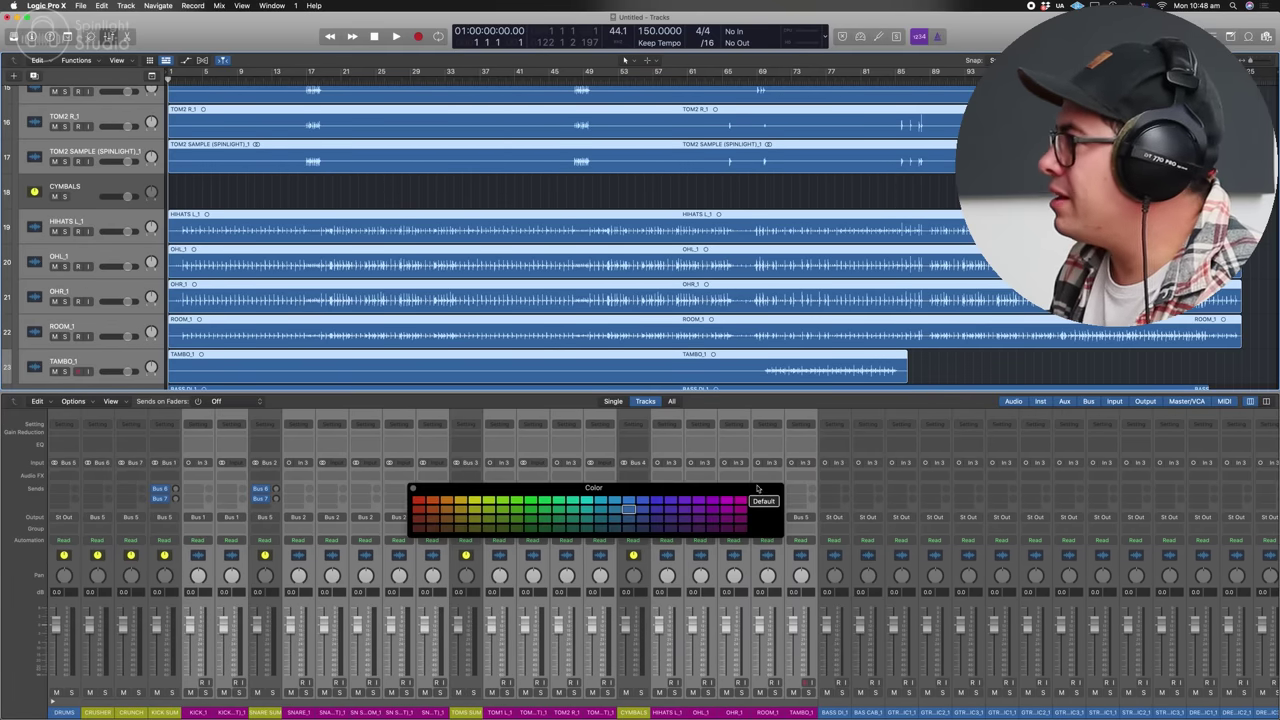
click(740, 509)
key(x)
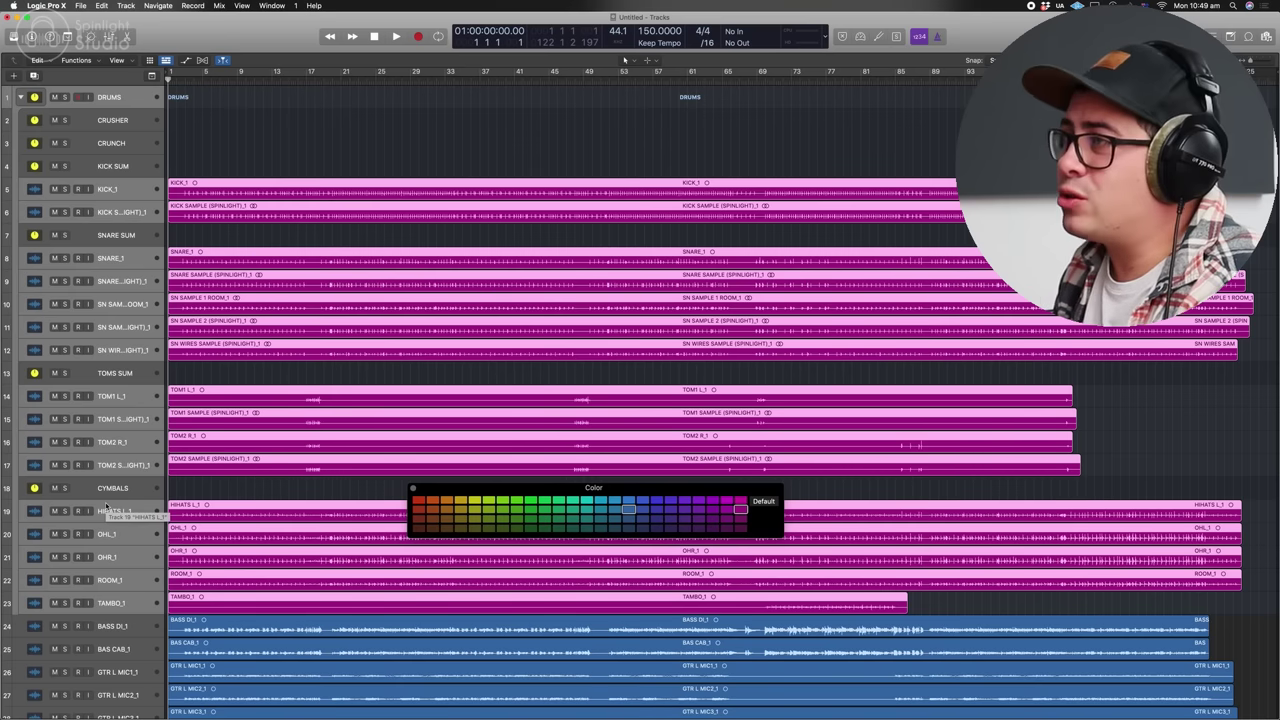
right_click(36, 190)
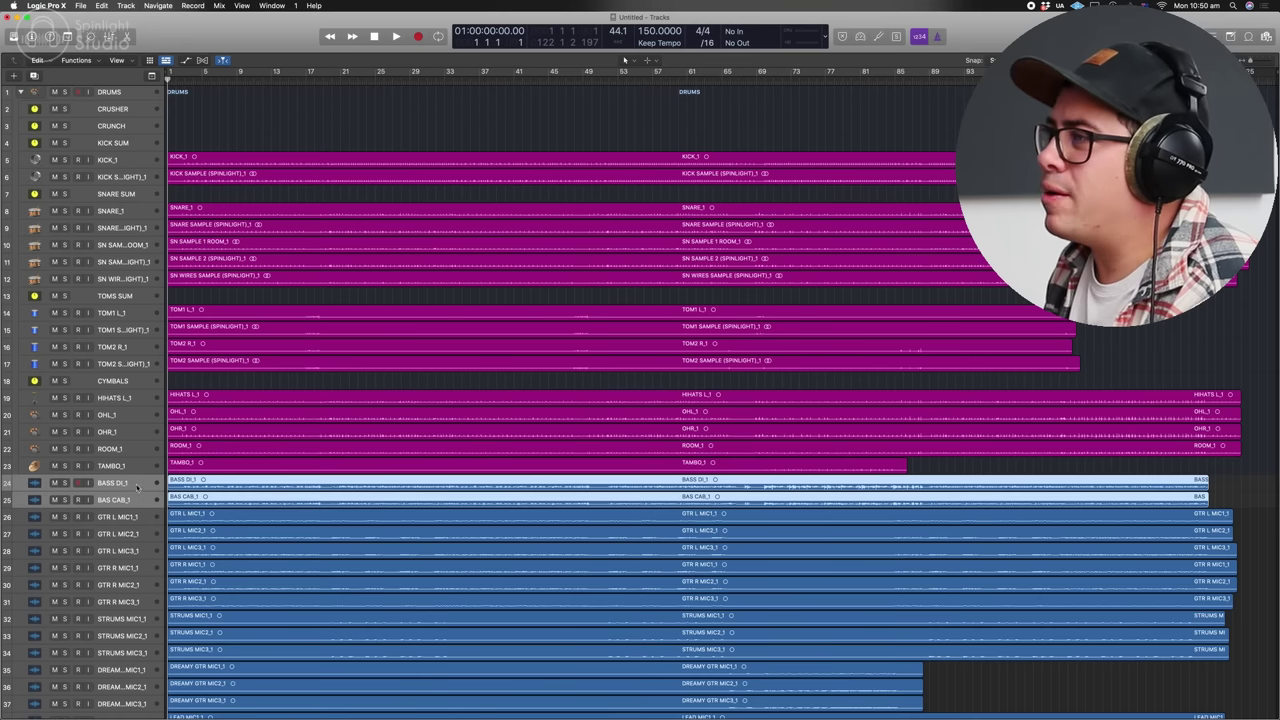
- Group BASS DI_1 and BAS CAB_1 in a summing stack named BASS, with bass guitar icons and a dark purple colour
right_click(137, 487)
click(202, 579)
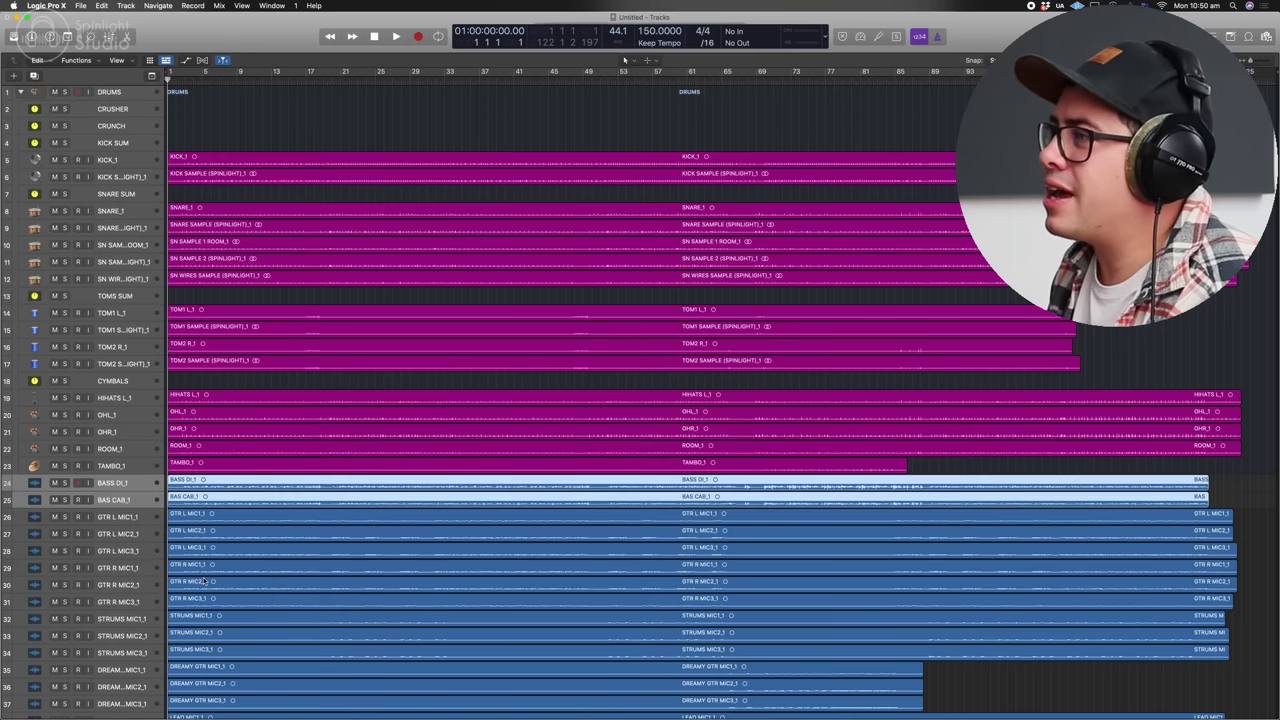
click(33, 516)
super+click(37, 502)
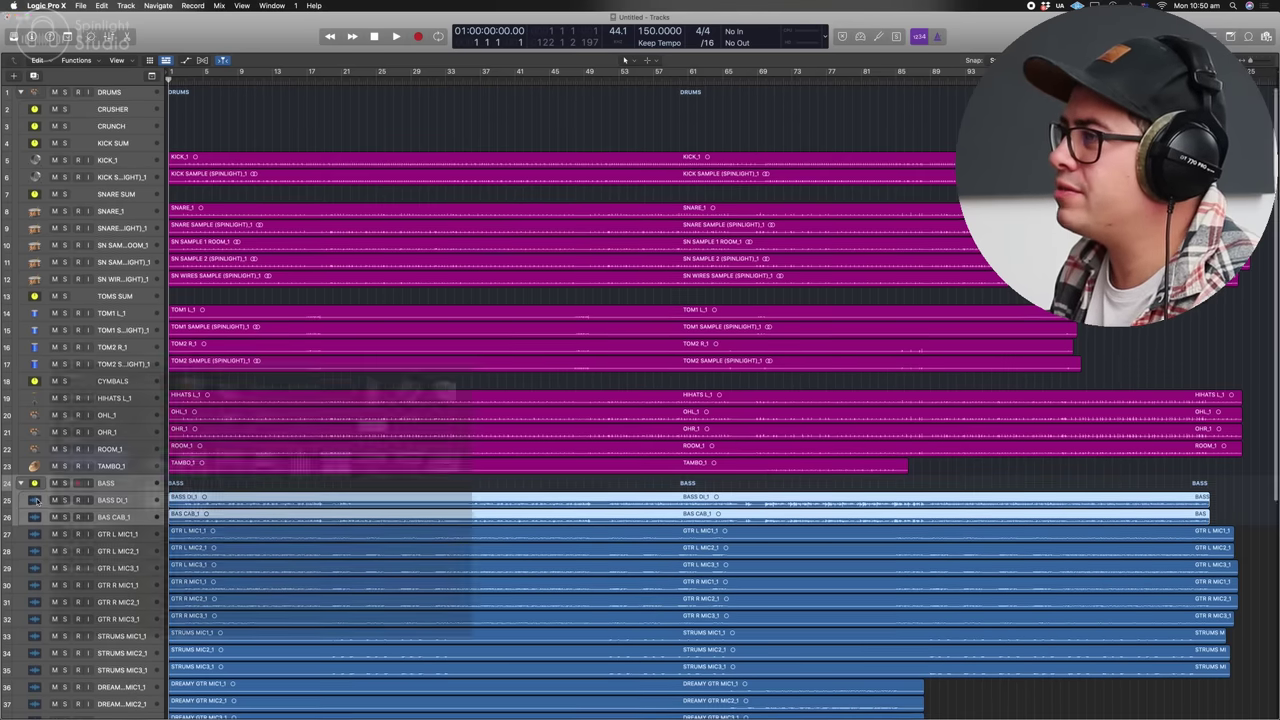
key(x)
key(alt+c)
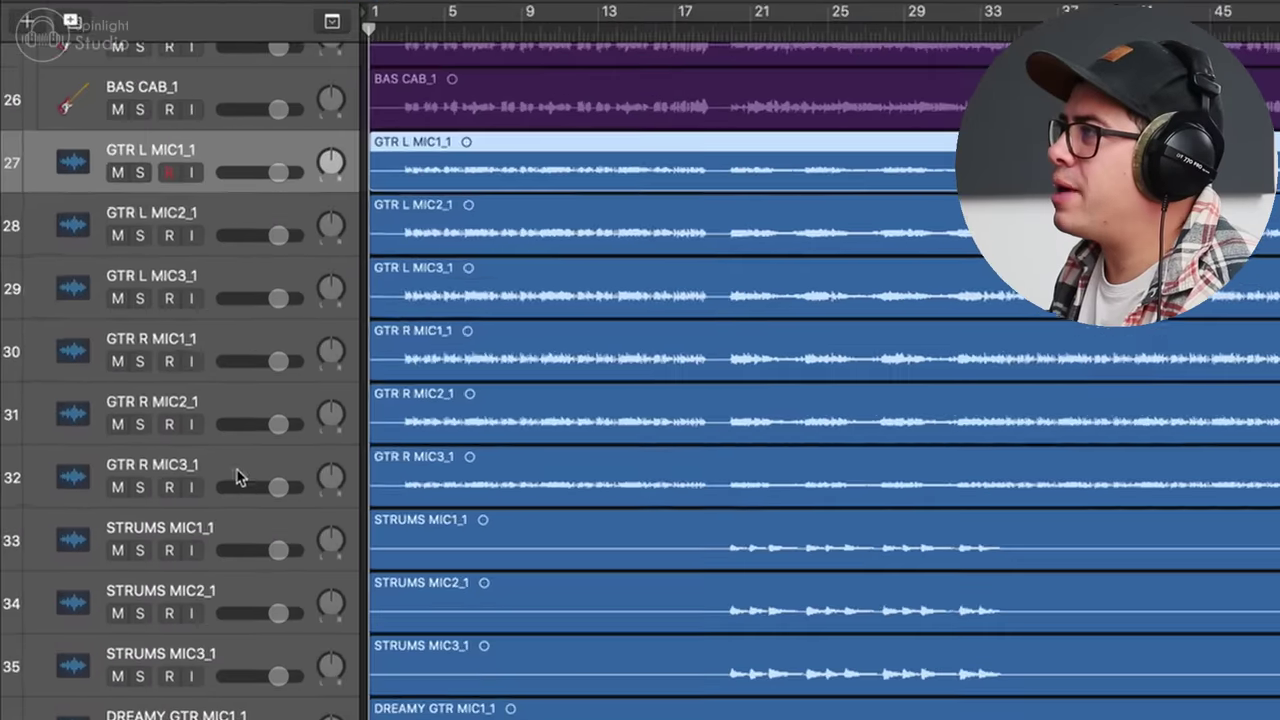
- Group the six tracks from GTR L MIC1_1 to GTR R MIC3_1 in a summing stack
shift+click(153, 347)
right_click(228, 165)
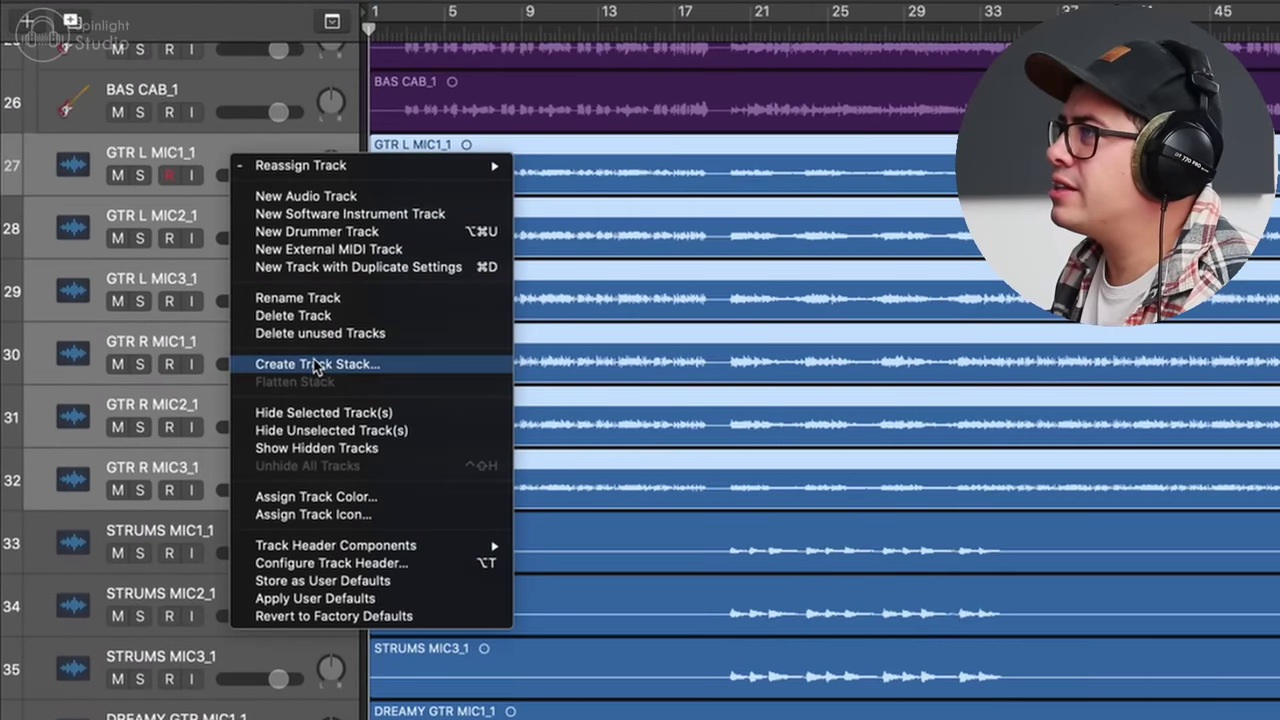
click(316, 364)
key(Return)
- Group the three STRUMS and three DREAMY GTR mic tracks in their own summing stack
scroll(228, 474, down, 6)
click(228, 220)
shift+click(236, 358)
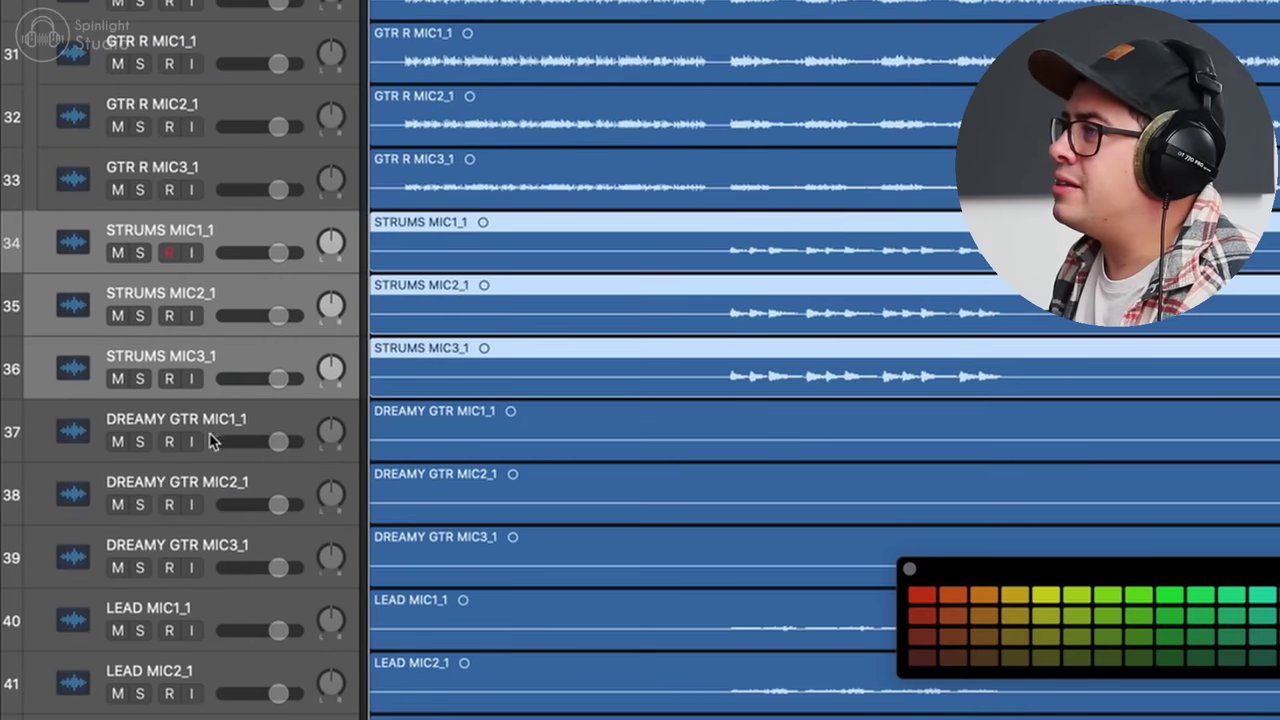
shift+click(222, 538)
right_click(224, 232)
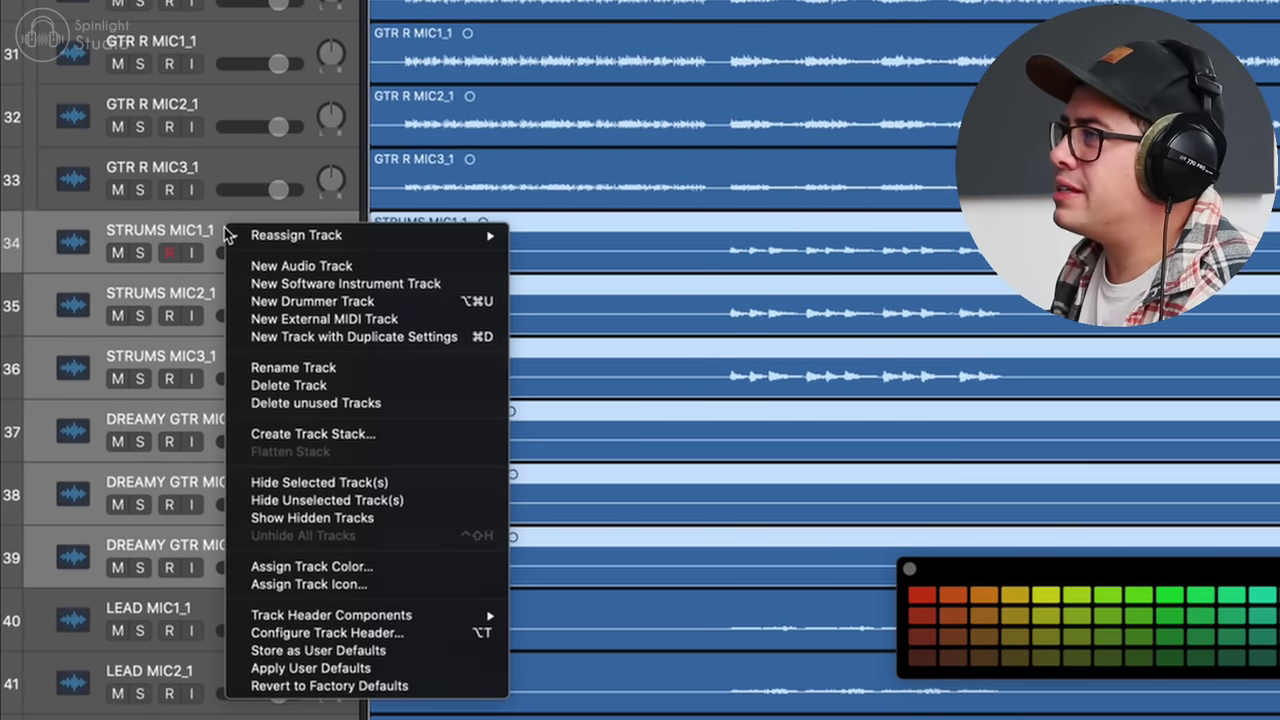
click(341, 434)
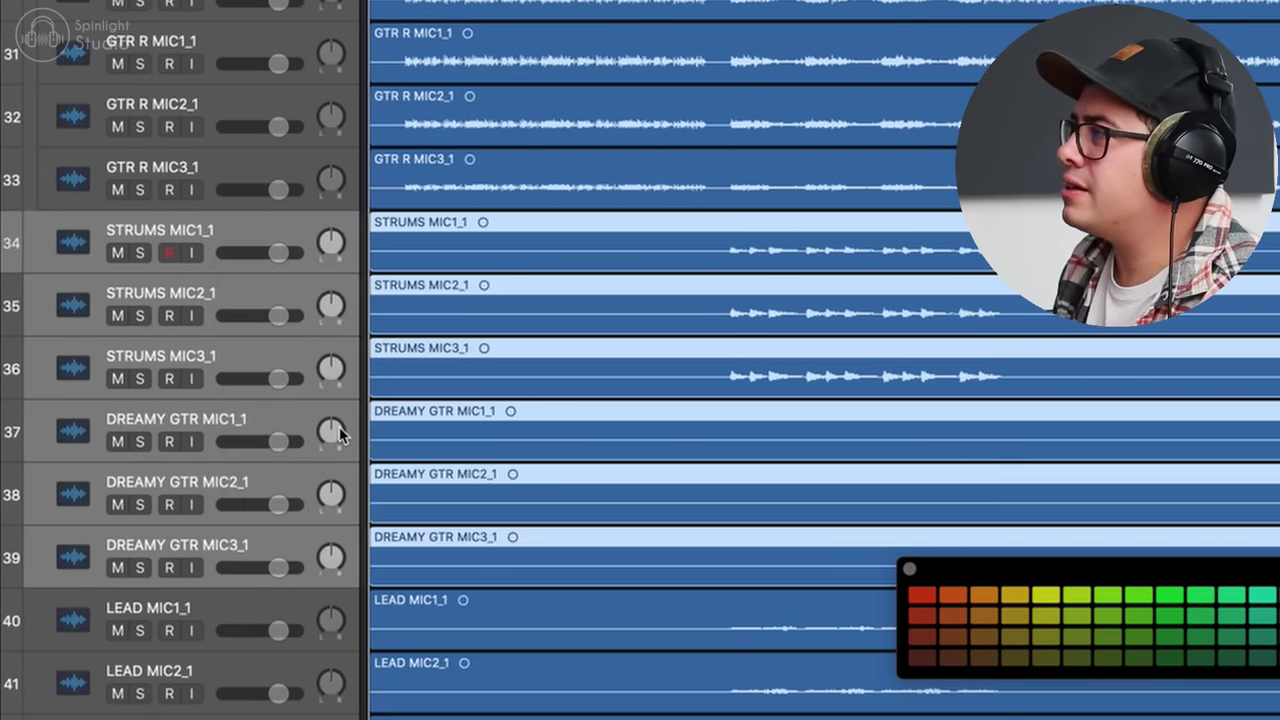
- Group the three LEAD and three RIFF mic tracks in their own summing stack
scroll(484, 455, down, 6)
click(200, 277)
scroll(200, 275, down, 2)
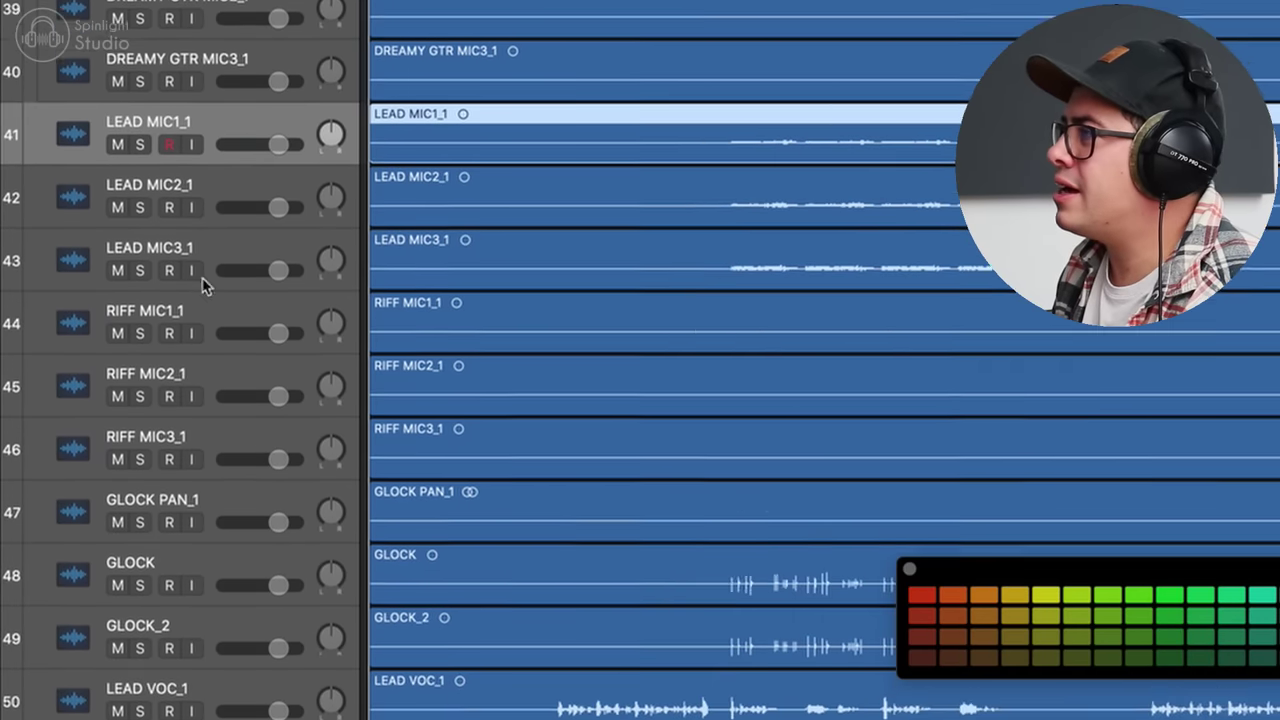
shift+click(206, 418)
key(super+shift+d)
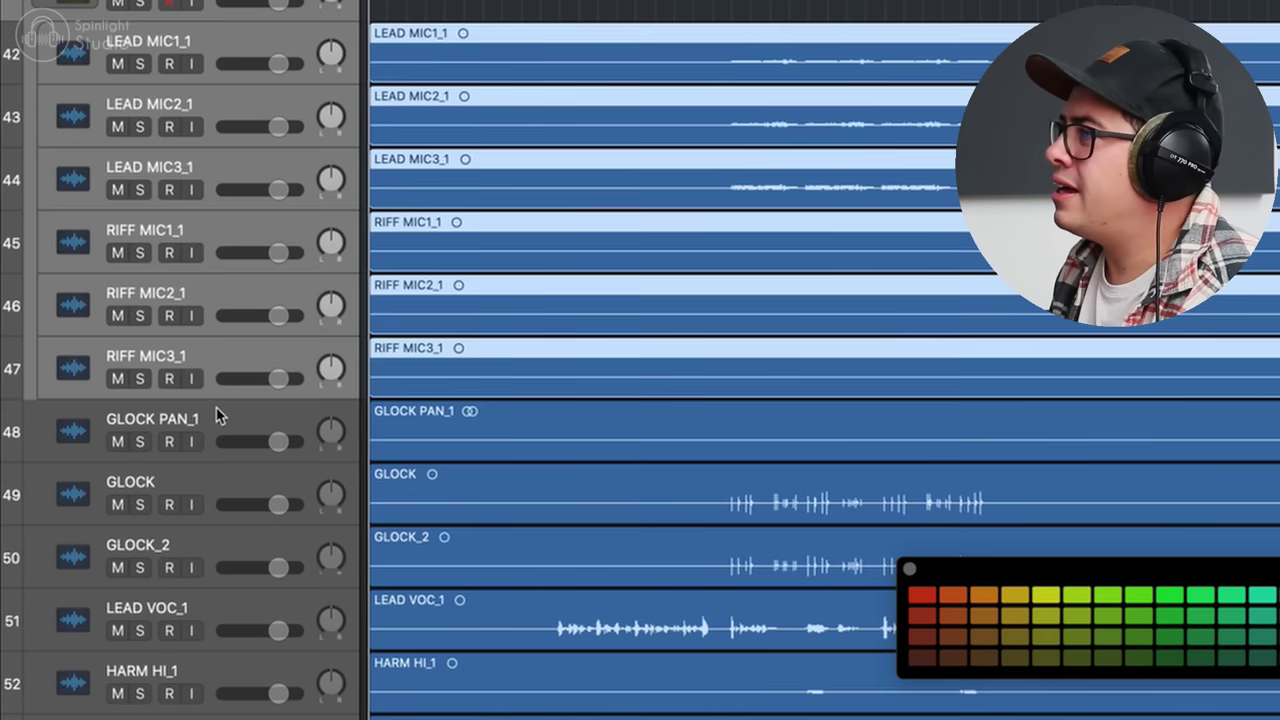
- Group GLOCK PAN_1, GLOCK and GLOCK_2 in a summing stack
click(220, 420)
shift+click(213, 541)
right_click(228, 410)
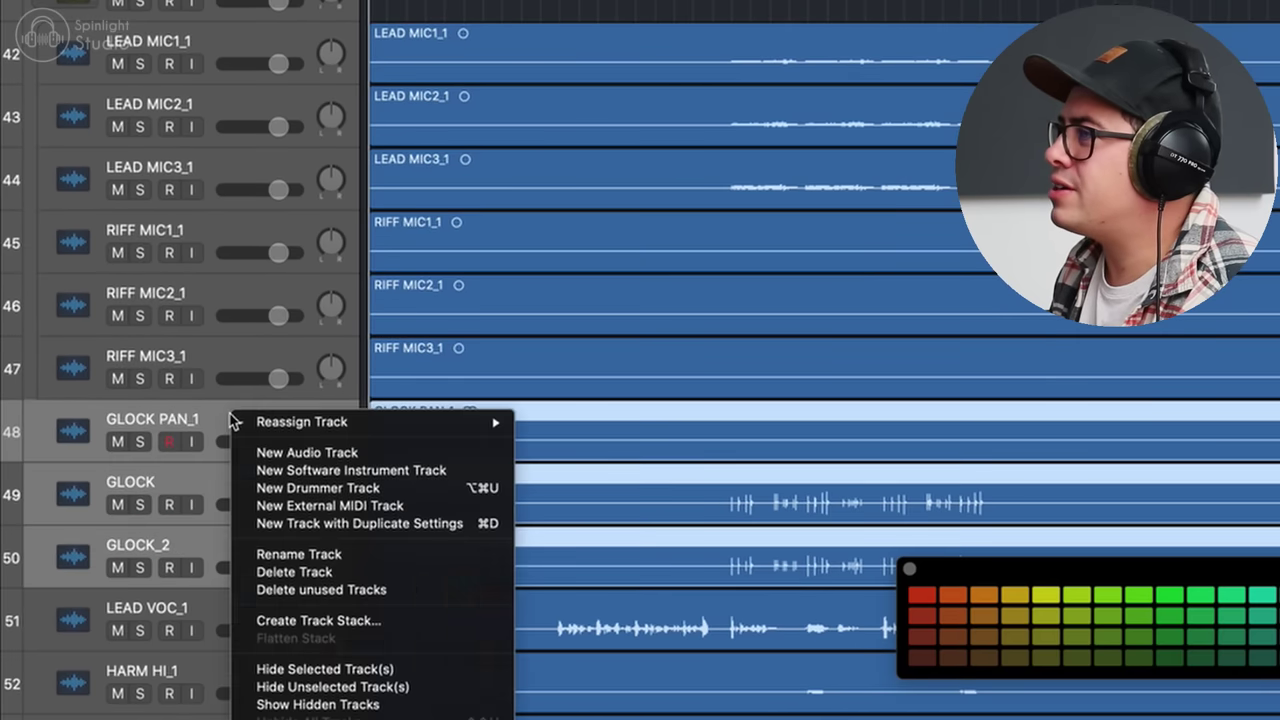
click(336, 616)
- Group LEAD VOC_1, HARM HI_1 and HARM LO_1 in a summing stack
shift+click(230, 660)
right_click(213, 547)
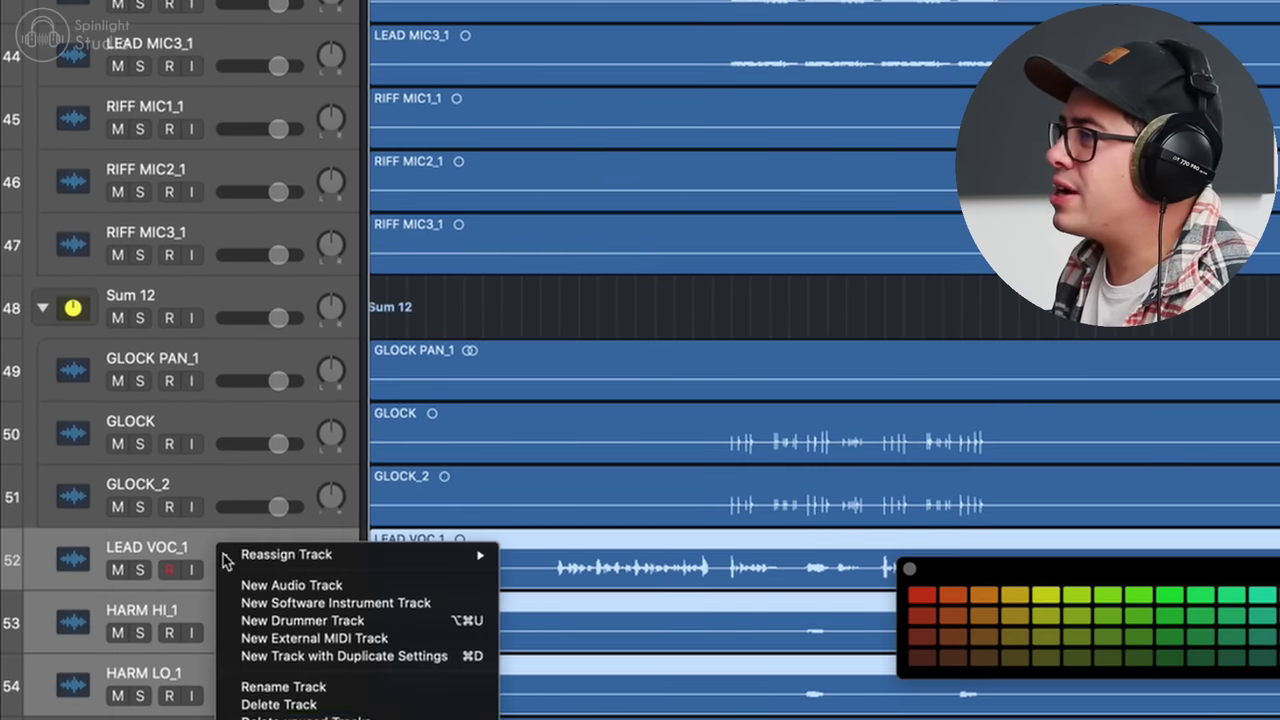
click(346, 700)
- Group the backing vocal tracks BV1_1 to BV4_1 in a summing stack
click(188, 630)
scroll(206, 657, down, 3)
shift+click(212, 660)
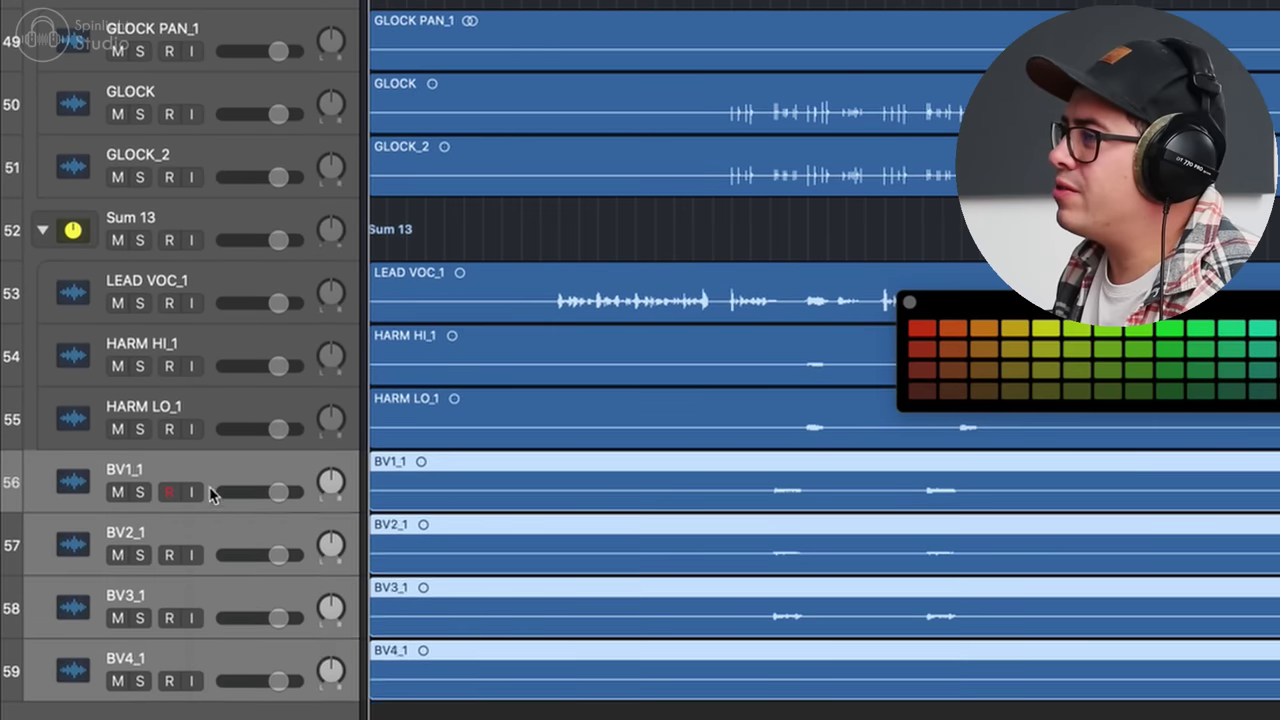
right_click(207, 470)
click(330, 545)
- Name the new stacks GUITARS, STRUMS, LEAD GTRS, GLOCK, VOCALS and BGVS, and give each group its own colour and instrument icons
scroll(918, 624, up, 15)
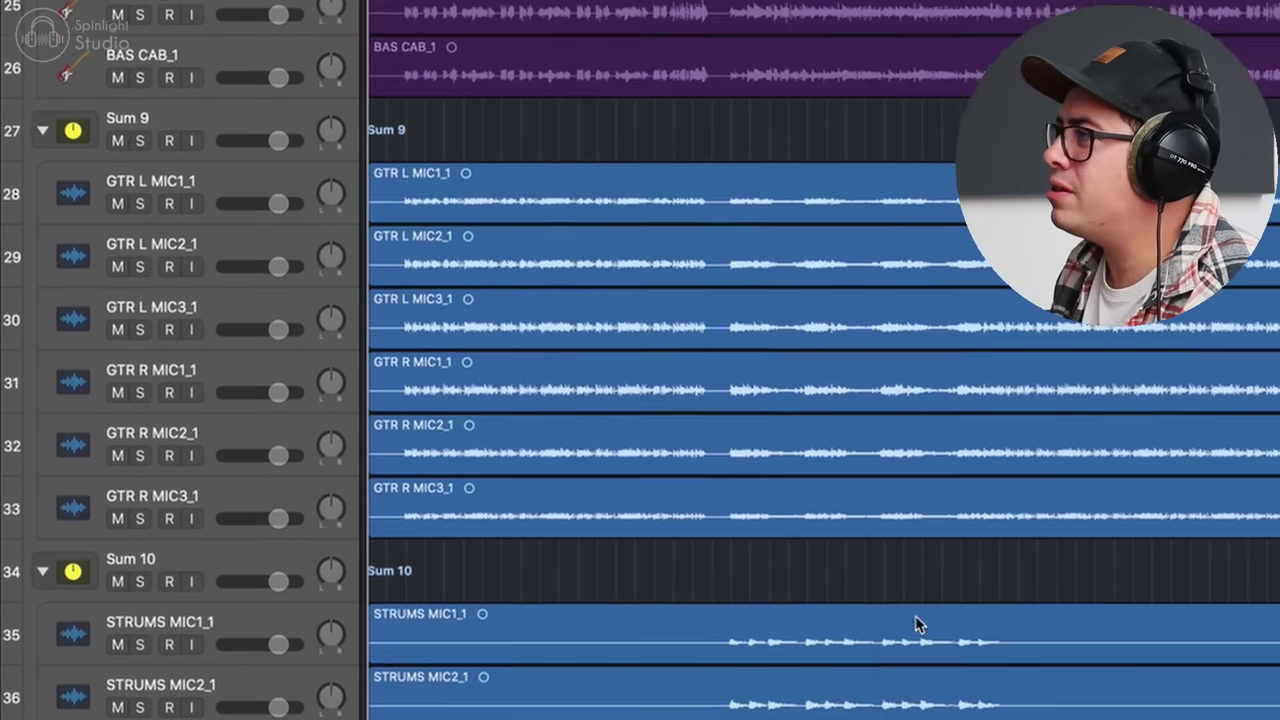
scroll(918, 624, down, 3)
right_click(78, 403)
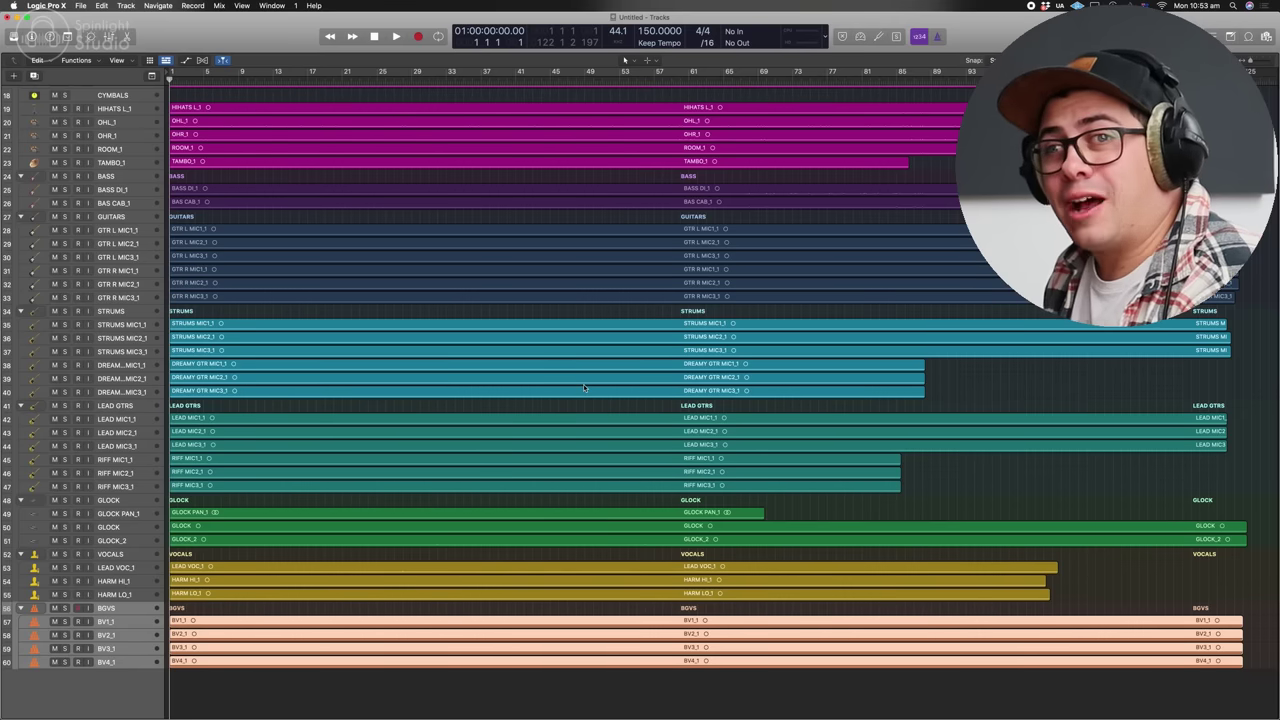
- Route the outputs of the BASS, GUITARS, STRUMS, LEAD GTRS, GLOCK, VOCALS and BGVS stacks to Bus 32
key(x)
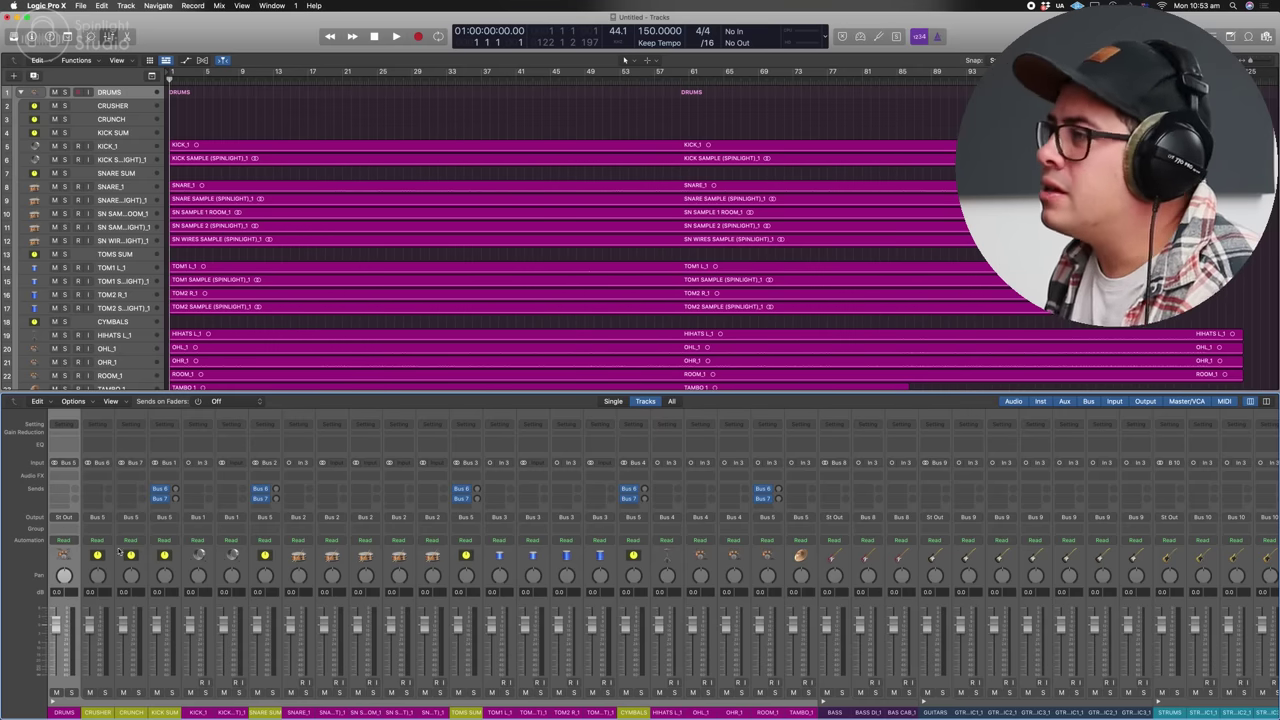
scroll(463, 544, right, 5)
click(685, 549)
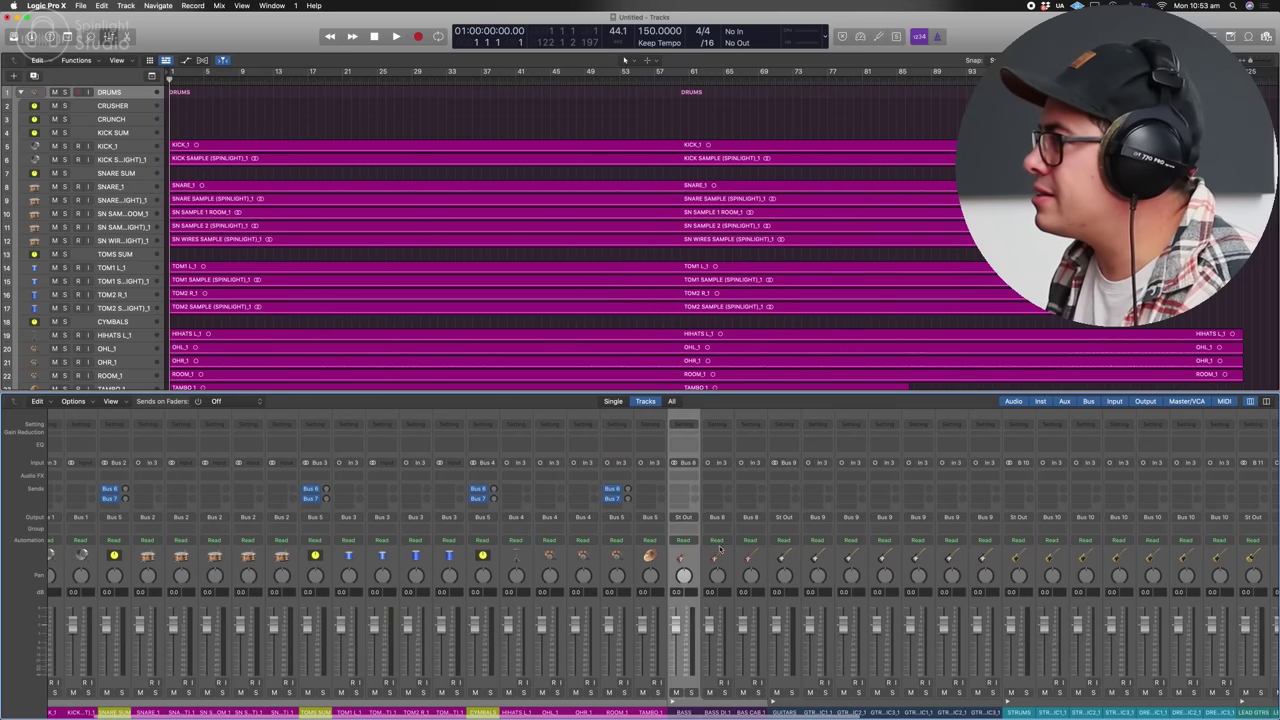
scroll(764, 551, right, 1)
super+click(764, 551)
scroll(764, 551, right, 3)
super+click(846, 550)
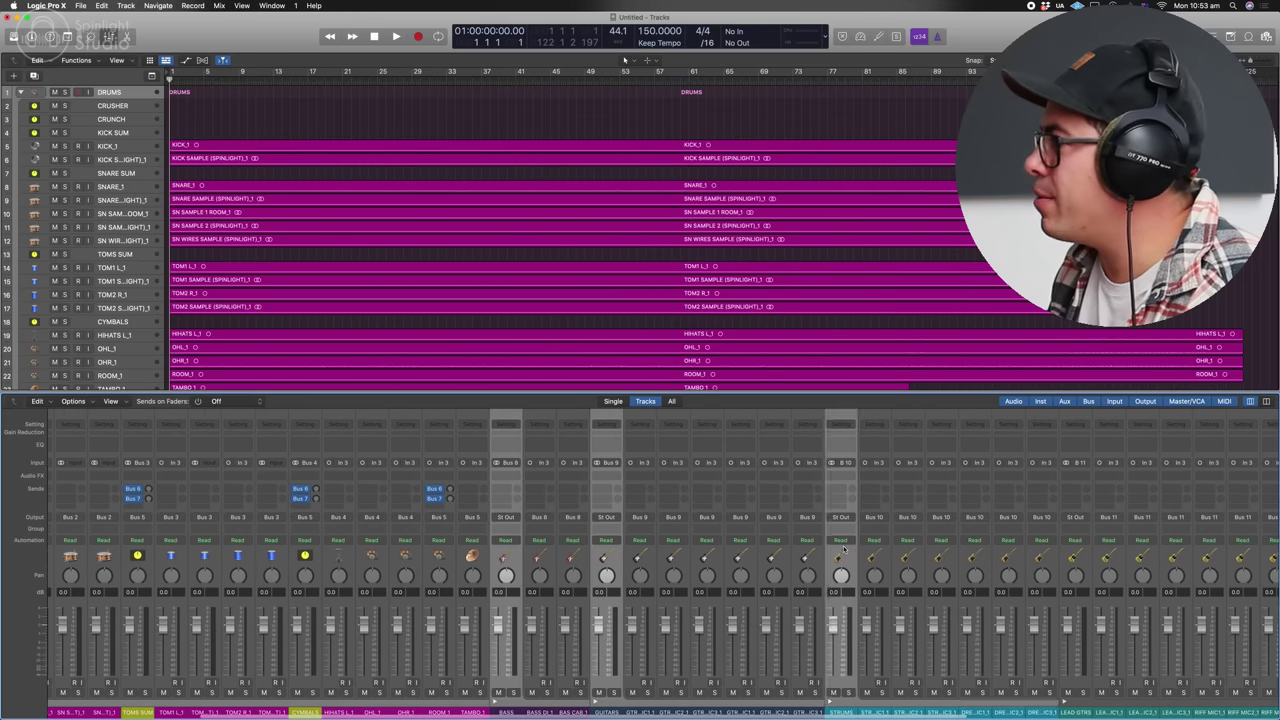
scroll(840, 551, right, 5)
scroll(835, 551, right, 7)
click(1060, 517)
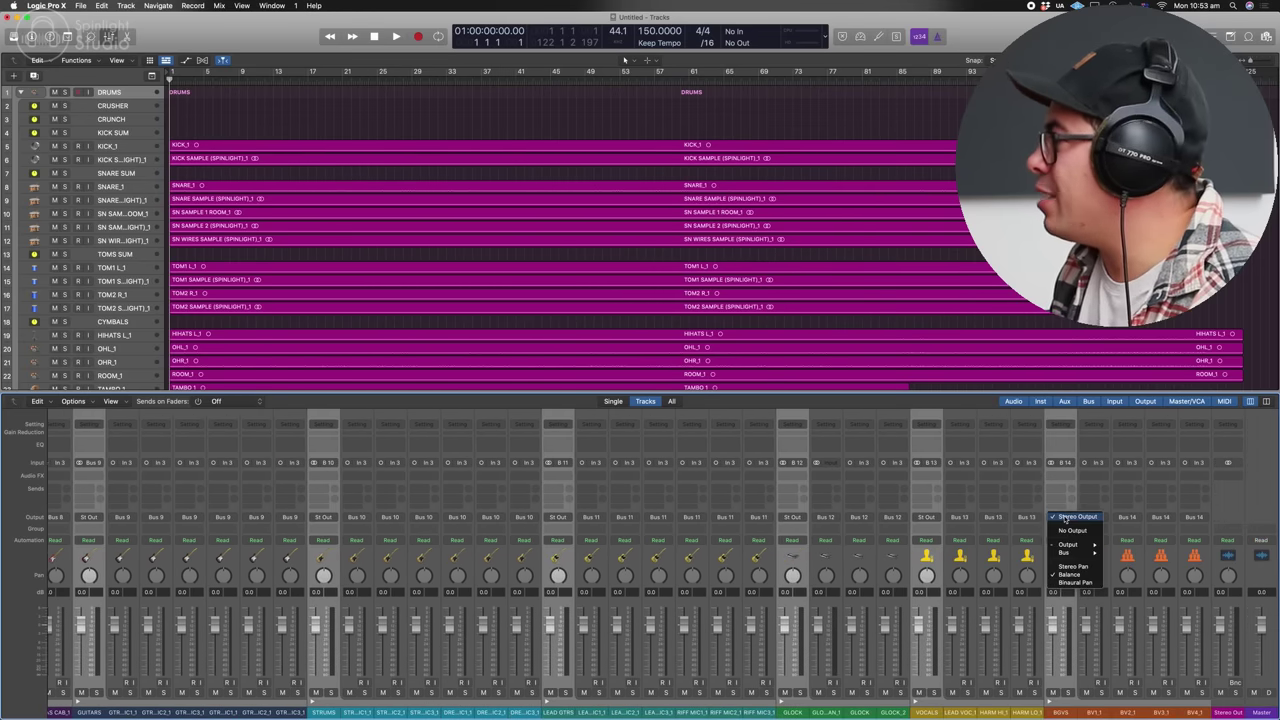
mouse_move(1070, 552)
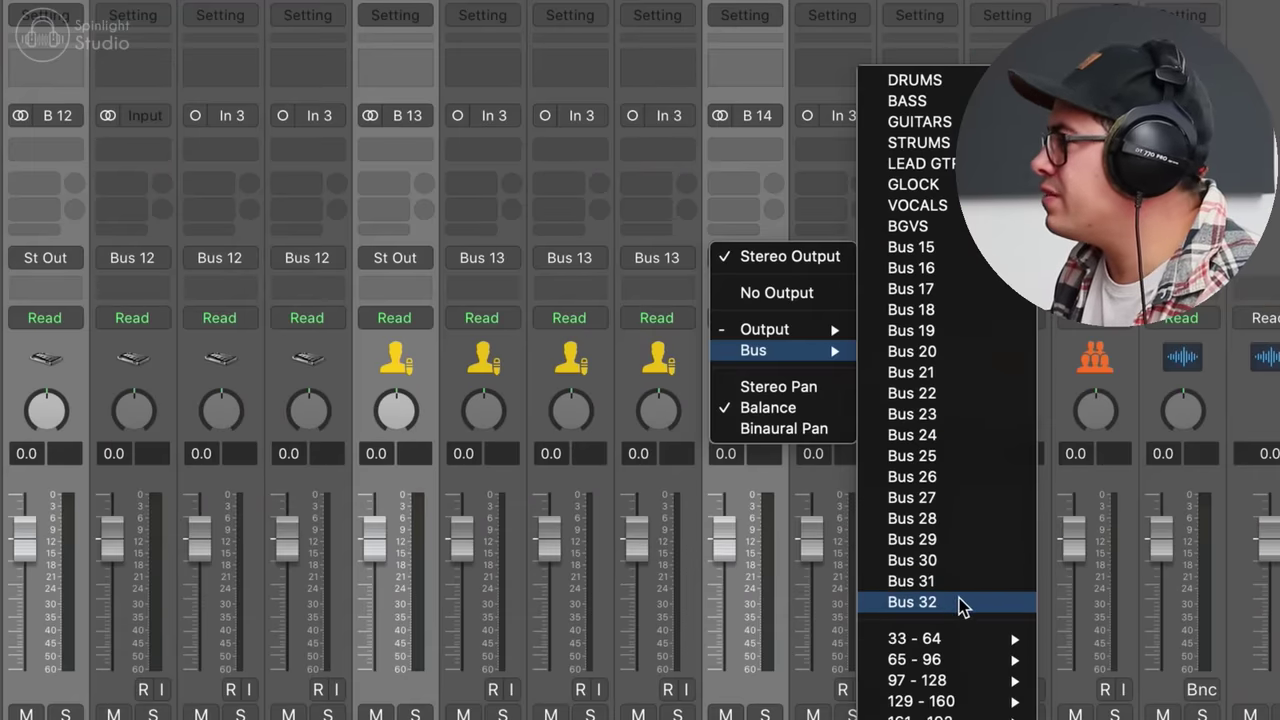
click(960, 604)
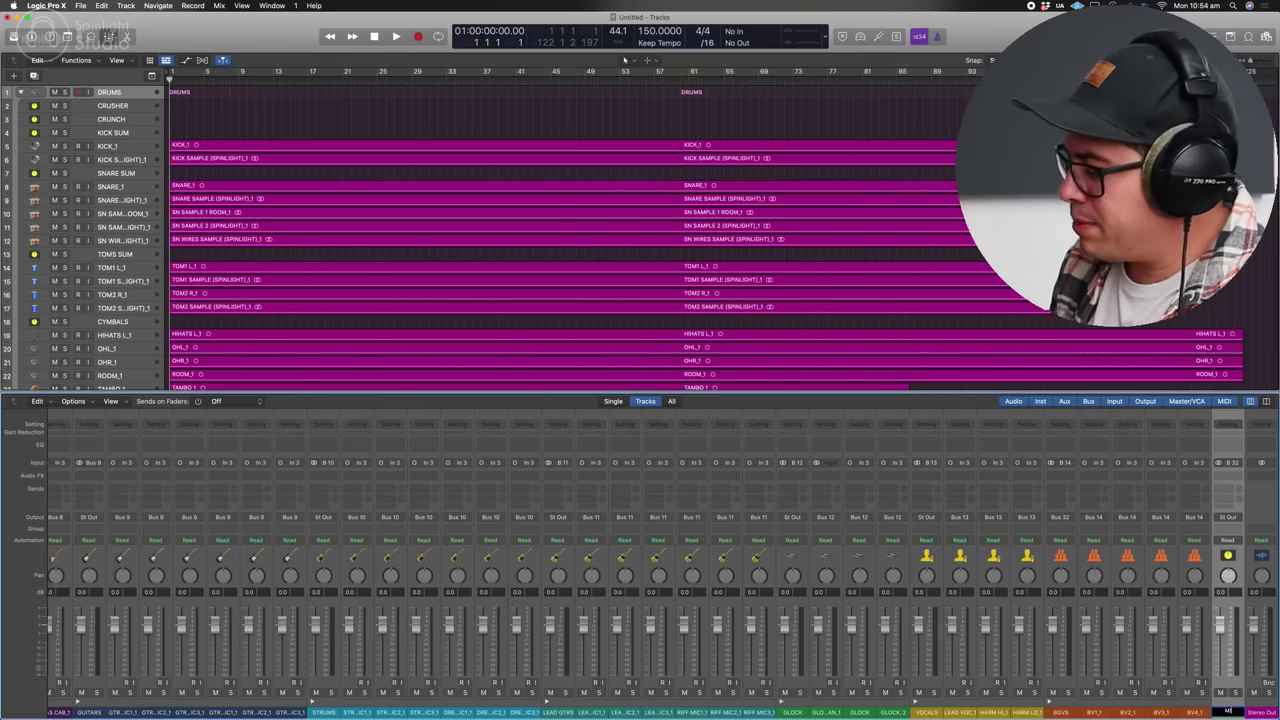
- Name the aux fed by Bus 32 MIX BUS and colour it red
key(alt+c)
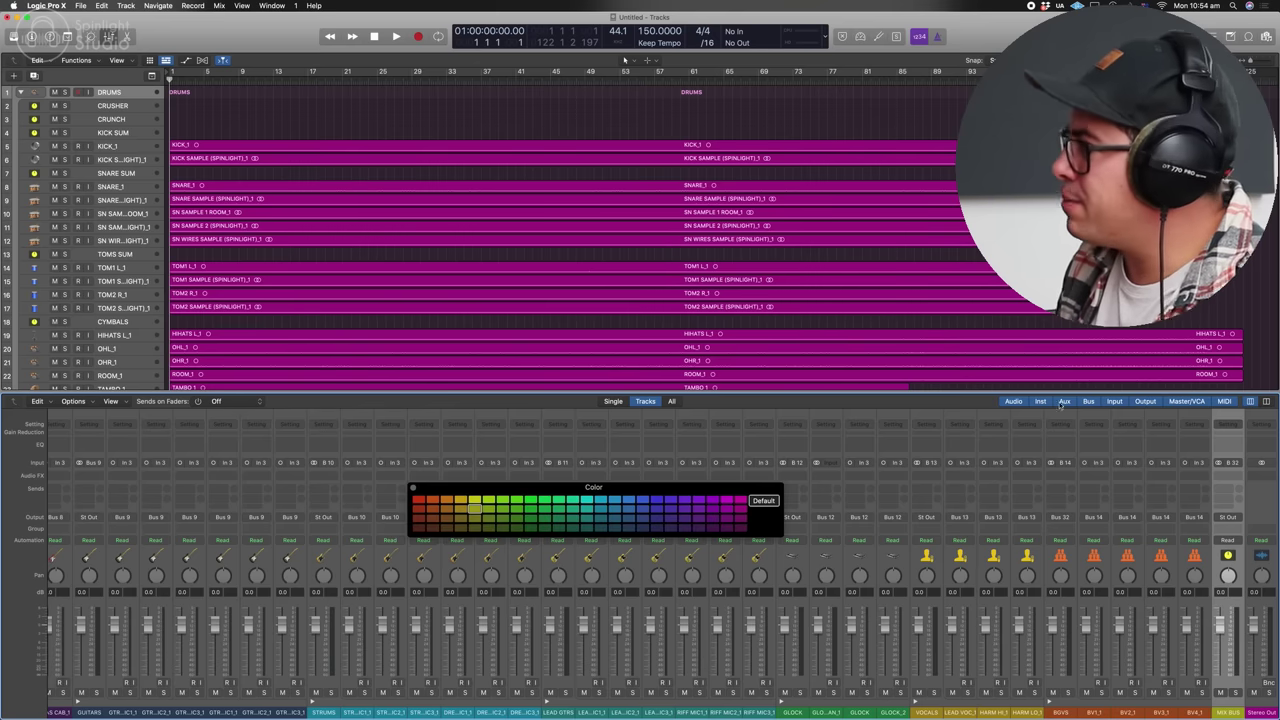
click(419, 501)
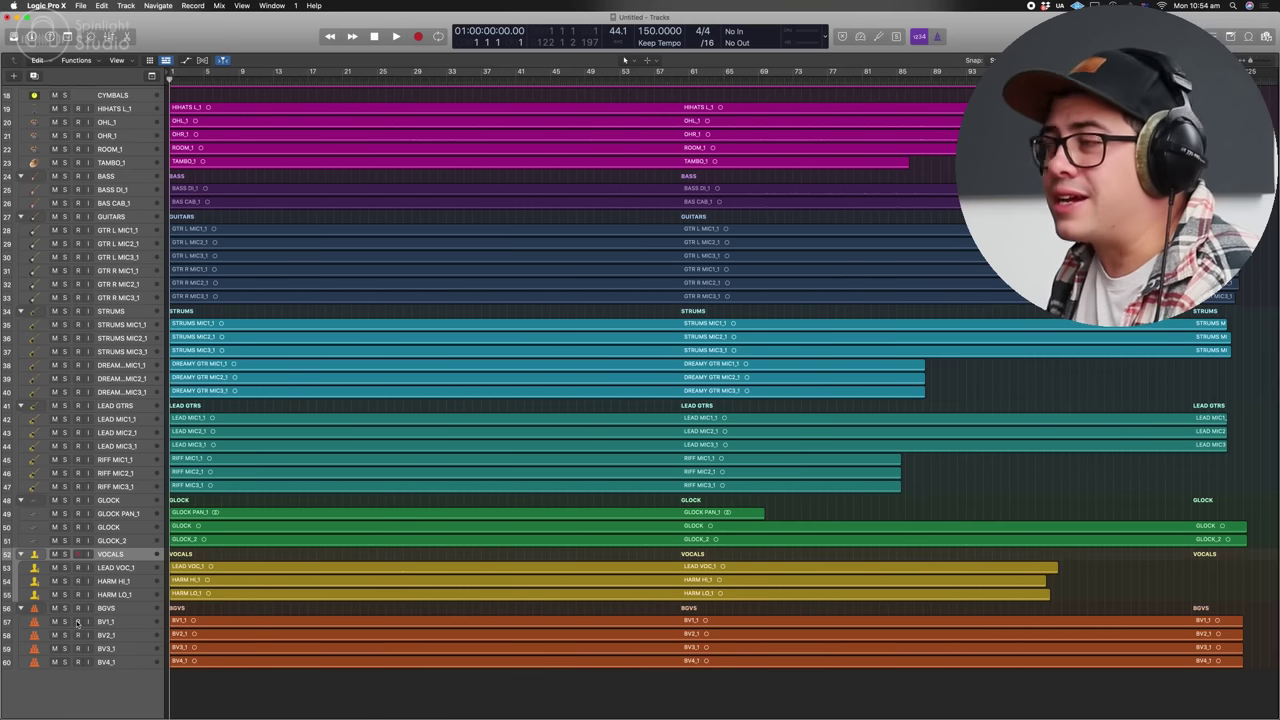
- Collapse the stacks from BGVS up to BASS in the track list, and expand them again
click(21, 607)
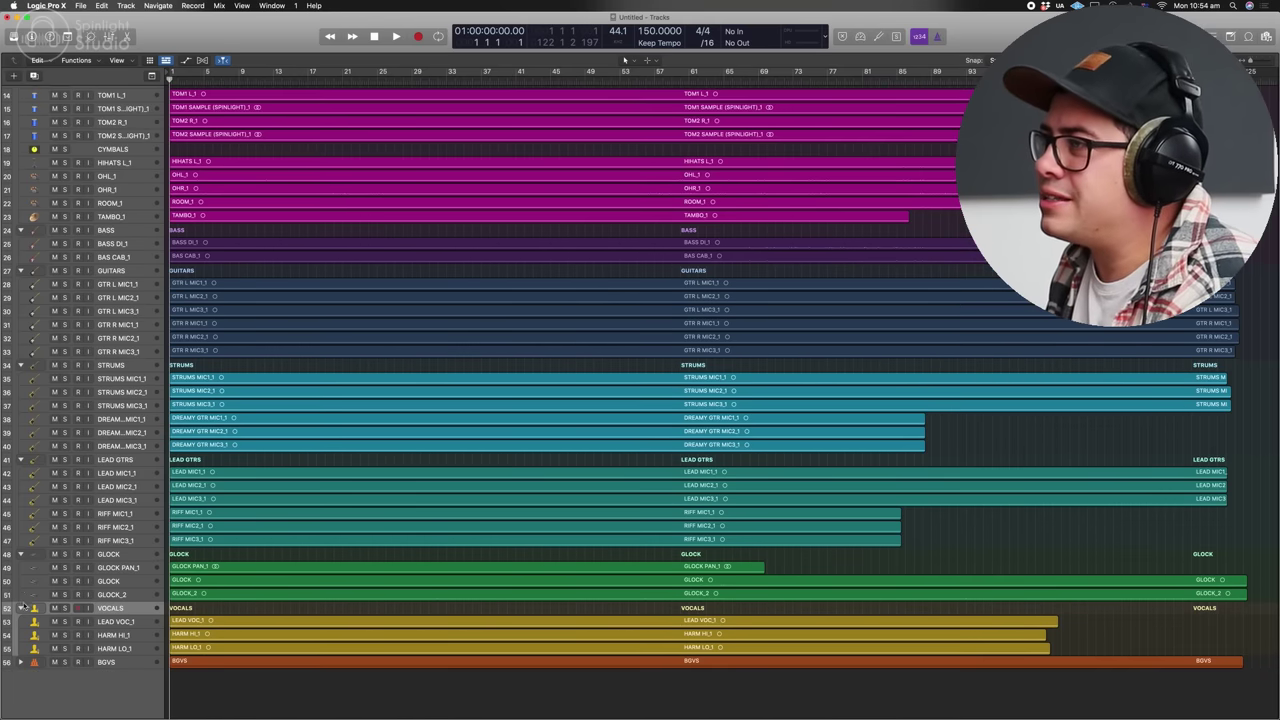
click(21, 607)
click(21, 594)
click(21, 540)
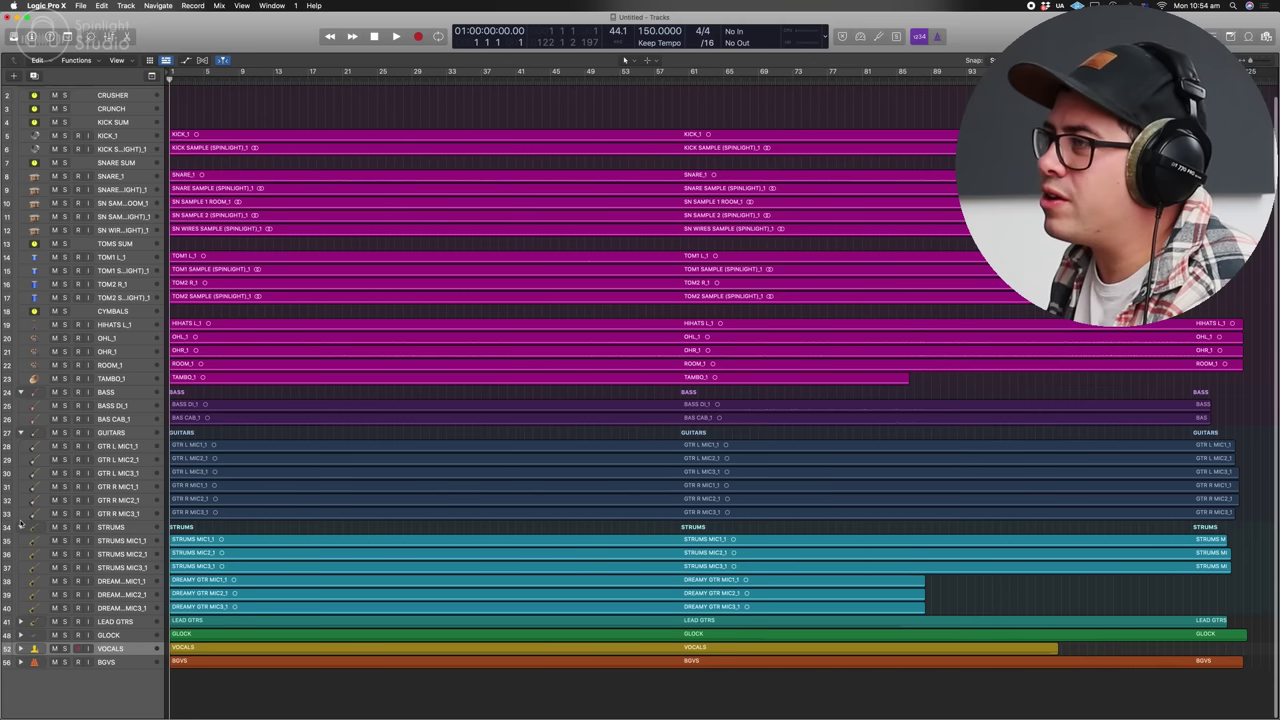
click(21, 527)
click(21, 443)
click(21, 402)
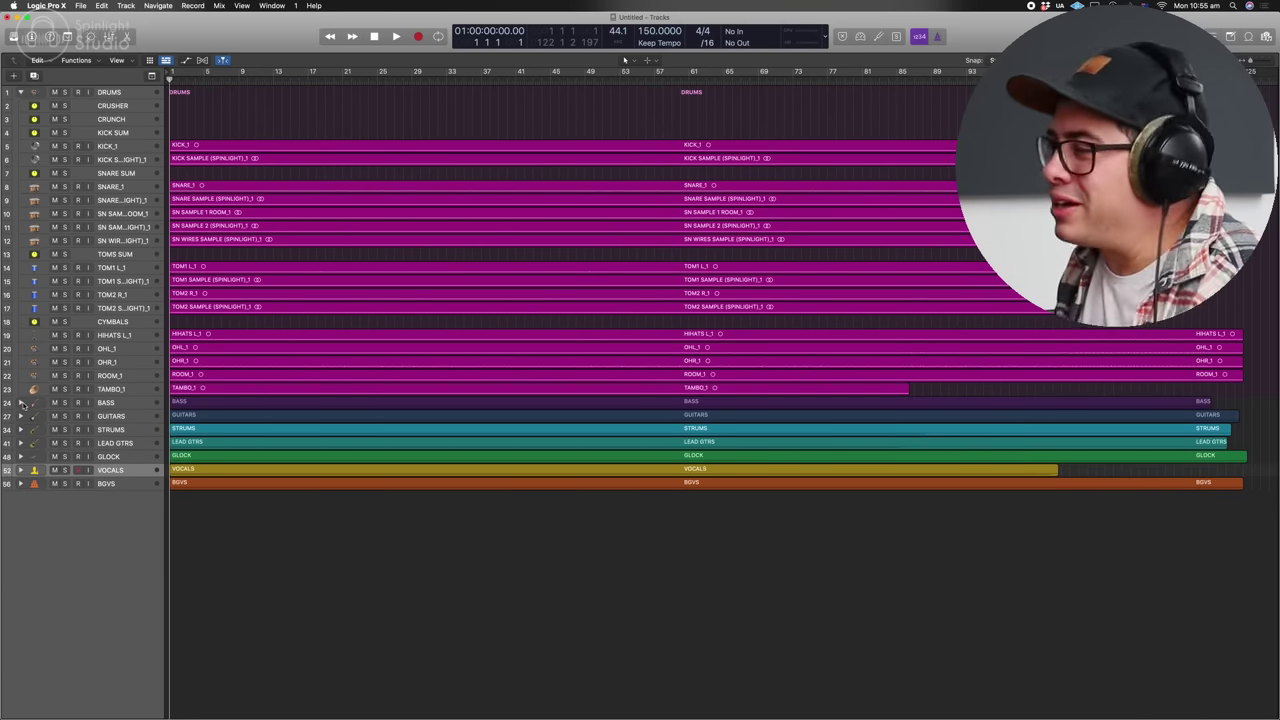
alt+click(21, 402)
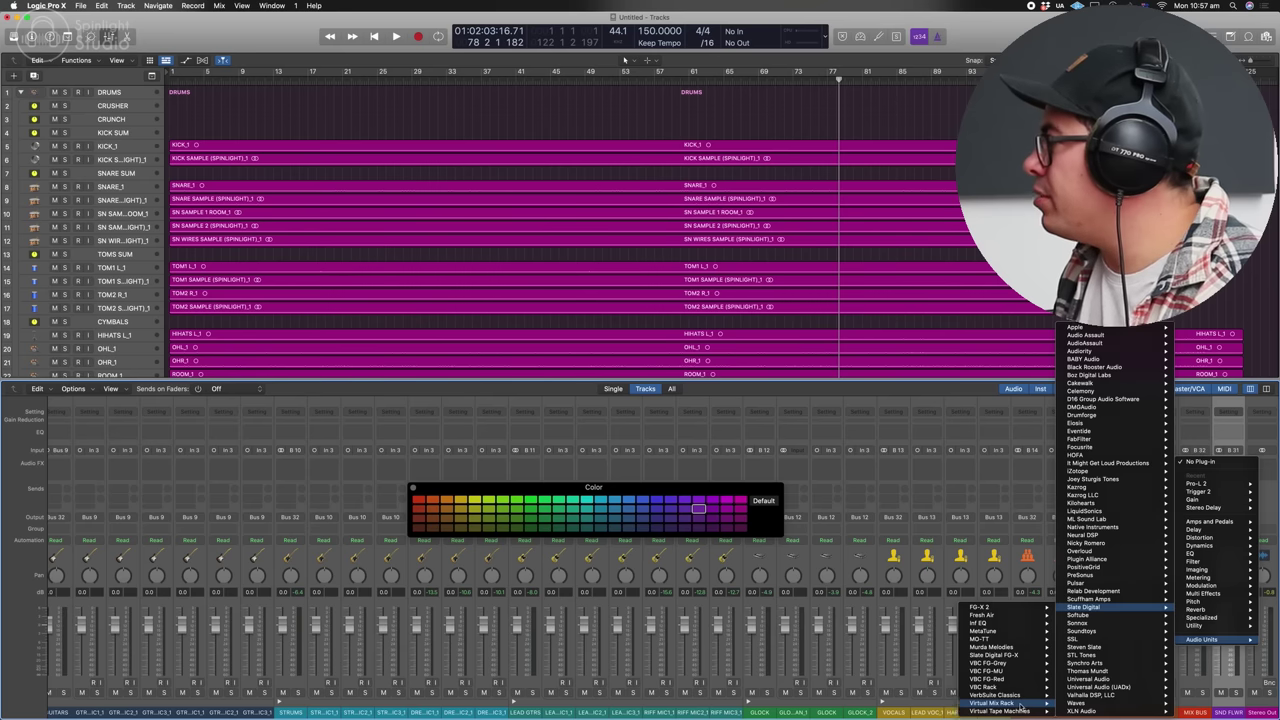
- Try to insert the Slate Digital Virtual Mix Rack plug-in on the SND FLWR channel
click(1021, 704)
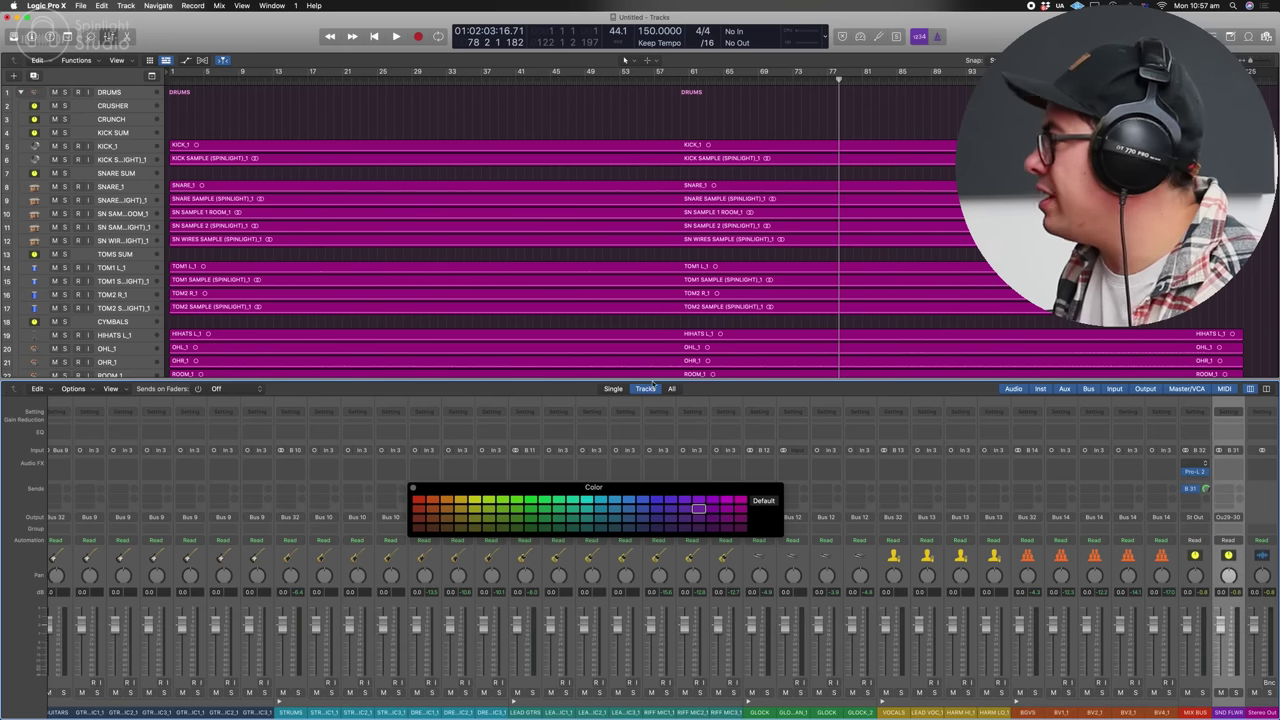
scroll(479, 345, up, 10)
scroll(440, 400, up, 1)
drag(441, 343, 551, 394)
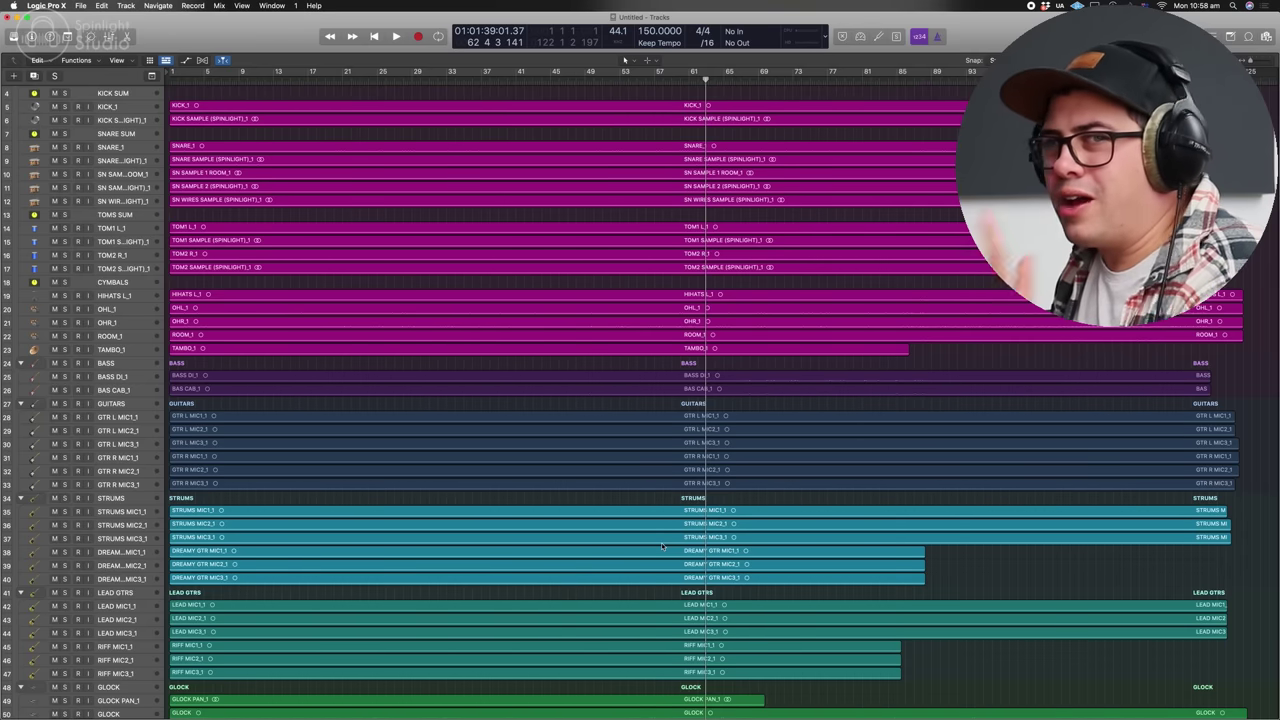
- Select all instrument and vocal source channels in the mixer, excluding auxes and stacks, and lower their faders together to -5.2 dB
key(x)
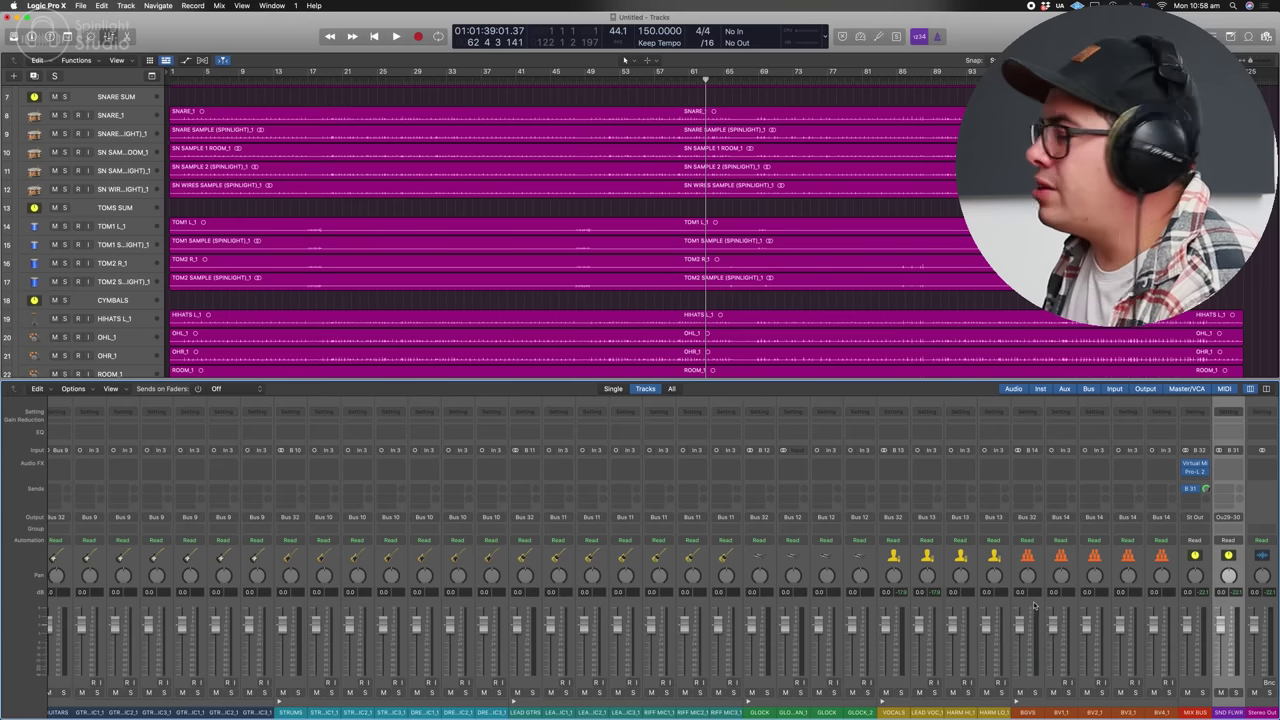
click(1066, 558)
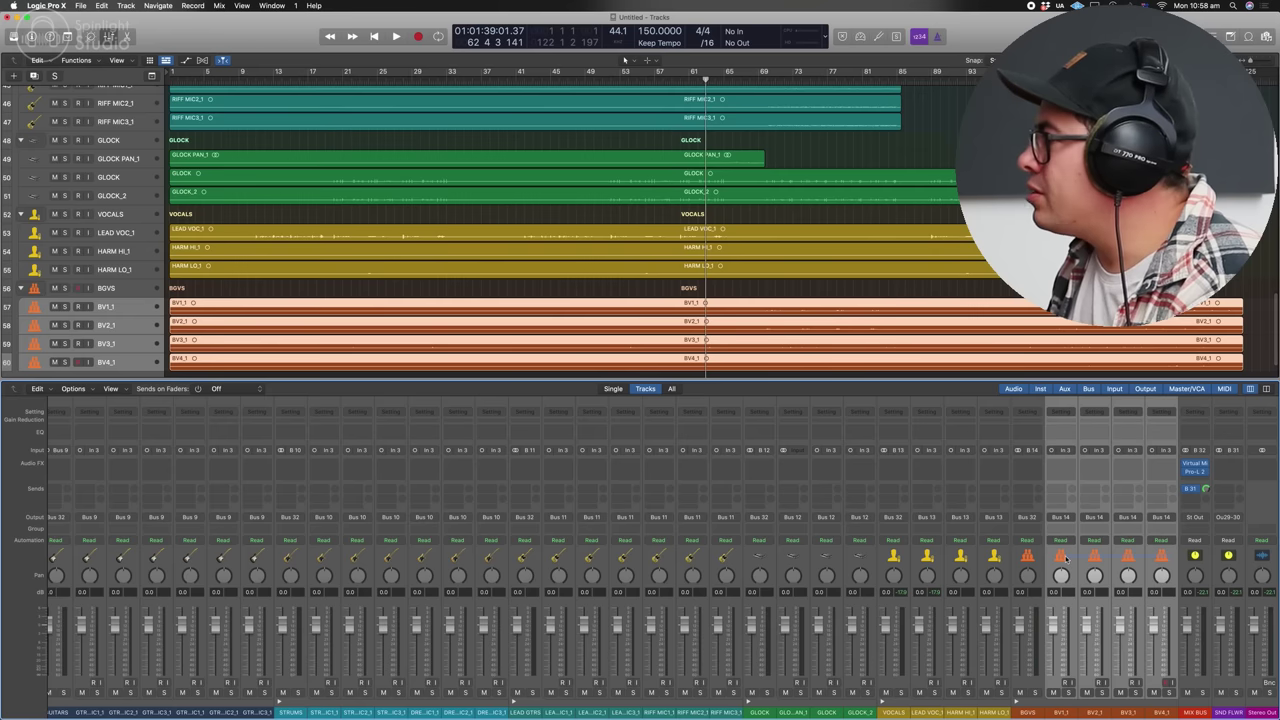
drag(978, 558, 330, 558)
scroll(325, 557, left, 1)
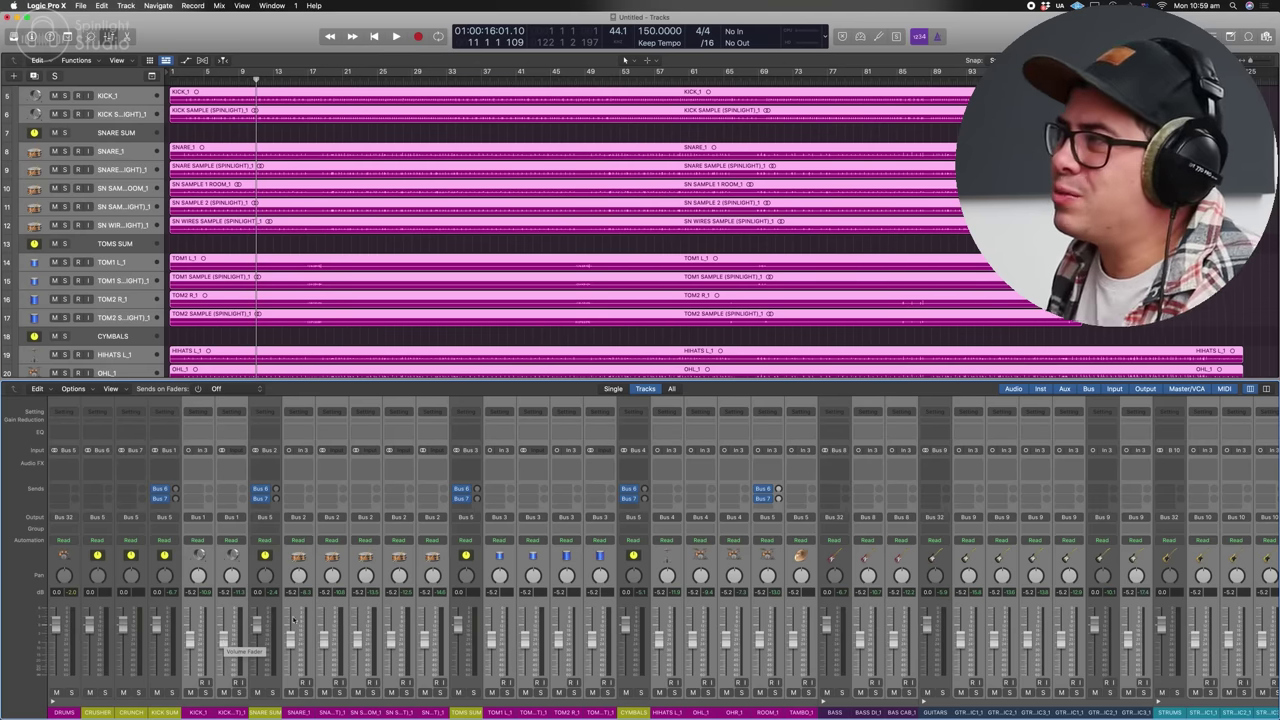
- Play the song and raise the lead and harmony vocal channels together, with LEAD VOC_1 at 0.4 dB
key(space)
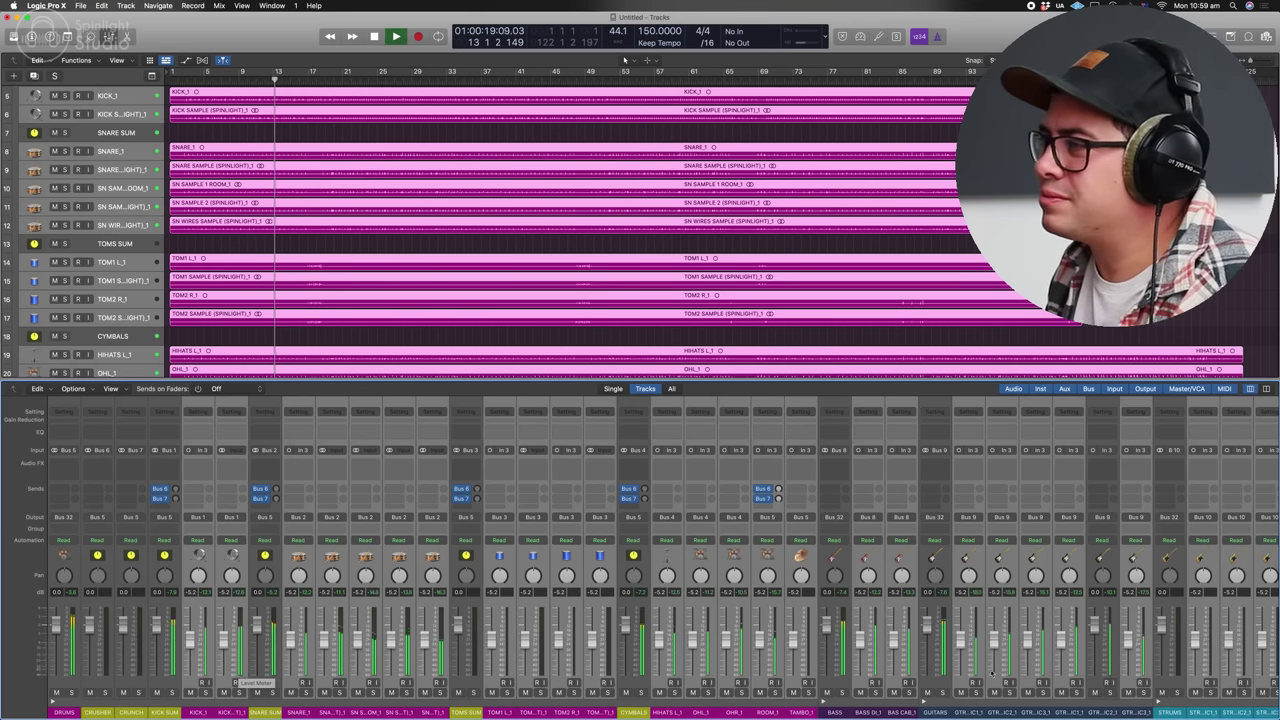
scroll(250, 678, right, 15)
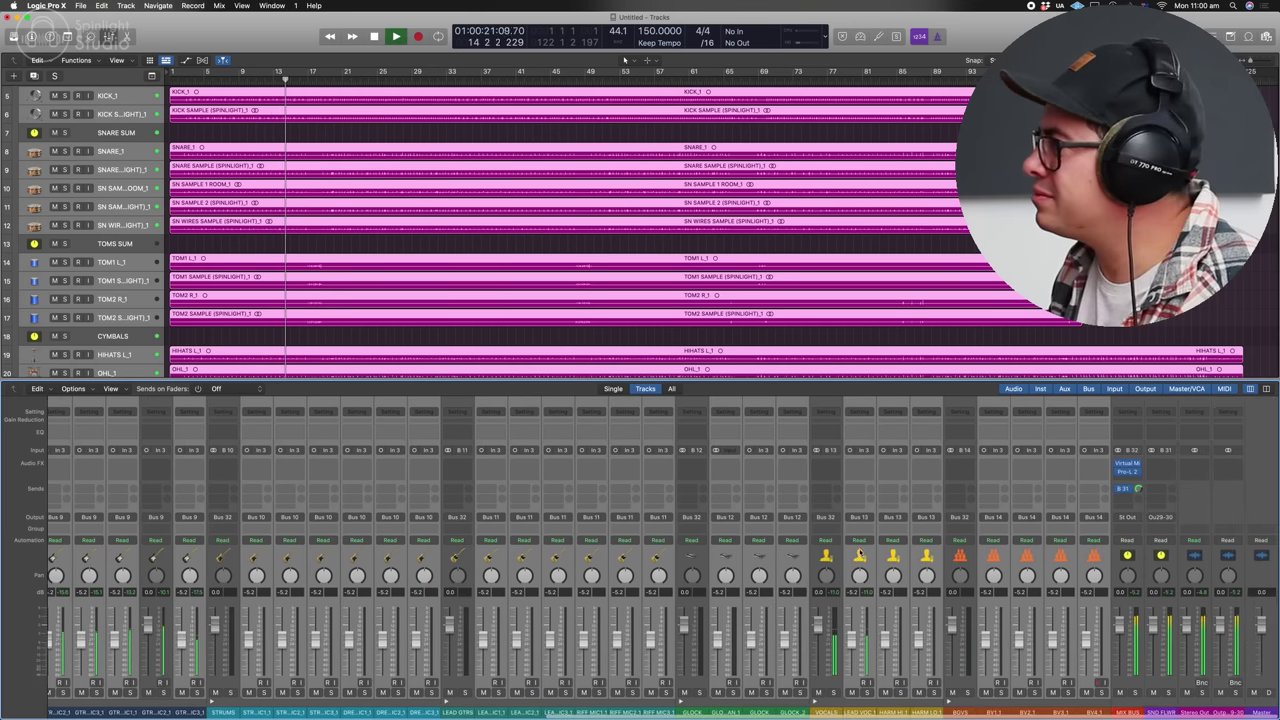
click(850, 640)
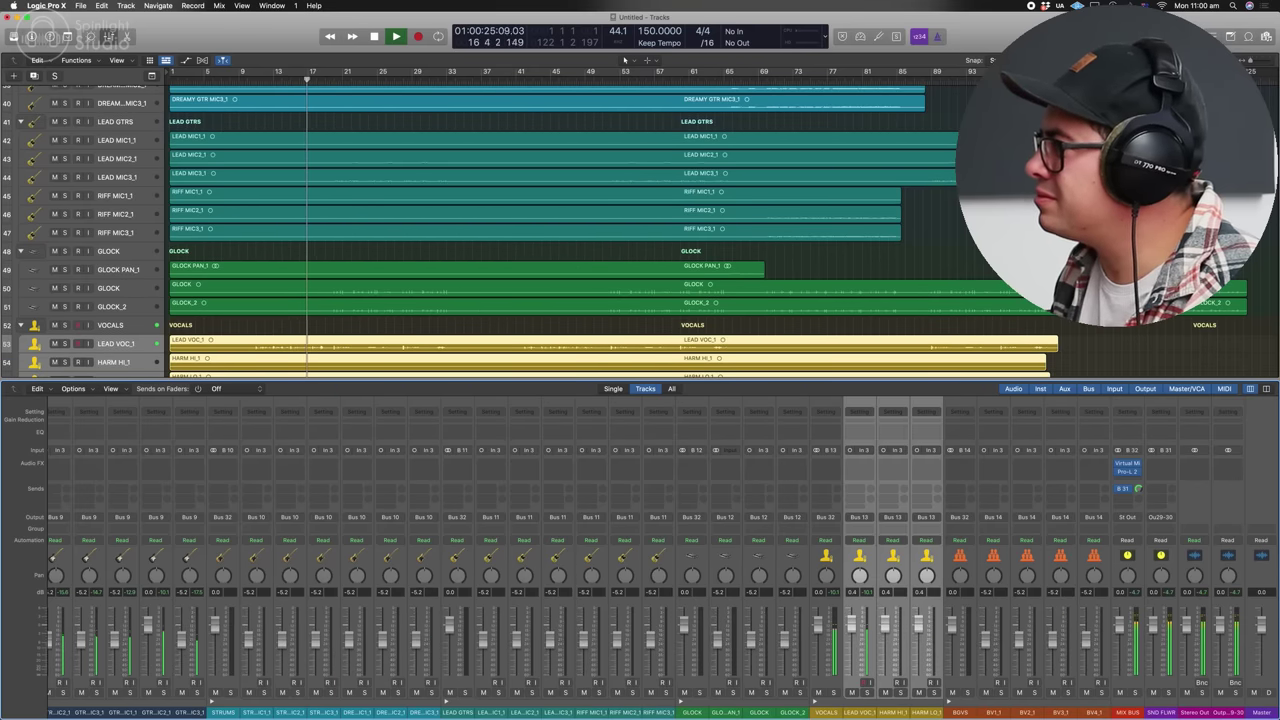
scroll(753, 623, left, 10)
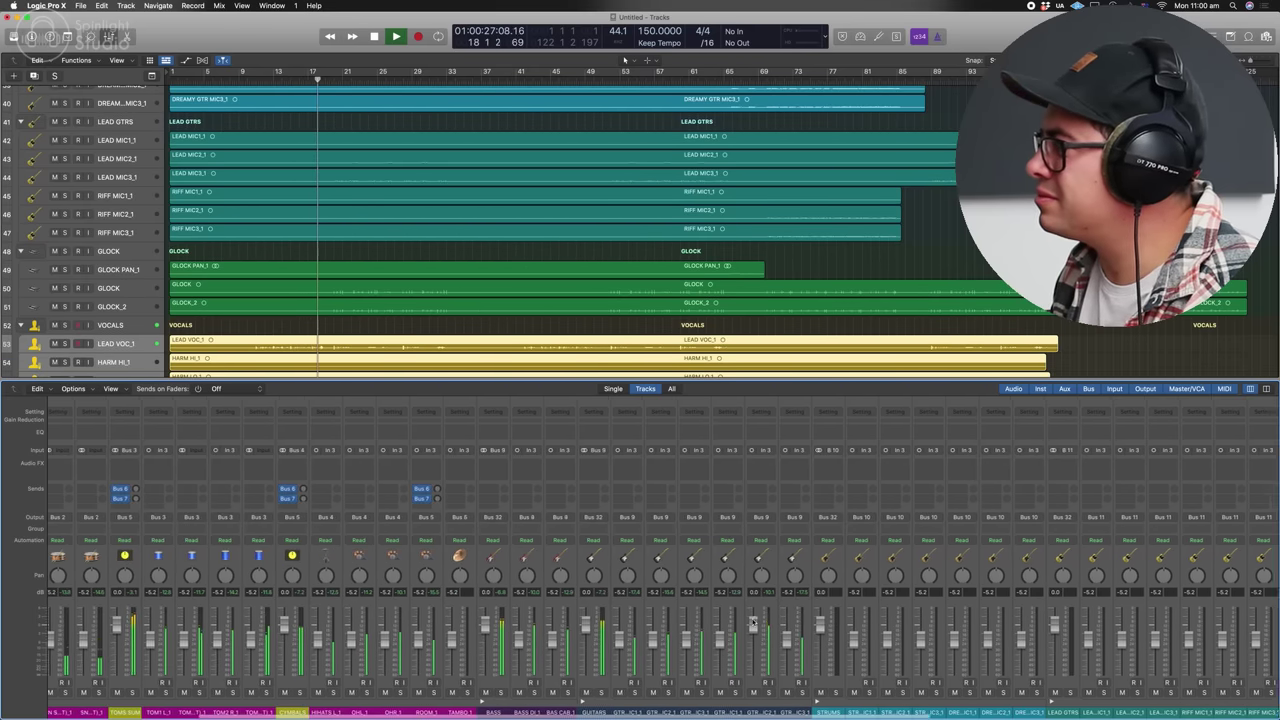
scroll(753, 623, left, 4)
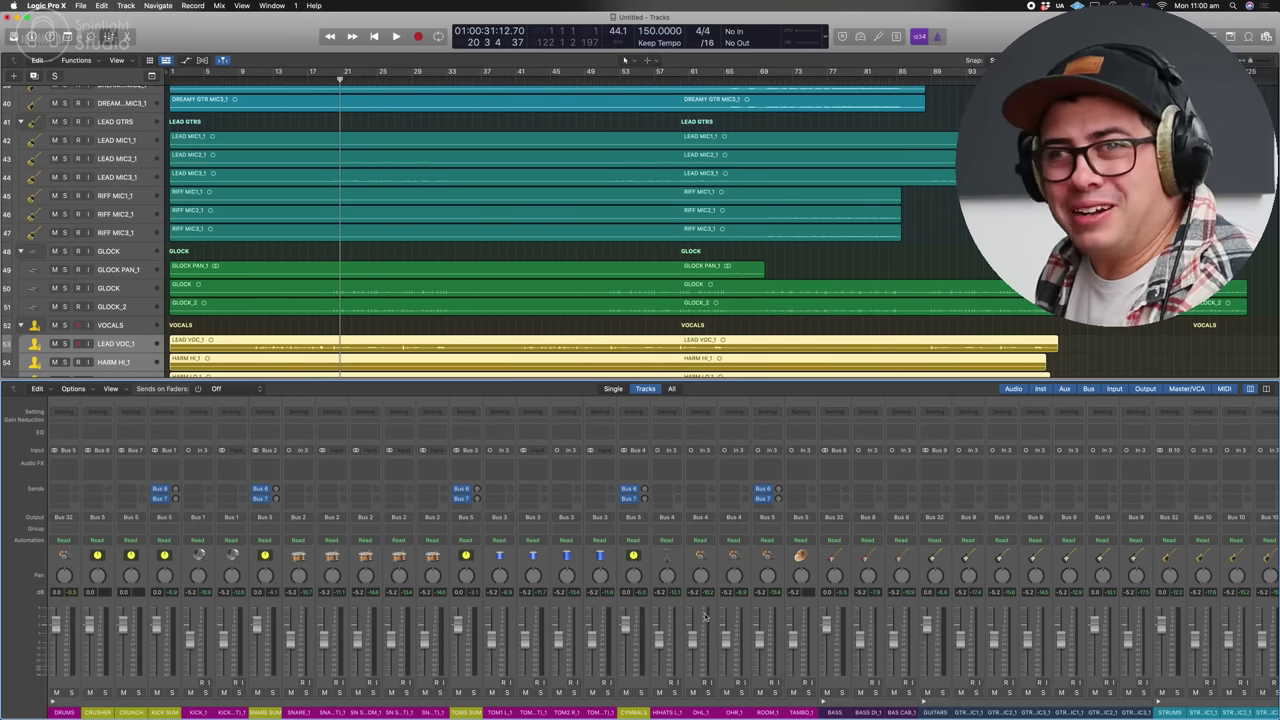
- Set the kick sample fader to -5.1 dB, SNARE_1 to -2.7 dB and the first snare sample to -5.3 dB
scroll(705, 618, right, 10)
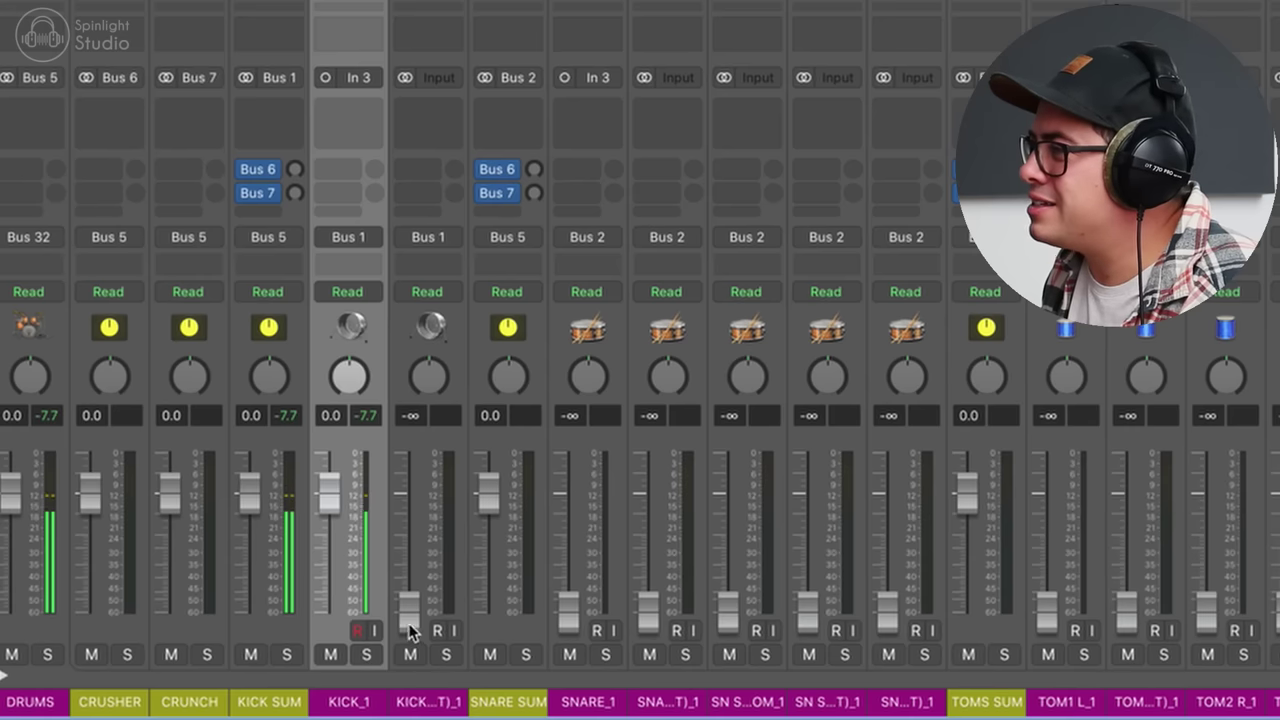
drag(410, 612, 410, 500)
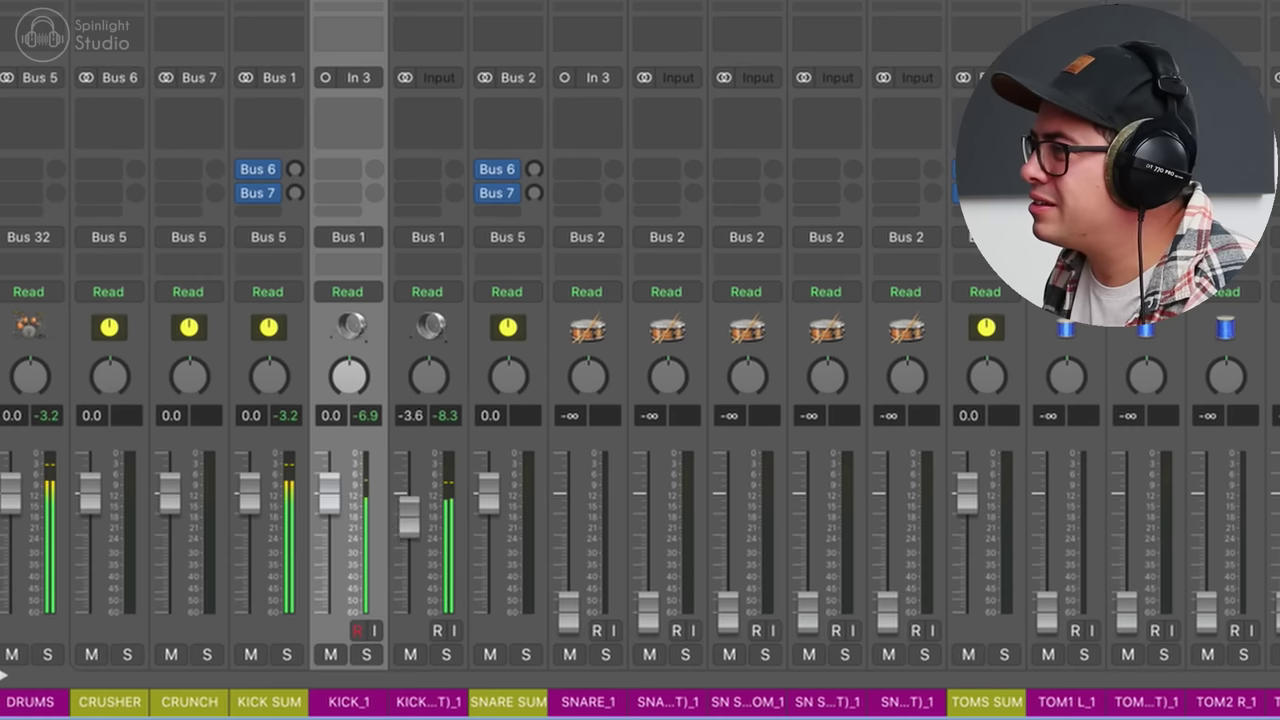
drag(566, 614, 567, 484)
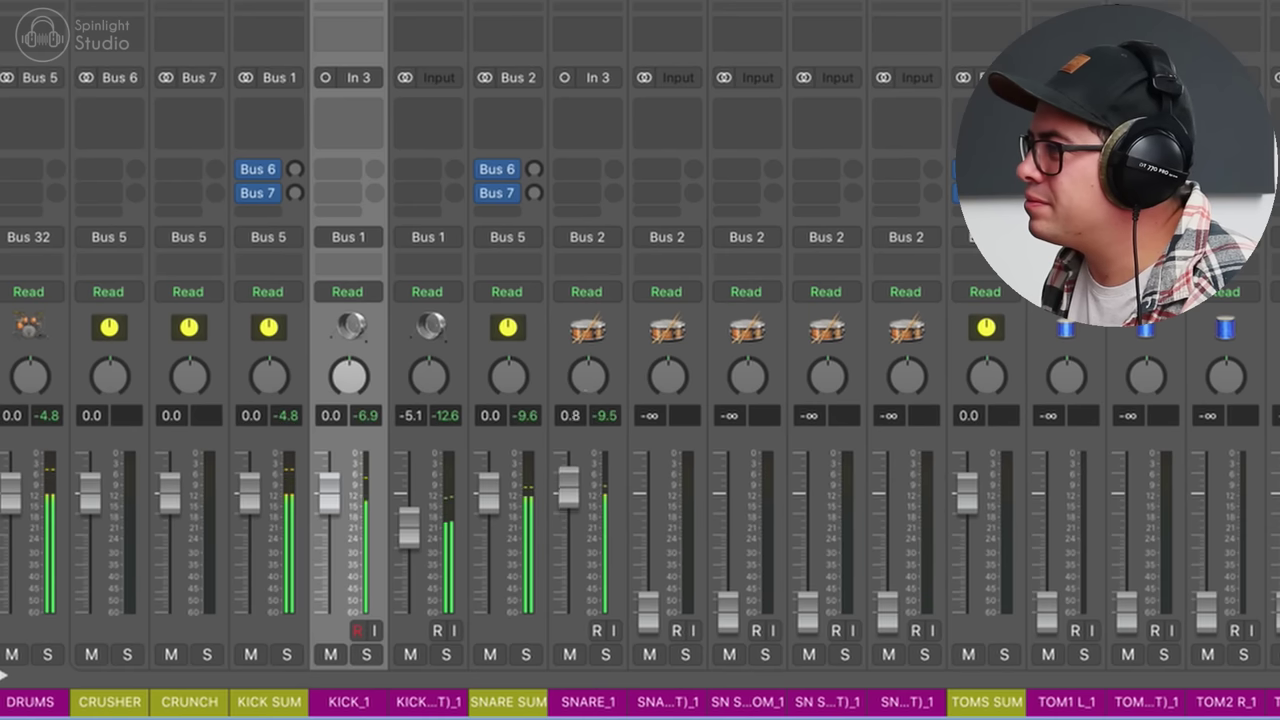
drag(567, 497, 567, 512)
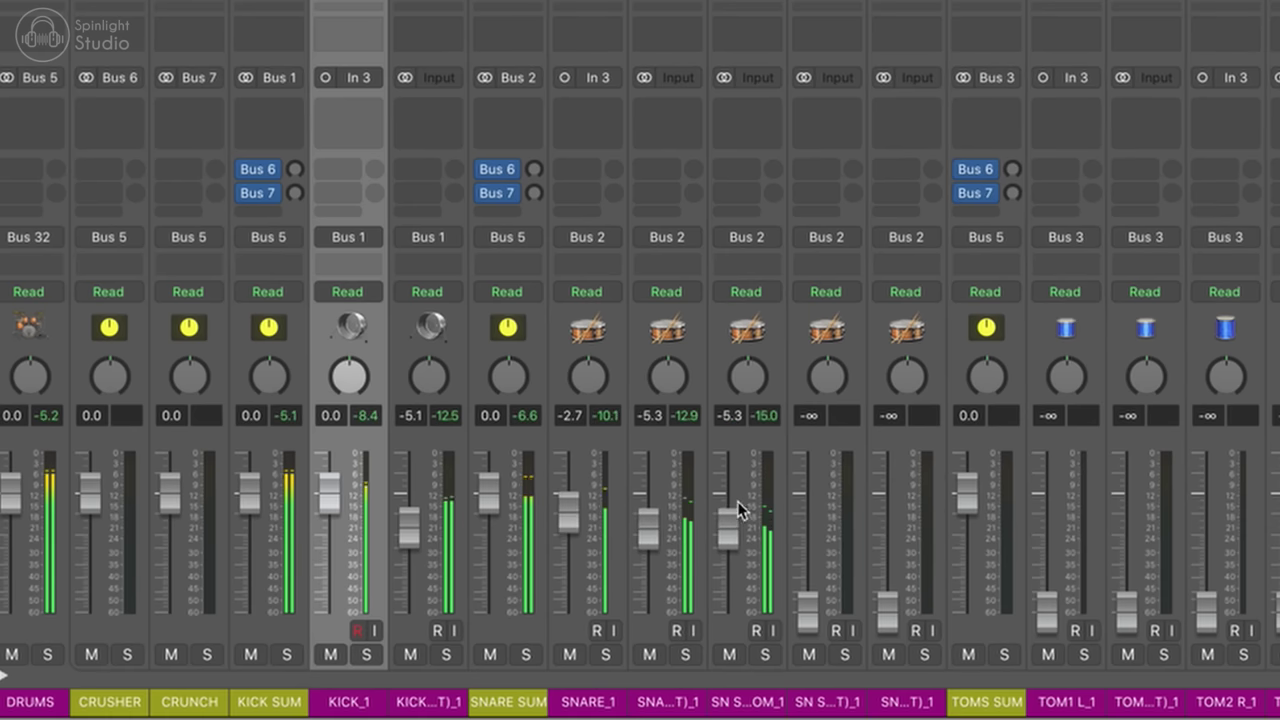
- Set the snare sample room channel to -16.8 dB, snare sample 2 to -9.2 dB and the snare wires sample to -12.0 dB
drag(737, 501, 737, 545)
drag(808, 602, 808, 545)
drag(887, 608, 887, 553)
- Pan TOM1 L_1 to -35 and TOM2 R_1 to +34, at -7.2 and -6.4 dB, and raise both tom samples to -6.2 dB
scroll(887, 553, right, 5)
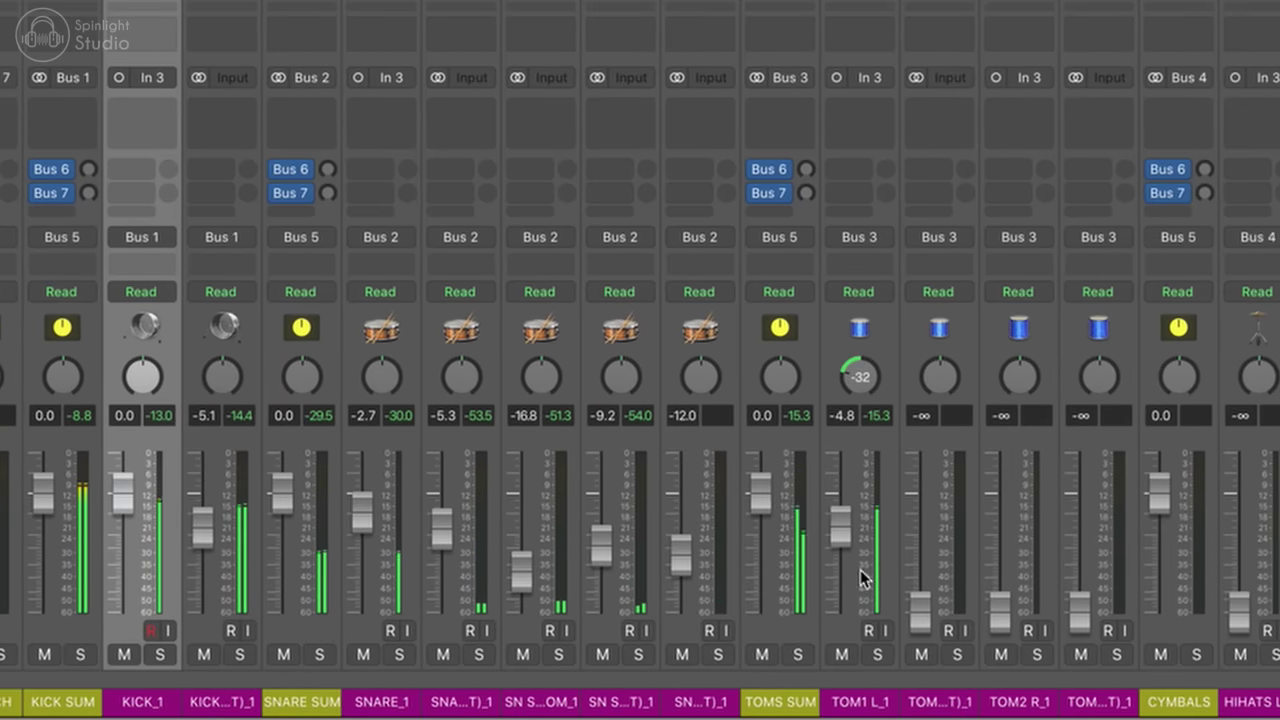
drag(840, 525, 840, 516)
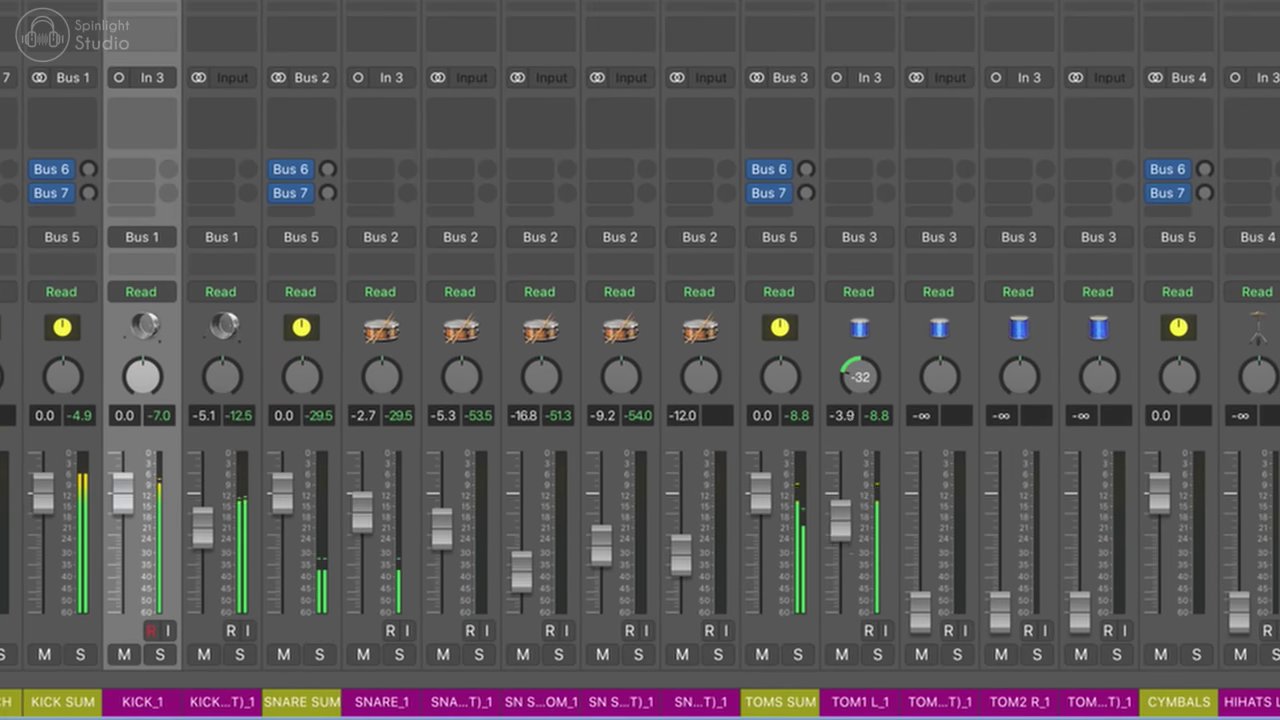
drag(1030, 377, 1030, 337)
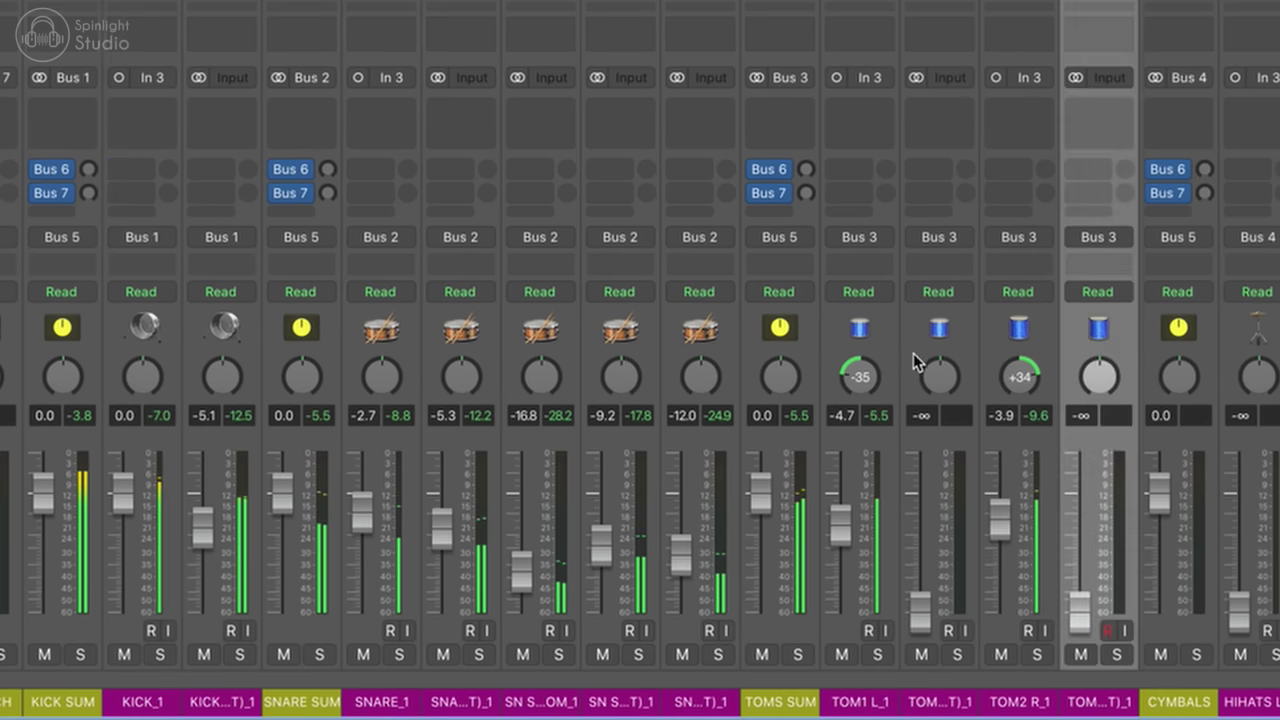
super+click(921, 405)
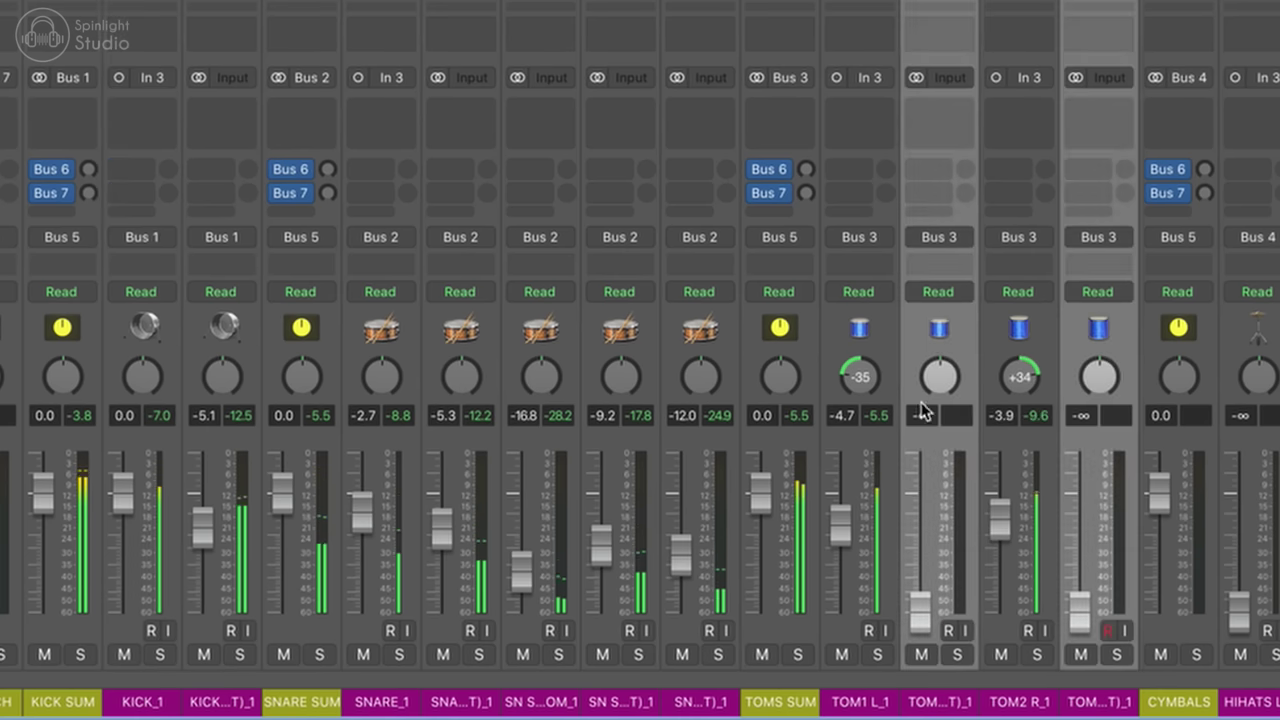
drag(922, 614, 922, 503)
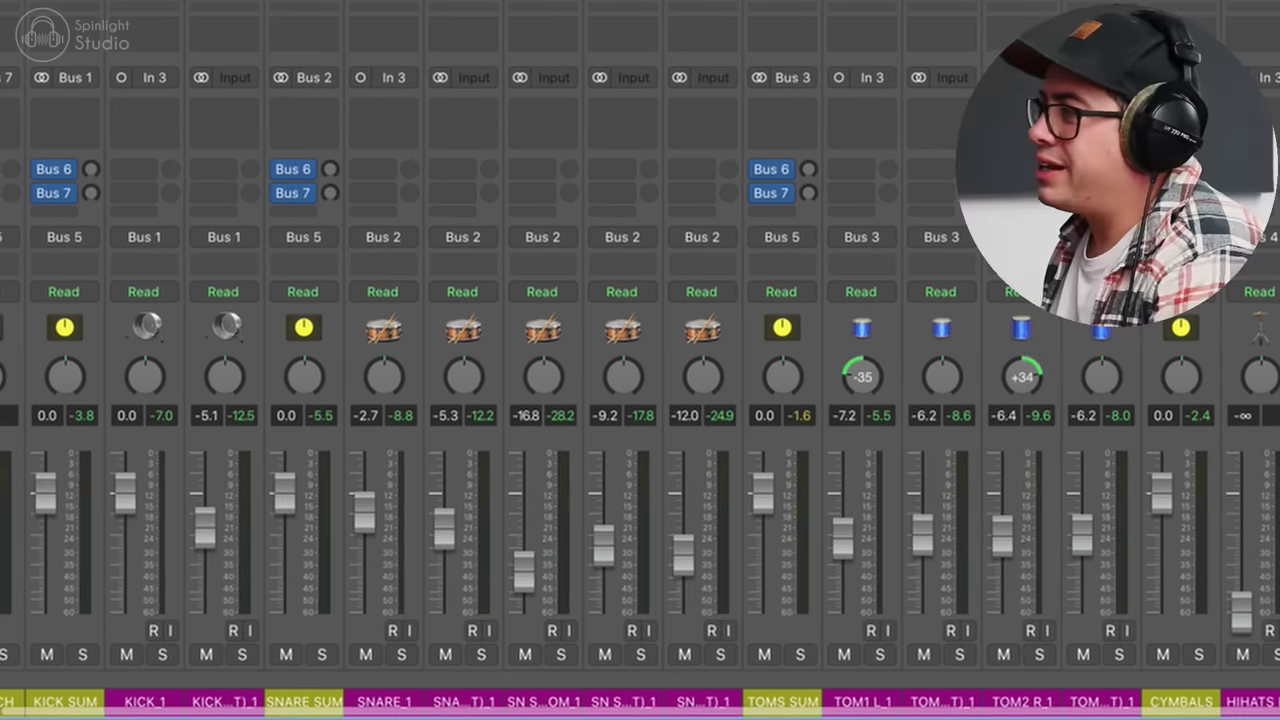
- Pan OHL_1 to -64 and OHR_1 to +63, set both to -9.4 dB, and raise the ROOM_1 fader
scroll(786, 331, right, 7)
click(786, 331)
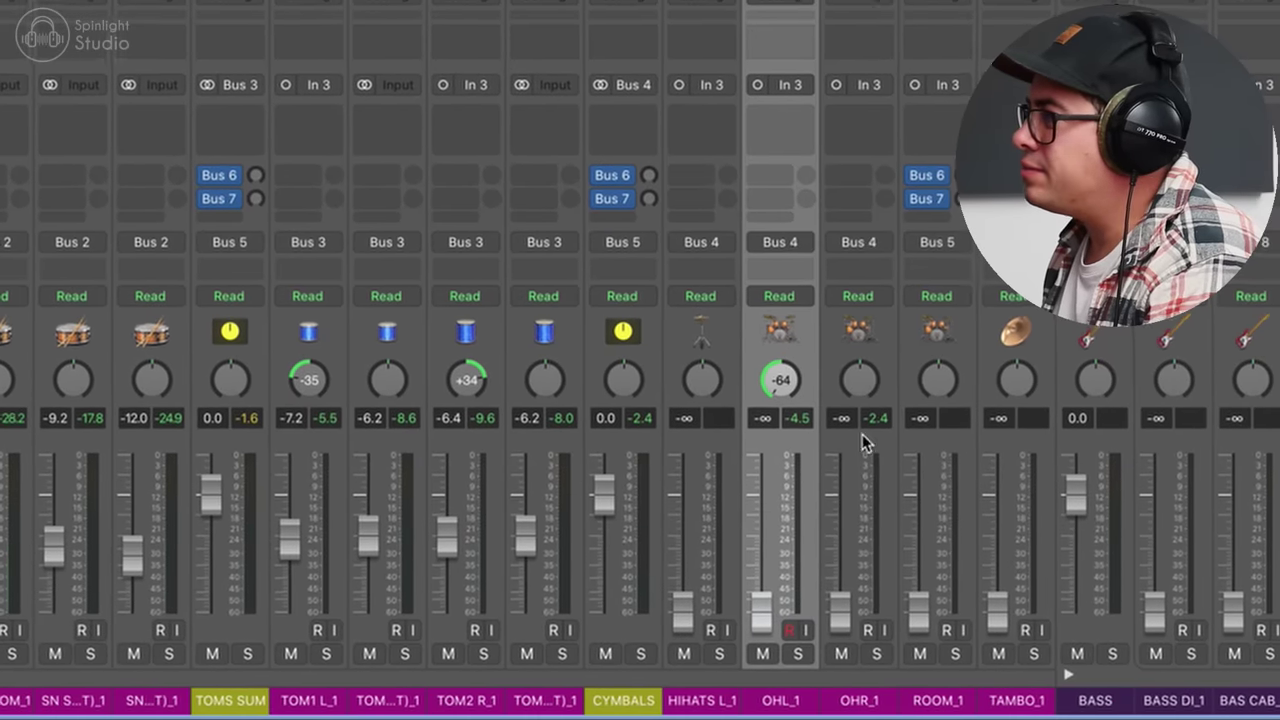
super+click(853, 430)
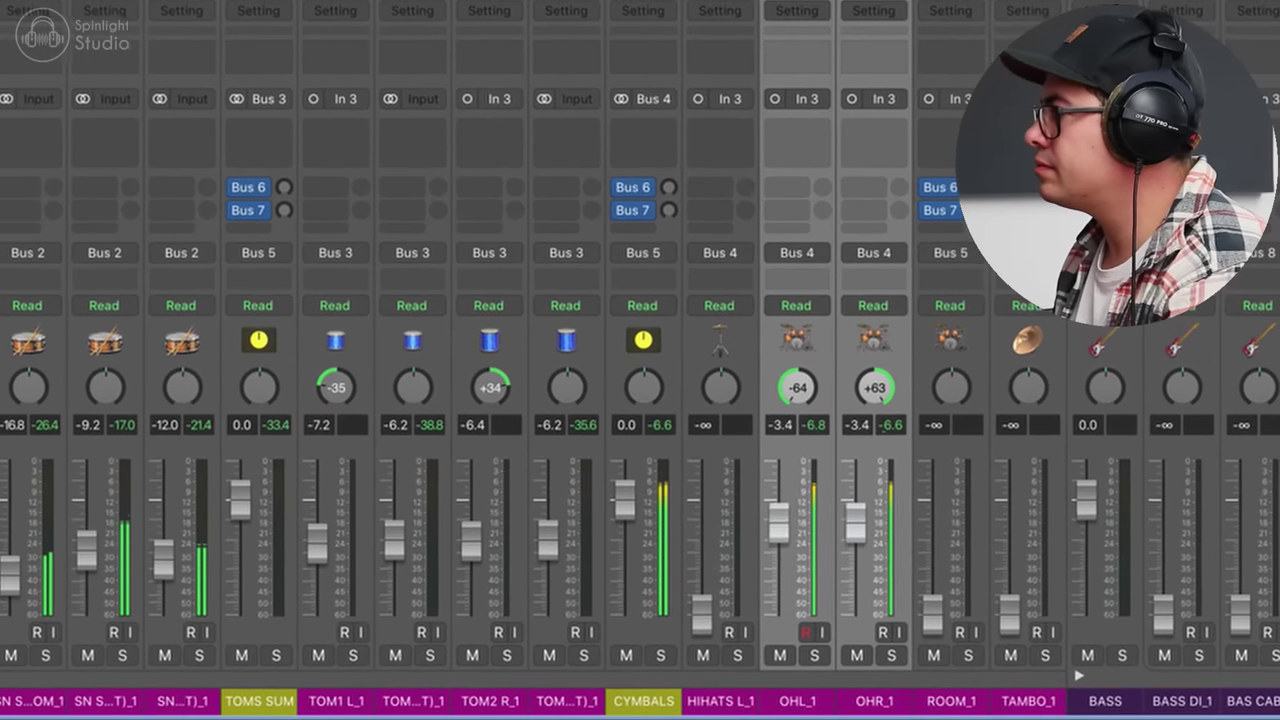
click(817, 655)
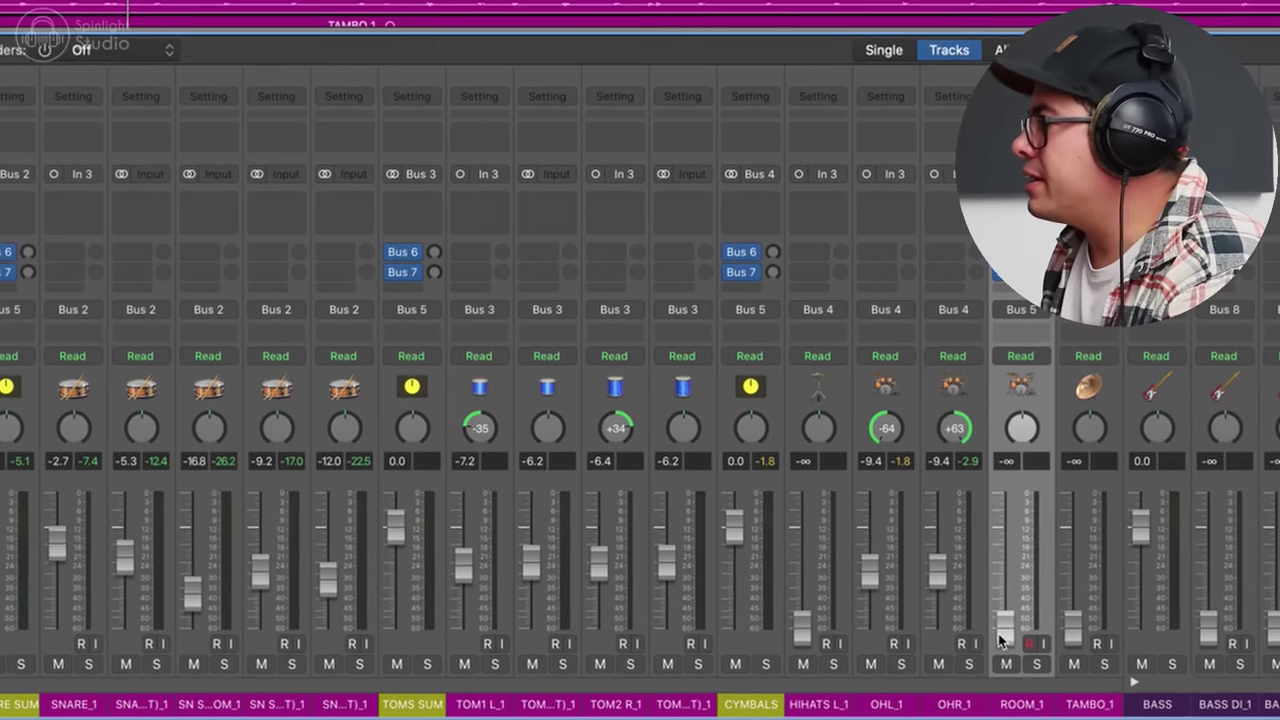
drag(1008, 597, 1008, 519)
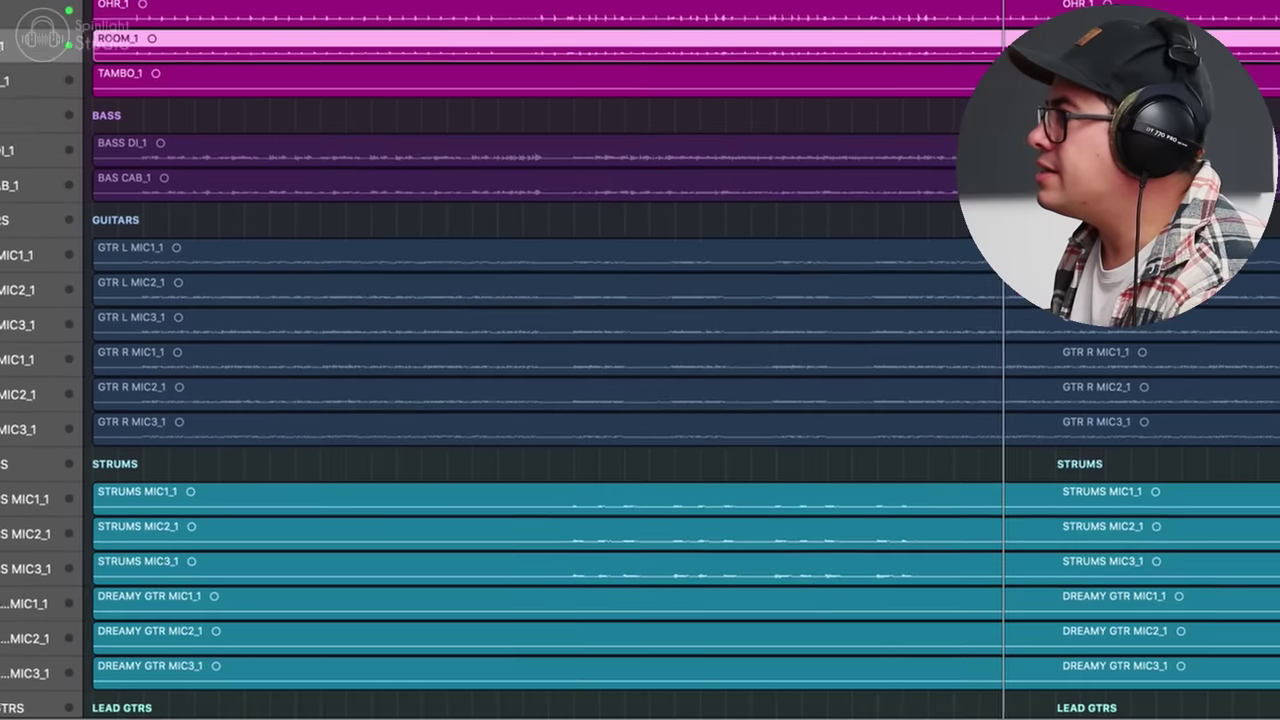
- Pan HIHATS L_1 to -19 and TAMBO_1 to +34, and lower all the drum source channels together
key(ctrl+z)
key(x)
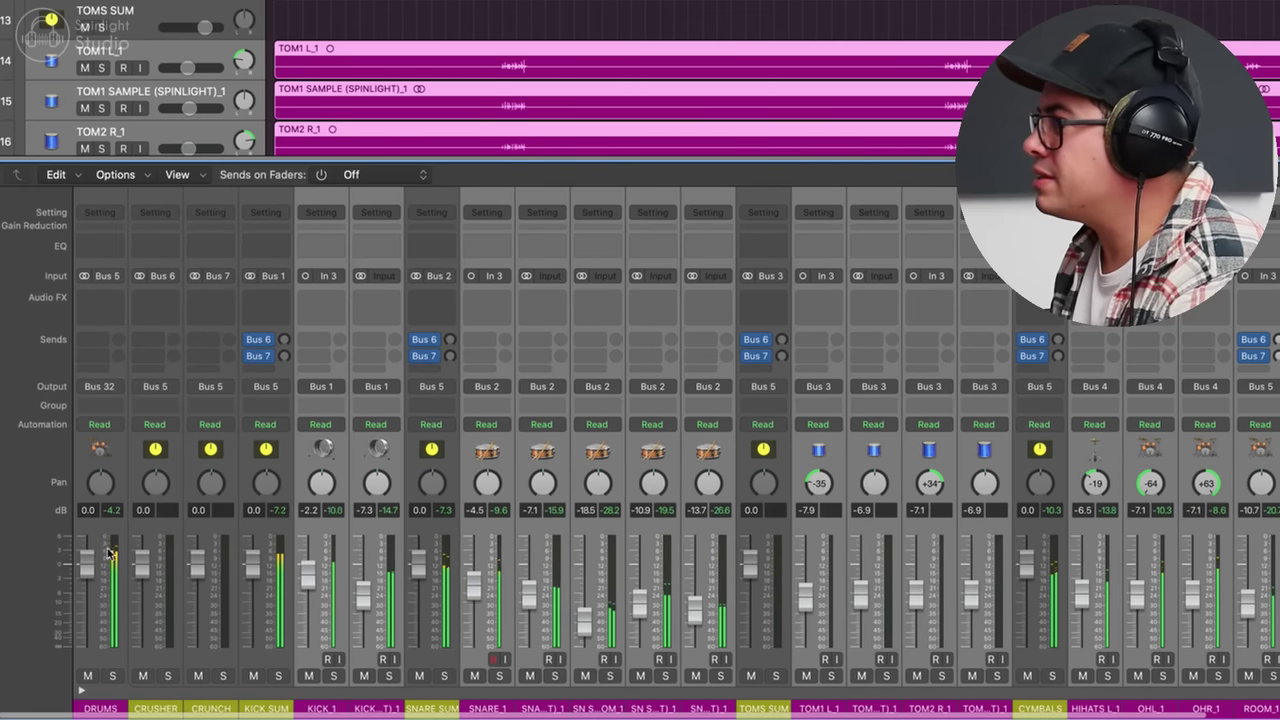
scroll(100, 550, right, 10)
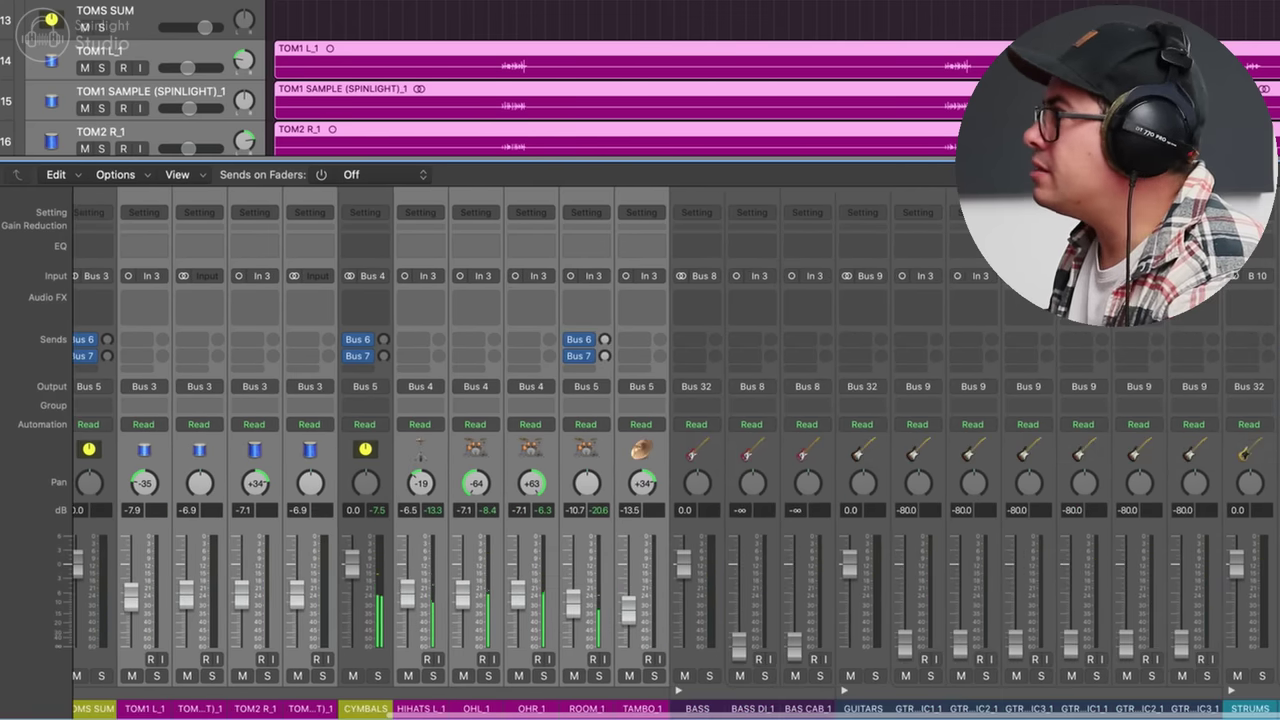
key(x)
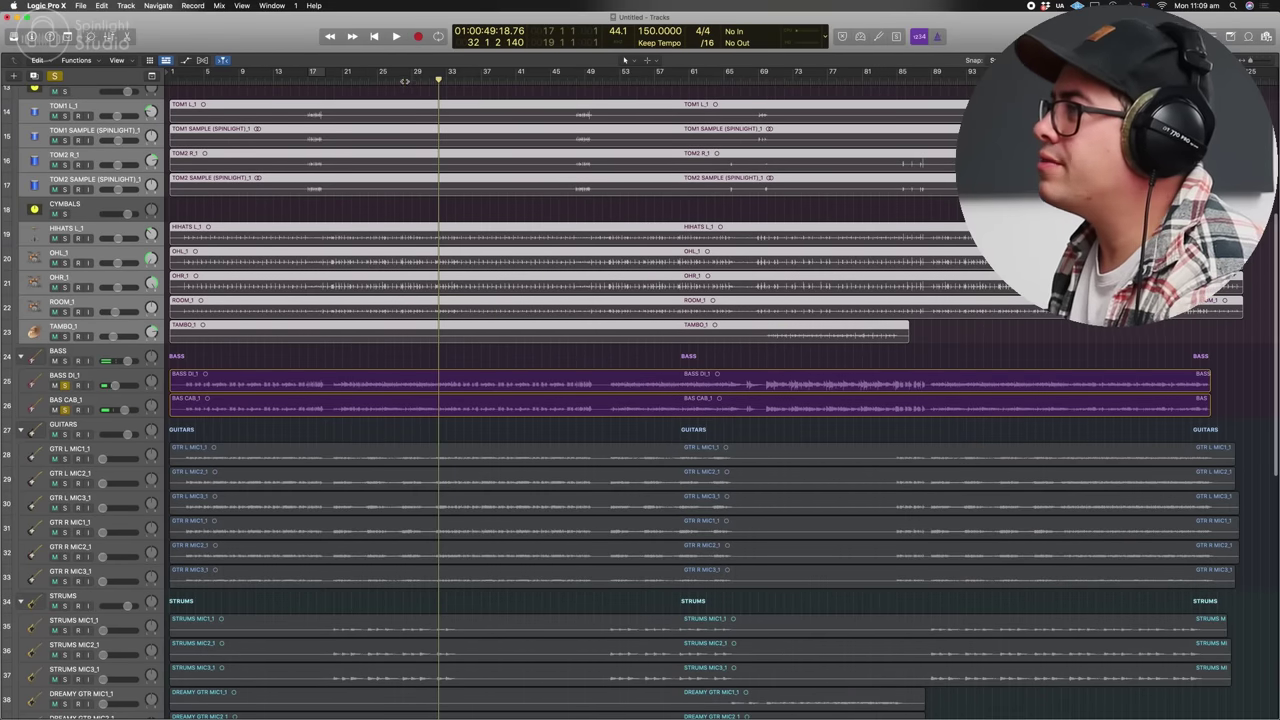
- Zoom in on the soloed BASS DI_1 and BAS CAB_1 waveforms around bar 28 to compare their phase alignment
click(405, 81)
key(super+Right)
key(super+Right)
key(super+Right)
key(super+Right)
key(super+Right)
key(super+Right)
key(super+Right)
key(super+Right)
key(super+Right)
key(super+Right)
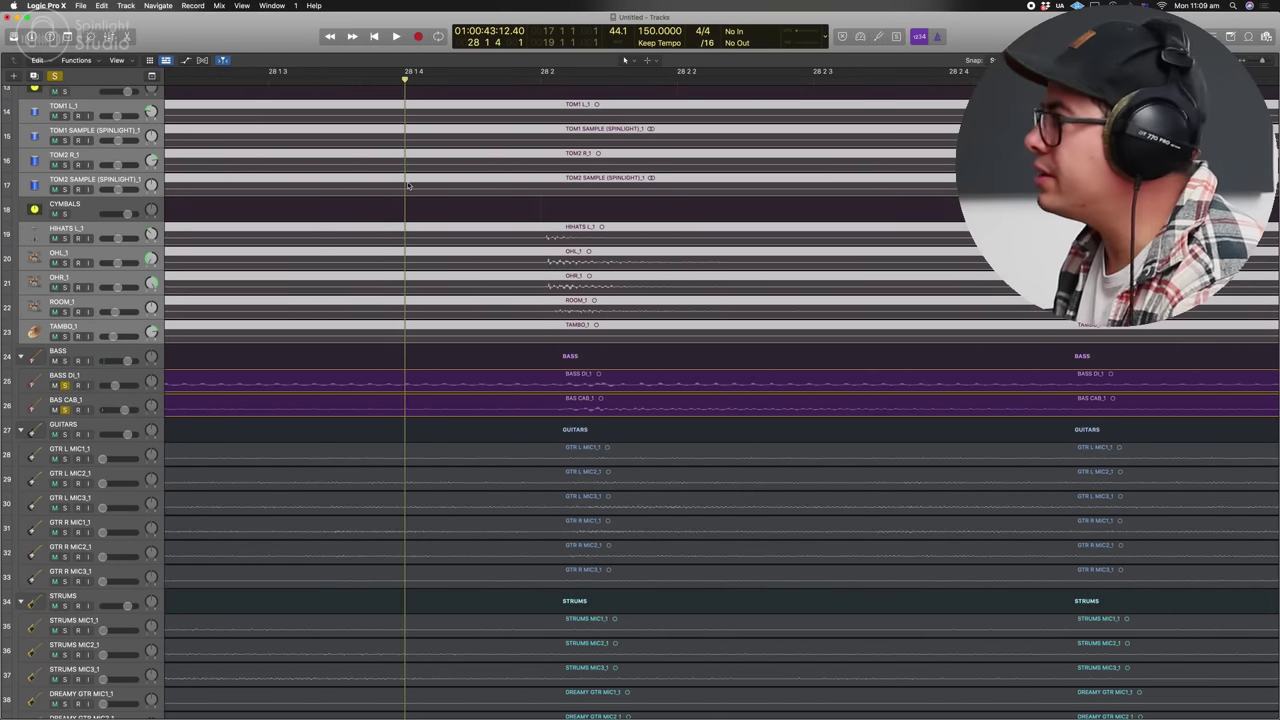
key(super+Down)
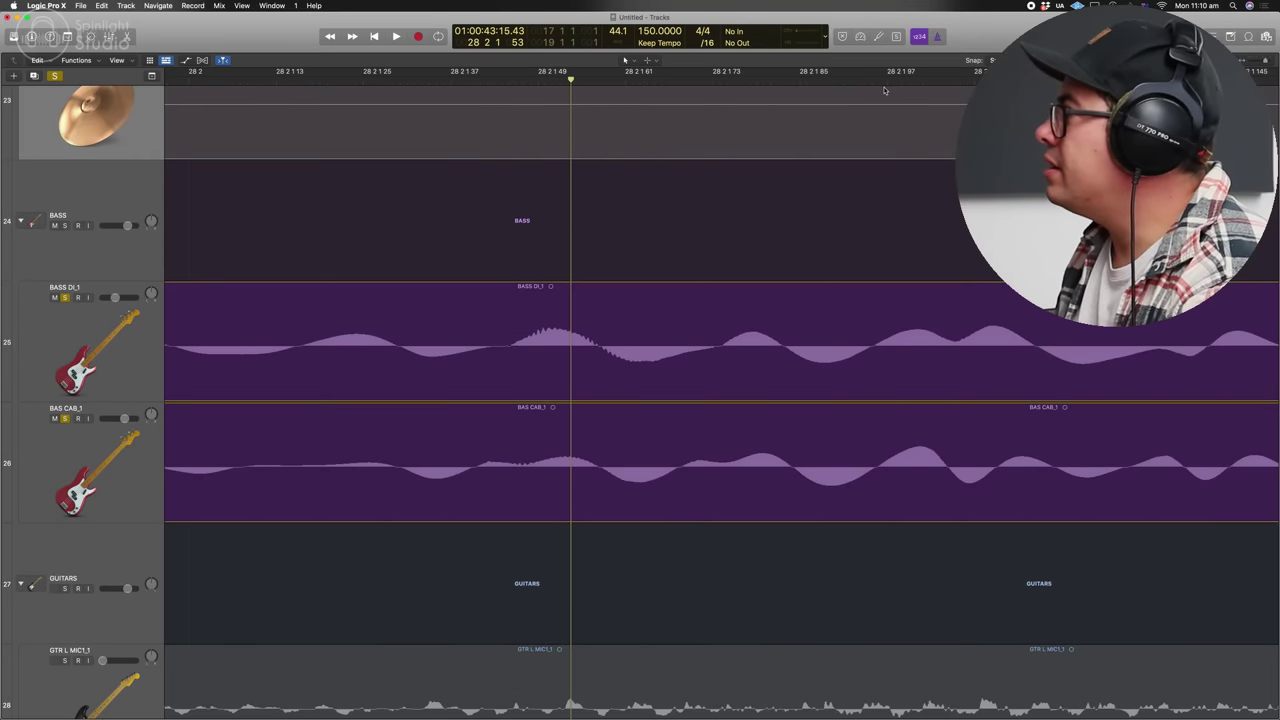
scroll(884, 91, down, 10)
- Balance the two bass channels, with BASS DI_1 at -6.2 dB and BAS CAB_1 at -10.1 dB
key(x)
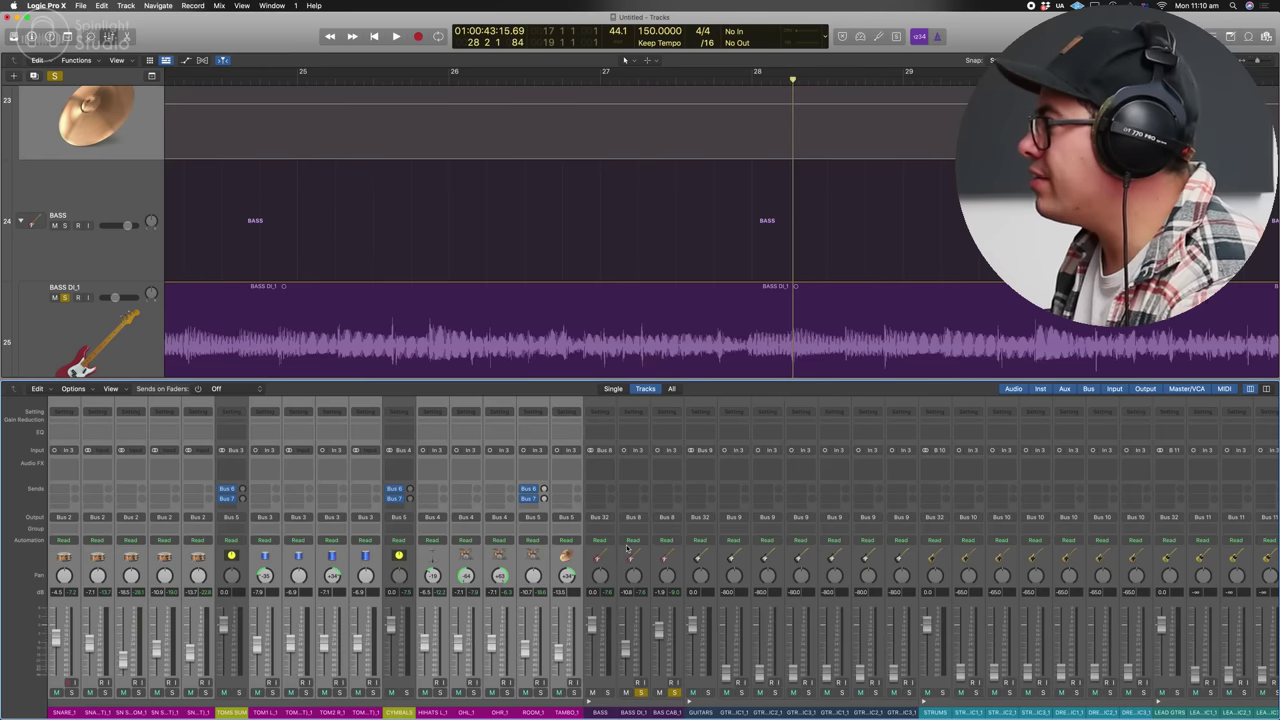
click(627, 548)
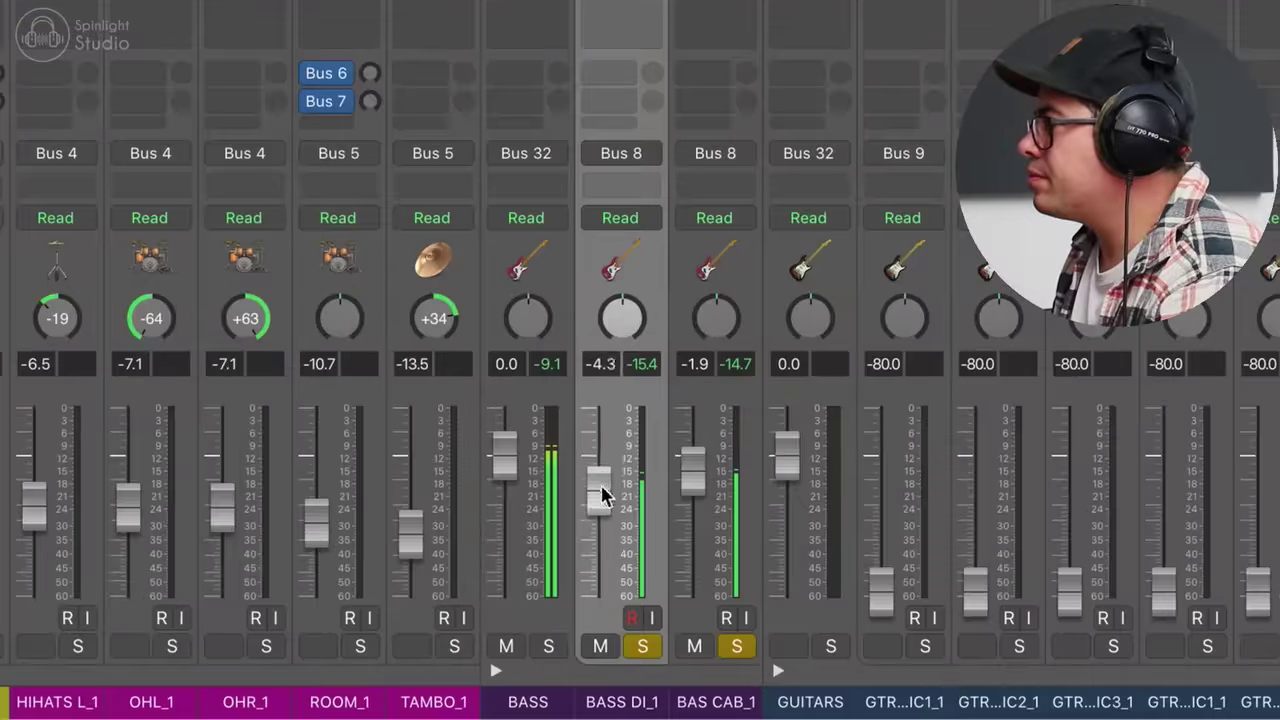
mouse_move(626, 636)
mouse_down()
mouse_move(626, 618)
mouse_move(626, 645)
mouse_up()
mouse_move(599, 513)
mouse_down()
mouse_move(599, 547)
mouse_move(599, 489)
mouse_up()
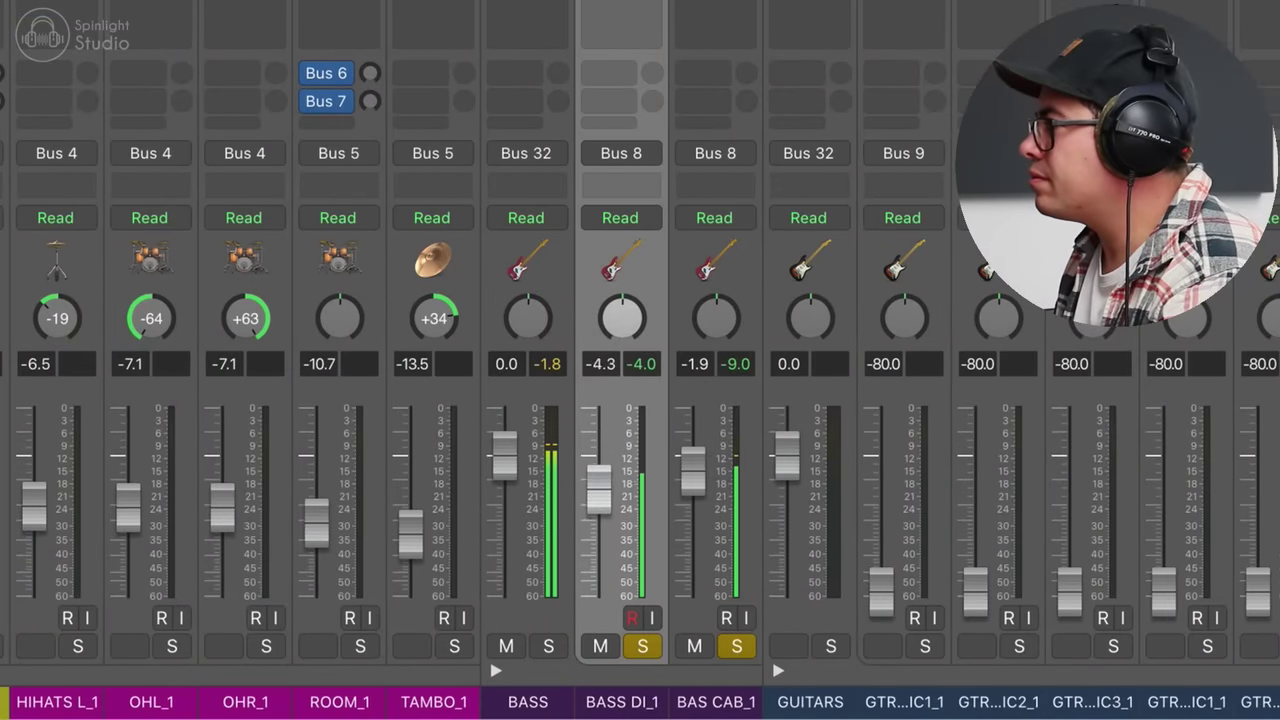
click(700, 598)
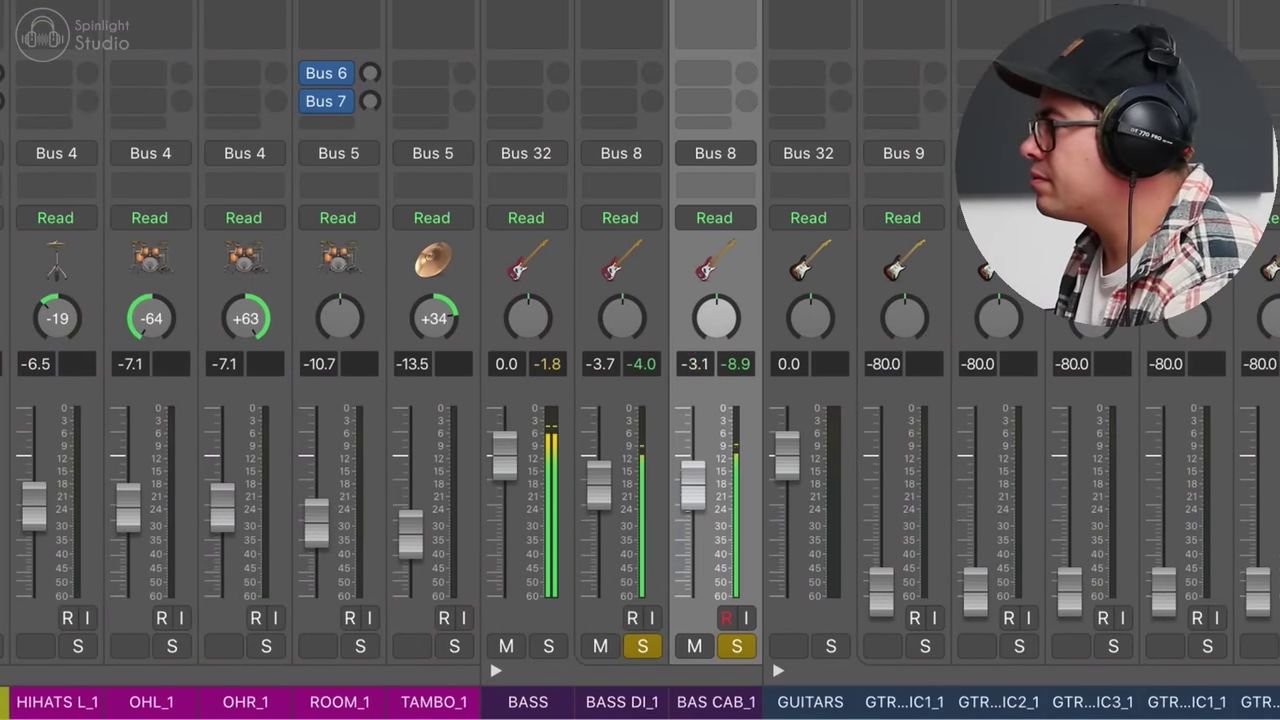
drag(595, 489, 595, 477)
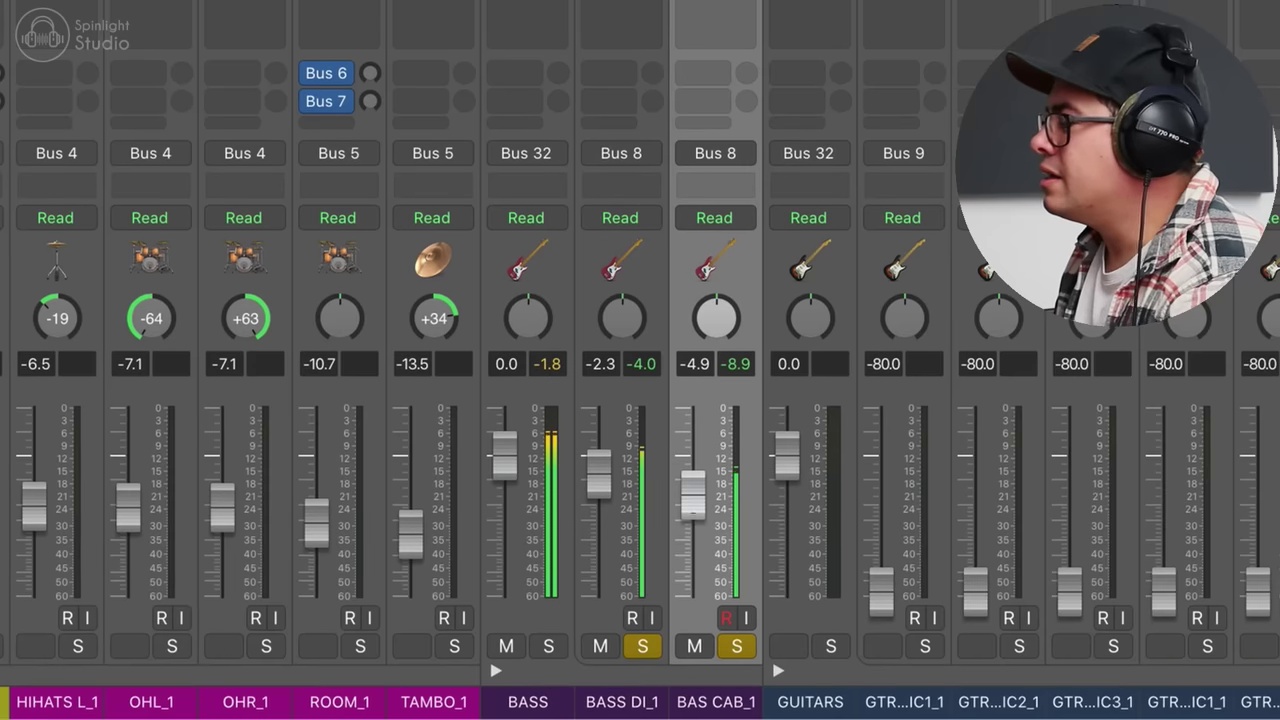
click(634, 256)
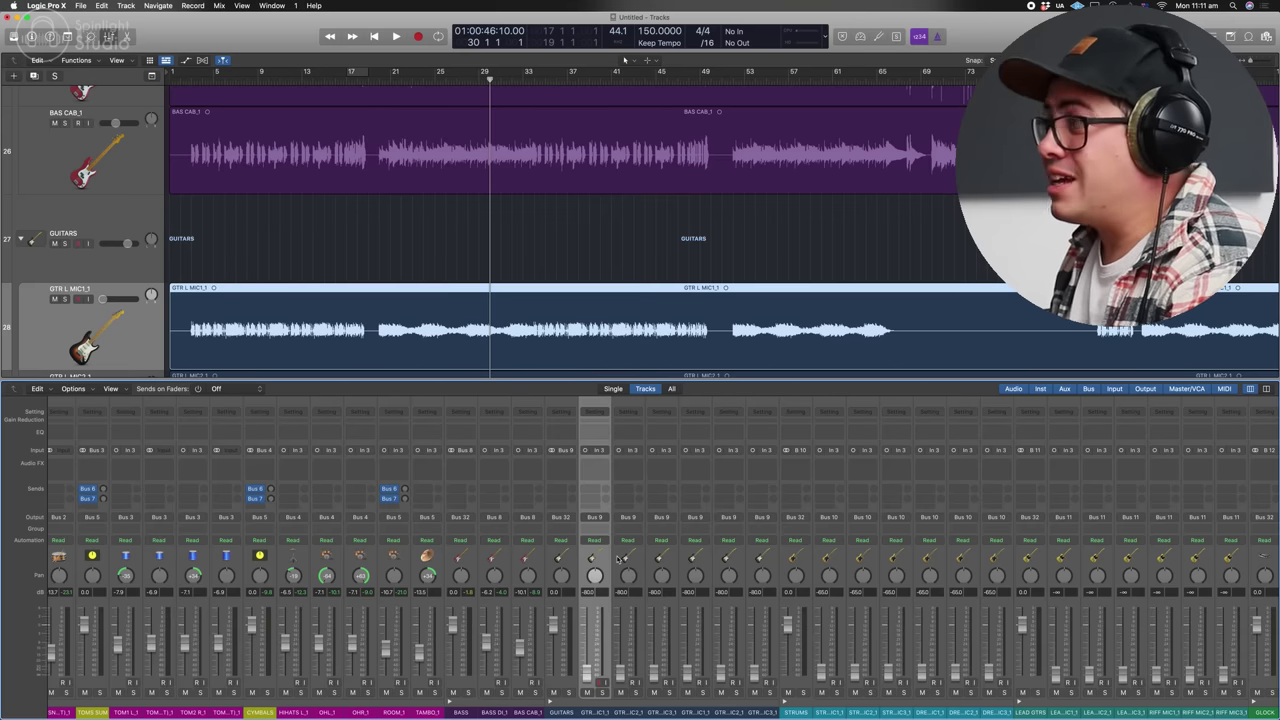
- Bring the GTR L MIC1_1 fader up to 0.0 dB and blend in GTR L MIC2_1 at a lower level
key(x)
click(96, 228)
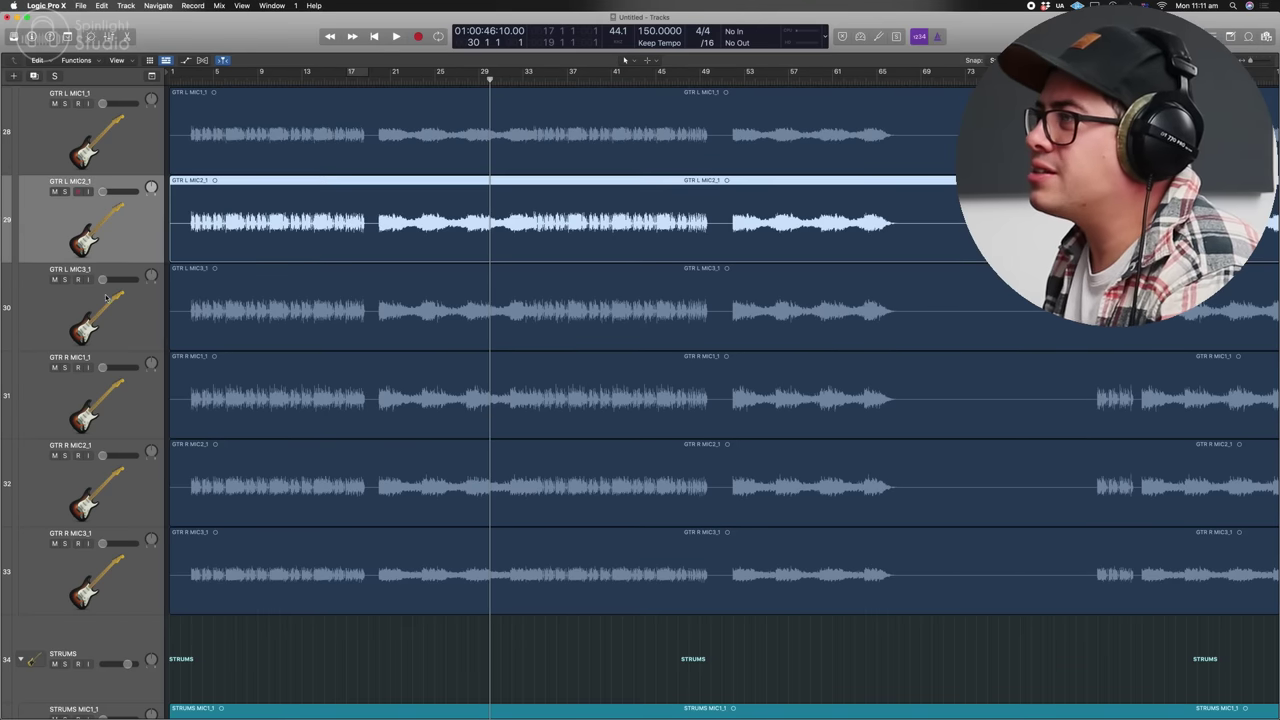
click(110, 312)
key(x)
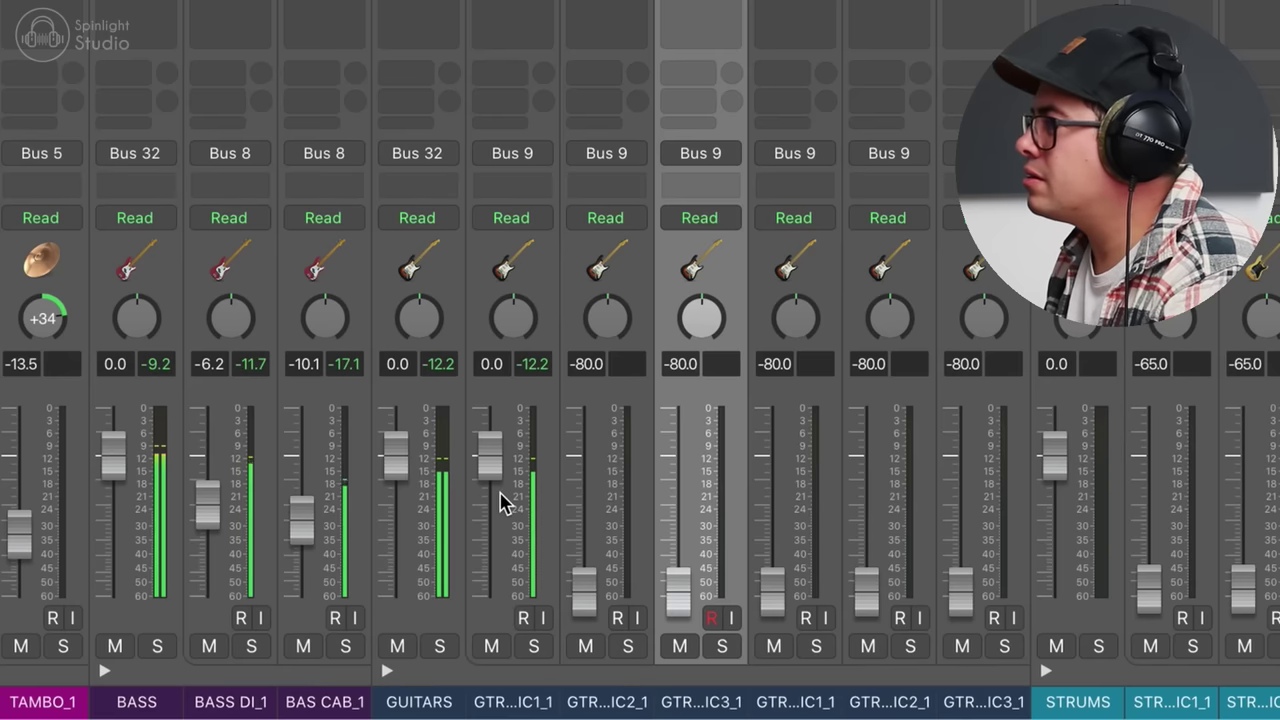
mouse_move(583, 606)
mouse_down()
mouse_move(584, 486)
mouse_move(584, 595)
mouse_up()
mouse_move(679, 590)
mouse_down()
mouse_move(679, 465)
mouse_move(679, 590)
mouse_up()
drag(585, 588, 584, 486)
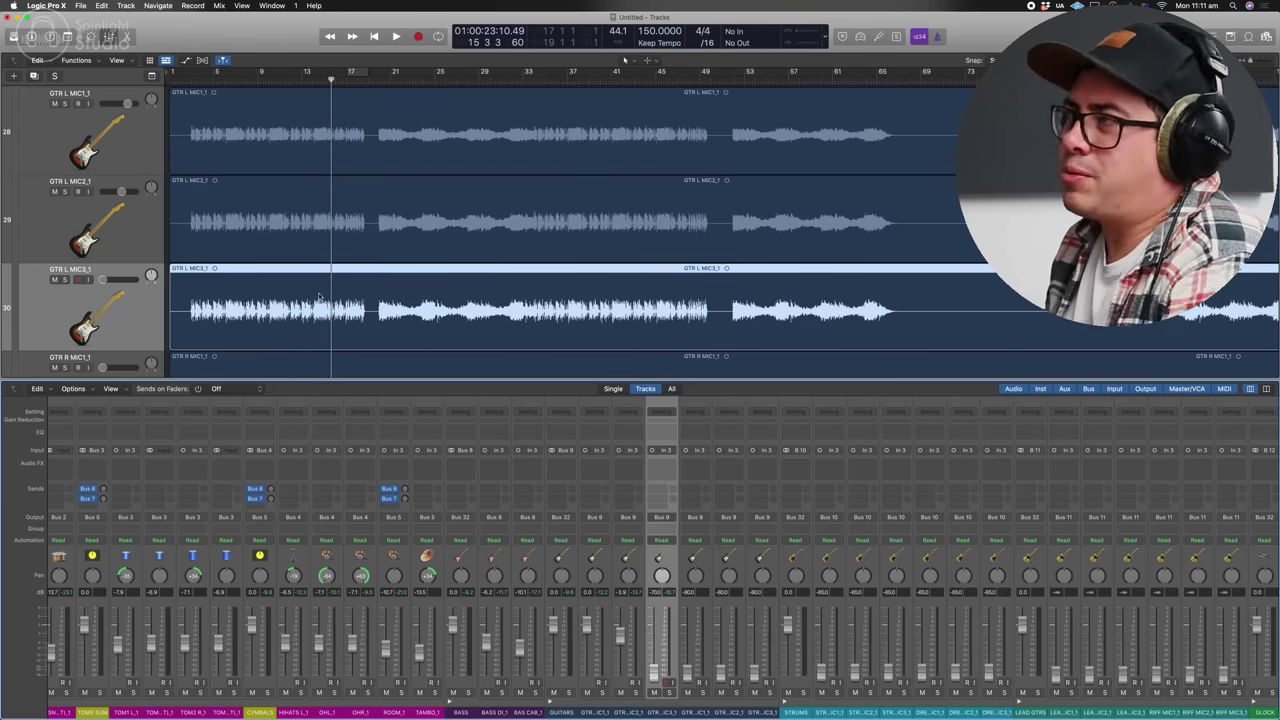
- Examine the three GTR L mic waveforms closely around bar 4 to compare when each attack arrives
key(x)
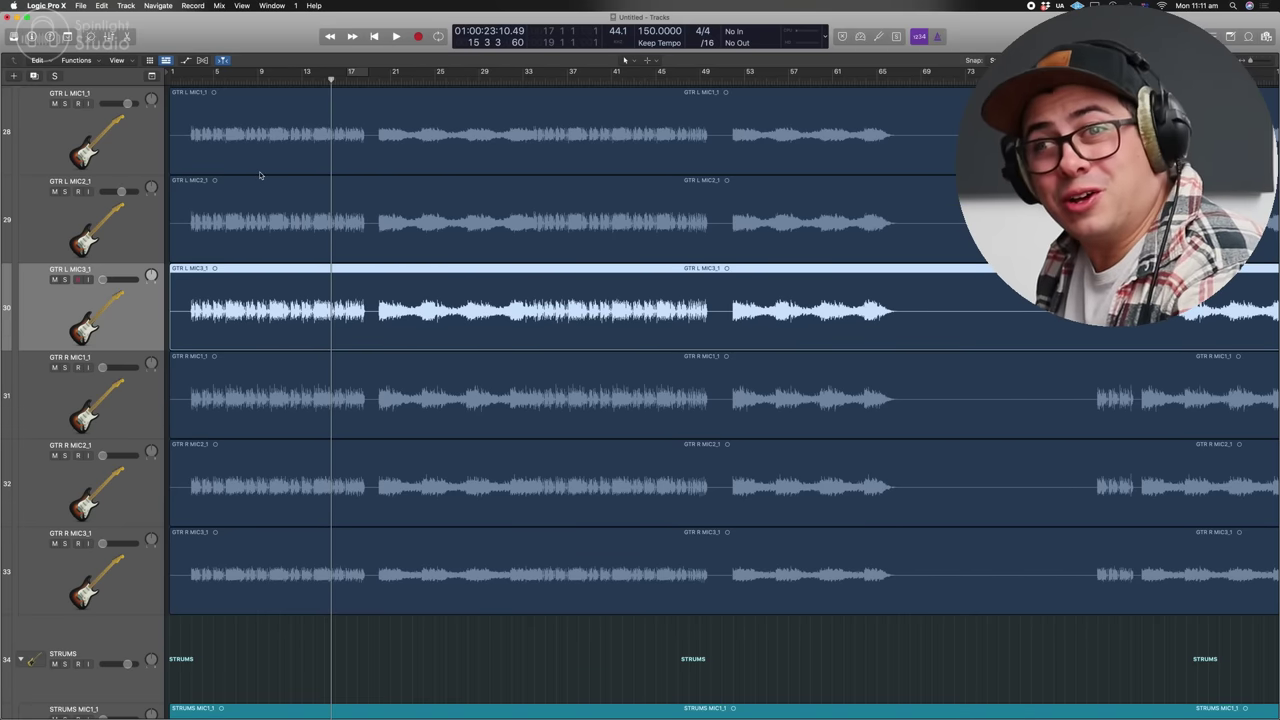
scroll(197, 116, up, 1)
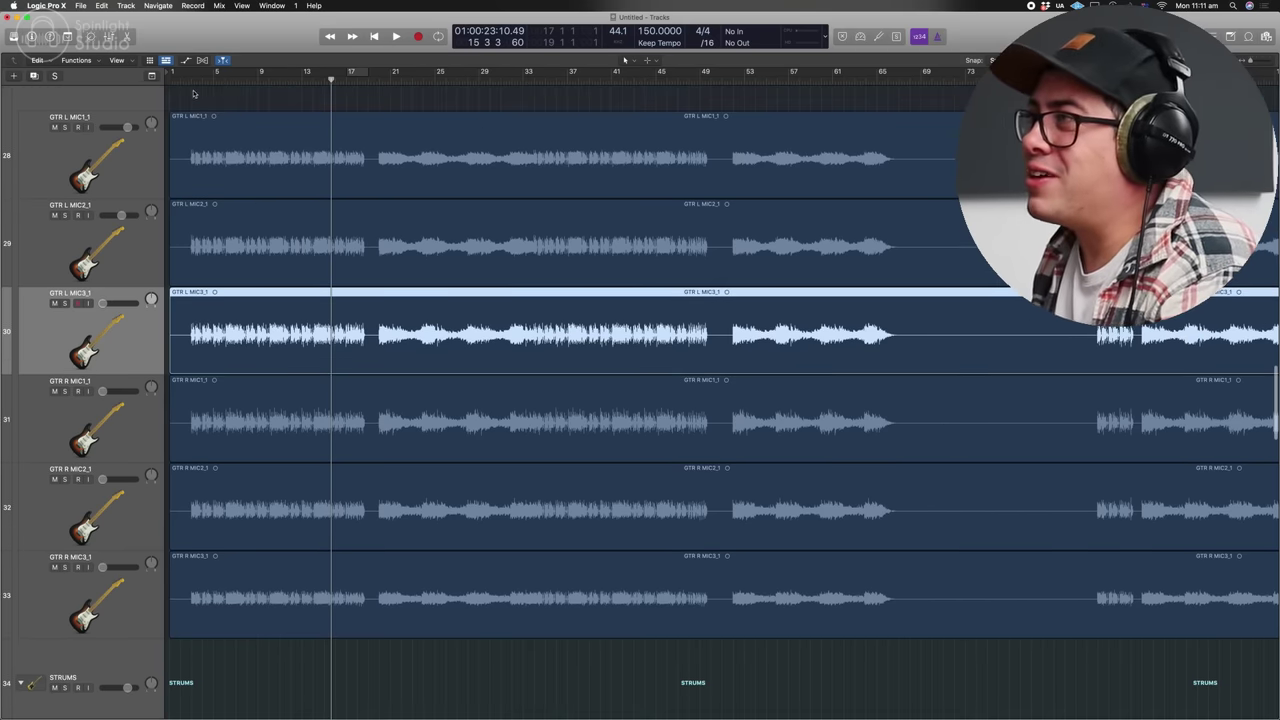
scroll(194, 84, down, 5)
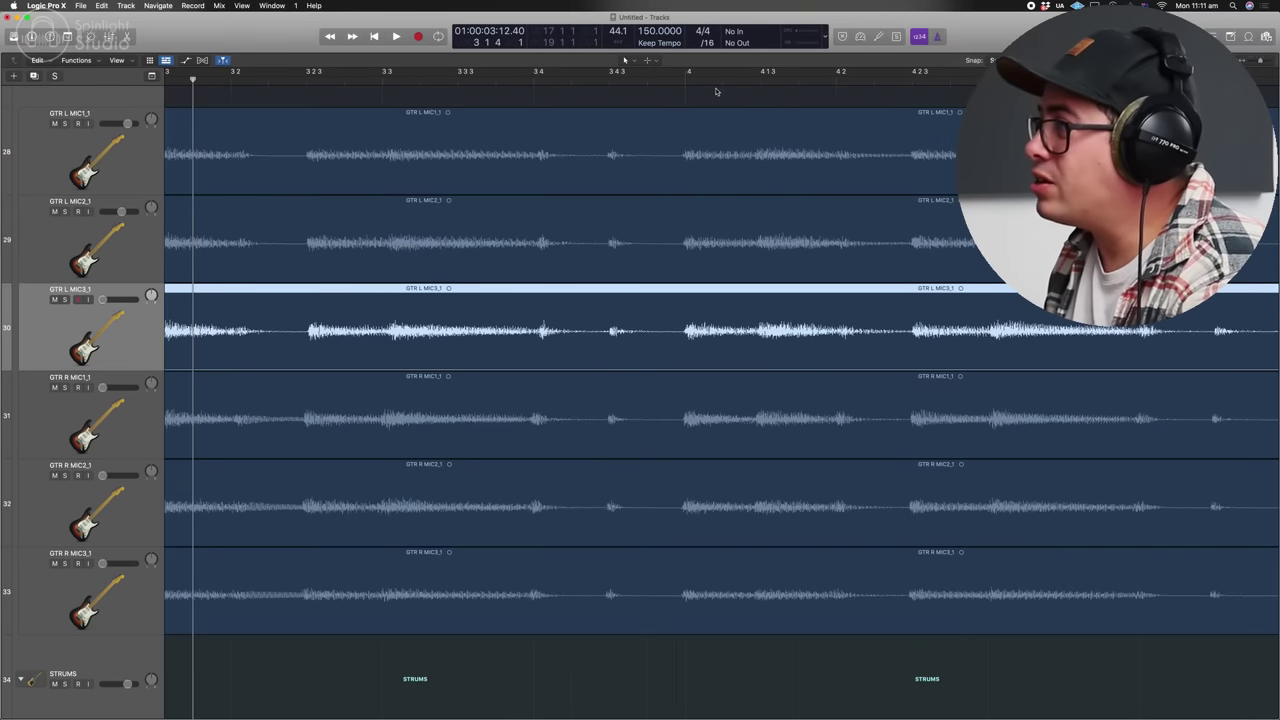
click(685, 80)
scroll(685, 80, up, 5)
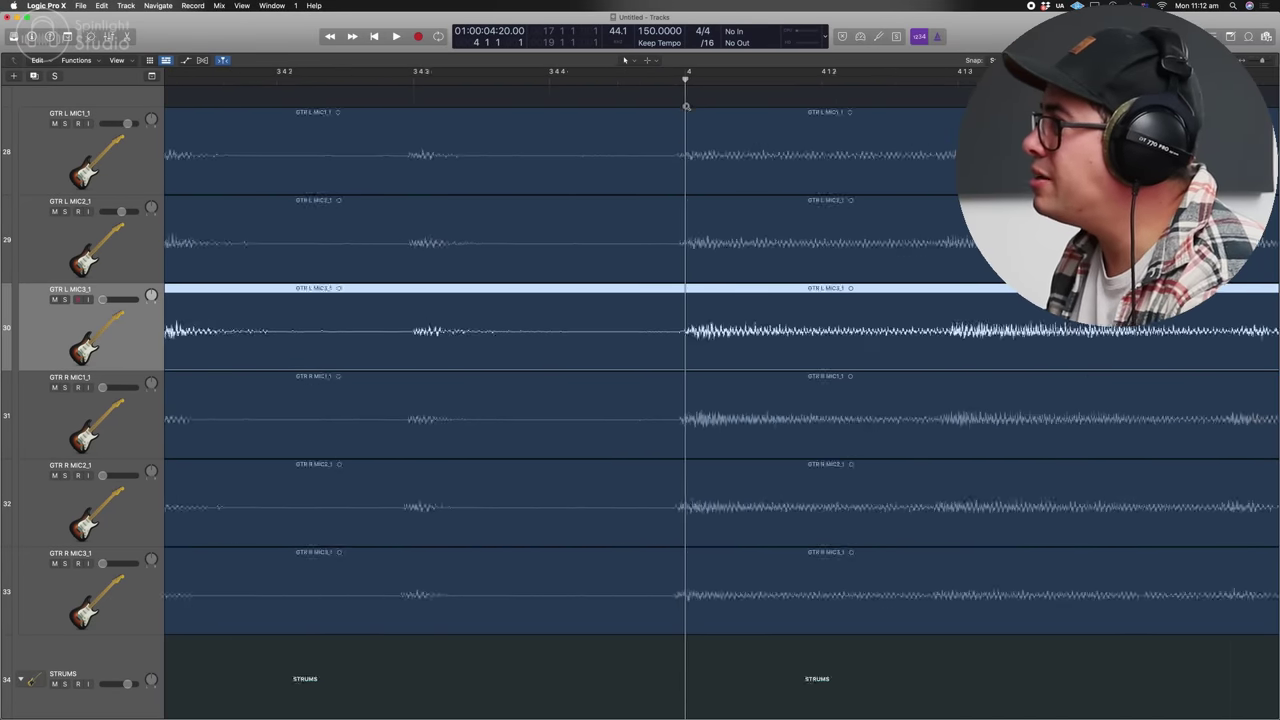
key(super+equal)
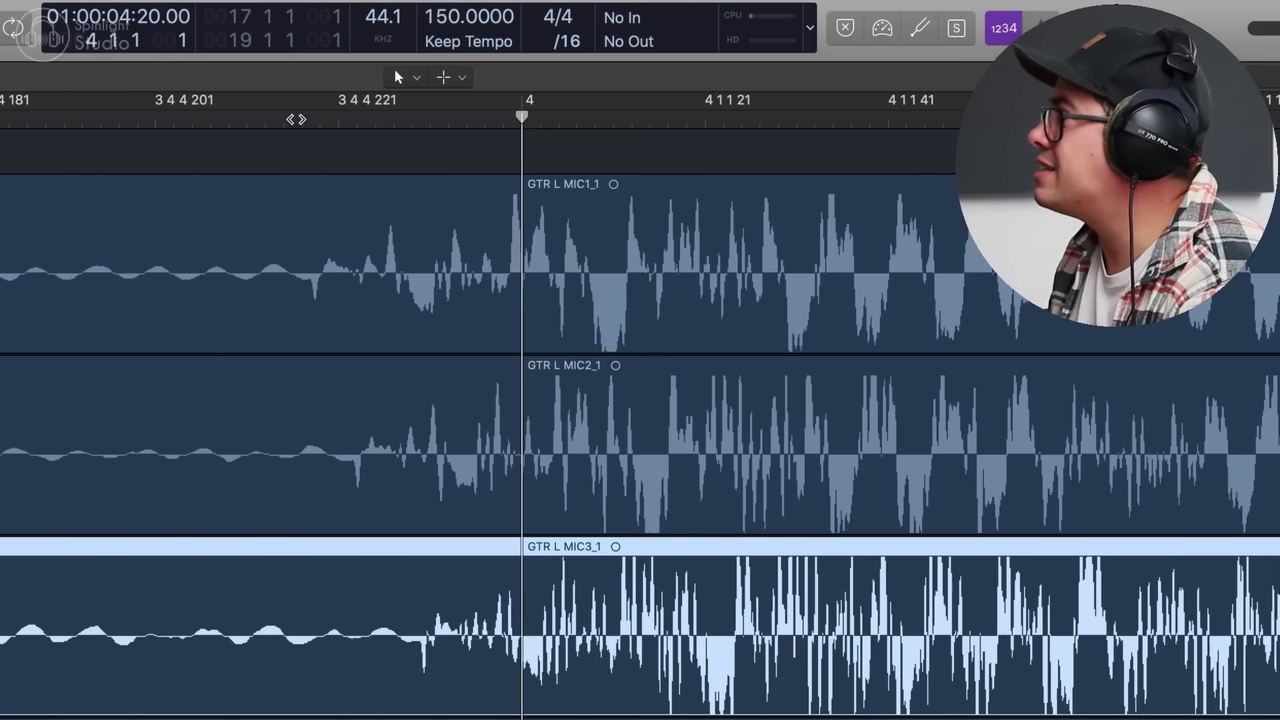
click(576, 80)
drag(297, 118, 424, 165)
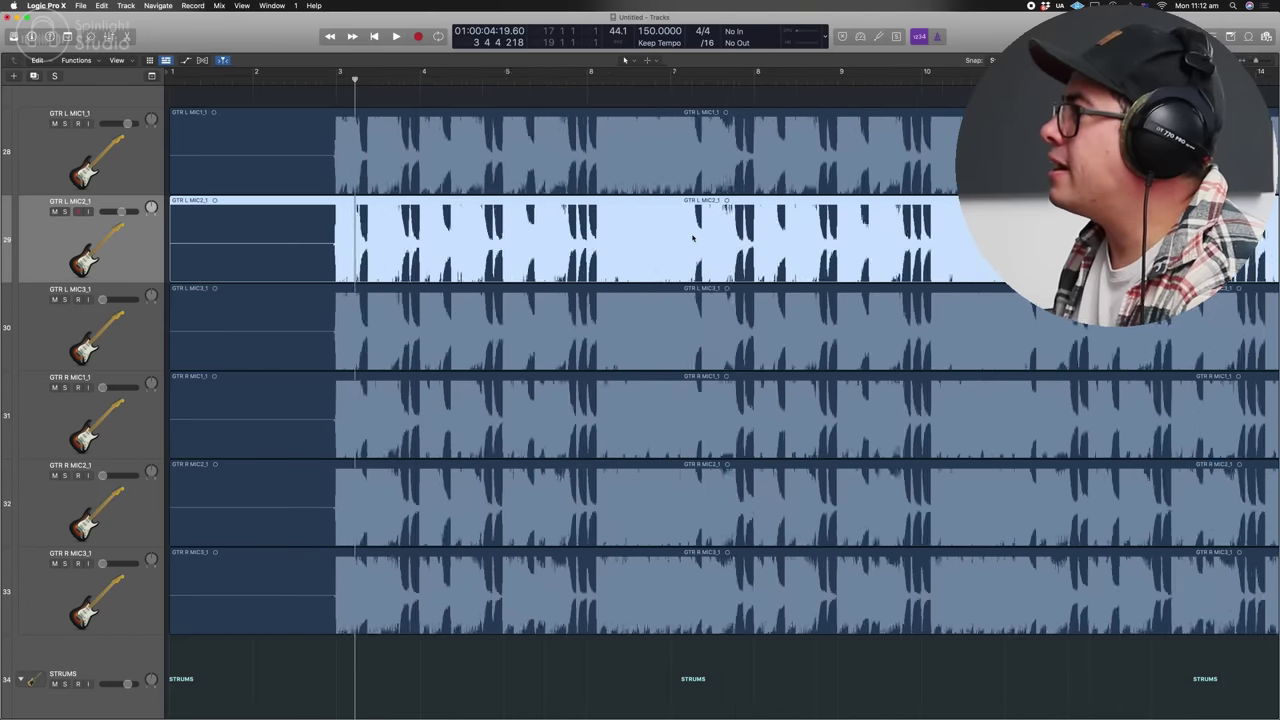
- Split the six guitar mic regions just before bar 3, and slide GTR L MIC2_1 and MIC3_1 earlier to line up with MIC1_1
drag(228, 80, 241, 695)
key(super+t)
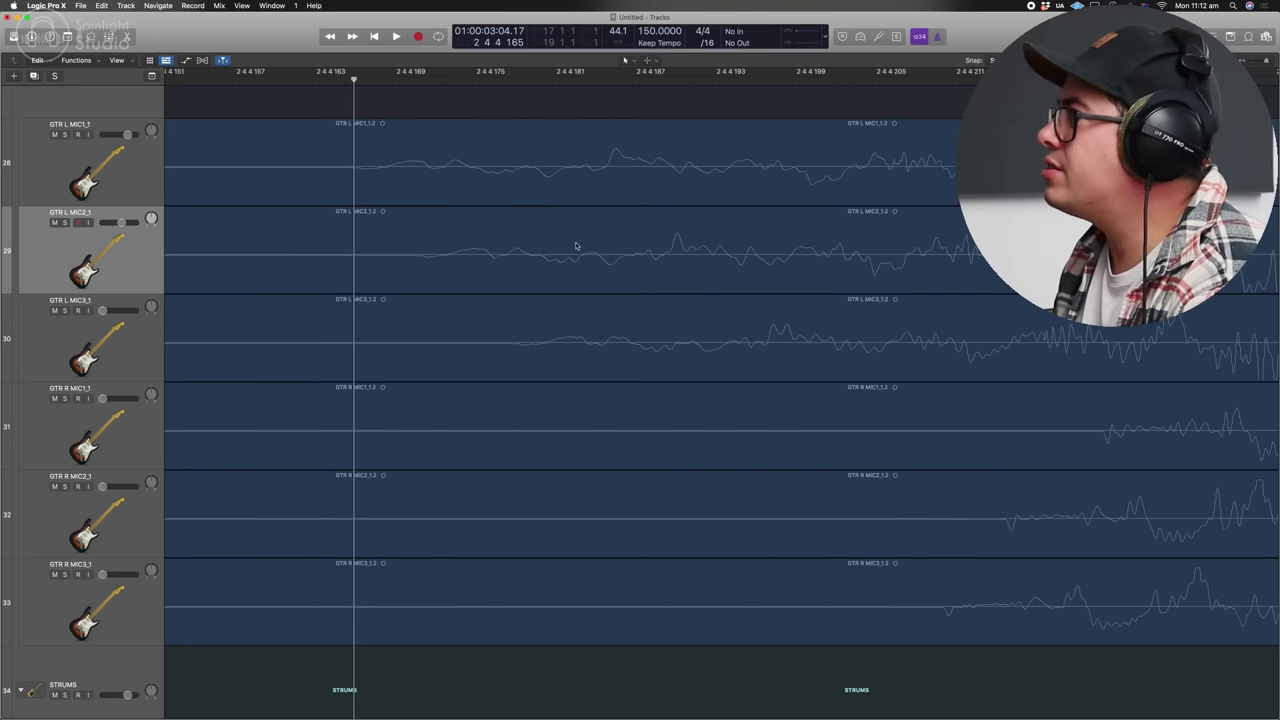
drag(575, 246, 552, 258)
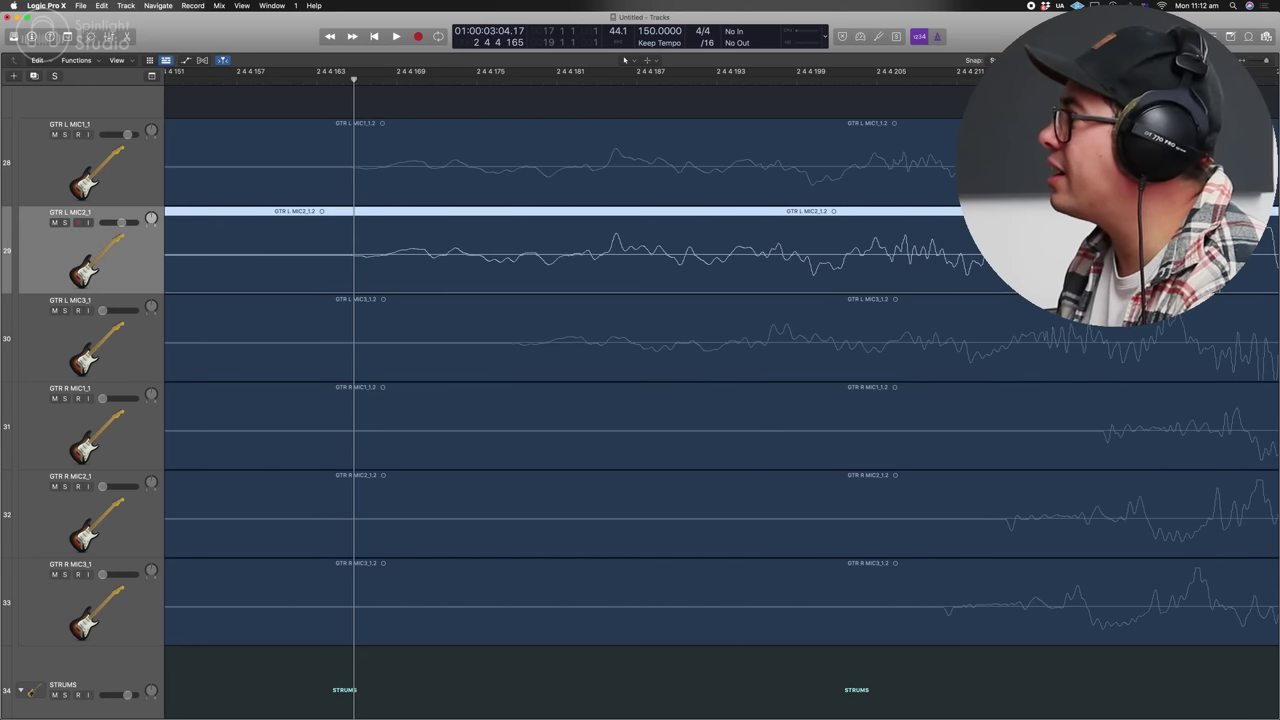
click(726, 344)
drag(816, 350, 668, 355)
drag(1009, 77, 357, 82)
- Set GTR L MIC3_1 to -4.7 dB and GTR L MIC2_1 to -8.6 dB, and solo all three GTR L mics
key(x)
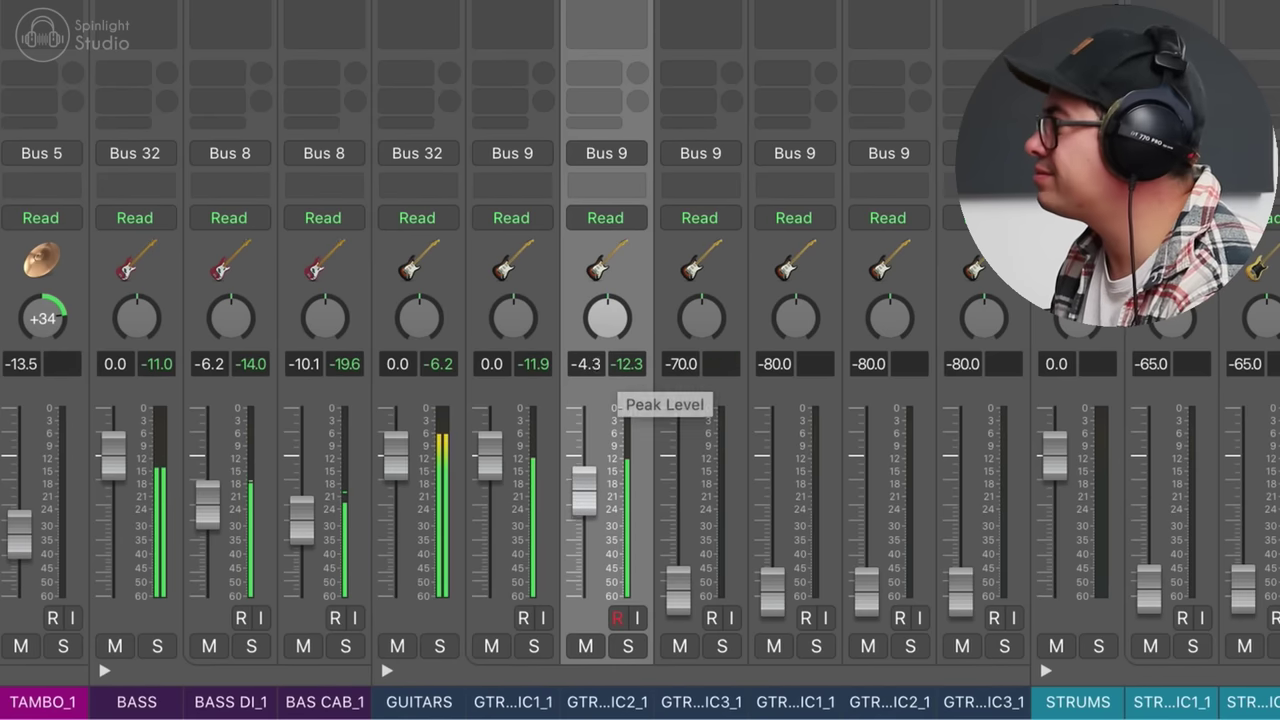
drag(680, 586, 680, 490)
click(722, 647)
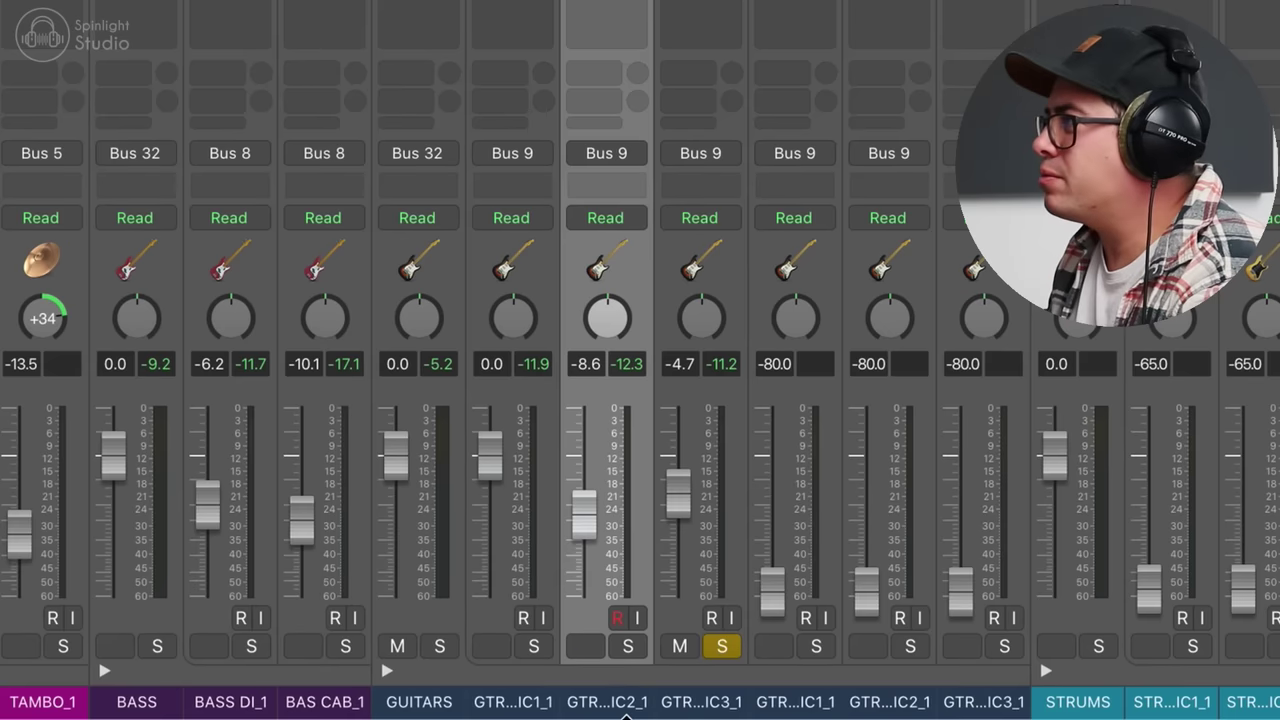
click(640, 648)
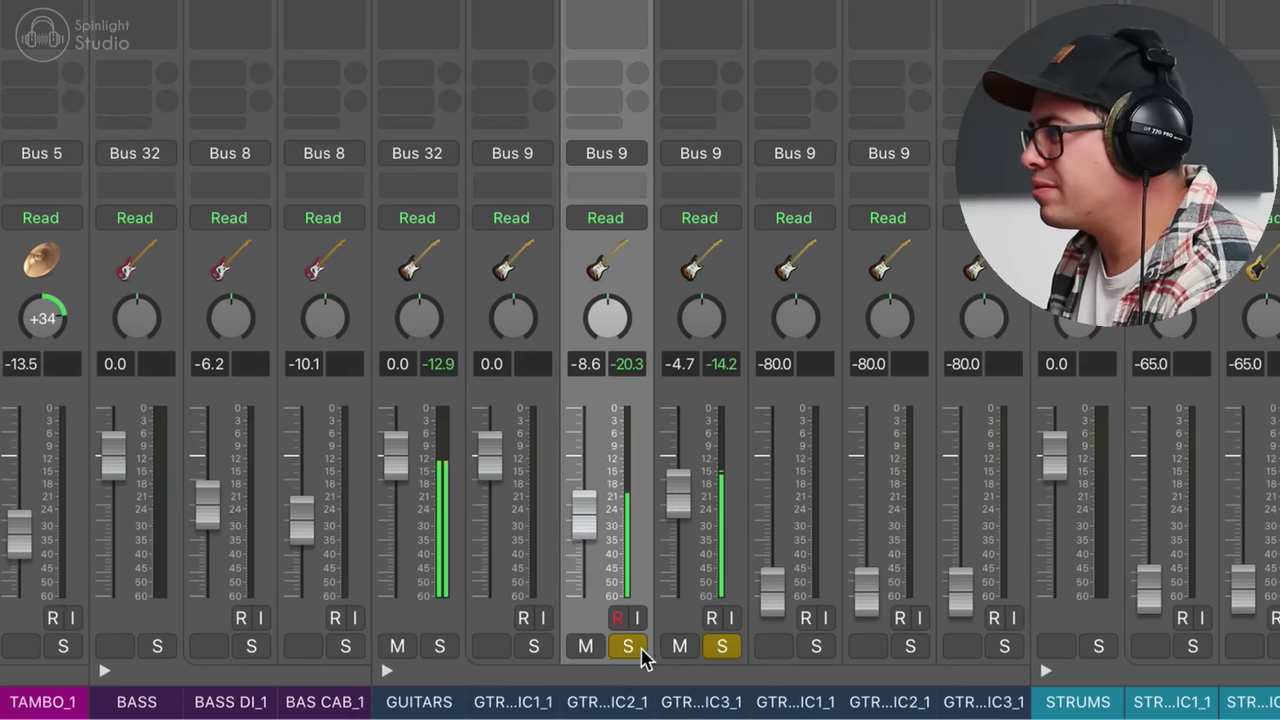
click(534, 648)
- Pull GTR L MIC2_1 and MIC3_1 fully down, and audition MIC2_1 at -3.2 dB with and without MIC1_1
drag(585, 535, 585, 625)
drag(668, 505, 672, 598)
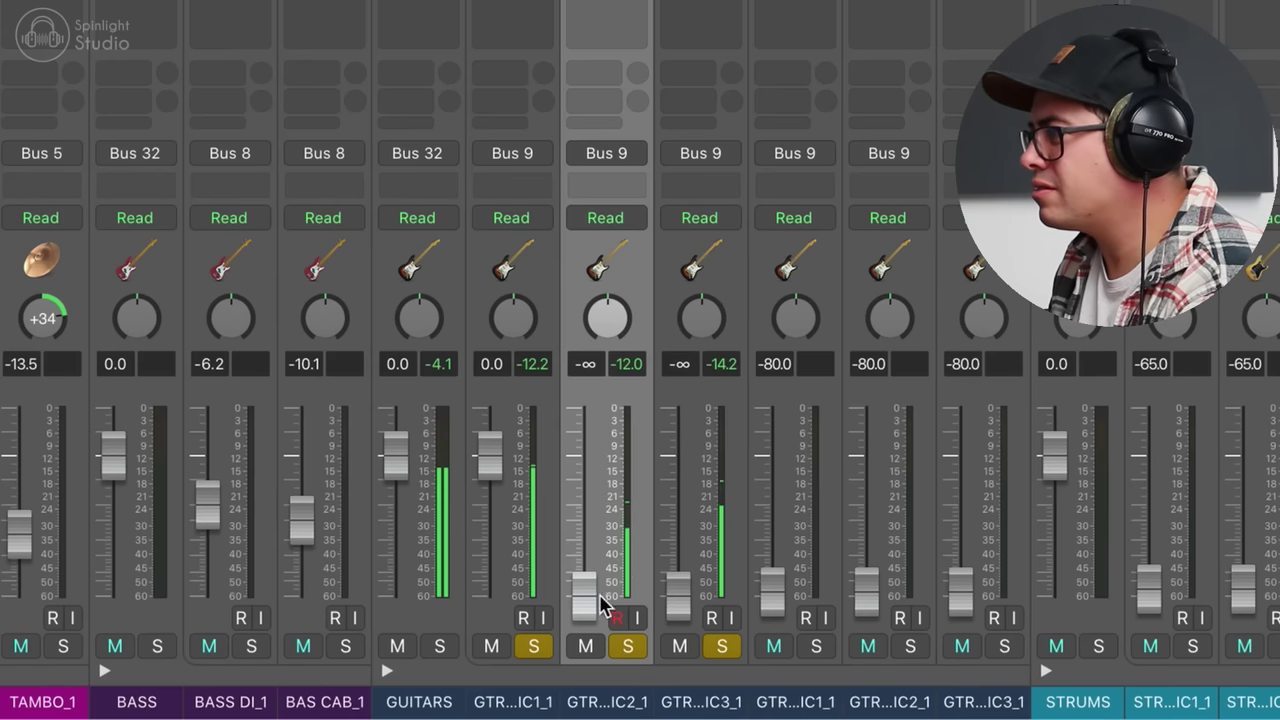
drag(585, 598, 585, 482)
click(493, 646)
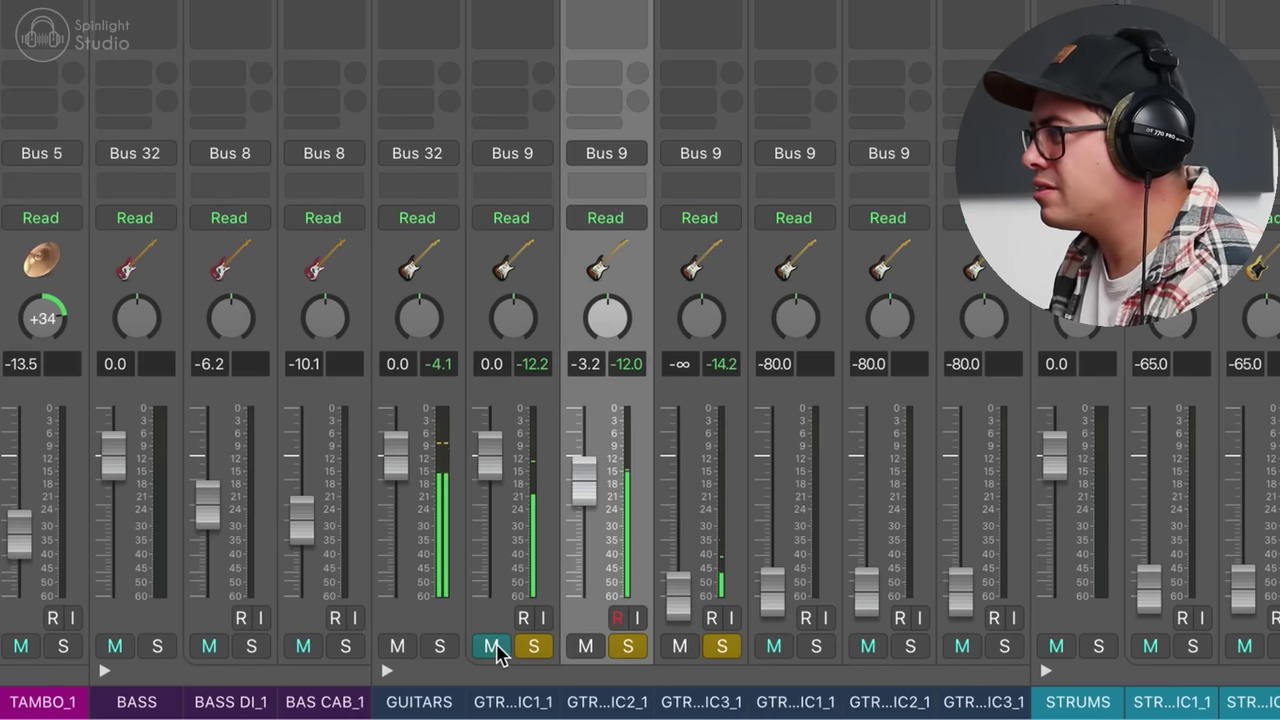
click(493, 646)
drag(578, 486, 589, 712)
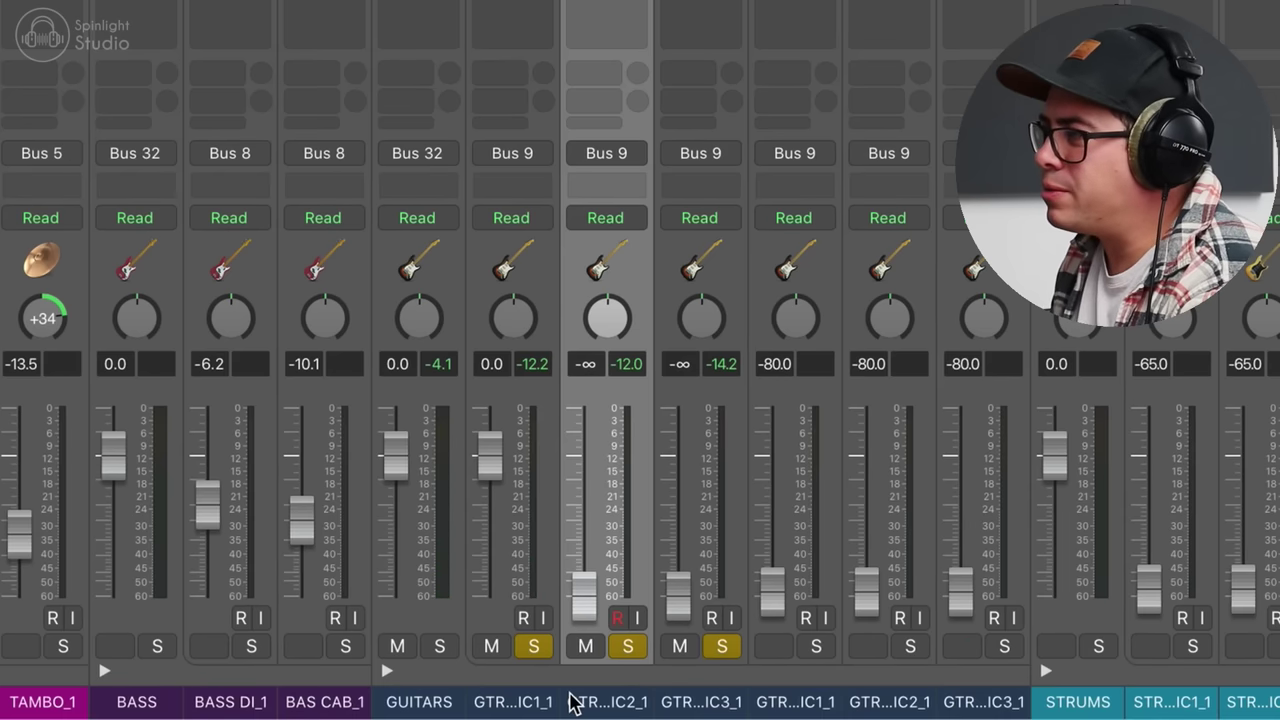
- Blend the supporting mics under GTR L MIC1_1, with GTR L MIC2_1 at -13.0 dB and GTR L MIC3_1 at -8.8 dB
key(space)
drag(584, 598, 584, 528)
drag(692, 606, 677, 523)
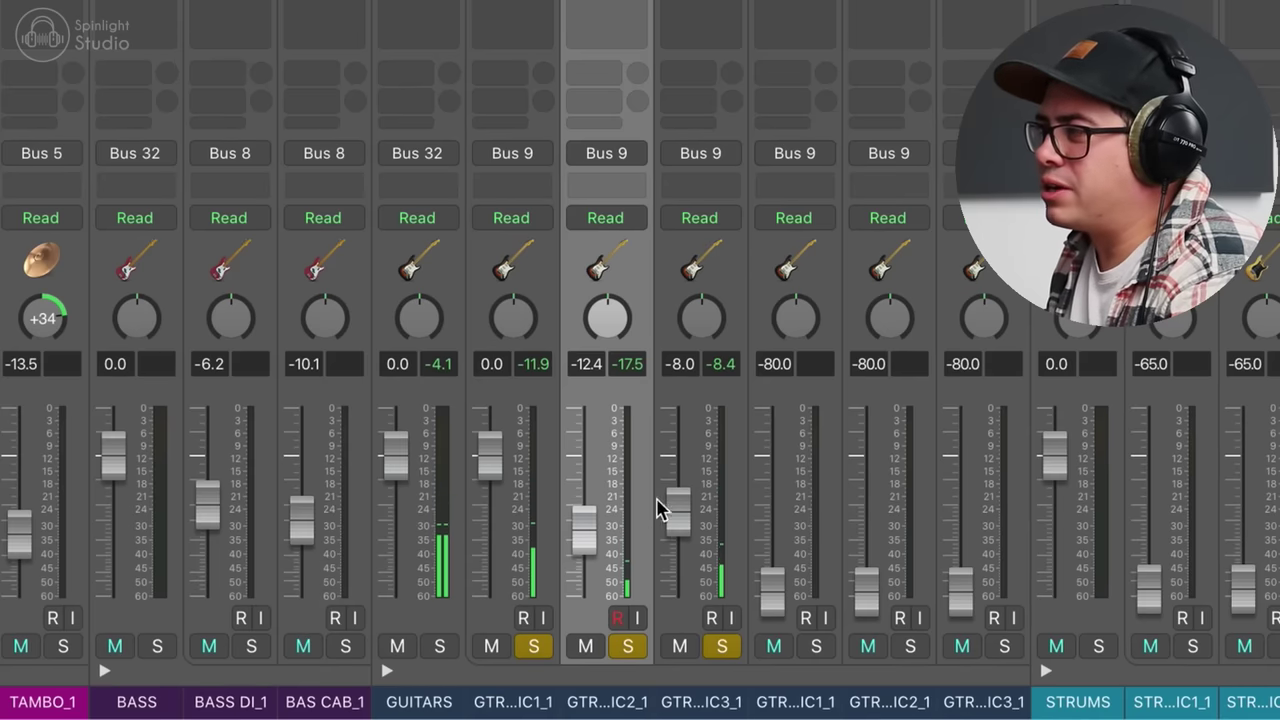
drag(678, 510, 675, 528)
drag(583, 558, 583, 562)
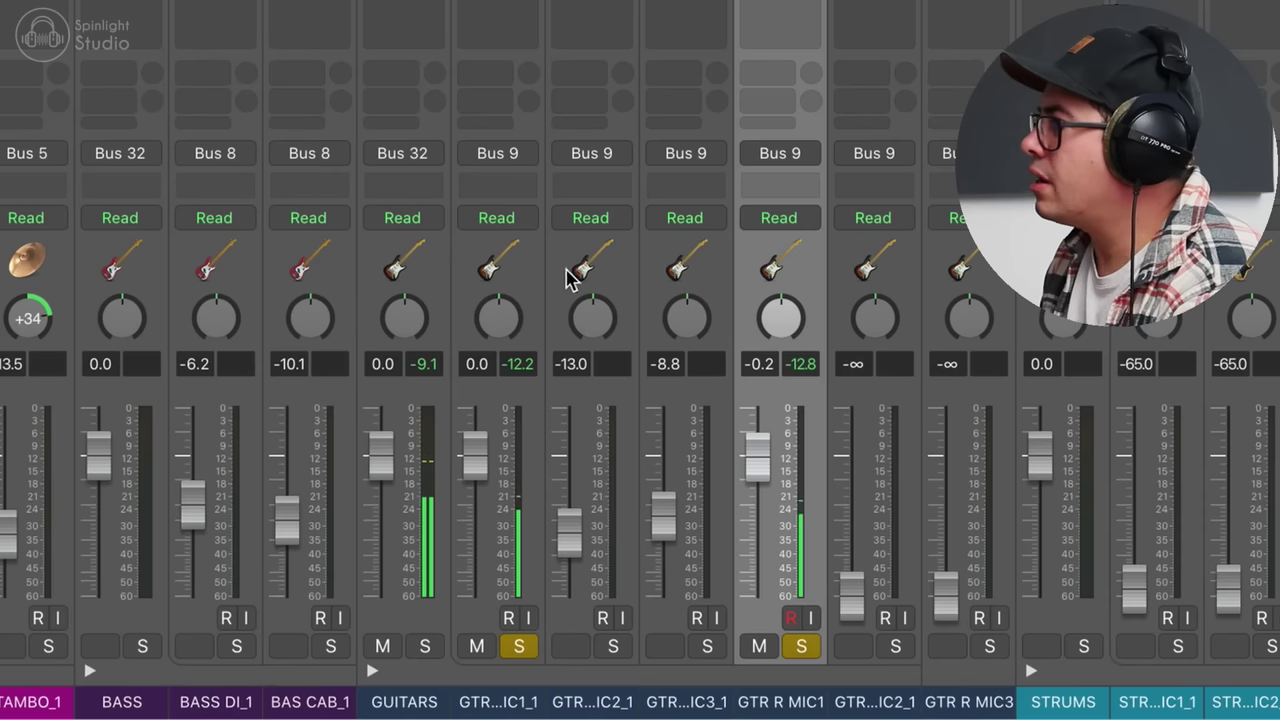
- Pan the three GTR R mic channels to +63 and the three GTR L mic channels to -64
click(566, 268)
click(806, 280)
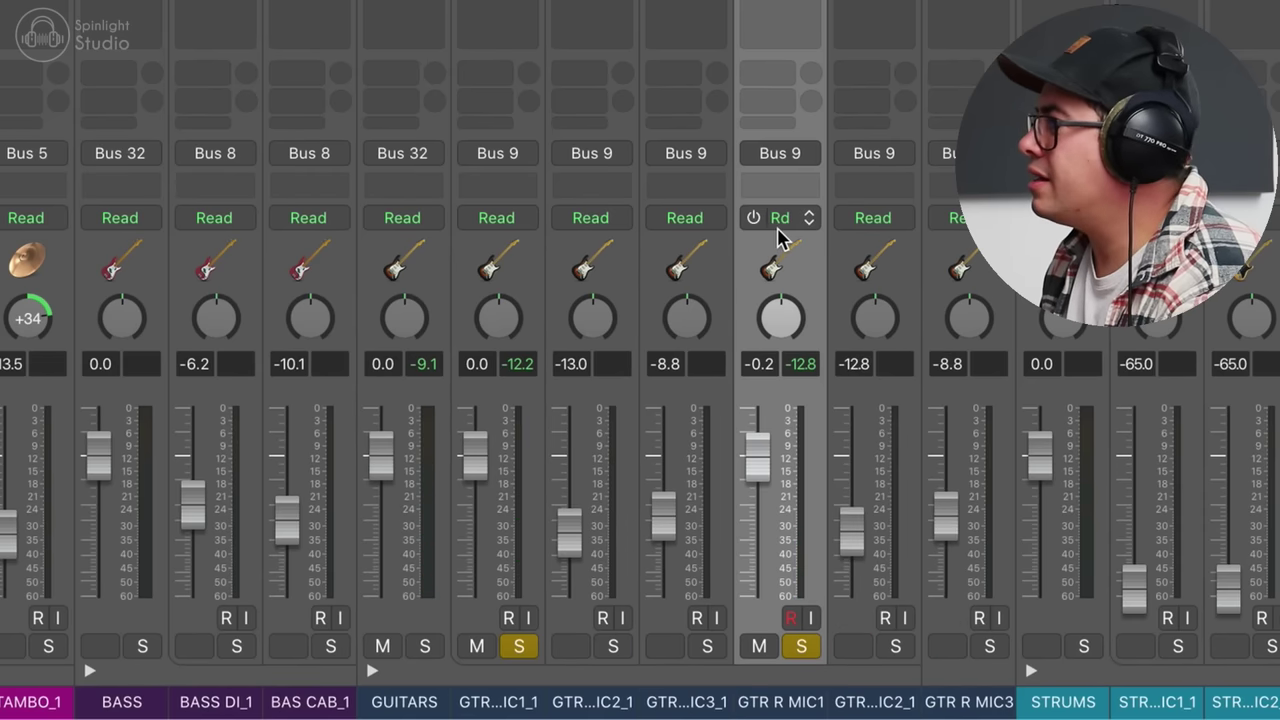
drag(789, 260, 971, 266)
drag(968, 318, 968, 200)
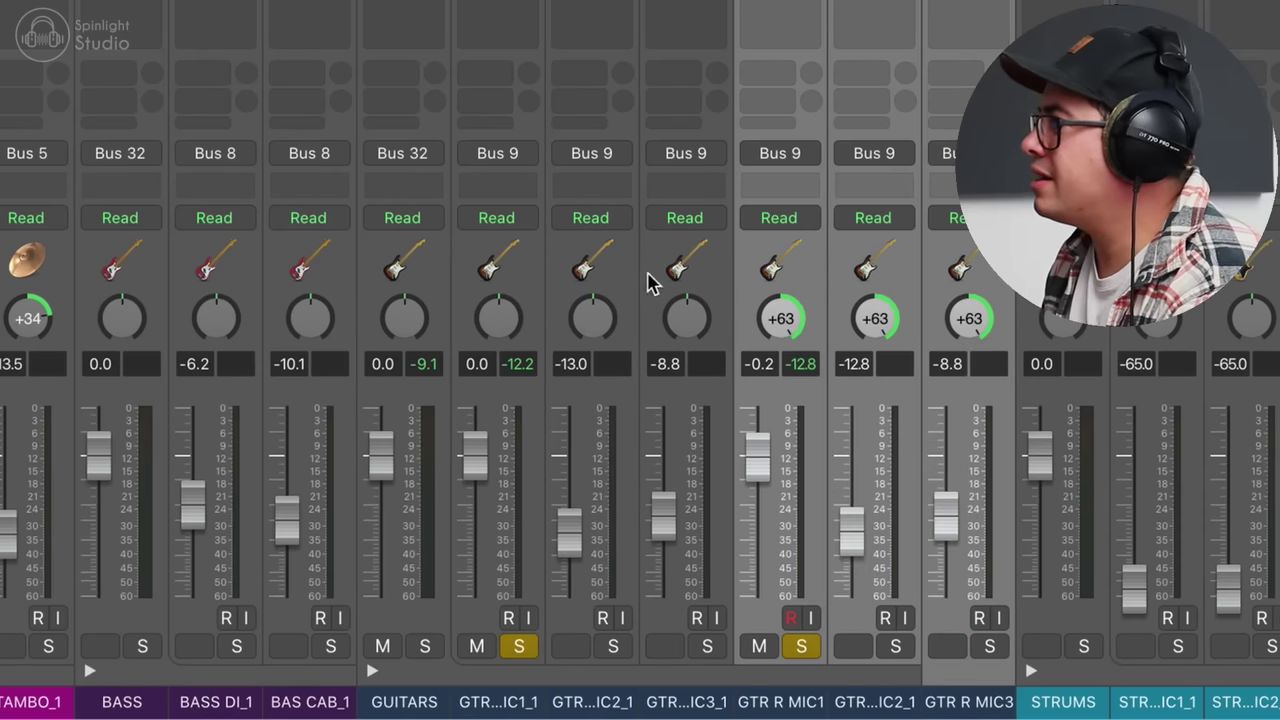
drag(668, 260, 485, 275)
drag(498, 357, 498, 465)
- Lower all six guitar mic channels together and bring the GUITARS stack down to -1.4 dB
drag(754, 484, 752, 494)
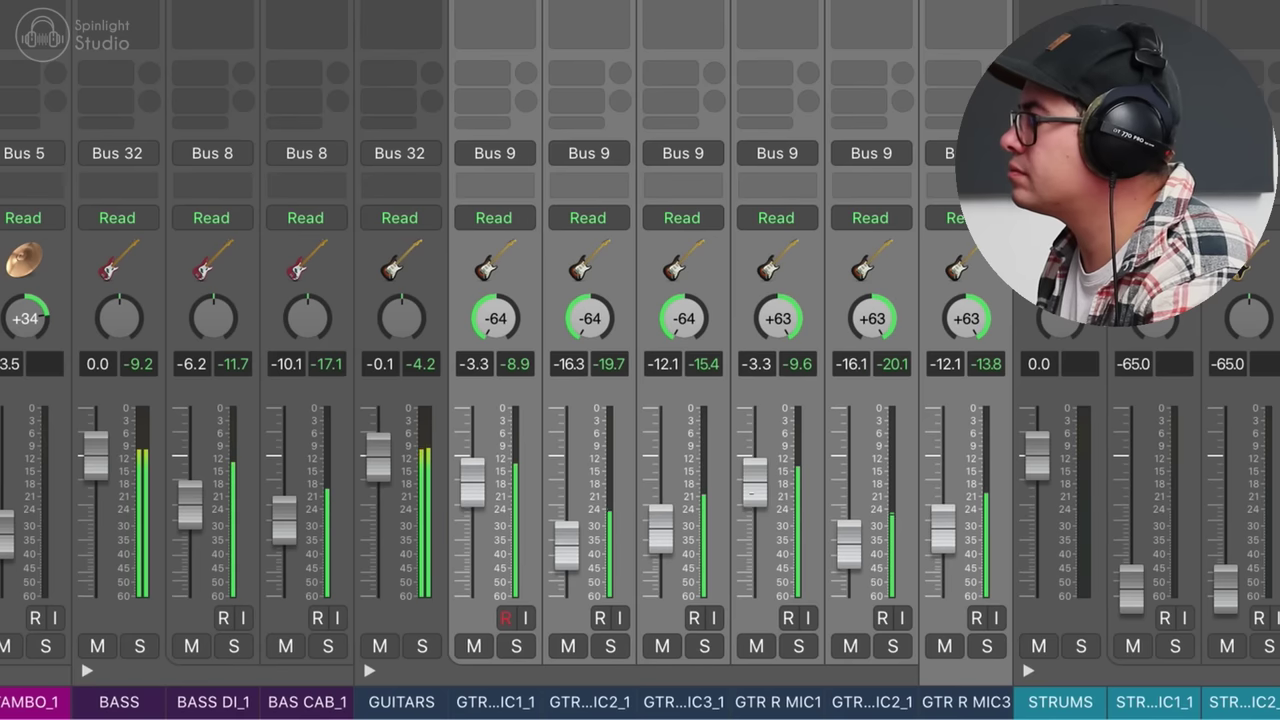
drag(378, 458, 362, 480)
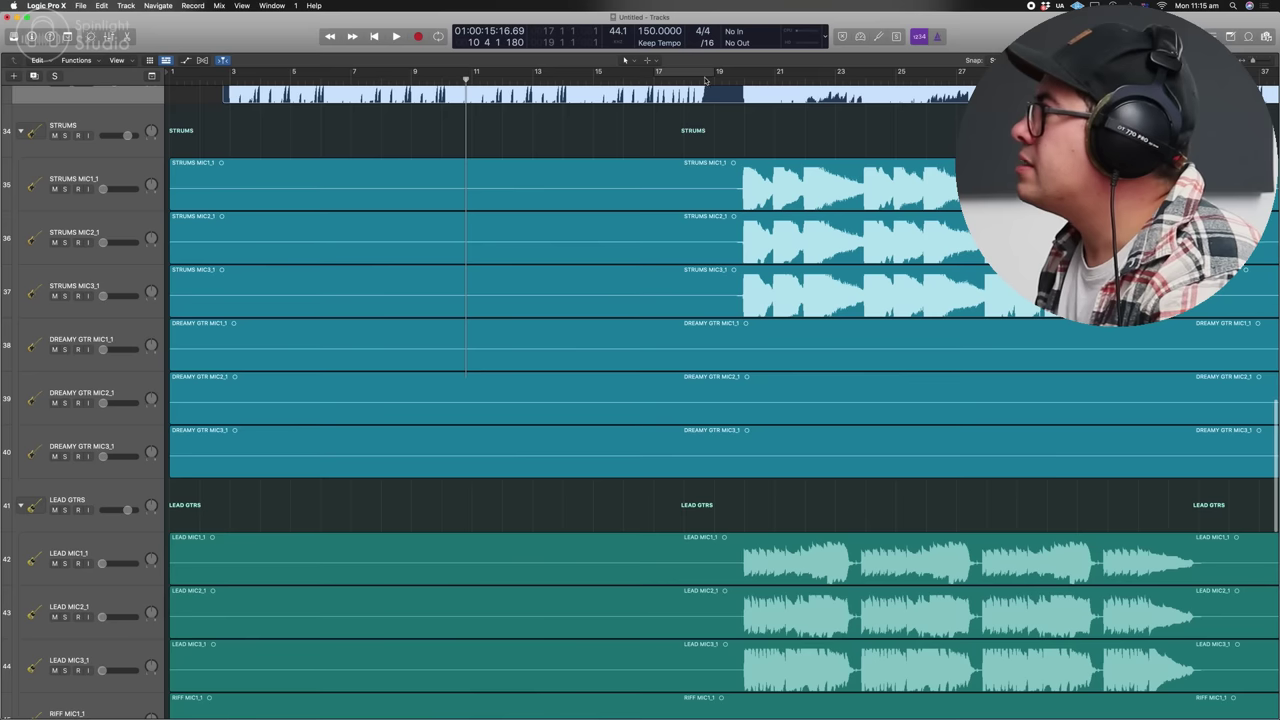
- Split the STRUMS and LEAD GTRS stack regions just before bar 20 and delete the silent parts ahead of it
key(x)
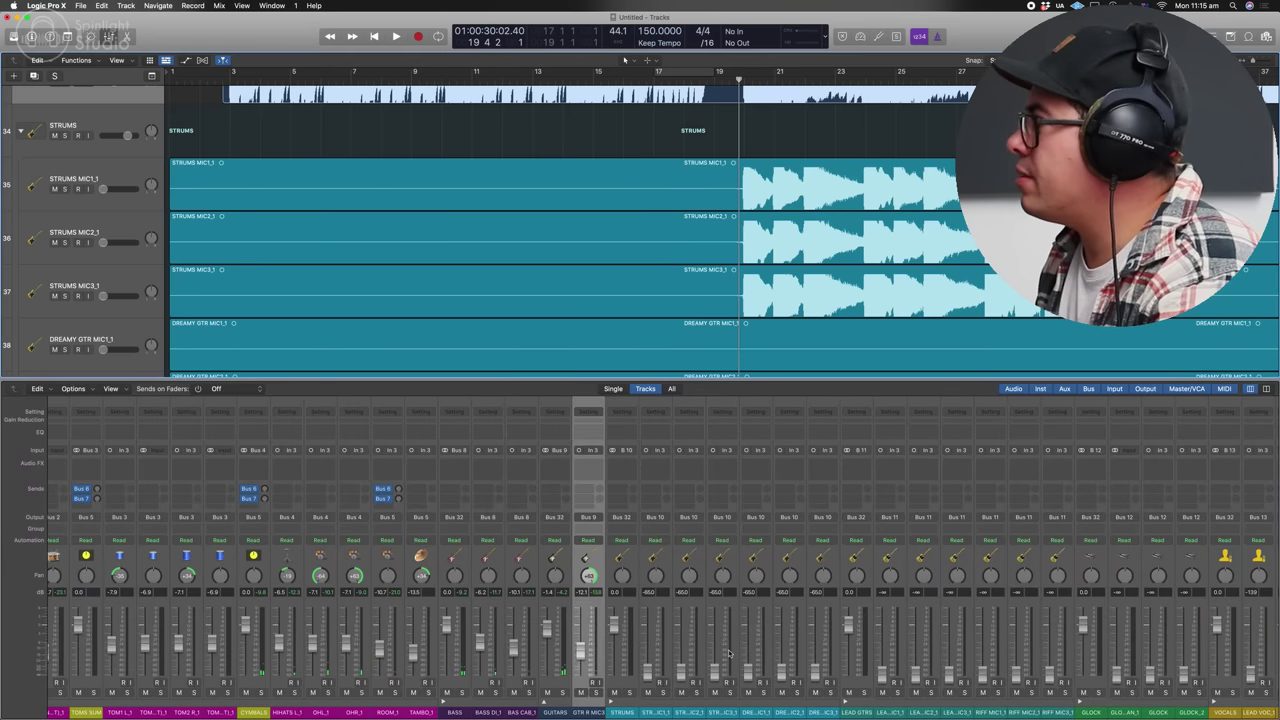
key(x)
scroll(548, 137, up, 2)
scroll(677, 225, right, 4)
key(super+Up)
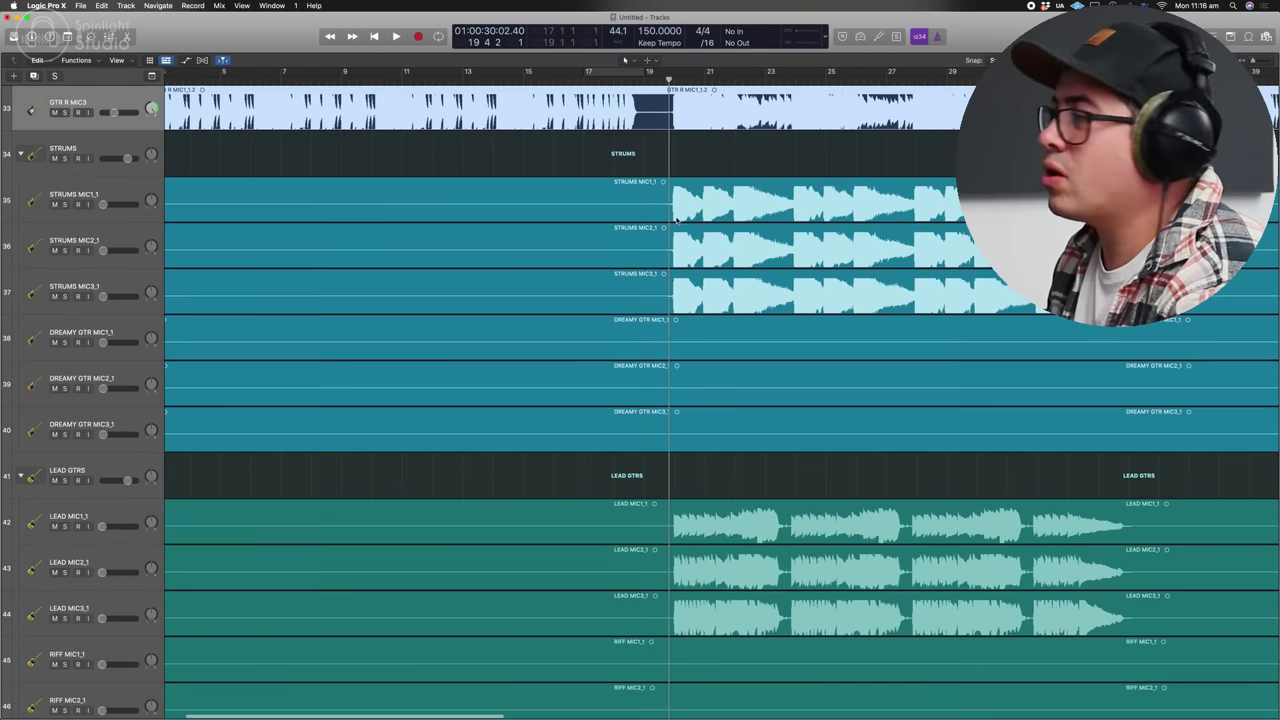
key(super+Up)
key(super+Up)
key(super+Up)
key(super+Up)
key(super+Up)
key(super+Up)
drag(674, 124, 677, 367)
key(super+t)
drag(615, 125, 620, 312)
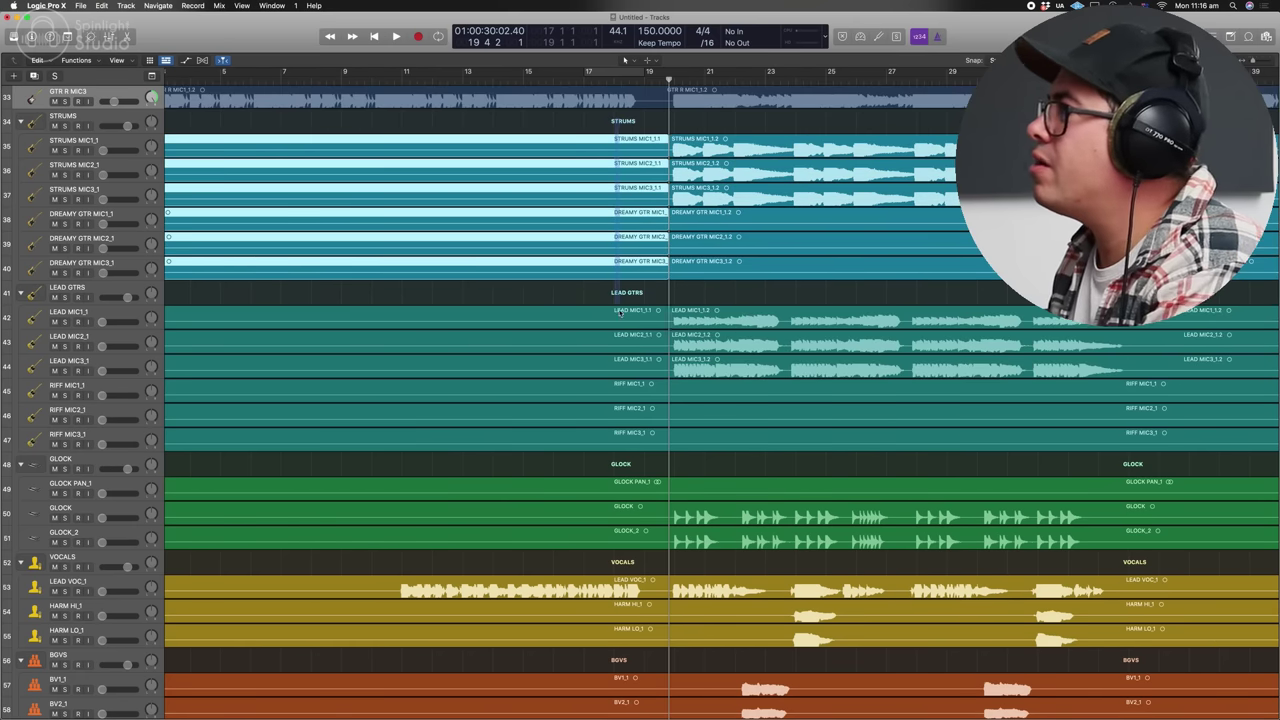
key(Delete)
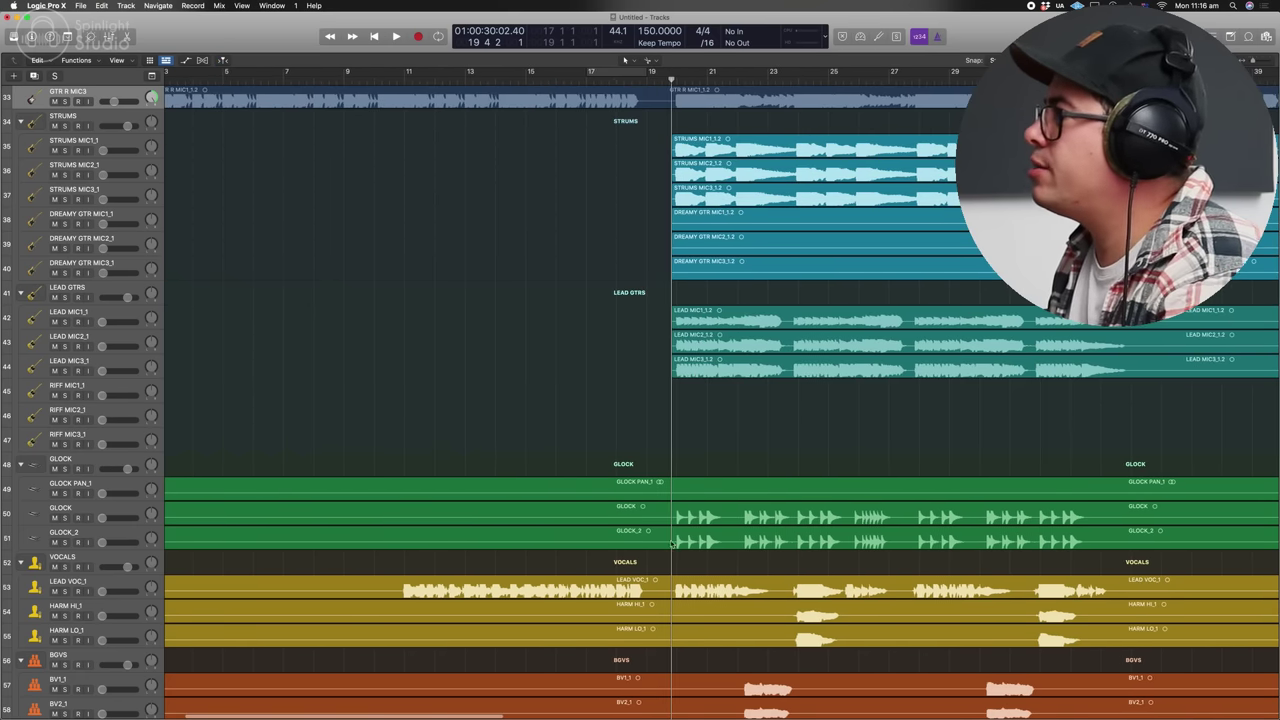
scroll(553, 178, left, 3)
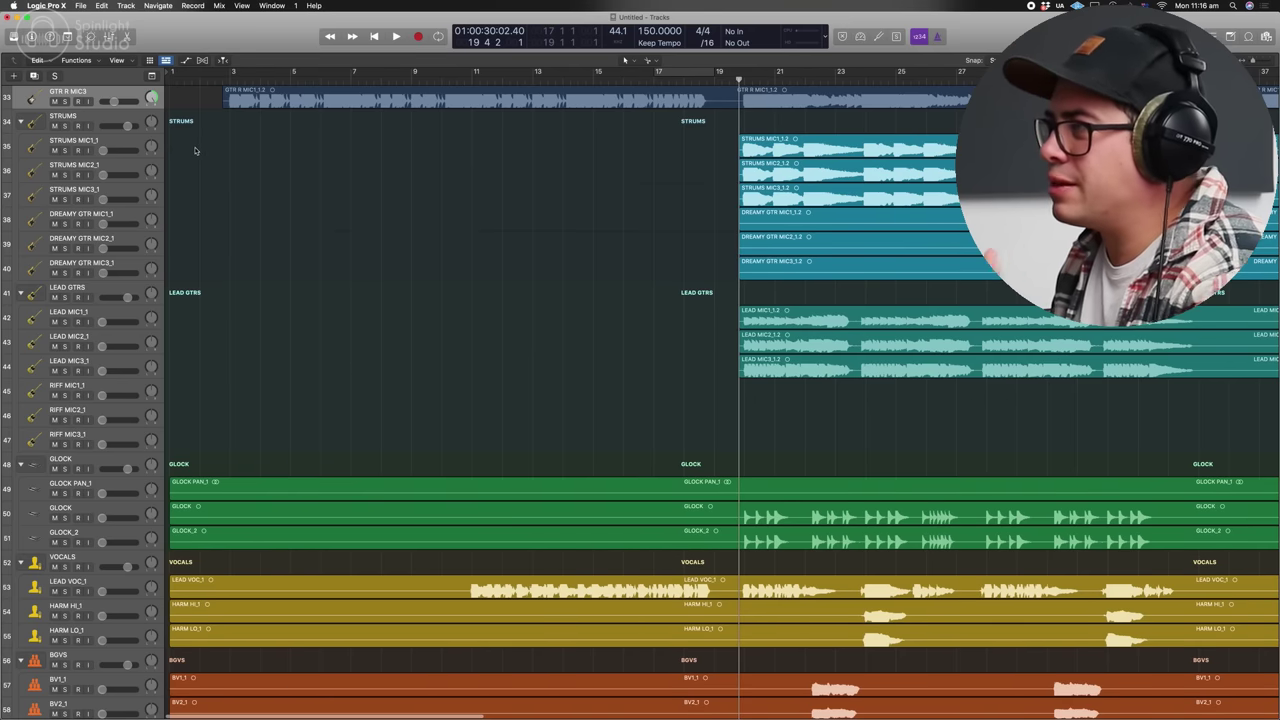
- Slide the STRUMS MIC2_1 and DREAMY GTR MIC2_1 regions earlier together, matching the first strum transient on STRUMS MIC1_1
scroll(703, 205, right, 2)
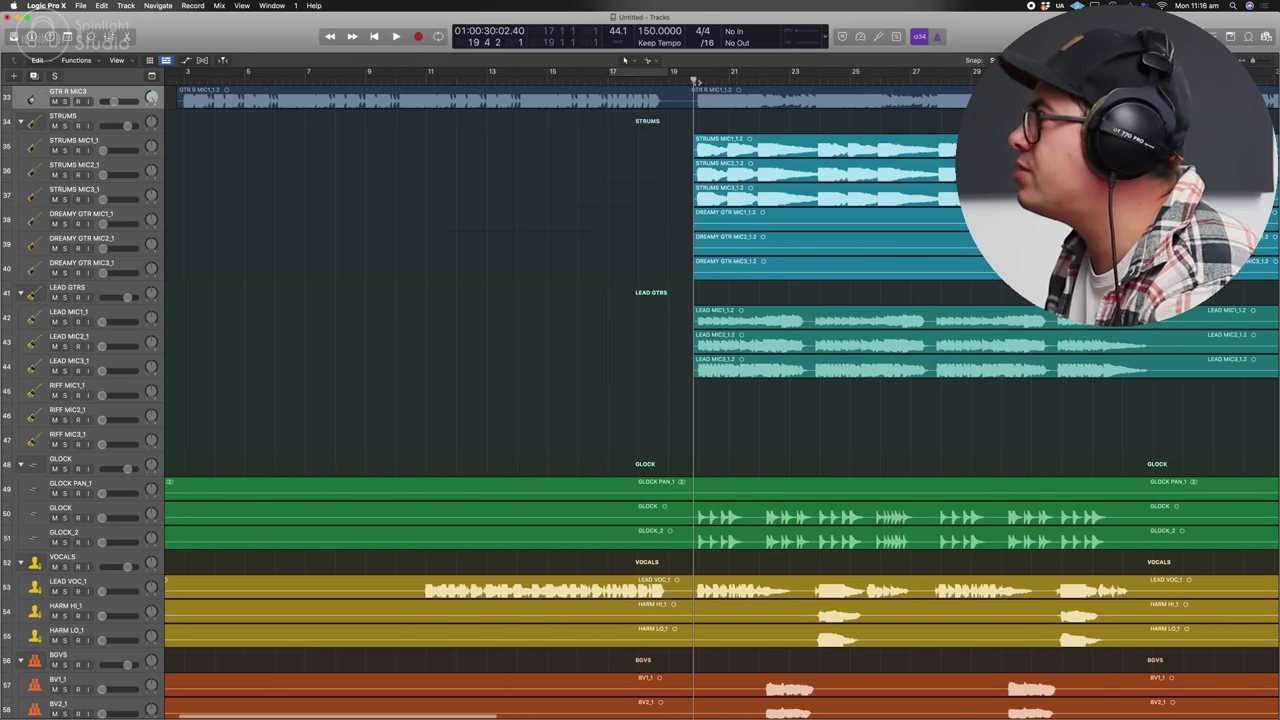
click(698, 82)
scroll(699, 100, up, 8)
click(727, 82)
scroll(731, 114, up, 8)
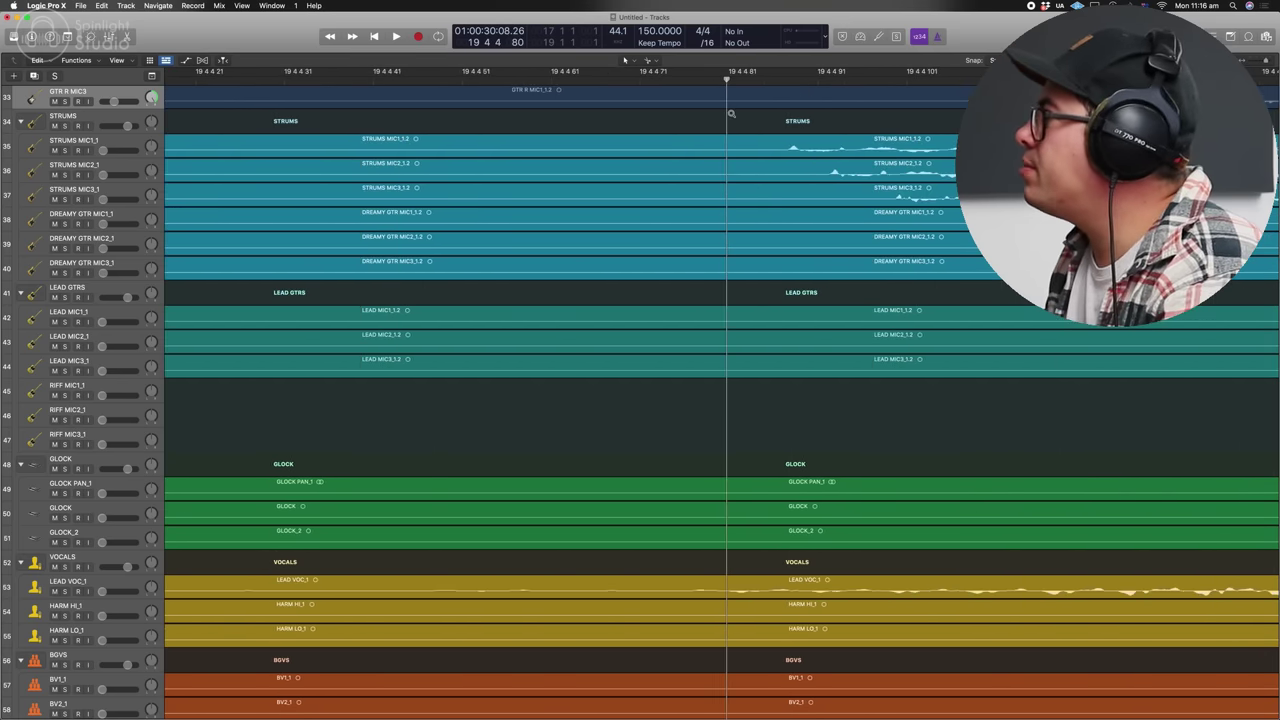
scroll(731, 114, up, 6)
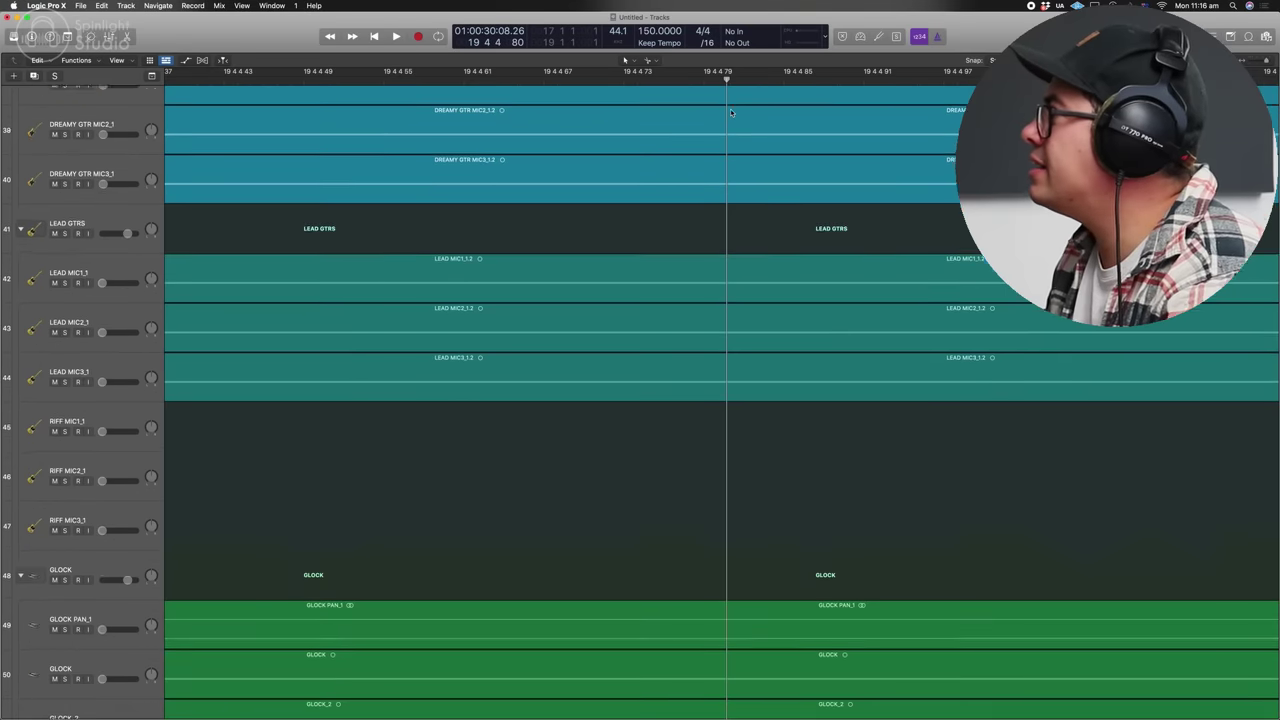
scroll(731, 113, up, 6)
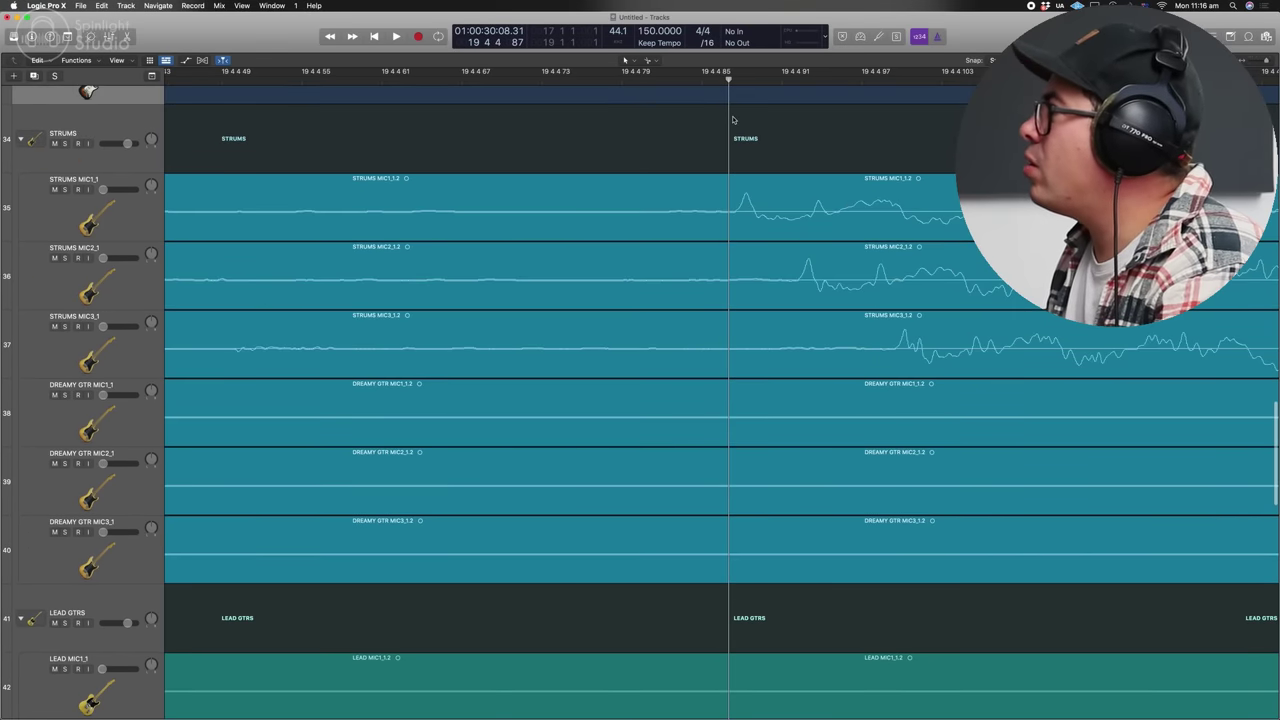
scroll(439, 125, left, 3)
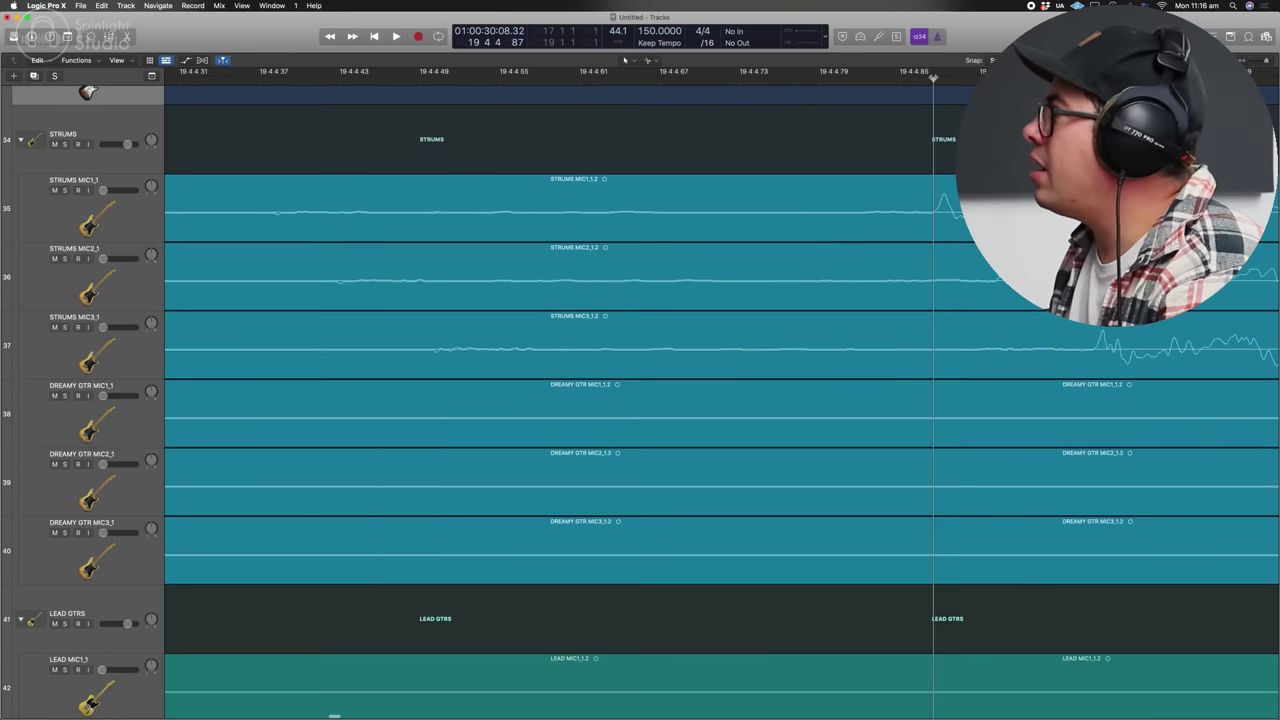
click(90, 301)
scroll(134, 443, down, 3)
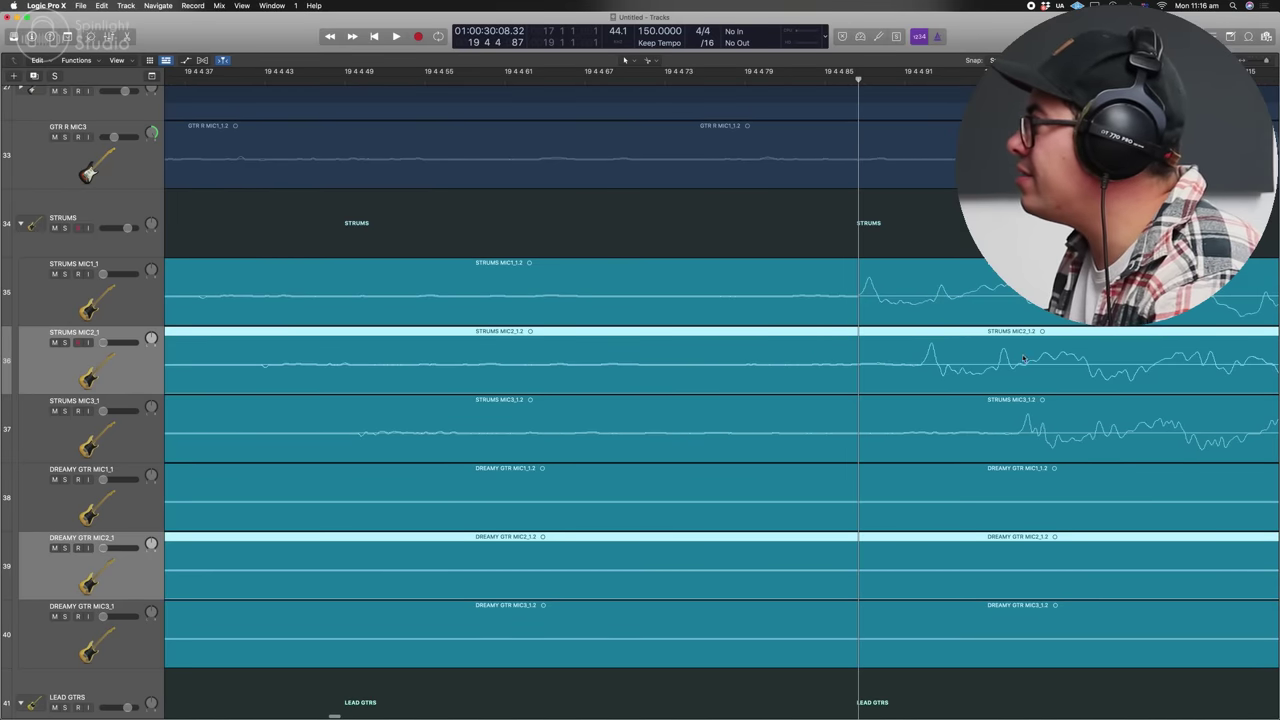
drag(1023, 358, 955, 362)
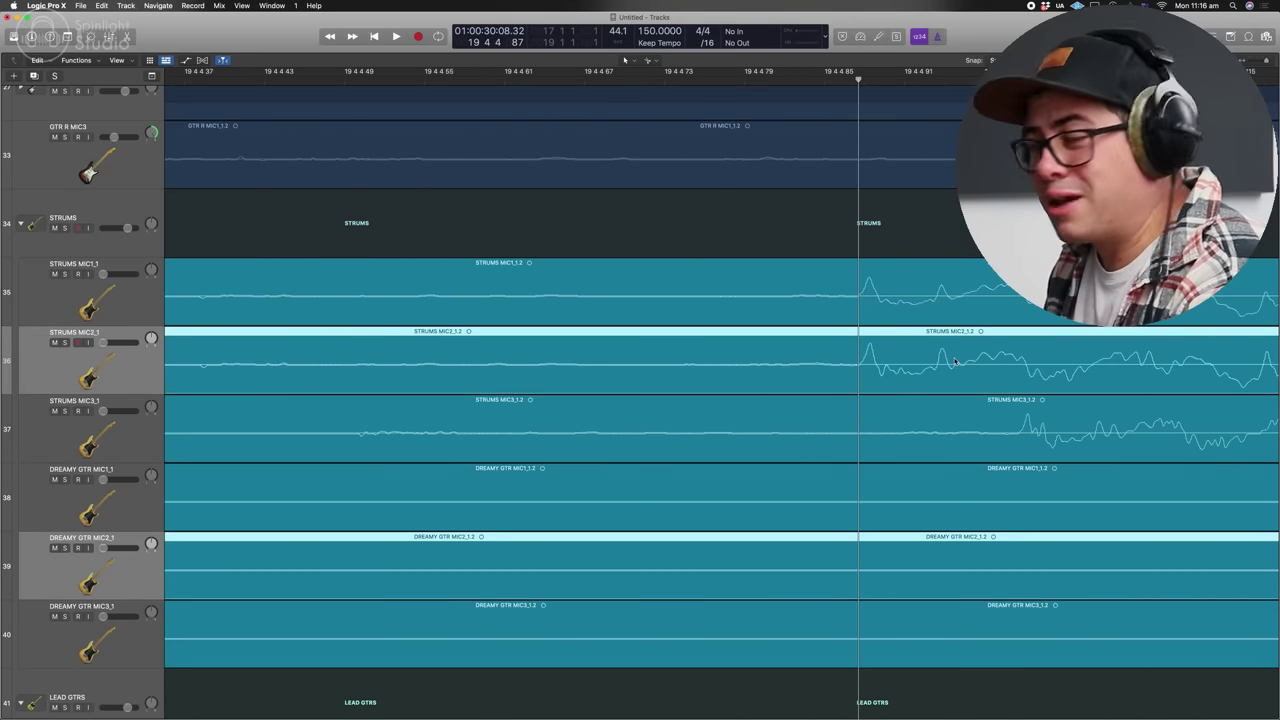
- Slide the STRUMS MIC3_1 and DREAMY GTR MIC3_1 regions earlier together to align with the other two STRUMS mics
scroll(955, 362, right, 5)
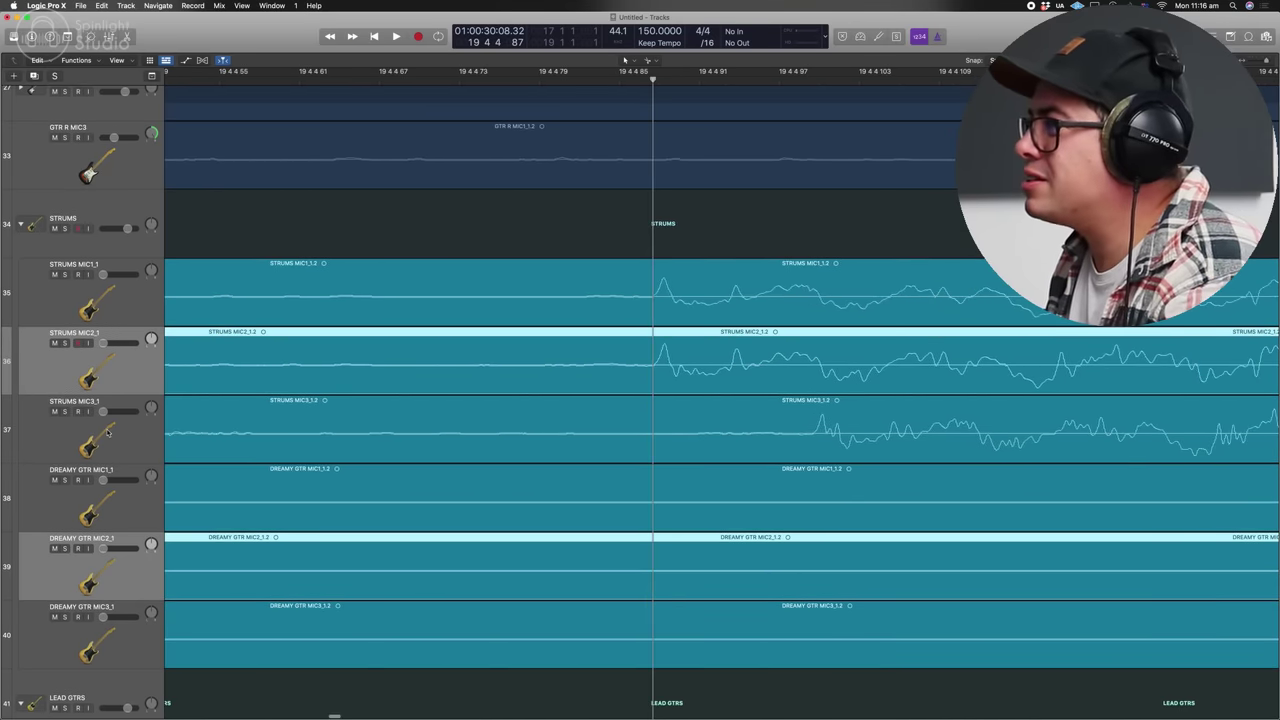
click(108, 433)
super+click(105, 641)
drag(880, 422, 749, 425)
- Examine how the three DREAMY GTR mic waveforms line up at their first transient just before bar 66
key(super+Left)
key(super+Left)
key(super+Left)
key(super+Left)
key(super+Left)
key(super+Left)
key(super+Left)
key(super+Left)
key(super+Left)
key(super+Left)
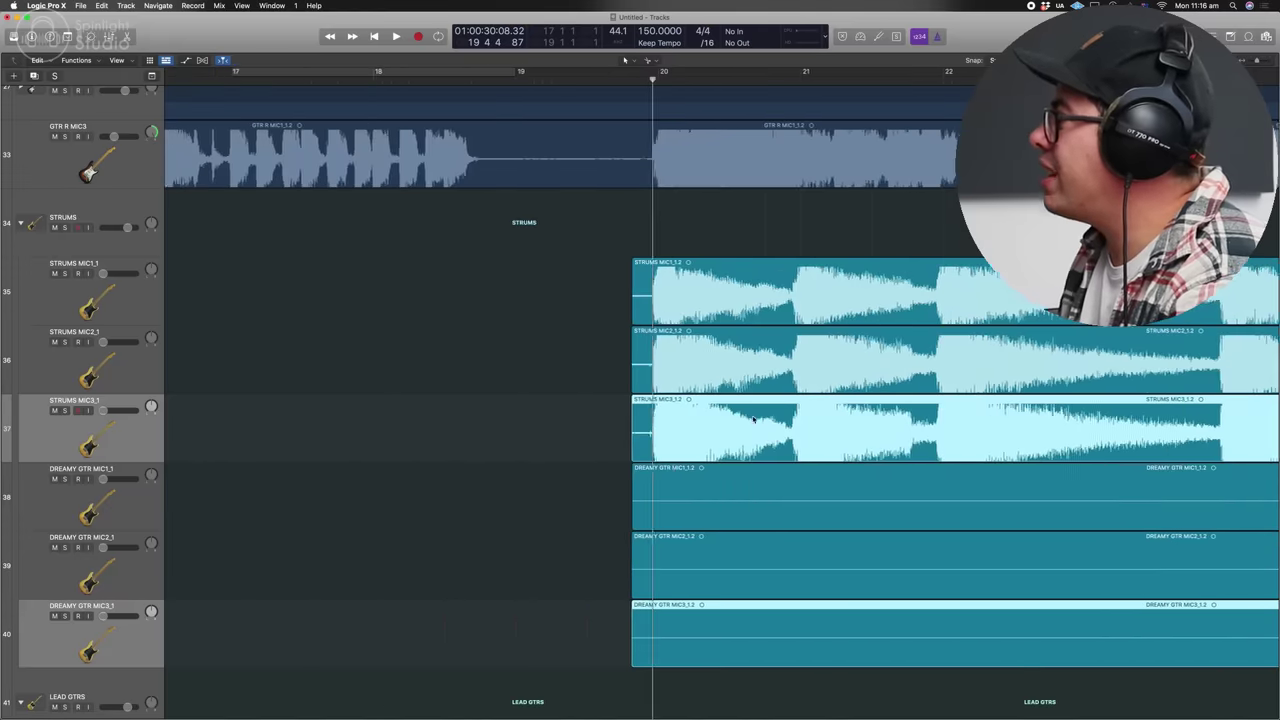
scroll(754, 420, right, 20)
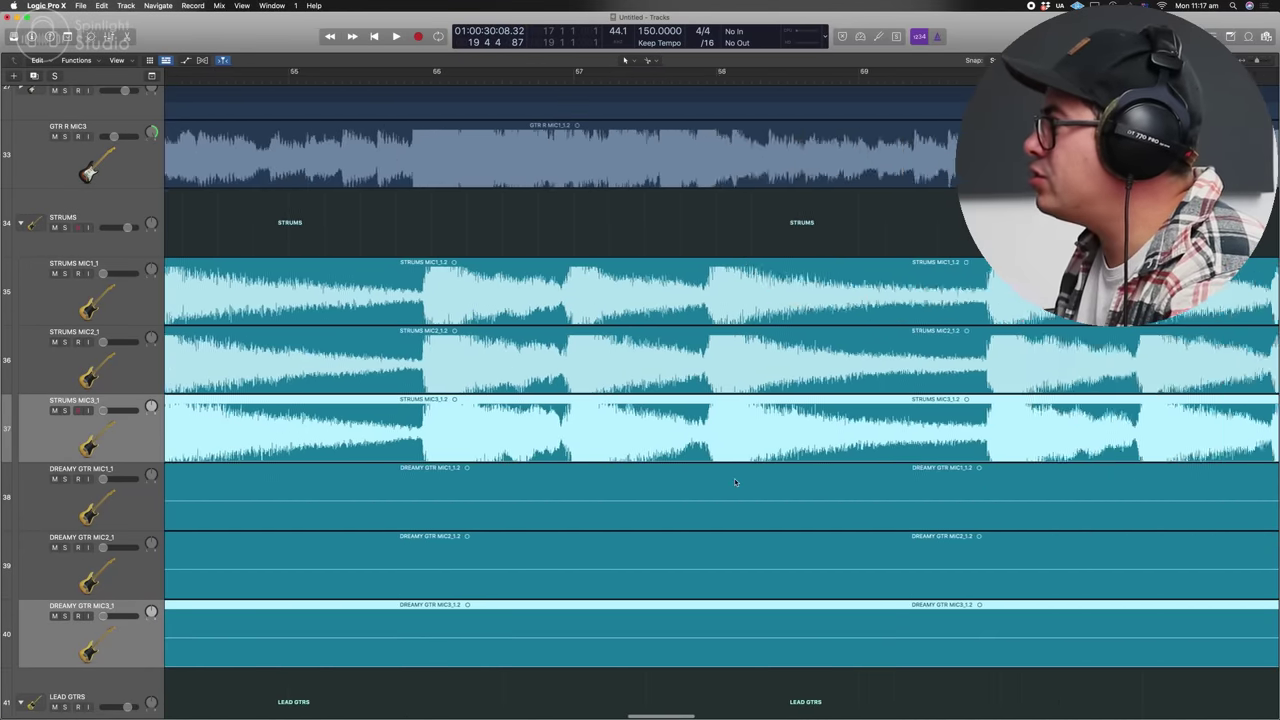
scroll(736, 482, right, 10)
scroll(597, 494, left, 3)
click(562, 78)
scroll(574, 143, up, 10)
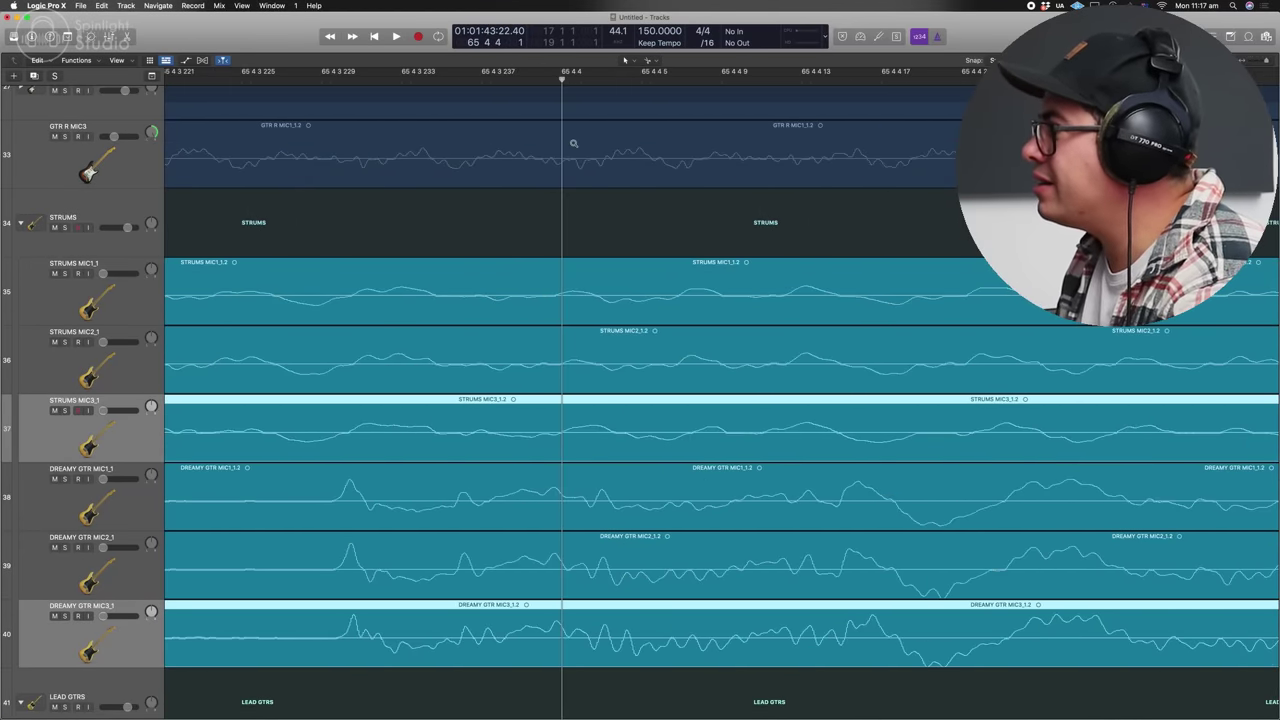
drag(572, 113, 571, 80)
- Examine the alignment of the three LEAD mics and of the three RIFF mics' attack near bar 71
scroll(764, 270, down, 10)
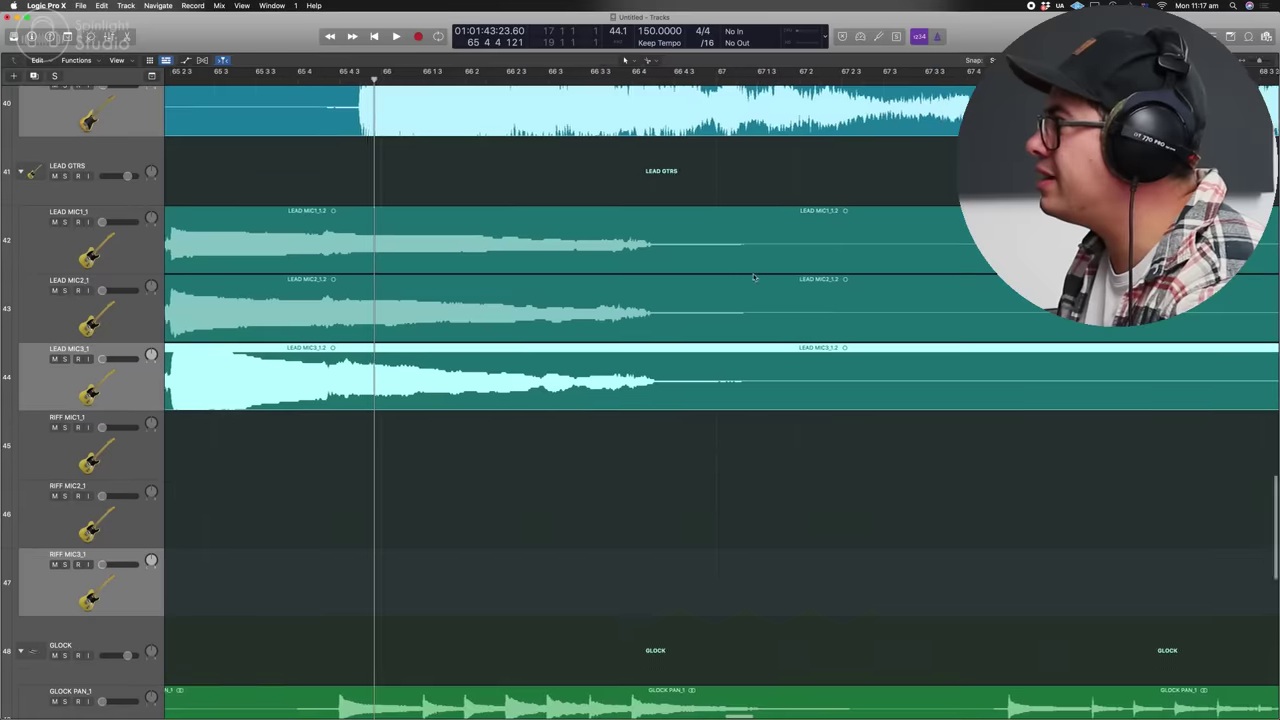
scroll(752, 278, left, 10)
scroll(706, 257, left, 2)
drag(455, 78, 455, 50)
drag(663, 78, 663, 136)
scroll(726, 137, right, 2)
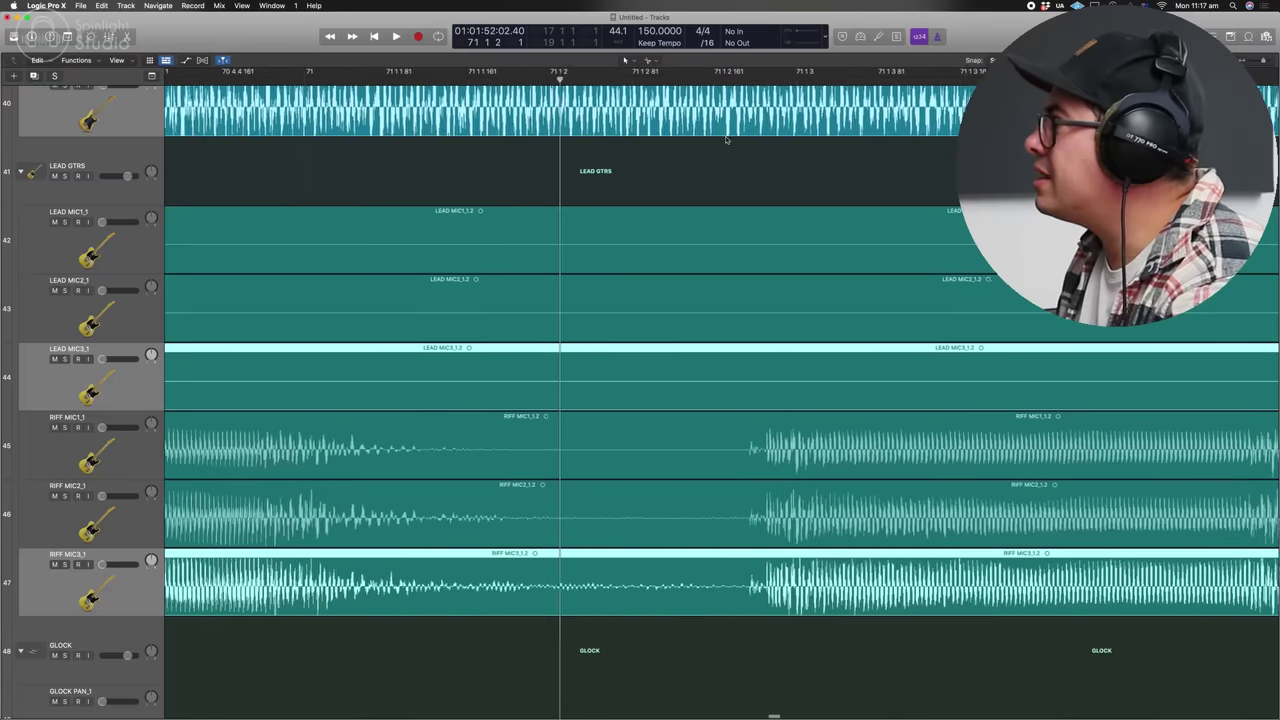
click(740, 79)
key(super+Left)
key(super+Left)
key(super+Left)
key(super+Left)
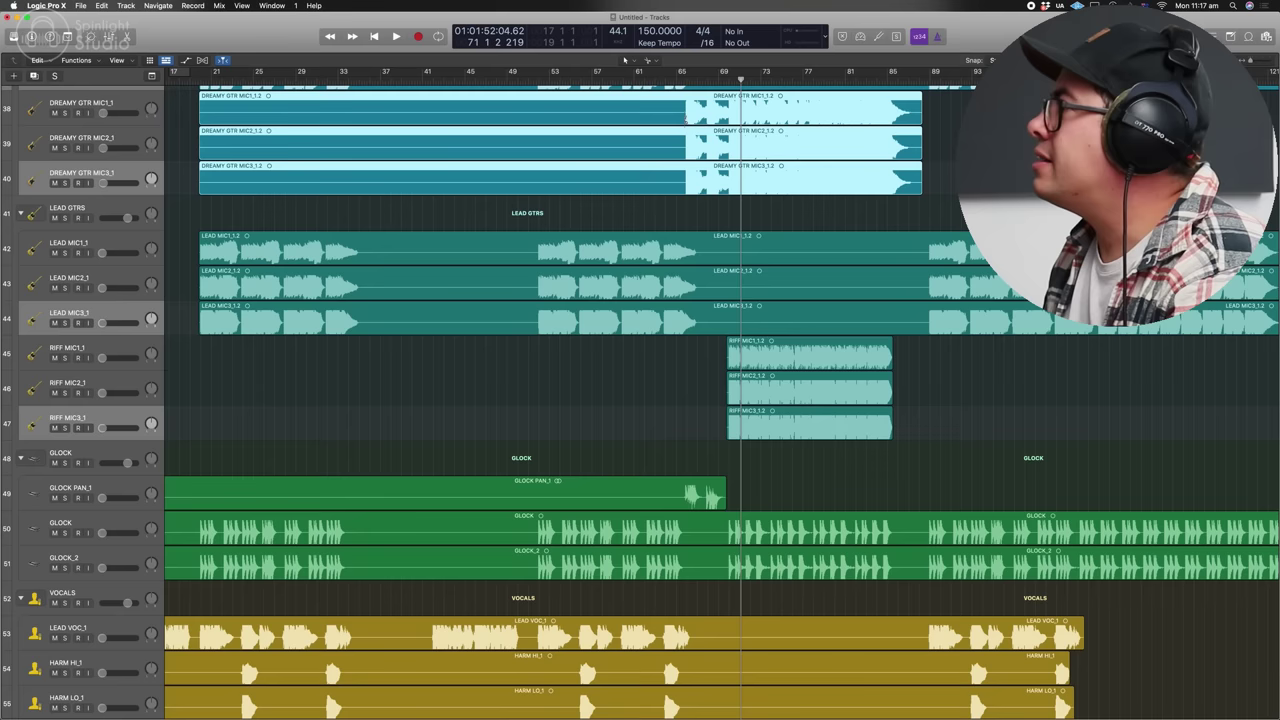
- Split the three DREAMY GTR mic regions around bar 65, just ahead of the playing, and delete the silent parts before it
super+click(684, 122)
key(super+z)
super+click(684, 122)
click(640, 114)
key(Delete)
drag(640, 116, 642, 186)
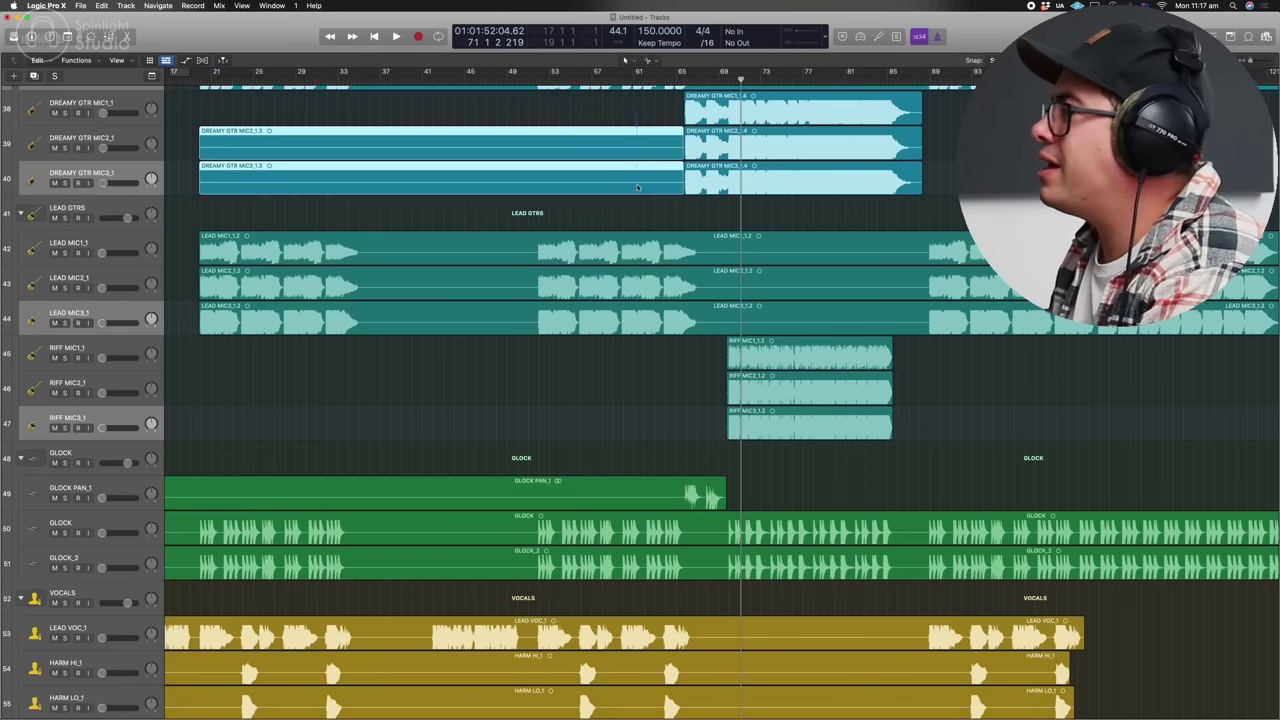
key(Delete)
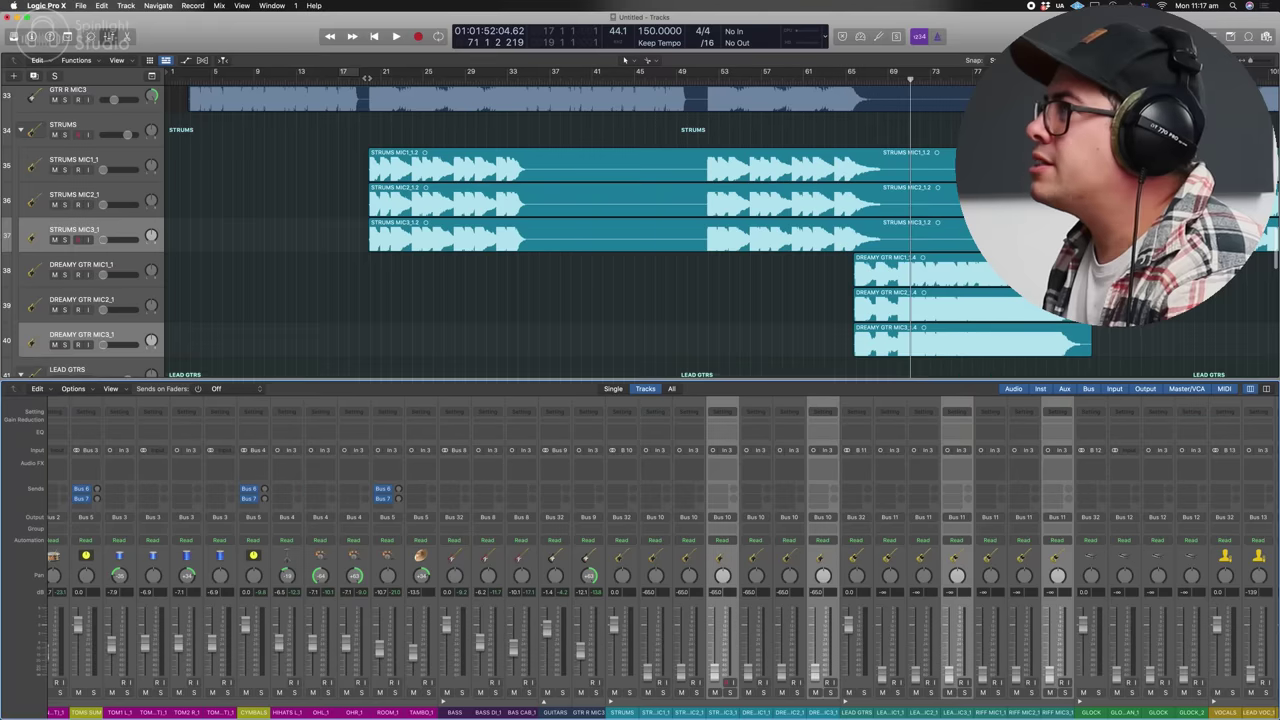
- Audition the soloed STRUMS mics from bar 20 and set MIC1 to -6.8 dB, MIC2 to 0.0 dB and MIC3 to -7.2 dB
click(367, 77)
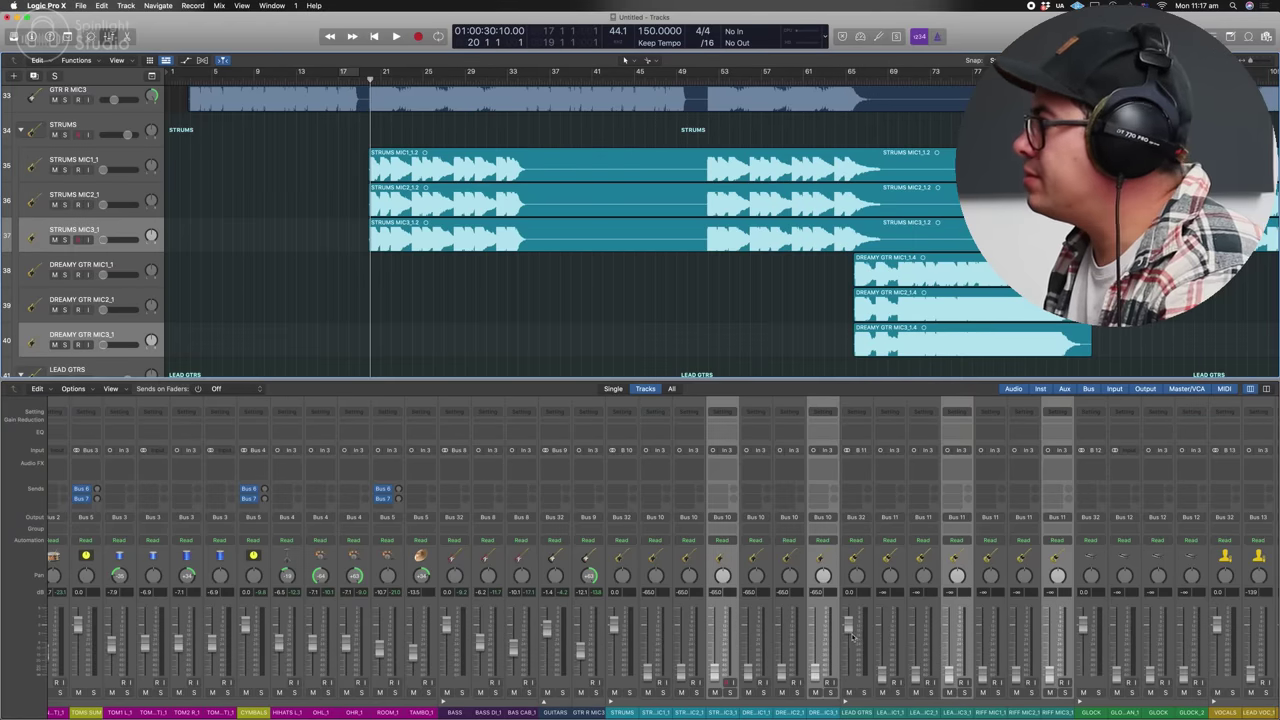
click(696, 692)
click(696, 692)
click(662, 692)
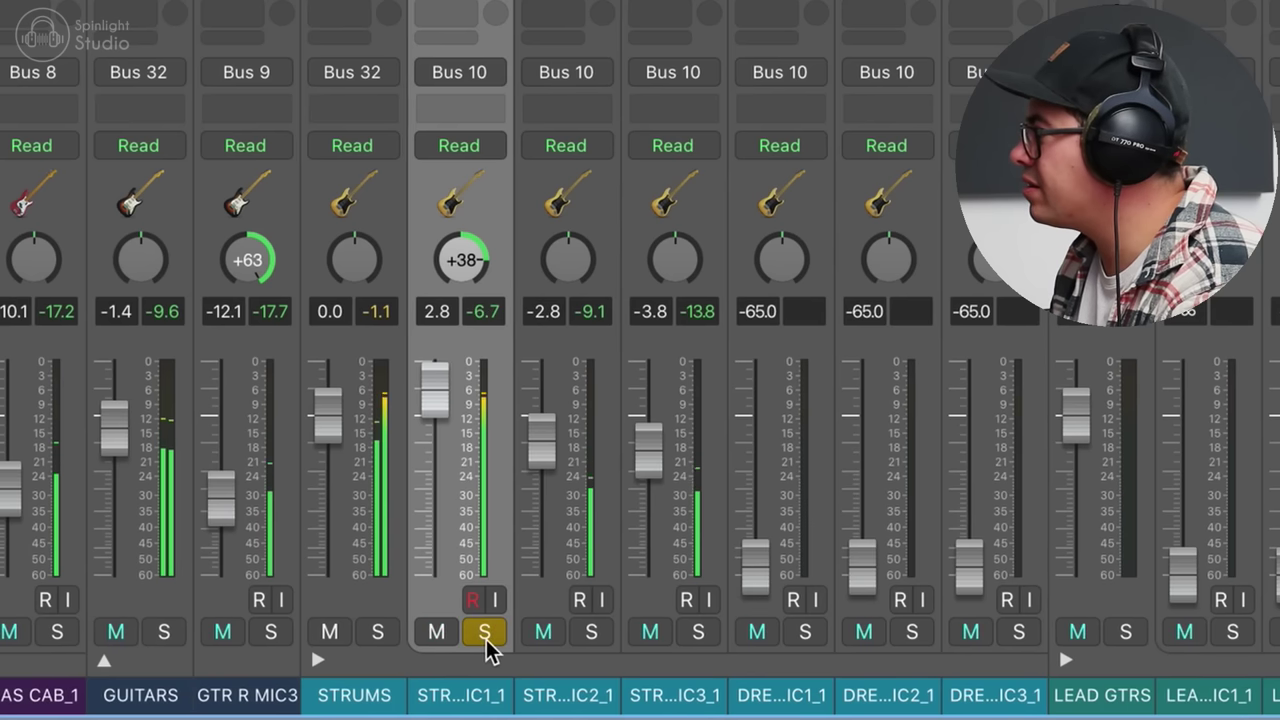
click(486, 632)
alt+click(533, 416)
drag(450, 392, 446, 479)
drag(650, 450, 650, 476)
- Pan the STRUMS mics to the right and narrow them together to +33, +35 and +34
drag(566, 264, 572, 176)
mouse_move(686, 235)
mouse_down()
mouse_move(690, 245)
mouse_move(683, 214)
mouse_up()
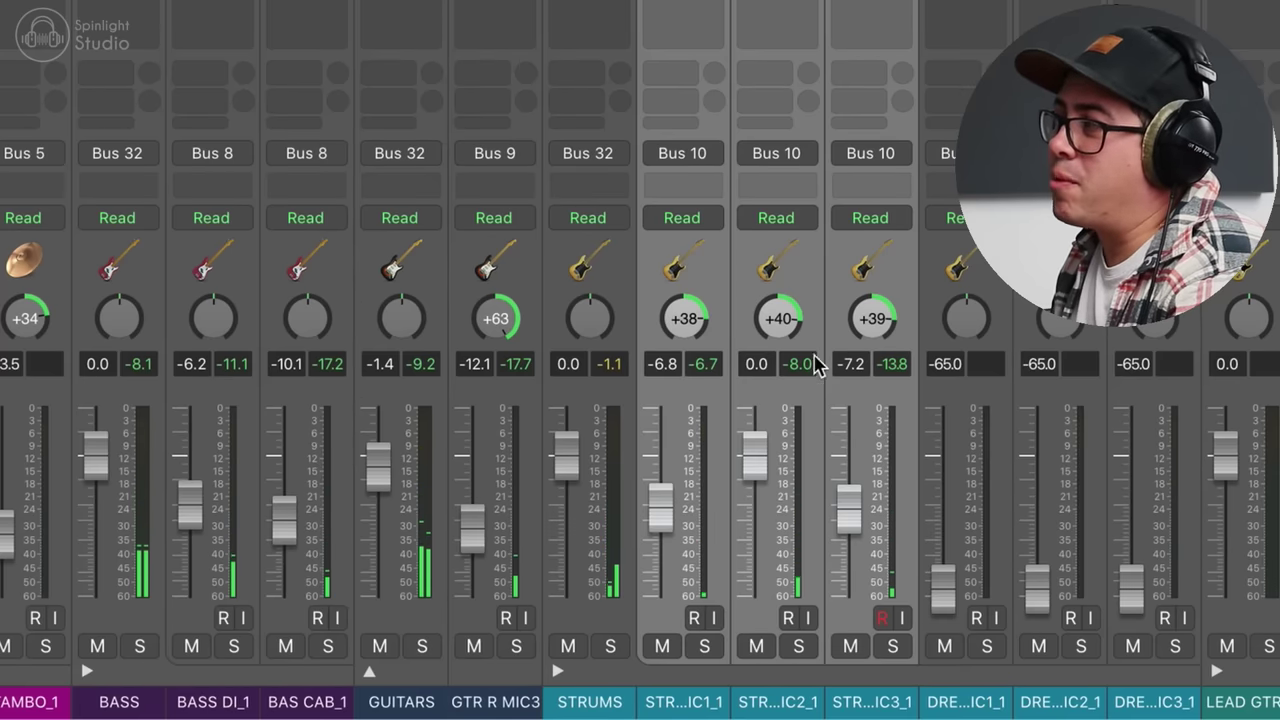
click(775, 262)
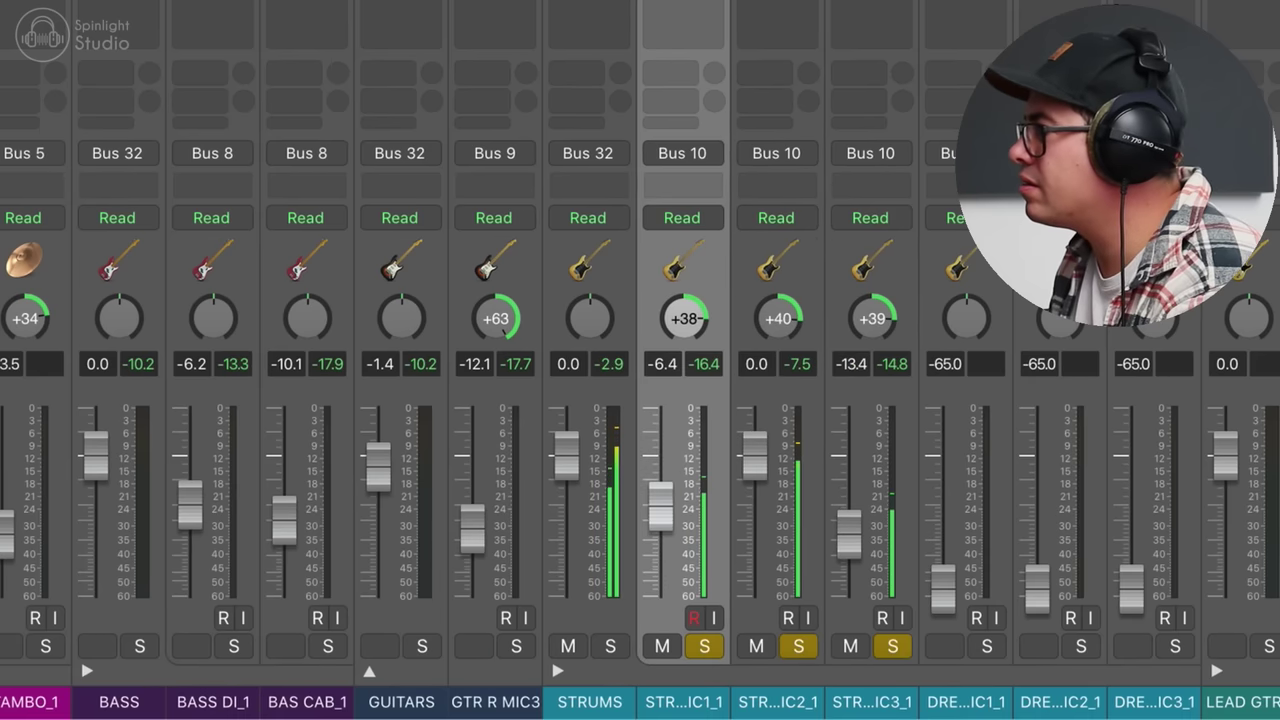
drag(862, 260, 697, 269)
drag(686, 318, 686, 328)
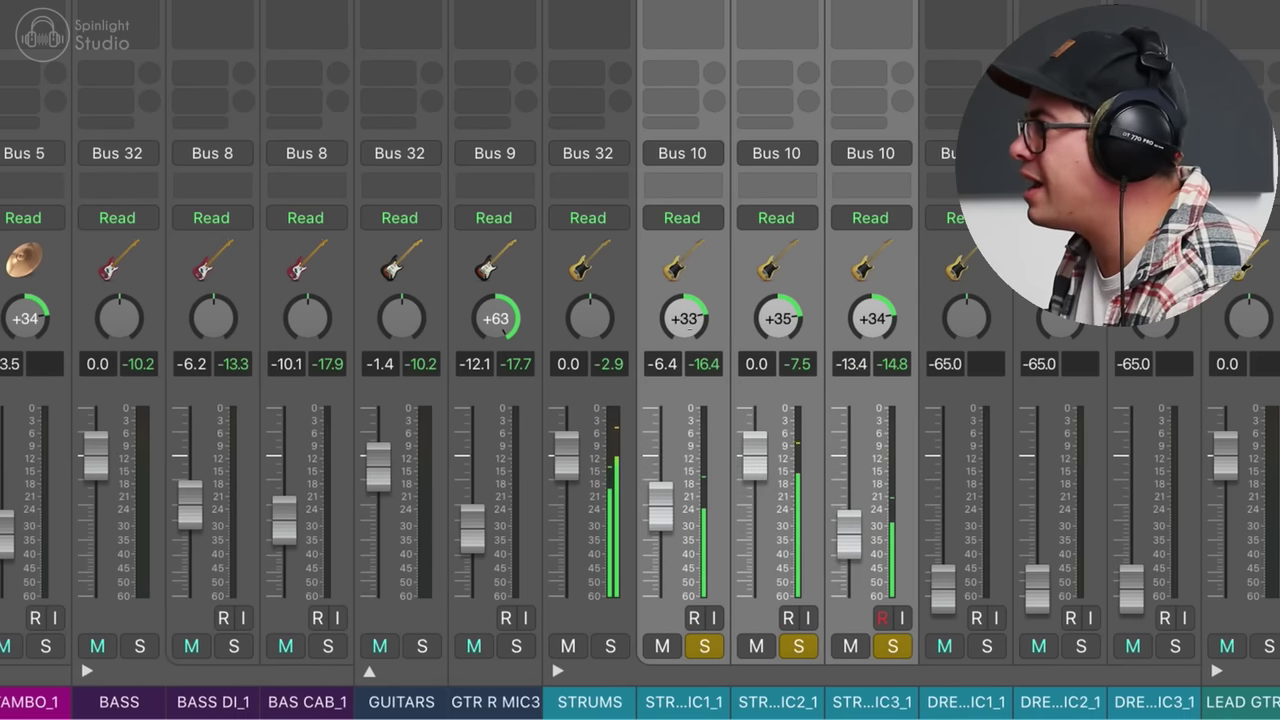
key(x)
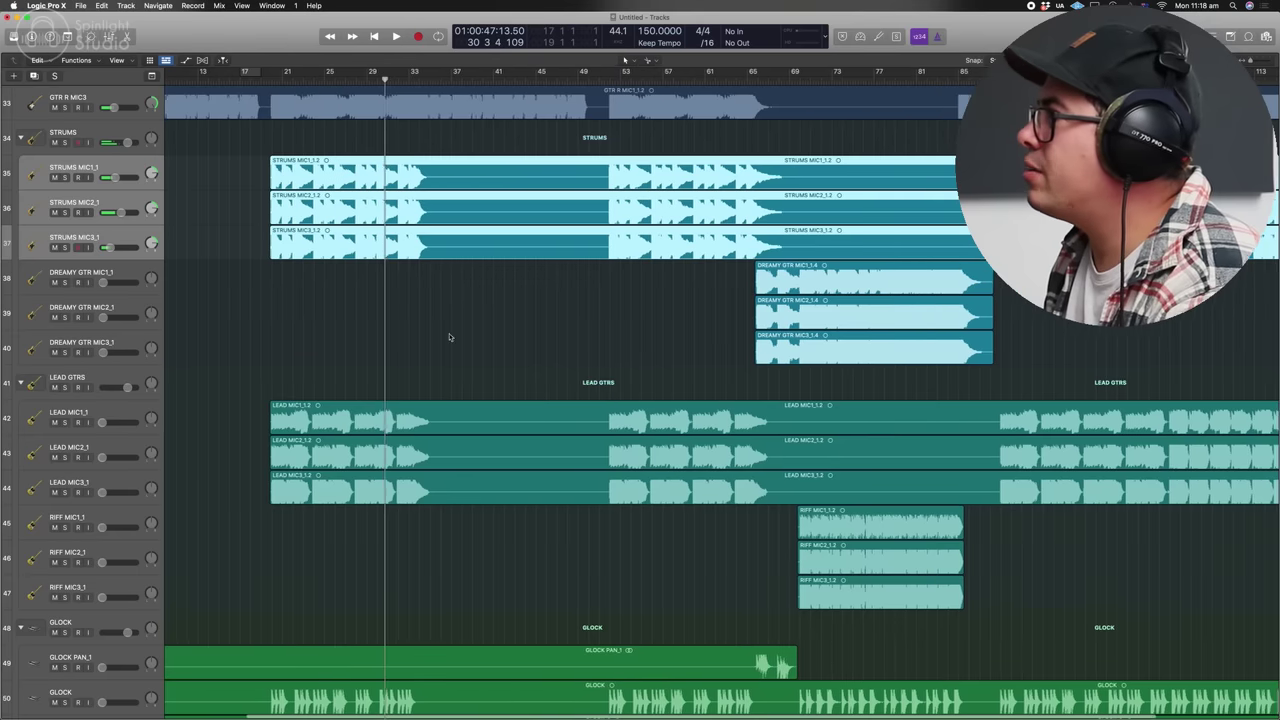
- Solo the LEAD GTRS stack from bar 20 and raise the level of LEAD MIC1
click(299, 80)
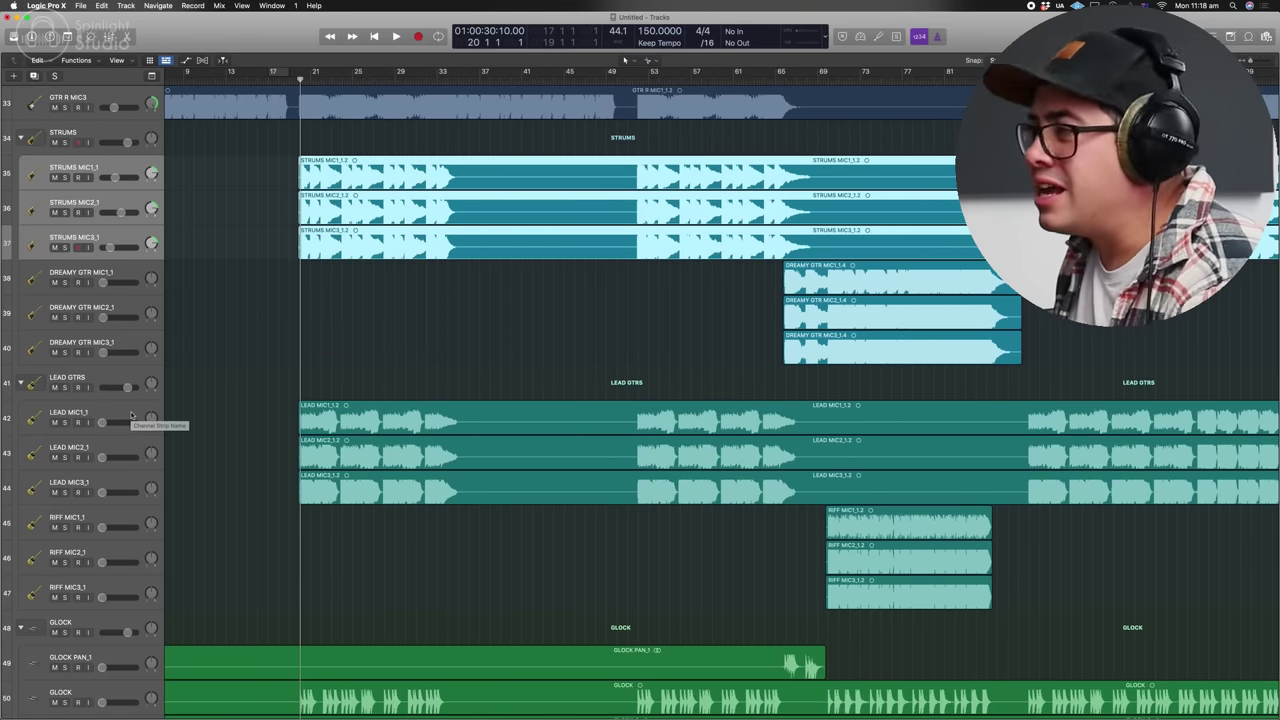
key(x)
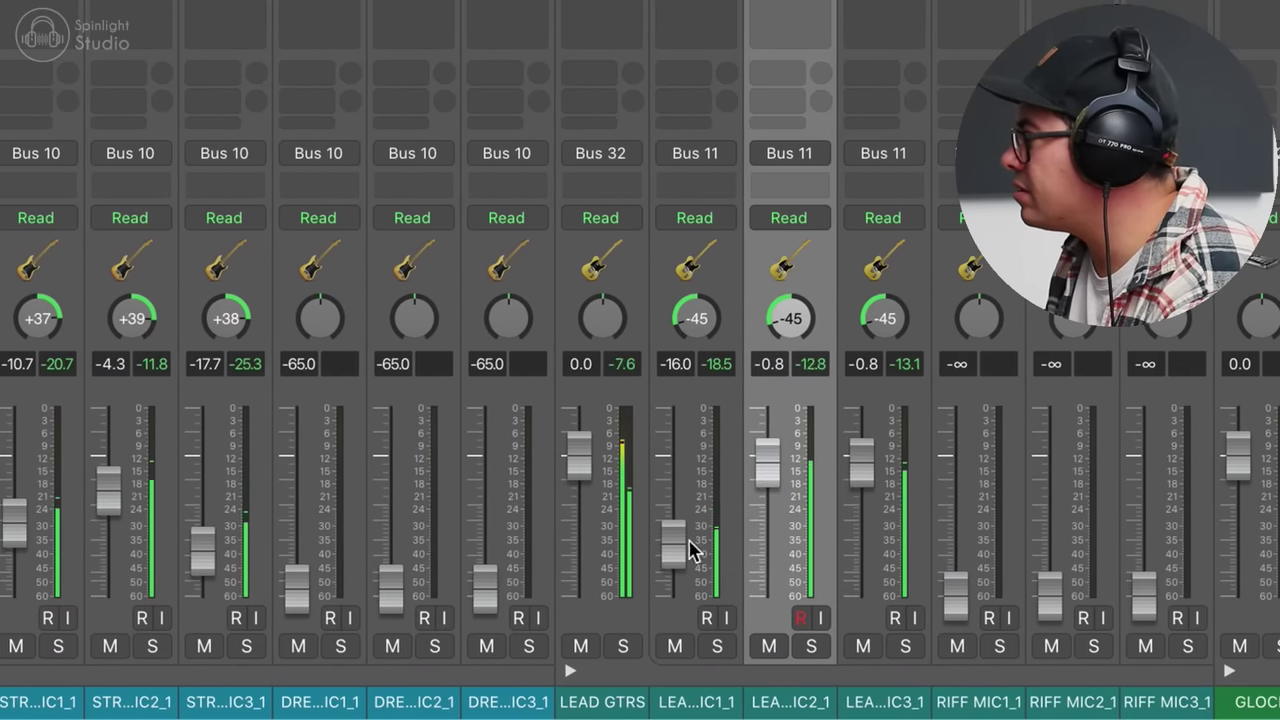
click(623, 646)
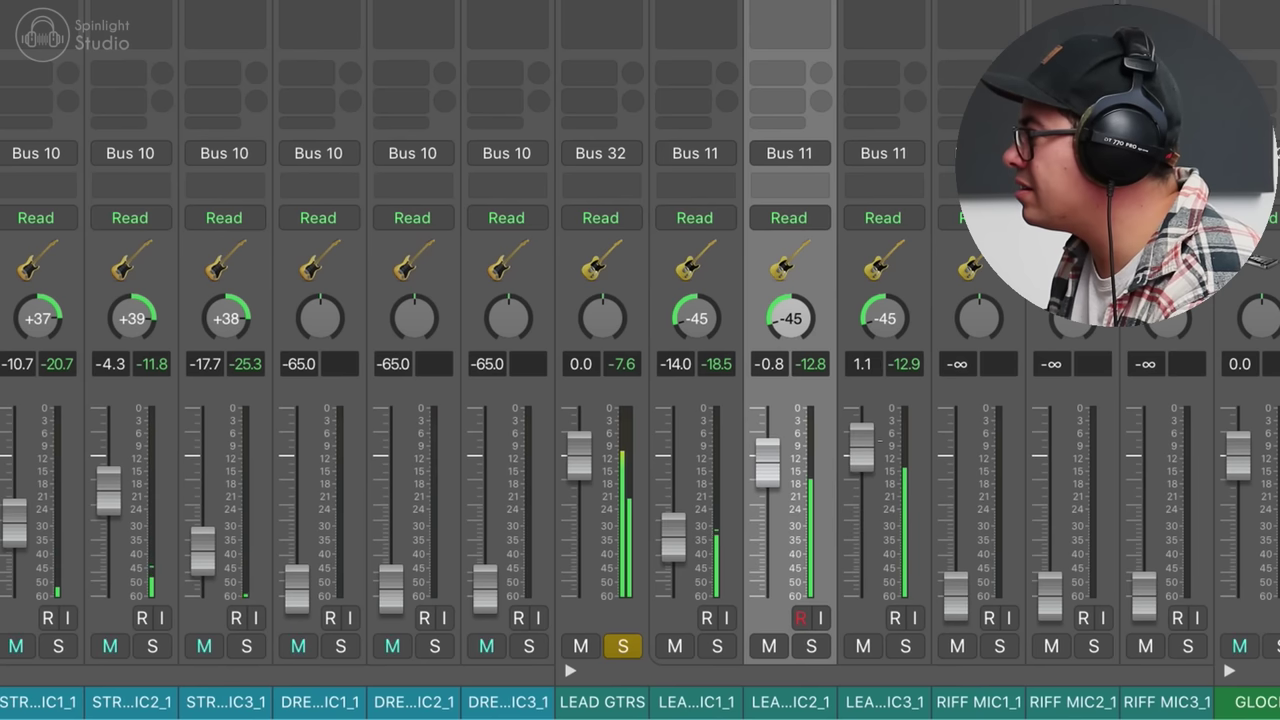
drag(680, 562, 680, 515)
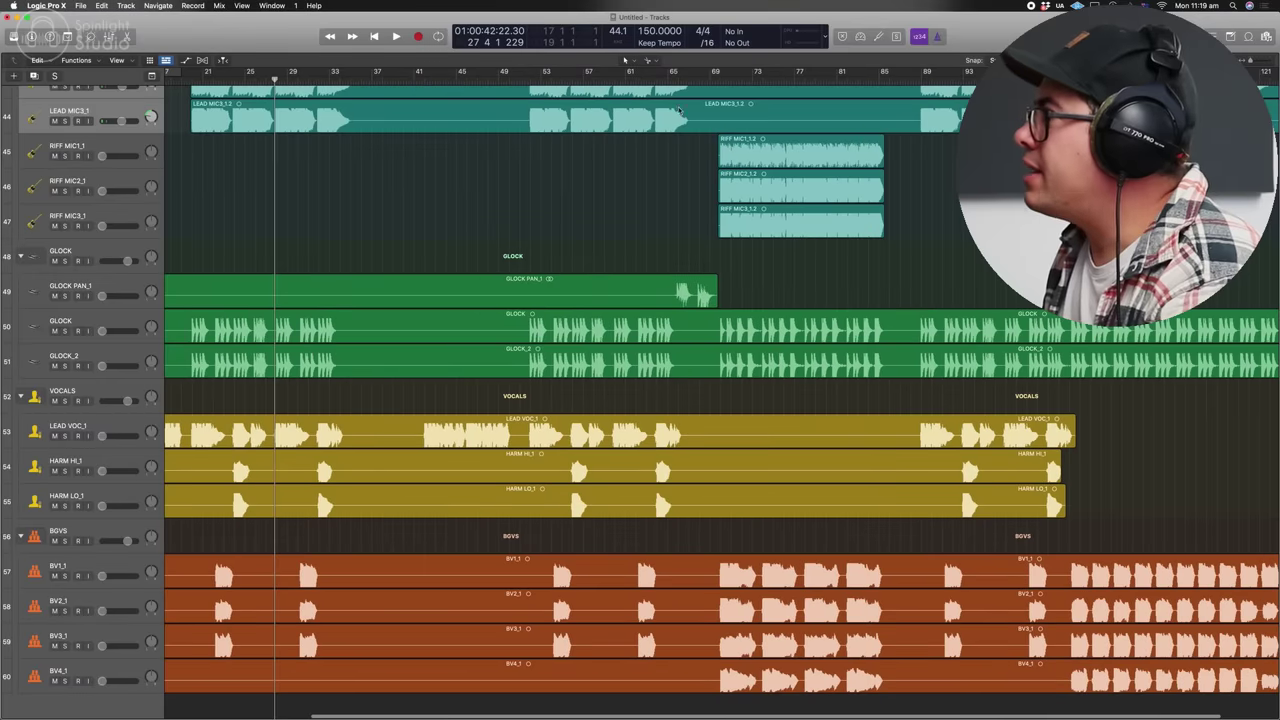
- Balance the three DREAMY GTR mics, setting MIC1 to -11.5 dB, MIC2 to -4.1 dB and MIC3 to -13.1 dB
scroll(680, 113, up, 10)
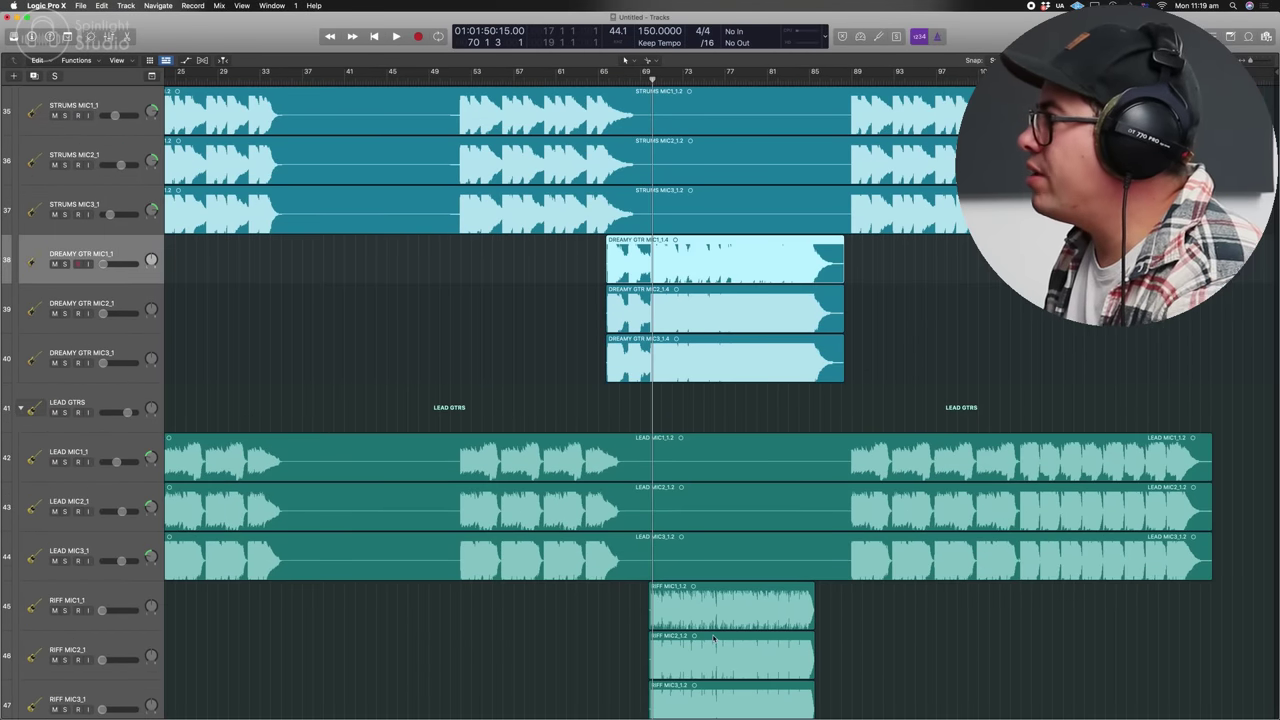
scroll(713, 637, down, 2)
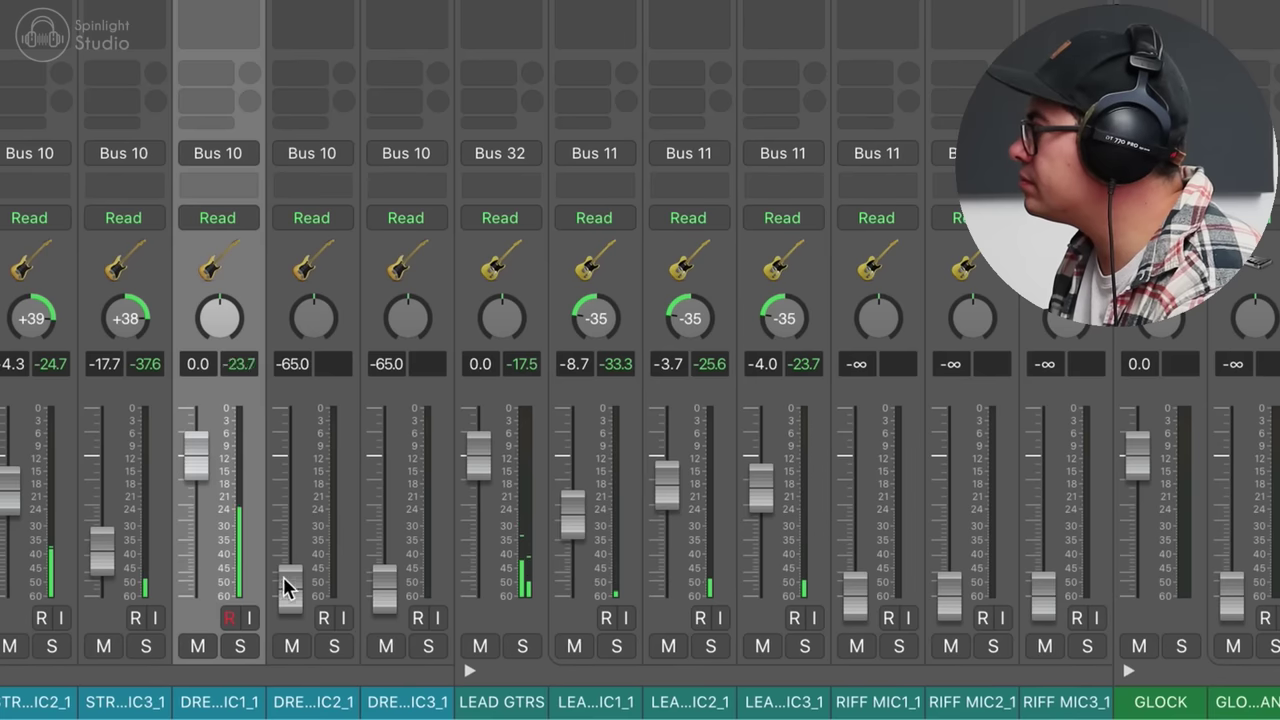
alt+click(286, 594)
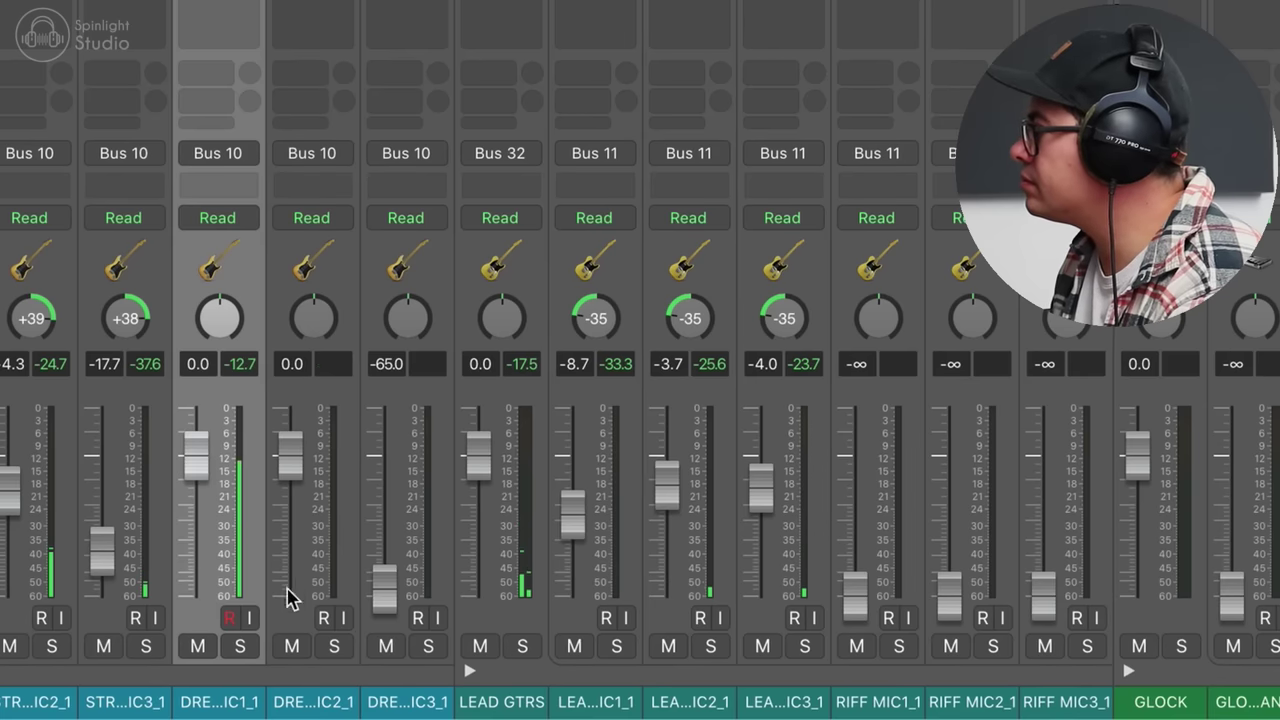
alt+click(386, 598)
drag(286, 476, 288, 596)
drag(178, 443, 193, 562)
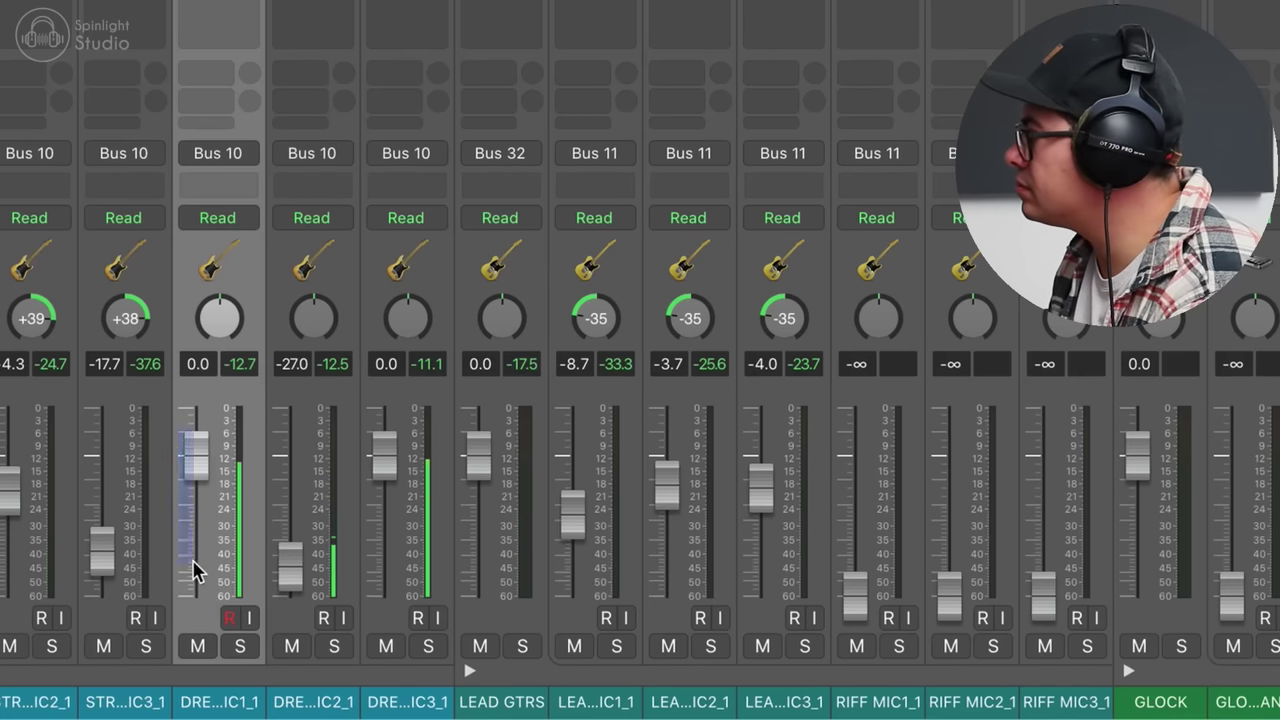
drag(200, 462, 199, 568)
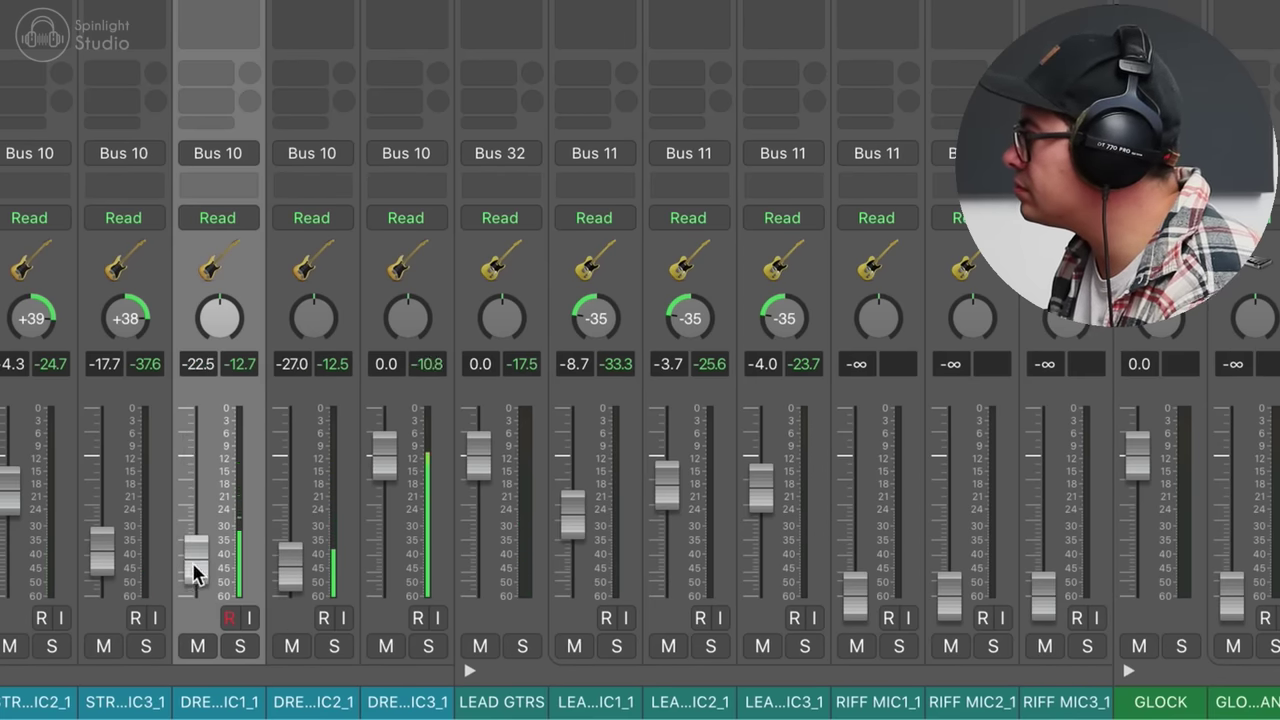
drag(197, 573, 196, 486)
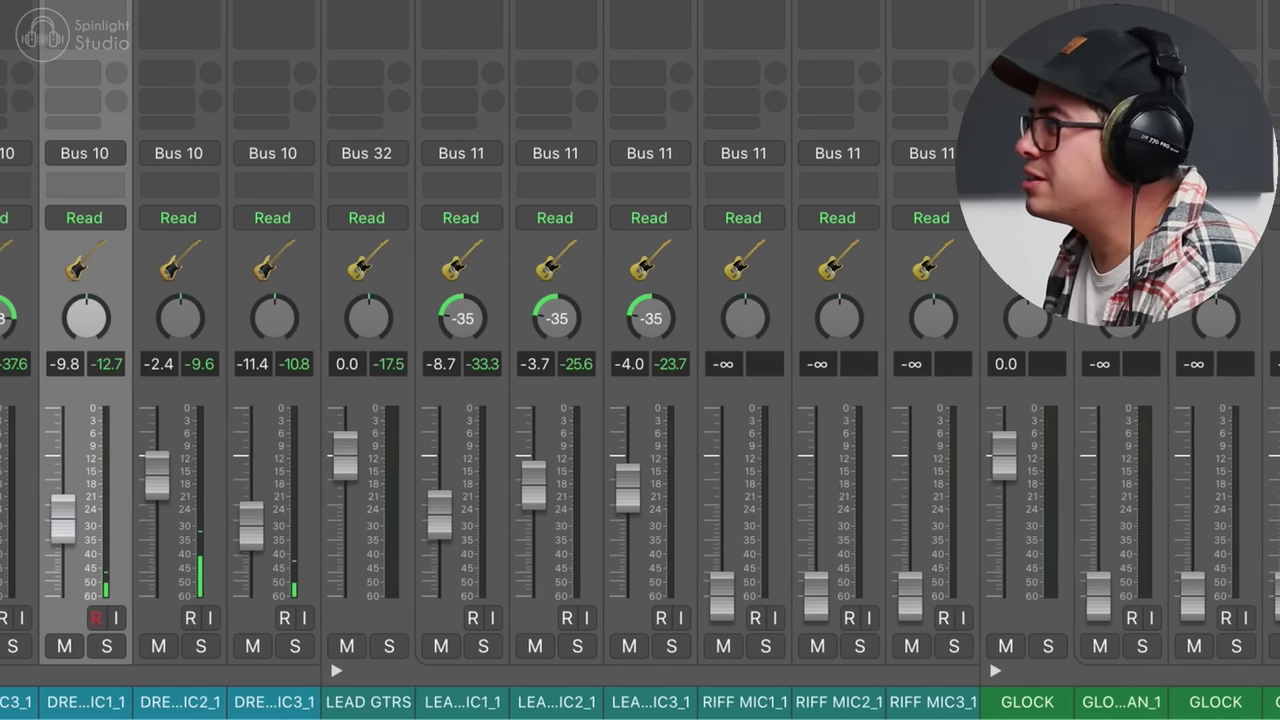
key(space)
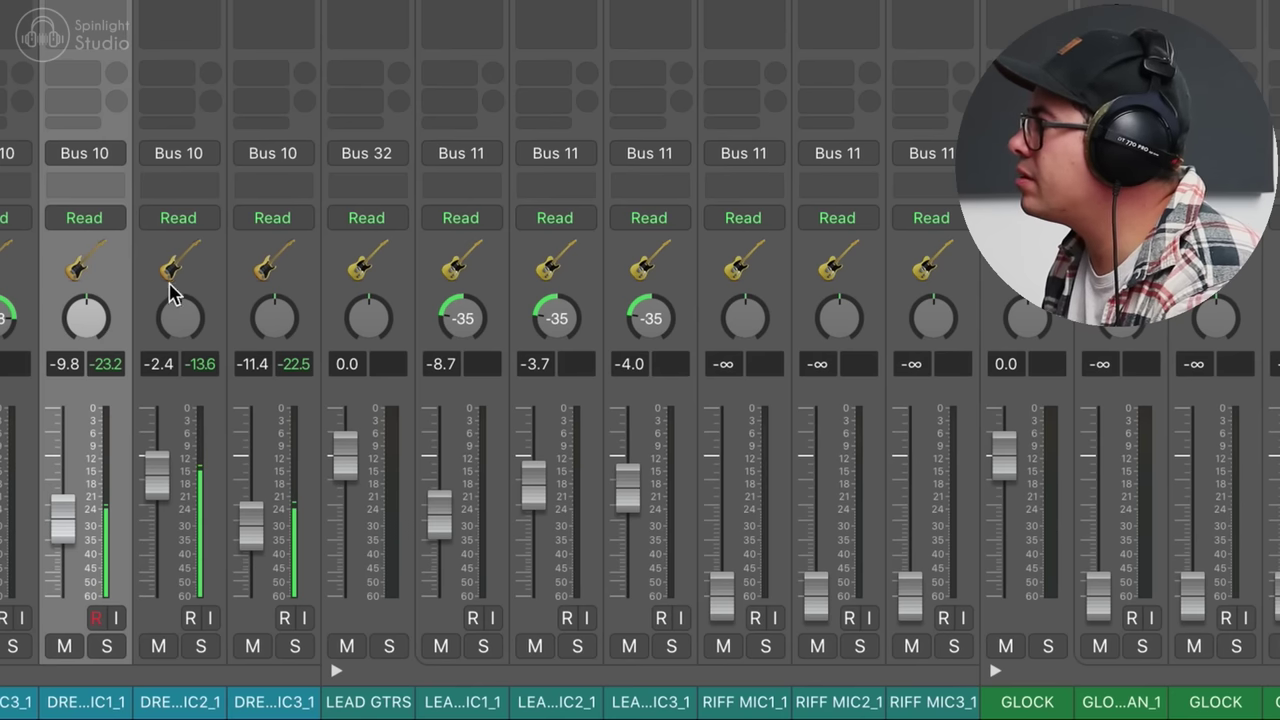
drag(111, 275, 273, 352)
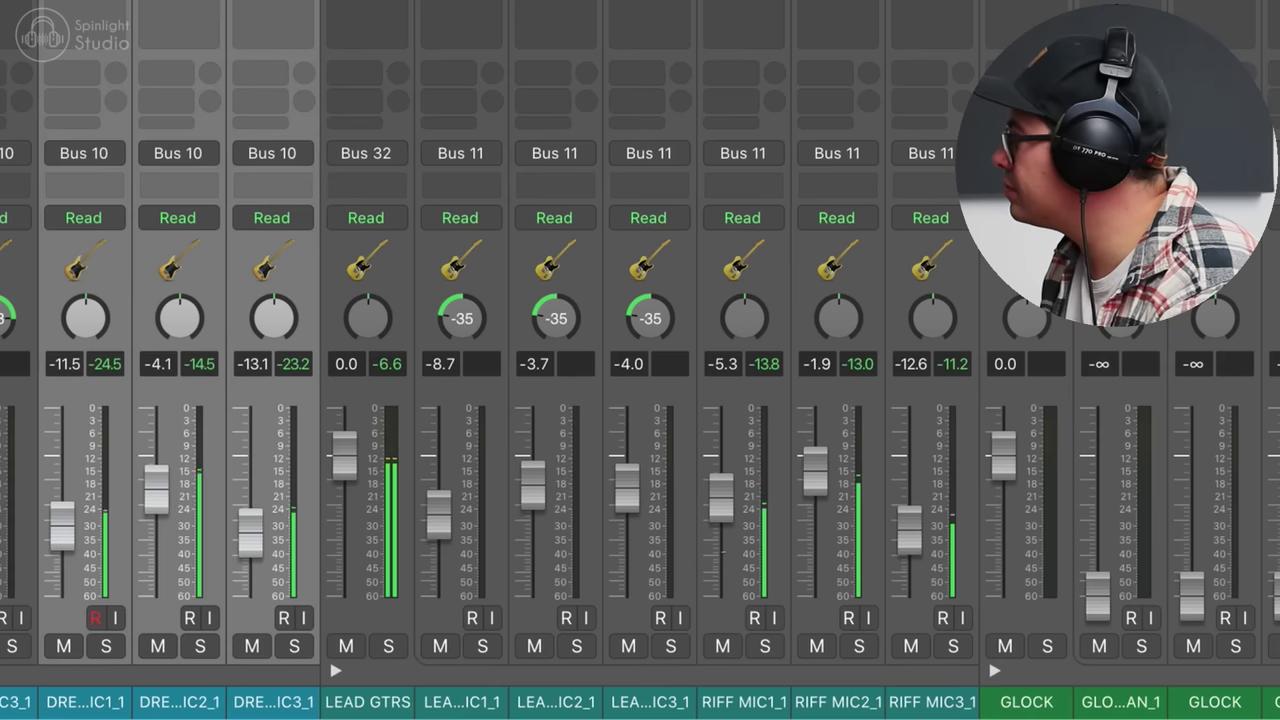
- Set RIFF MIC1 to 0.0 dB, MIC2 to -11.4 dB and MIC3 to -5.0 dB, and pan all three to -43
alt+click(722, 546)
drag(812, 481, 812, 523)
drag(908, 551, 909, 500)
drag(815, 505, 815, 530)
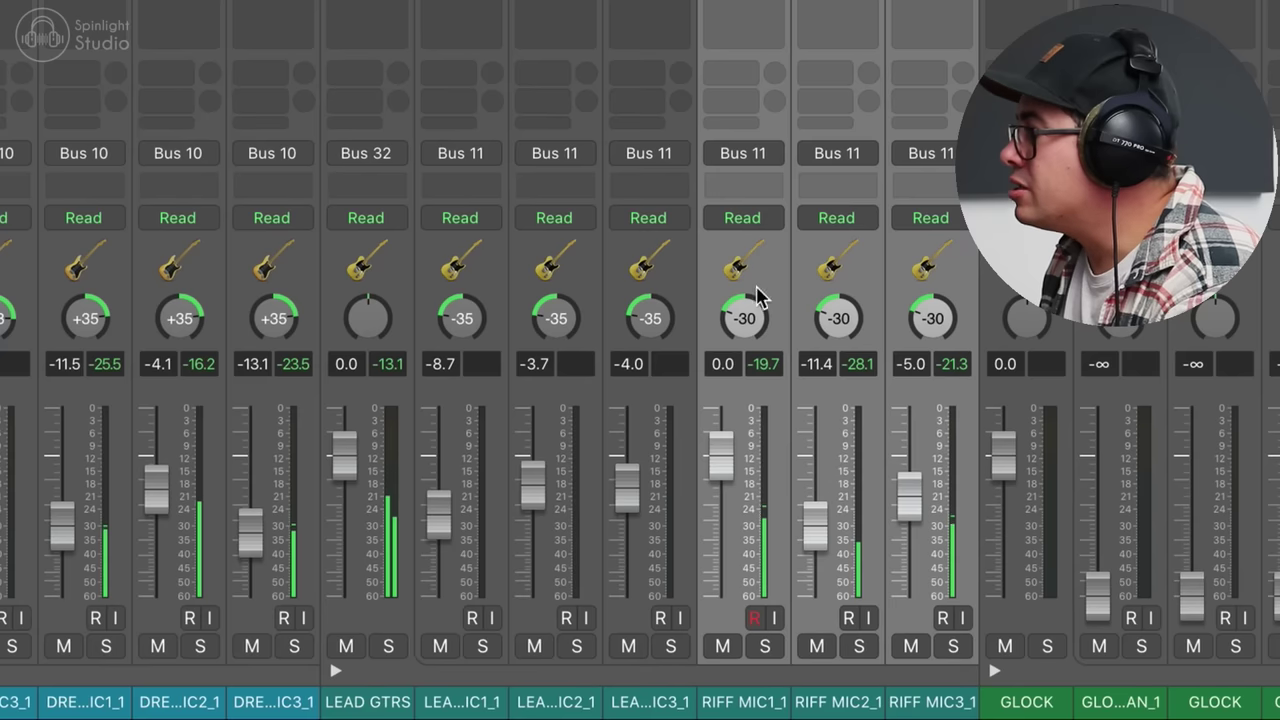
drag(750, 315, 750, 327)
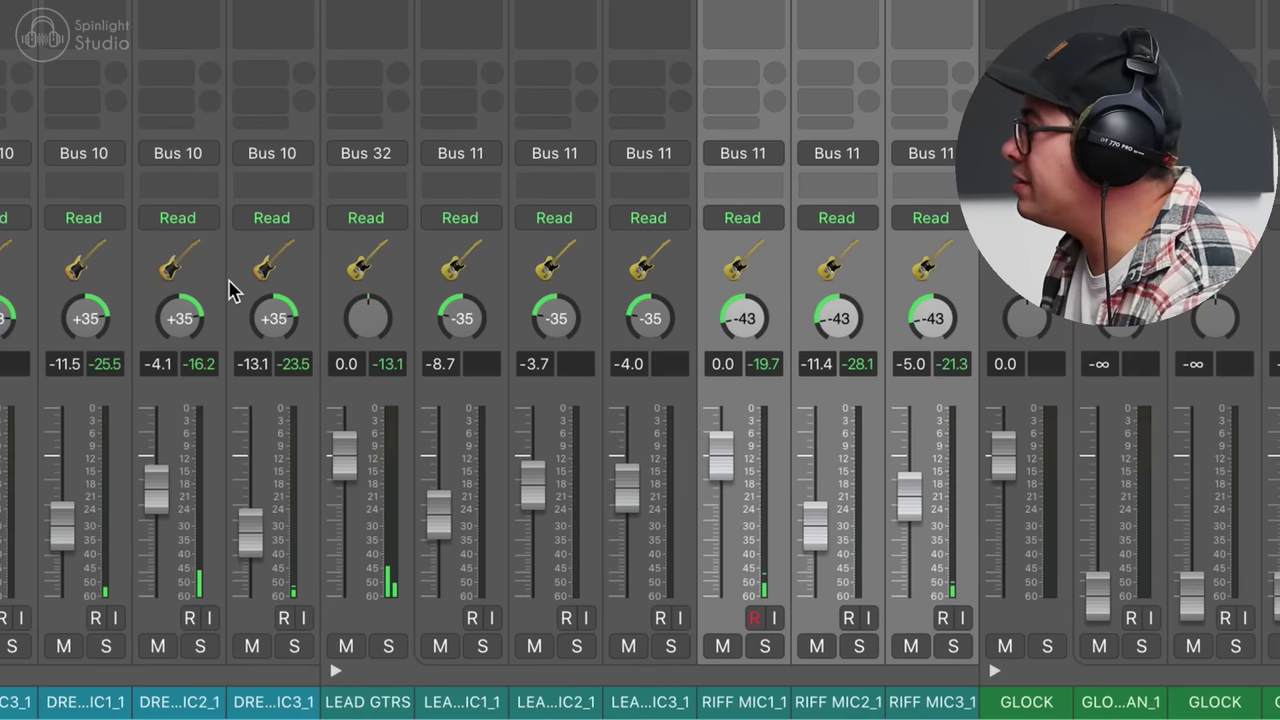
- Pan the three DREAMY GTR mics together to +41 and lower the three RIFF mics as a group
drag(98, 277, 258, 284)
drag(273, 318, 273, 312)
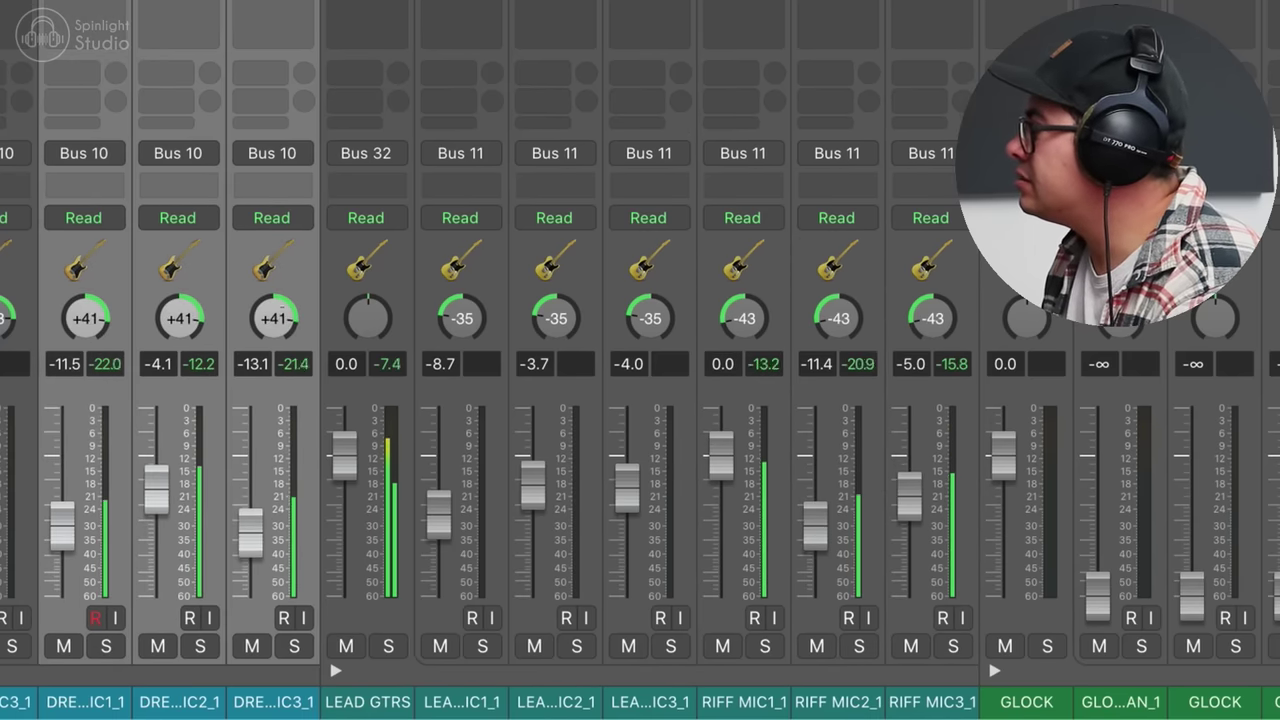
drag(705, 283, 935, 338)
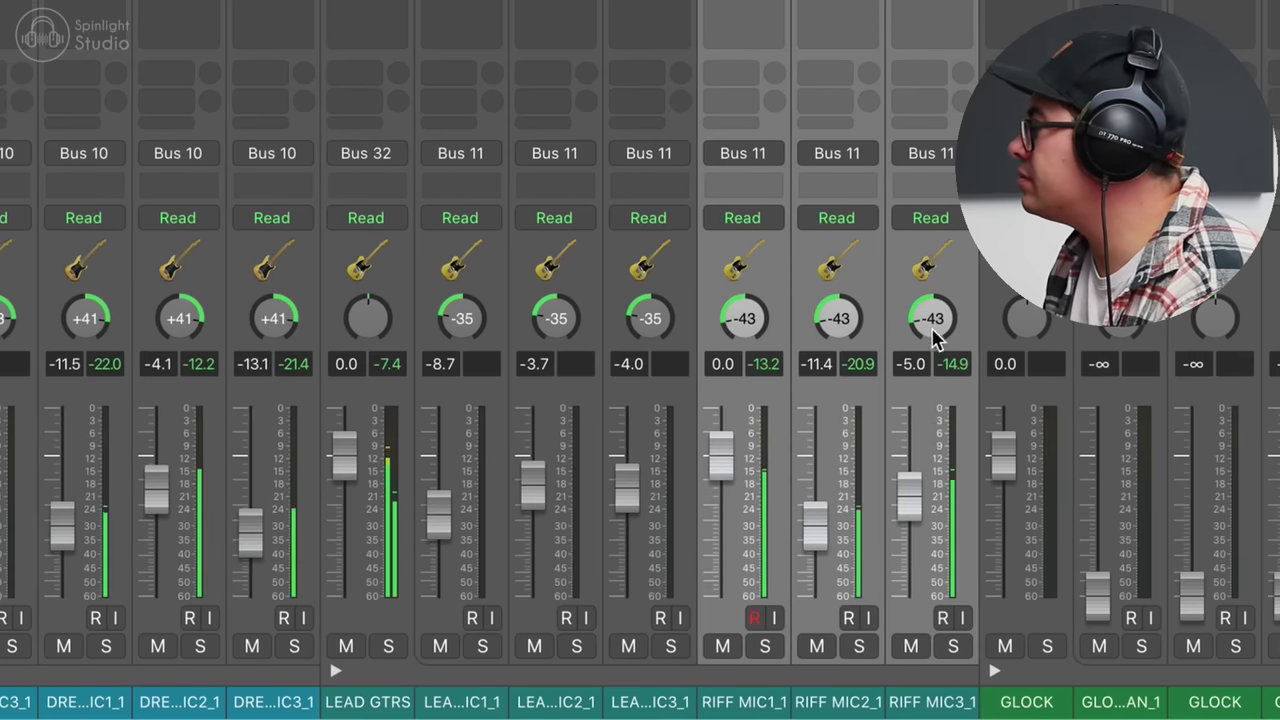
drag(109, 268, 277, 310)
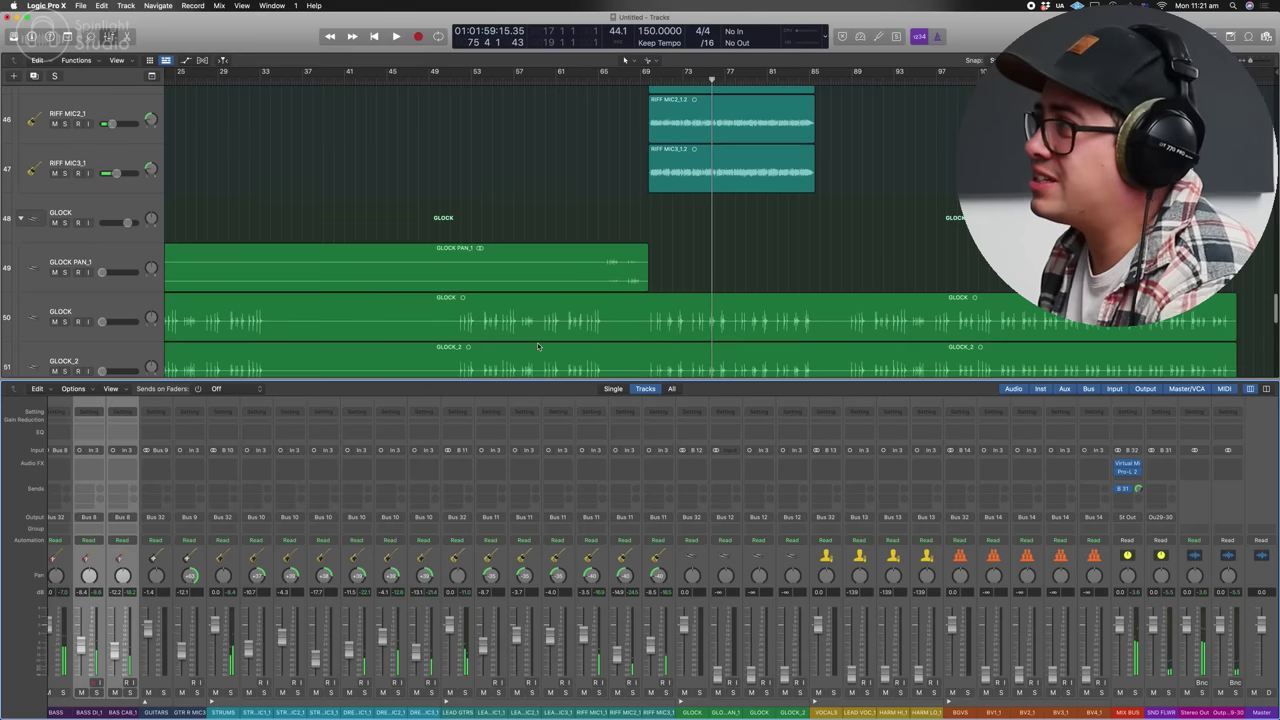
- Play the section after bar 20 and bring the GLOCK and GLOCK_2 channels up to 0.0 dB
scroll(266, 106, left, 3)
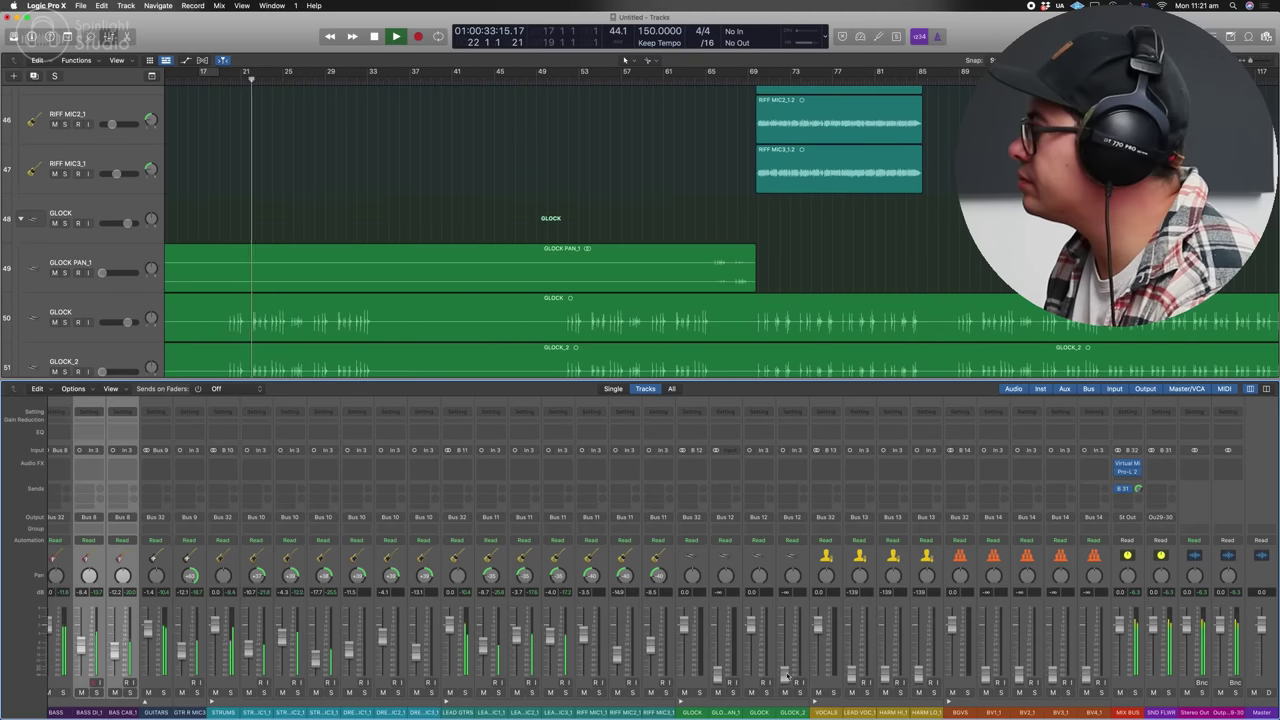
alt+click(786, 675)
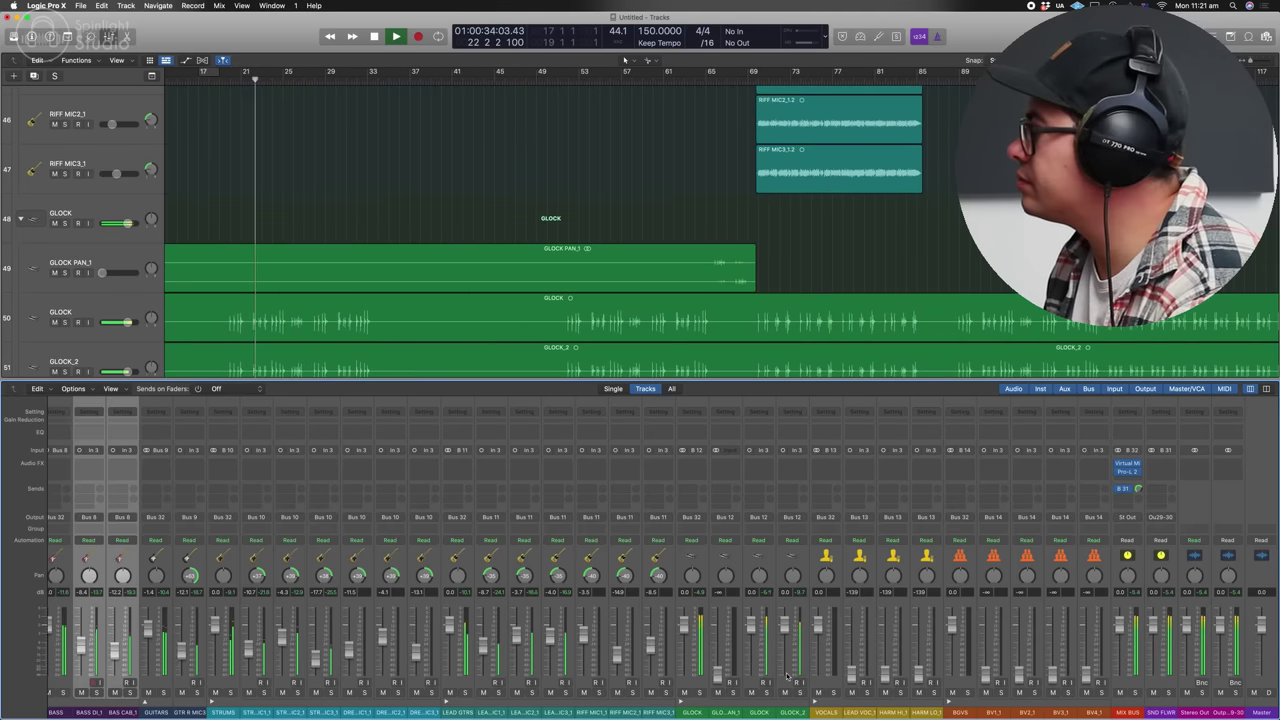
- Examine the first hit of GLOCK and GLOCK_2 near bar 20 at waveform level to compare their timing
click(791, 555)
shift+click(760, 555)
key(x)
click(272, 79)
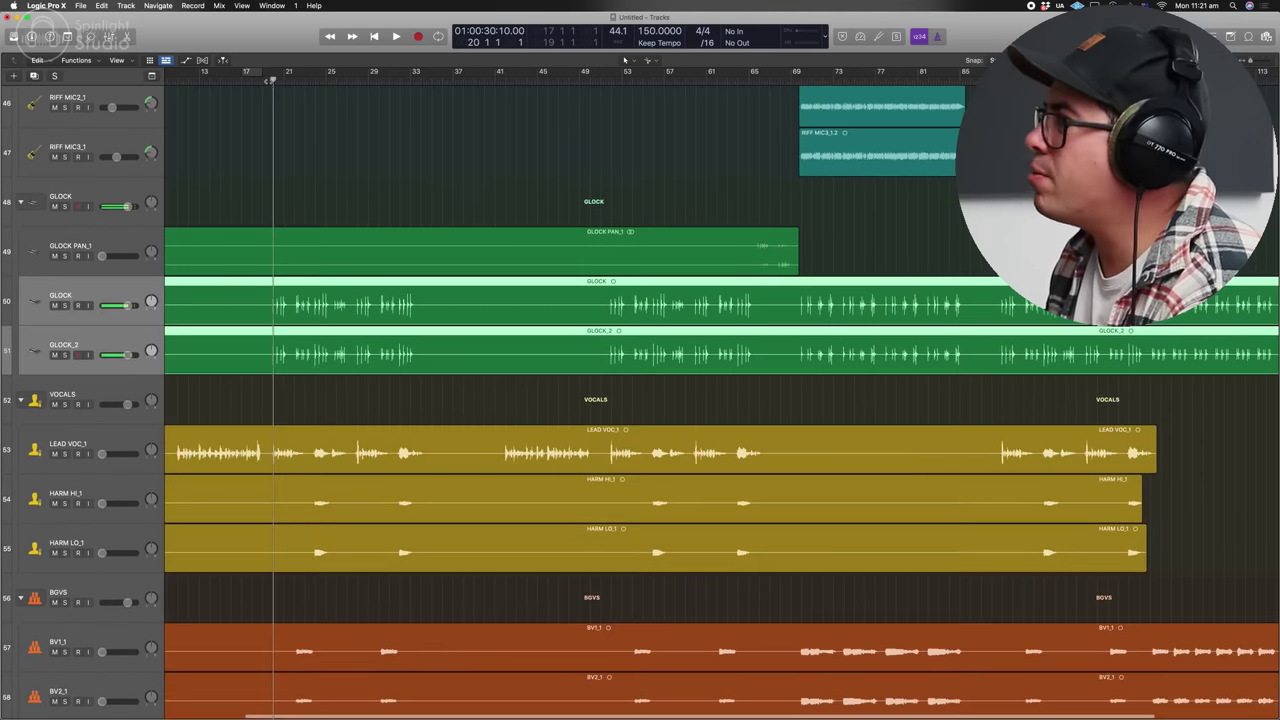
scroll(281, 126, up, 10)
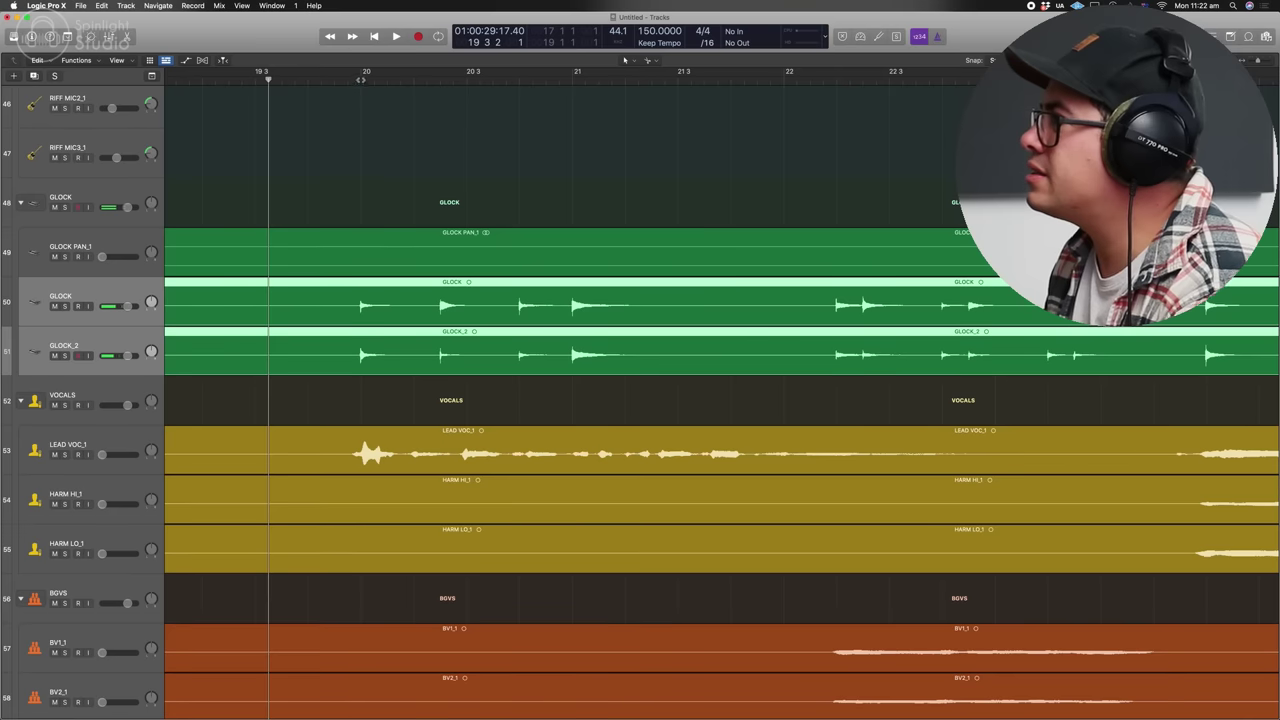
click(361, 79)
scroll(363, 105, up, 1)
scroll(363, 104, up, 5)
click(252, 72)
key(super+plus)
key(super+plus)
key(super+plus)
click(477, 200)
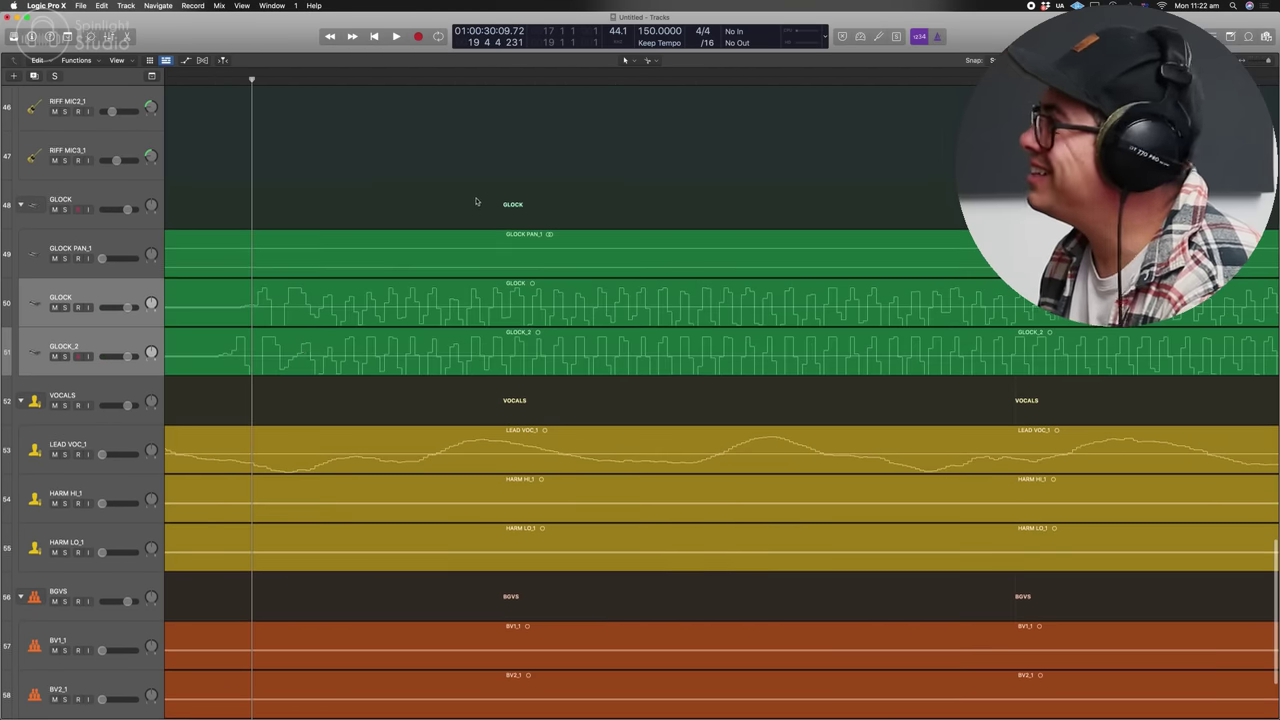
- Shift the GLOCK_2 region slightly later so its first hit lines up with GLOCK near bar 20
click(229, 348)
scroll(229, 348, down, 1)
drag(229, 347, 340, 349)
- Set GLOCK_2 to -7.8 dB against GLOCK during playback, and lower both channels together to -13.5 dB and -5.8 dB respectively
key(space)
key(x)
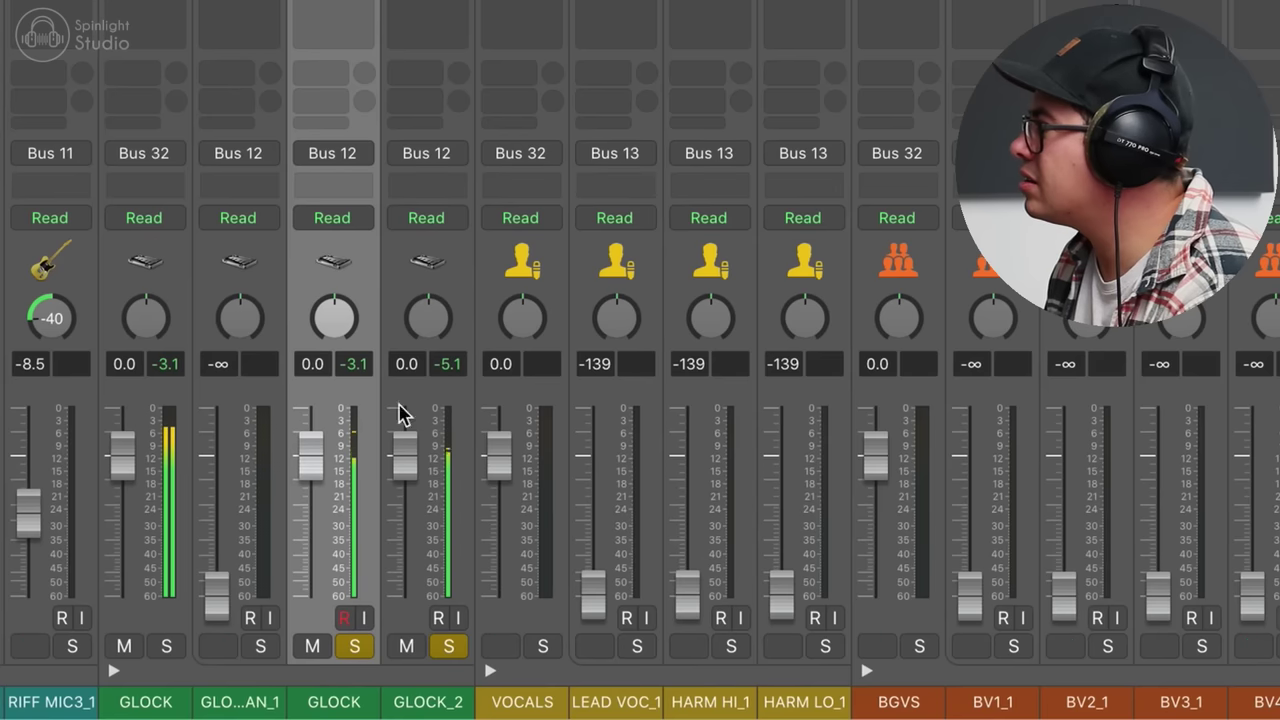
drag(404, 443, 404, 555)
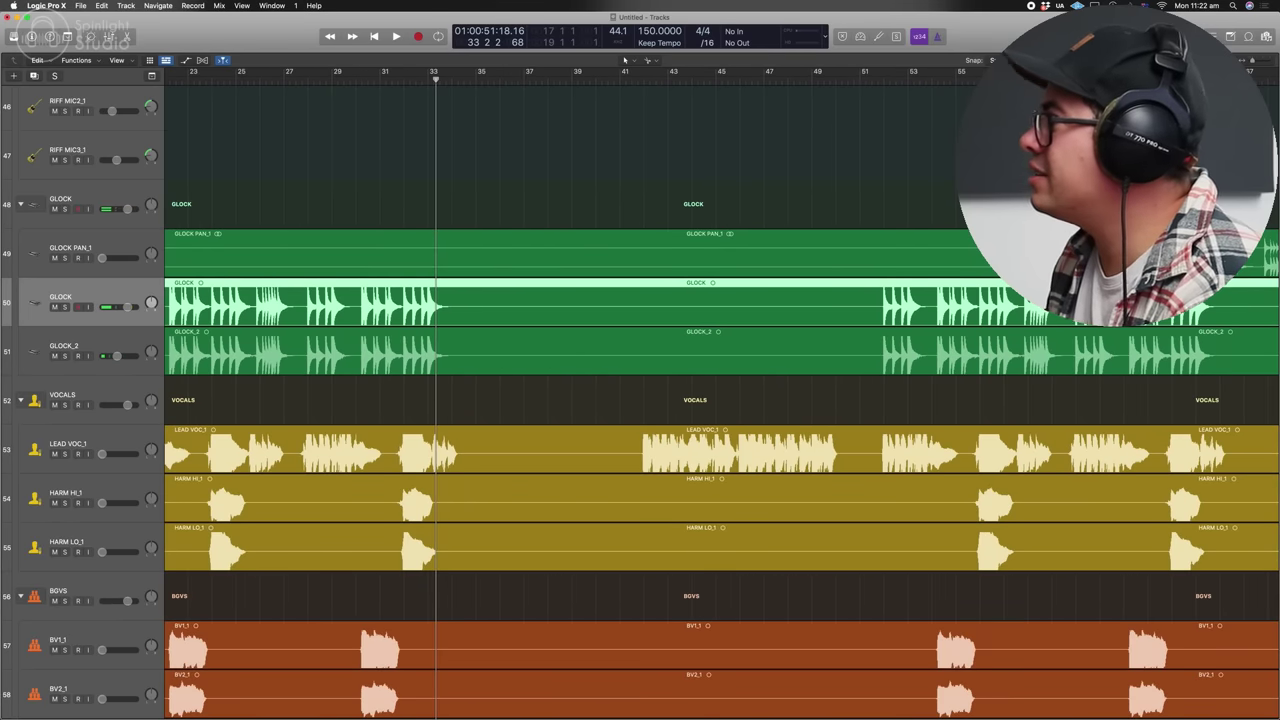
key(super+minus)
scroll(358, 232, left, 4)
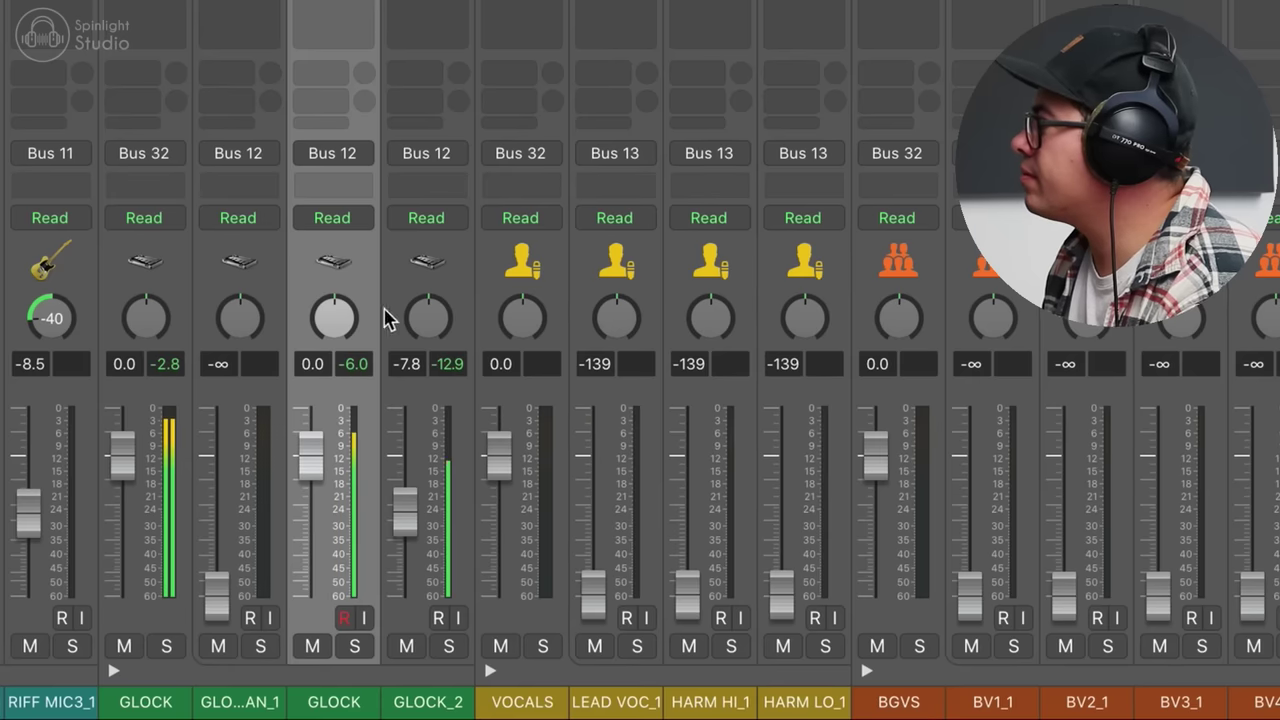
drag(366, 275, 364, 342)
drag(311, 455, 311, 503)
drag(335, 318, 347, 320)
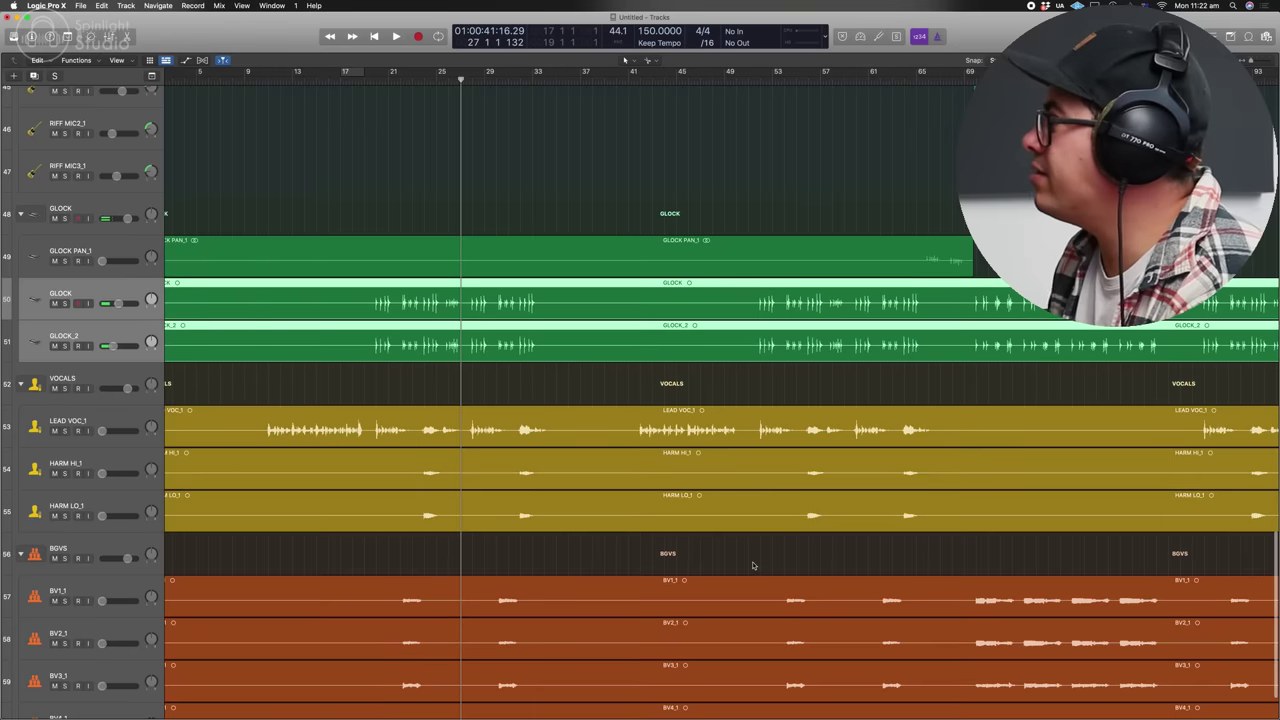
- Place the playhead at bar 65 and move the GLOCK and GLOCK_2 tracks above GLOCK PAN_1
scroll(770, 400, right, 5)
click(711, 79)
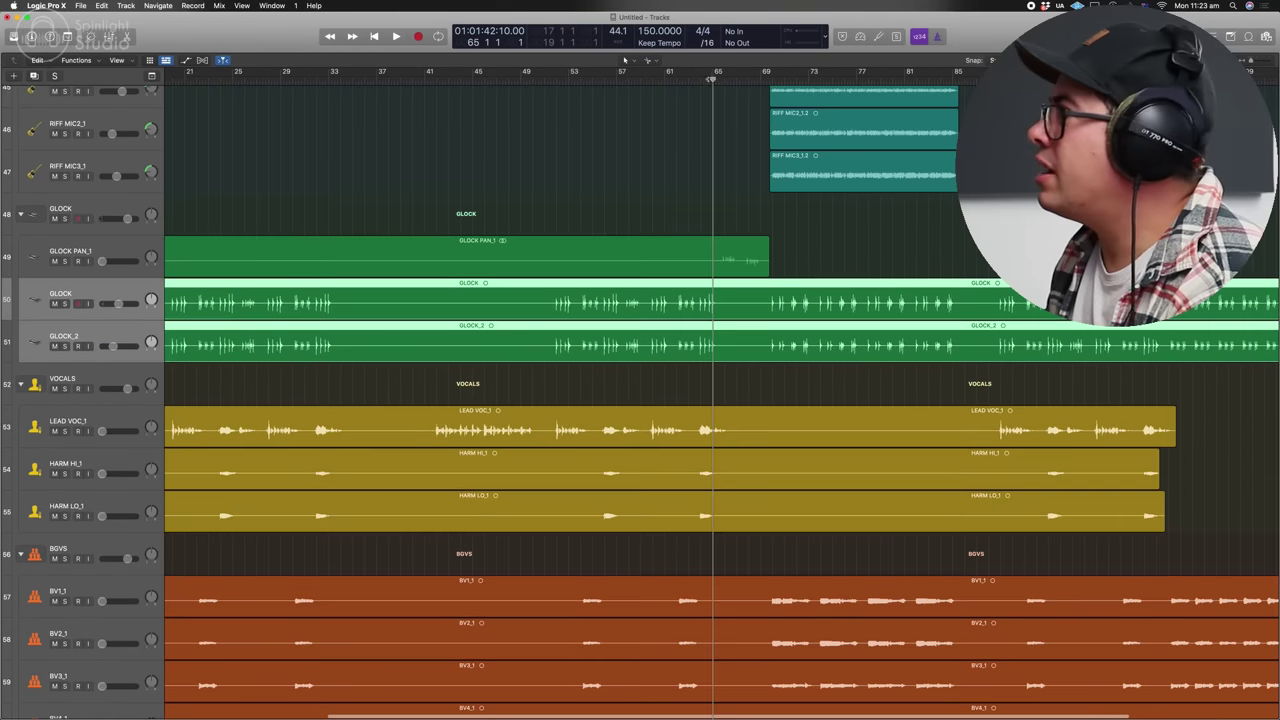
click(110, 245)
click(95, 292)
shift+click(98, 332)
drag(99, 335, 99, 302)
- Bring GLOCK PAN_1 up to 0.0 dB and settle its level at -3.4 dB
click(102, 354)
key(ctrl+z)
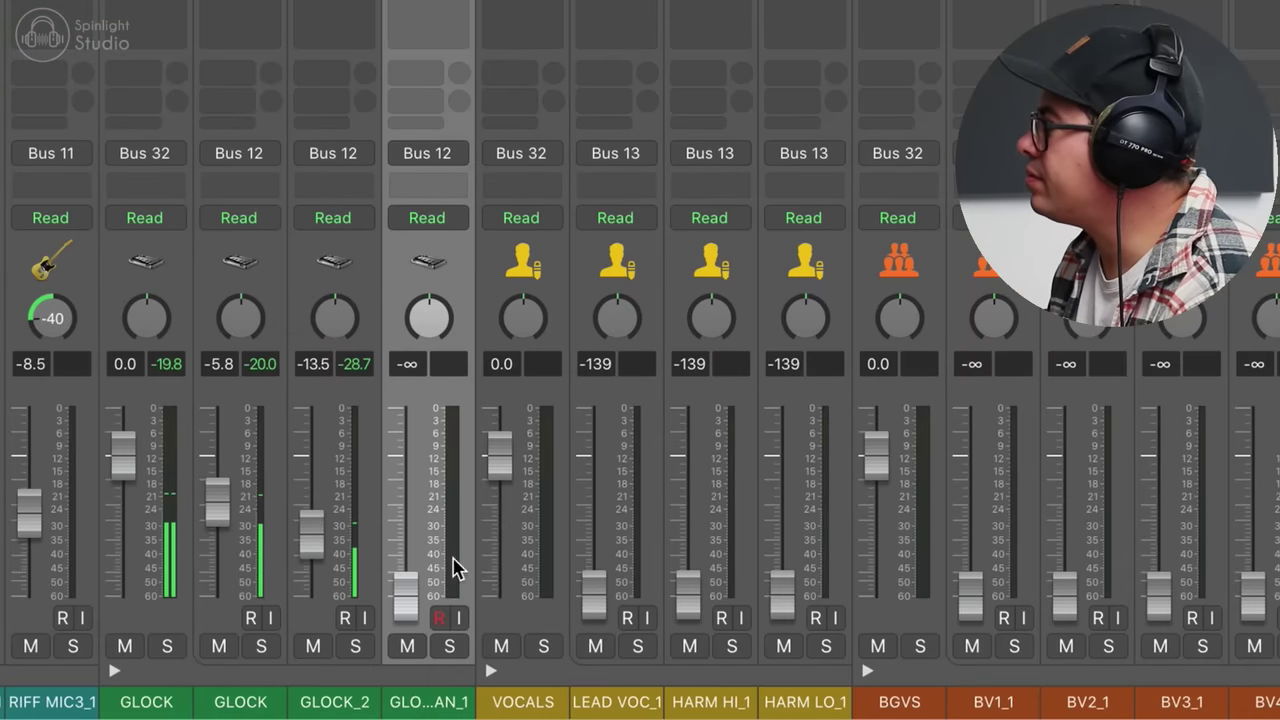
alt+click(408, 598)
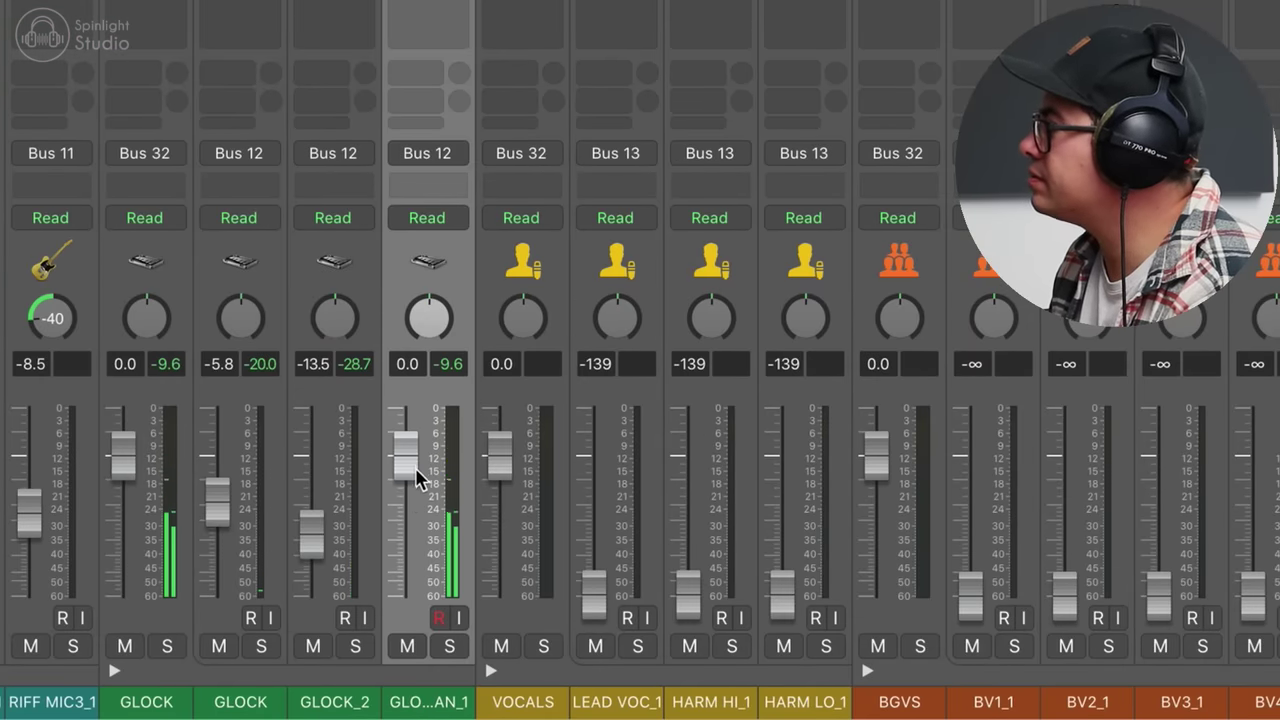
drag(412, 462, 414, 500)
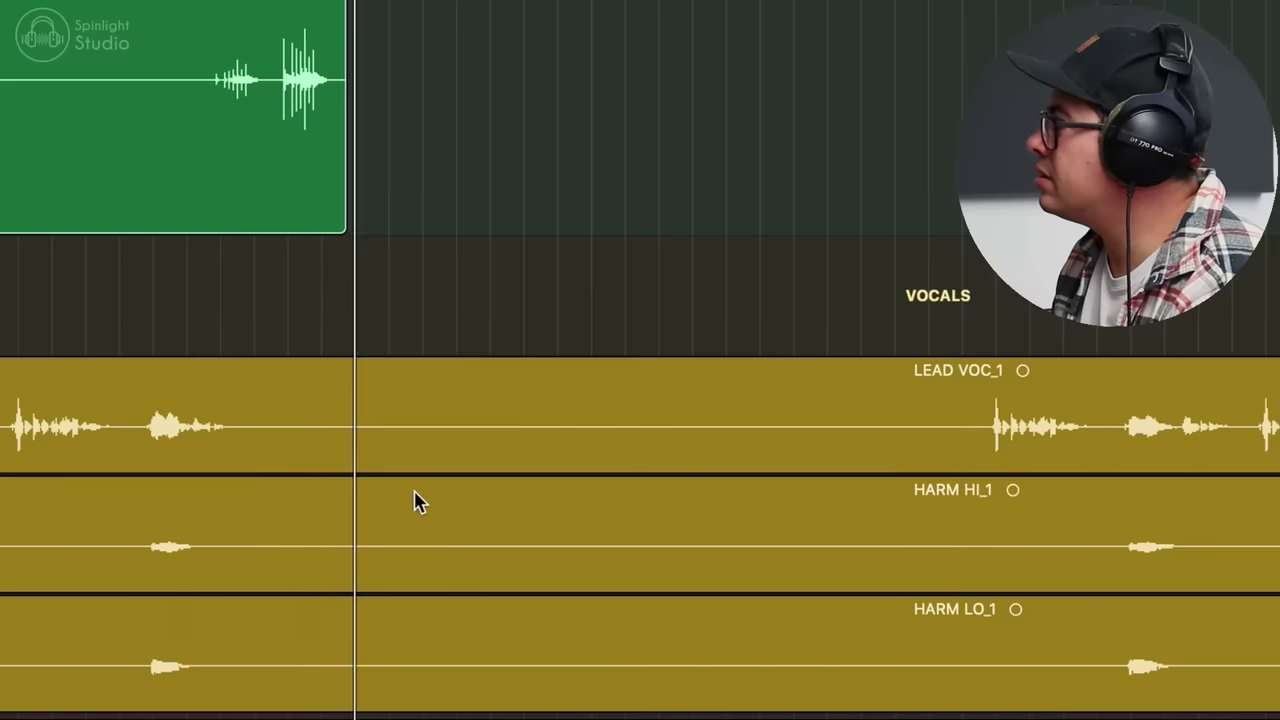
- Set the LEAD VOC_1 level to 1.0 dB and audition it in solo
click(143, 428)
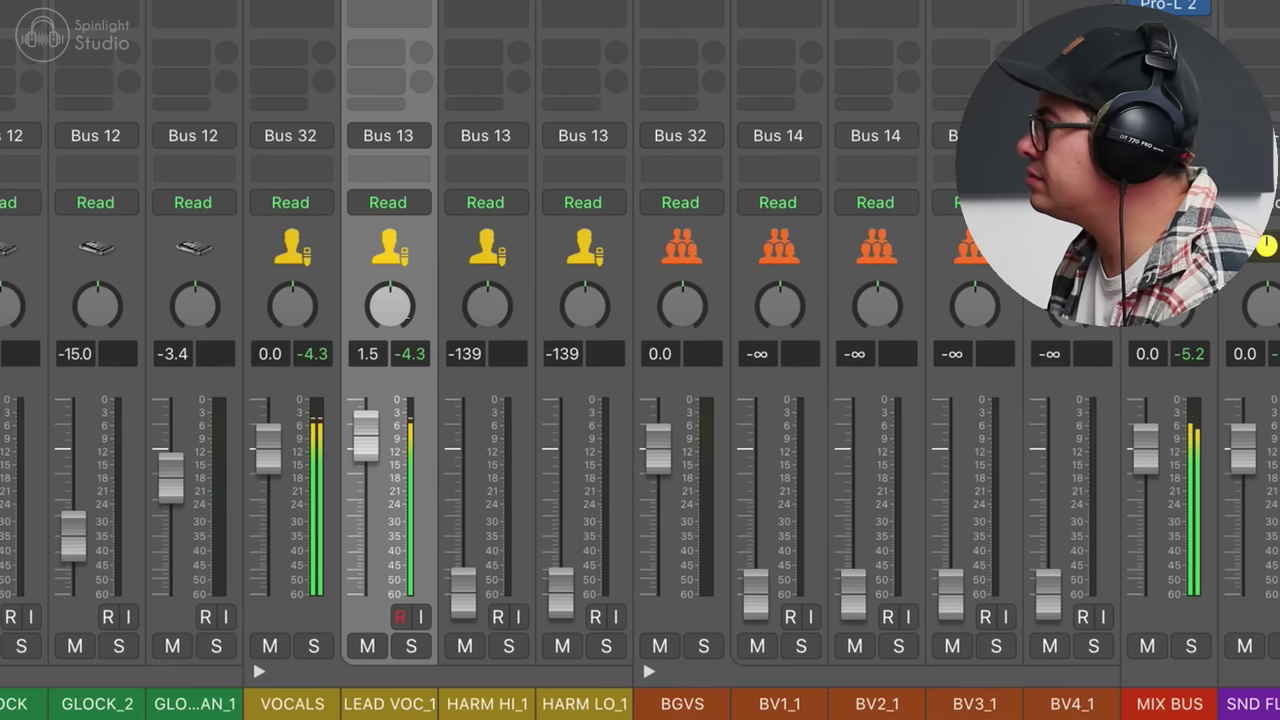
drag(365, 425, 365, 430)
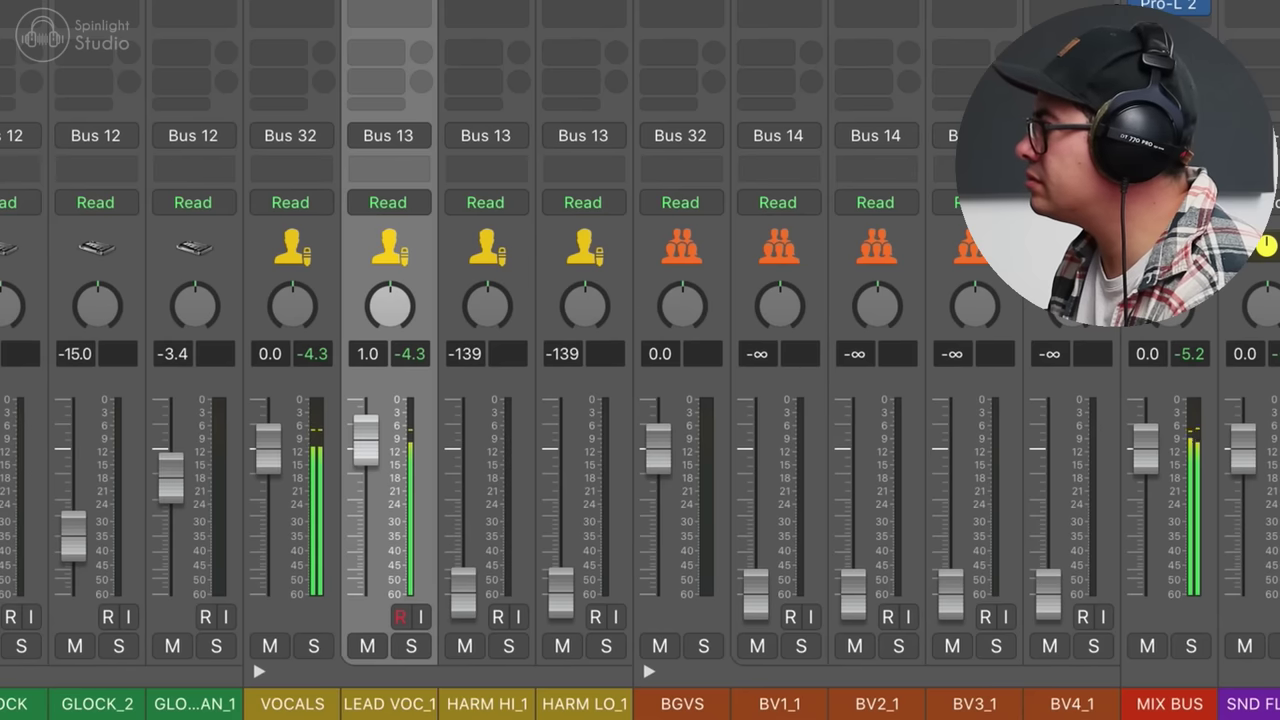
click(411, 646)
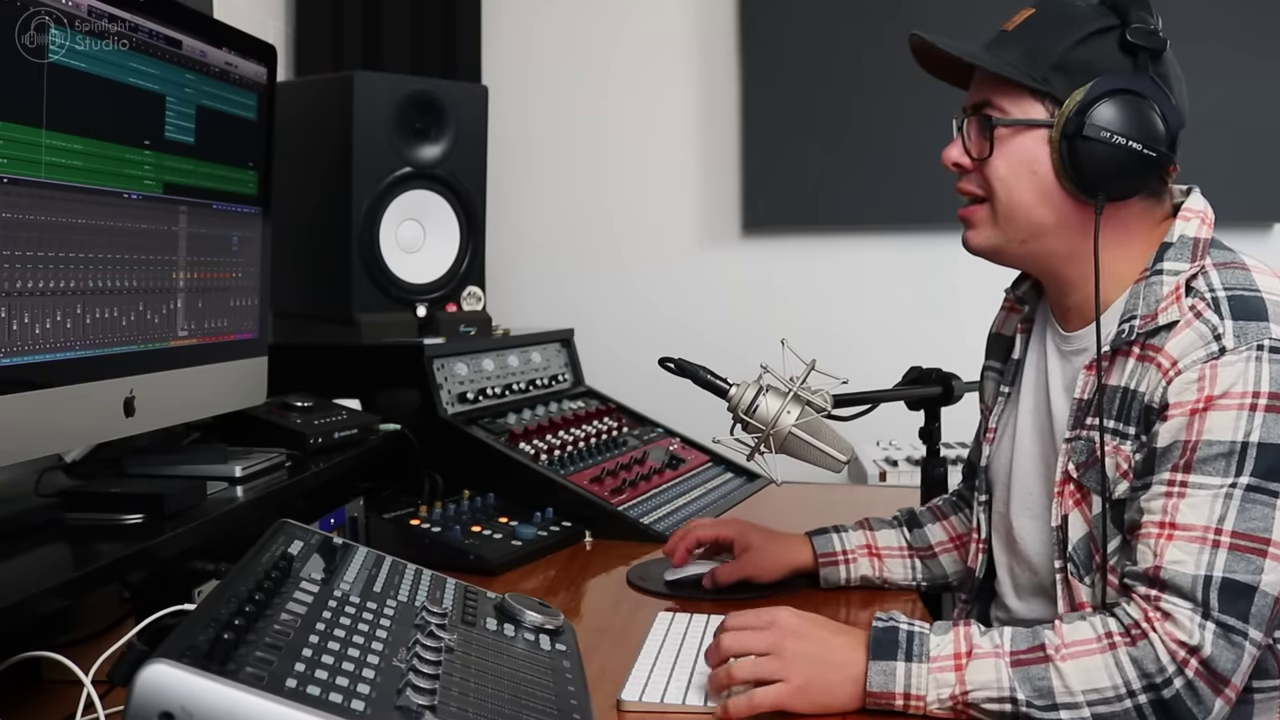
key(x)
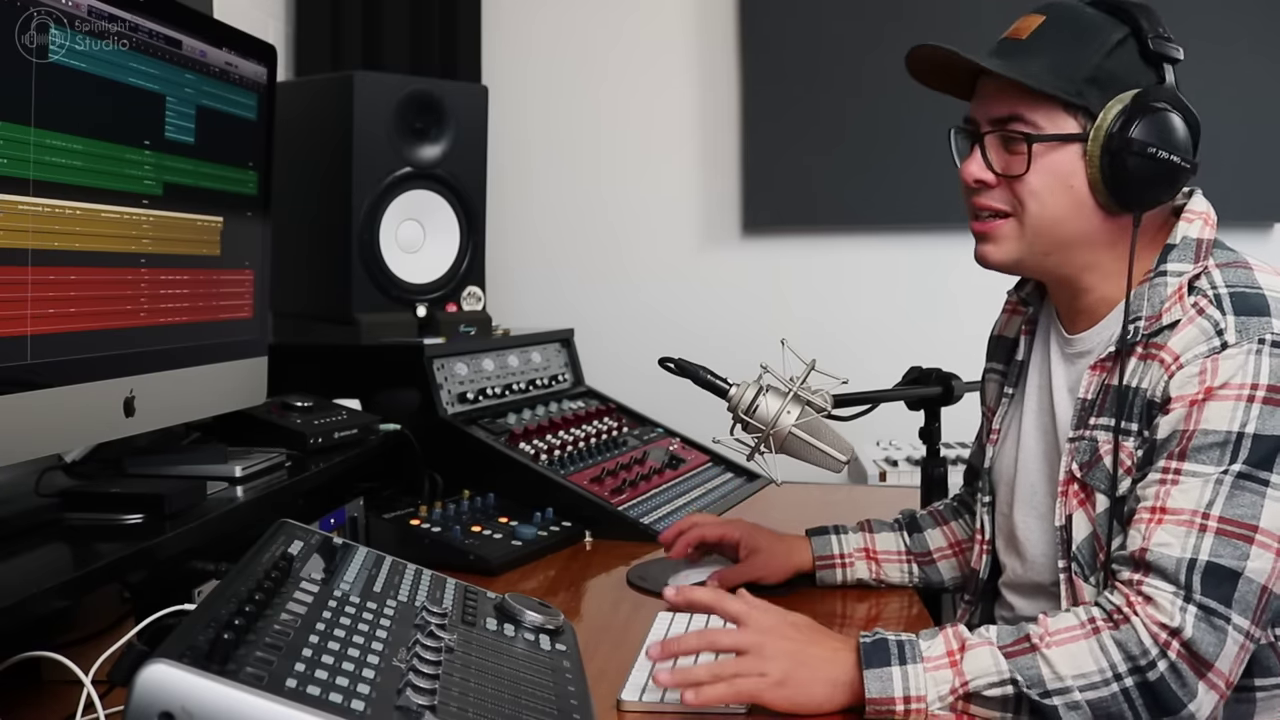
- Set HARM HI_1 to -4.0 dB panned -31 and HARM LO_1 to -5.3 dB panned +31
key(super+Down)
key(super+Down)
key(super+Down)
key(super+Down)
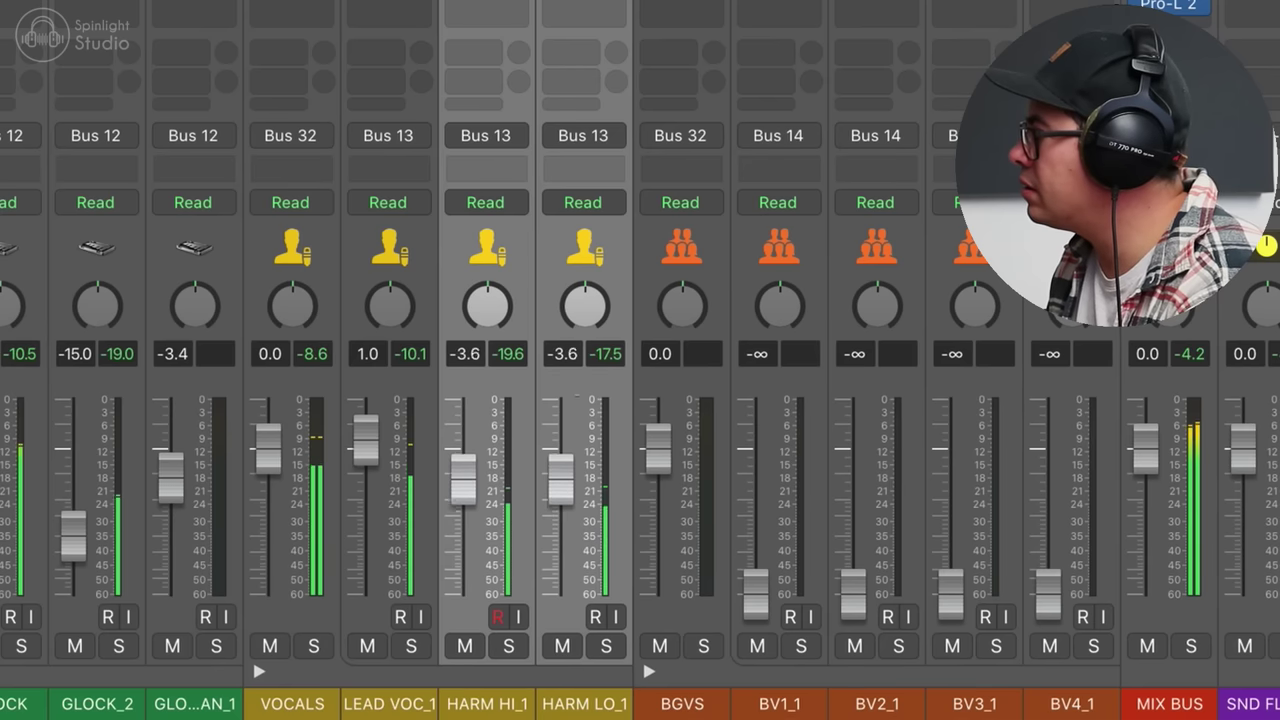
drag(503, 306, 588, 286)
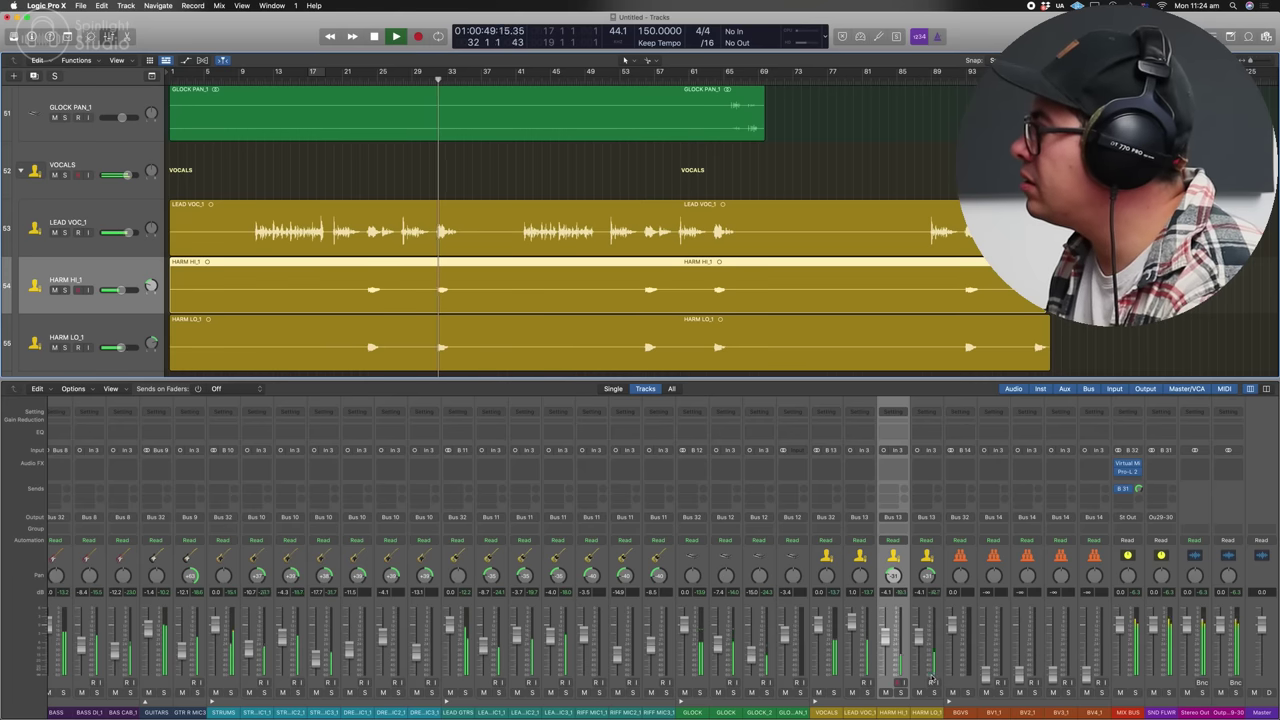
drag(889, 645, 889, 643)
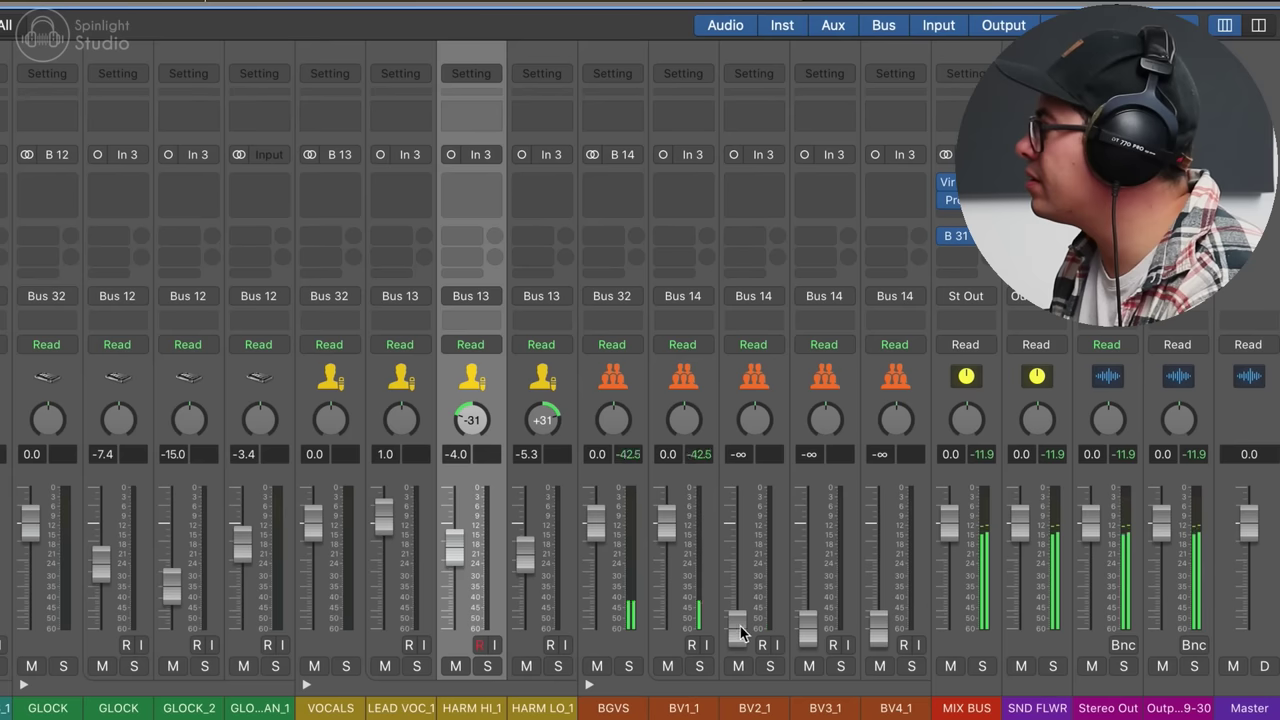
- Set BV1_1 and BV2_1 to 0.0 dB, panned -30 and +28, with BV3_1 at -3.7 dB and BV4_1 at -1.3 dB
alt+click(741, 632)
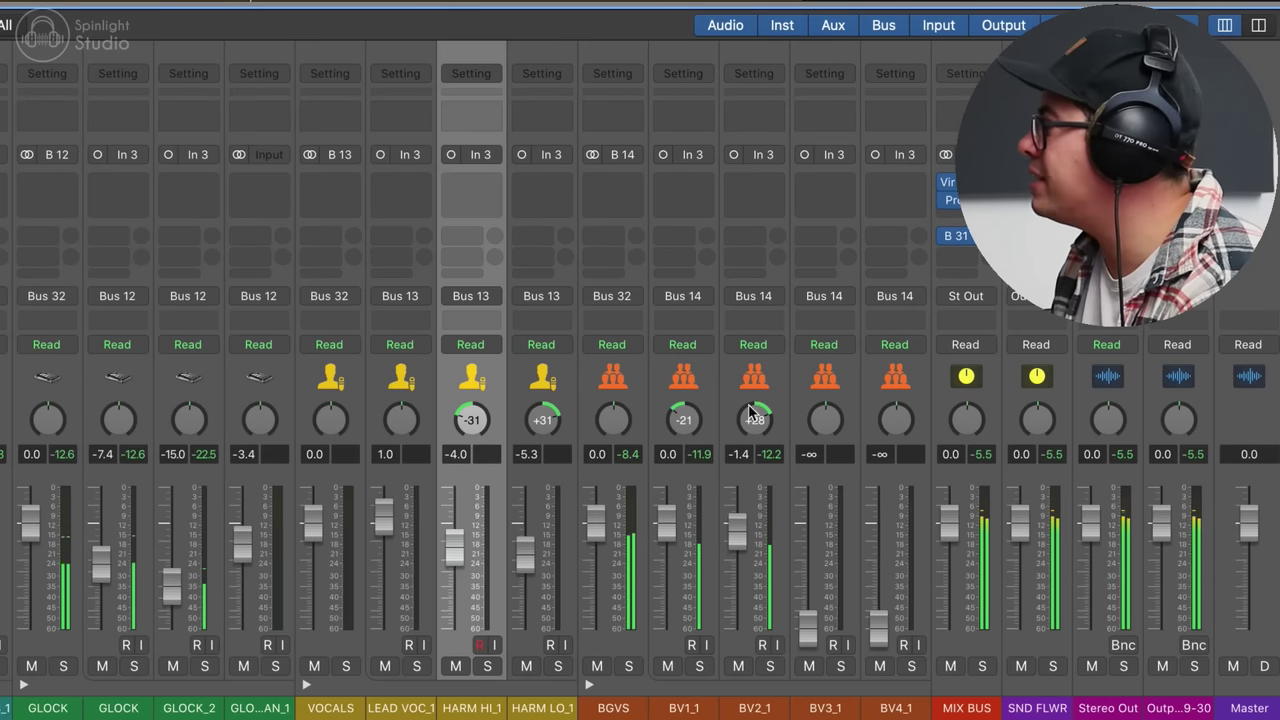
alt+click(745, 526)
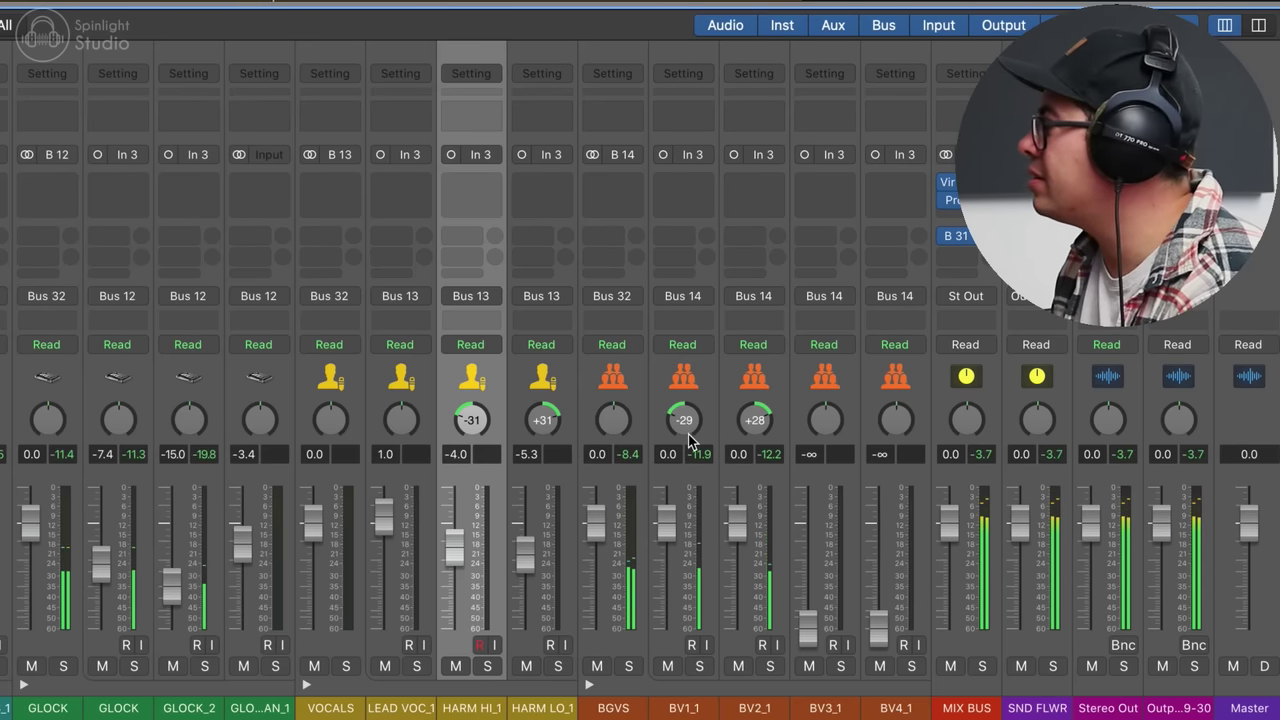
drag(882, 540, 882, 561)
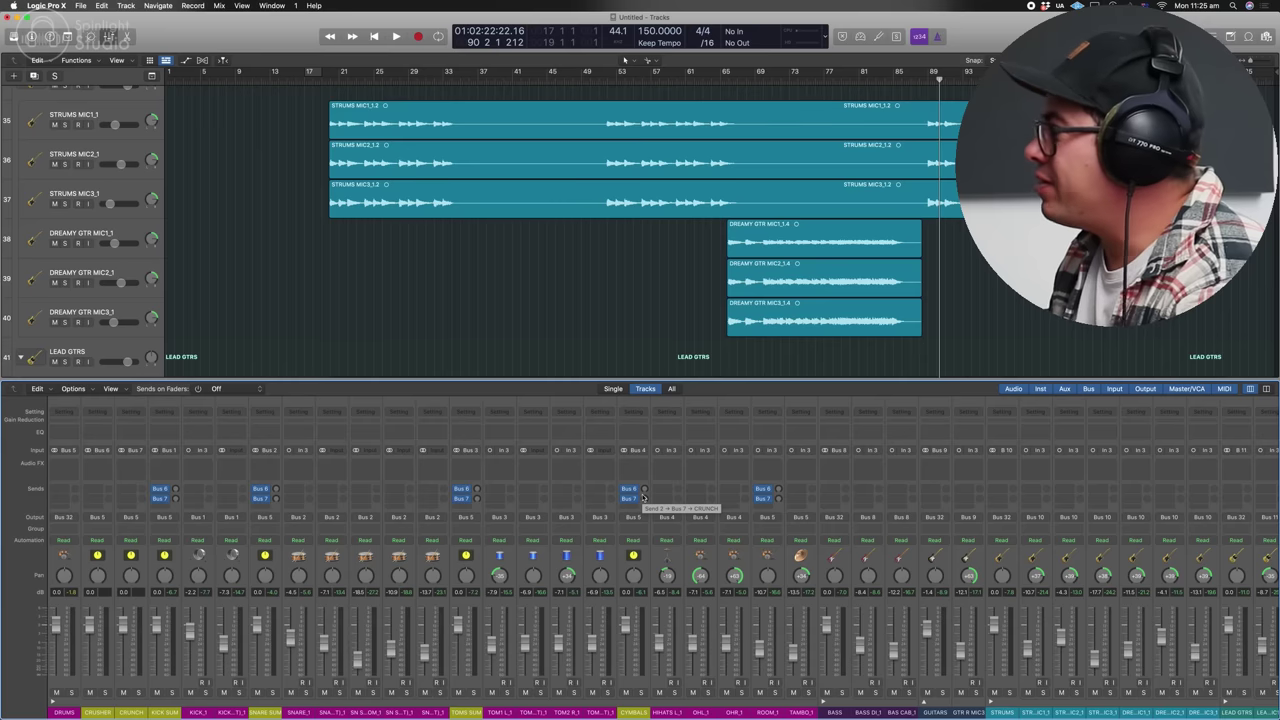
scroll(645, 497, right, 6)
scroll(869, 558, right, 2)
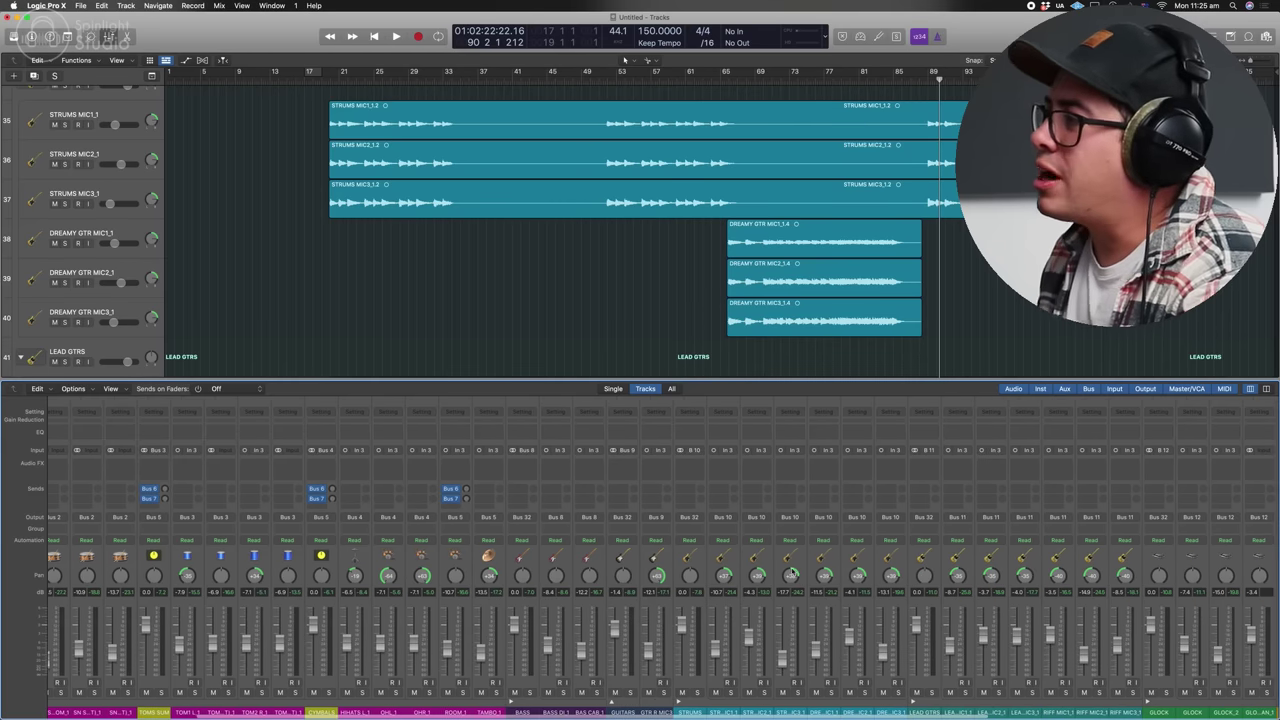
drag(699, 556, 765, 556)
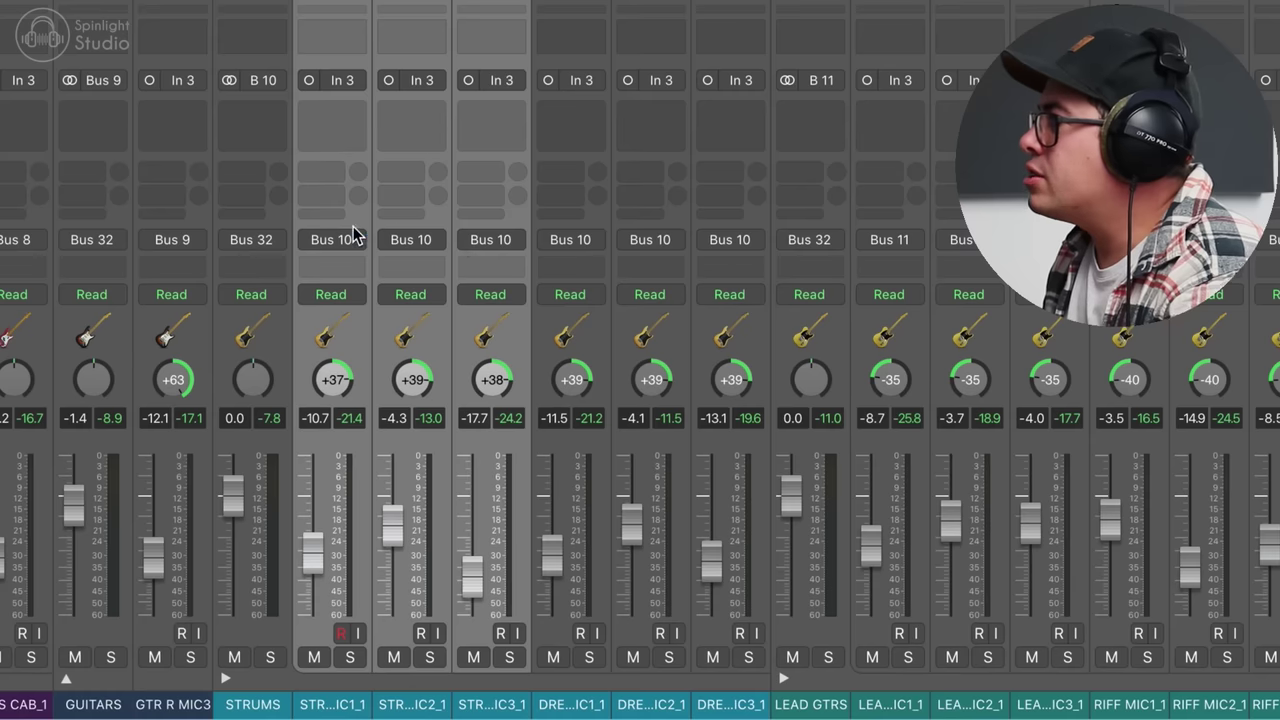
click(701, 517)
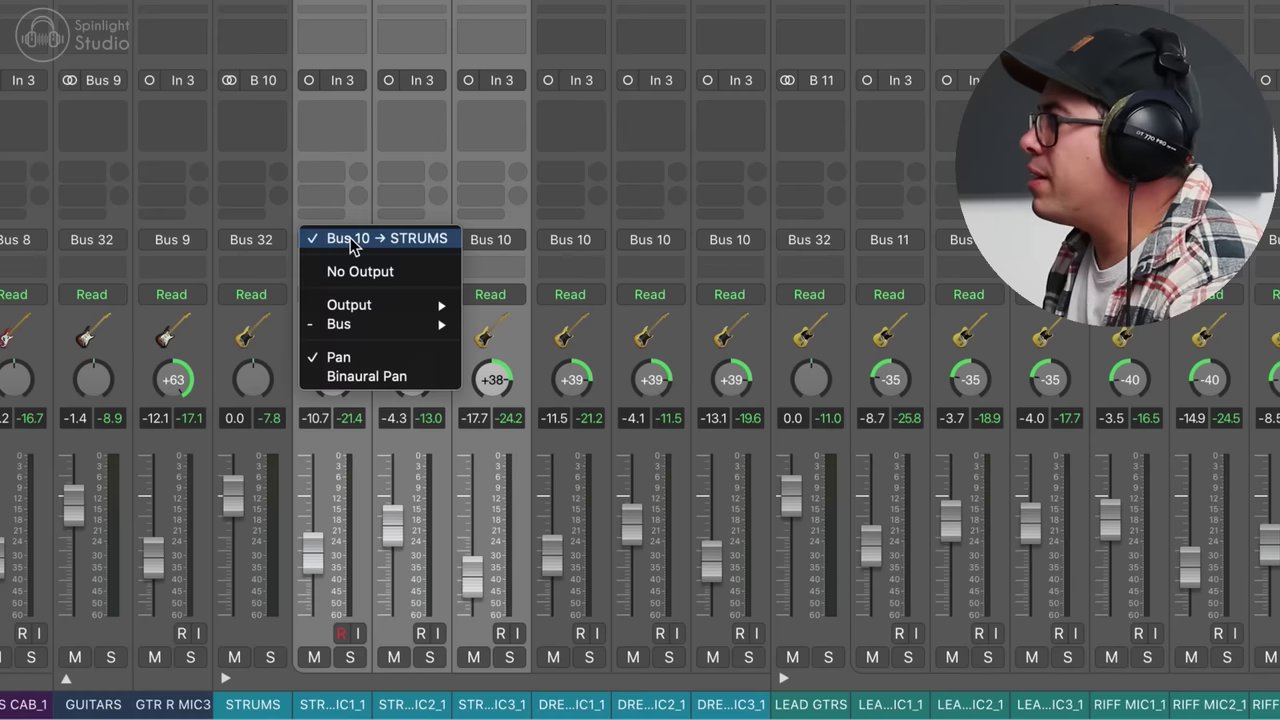
mouse_move(742, 553)
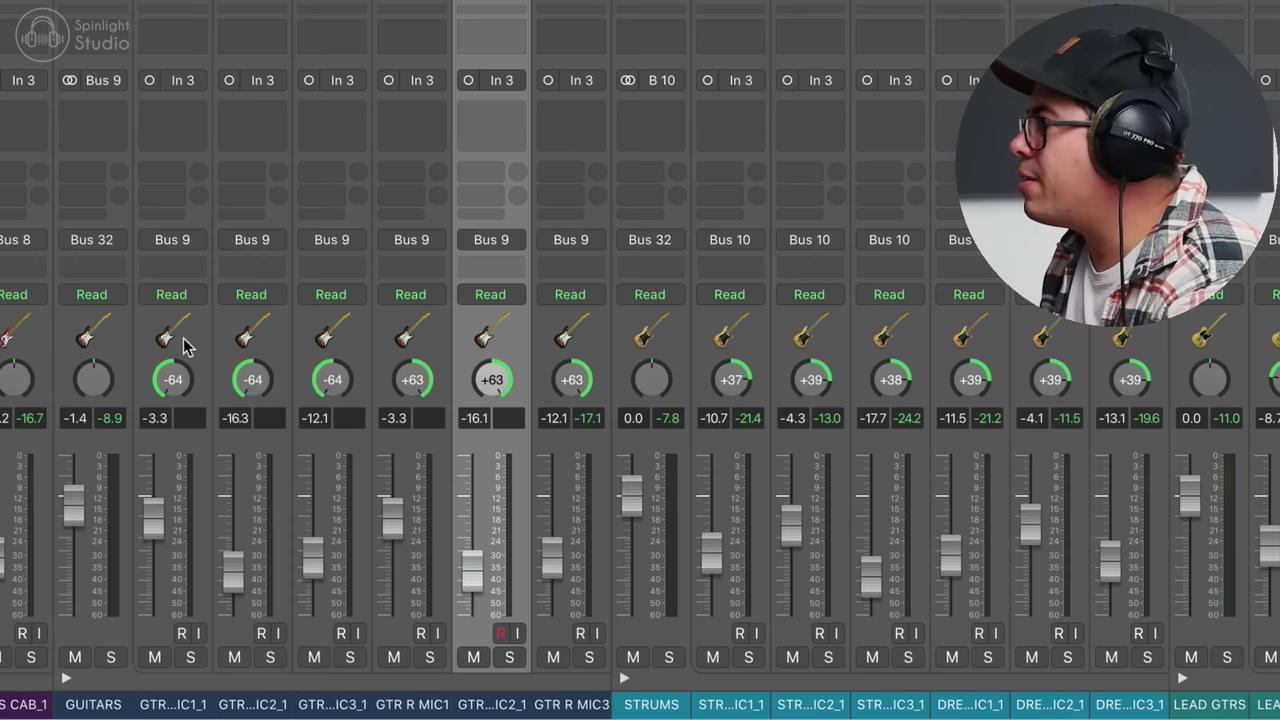
- Route the three left guitar mic channels to Bus 15 and the three right guitar mic channels to Bus 16
click(177, 344)
shift+click(340, 345)
click(331, 239)
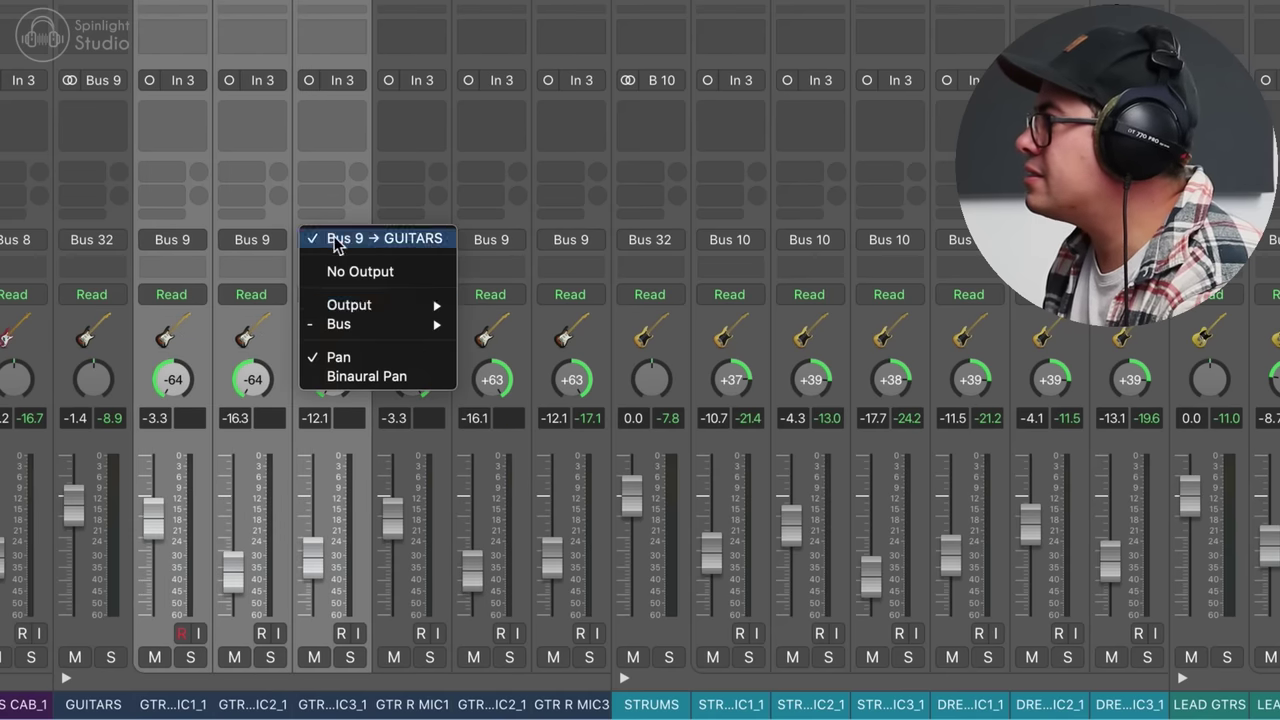
mouse_move(366, 326)
click(522, 232)
drag(417, 331, 730, 340)
click(574, 240)
mouse_move(608, 330)
click(757, 249)
click(766, 288)
- Route the three STRUMS mic channels to Bus 17 and the three DREAMY GTR mic channels to Bus 18
scroll(617, 335, right, 2)
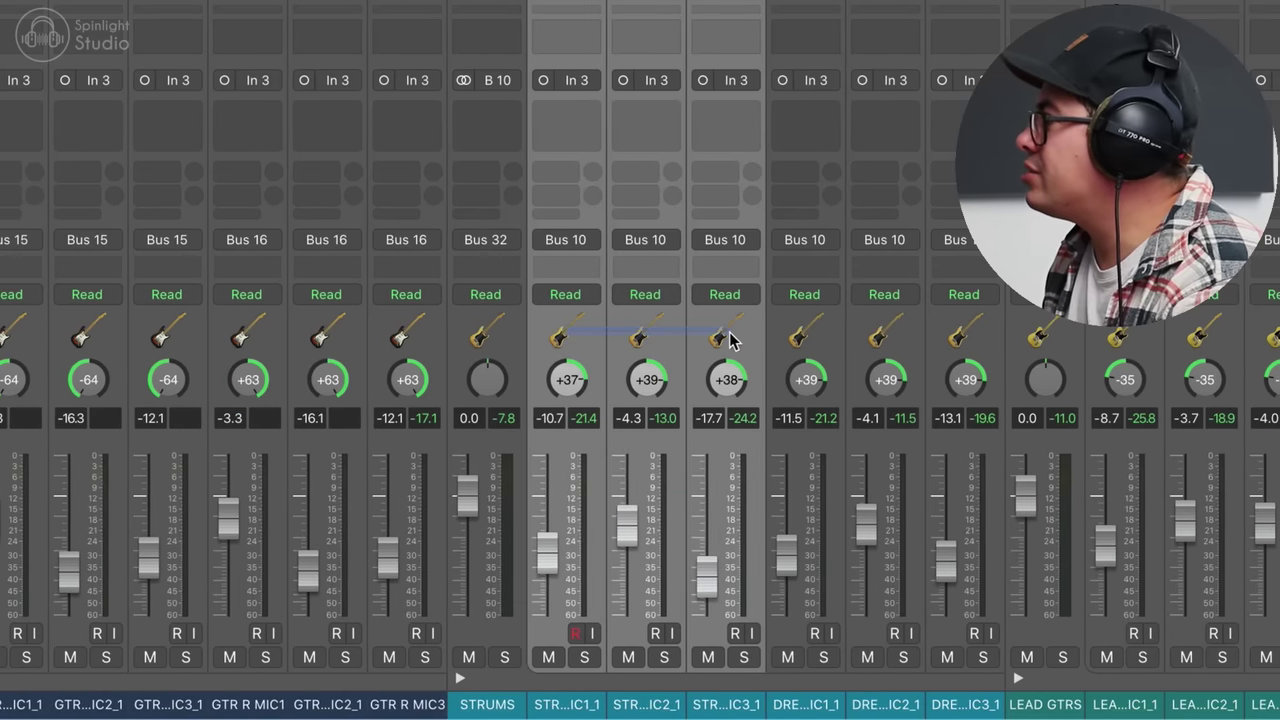
click(734, 242)
mouse_move(770, 329)
click(926, 274)
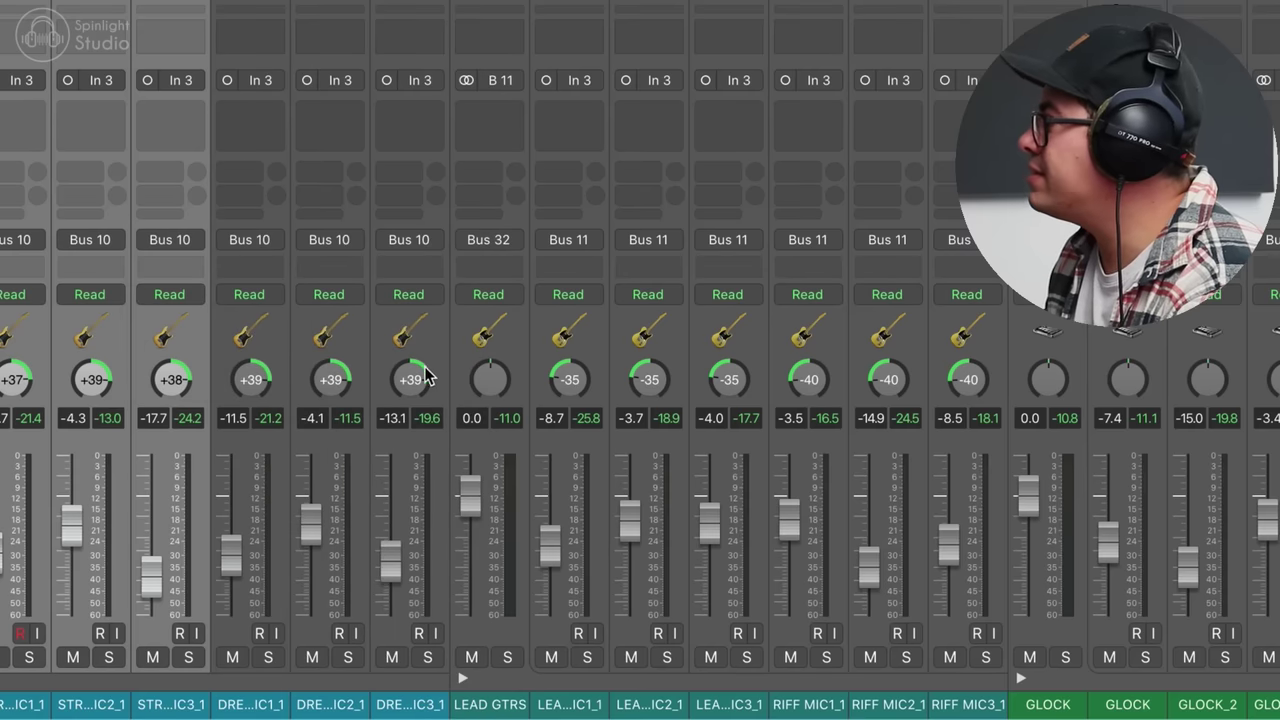
drag(272, 347, 443, 338)
click(420, 248)
mouse_move(417, 323)
click(632, 293)
- Route the three LEAD mic channels to the next free bus and the three RIFF mic channels to Bus 20
click(355, 245)
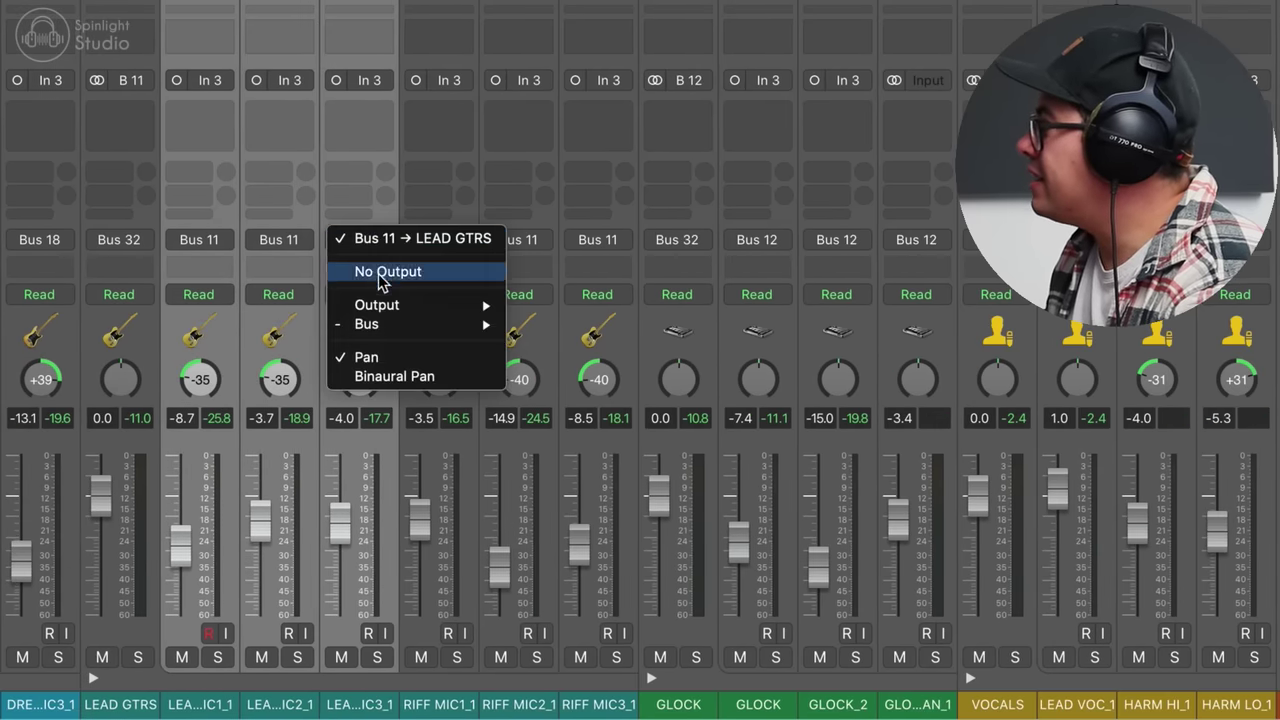
mouse_move(371, 323)
click(512, 336)
drag(592, 338, 446, 336)
click(446, 243)
mouse_move(462, 323)
click(712, 330)
- Route the GLOCK and GLOCK_2 channels together to the next free bus
drag(834, 326, 780, 328)
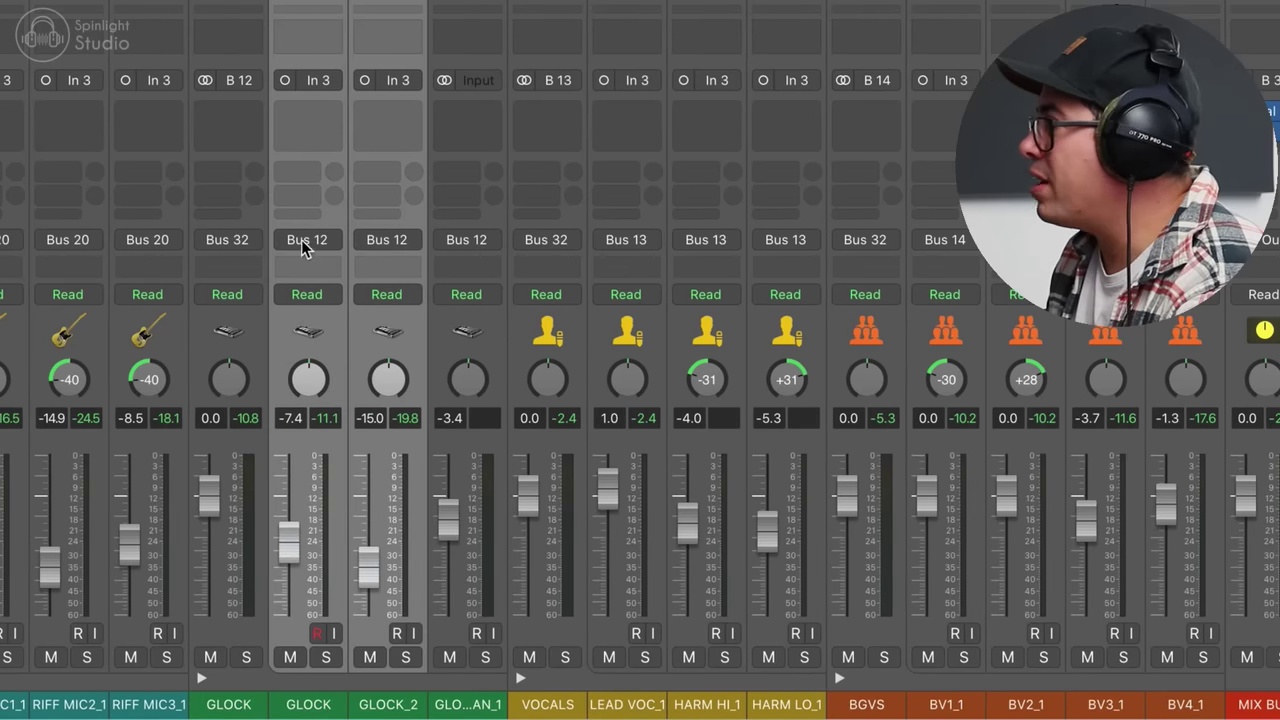
click(305, 248)
mouse_move(349, 331)
click(485, 340)
- Rename the seven new aux channels GTR L, GTR R, STRUMS, DREAMY, LEAD, RIFF and GLOCK
double_click(695, 697)
text(GTR L)
key(Tab)
text(GTR R)
key(Tab)
text(STRUMS)
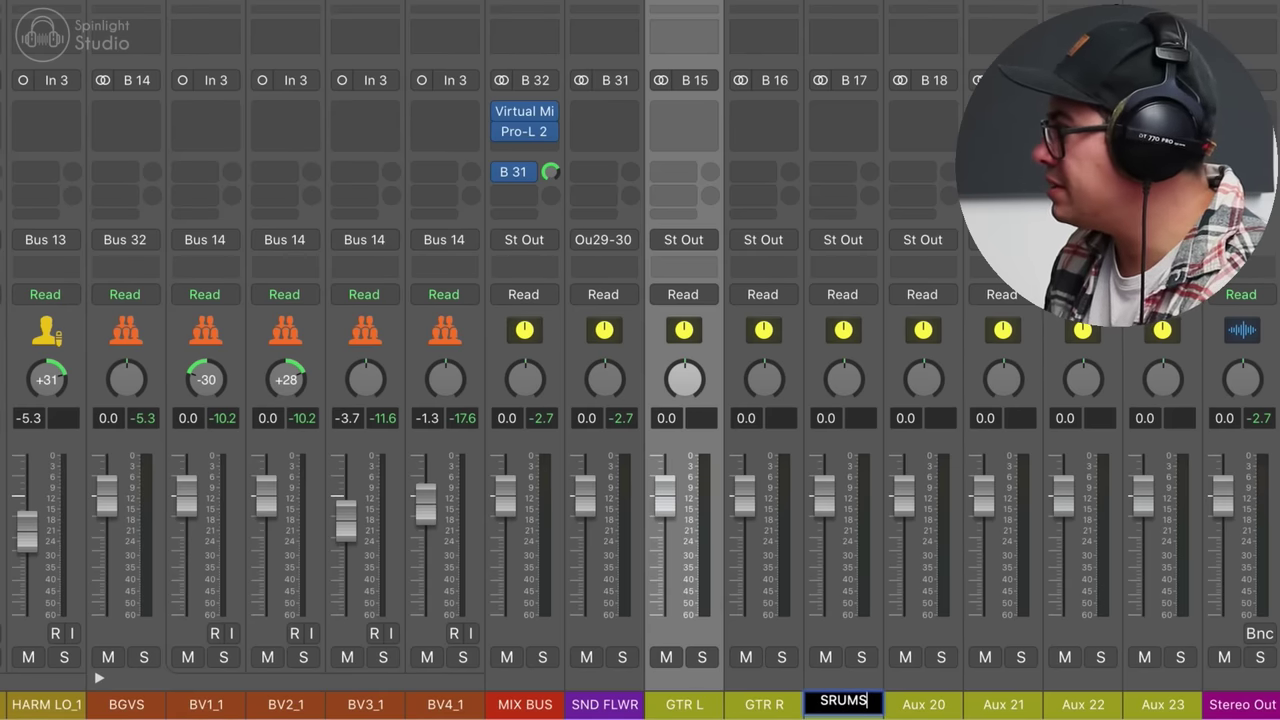
key(Tab)
text(DREAMY)
key(Tab)
text(LEAD)
key(Tab)
text(RIFF)
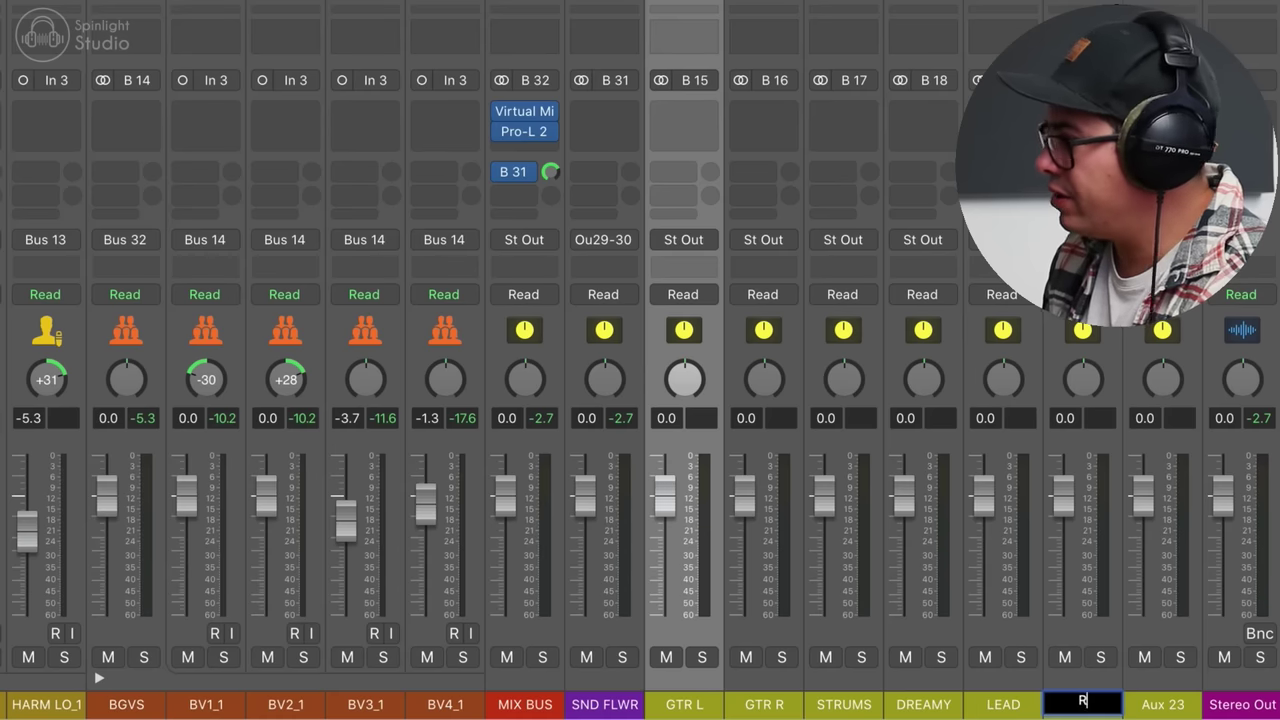
key(Tab)
text(GLOCK)
- Create tracks for the seven renamed aux channels and select the GTR L track in the arrangement
right_click(1216, 345)
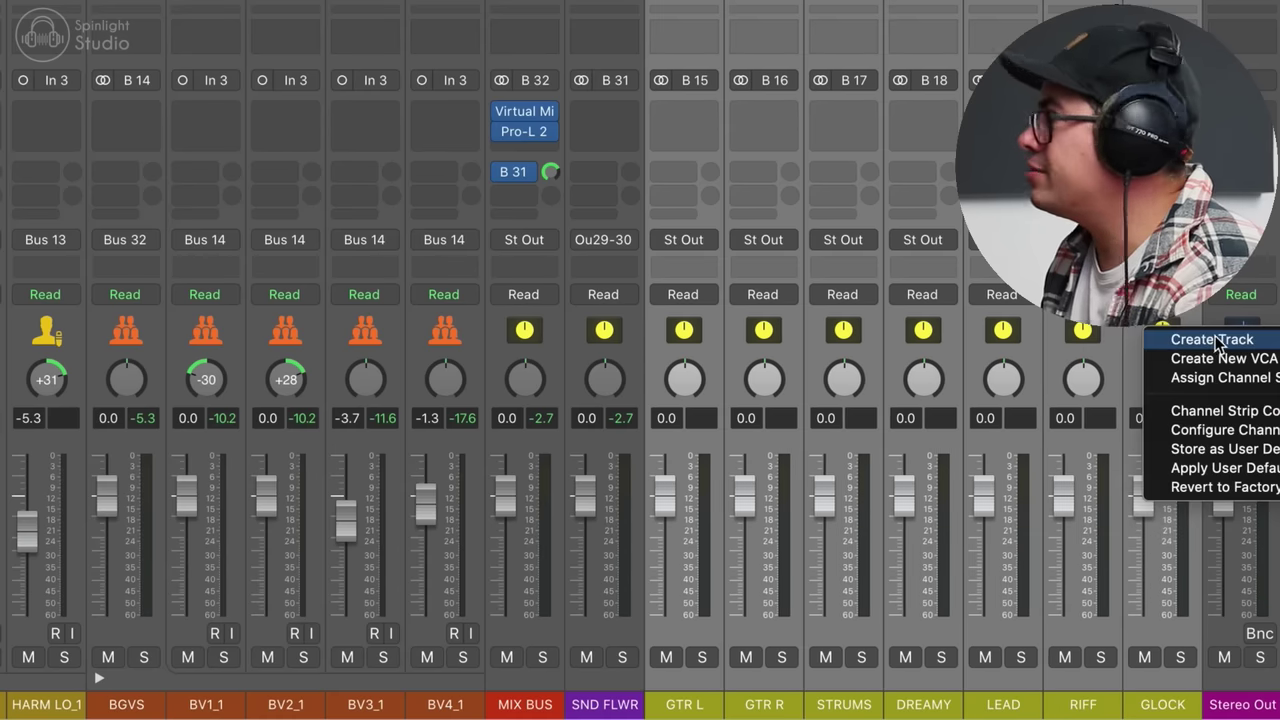
click(1215, 340)
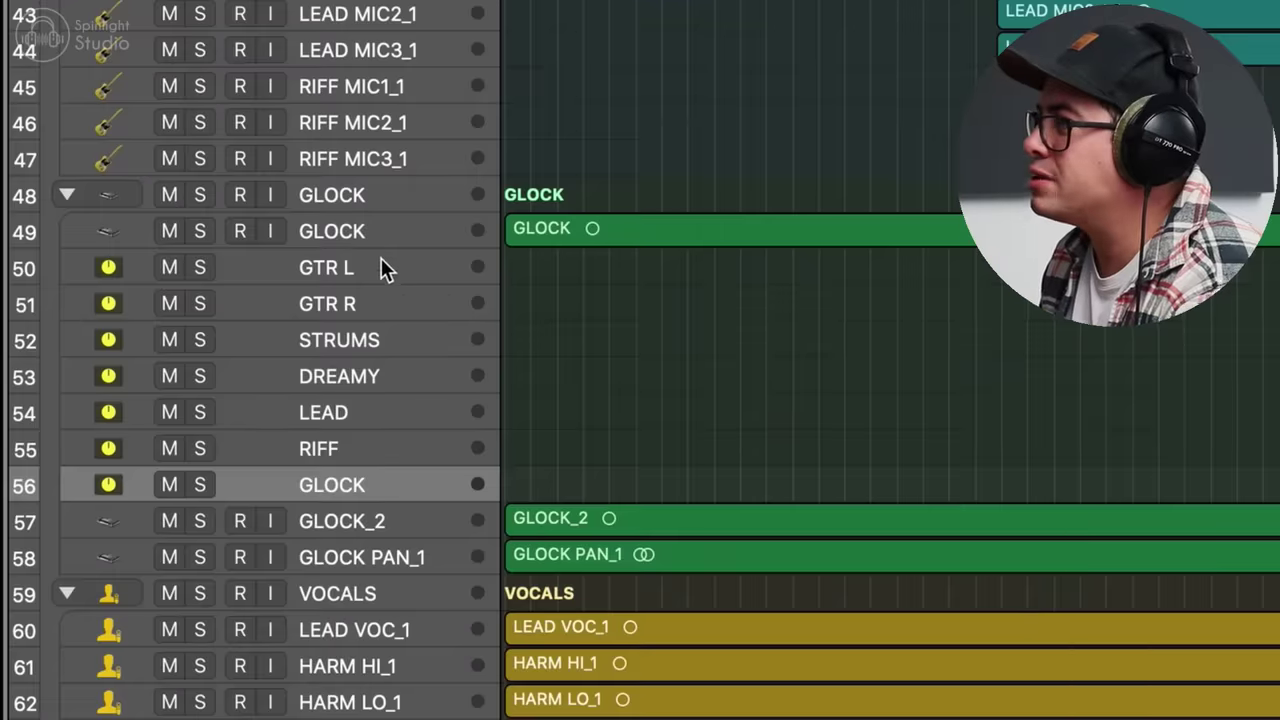
click(380, 266)
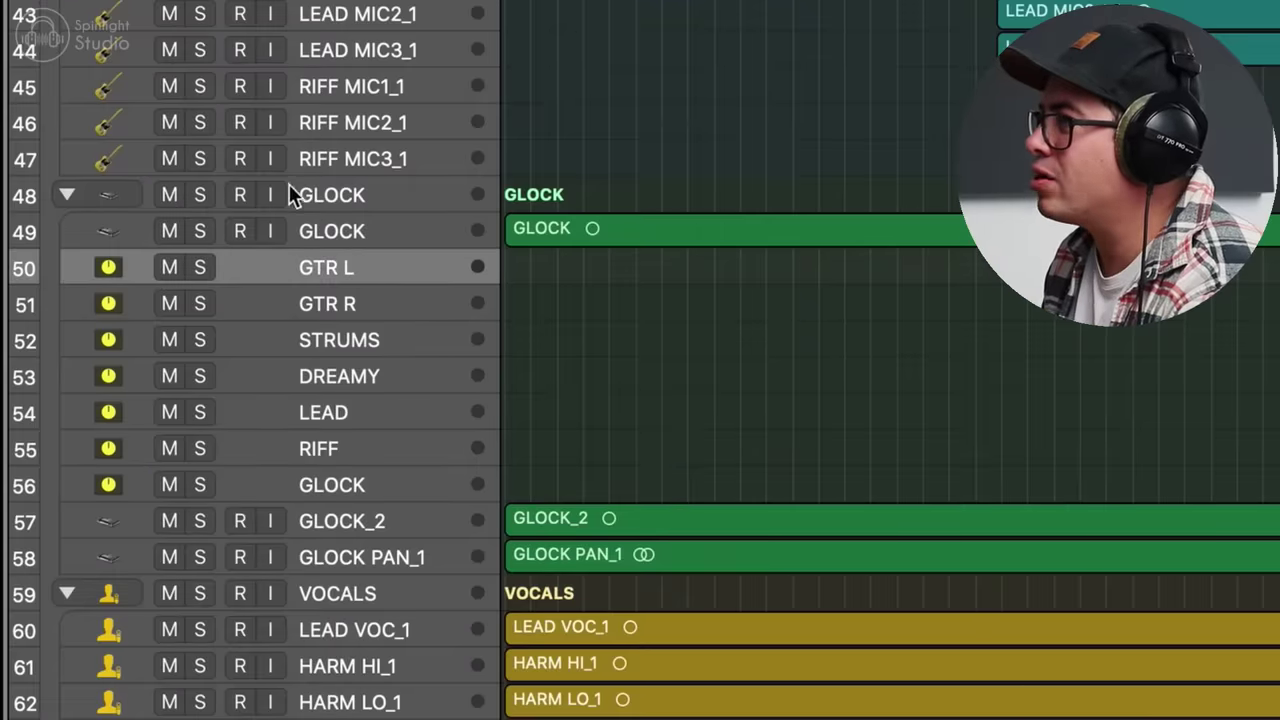
- Move the GTR L, GTR R, STRUMS, DREAMY, LEAD, RIFF and GLOCK aux tracks directly above their own source tracks
shift+click(369, 295)
drag(365, 263, 347, 287)
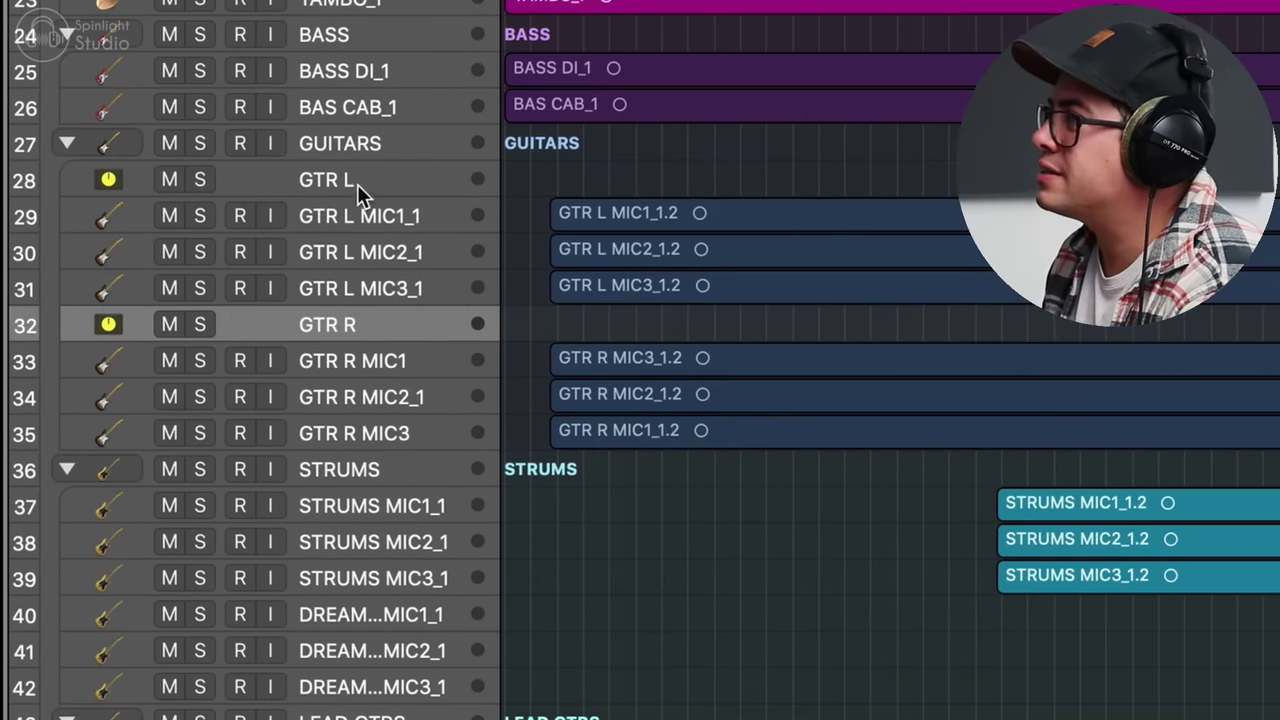
scroll(350, 340, down, 10)
drag(350, 345, 366, 194)
scroll(354, 375, down, 10)
drag(354, 375, 418, 268)
scroll(400, 350, down, 10)
drag(388, 412, 381, 130)
drag(388, 446, 422, 262)
drag(385, 486, 380, 458)
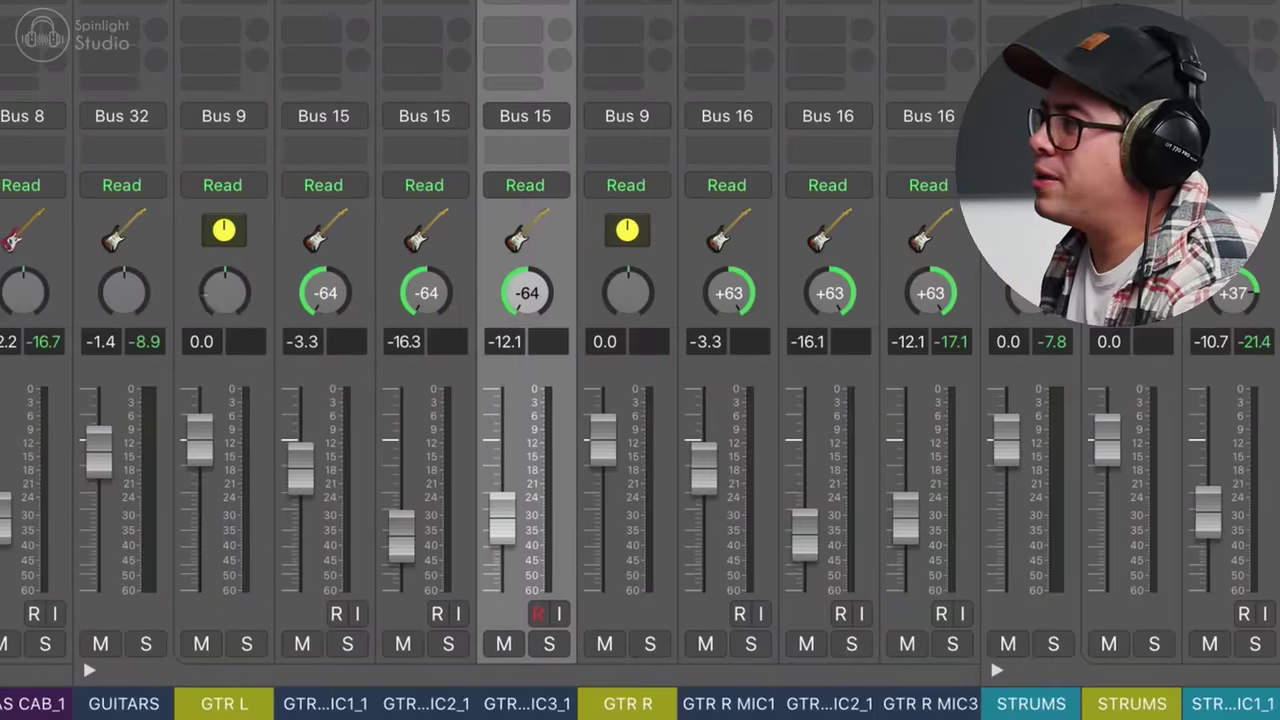
- Pan the GTR L aux channel to -64 and reset its three mic channels to centre pan
drag(225, 293, 249, 509)
drag(333, 235, 540, 264)
alt+click(533, 297)
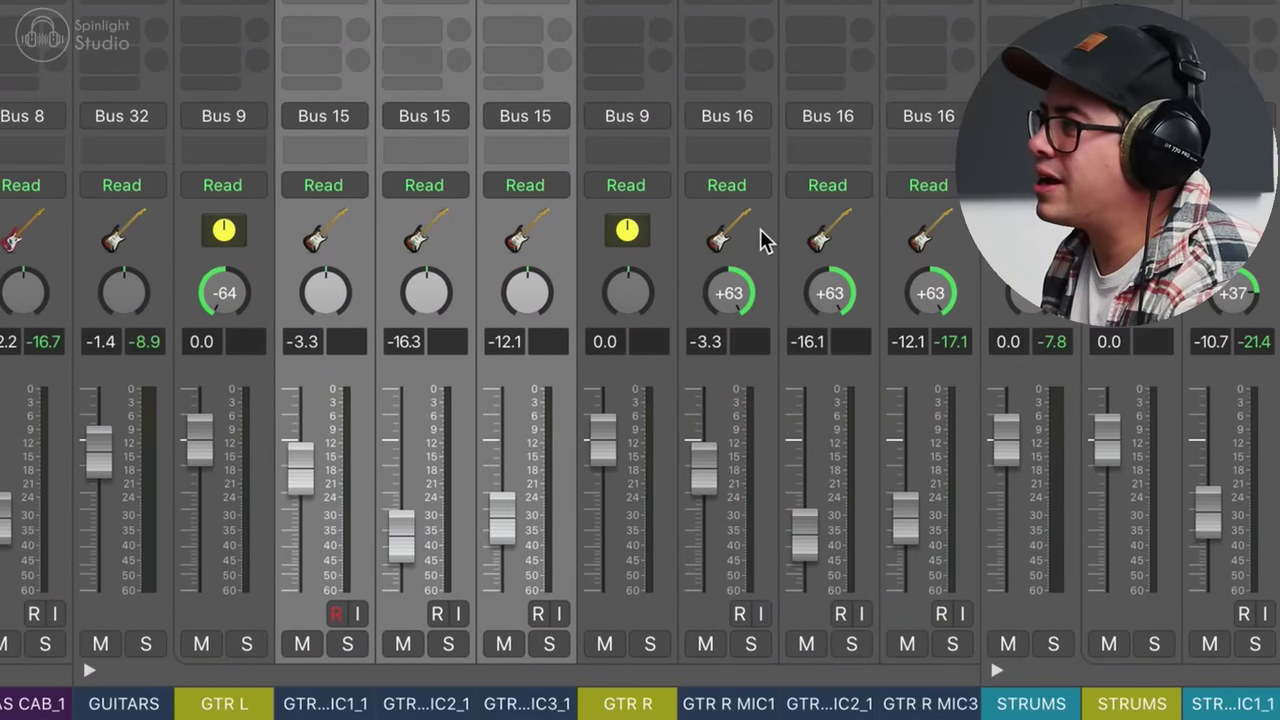
- Pan the GTR R aux channel to +63 and try to reset its three mic channels to centre
drag(760, 230, 918, 256)
click(903, 290)
drag(641, 289, 702, 210)
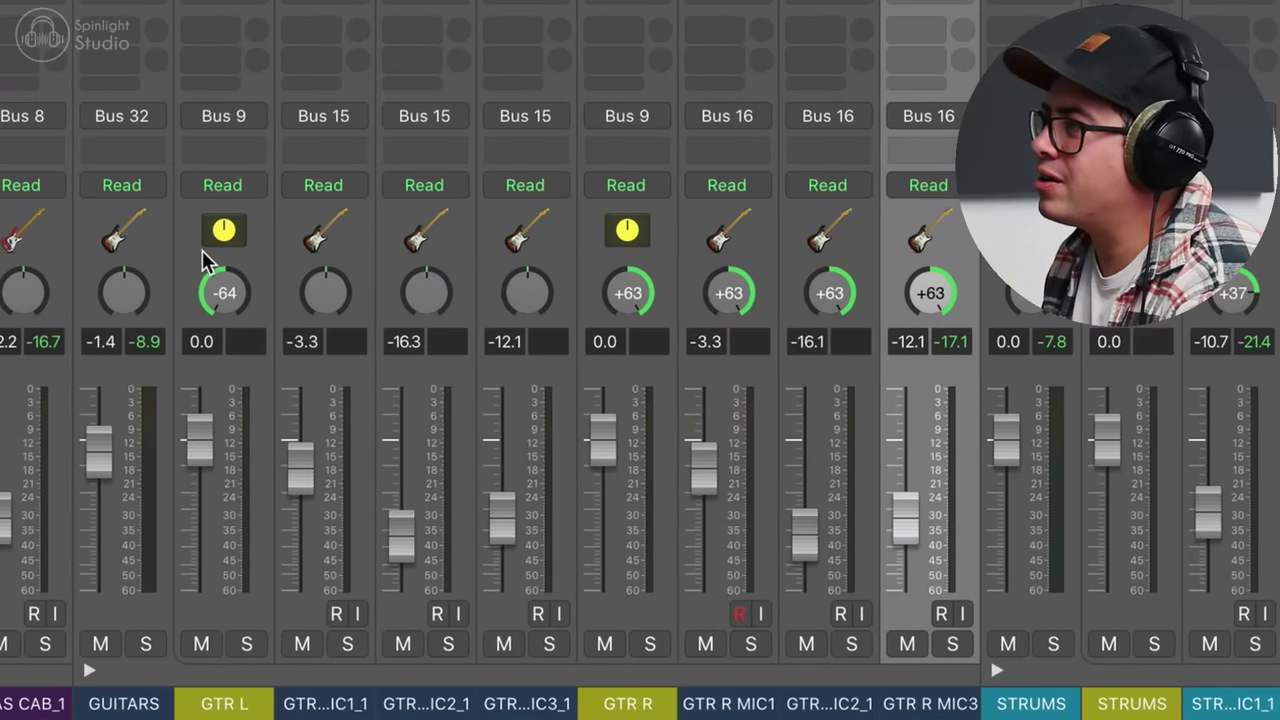
click(202, 250)
click(603, 218)
click(1108, 235)
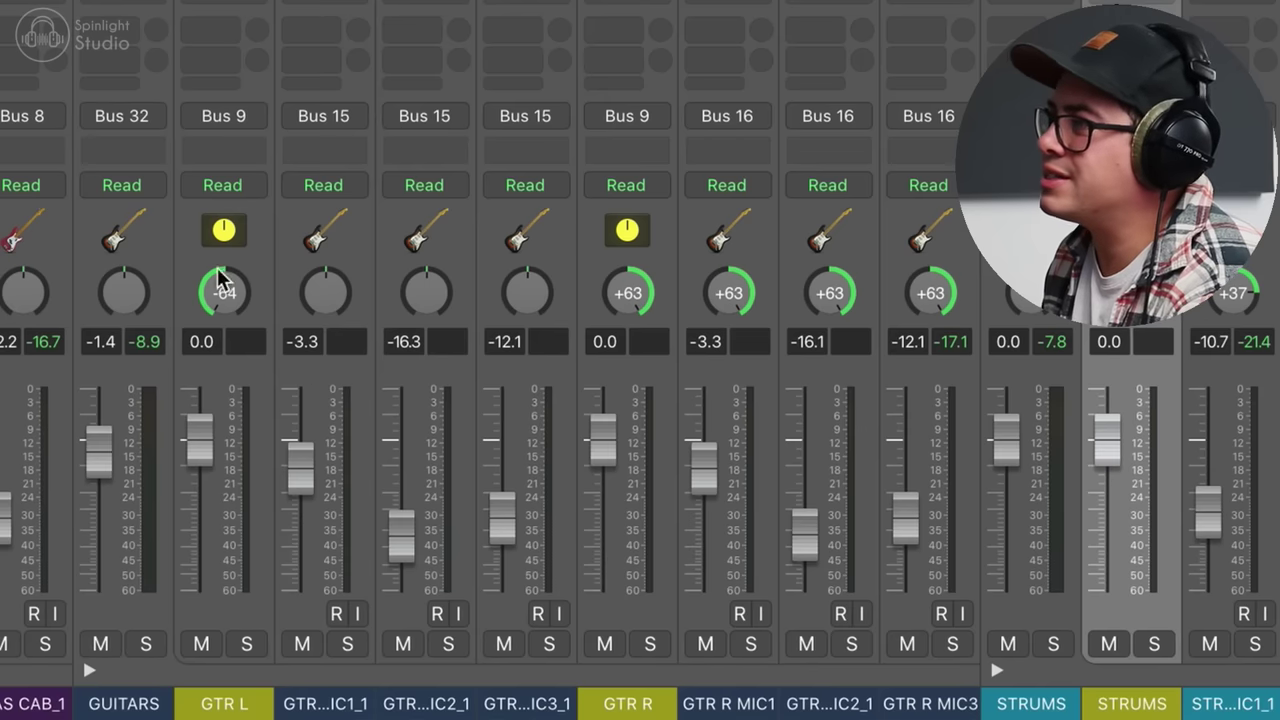
click(1020, 235)
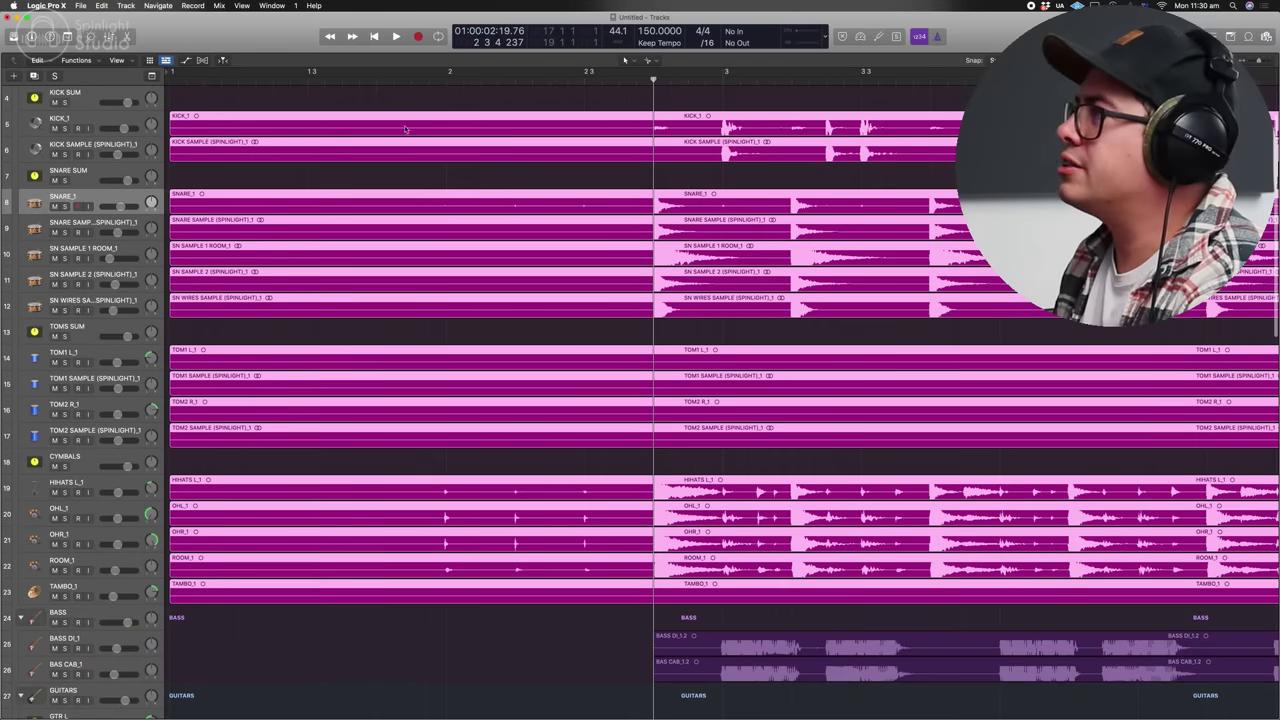
- Examine where the first snare hit starts on SNARE_1 compared with the overhead and hi-hat waveforms
click(433, 90)
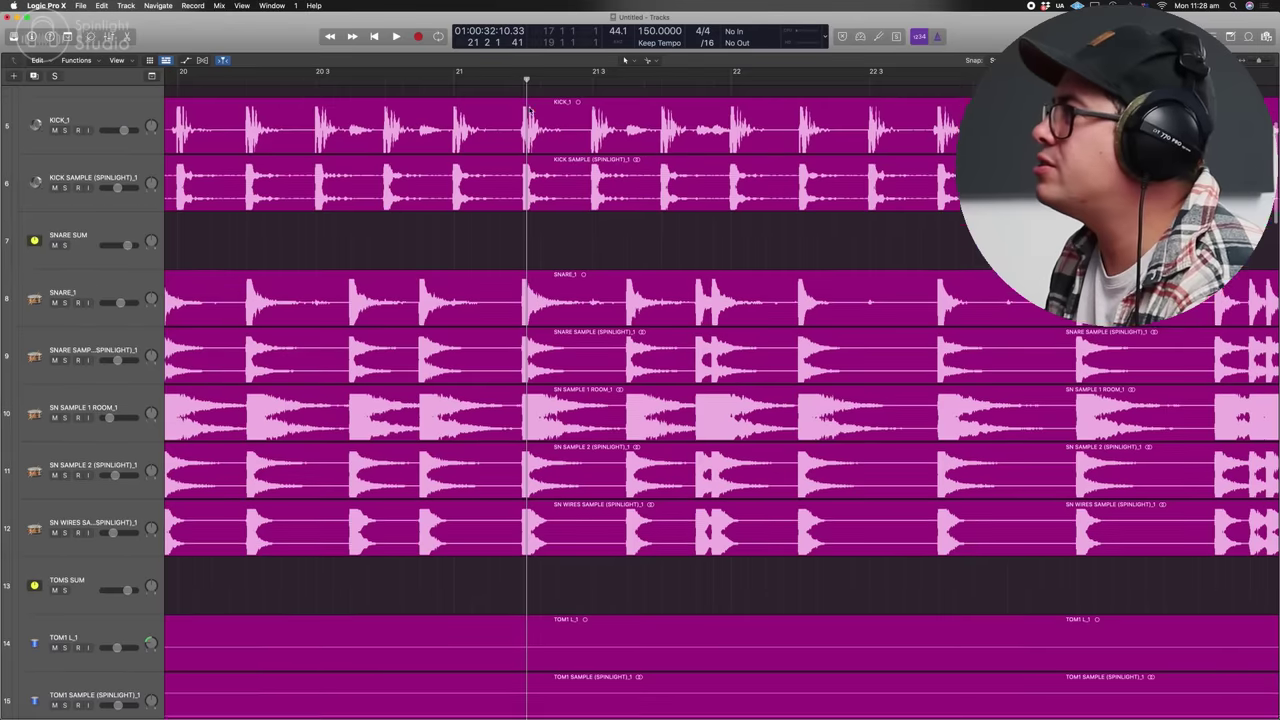
scroll(502, 107, up, 4)
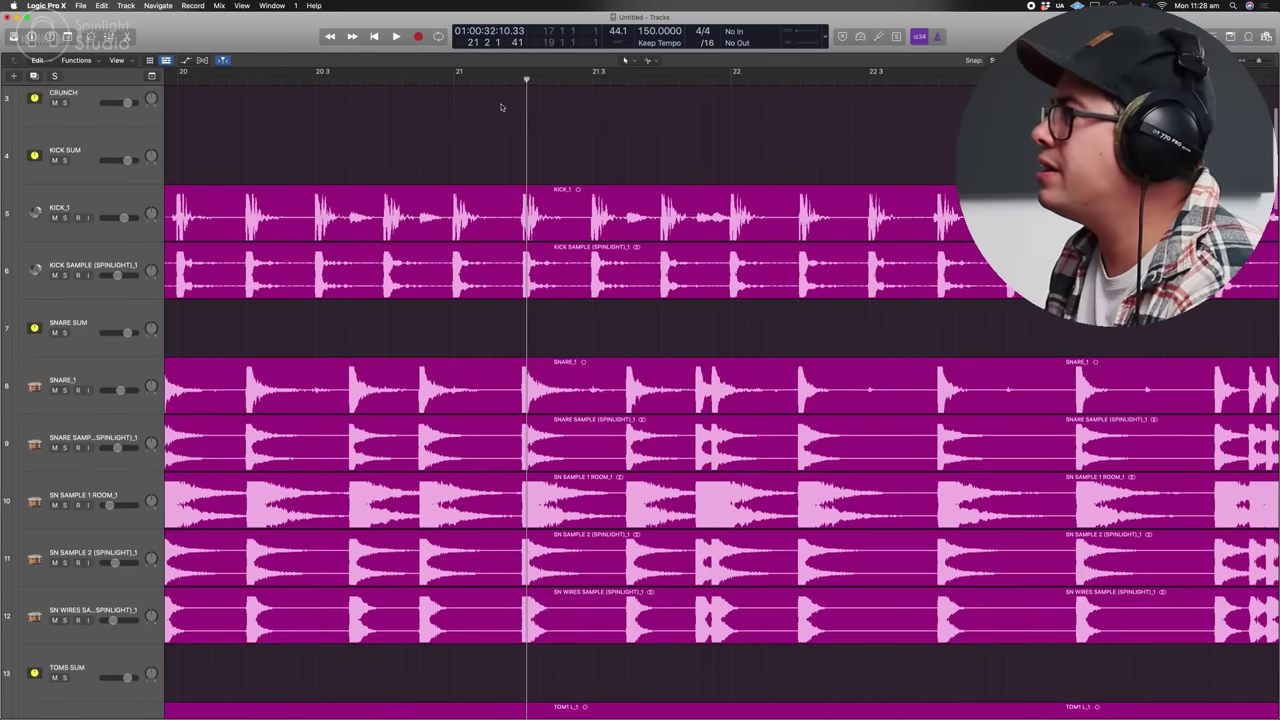
key(super+Left)
scroll(502, 107, down, 3)
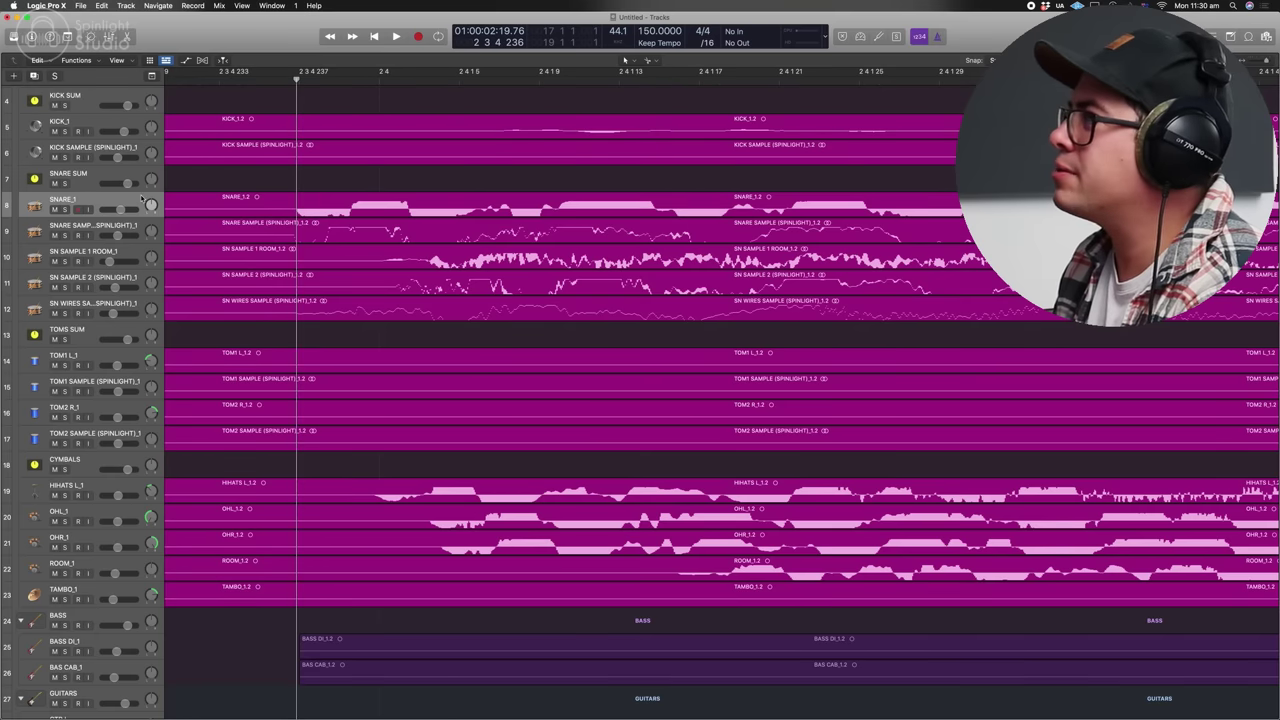
click(141, 198)
key(ctrl+super+z)
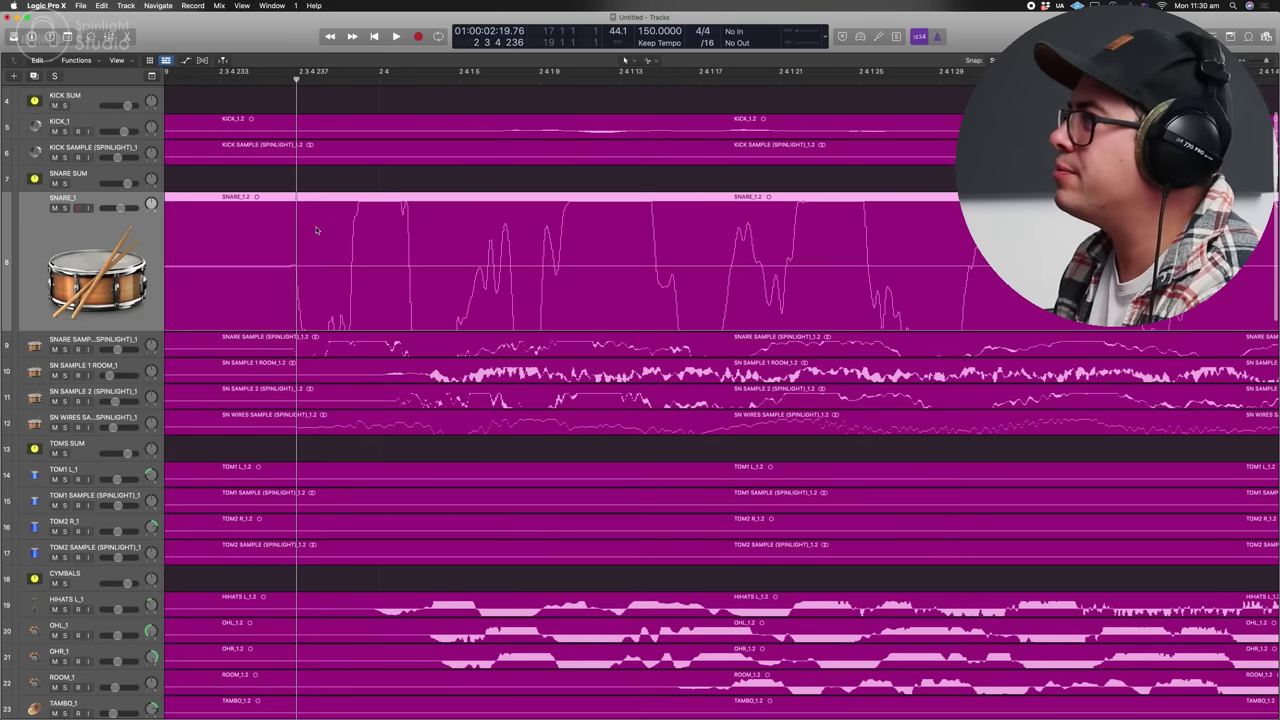
key(ctrl+super+z)
key(super+Down)
- Move the OHL_1, OHR_1 and HIHATS L_1 regions earlier so their first snare hit lines up with the SNARE_1 transient
click(89, 628)
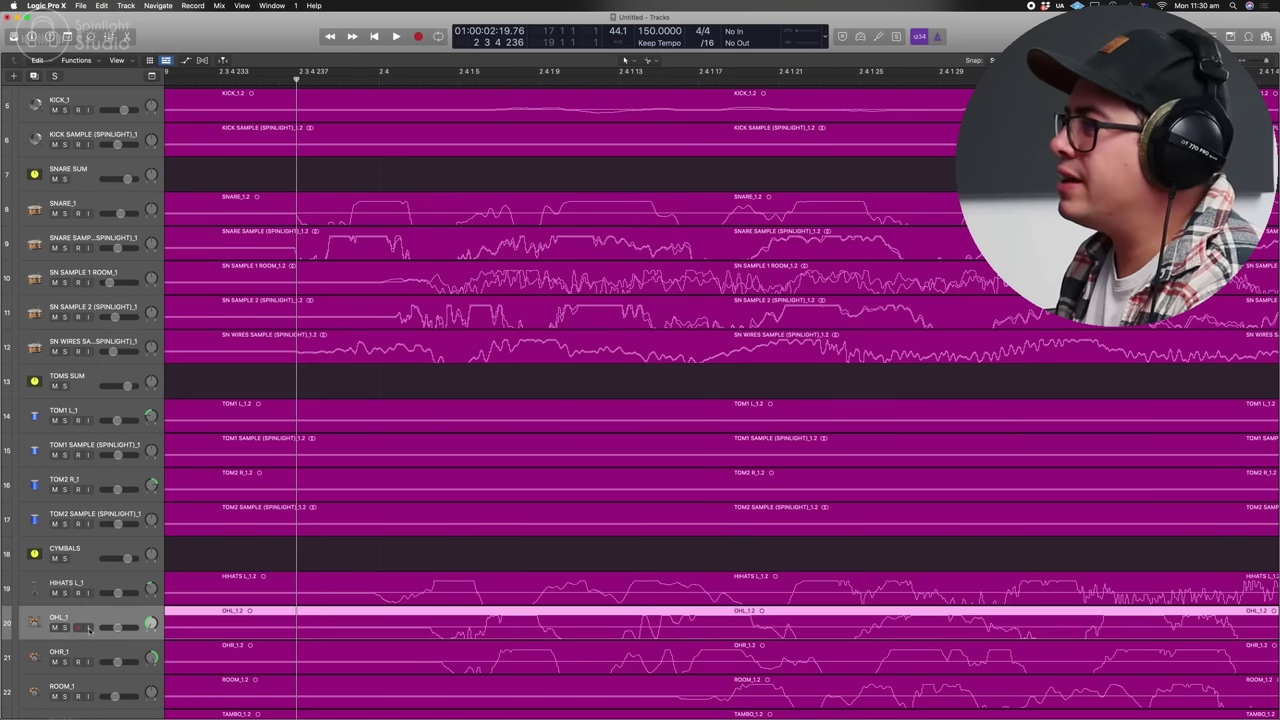
shift+click(100, 648)
drag(522, 625, 388, 626)
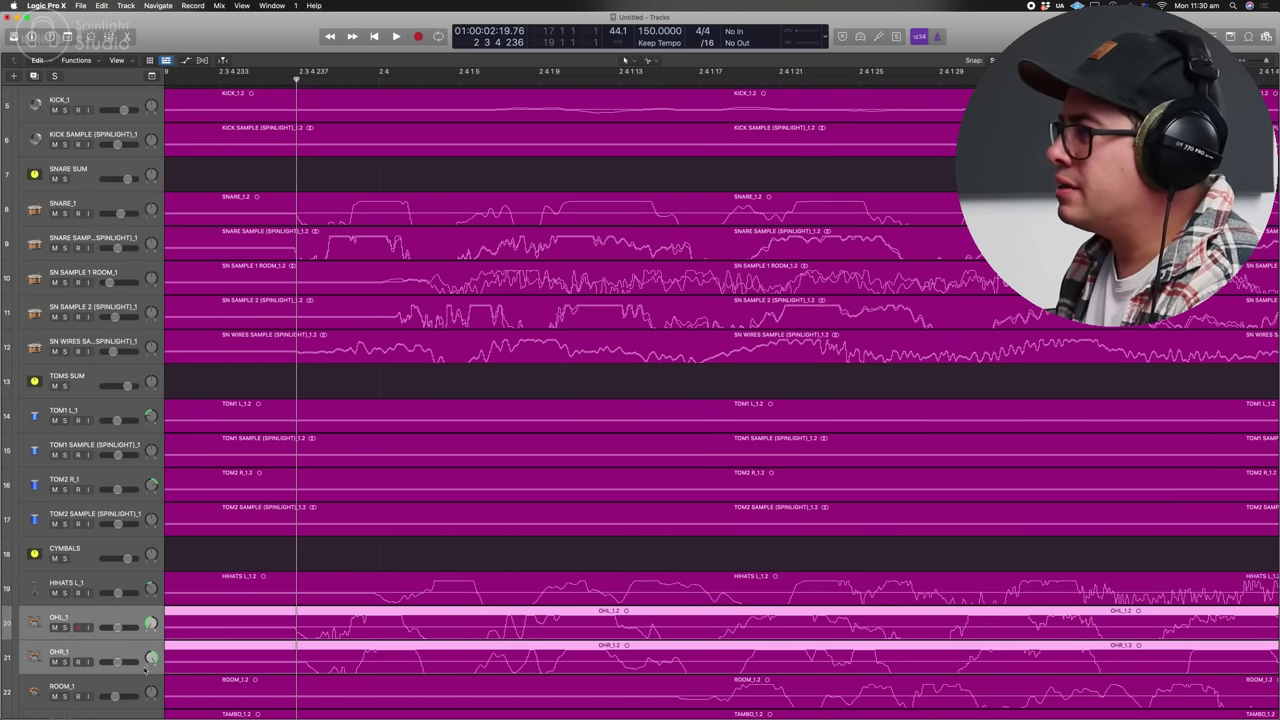
click(90, 650)
drag(607, 655, 596, 657)
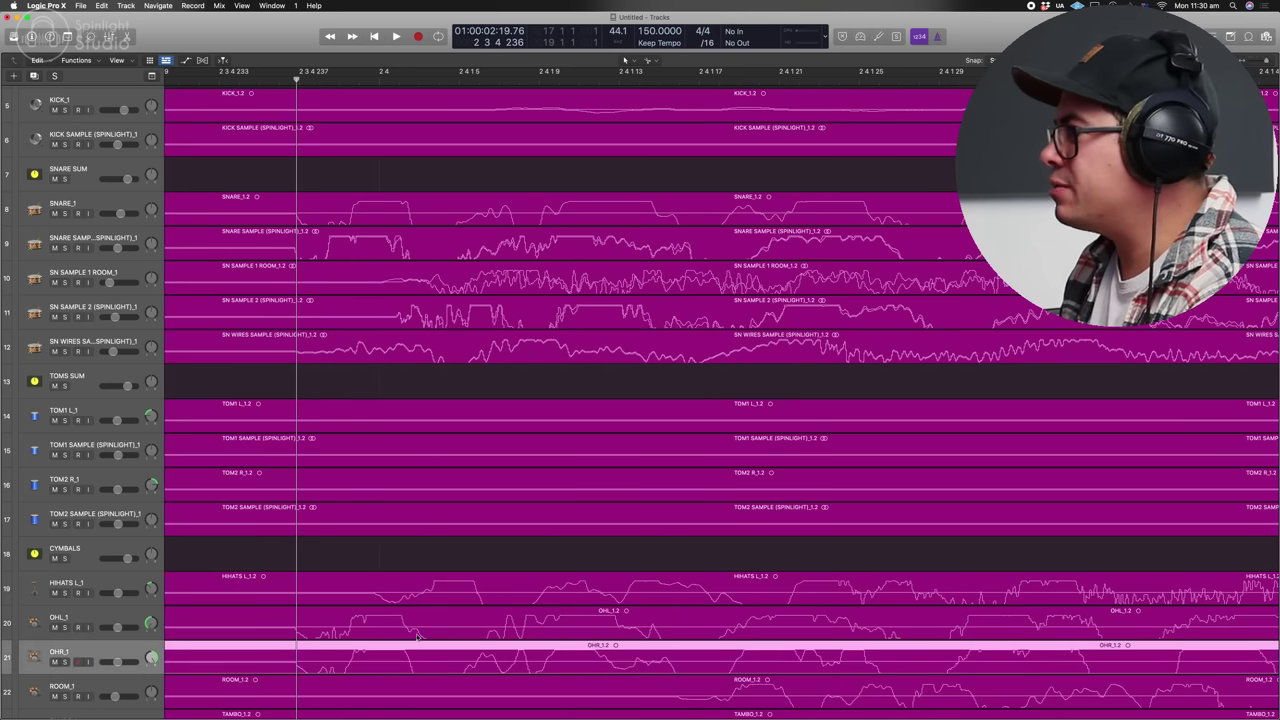
scroll(295, 543, up, 1)
drag(486, 598, 428, 598)
- Solo the SNARE SUM and CYMBALS buses and play the drums, watching their levels in the mixer
key(super+Left)
key(super+Left)
key(super+Left)
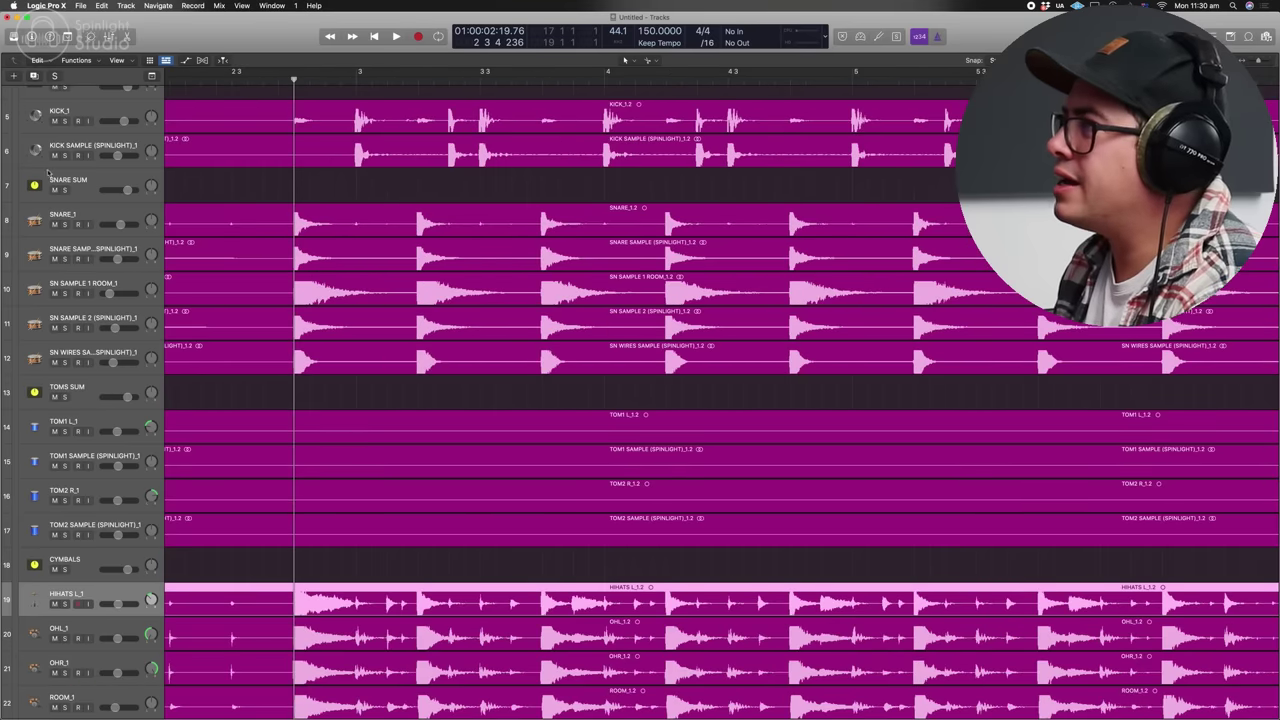
click(64, 190)
click(64, 569)
key(space)
key(x)
scroll(466, 610, left, 10)
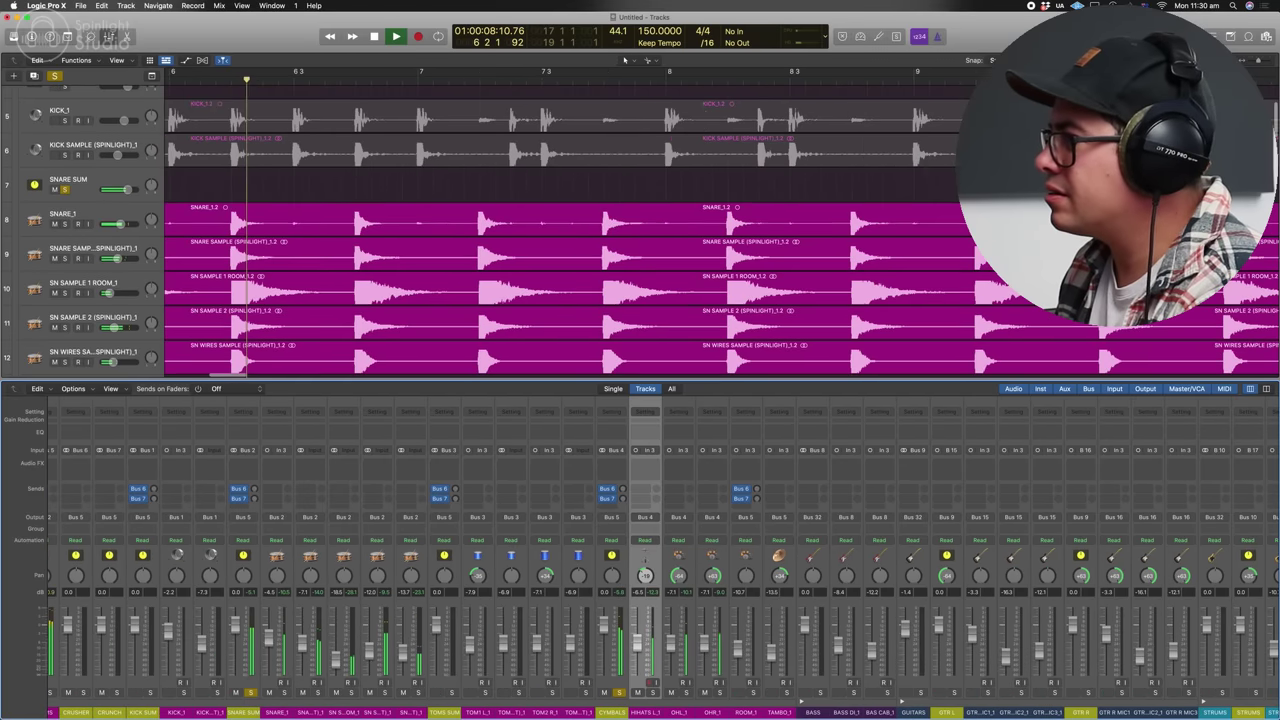
key(super+Left)
key(super+Left)
key(super+Left)
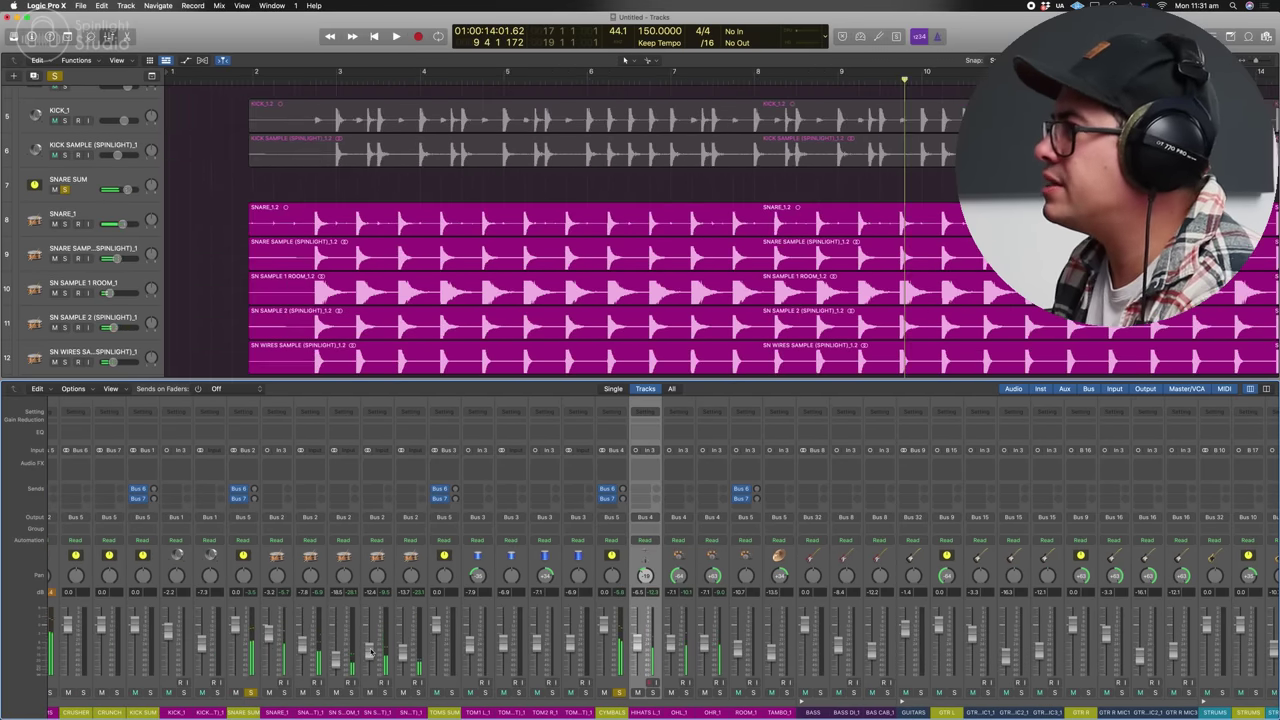
key(x)
- Compare the kick hit at bar 3 with the overhead waveforms and place the playhead at 2 4 4 238
scroll(463, 406, up, 3)
scroll(382, 205, down, 5)
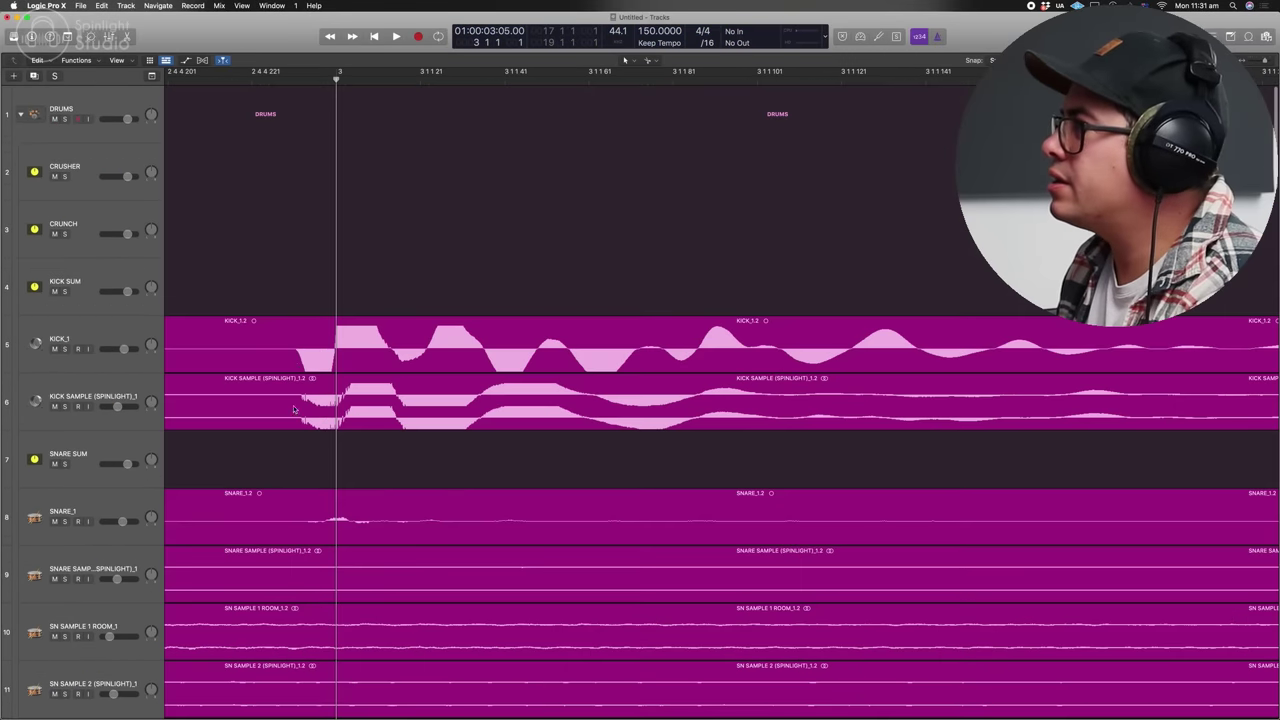
scroll(471, 337, left, 3)
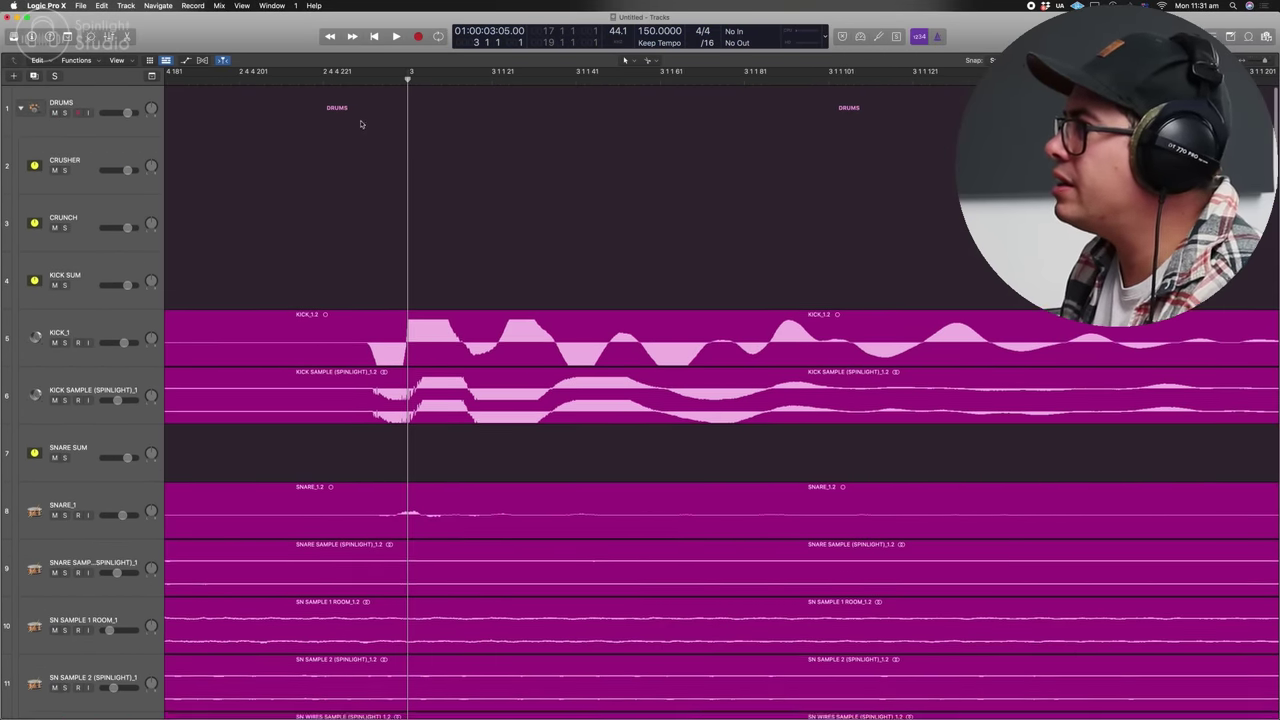
click(370, 79)
scroll(390, 130, down, 20)
scroll(405, 136, down, 1)
click(394, 78)
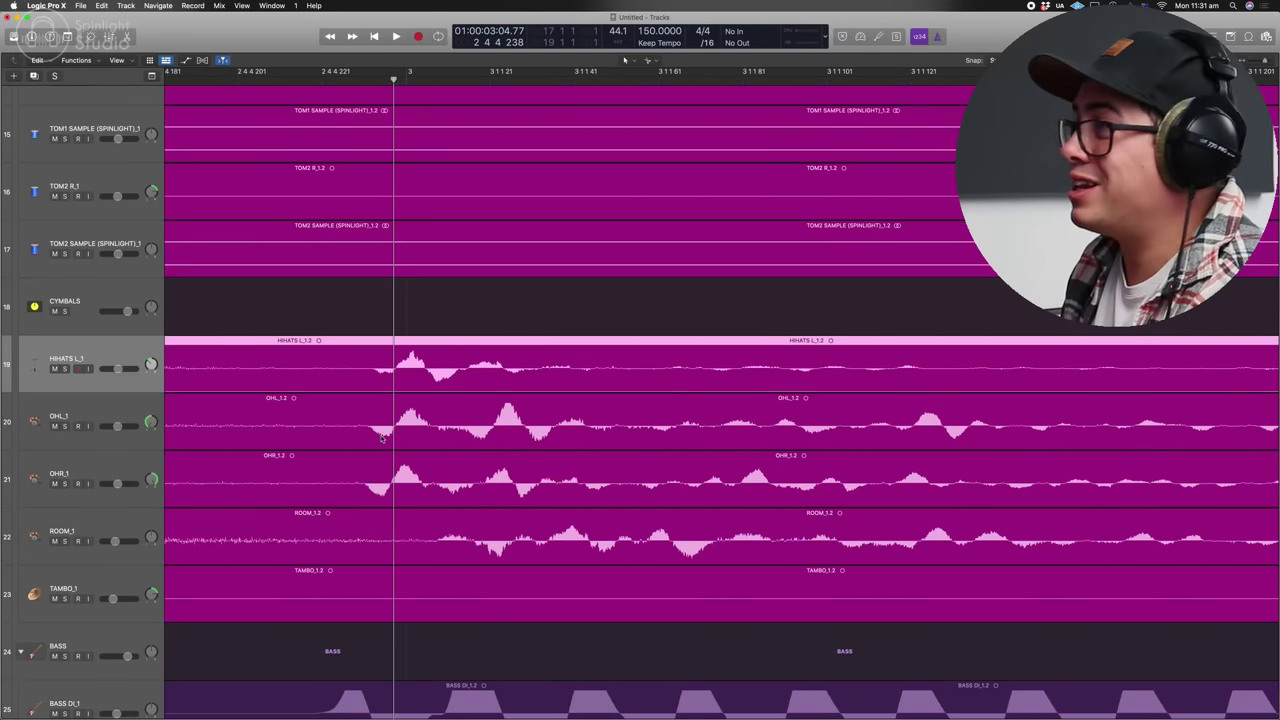
scroll(405, 392, up, 10)
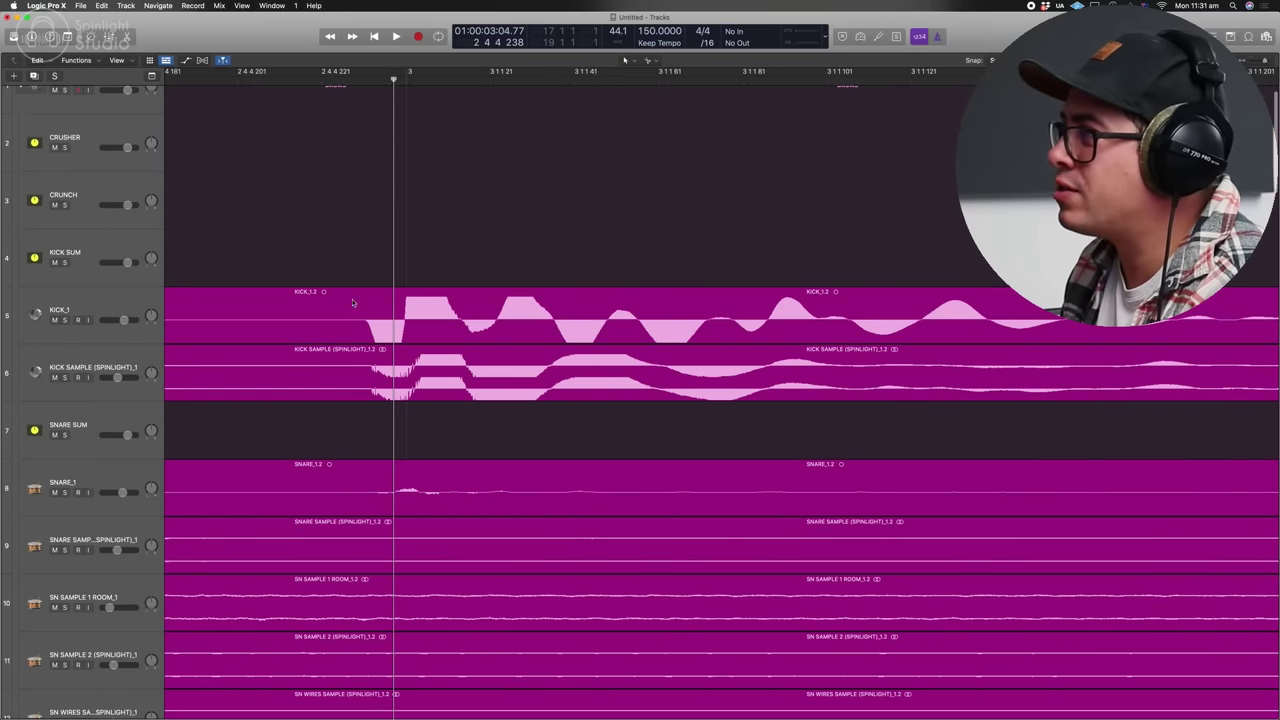
- Move the KICK_1 and KICK SAMPLE regions together slightly earlier to line up with the overheads
click(129, 308)
shift+click(129, 364)
drag(457, 307, 448, 312)
scroll(445, 335, down, 3)
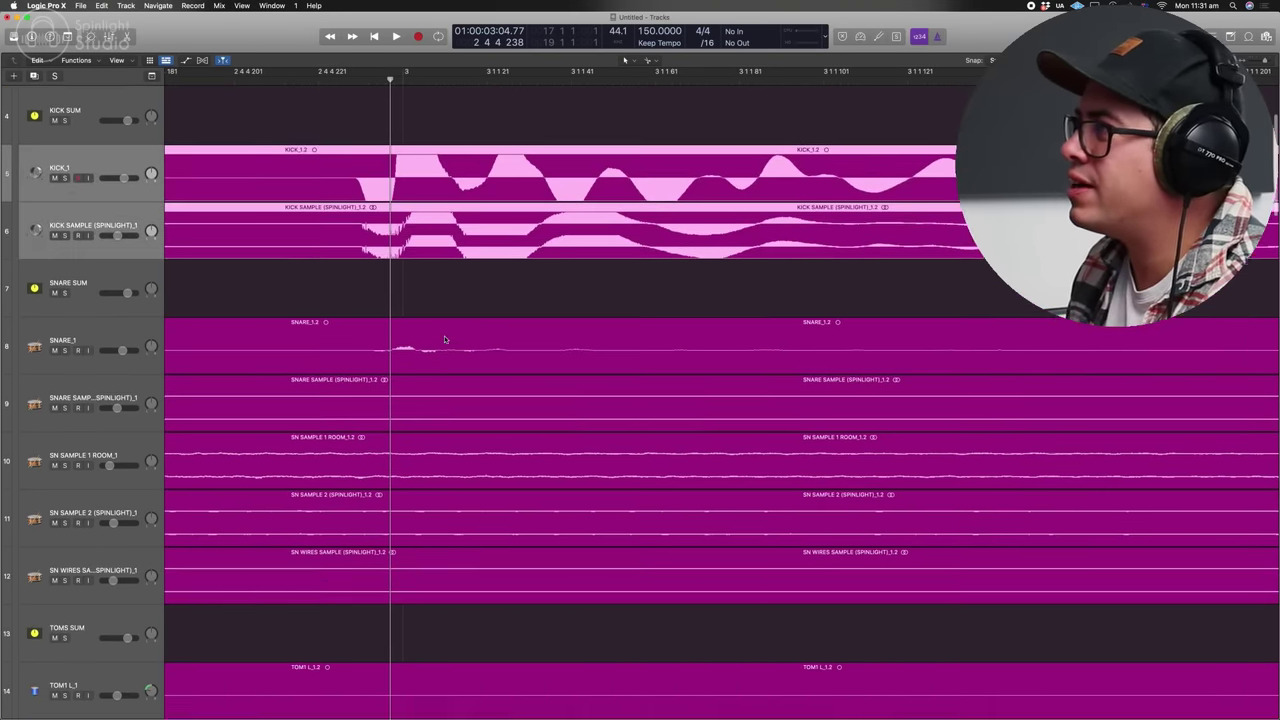
- Play the drums from around bar 3 with the mixer open to check the kick alignment
scroll(445, 340, left, 10)
key(space)
key(x)
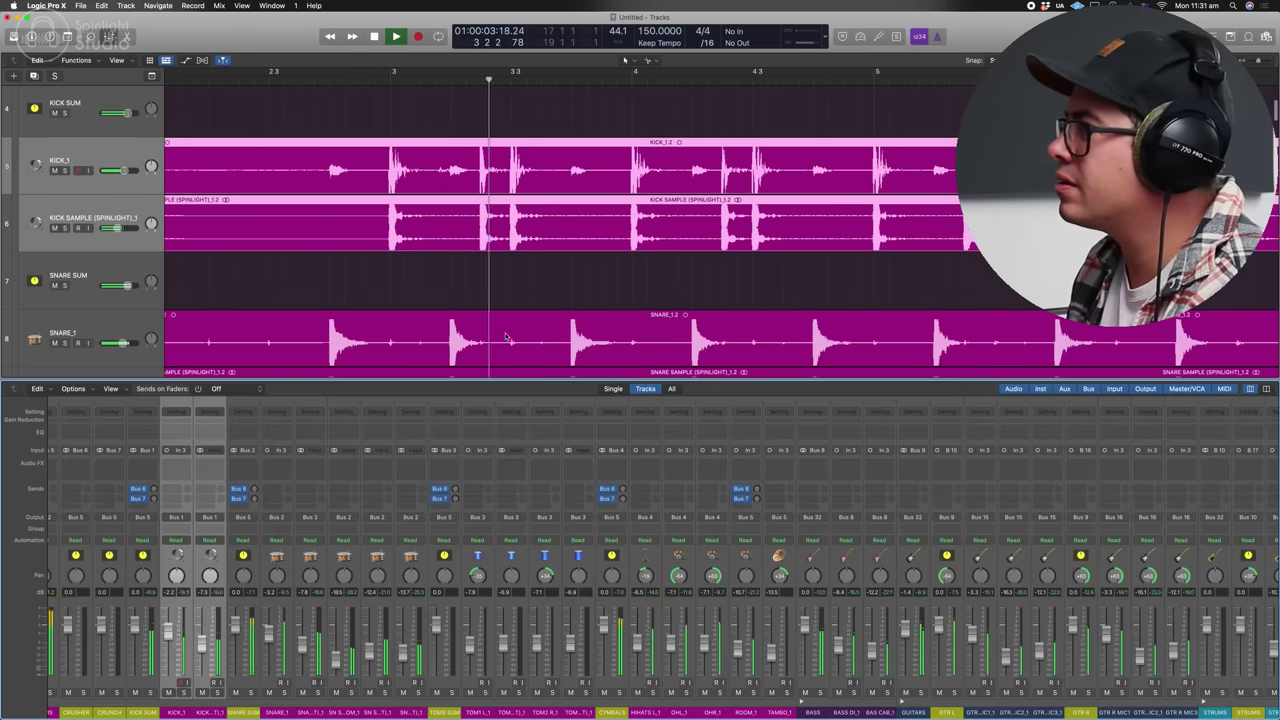
scroll(166, 684, left, 2)
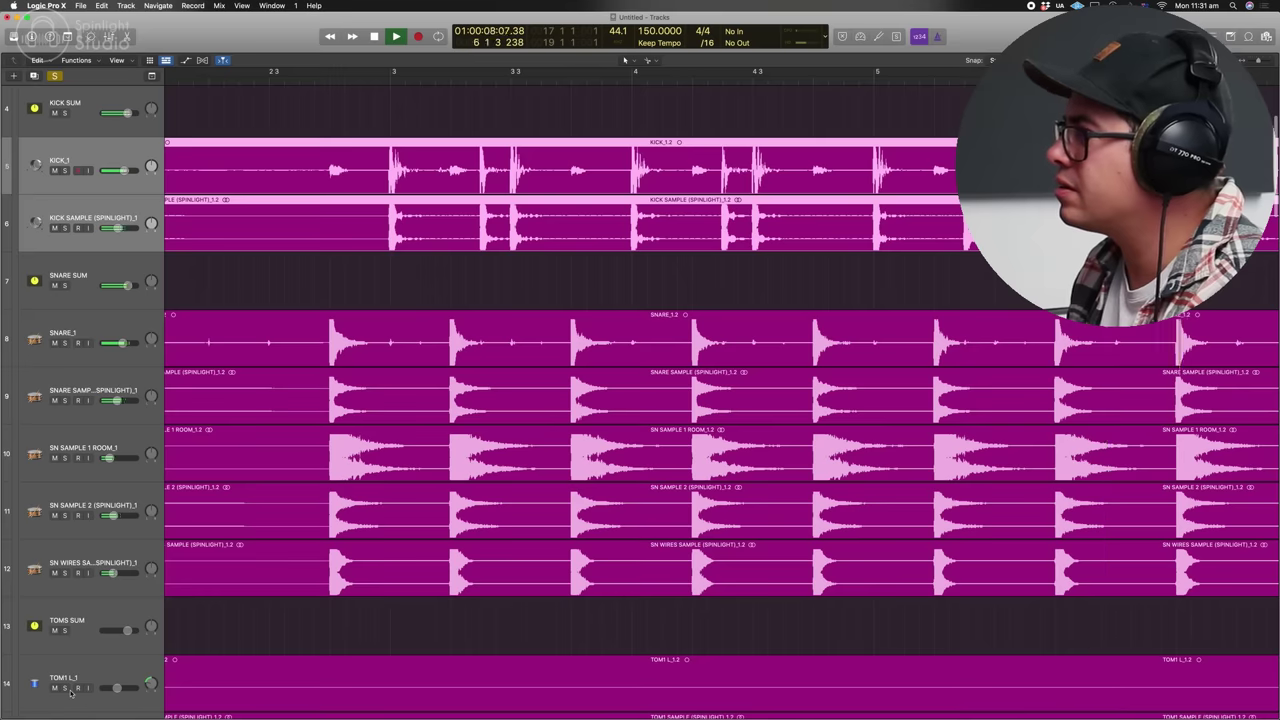
key(x)
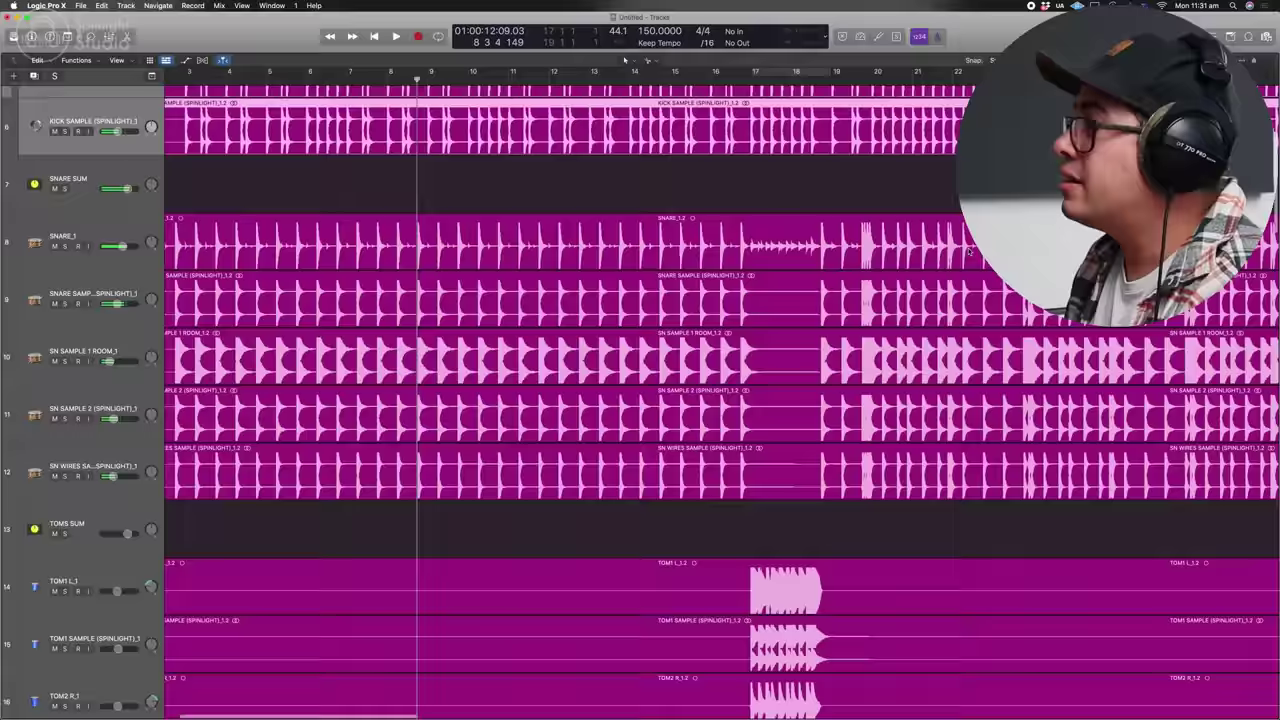
- Place the playhead at 16 4 4 224, where the tom fill before bar 17 starts in the OHL_1 waveform
scroll(817, 347, down, 5)
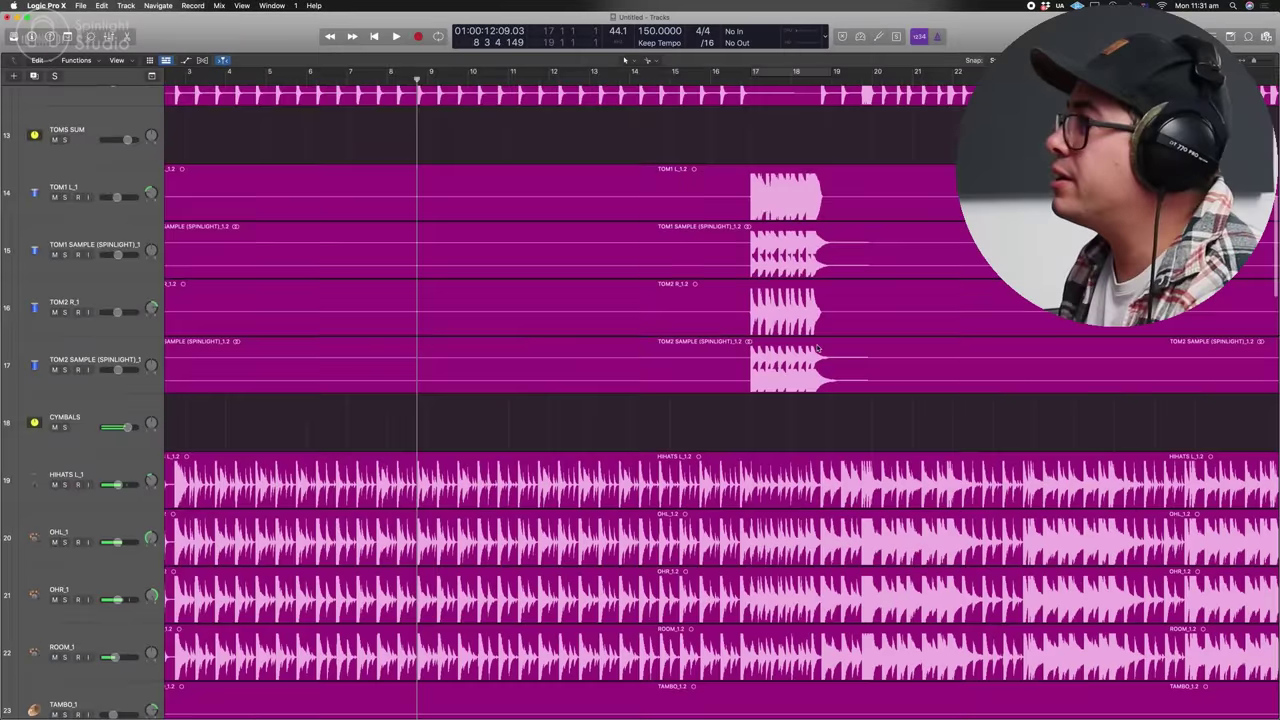
scroll(817, 347, right, 5)
scroll(817, 347, up, 2)
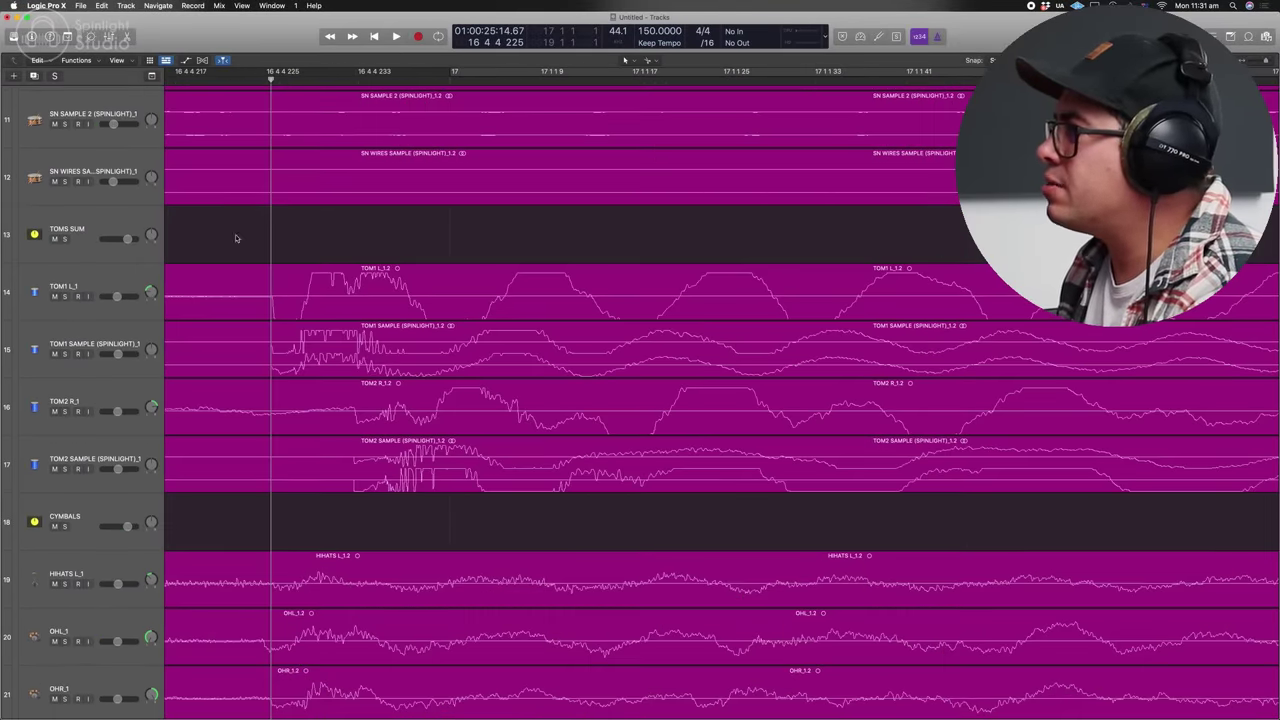
scroll(284, 290, down, 4)
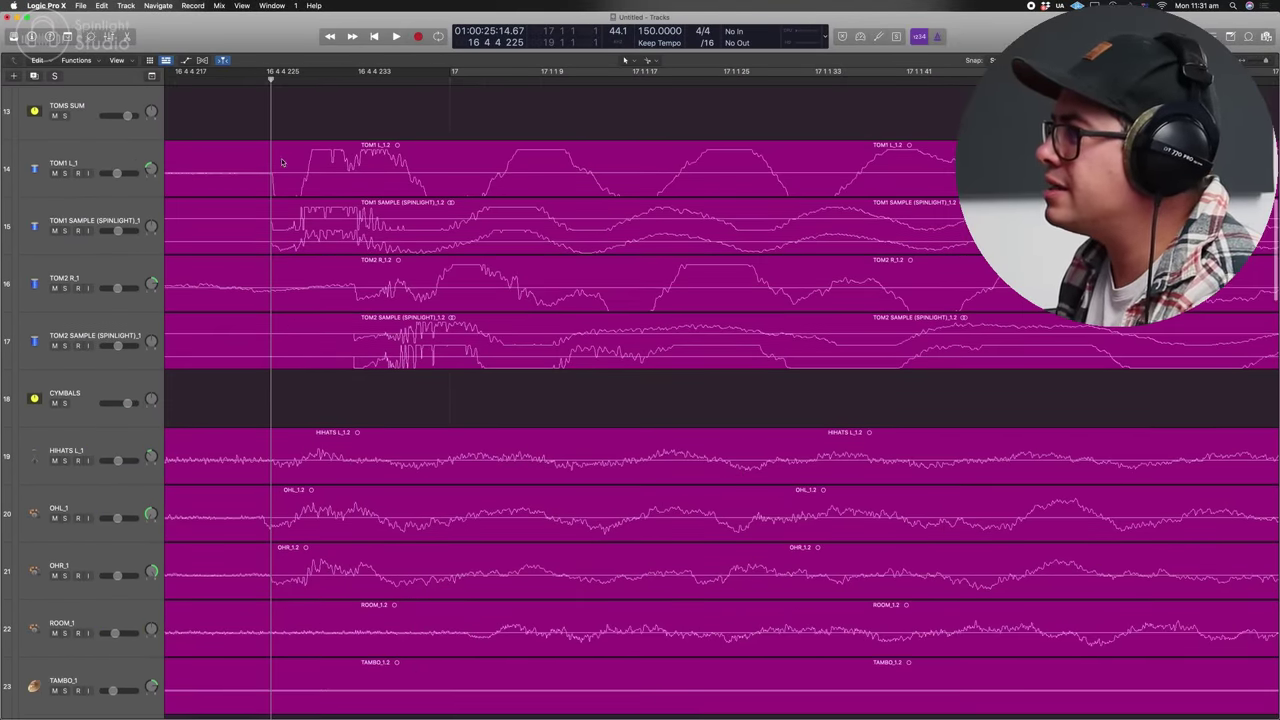
click(263, 402)
drag(263, 80, 259, 80)
key(super+Right)
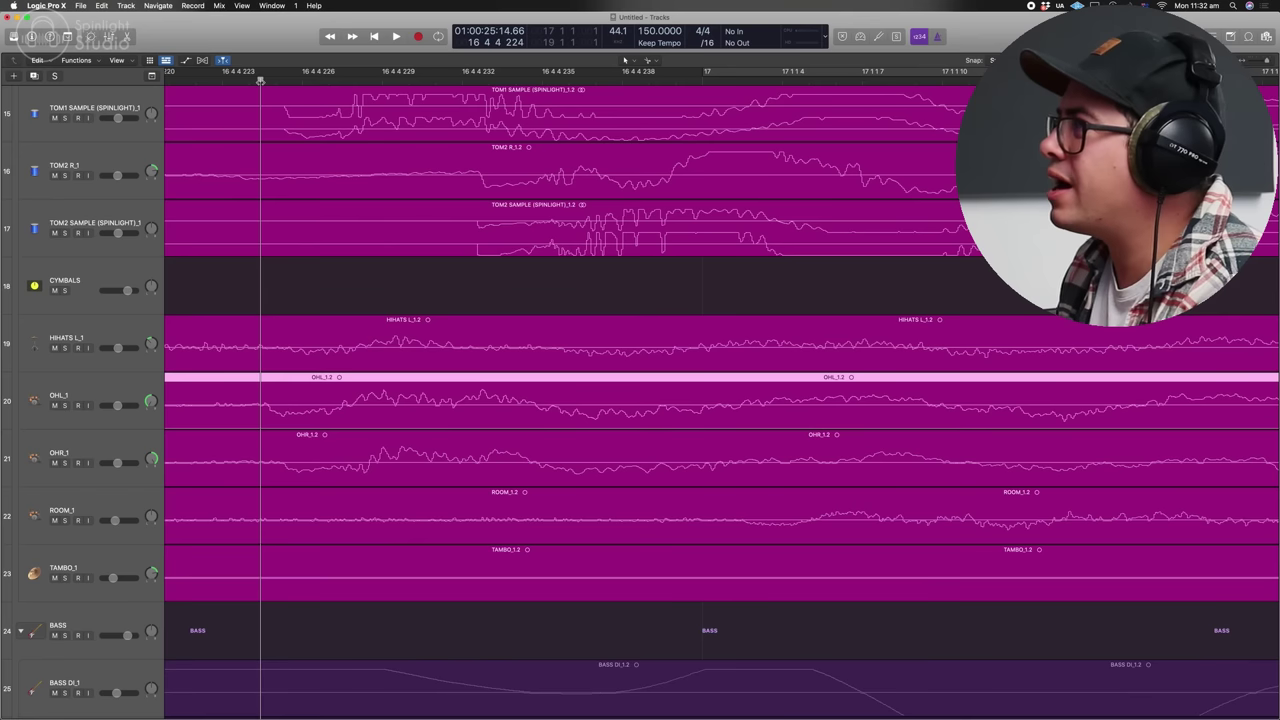
- Move the TOM1 L_1 and TOM1 SAMPLE regions together slightly earlier to line up with the tom hit in the overheads
click(95, 104)
scroll(95, 106, up, 2)
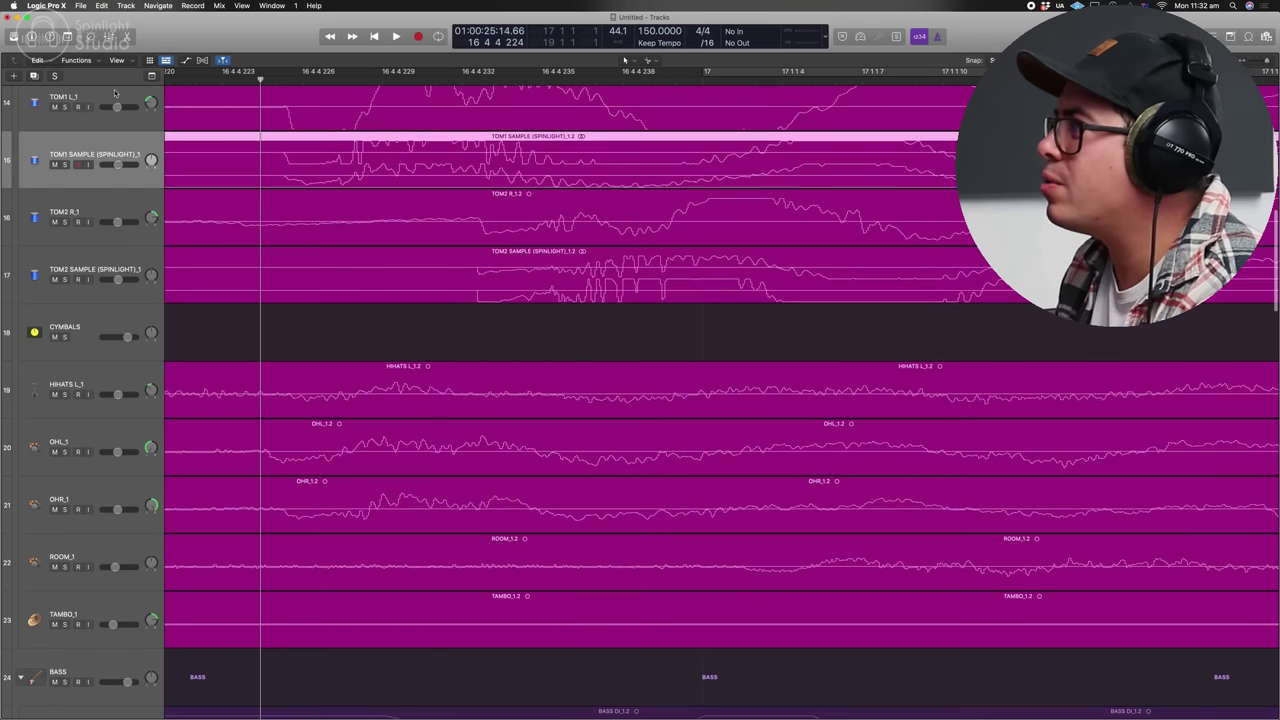
shift+click(97, 108)
drag(366, 173, 342, 177)
key(super+Right)
drag(381, 137, 377, 139)
- Look along the tom tracks past the bar 17 fill for other tom hits to compare with the overheads
key(super+Left)
key(super+Left)
key(super+Left)
key(super+Left)
key(super+Left)
key(super+Left)
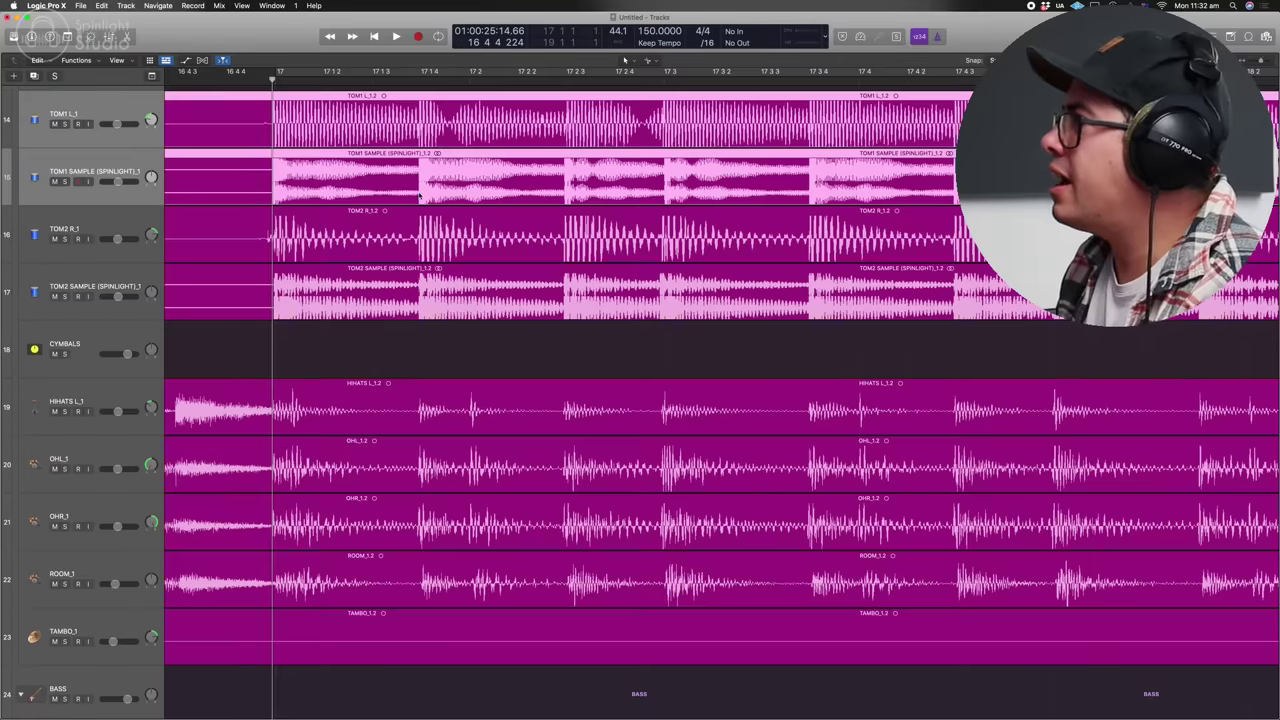
scroll(424, 211, right, 2)
key(super+Left)
key(super+Left)
key(super+Left)
key(super+Left)
key(super+Left)
key(super+Left)
scroll(440, 207, right, 15)
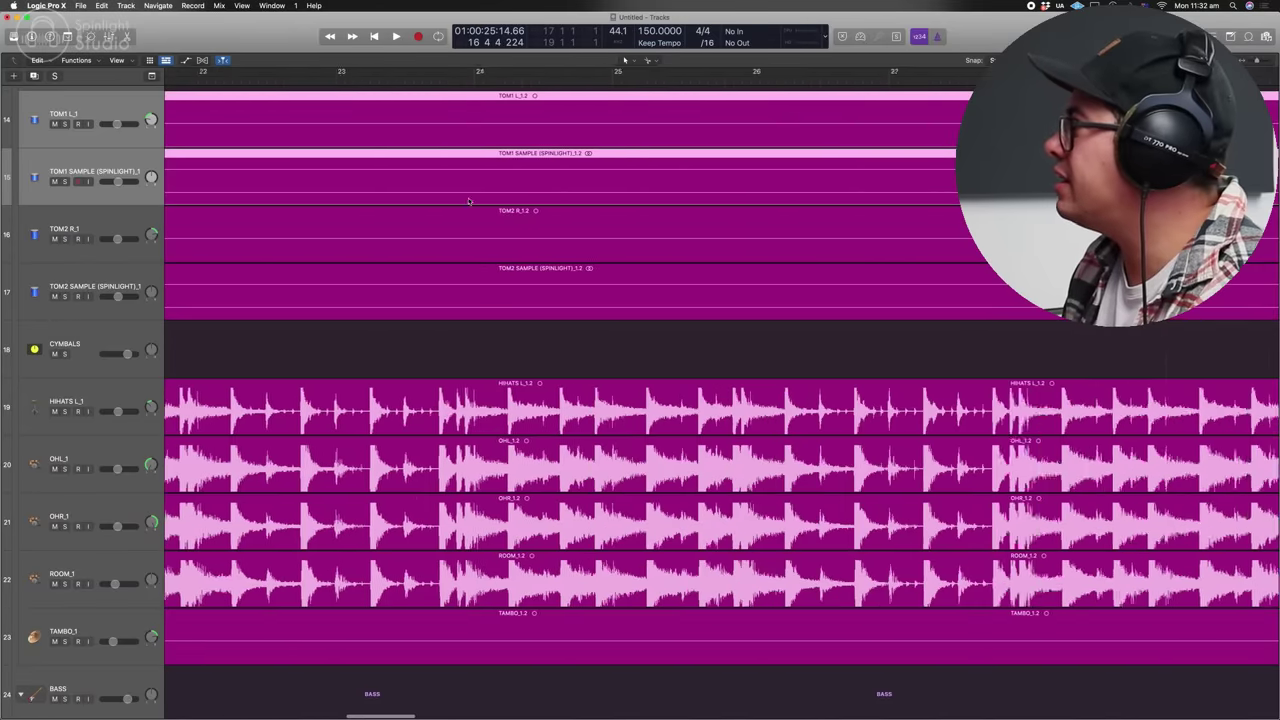
scroll(503, 194, right, 15)
key(super+Left)
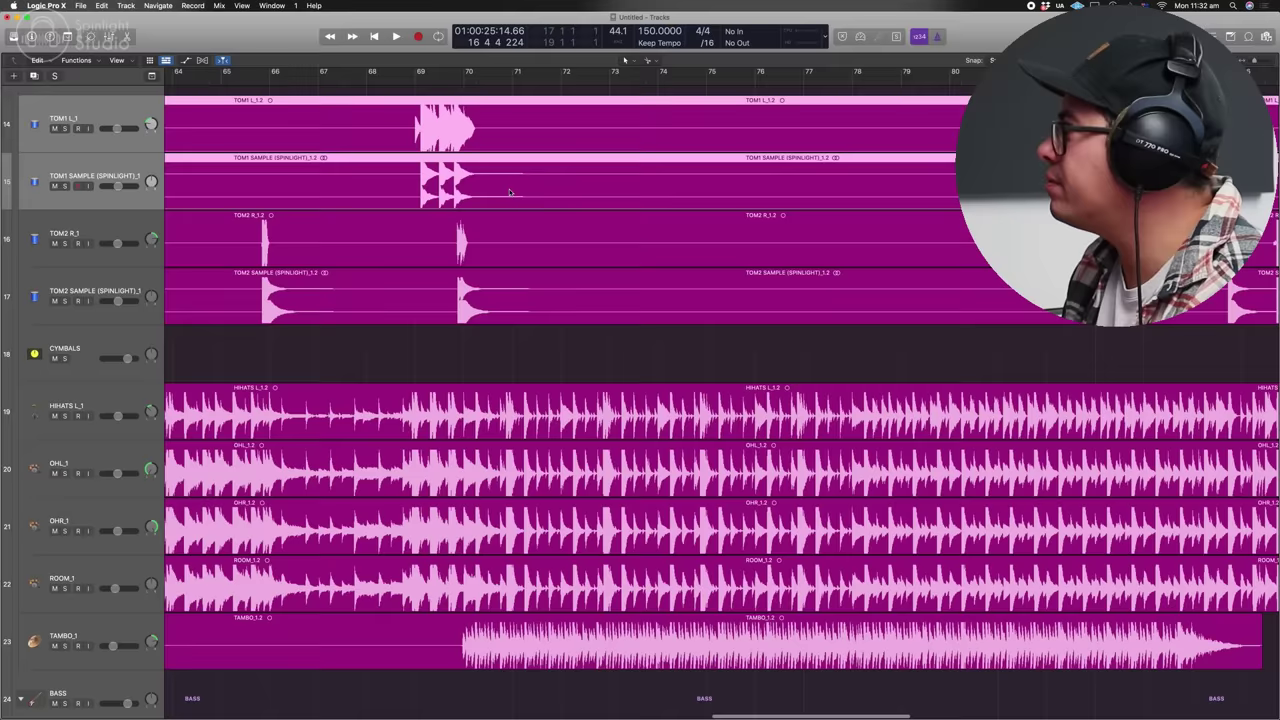
- Inspect the tom hits around bars 69 and 104 and place the playhead on the last TOM2 hit at 104 4 2 199
mouse_move(509, 83)
mouse_down()
mouse_move(509, 118)
mouse_move(514, 69)
mouse_up()
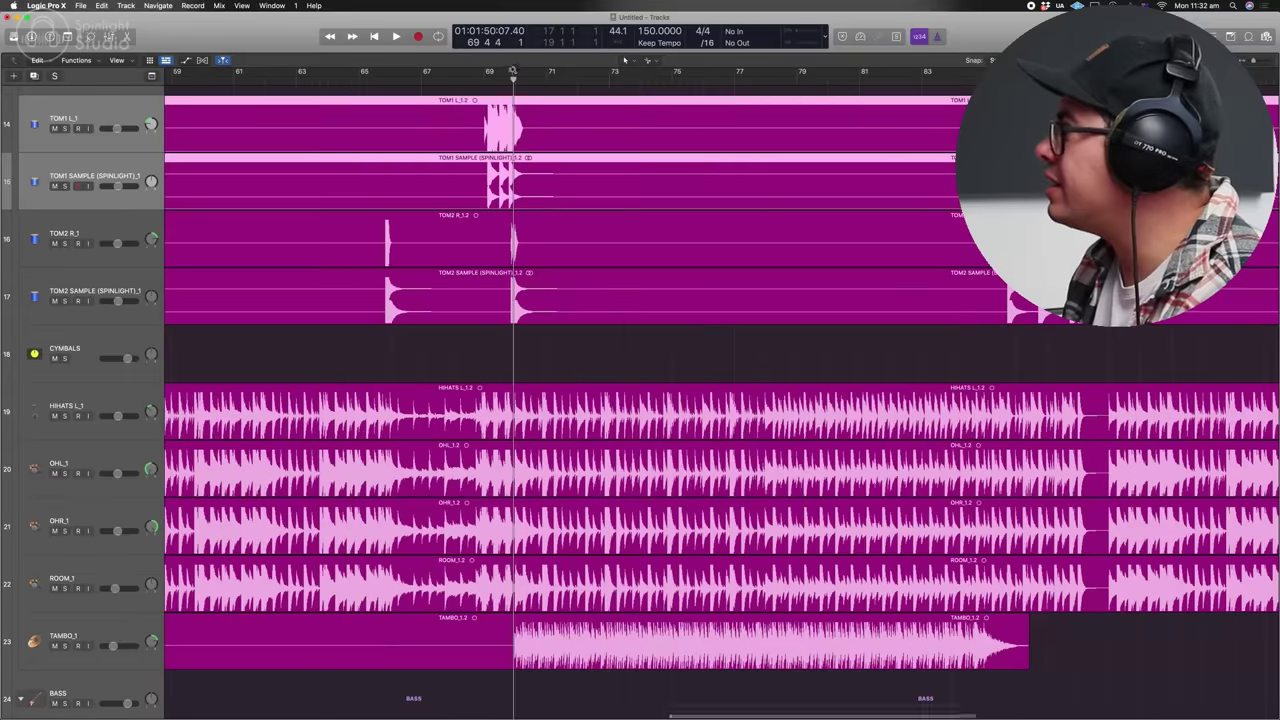
scroll(608, 156, right, 8)
drag(650, 80, 651, 116)
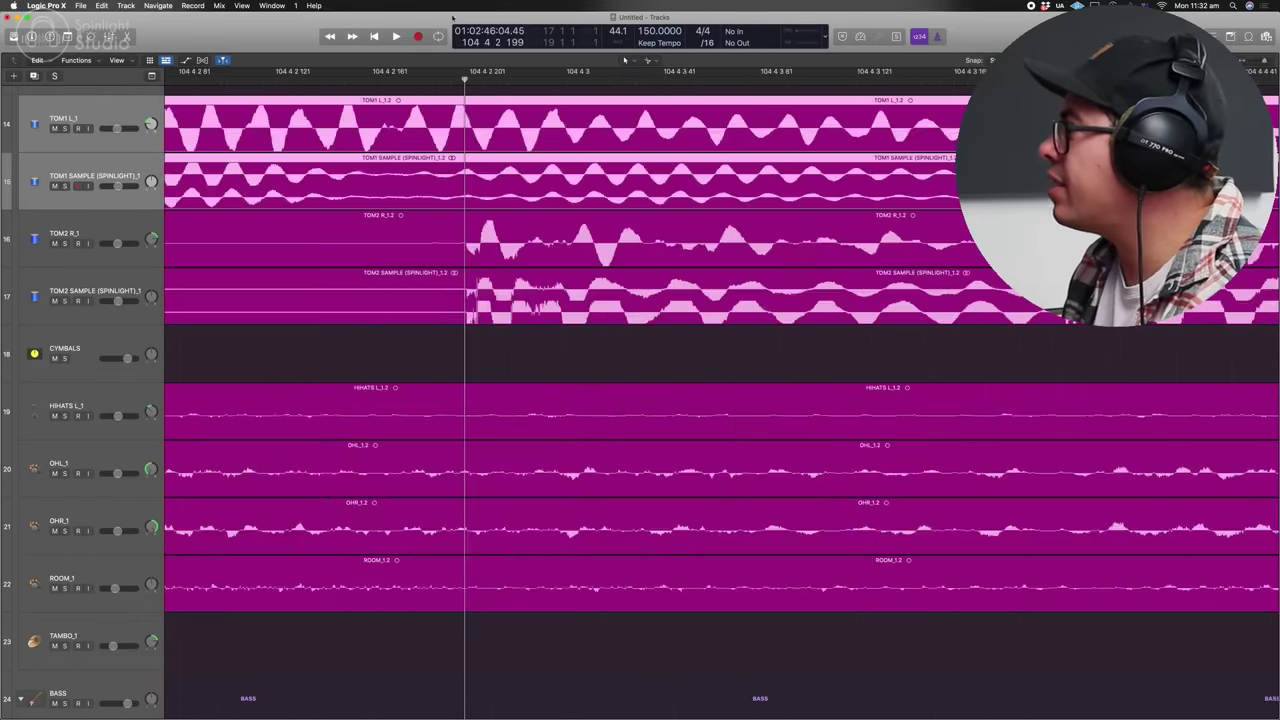
key(super+Left)
key(super+Left)
key(super+Left)
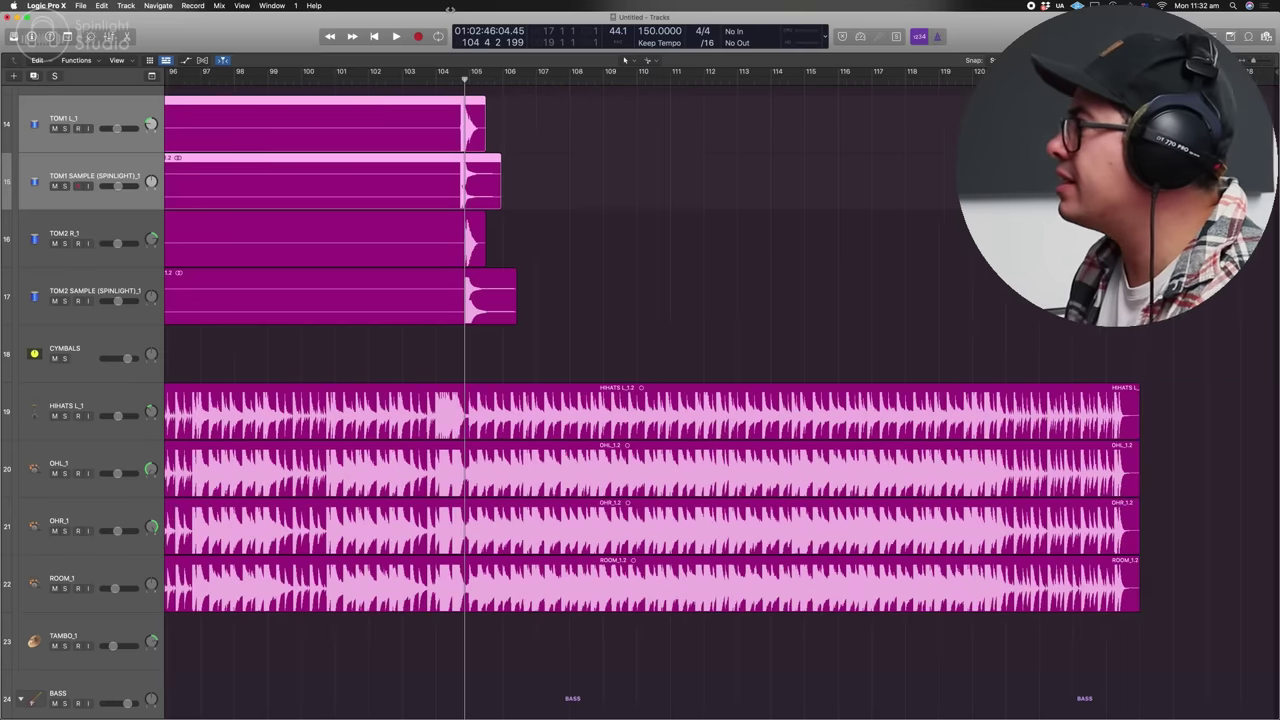
- Examine the last TOM2 hit at 104 4 2 199 closely in the TOM2 mic, TOM2 sample and overhead waveforms
key(super+Right)
key(super+Right)
key(super+Right)
key(super+Right)
key(super+Right)
key(super+Right)
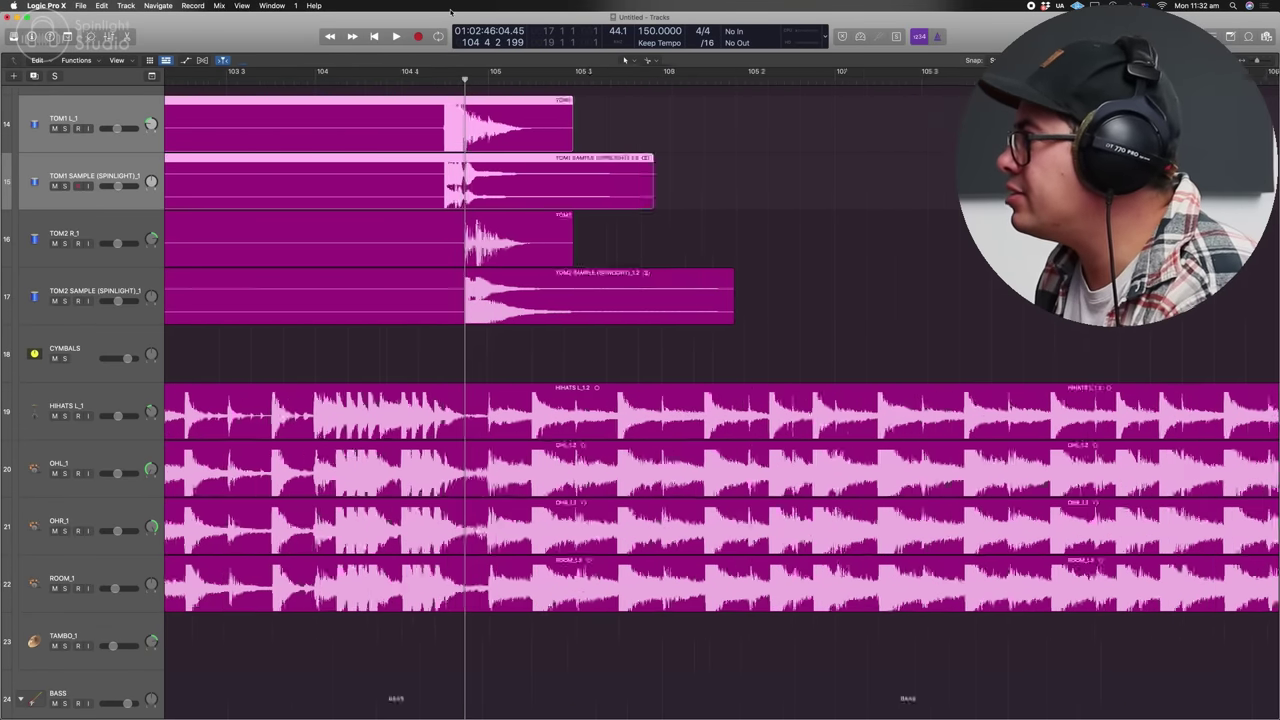
key(super+Right)
key(super+Right)
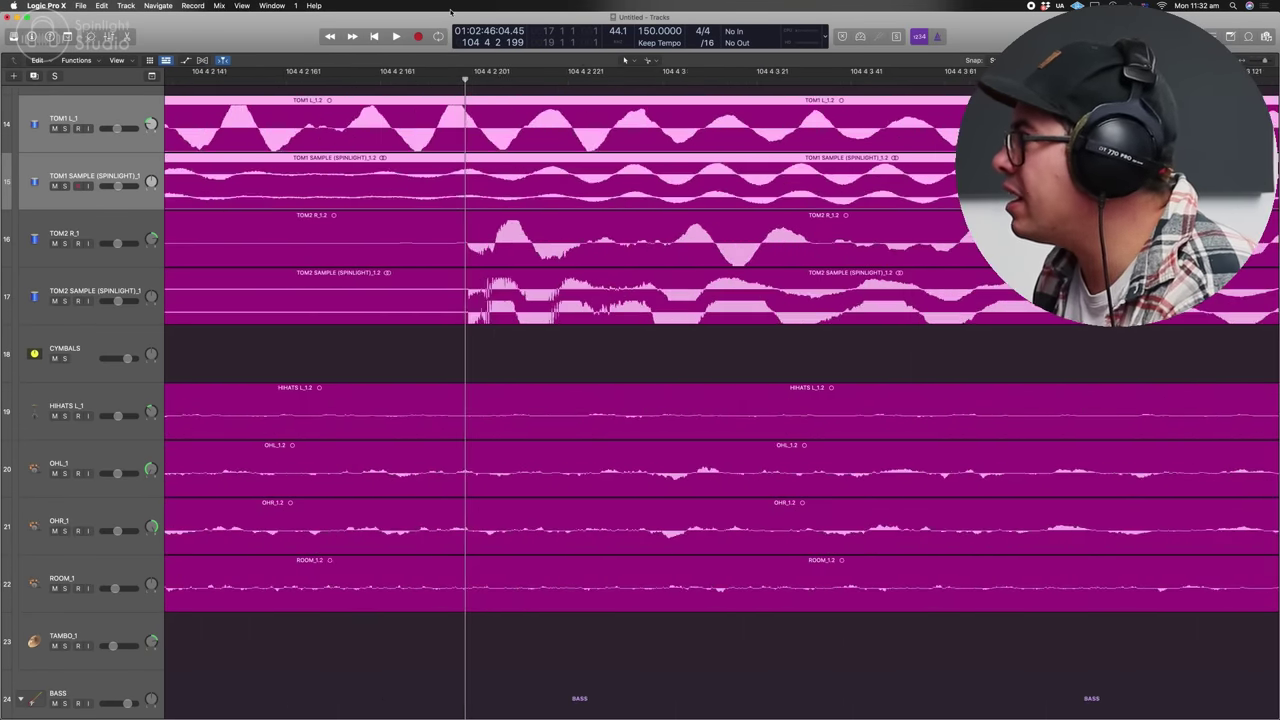
key(super+Down)
key(super+Down)
key(super+Down)
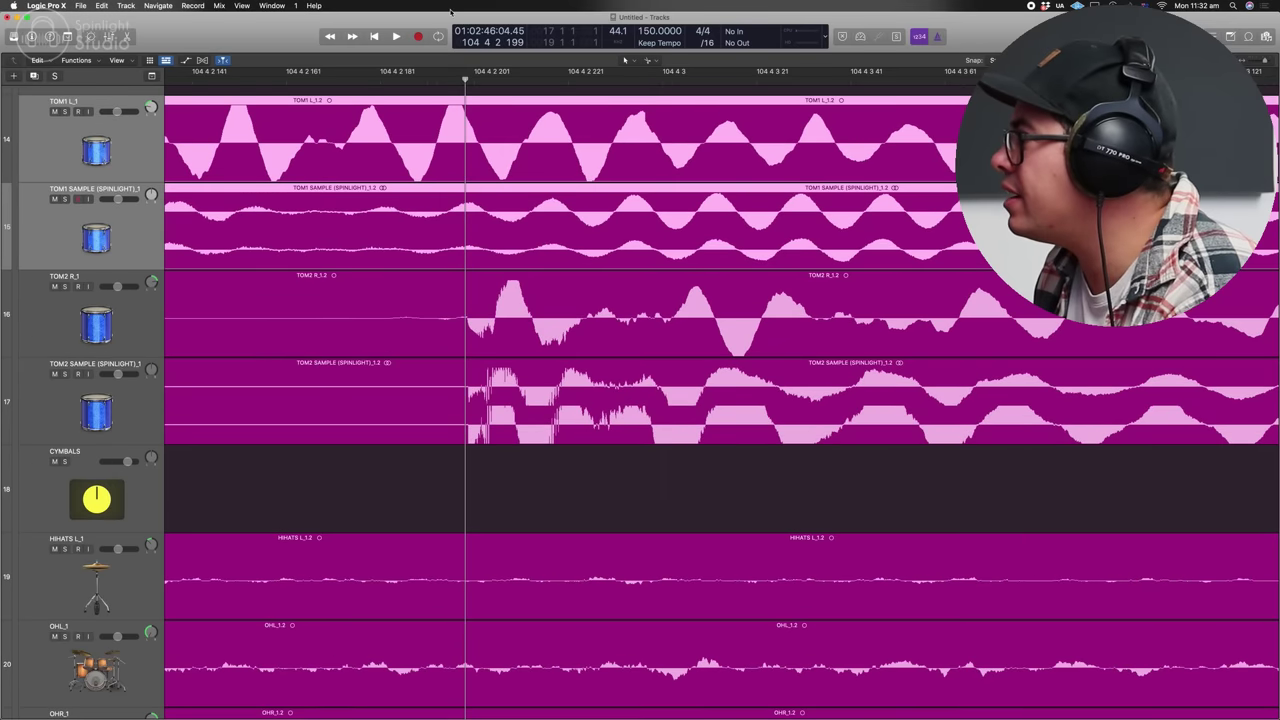
key(super+Left)
key(super+Left)
key(super+Left)
key(super+Left)
key(super+Left)
key(super+Left)
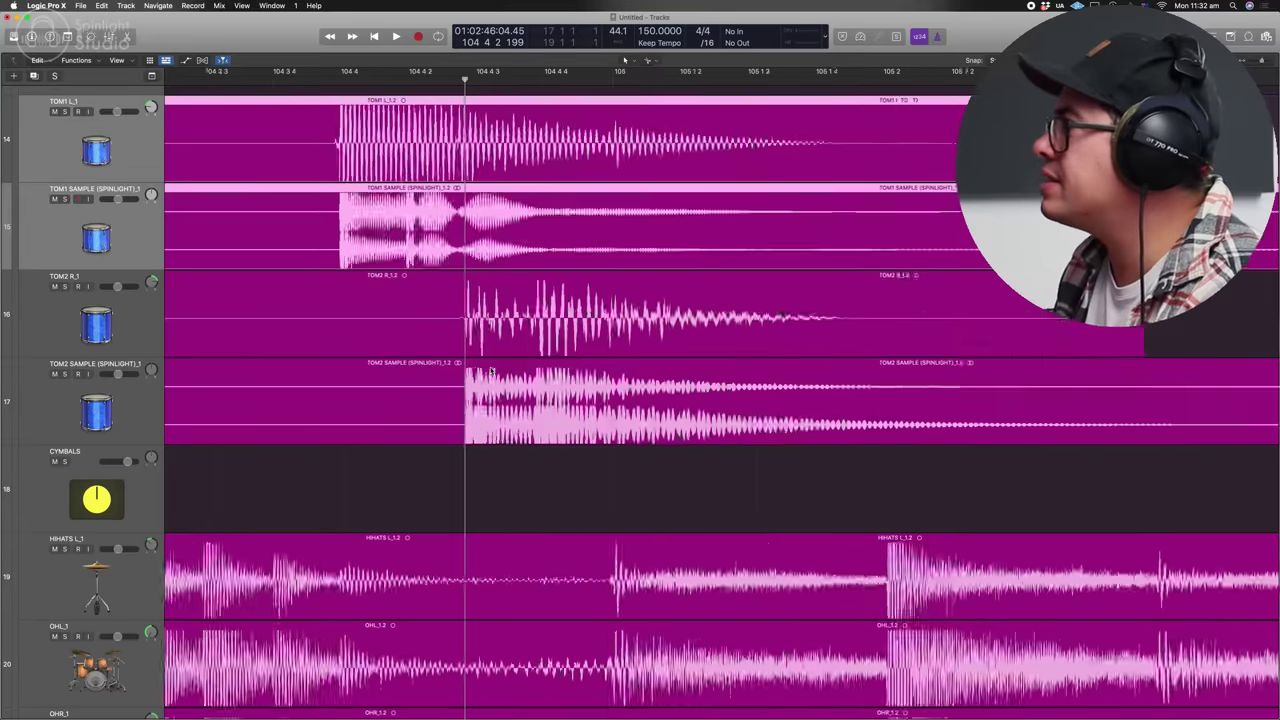
- Play the soloed drums through the last tom hits around bar 104 with the mixer shown
key(x)
key(space)
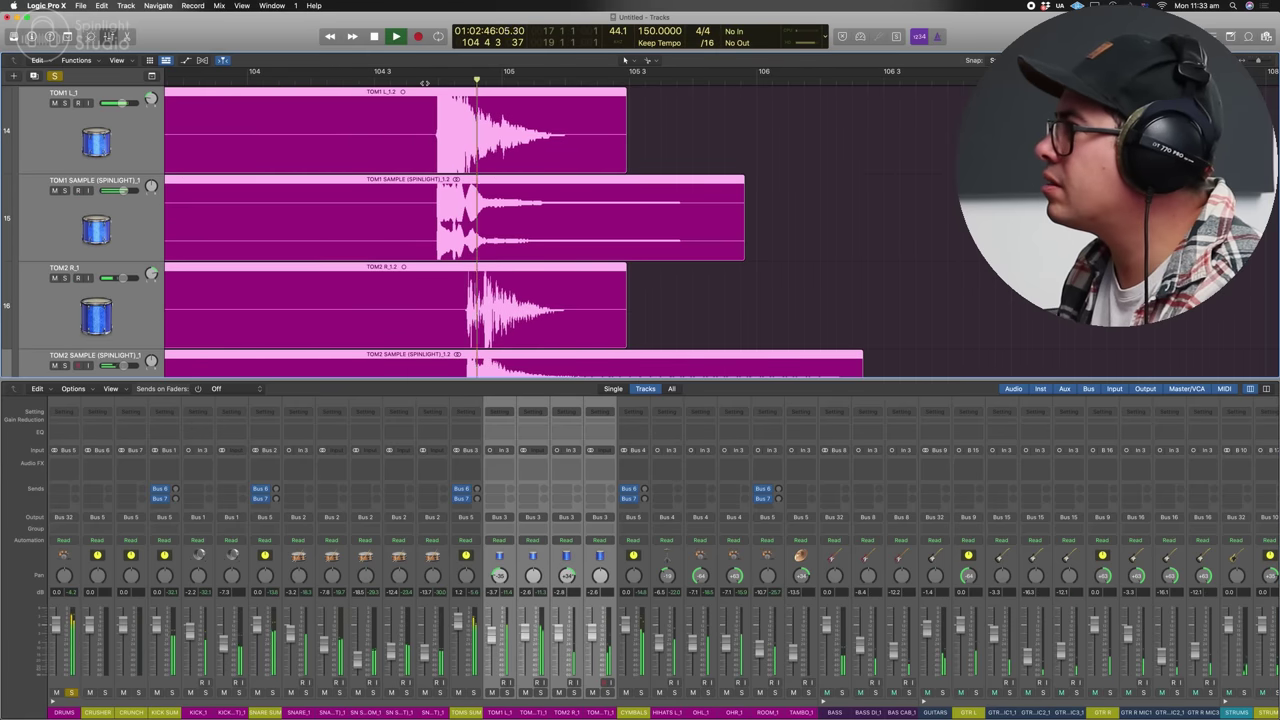
key(super+Left)
key(super+Left)
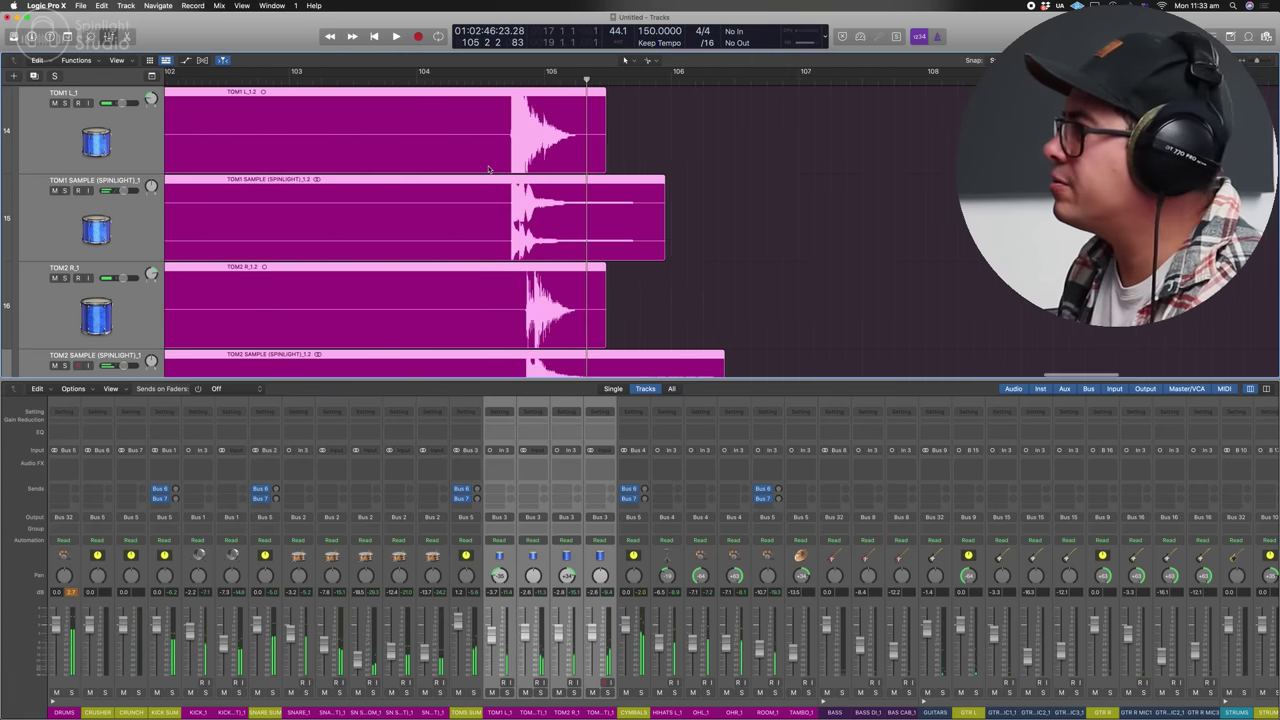
- Look through the tom fills around bars 17 and 48 and compare them with the hi-hat and overhead tracks
key(x)
key(super+Left)
key(super+Left)
key(super+Left)
key(super+Left)
key(super+Left)
key(super+Left)
key(super+Left)
key(super+Left)
scroll(668, 324, down, 8)
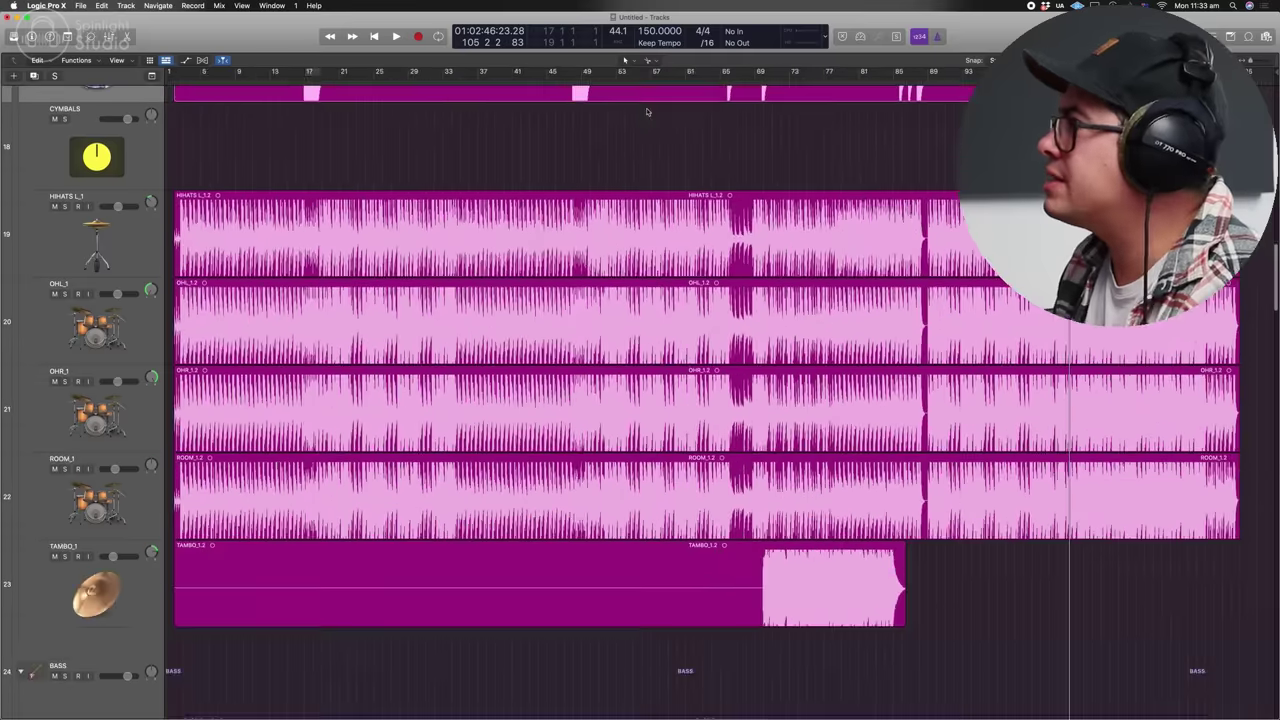
scroll(647, 112, up, 4)
scroll(420, 148, up, 10)
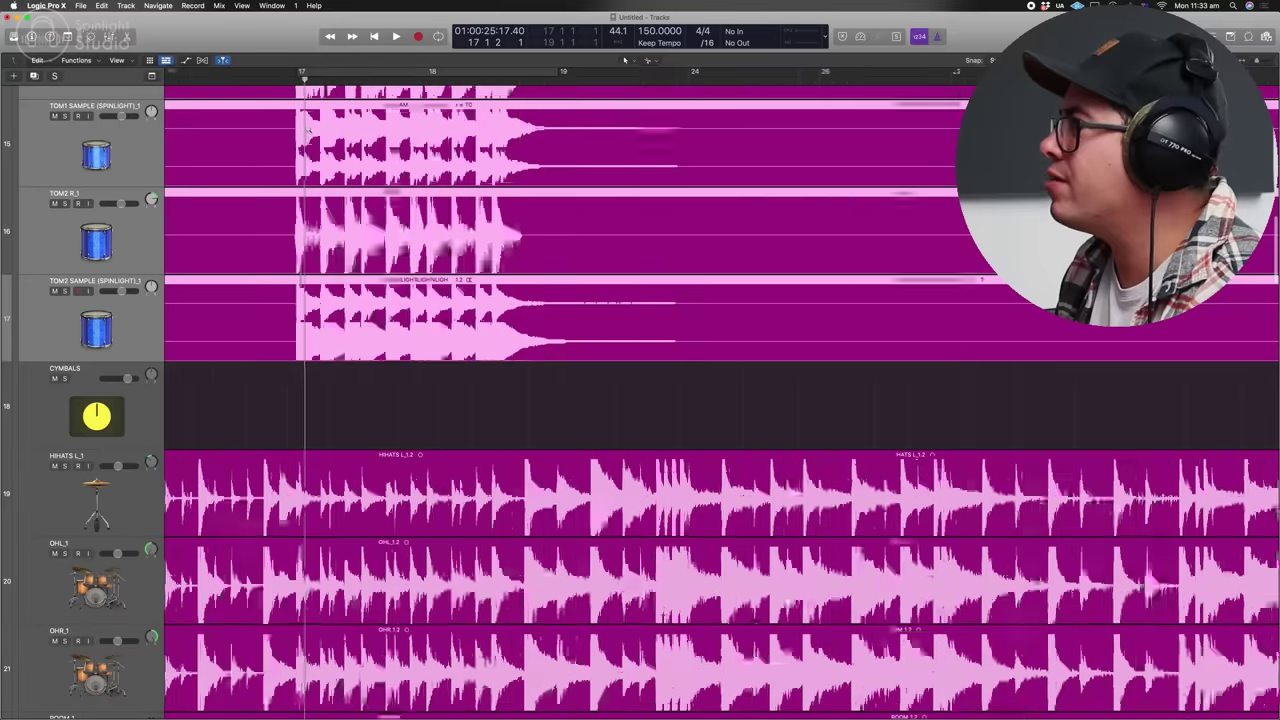
scroll(420, 148, right, 15)
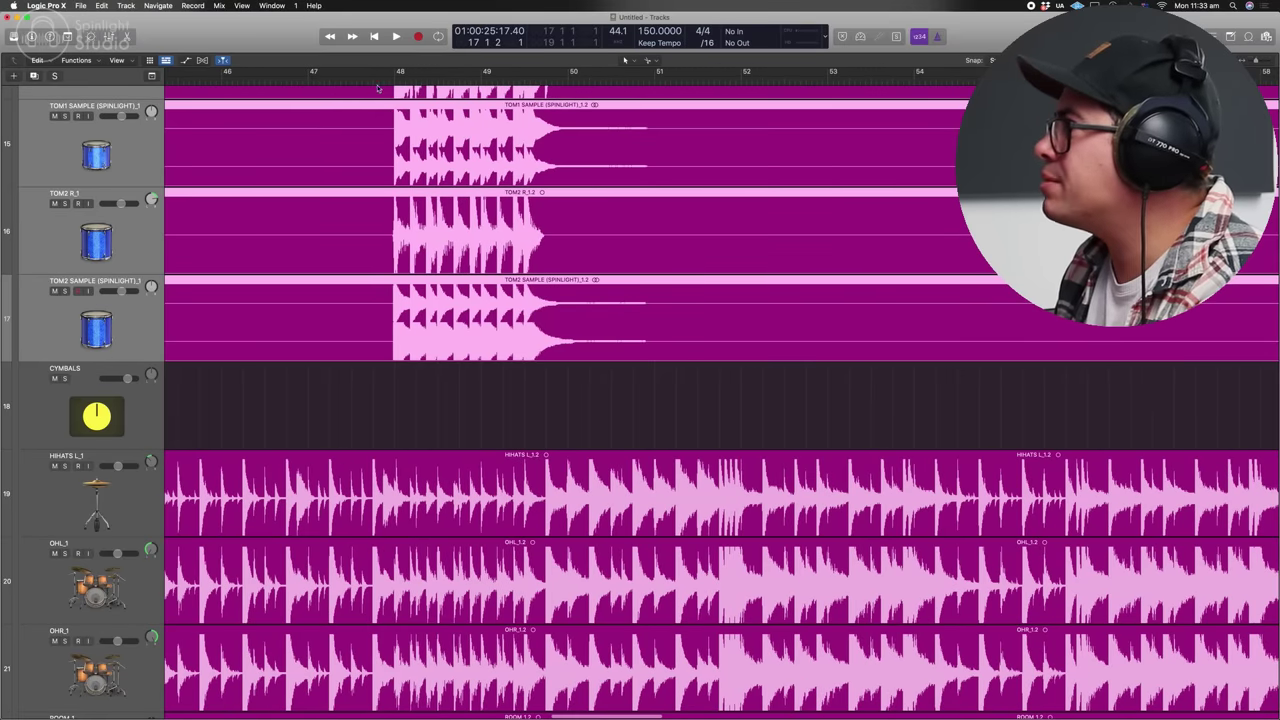
scroll(396, 123, up, 10)
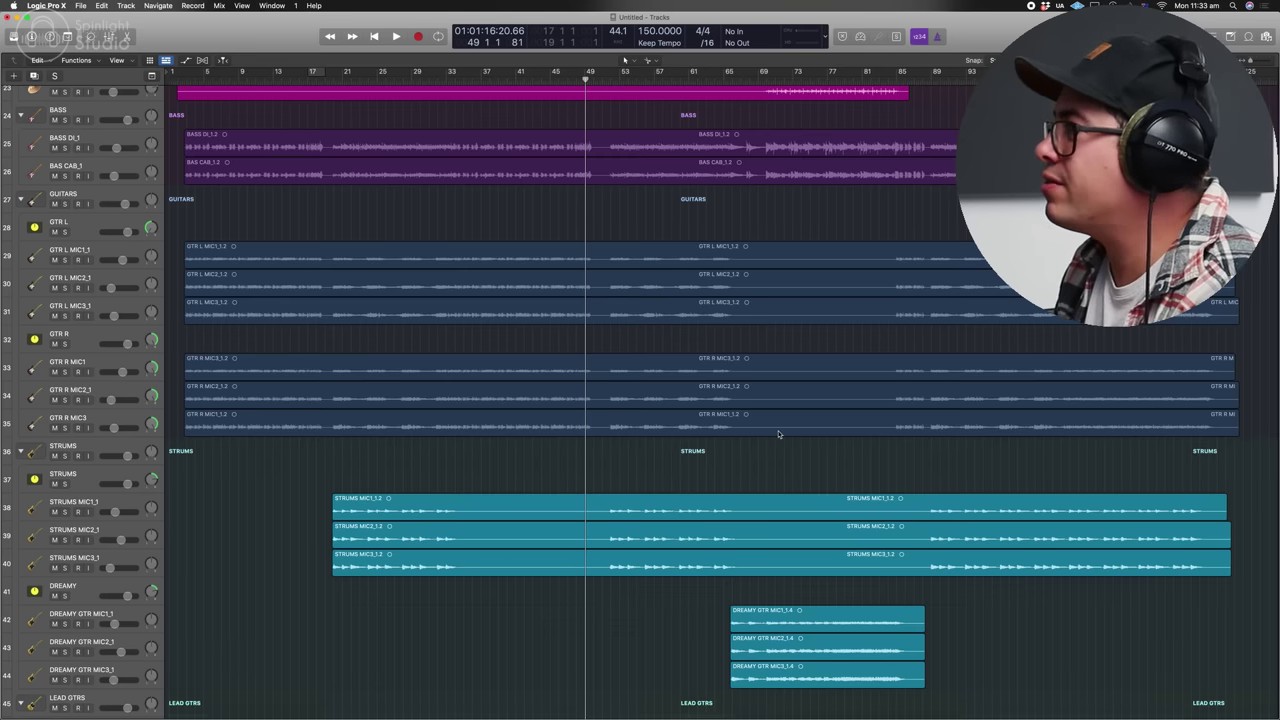
- Split off and delete the empty starts of the GLOCK and GLOCK_2 regions and of GLOCK PAN_1 before about bar 65
scroll(779, 432, up, 2)
scroll(779, 432, down, 10)
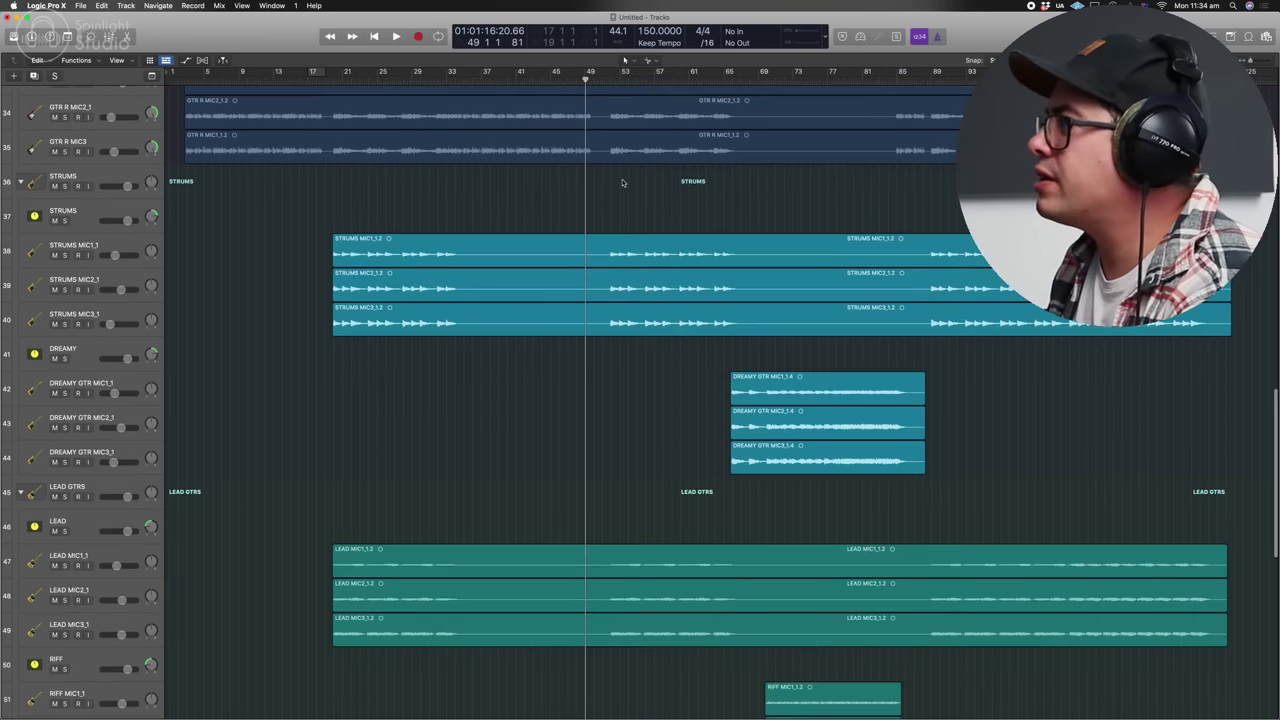
scroll(278, 283, down, 15)
click(310, 285)
shift+click(313, 293)
key(Delete)
super+click(726, 347)
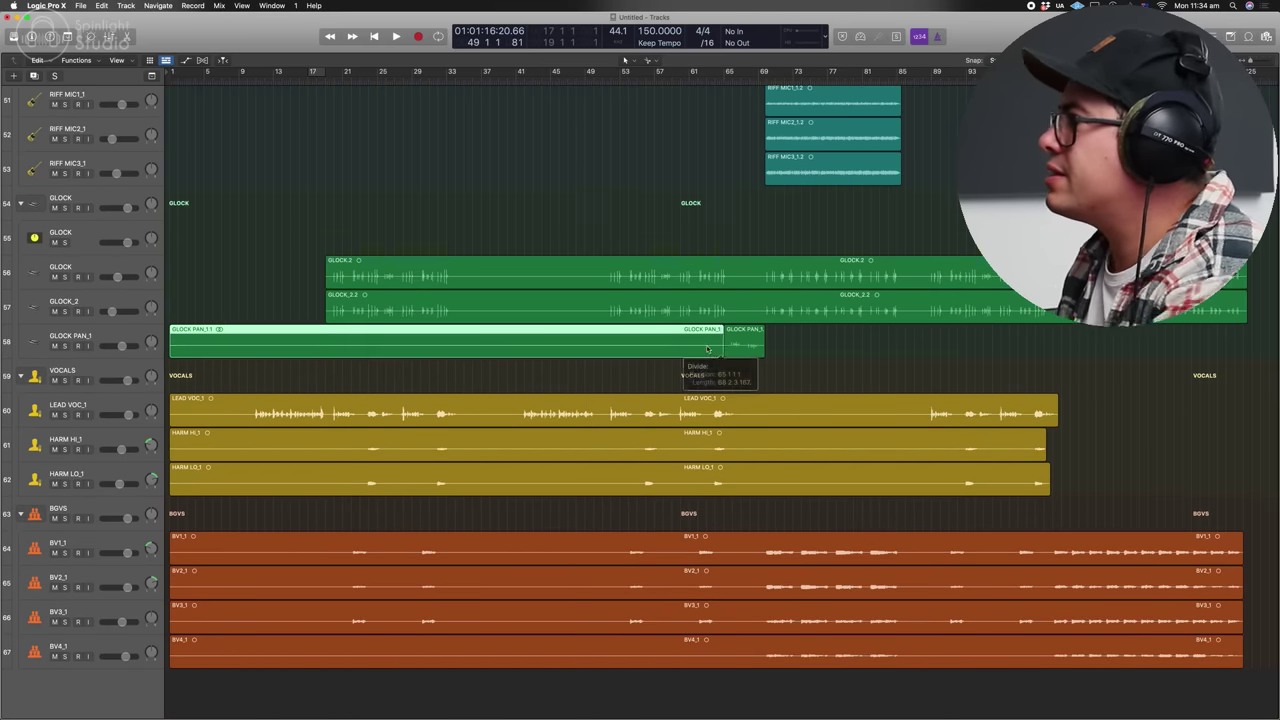
key(Delete)
- Split off and delete the silent starts of the LEAD VOC_1, HARM HI_1 and HARM LO_1 regions just before their first phrases
super+click(249, 414)
key(Delete)
drag(345, 512, 366, 450)
super+click(360, 450)
key(Delete)
click(340, 481)
key(Delete)
- Add the Skipping Stones Raw audio file on a new track below the backing vocals, starting at 1 1 1 1
scroll(520, 450, up, 15)
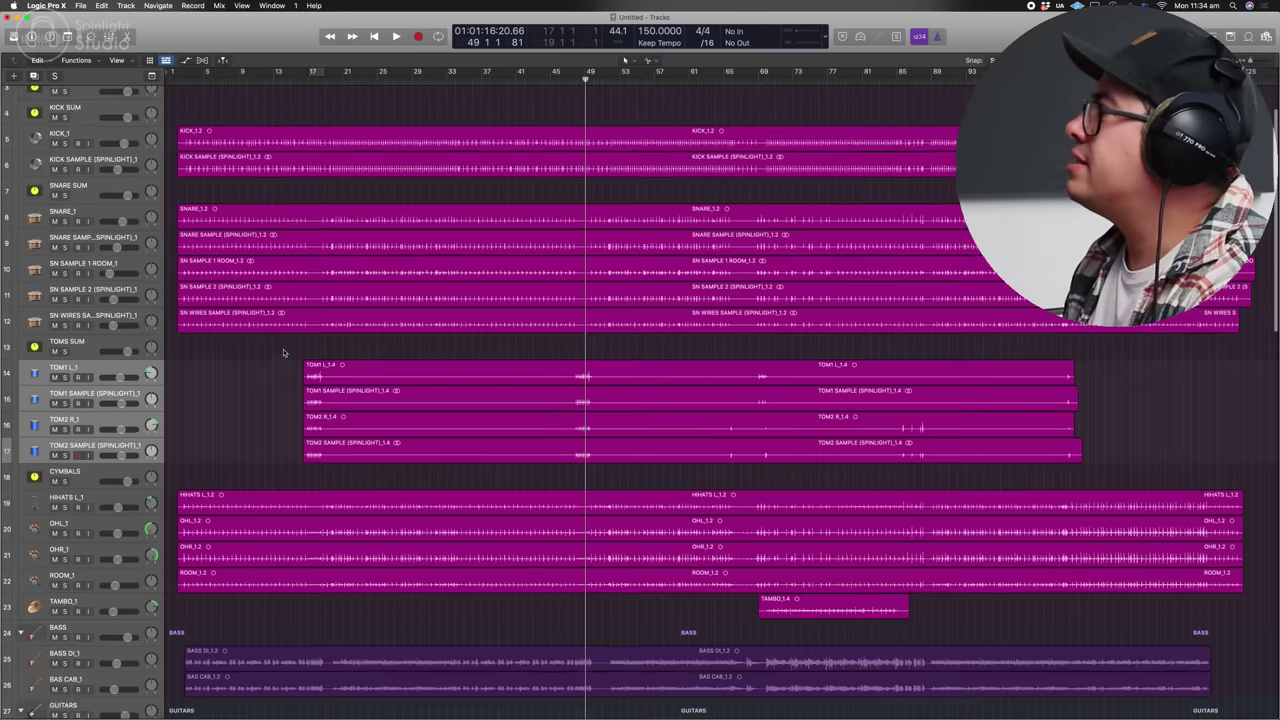
scroll(492, 408, down, 5)
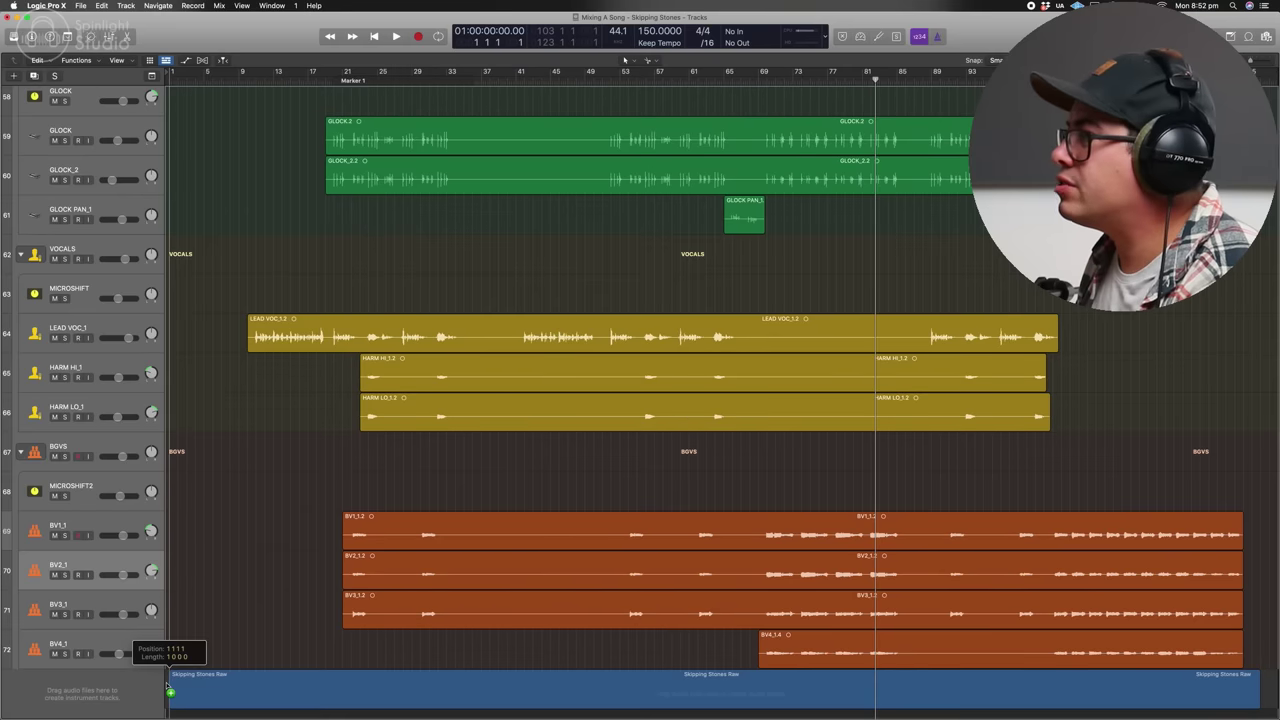
drag(172, 690, 172, 690)
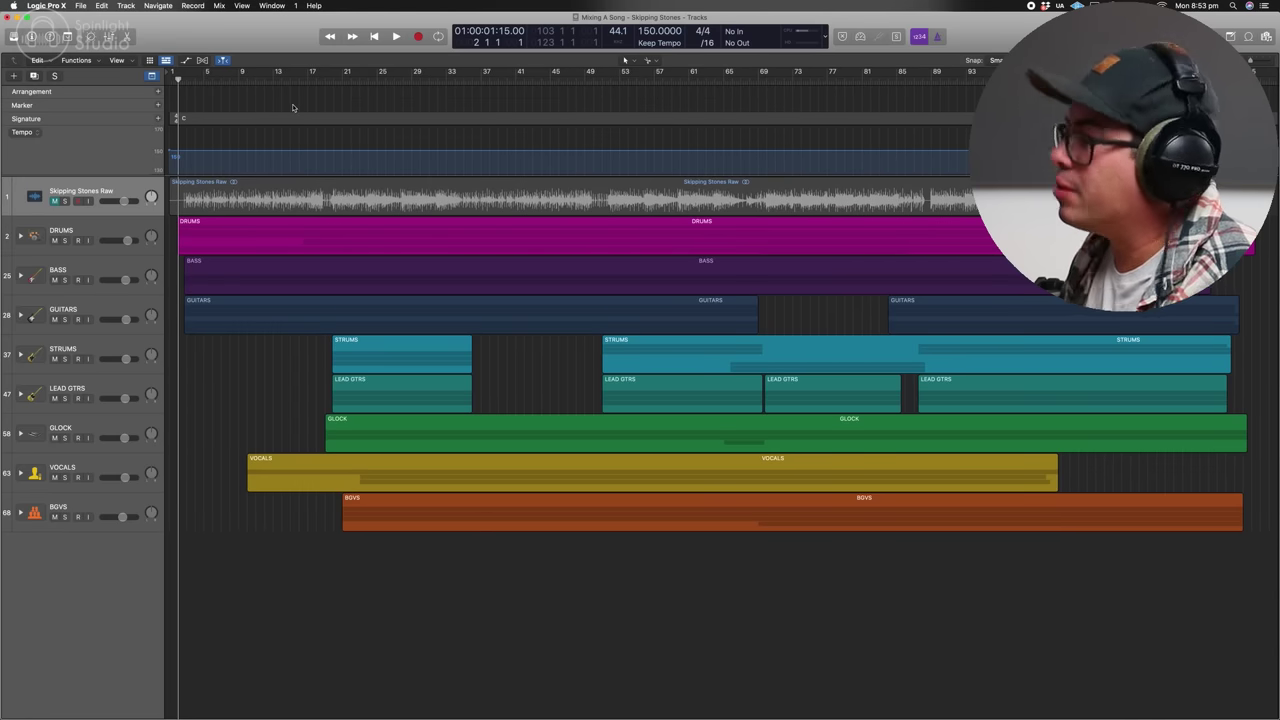
- Create a marker named INTRO at bar 2 and hide the global tracks once the song sections are marked
key(comma)
key(comma)
key(comma)
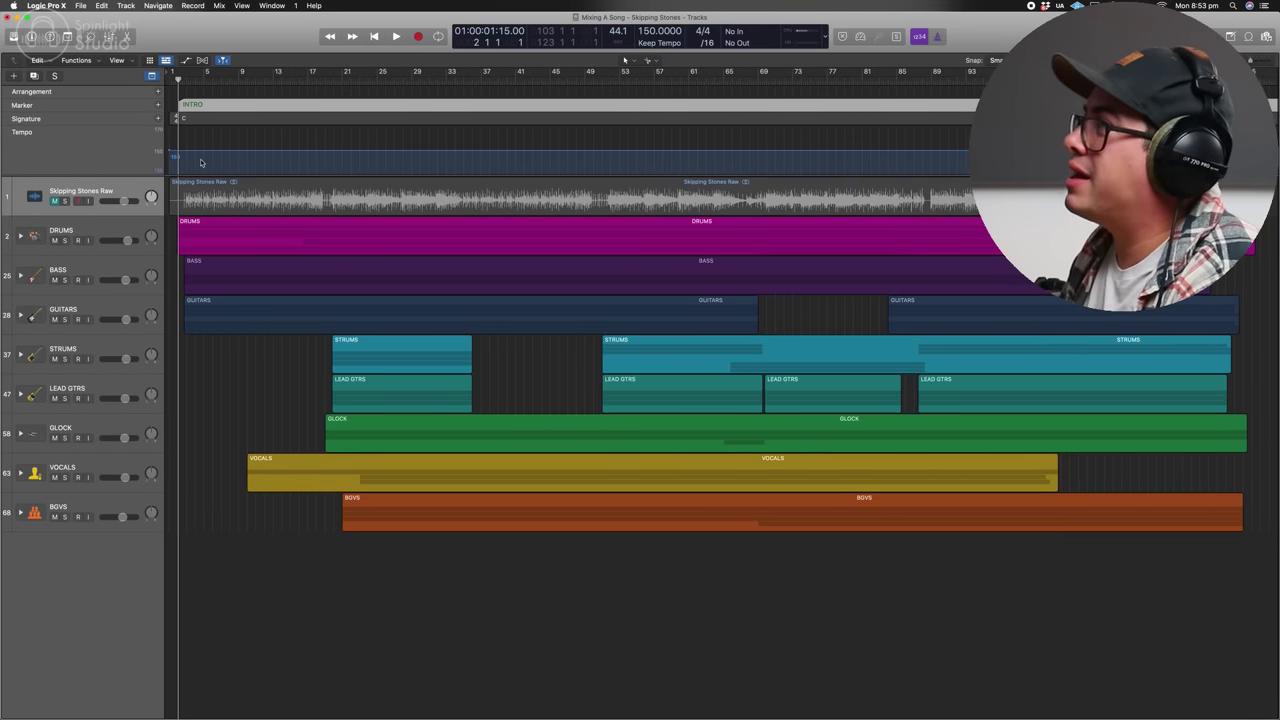
click(185, 96)
click(193, 105)
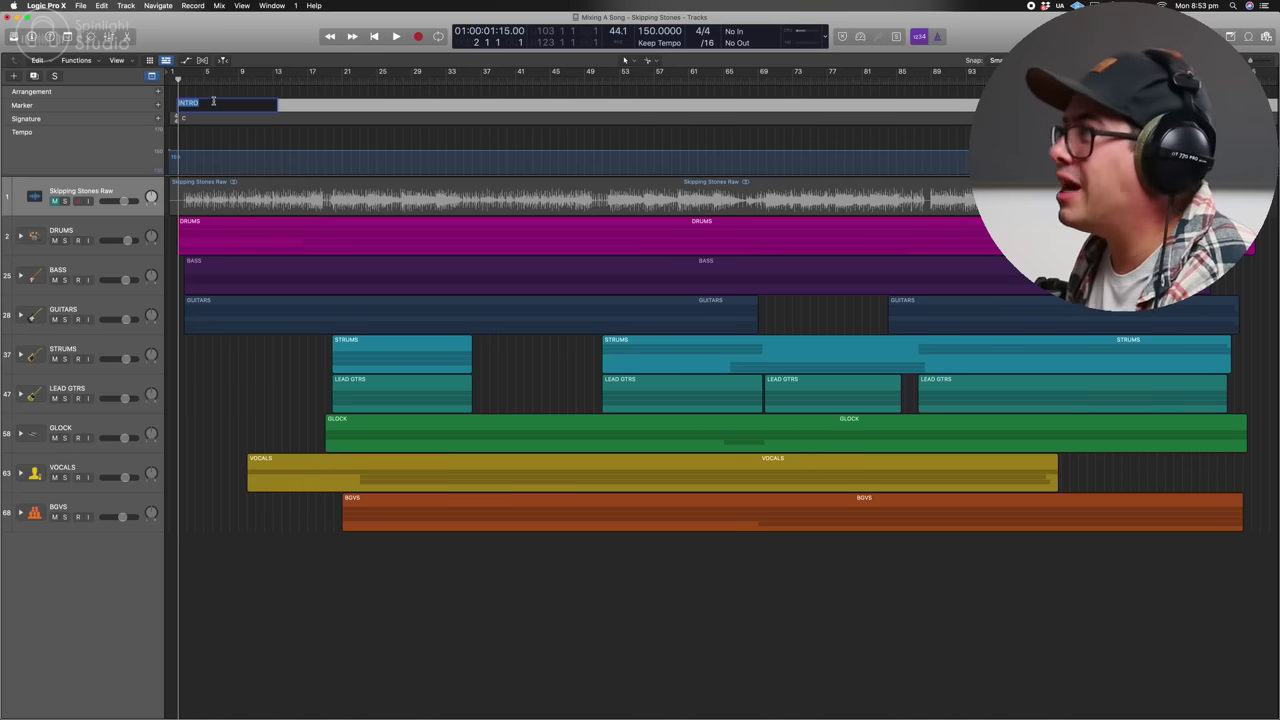
click(234, 80)
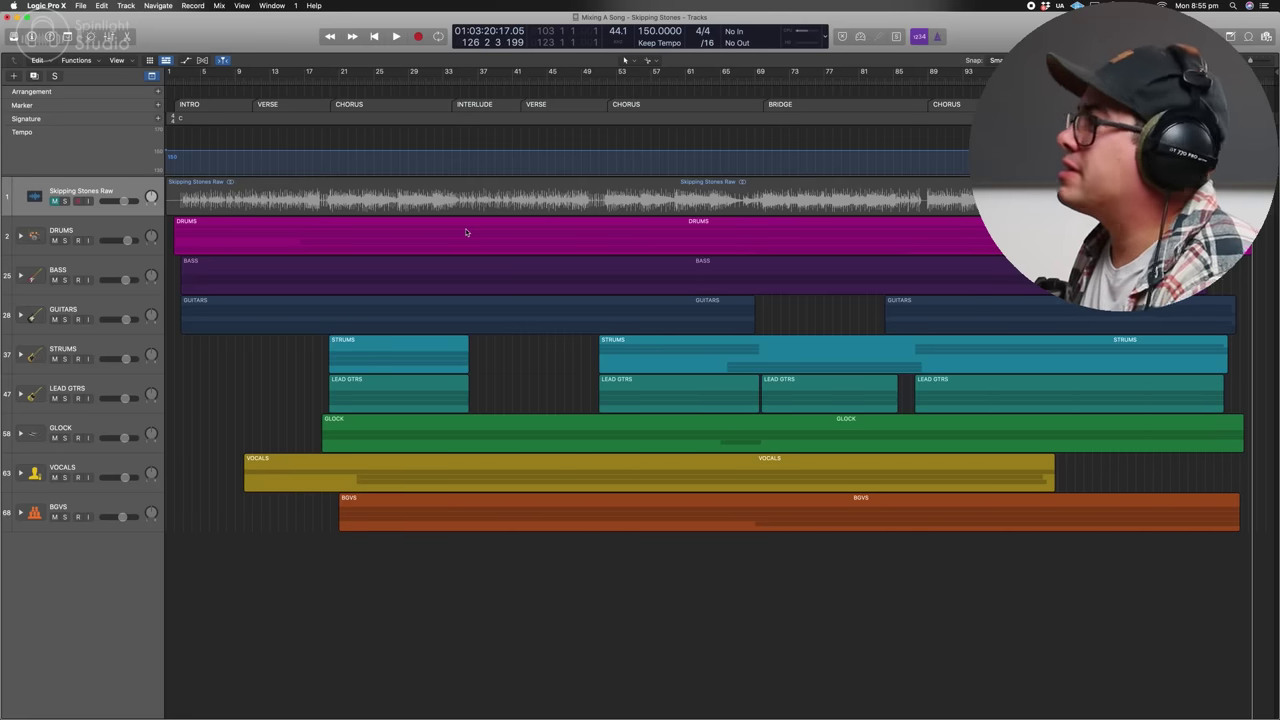
key(g)
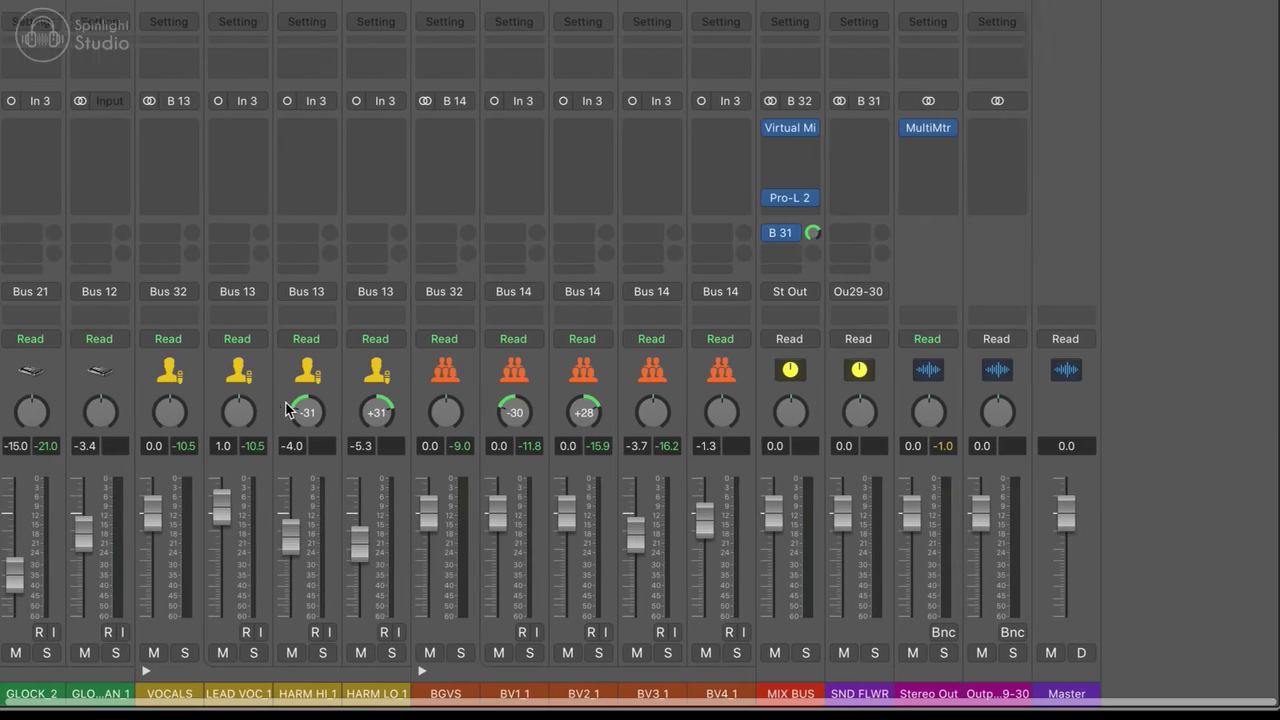
- Insert the stereo L3-LL Ultramaximizer in the audio effects of the DRUMS bus
scroll(287, 410, left, 5)
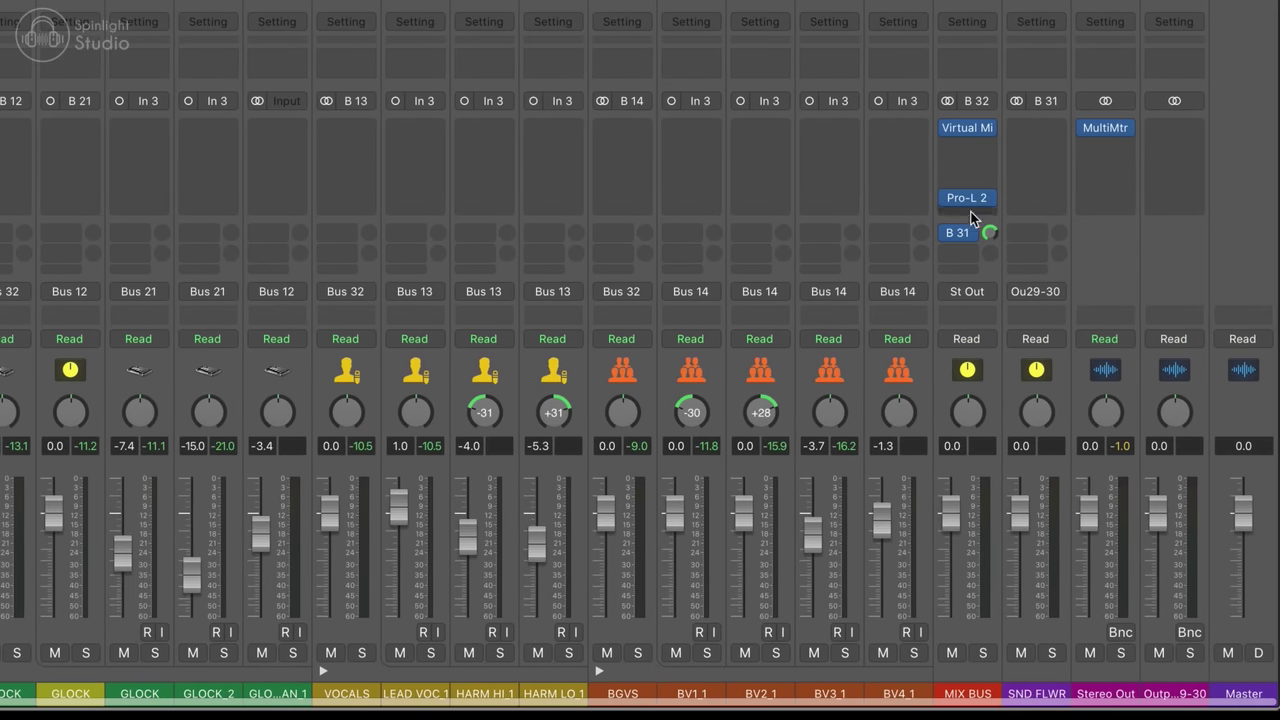
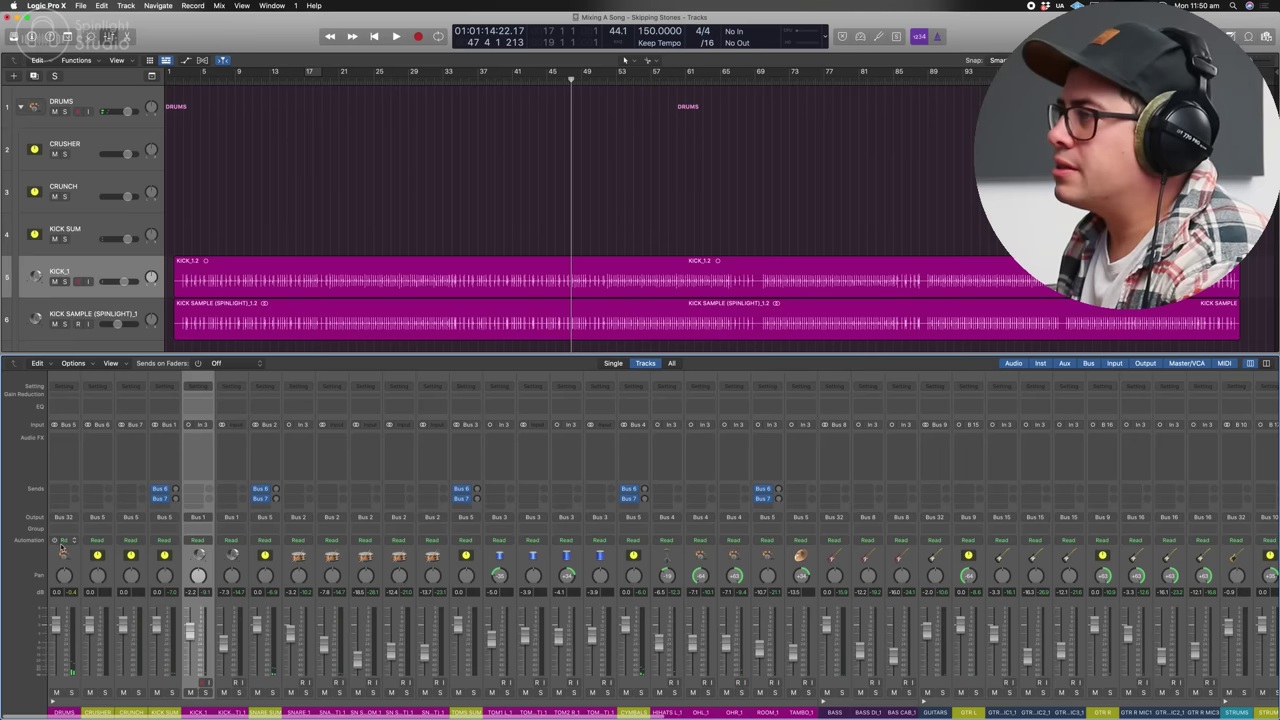
click(62, 549)
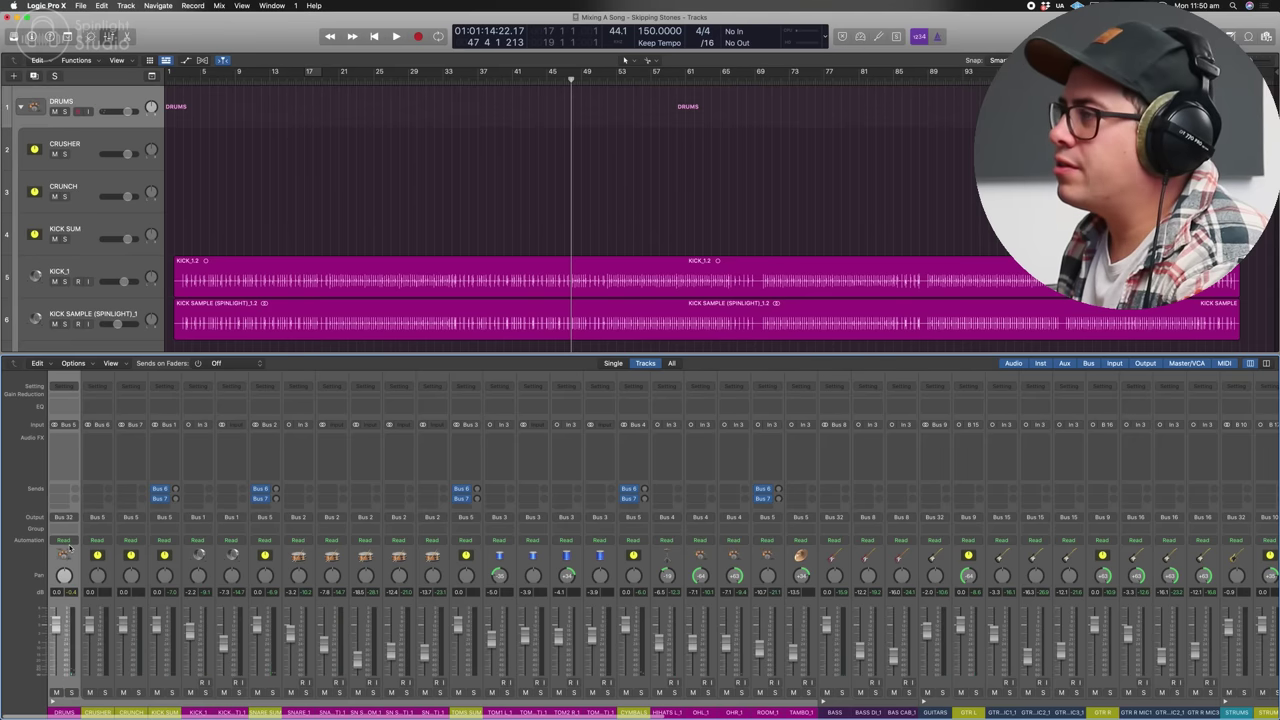
click(66, 456)
mouse_move(115, 629)
click(418, 317)
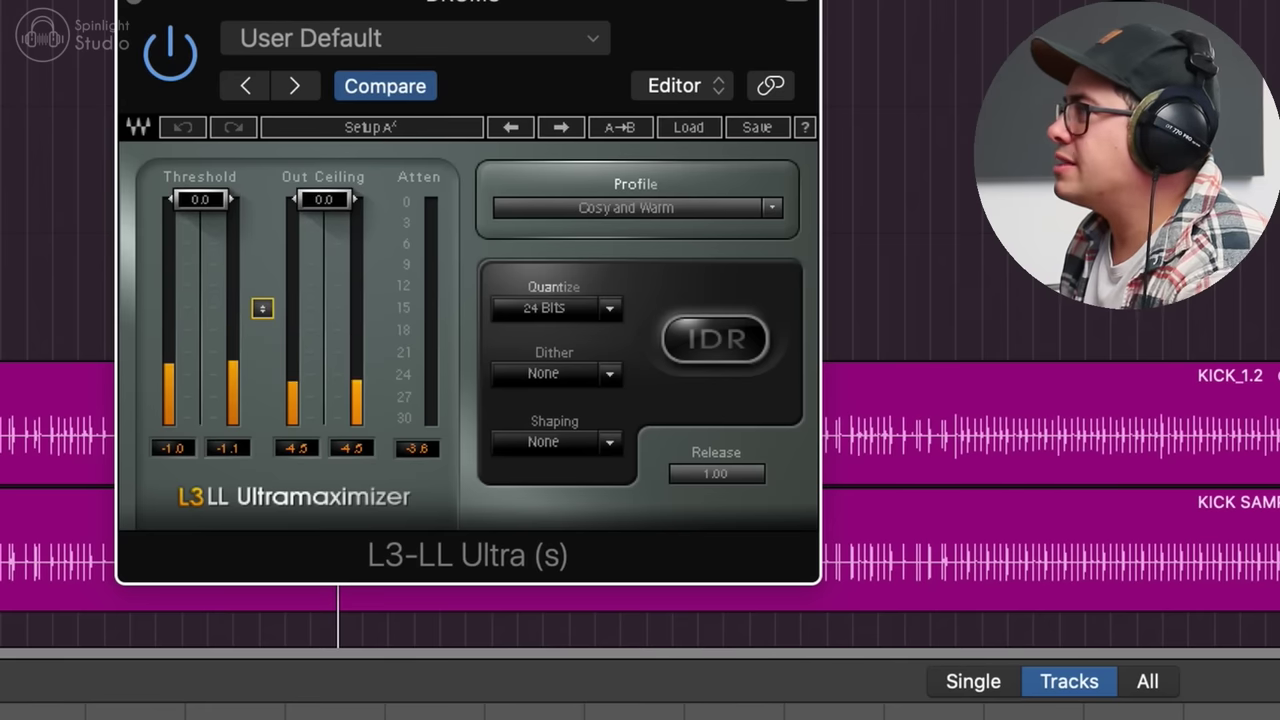
- Lower the L3-LL threshold and out ceiling together to -4.5 and close the plug-in window
drag(374, 238, 374, 250)
drag(263, 309, 263, 307)
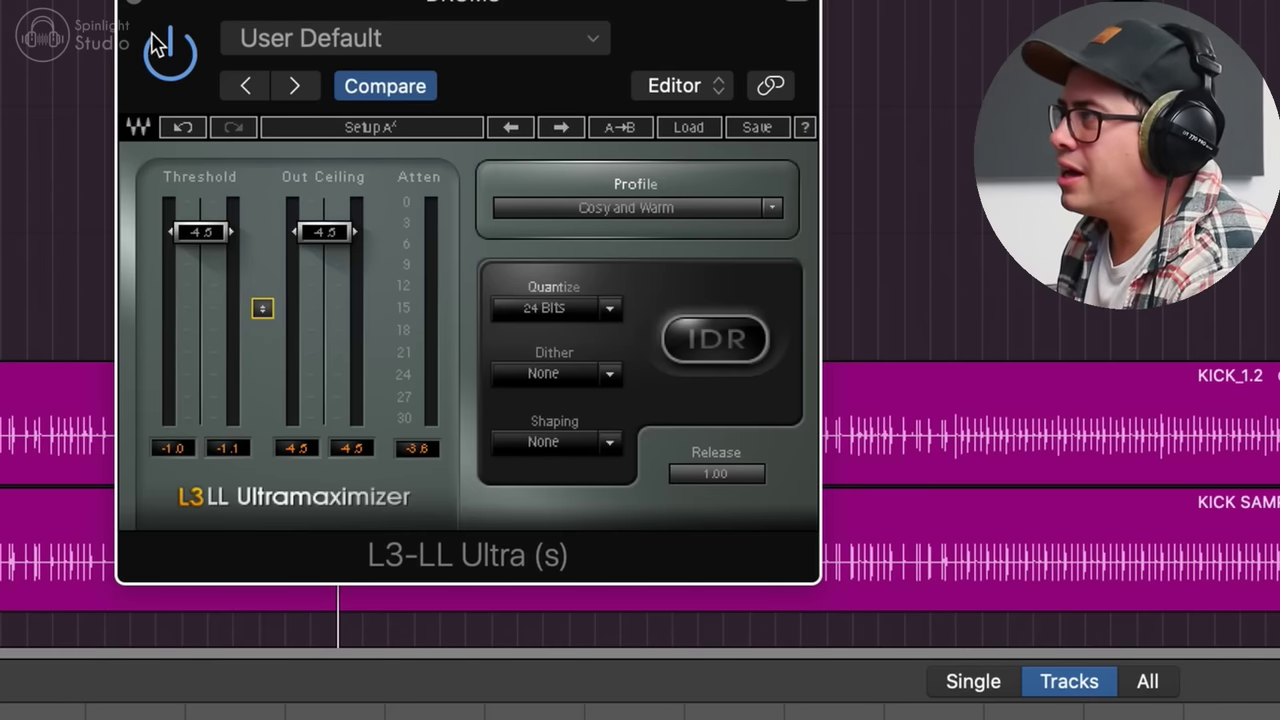
click(134, 3)
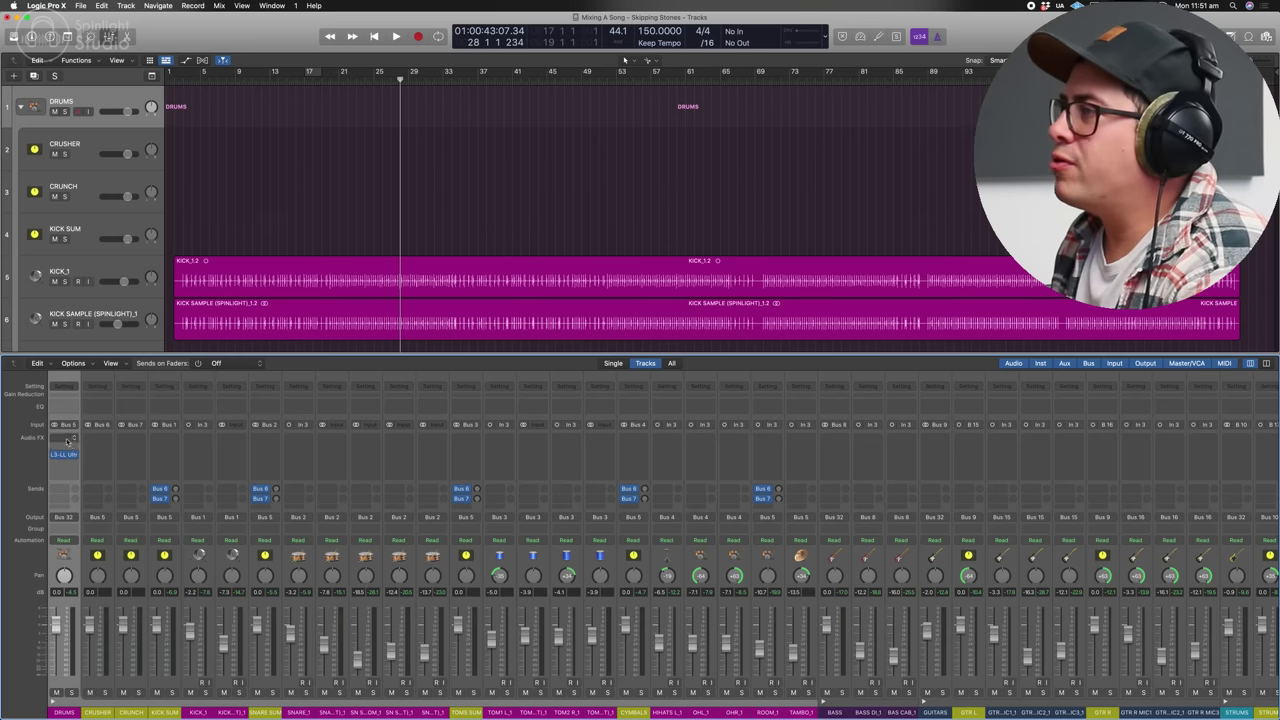
- Insert Virtual Mix Rack on the DRUMS bus and add the FG-116 Modern compressor after the Virtual Channel module
click(70, 438)
mouse_move(116, 625)
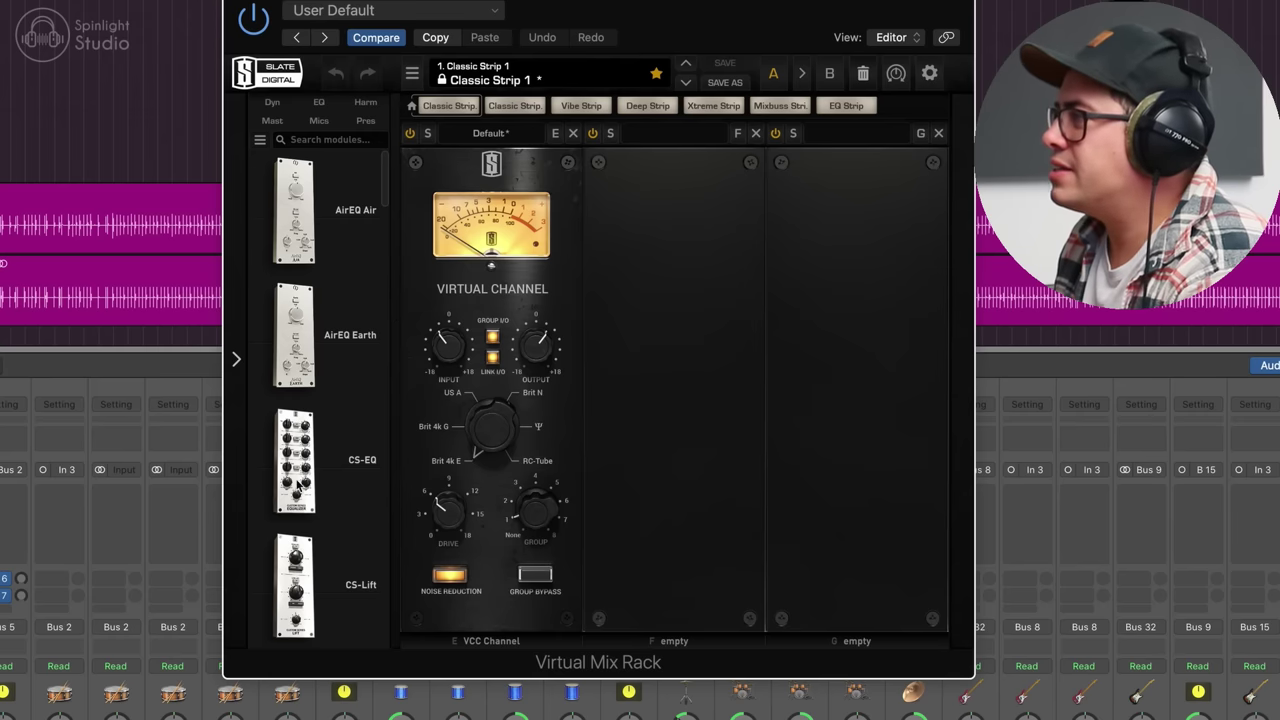
scroll(297, 485, down, 10)
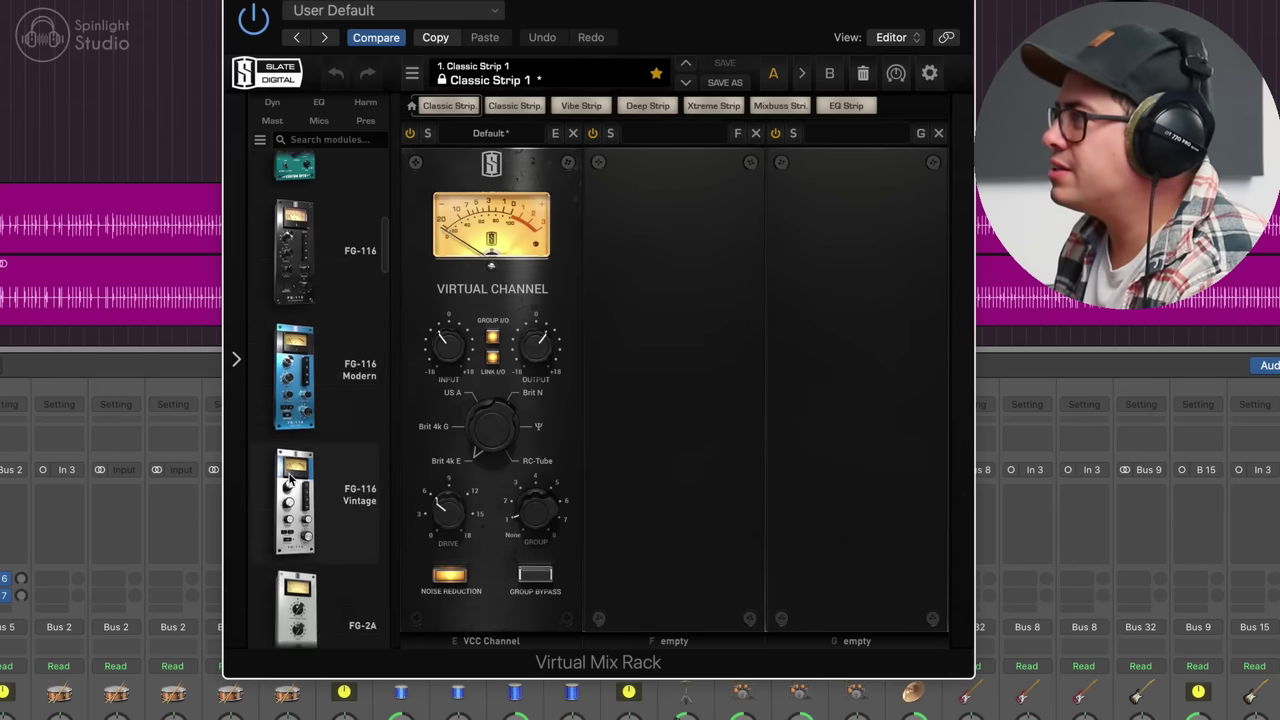
scroll(264, 461, down, 5)
scroll(300, 495, up, 4)
scroll(307, 503, up, 6)
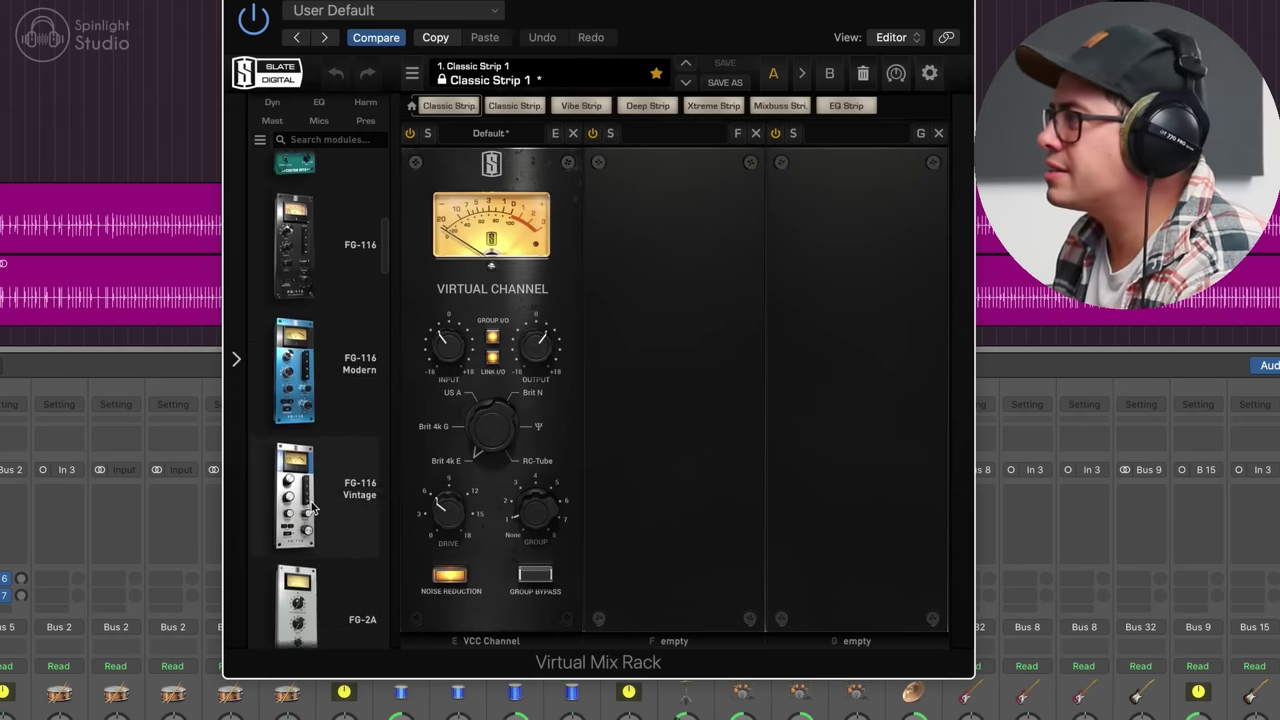
click(313, 543)
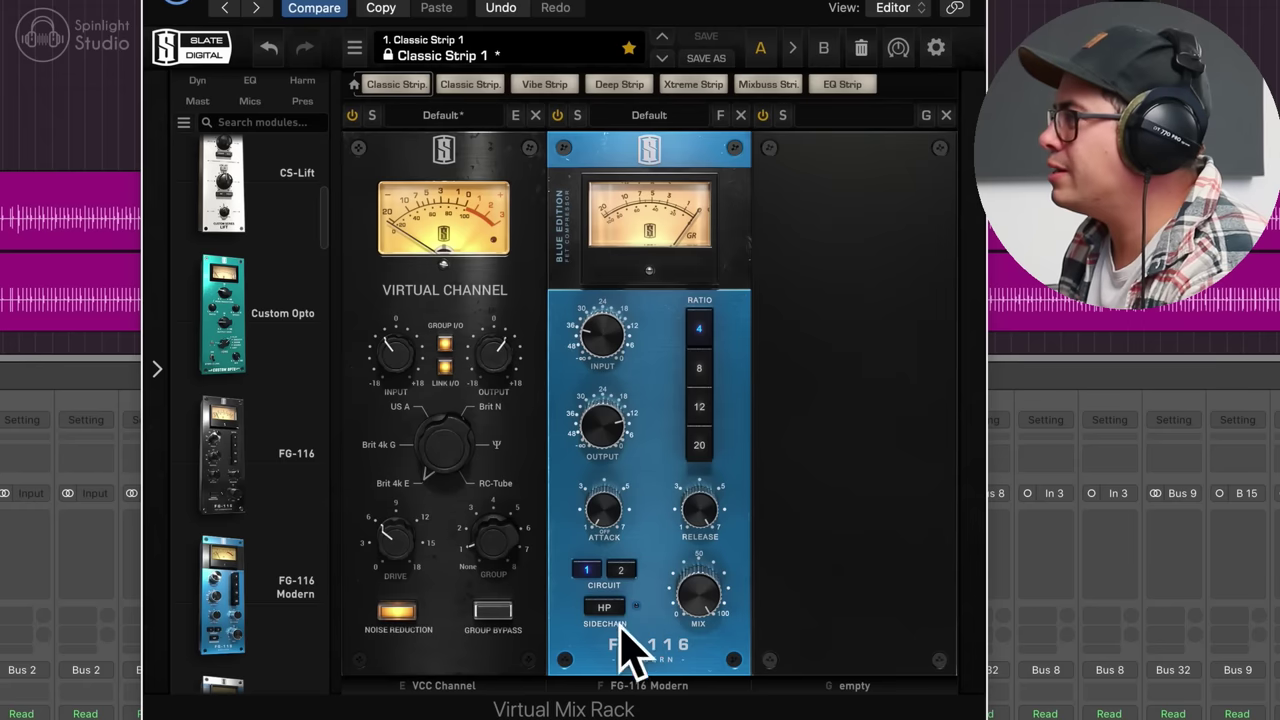
- Set the FG-116 Modern to about -26.6 dB input and 10% mix, with circuit 2 and the HP sidechain enabled
click(19, 2)
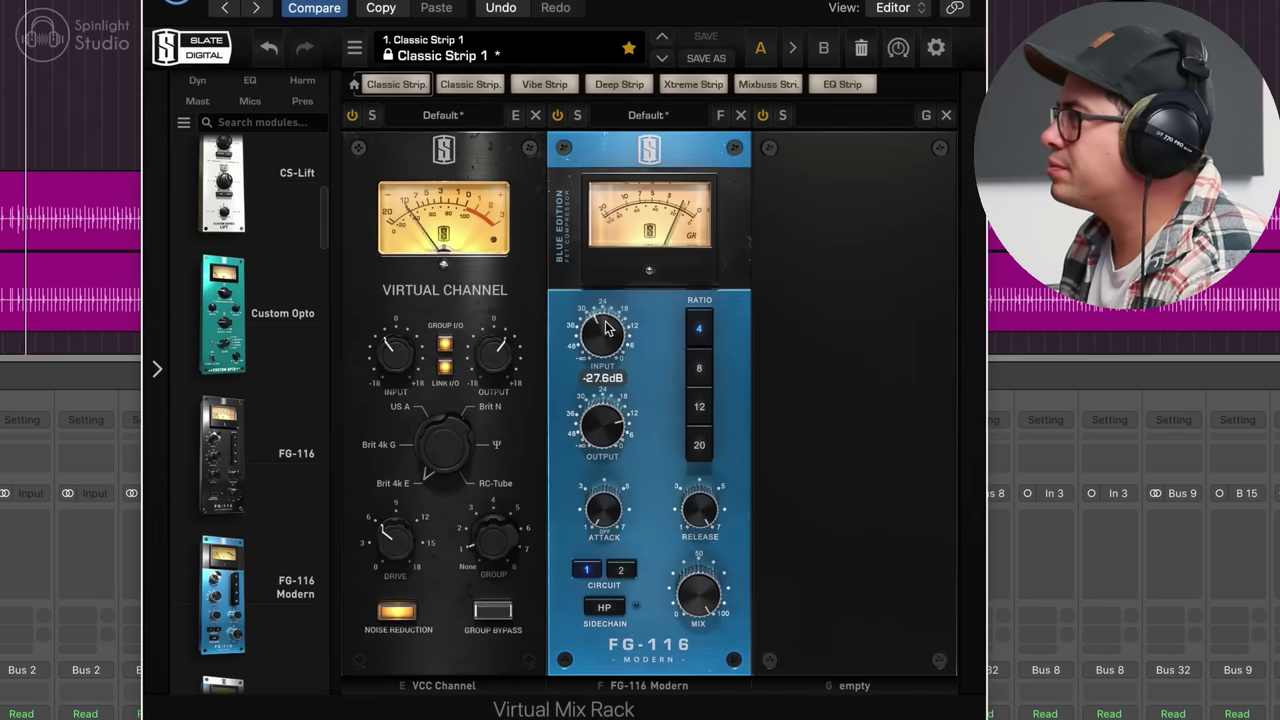
drag(588, 334, 610, 352)
drag(706, 595, 706, 719)
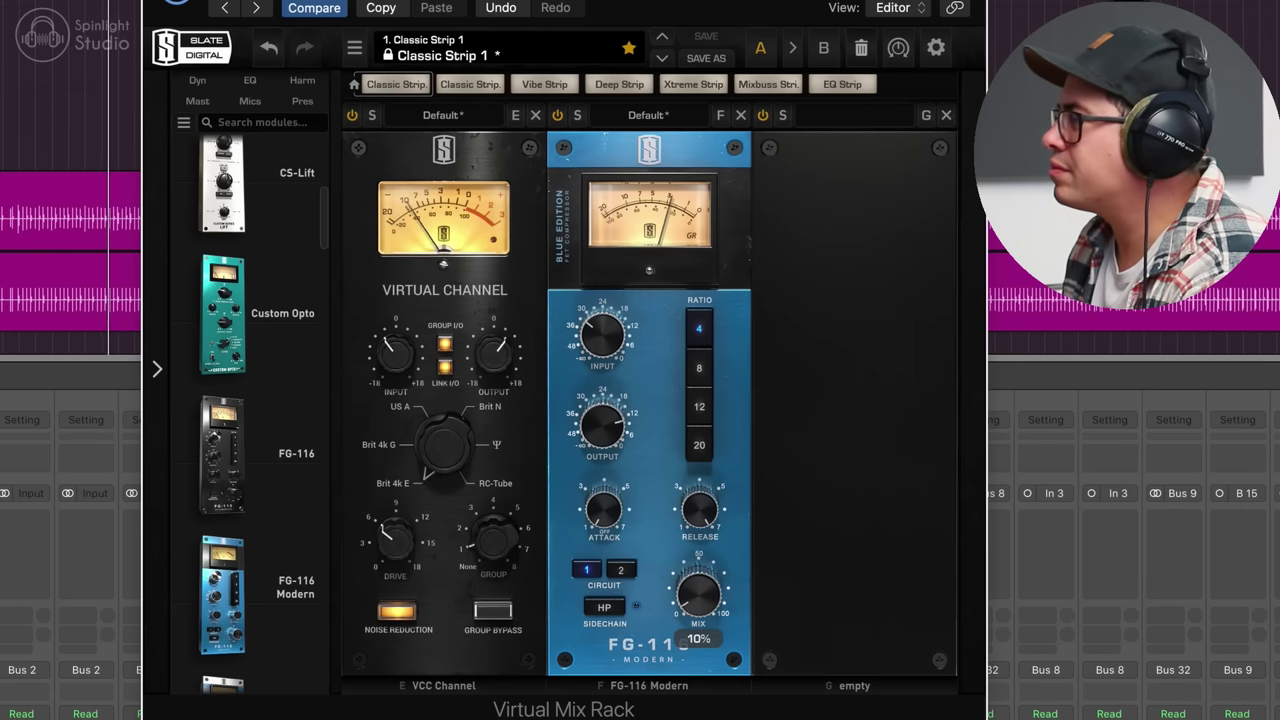
click(621, 570)
click(604, 607)
scroll(718, 600, up, 1)
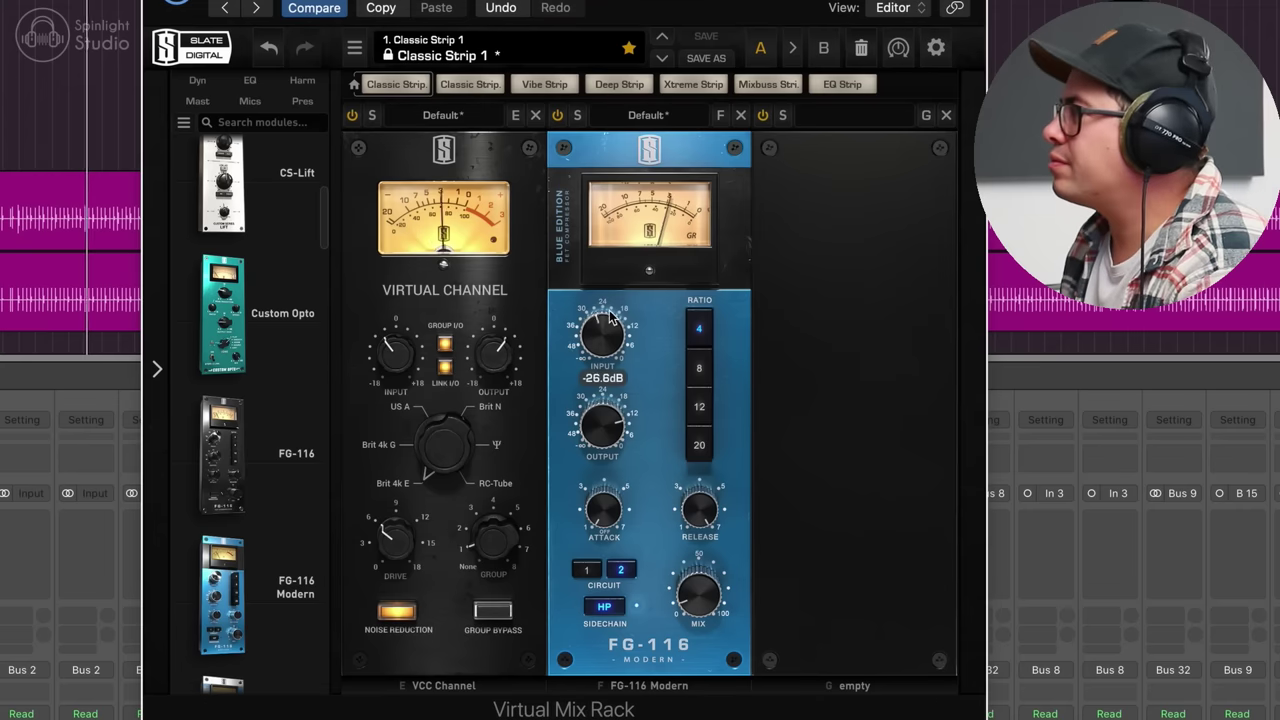
drag(609, 331, 610, 328)
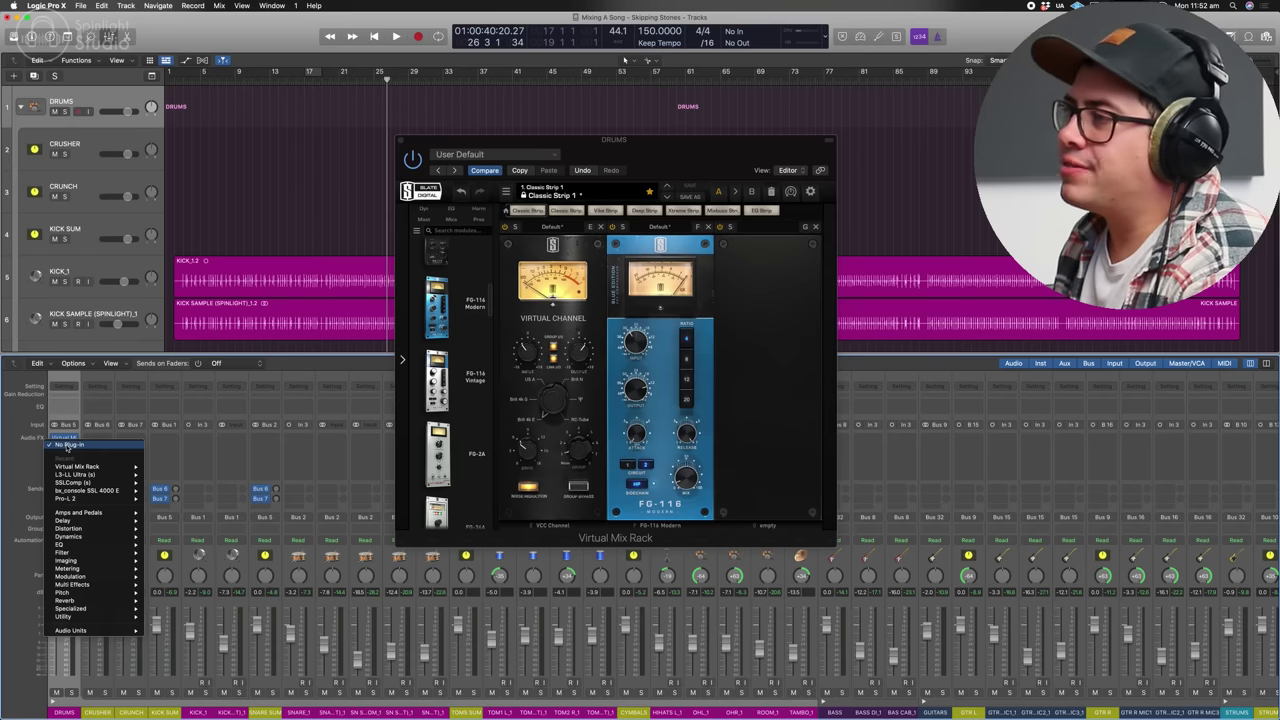
- Insert Slate Digital's VBC FG-Grey compressor on the DRUMS bus after Virtual Mix Rack
mouse_move(110, 632)
mouse_move(222, 694)
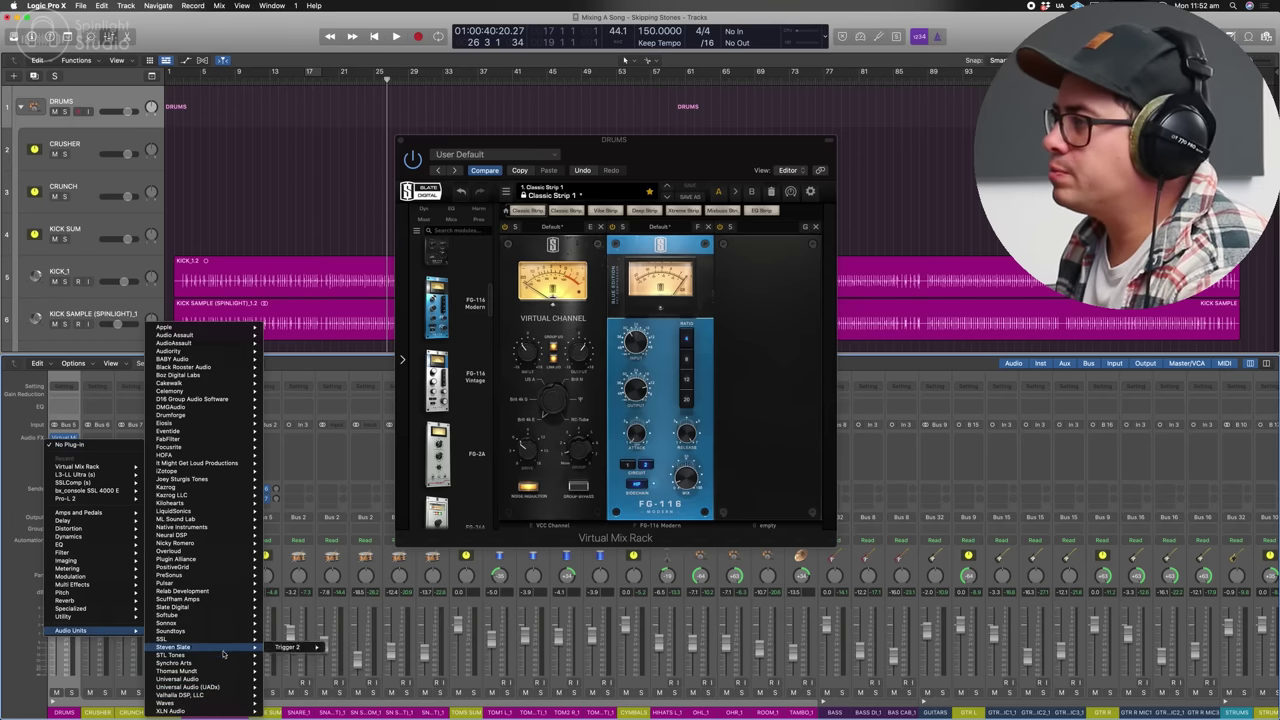
mouse_move(213, 609)
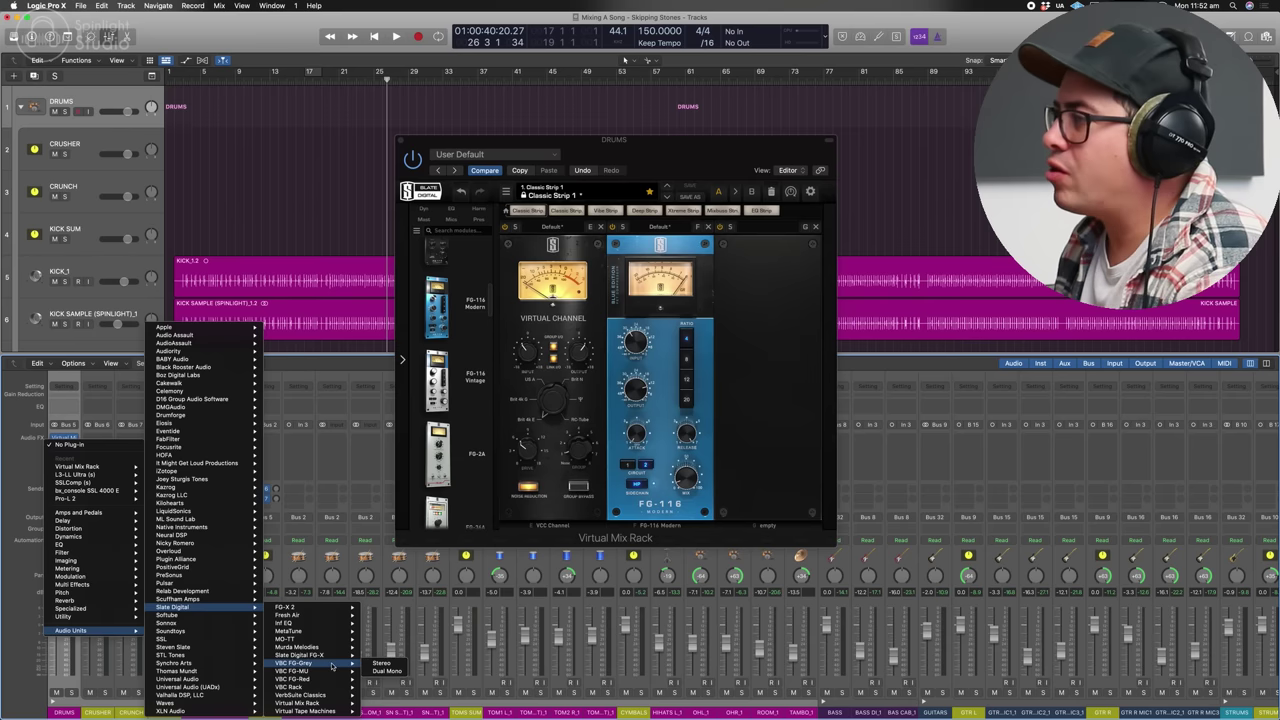
click(330, 662)
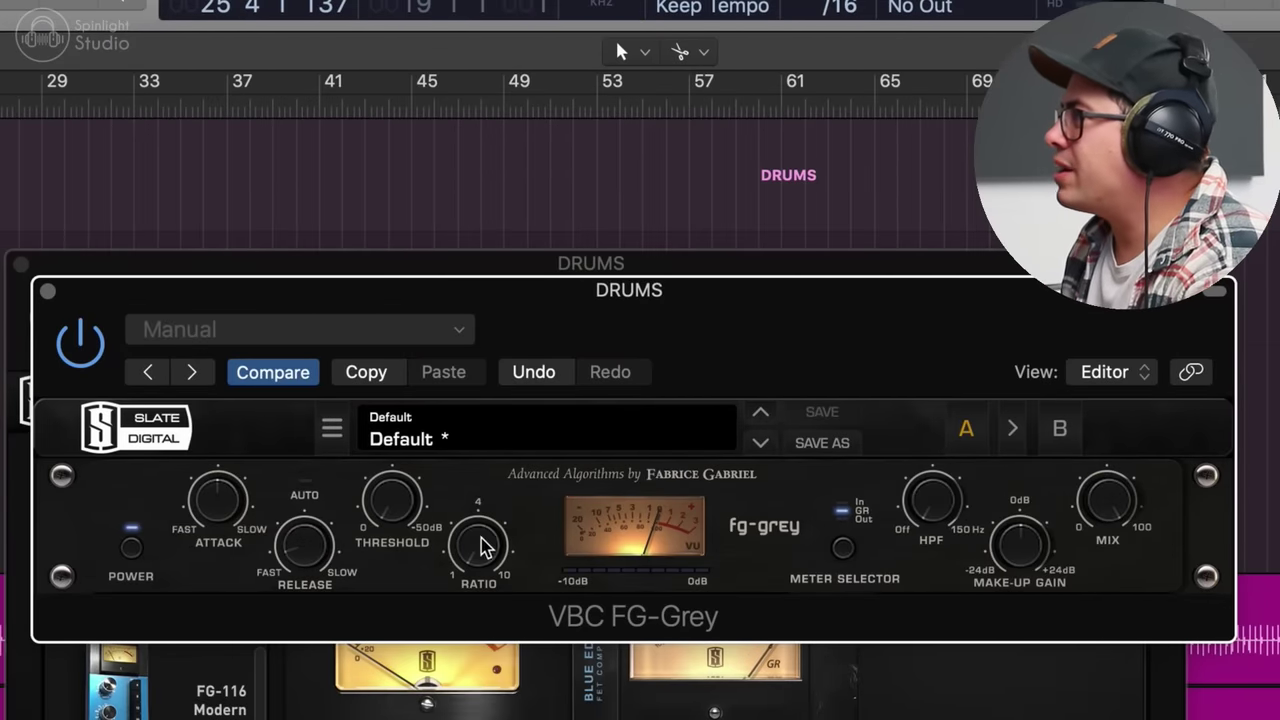
- Set the FG-Grey ratio to about 3.0 and its HPF to about 39 Hz, and adjust the threshold
drag(482, 538, 492, 441)
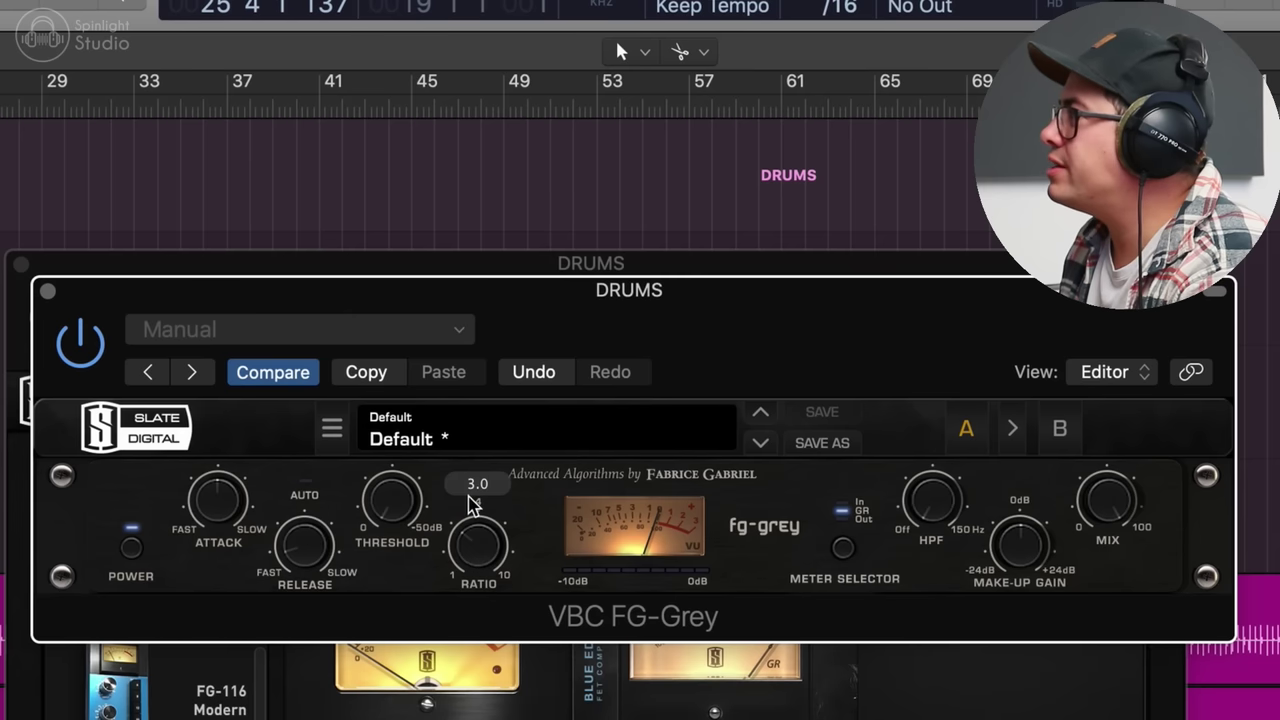
mouse_move(212, 520)
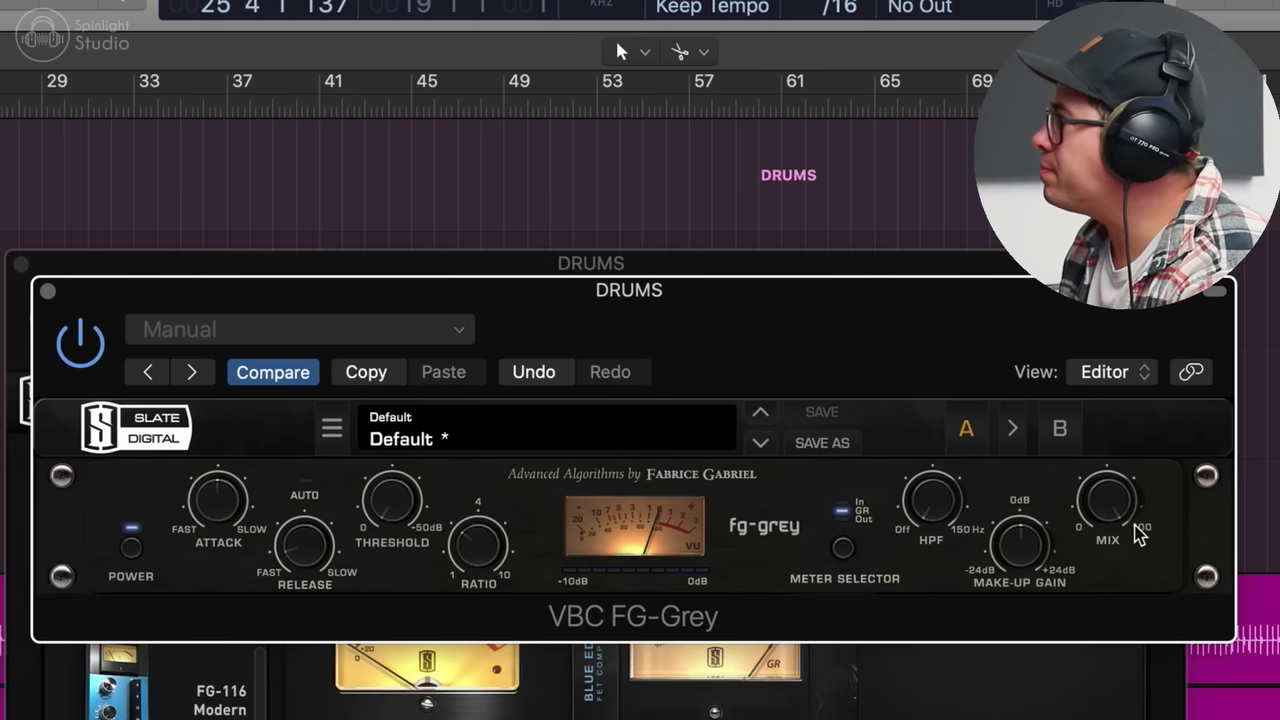
mouse_move(958, 513)
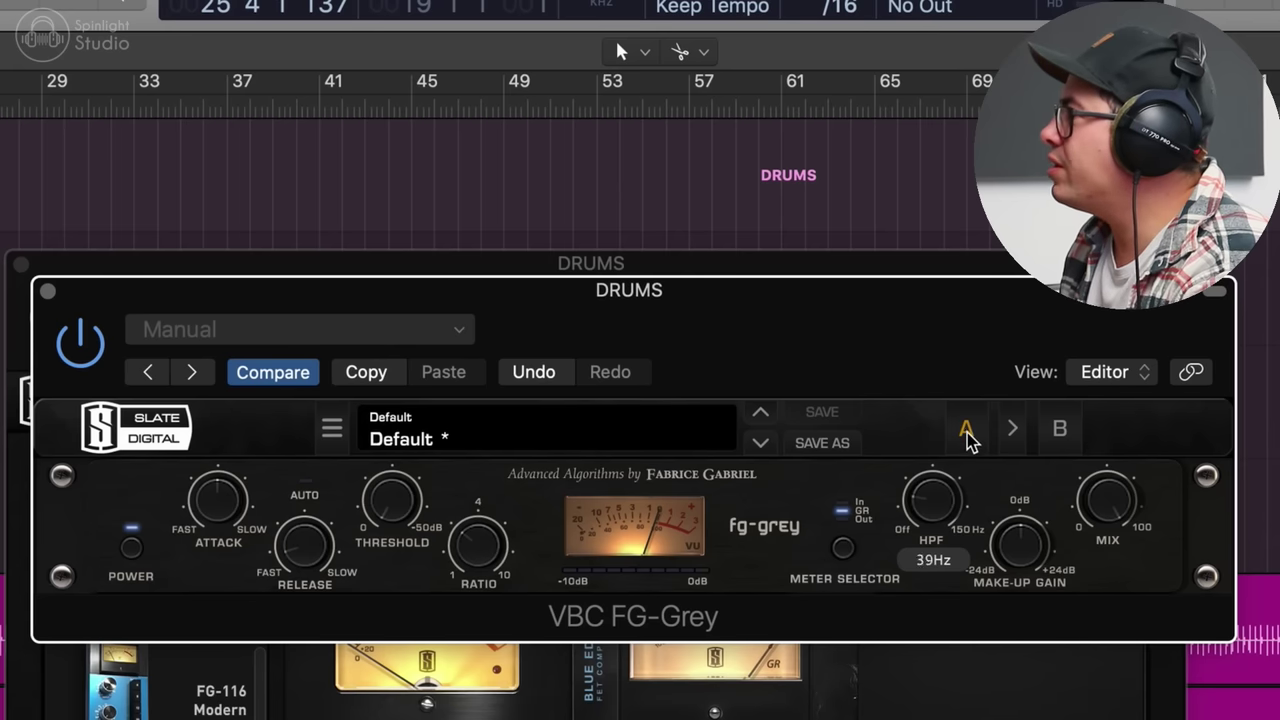
drag(393, 518, 405, 472)
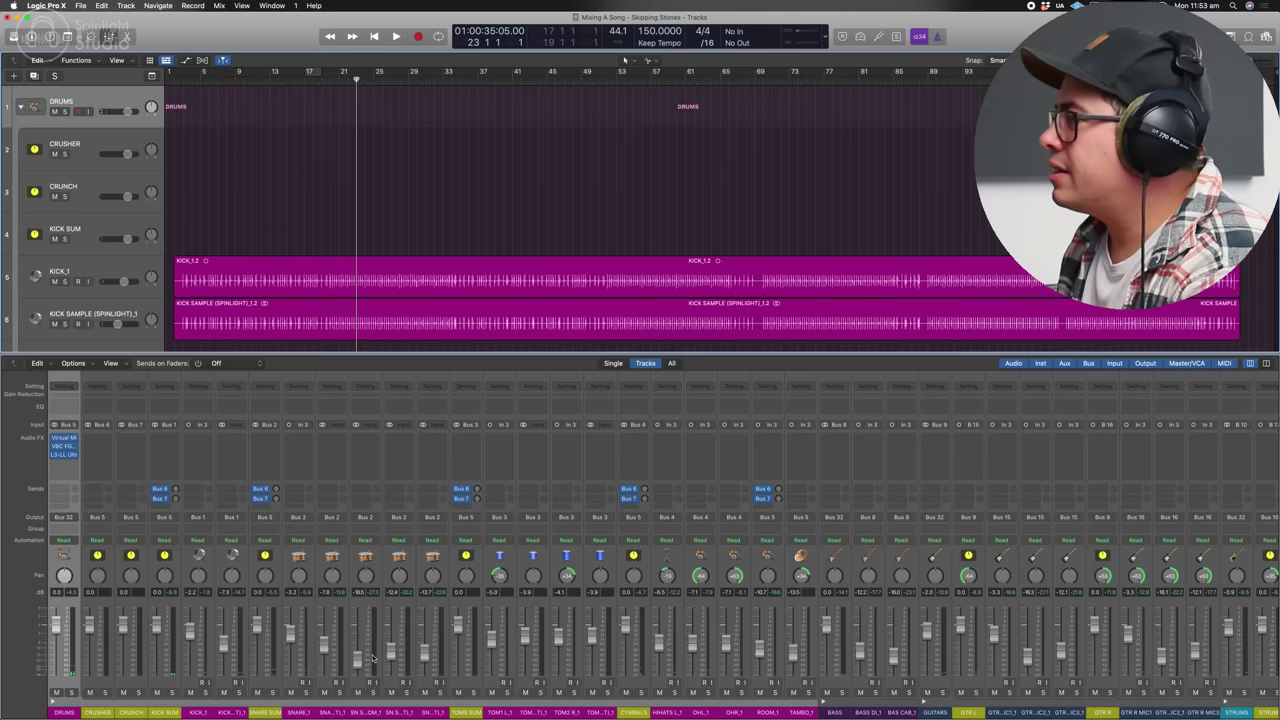
- Solo KICK_1 and the kick sample for playback, and open the MultiMeter on the Stereo Out
scroll(373, 658, right, 3)
scroll(373, 658, left, 4)
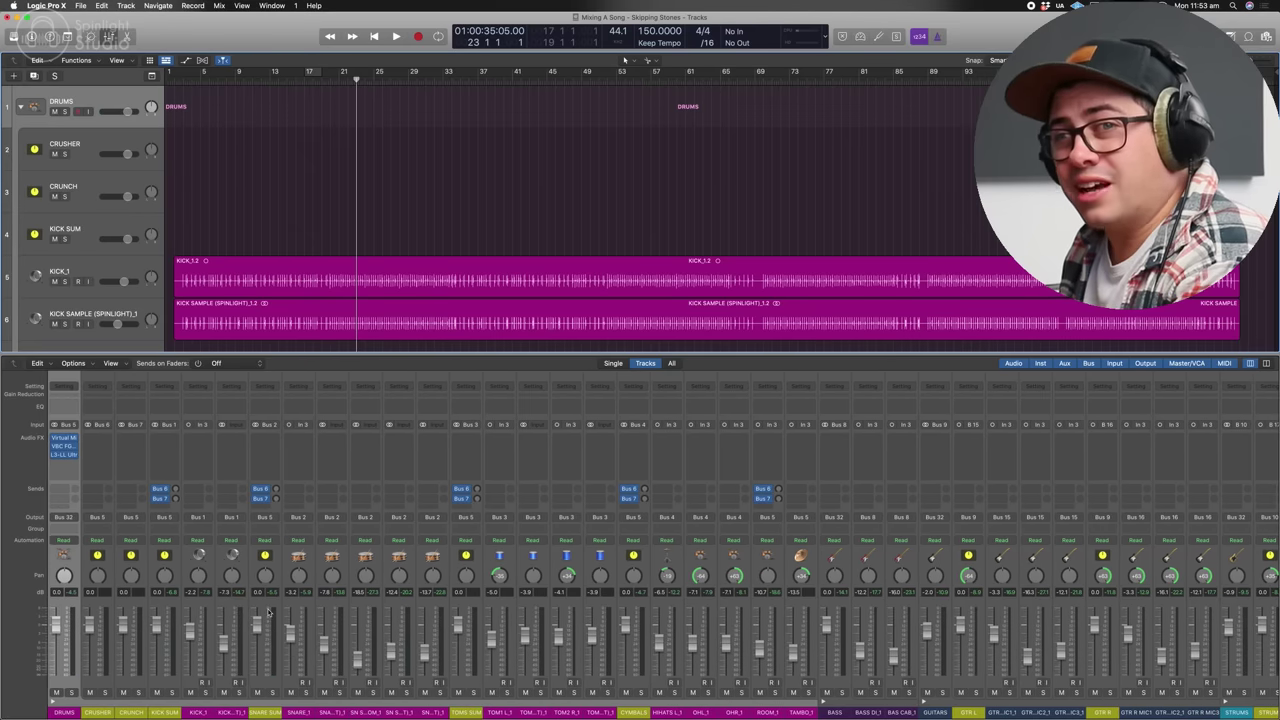
click(205, 692)
key(space)
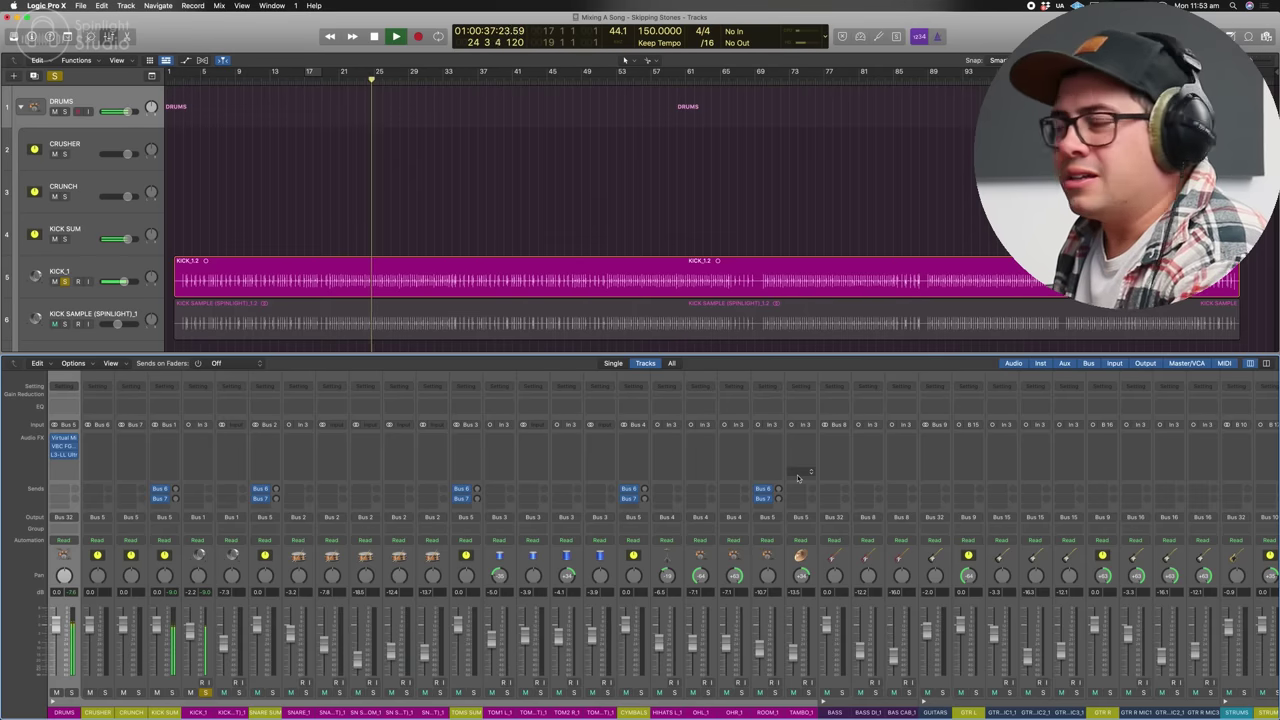
scroll(921, 511, right, 10)
scroll(921, 511, right, 10)
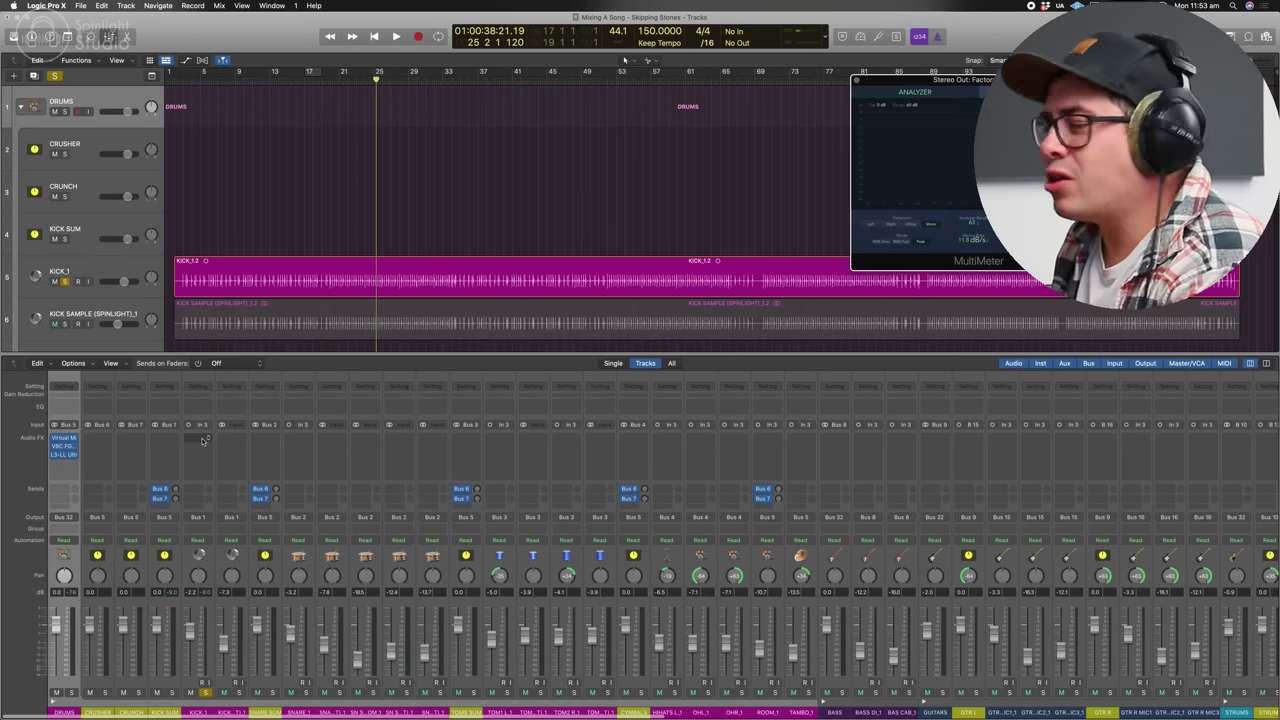
click(239, 692)
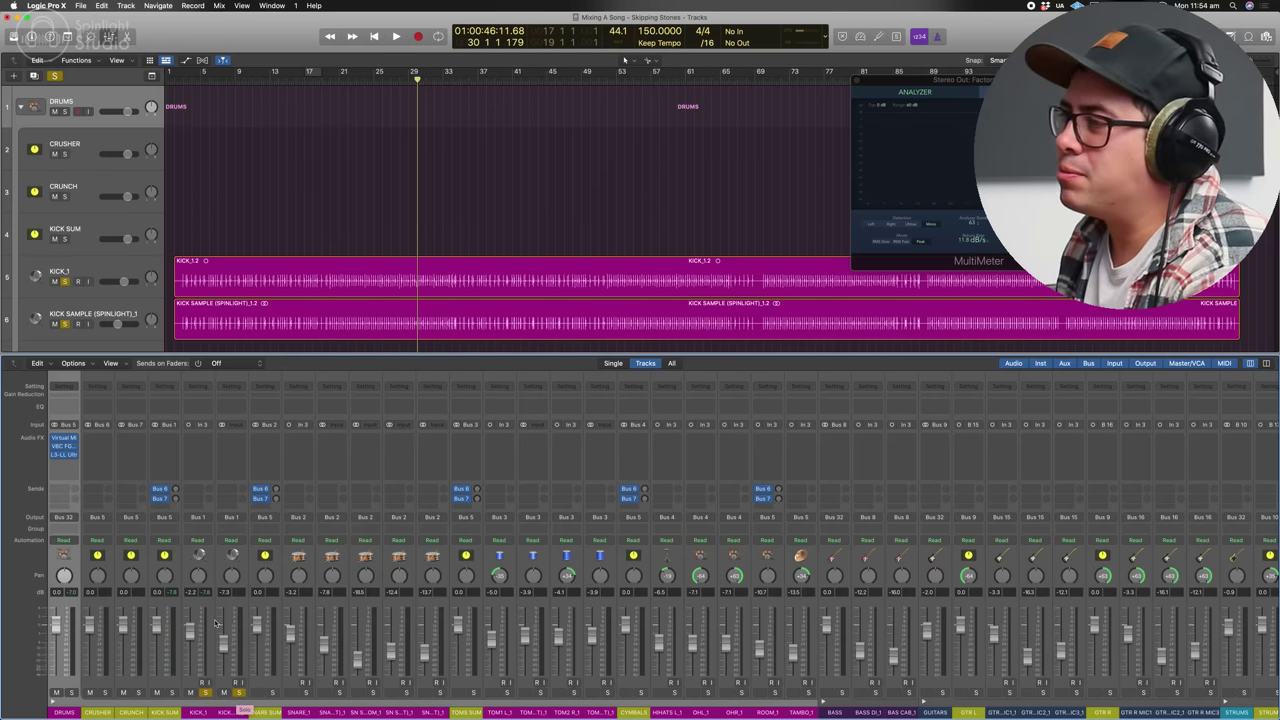
- Insert the bx_console SSL 4000 E channel strip on KICK_1
click(208, 453)
click(212, 427)
click(210, 437)
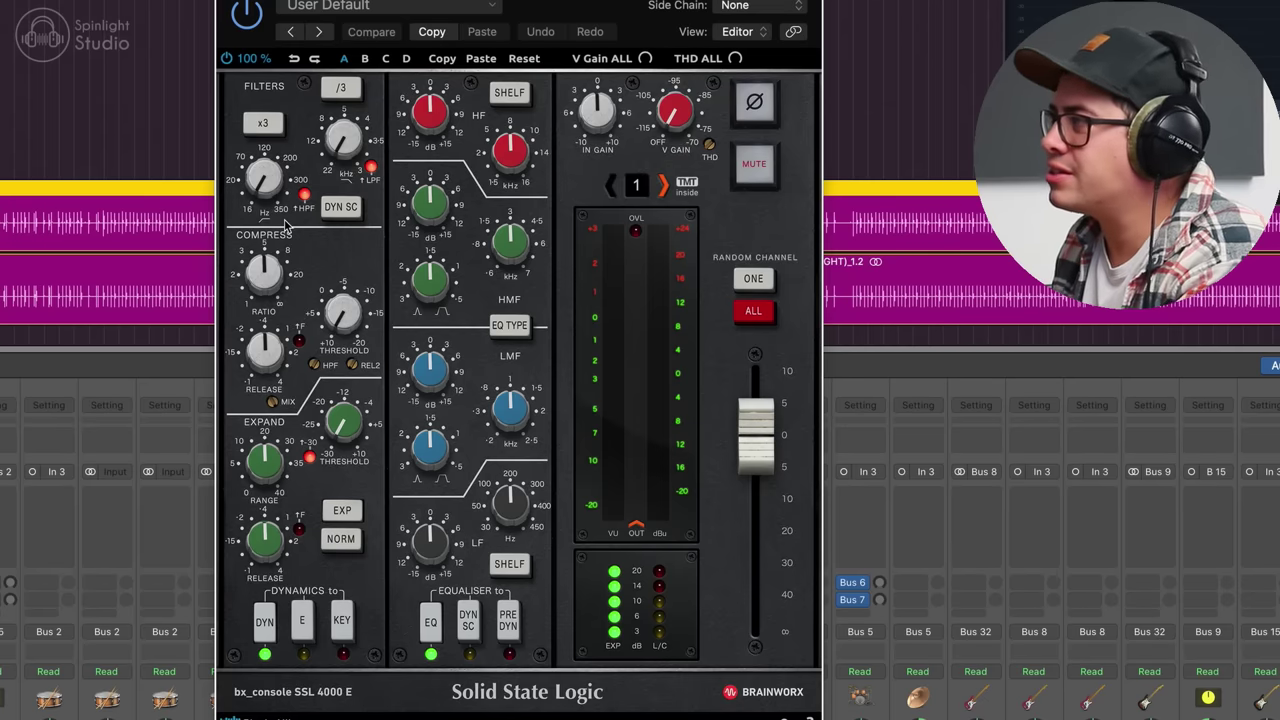
- Set up the expander on KICK_1's SSL strip with fast attack, adjusting its release, range and threshold
drag(268, 563, 271, 552)
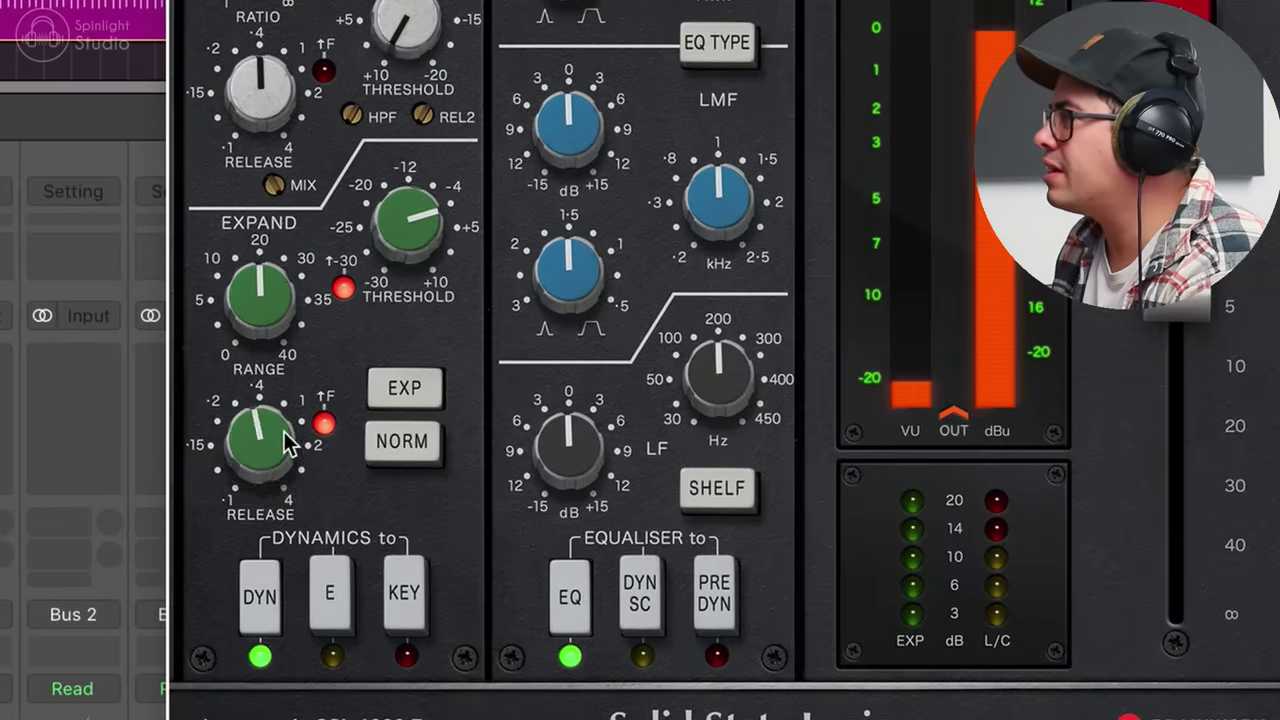
drag(284, 431, 280, 433)
click(277, 283)
drag(277, 283, 288, 261)
mouse_move(400, 247)
mouse_down()
mouse_move(399, 262)
mouse_move(406, 228)
mouse_move(409, 238)
mouse_up()
- Set KICK_1's SSL compressor to a ratio of about 3 and a threshold of about -5 dB, with a short release
drag(415, 385, 414, 371)
drag(265, 443, 265, 460)
drag(270, 347, 269, 360)
drag(411, 386, 408, 376)
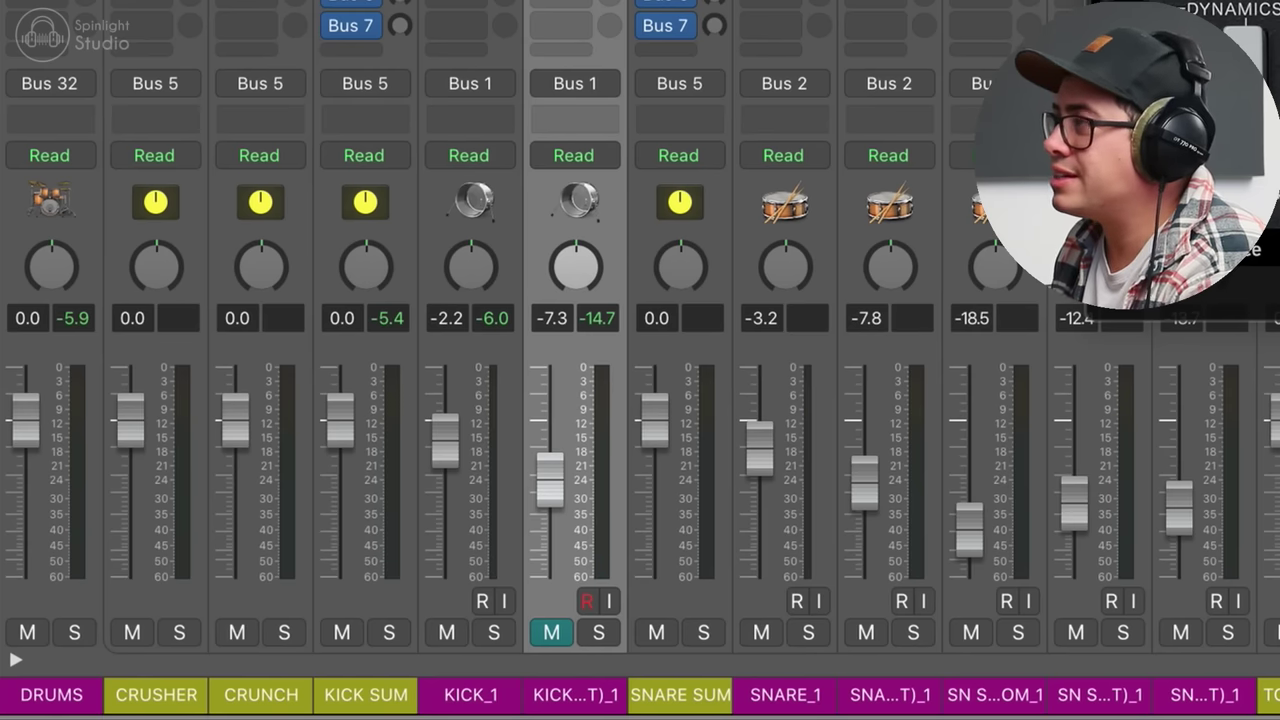
- Solo KICK_1, sweep its SSL low-mid band around 488 Hz, make a narrow cut there, and adjust the HF gain and shelf switch
key(space)
click(493, 632)
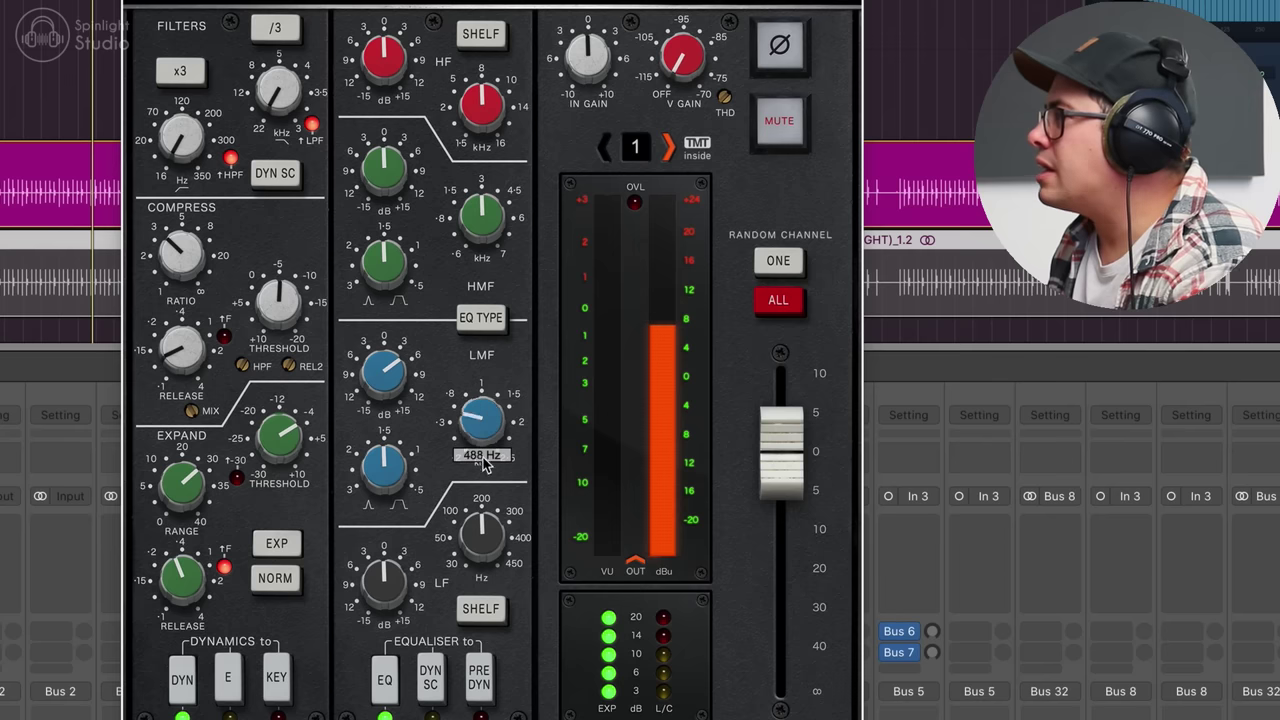
drag(484, 462, 485, 480)
drag(381, 380, 387, 355)
mouse_move(476, 418)
mouse_down()
mouse_move(490, 457)
mouse_move(488, 396)
mouse_up()
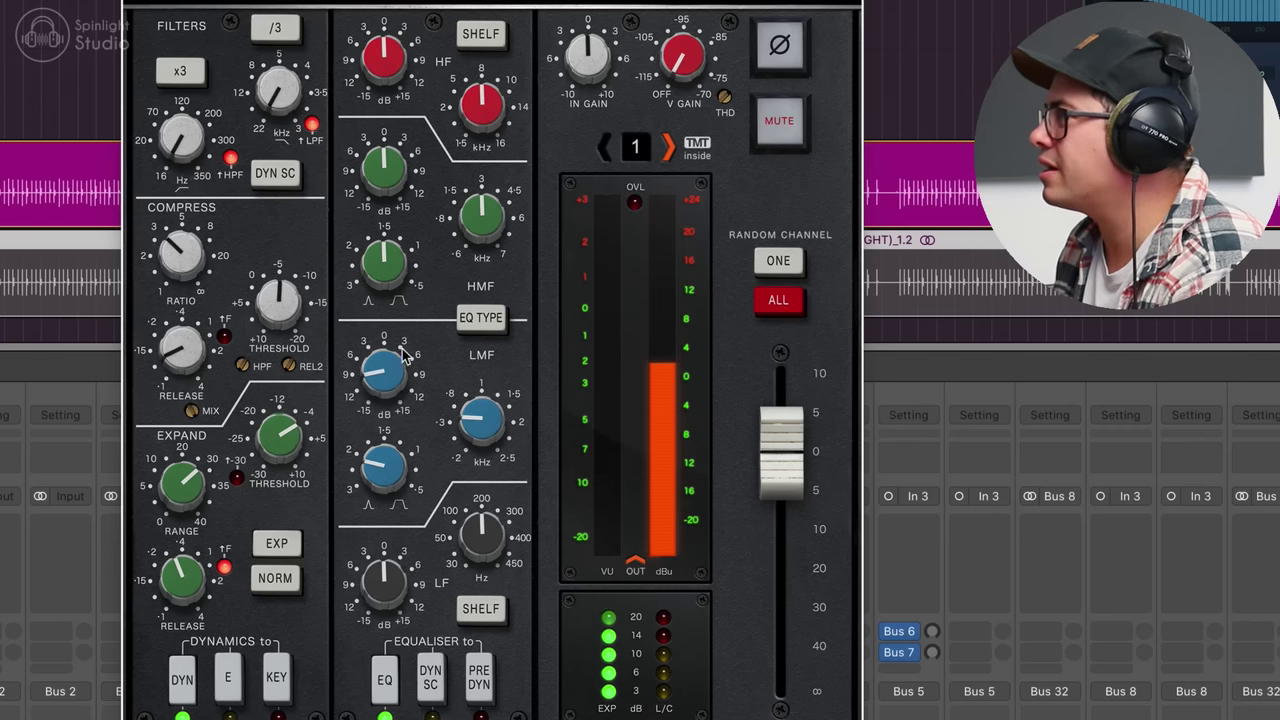
mouse_move(413, 500)
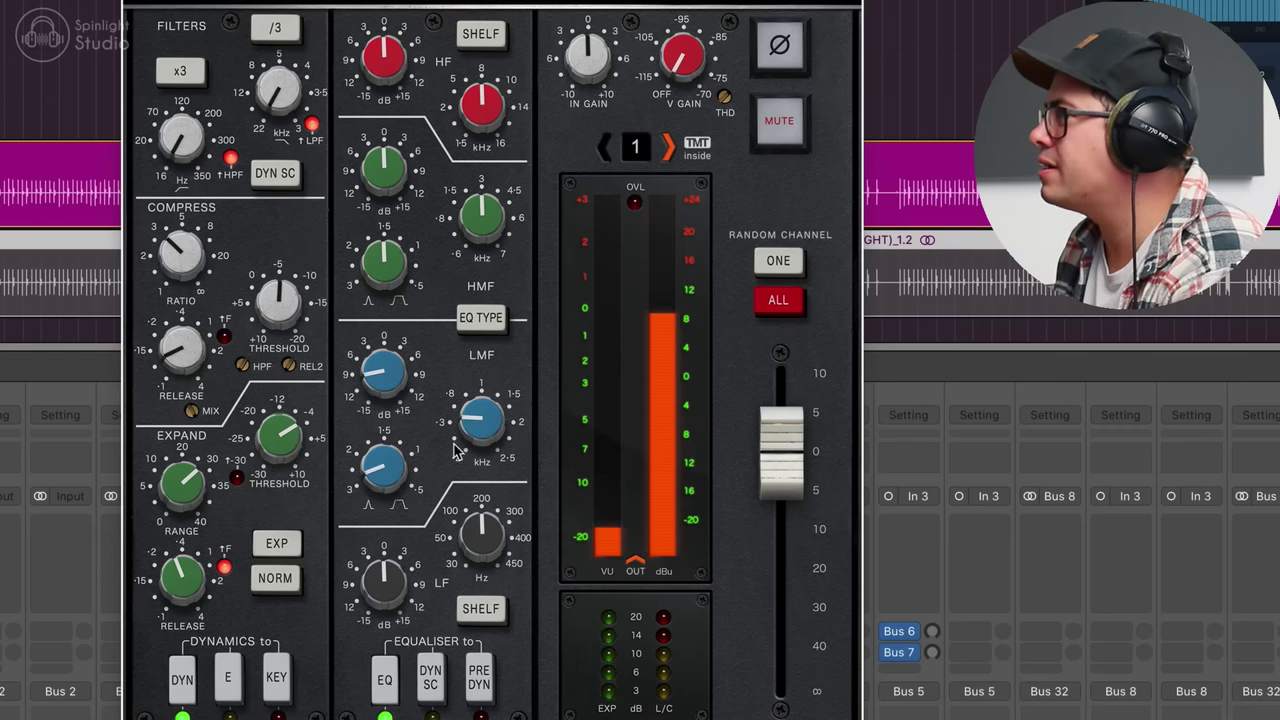
mouse_move(409, 374)
drag(407, 374, 407, 370)
mouse_move(407, 60)
mouse_down()
mouse_move(407, 8)
mouse_move(411, 68)
mouse_up()
click(477, 37)
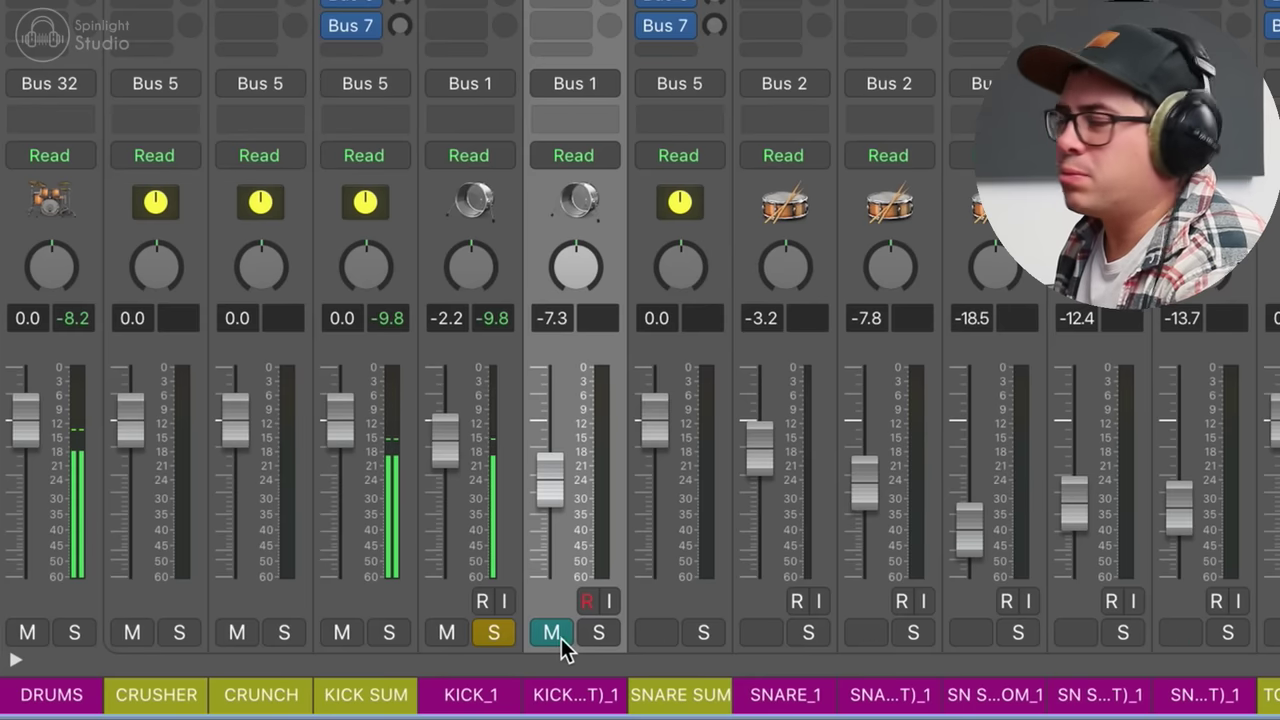
- Unmute and solo the kick sample alongside KICK_1, and raise its fader to about -5.3 dB
click(552, 634)
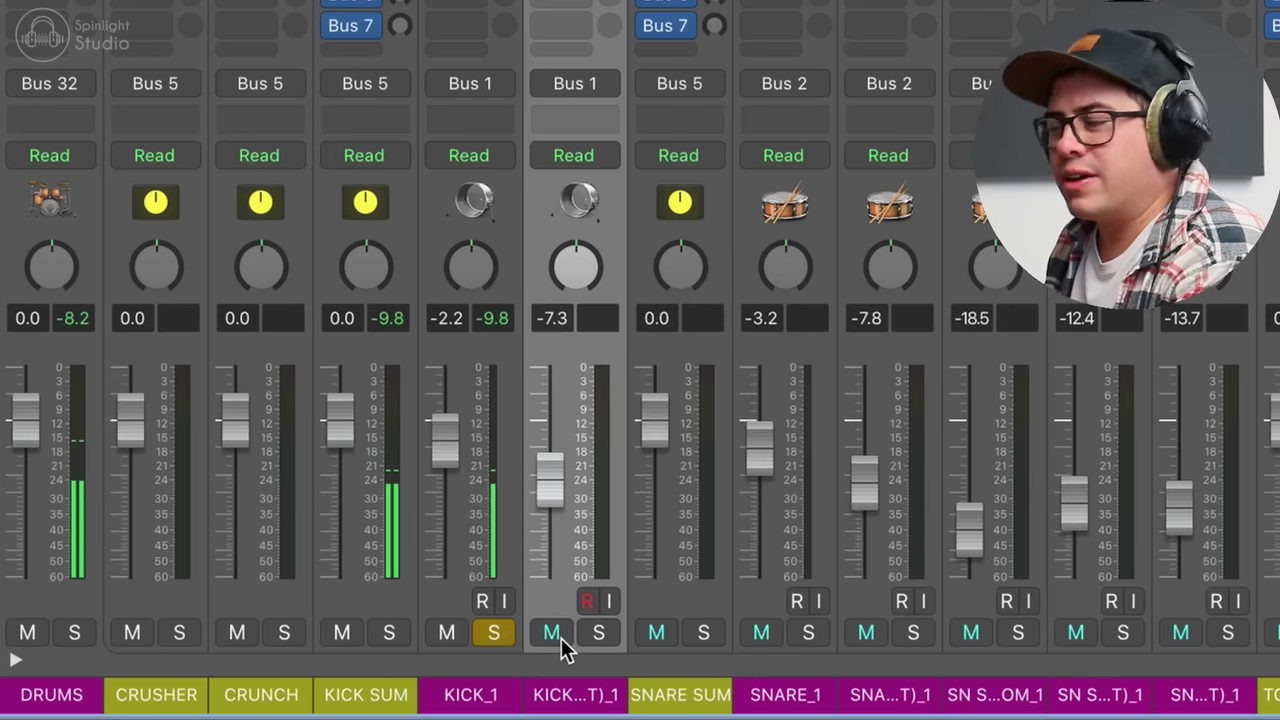
click(600, 634)
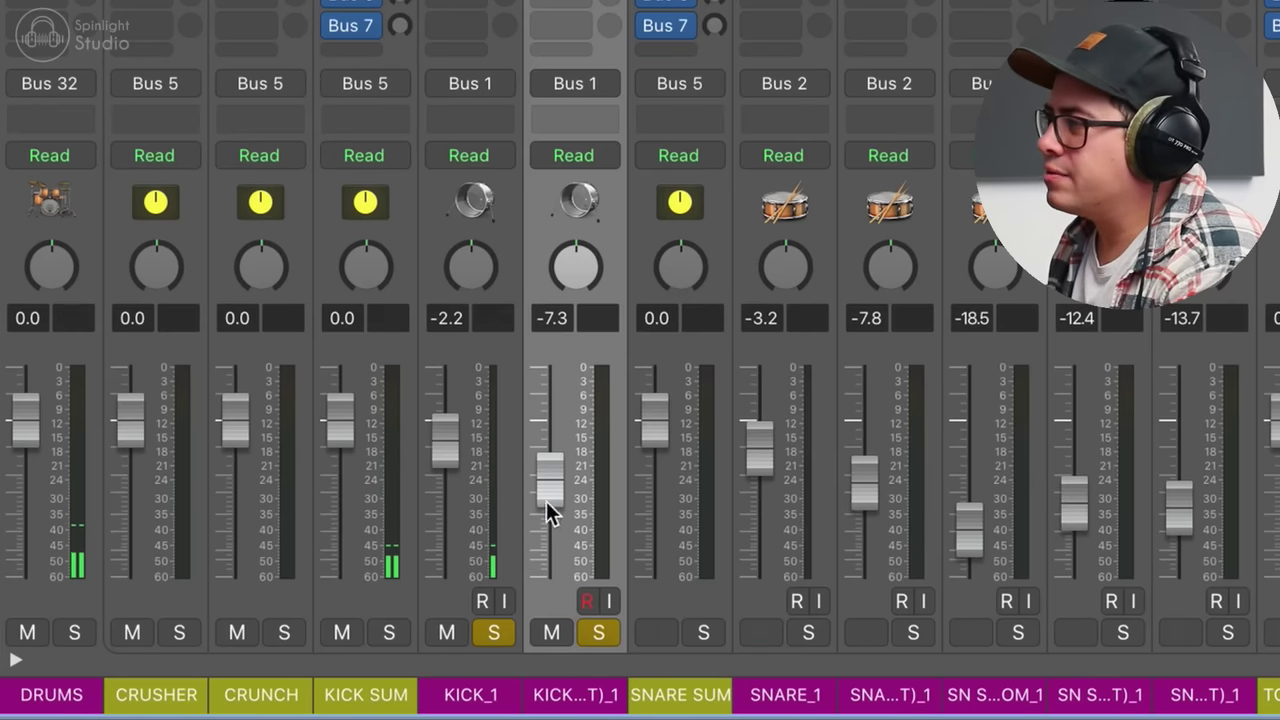
drag(551, 514, 551, 474)
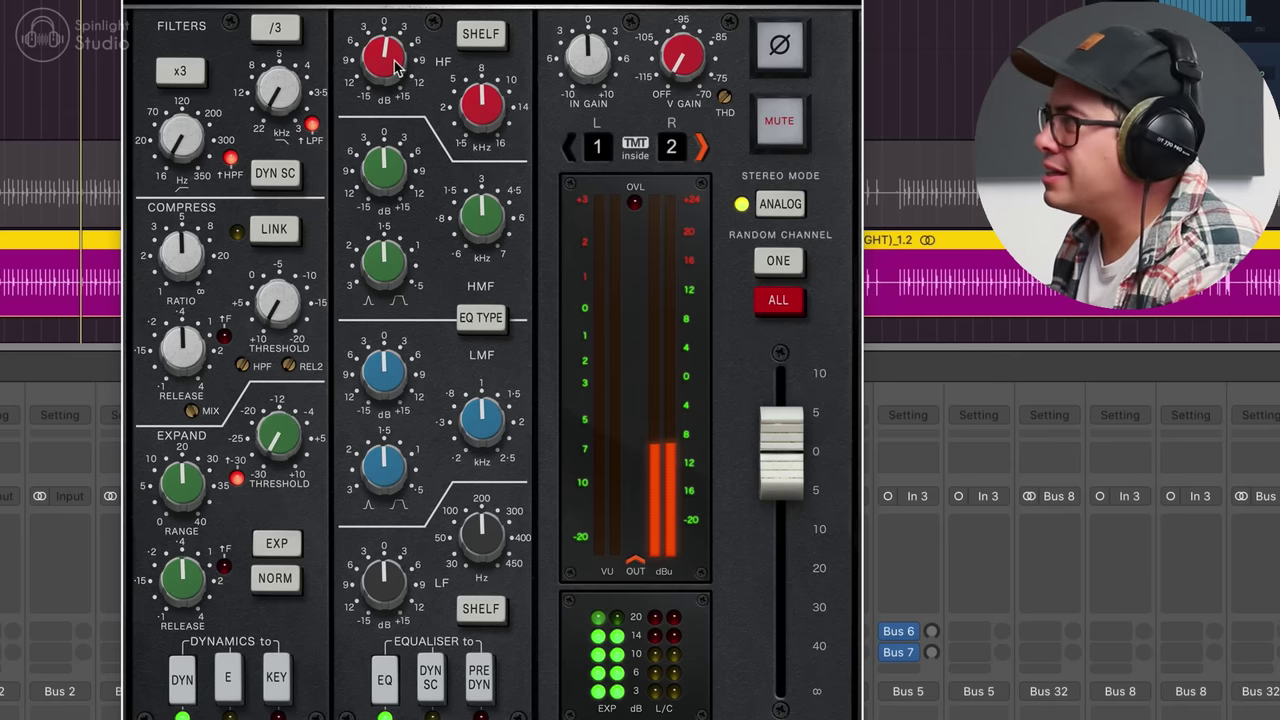
- Shape the kick sample in its SSL 4000 E, adjusting the HF gain and the high-mid gain, frequency and Q
drag(394, 60, 403, 11)
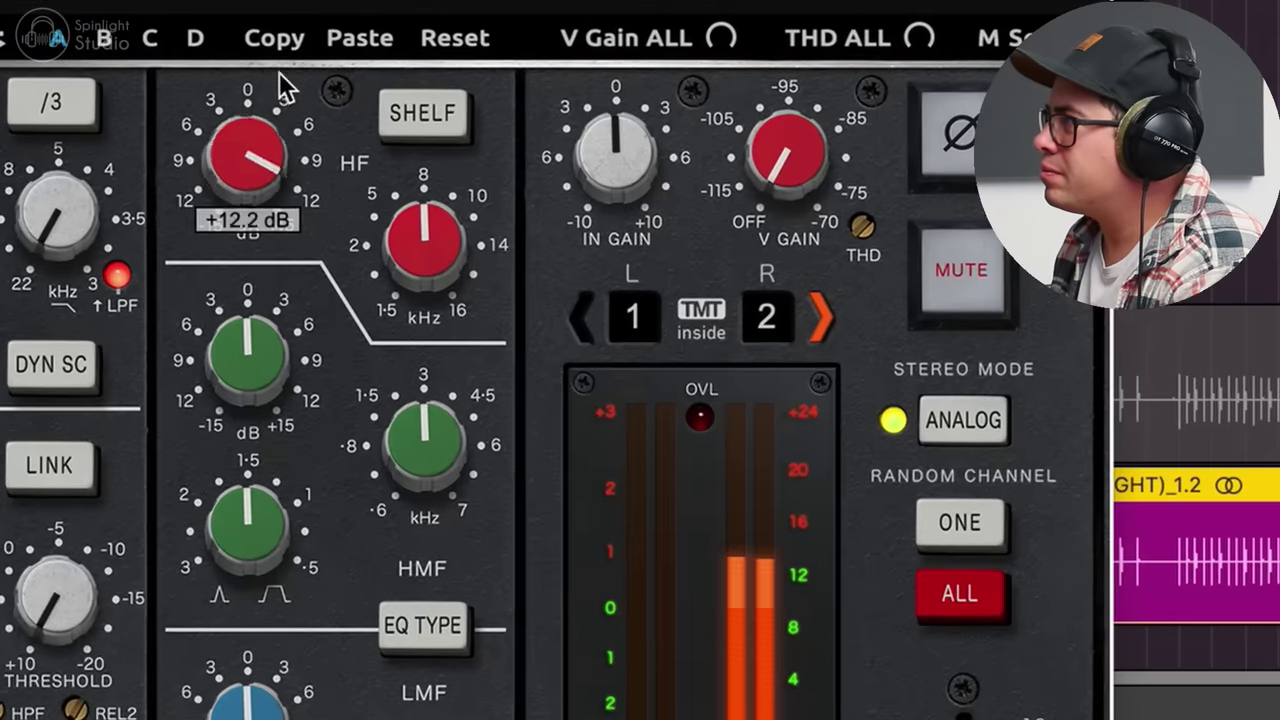
drag(279, 72, 261, 202)
drag(281, 324, 281, 318)
drag(432, 470, 399, 446)
drag(262, 532, 279, 446)
drag(406, 444, 404, 462)
drag(403, 534, 404, 514)
drag(309, 429, 279, 416)
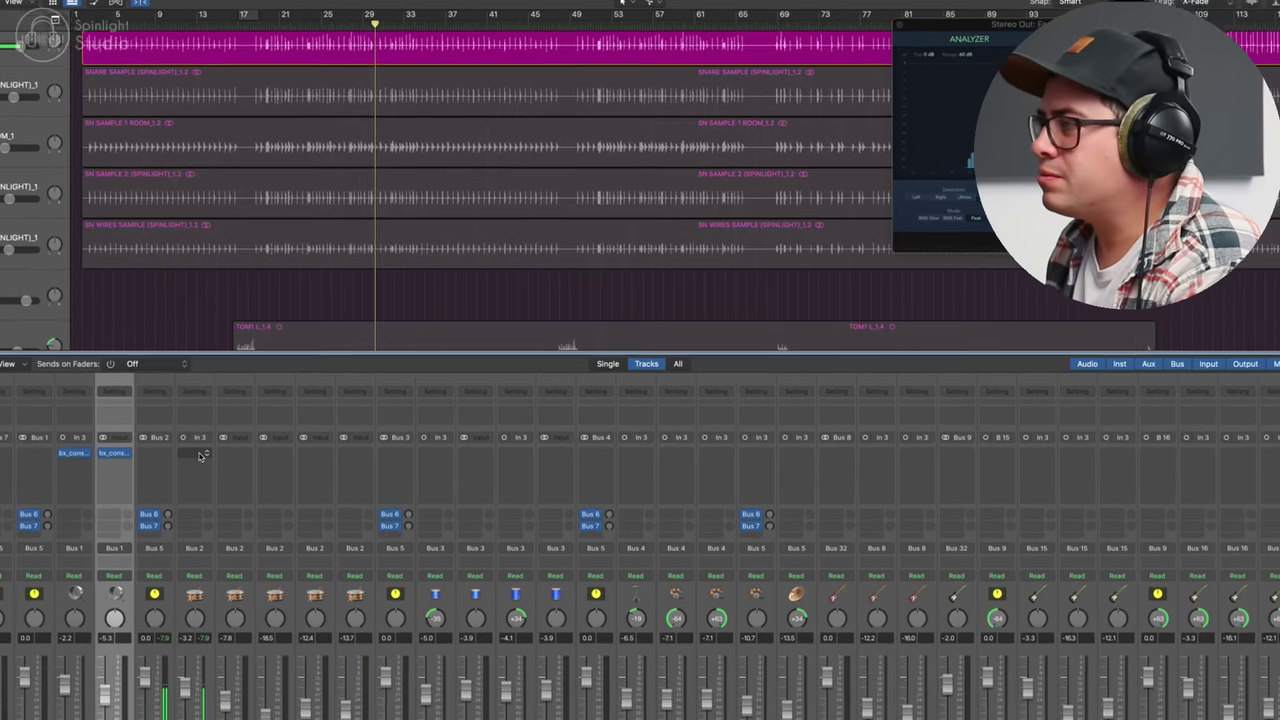
- Insert a mono bx_console SSL 4000 E channel strip on SNARE_1
click(273, 440)
mouse_move(313, 458)
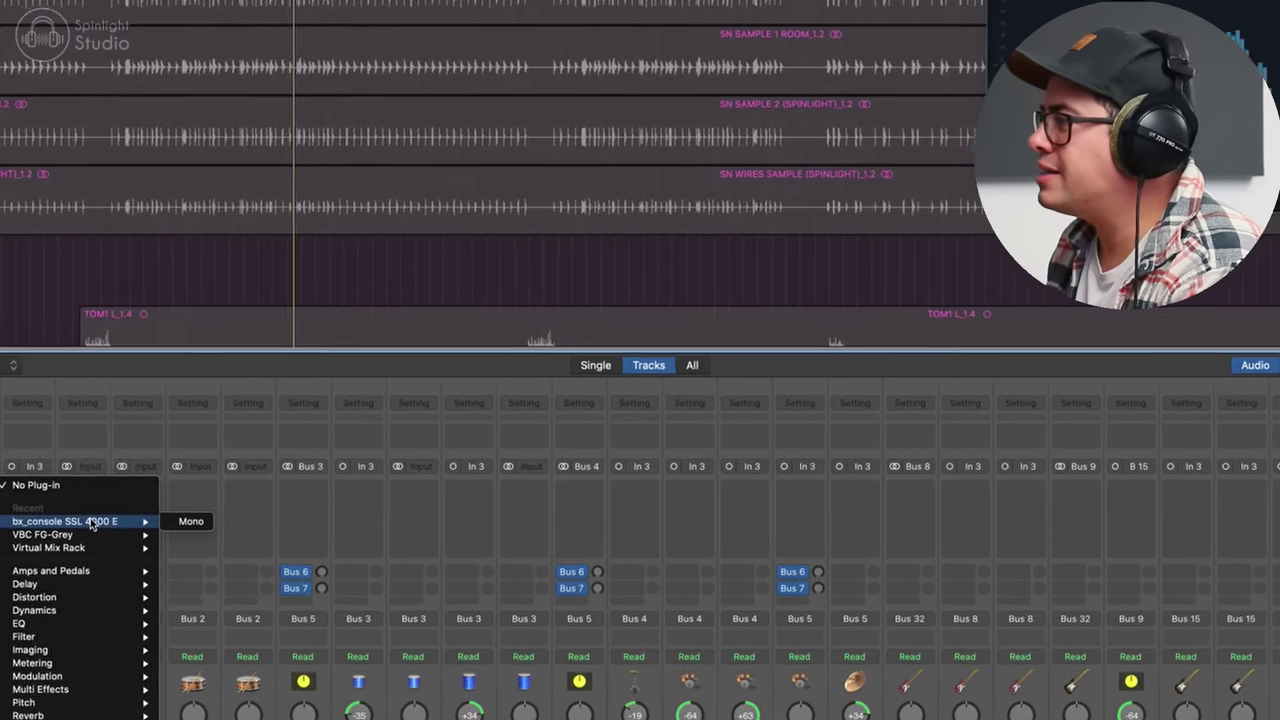
click(168, 500)
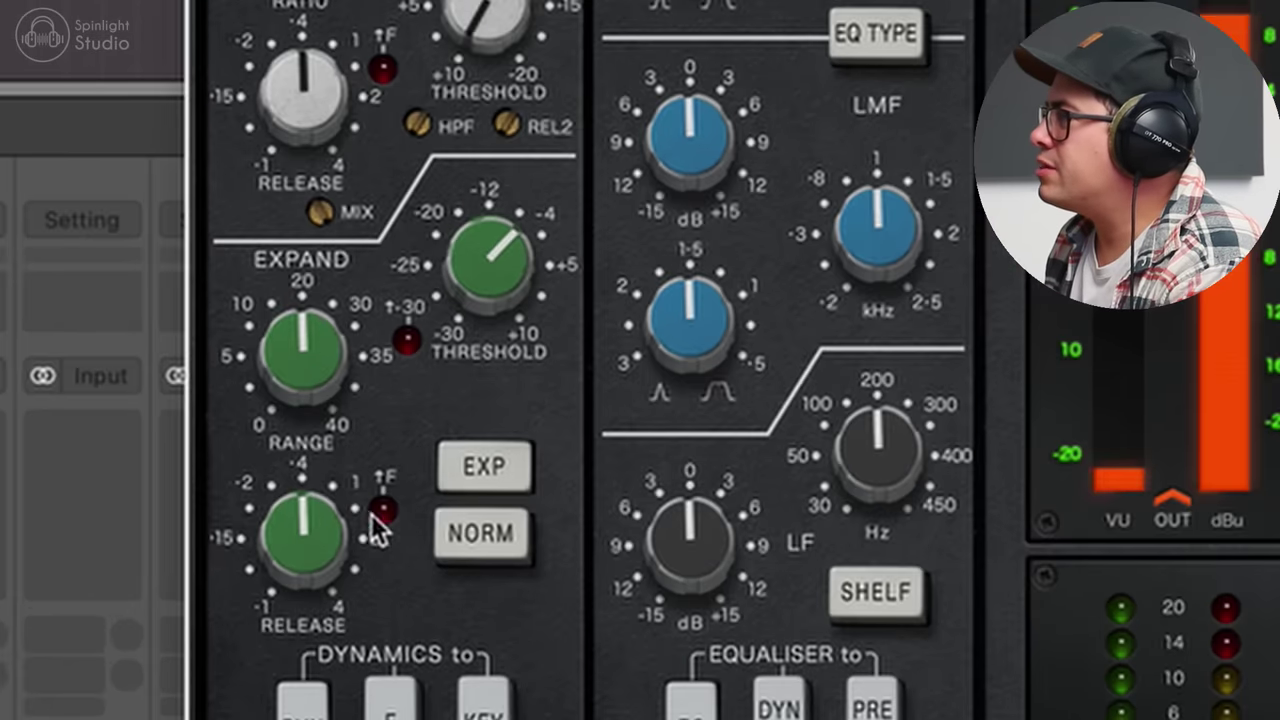
- Turn on fast attack and reduce the range in SNARE_1's expander, and boost the HF gain
click(376, 514)
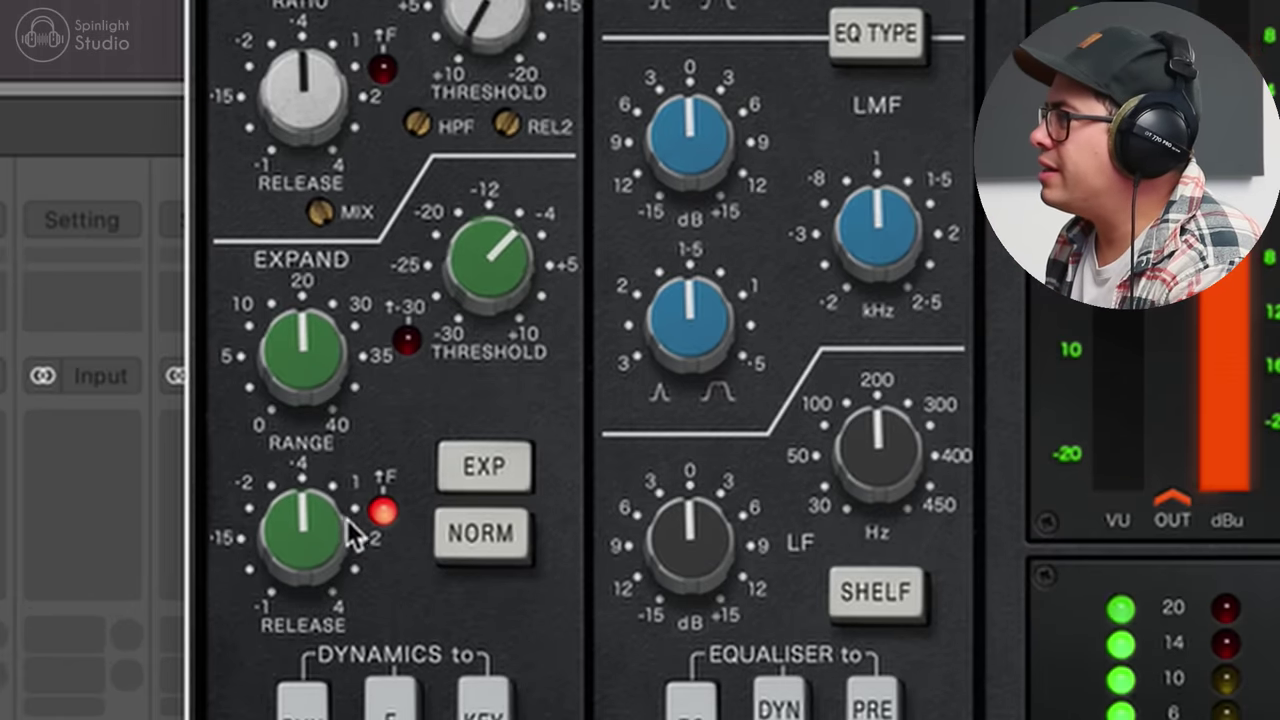
drag(320, 392, 336, 332)
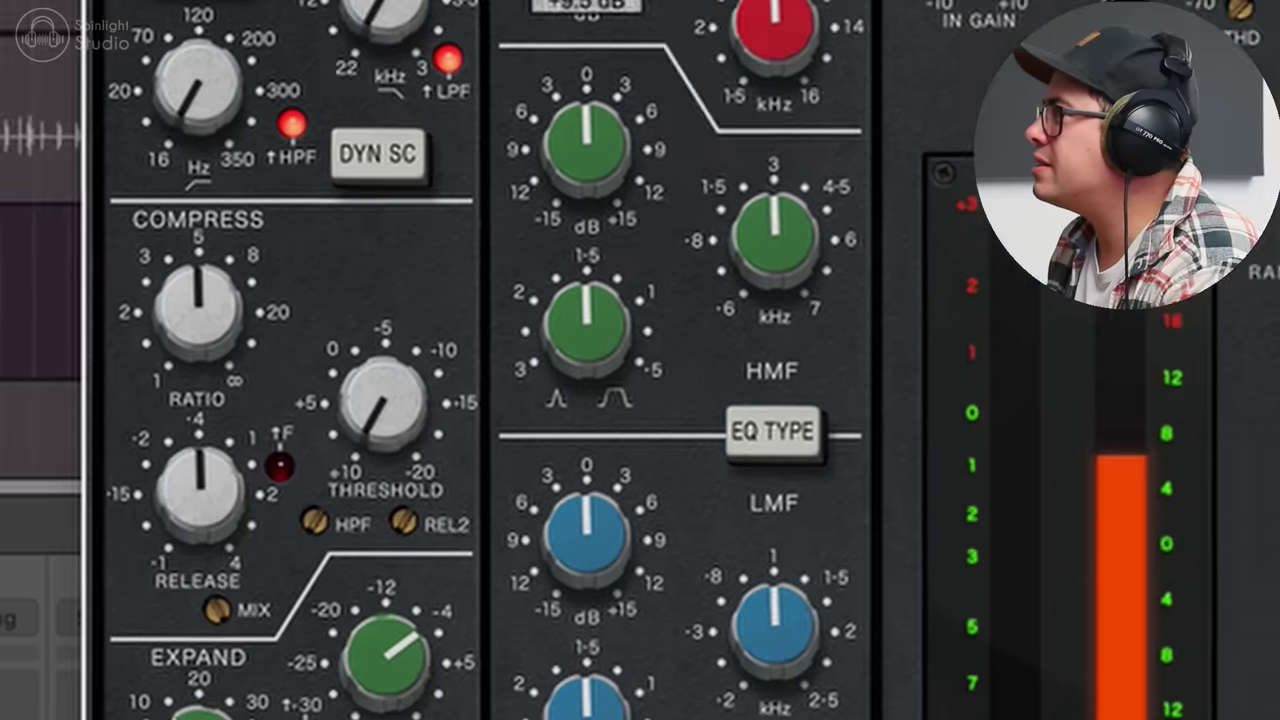
mouse_move(564, 108)
mouse_down()
mouse_move(561, 142)
mouse_move(573, 94)
mouse_move(580, 143)
mouse_move(576, 114)
mouse_up()
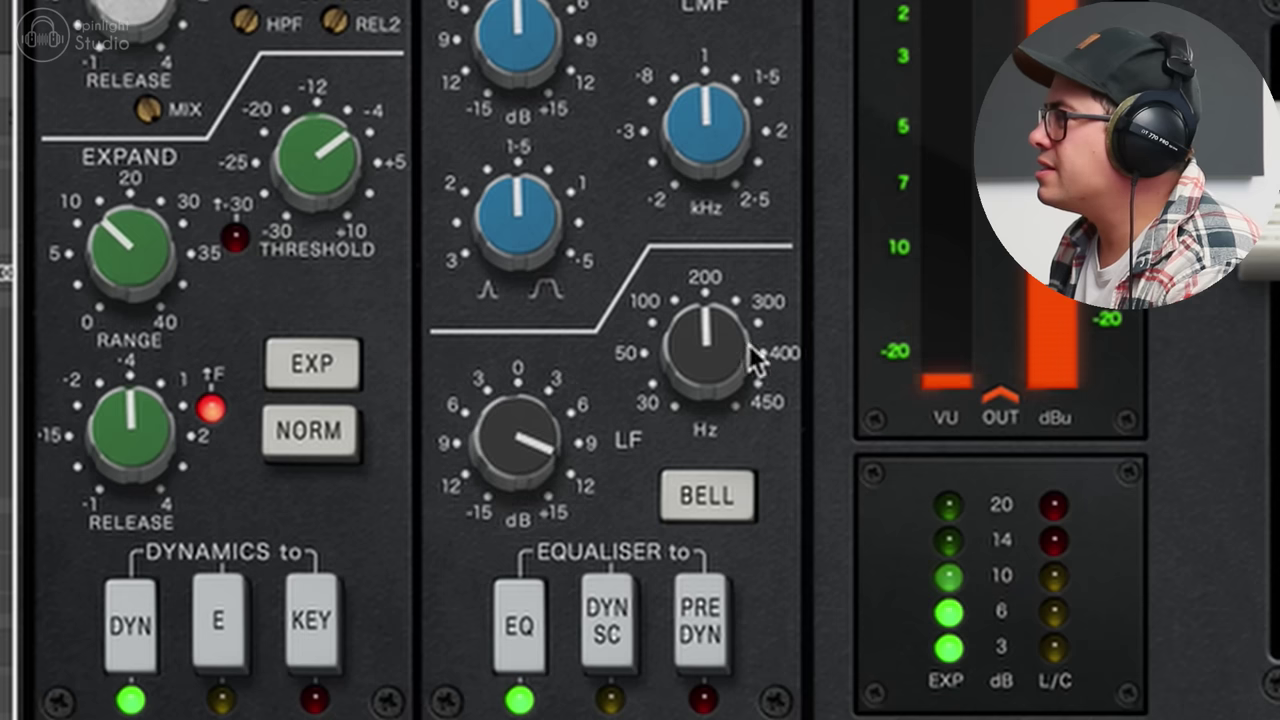
- Shape the LF bell band on SNARE_1's channel strip by lowering its frequency below 200 Hz and adjusting its gain
mouse_move(738, 360)
mouse_down()
mouse_move(722, 383)
mouse_move(728, 405)
mouse_move(731, 371)
mouse_up()
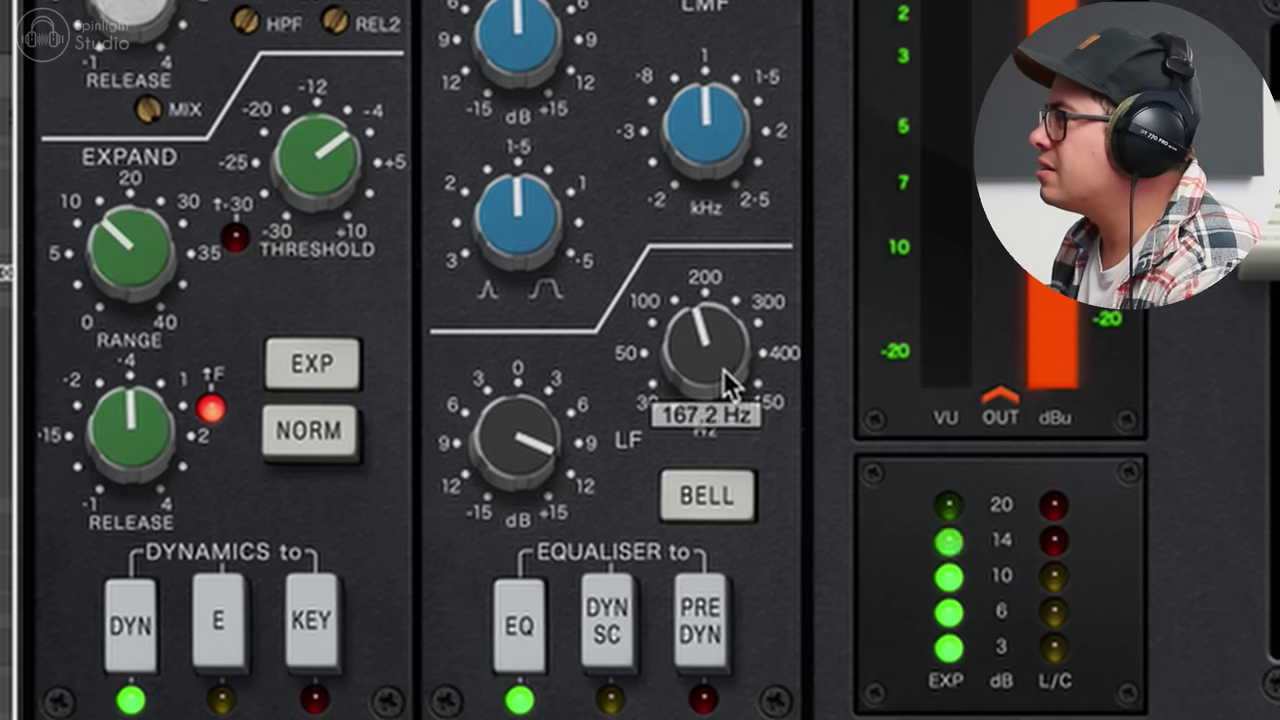
drag(560, 450, 580, 425)
mouse_move(749, 371)
mouse_down()
mouse_move(744, 346)
mouse_move(754, 363)
mouse_up()
drag(491, 451, 491, 514)
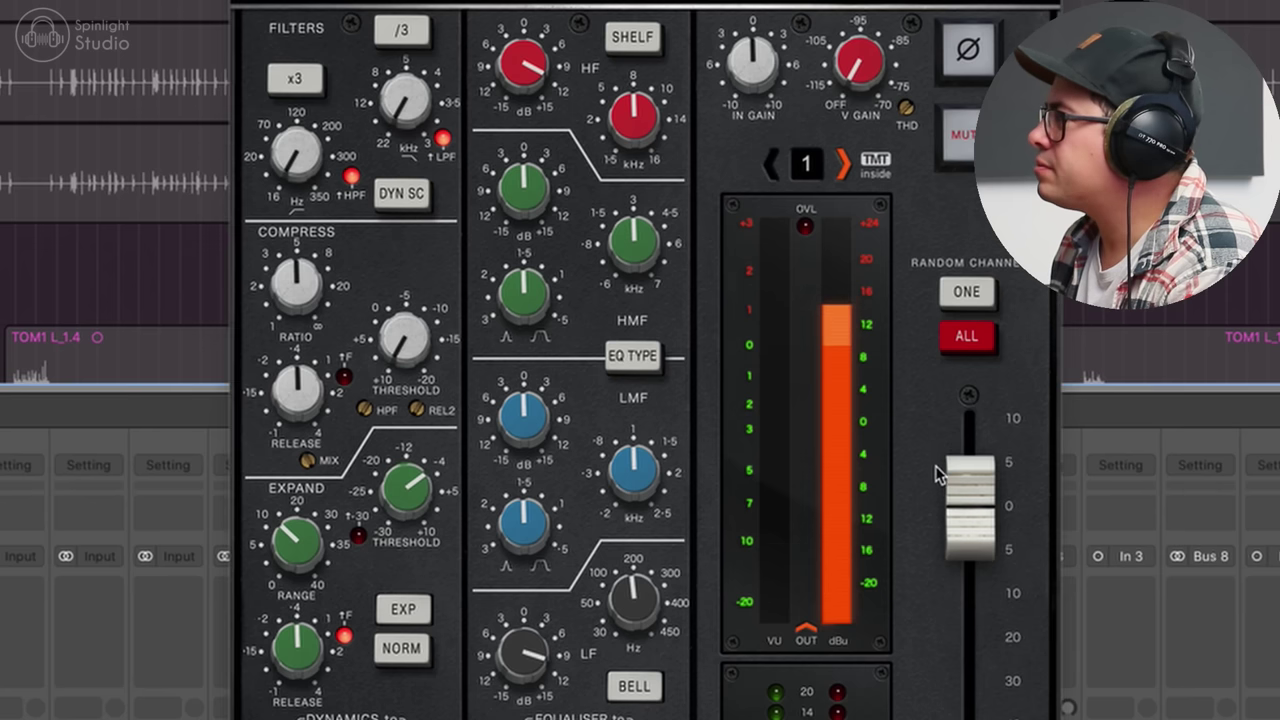
- Lower the channel strip's output fader and shape the HMF boost's gain, frequency and Q, touching up the LF gain
drag(957, 478, 958, 497)
drag(958, 497, 958, 513)
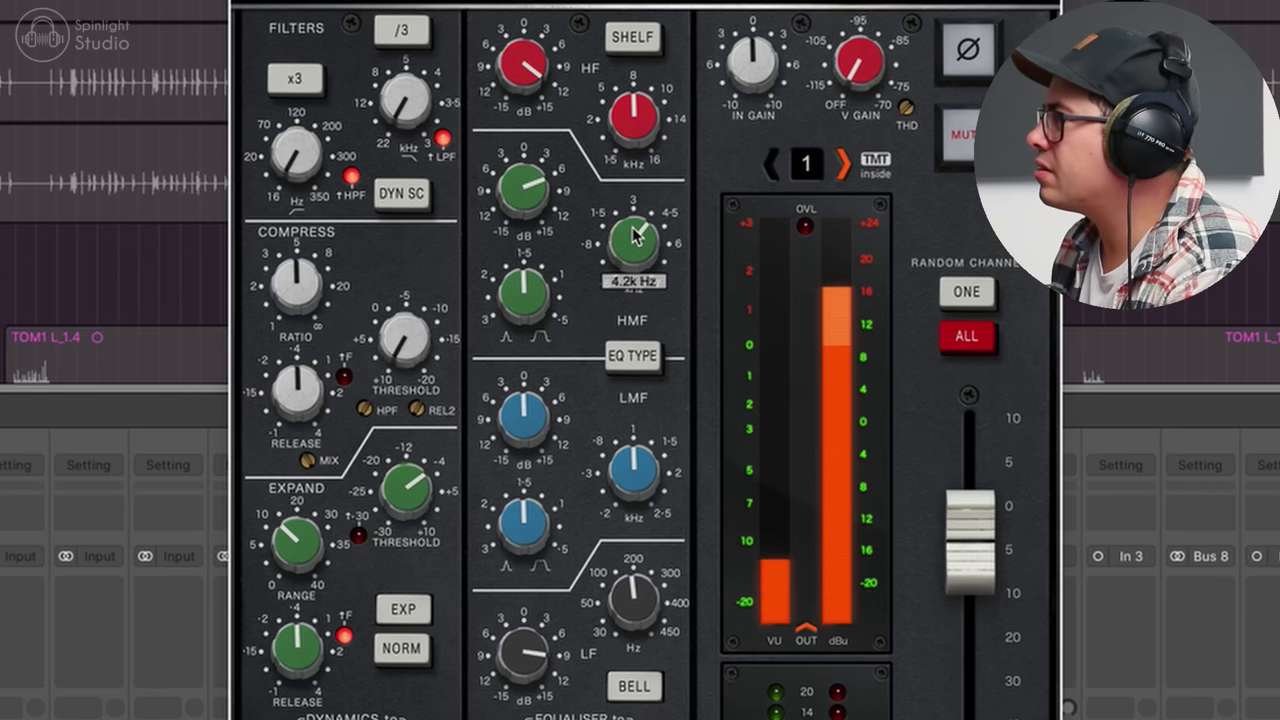
drag(636, 217, 627, 248)
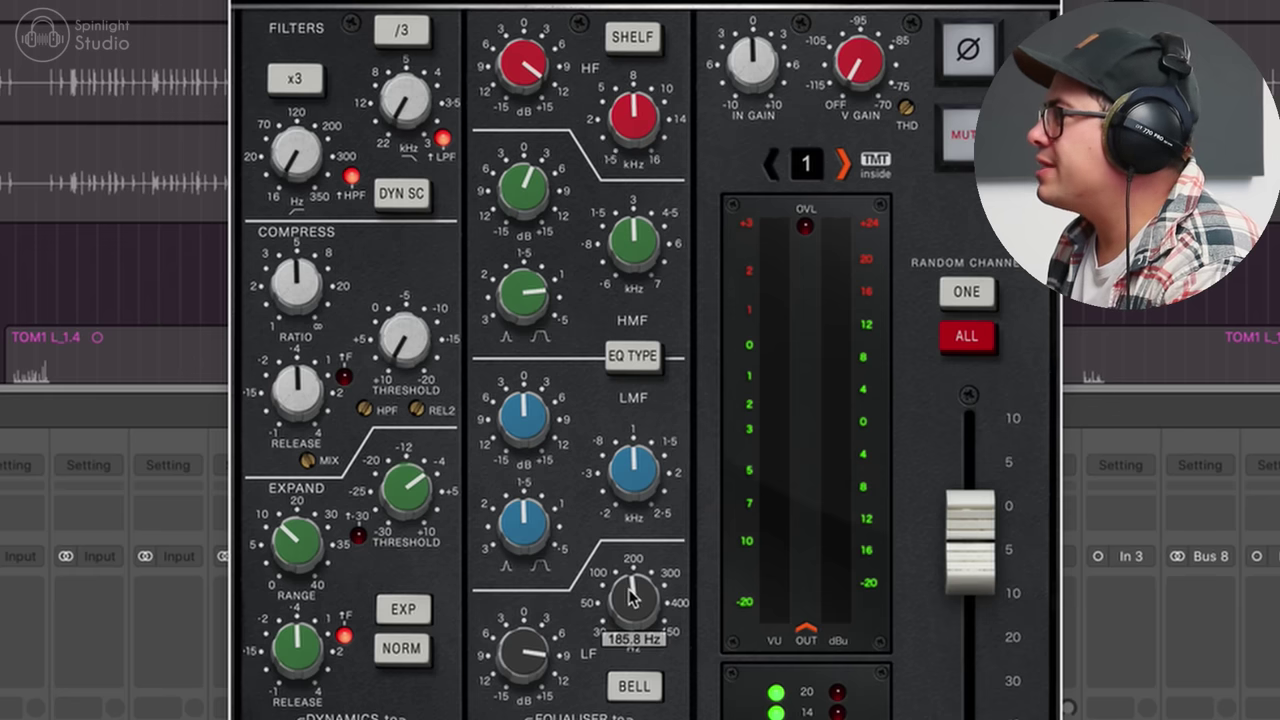
drag(537, 660, 537, 650)
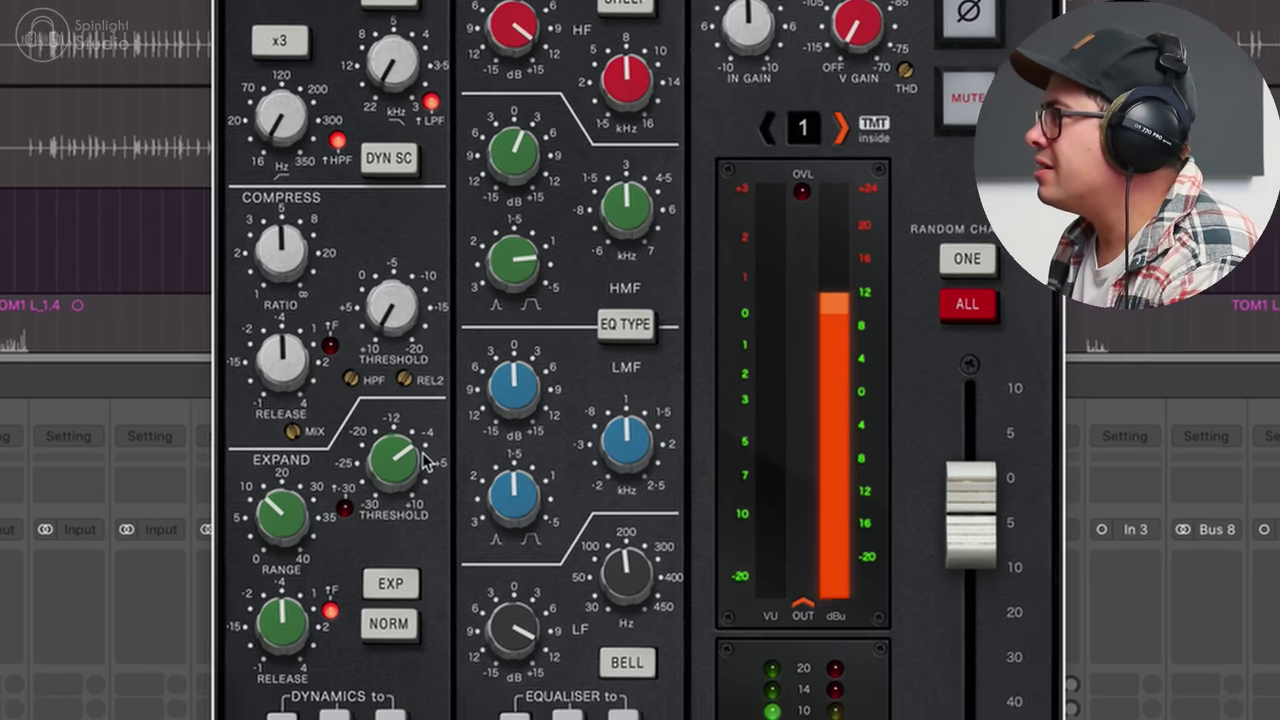
- Compress SNARE_1 in the channel strip by adjusting the threshold and release and setting the ratio to about 3.4:1
drag(400, 312, 448, 253)
drag(222, 208, 228, 279)
drag(323, 175, 323, 165)
drag(199, 98, 199, 110)
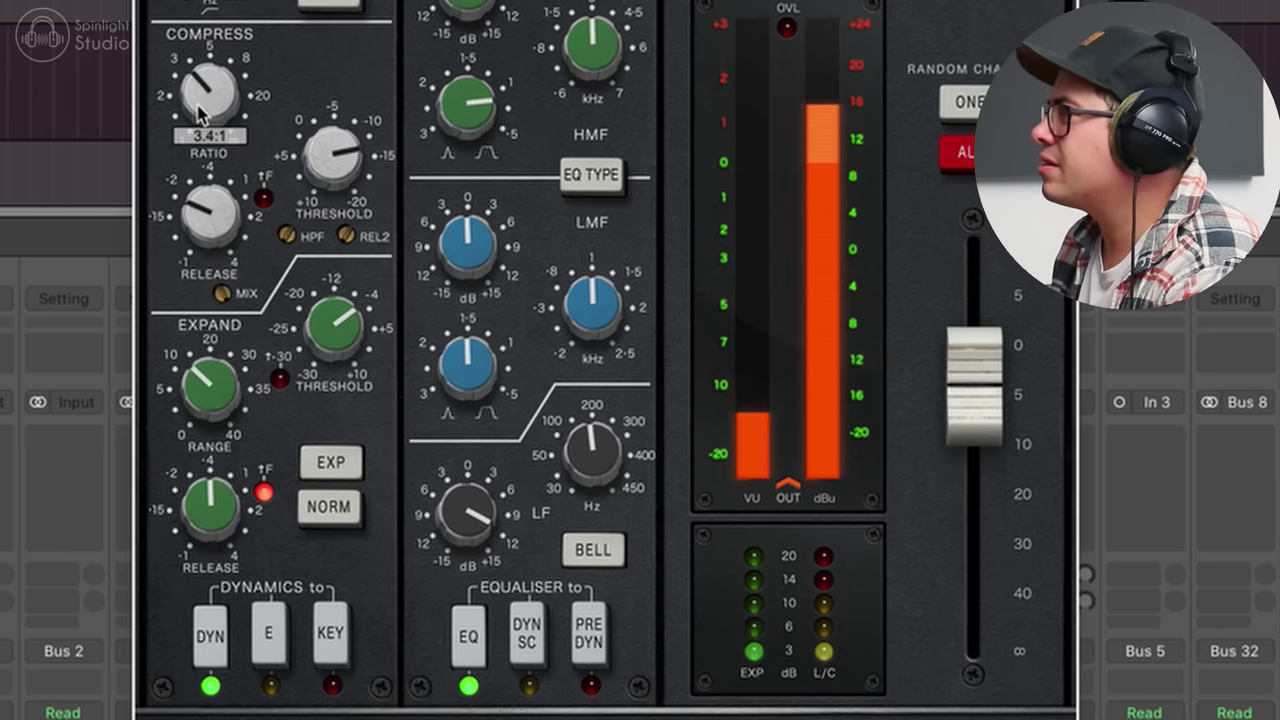
key(super+w)
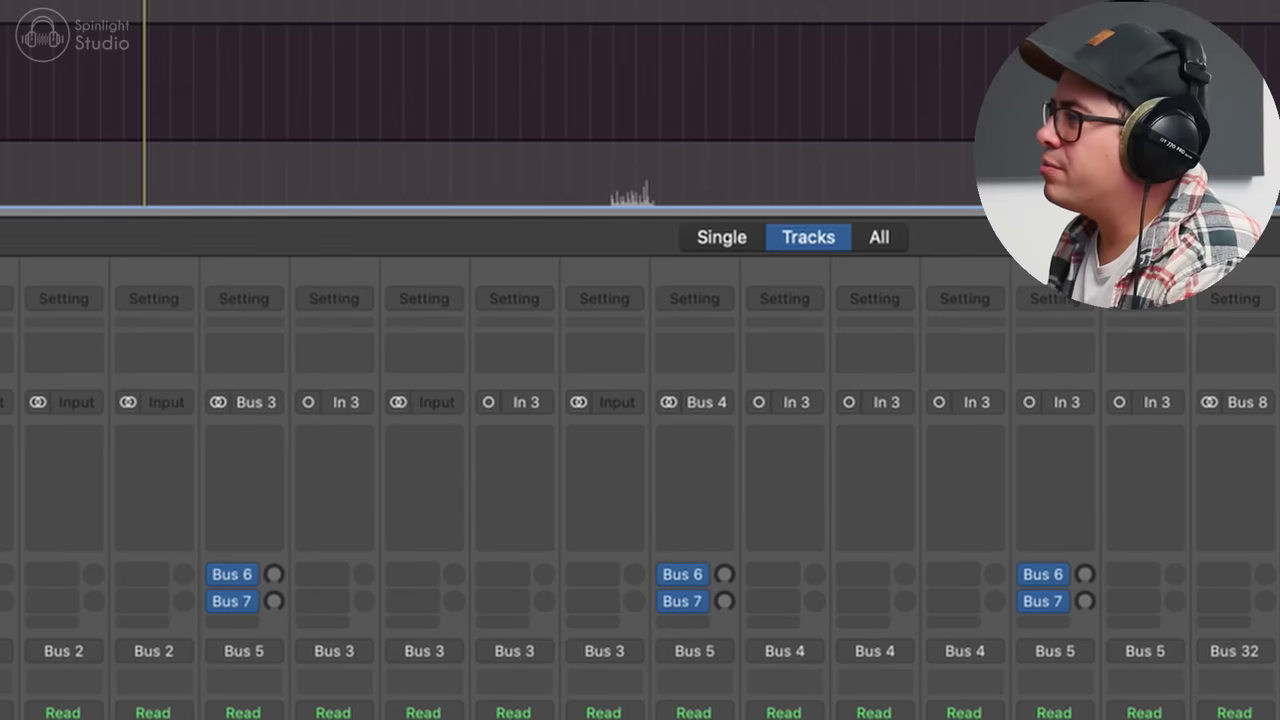
- Insert the Boz Digital Labs Little Clipper after the channel strip on SNARE_1 and adjust its clipping
click(262, 437)
mouse_move(274, 614)
mouse_move(378, 638)
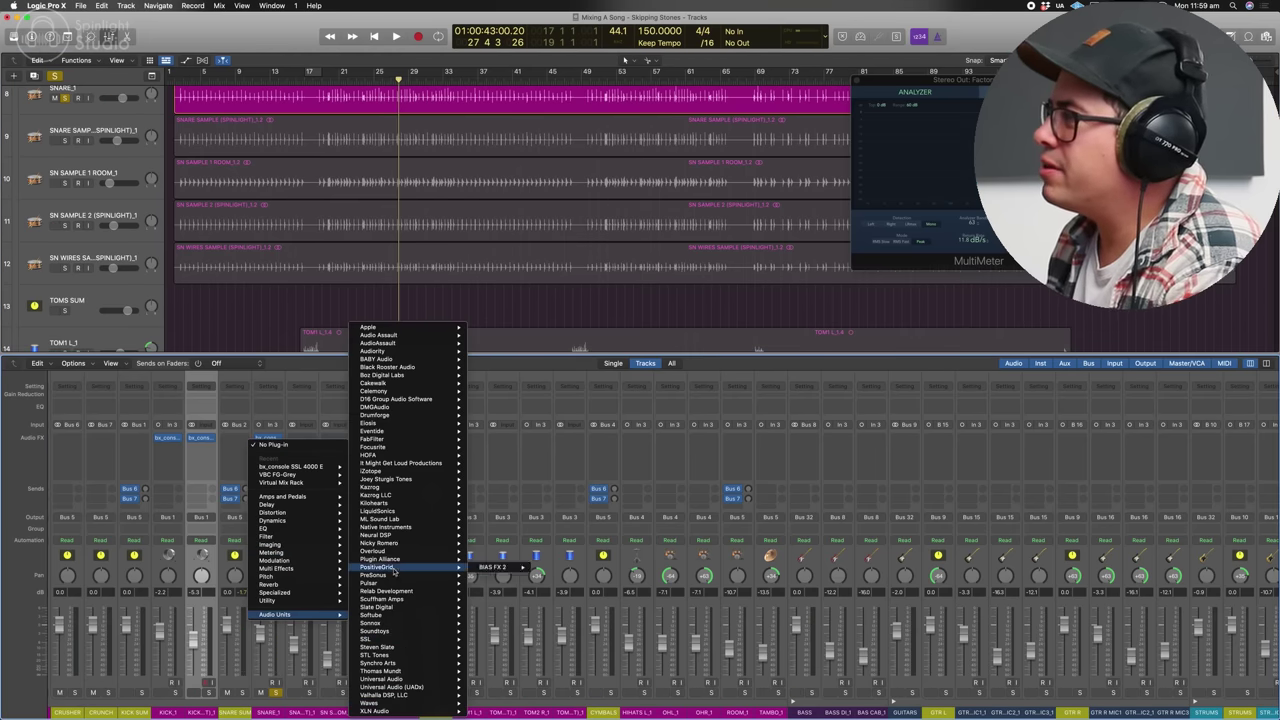
mouse_move(385, 375)
click(495, 377)
drag(636, 323, 638, 305)
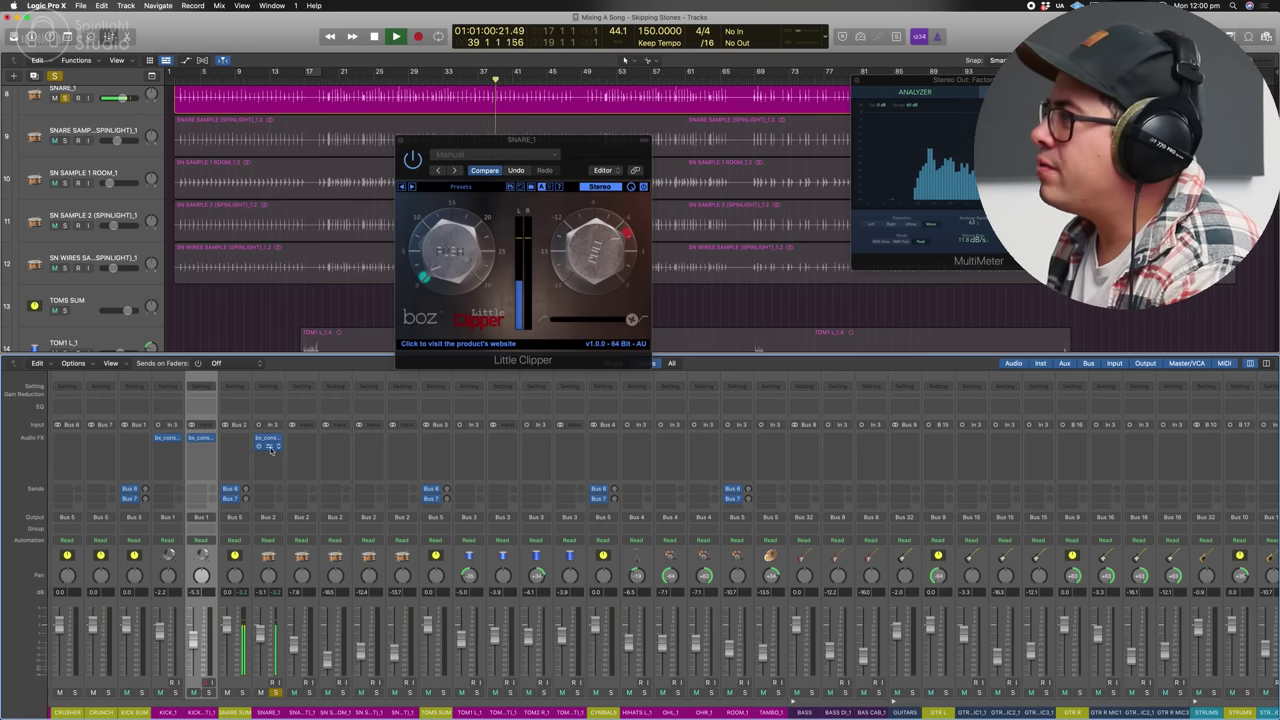
- Insert FabFilter Pro-MB ahead of the SSL channel strip on SNARE_1
click(268, 446)
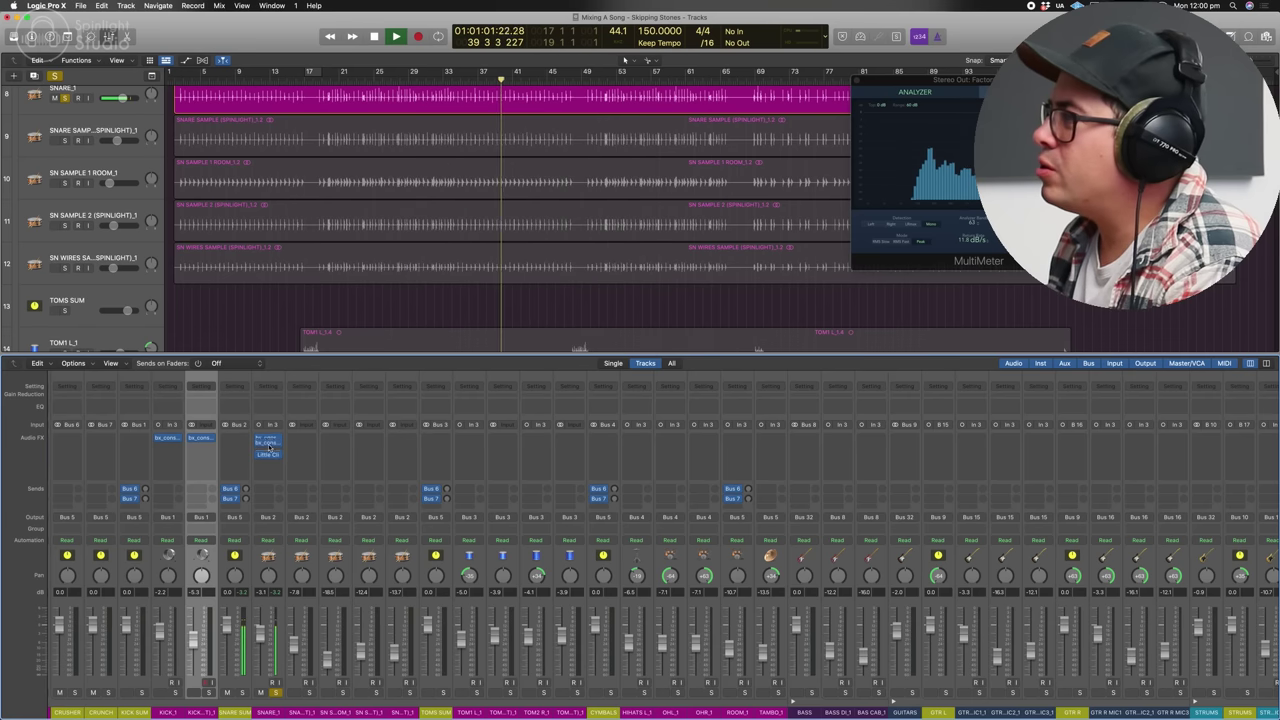
click(268, 433)
mouse_move(280, 605)
mouse_move(390, 448)
mouse_move(493, 464)
click(546, 464)
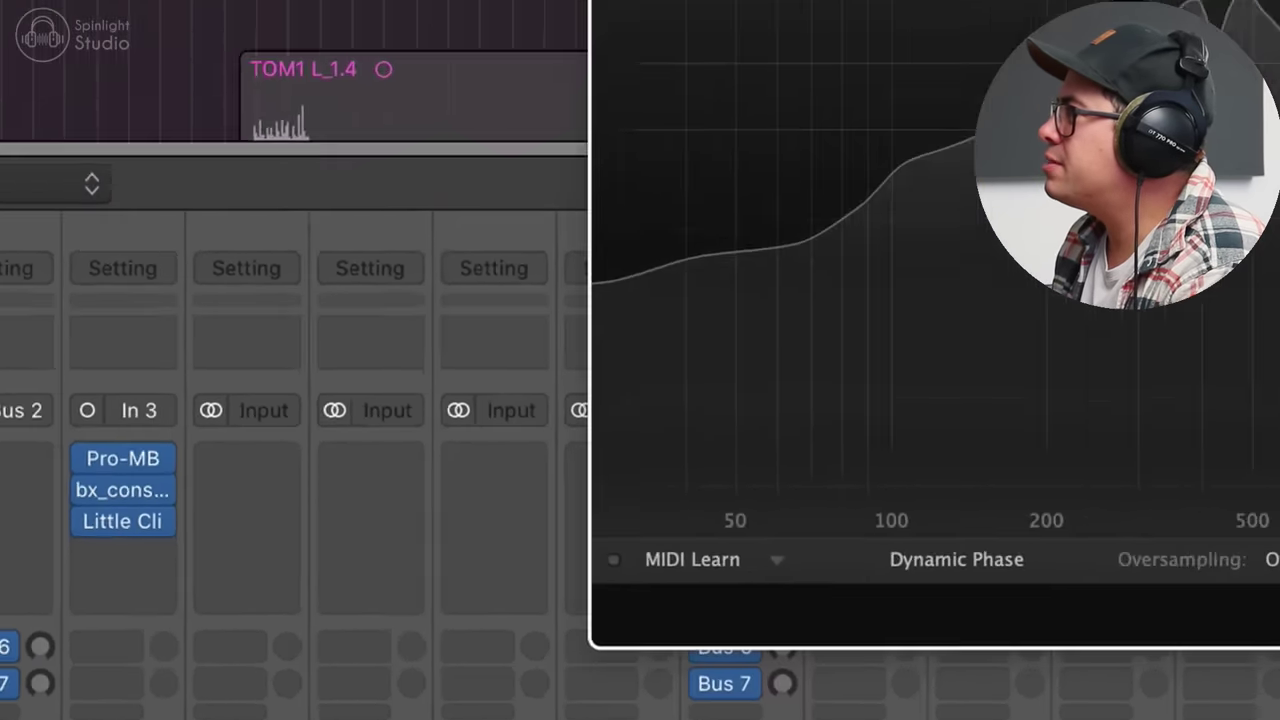
- Load the Snare Bleed preset in Pro-MB
click(737, 134)
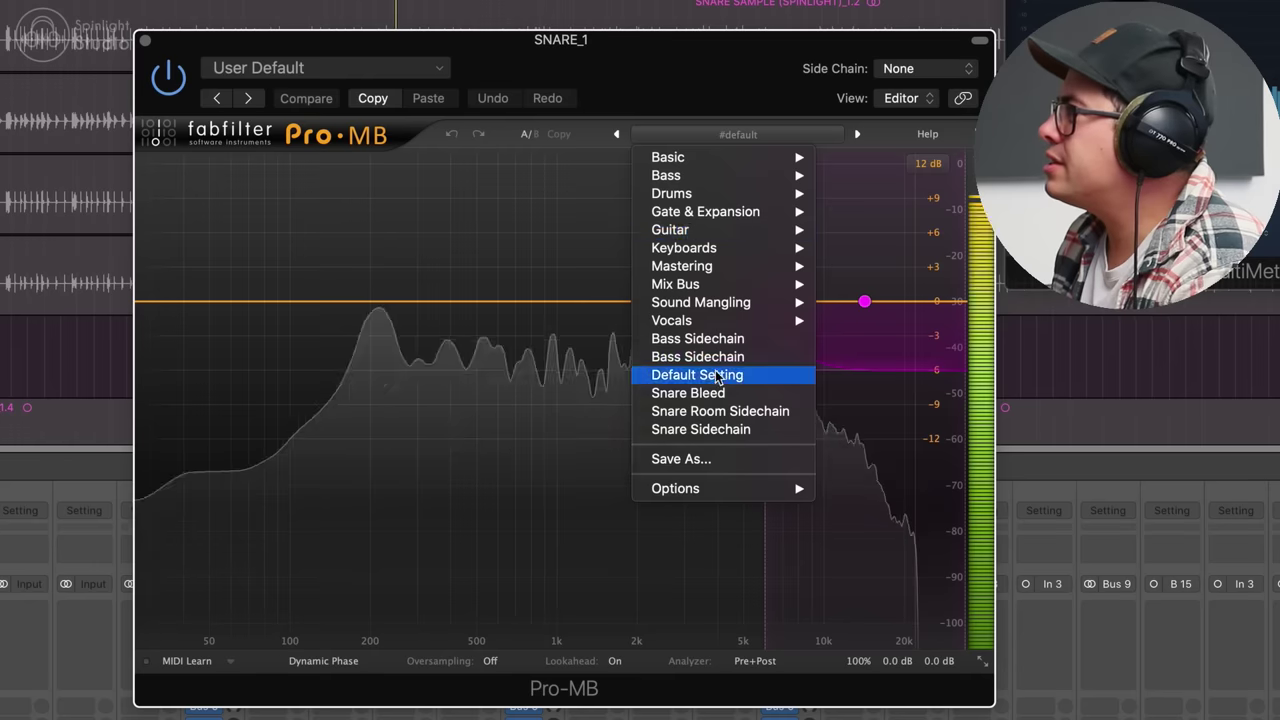
click(719, 375)
click(737, 133)
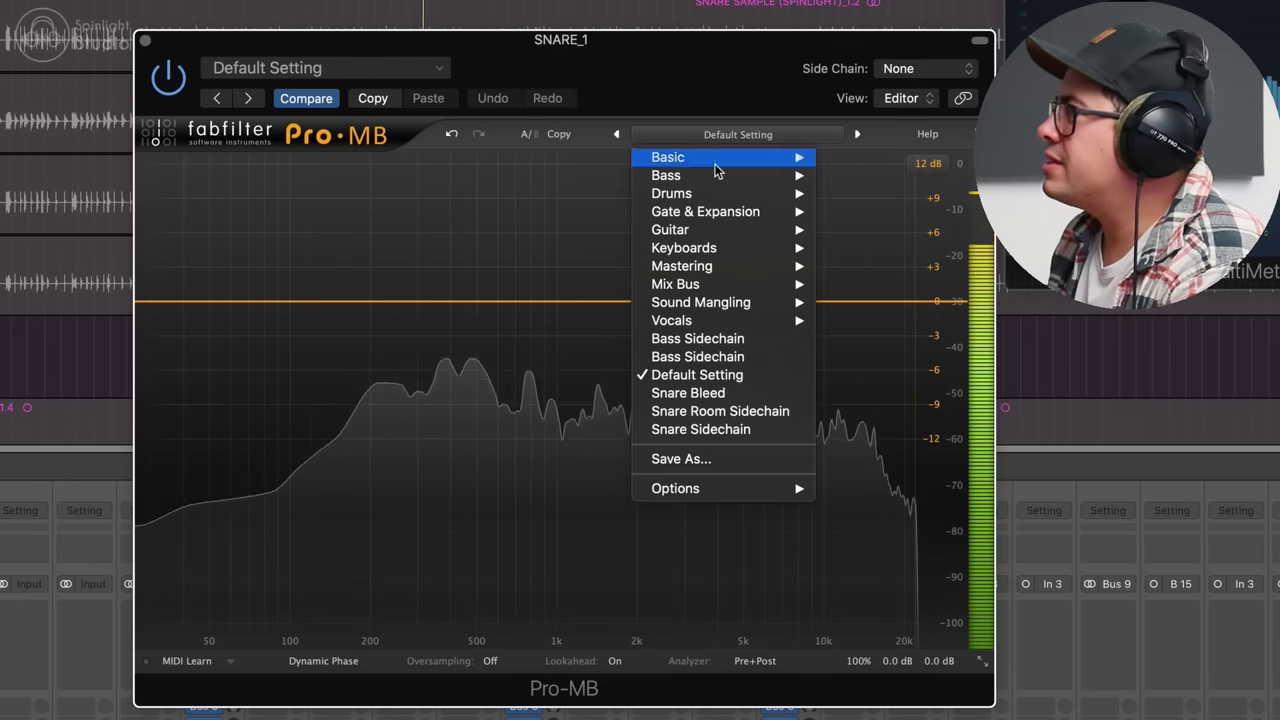
click(719, 393)
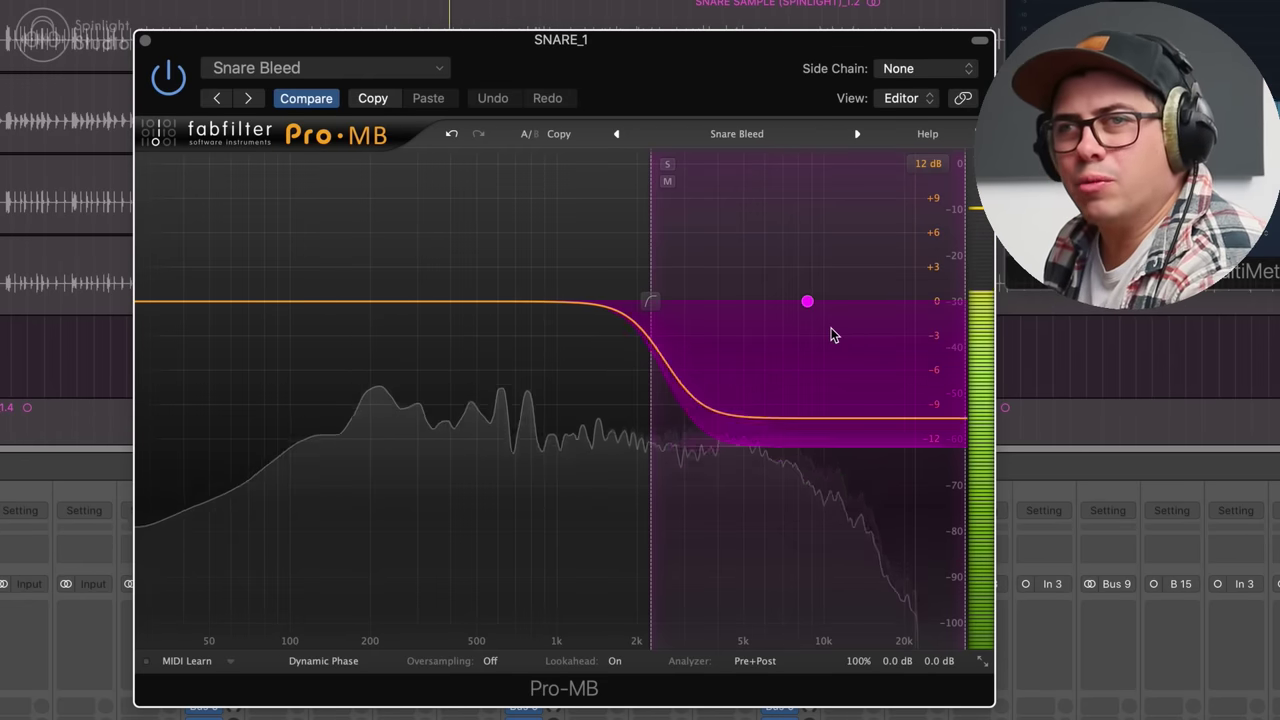
- Set Pro-MB's band 1 threshold to about -16.62 dB and audition the snare
click(722, 367)
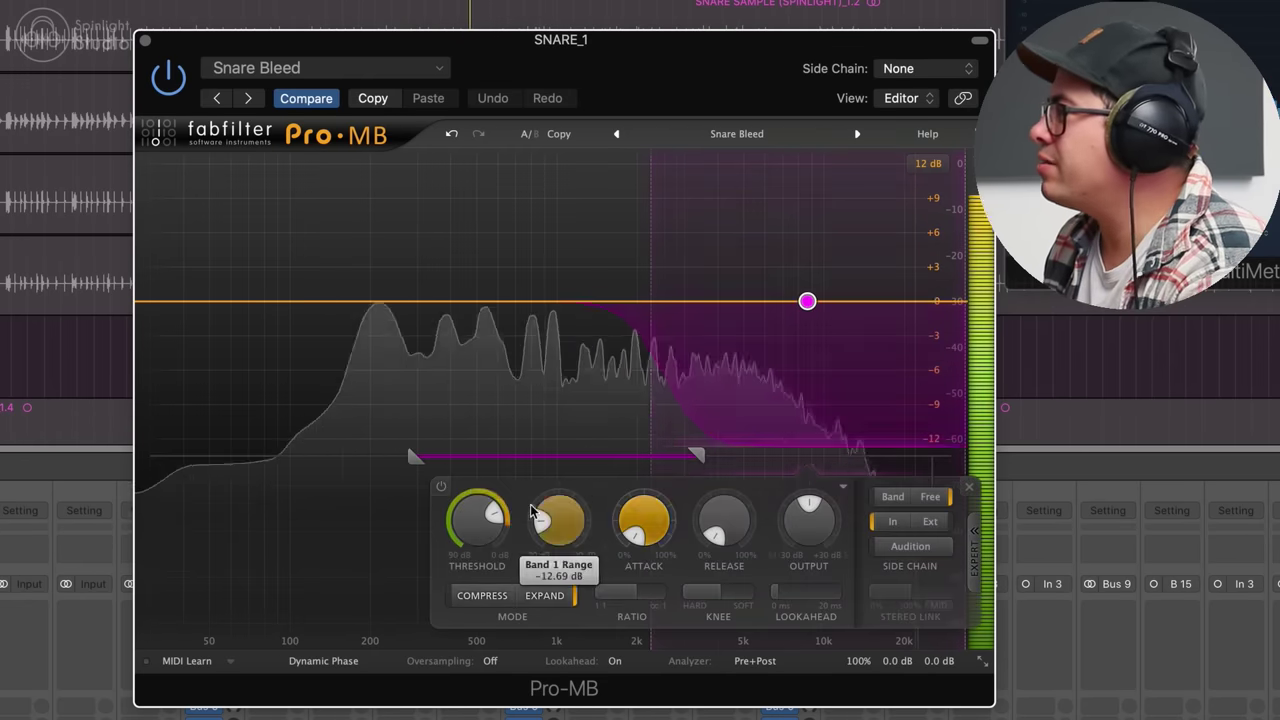
drag(492, 515, 500, 519)
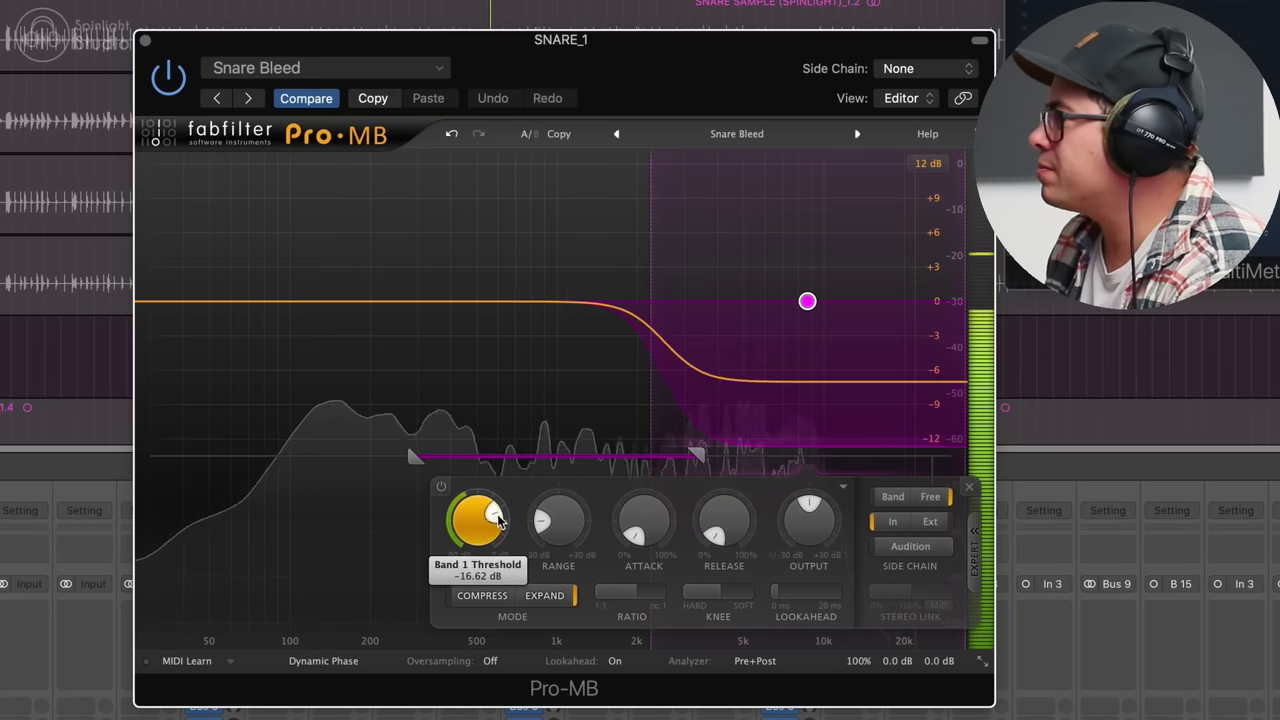
key(space)
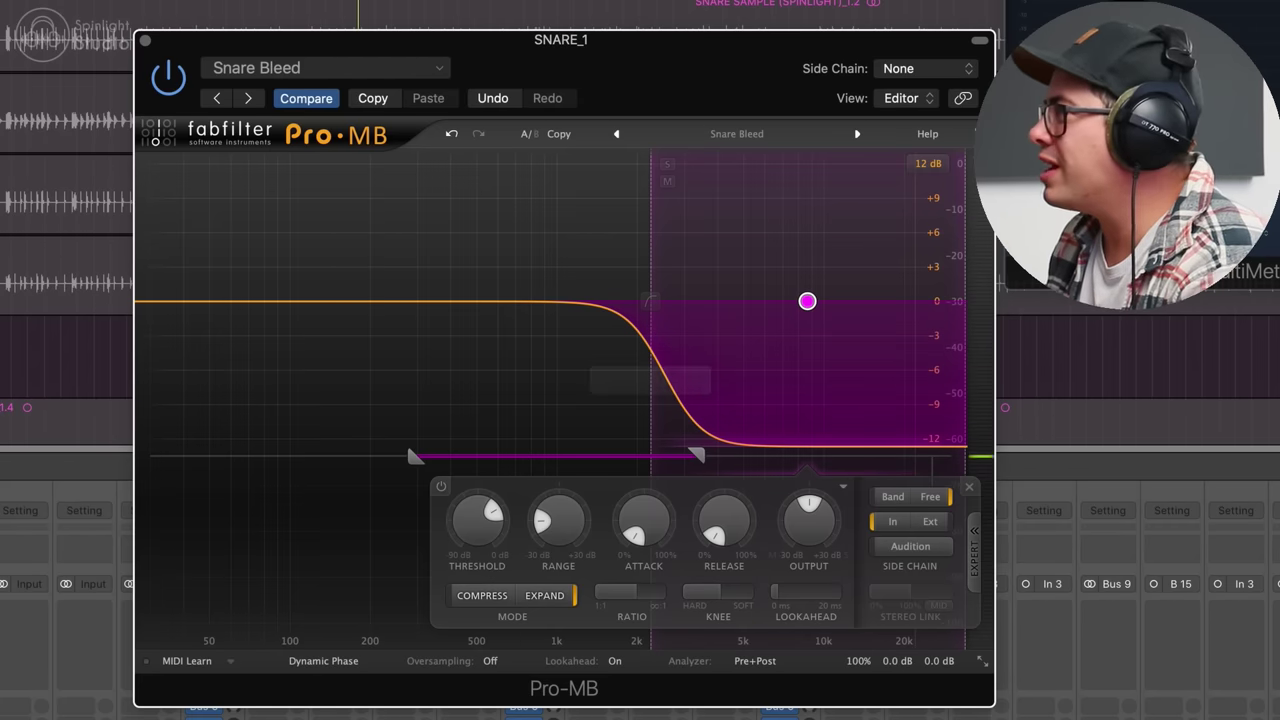
click(275, 2)
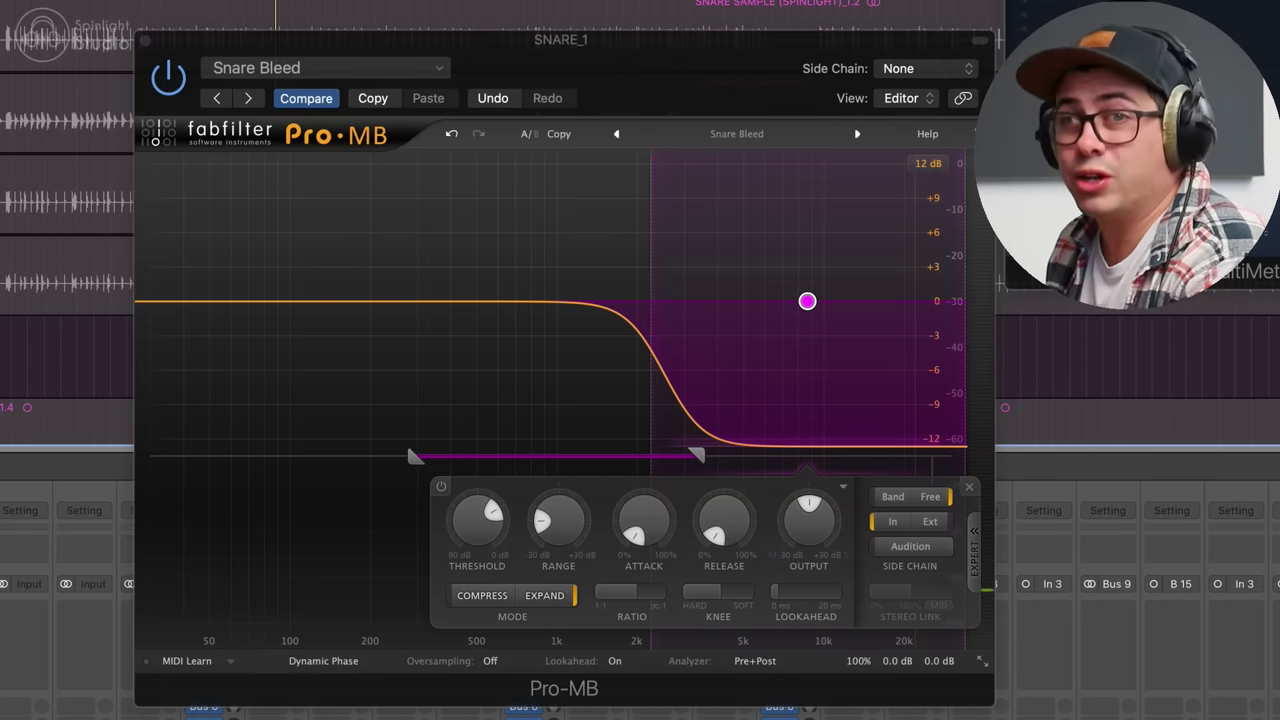
key(space)
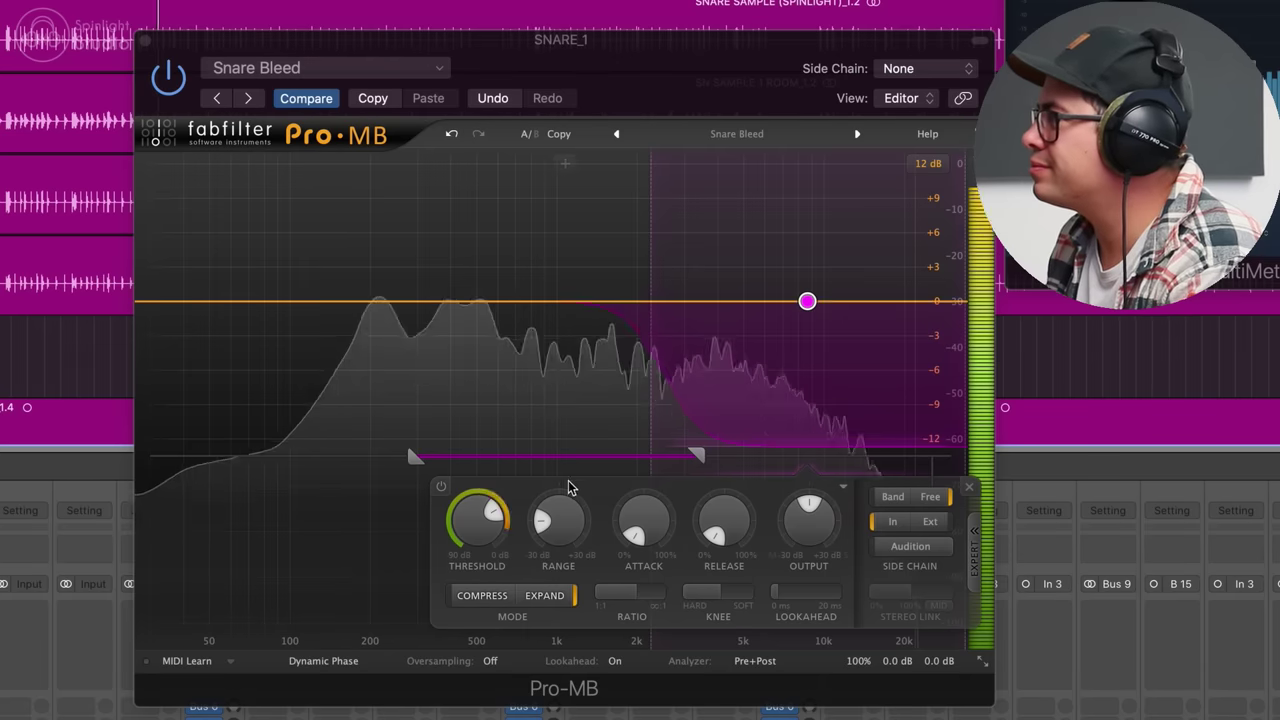
click(146, 41)
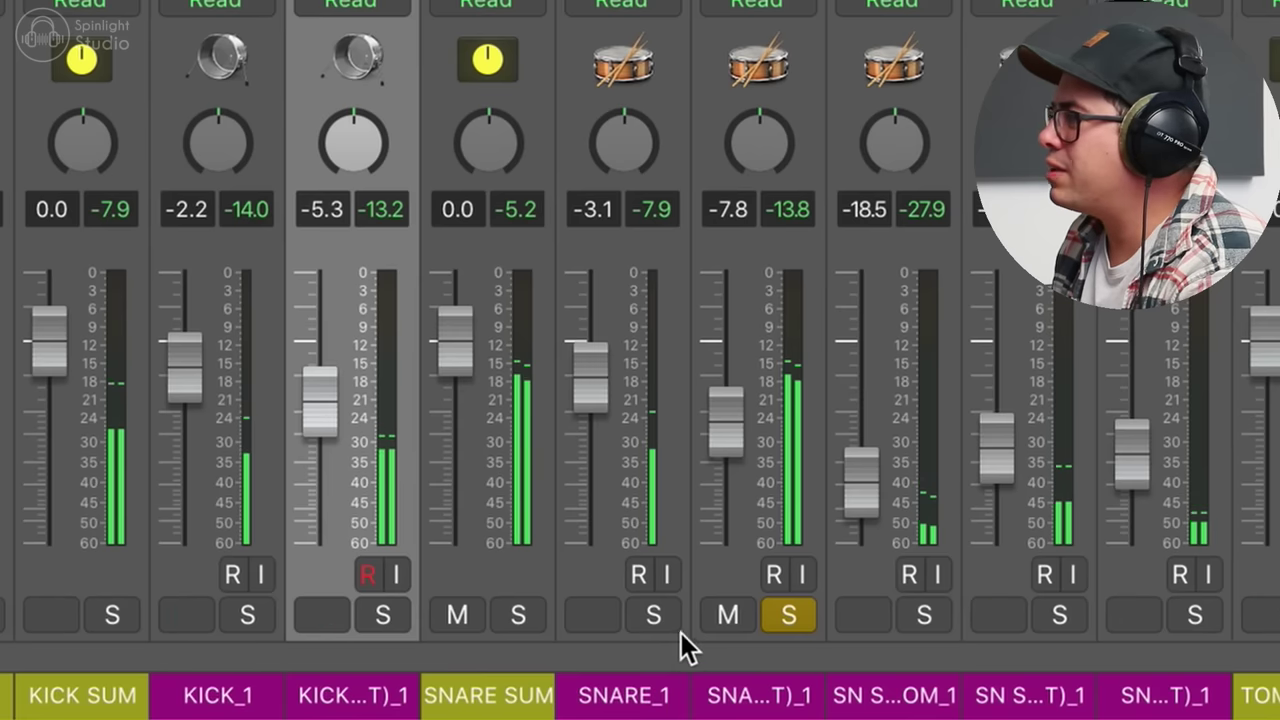
- Balance the soloed snare samples, setting the main snare sample to -7.6 dB and the room sample to -16.0 dB
mouse_move(728, 422)
mouse_down()
mouse_move(728, 367)
mouse_move(730, 403)
mouse_up()
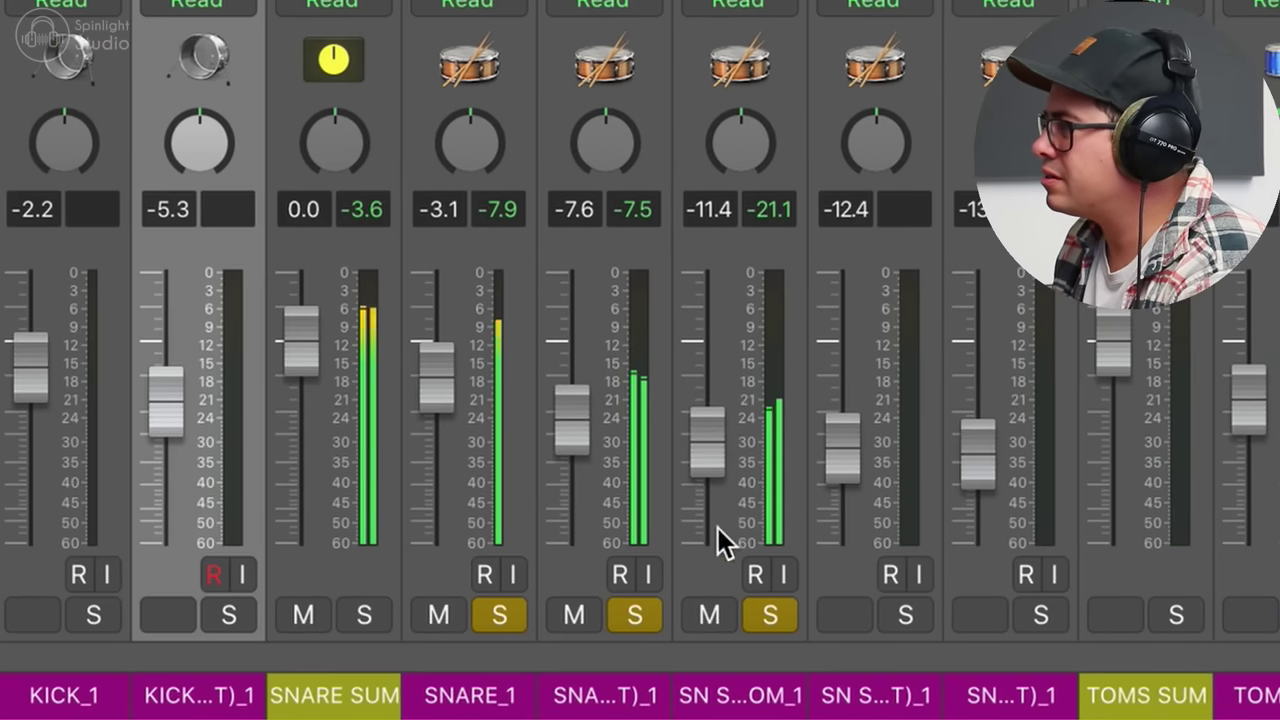
drag(718, 528, 718, 478)
drag(728, 425, 728, 530)
drag(719, 615, 719, 586)
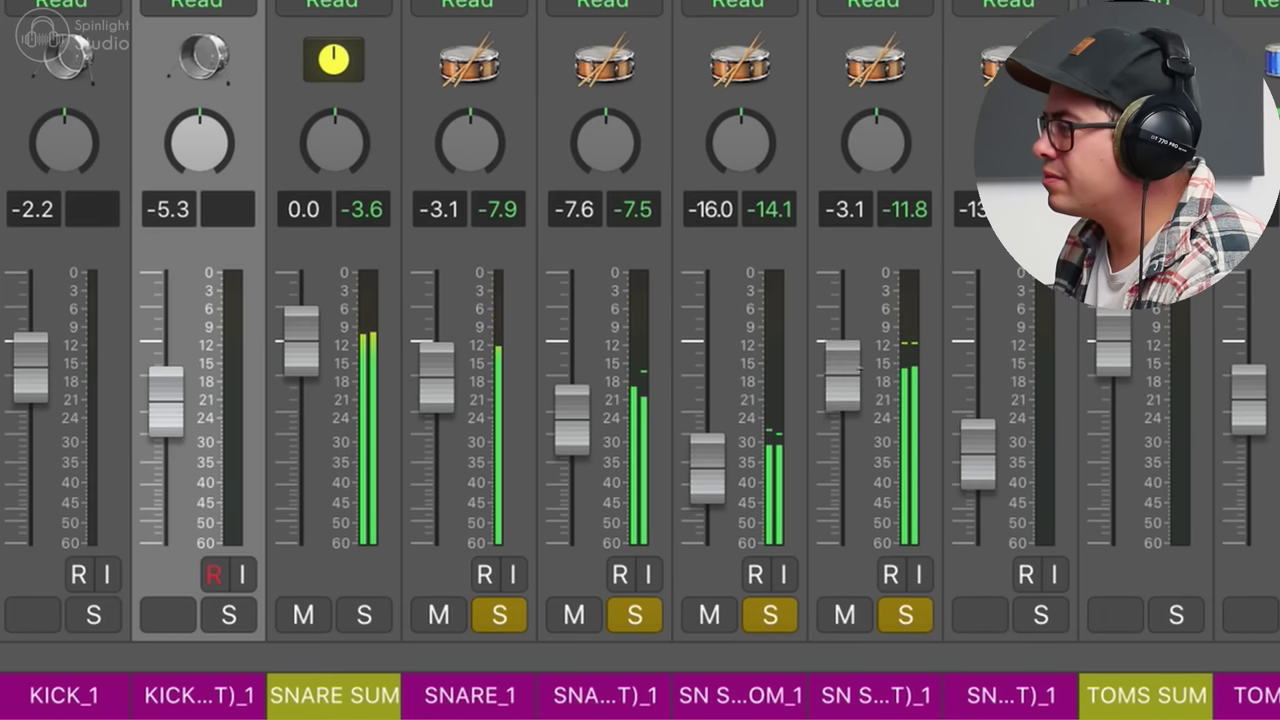
- Set snare sample 2's fader to -8.2 dB, and solo the snare wires sample and adjust its level
drag(862, 363, 843, 419)
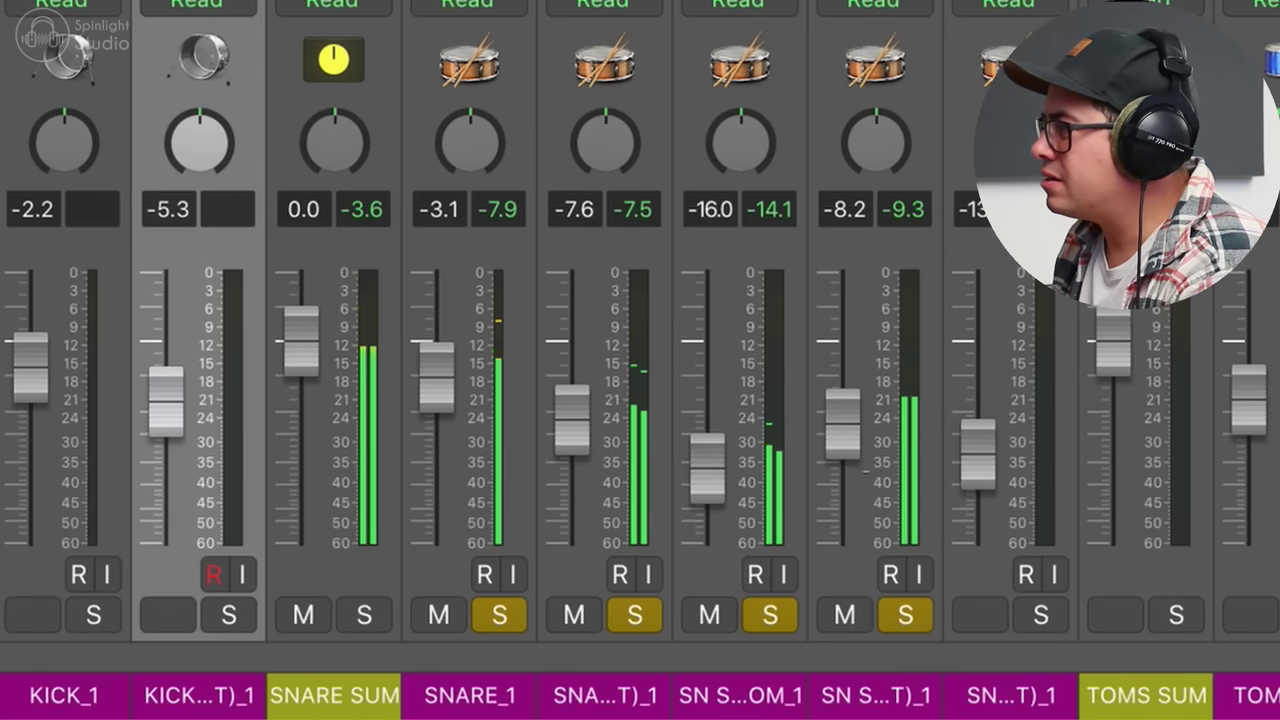
click(1043, 613)
mouse_move(963, 451)
mouse_down()
mouse_move(963, 363)
mouse_move(963, 462)
mouse_up()
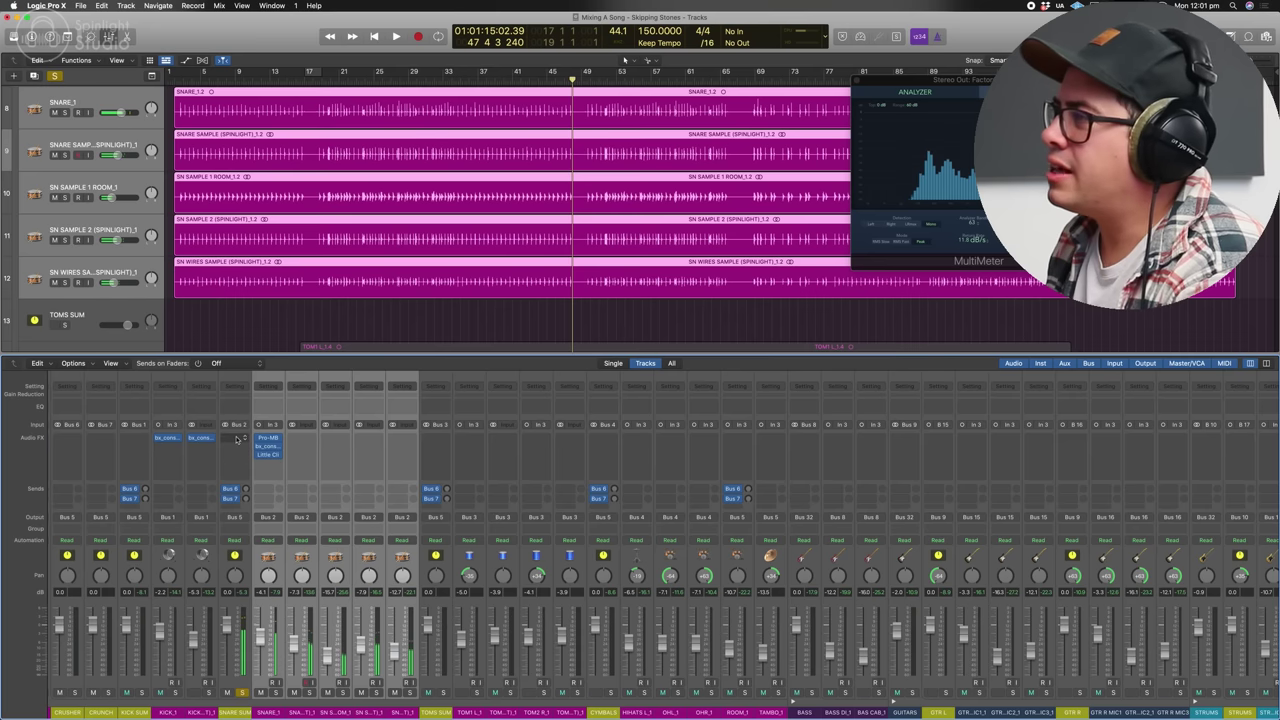
- Insert a bx_console SSL 4000 E channel strip on the SNARE SUM bus
click(238, 440)
mouse_move(274, 464)
click(332, 463)
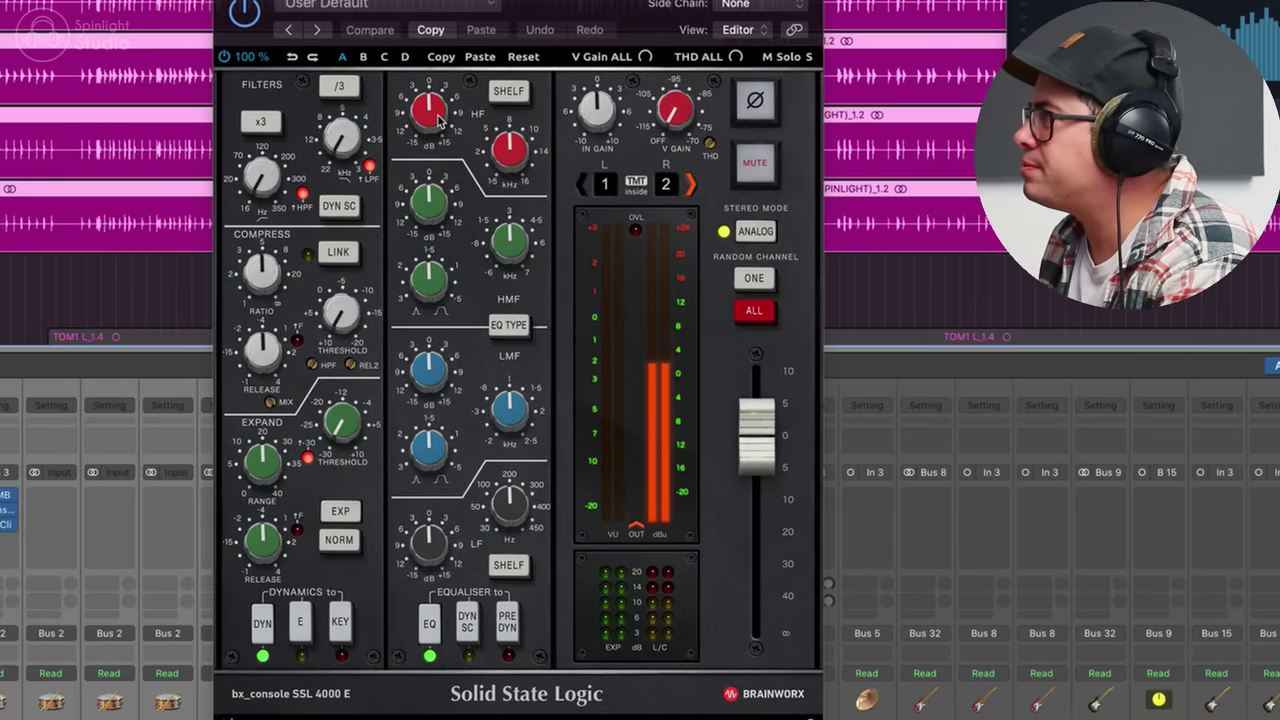
- Boost the HF gain on SNARE SUM, sweep a narrow LMF boost to about 890 Hz, and cut there
drag(438, 118, 452, 95)
mouse_move(372, 178)
mouse_down()
mouse_move(371, 205)
mouse_move(368, 128)
mouse_move(376, 193)
mouse_up()
drag(335, 530, 347, 256)
drag(487, 346, 484, 382)
drag(316, 436, 268, 600)
drag(337, 258, 338, 240)
drag(515, 350, 514, 350)
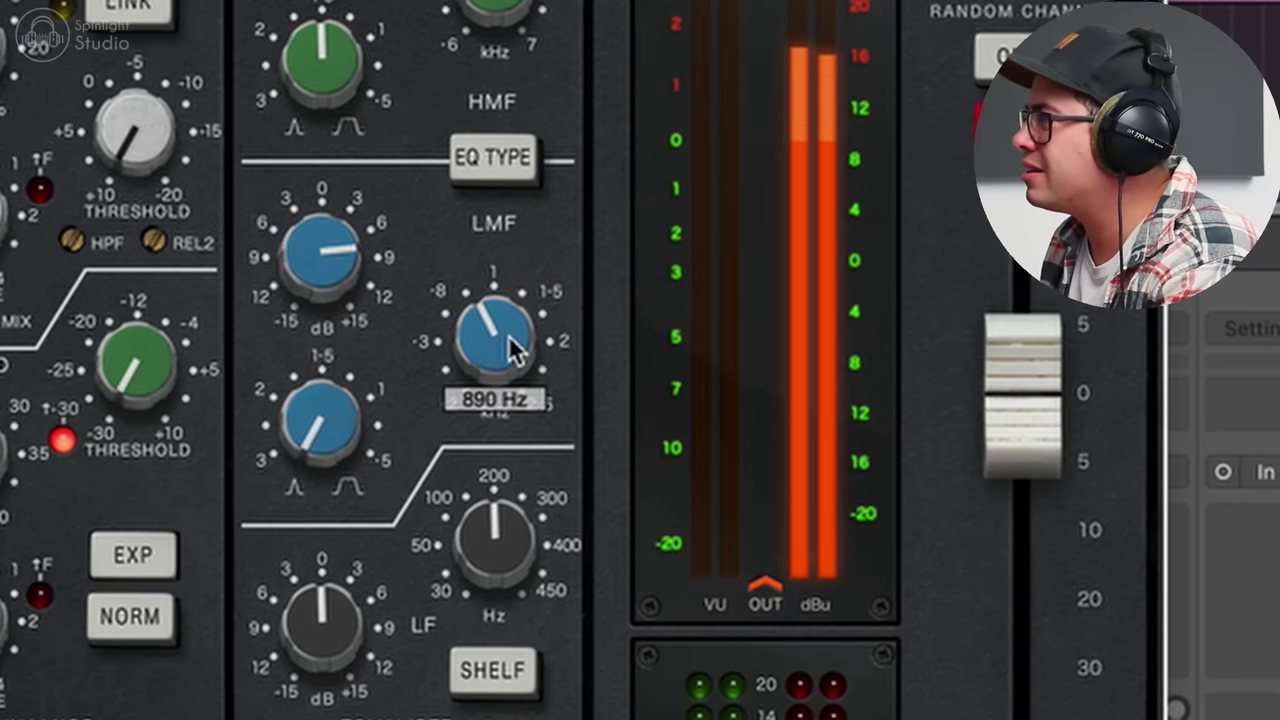
drag(371, 294, 369, 410)
- Set the SNARE SUM channel strip's compression threshold, ratio and release for light gain reduction
drag(170, 172, 111, 88)
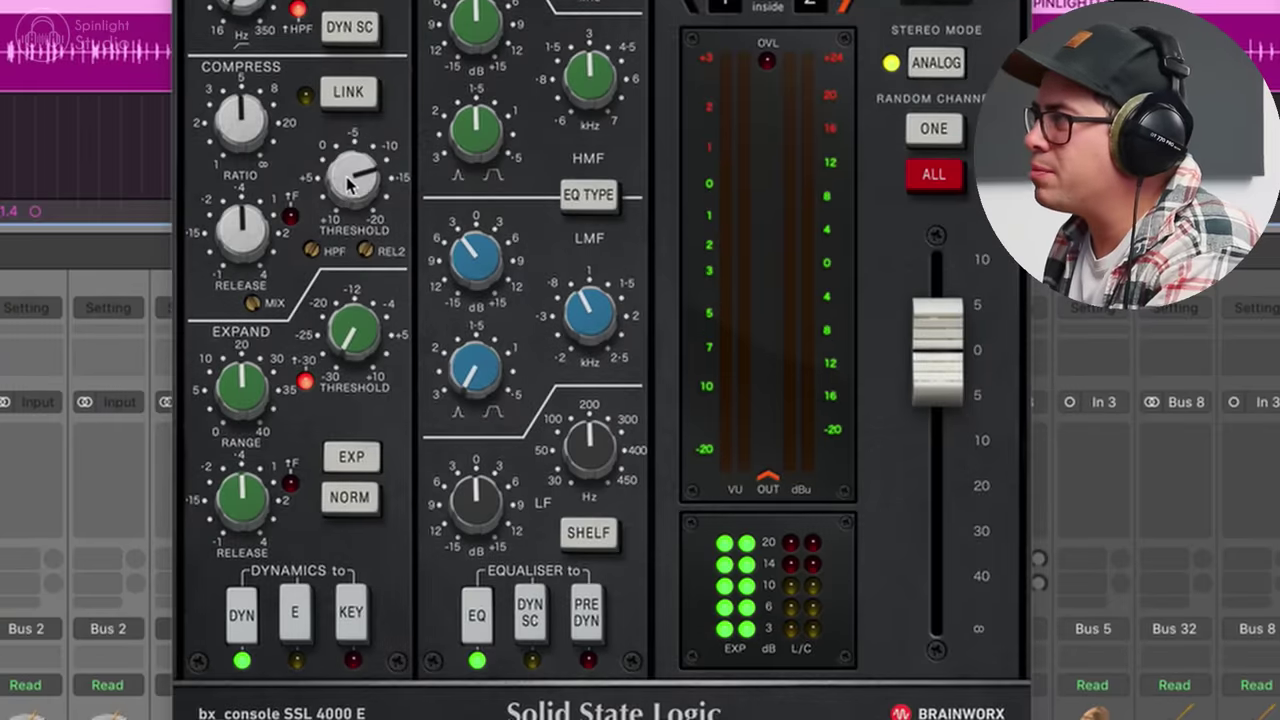
drag(350, 183, 358, 220)
drag(241, 150, 242, 163)
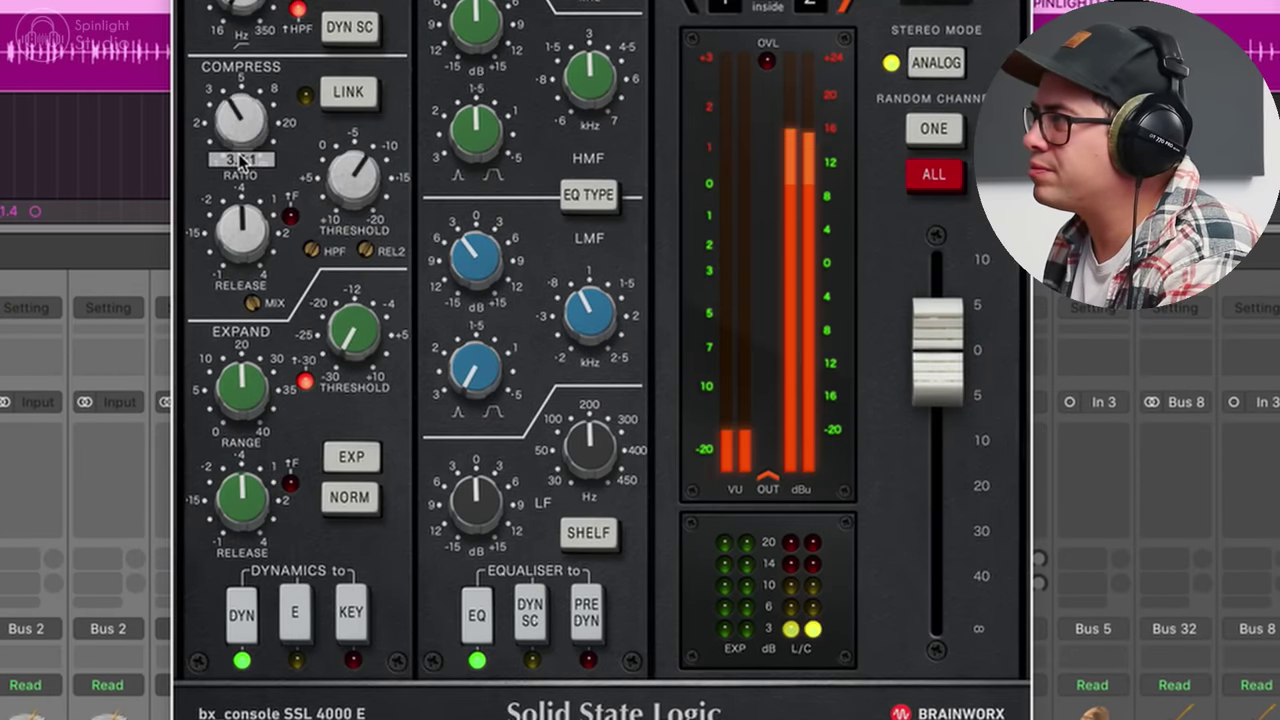
drag(260, 230, 250, 298)
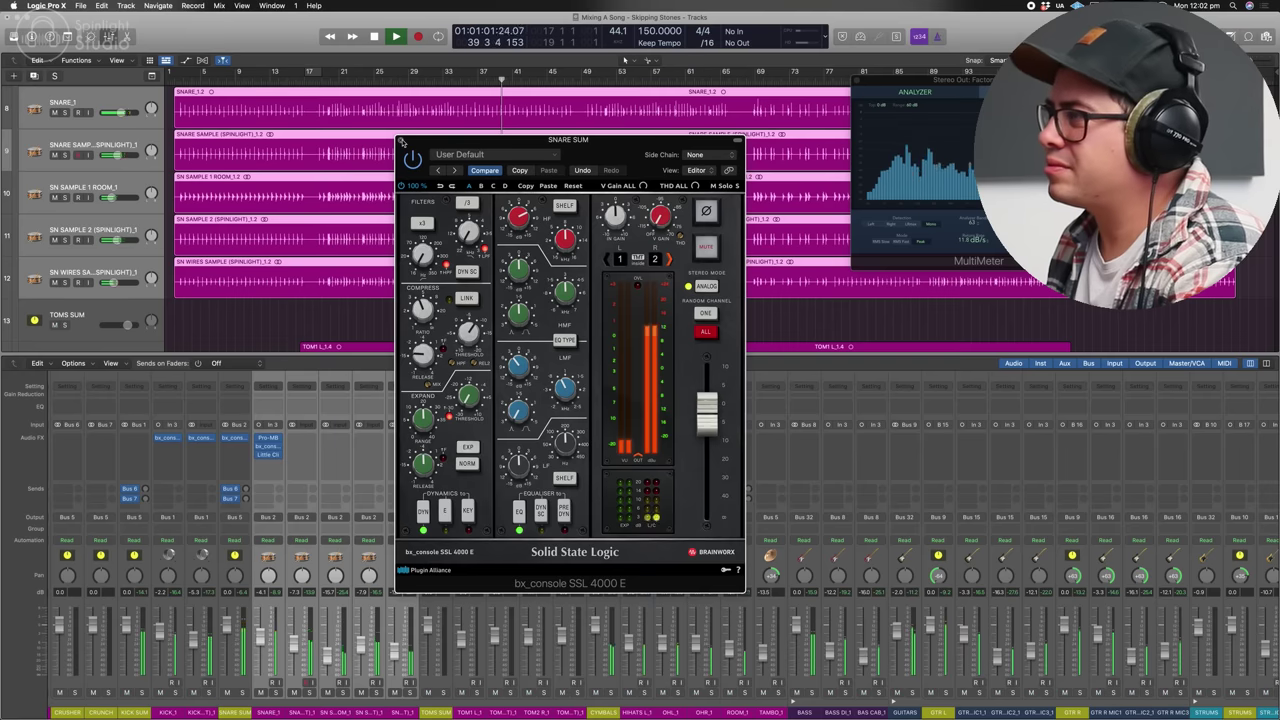
key(super+w)
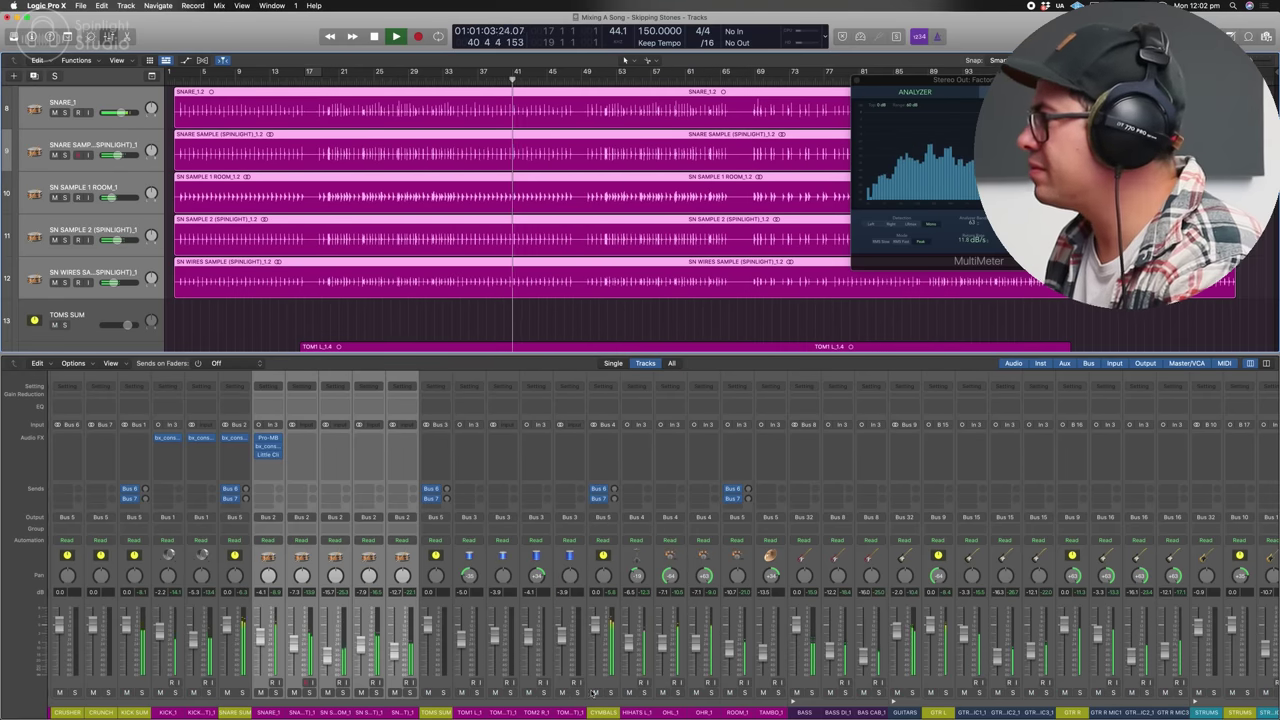
- Solo the CYMBALS bus and insert a bx_console SSL 4000 E channel strip on it
click(610, 692)
click(603, 439)
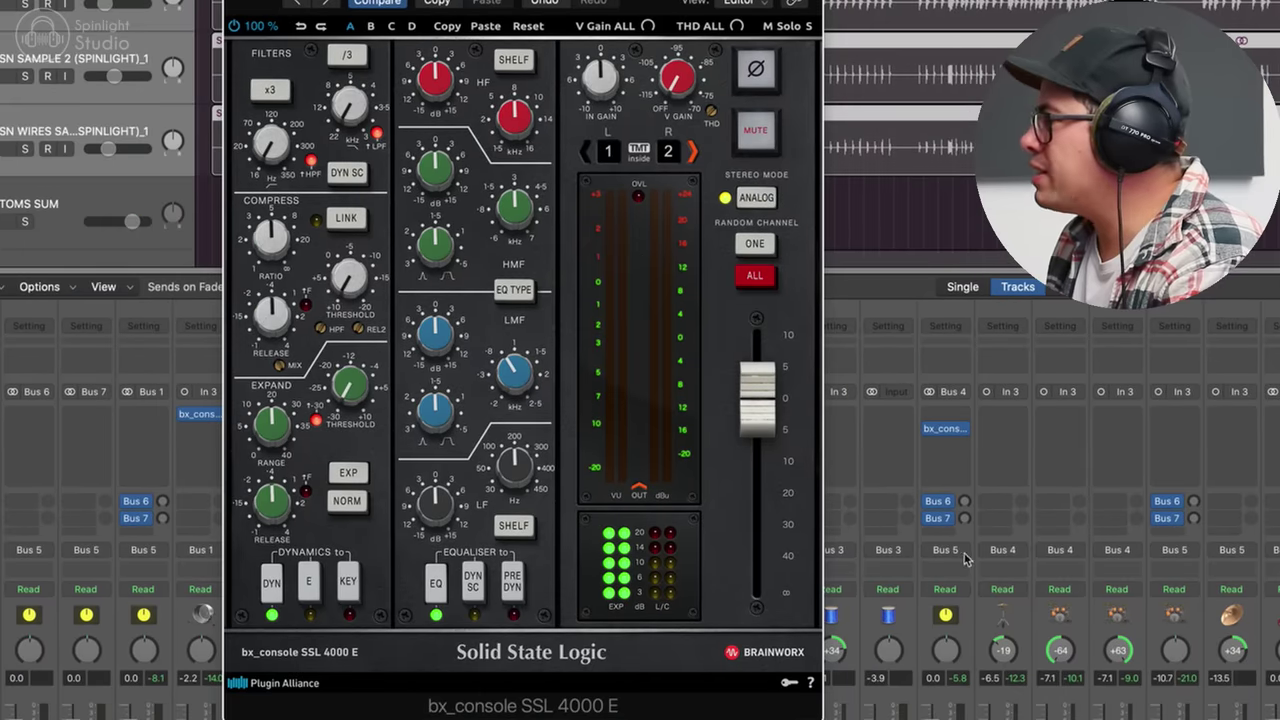
- Sweep the LMF band on the CYMBALS bus with a boost, then cut slightly below 1 kHz and adjust the Q
drag(437, 334, 444, 306)
drag(518, 376, 520, 405)
drag(622, 484, 625, 461)
drag(486, 498, 483, 523)
drag(479, 373, 484, 412)
drag(502, 481, 503, 470)
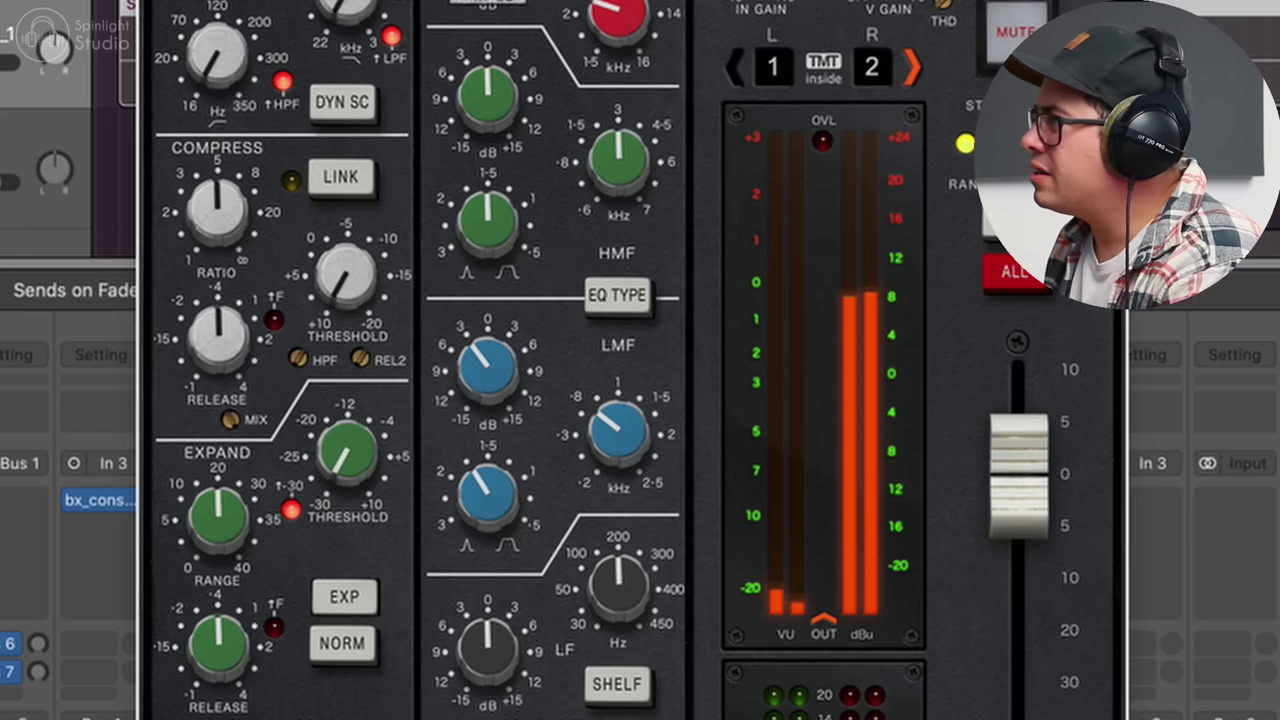
- Sweep a boosted LMF band again on the CYMBALS channel strip, then cut about 5 dB just below 1 kHz
mouse_move(483, 150)
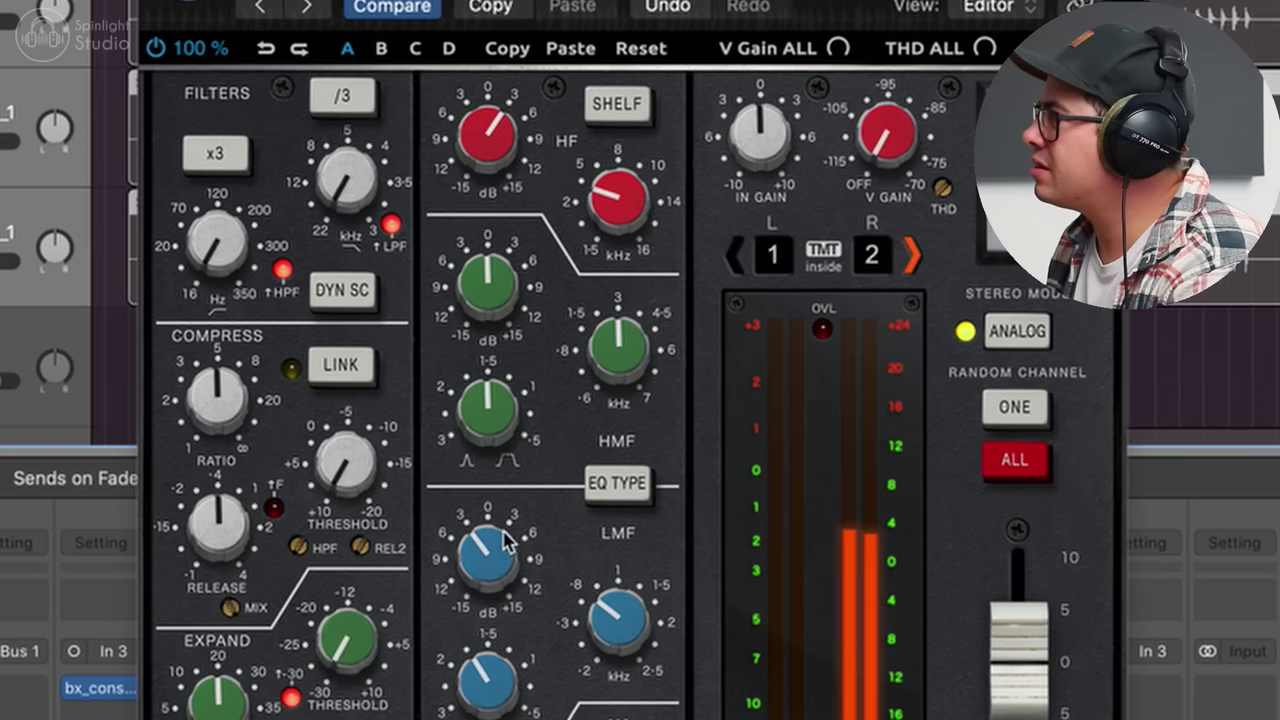
drag(506, 543, 516, 480)
drag(633, 640, 640, 597)
drag(491, 557, 500, 675)
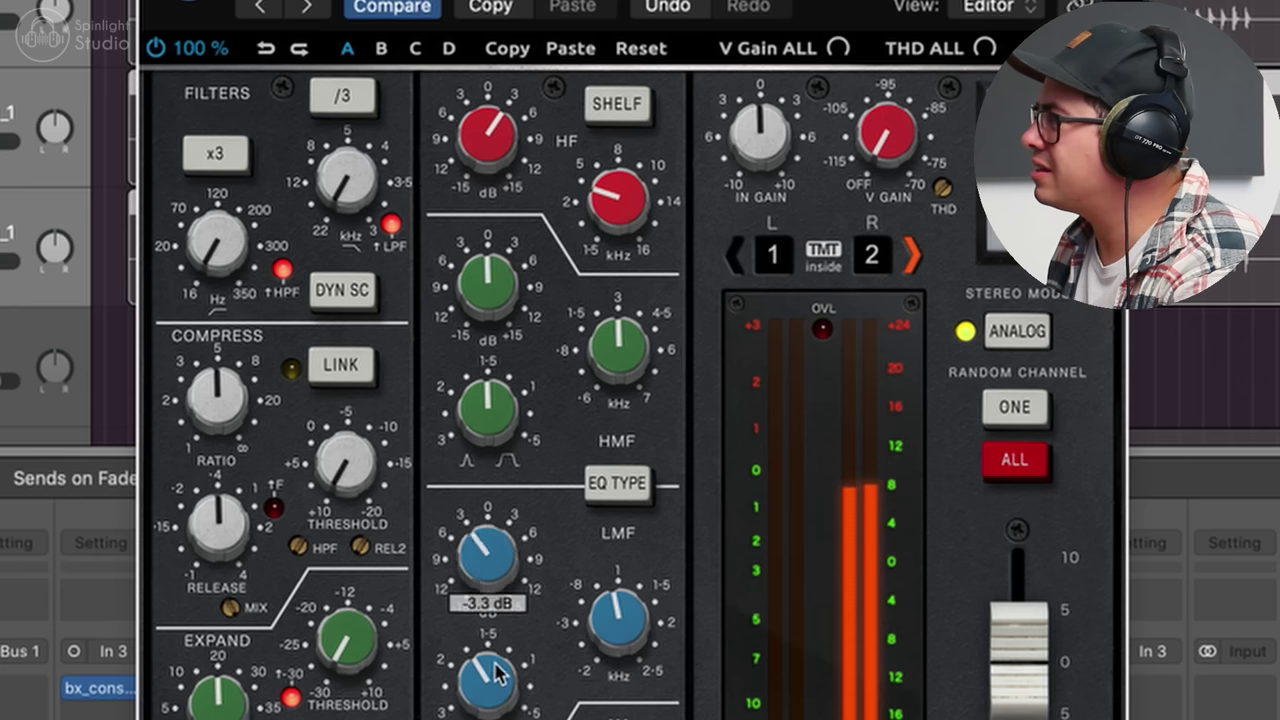
drag(519, 506, 520, 509)
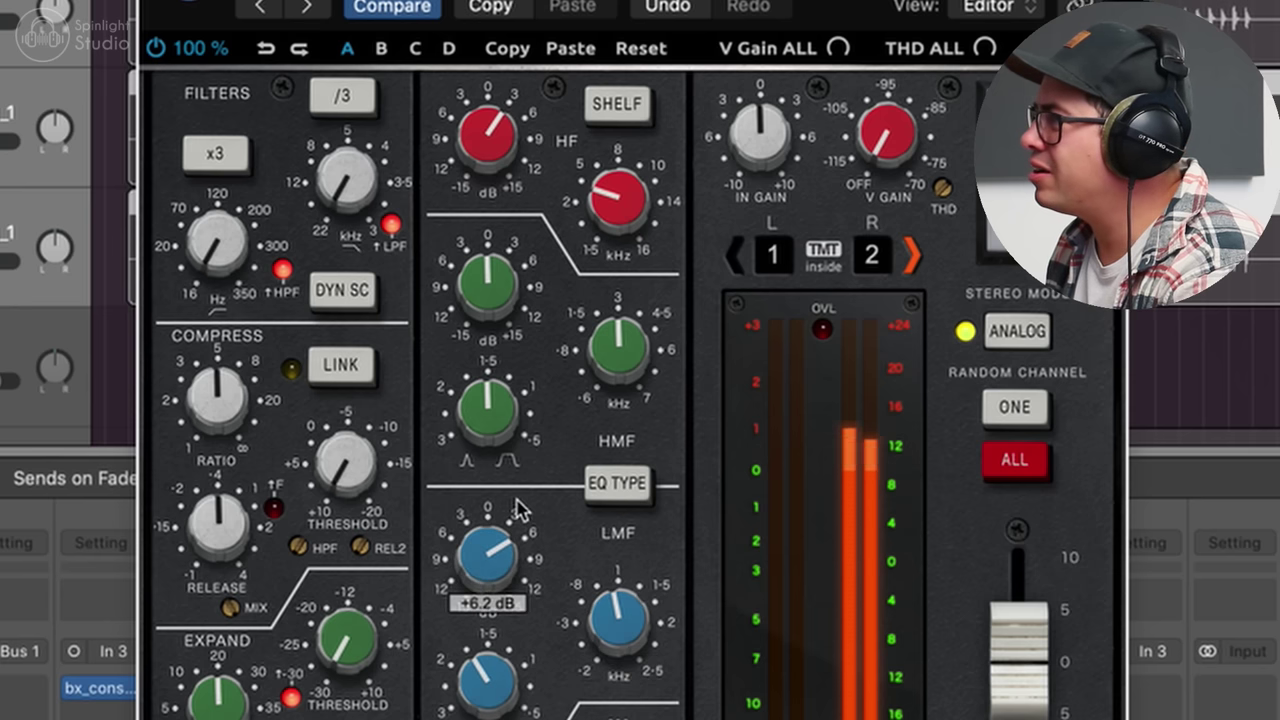
drag(635, 617, 635, 621)
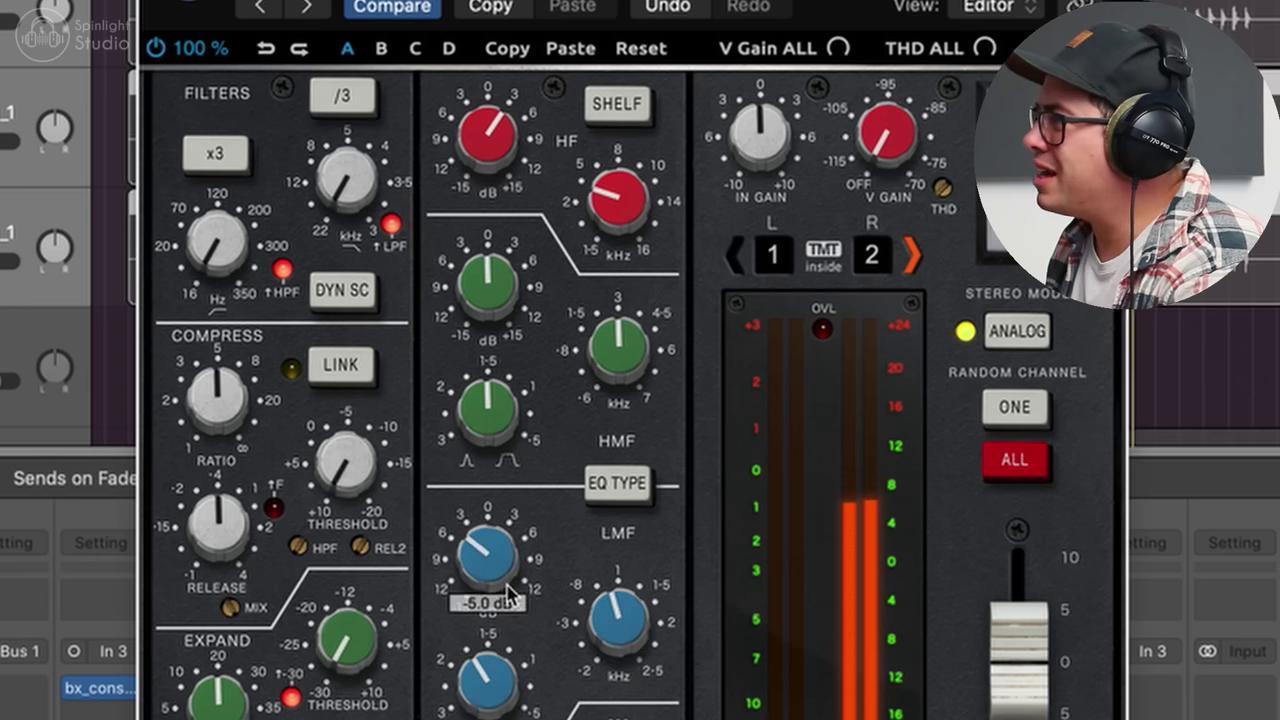
drag(509, 582, 508, 601)
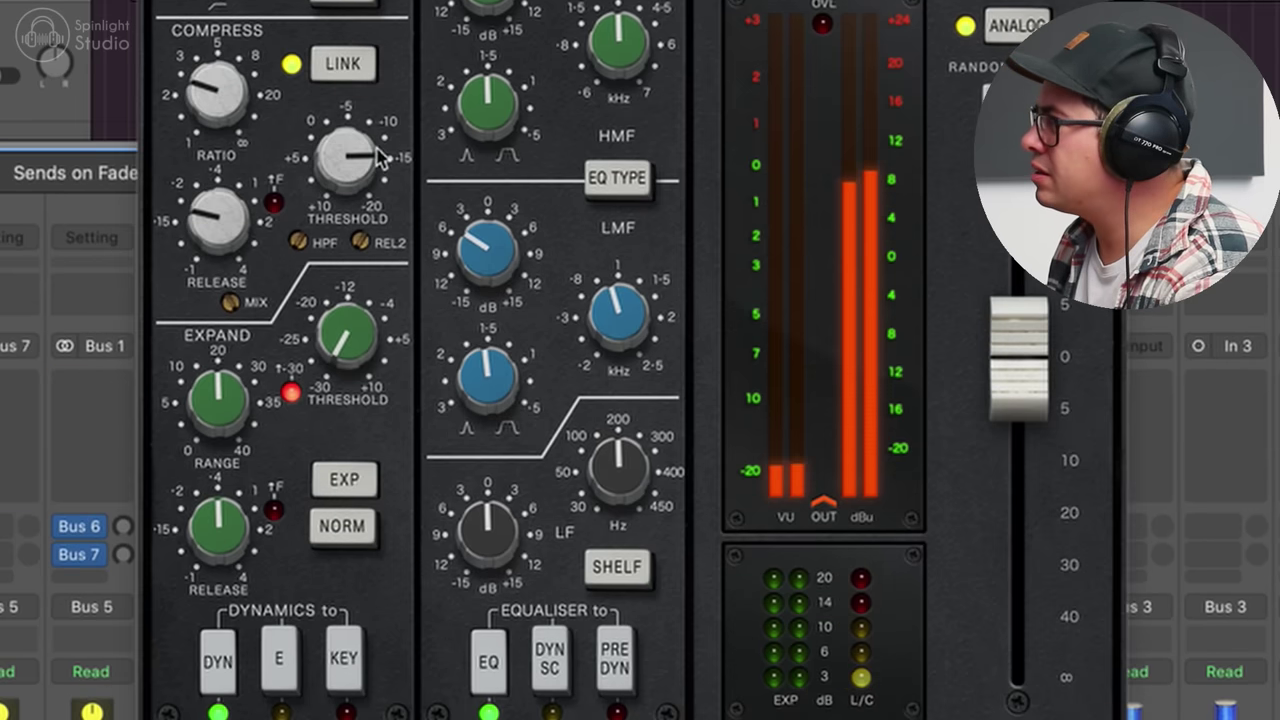
- Set the CYMBALS channel strip's compression threshold, release and a low ratio between 2:1 and 3:1, and close the plug-in
mouse_move(345, 148)
mouse_down()
mouse_move(354, 140)
mouse_move(357, 170)
mouse_up()
drag(238, 222, 238, 234)
mouse_move(247, 100)
mouse_down()
mouse_move(248, 80)
mouse_move(248, 97)
mouse_up()
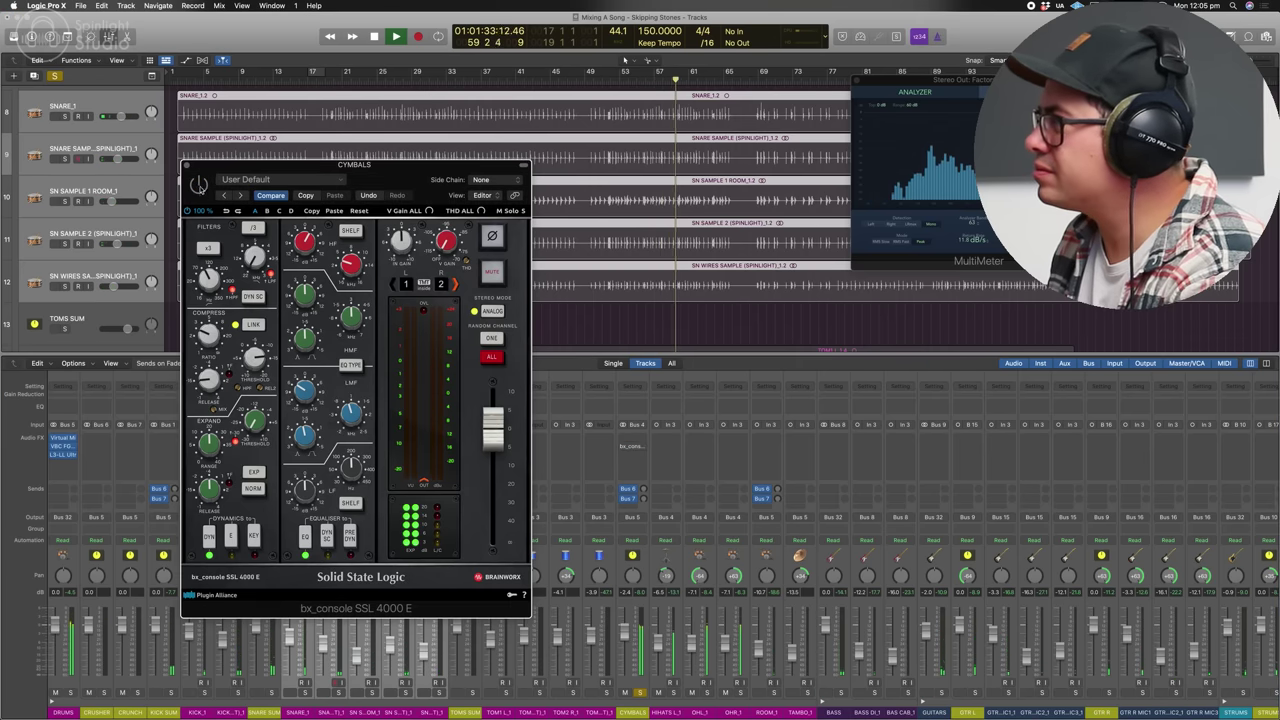
click(187, 167)
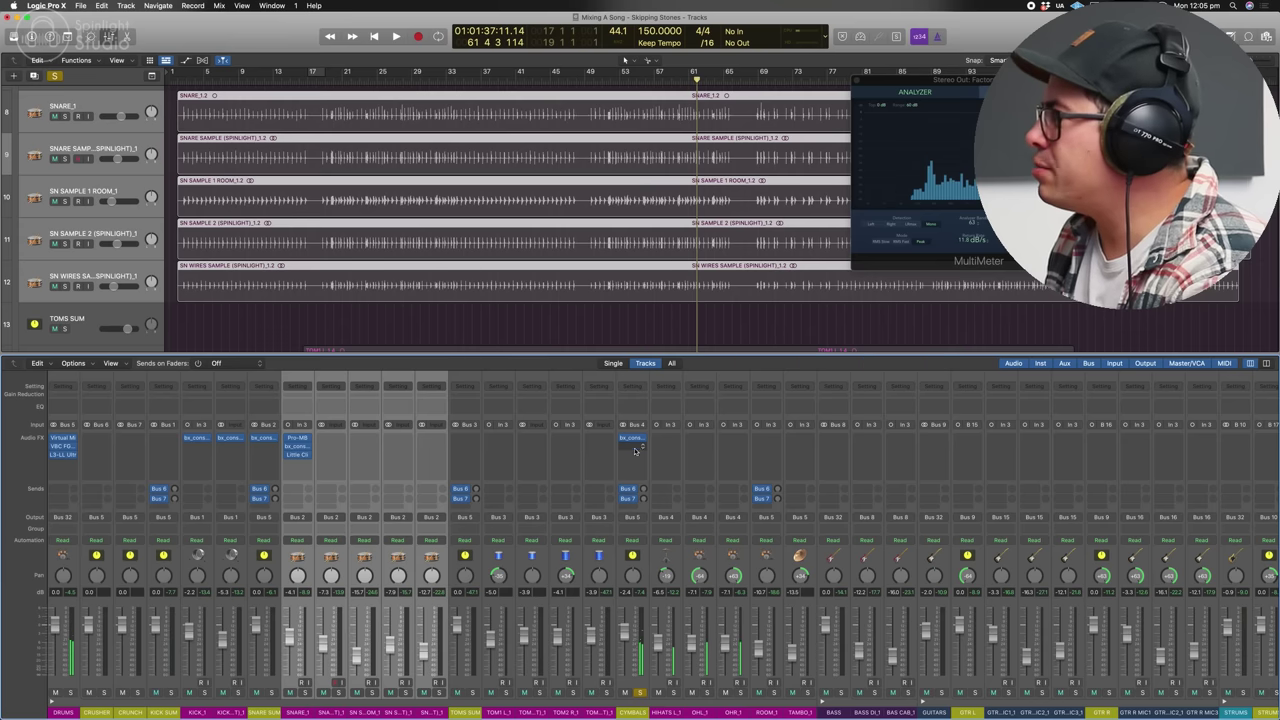
- Insert FabFilter Pro-Q 3 on the CYMBALS bus, add a bell band and sweep it boosted around 6 kHz
click(635, 449)
mouse_move(666, 631)
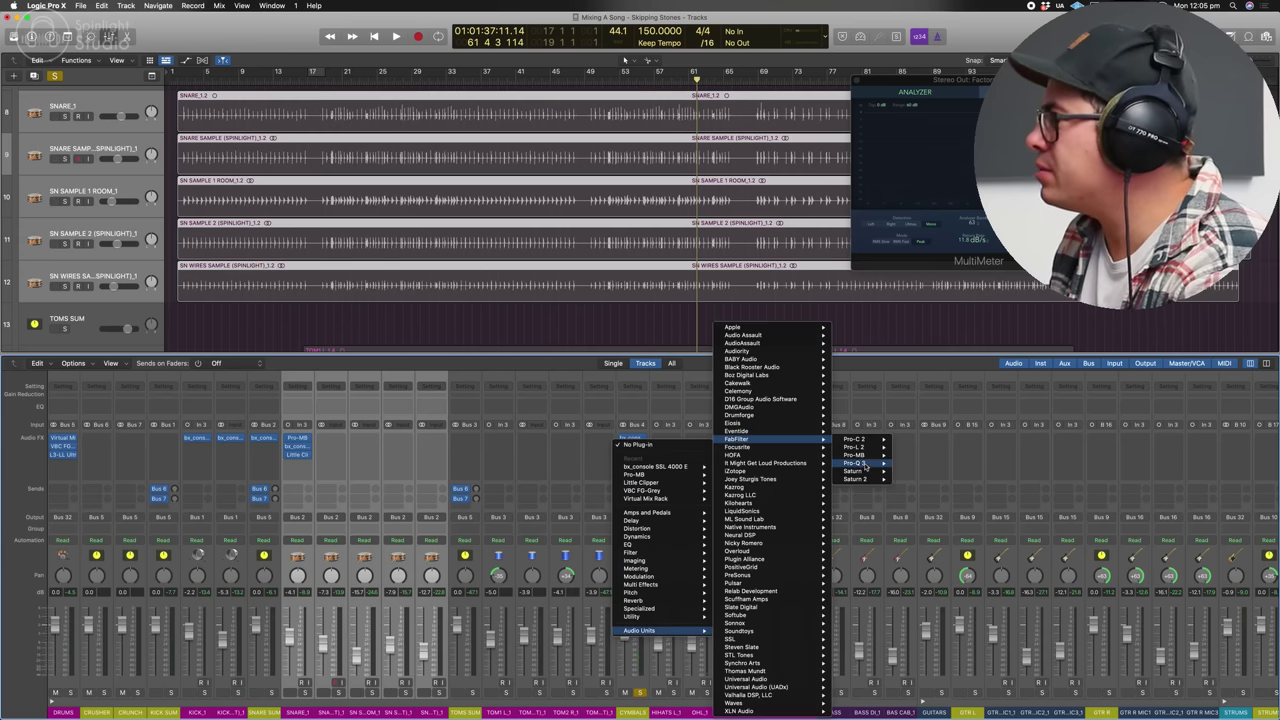
click(866, 466)
drag(677, 247, 736, 326)
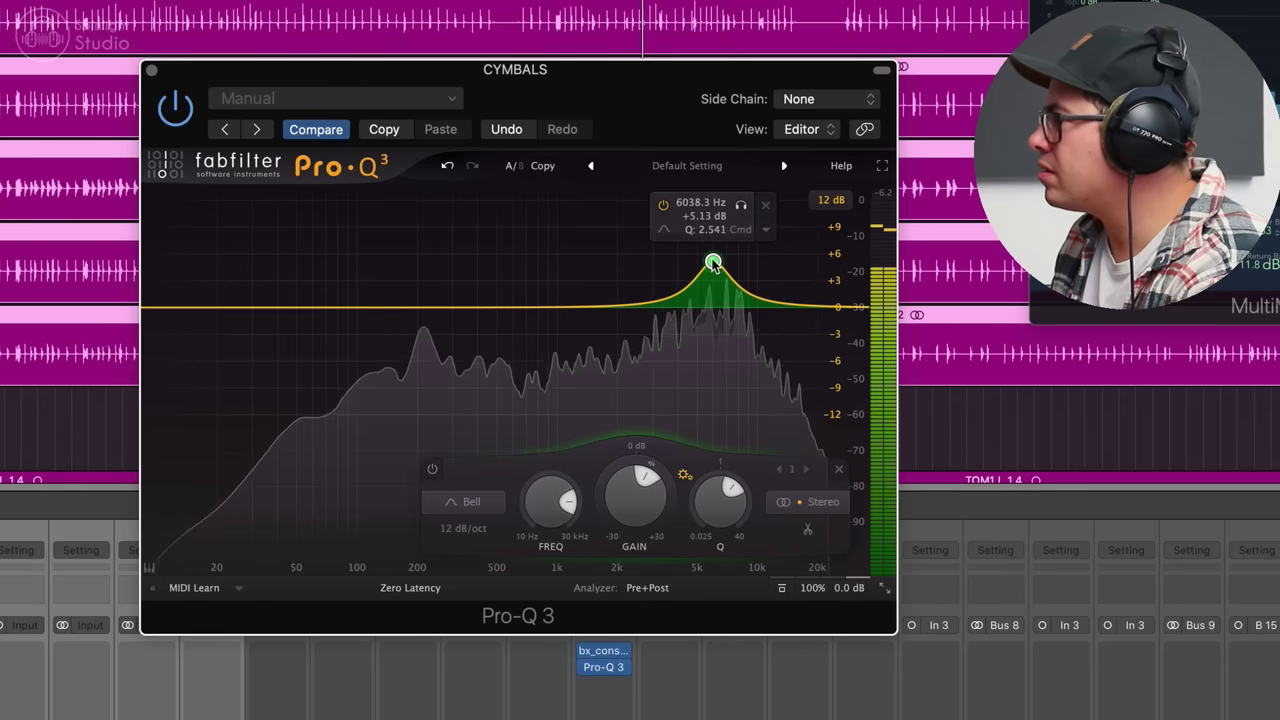
scroll(732, 334, up, 3)
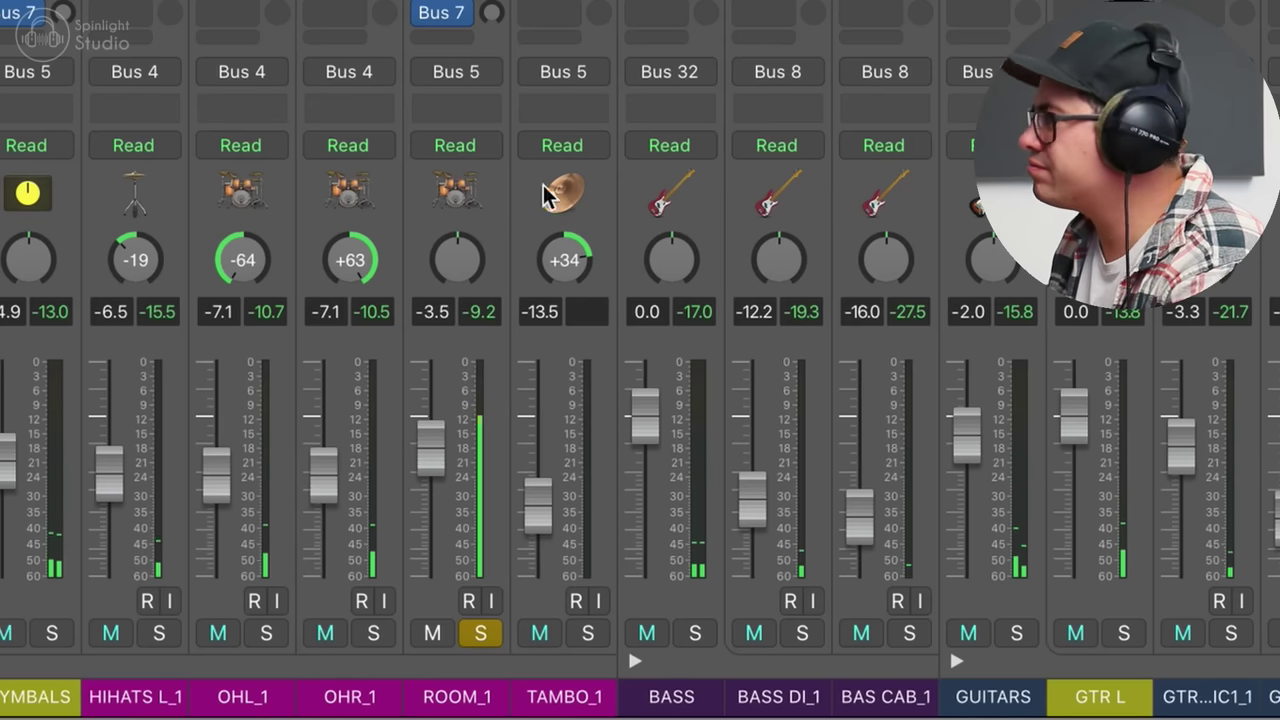
- Lower the ROOM_1 fader and heavily boost its channel strip's LF band as a bell just above 100 Hz
drag(431, 443, 434, 457)
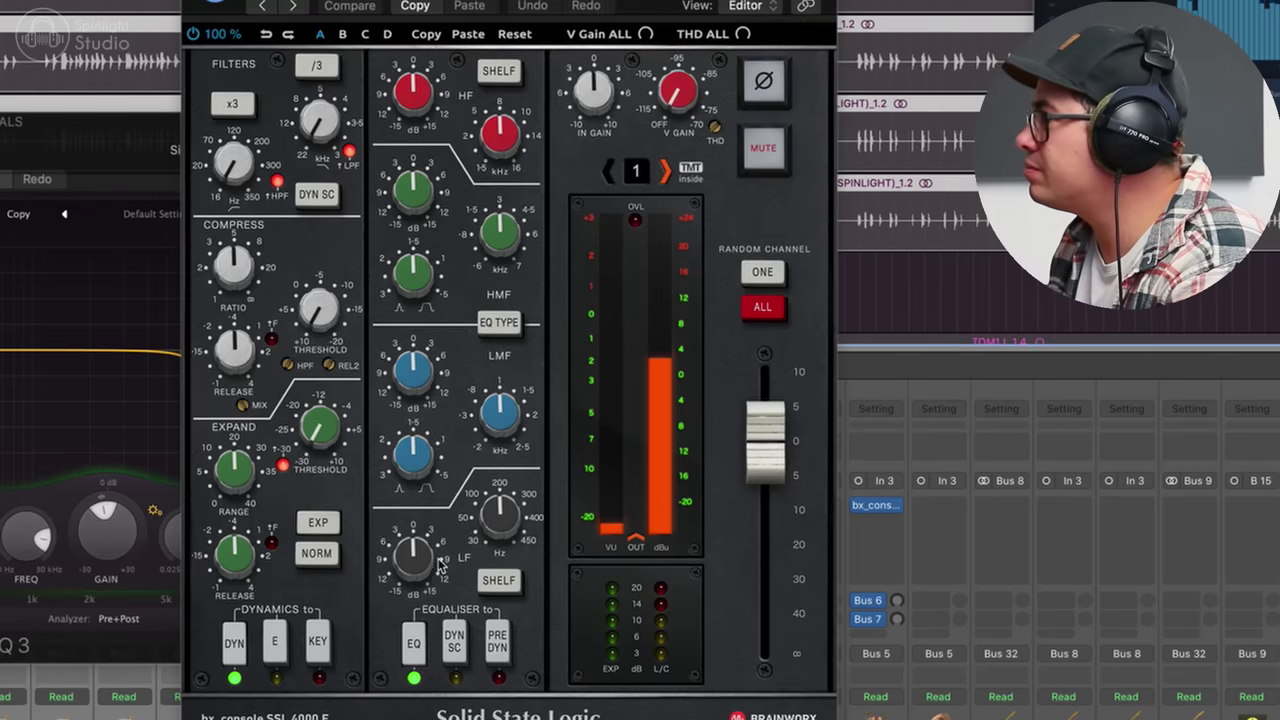
drag(428, 575, 488, 530)
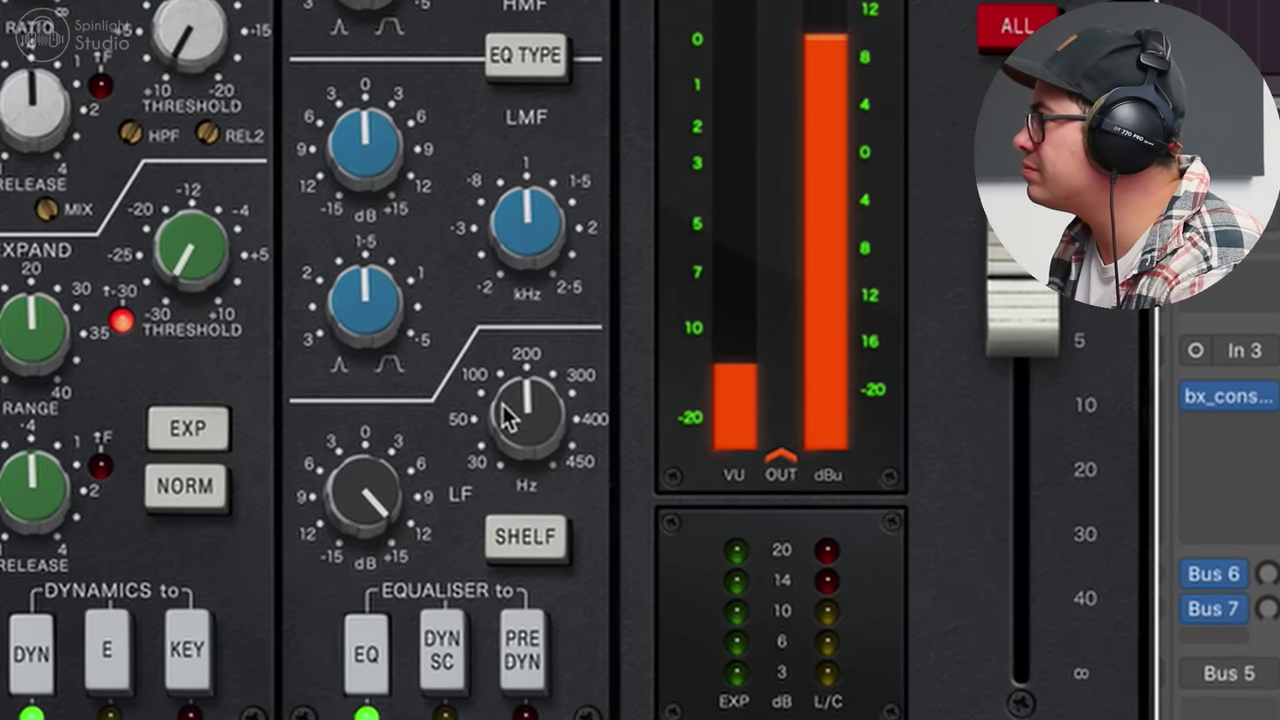
click(525, 536)
drag(522, 420, 531, 440)
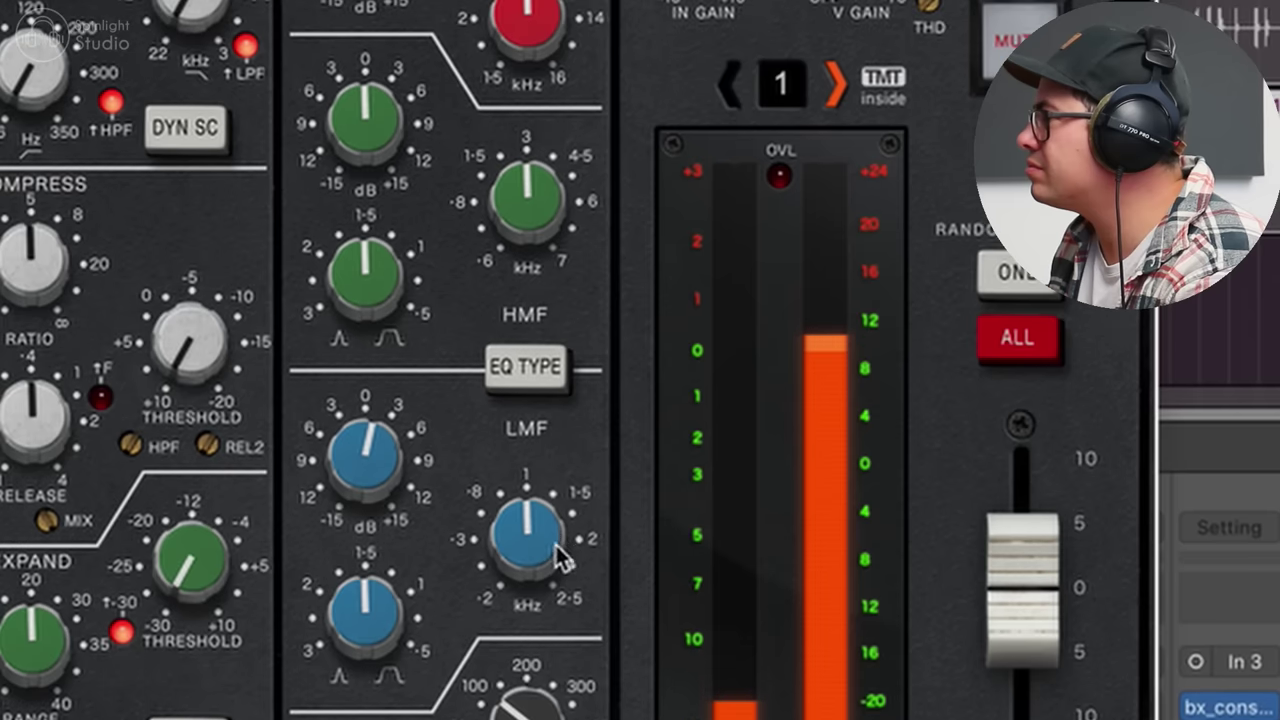
- Return ROOM_1's LMF gain to 0 dB after a trial boost, then sweep a narrow HMF boost to about 6.7 kHz and cut there
drag(383, 154, 384, 134)
drag(384, 445, 386, 479)
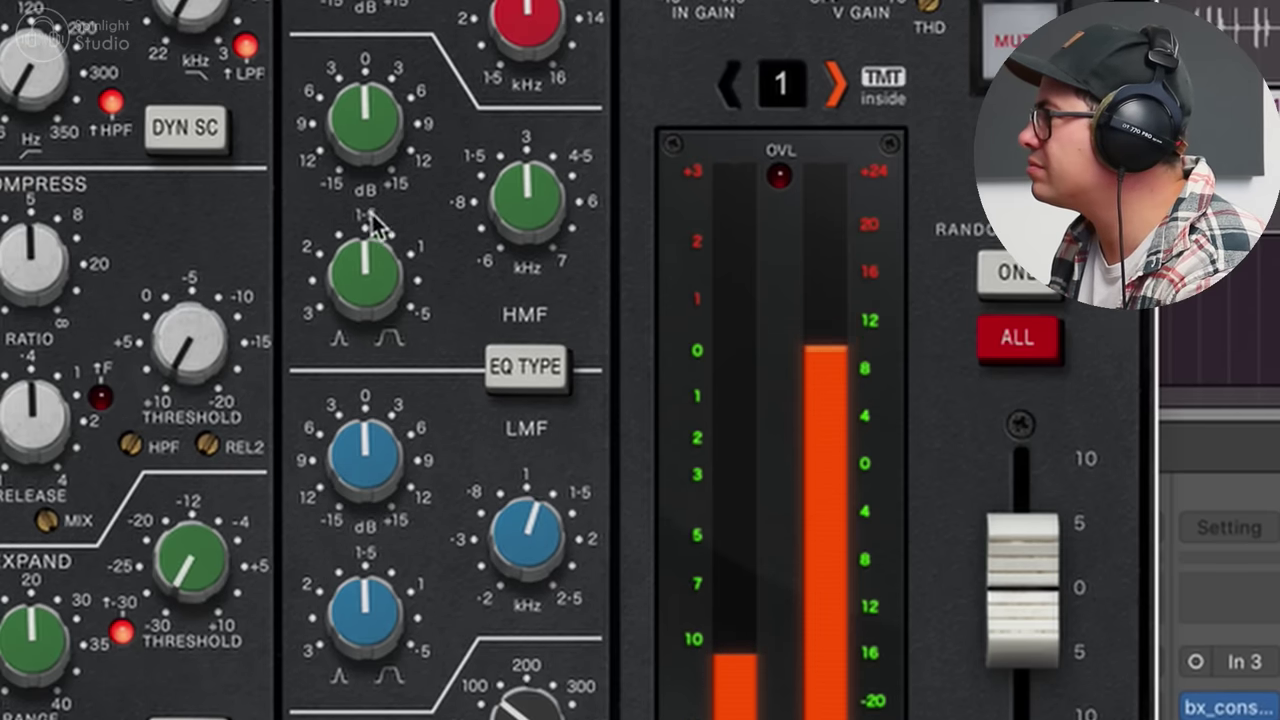
drag(370, 228, 362, 435)
drag(386, 114, 387, 83)
drag(526, 172, 529, 128)
drag(545, 445, 530, 448)
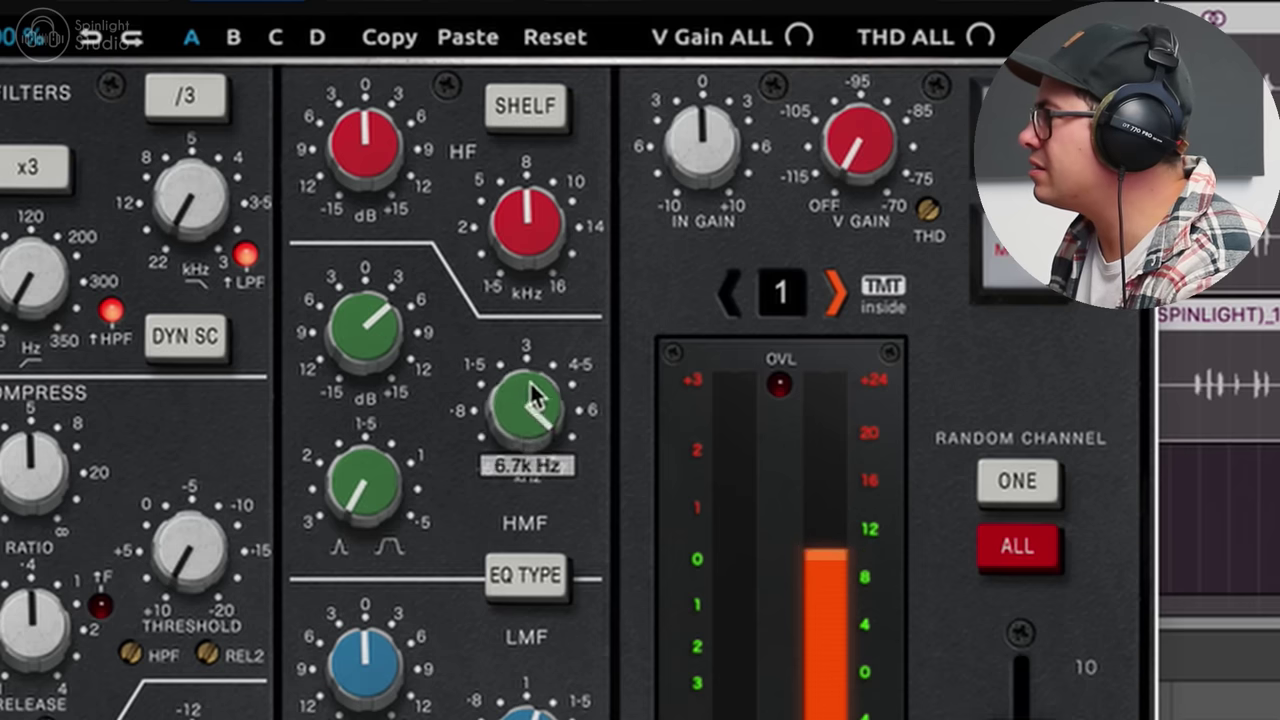
drag(394, 371, 395, 480)
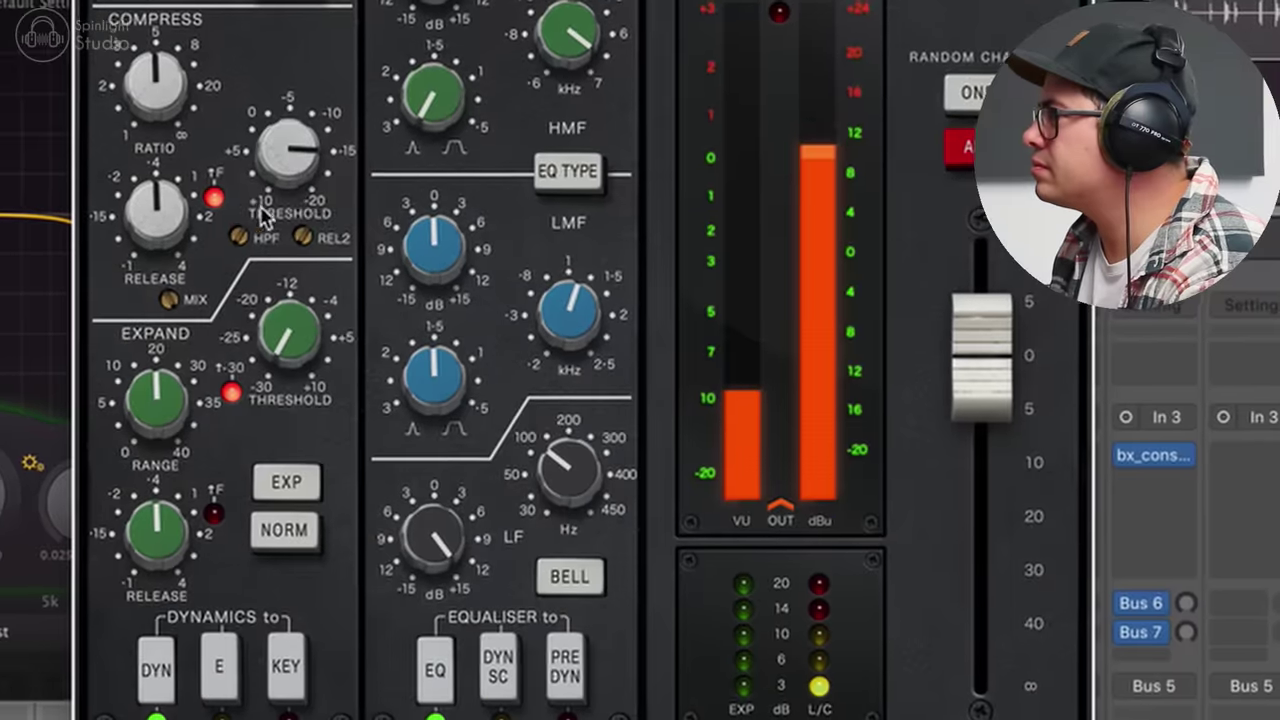
- Compress ROOM_1 with a lowered threshold, a ratio of about 4.2:1 and a release of about 0.15 s
drag(175, 565, 178, 654)
drag(285, 250, 310, 182)
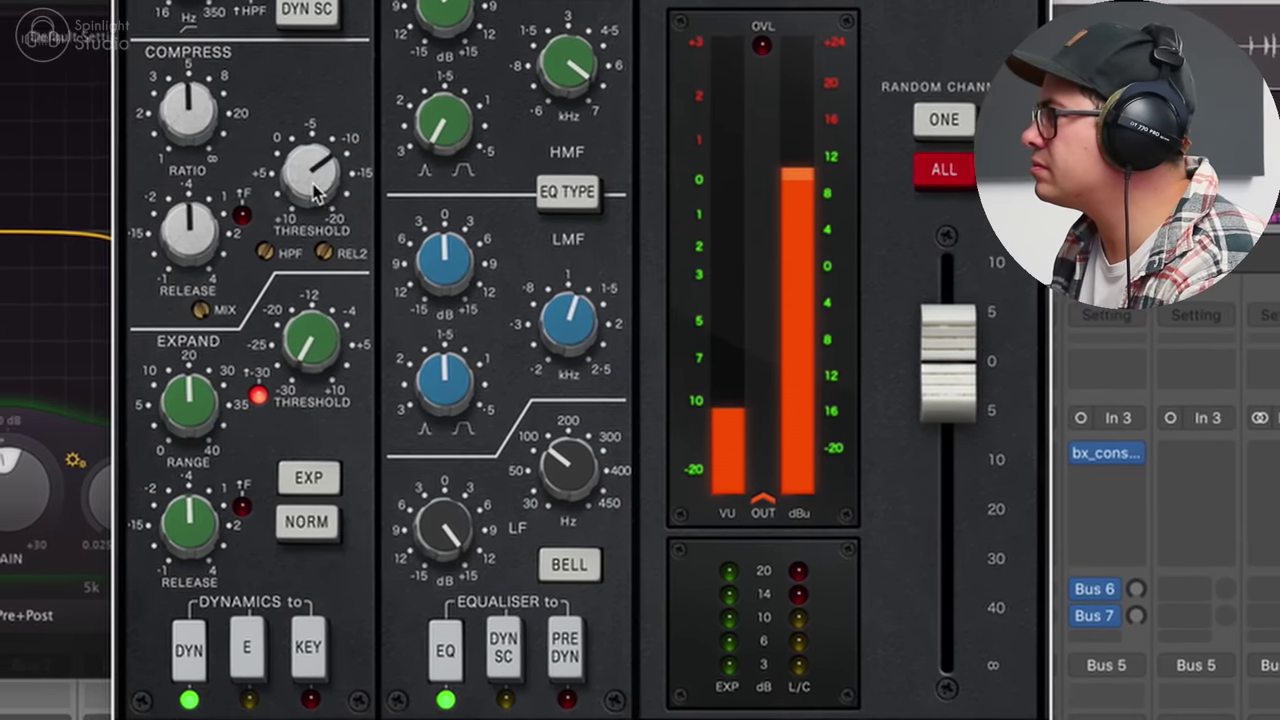
drag(194, 243, 215, 291)
drag(206, 131, 207, 145)
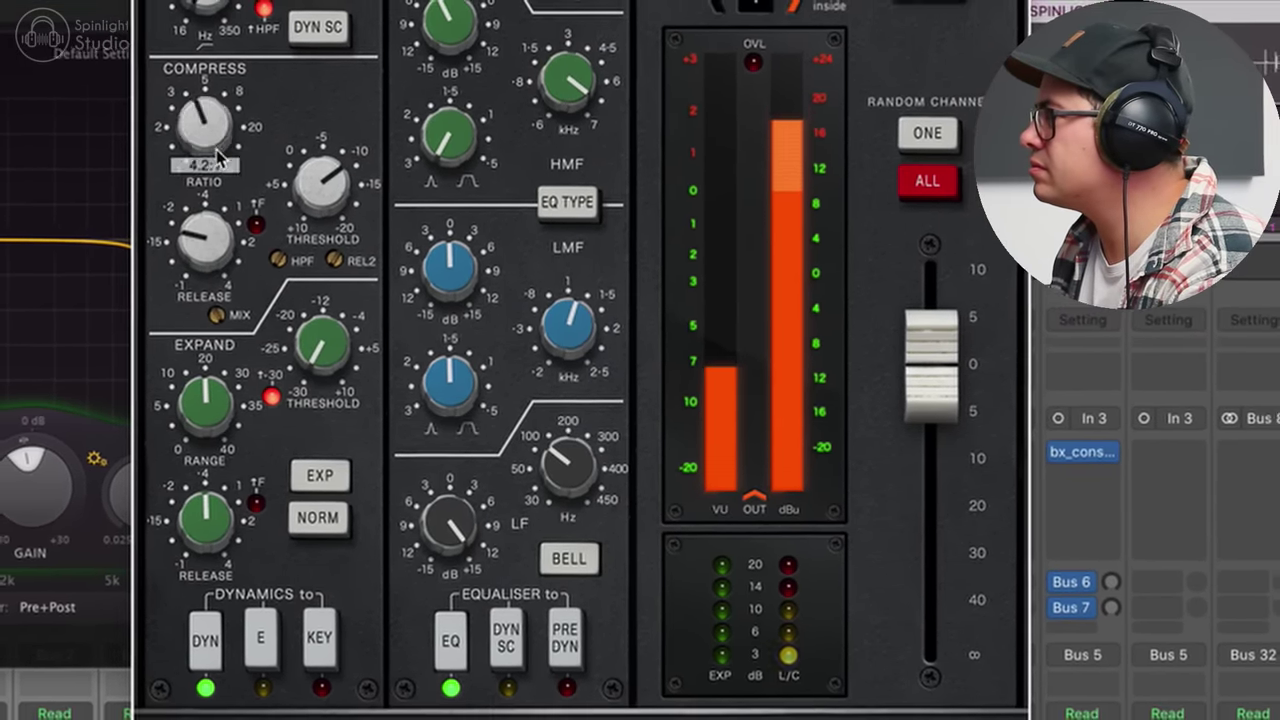
drag(321, 212, 322, 197)
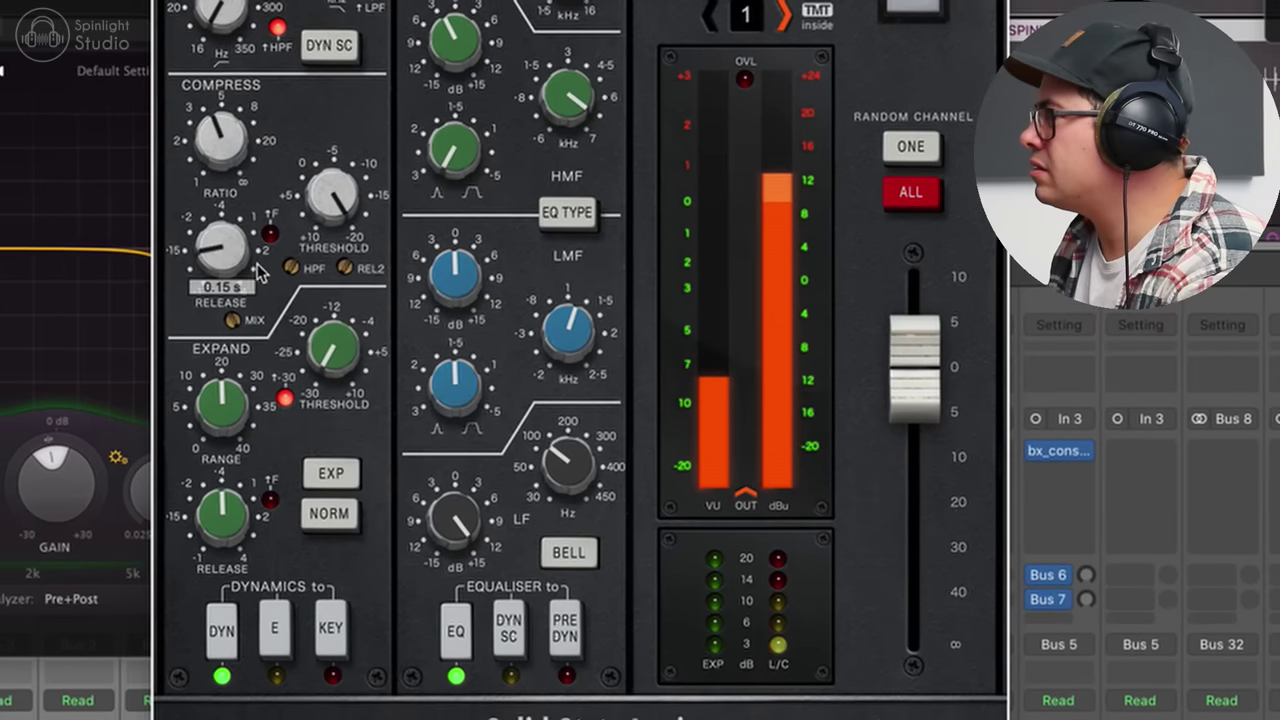
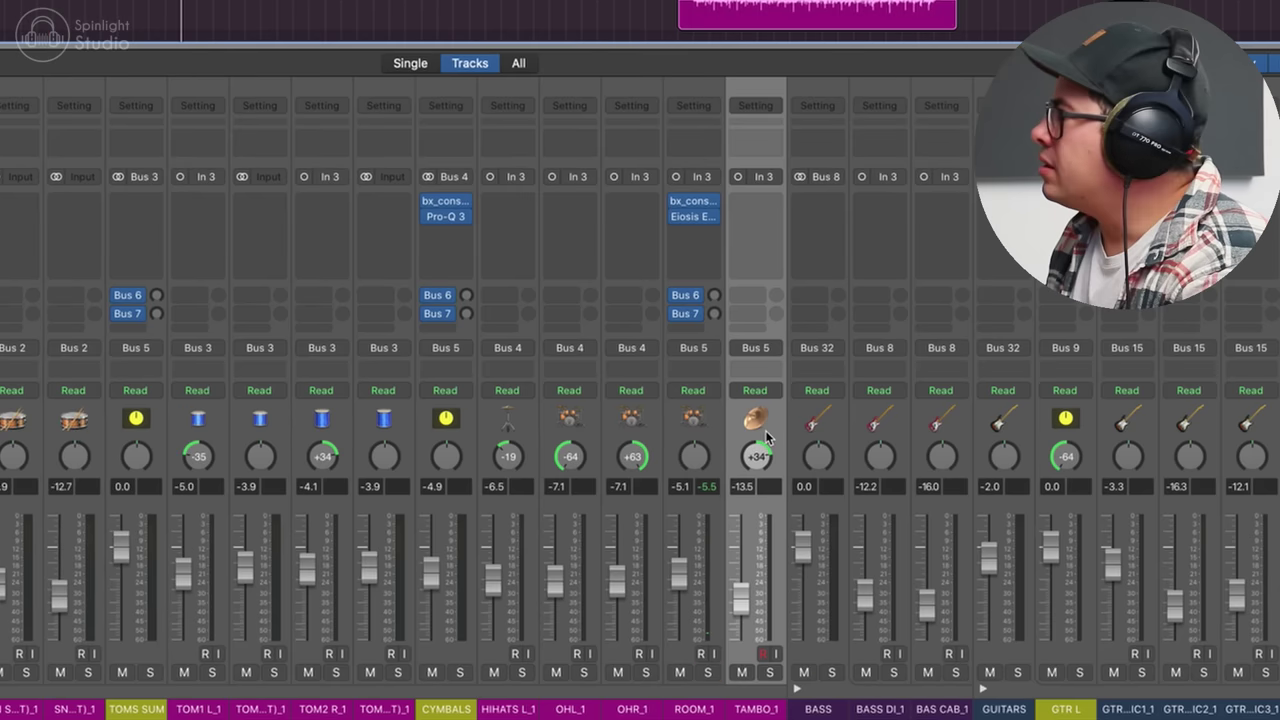
- Insert Softube's TSAR-1R Reverb on ROOM_1, solo the track, and set the reverb mix to about 7% and the reverb time
click(693, 231)
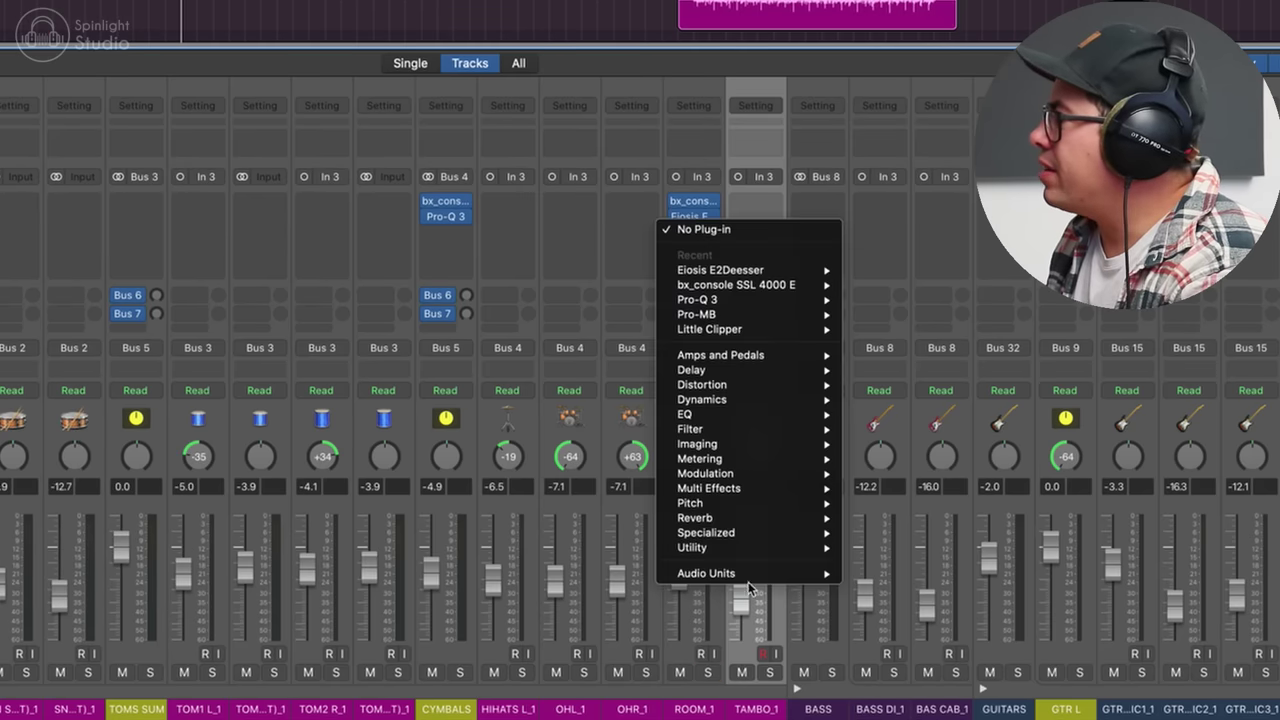
mouse_move(740, 573)
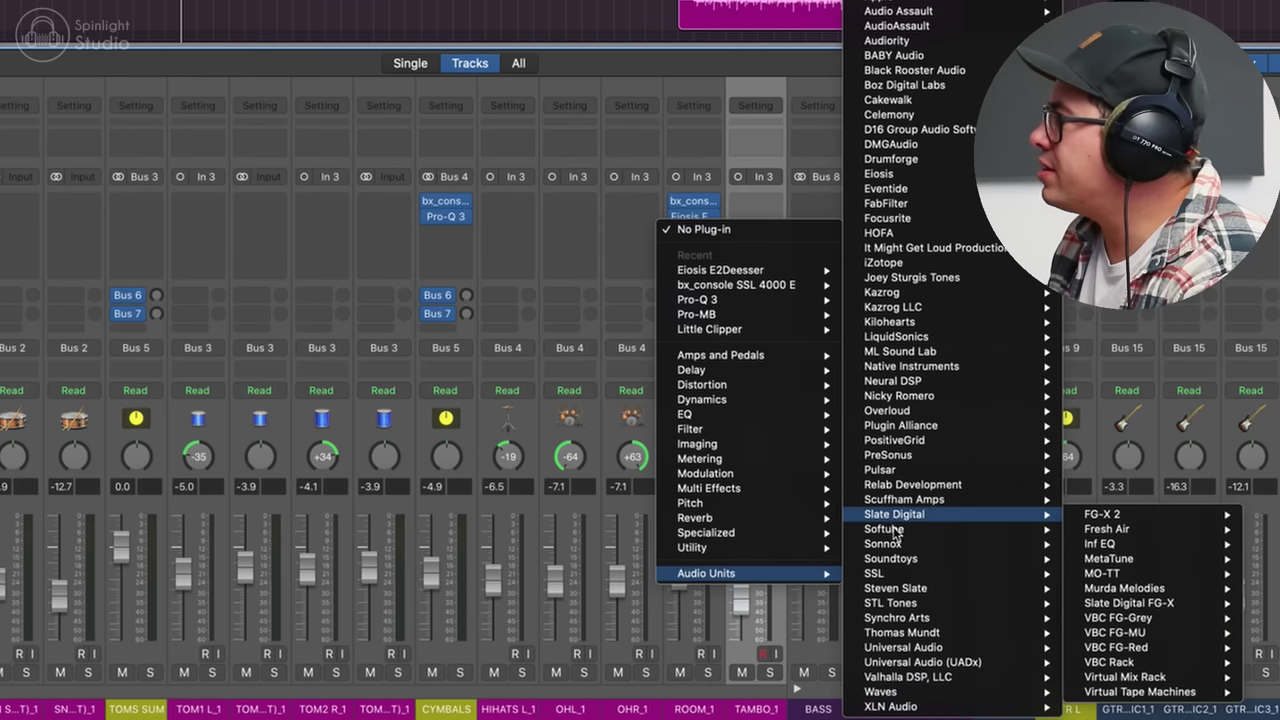
mouse_move(898, 530)
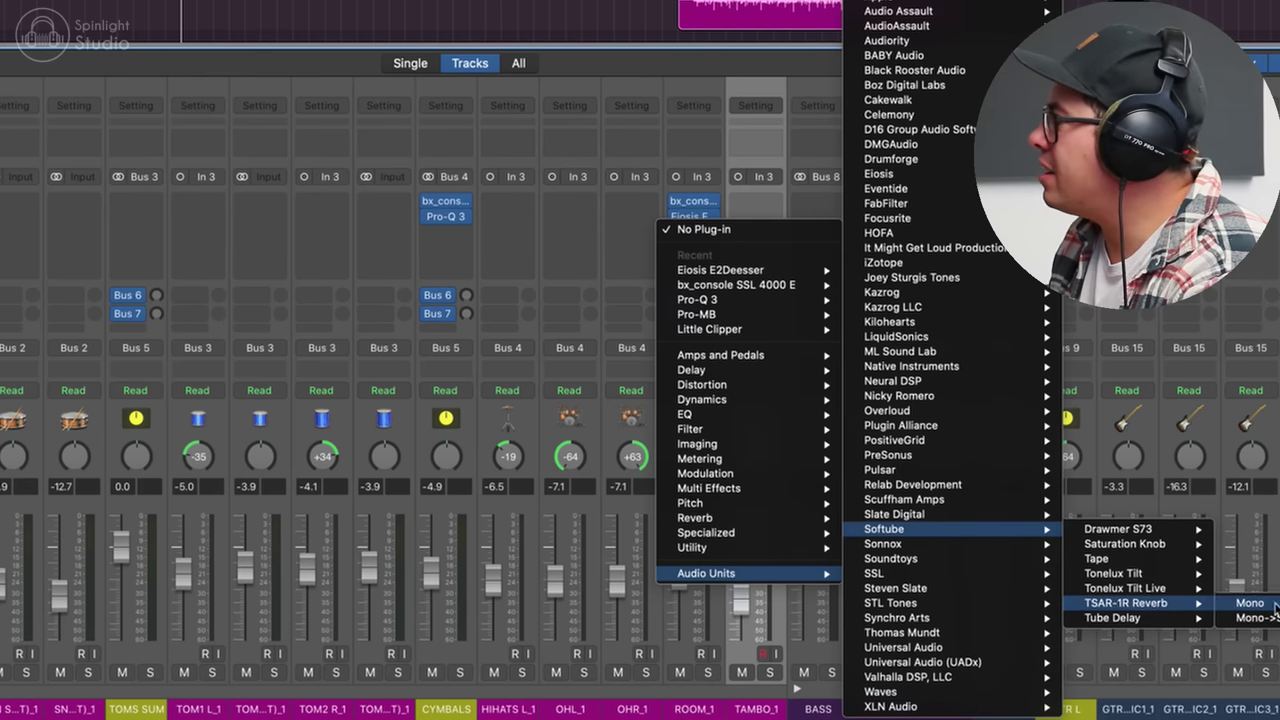
click(1249, 603)
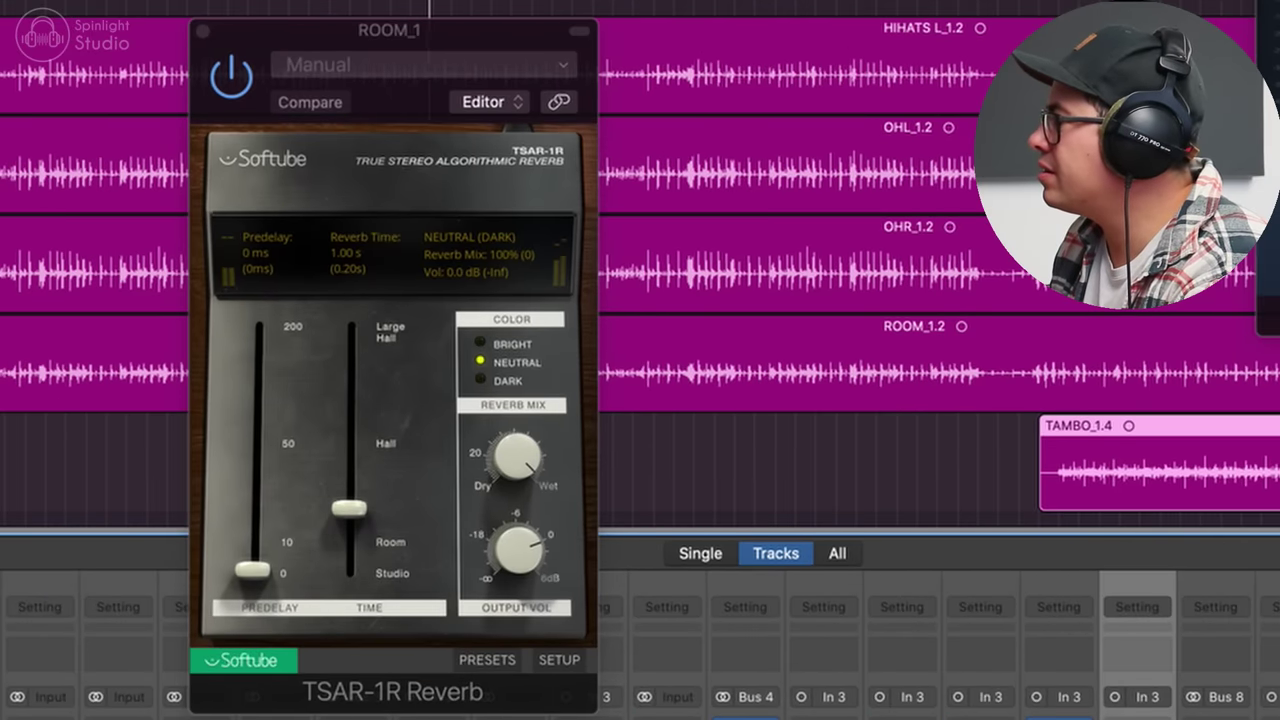
key(s)
drag(511, 452, 517, 548)
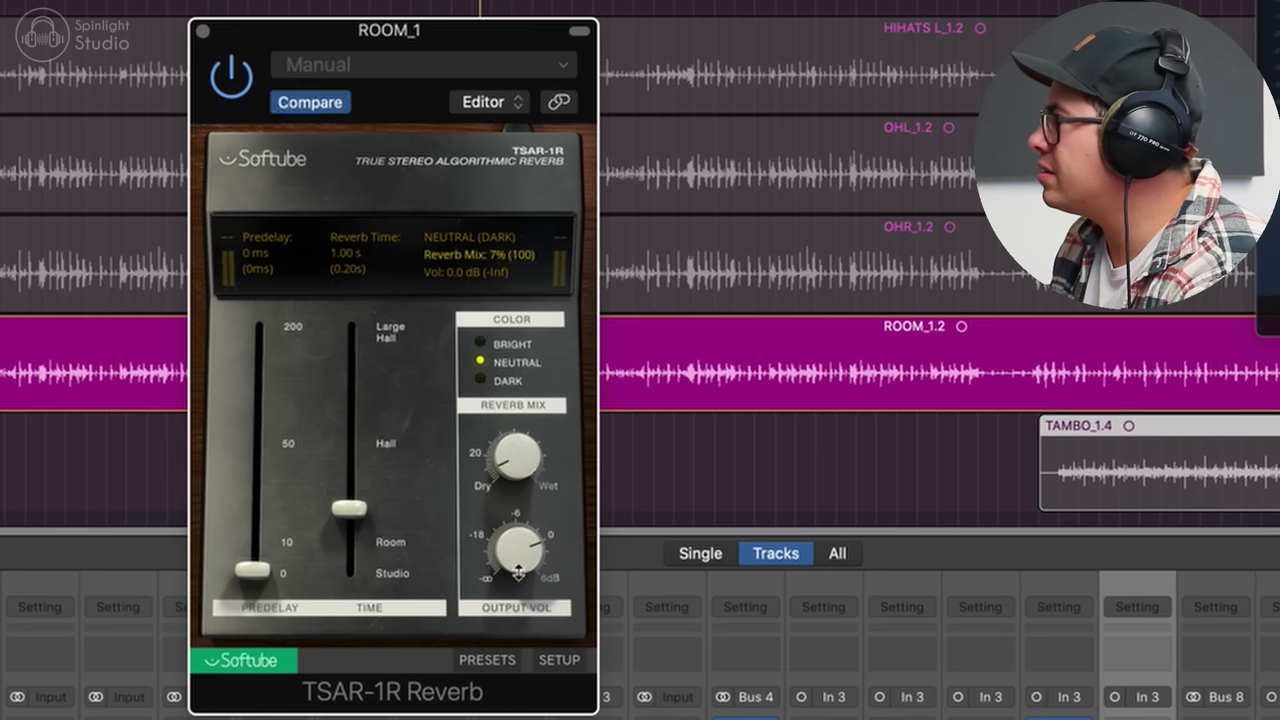
drag(362, 517, 362, 520)
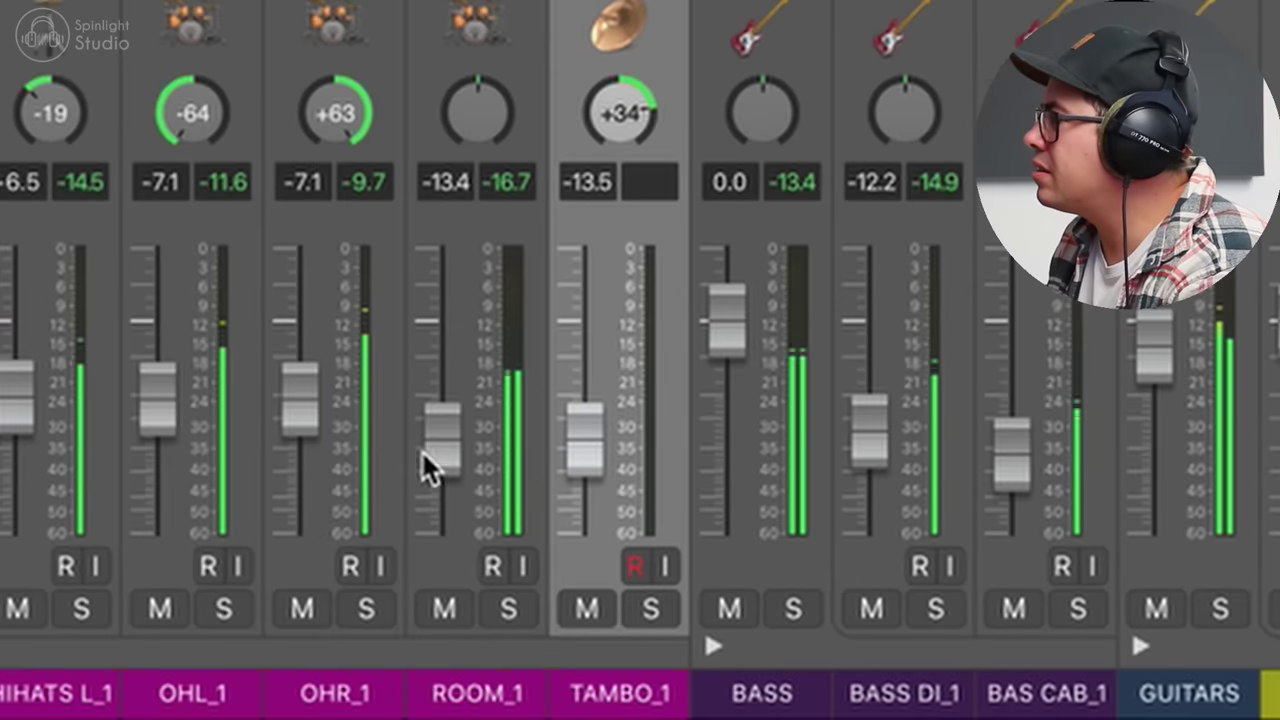
- Rebalance the drums with ROOM_1 at -14.6 dB and HIHATS L_1 at -5.6 dB, trimming the SNARE SUM channel strip's output
drag(425, 455, 443, 432)
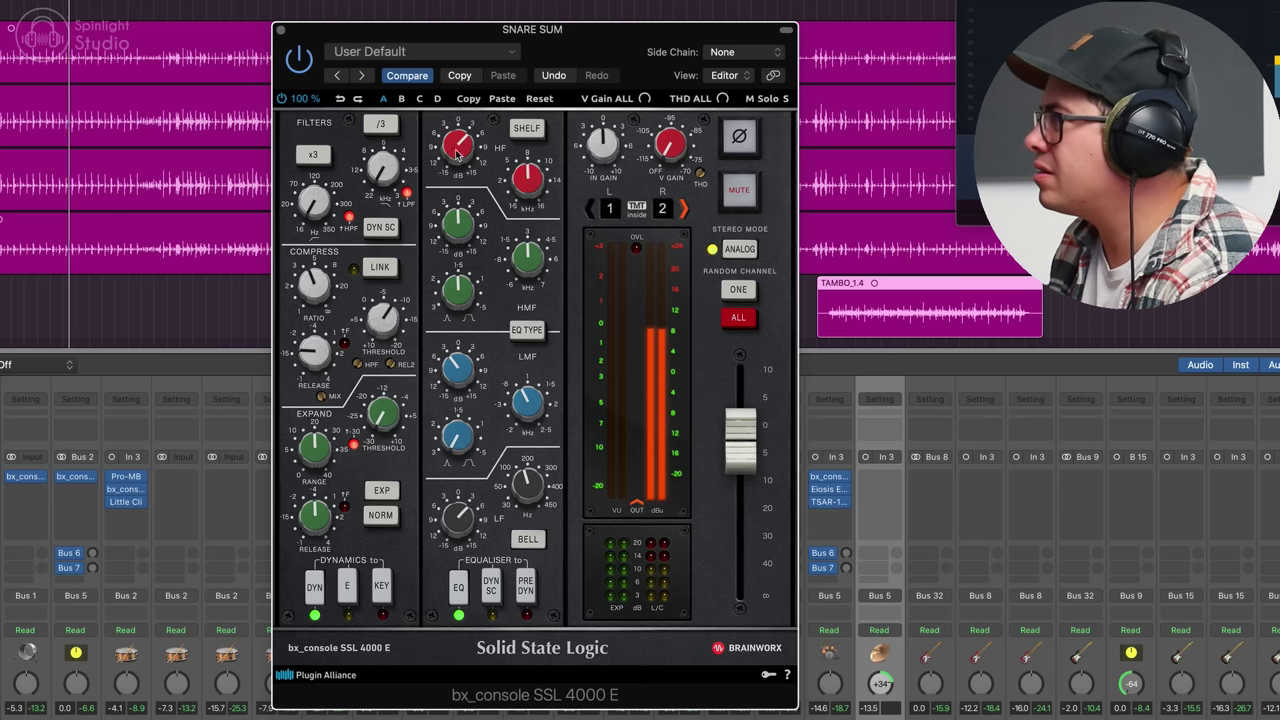
drag(751, 454, 751, 459)
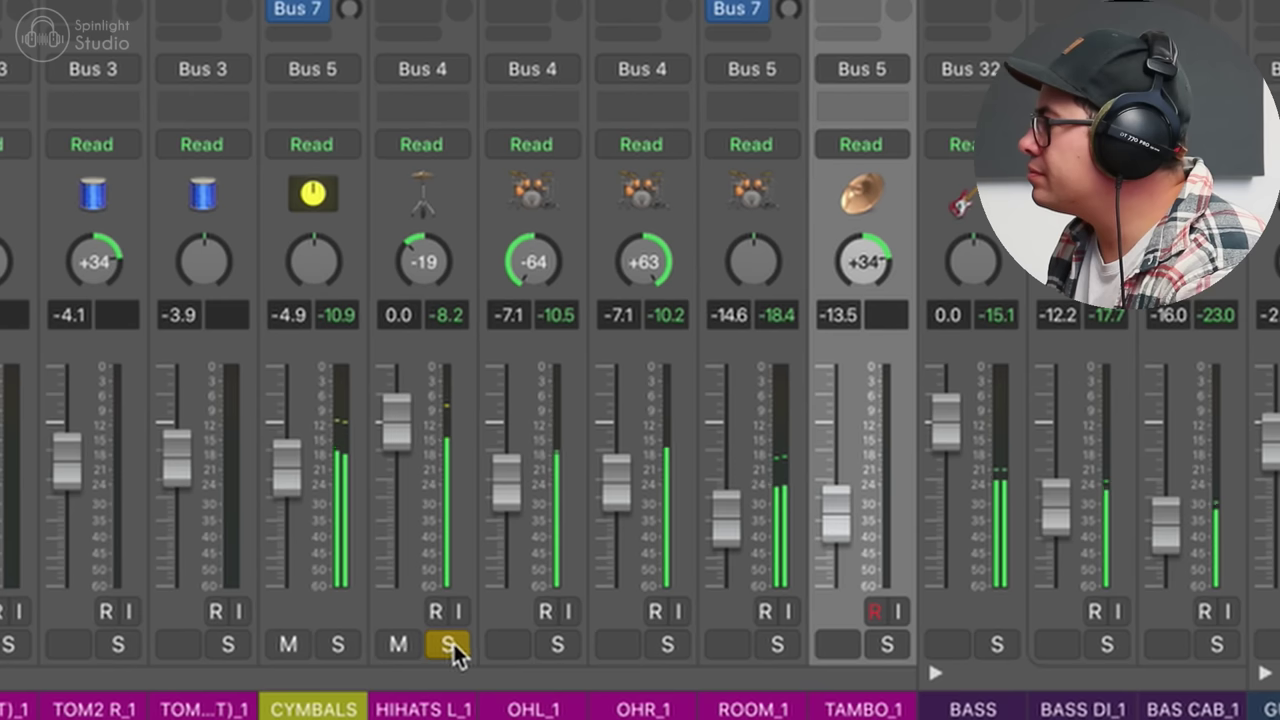
drag(403, 484, 402, 523)
click(415, 510)
drag(397, 462, 397, 474)
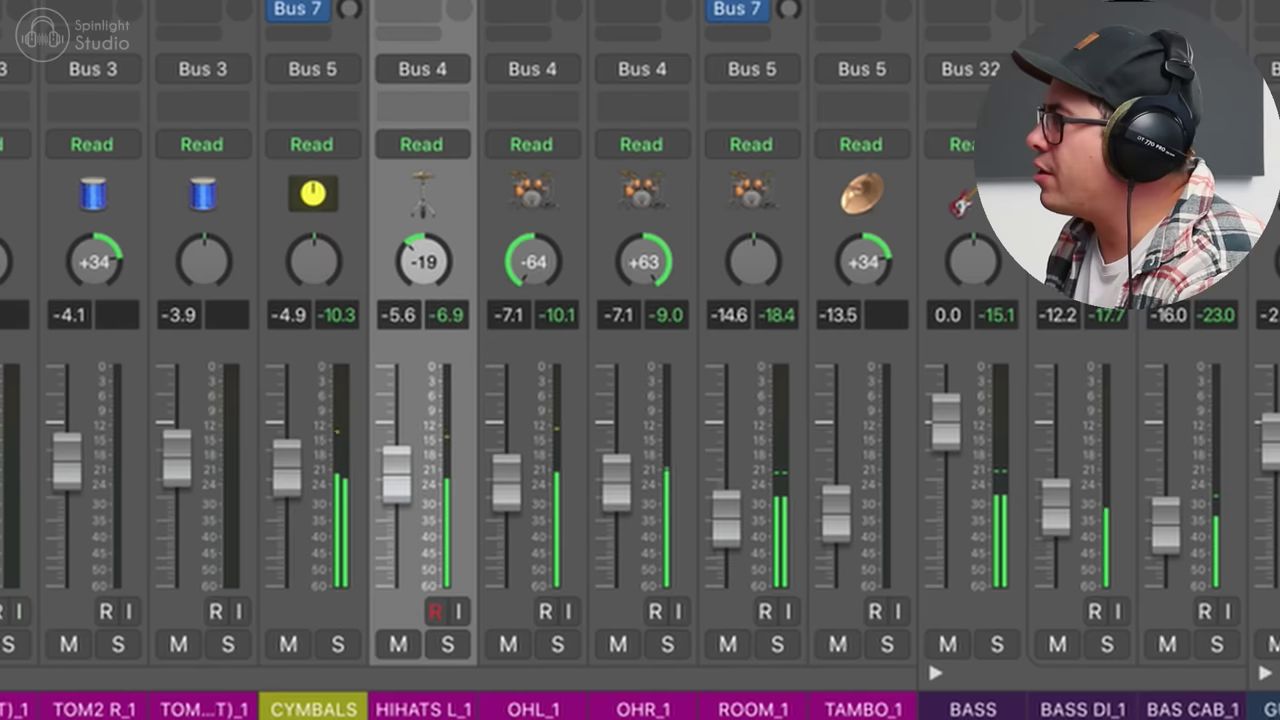
- Insert a bx_console SSL 4000 E on HIHATS L_1 and boost its HF band about 9 dB above 10 kHz
click(421, 3)
click(450, 2)
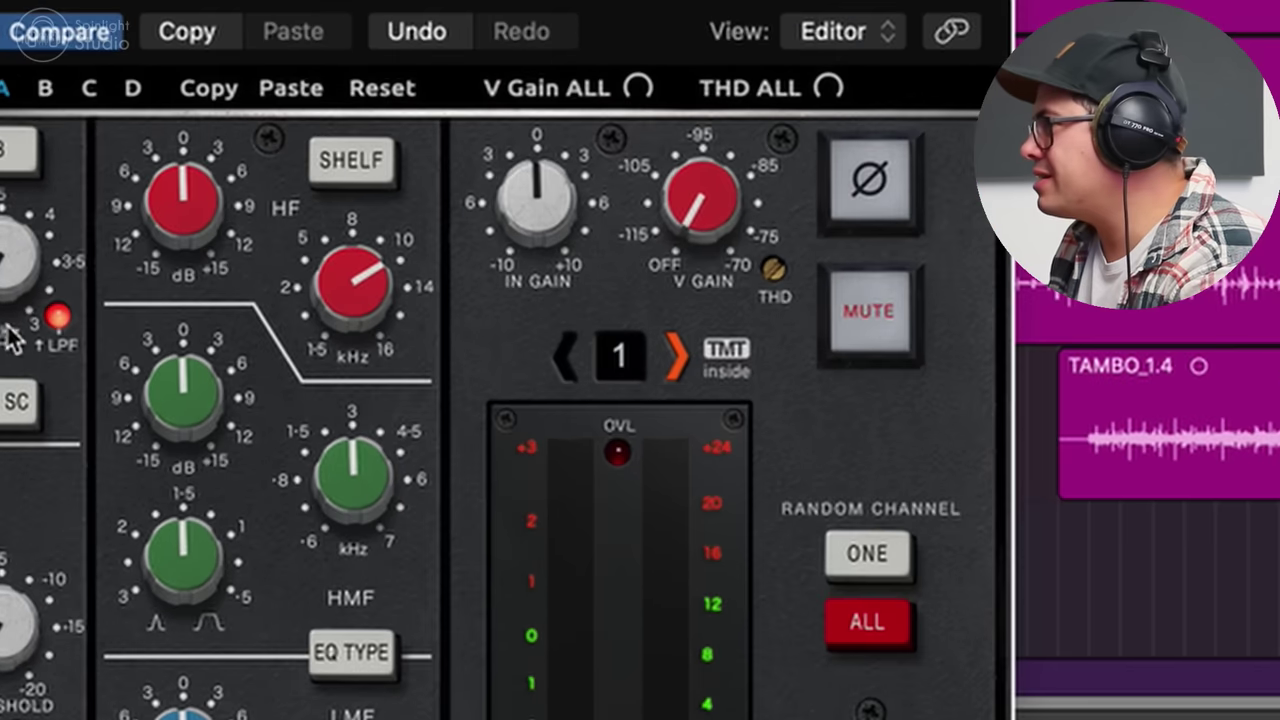
drag(181, 207, 225, 104)
drag(343, 246, 357, 268)
drag(210, 232, 217, 286)
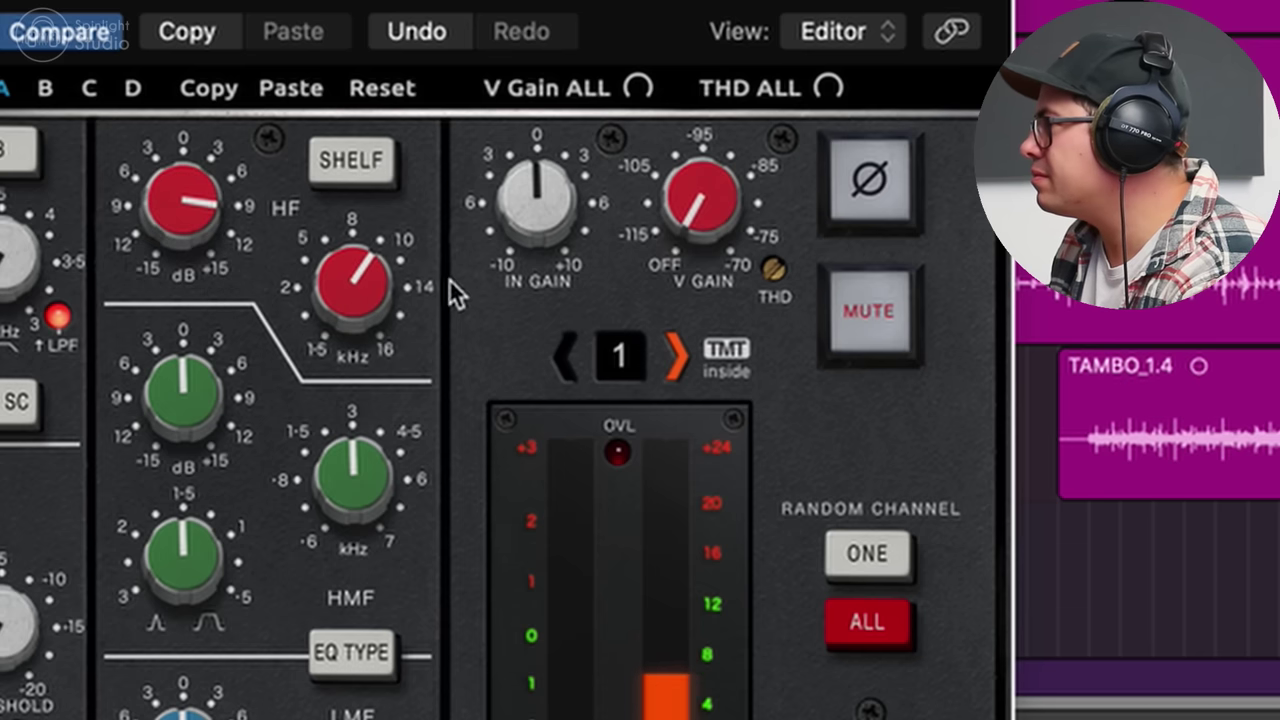
drag(362, 295, 363, 286)
- Sweep a narrowed HMF boost of about 7 dB on HIHATS L_1 around 4.6 kHz, then cut 3.9 dB near 4 kHz
drag(198, 415, 209, 363)
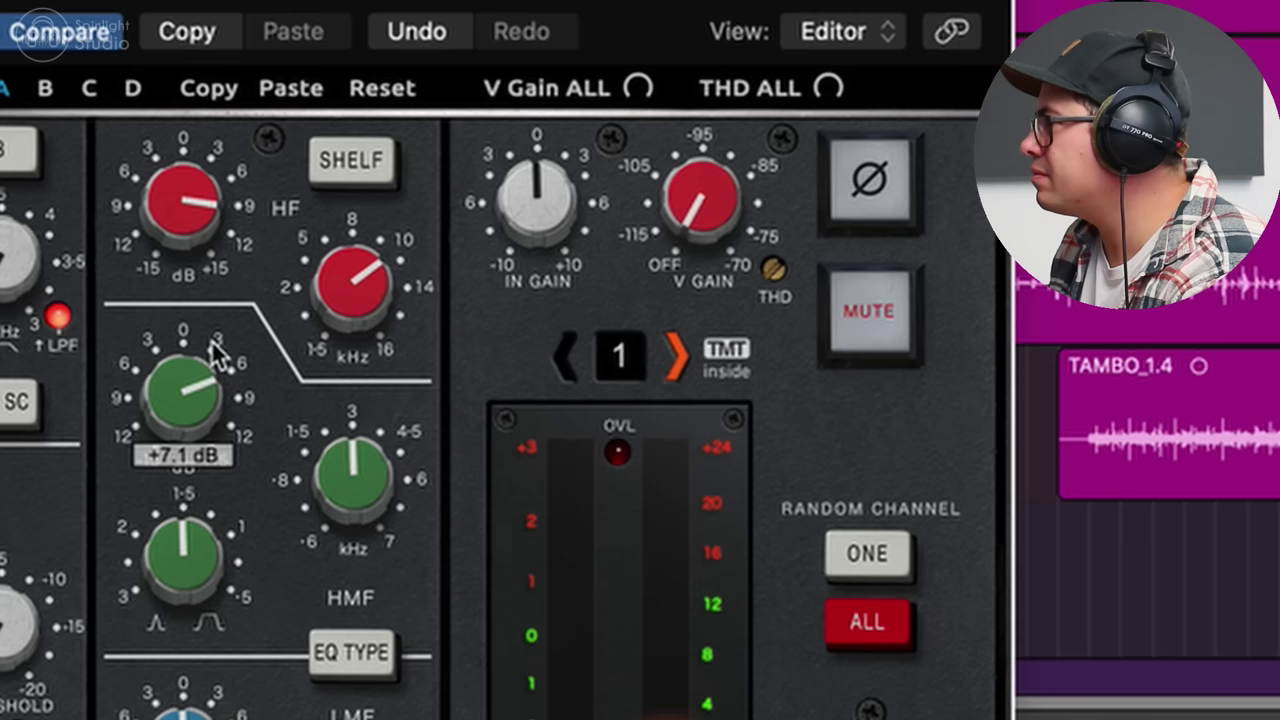
drag(229, 562, 229, 600)
drag(356, 475, 400, 434)
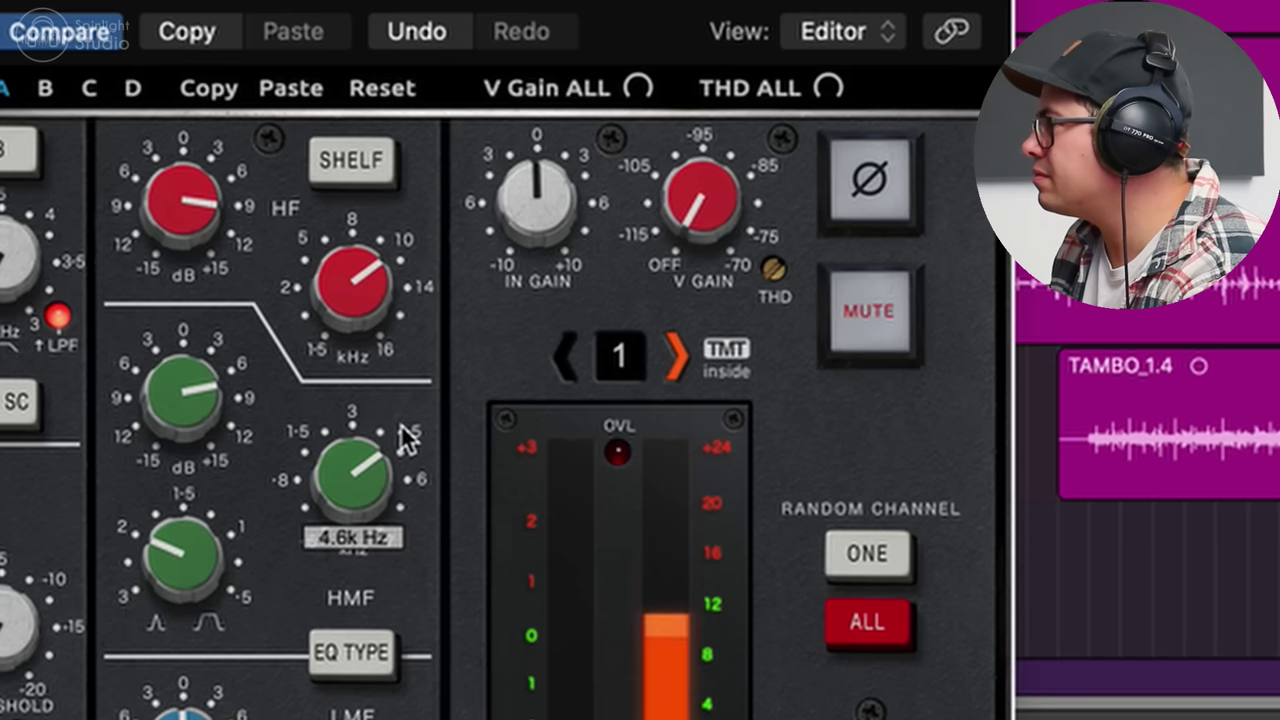
drag(188, 403, 187, 515)
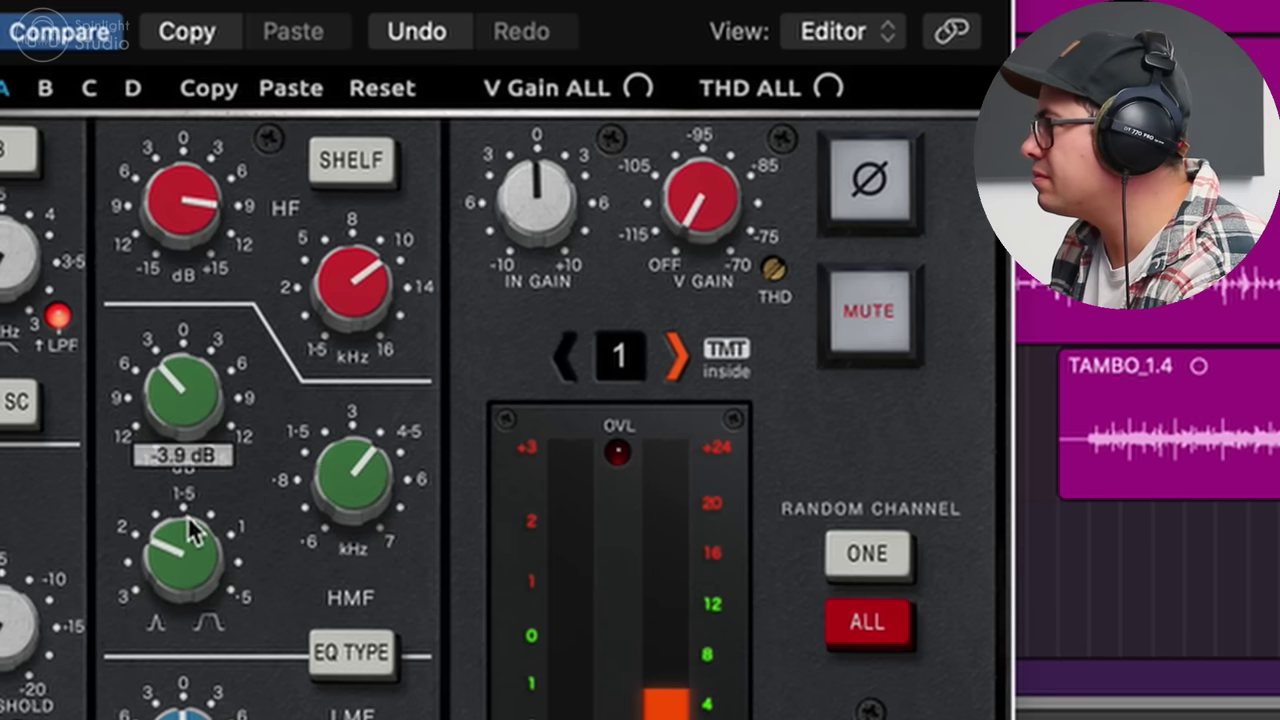
mouse_move(200, 208)
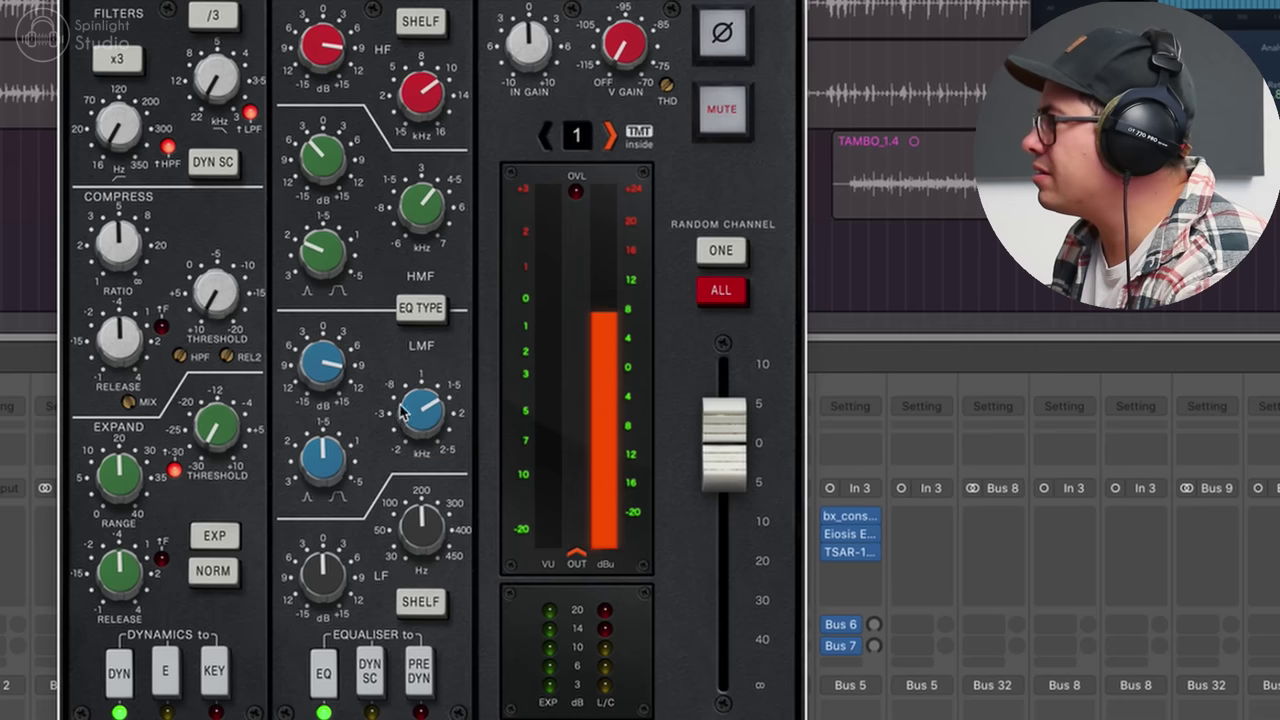
- Cut the LMF band on HIHATS L_1 about 3 dB with a wider Q, and boost the LF band 7.0 dB as a bell
drag(335, 368, 346, 460)
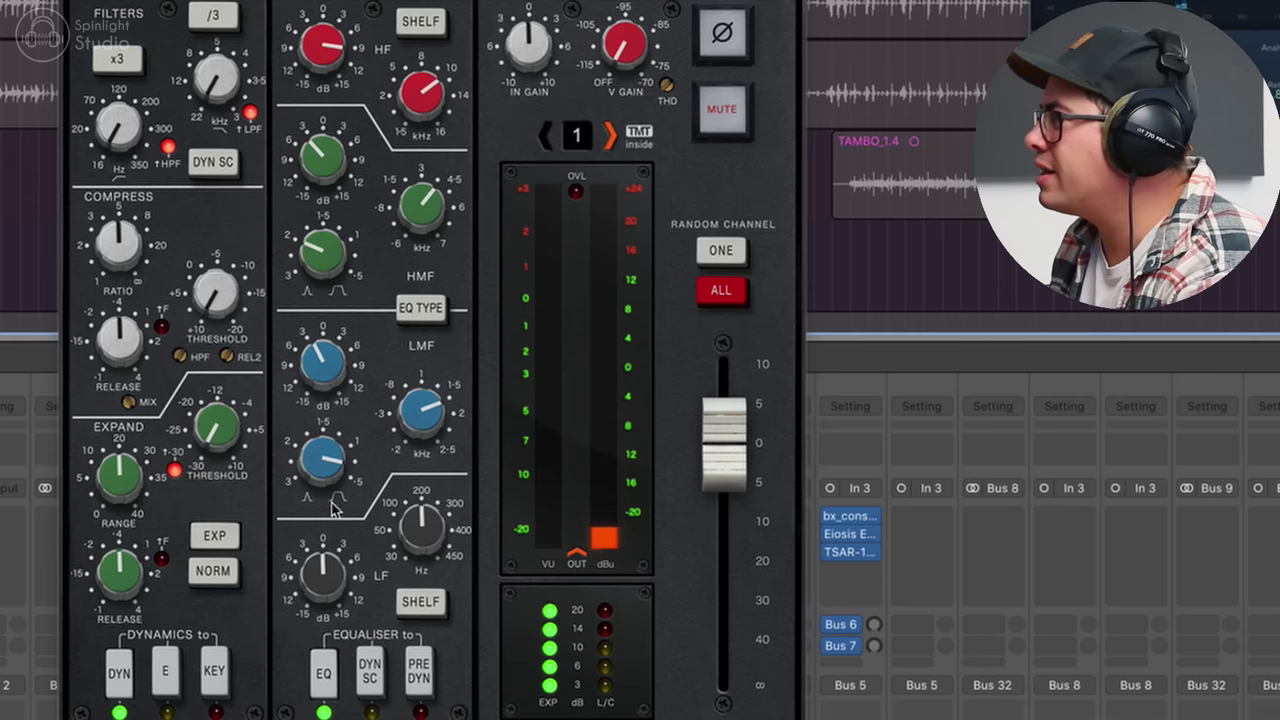
click(407, 602)
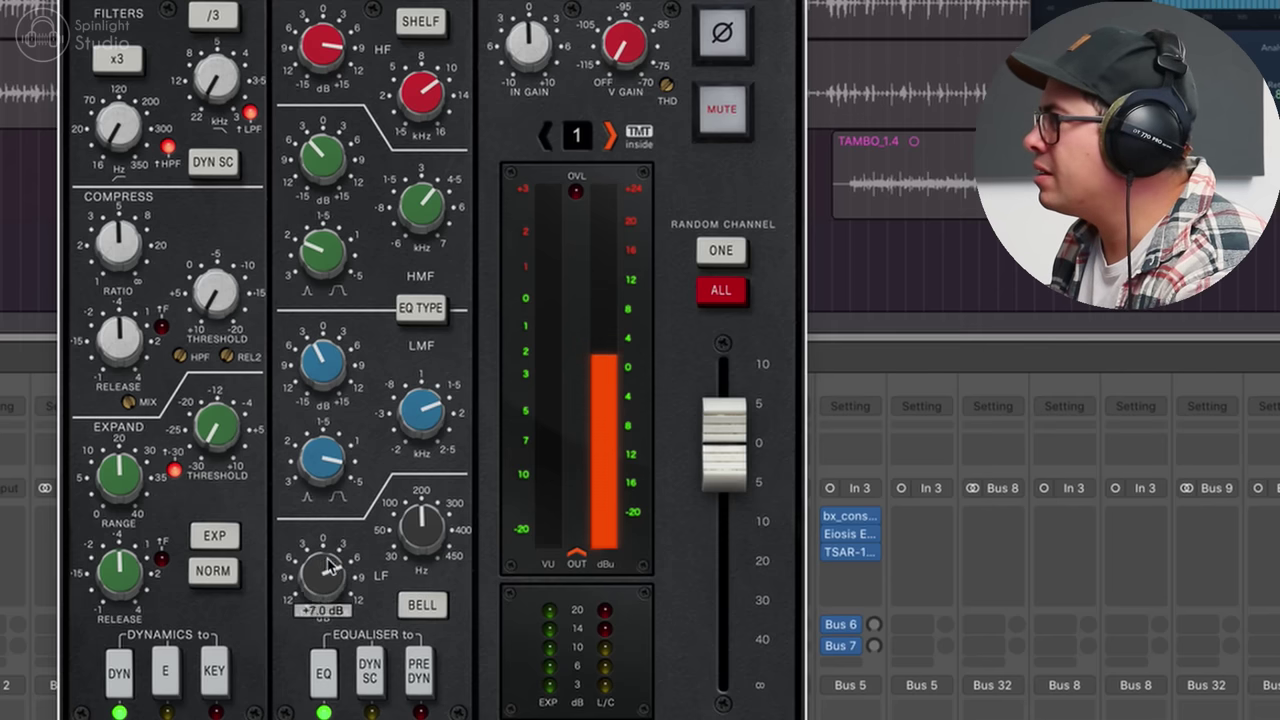
mouse_move(420, 536)
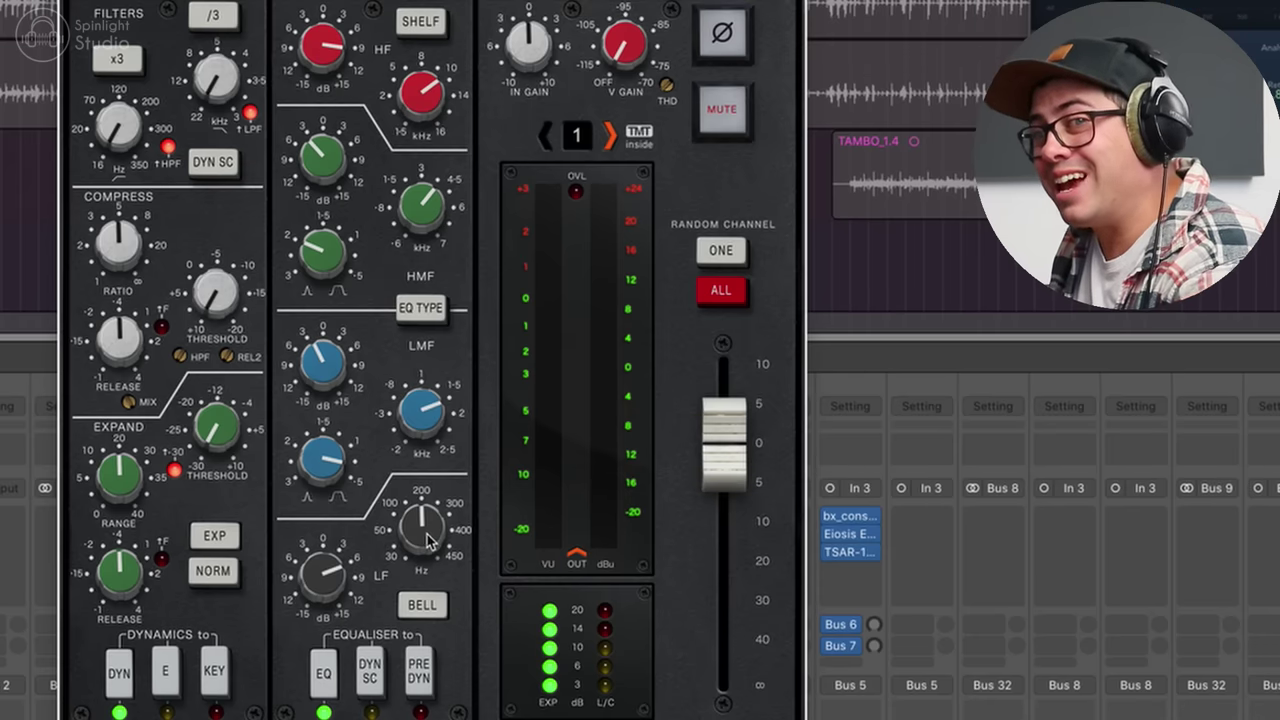
mouse_move(338, 603)
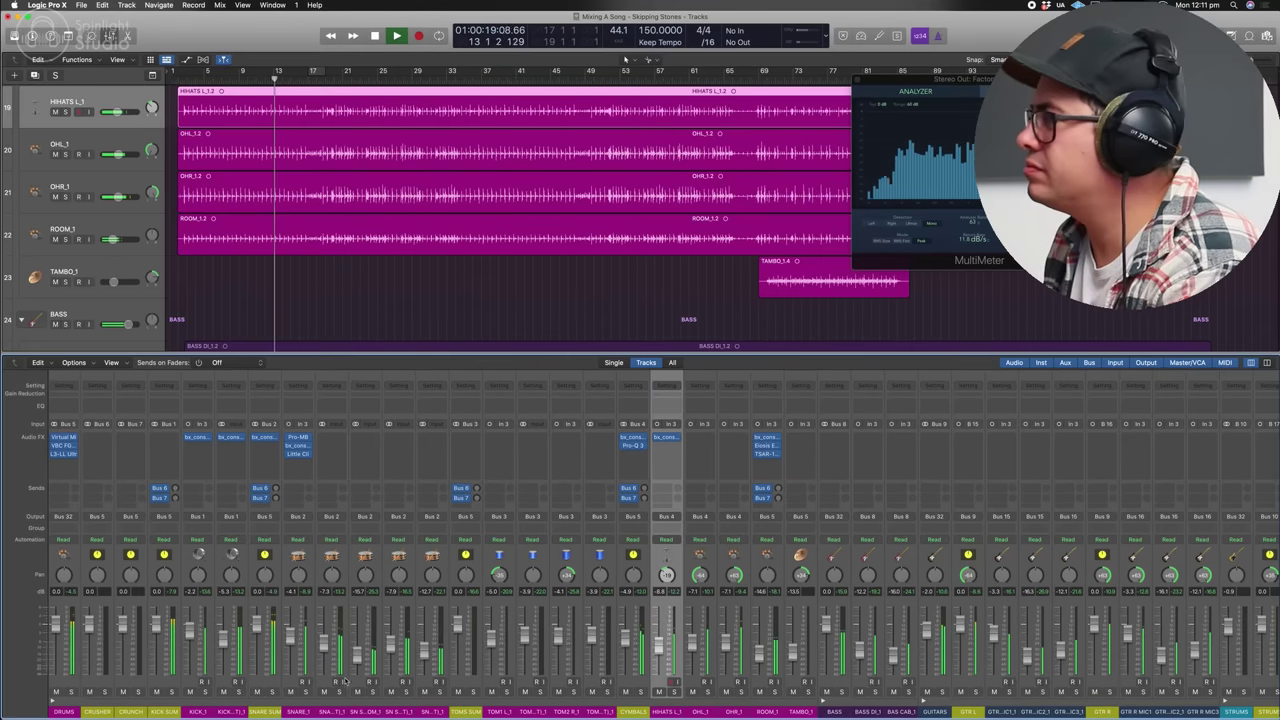
- Audition the full drum bus, then solo TOM1 L_1 and TOM2 R_1 to hear the raw toms
click(72, 692)
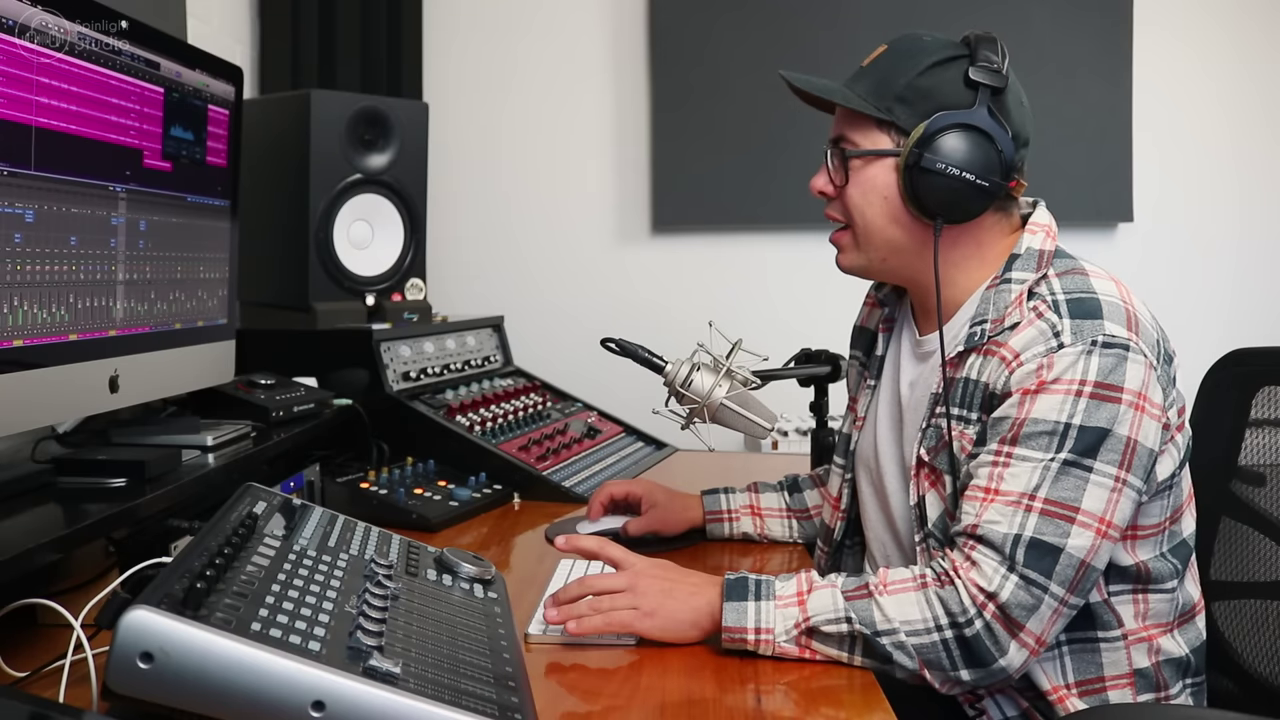
key(x)
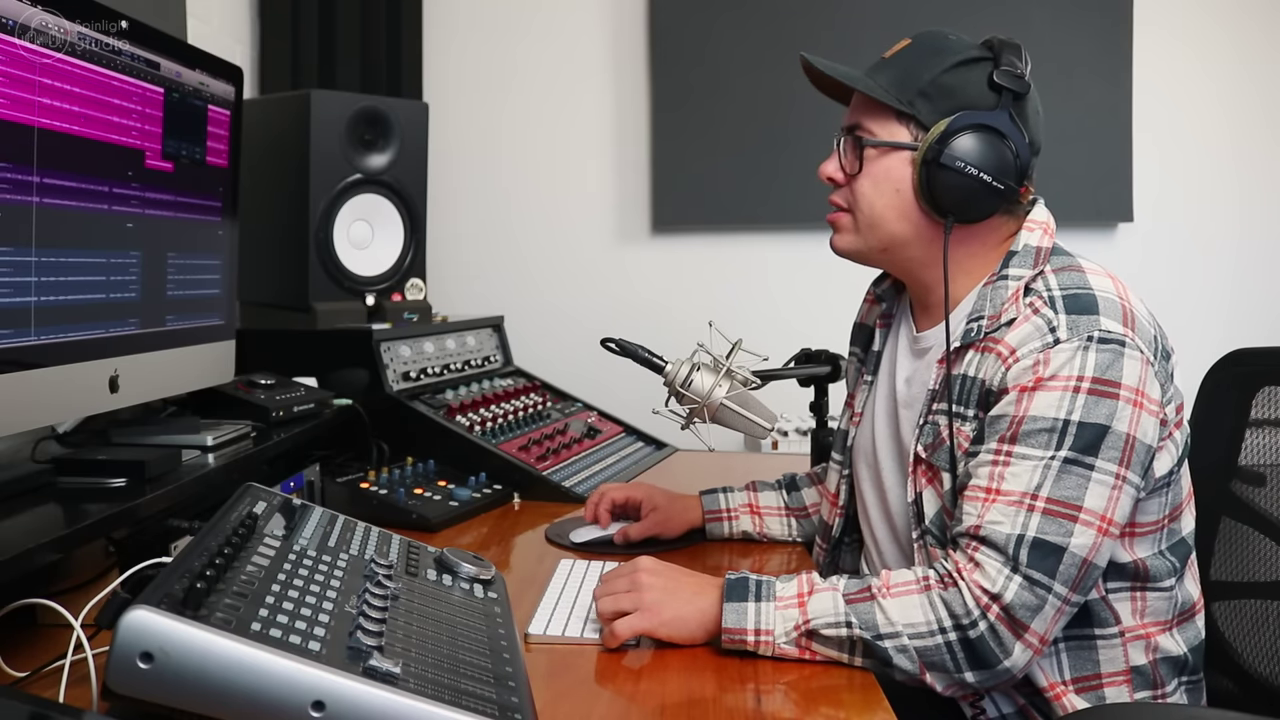
scroll(115, 200, up, 5)
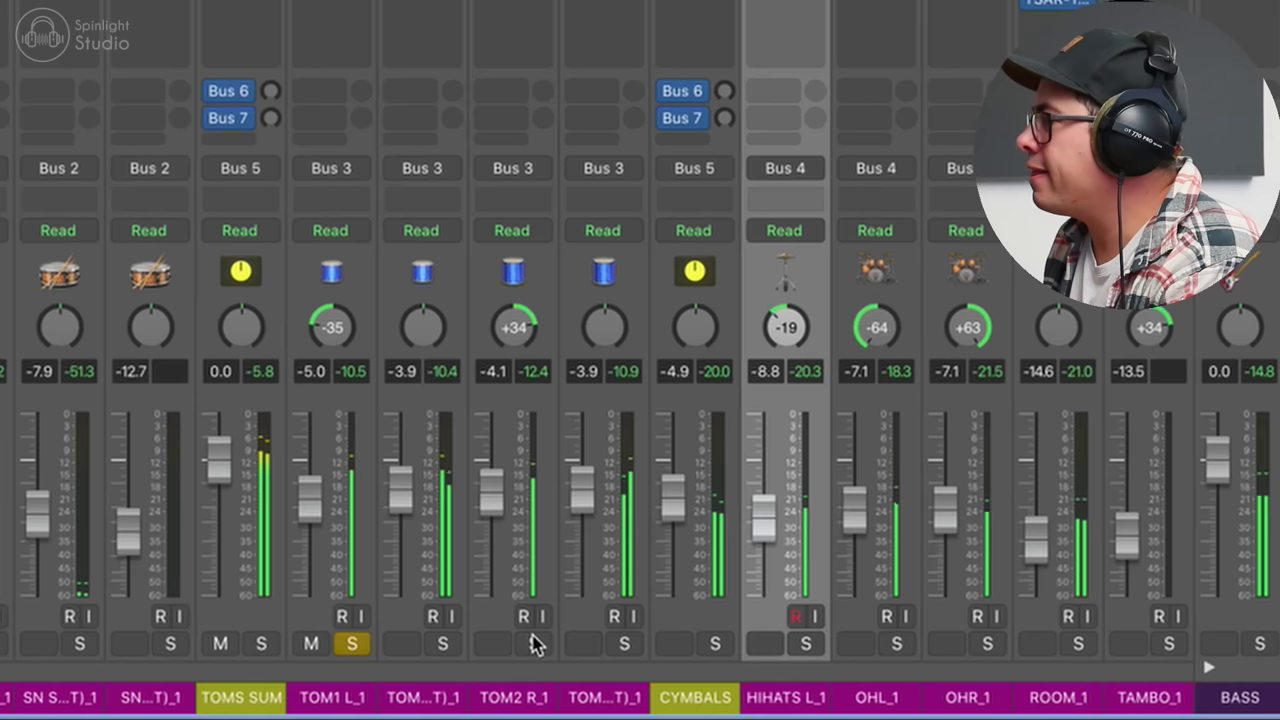
click(535, 645)
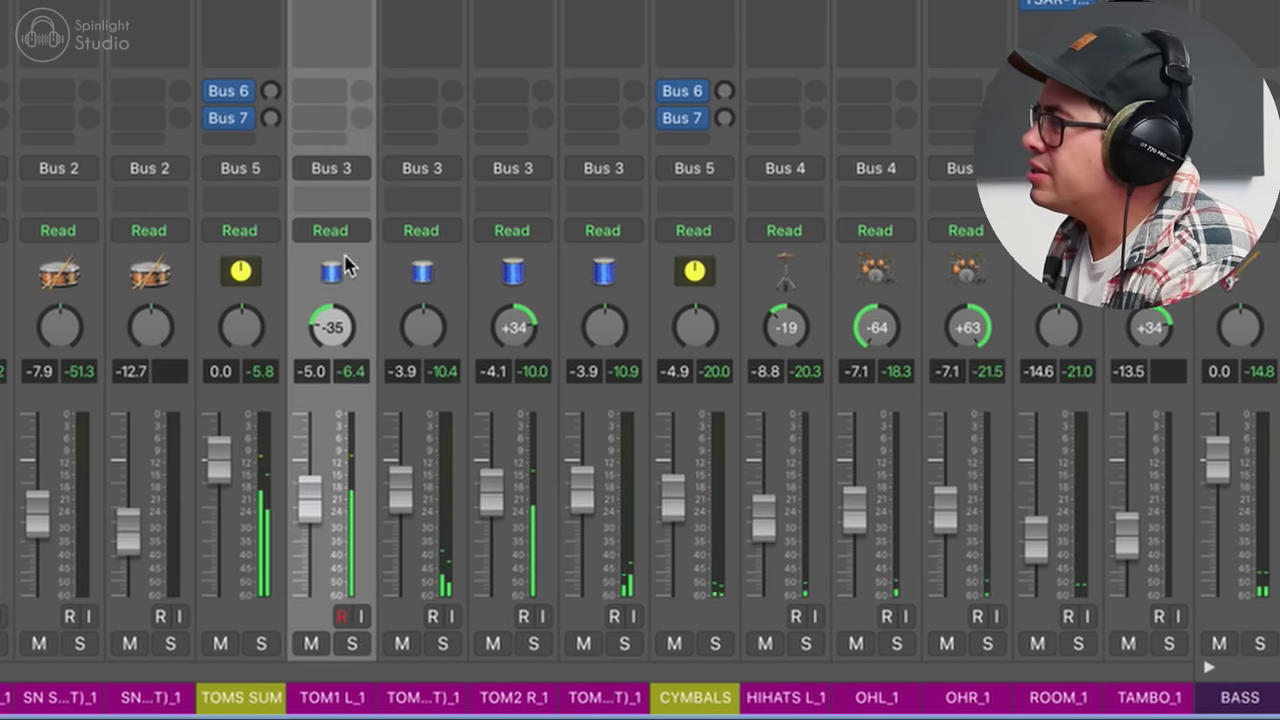
- Solo TOM1 L_1 and insert a bx_console SSL 4000 E channel strip on it
click(355, 643)
click(320, 22)
mouse_move(457, 28)
click(600, 31)
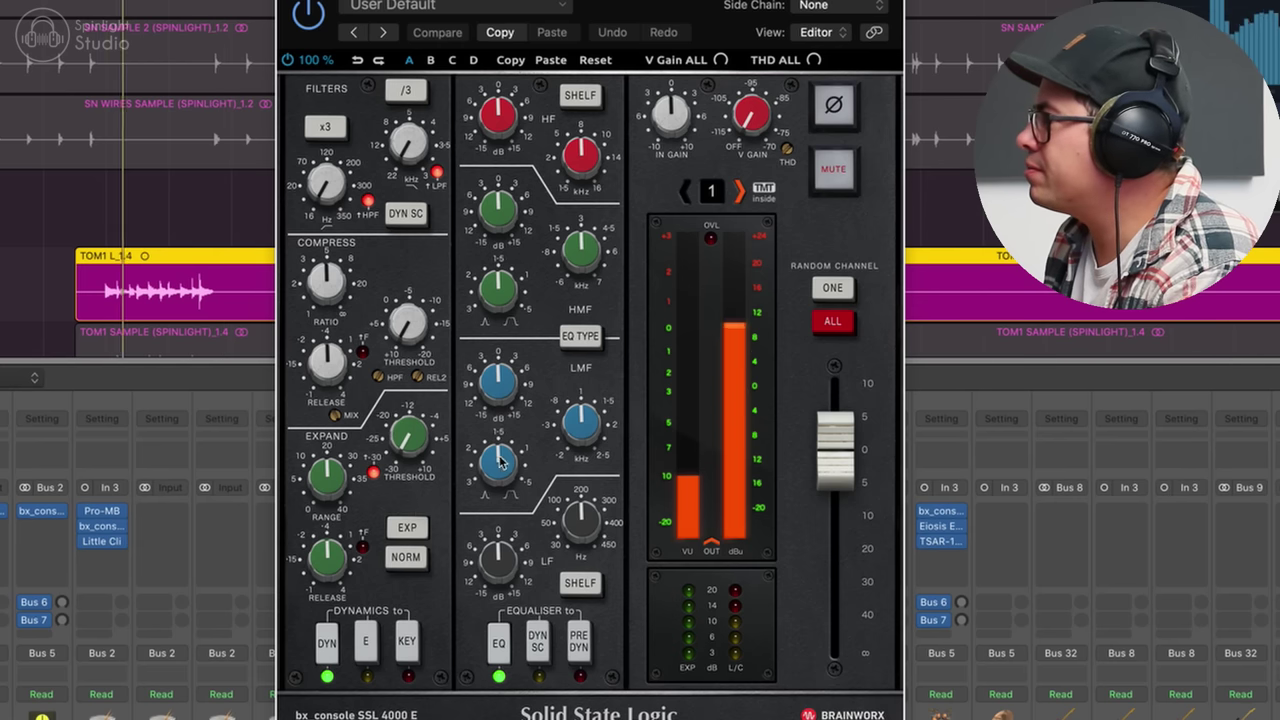
- Sweep an LMF boost on TOM1 L_1 to find the boxiness, then cut the band about 8 dB near 0.5 kHz
drag(585, 430, 597, 472)
drag(507, 392, 535, 350)
drag(595, 409, 598, 415)
drag(502, 467, 503, 500)
drag(504, 388, 510, 486)
- Switch the LF band on TOM1 L_1 to bell and boost it about 5 dB around 150 Hz
click(581, 583)
drag(505, 570, 513, 523)
drag(572, 532, 513, 573)
drag(580, 538, 580, 525)
drag(496, 568, 495, 580)
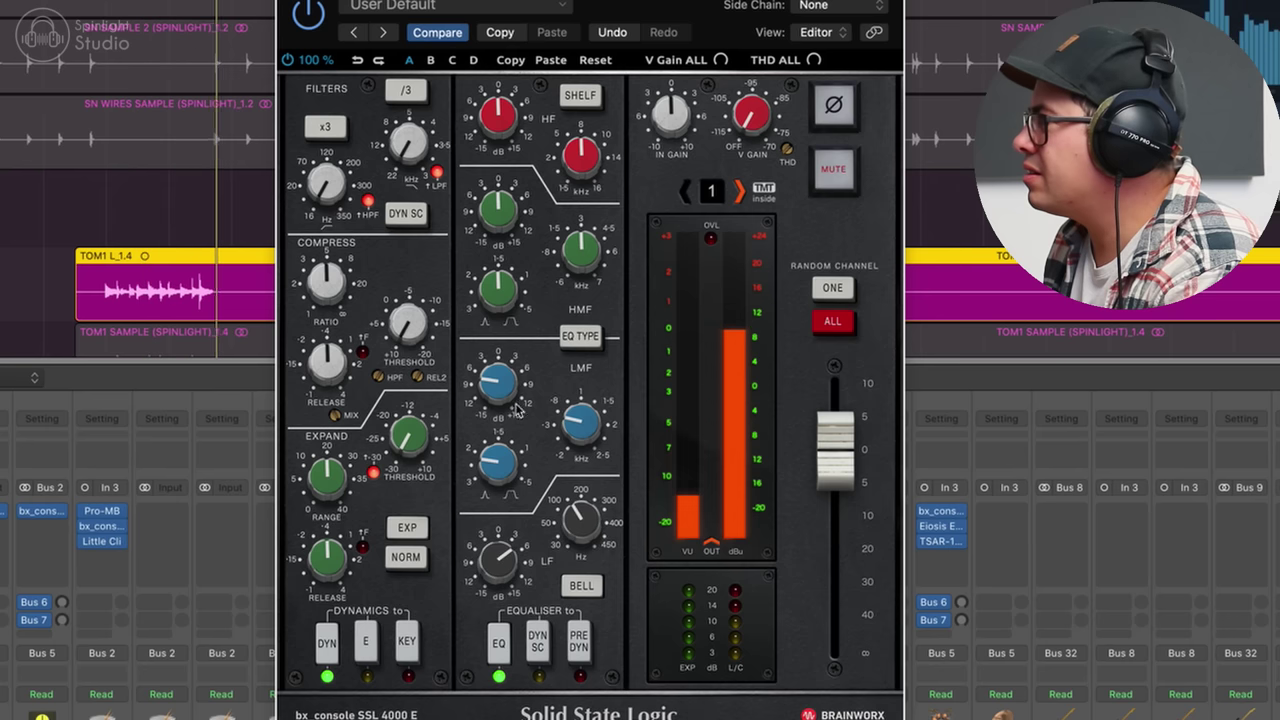
- Boost the HF band and a widened HMF band on TOM1 L_1 for attack, and compare the channel strip bypassed and active
mouse_move(507, 119)
mouse_down()
mouse_move(513, 97)
mouse_move(508, 130)
mouse_up()
drag(508, 214, 516, 194)
mouse_move(602, 240)
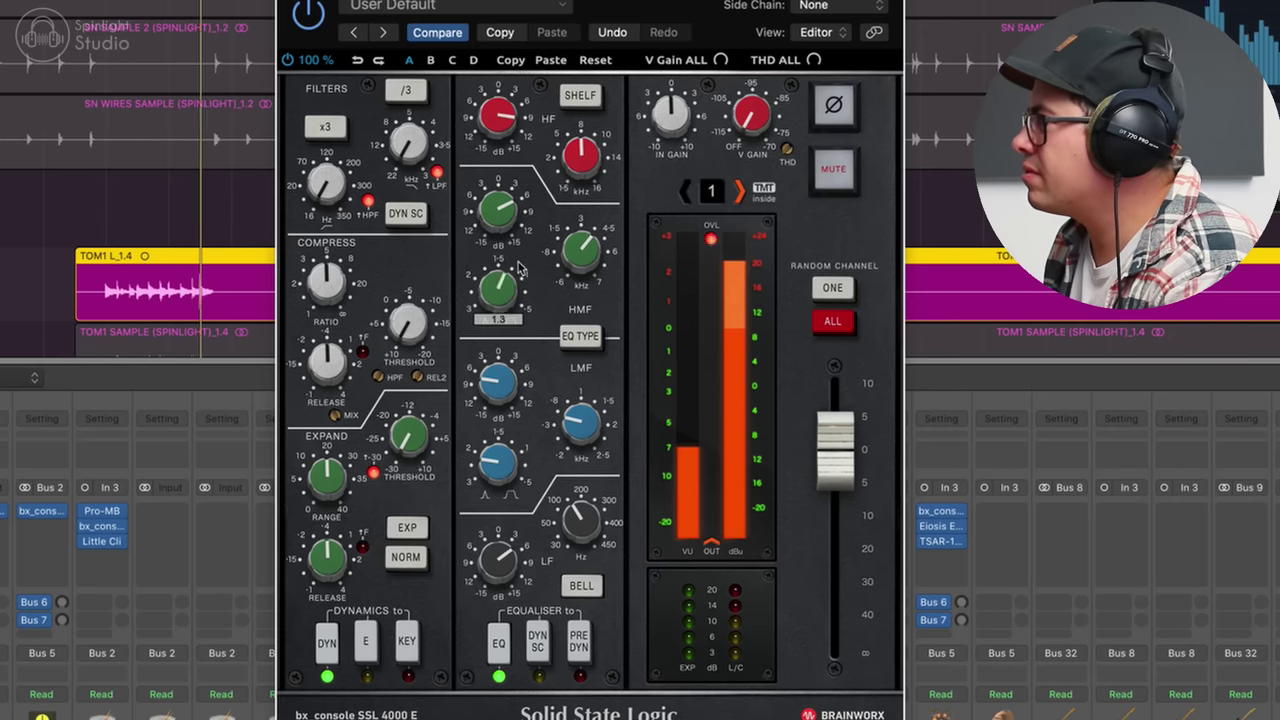
mouse_move(502, 133)
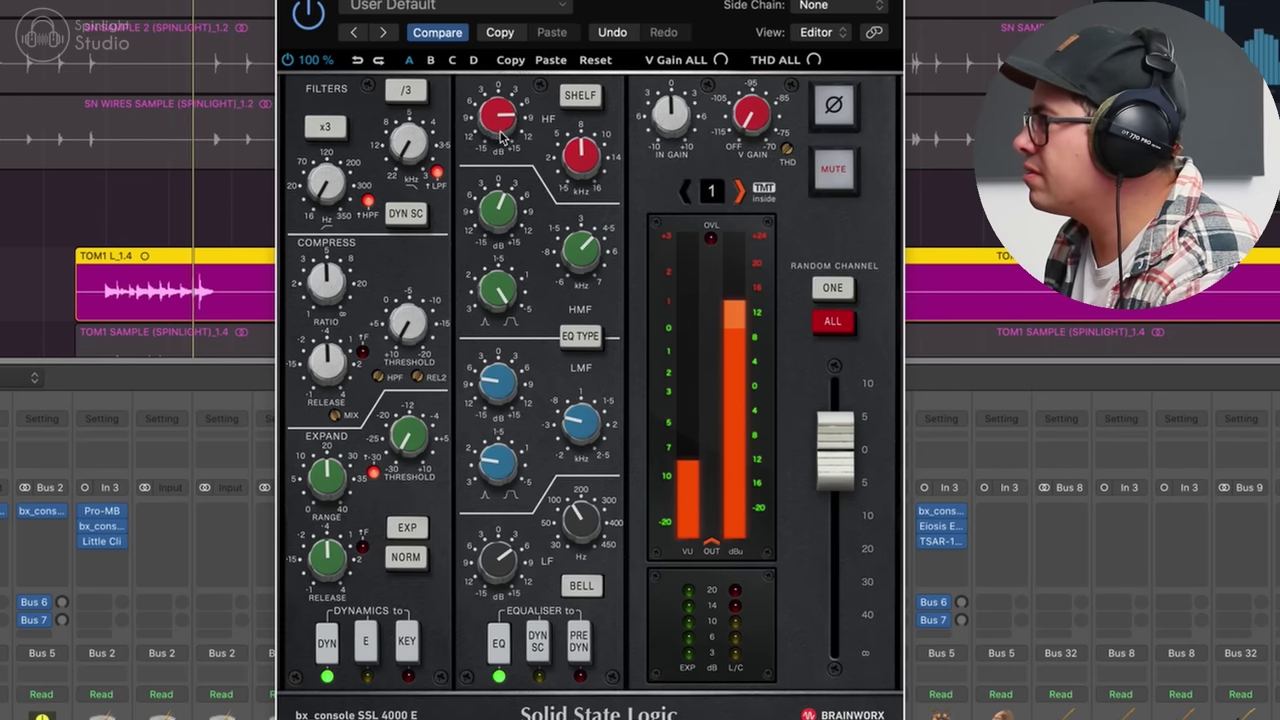
click(309, 13)
click(309, 13)
- Compress TOM1 L_1 at a ratio of about 3 with a faster release, and set the expander's threshold and range with fast attack
mouse_move(425, 313)
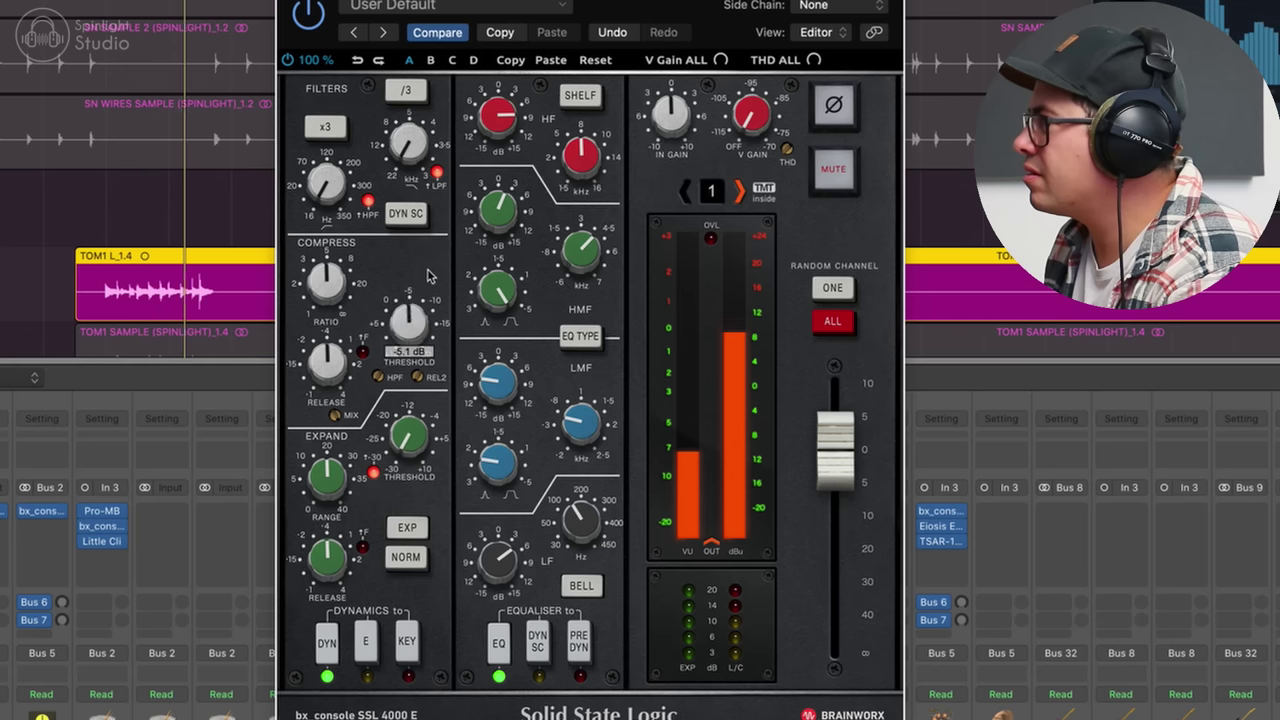
drag(425, 313, 414, 339)
drag(333, 370, 341, 391)
mouse_move(331, 292)
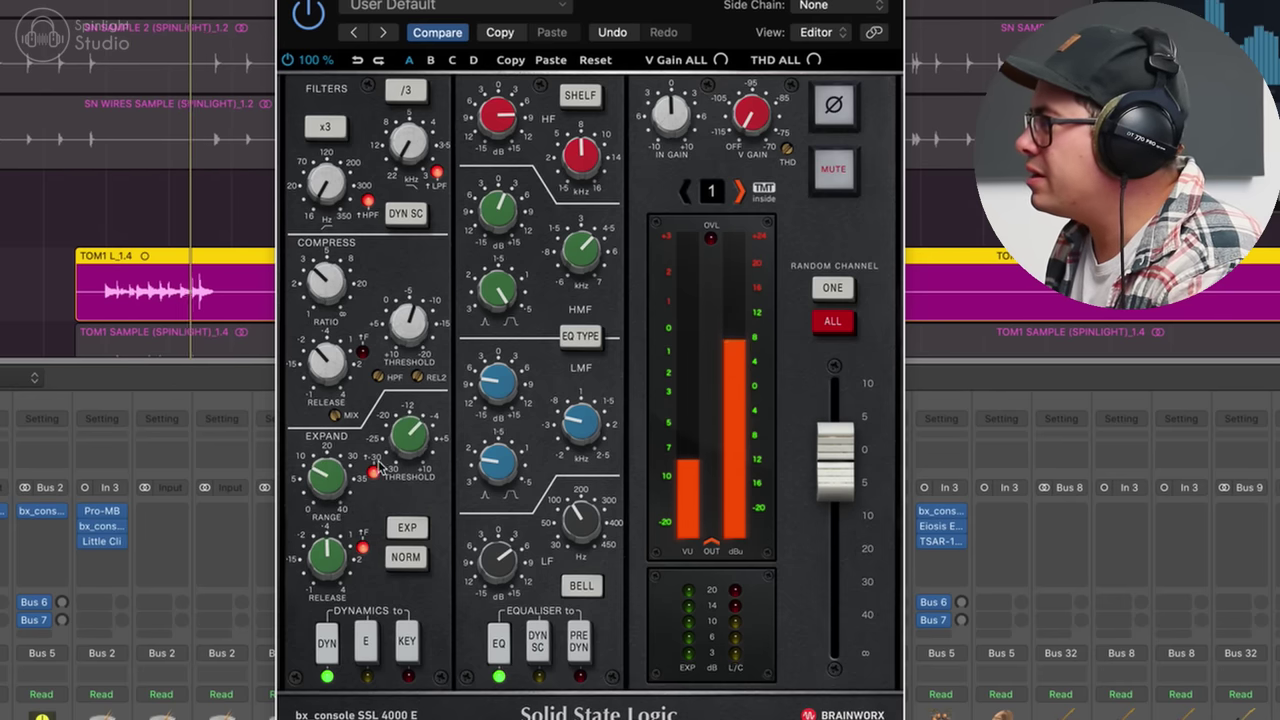
mouse_move(336, 478)
drag(336, 478, 335, 487)
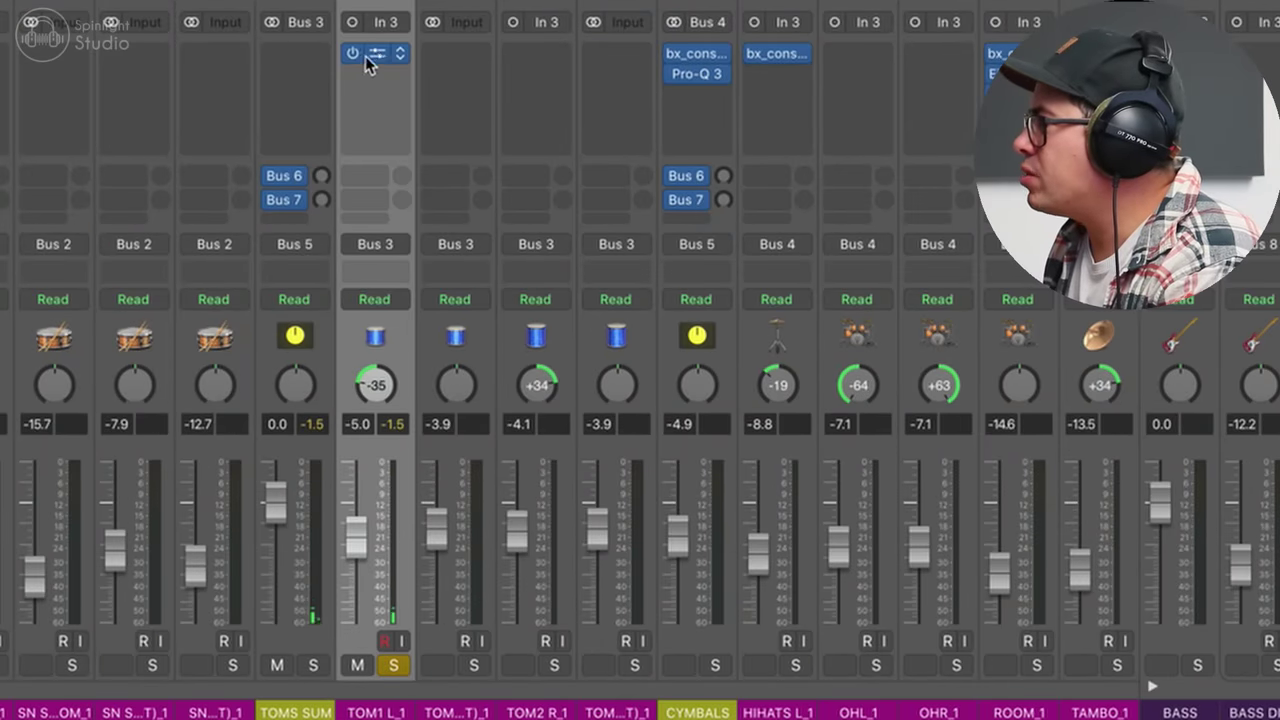
- Copy the channel strip from TOM1 L_1 to TOM2 R_1, solo TOM2 R_1 and open the copied plug-in
drag(508, 60, 512, 58)
click(554, 665)
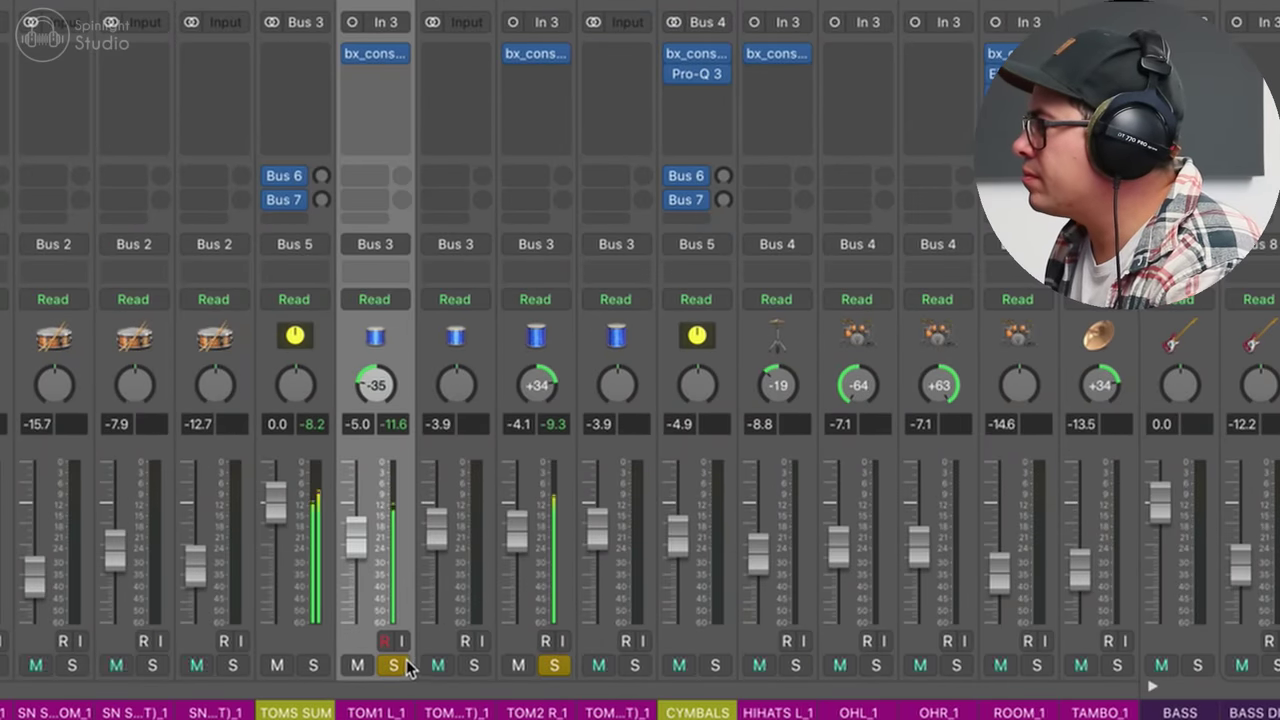
click(543, 53)
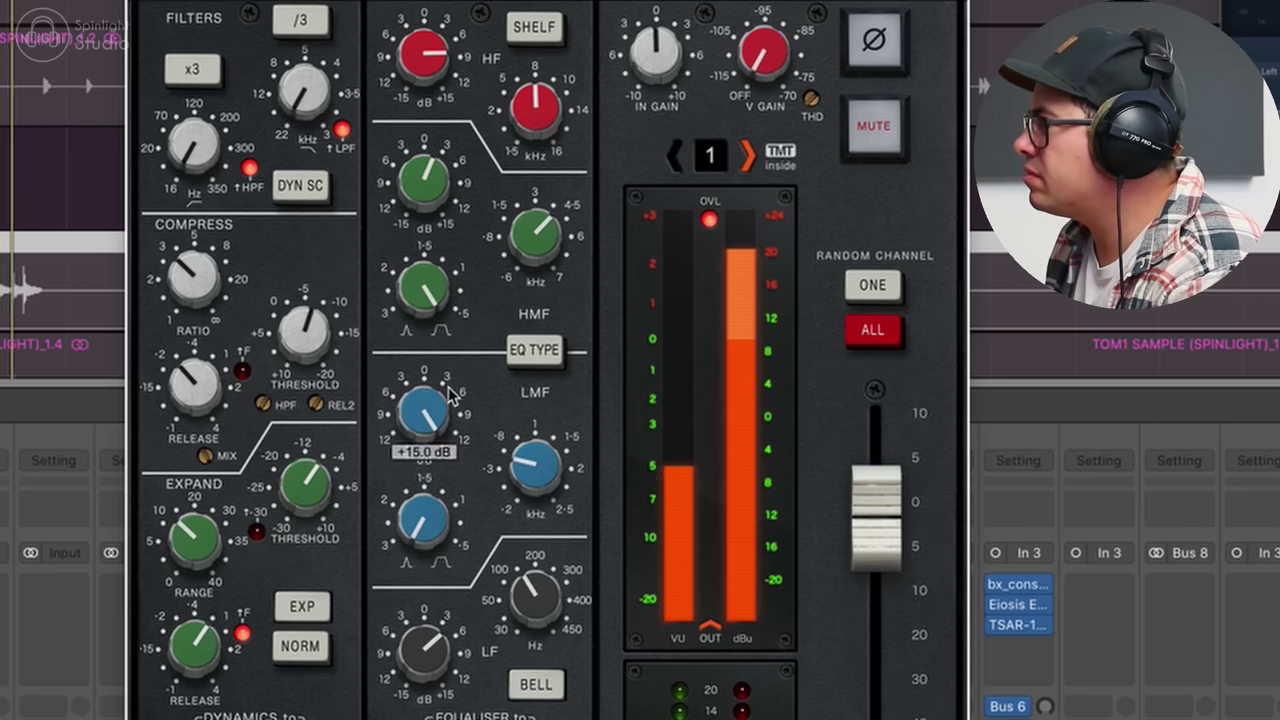
- Sweep the LMF band on TOM2 R_1 and cut it 5.5 dB, then lower the LF frequency and boost it about 4.8 dB
mouse_move(537, 486)
drag(424, 420, 435, 548)
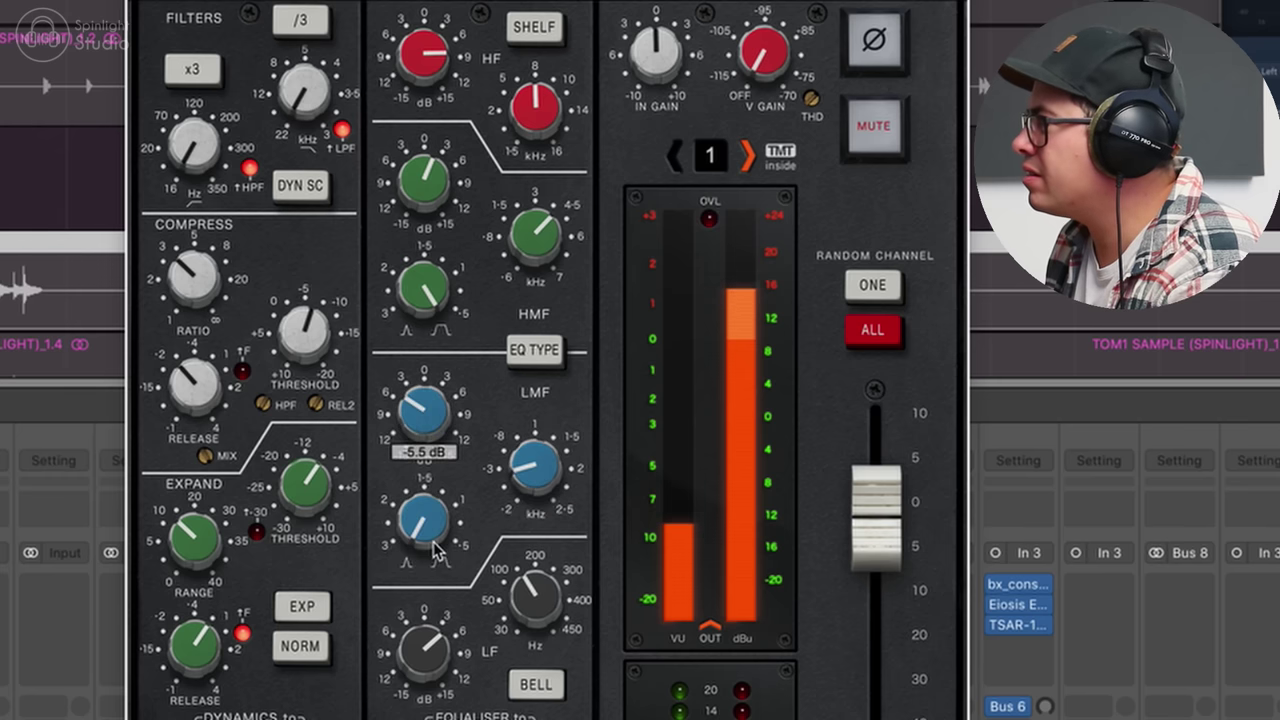
drag(530, 632, 530, 650)
drag(451, 664, 450, 648)
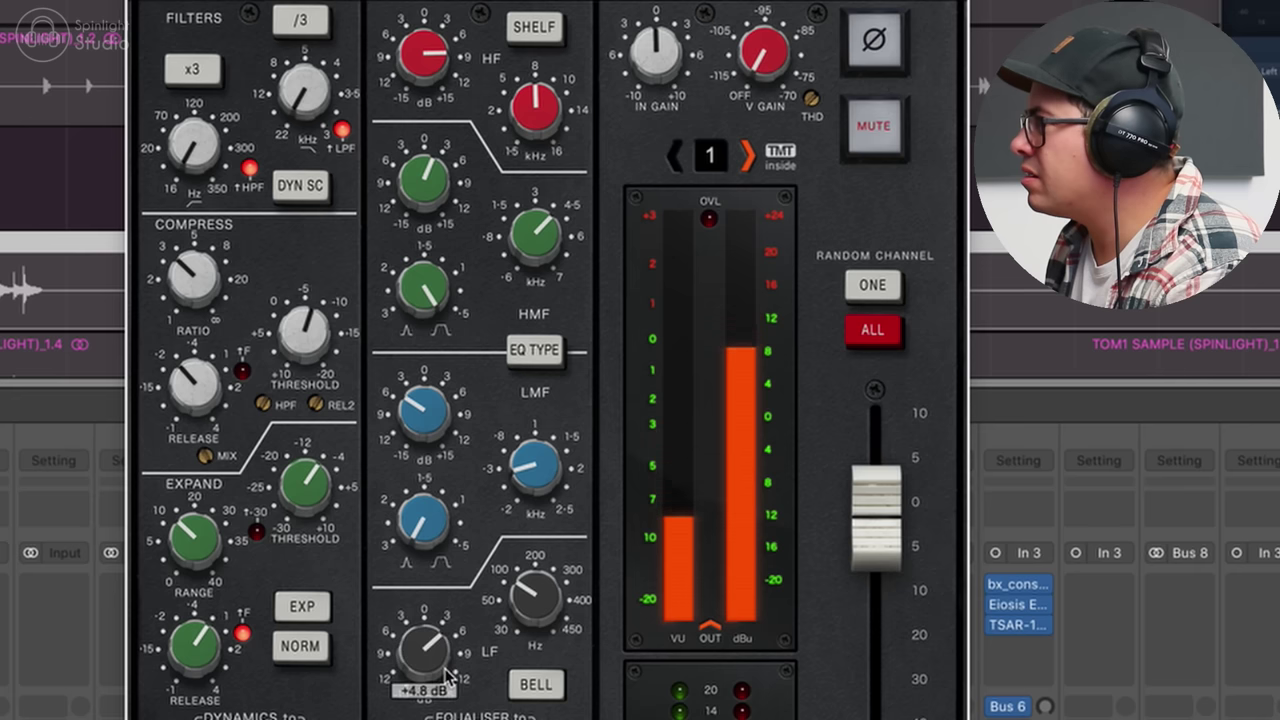
- Boost the HMF band on TOM2 R_1 about 4 dB near 2.5 kHz, and fine-tune the HF and LF gains
drag(428, 184, 487, 207)
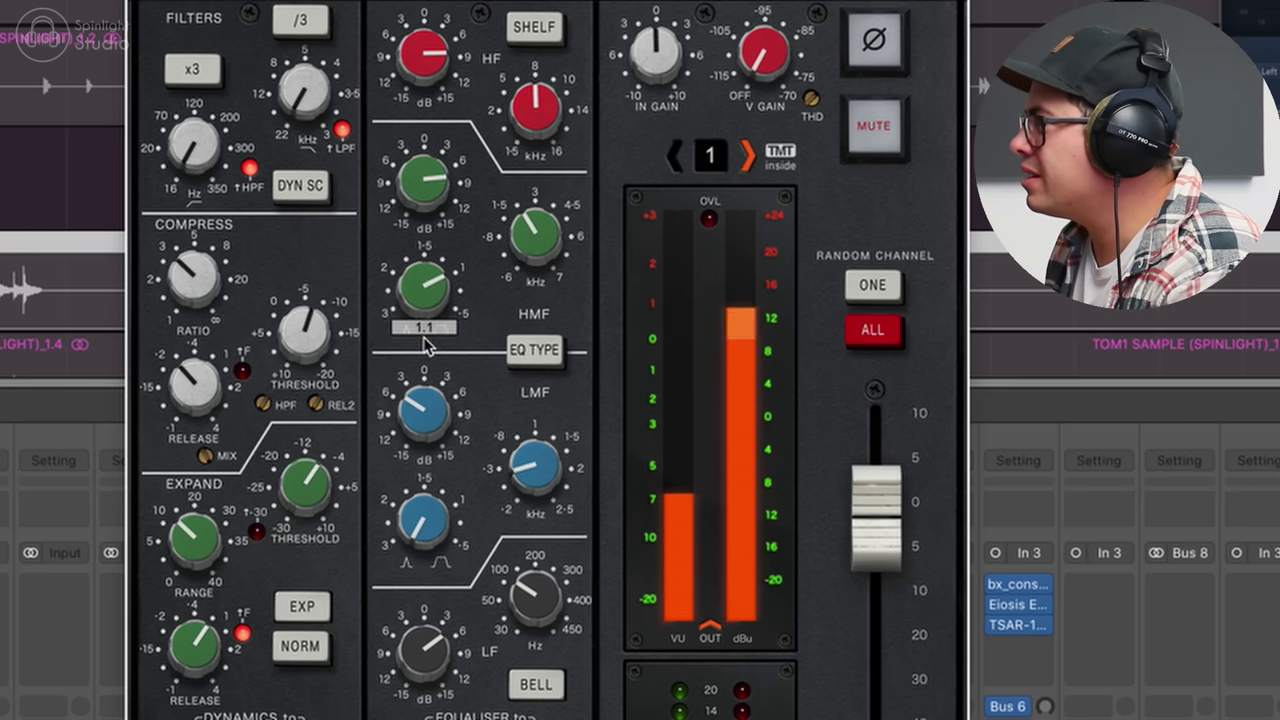
drag(474, 264, 471, 256)
drag(434, 190, 439, 227)
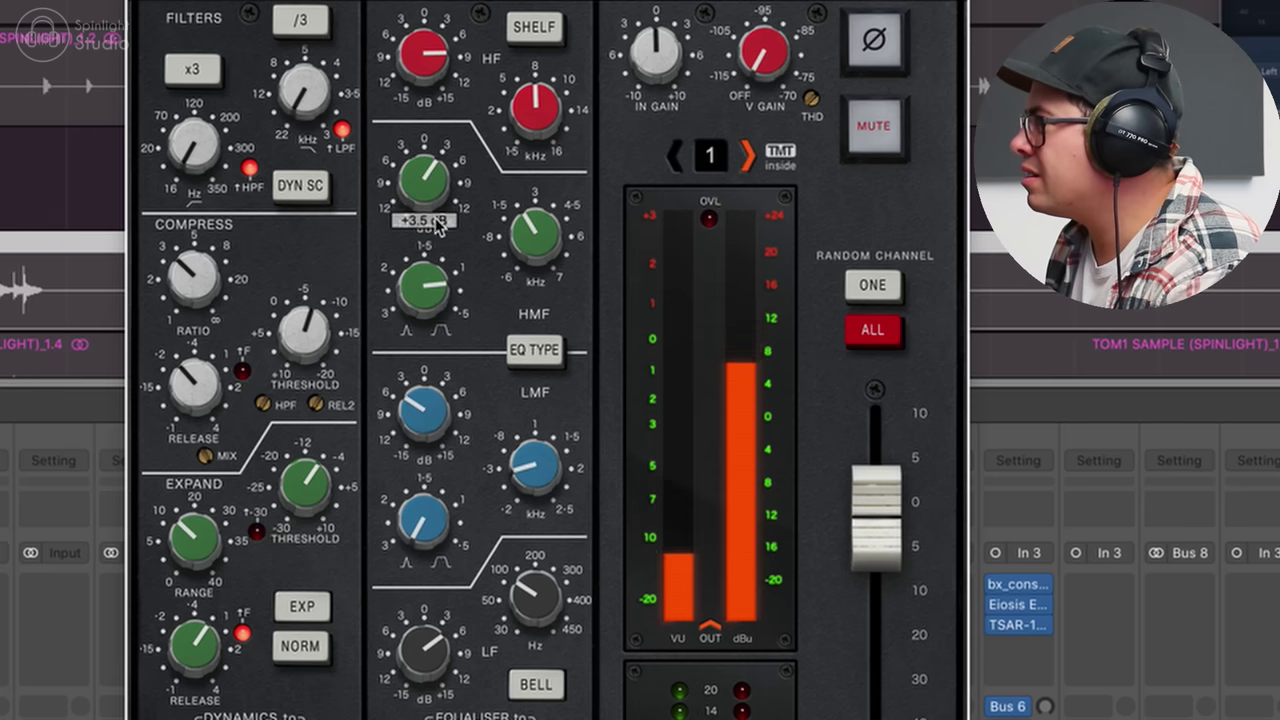
drag(411, 63, 423, 51)
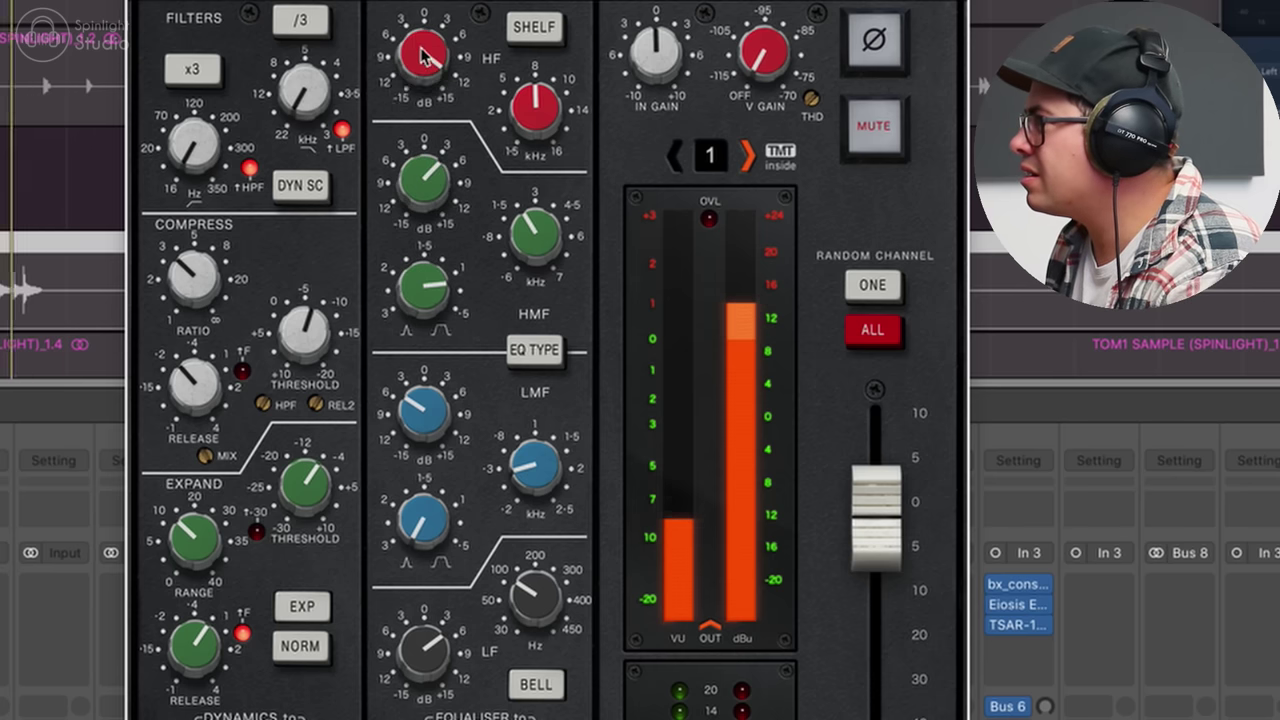
drag(427, 627, 431, 635)
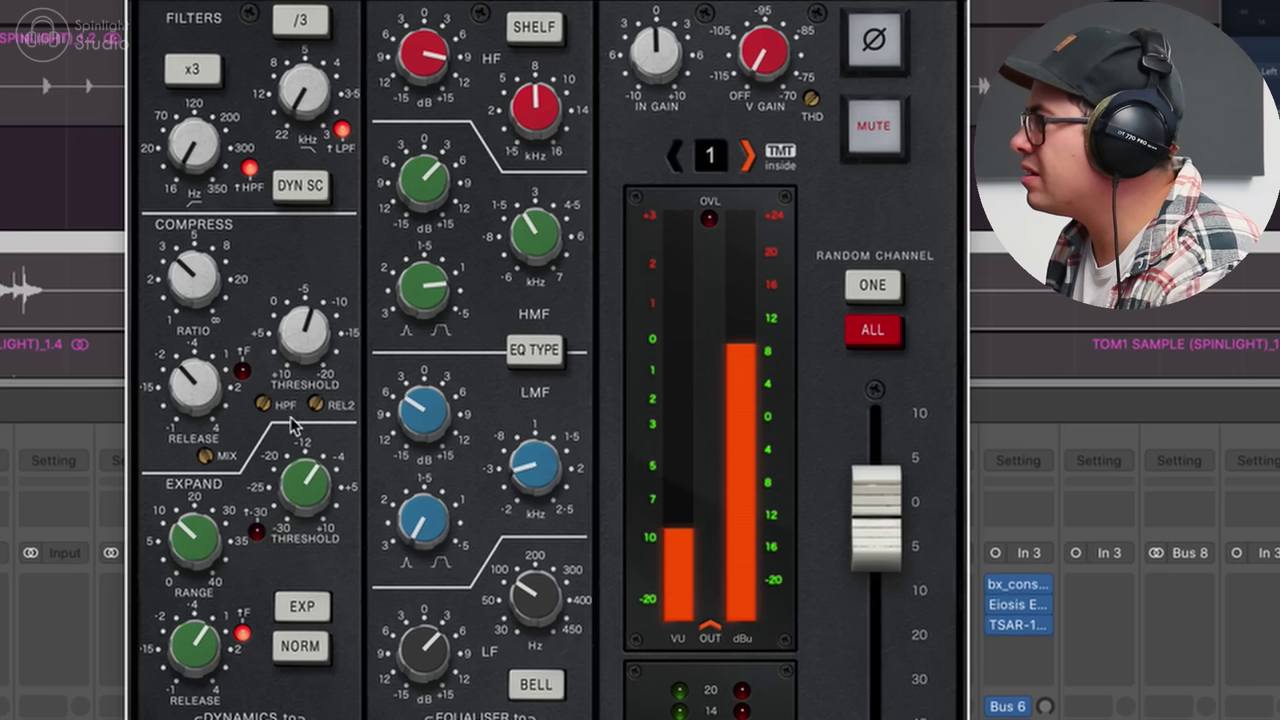
key(super+w)
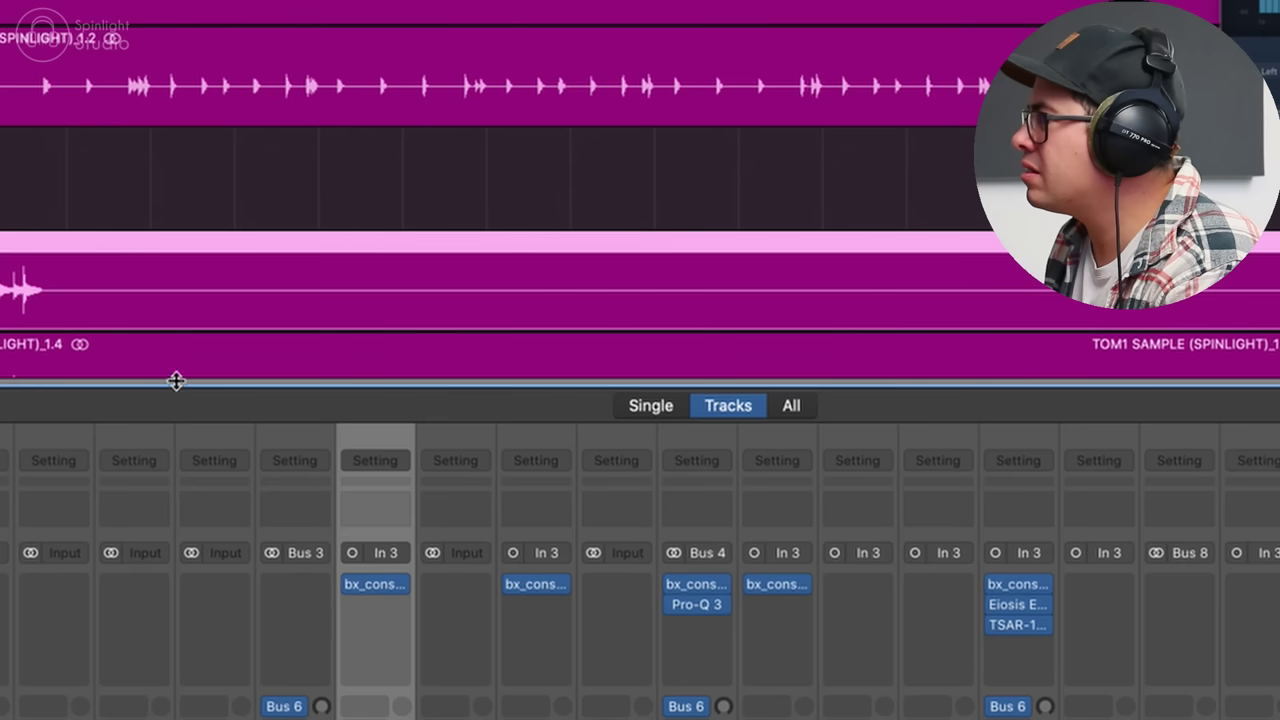
- Insert the Waves L2 (m) limiter after the channel strip on TOM1 L_1
click(375, 604)
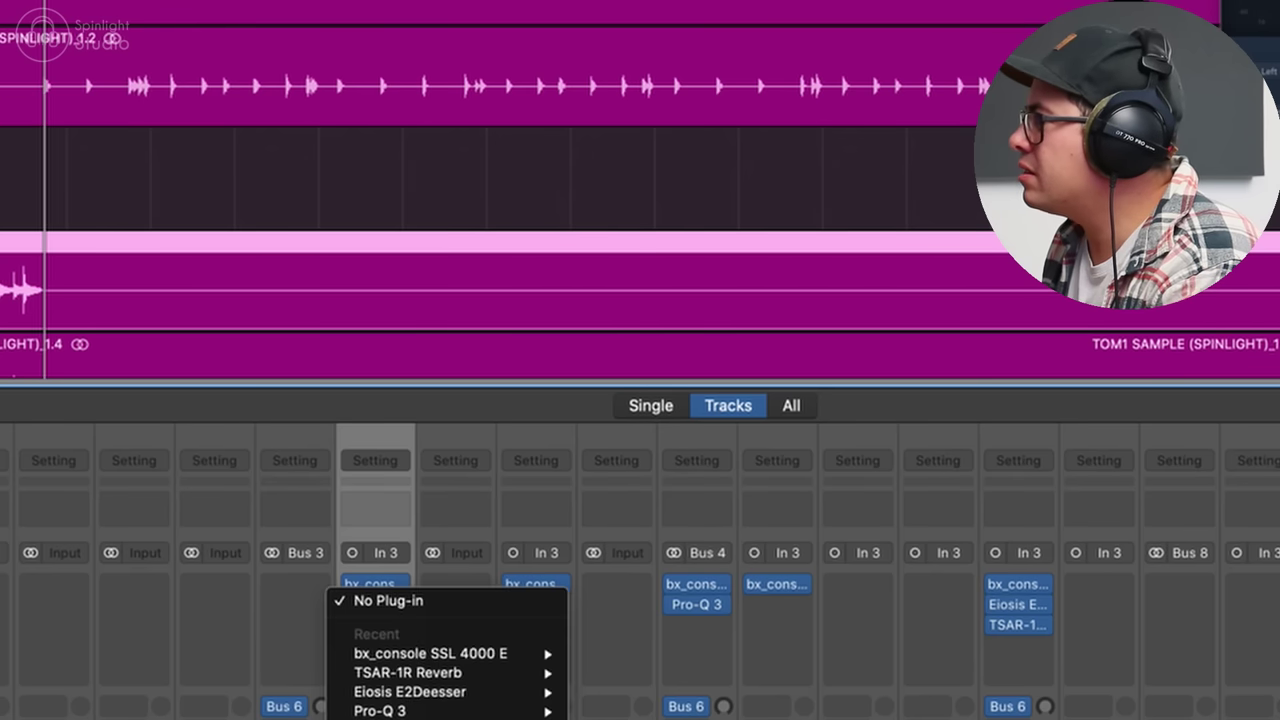
mouse_move(410, 718)
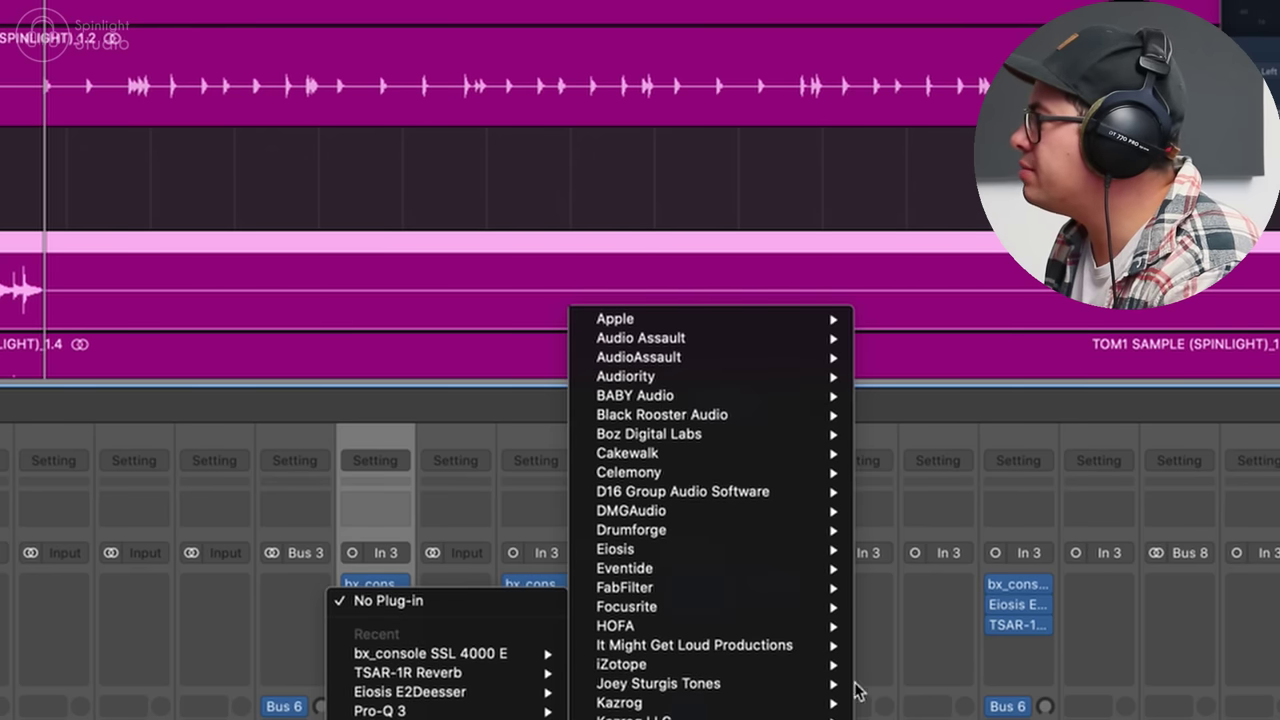
mouse_move(640, 718)
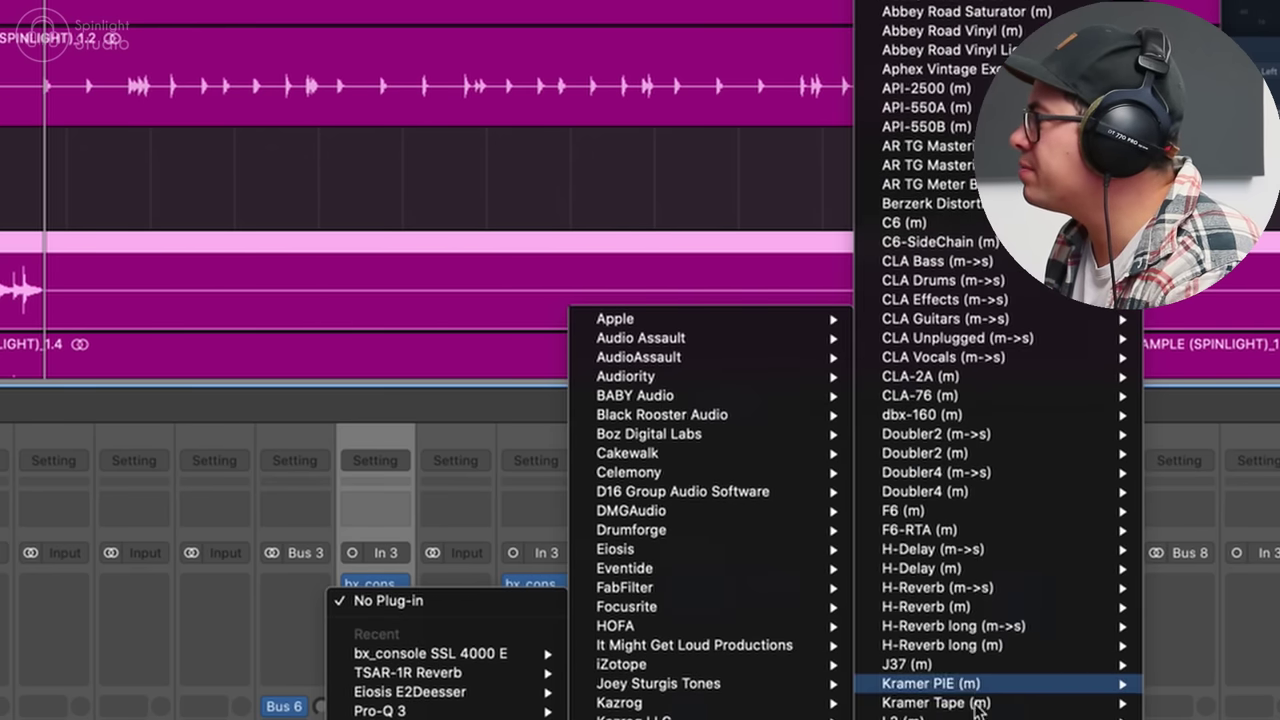
click(905, 717)
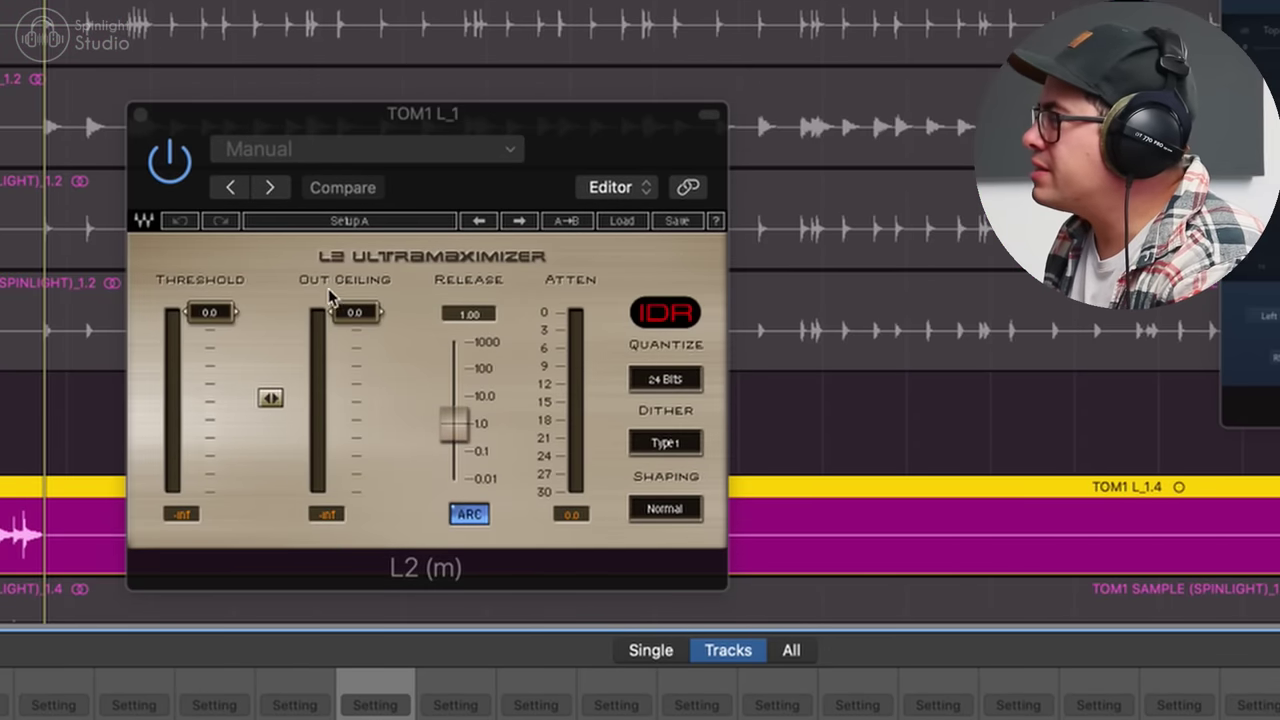
- Lower the L2 limiter's threshold and output ceiling together on TOM1 L_1, and copy the limiter to TOM2 R_1
drag(270, 398, 270, 489)
drag(271, 398, 271, 390)
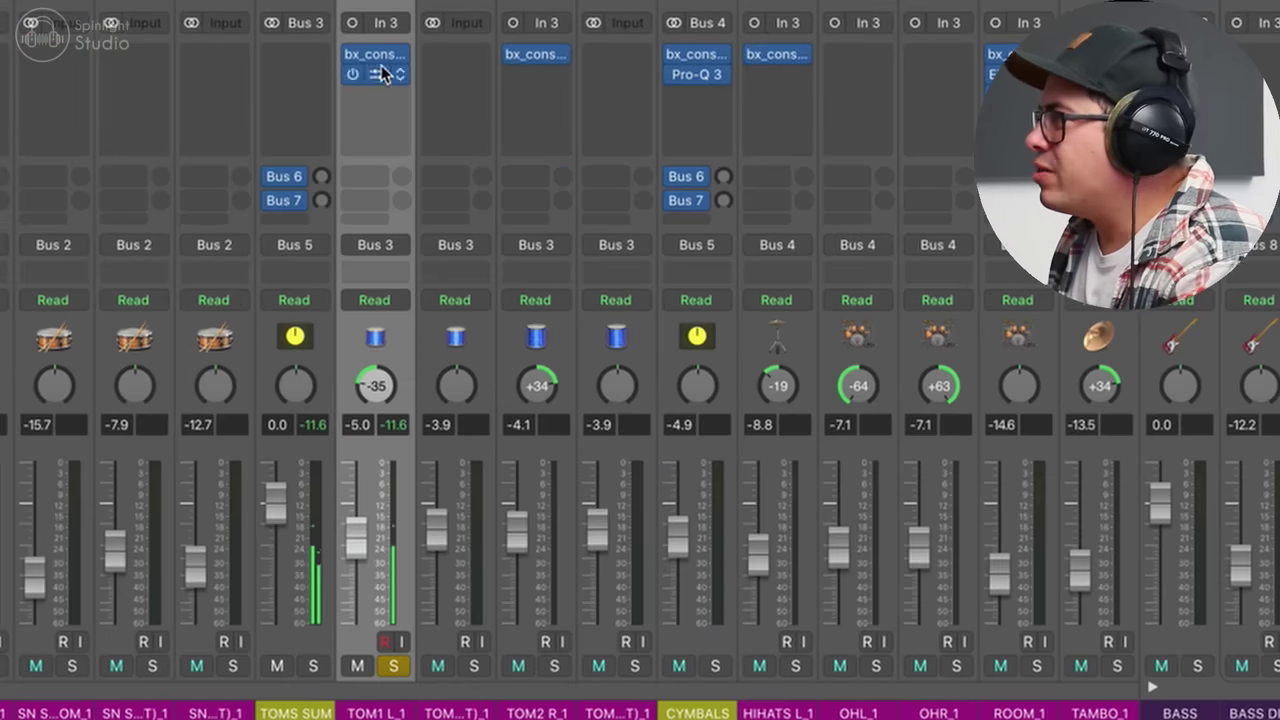
drag(374, 78, 555, 78)
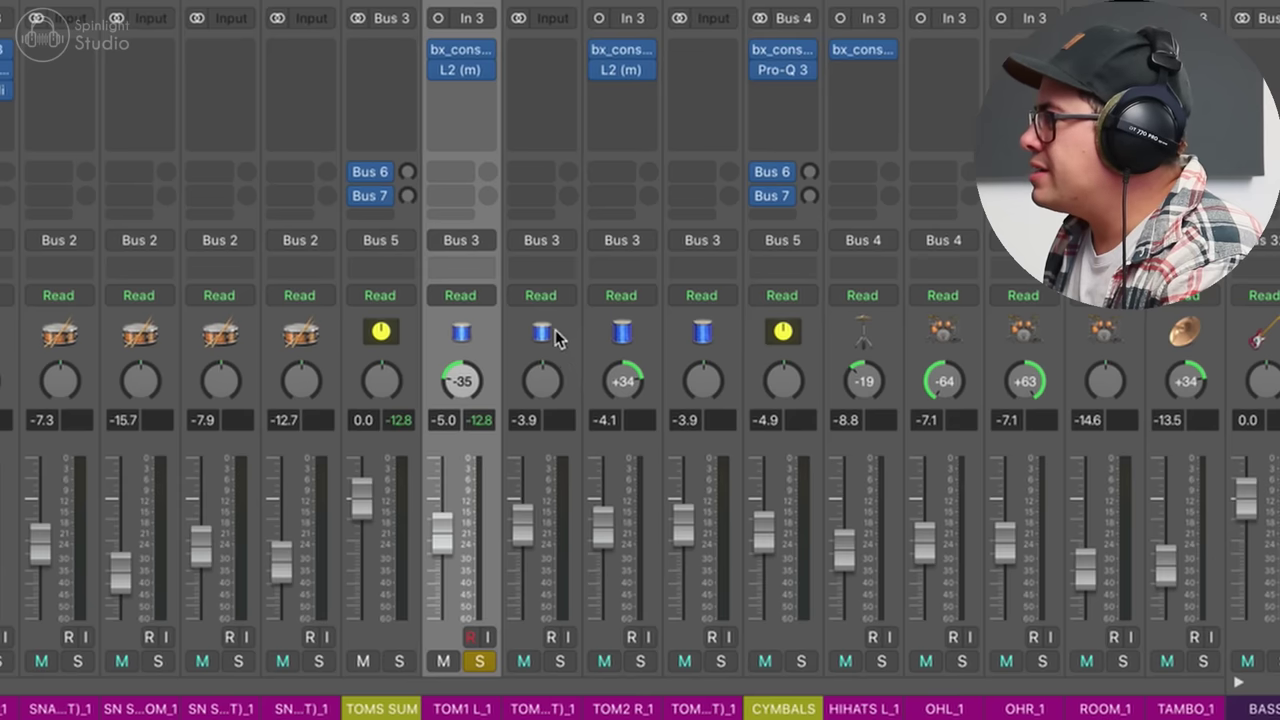
- Solo both tom sample tracks, then add TOM1 L_1 and TOM2 R_1 to the solo to hear them blended
click(557, 337)
click(560, 661)
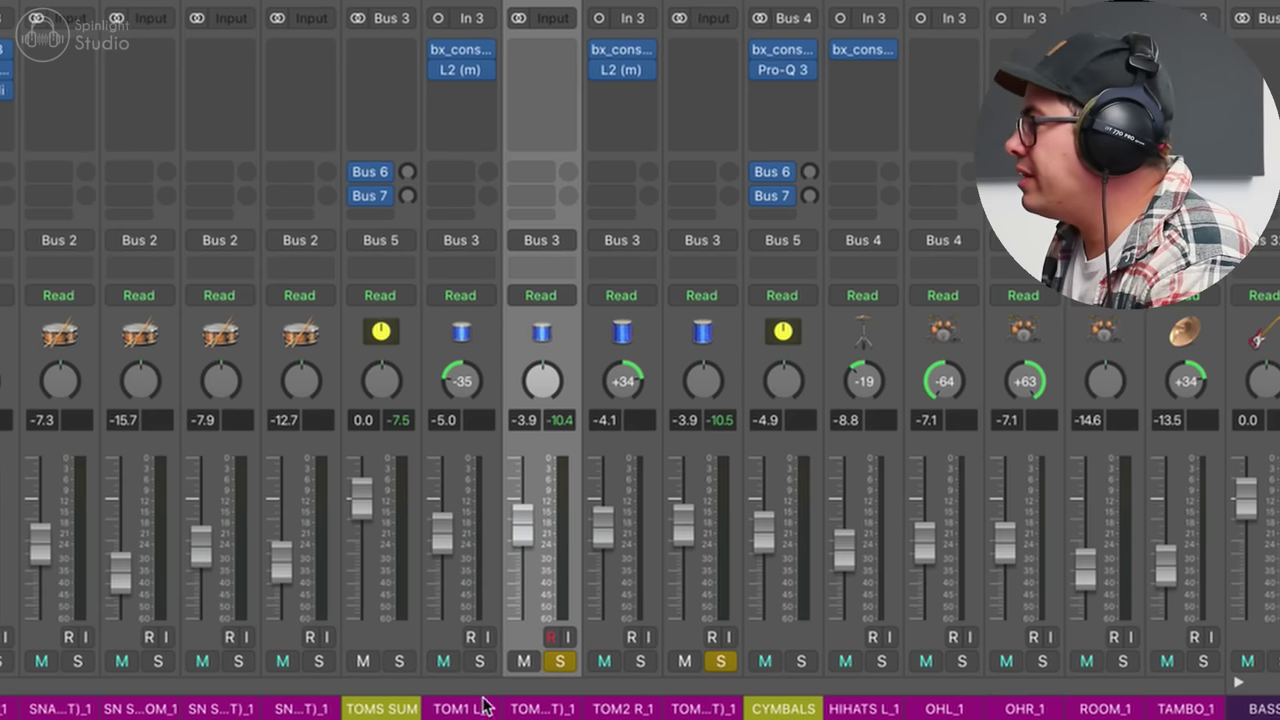
click(479, 661)
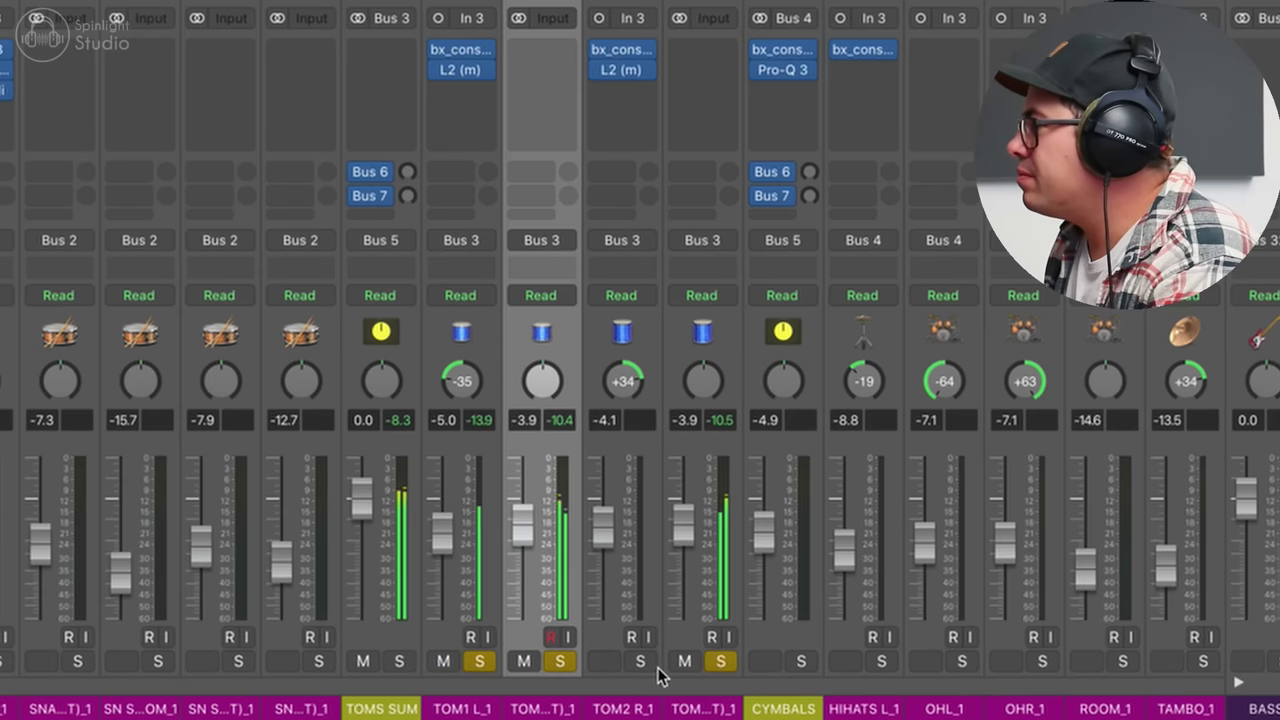
click(640, 661)
- Lower the TOM1 L_1 and TOM2 R_1 faders together to -9.0 and -8.1 dB, pull them almost out, and bring them back up
click(622, 318)
super+click(463, 323)
mouse_move(449, 524)
mouse_down()
mouse_move(449, 618)
mouse_move(443, 548)
mouse_up()
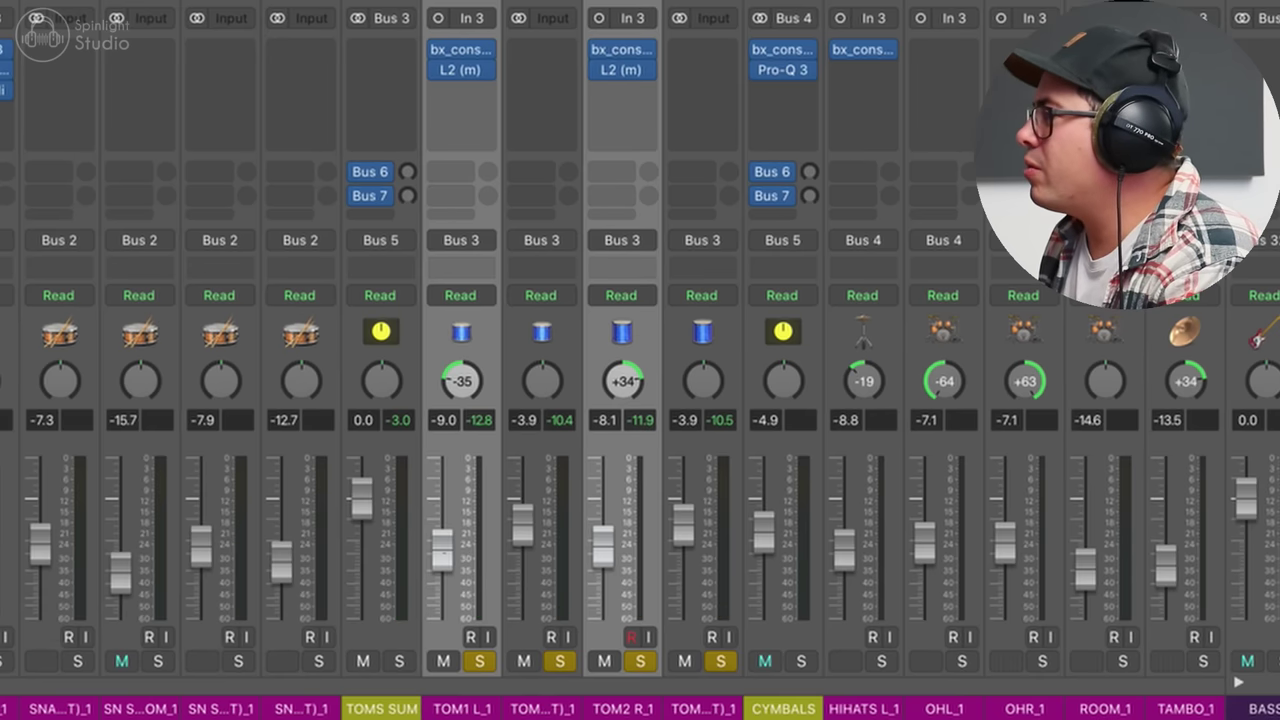
drag(441, 548, 441, 608)
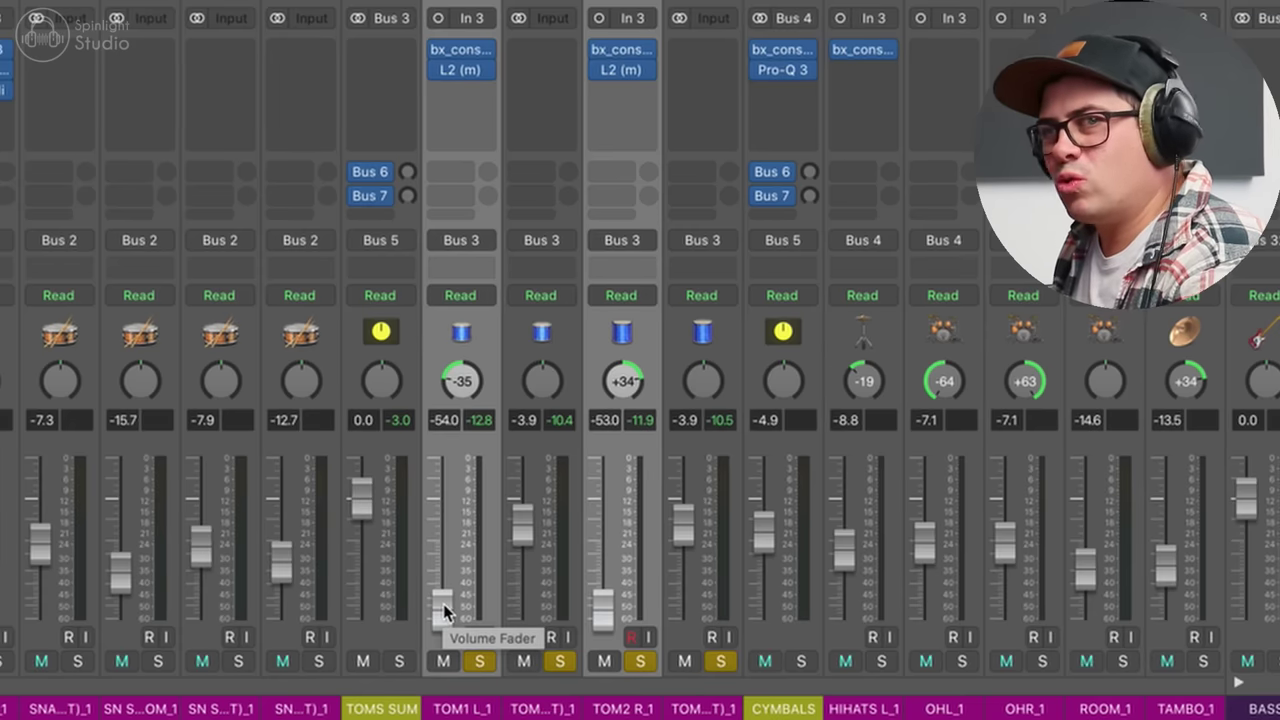
drag(441, 615, 441, 538)
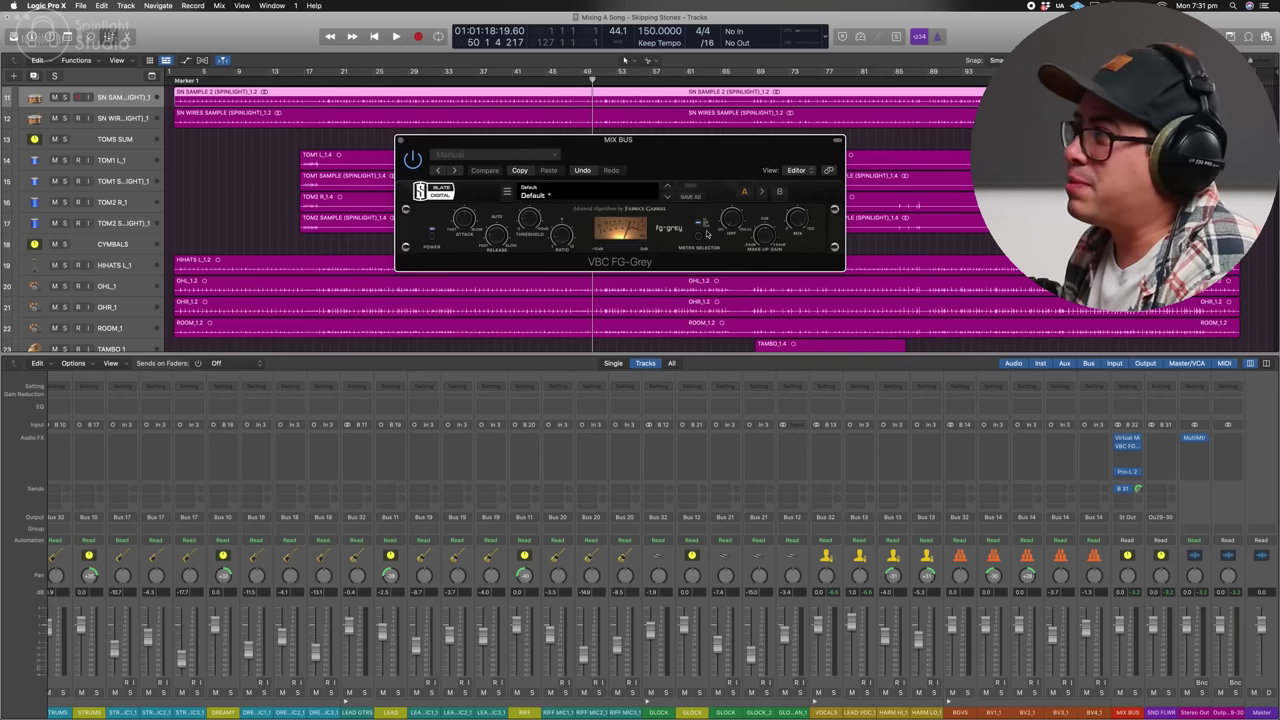
- Set the VBC FG-Grey compressor's threshold on MIX BUS to about -9.8 dB during playback
drag(668, 139, 659, 125)
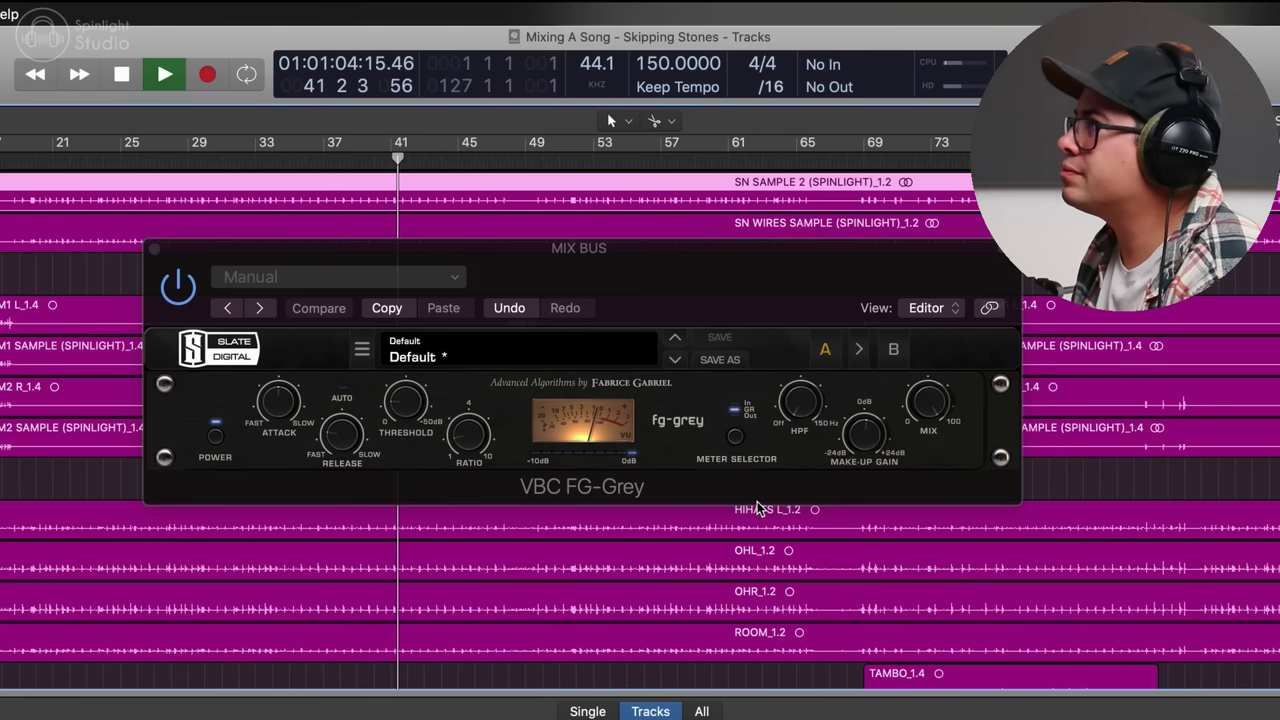
drag(396, 408, 407, 412)
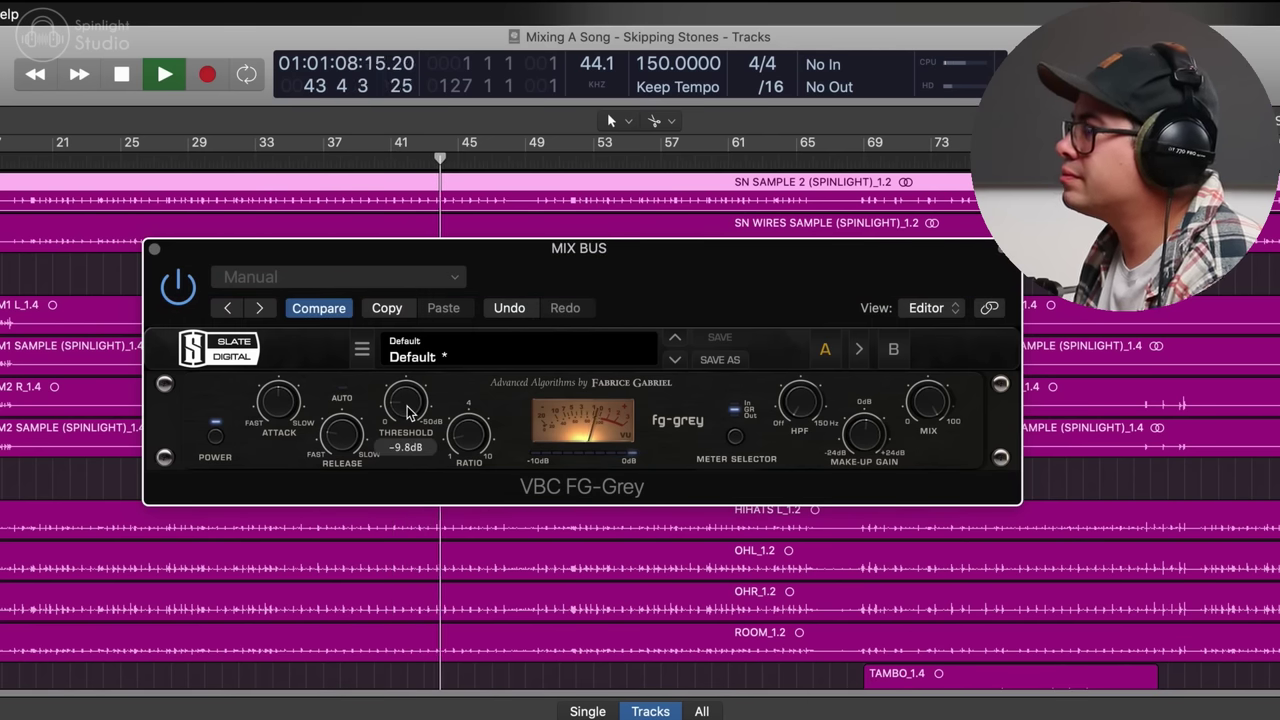
key(space)
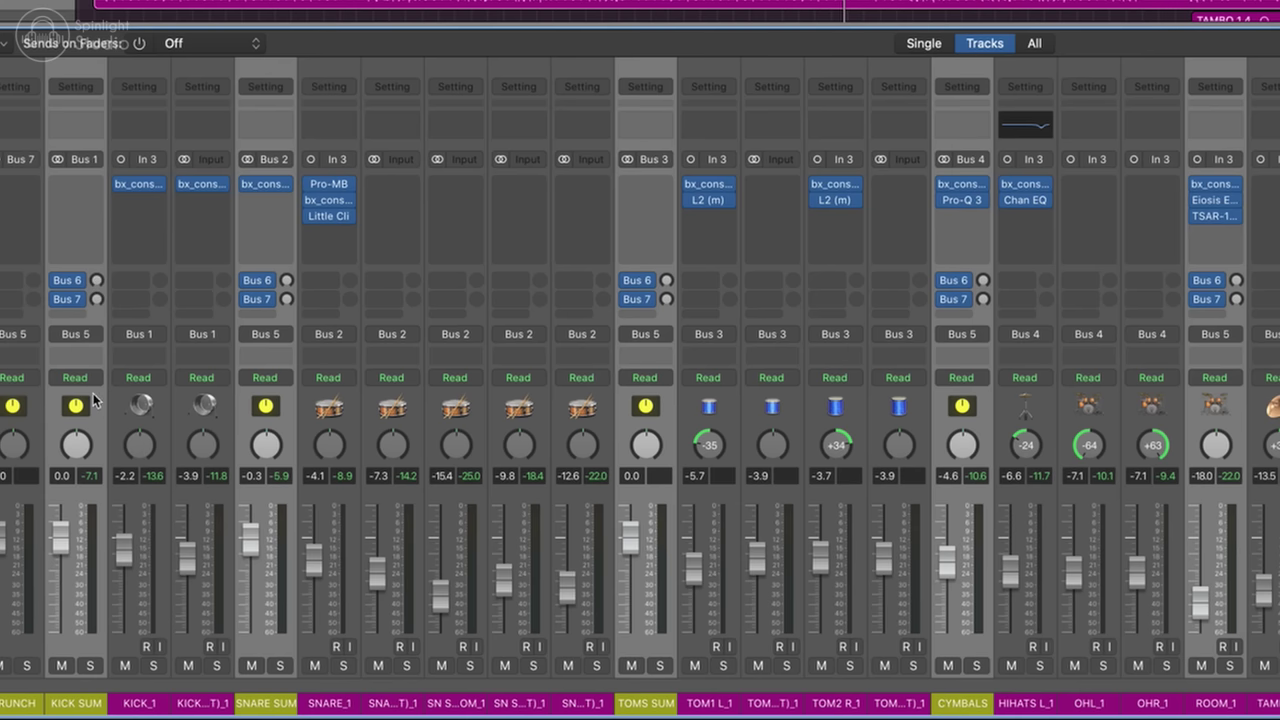
- Raise the Bus 6 sends on KICK SUM, SNARE SUM and TOMS SUM to feed CRUSHER
click(95, 400)
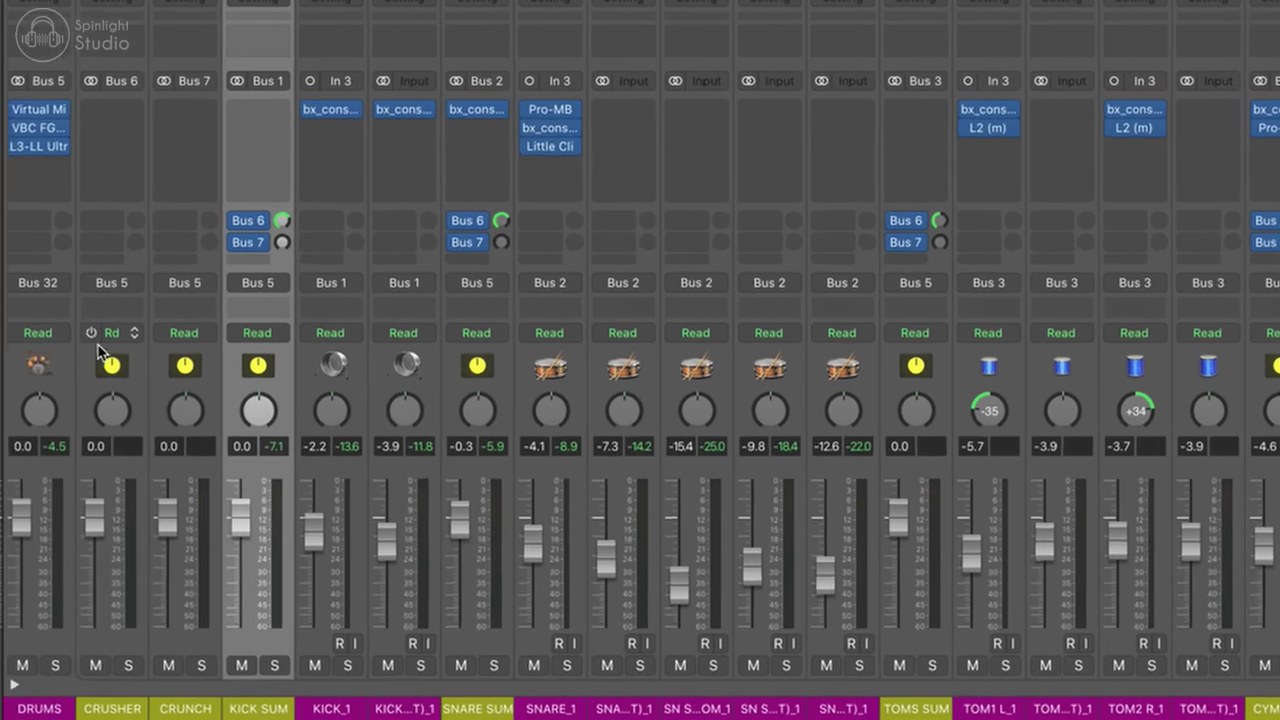
click(189, 338)
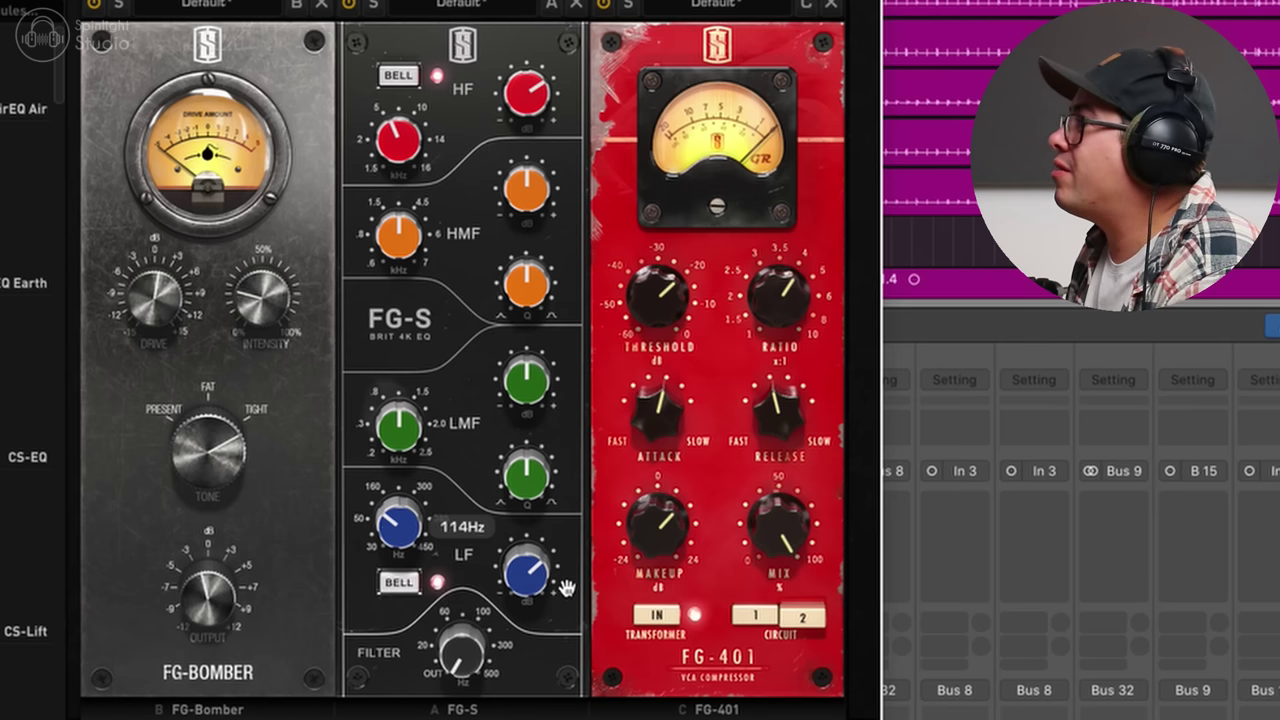
- Shape CRUSHER with FG-Bomber, FG-S and FG-401 in the Virtual Mix Rack, and set its fader to -9.0 dB
mouse_move(537, 582)
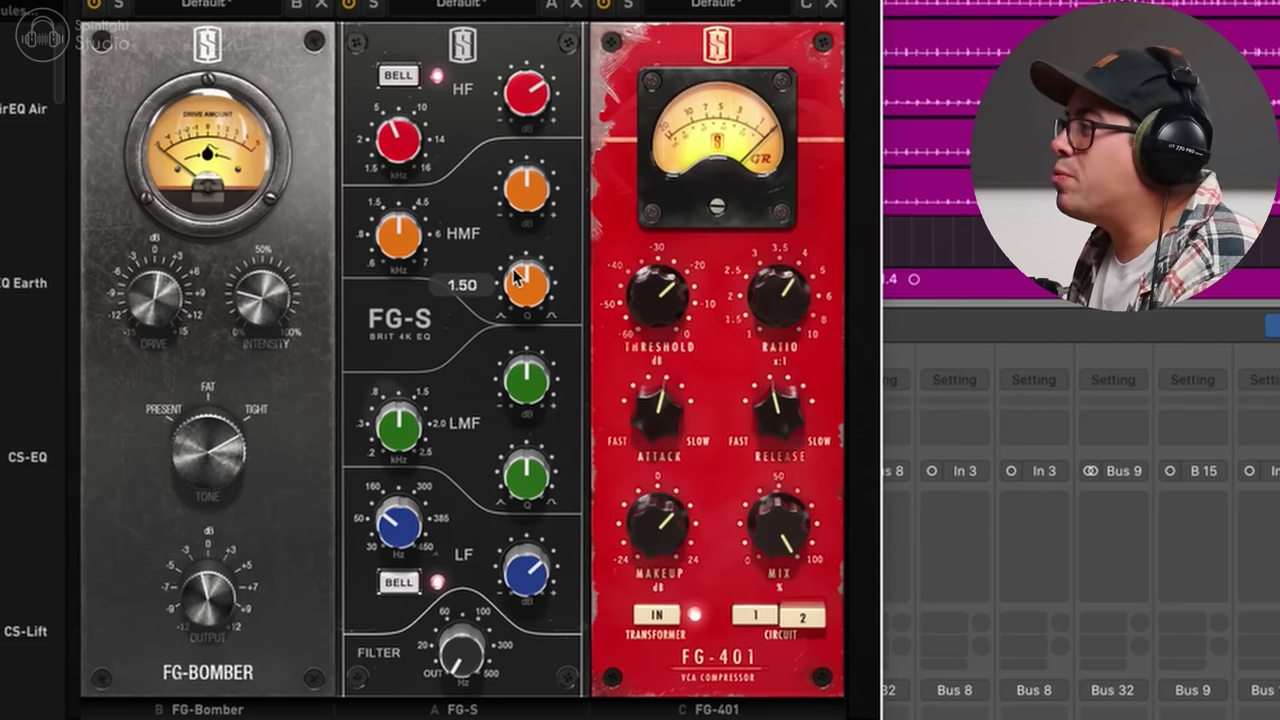
mouse_move(787, 395)
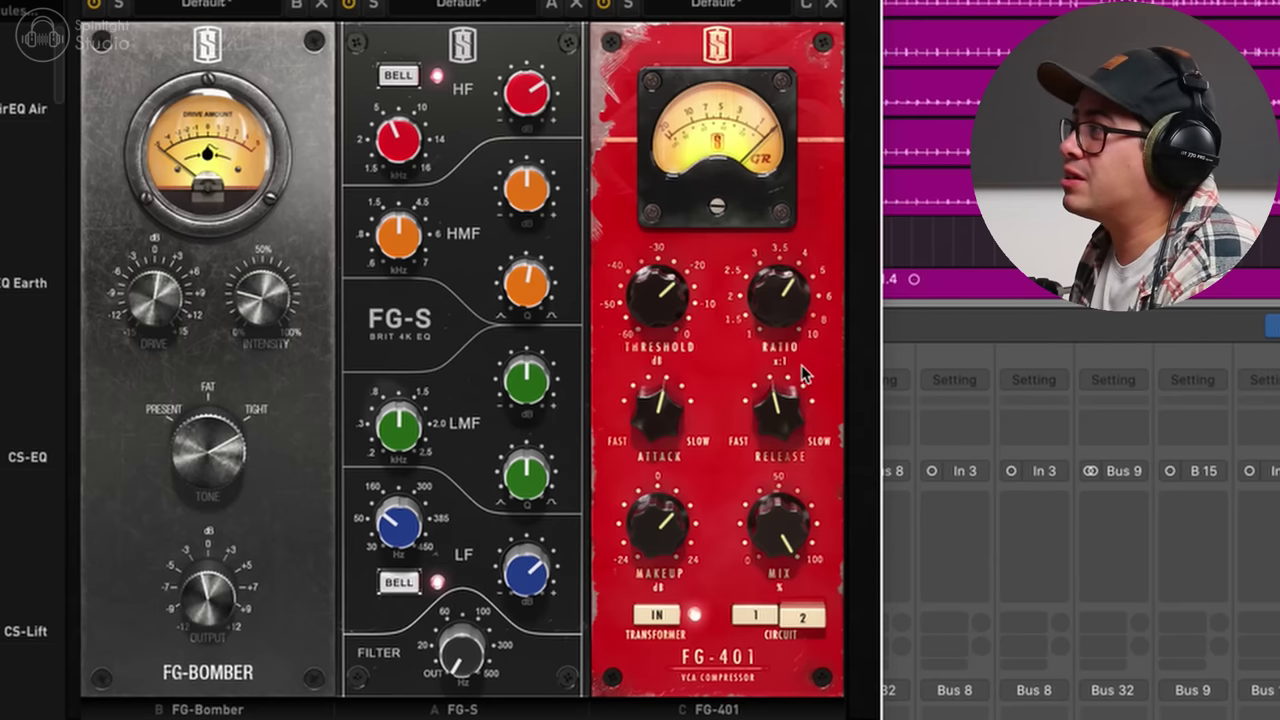
mouse_move(671, 527)
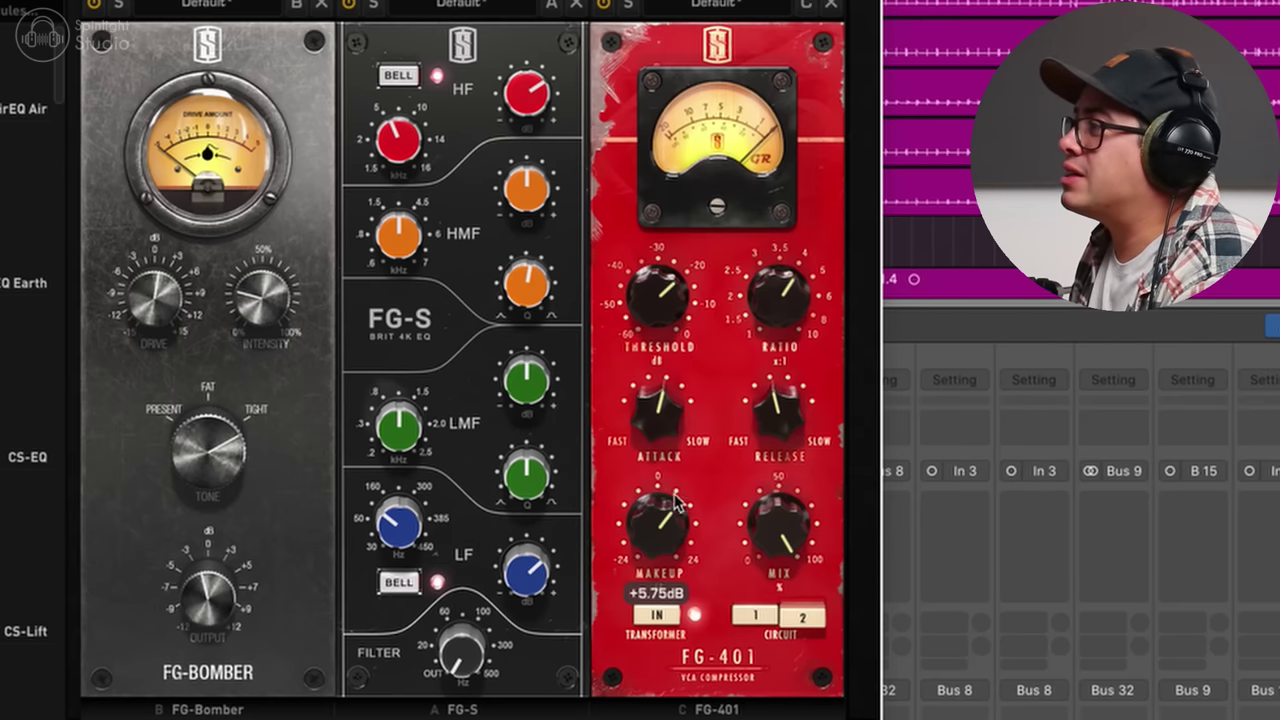
mouse_move(674, 450)
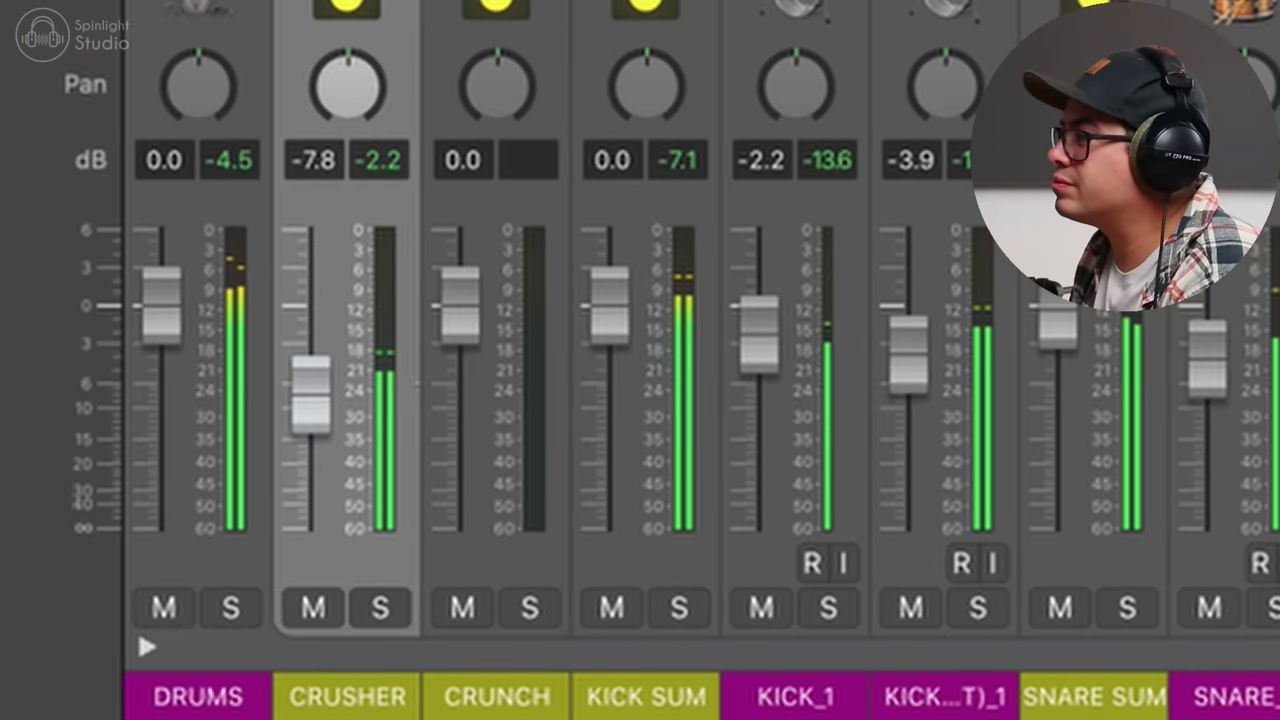
drag(311, 395, 311, 402)
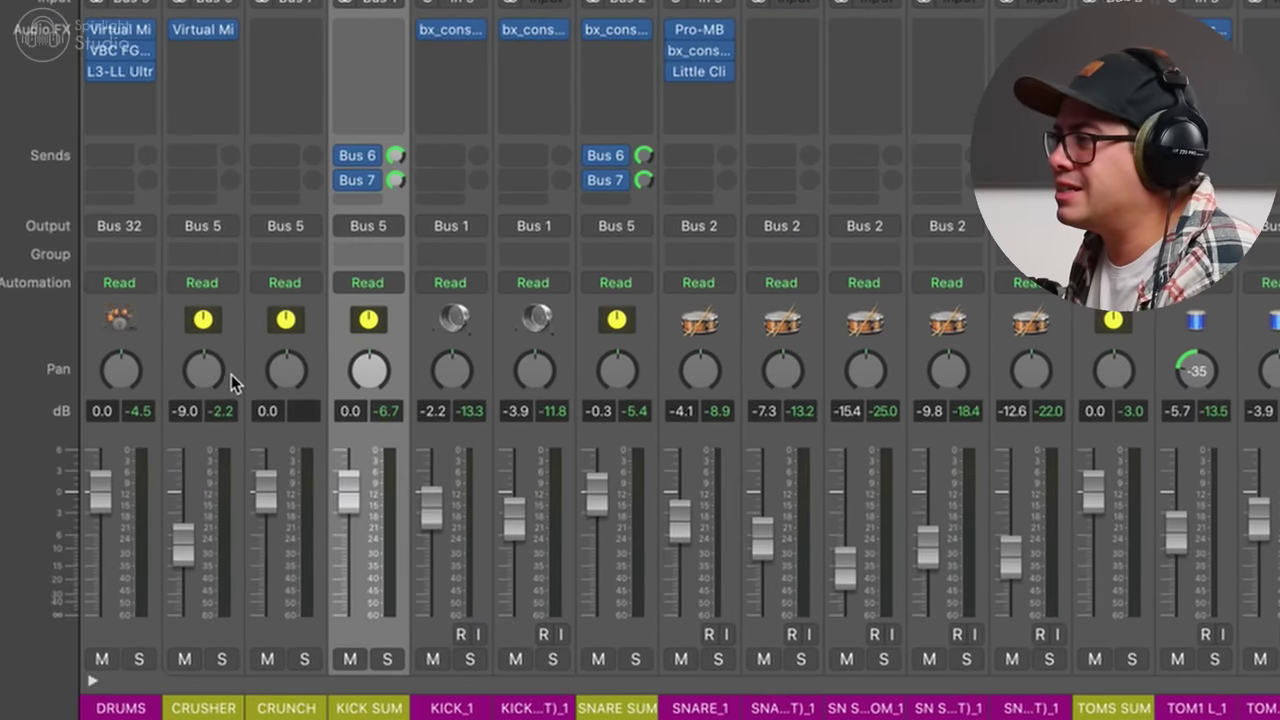
- Insert the stereo Soundtoys Radiator on CRUNCH and adjust its input, bass and treble
click(285, 30)
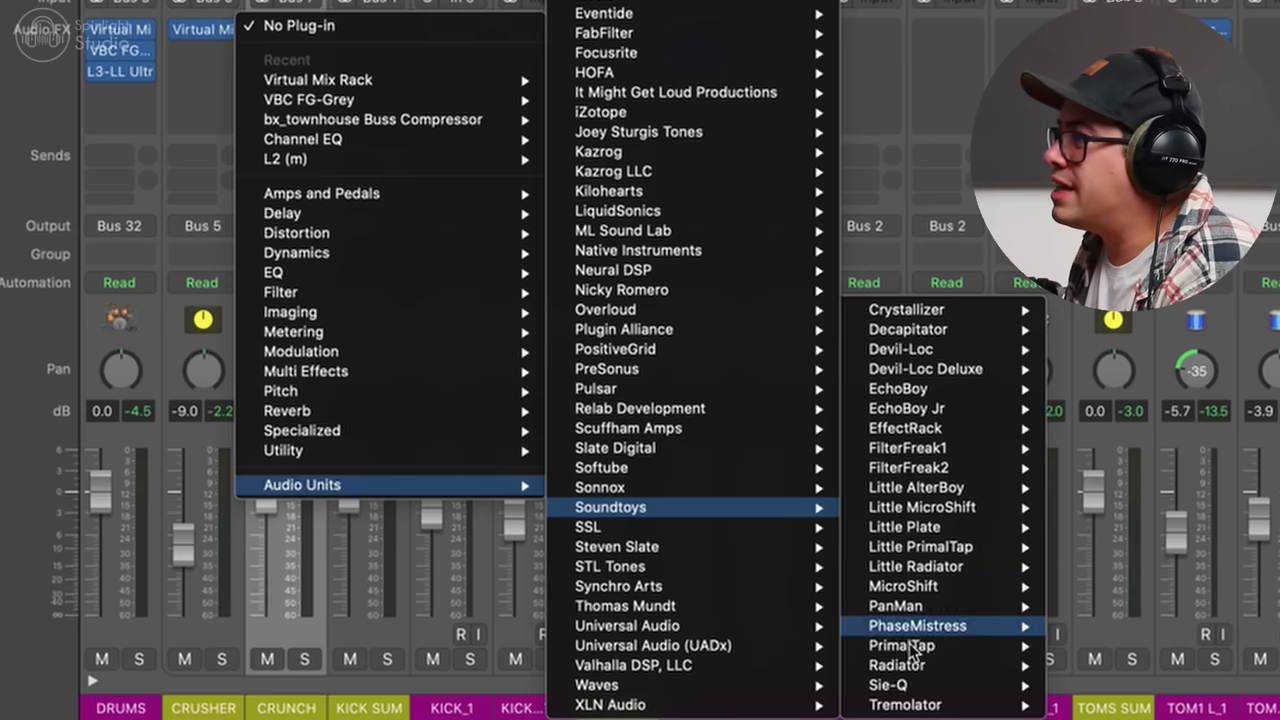
mouse_move(945, 668)
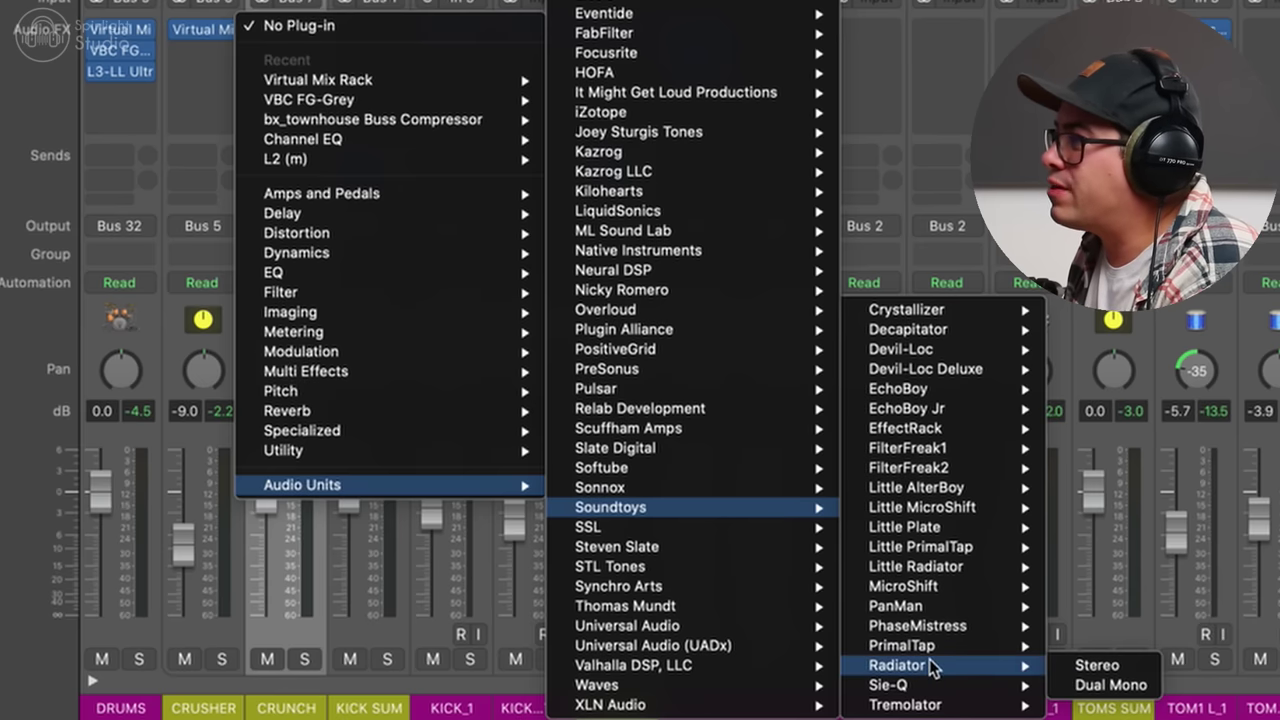
click(1097, 665)
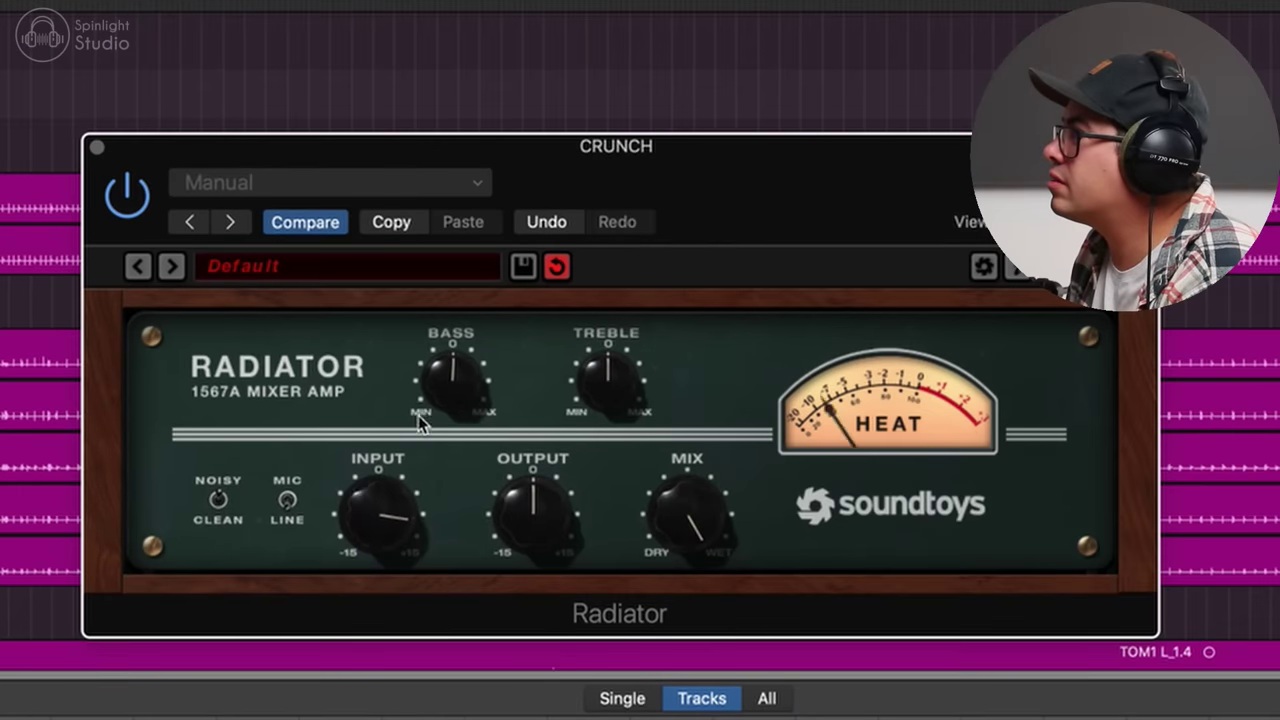
drag(418, 415, 414, 444)
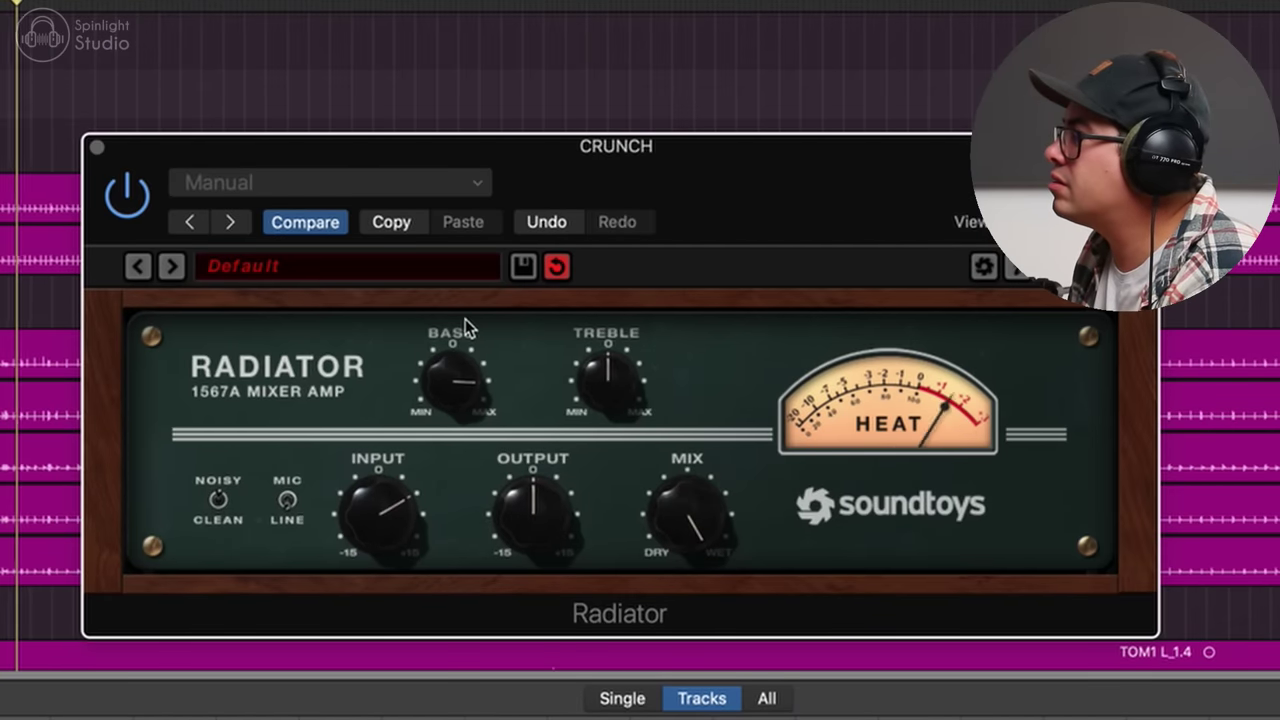
drag(467, 366, 464, 385)
drag(615, 374, 611, 420)
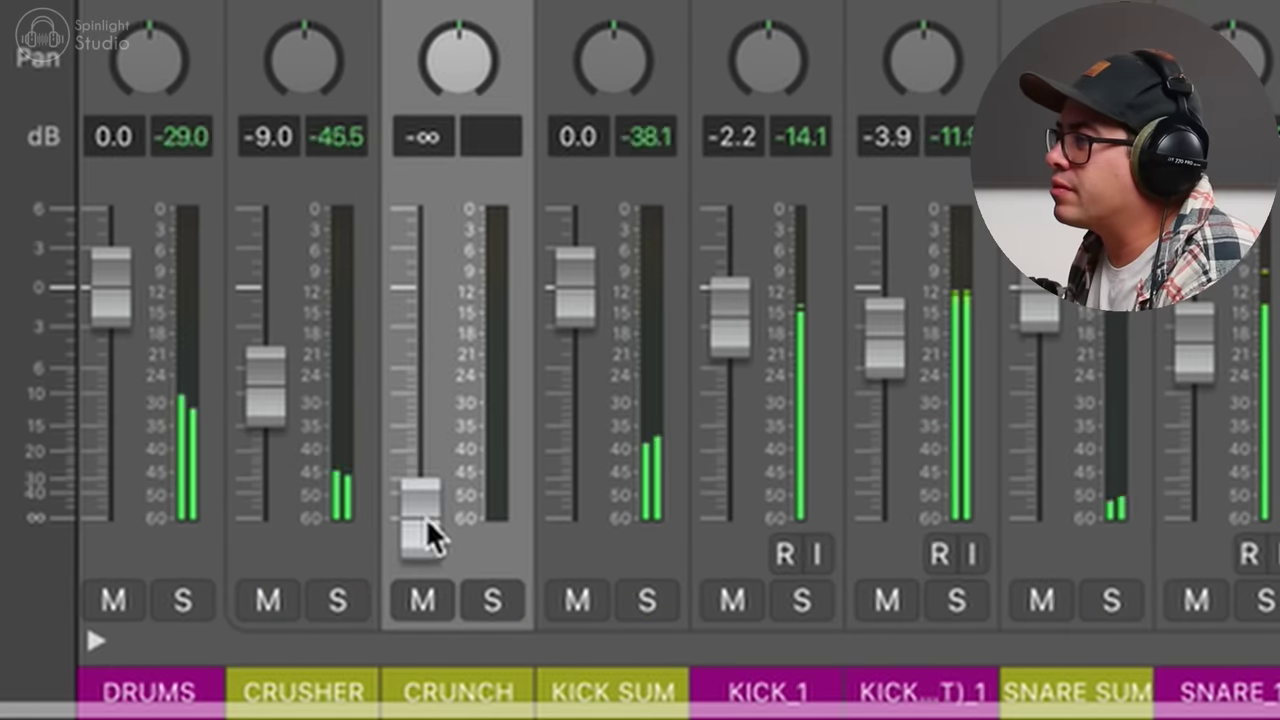
- Bring the CRUNCH fader up from silence to -19.0 dB and solo the bus briefly to check it
drag(426, 515, 521, 390)
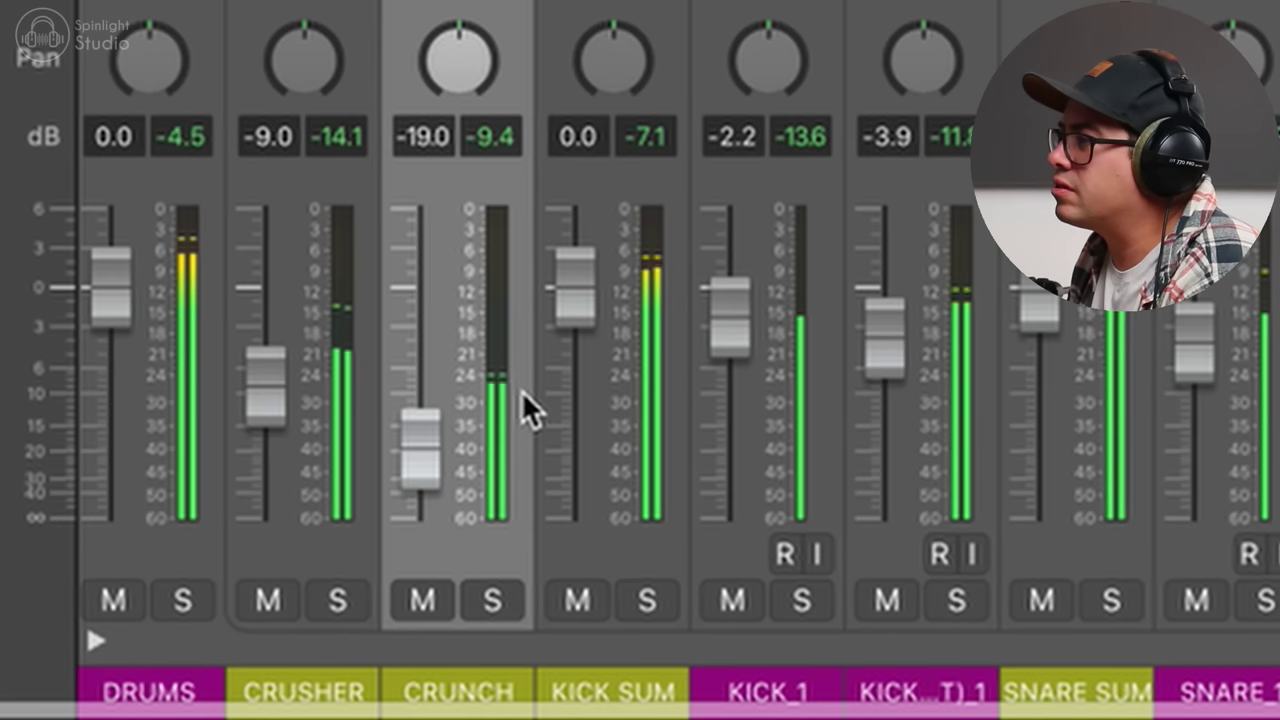
click(505, 603)
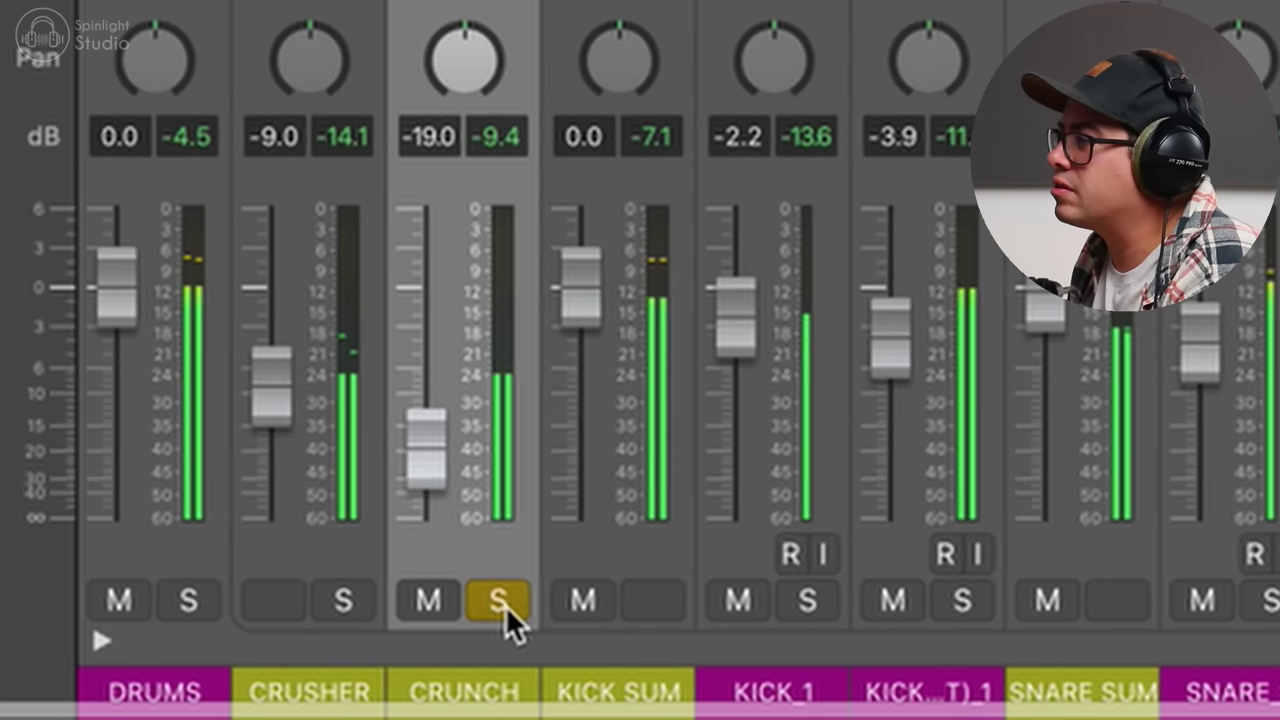
click(505, 603)
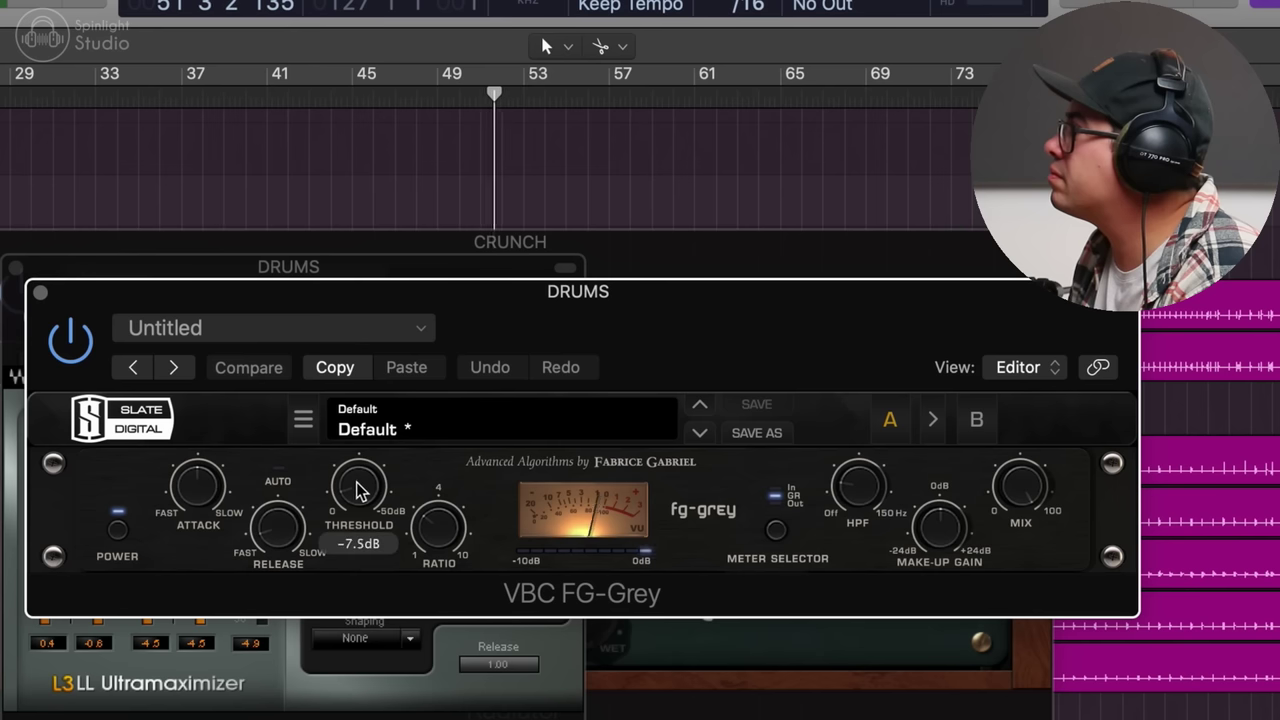
- Fine-tune the VBC FG-Grey compressor's threshold on the DRUMS bus during playback
click(366, 486)
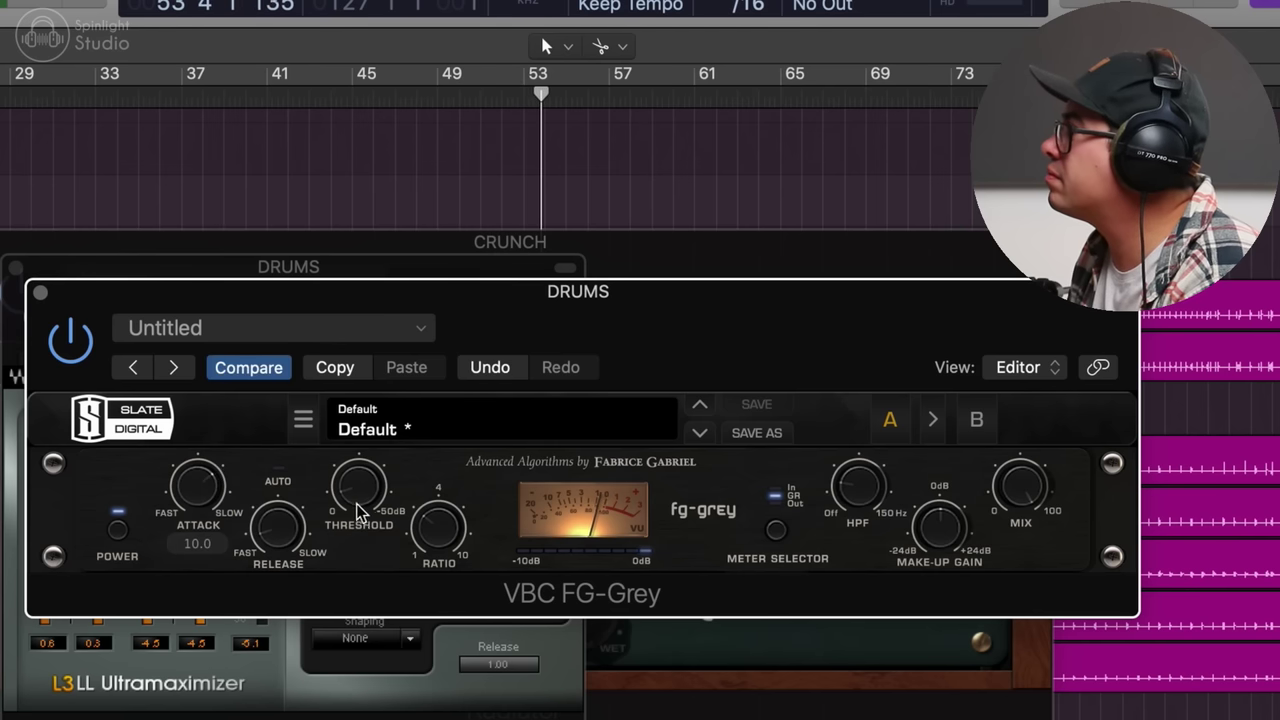
mouse_move(371, 498)
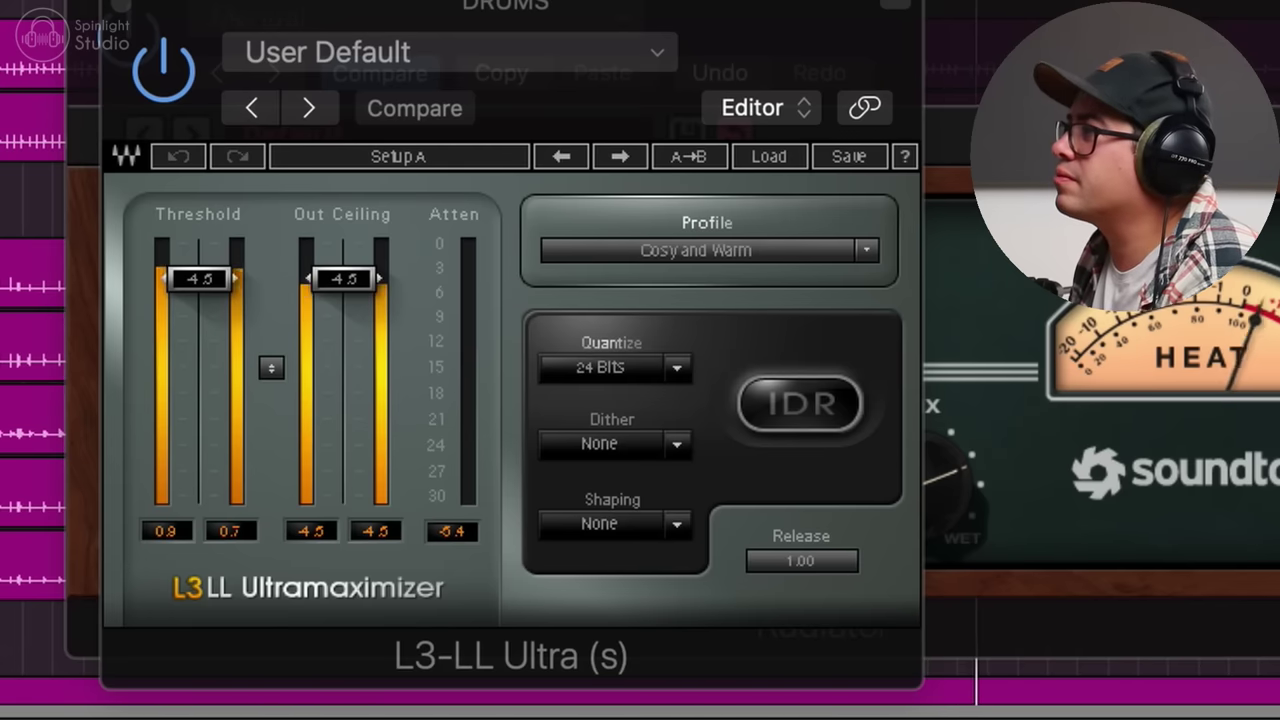
- Browse the Virtual Mix Rack's module library and load a module into the empty slot after FG-116 Modern
scroll(175, 562, down, 10)
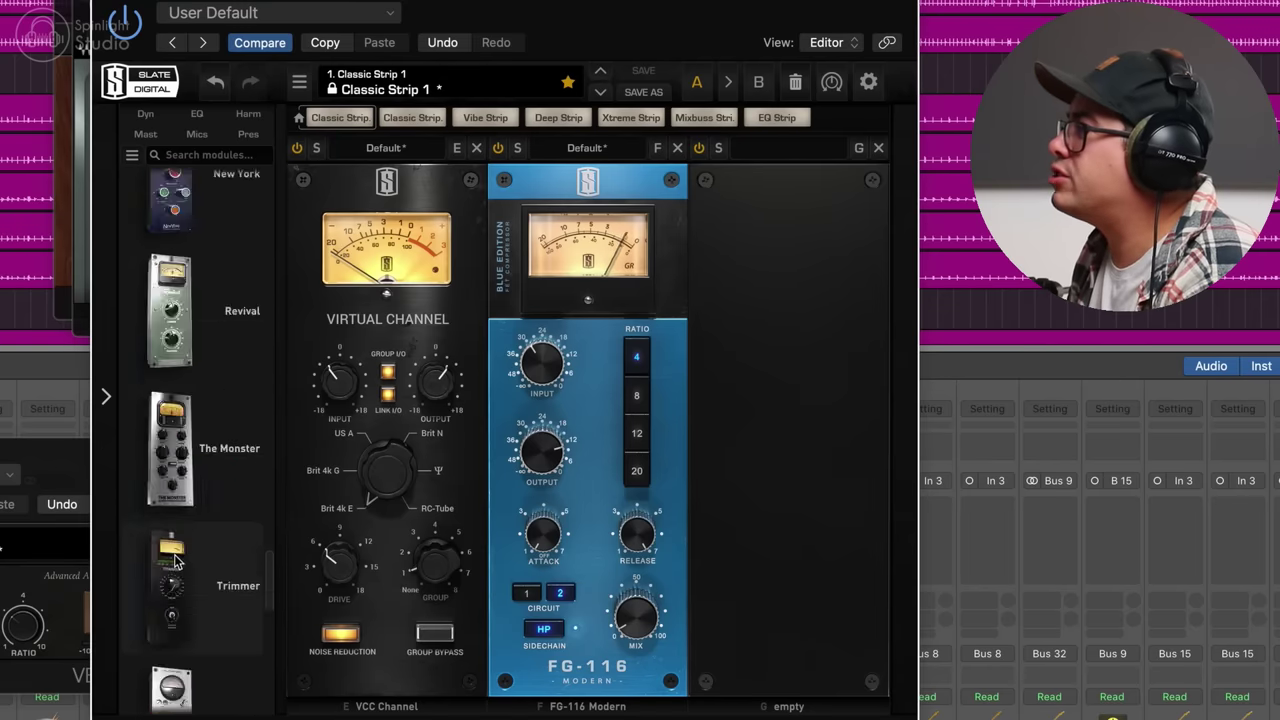
scroll(175, 562, down, 10)
scroll(203, 474, up, 5)
scroll(203, 474, up, 2)
double_click(191, 334)
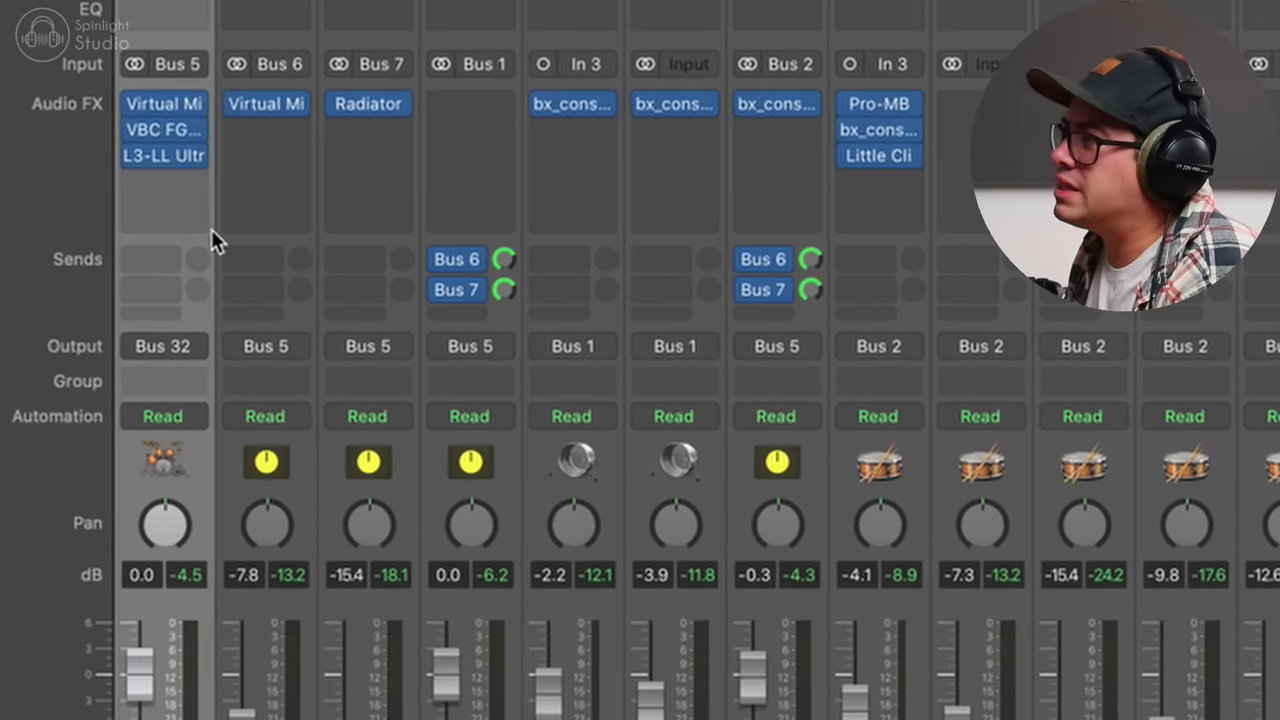
- Add a send to Bus 22 on the DRUMS channel for a reverb return
click(99, 371)
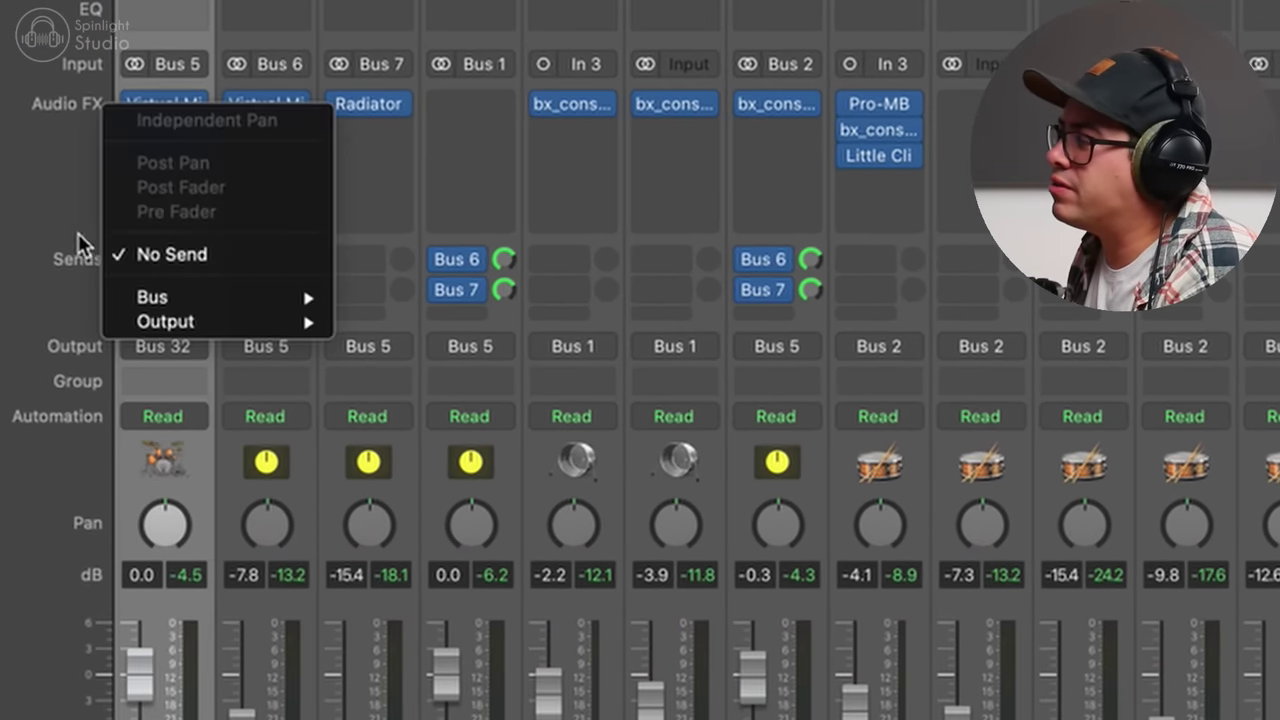
mouse_move(179, 296)
mouse_move(501, 466)
click(121, 191)
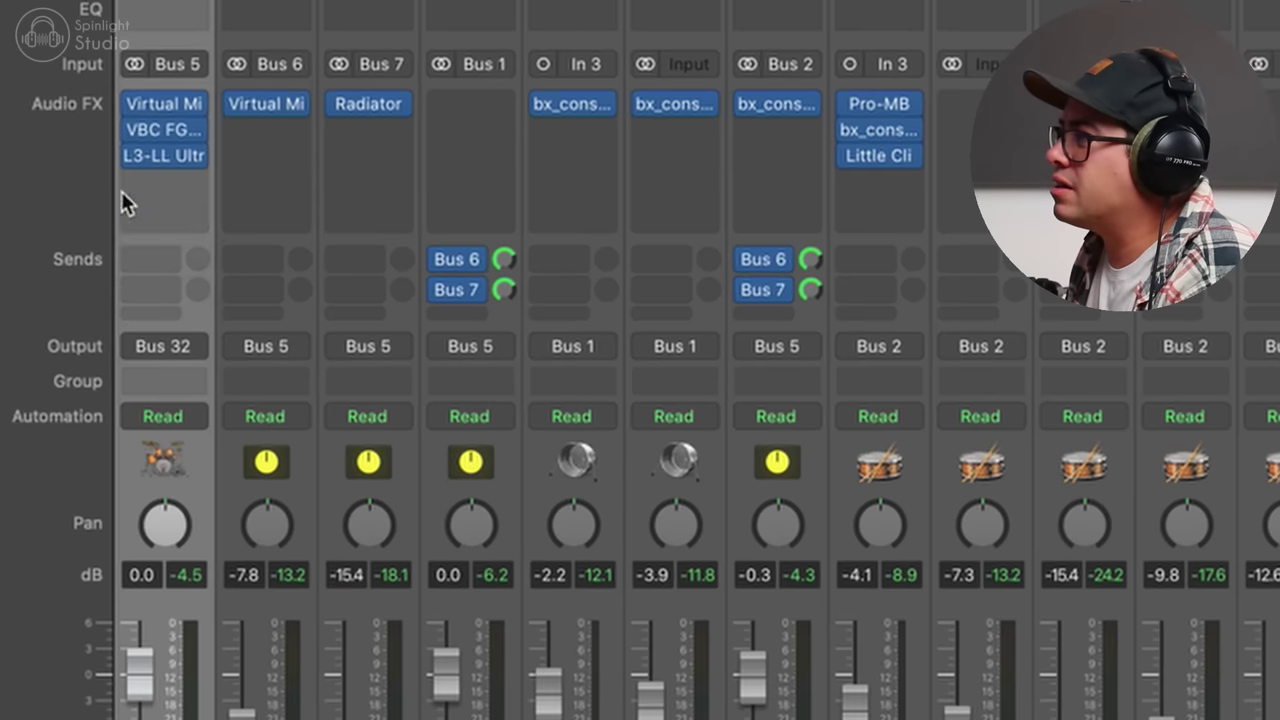
- Insert the Softube TSAR-1R Reverb on the Aux 24 return fed by Bus 22
scroll(897, 235, right, 20)
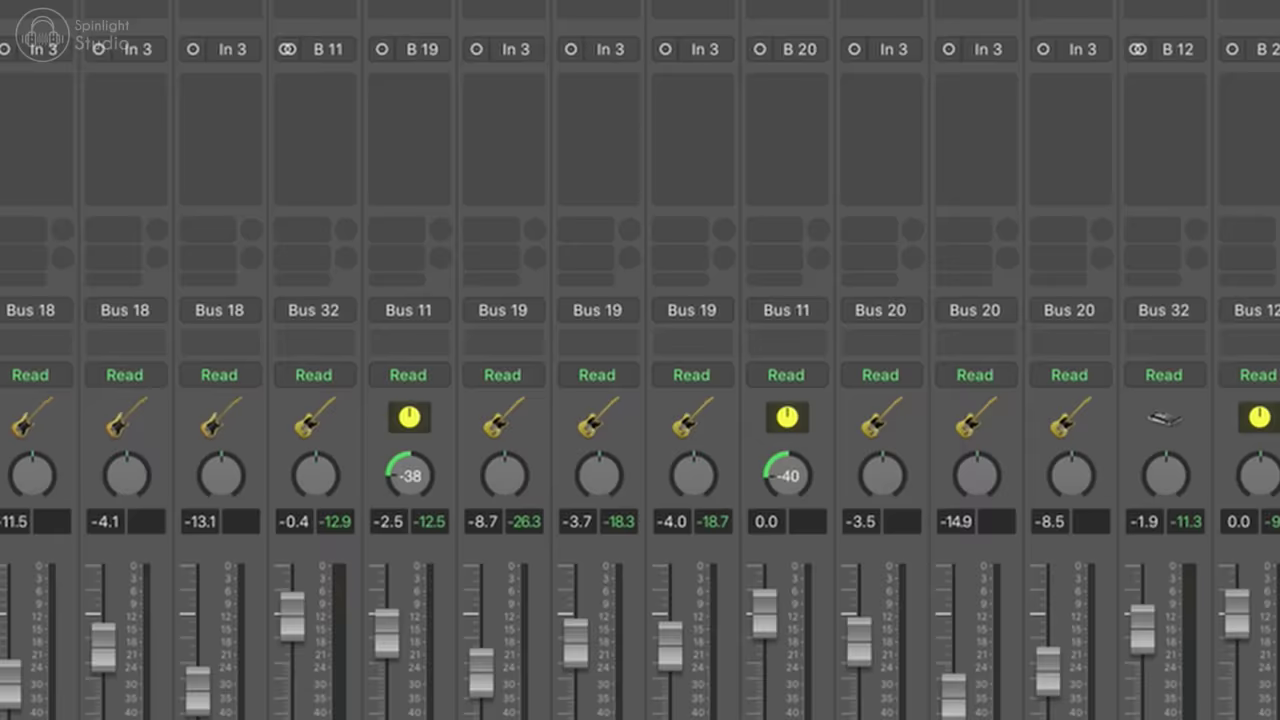
click(1018, 47)
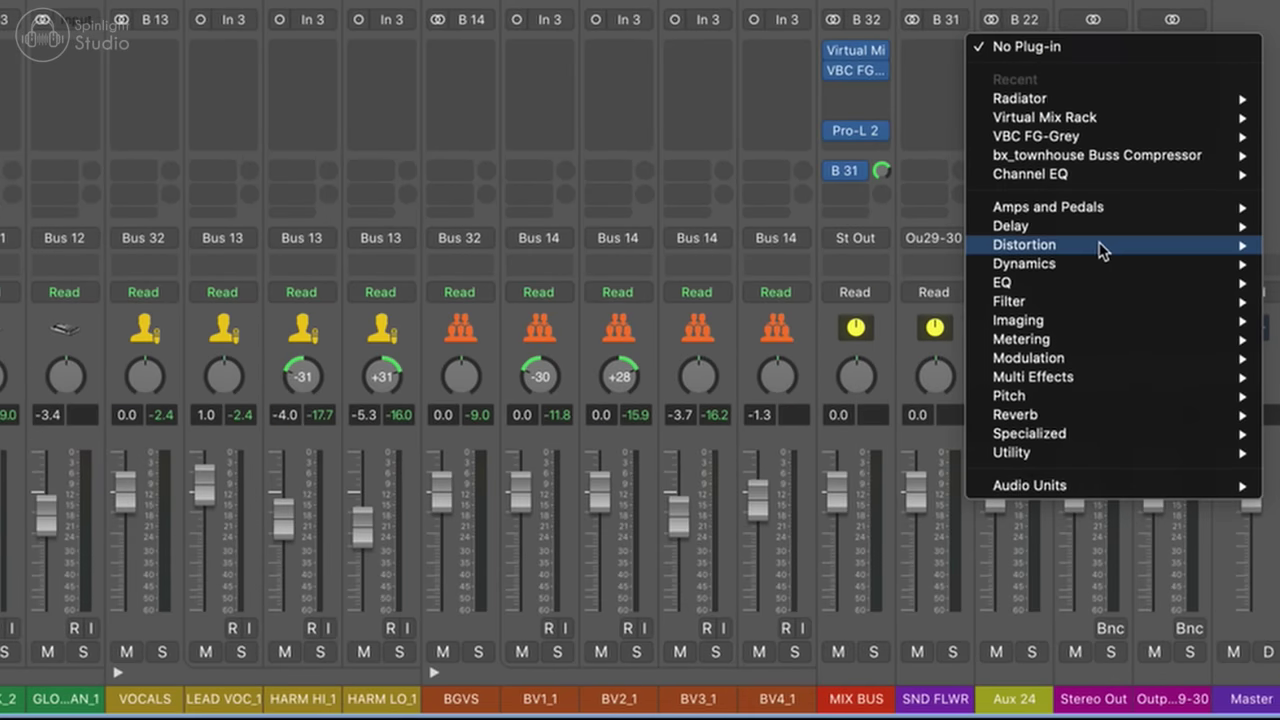
mouse_move(1043, 485)
mouse_move(740, 469)
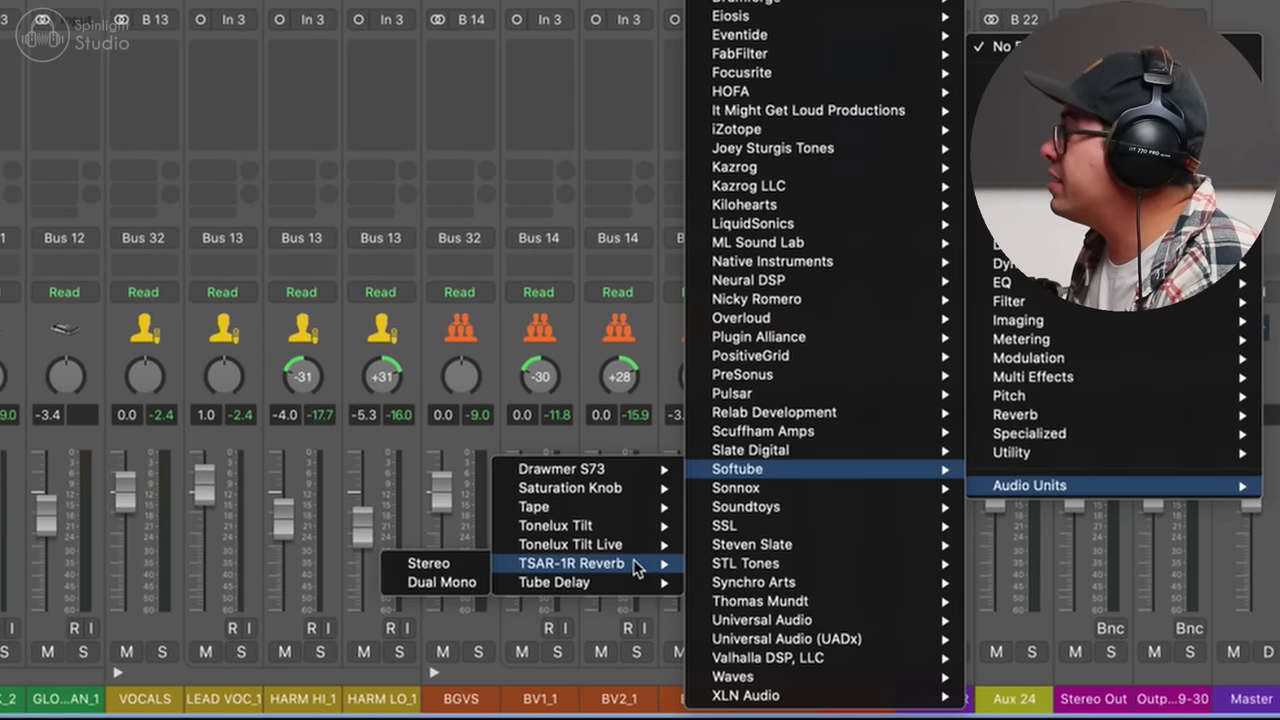
click(634, 566)
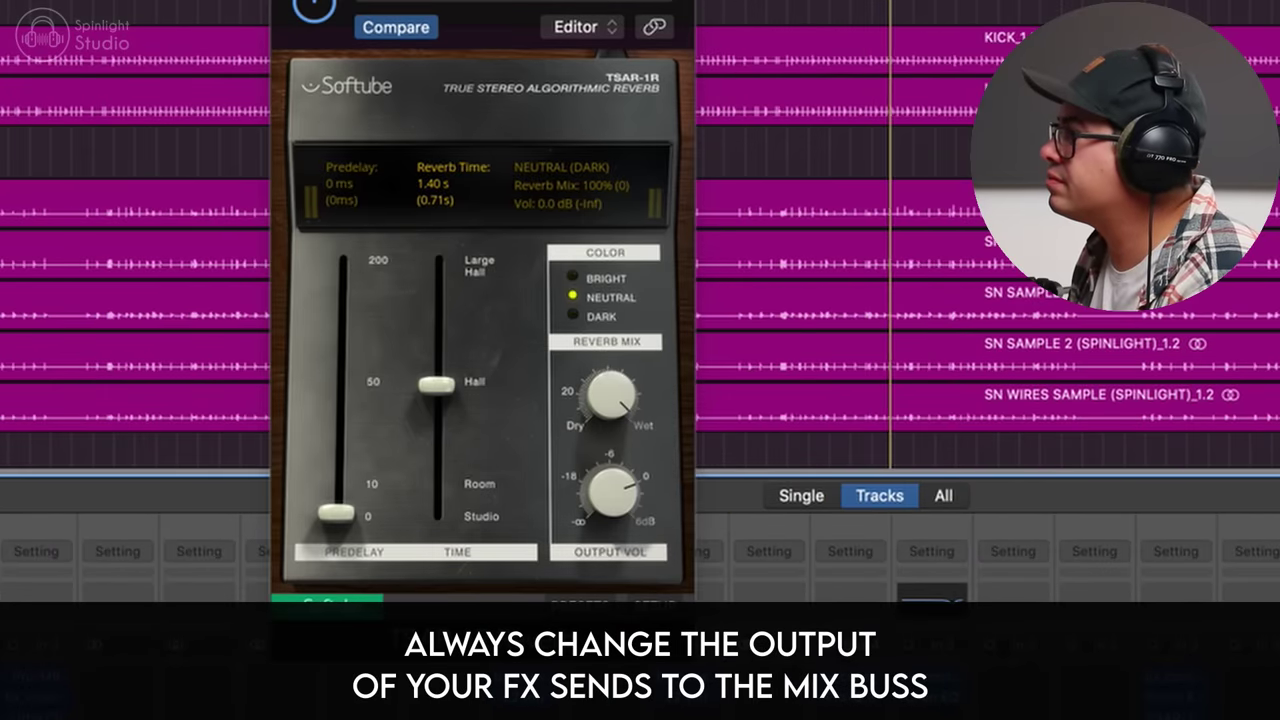
- Set the LX480 Essentials room reverb's time to 1.27 and lower its low-frequency slider
scroll(900, 600, left, 2)
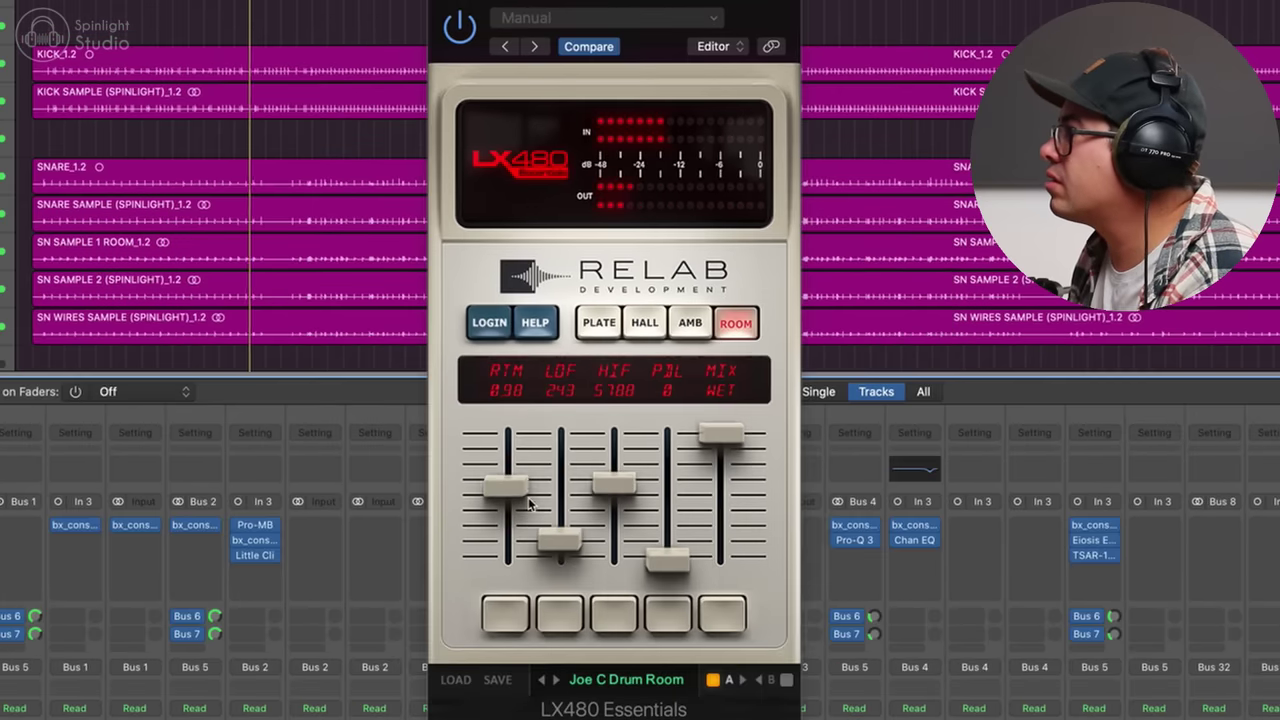
drag(526, 493, 526, 480)
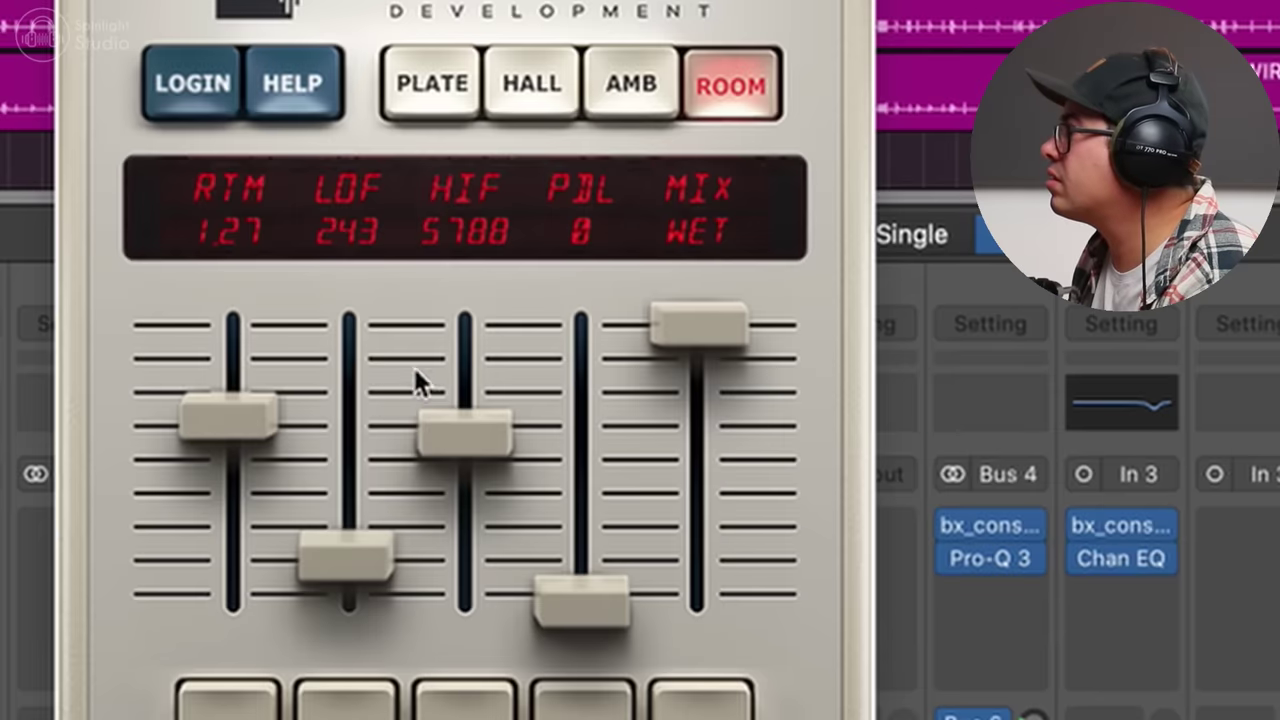
drag(349, 546, 349, 588)
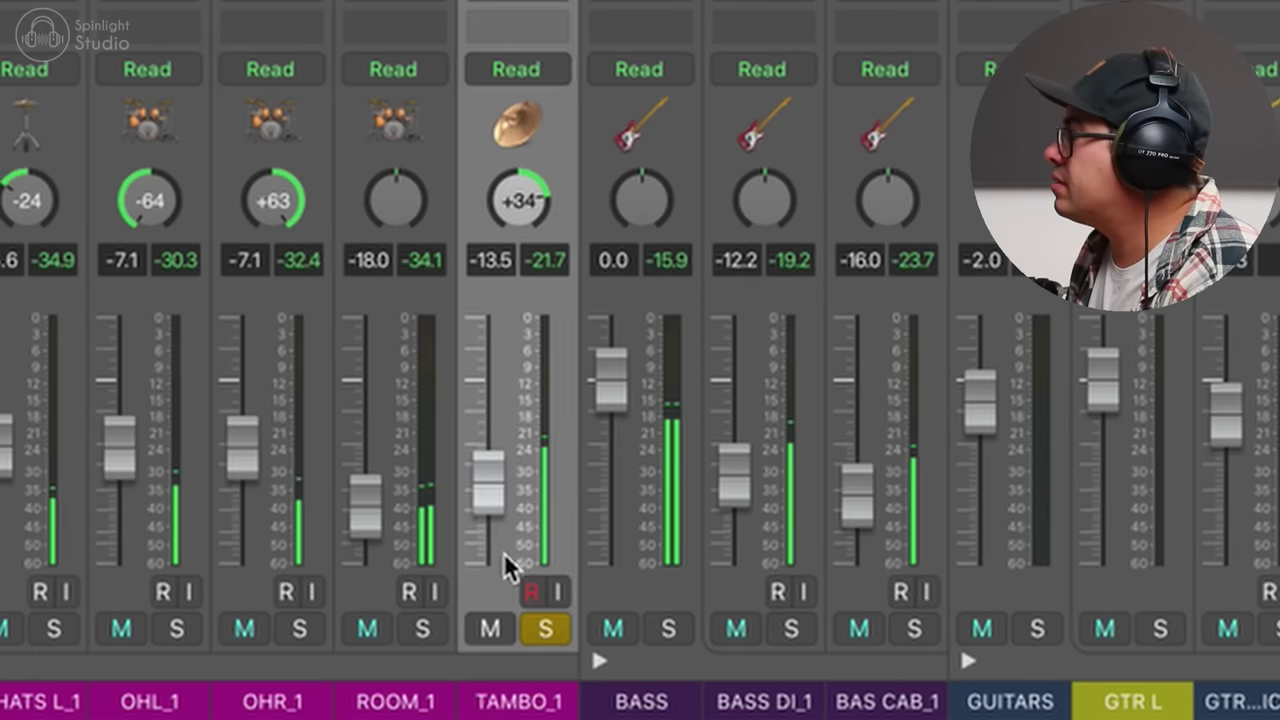
- Raise the TAMBO_1 fader slightly and add a 12 dB/Oct low cut at 545 Hz in its Channel EQ
drag(493, 492, 493, 464)
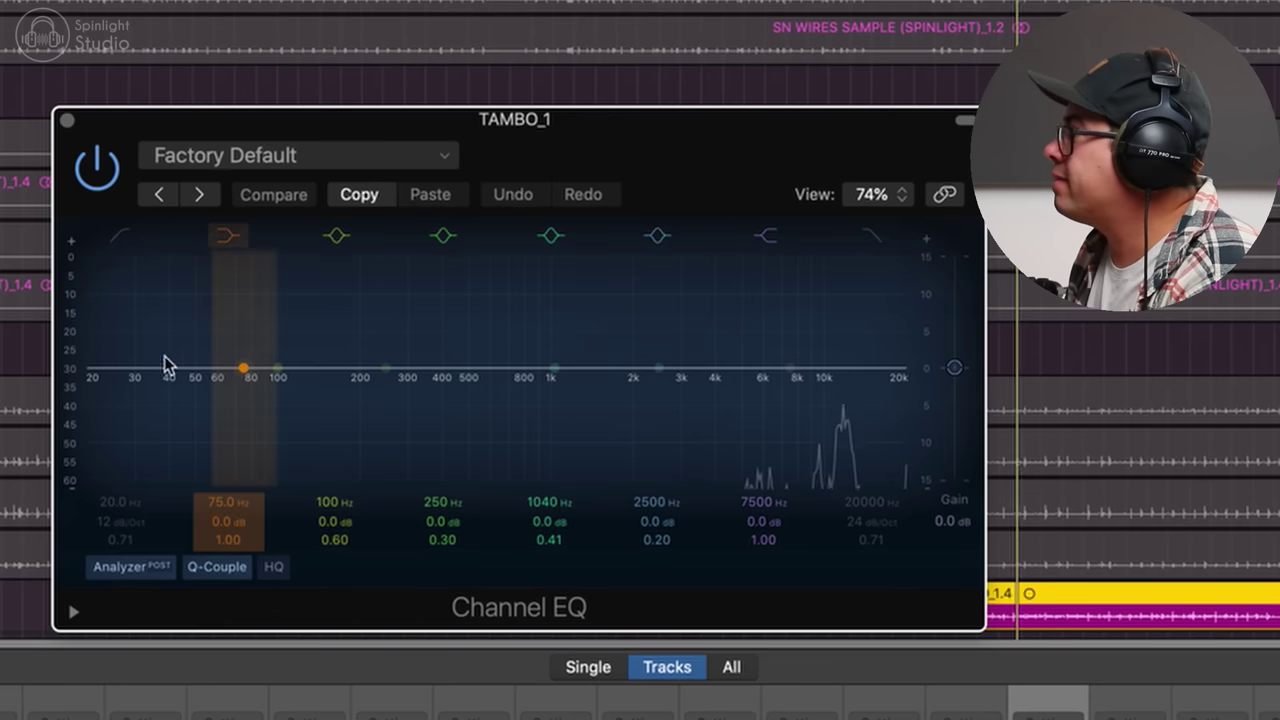
drag(100, 250, 522, 270)
scroll(50, 101, up, 1)
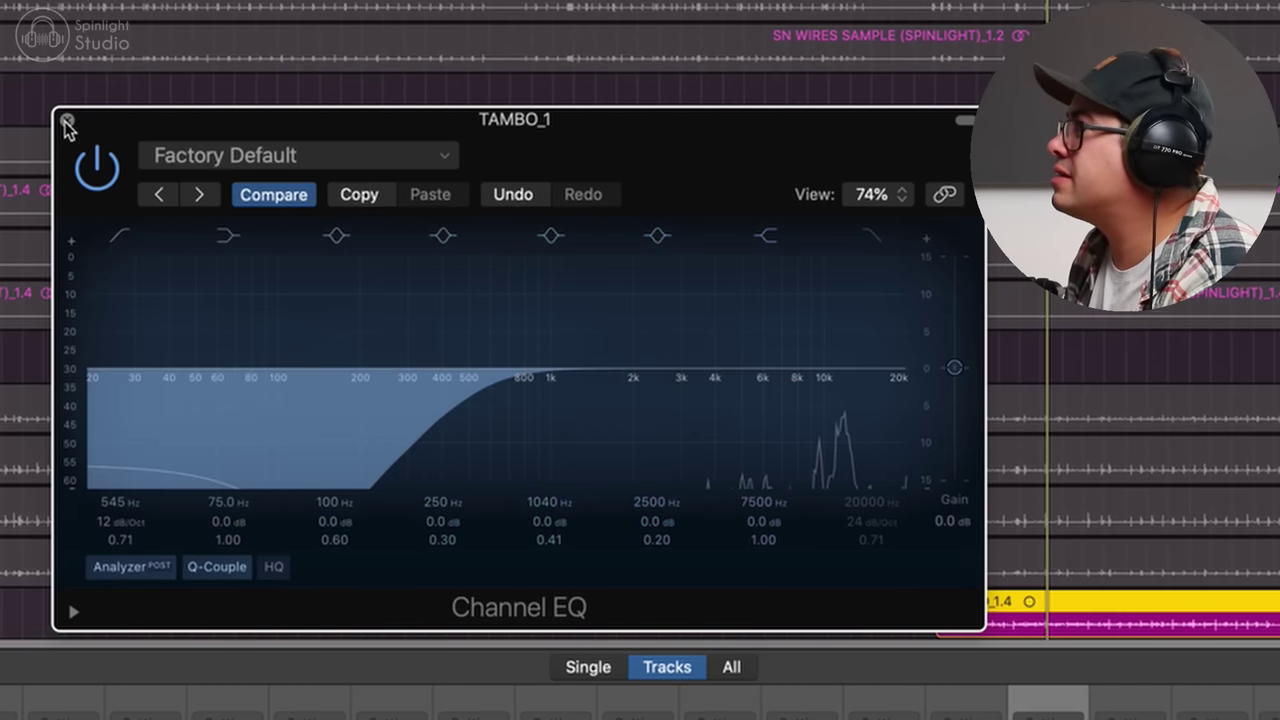
click(66, 122)
- Insert the L2 (m) limiter on the TAMBO_1 channel and lower its threshold
mouse_move(1120, 716)
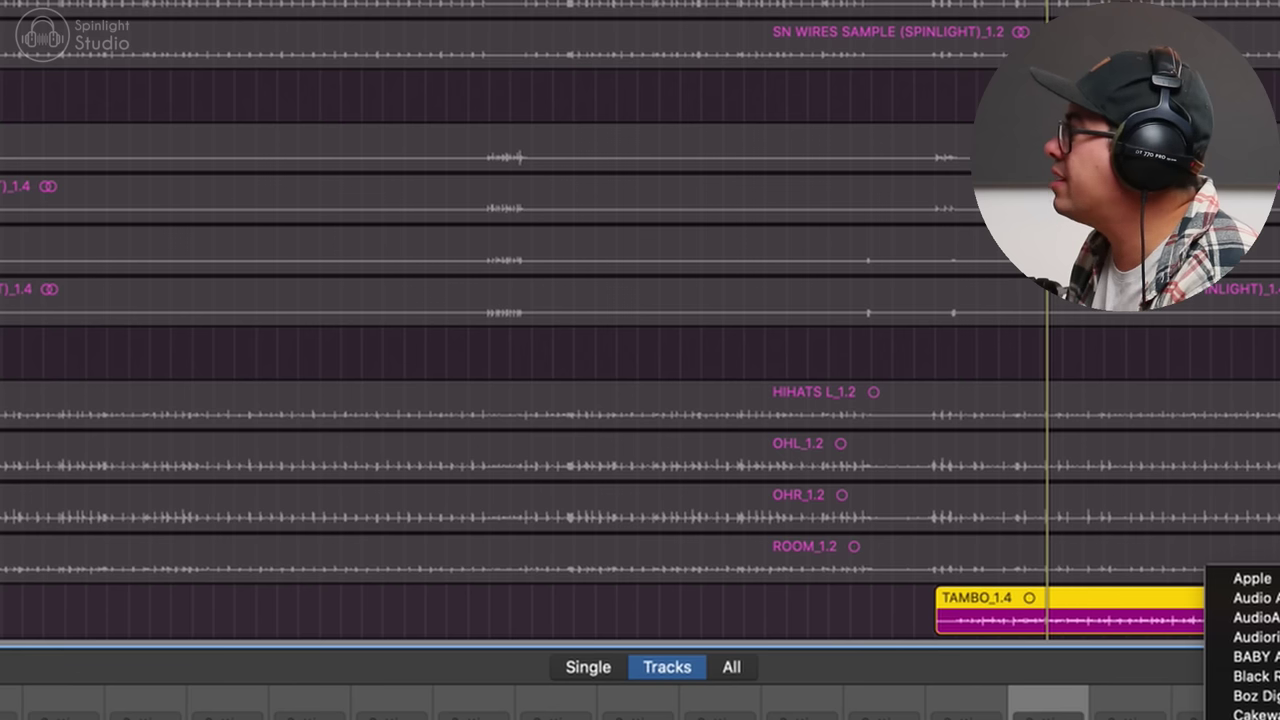
click(1275, 715)
key(space)
drag(200, 409, 200, 488)
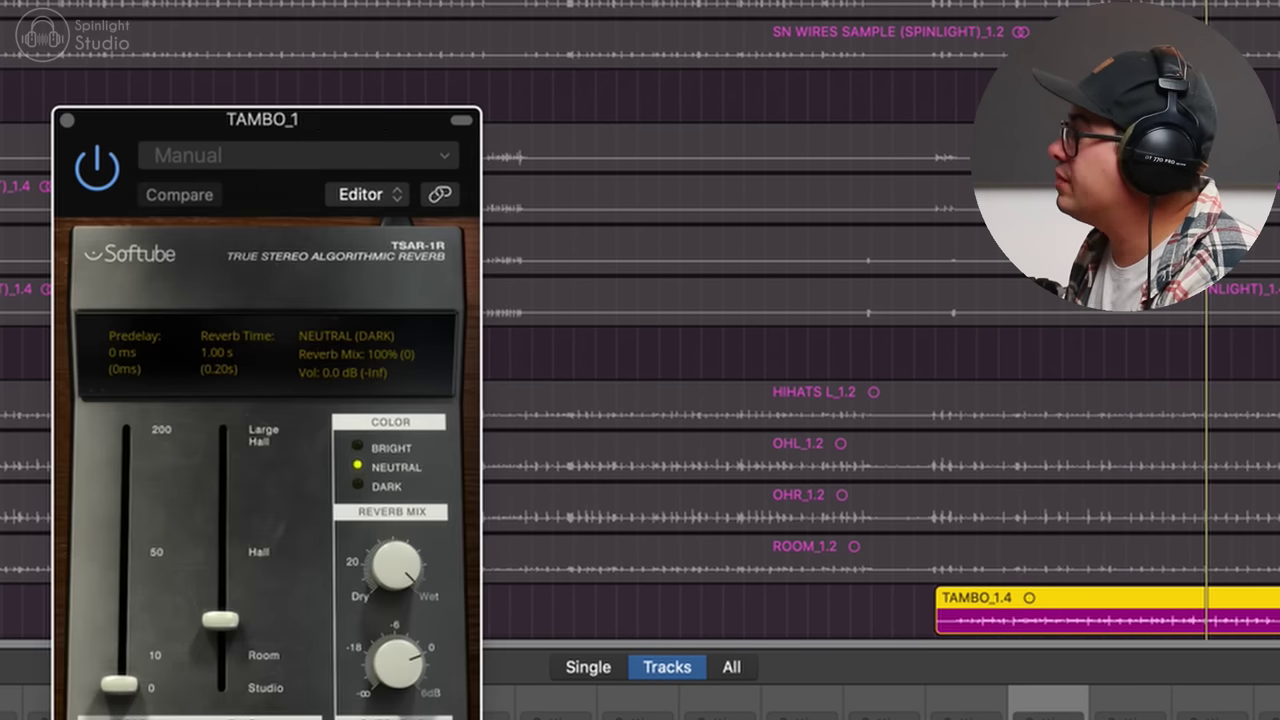
- Insert the TSAR-1R Reverb on TAMBO_1, set its reverb mix to 15% and shorten the reverb time
click(1048, 714)
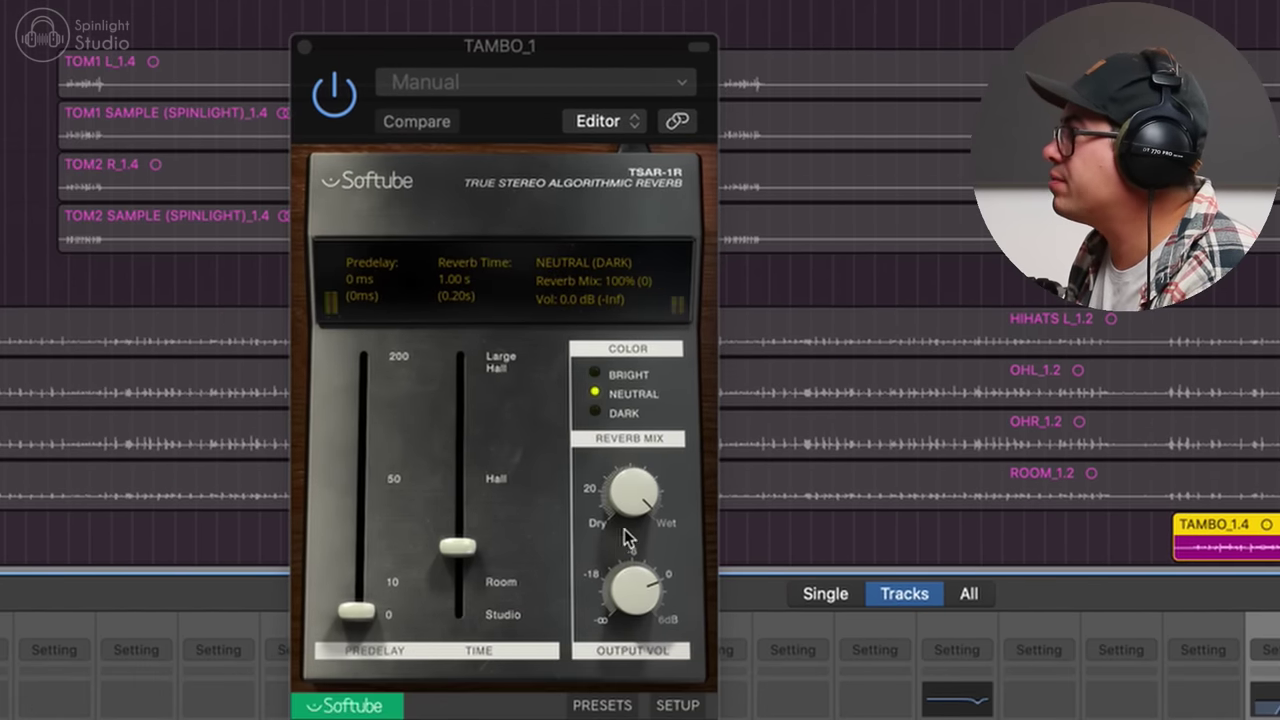
drag(624, 537, 626, 539)
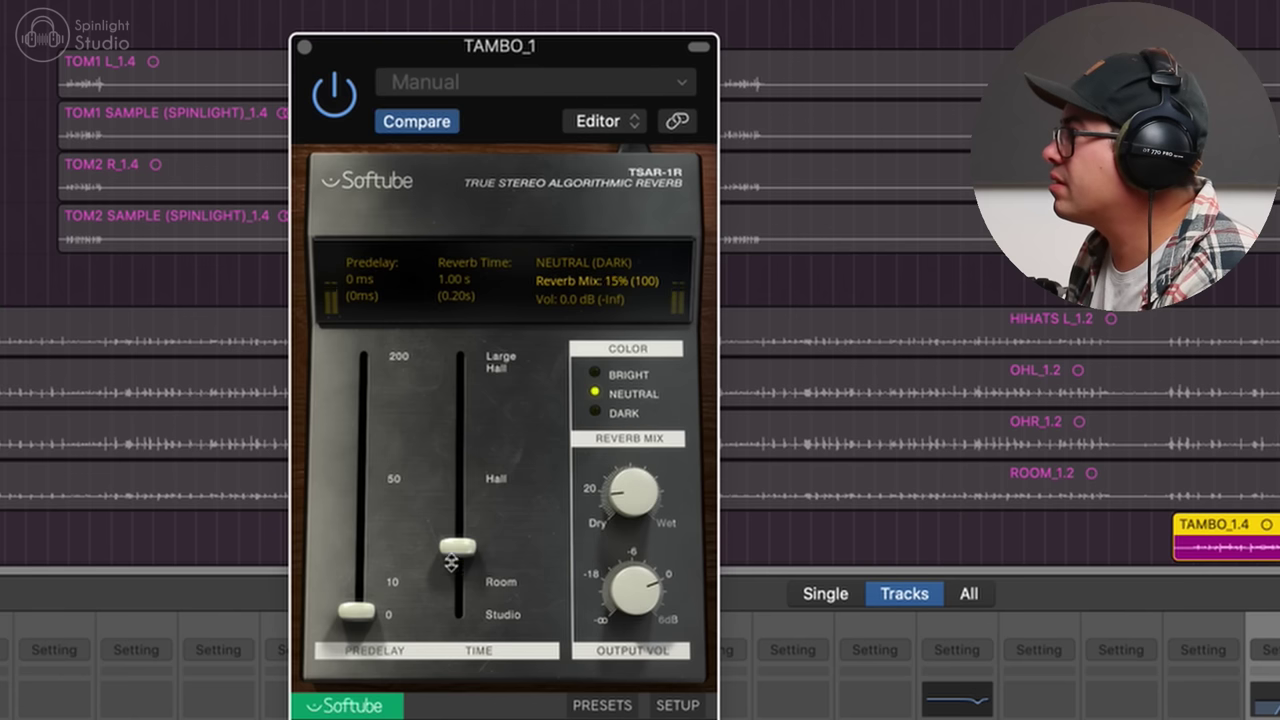
drag(452, 563, 449, 575)
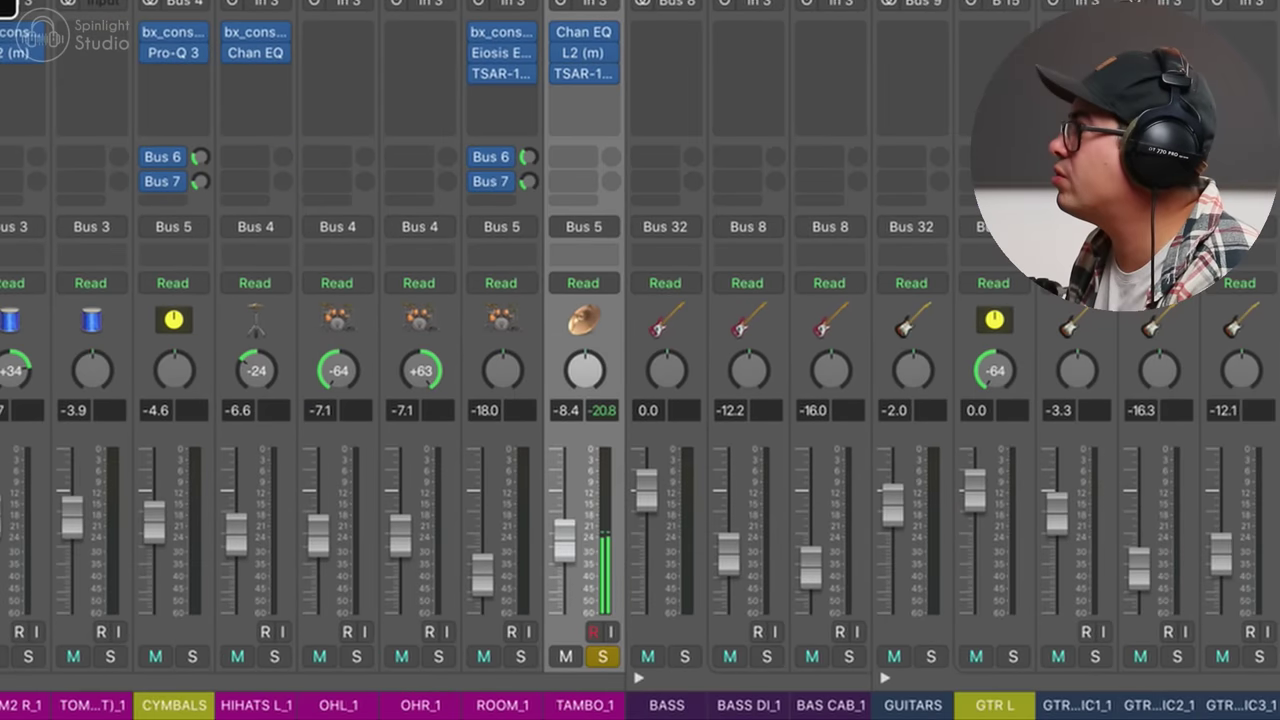
- Pan TAMBO_1 to +19 and turn its solo off to hear it in the full mix
drag(588, 376, 589, 384)
key(s)
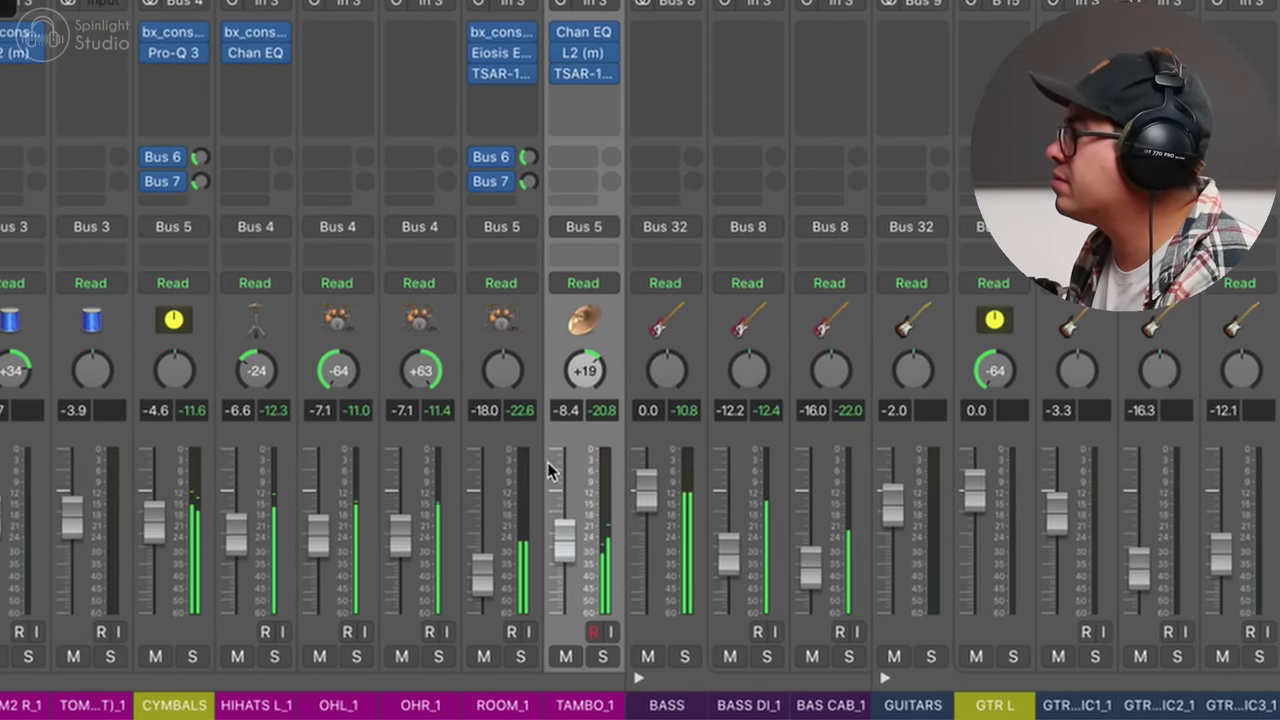
- Insert bx_console SSL 4000 E on TAMBO_1, set the HMF frequency to 5.4 kHz and lower the HMF gain
click(584, 95)
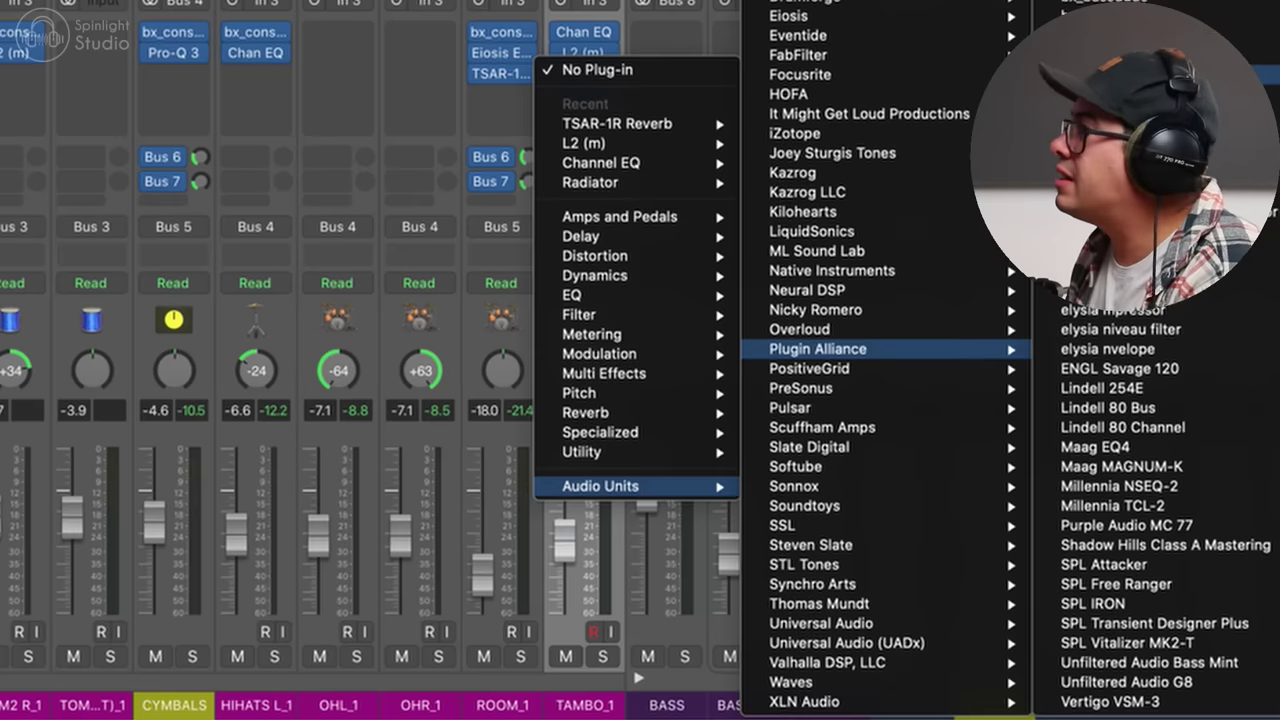
click(1247, 75)
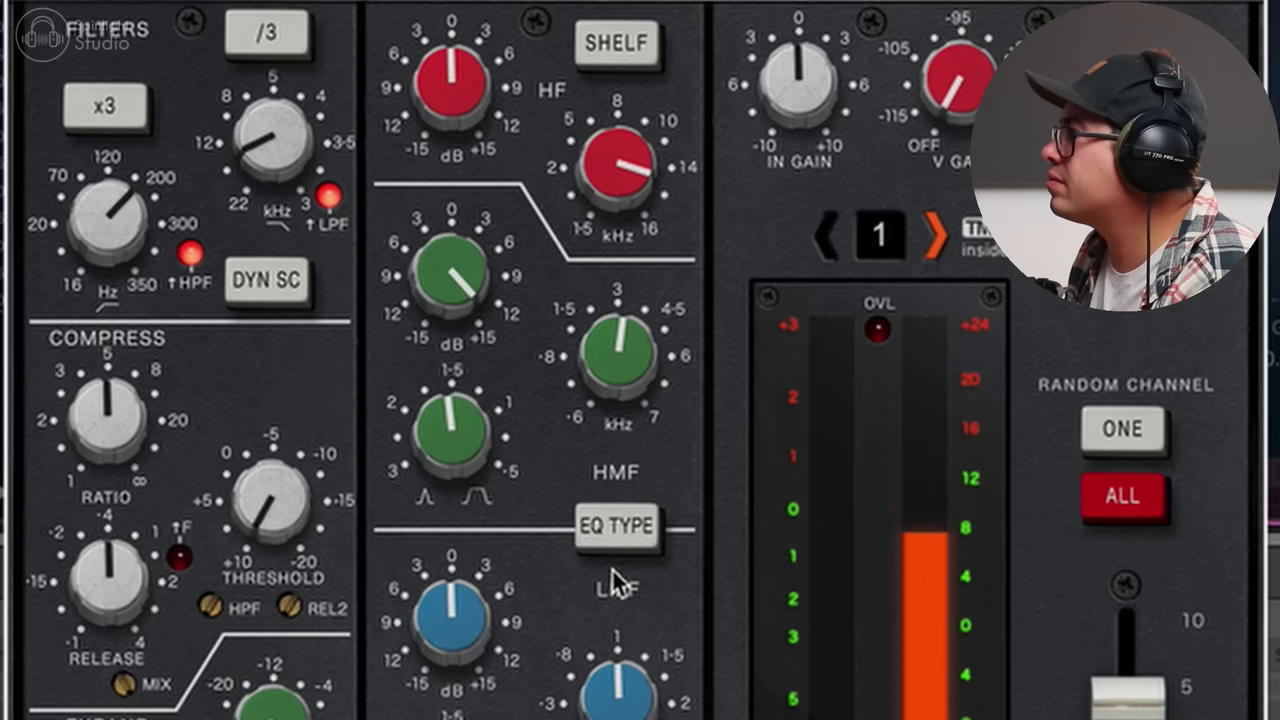
drag(616, 345, 617, 256)
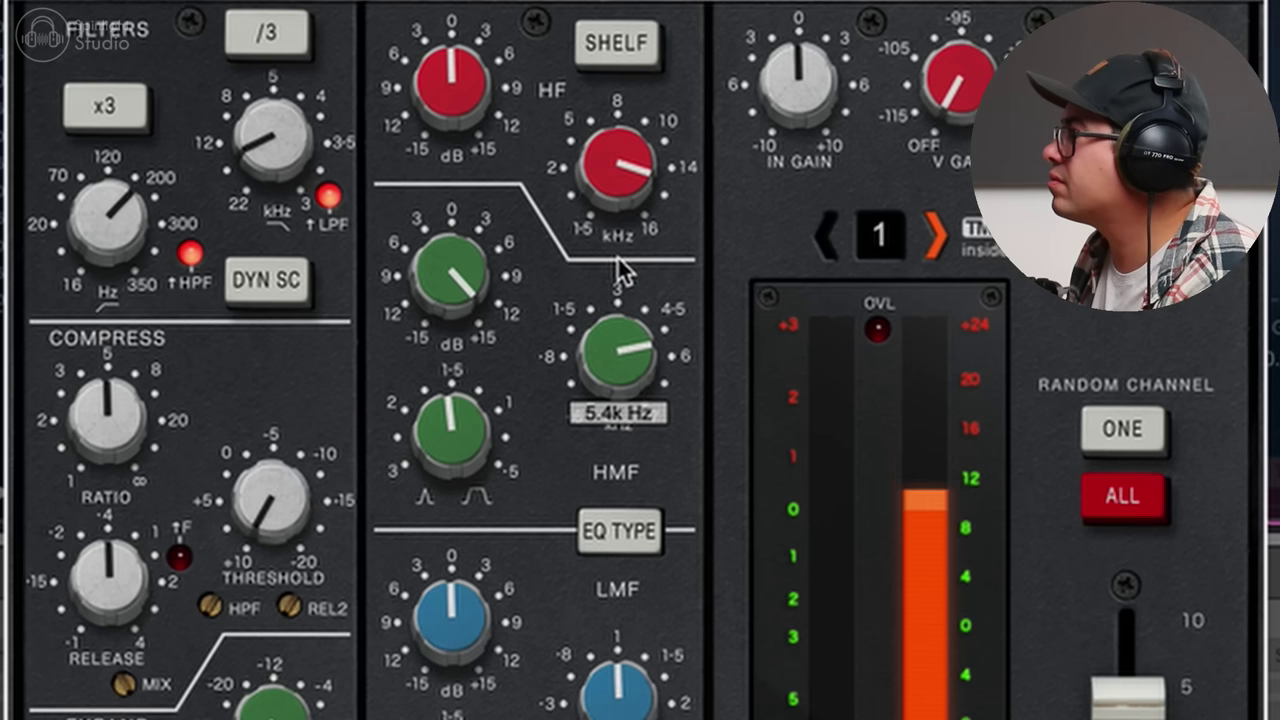
drag(453, 288, 457, 366)
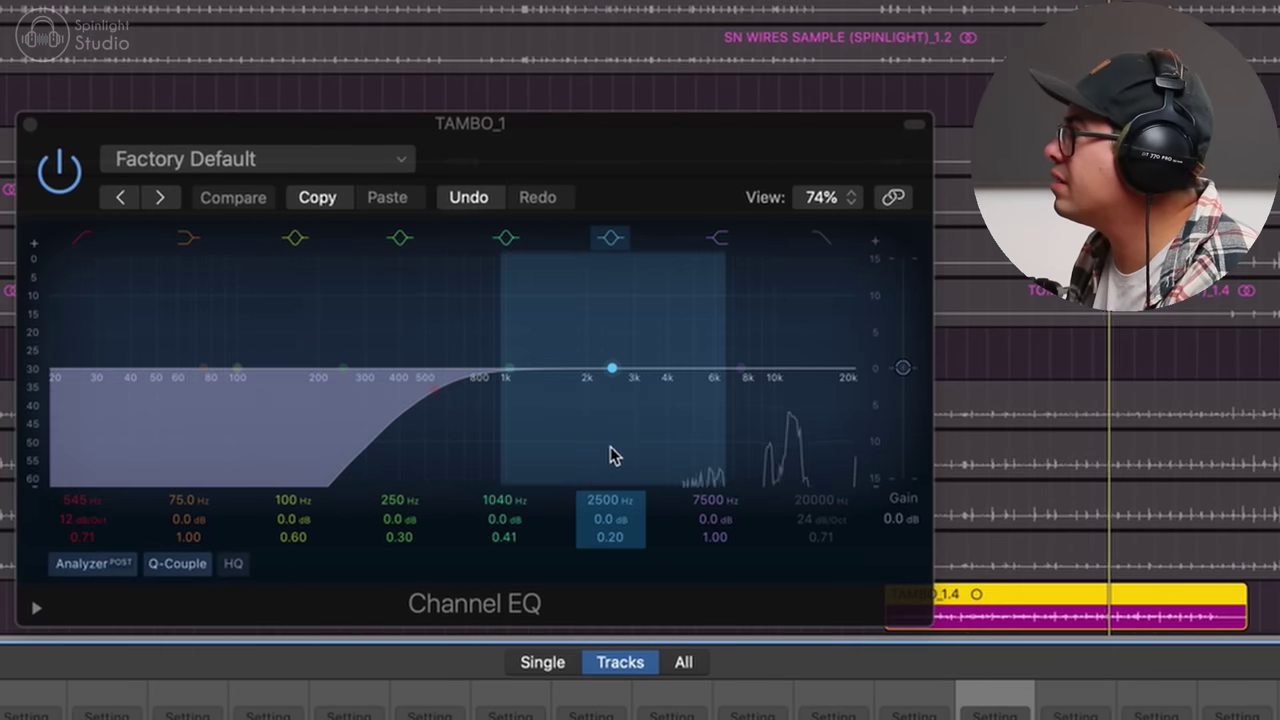
- Cut 1.6 dB at 2480 Hz with a Q of 0.67 in TAMBO_1's Channel EQ, and pan the channel to +23
mouse_move(609, 451)
mouse_down()
mouse_move(631, 343)
mouse_move(611, 314)
mouse_move(600, 445)
mouse_up()
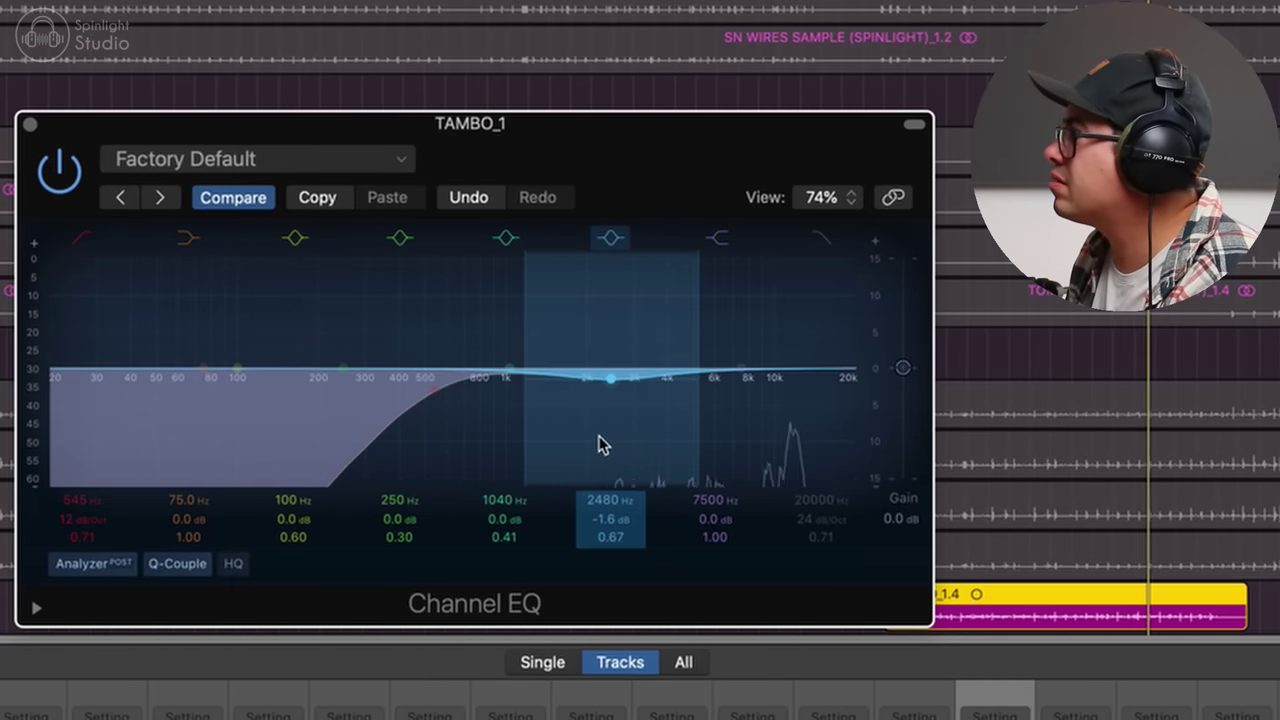
mouse_move(806, 414)
mouse_down()
mouse_move(849, 343)
mouse_move(868, 340)
mouse_move(869, 491)
mouse_move(825, 418)
mouse_up()
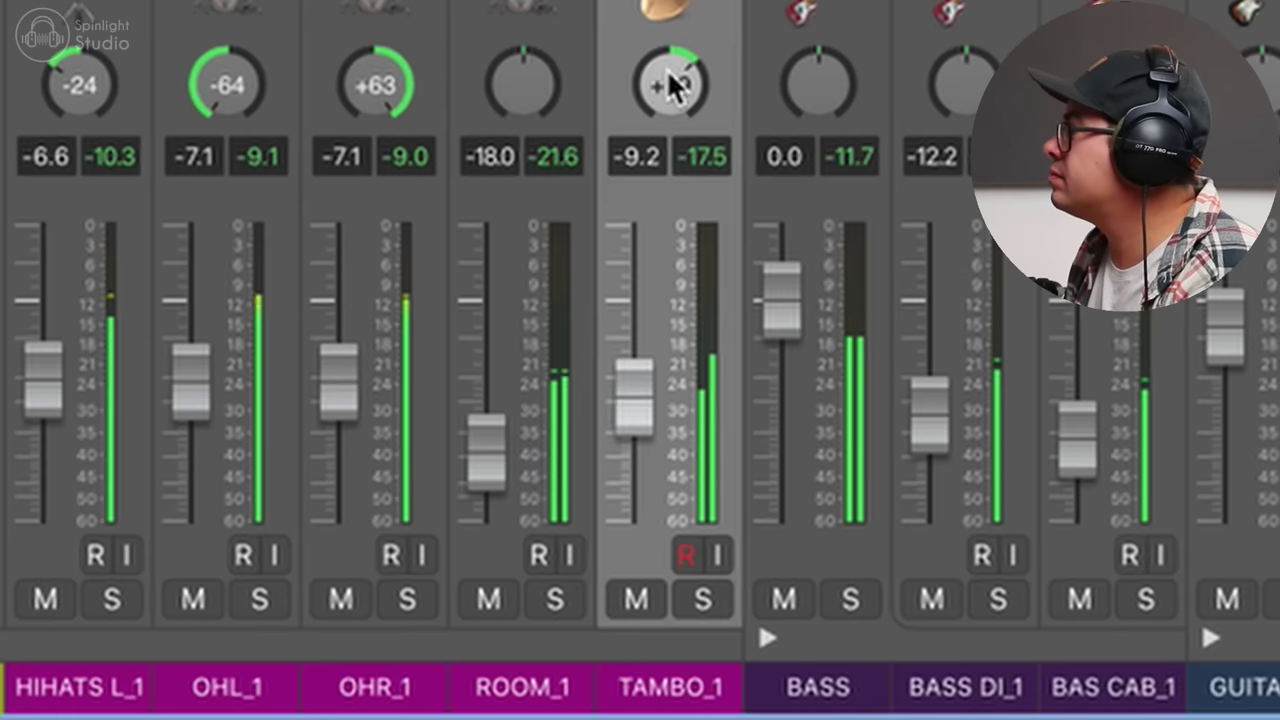
drag(665, 110, 665, 100)
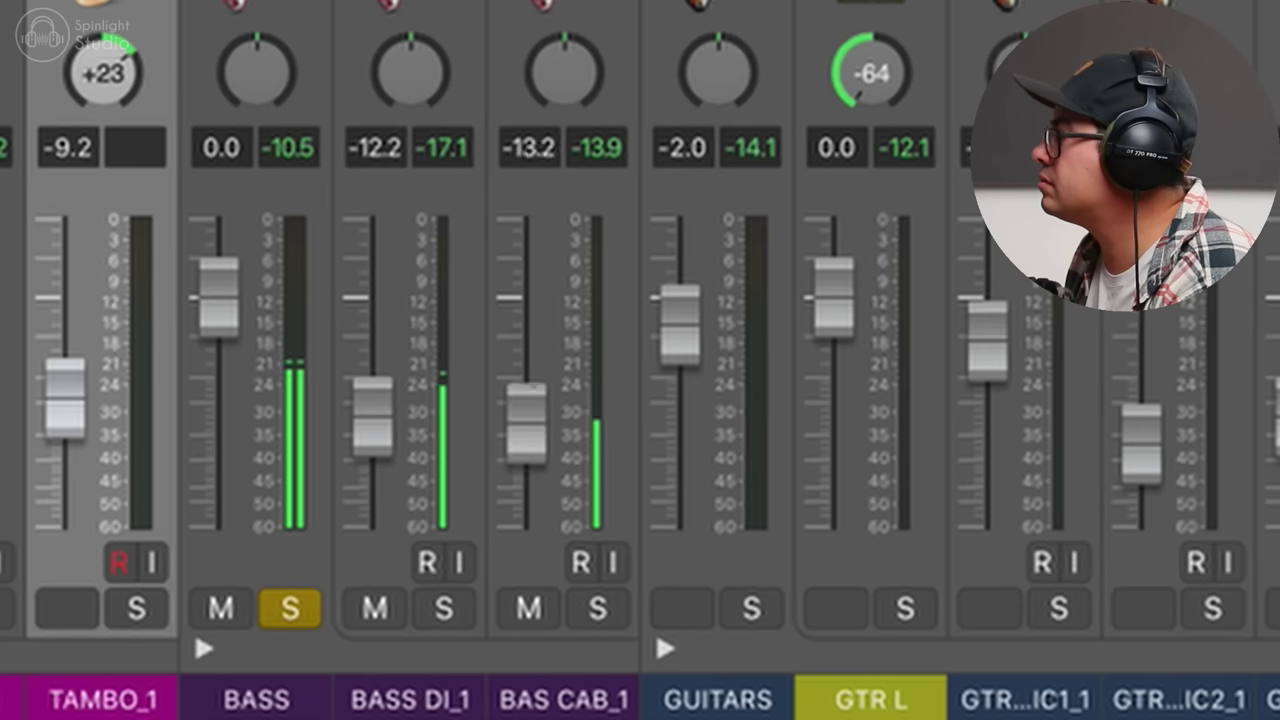
- Rebalance BASS DI_1 against BAS CAB_1, and raise both faders together to -6.4 and -15.0
drag(527, 410, 527, 452)
mouse_move(363, 391)
mouse_down()
mouse_move(363, 339)
mouse_move(363, 376)
mouse_up()
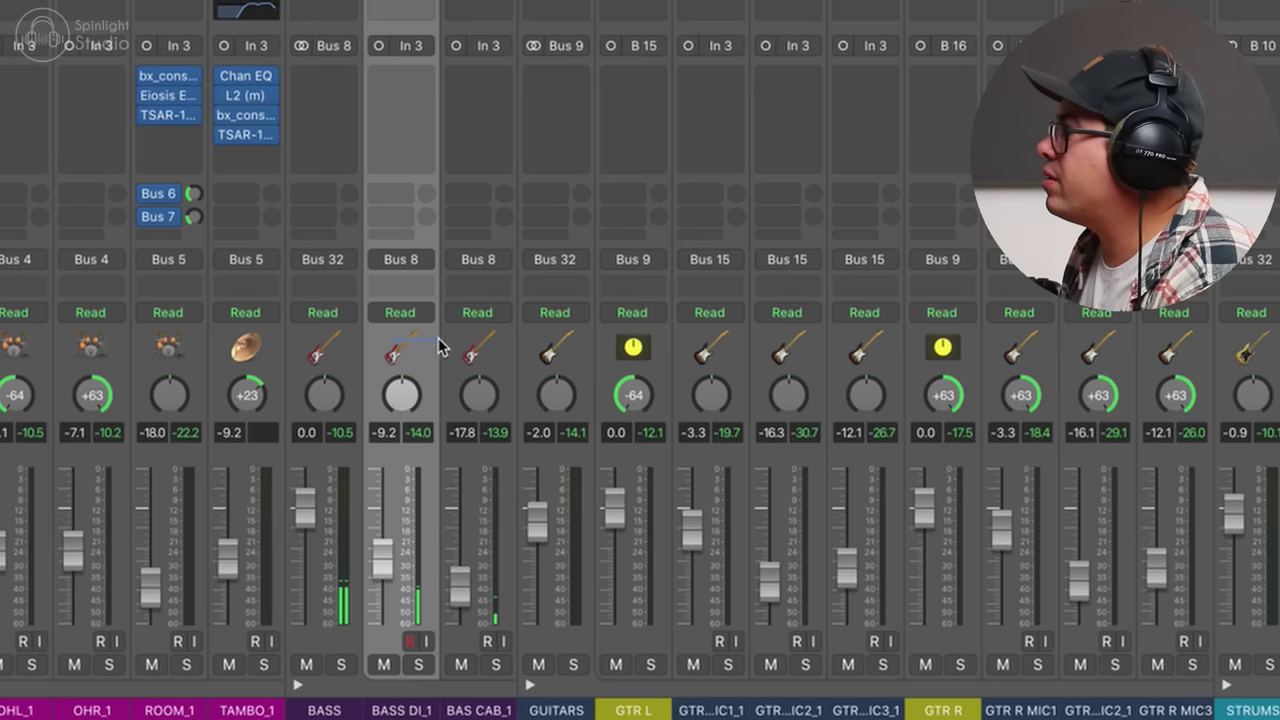
shift+click(446, 348)
drag(363, 394, 361, 378)
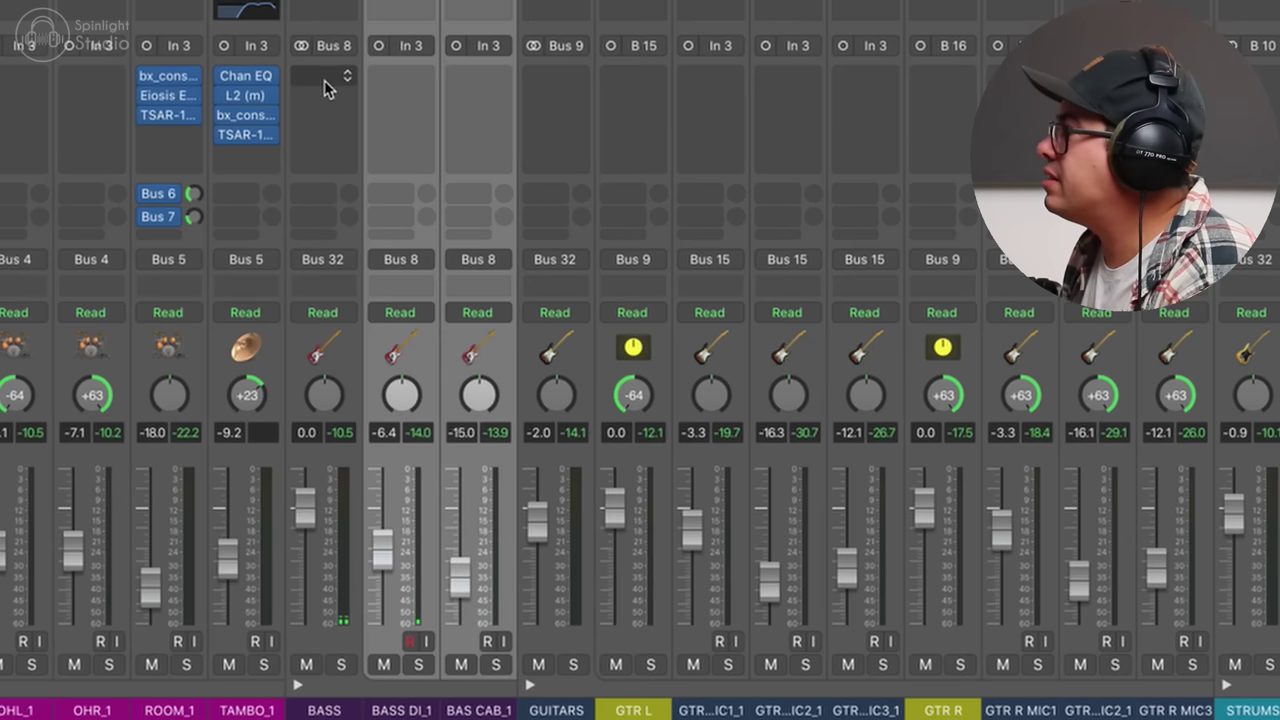
- Insert the UADx 1176LN Rev E Compressor on the BASS channel and raise its input and output levels
click(325, 88)
mouse_move(339, 501)
mouse_move(609, 651)
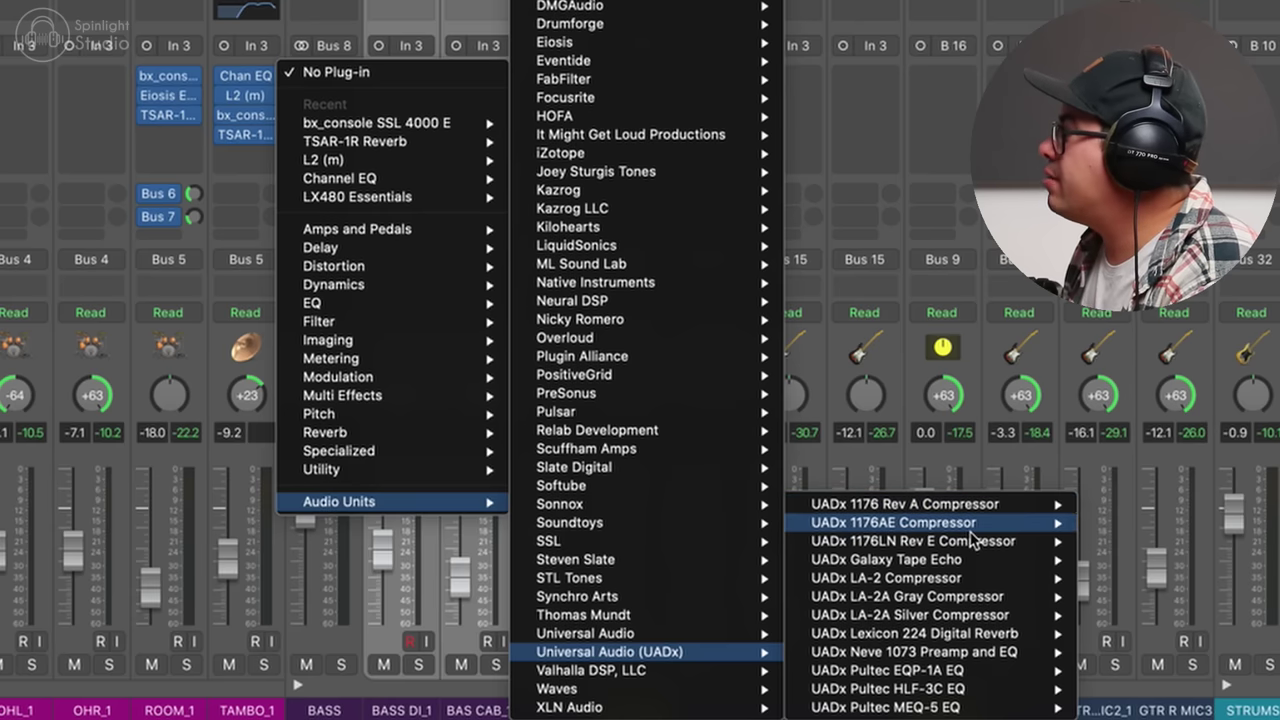
click(974, 543)
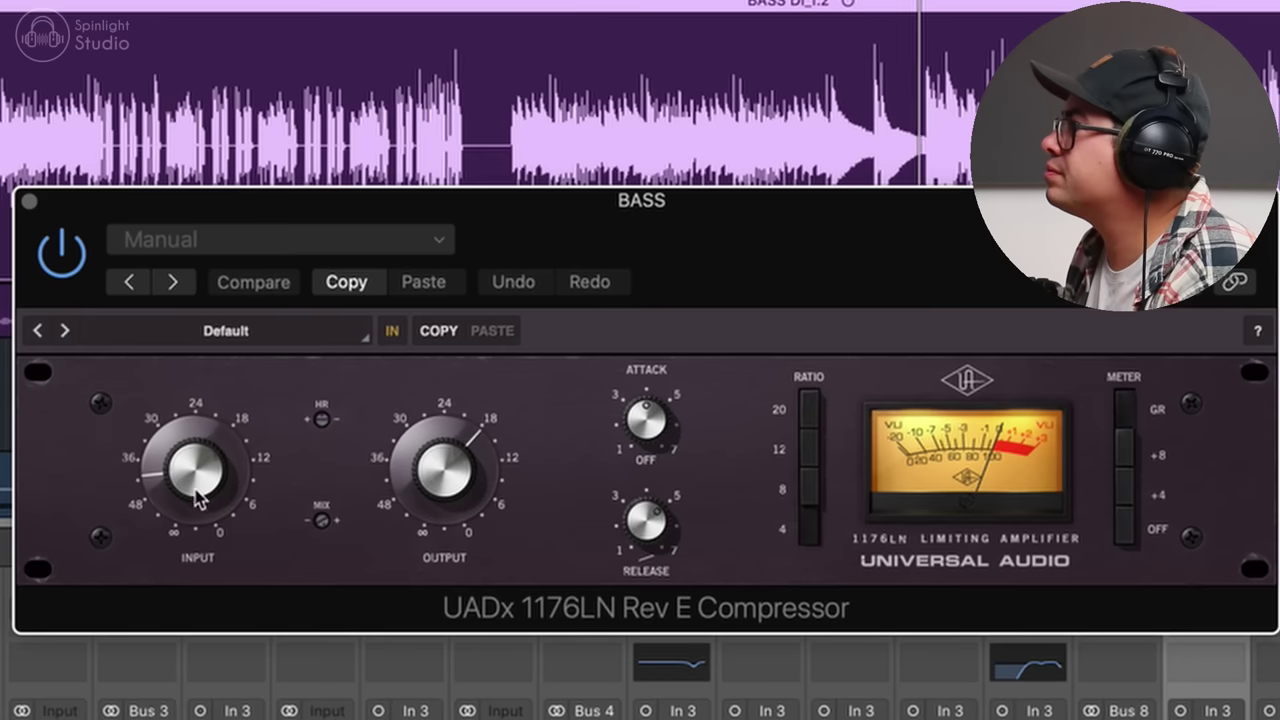
drag(197, 500, 197, 477)
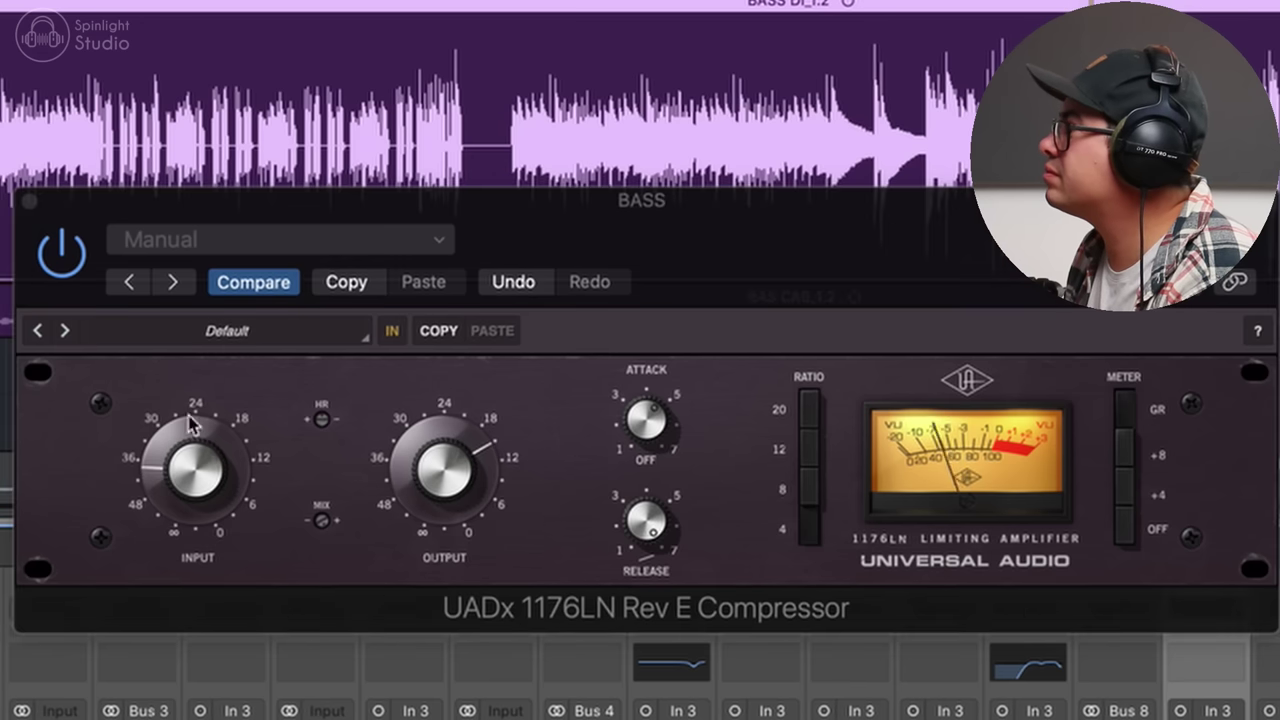
- Compare the bass with the 1176LN bypassed, fine-tune the compressor's input level and close its window
click(65, 260)
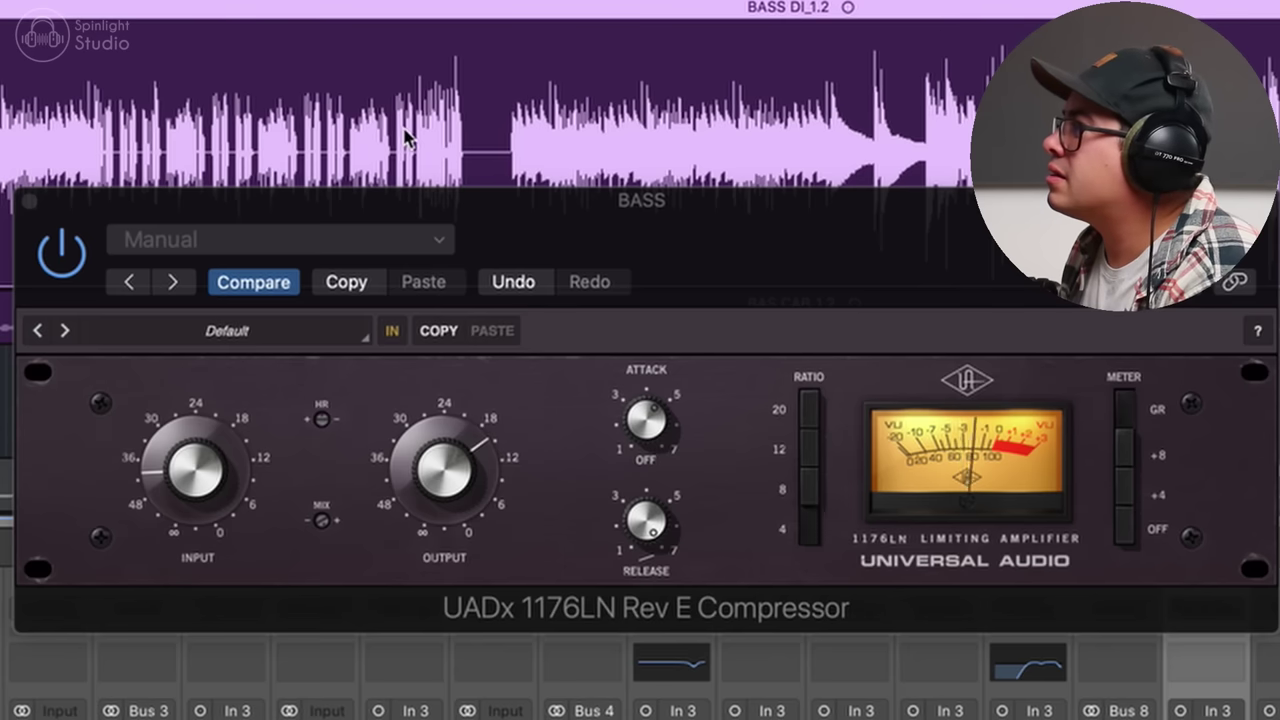
drag(214, 459, 214, 456)
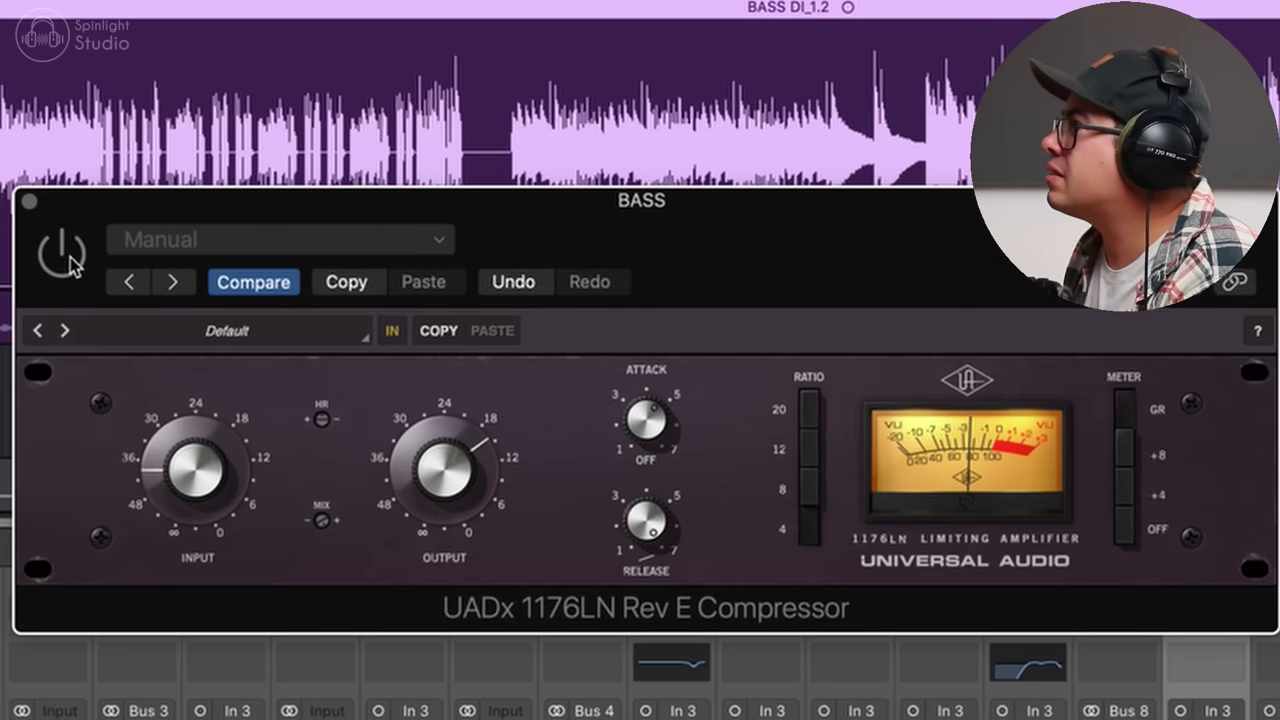
click(30, 199)
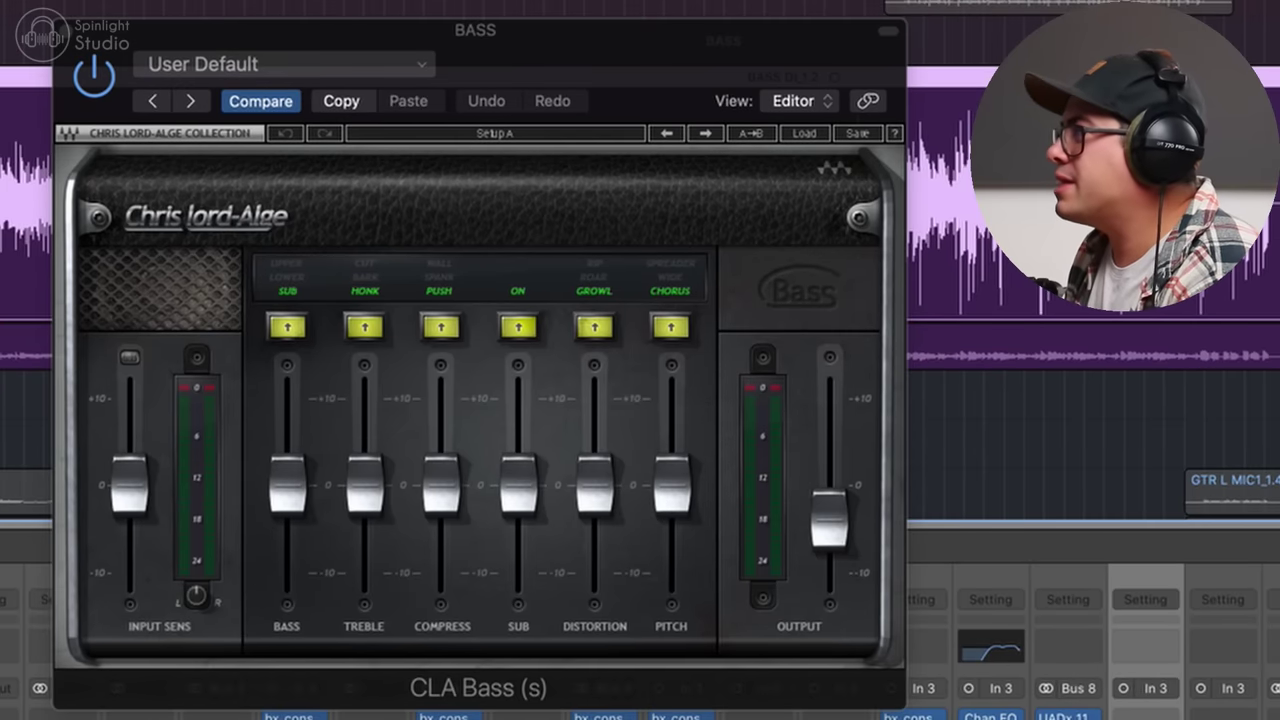
- In CLA Bass on BASS, disable distortion, pitch and sub, and raise treble in Bark mode to about +5 with slightly more compression
click(594, 327)
click(671, 327)
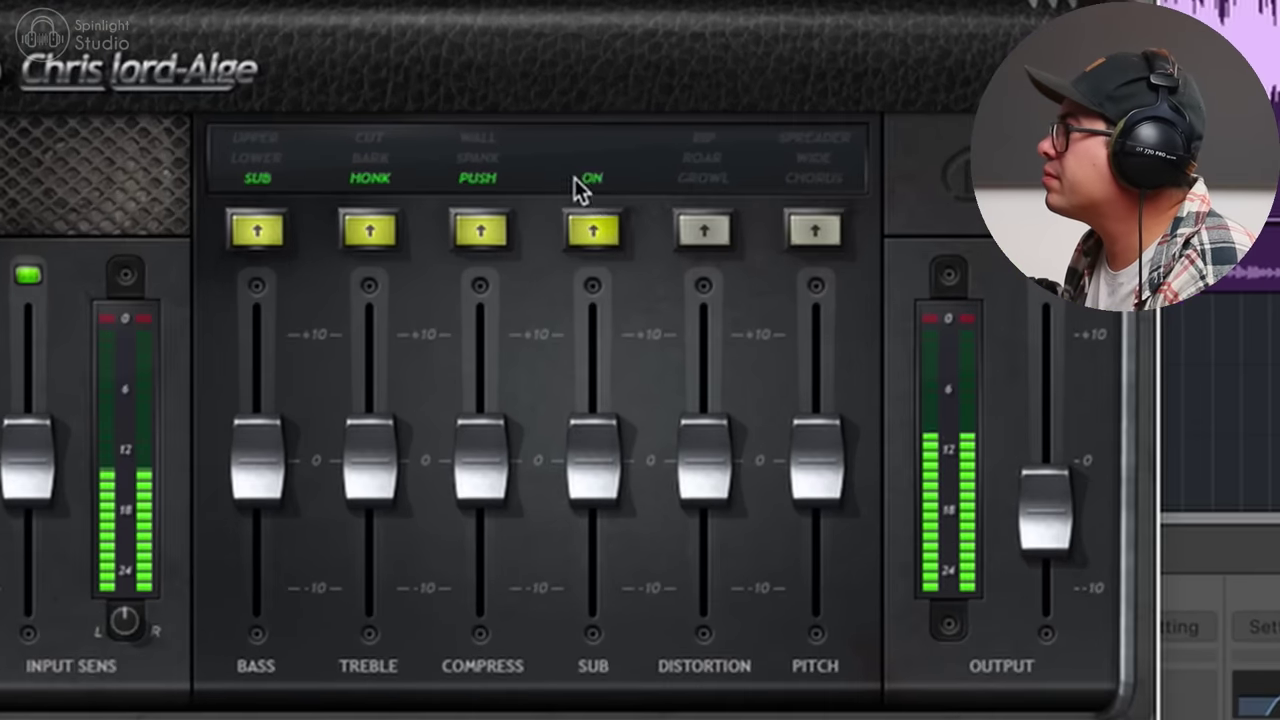
drag(360, 471, 371, 380)
mouse_move(480, 455)
mouse_down()
mouse_move(485, 332)
mouse_move(482, 445)
mouse_up()
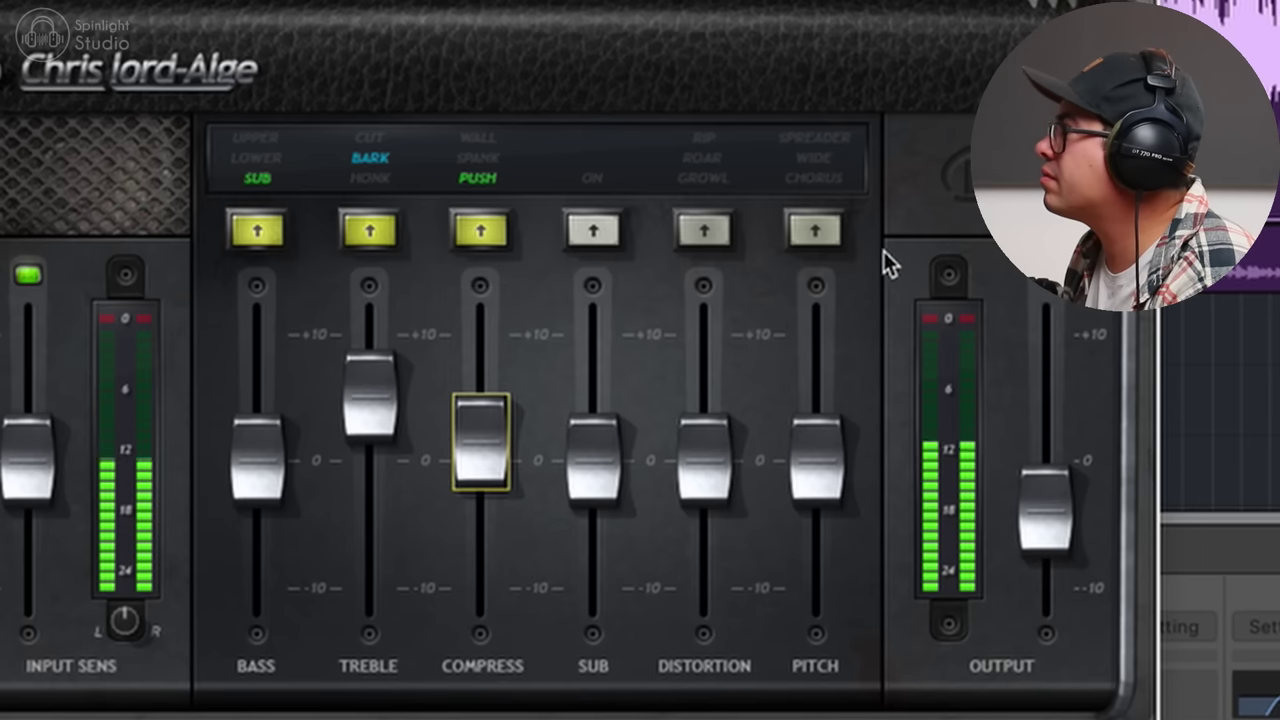
- Try the CLA Bass distortion with its fader slightly raised
click(718, 178)
drag(690, 477, 722, 428)
click(714, 167)
click(703, 167)
- Lower the CLA Bass low-end fader to about -6, raise Spank compression to about +3 and nudge up the output
drag(257, 458, 257, 530)
click(490, 157)
mouse_move(490, 420)
mouse_down()
mouse_move(490, 380)
mouse_move(490, 395)
mouse_up()
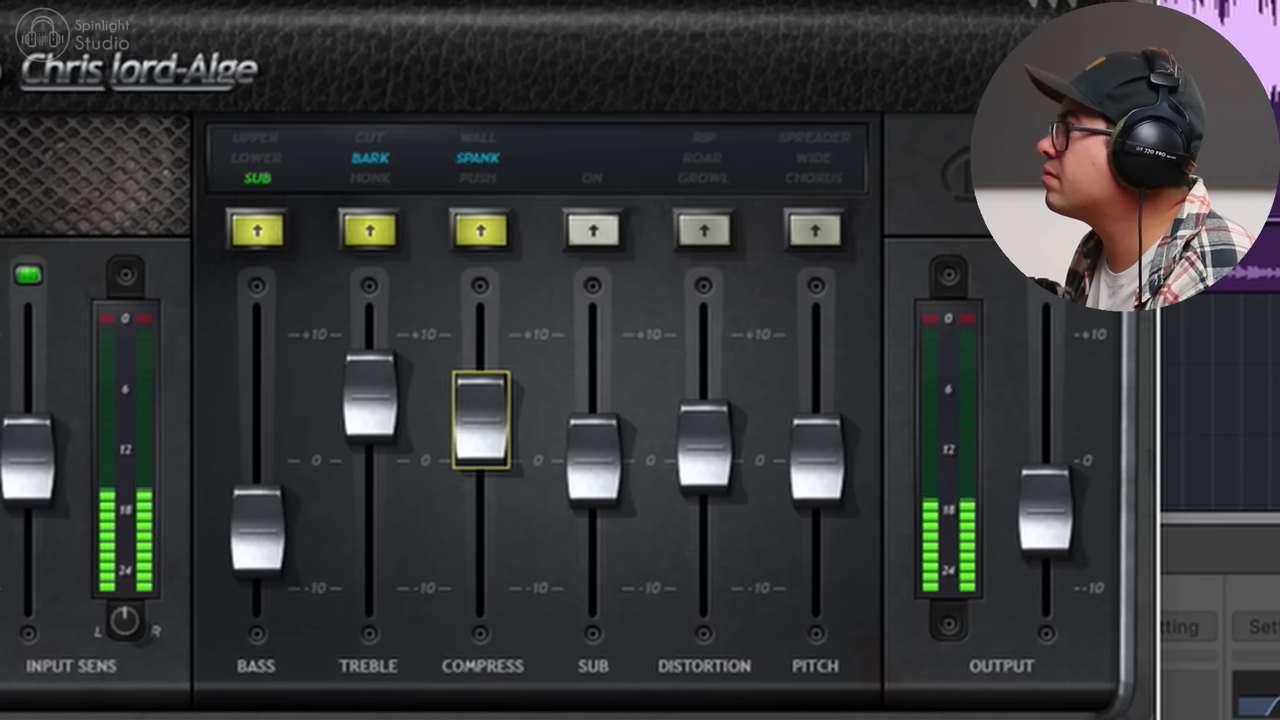
drag(1045, 510, 1045, 505)
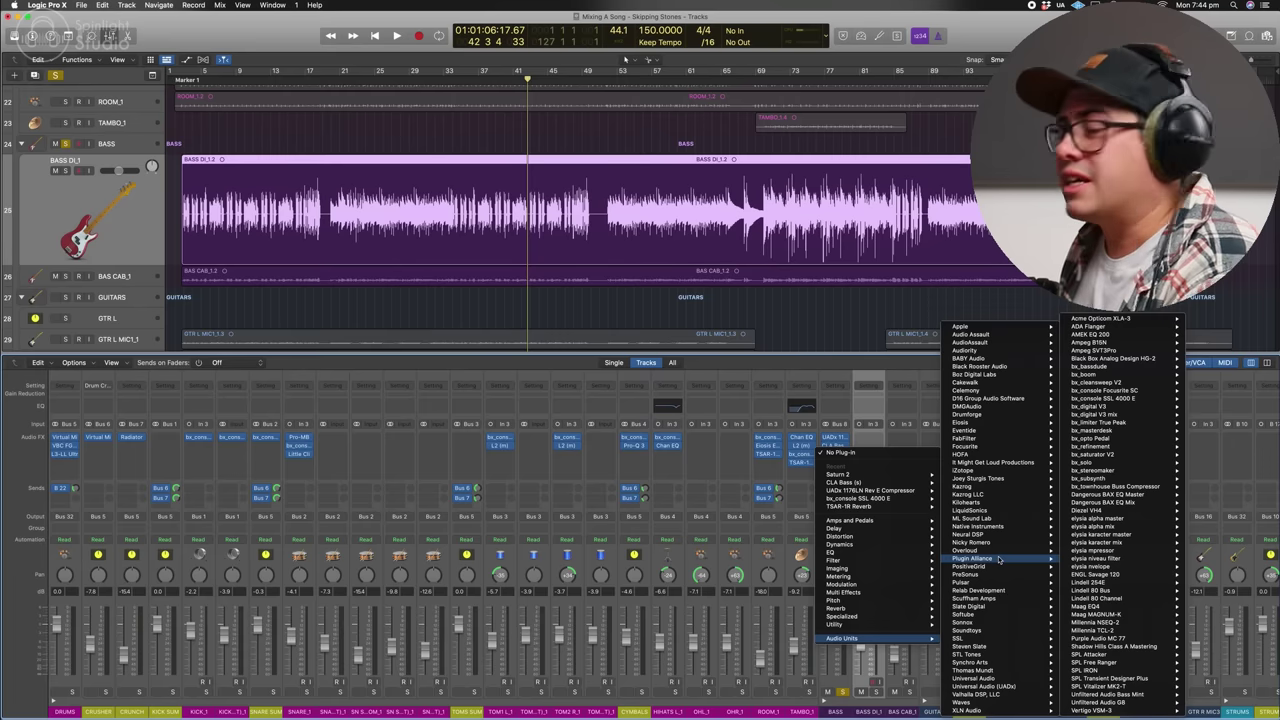
- Insert bx_console SSL 4000 E on the BASS channel and adjust its HMF band's frequency and boost
mouse_move(1180, 527)
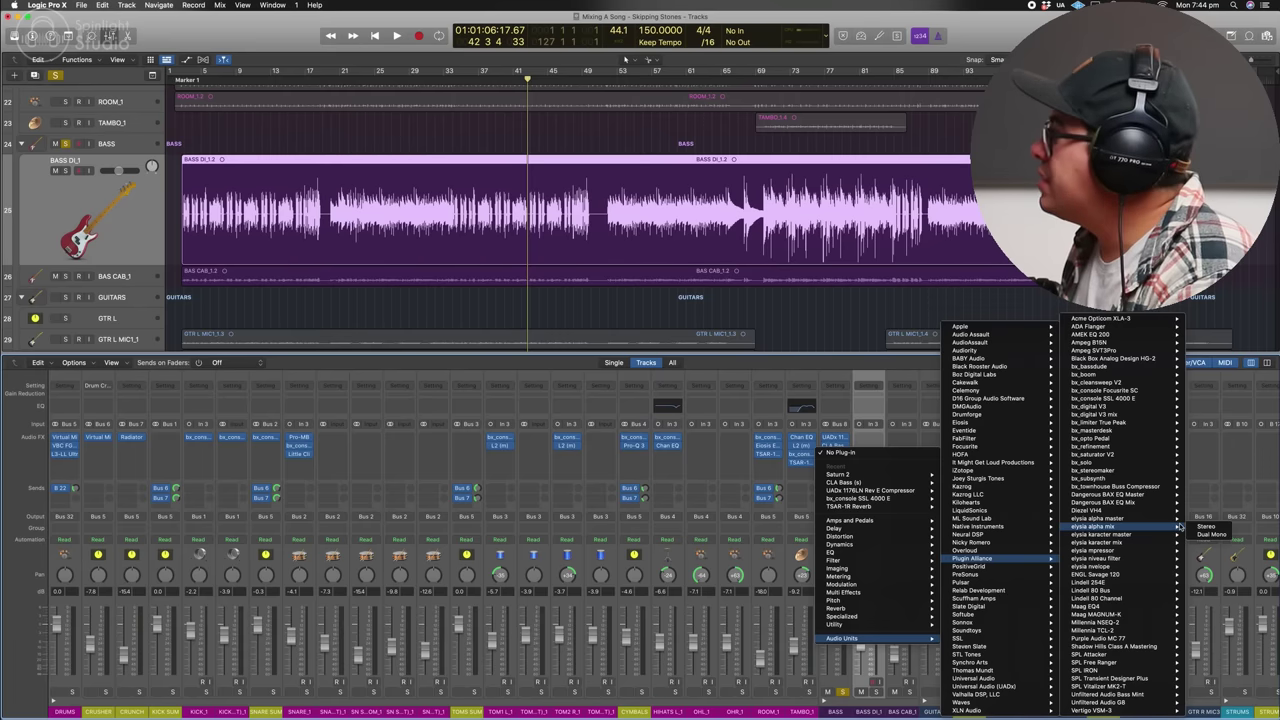
click(1118, 398)
drag(393, 308, 397, 368)
drag(486, 222, 490, 221)
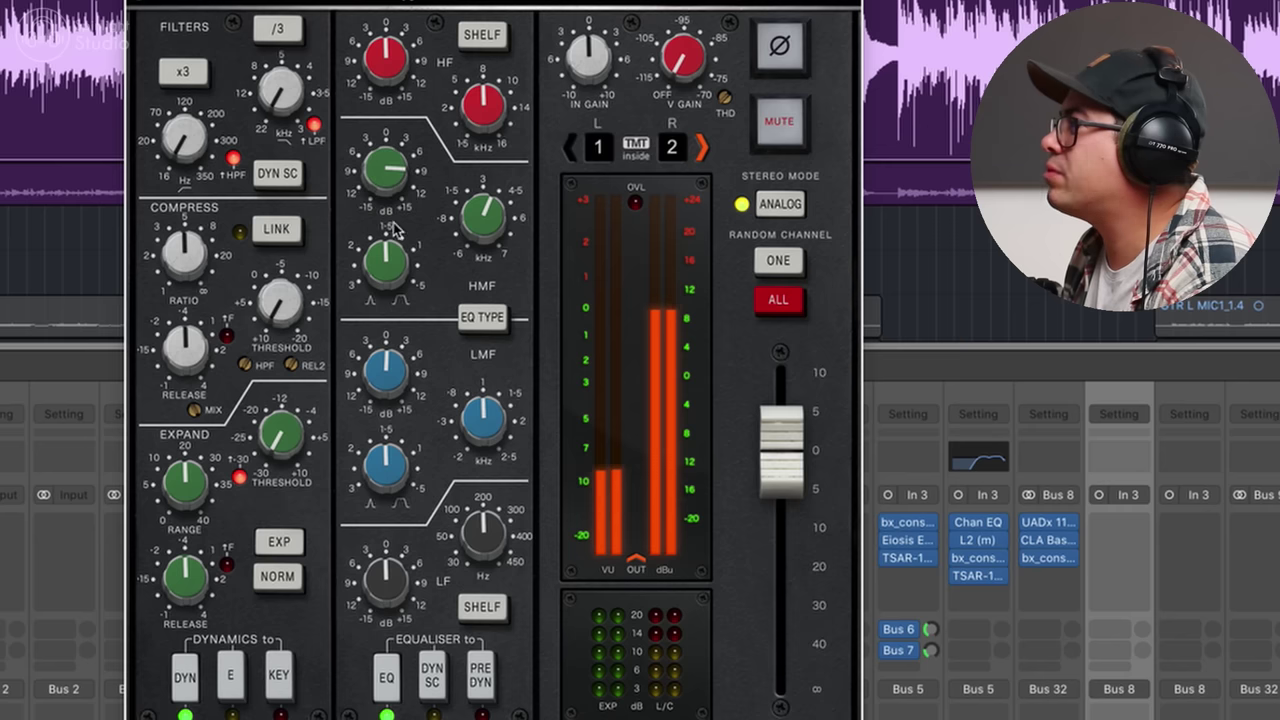
drag(390, 172, 393, 192)
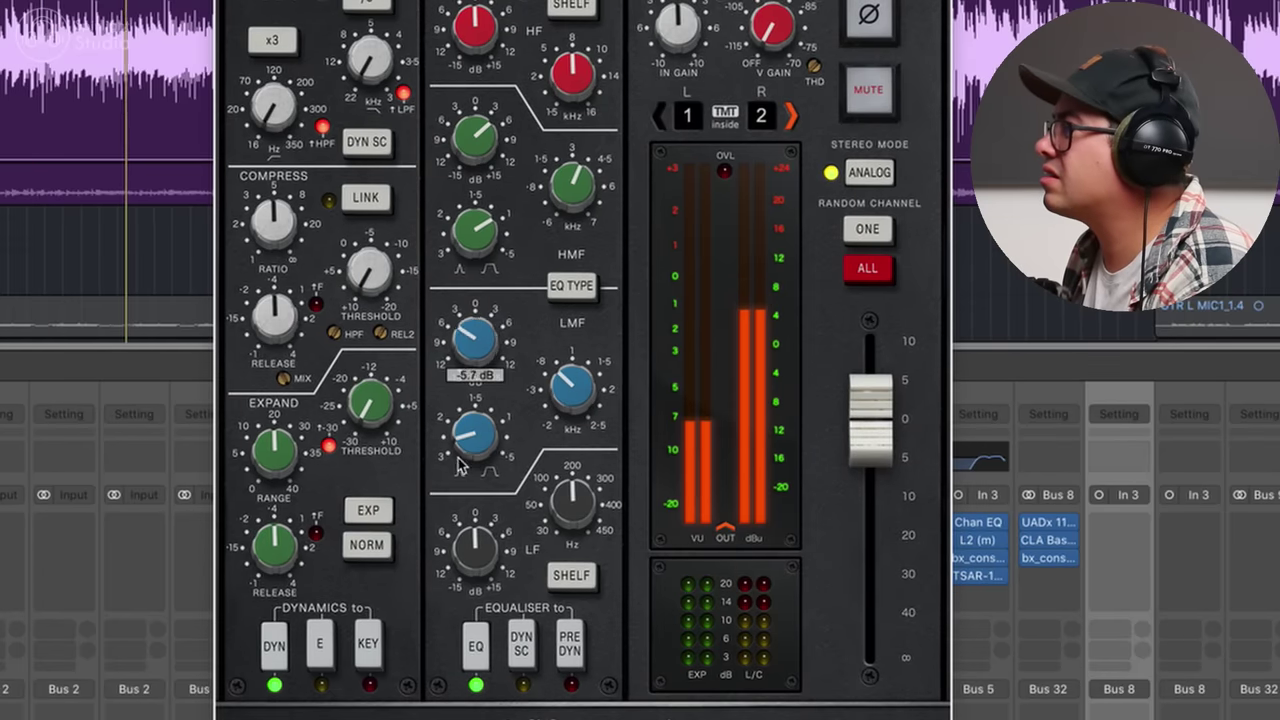
- Ease the LMF cut on the BASS console strip, tune it to a lower frequency and reduce the HMF gain
drag(461, 456, 481, 350)
mouse_move(569, 388)
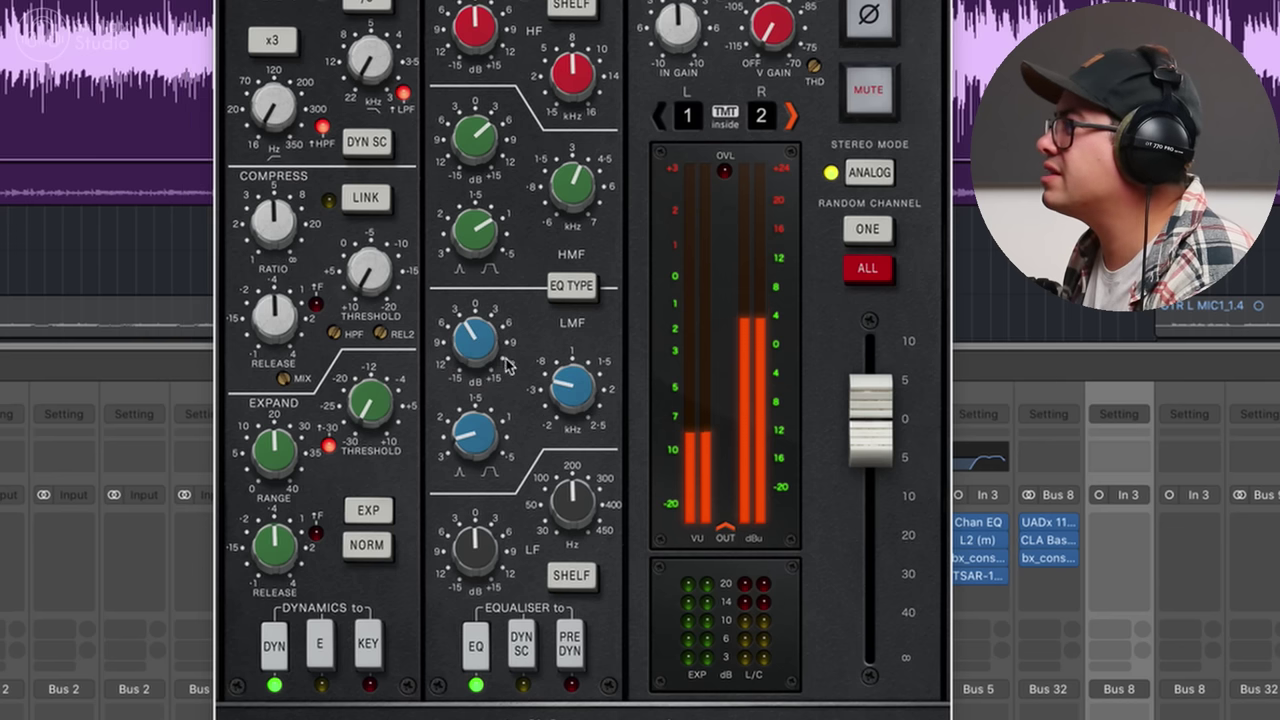
drag(478, 150, 483, 202)
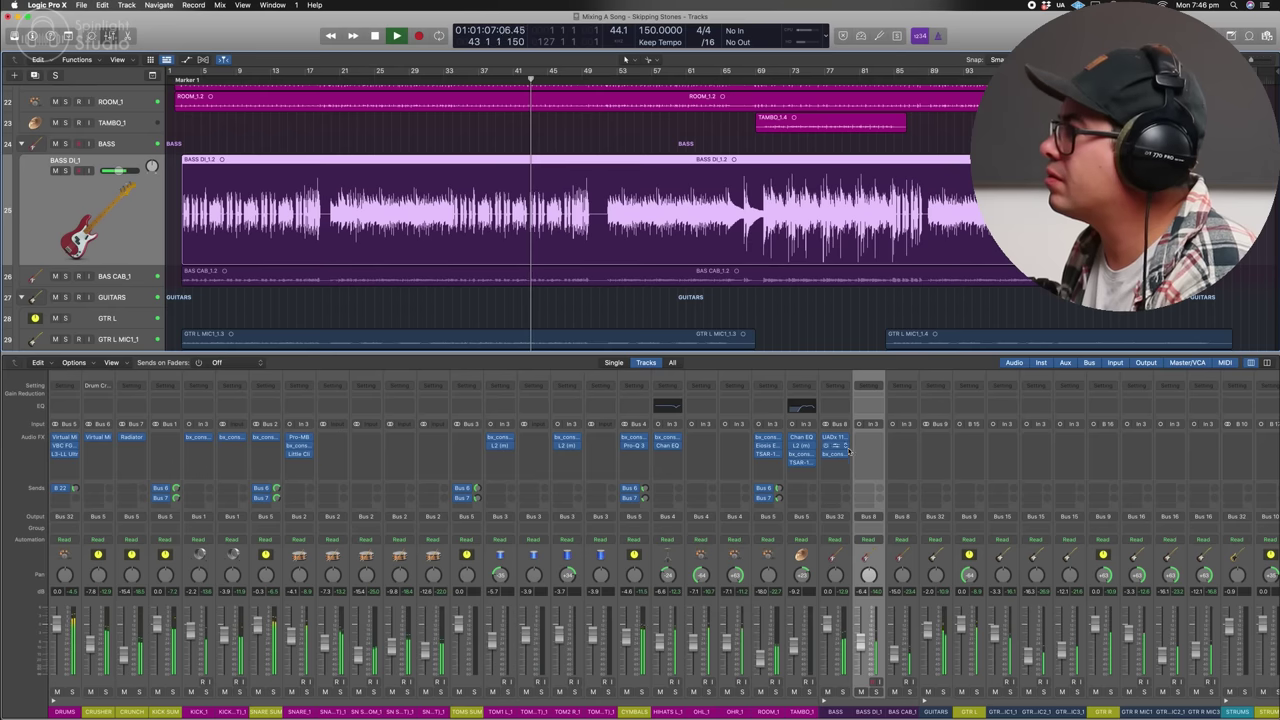
- Insert the Waves L2 (s) limiter on the BASS channel and lower its linked threshold and ceiling to -13.7
click(868, 446)
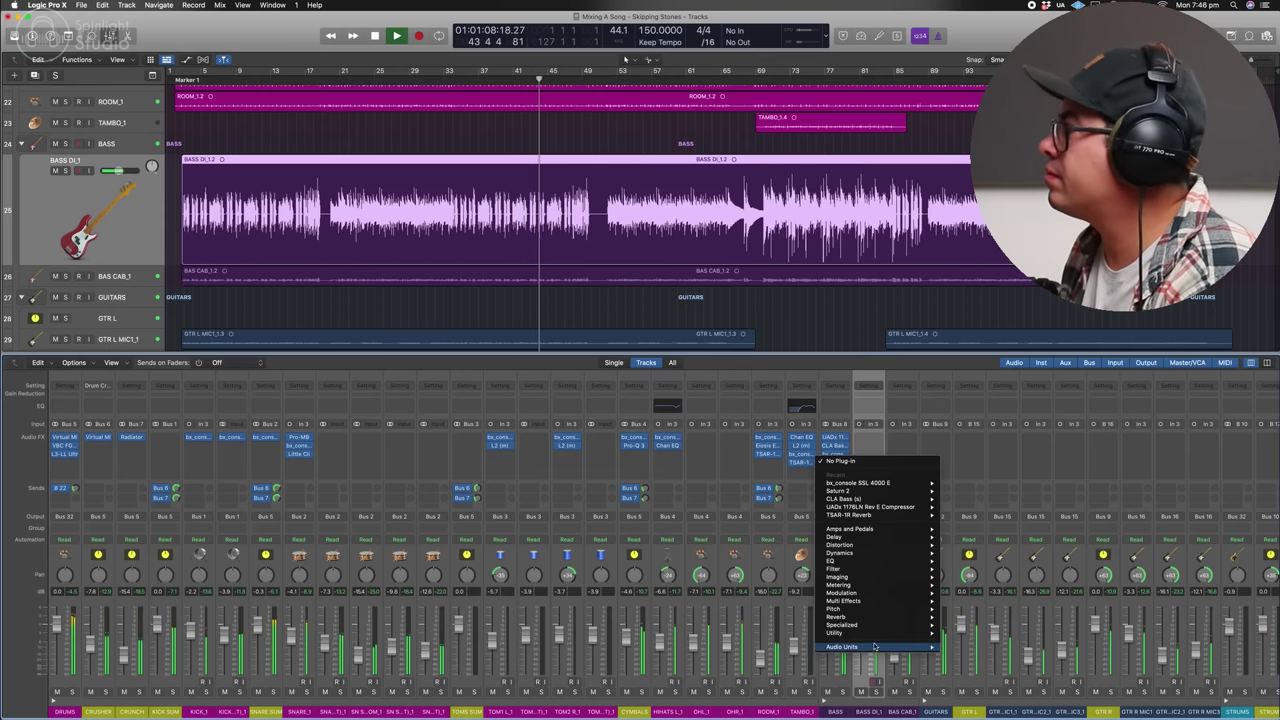
mouse_move(850, 646)
mouse_move(982, 704)
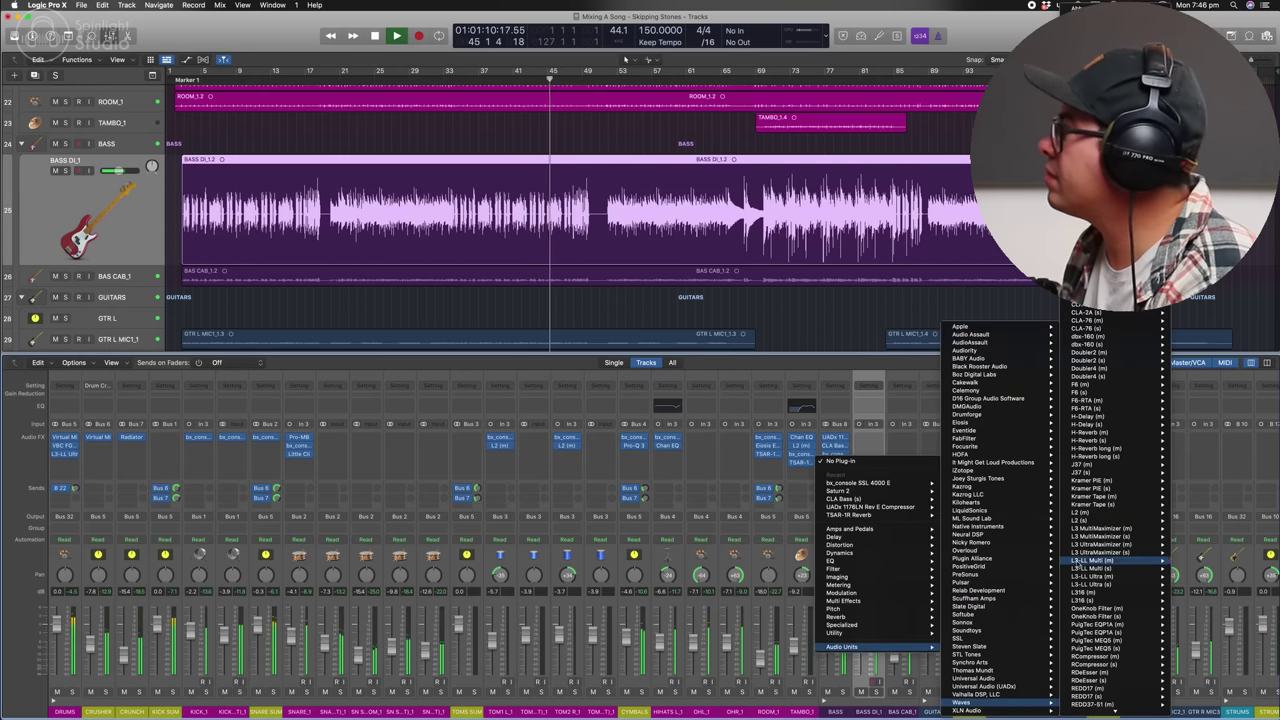
click(1085, 520)
scroll(433, 214, down, 10)
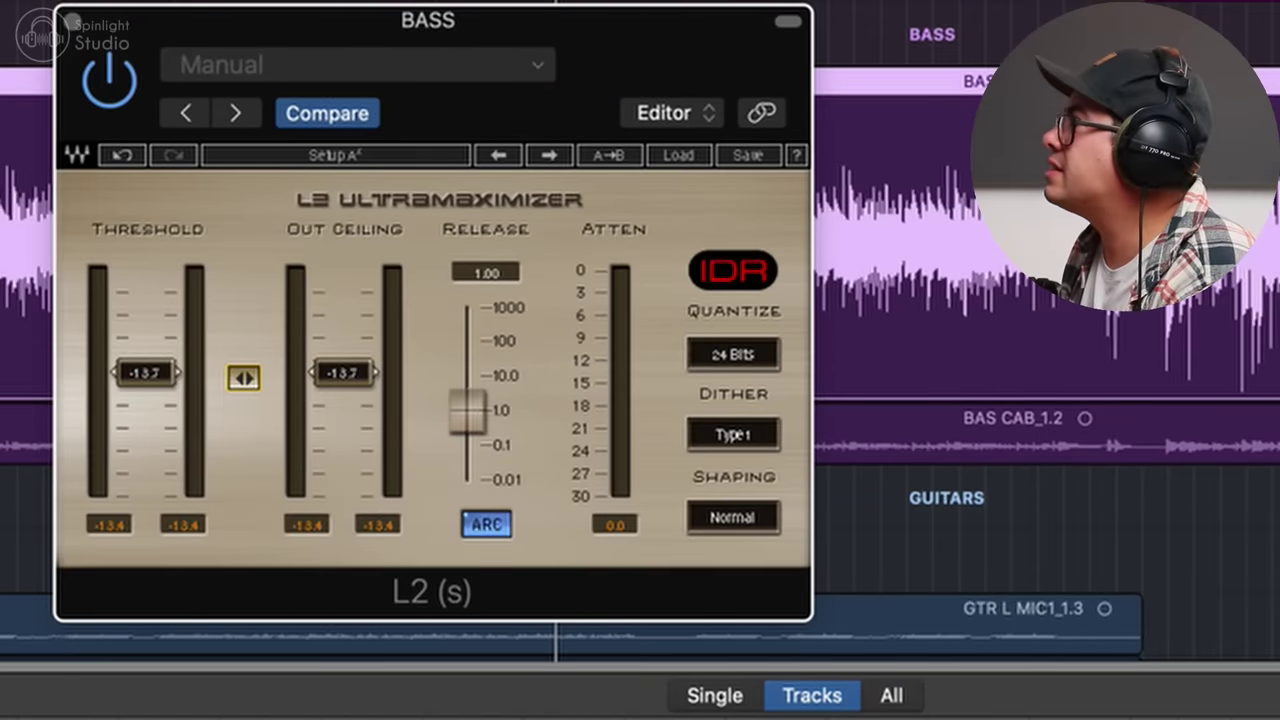
- Play the bass and lower the L2's linked threshold and output ceiling to -14.6
click(1156, 4)
key(space)
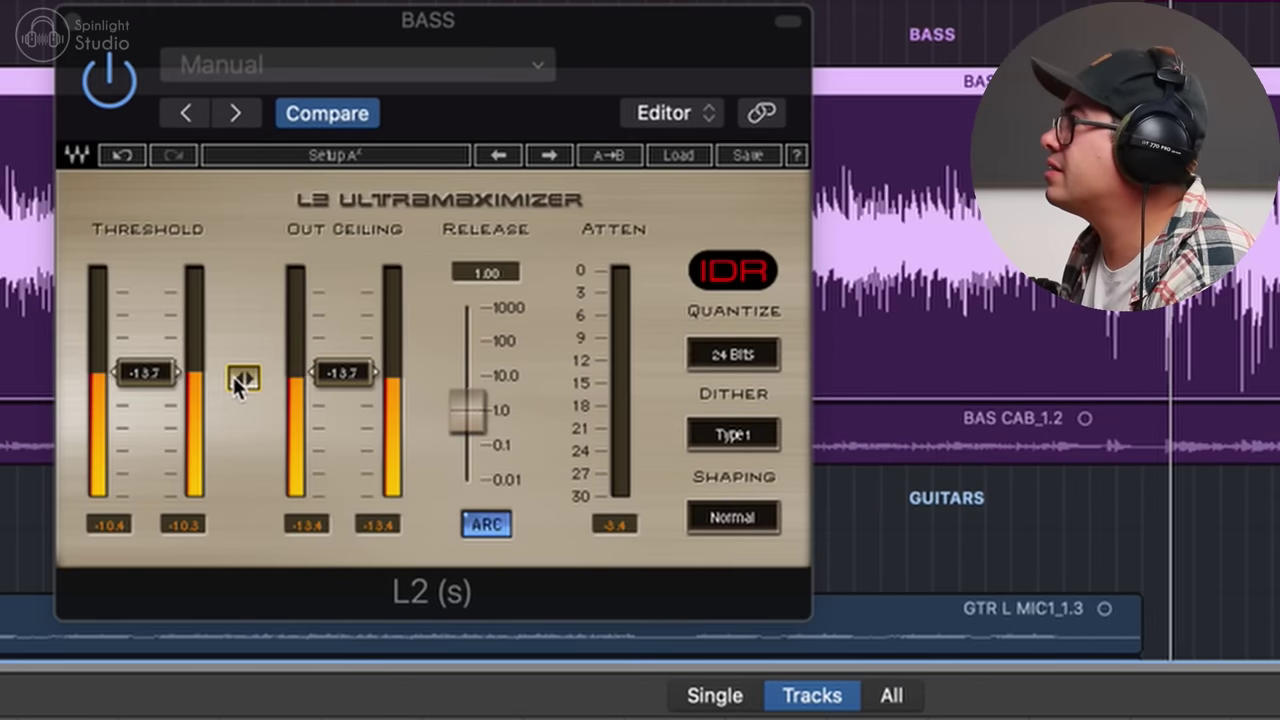
drag(237, 386, 237, 400)
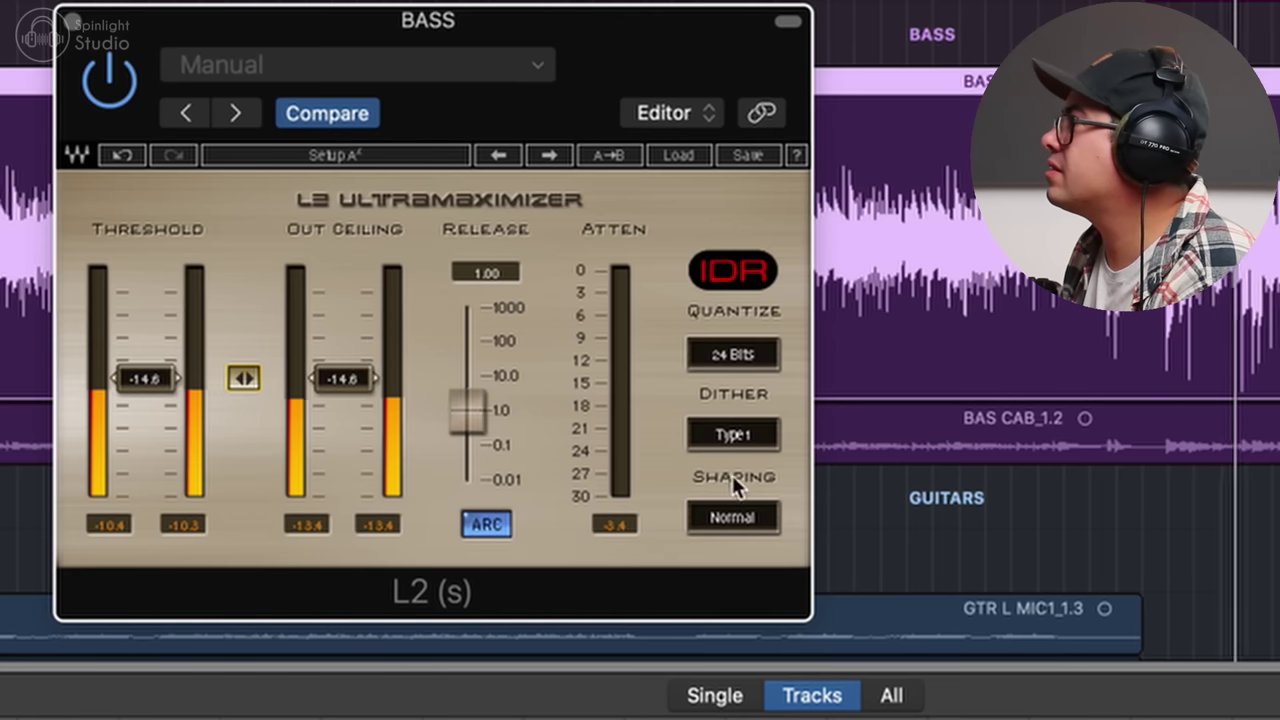
- Set the bass L2's noise shaping to None, close the plug-in and toggle the BASS channel's solo
click(740, 517)
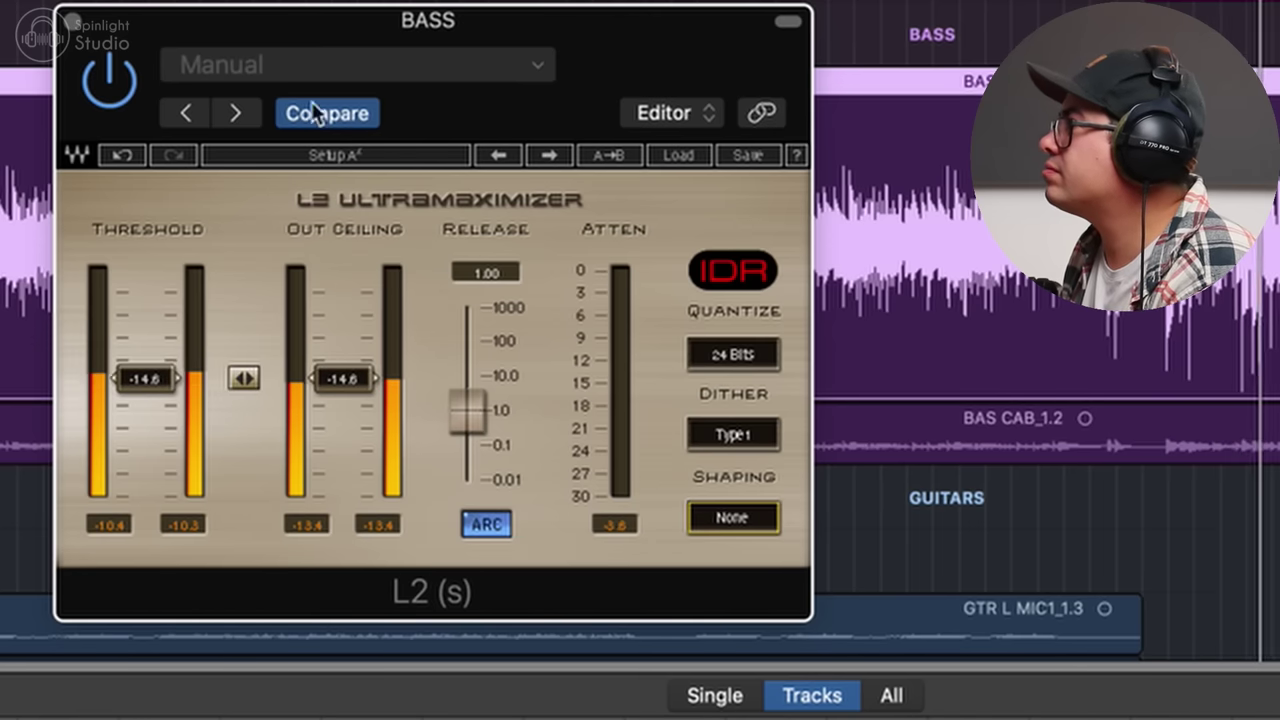
click(76, 28)
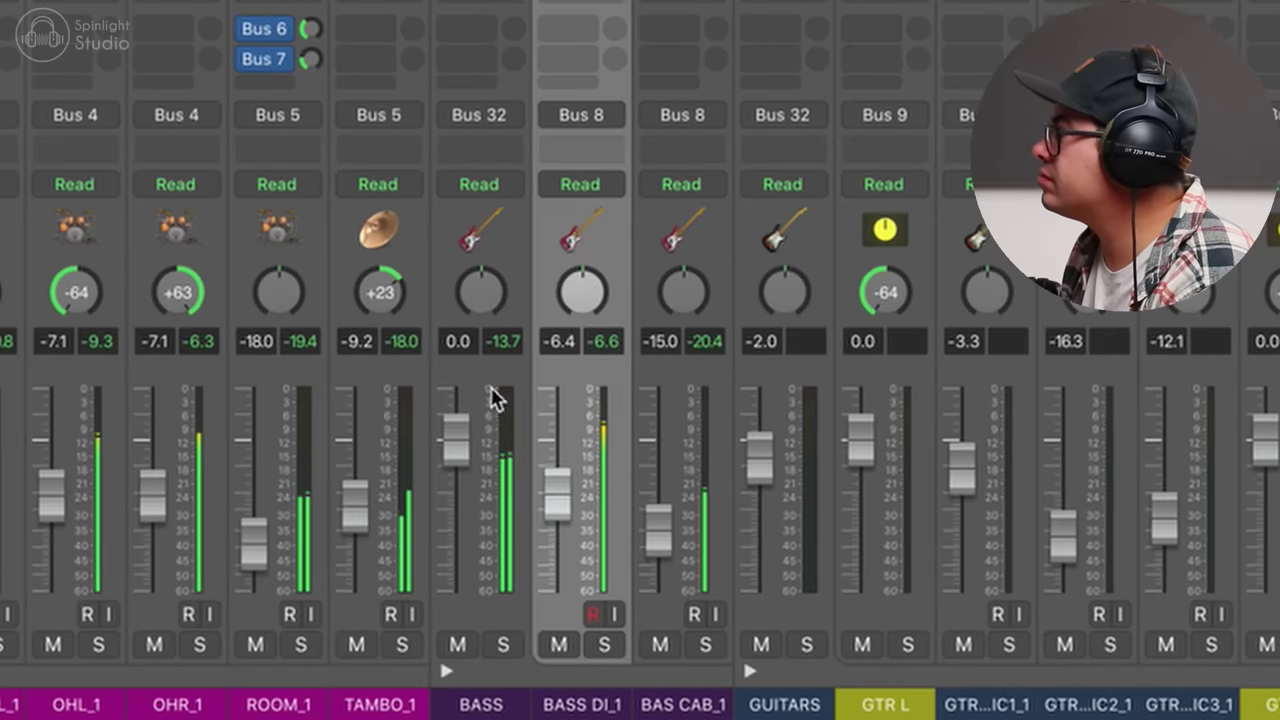
click(503, 645)
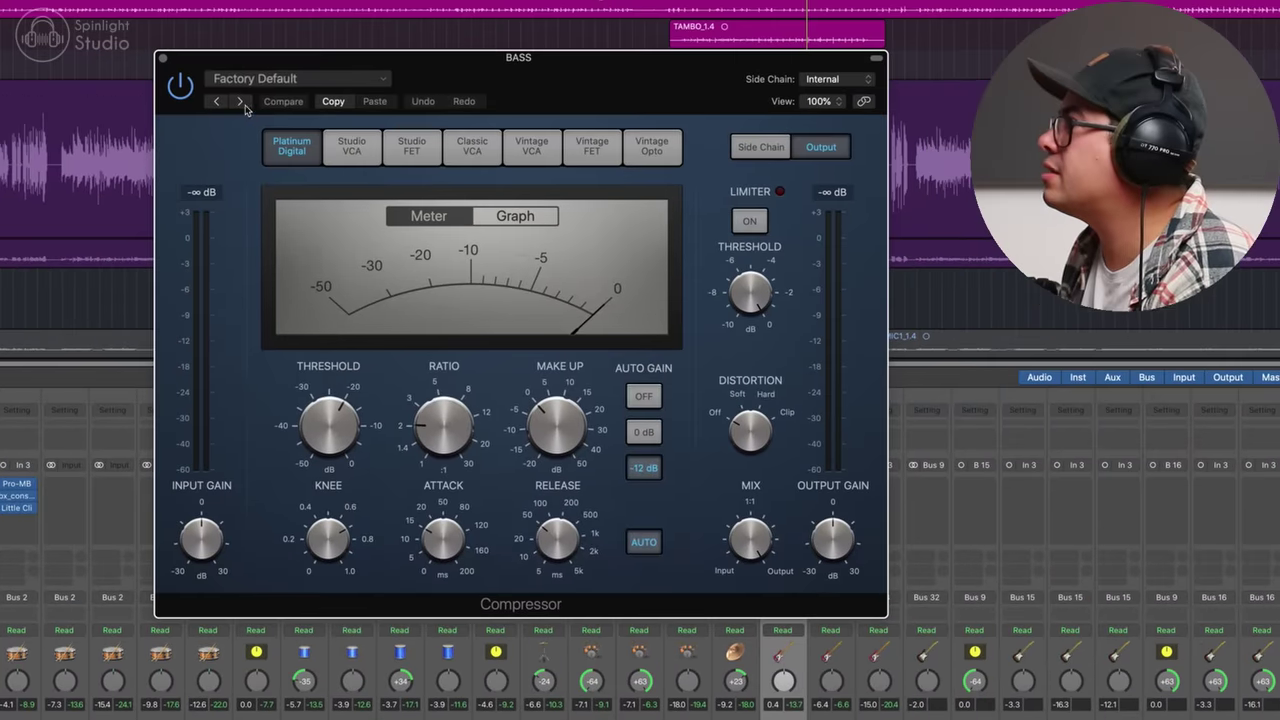
- Load the Kick SC preset on the BASS Compressor, sidechain it from KICK SAMPLE (SPINLIGHT)_1 (Audio 23) and close the plug-in
click(219, 101)
click(219, 101)
click(219, 101)
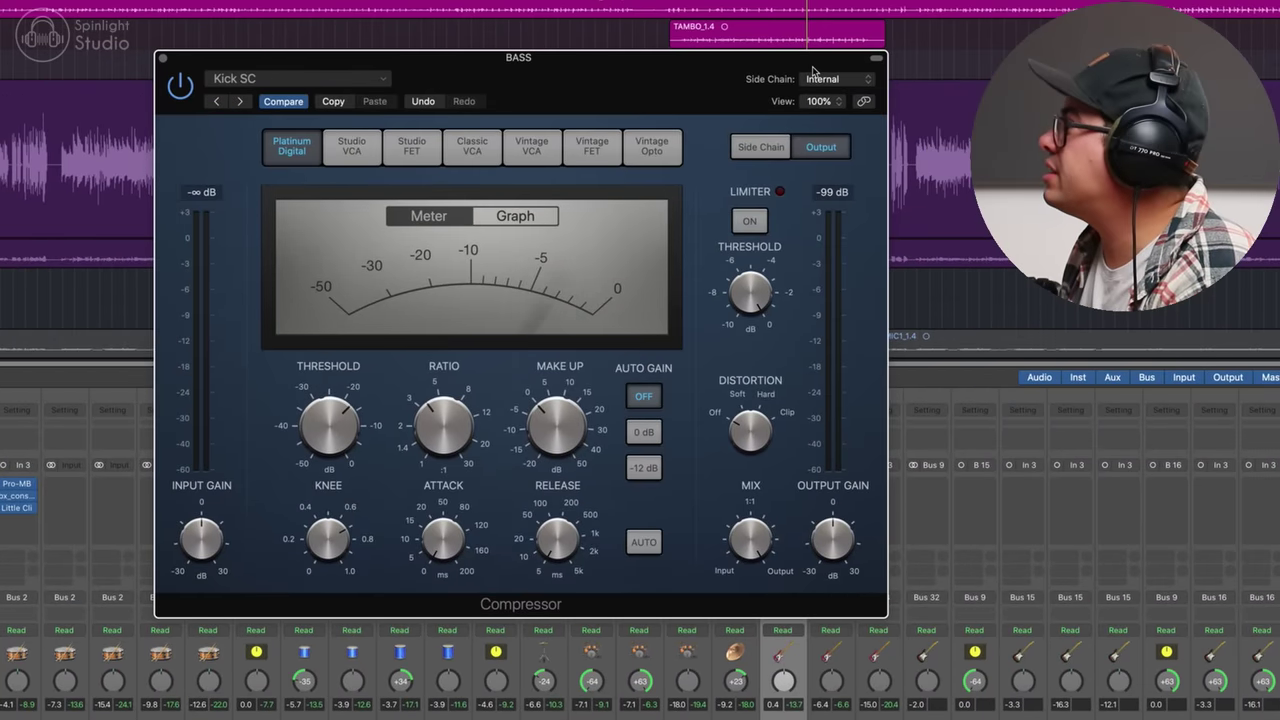
click(838, 79)
mouse_move(820, 101)
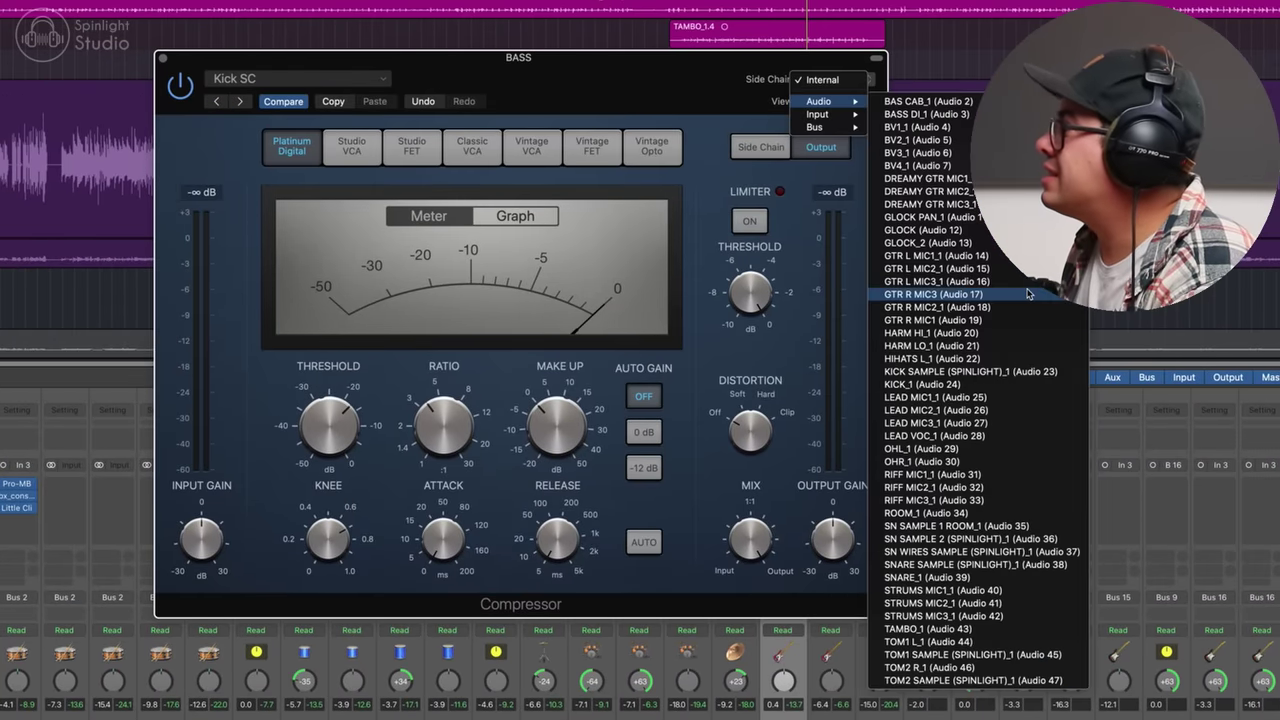
click(1007, 372)
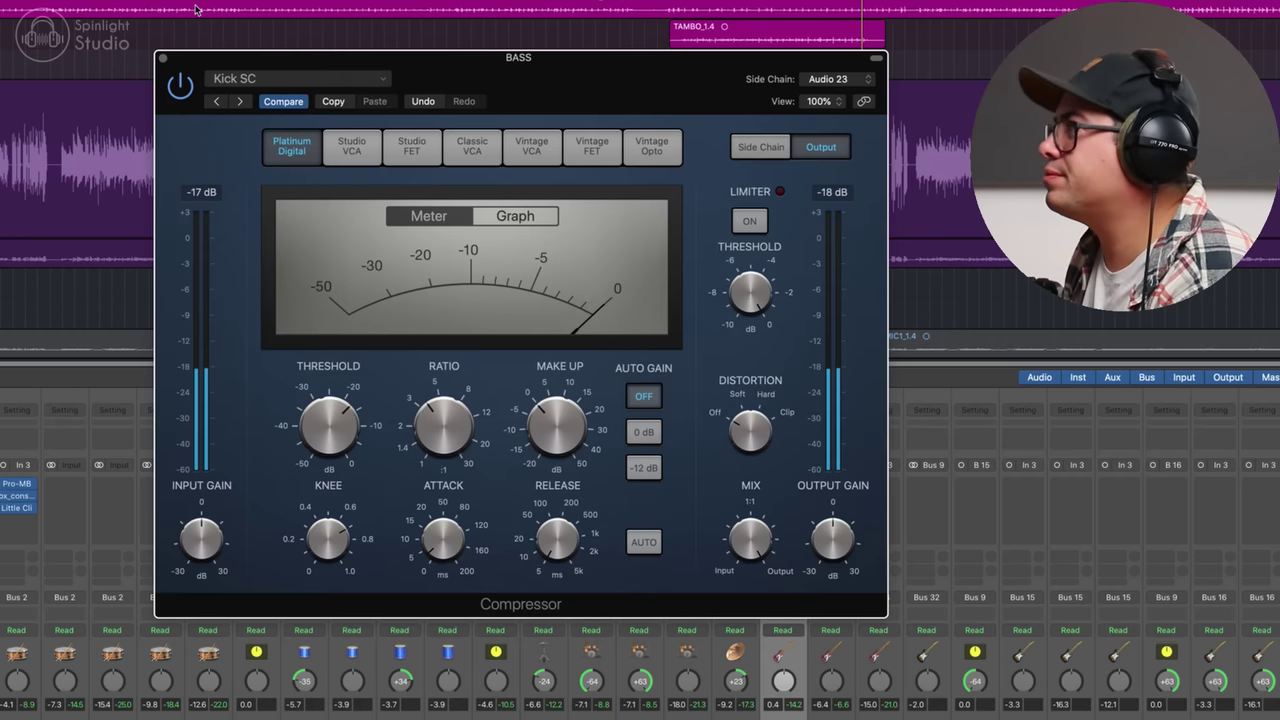
click(164, 59)
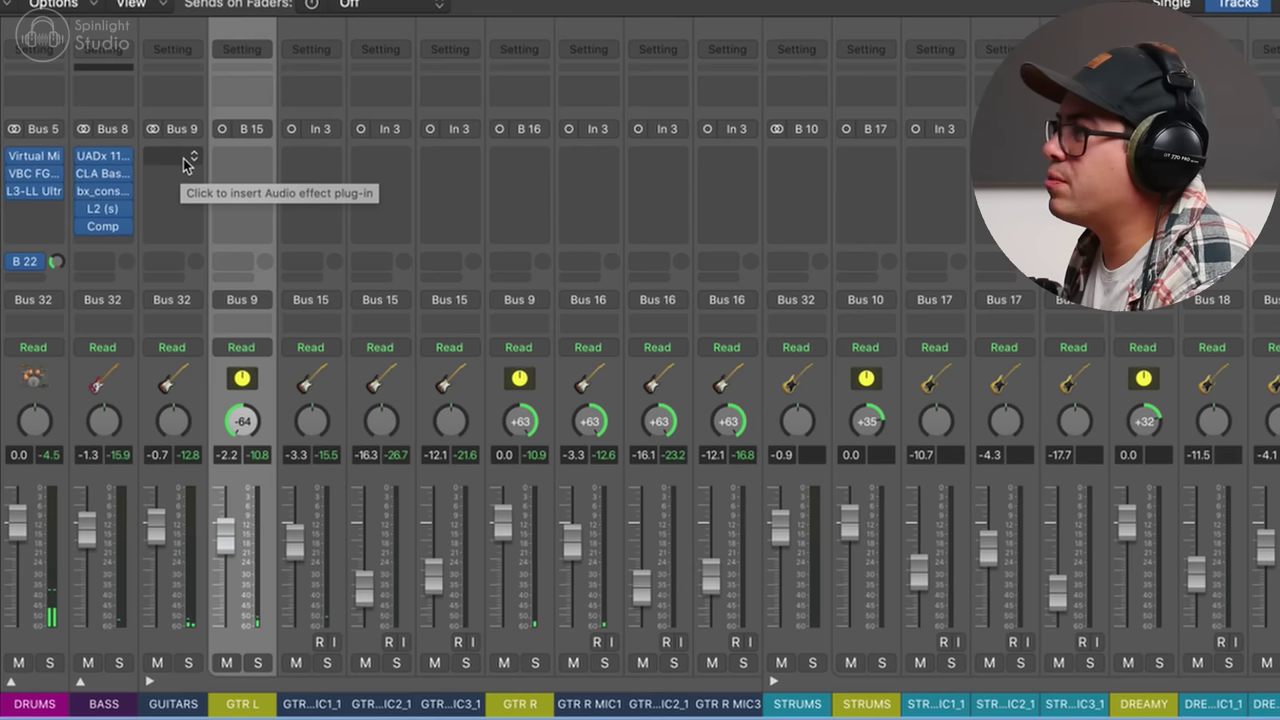
- Insert the Waves SSLChannel (s) plug-in on the GUITARS channel
click(184, 158)
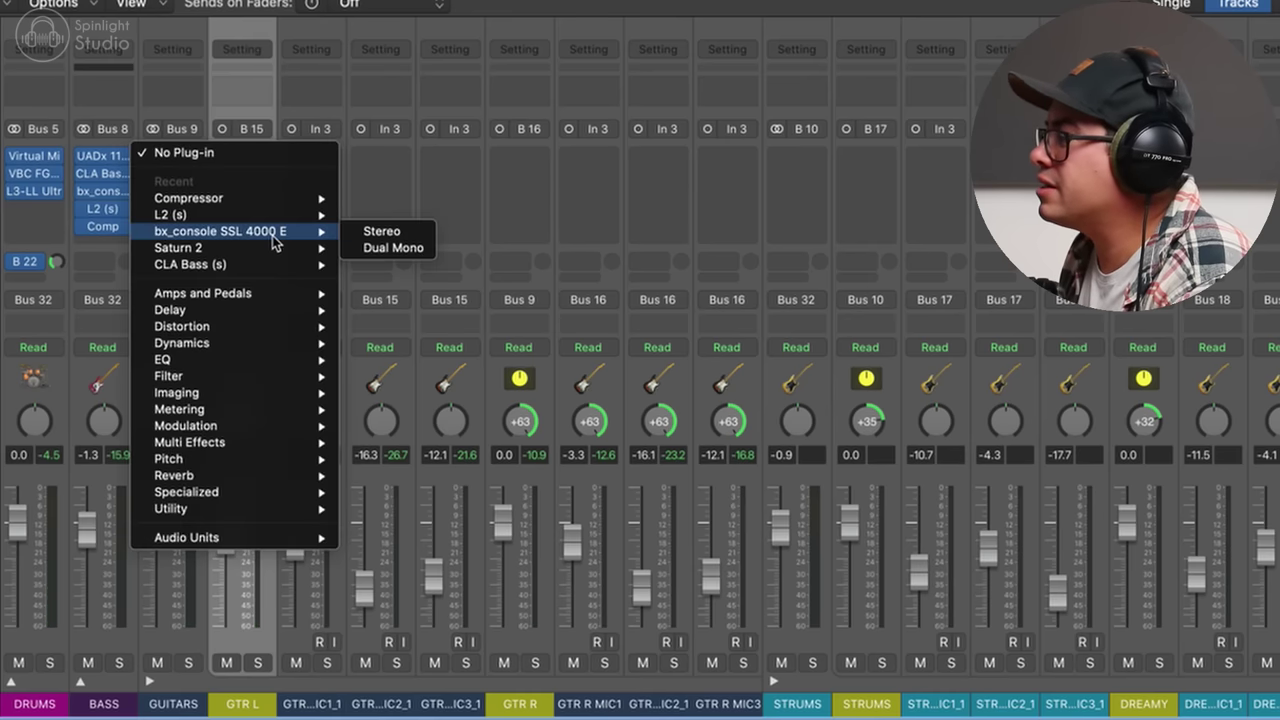
mouse_move(310, 543)
mouse_move(535, 703)
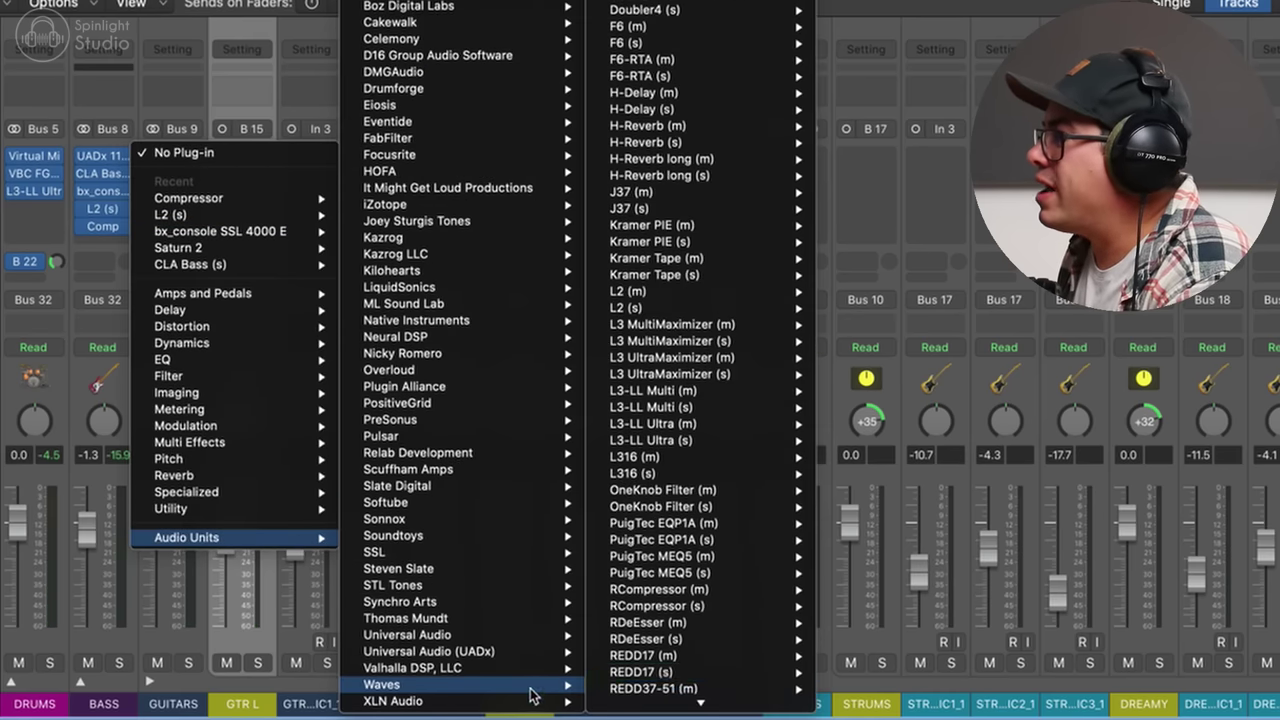
scroll(690, 680, down, 5)
scroll(700, 668, down, 5)
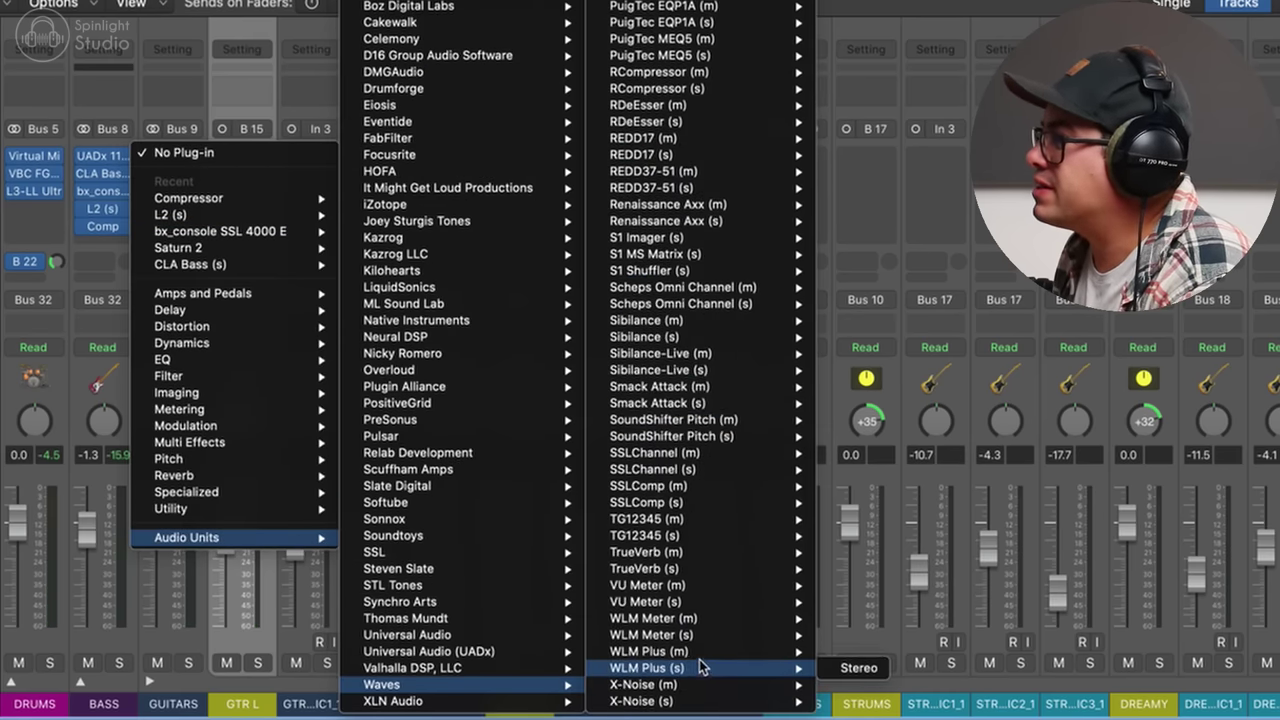
click(662, 328)
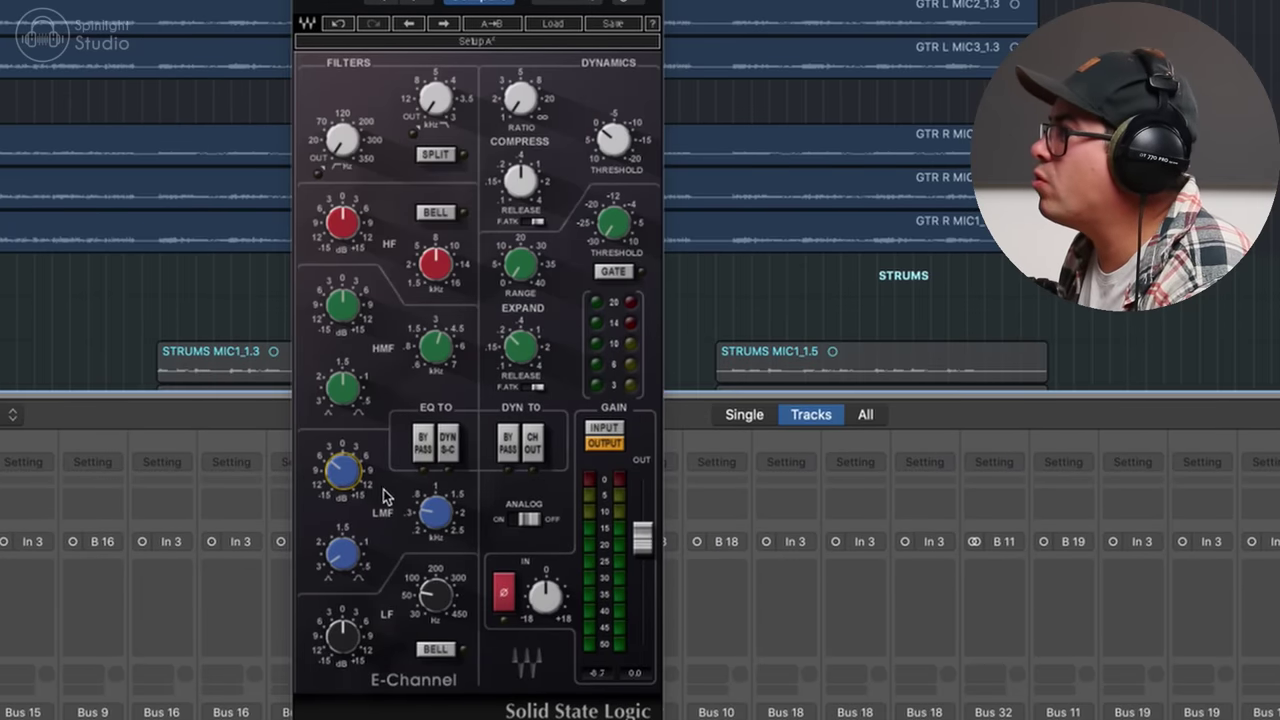
- Play the guitars, adjust the E-Channel's LMF gain and tune its high-pass filter to just above 120 Hz
key(space)
drag(348, 476, 348, 431)
drag(406, 378, 406, 435)
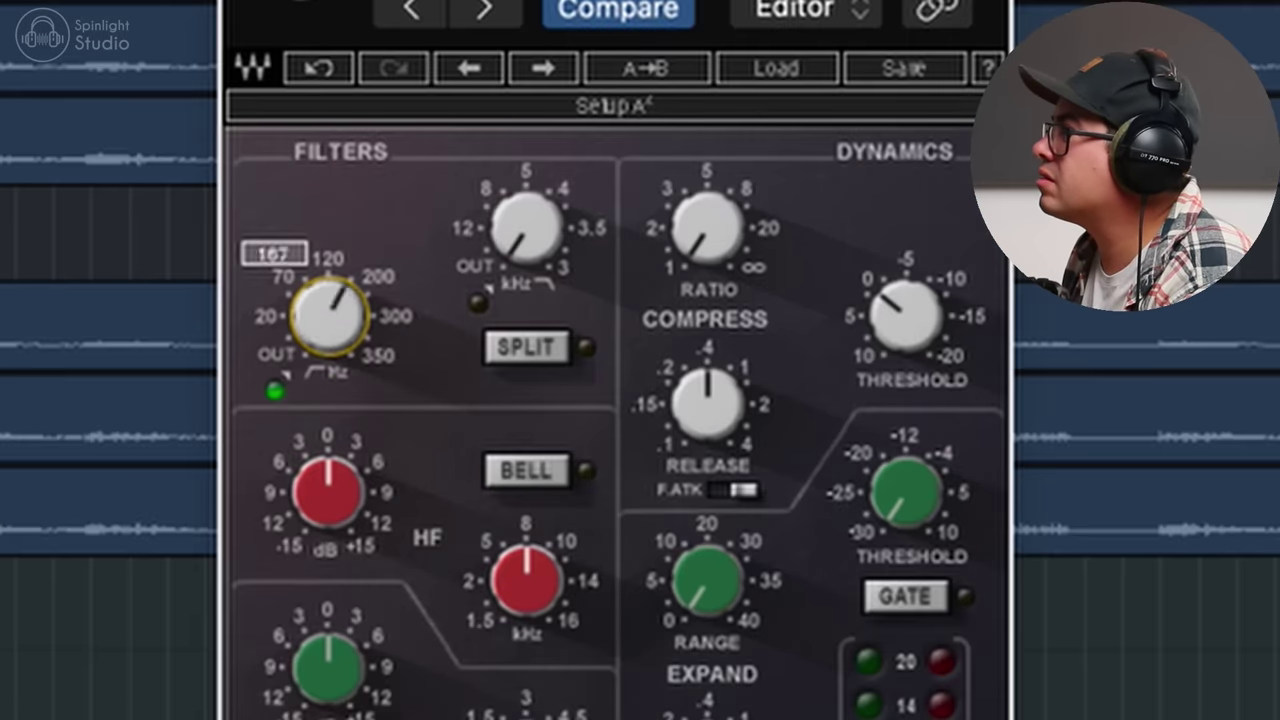
drag(325, 84, 325, 75)
drag(328, 316, 328, 331)
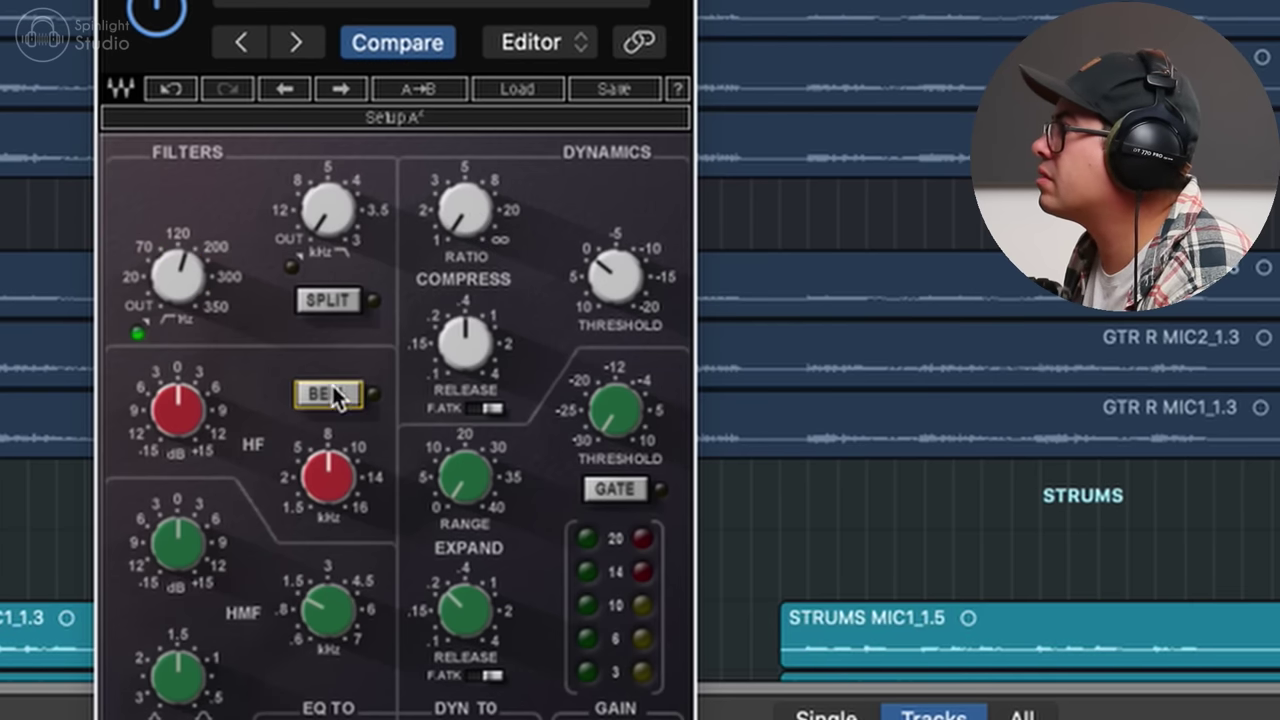
- Boost the guitars' HF band slightly, set the LMF gain to -6.0 dB and adjust the LMF frequency
drag(183, 385, 183, 330)
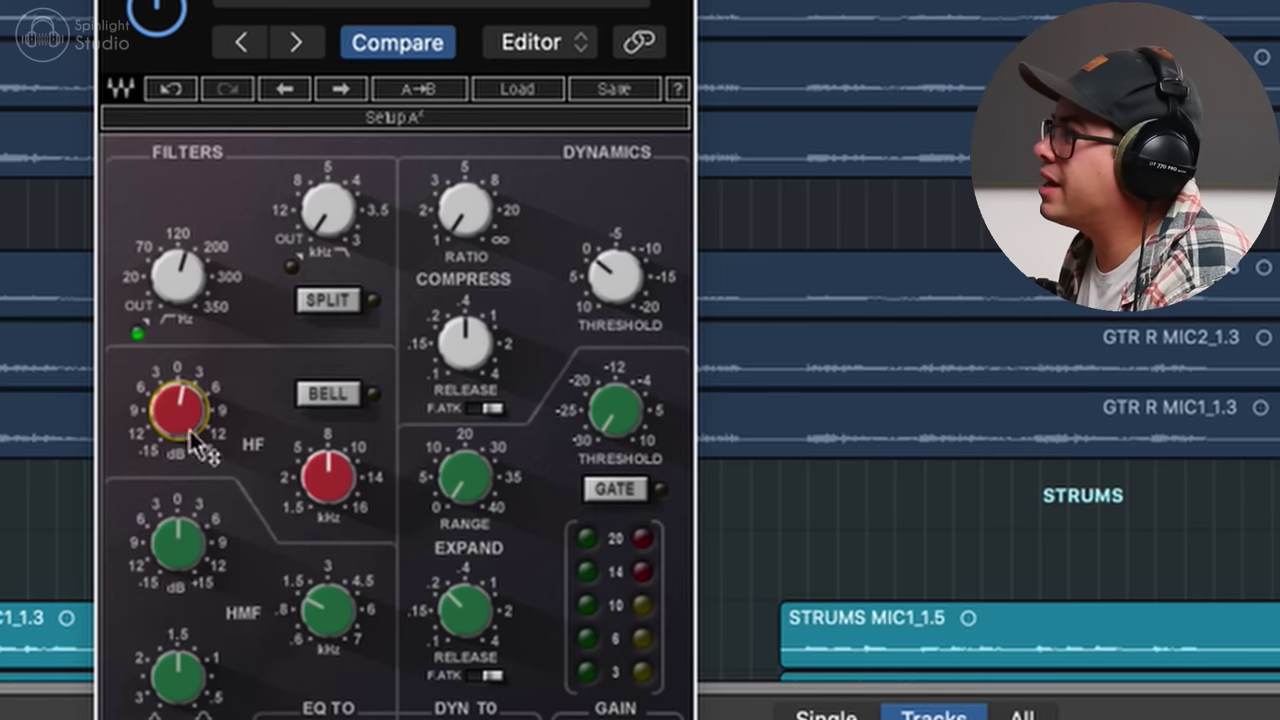
click(189, 434)
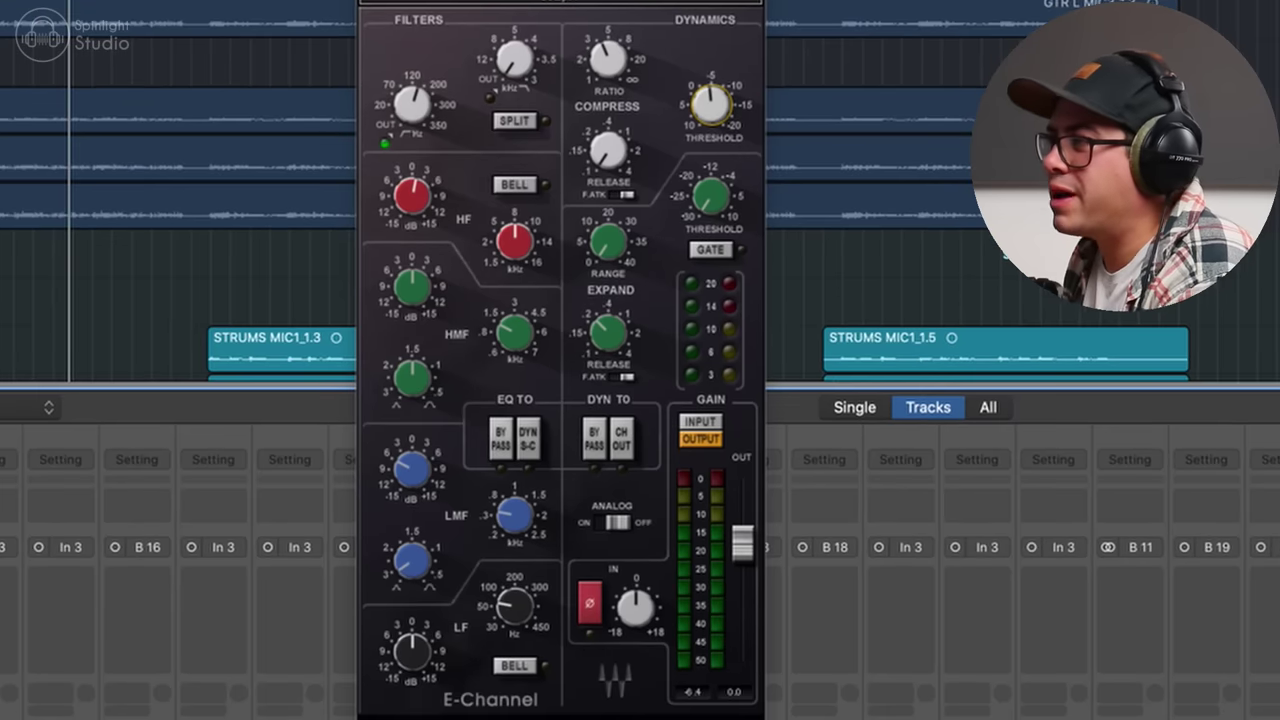
click(403, 476)
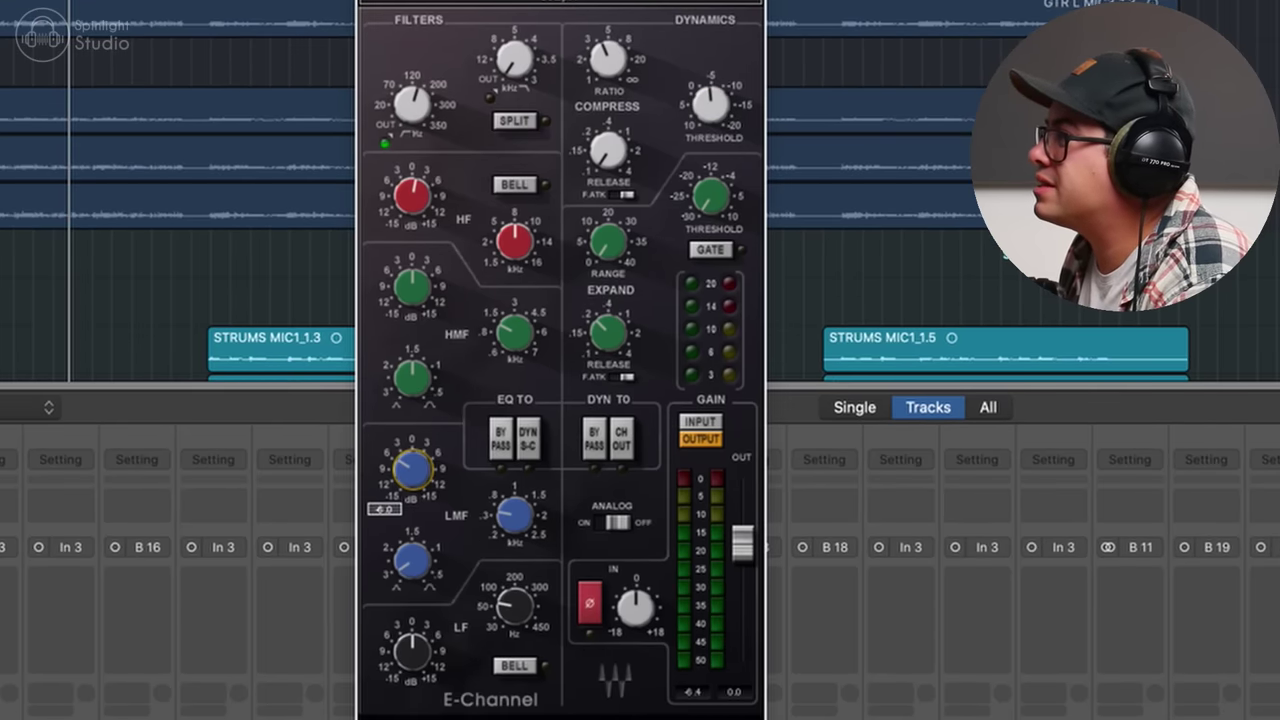
click(518, 532)
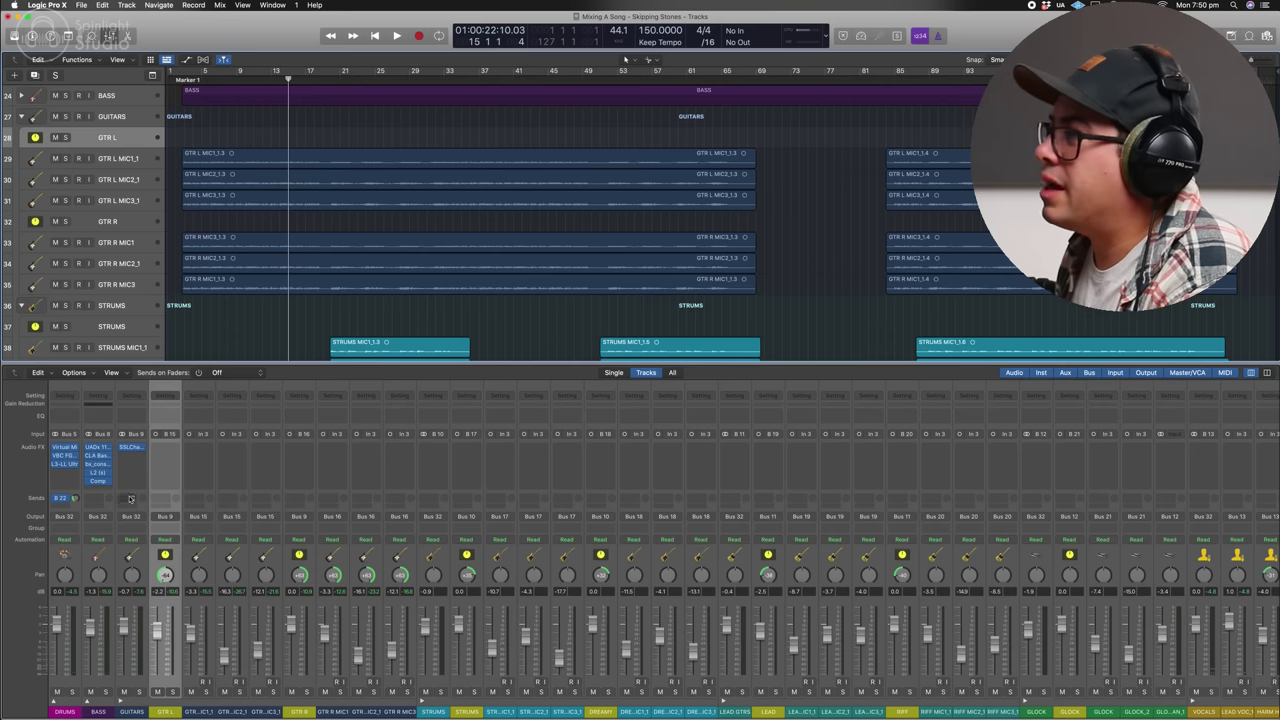
- Add a Bus 23 send on the GUITARS channel and insert ValhallaVintageVerb in stereo on the receiving aux
click(130, 498)
mouse_move(160, 513)
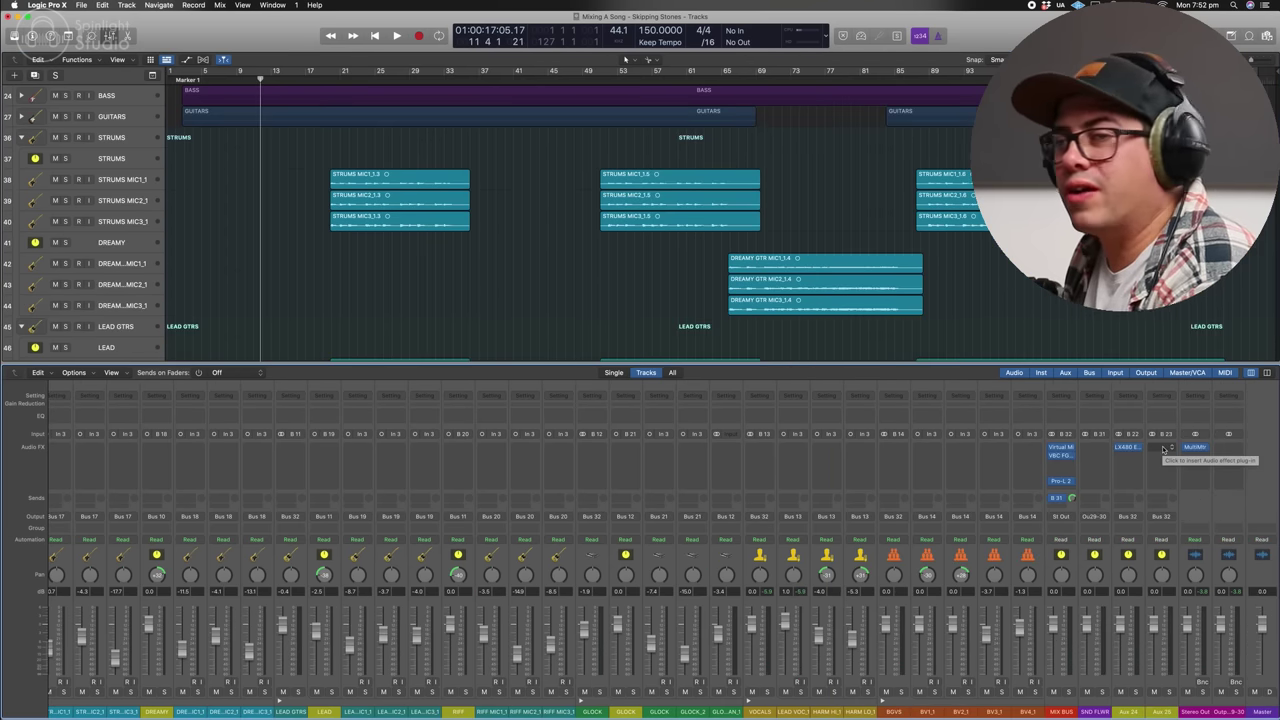
click(1163, 448)
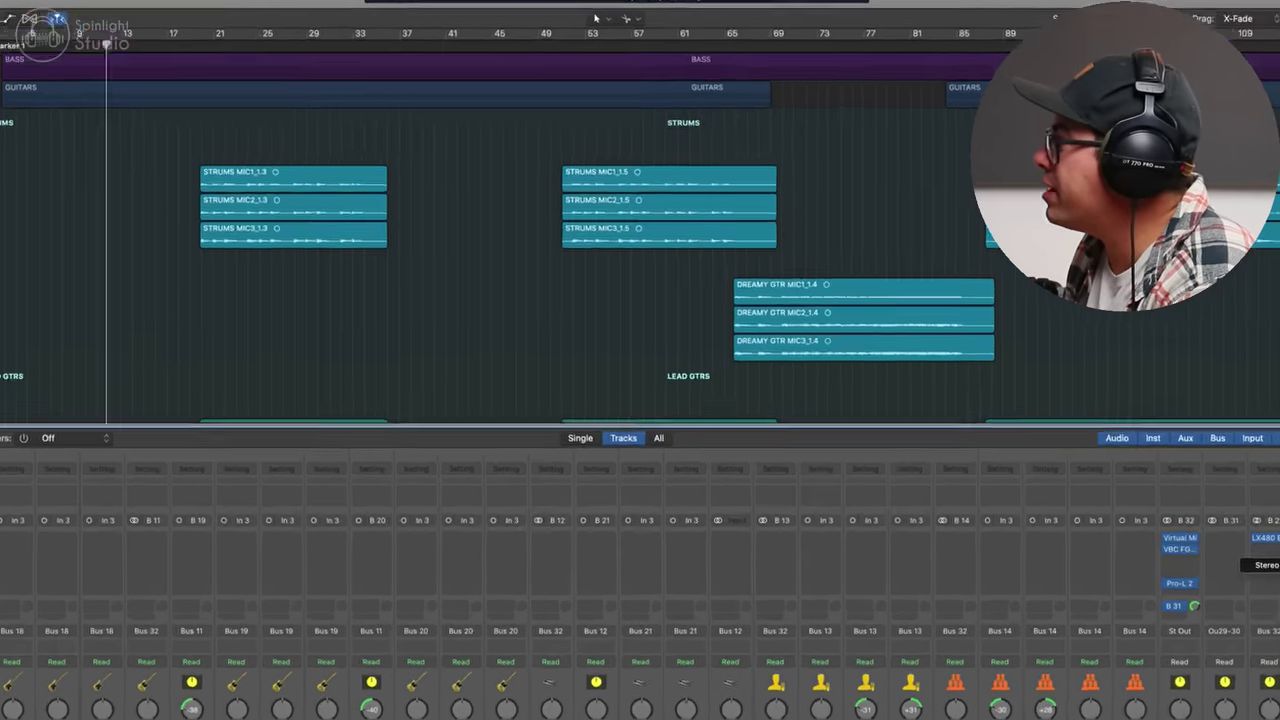
click(1126, 468)
drag(521, 295, 522, 300)
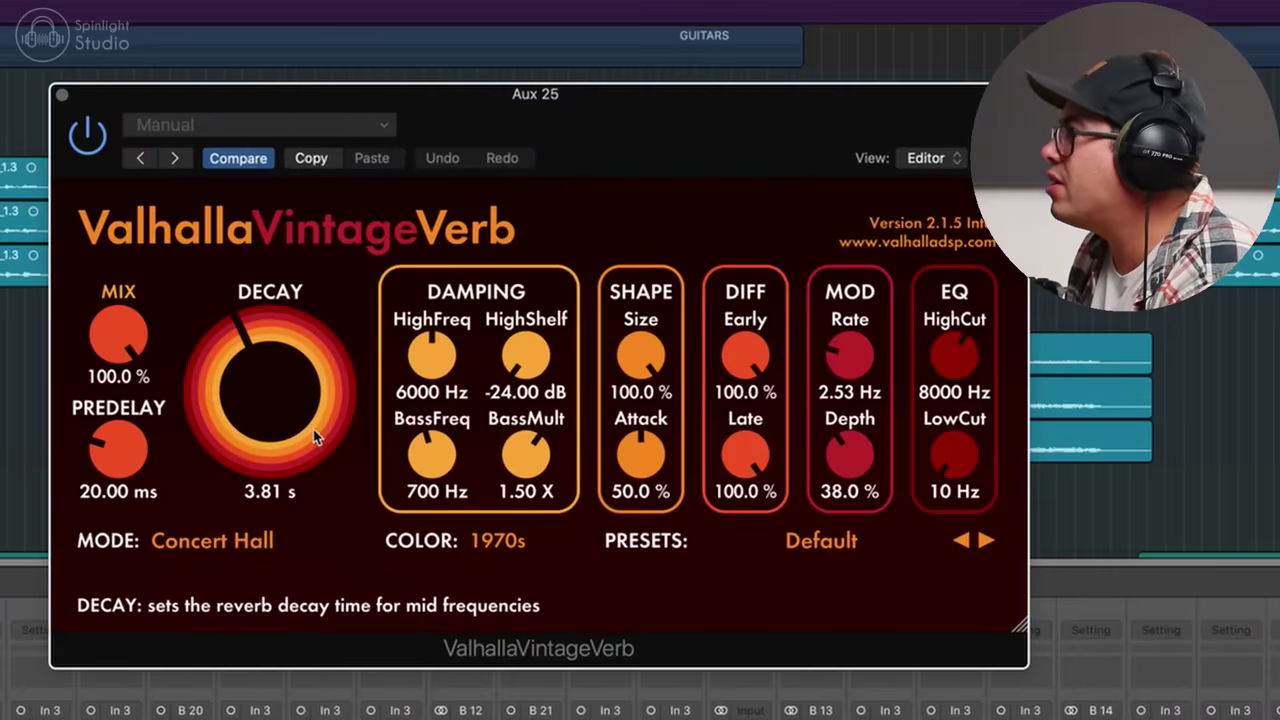
- Shape the Aux 25 reverb with a 0.31 s decay, raised low cut and 73.2% late diffusion, and set the GUITARS send to -17.0
drag(313, 431, 271, 410)
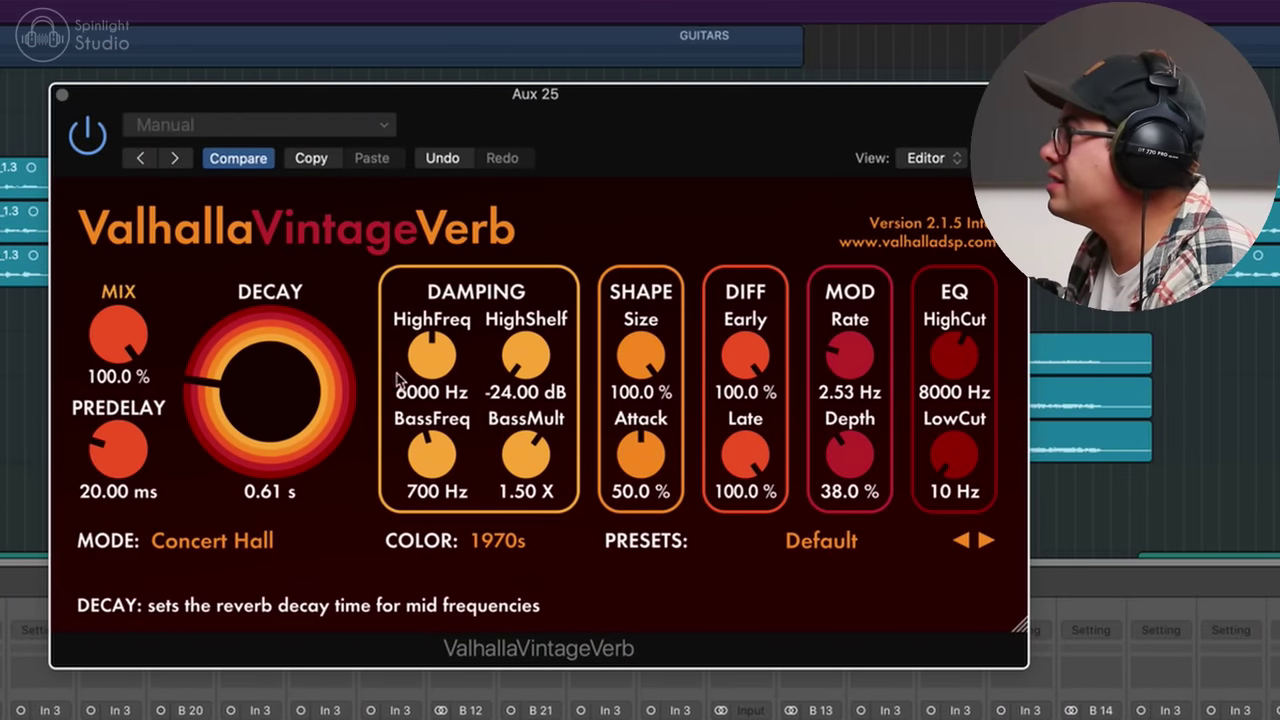
drag(952, 452, 950, 428)
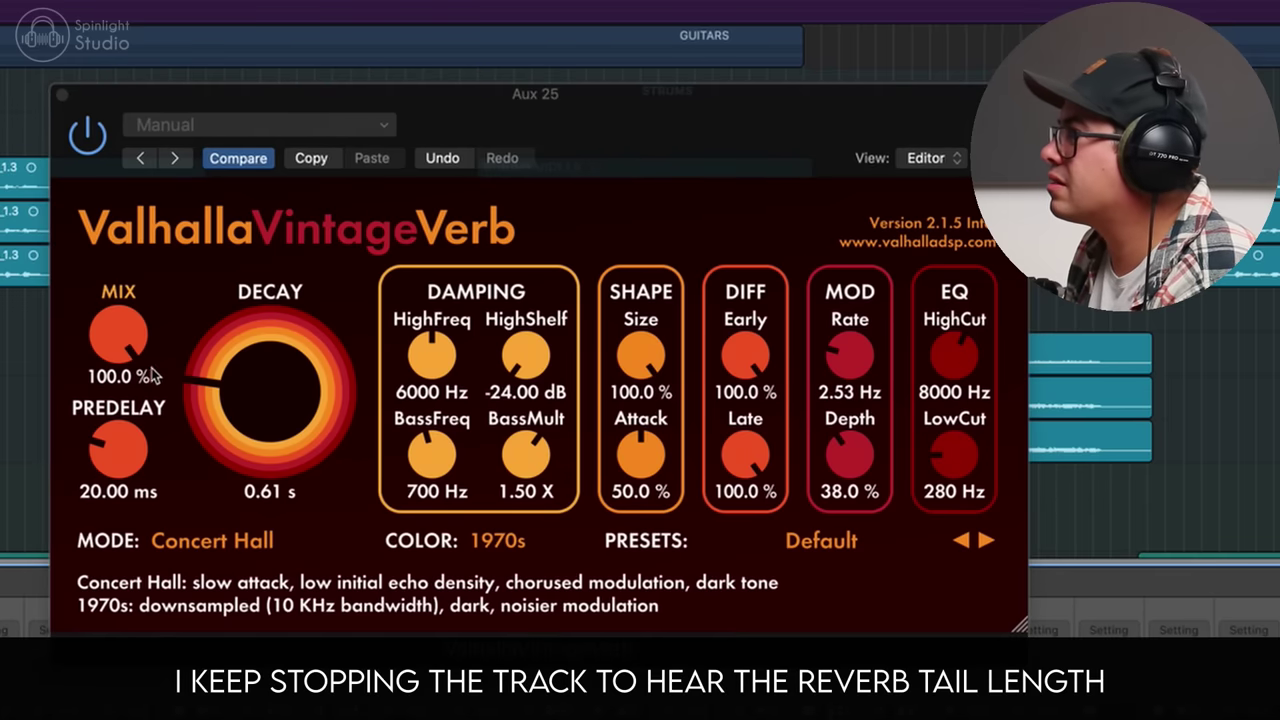
drag(305, 414, 294, 420)
drag(745, 455, 750, 555)
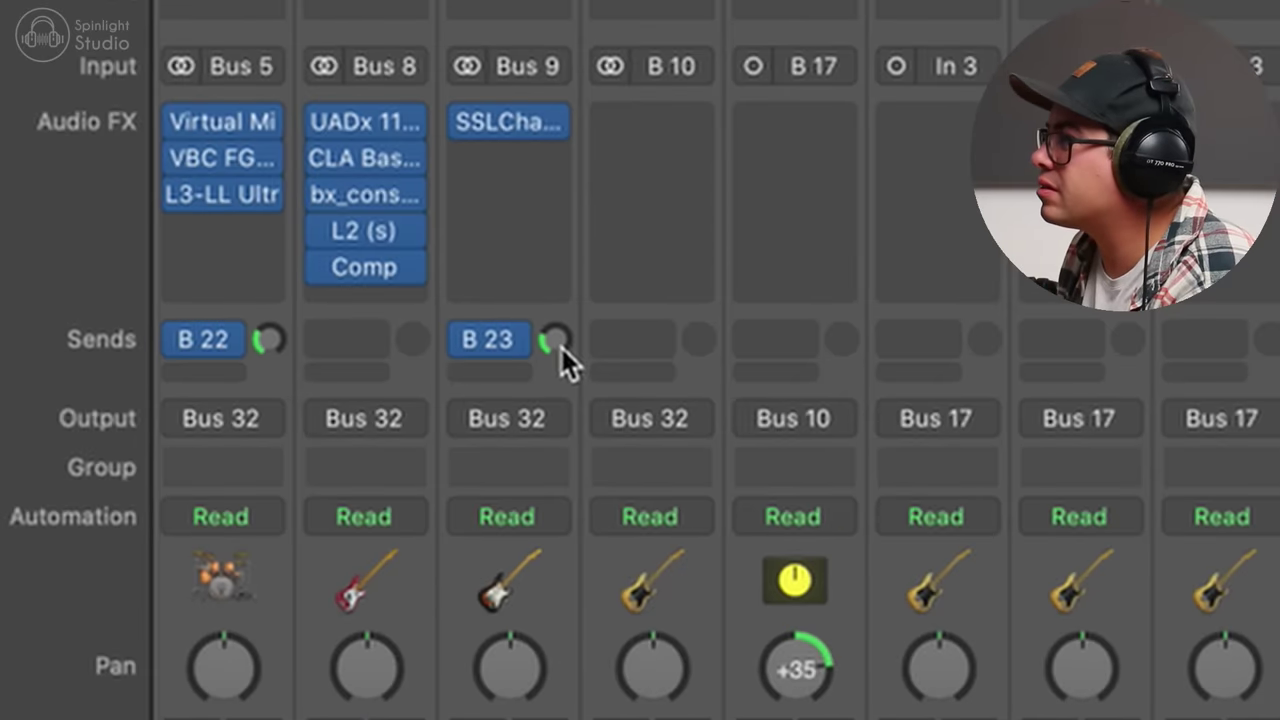
drag(561, 350, 561, 340)
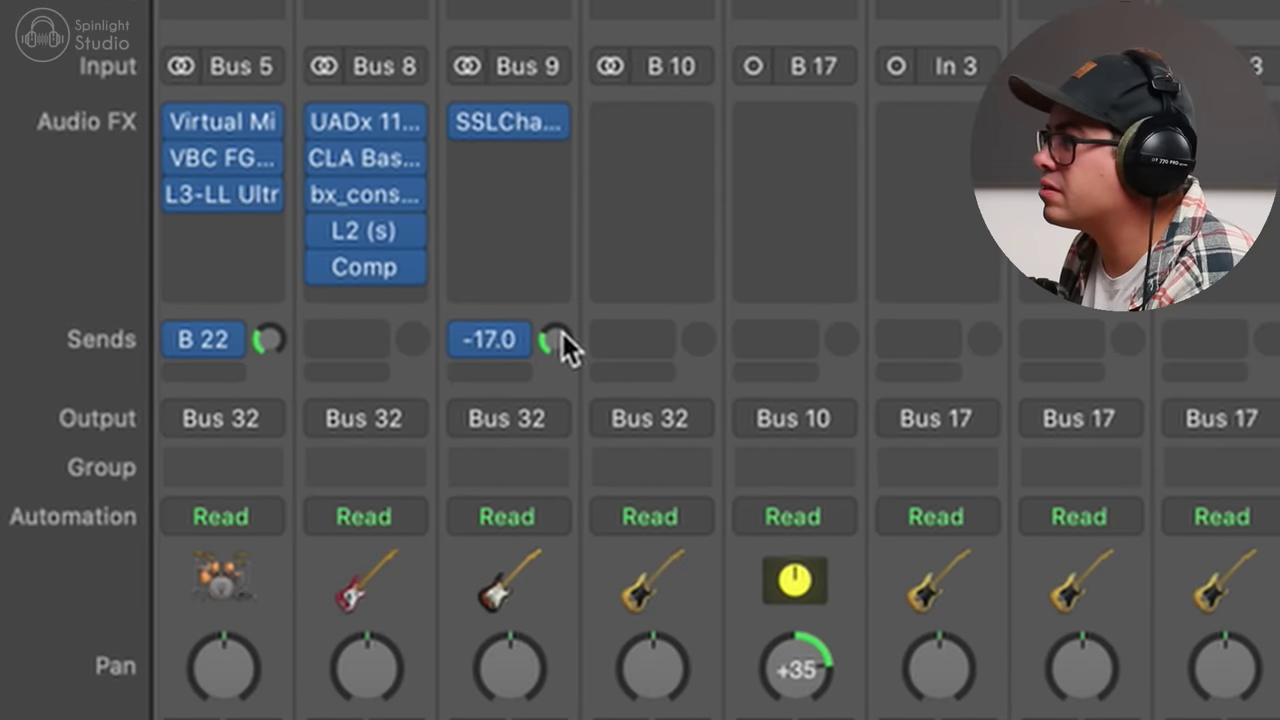
mouse_move(467, 128)
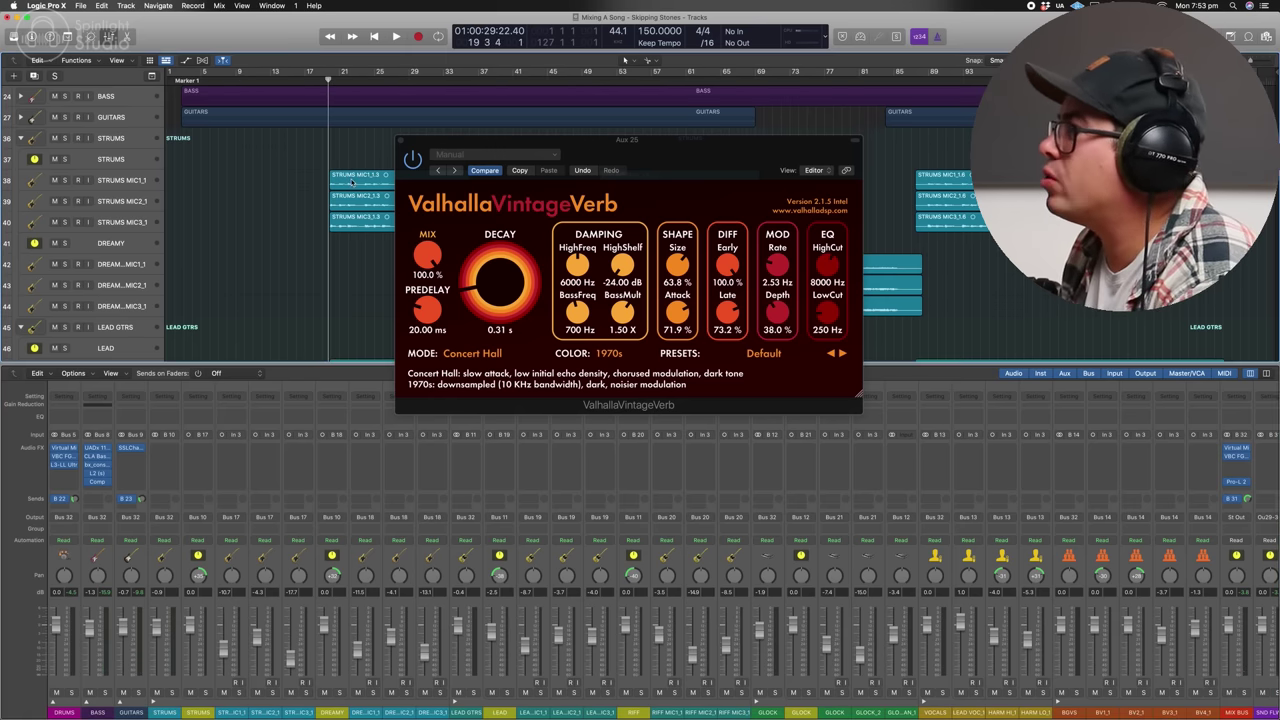
- Compare the strums soloed and in the full mix, and insert bx_console SSL 4000 E on the soloed B 17 STRUMS channel
click(172, 692)
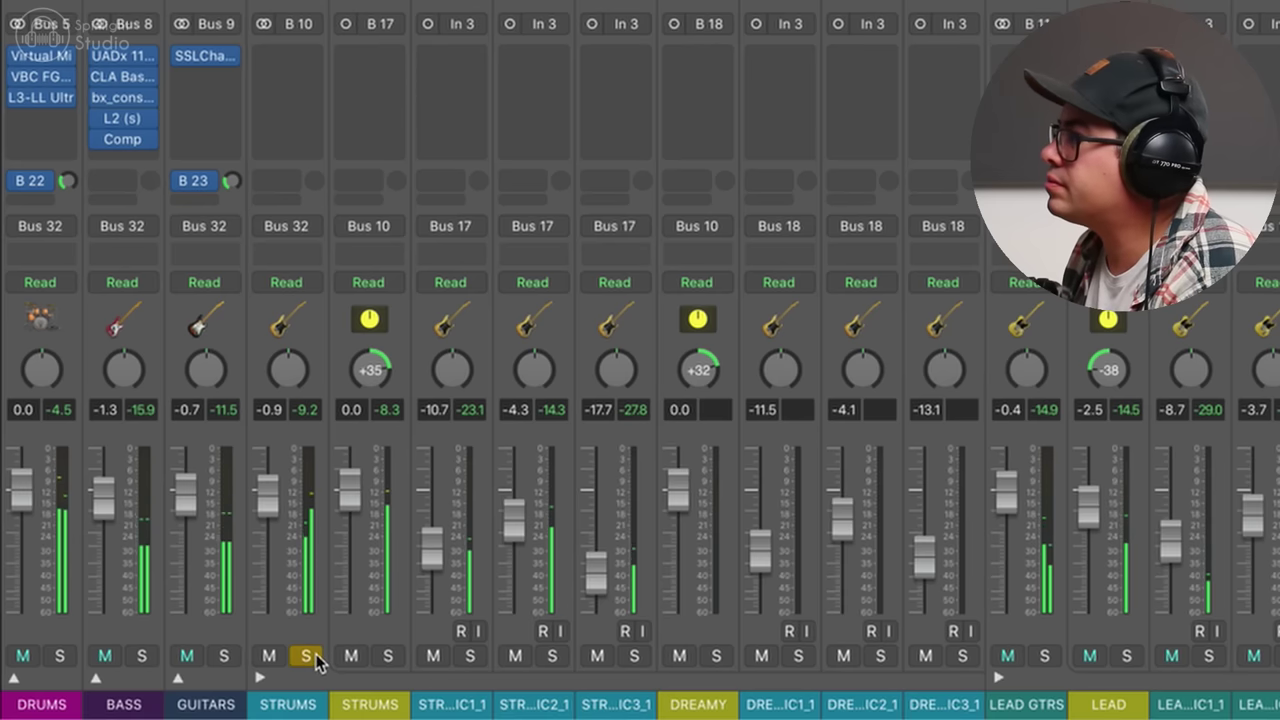
click(310, 657)
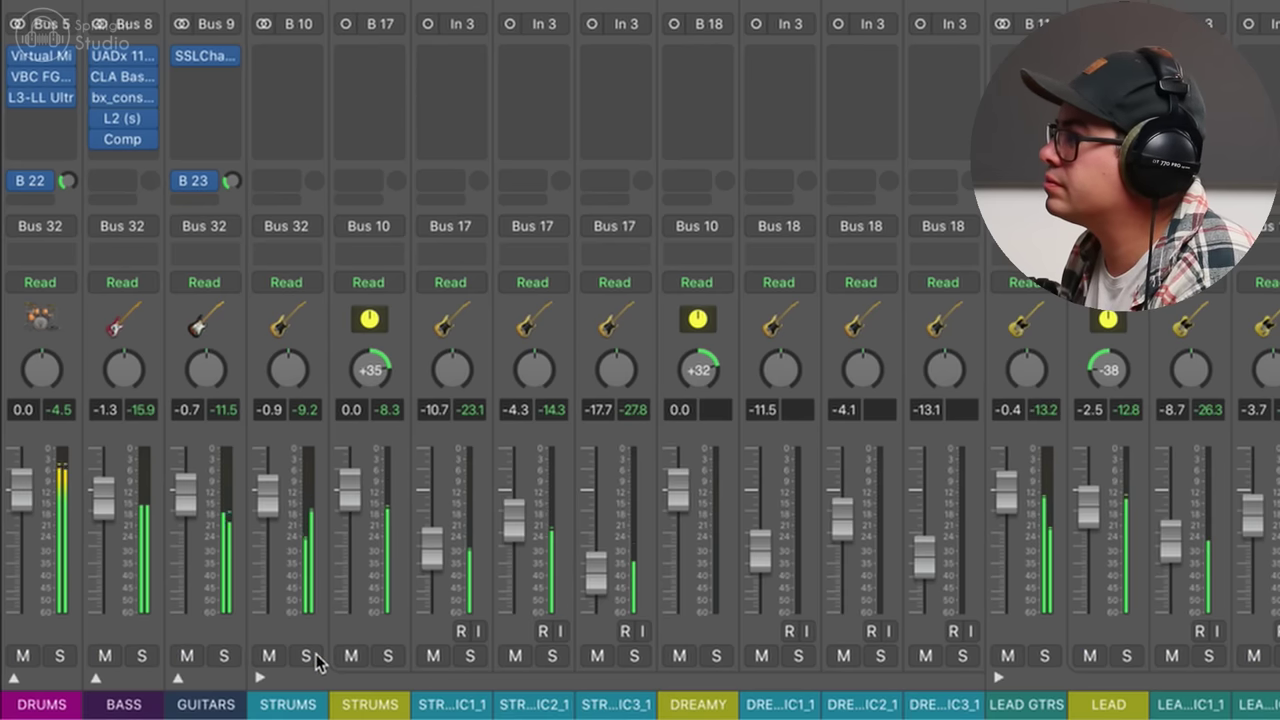
click(388, 657)
click(383, 57)
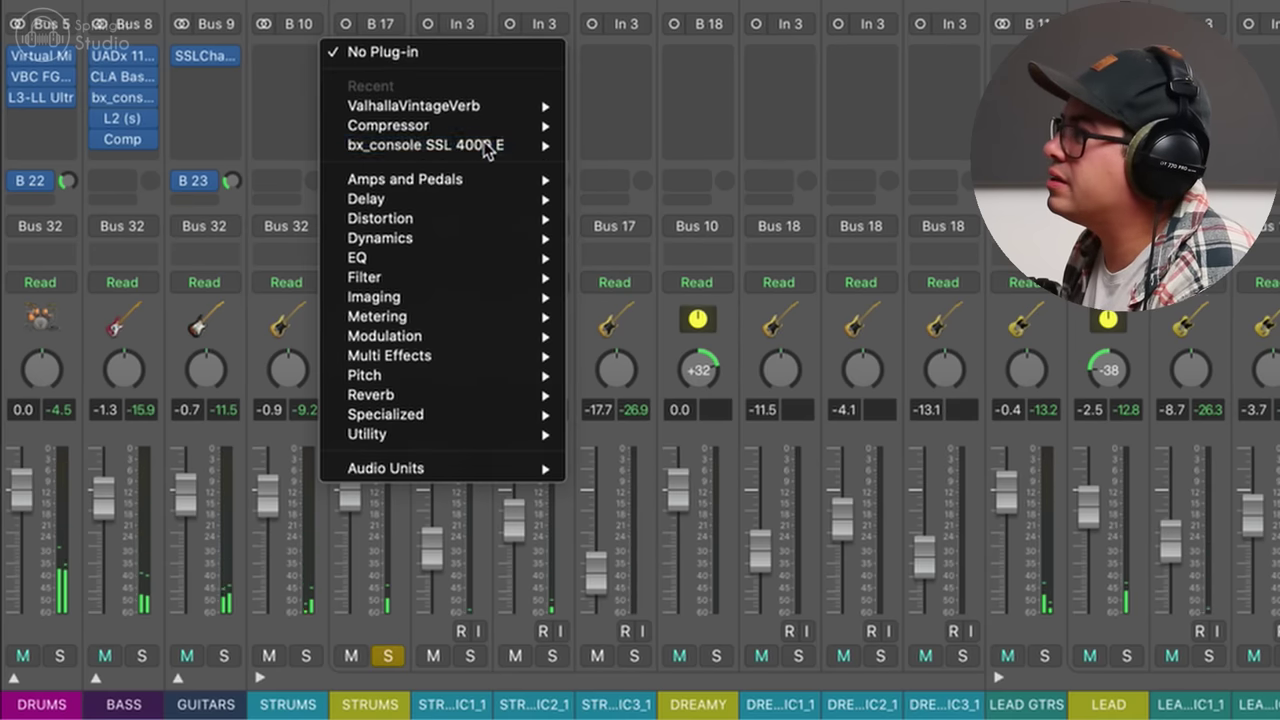
click(487, 147)
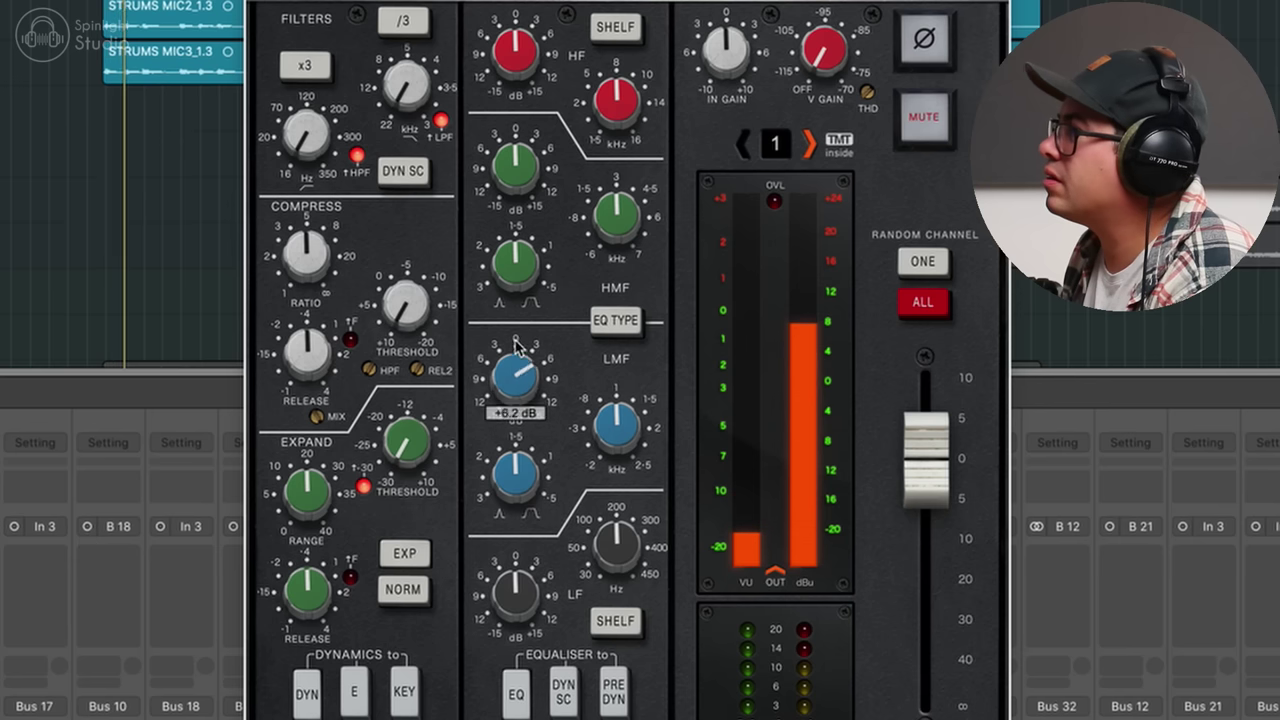
- Sweep a narrowed, boosted LMF band to a lower frequency, turn it into a slight cut and set the high-pass filter to 114.3 Hz
drag(516, 347, 516, 341)
drag(627, 432, 623, 462)
drag(519, 484, 521, 525)
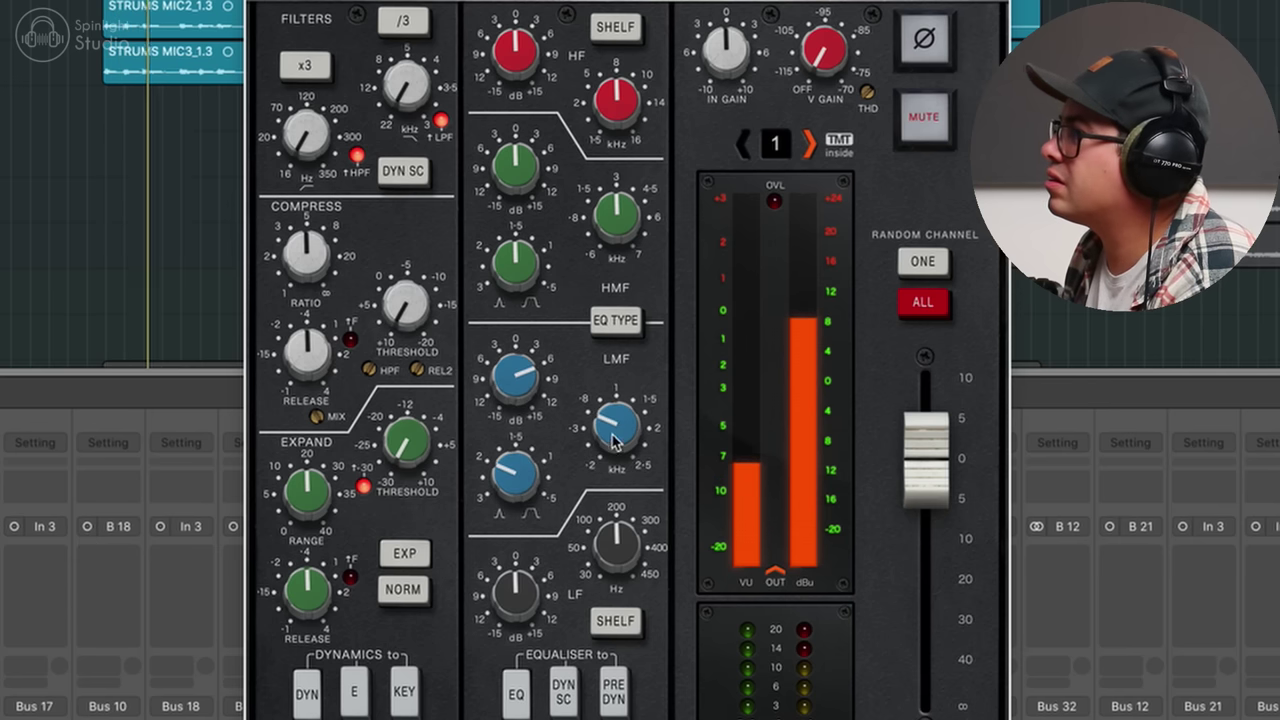
drag(515, 378, 530, 450)
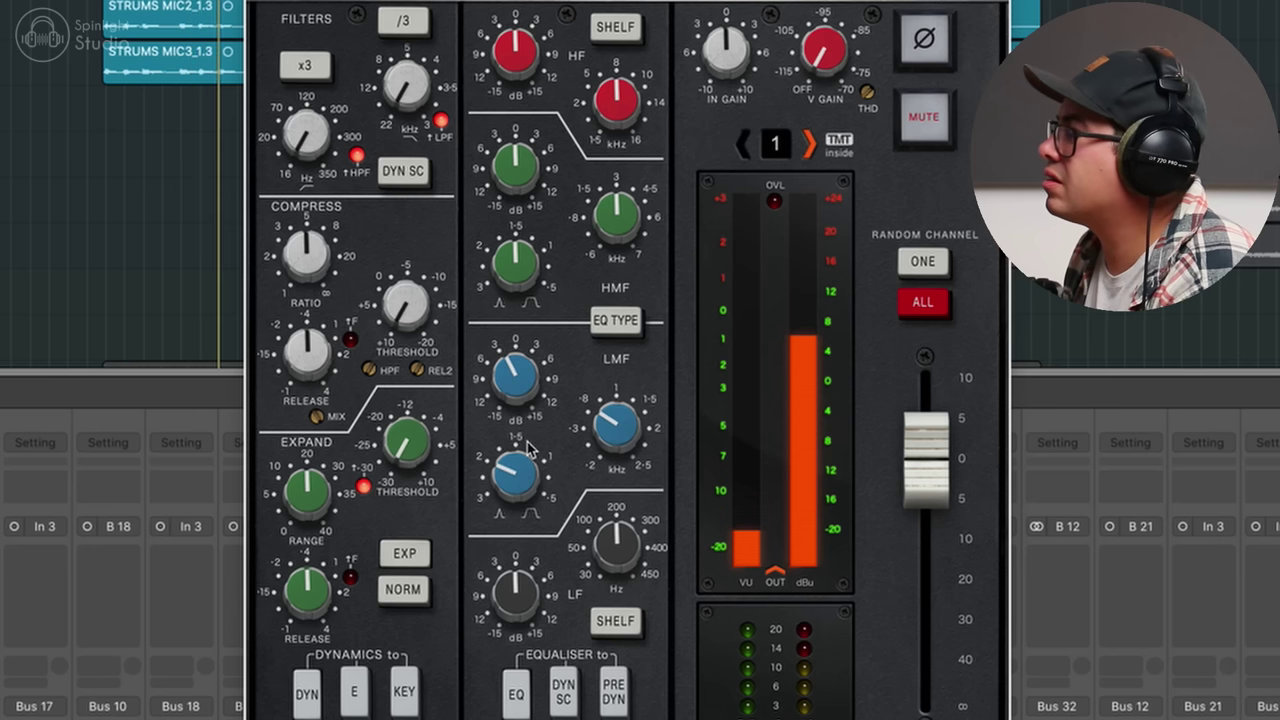
drag(634, 440, 639, 435)
drag(527, 370, 537, 405)
drag(320, 143, 332, 61)
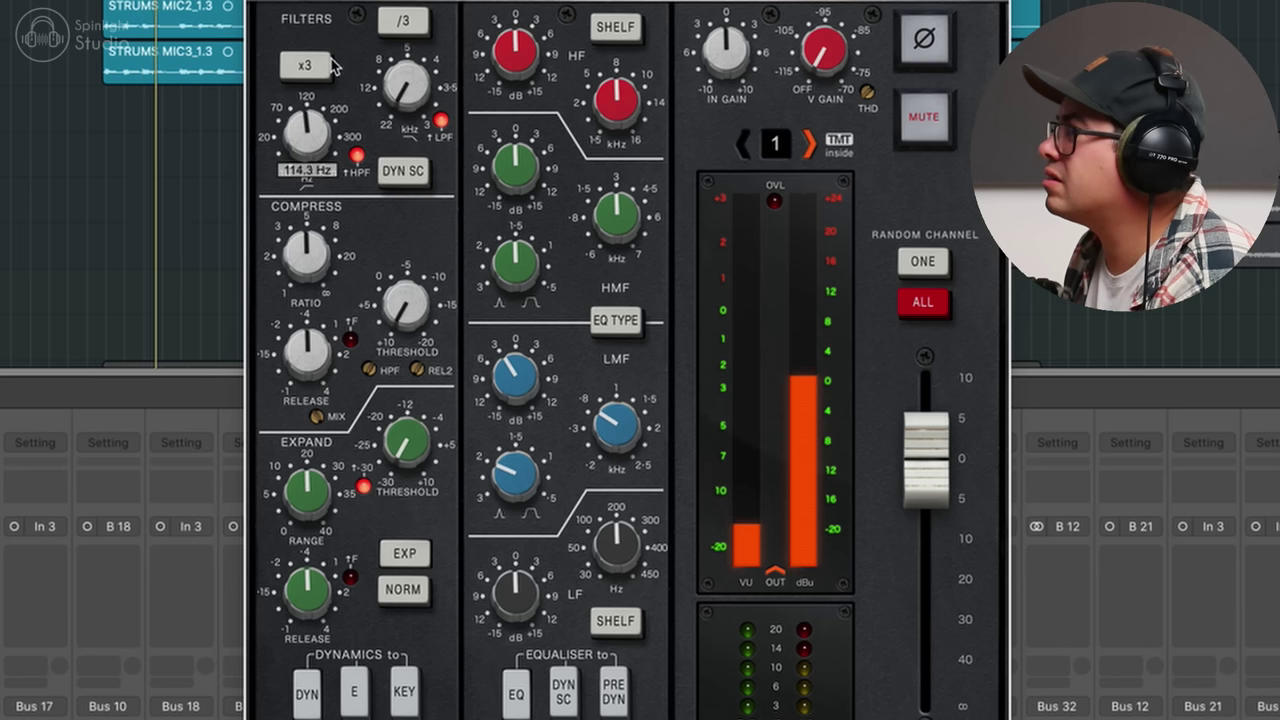
- Narrow the strums' HMF band, sweep it with a boost up to about 6 kHz and cut its gain to -2.9 dB
drag(629, 222, 637, 250)
drag(526, 272, 522, 325)
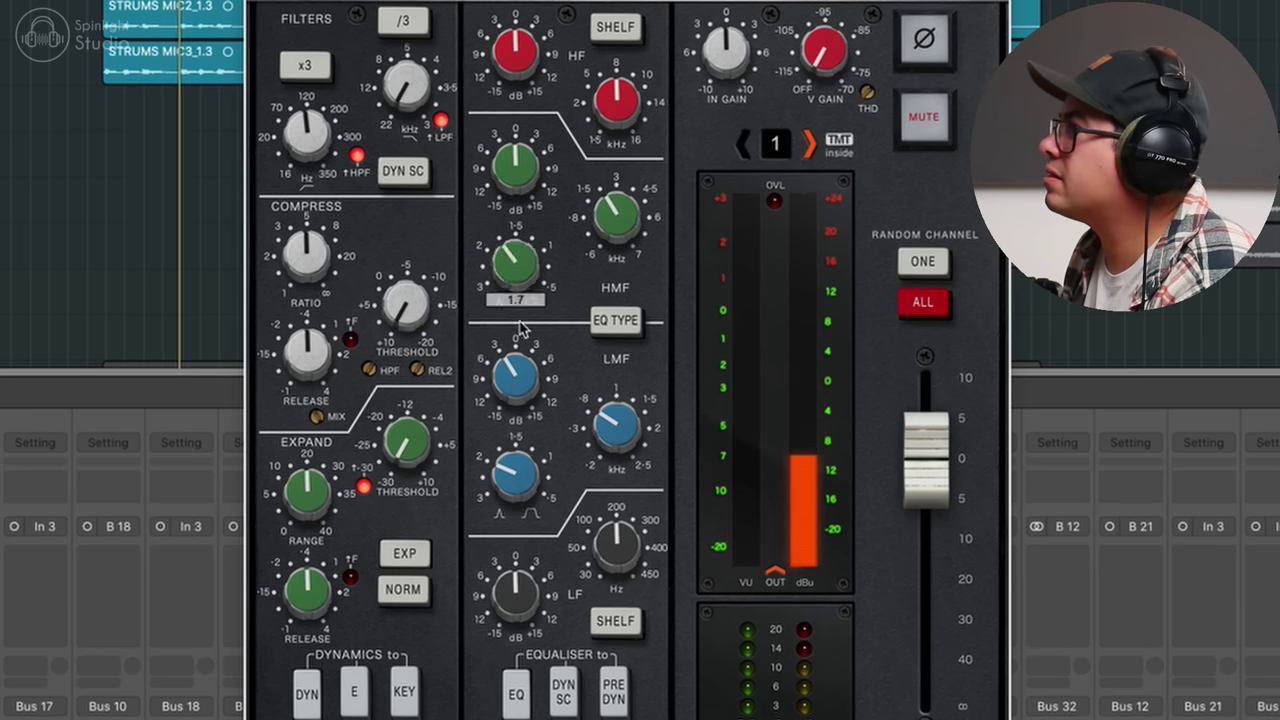
drag(528, 174, 531, 143)
drag(630, 228, 648, 188)
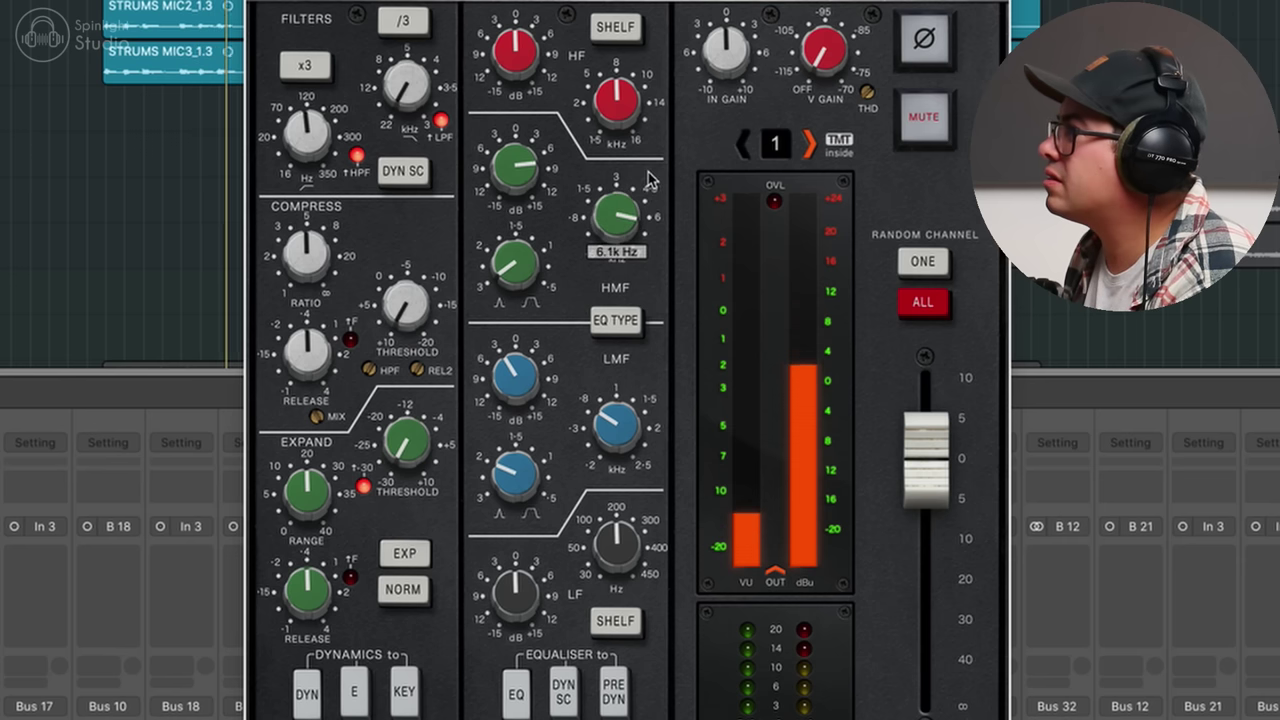
drag(517, 160, 527, 168)
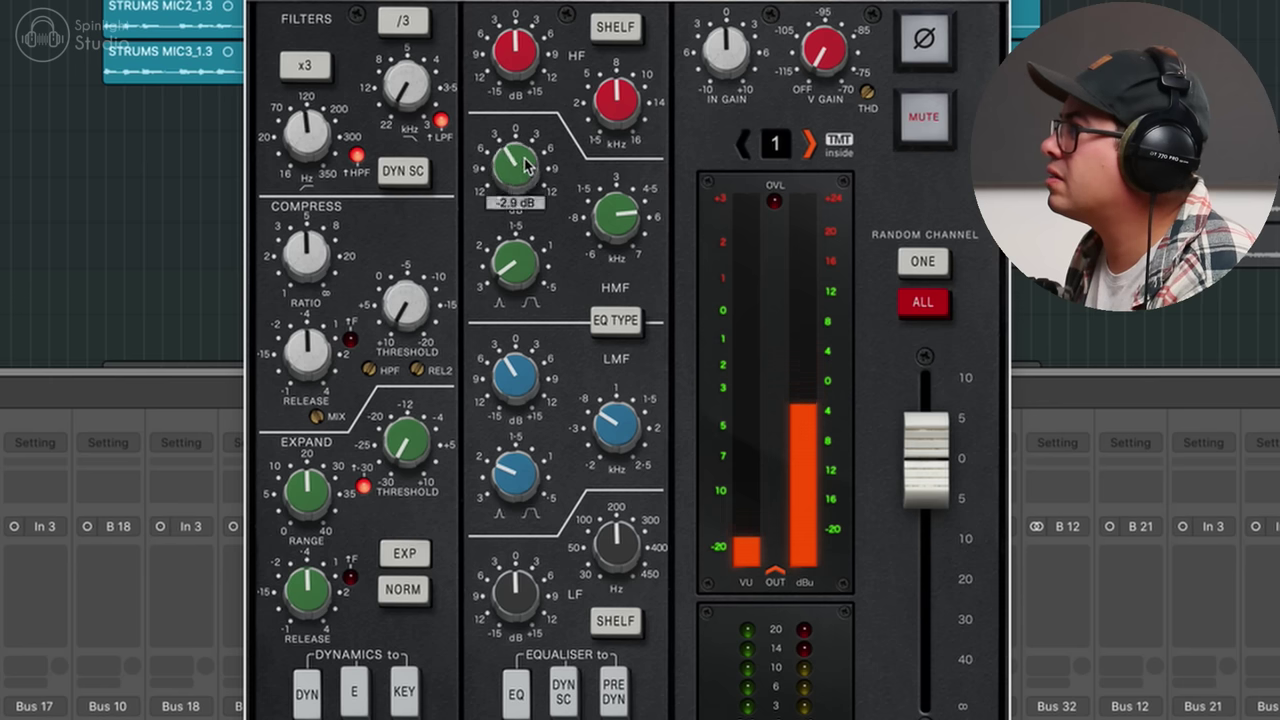
- Insert a UADx 1176 Rev A Compressor after the console strip on the B 17 STRUMS channel and set its fader to 1.0
click(622, 220)
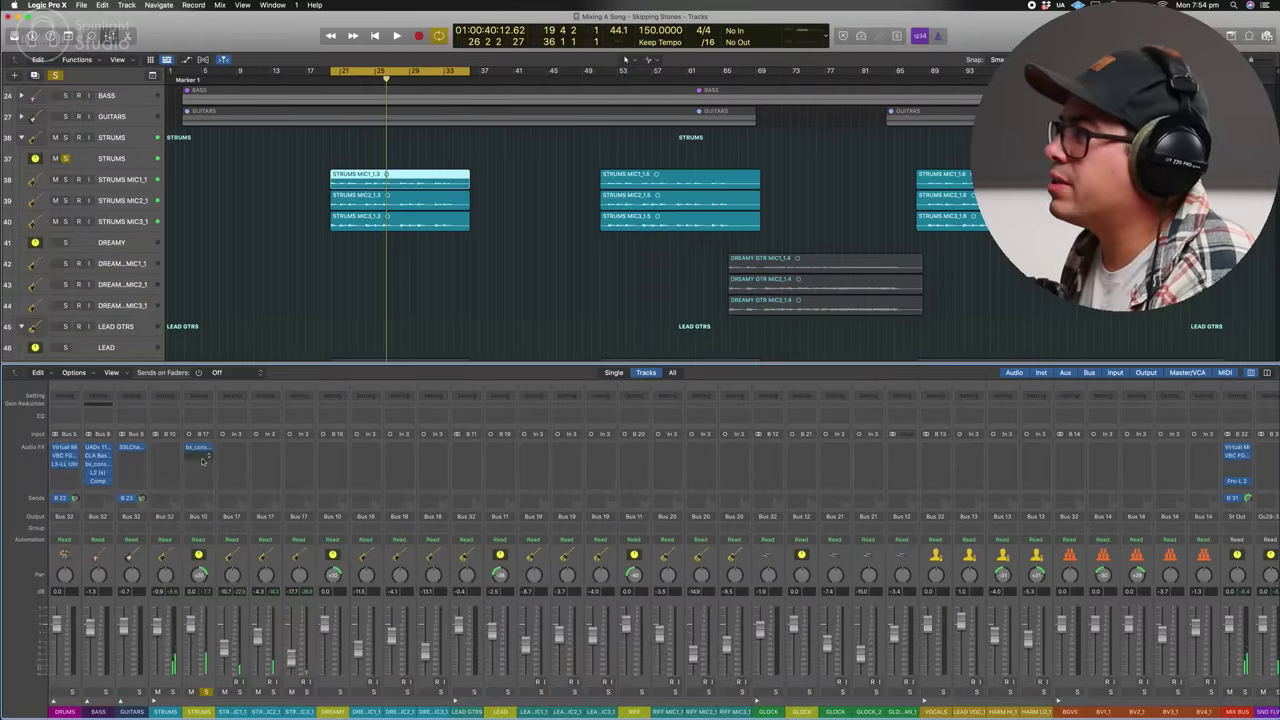
click(203, 459)
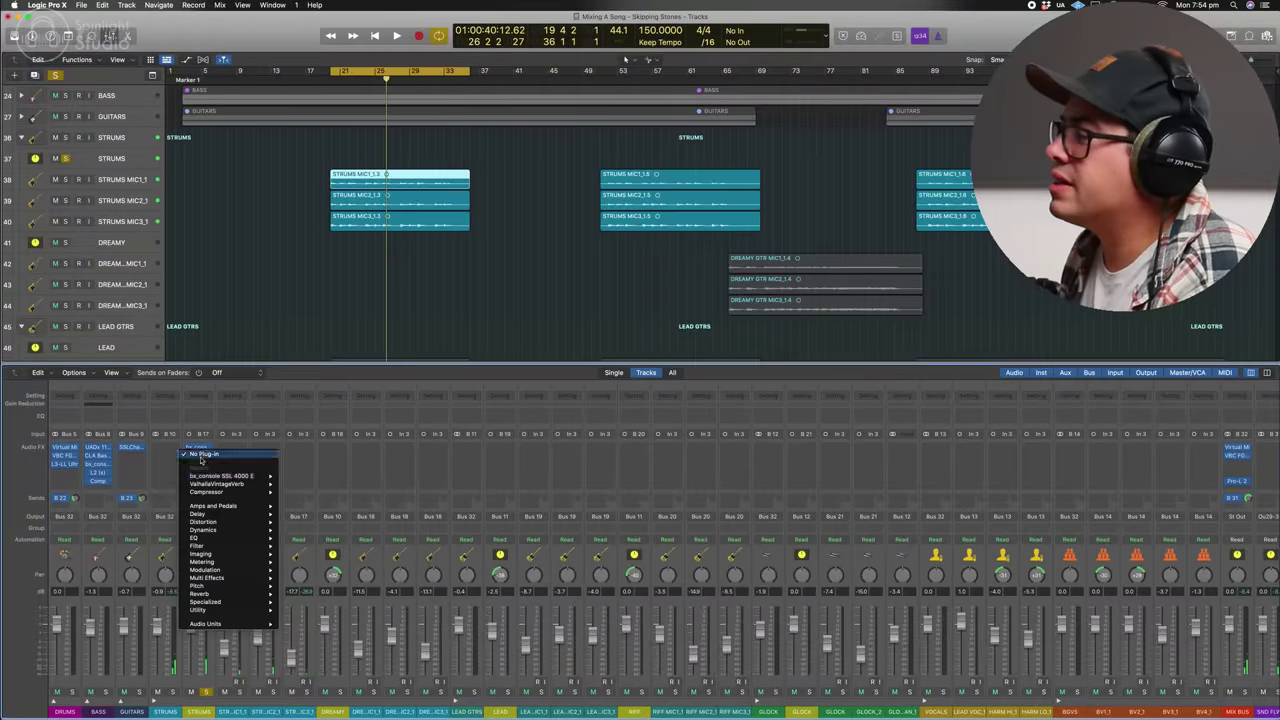
mouse_move(262, 624)
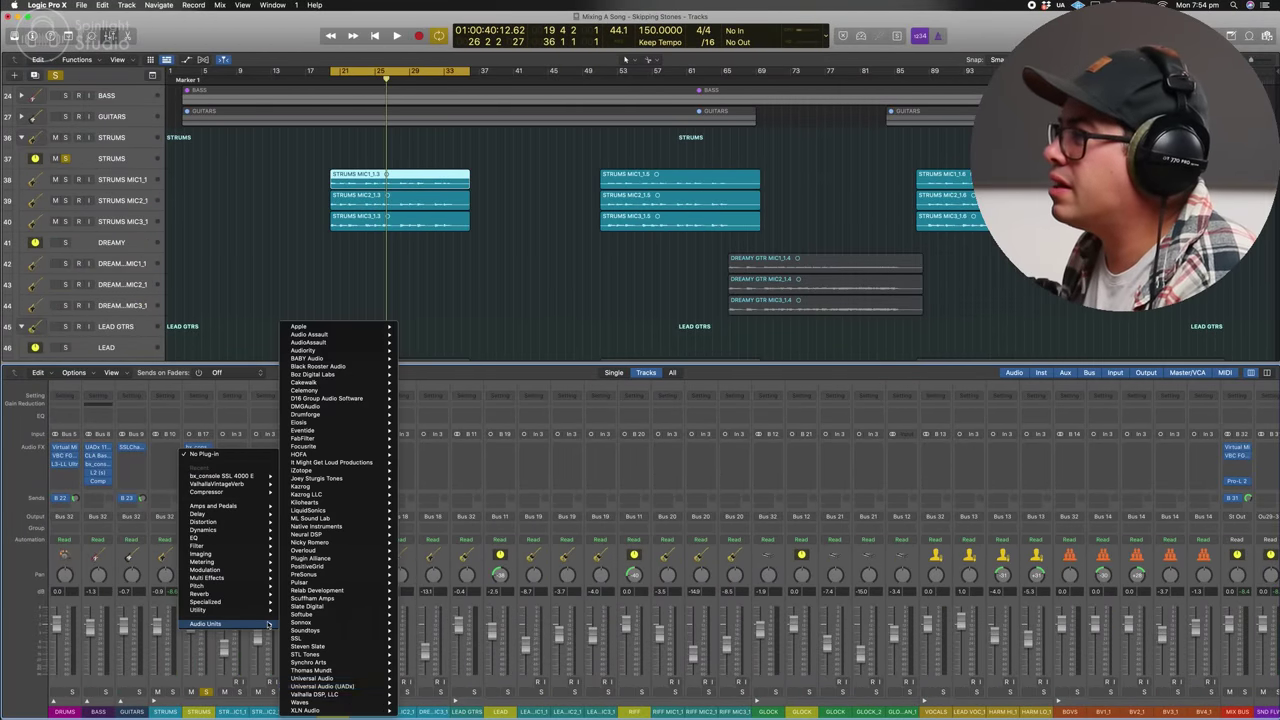
mouse_move(347, 688)
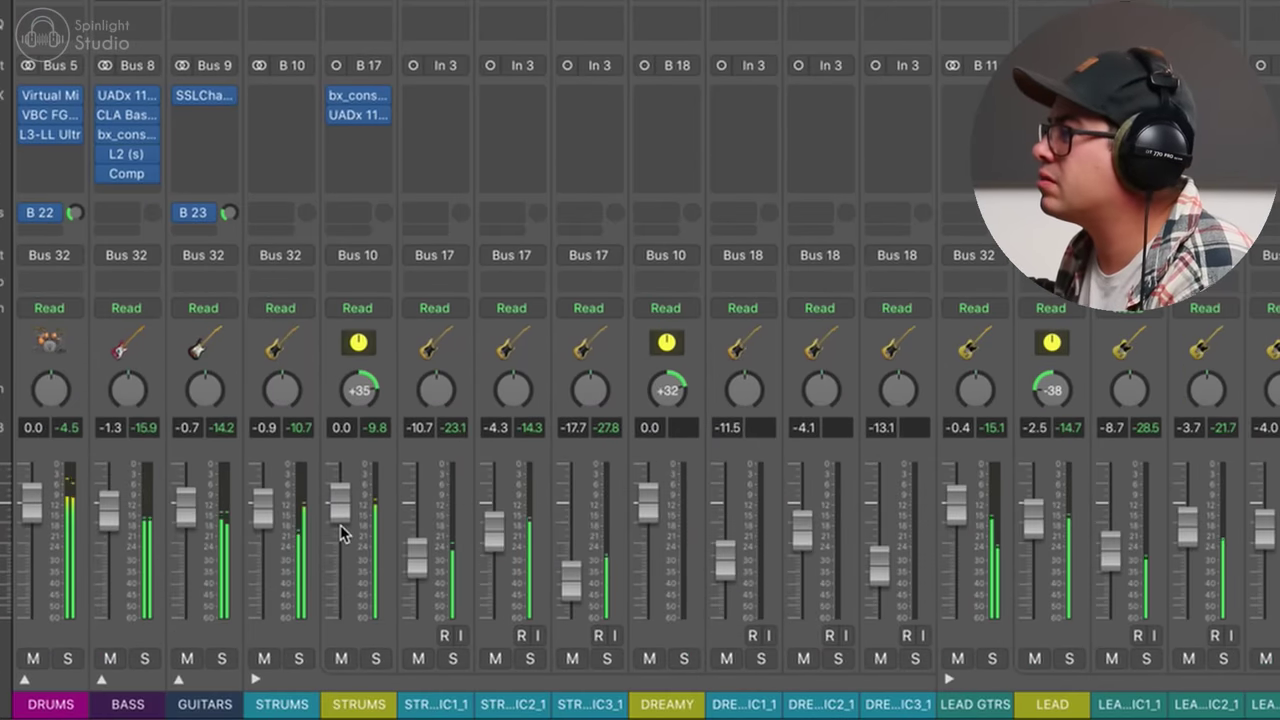
drag(340, 500, 340, 511)
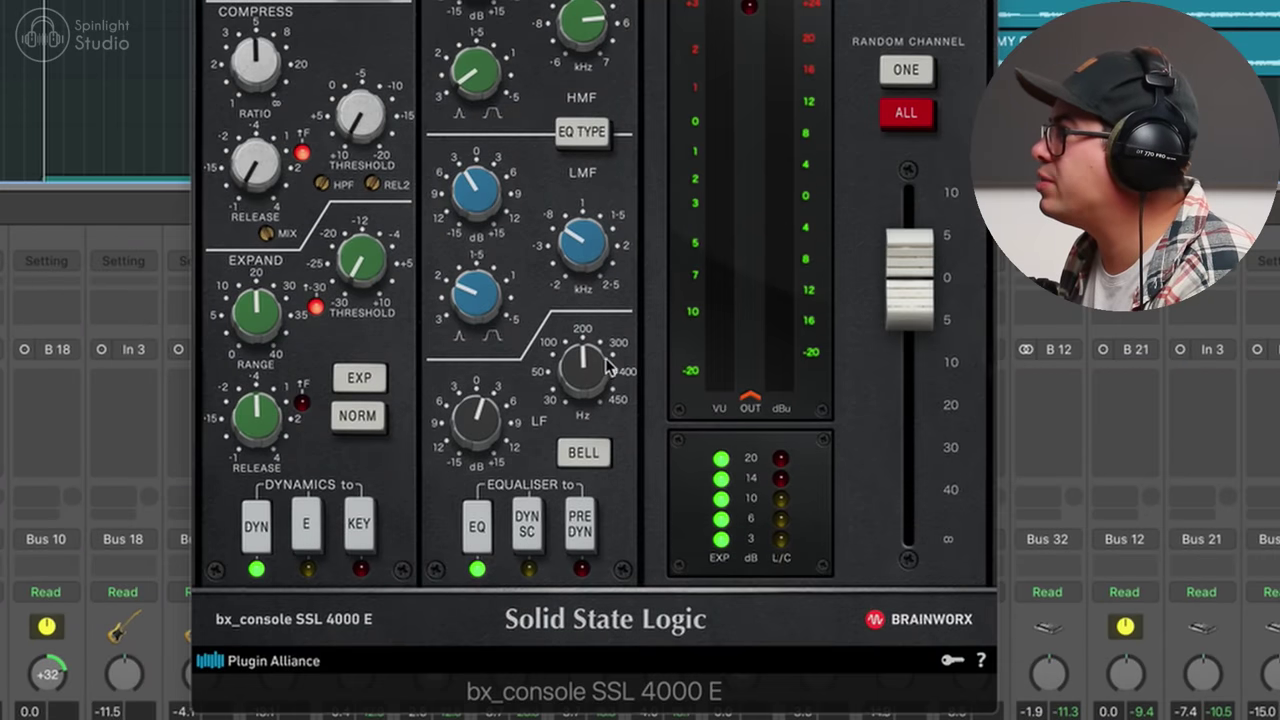
- Sweep a boosted LF bell band in the strums' console EQ to around 167.6 Hz, lower its gain, and adjust the STRUMS fader
drag(606, 360, 602, 362)
key(space)
drag(476, 425, 480, 405)
mouse_move(580, 354)
mouse_down()
mouse_move(573, 380)
mouse_move(579, 358)
mouse_move(584, 378)
mouse_up()
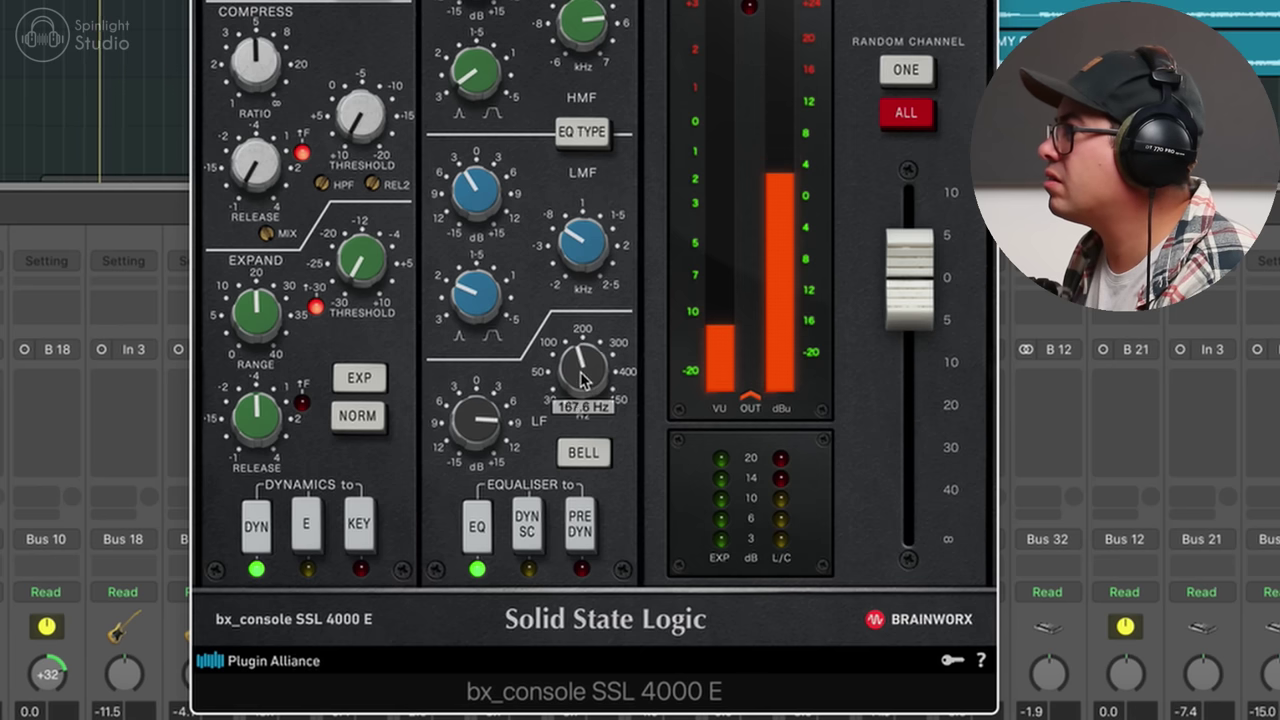
drag(476, 420, 497, 482)
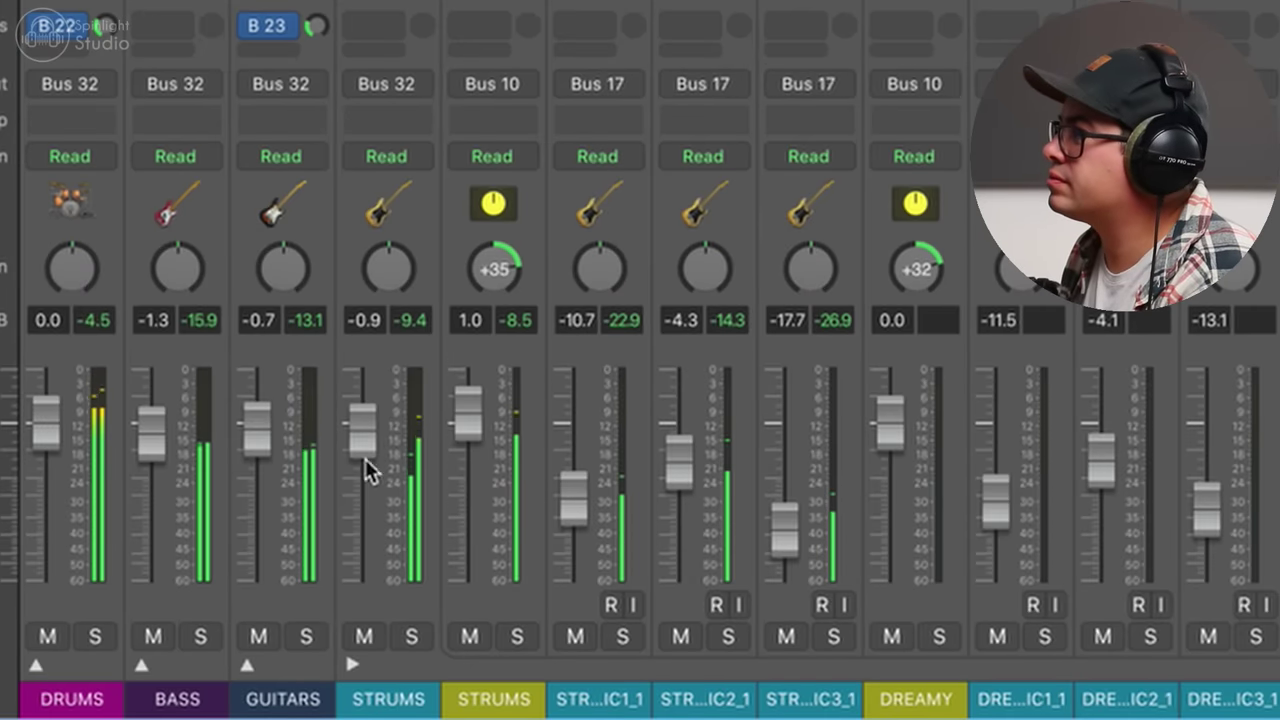
drag(463, 414, 463, 428)
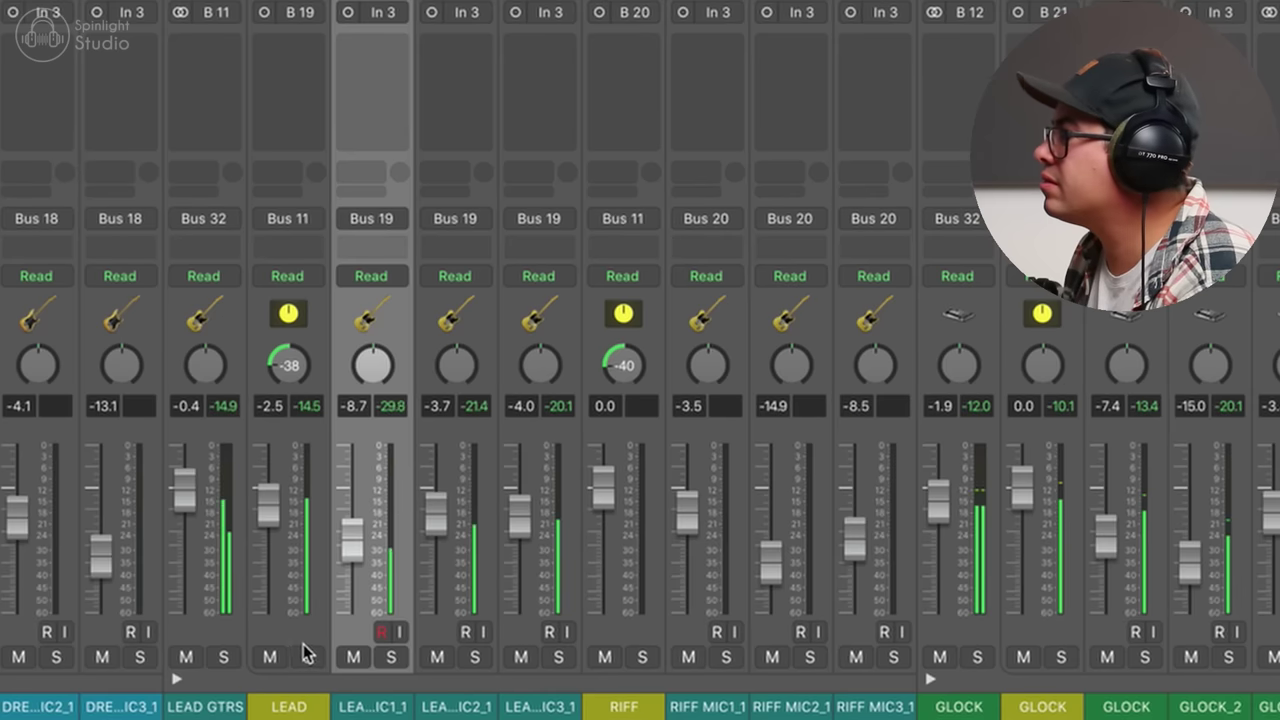
- Pan the soloed LEAD channel to -48, and compare its UADx 1176 Rev A Compressor bypassed and active in the full mix
click(307, 657)
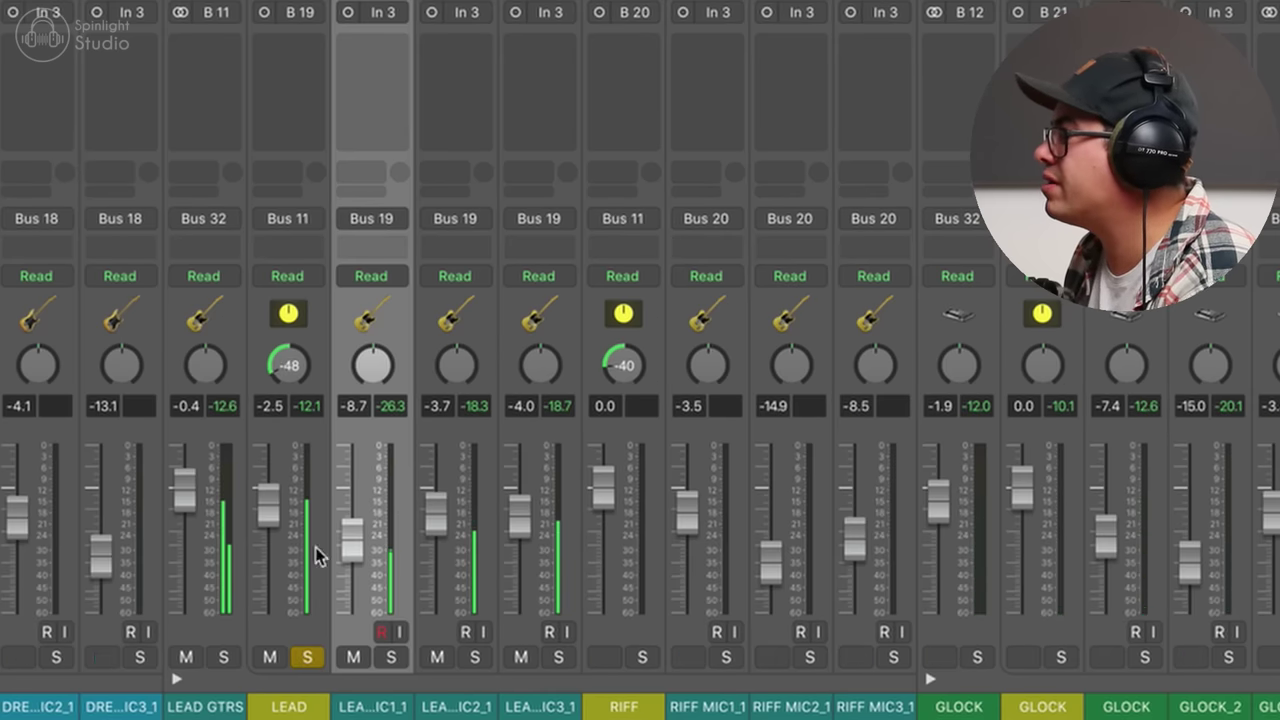
click(307, 657)
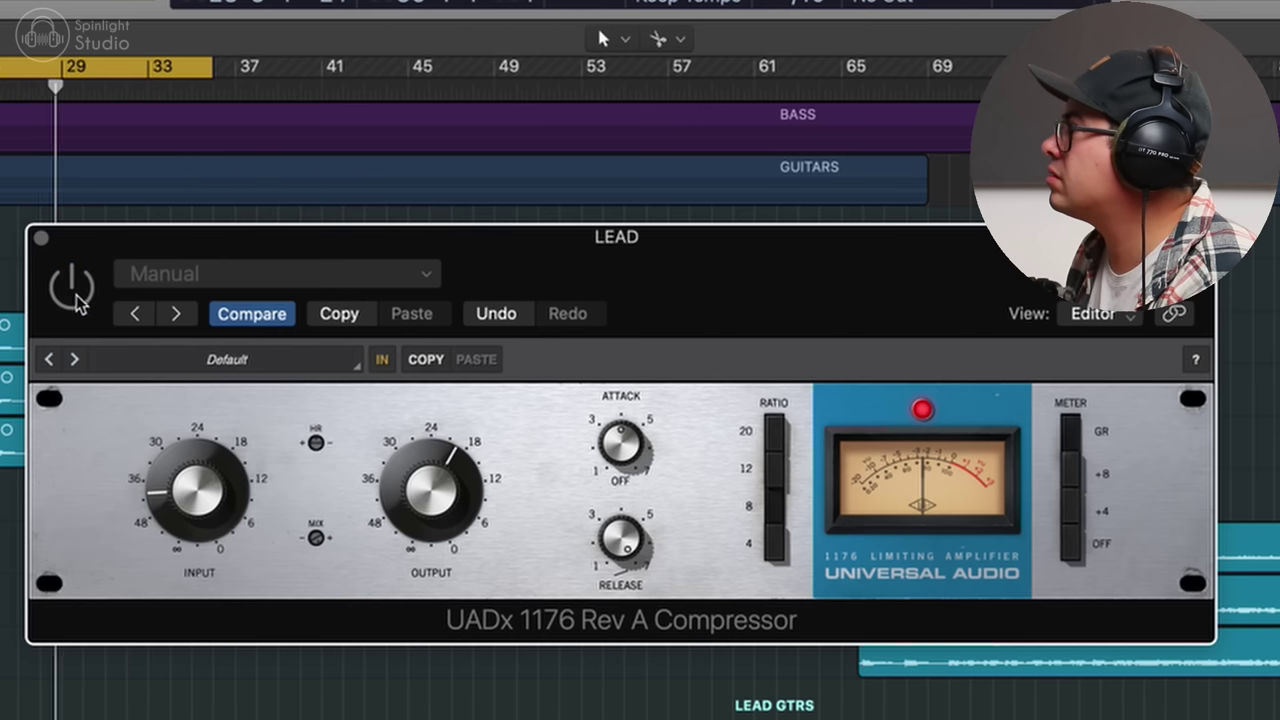
click(75, 295)
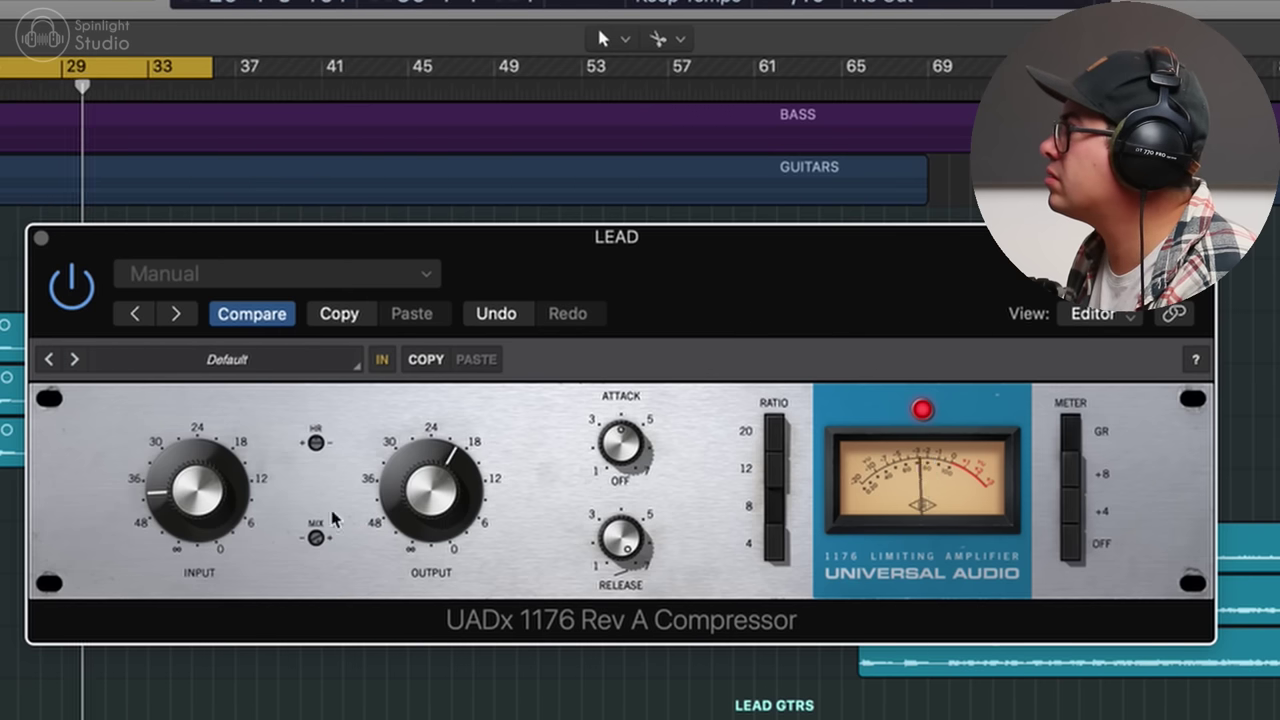
key(super+w)
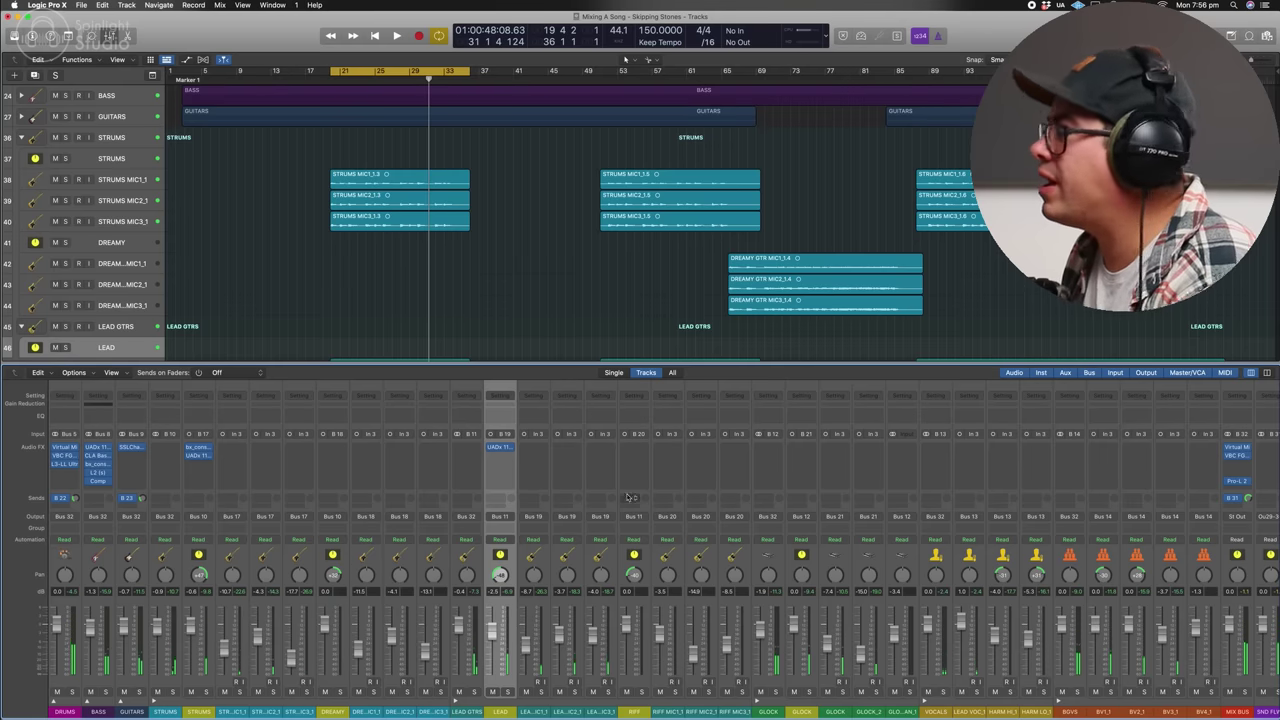
- Insert a mono Scheps Omni Channel after the LEAD compressor and raise its saturation using the EVEN mode
click(500, 456)
mouse_move(797, 607)
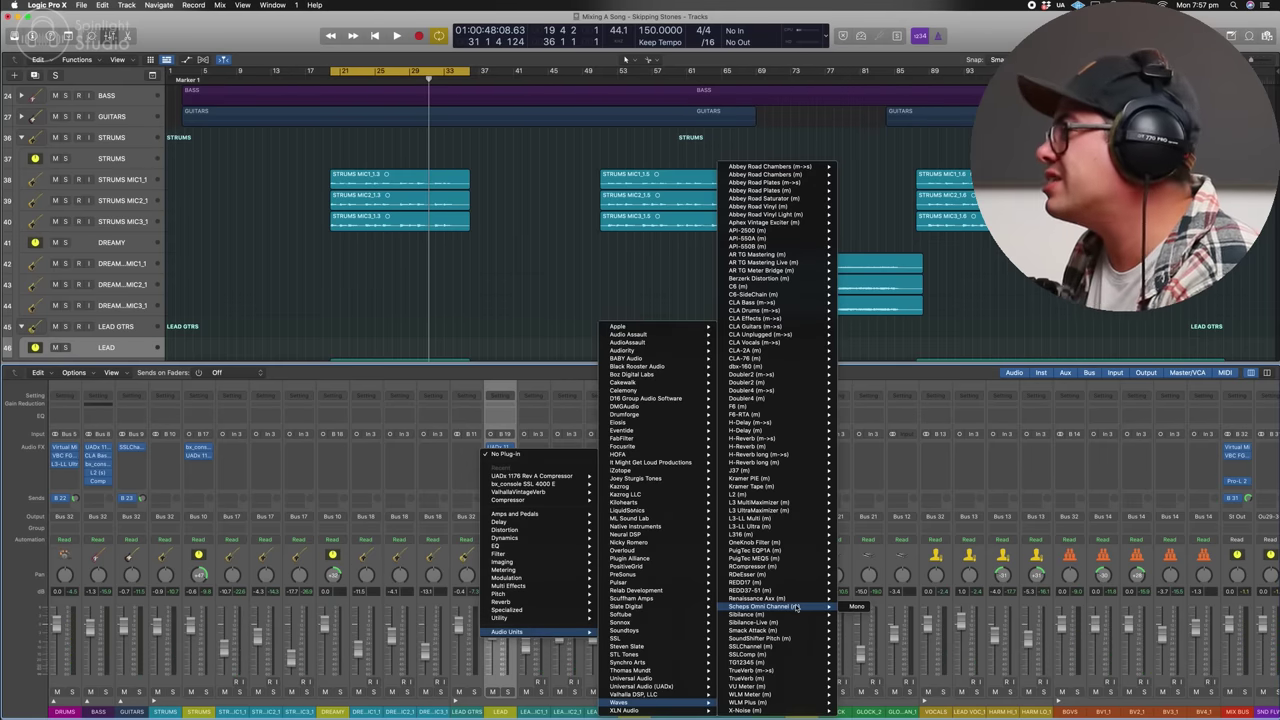
click(797, 607)
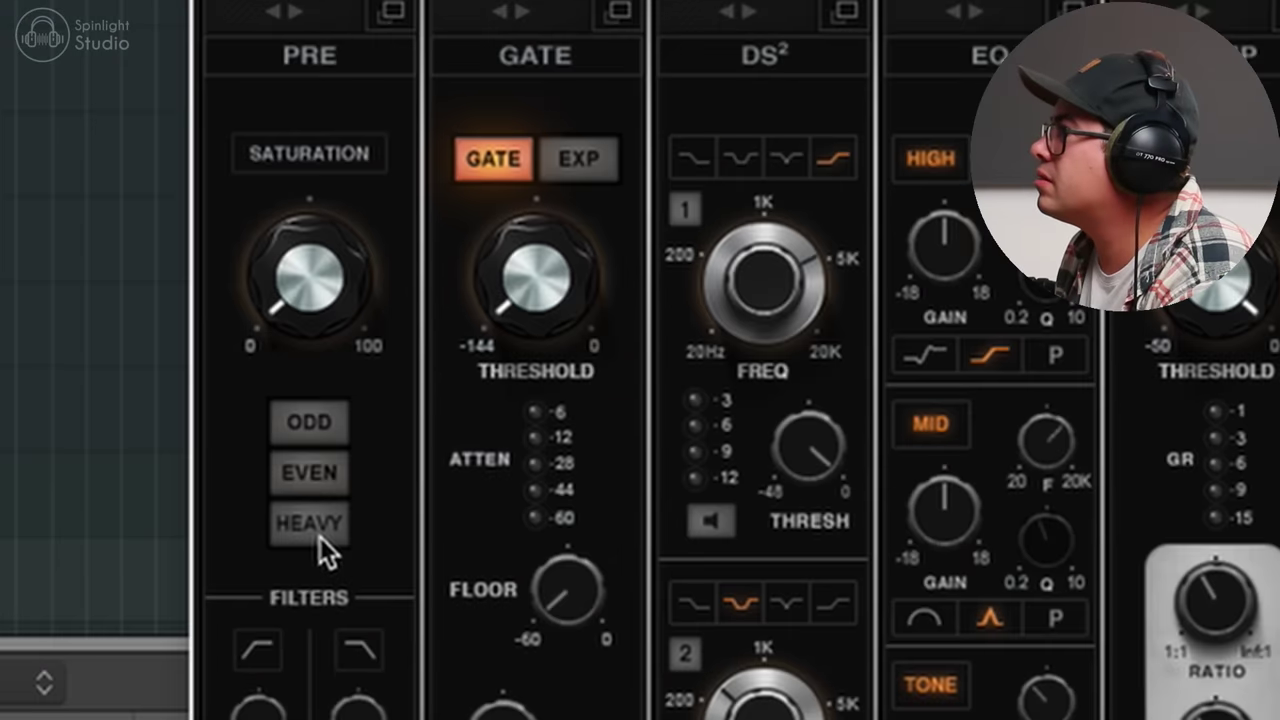
click(319, 470)
drag(337, 296, 337, 238)
- Engage the lead guitar's high-pass filter with a slope of 6 and tune its frequency around 393 Hz
mouse_move(343, 322)
mouse_down()
mouse_move(343, 290)
mouse_move(343, 340)
mouse_up()
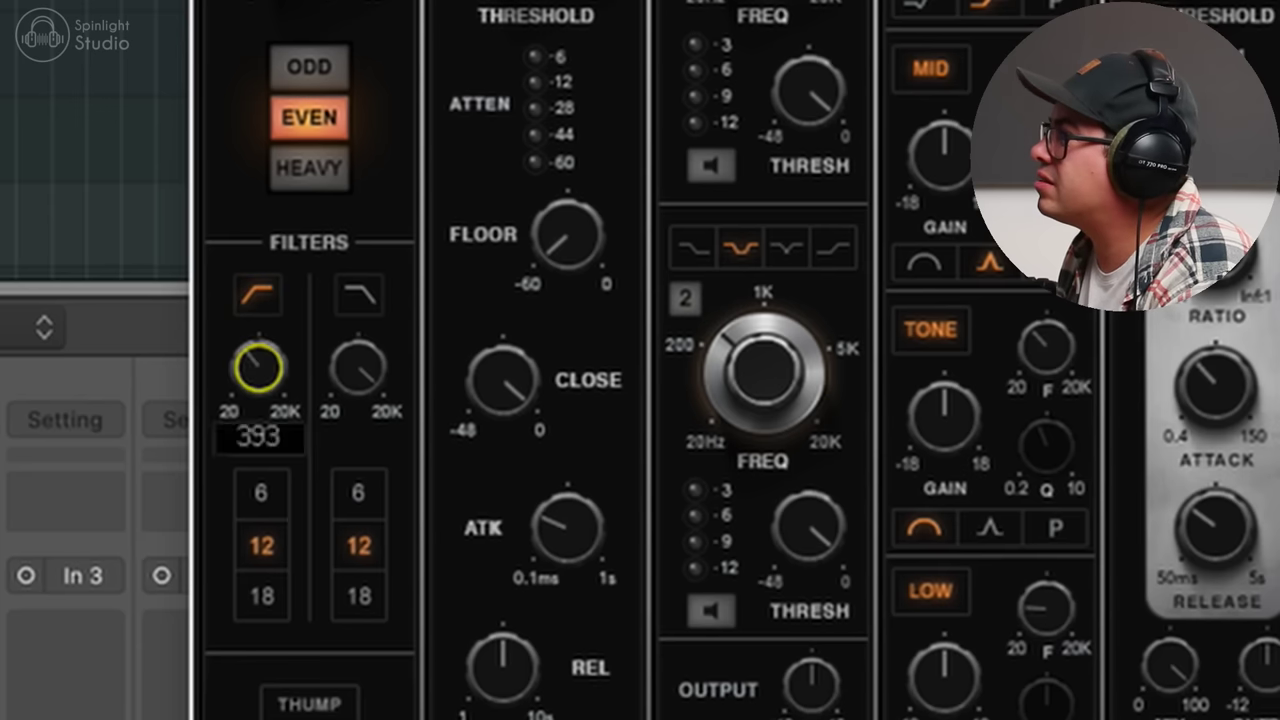
click(253, 491)
drag(258, 368, 258, 372)
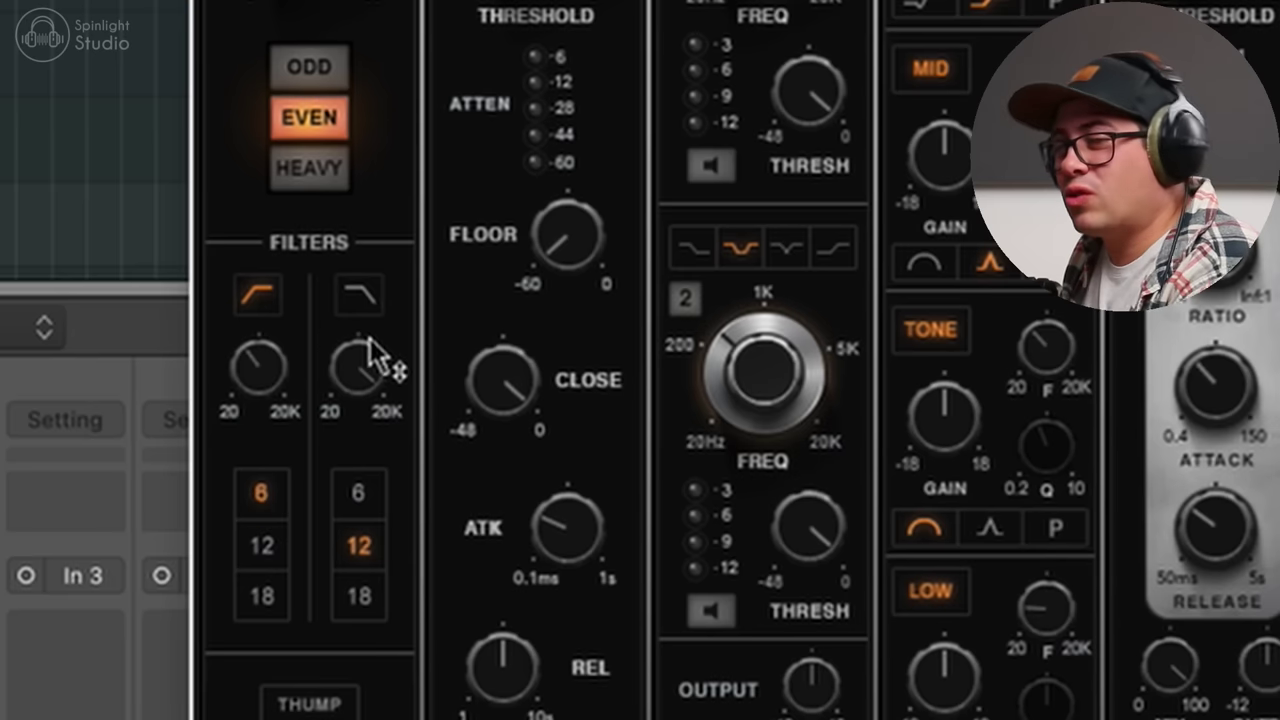
mouse_move(370, 338)
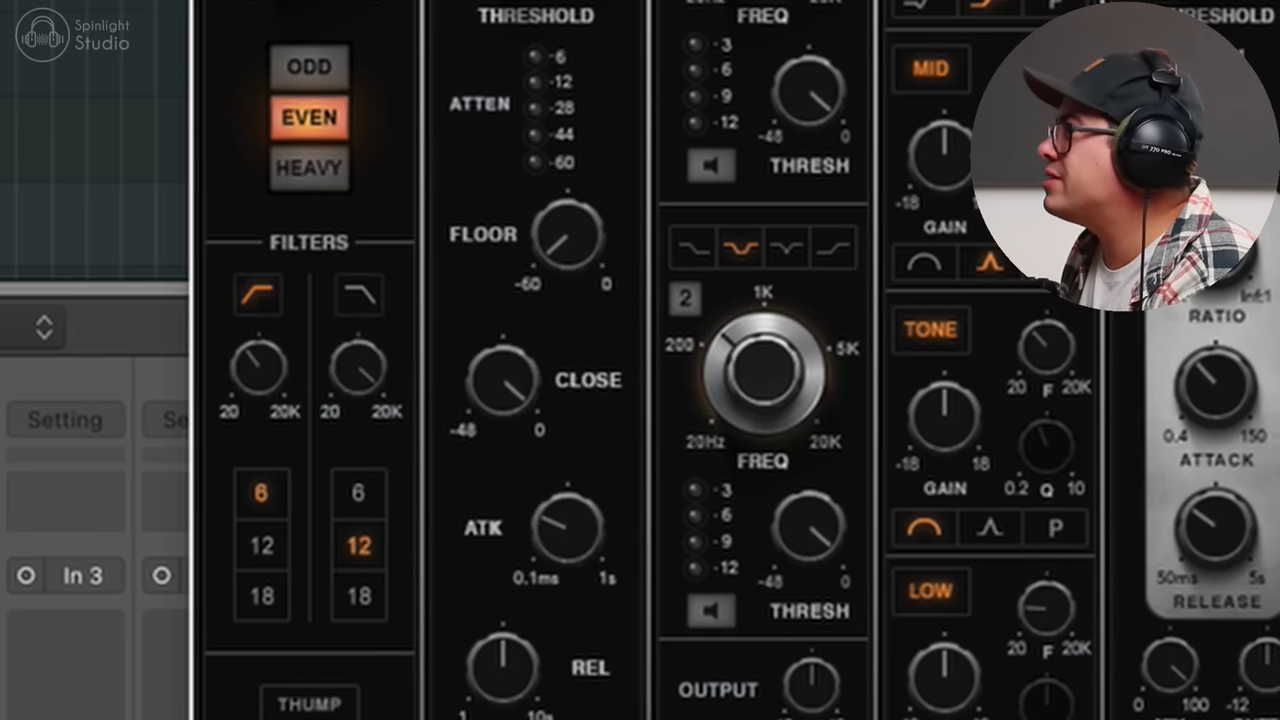
- Boost the lead's MID band with a wide bell, then sweep a narrow TONE band to about 382 Hz and cut it to -1.3
drag(812, 2, 762, 8)
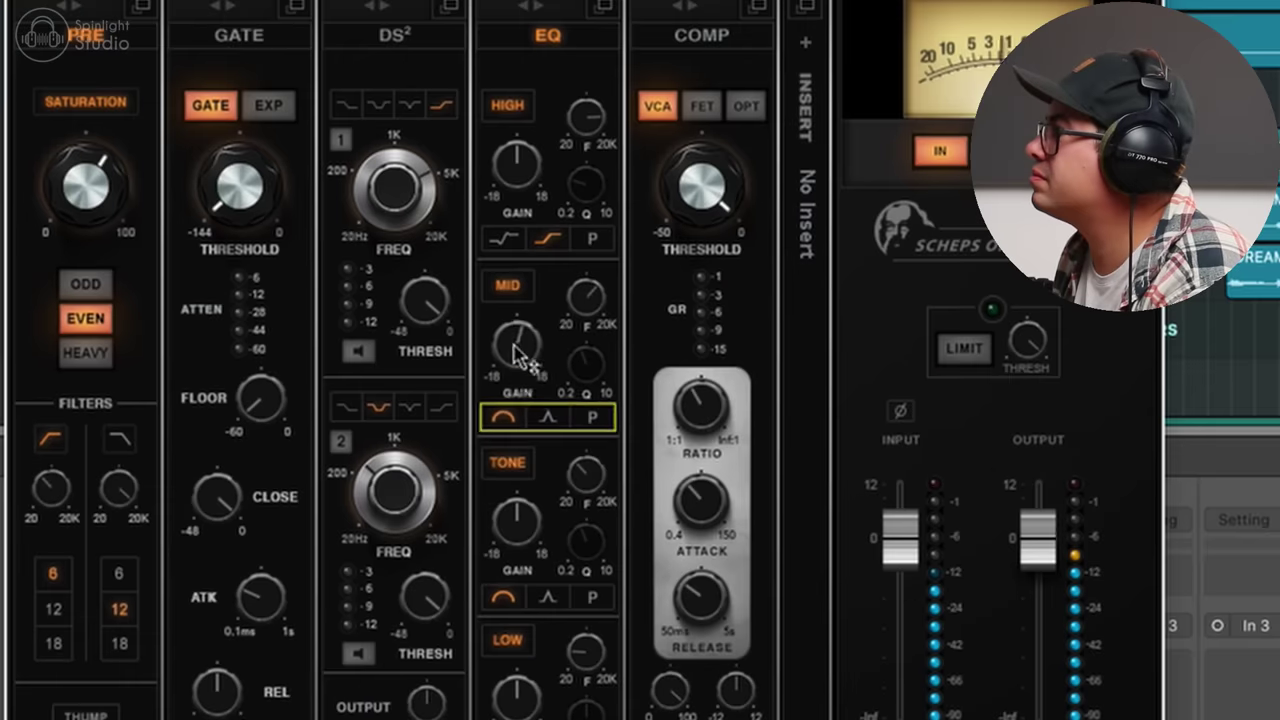
drag(894, 165, 894, 138)
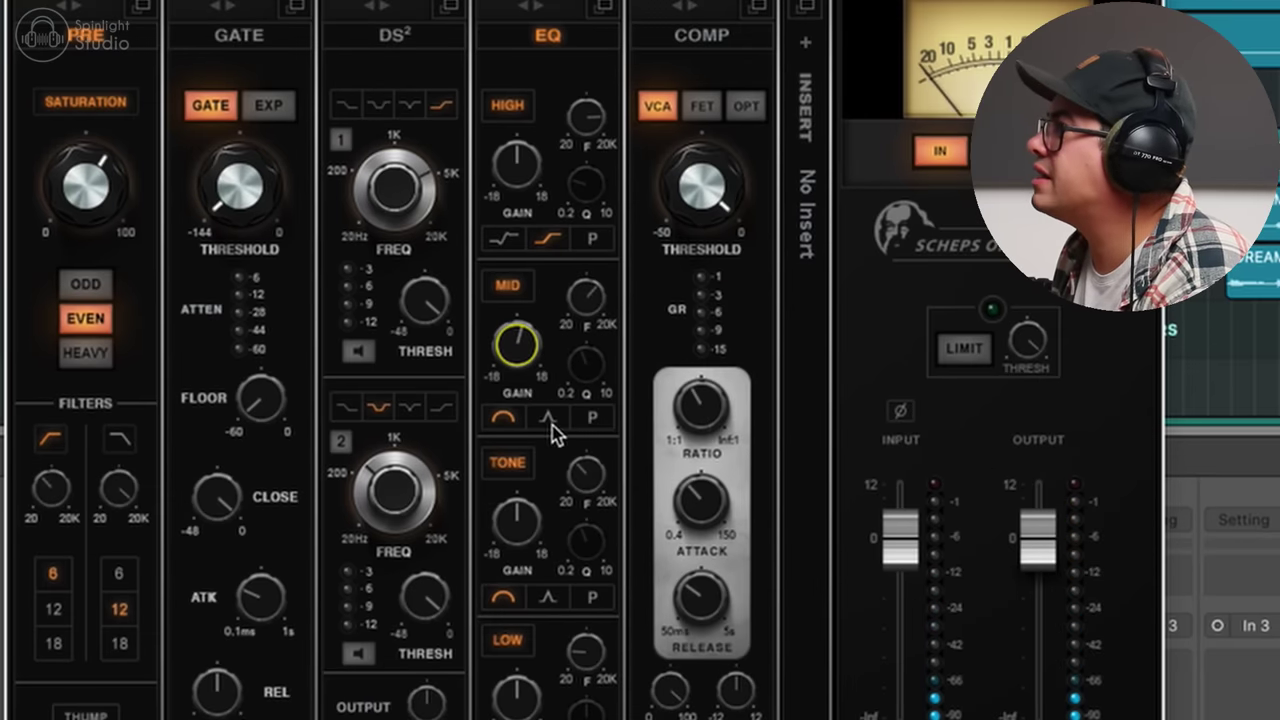
drag(586, 475, 586, 471)
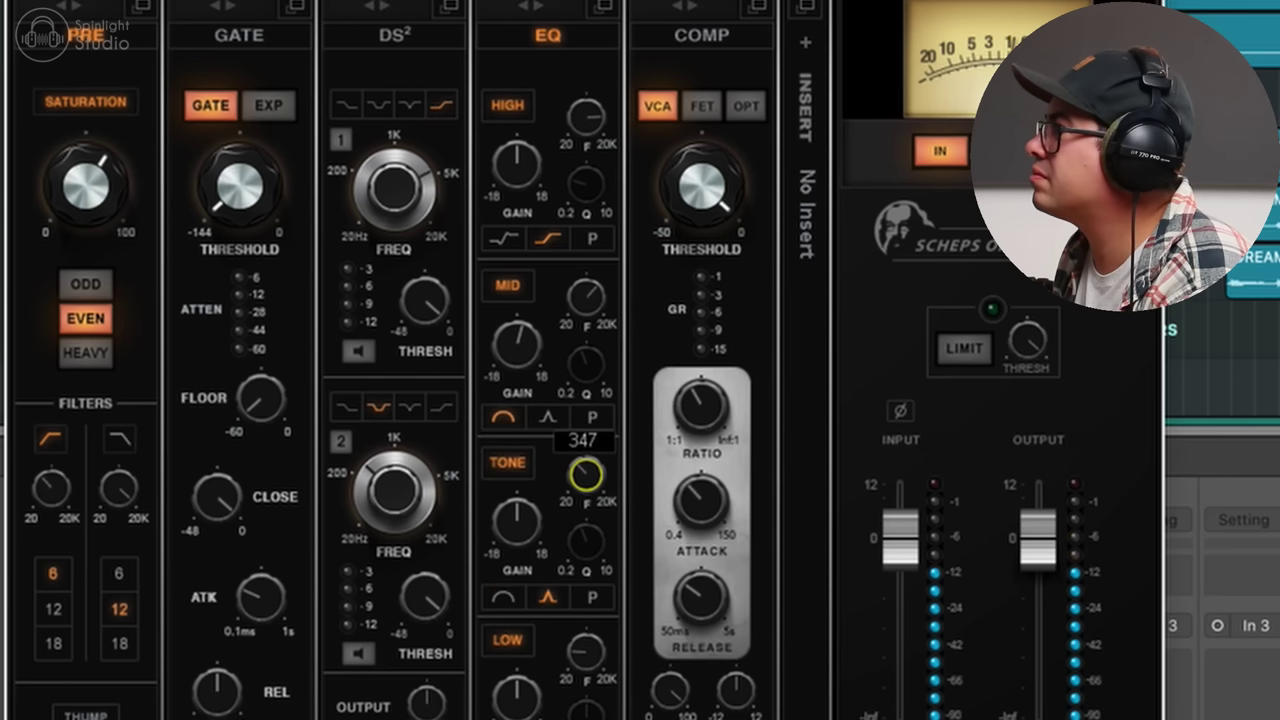
drag(517, 523, 587, 465)
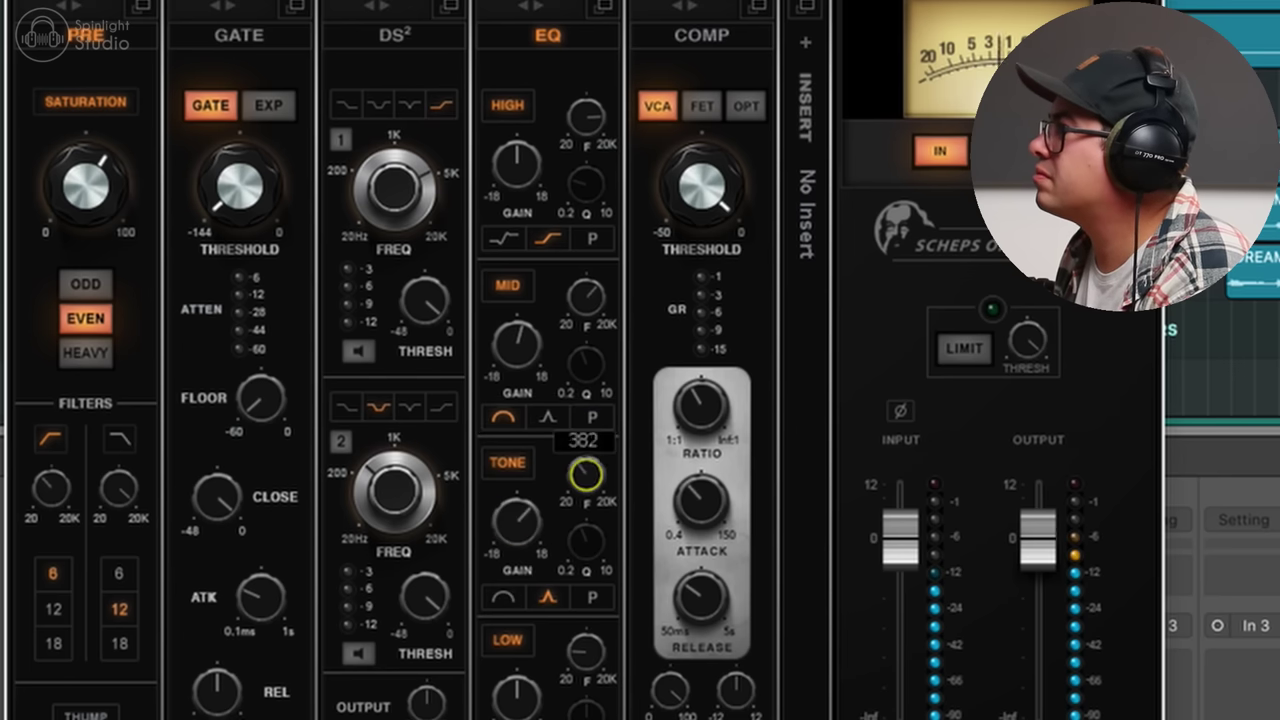
drag(514, 531, 514, 560)
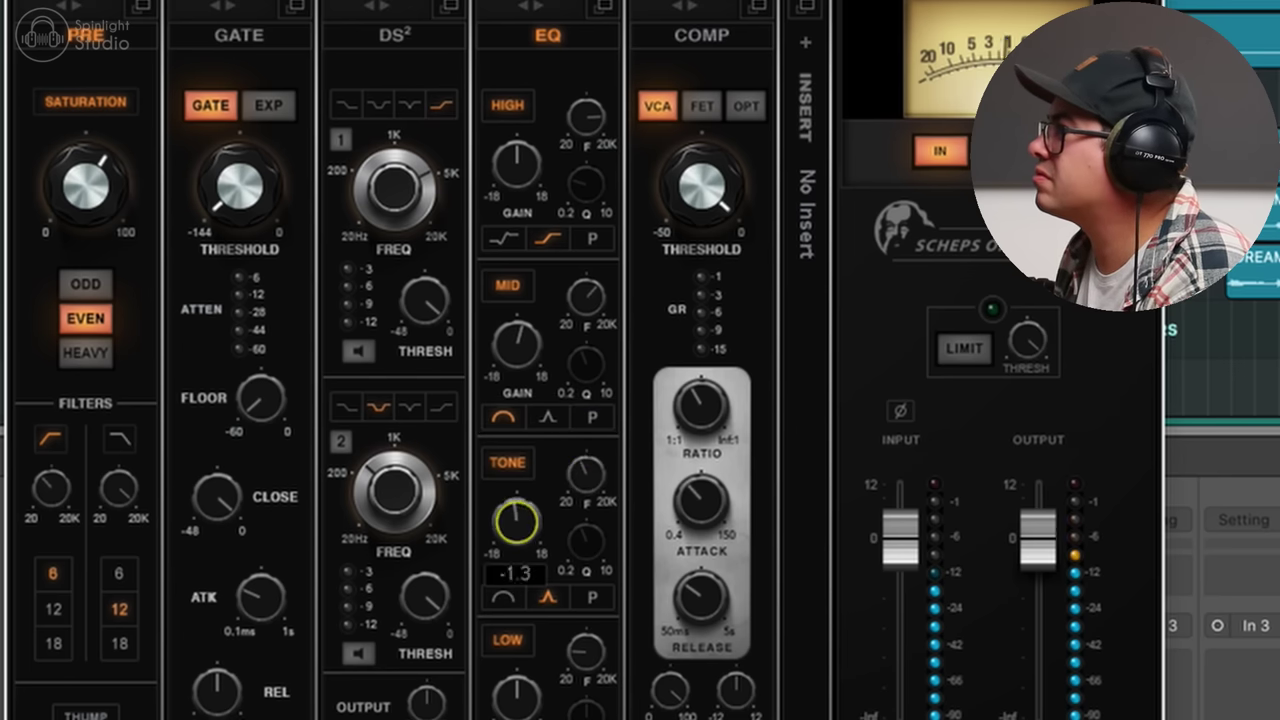
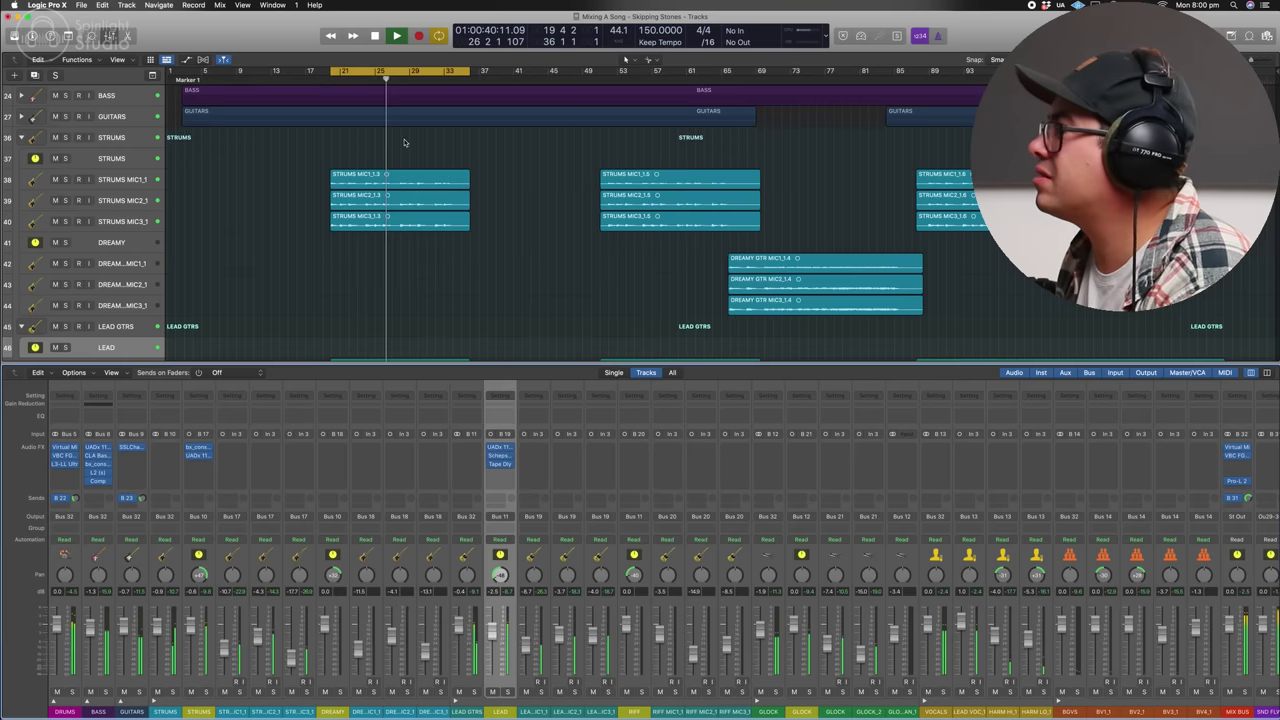
- Add a Bus 24 send to the LEAD channel and create a track for its Aux 26 return
click(500, 497)
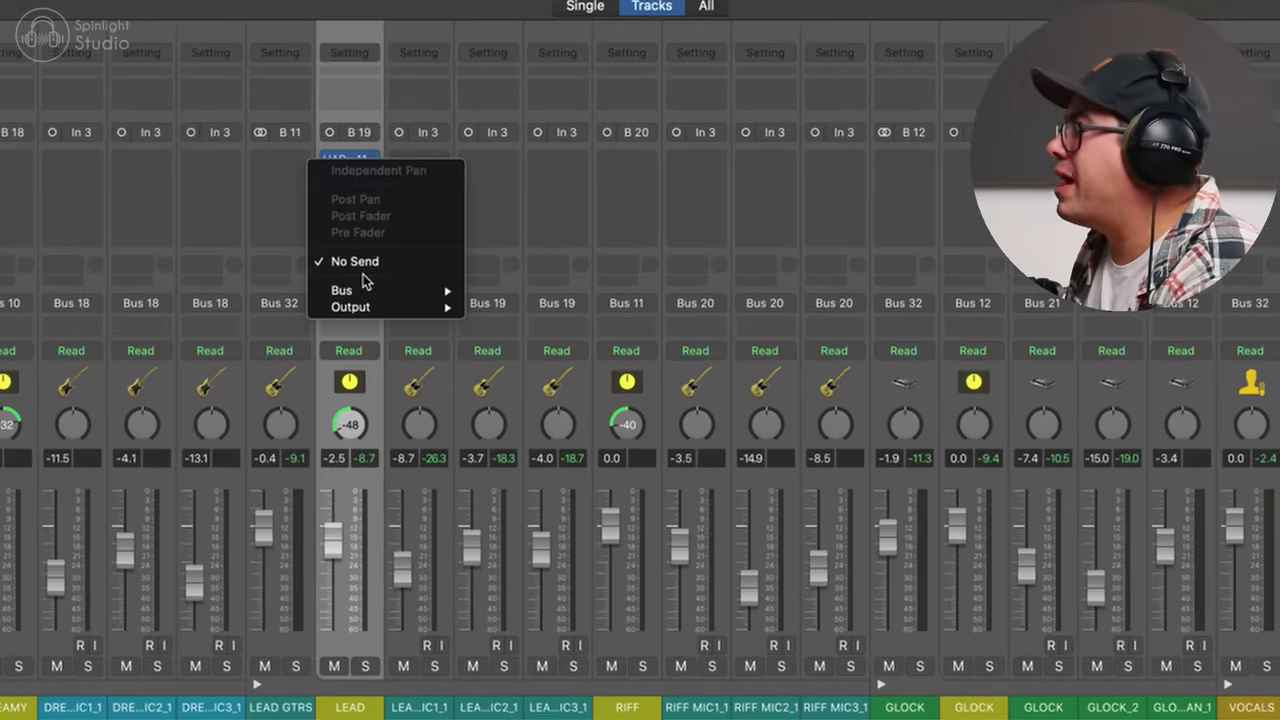
mouse_move(380, 290)
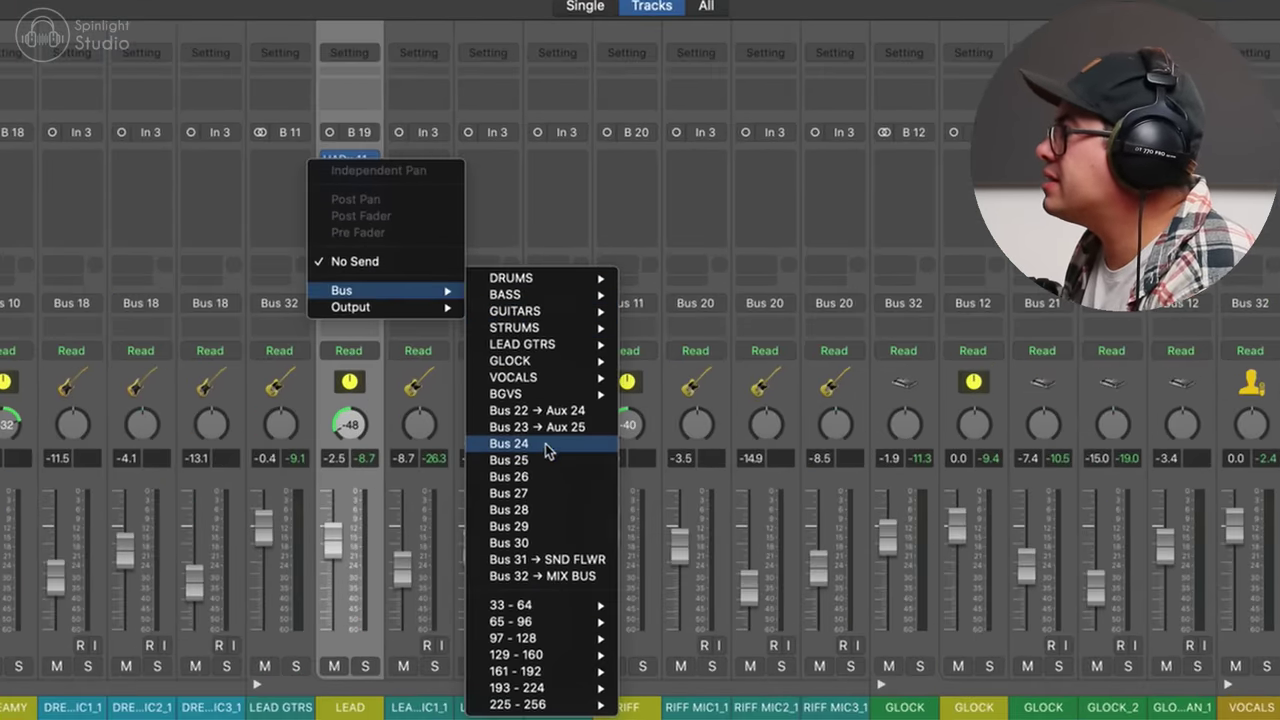
click(509, 443)
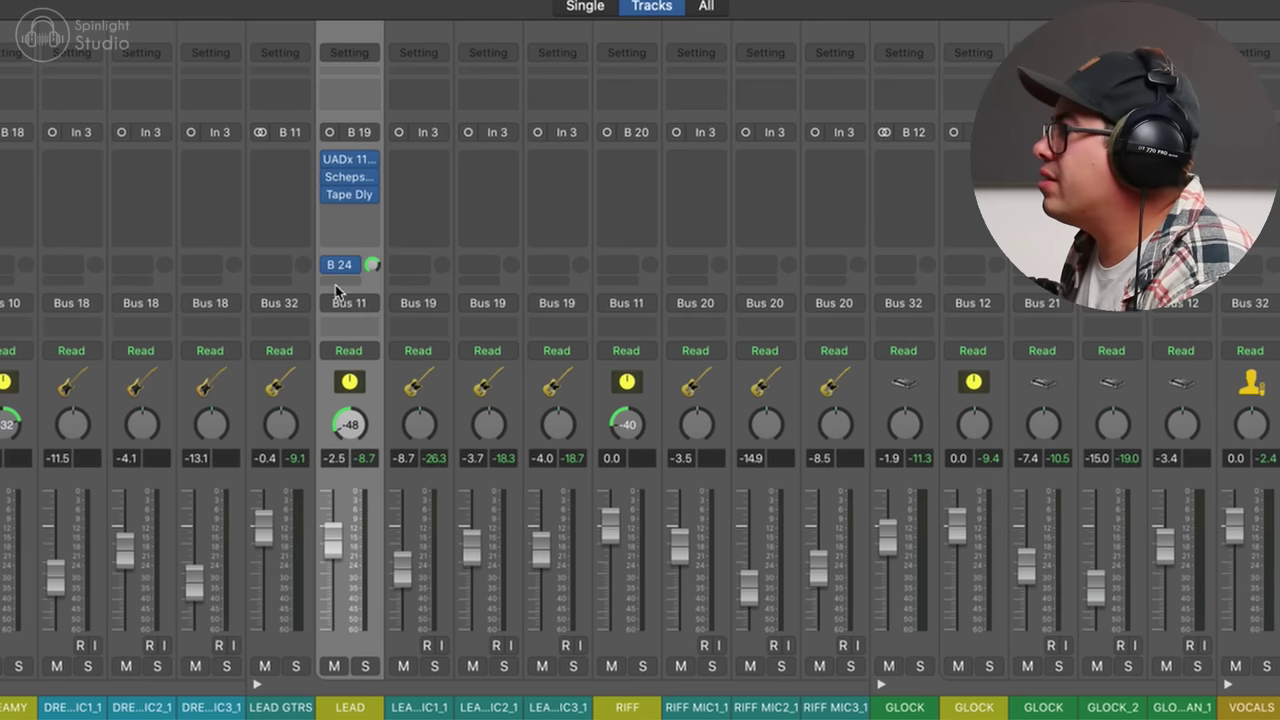
scroll(1073, 334, right, 5)
right_click(1043, 374)
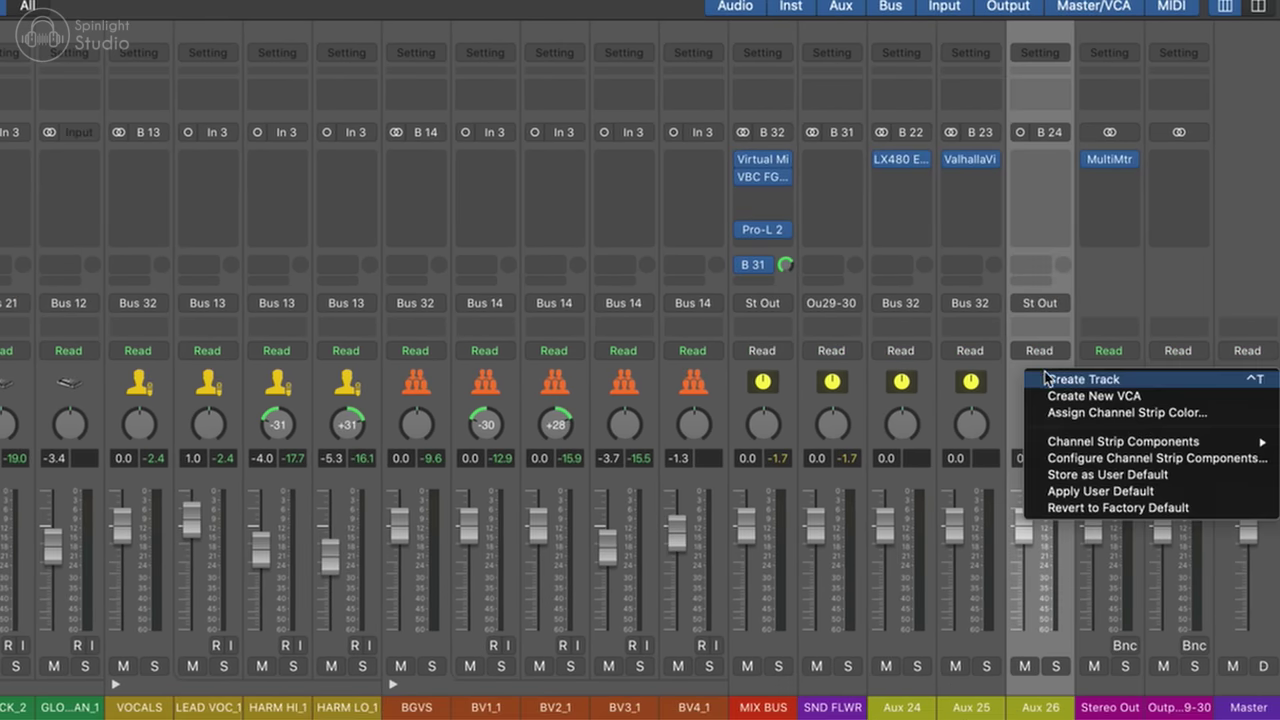
click(1088, 380)
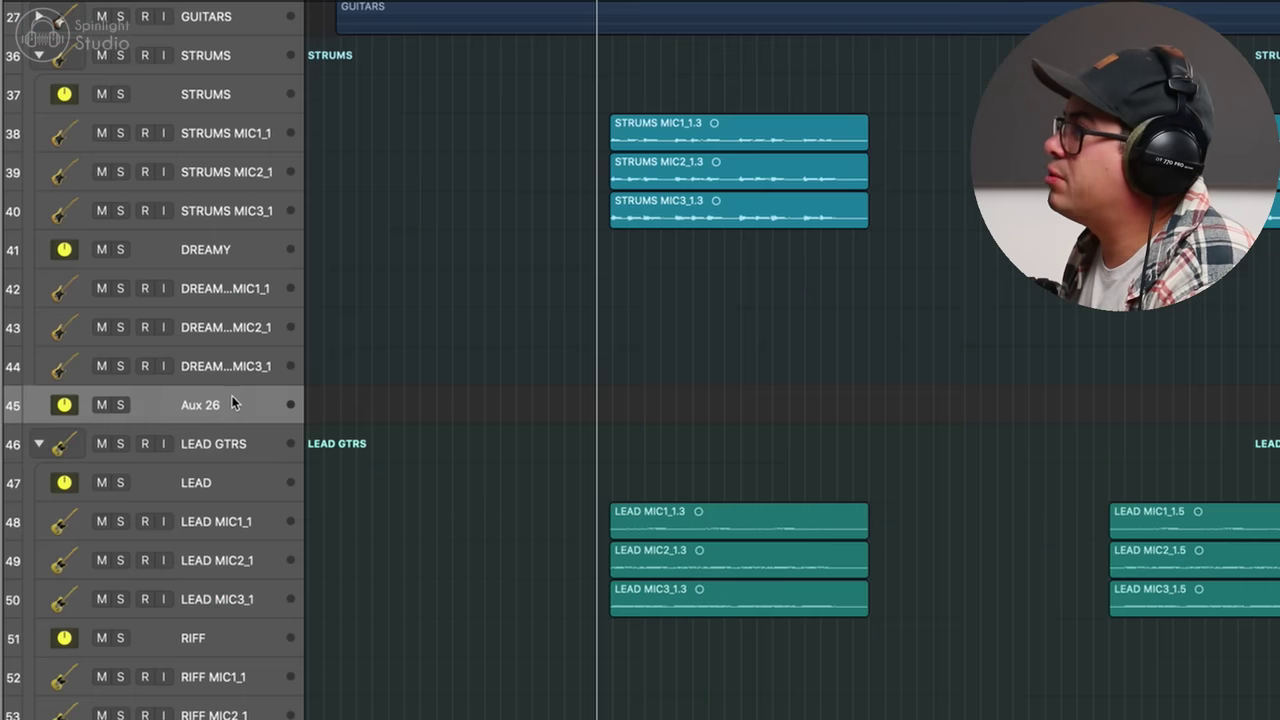
- Move the Aux 26 track into the LEAD GTRS stack above LEAD and rename it LEAD VERB
drag(231, 395, 214, 446)
double_click(214, 446)
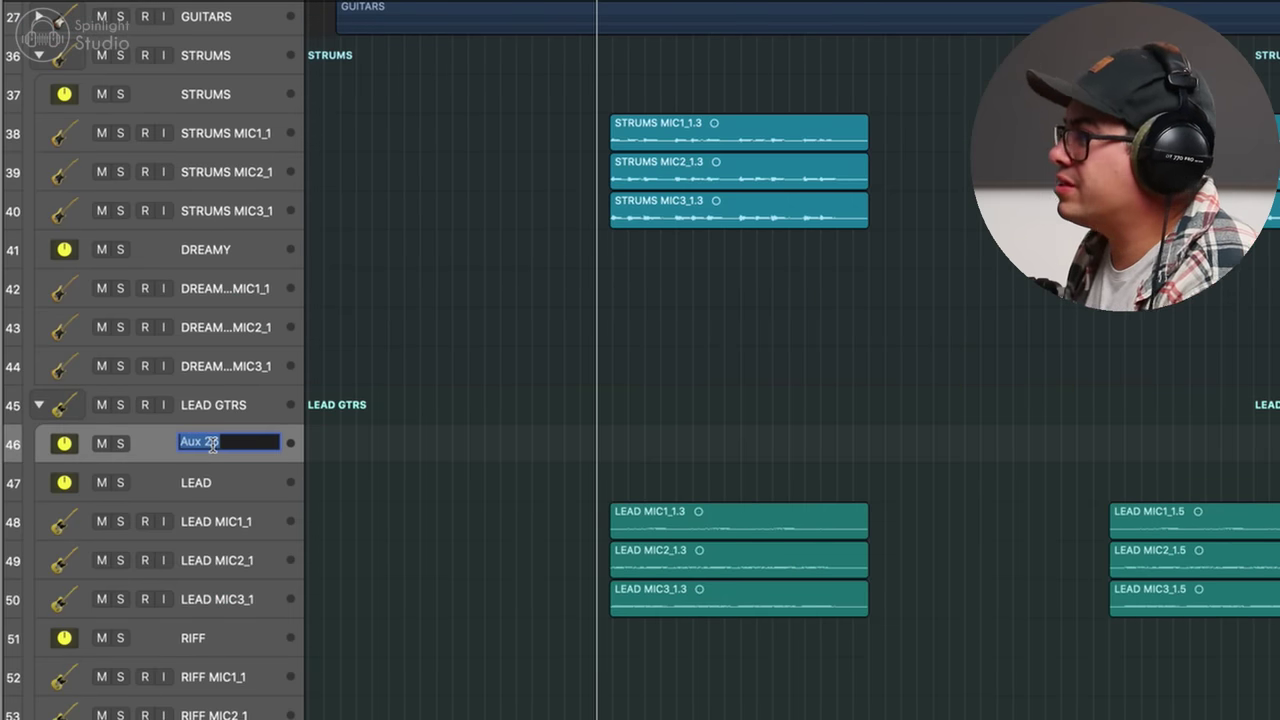
text(LEAD VERB)
key(Return)
key(x)
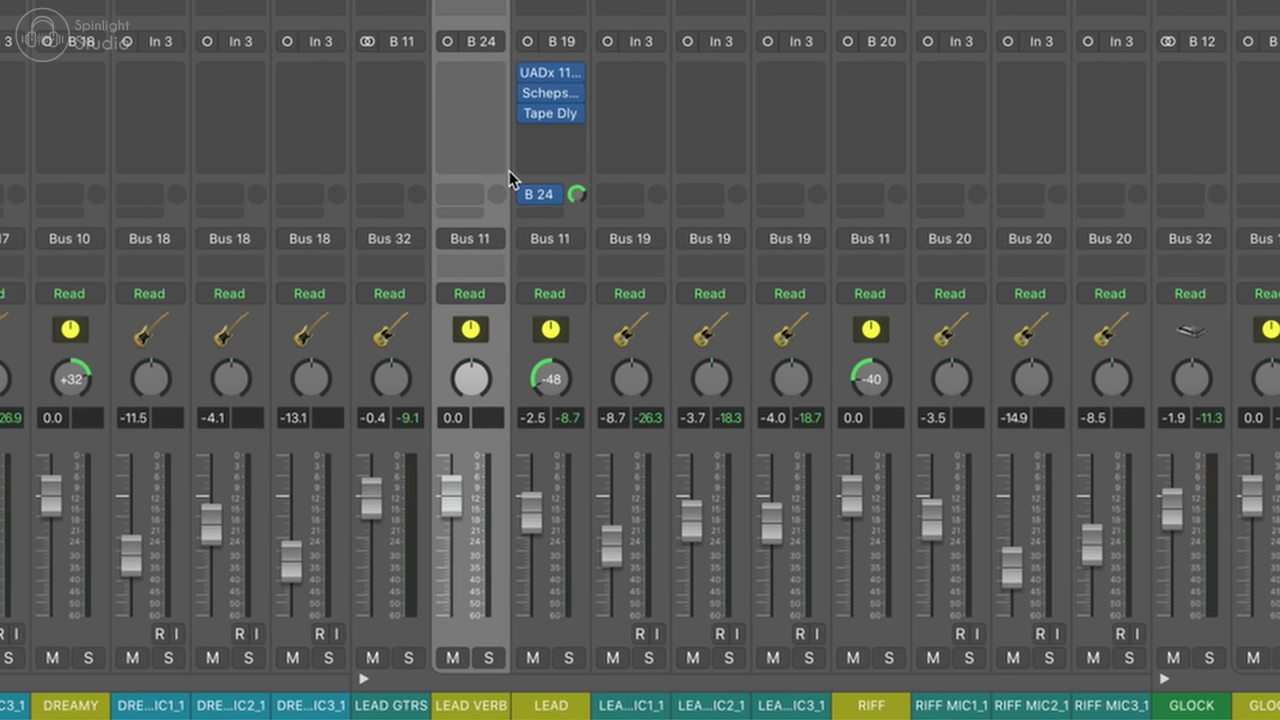
- Solo the LEAD VERB channel and insert ValhallaVintageVerb on it as Mono->Stereo
click(489, 658)
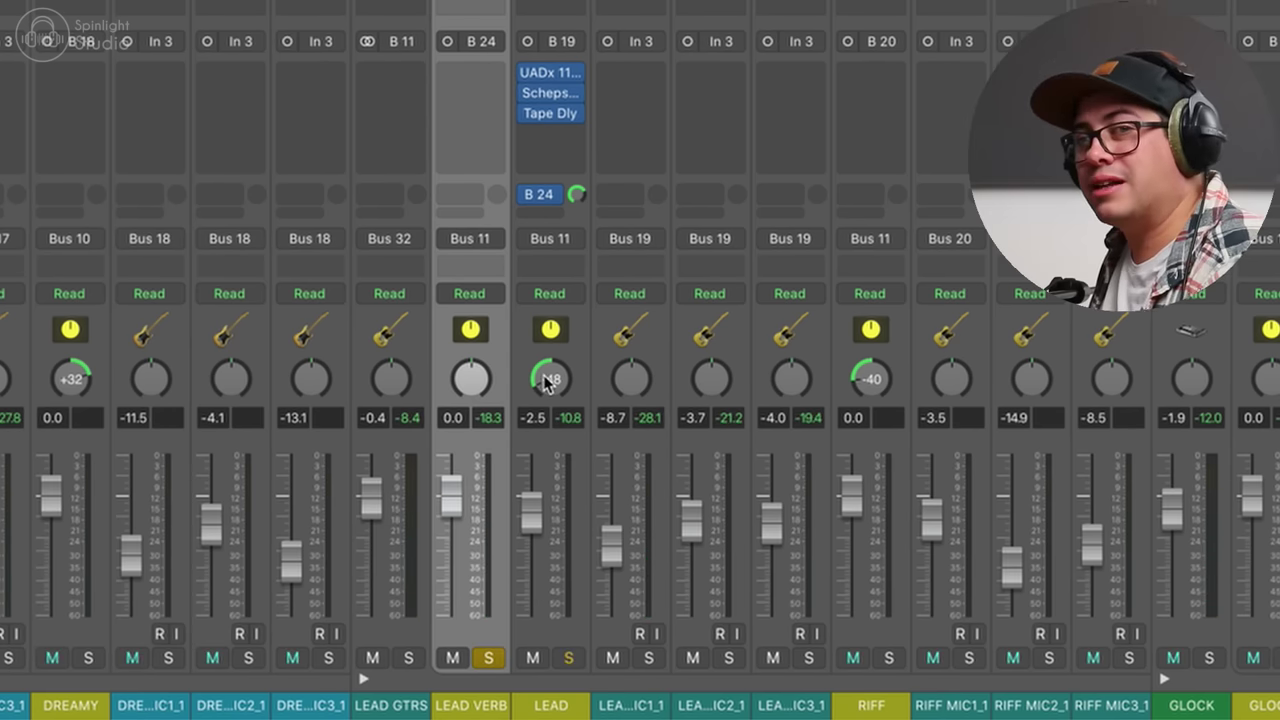
click(461, 98)
mouse_move(576, 199)
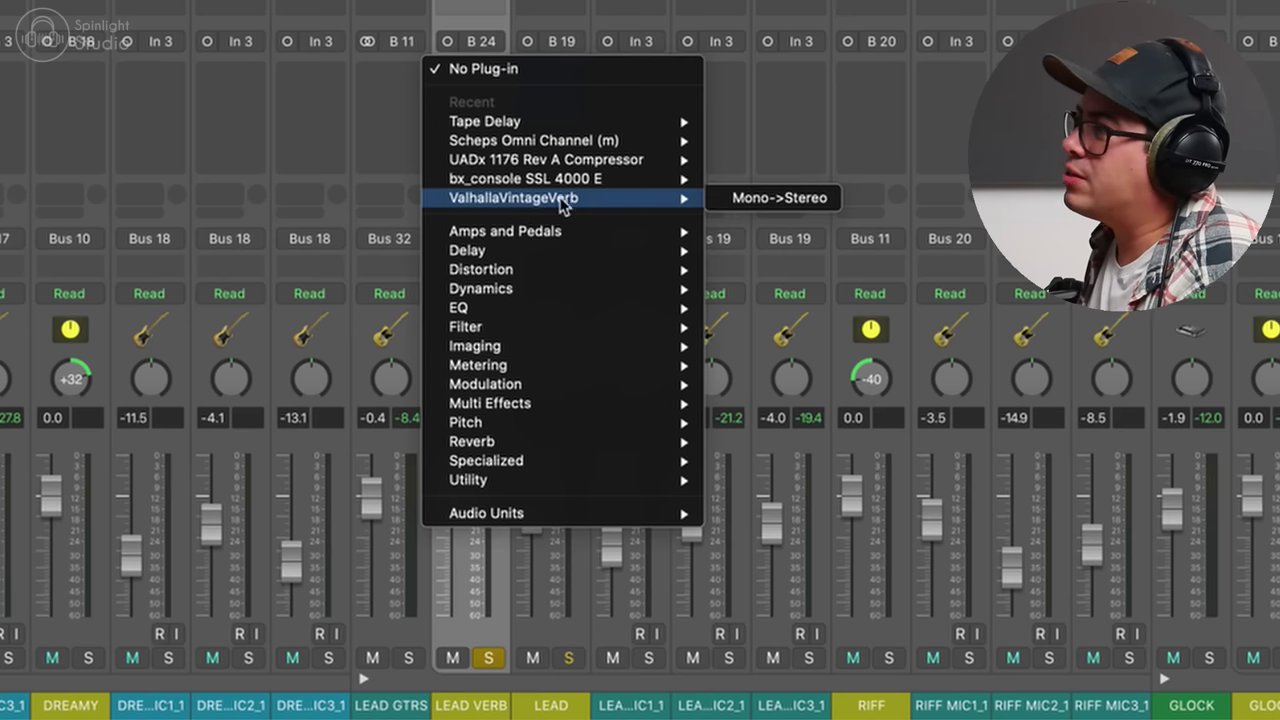
click(782, 199)
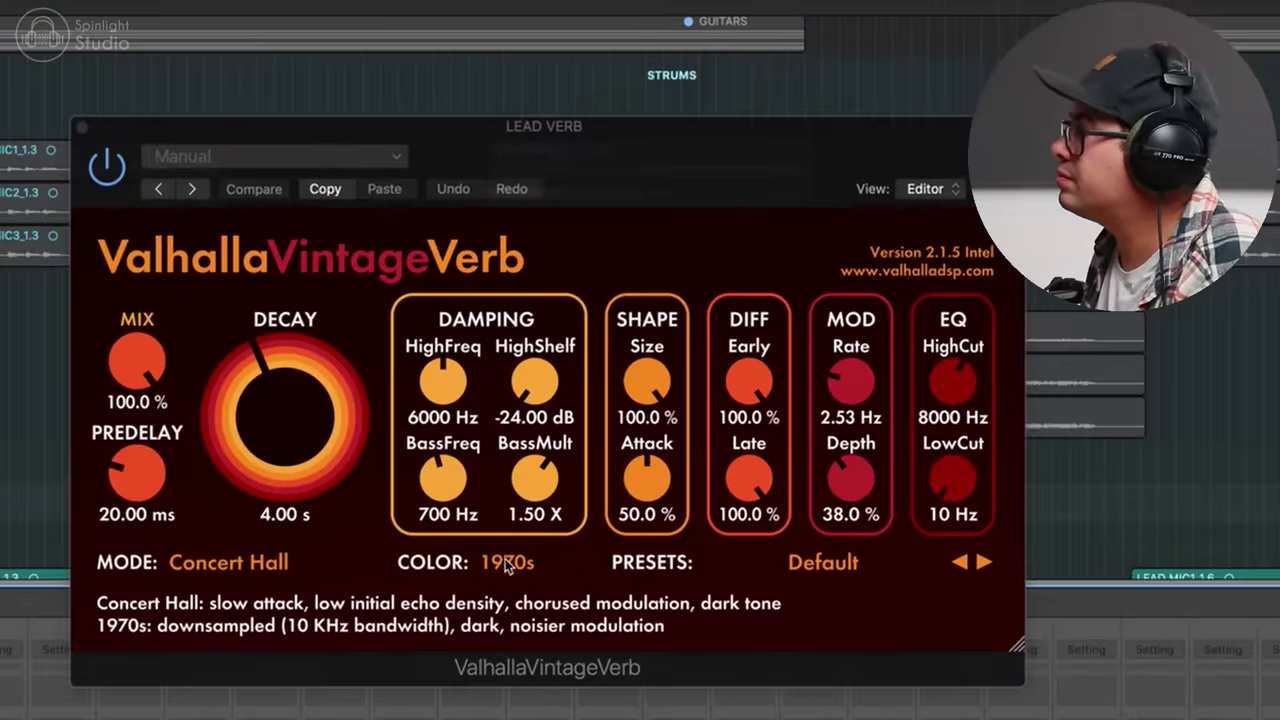
- Set the LEAD VERB reverb to the 1980s color with a 460 Hz low cut and a 2.21 s decay
click(609, 352)
click(538, 614)
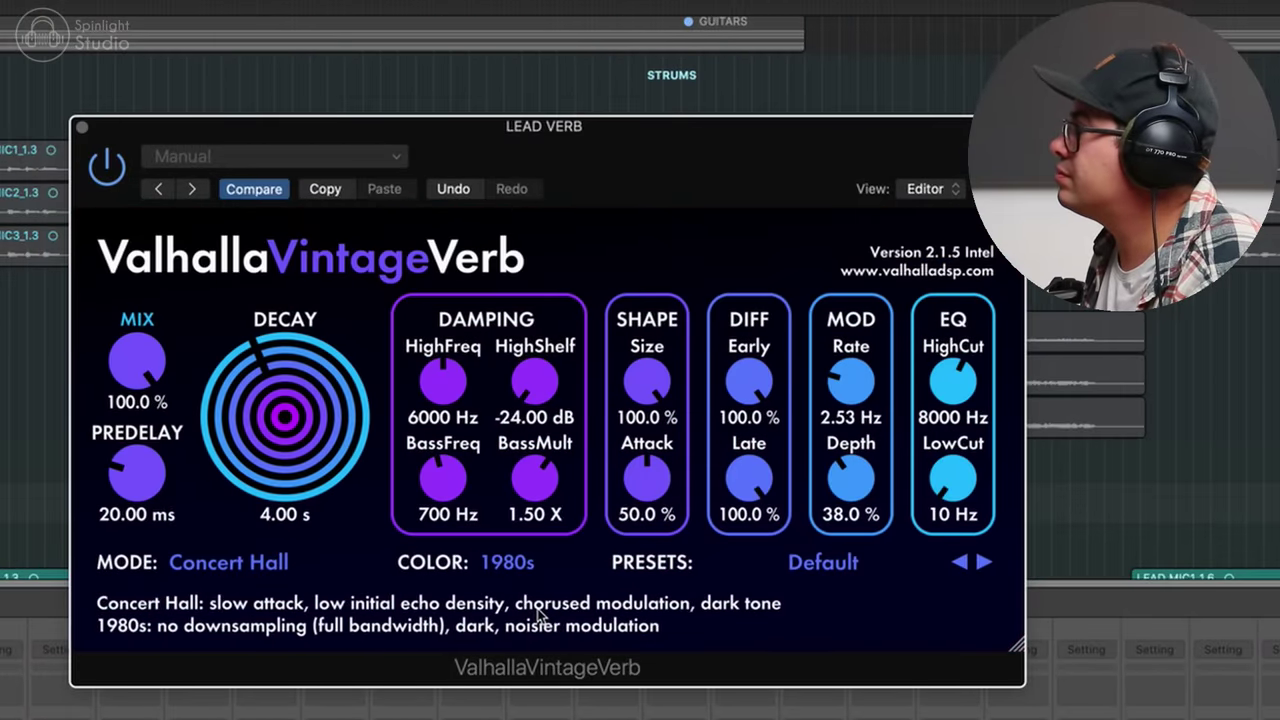
drag(955, 482, 966, 403)
drag(285, 422, 286, 449)
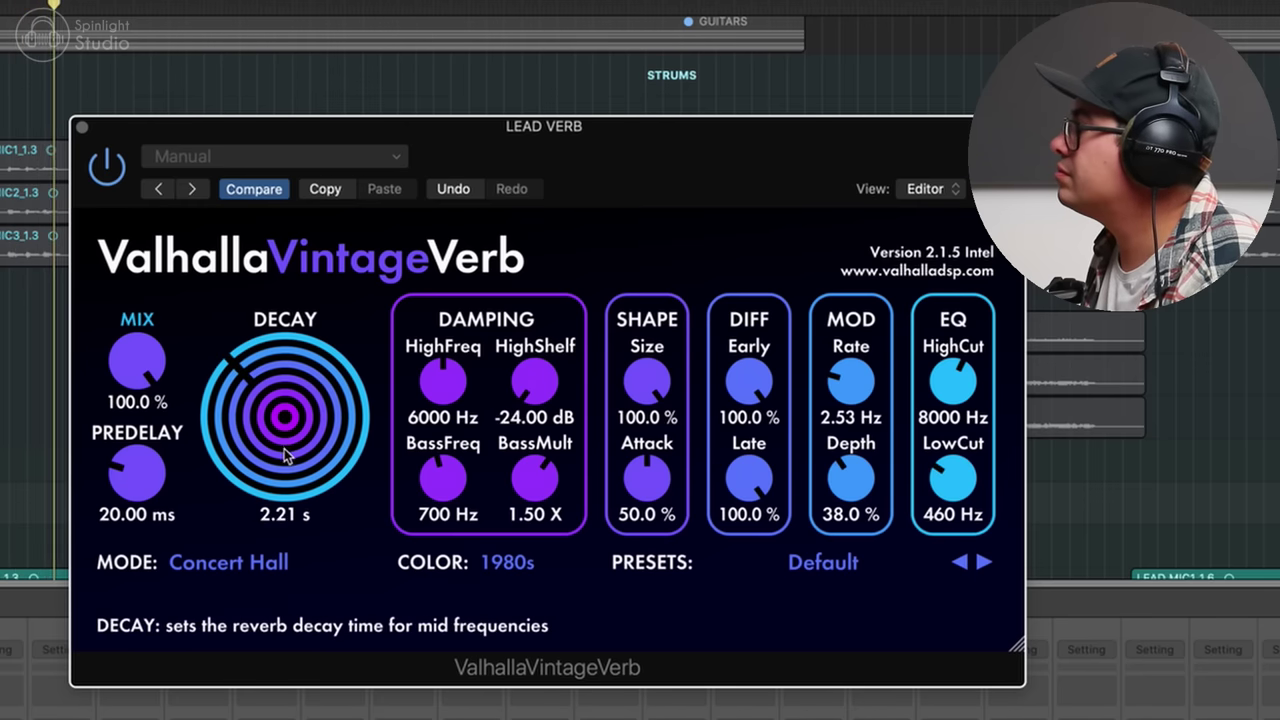
- Choose another reverb mode for LEAD VERB's ValhallaVintageVerb and adjust the wet output of the Tape Delay on LEAD
click(239, 568)
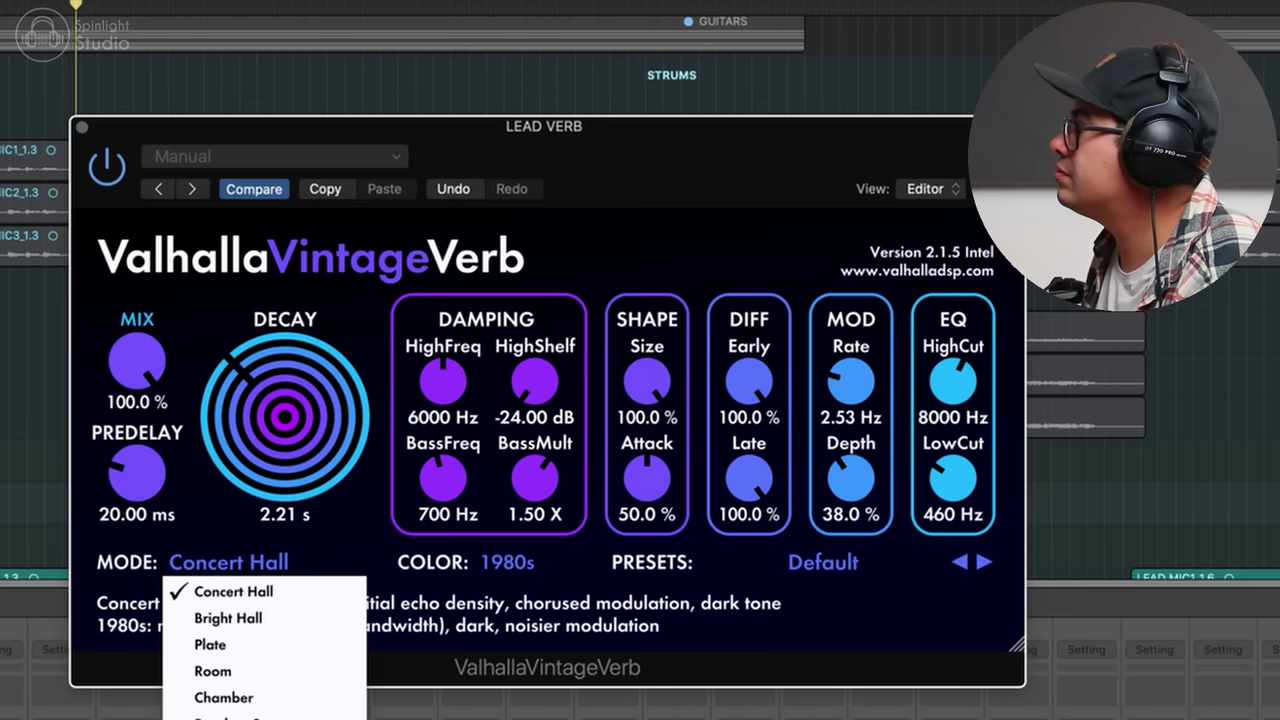
click(232, 719)
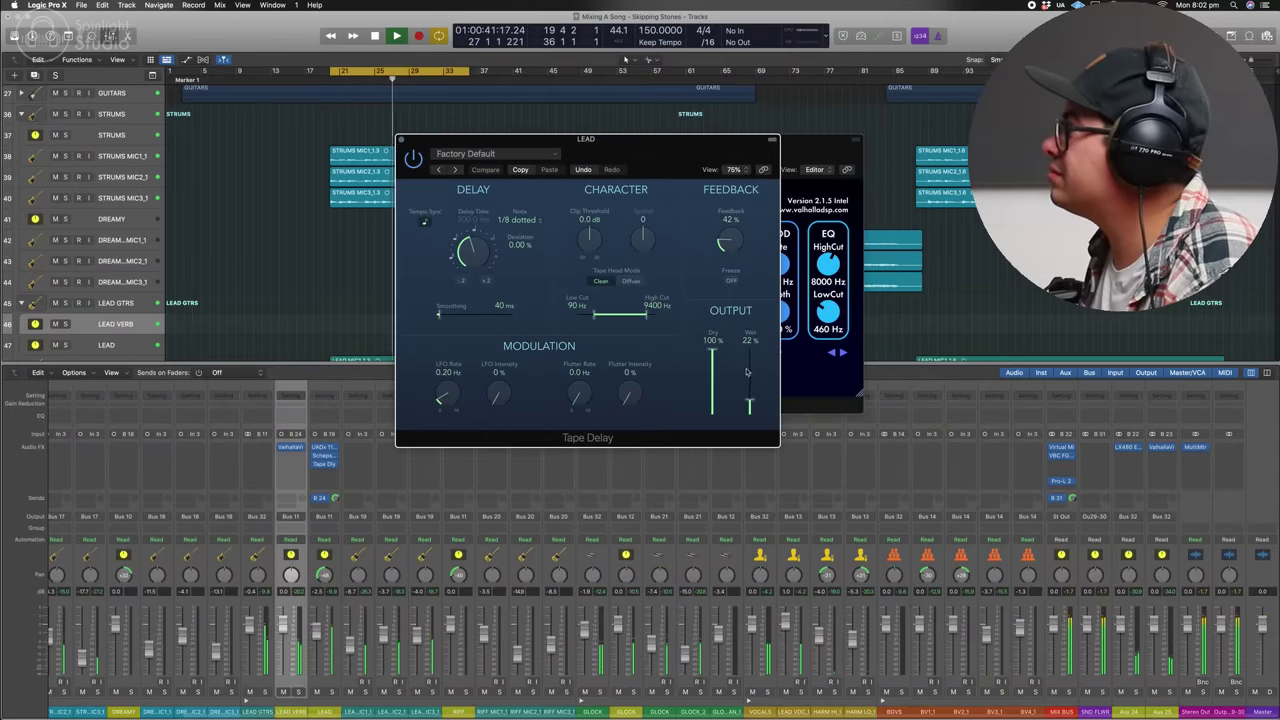
click(751, 392)
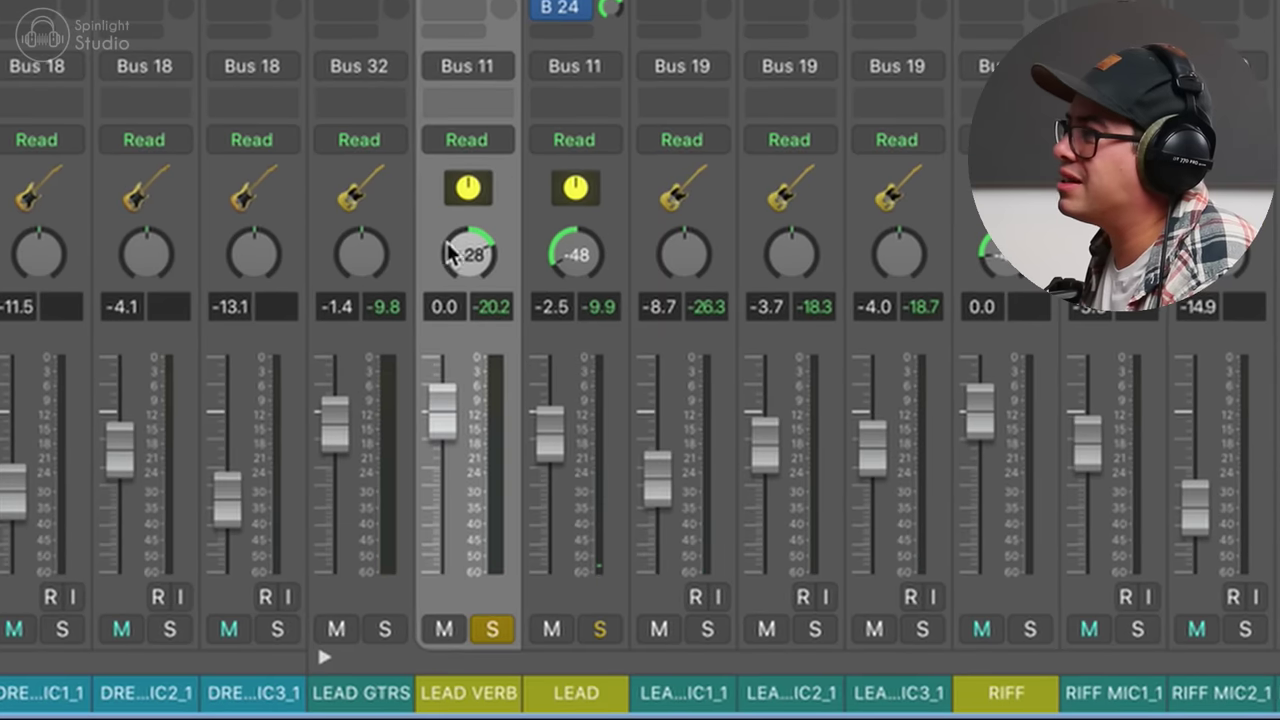
- Solo the LEAD GTRS stack to audition the lead with its reverb, and clear the lead guitar solos
click(385, 628)
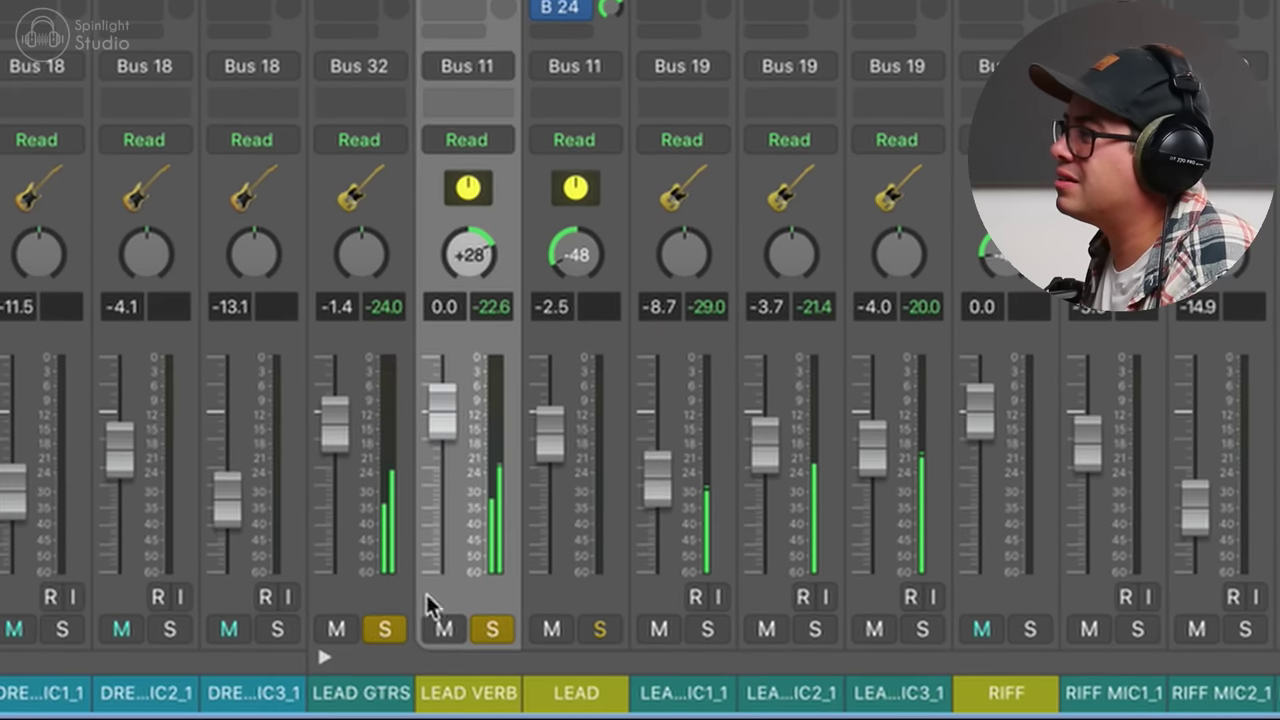
click(600, 630)
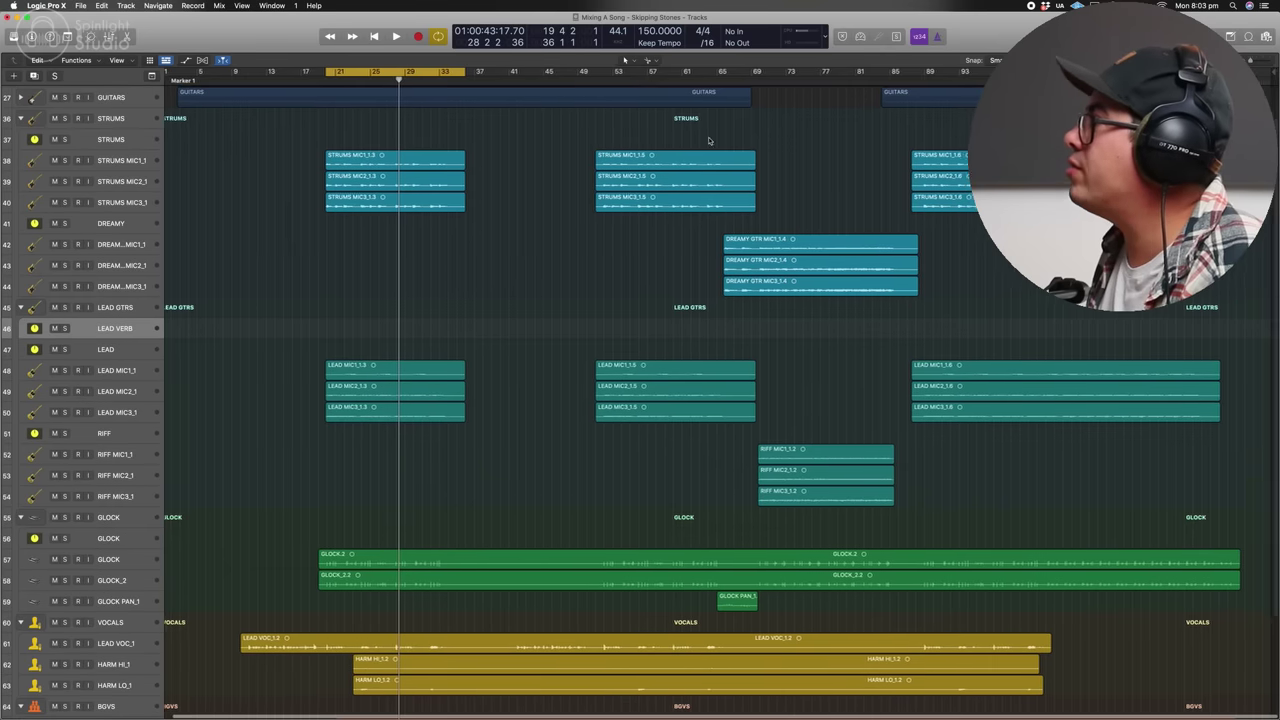
key(s)
key(s)
- Go to the DREAMY guitar section and cut the HMF band by about 4.6 dB in DREAMY's SSL 4000 E strip after sweeping its frequency
click(763, 84)
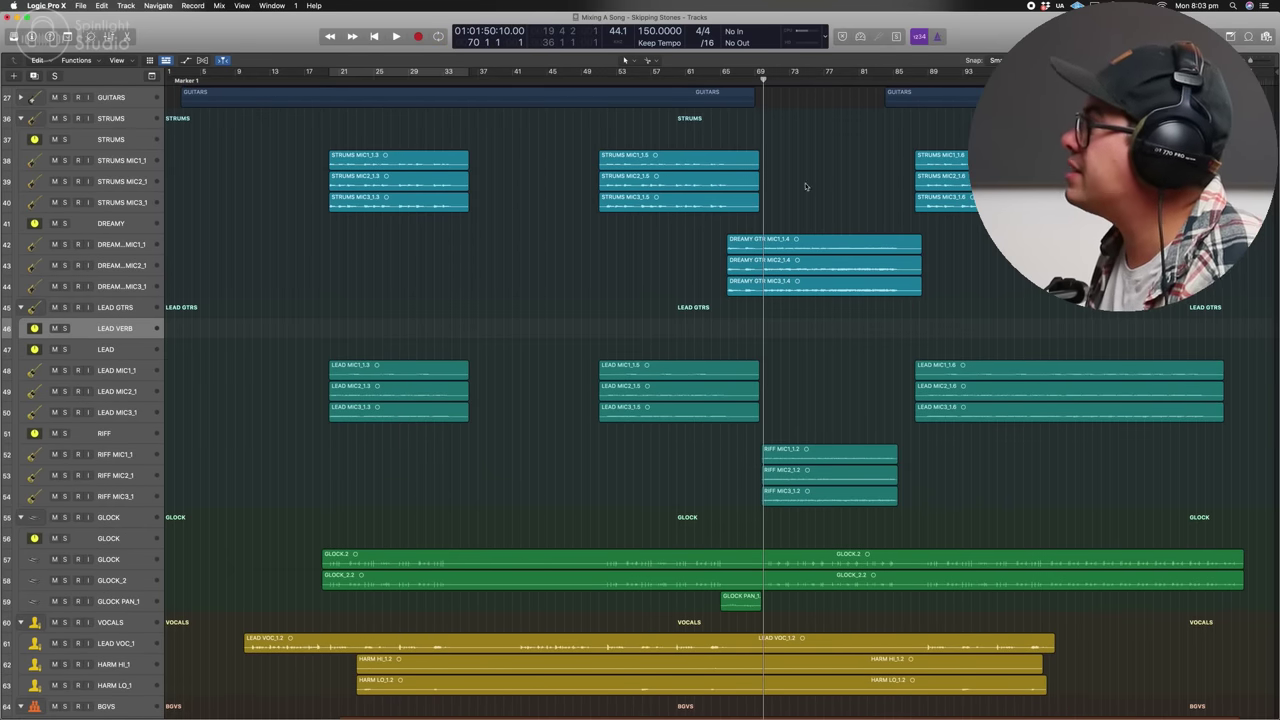
drag(763, 98, 813, 298)
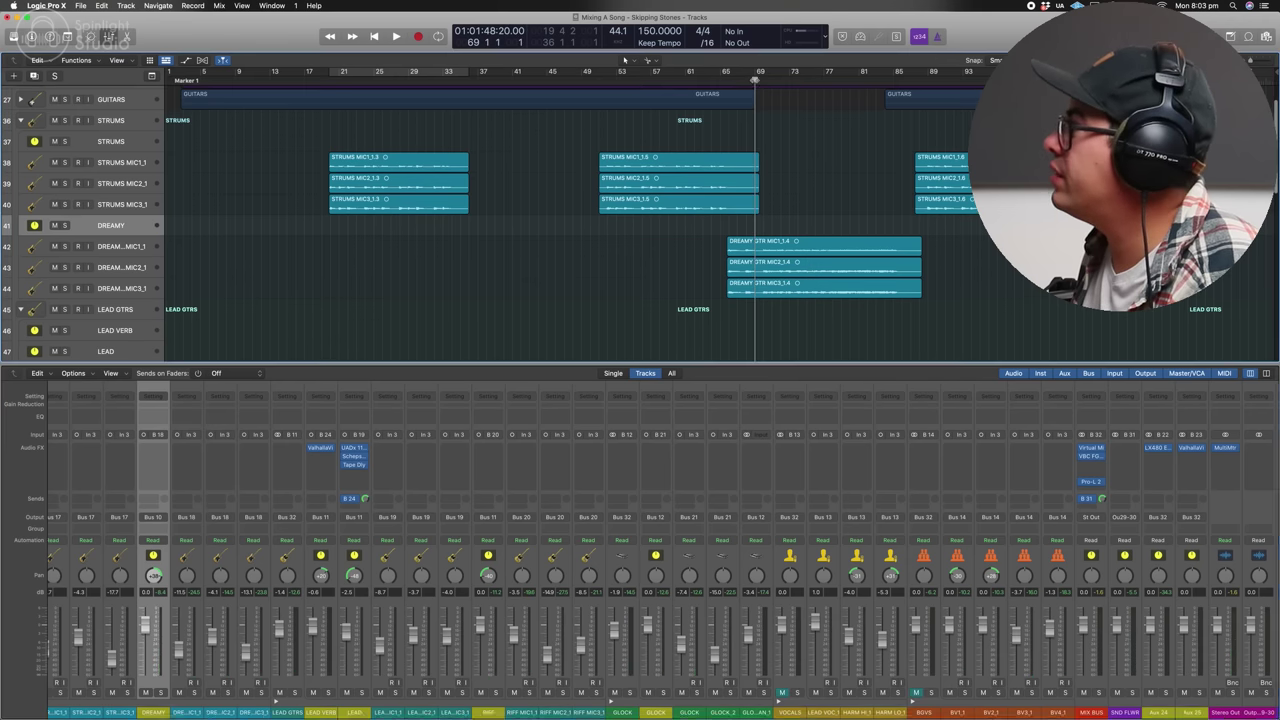
scroll(345, 451, left, 5)
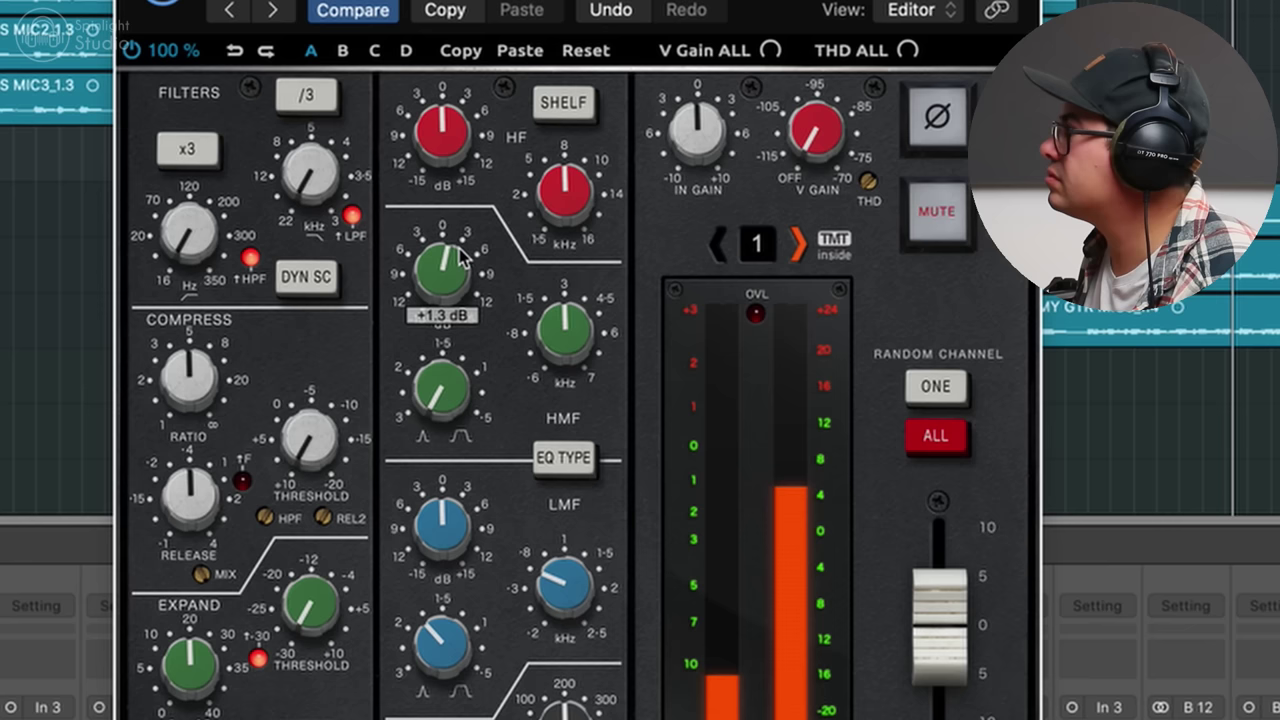
drag(459, 248, 461, 222)
drag(583, 340, 593, 321)
drag(445, 280, 447, 363)
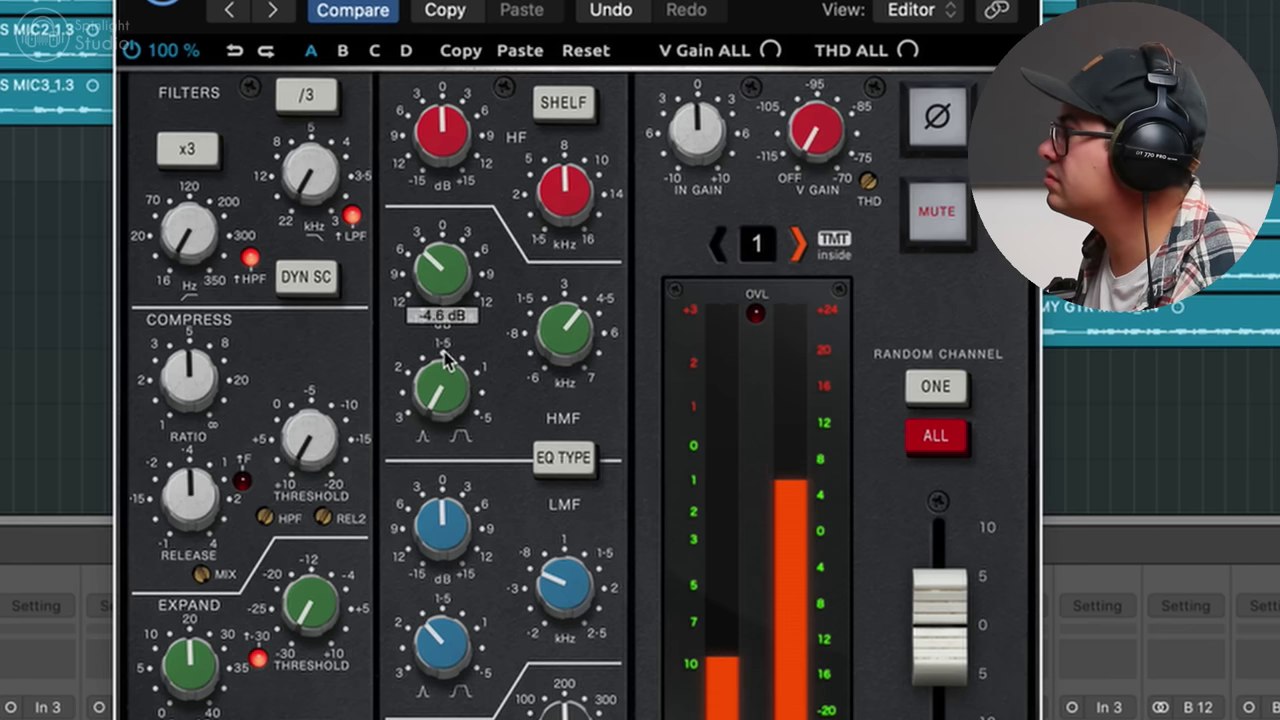
- Sweep the LMF frequency of the DREAMY channel strip with a boost and cut that band by about 3.4 dB
drag(405, 392, 405, 346)
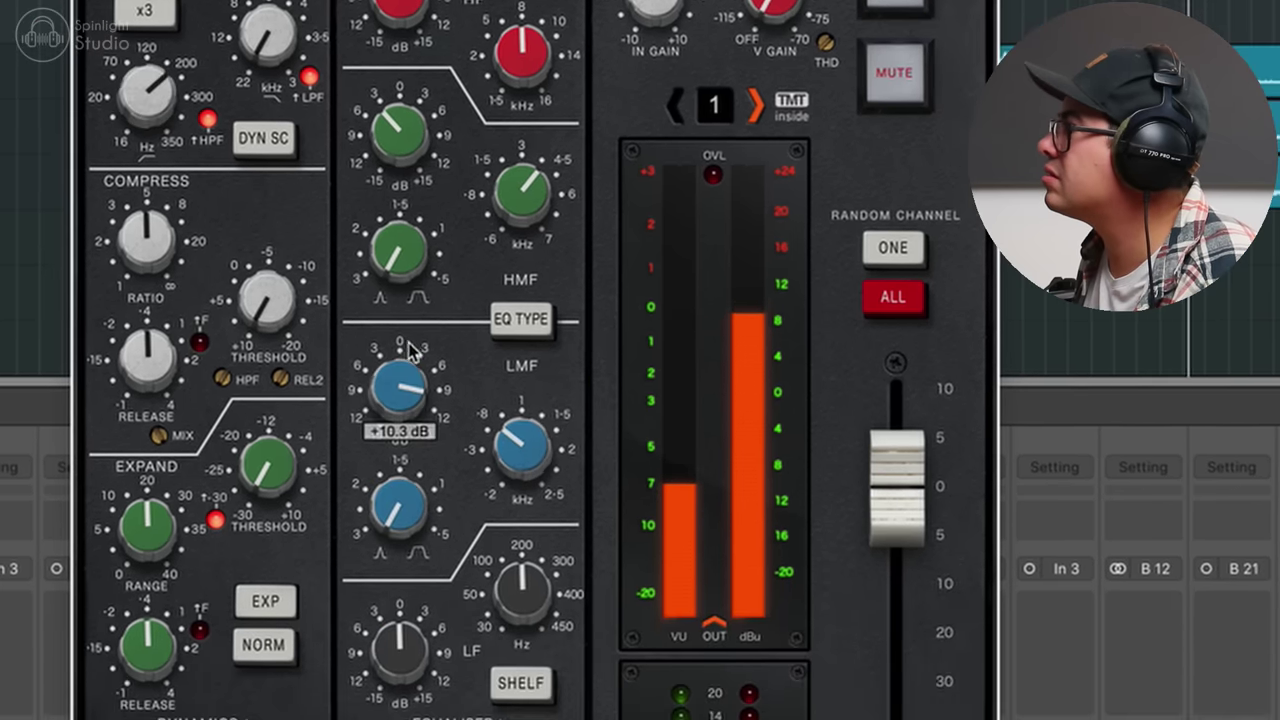
drag(504, 460, 503, 436)
drag(400, 411, 399, 498)
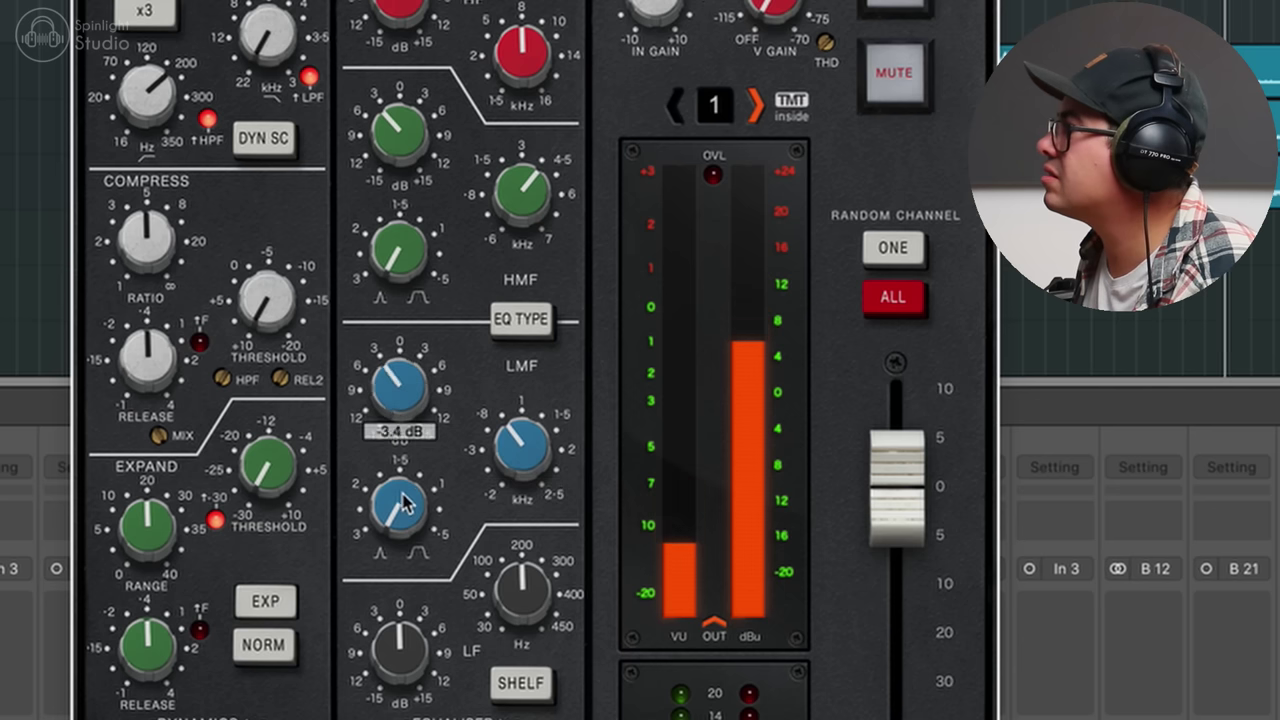
drag(540, 478, 535, 470)
- Fine-tune the LMF, HMF and HF gains in the DREAMY channel strip, easing the HMF cut and slightly boosting HF
drag(375, 420, 413, 390)
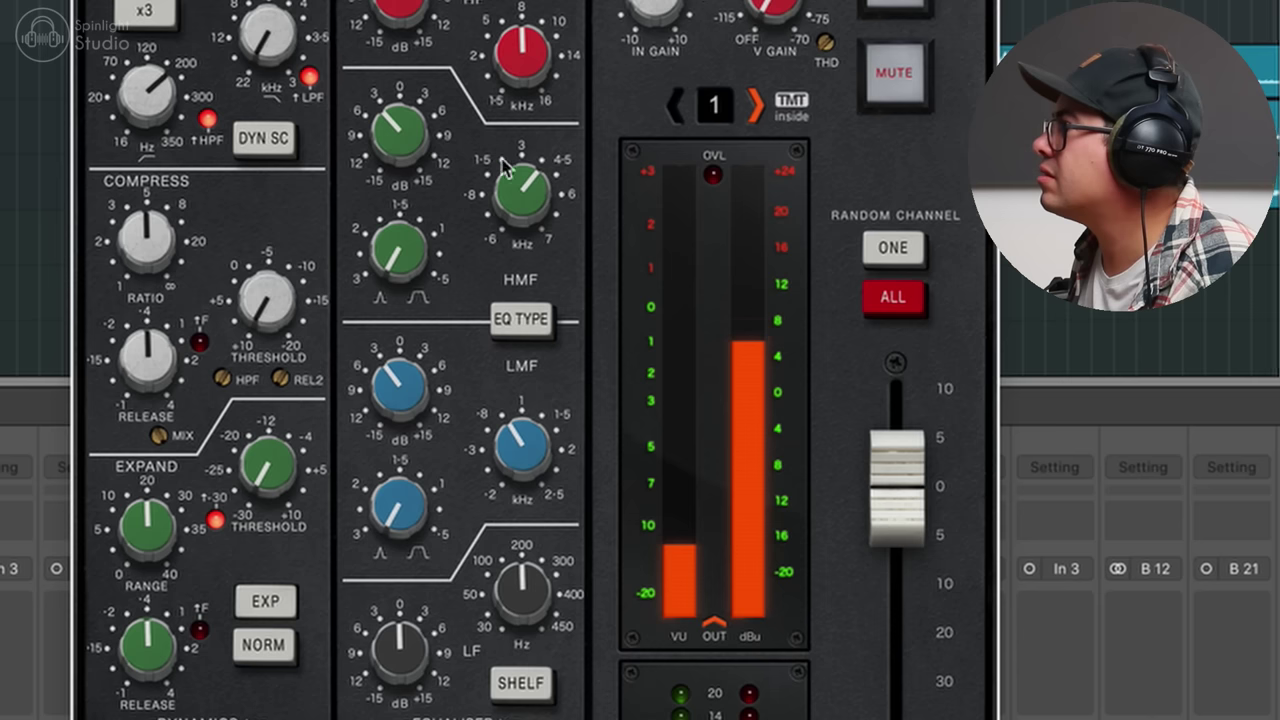
drag(421, 153, 418, 198)
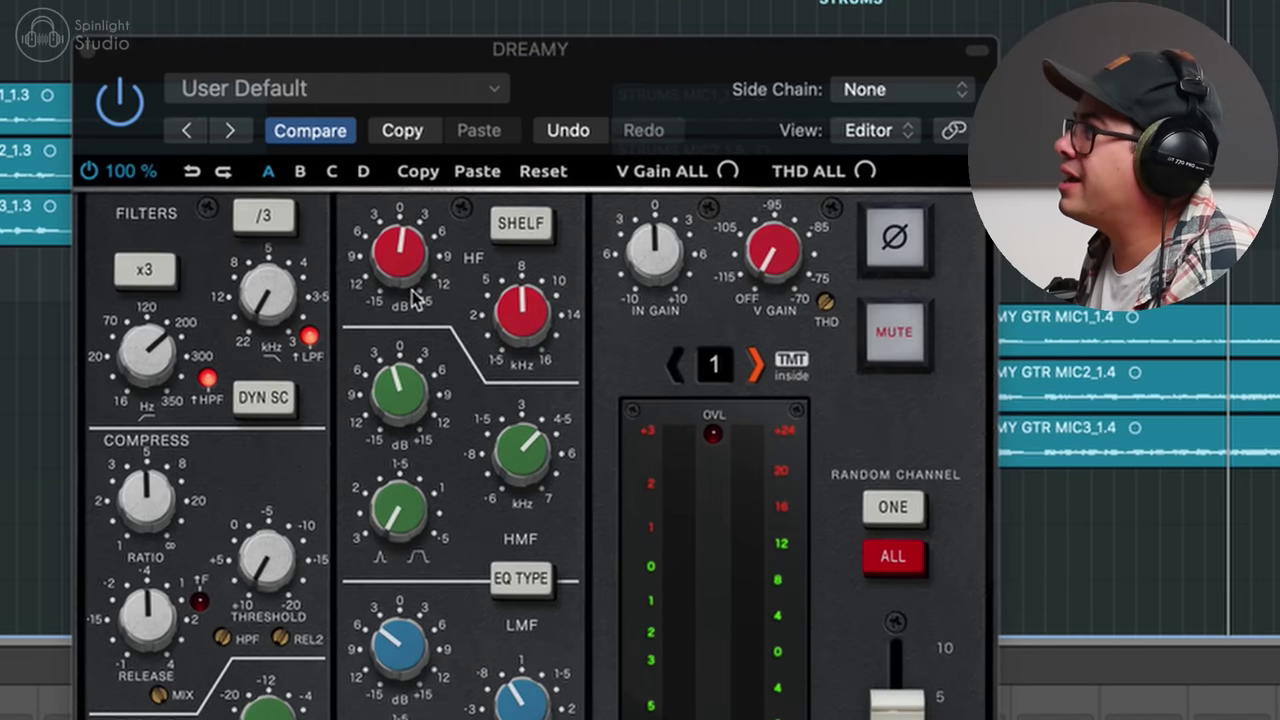
drag(416, 298, 405, 290)
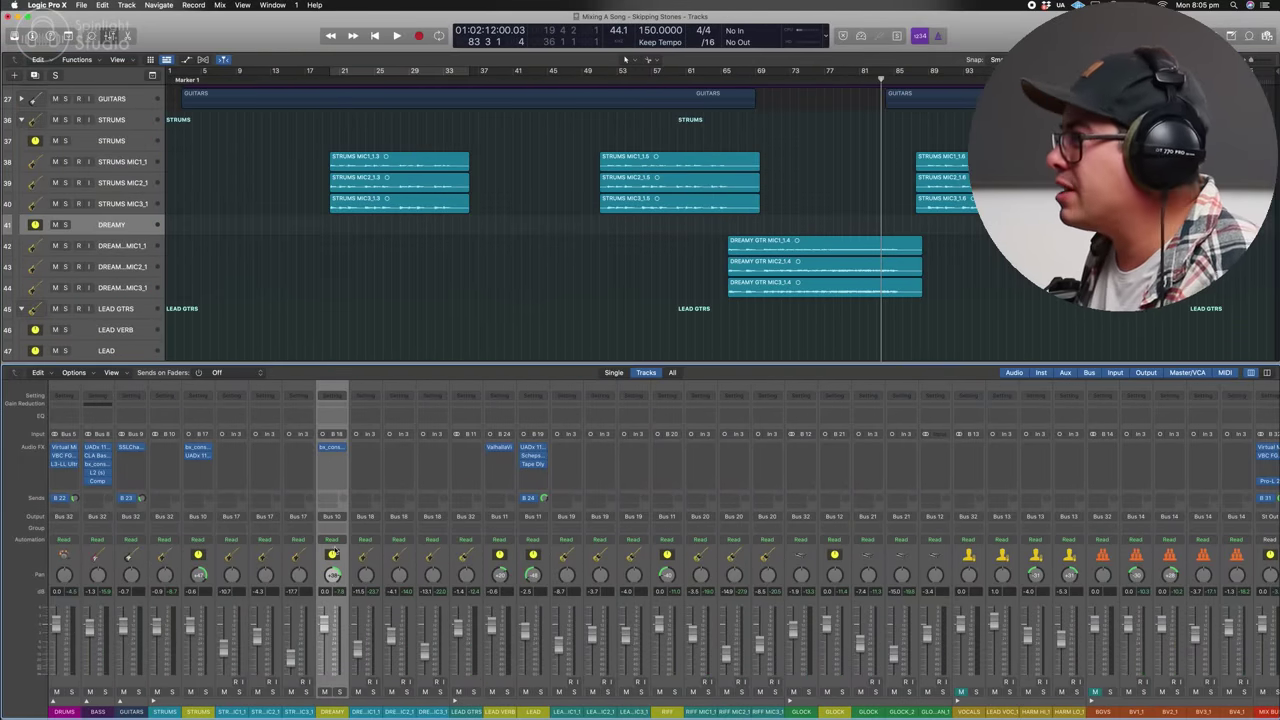
- Add a Bus 25 send to the DREAMY channel and bring up its send level
click(327, 499)
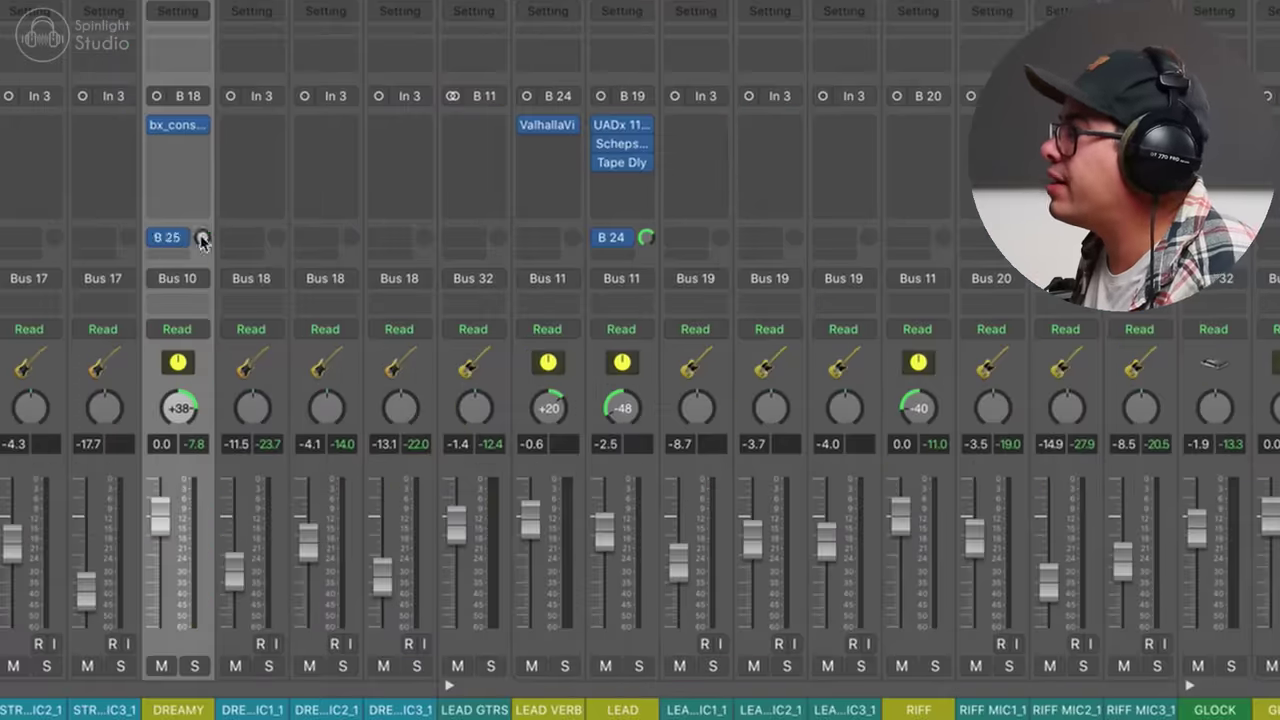
alt+click(342, 498)
- Move the Aux 27 track into the STRUMS stack above DREAMY and rename it DREAMY VERB
key(x)
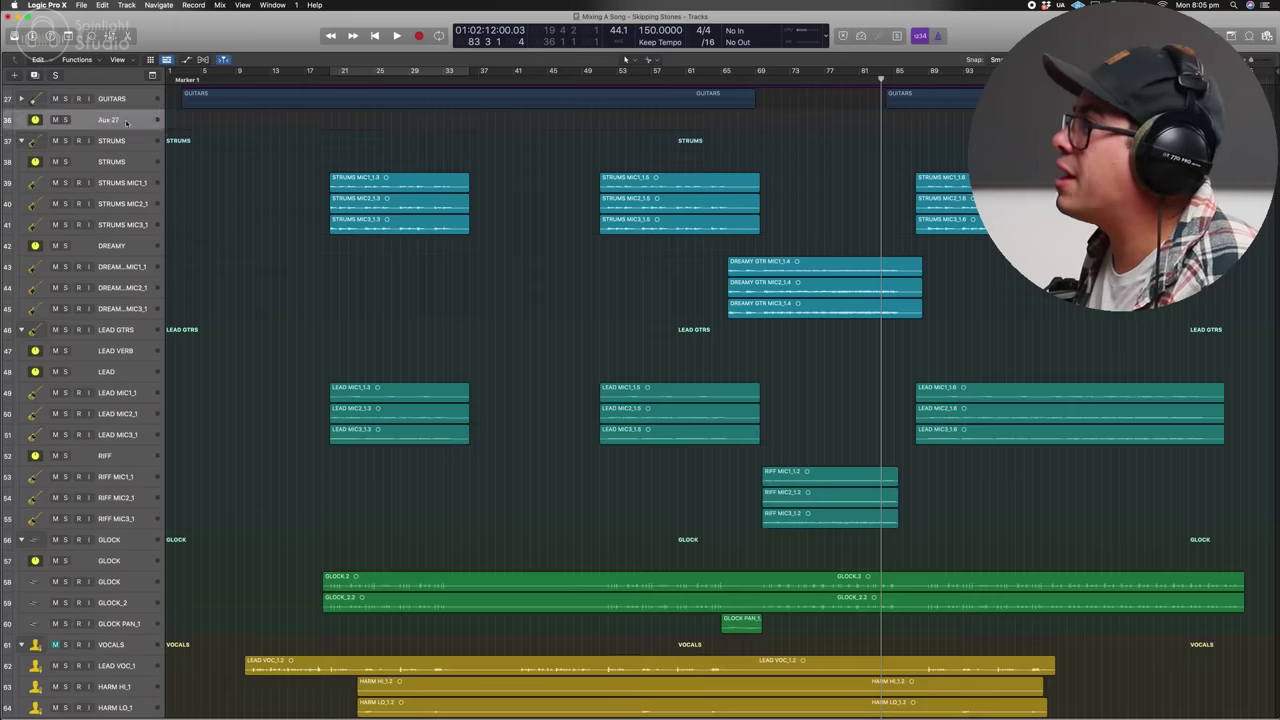
drag(126, 122, 126, 224)
double_click(108, 224)
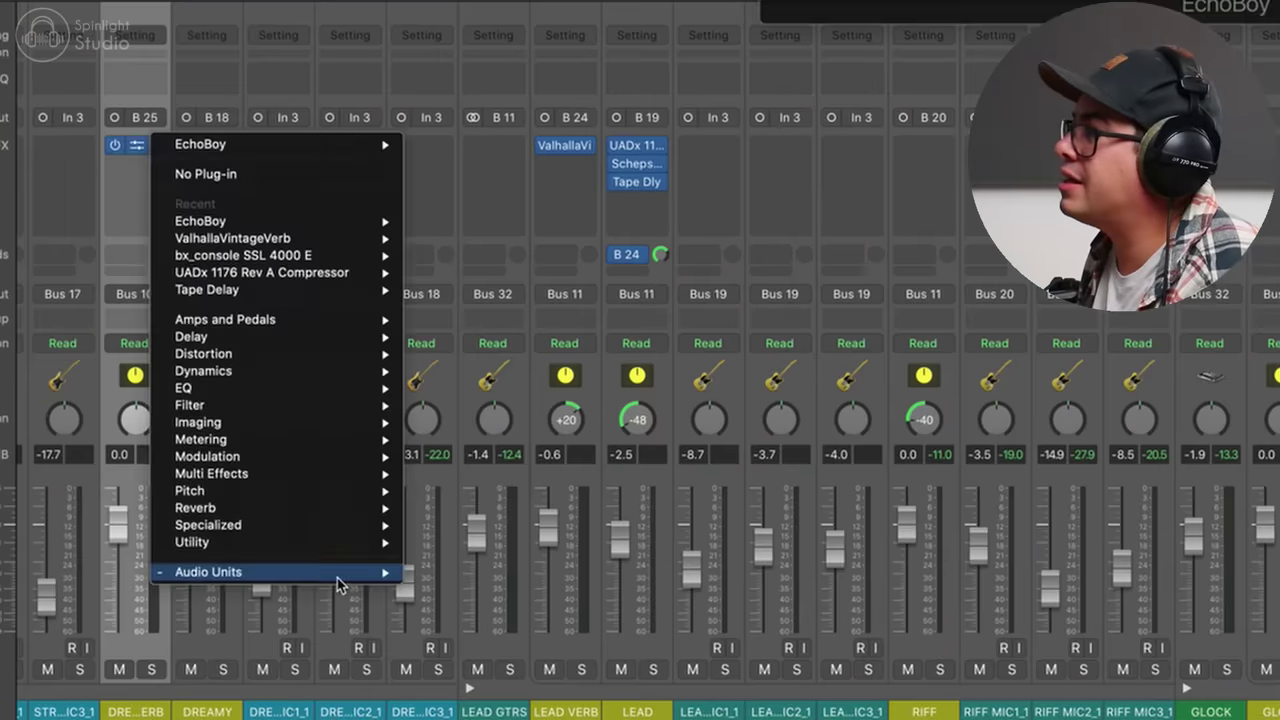
- Replace EchoBoy on the DREAMY VERB channel with the UADx Galaxy Tape Echo
mouse_move(338, 580)
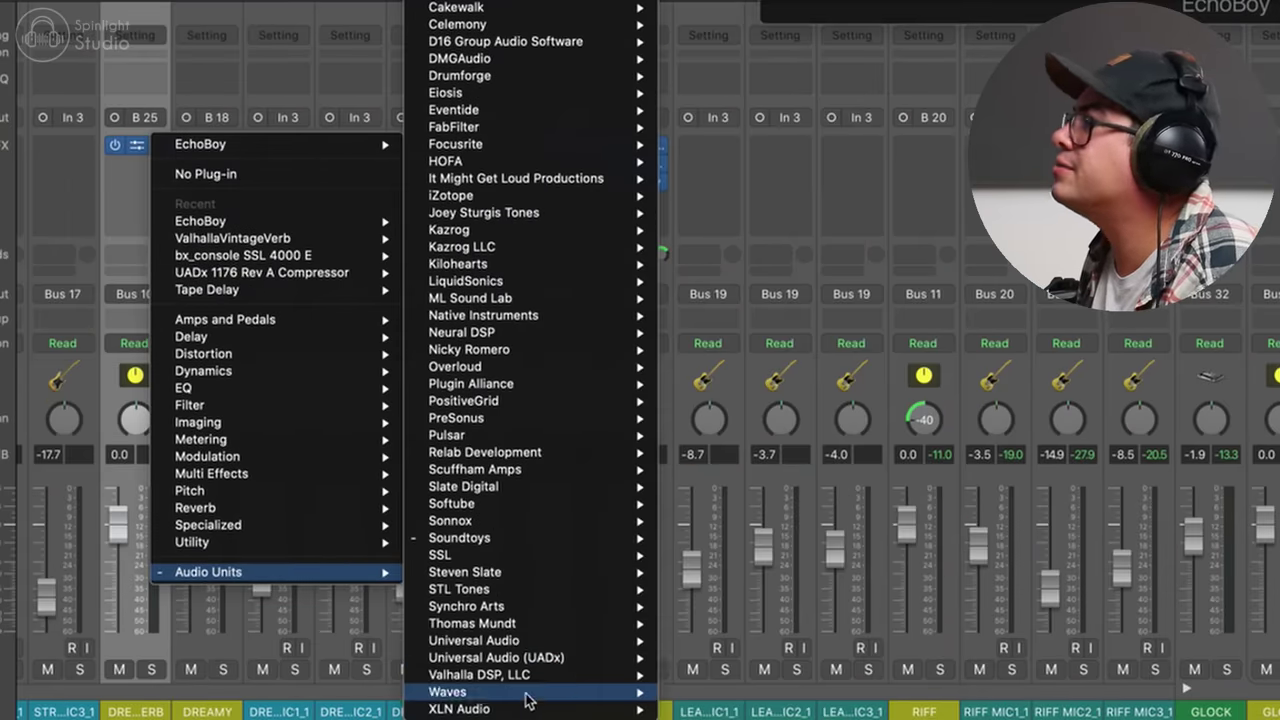
click(852, 375)
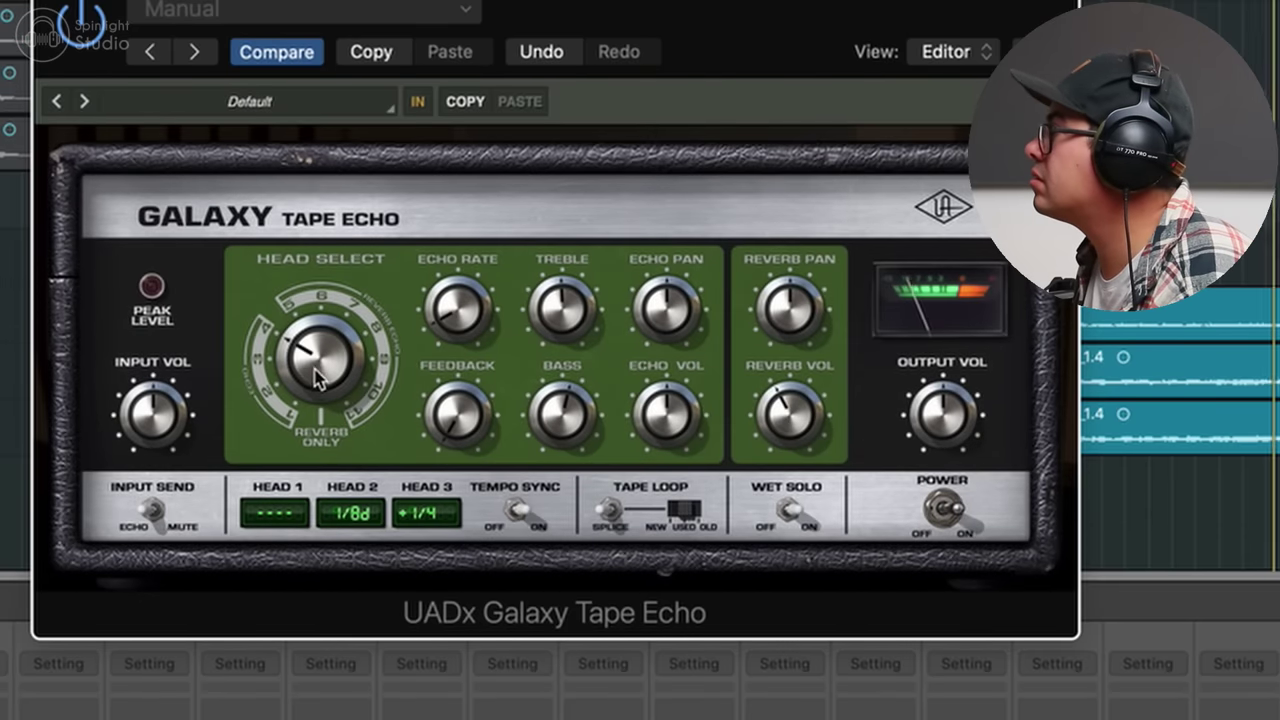
- Turn off tempo sync in the Galaxy Tape Echo and set its head select to Reverb Only
drag(316, 372, 312, 411)
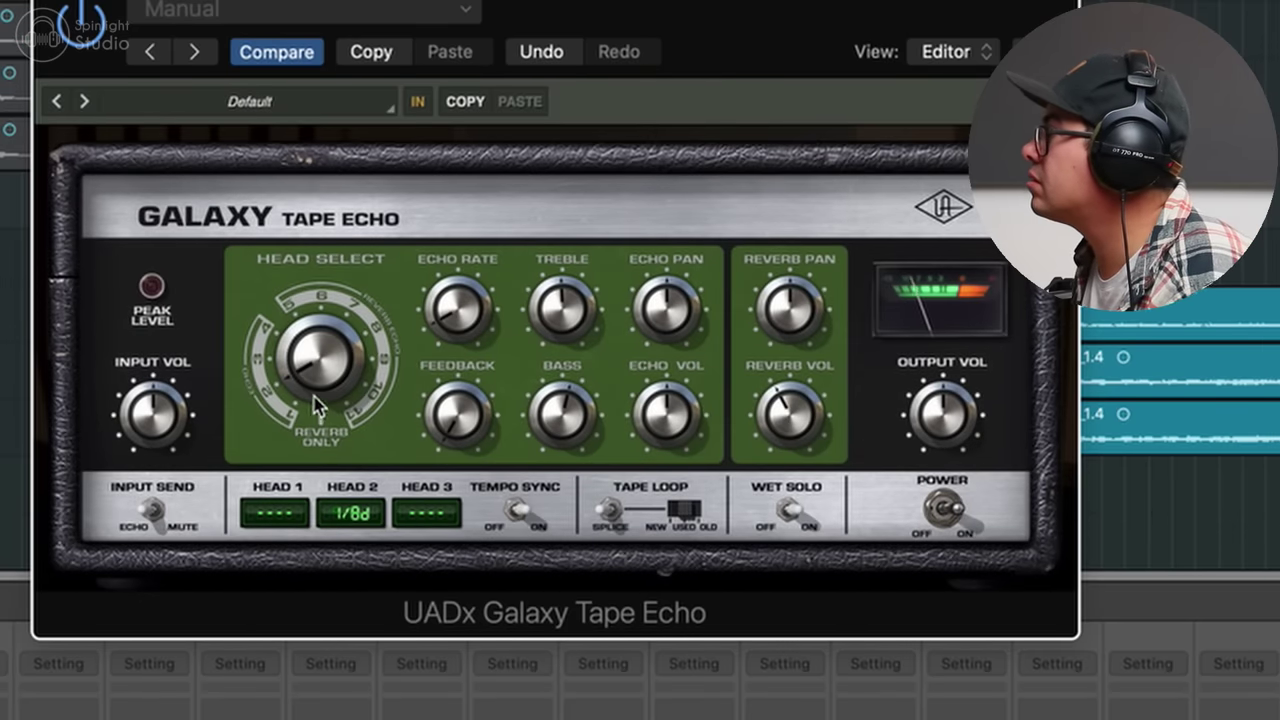
mouse_move(322, 375)
mouse_down()
mouse_move(322, 350)
mouse_move(322, 396)
mouse_up()
click(516, 510)
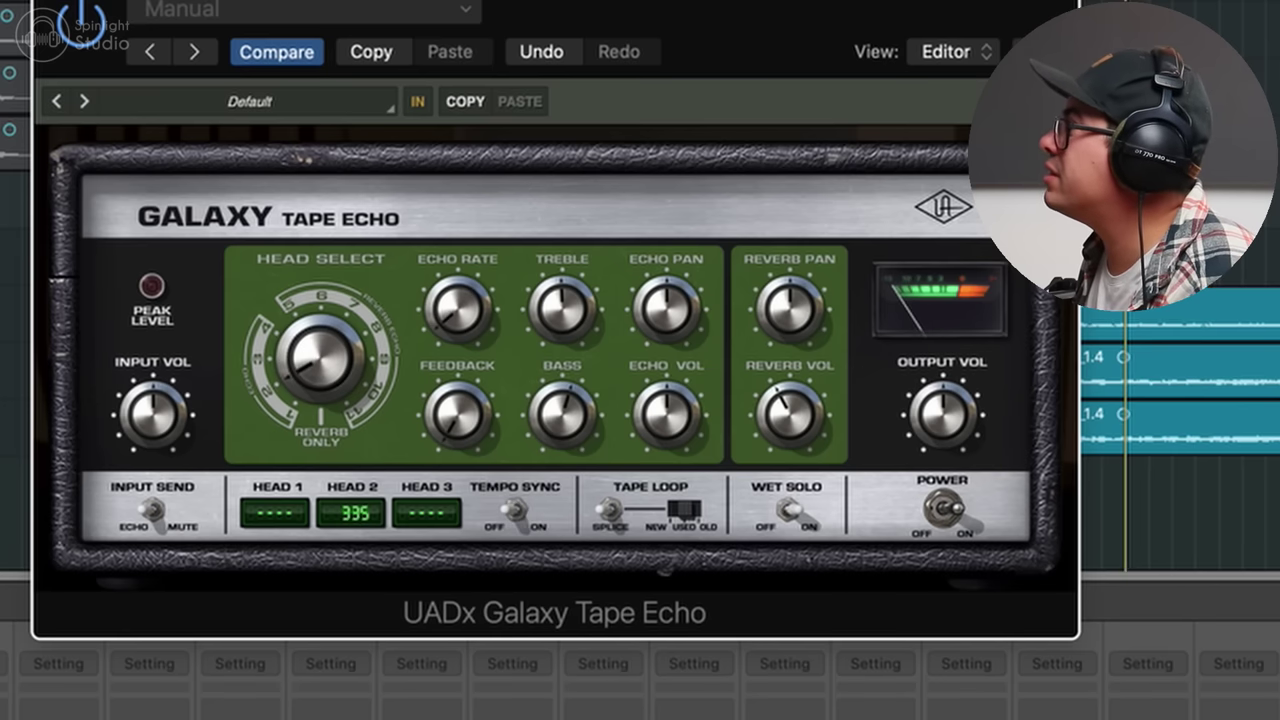
click(331, 433)
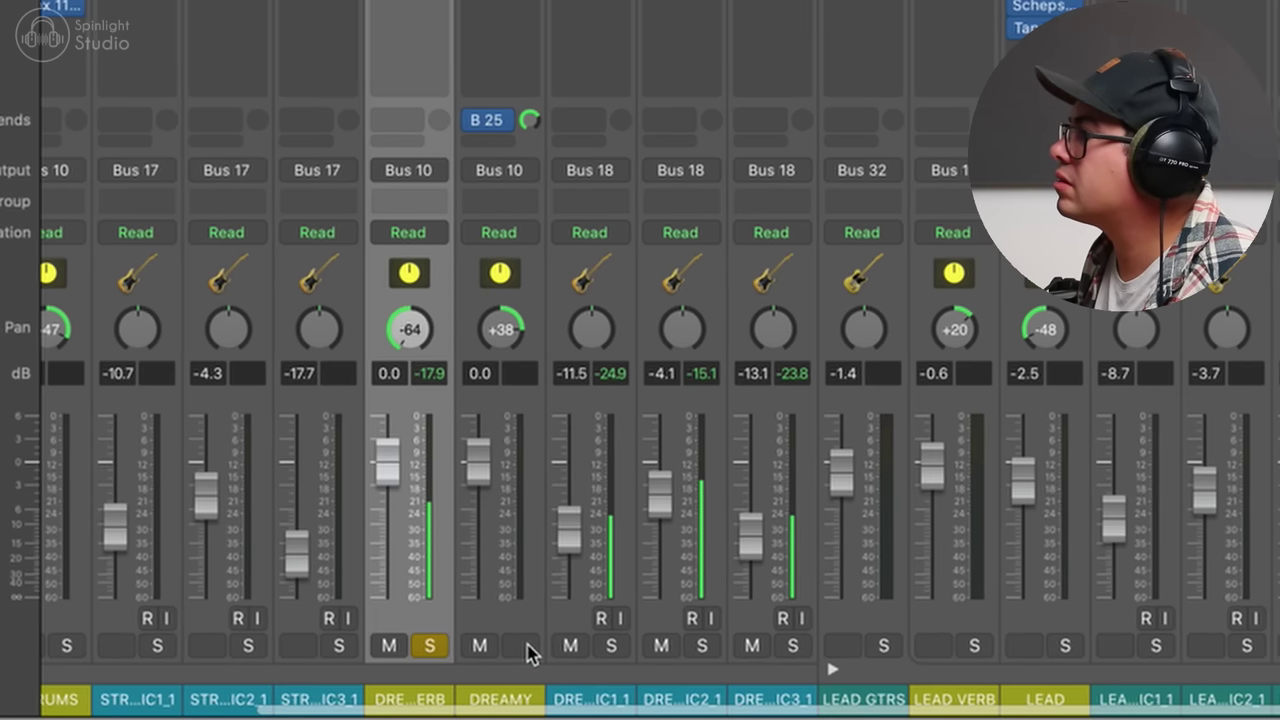
- Solo DREAMY together with DREAMY VERB to audition the blend, and clear all solos
click(522, 646)
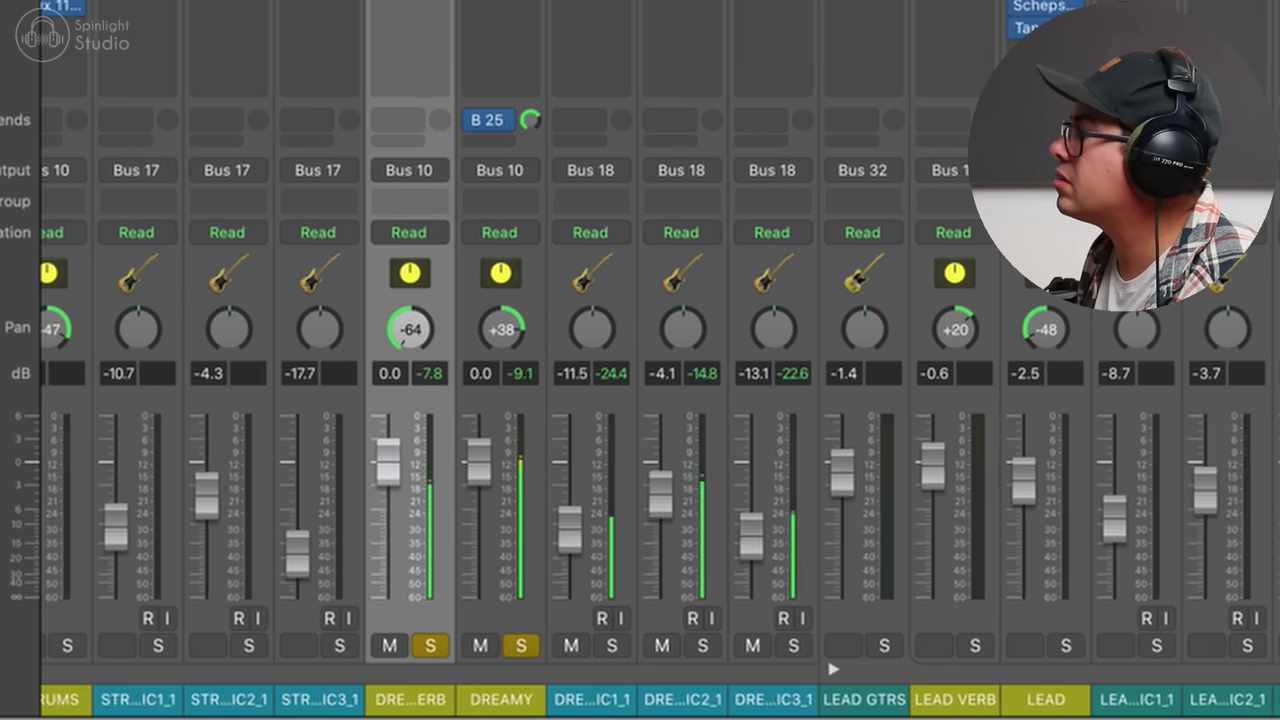
key(ctrl+alt+super+s)
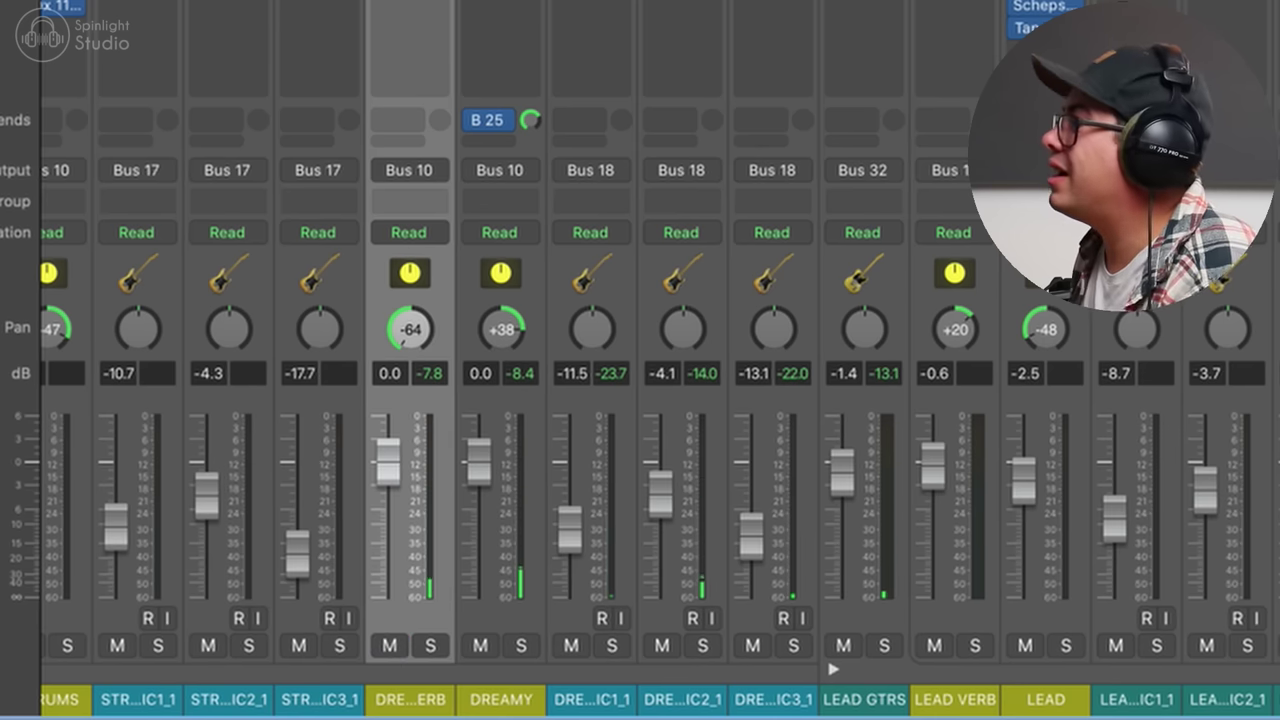
- Lower the DREAMY VERB channel's fader to -0.9 dB and move the playhead back to bar 70
drag(394, 469, 392, 482)
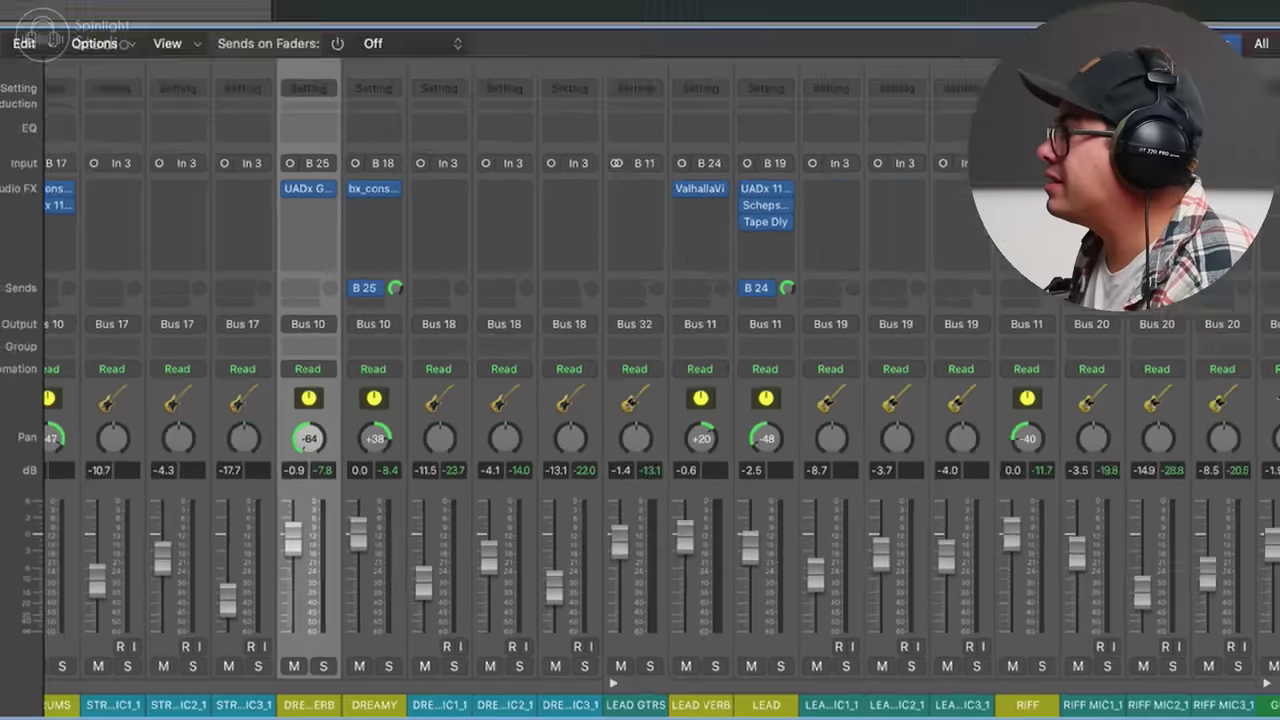
key(x)
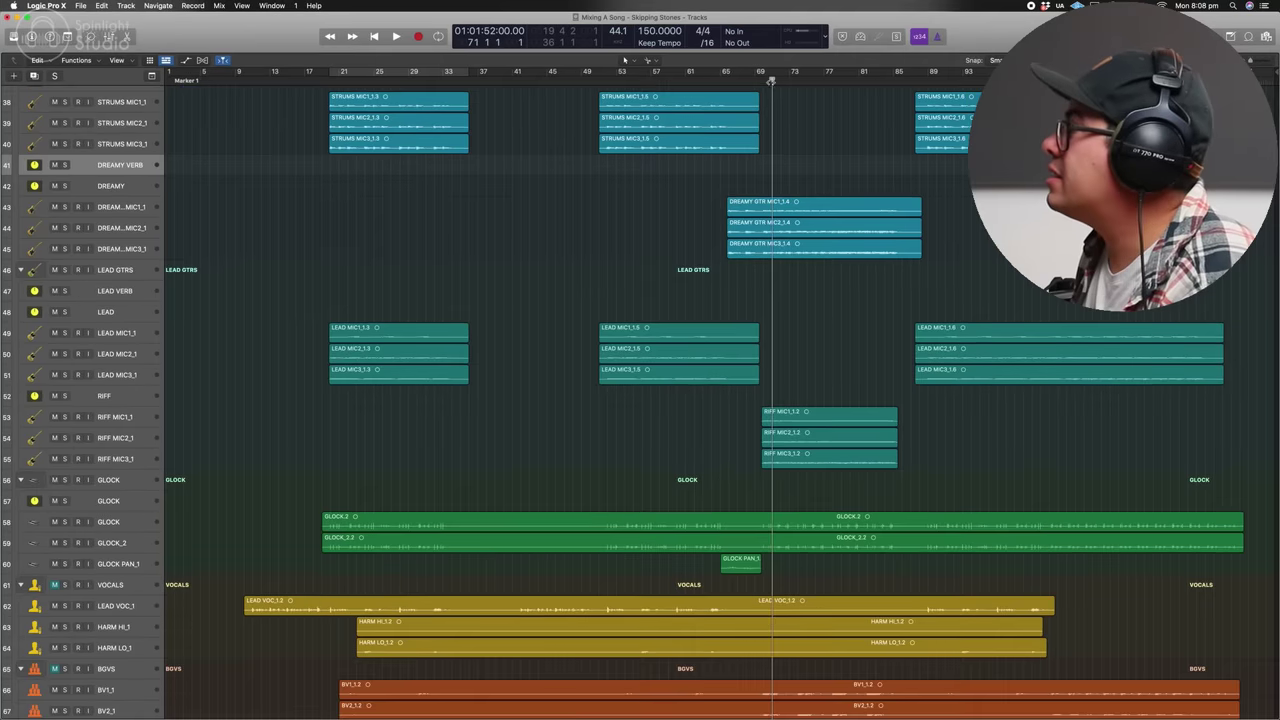
key(comma)
key(x)
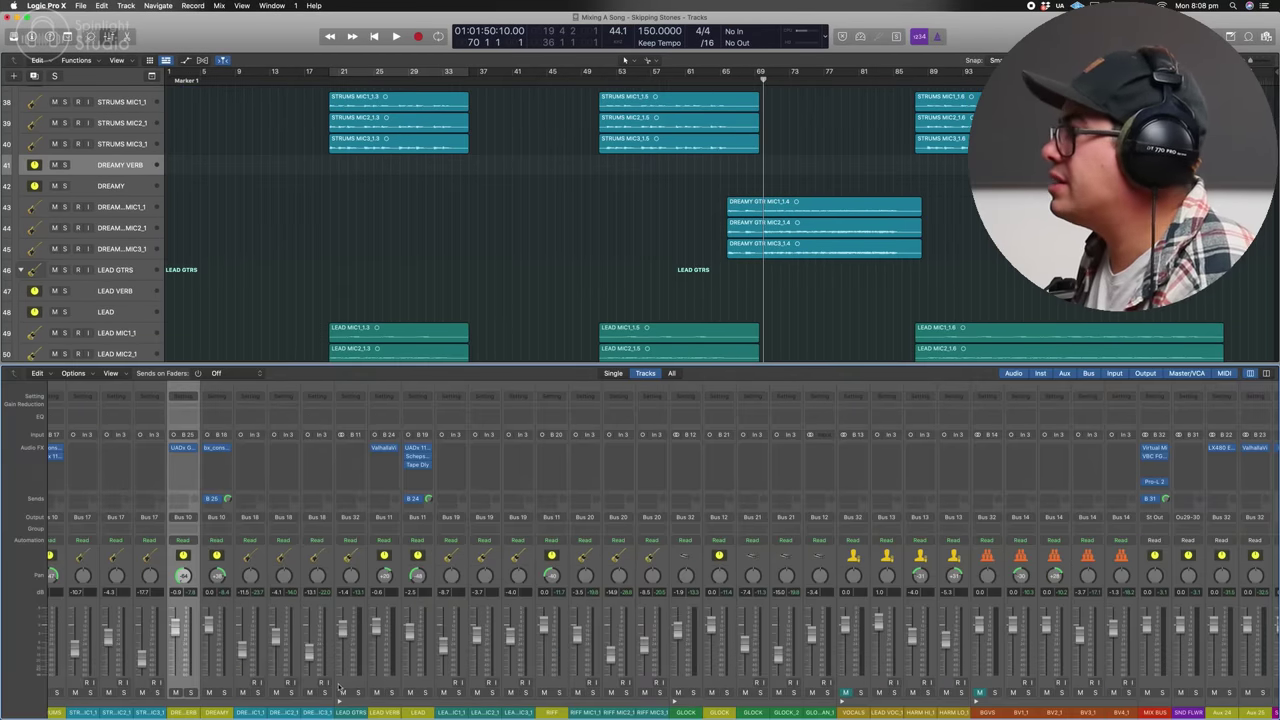
- Solo the RIFF channel and send it to Bus 26, loading EchoBoy on the new aux and playing the section
click(565, 647)
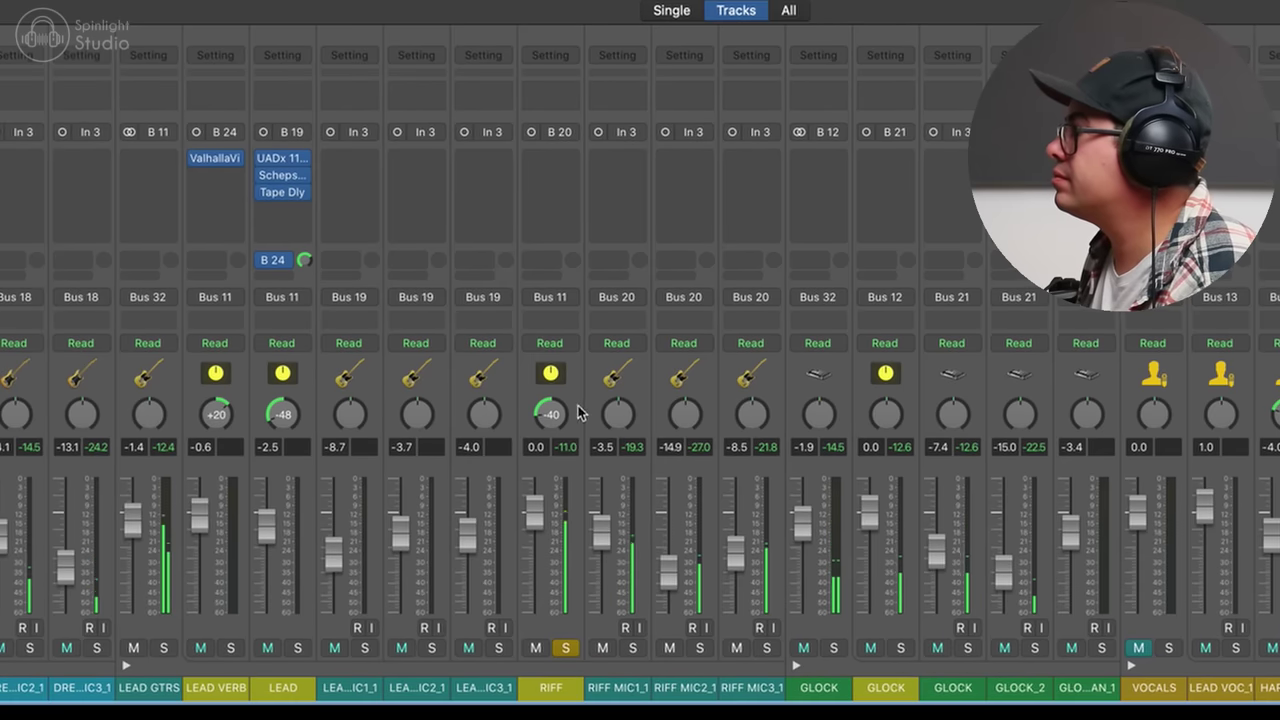
click(555, 366)
scroll(558, 364, right, 1)
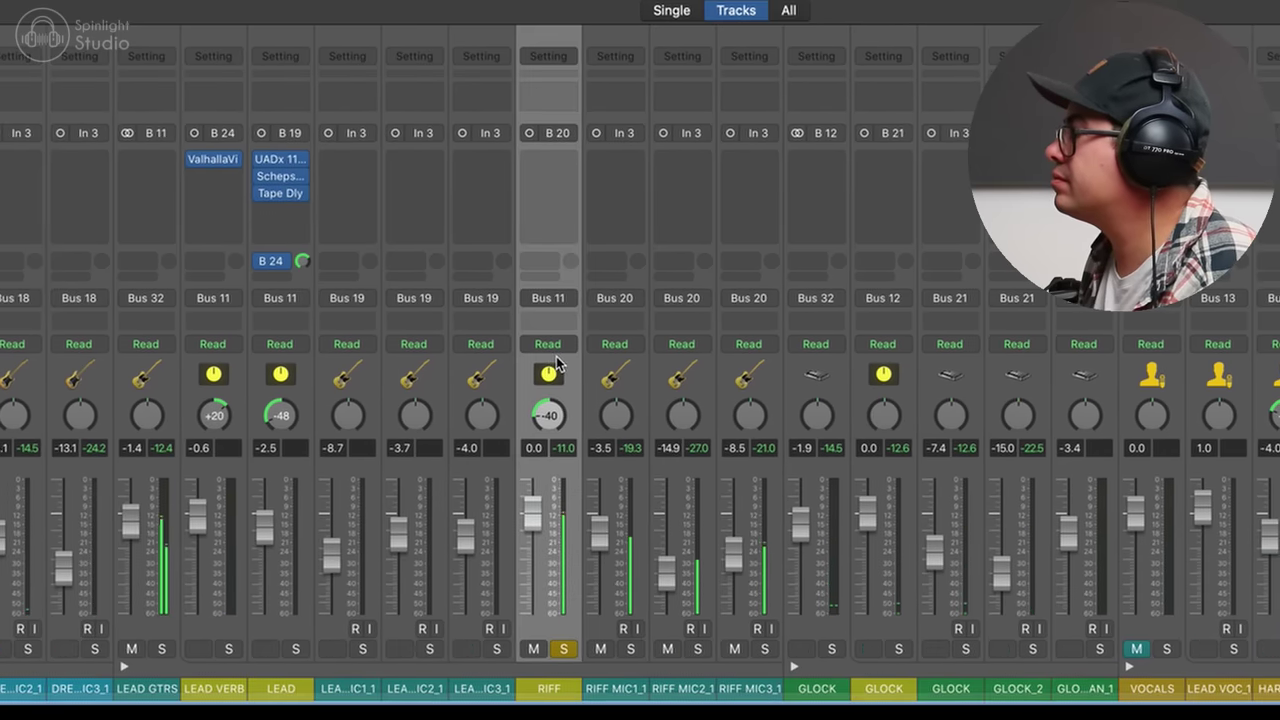
click(540, 262)
mouse_move(561, 290)
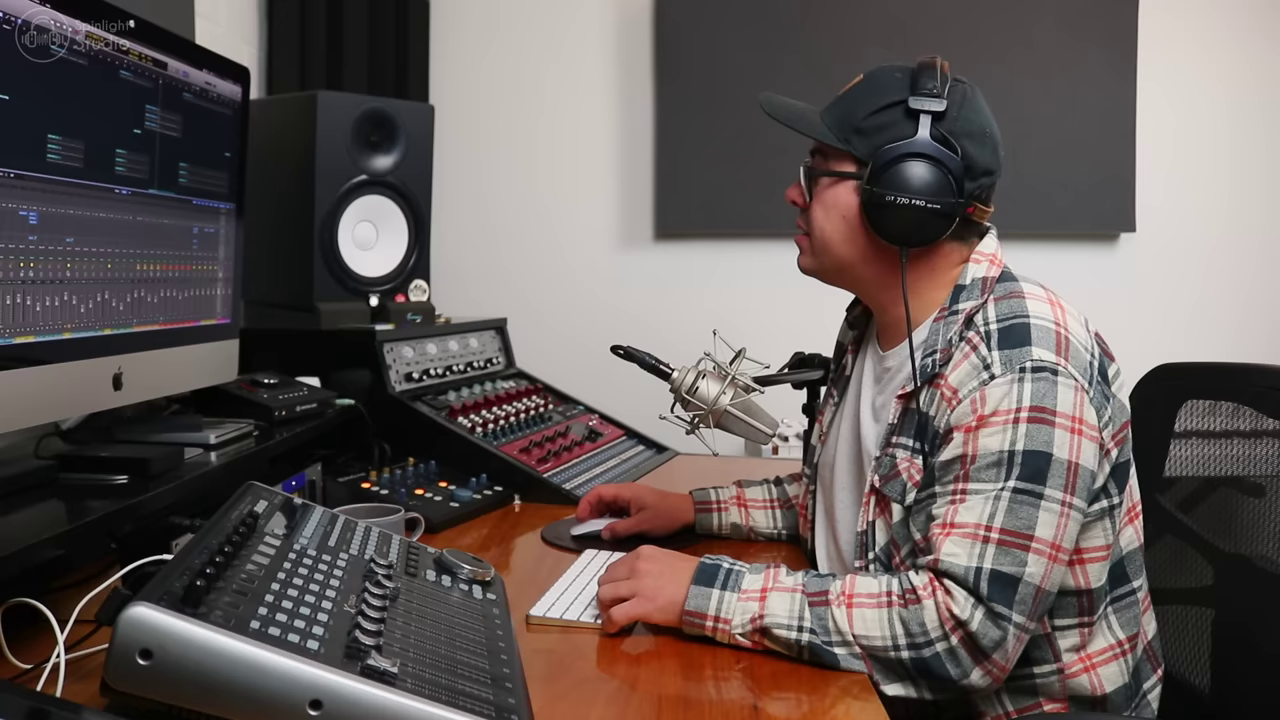
click(701, 446)
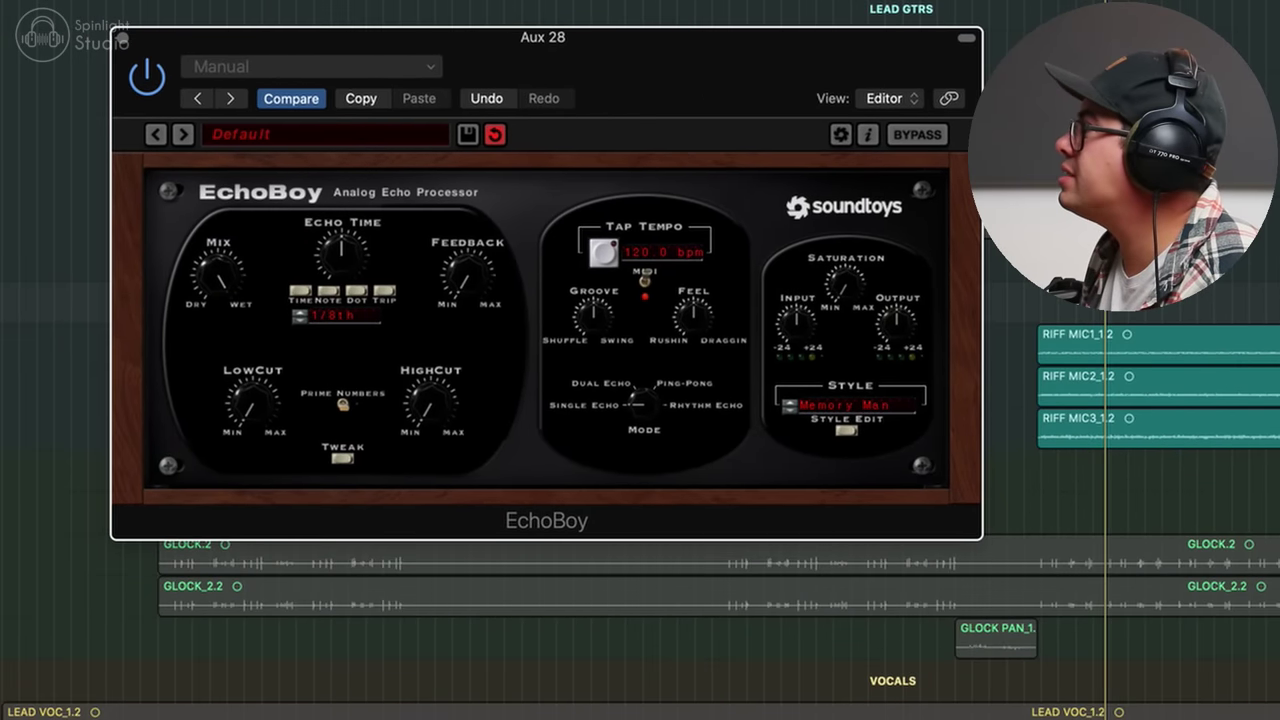
key(space)
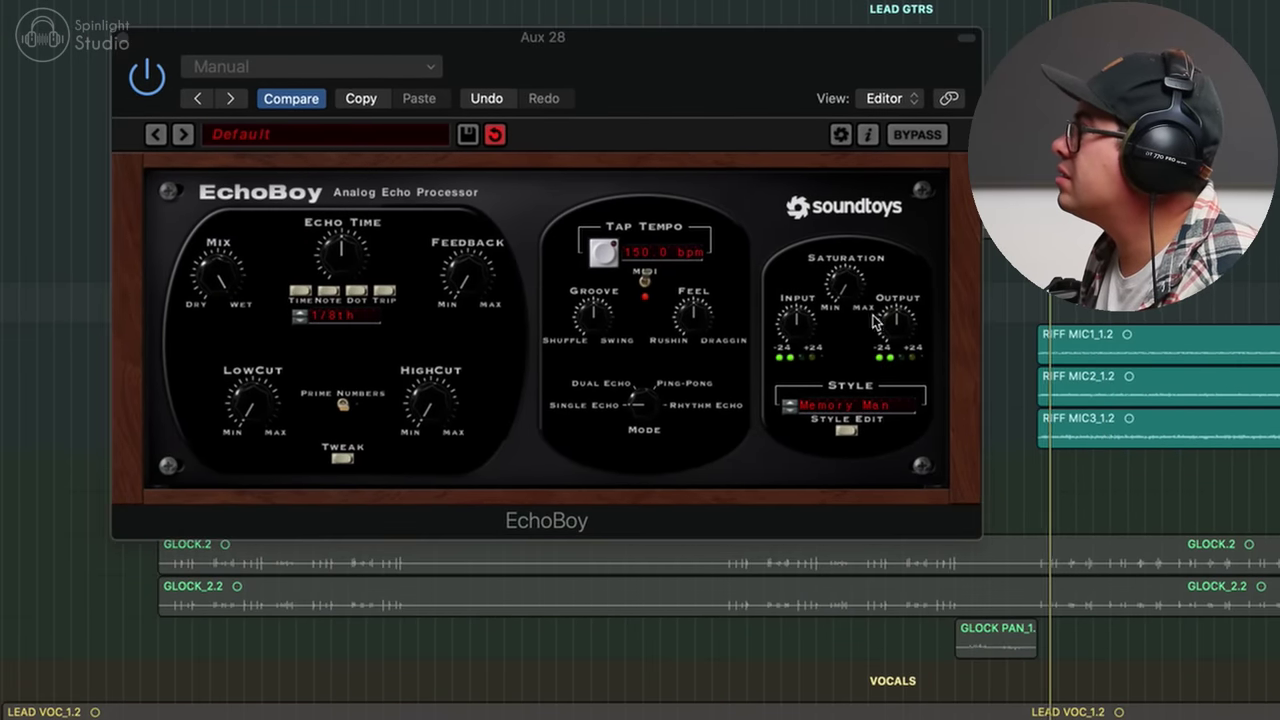
- Centre the pan of Aux 28, mute it and move its EchoBoy insert onto the RIFF channel
key(x)
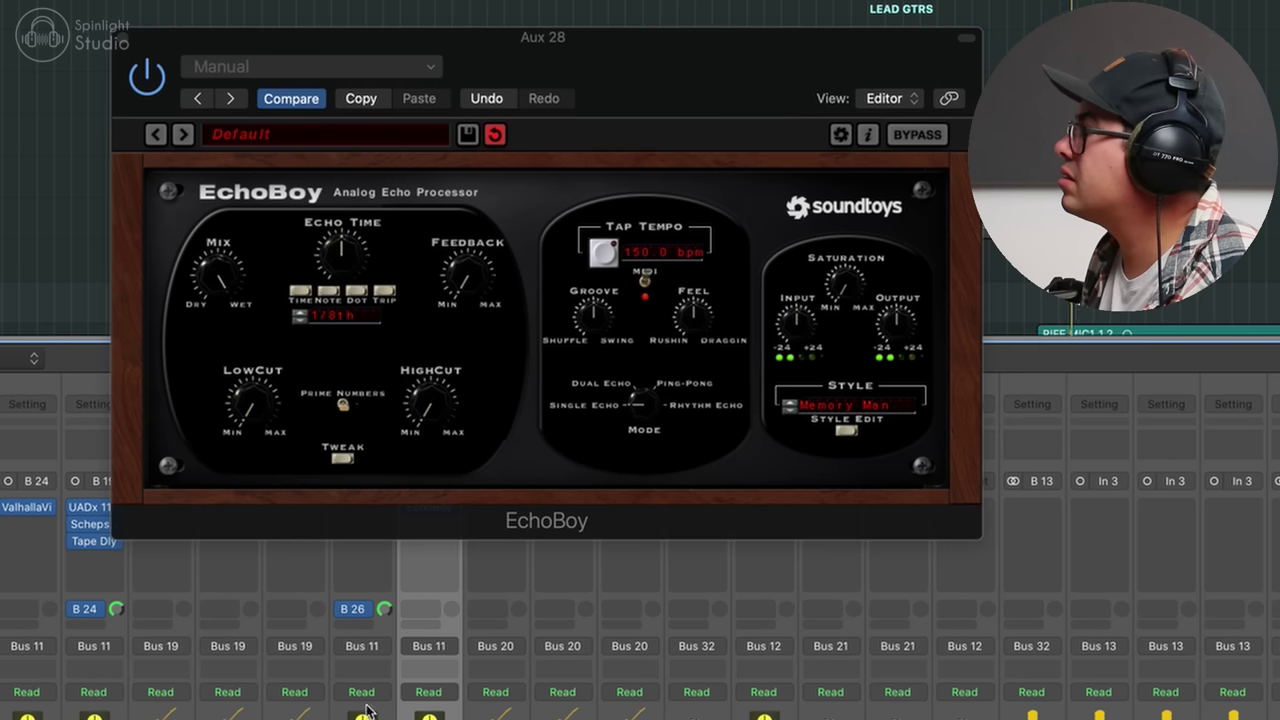
click(342, 460)
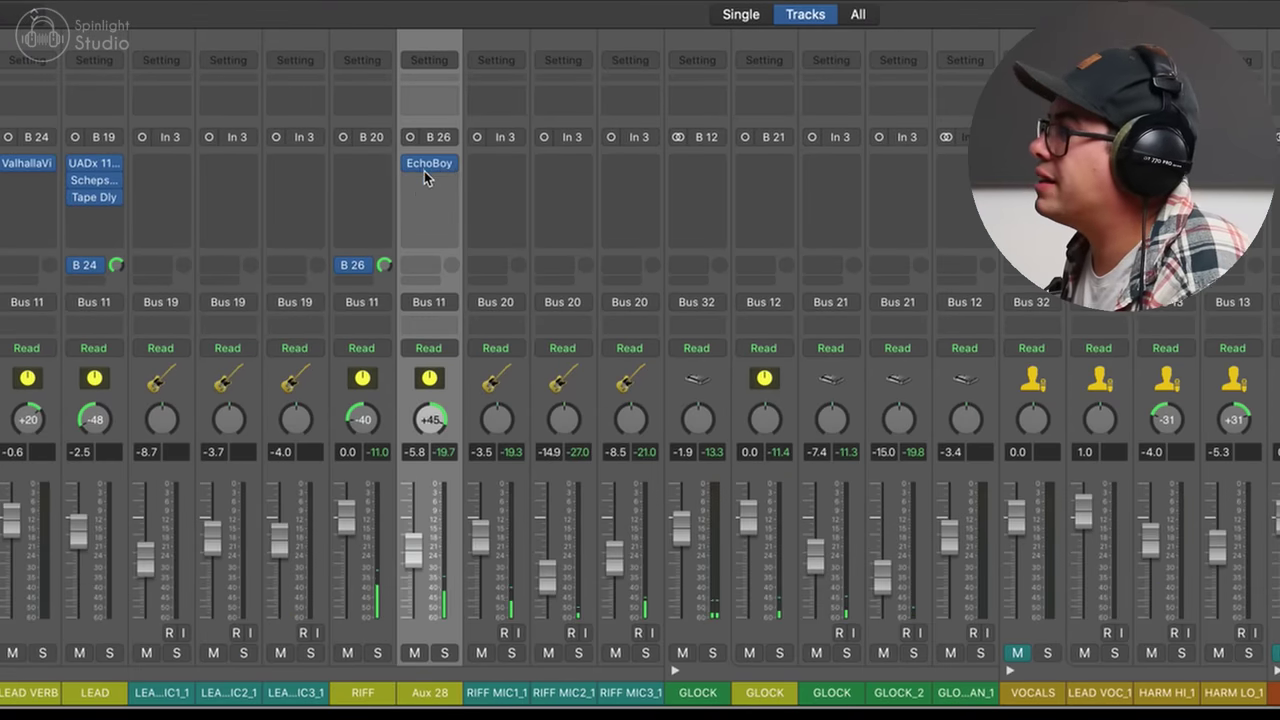
alt+click(428, 421)
click(414, 652)
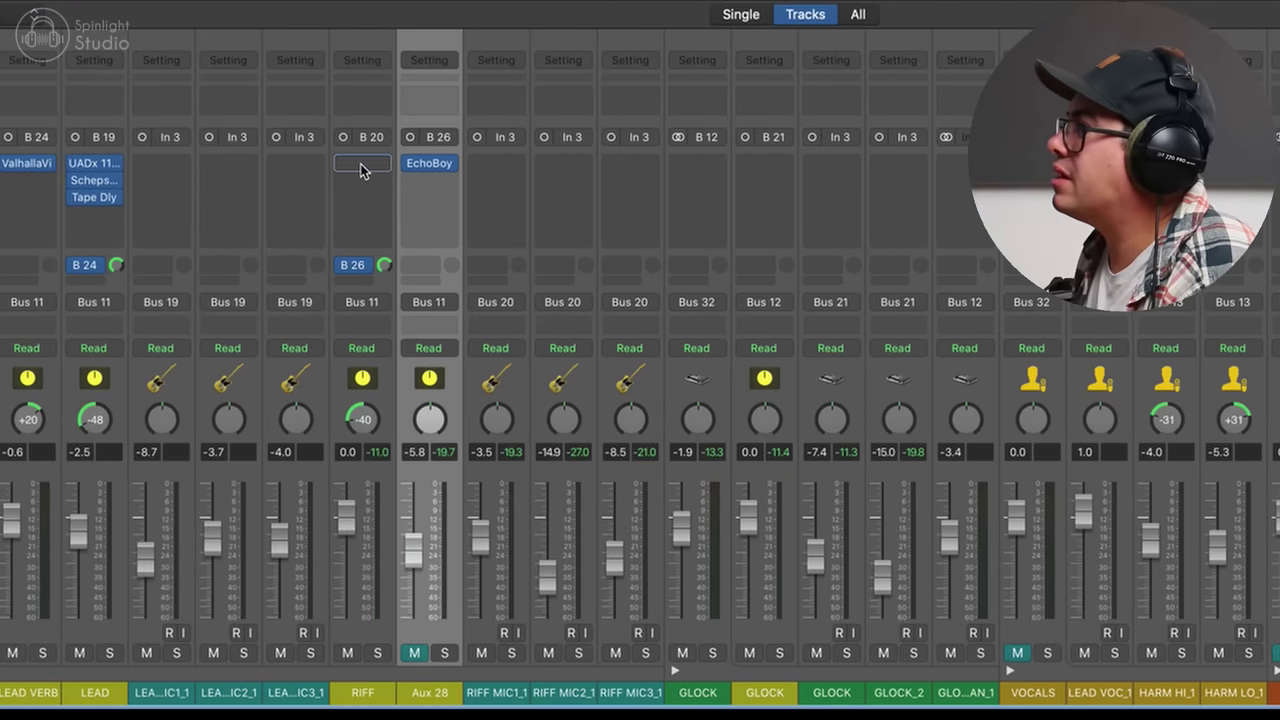
click(428, 163)
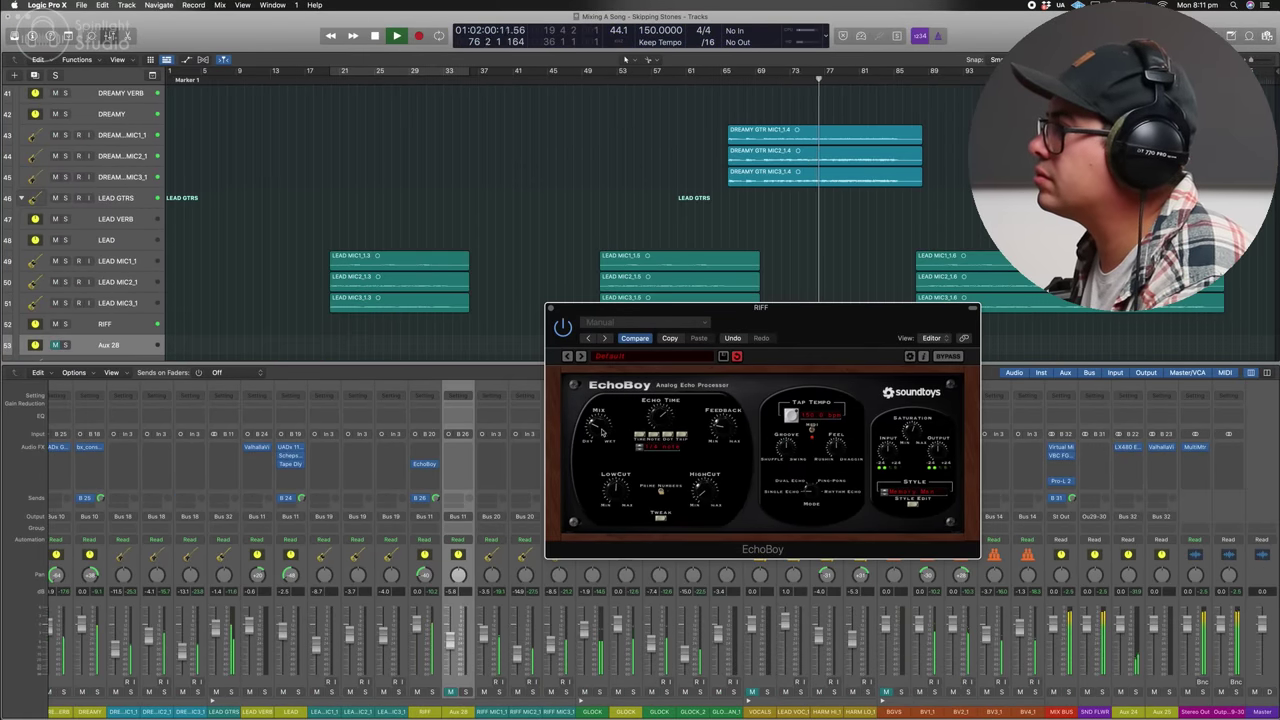
- Insert the UADx 1176 Rev A Compressor ahead of EchoBoy on the RIFF channel
click(424, 463)
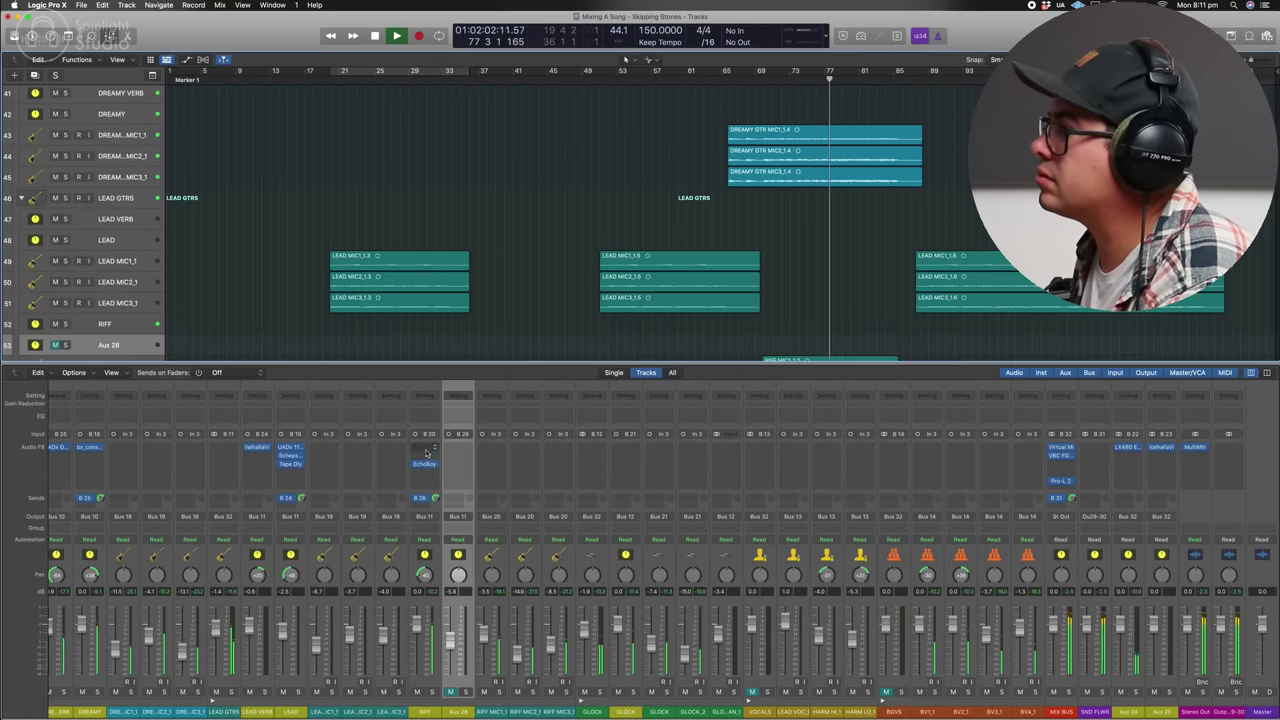
click(426, 452)
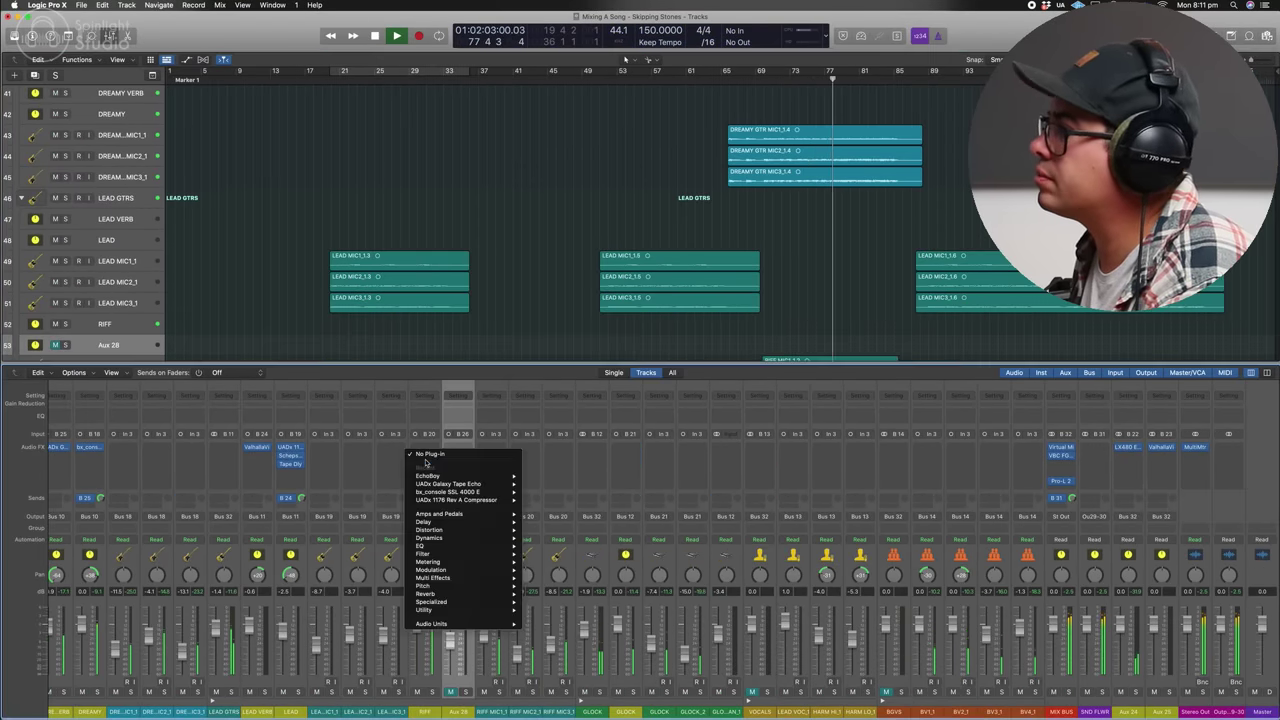
click(488, 499)
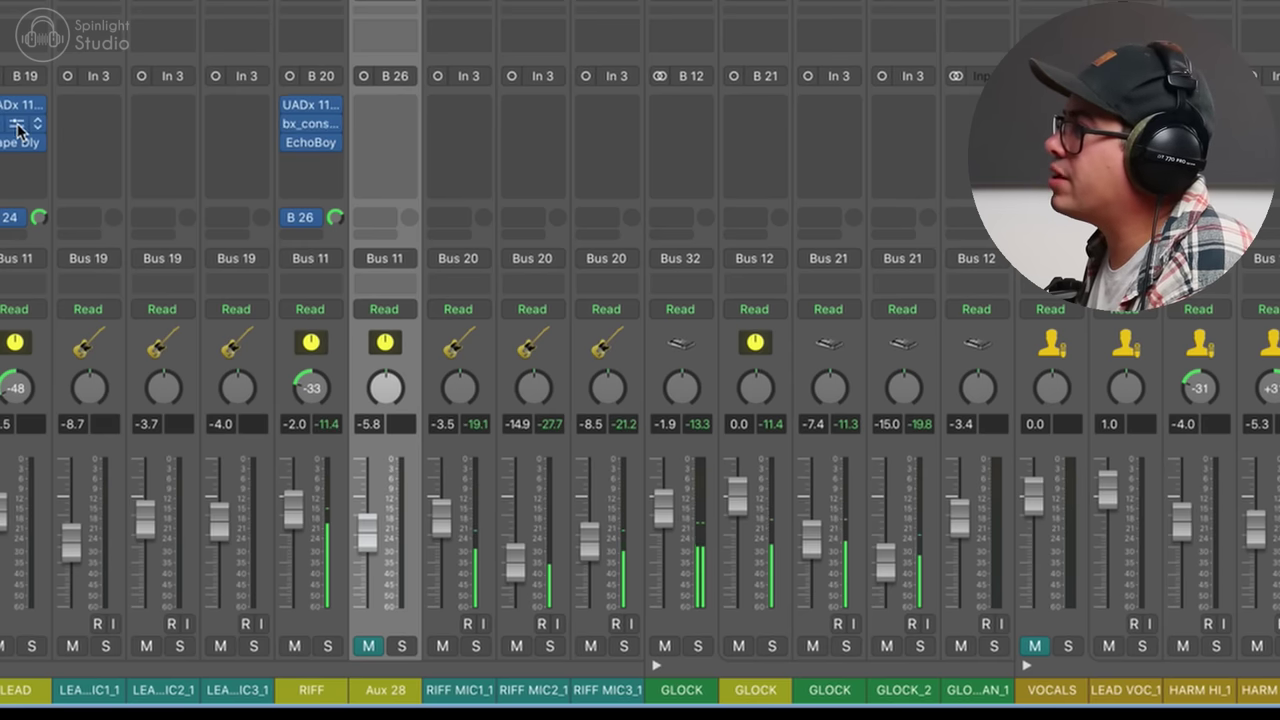
- Copy LEAD's Scheps Omni Channel over RIFF's bx_console insert, compare it with bypass and pan RIFF to -37
drag(20, 124, 314, 124)
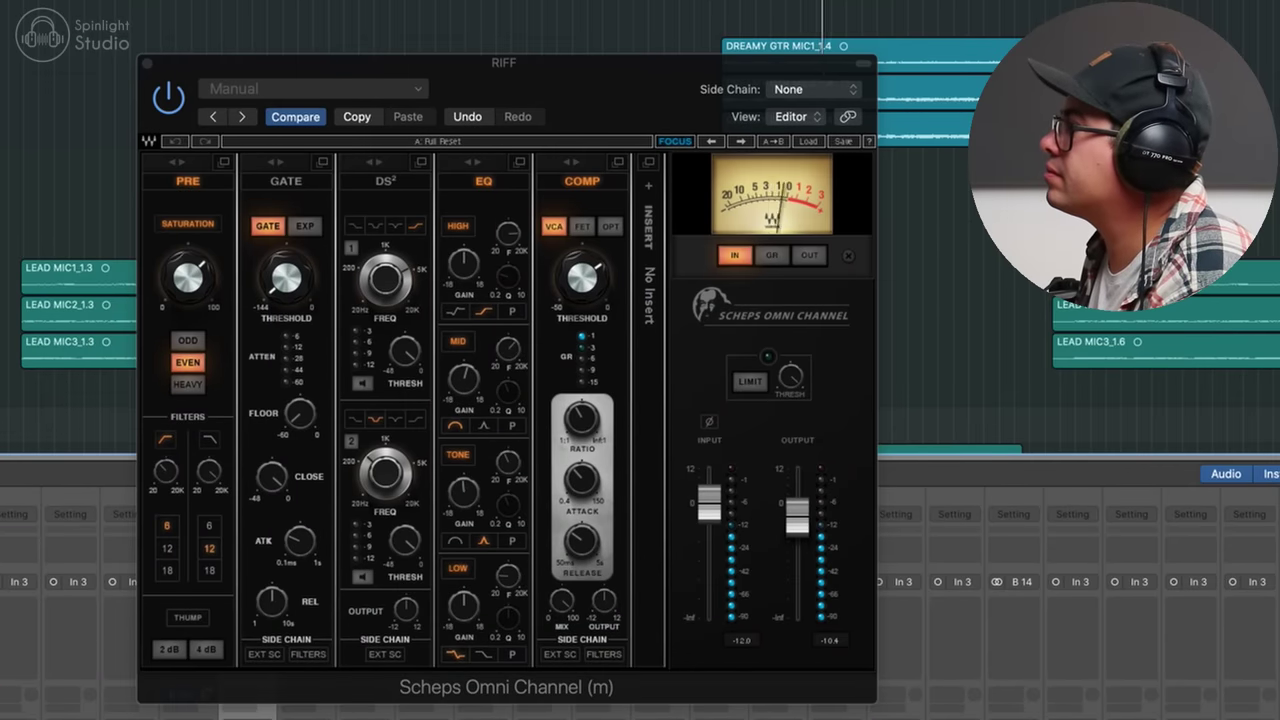
click(166, 101)
click(166, 106)
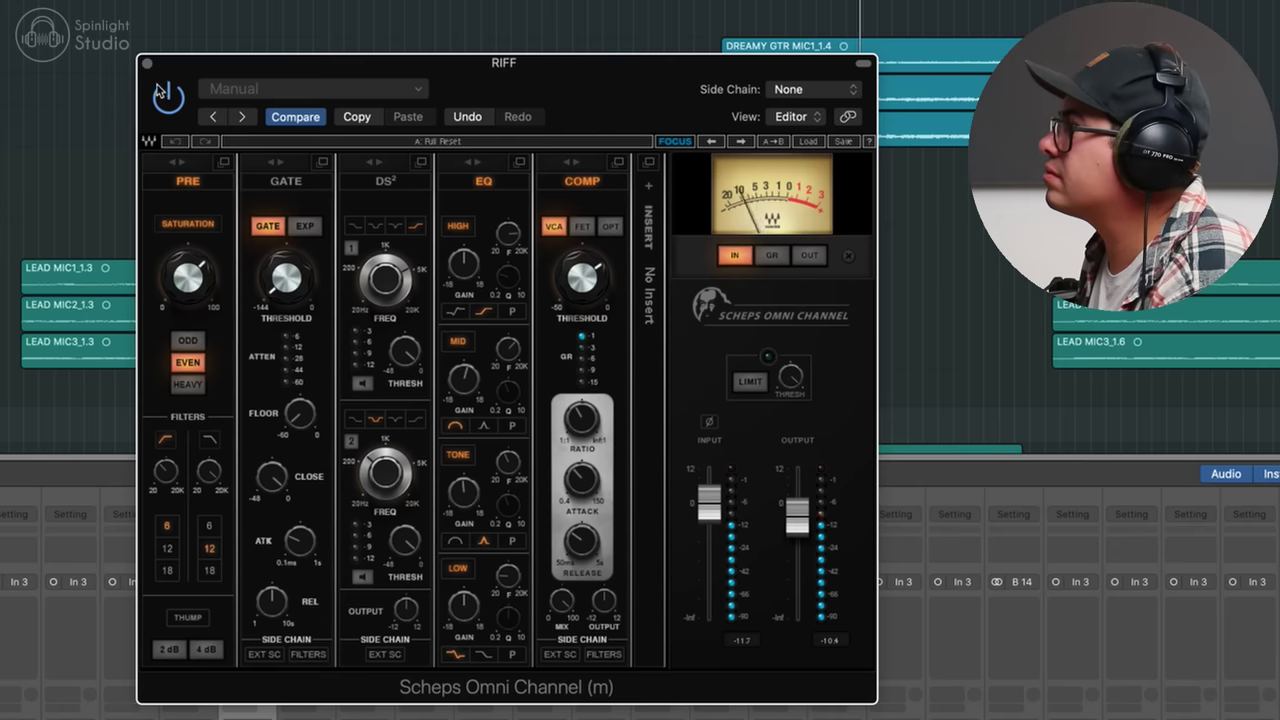
click(147, 63)
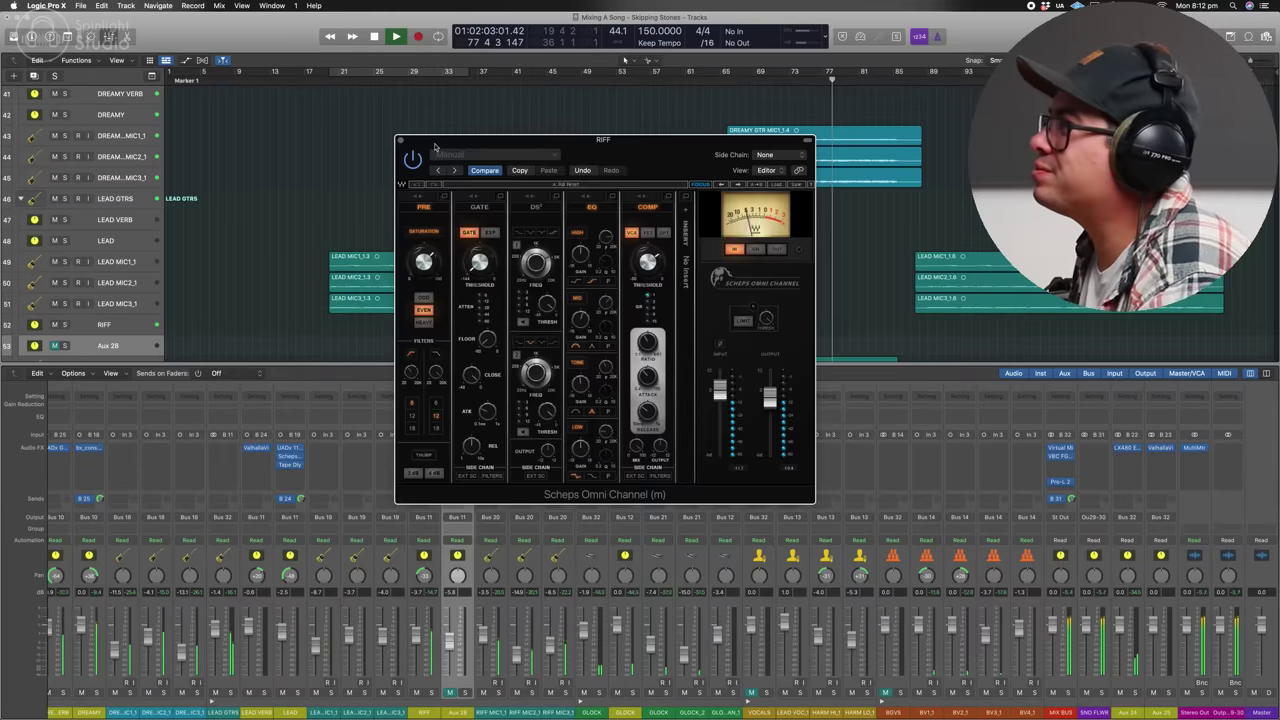
drag(207, 72, 265, 54)
click(147, 63)
mouse_move(285, 538)
mouse_down()
mouse_move(274, 551)
mouse_move(274, 537)
mouse_up()
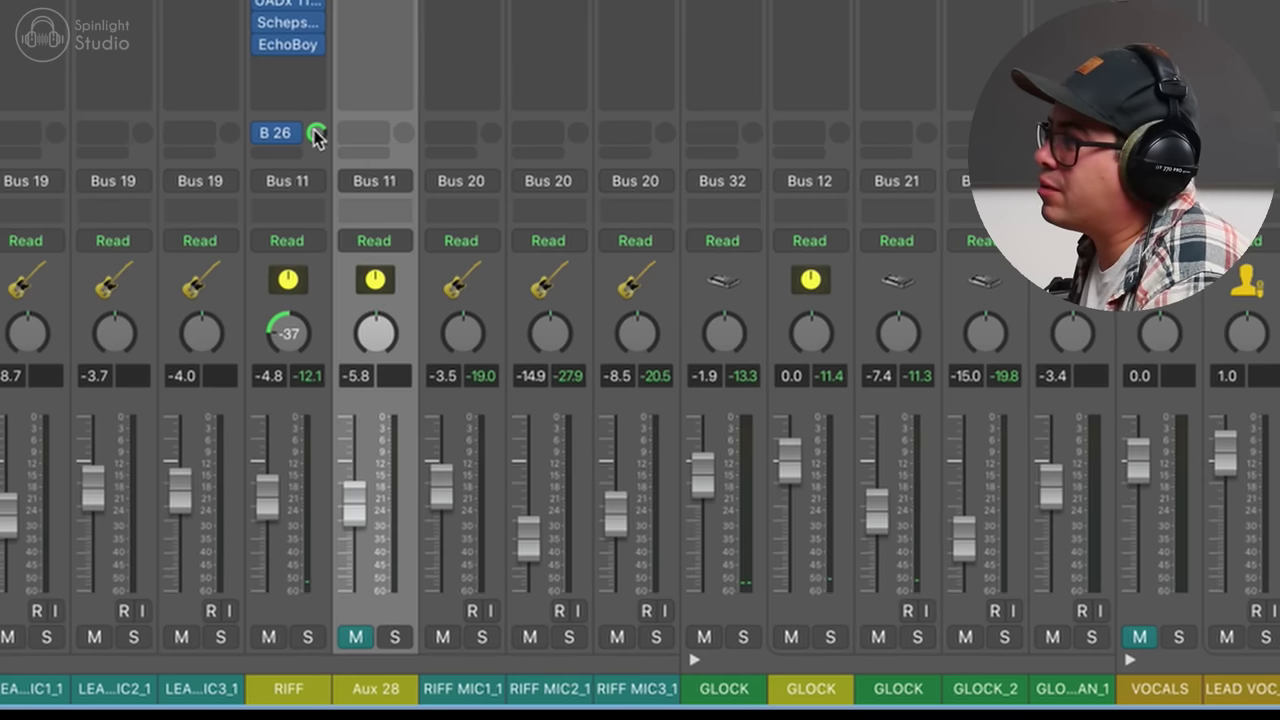
- Unmute Aux 28 and insert ValhallaVintageVerb on it
click(357, 637)
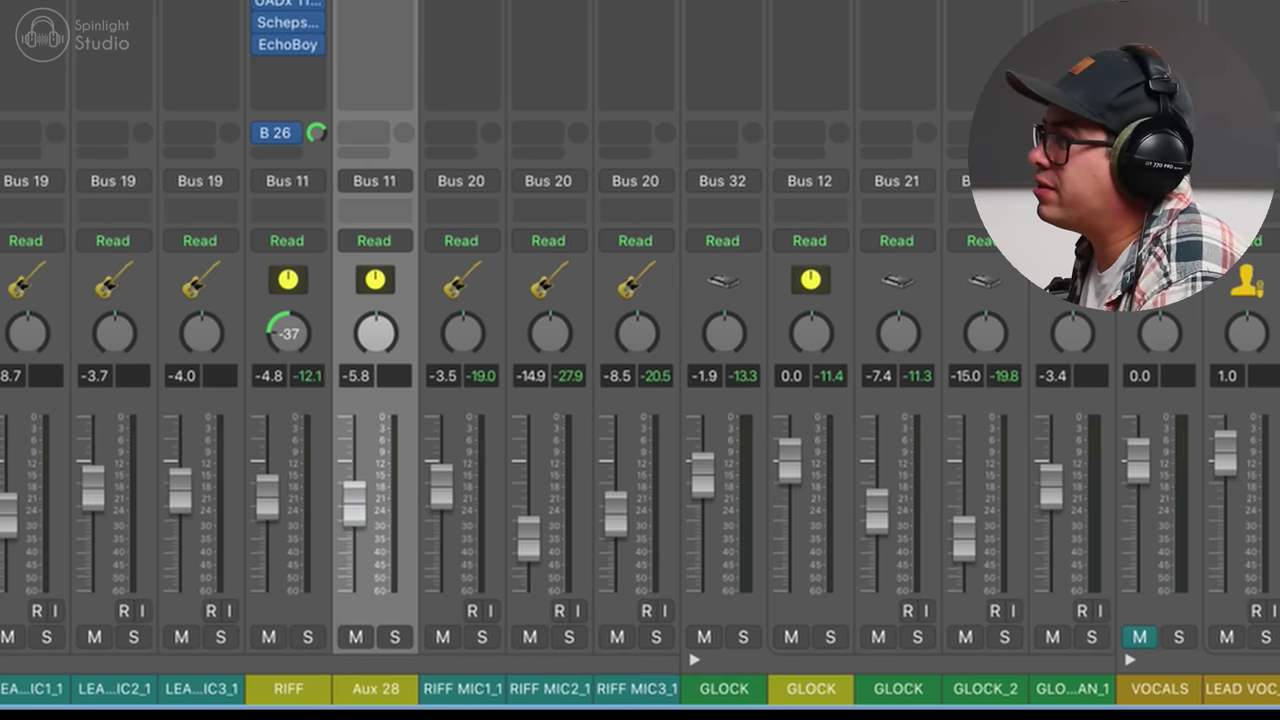
scroll(423, 71, left, 3)
click(537, 8)
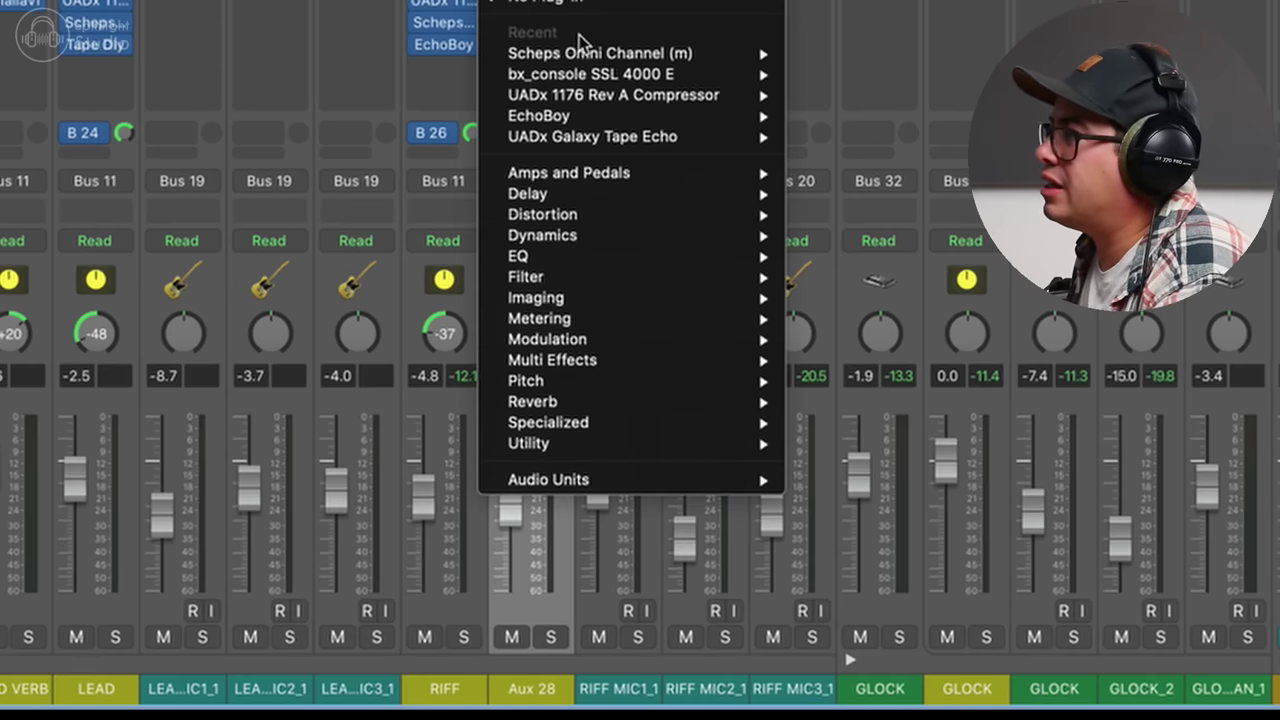
mouse_move(748, 198)
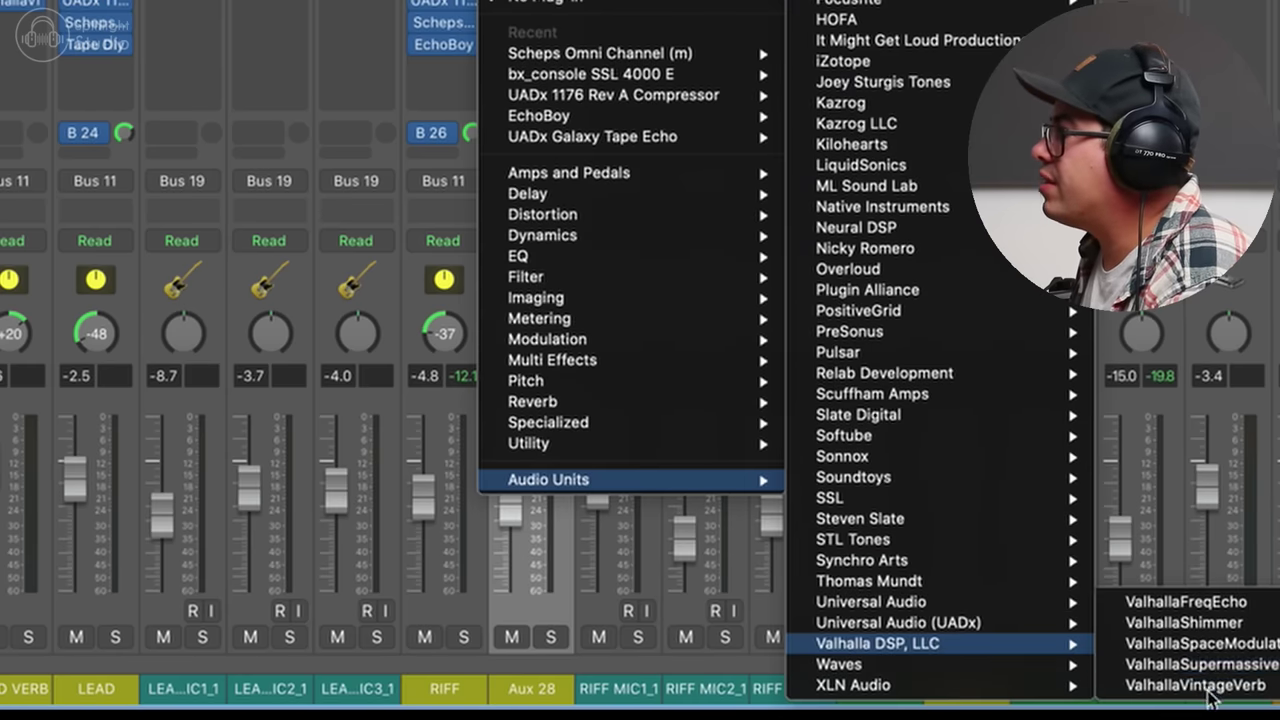
click(1135, 703)
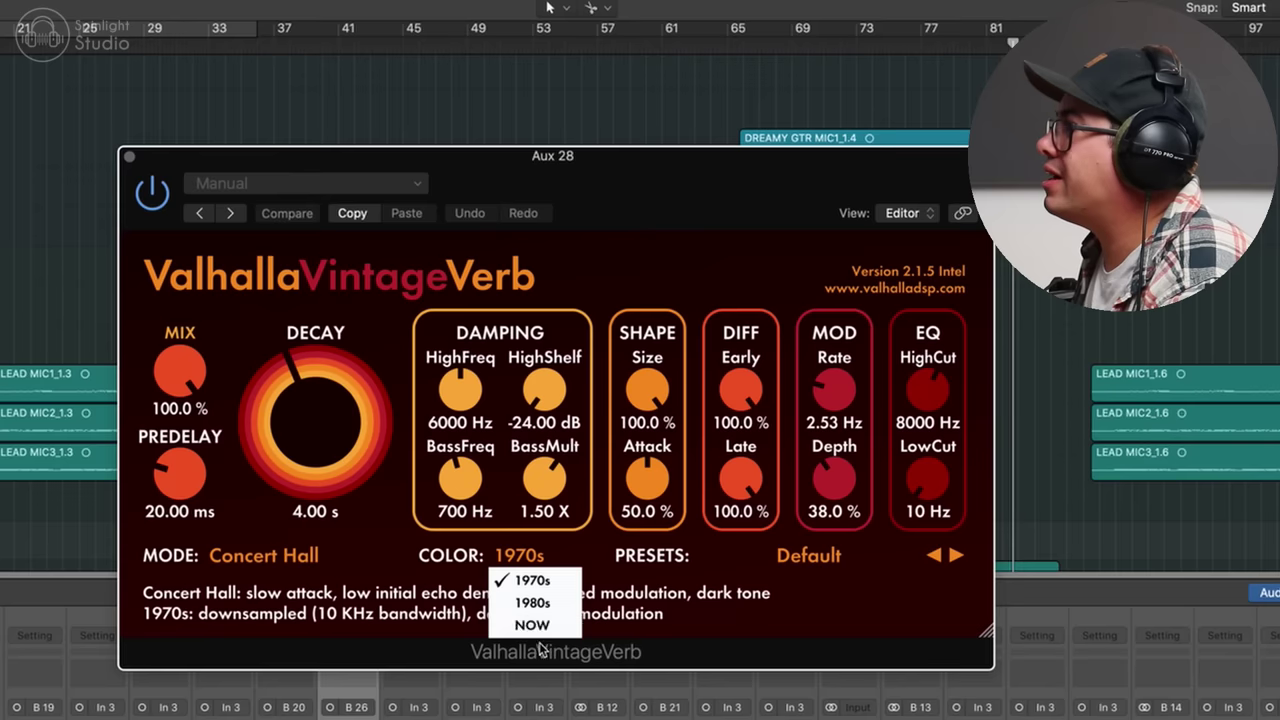
- Set the reverb's Color to NOW and its Decay to 0.91 s, and raise the LowCut
click(532, 625)
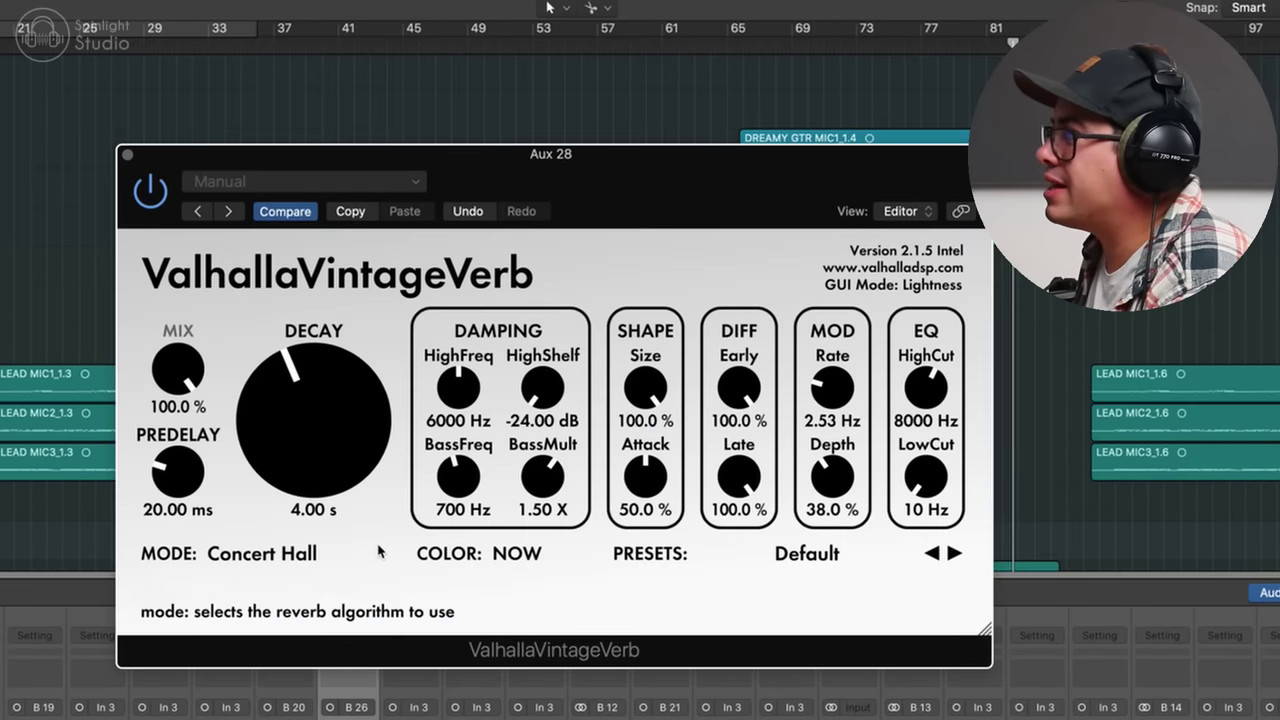
drag(316, 430, 316, 464)
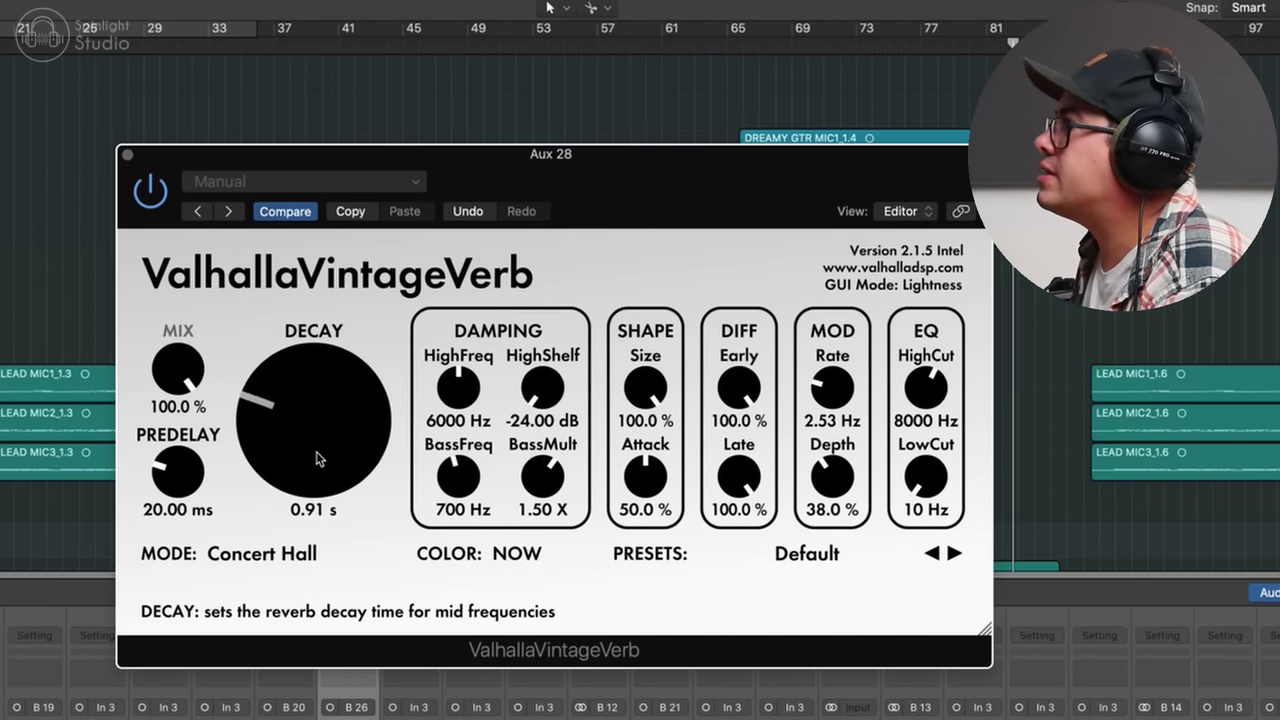
drag(925, 478, 941, 412)
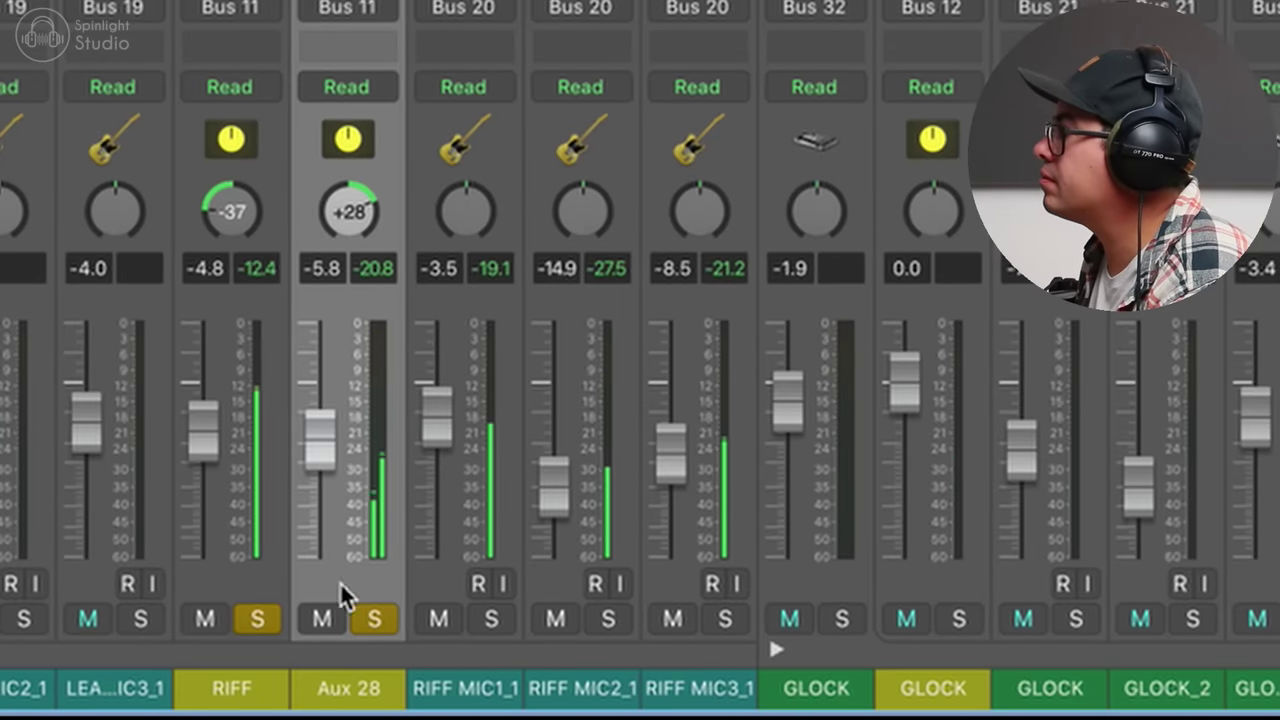
- Compare the riff with Aux 28 muted and unmuted, and set the aux's pan to +18
click(328, 621)
click(328, 621)
drag(335, 246, 335, 268)
drag(343, 206, 343, 198)
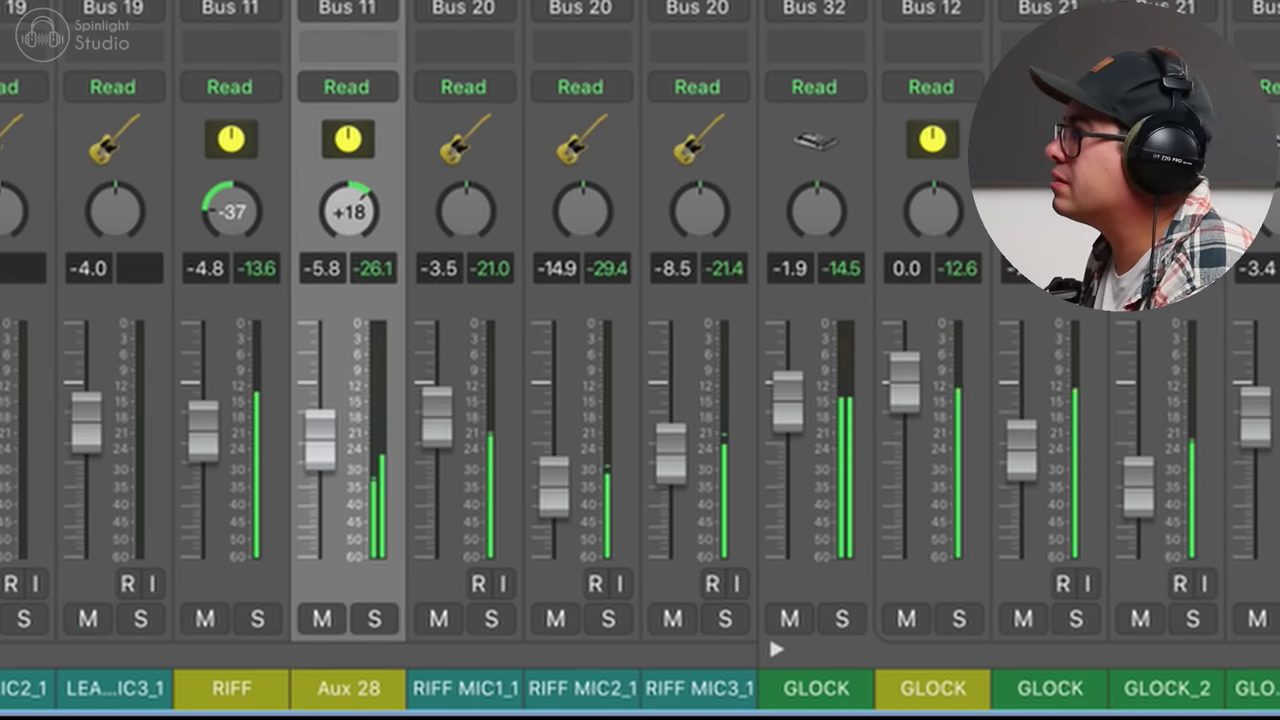
- Rename the Aux 28 channel as RIFF VERB
double_click(360, 690)
text(RIFF)
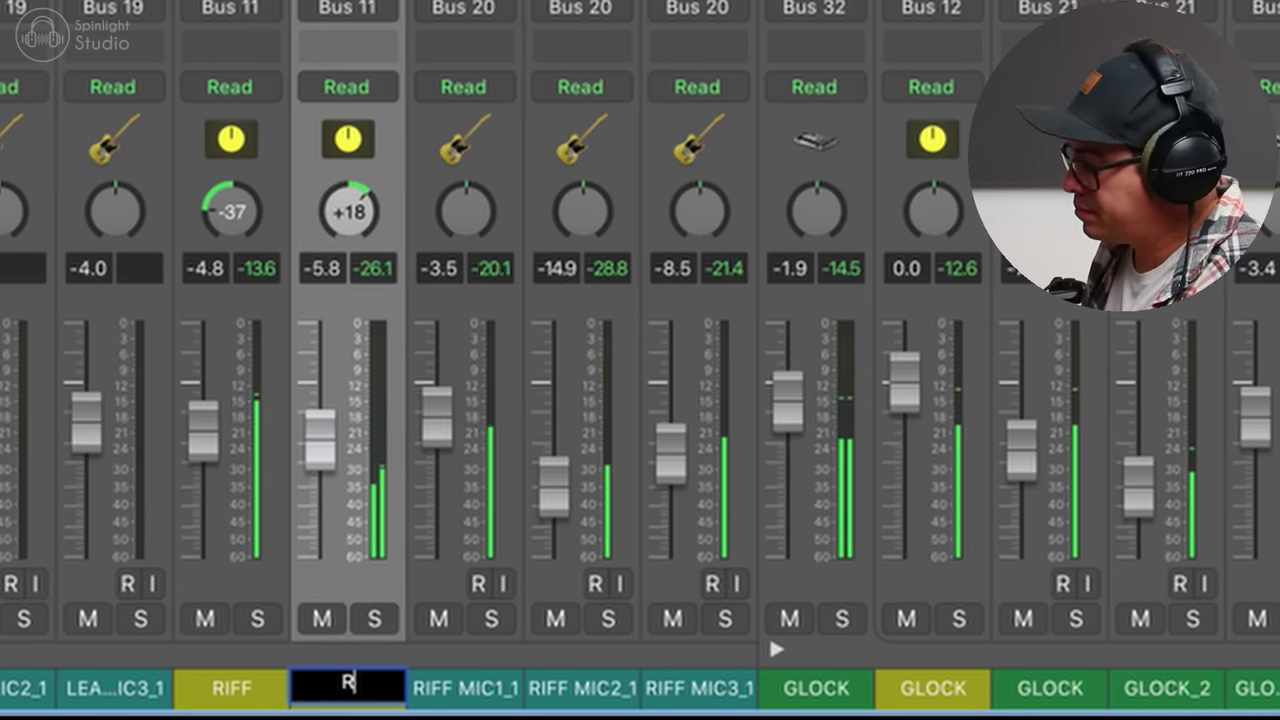
text( VERB)
key(Return)
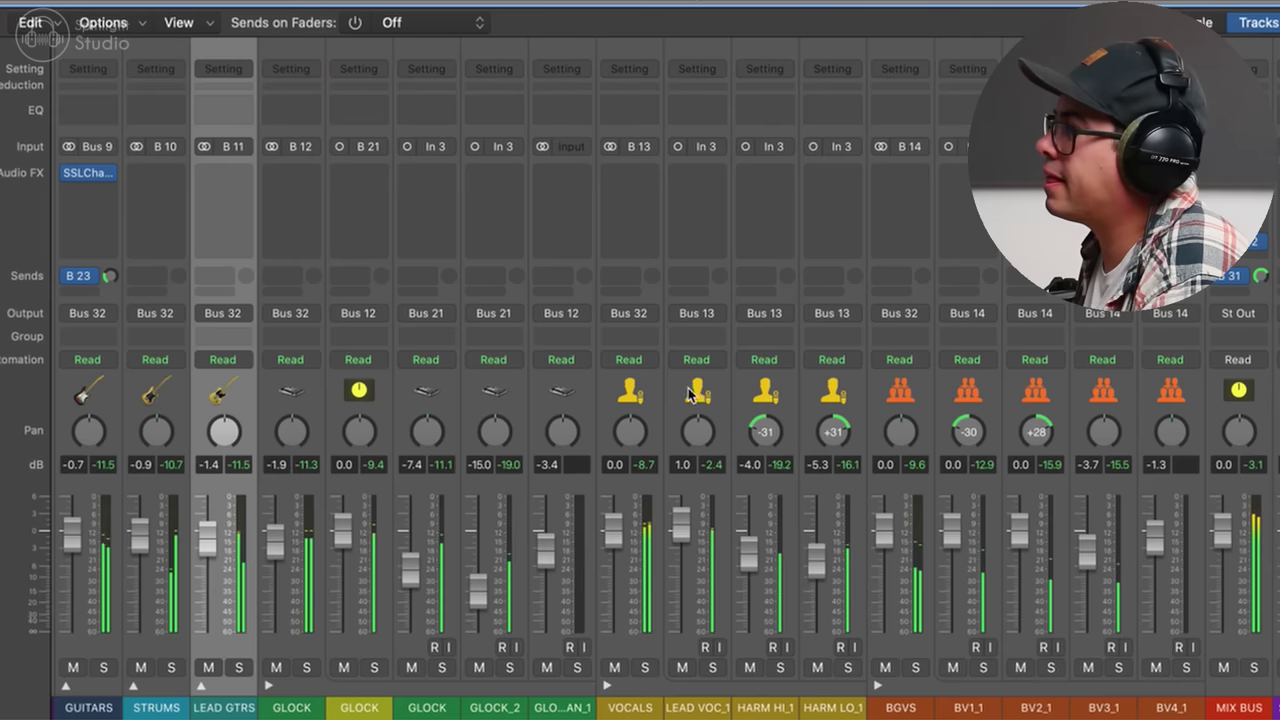
- Solo the GLOCK group channel and insert the Waves L2 (m) limiter on the yellow GLOCK aux
click(304, 378)
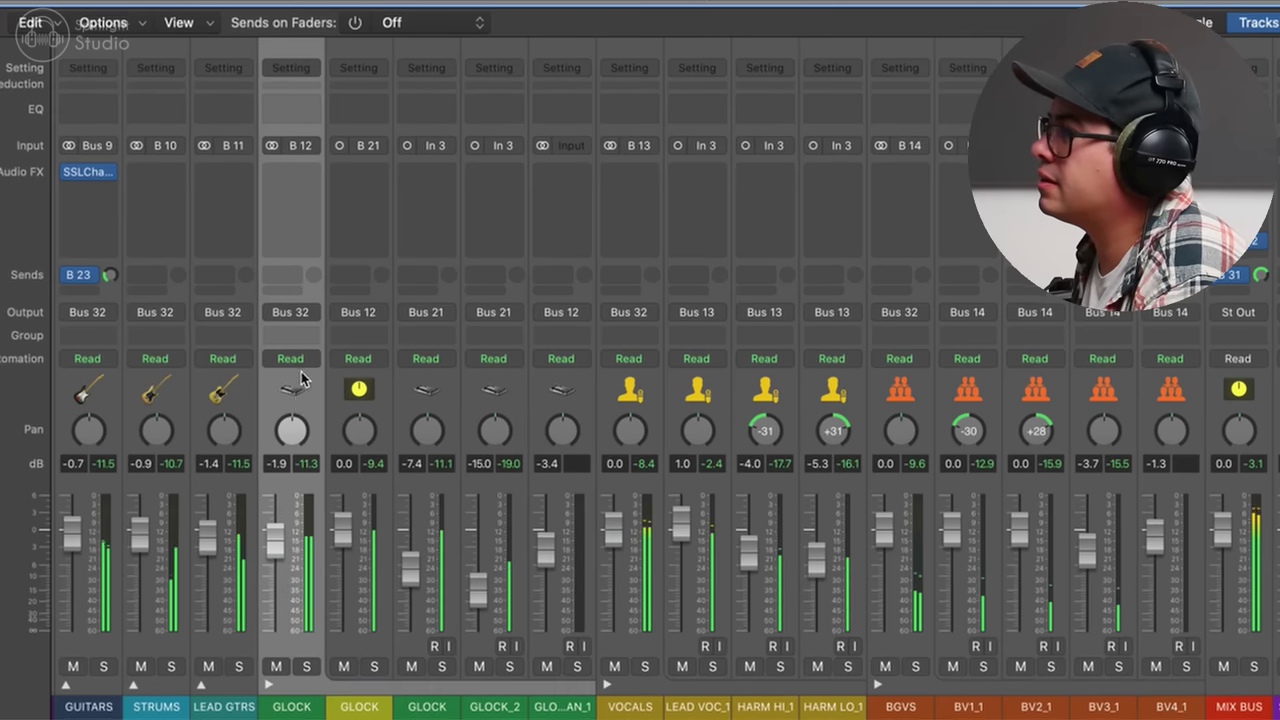
click(307, 668)
click(358, 390)
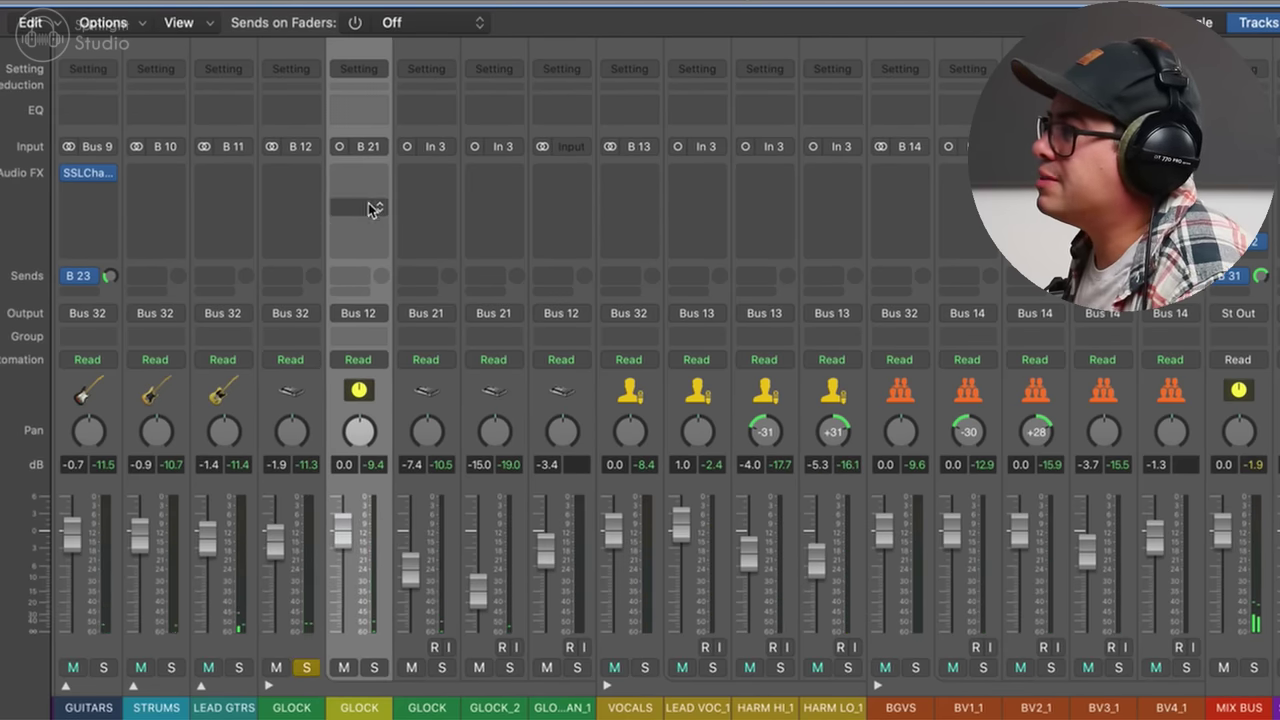
click(350, 204)
mouse_move(373, 562)
mouse_move(600, 688)
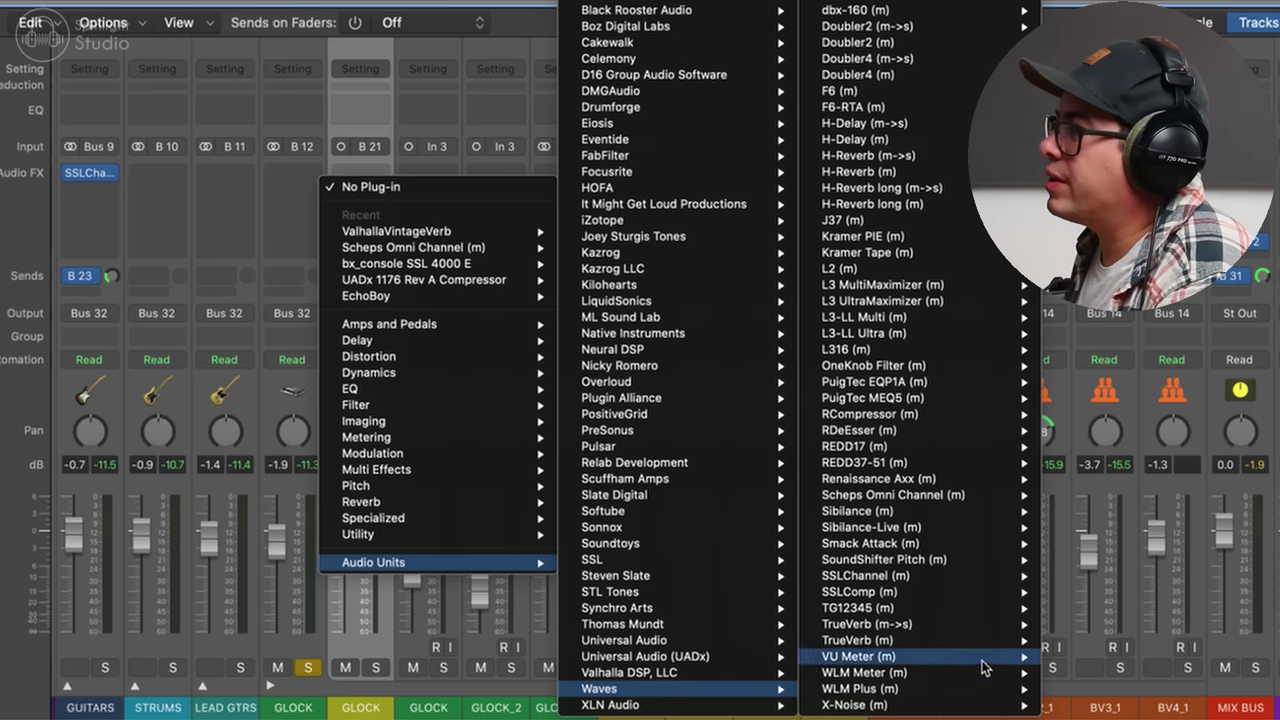
click(934, 270)
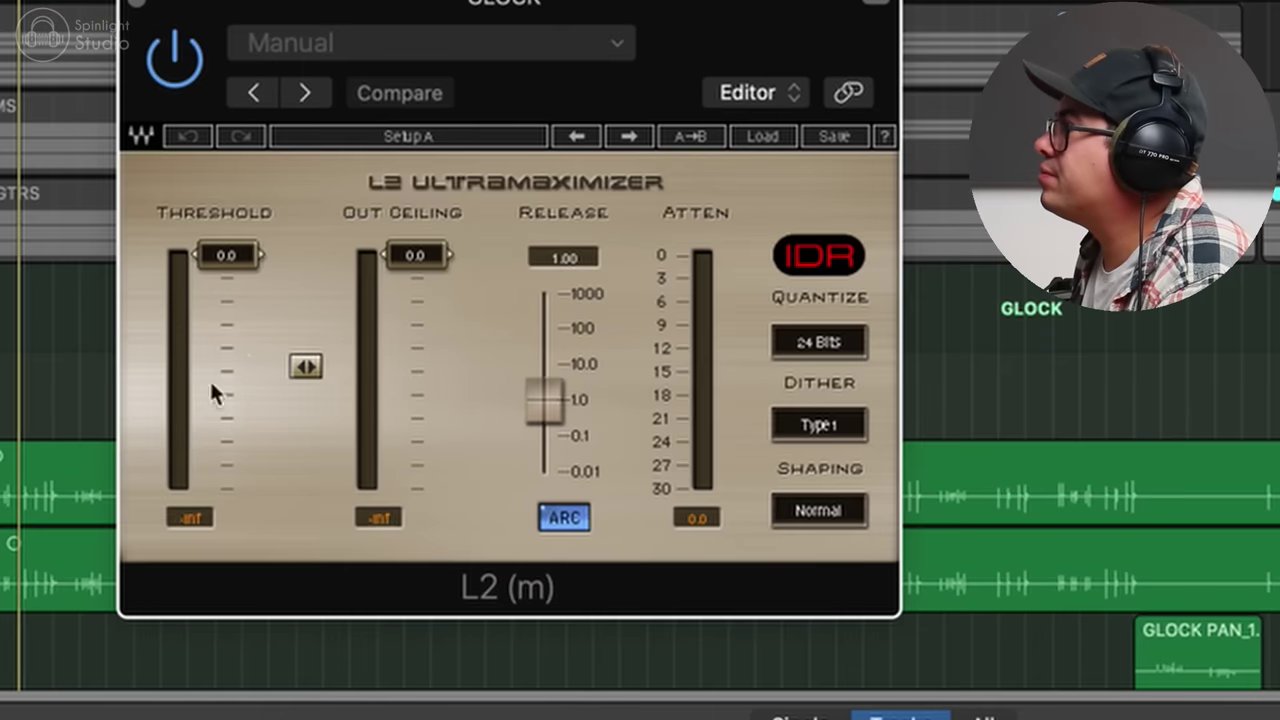
- Compare the L2 limiter with bypass and set its linked threshold and out ceiling to -17.5
click(180, 60)
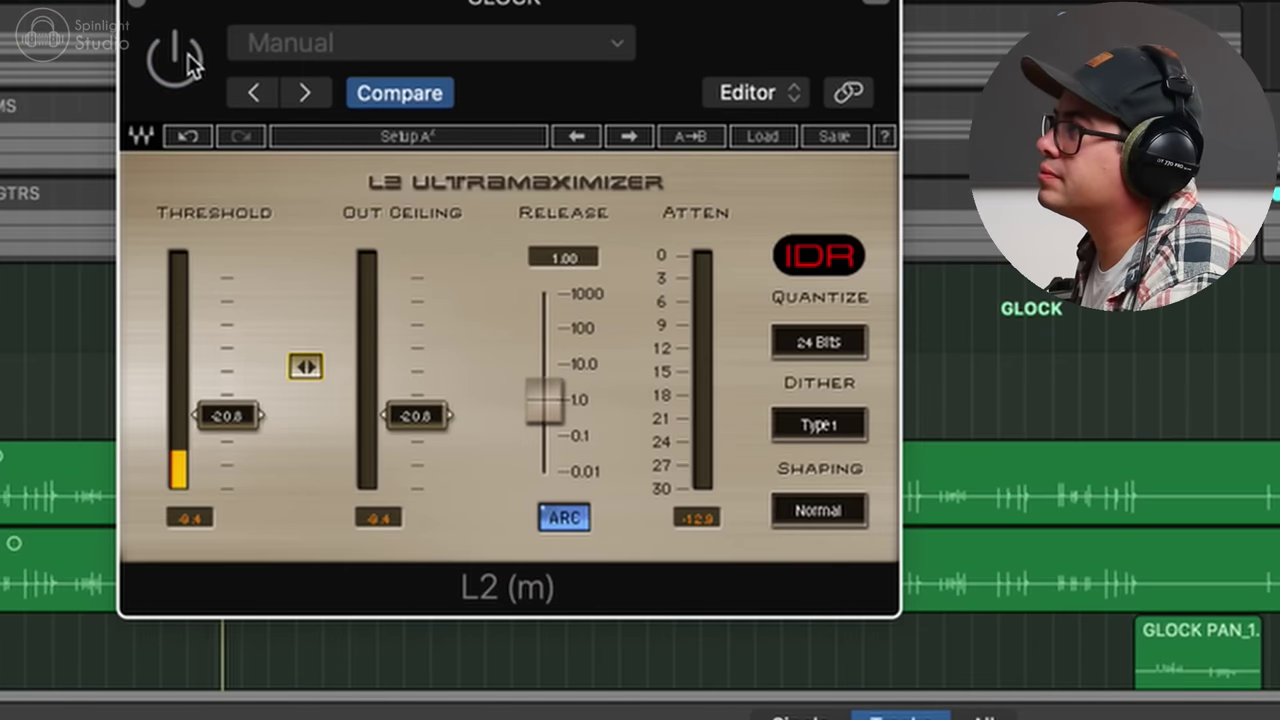
click(188, 60)
drag(305, 366, 319, 333)
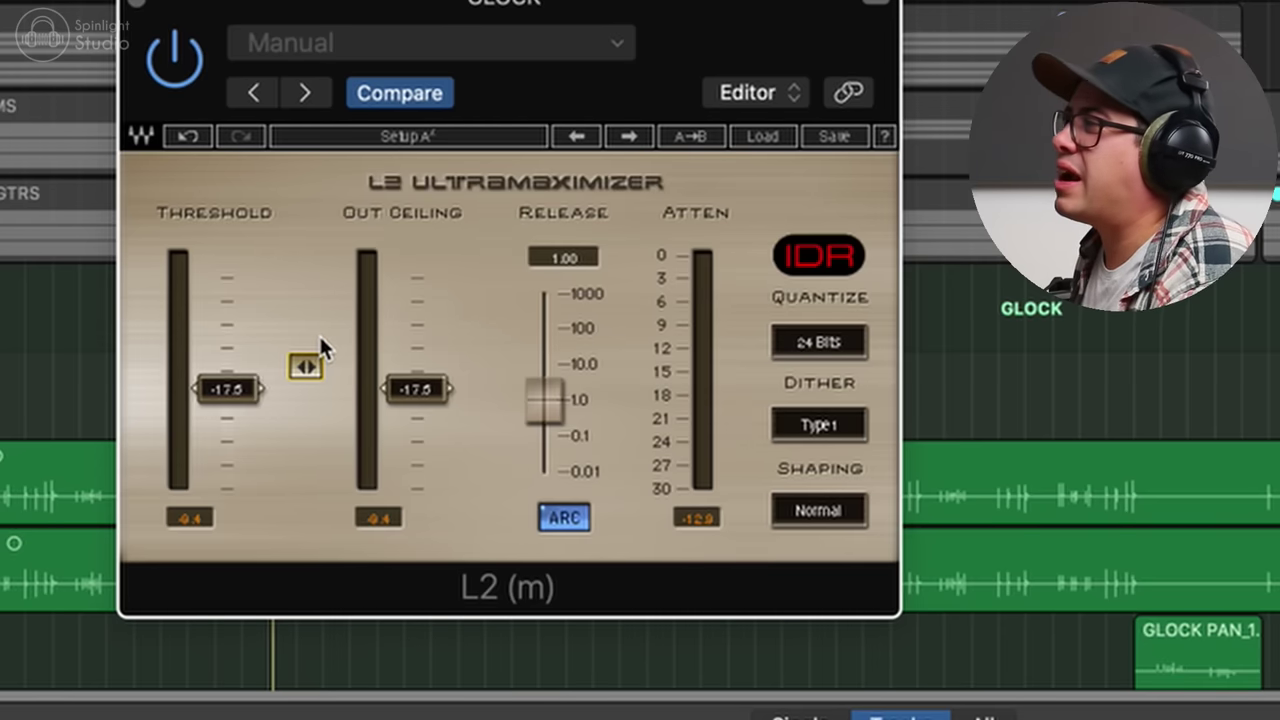
- Raise the L2 limiter's linked threshold and out ceiling to -16.4, adjust its dither and shaping options, and close the plug-in
drag(306, 366, 306, 355)
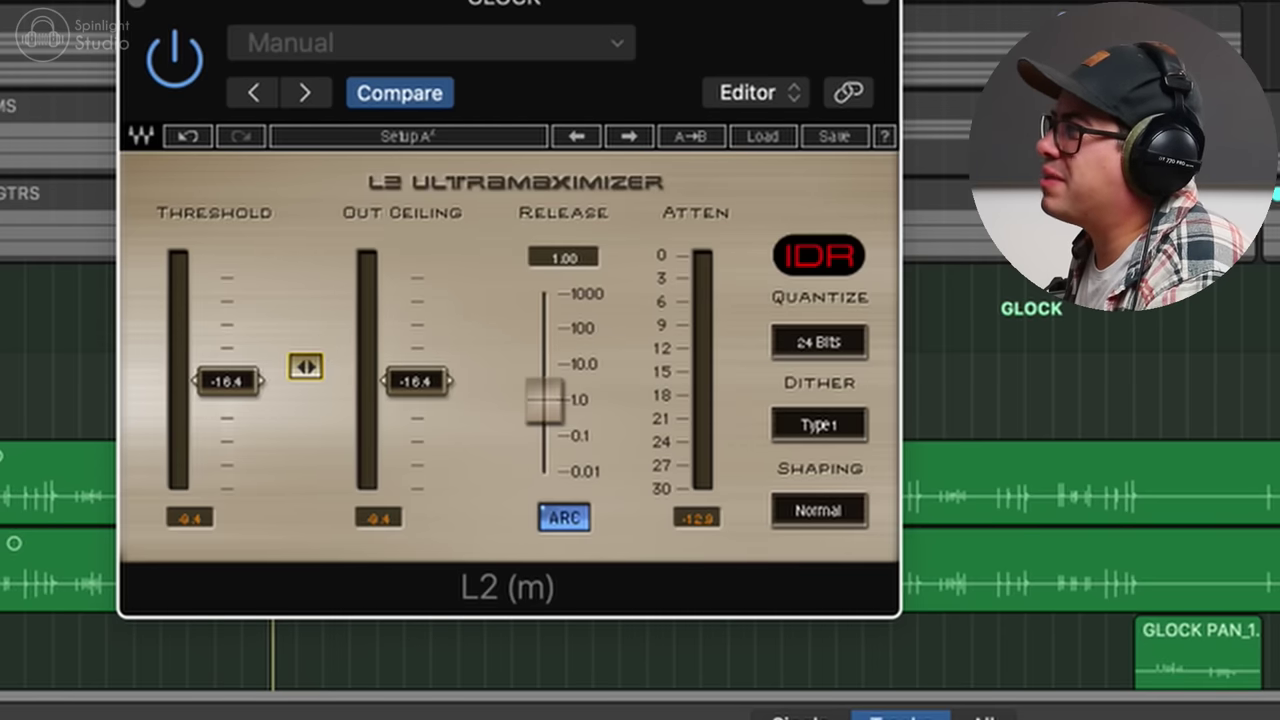
click(833, 427)
click(818, 510)
click(140, 4)
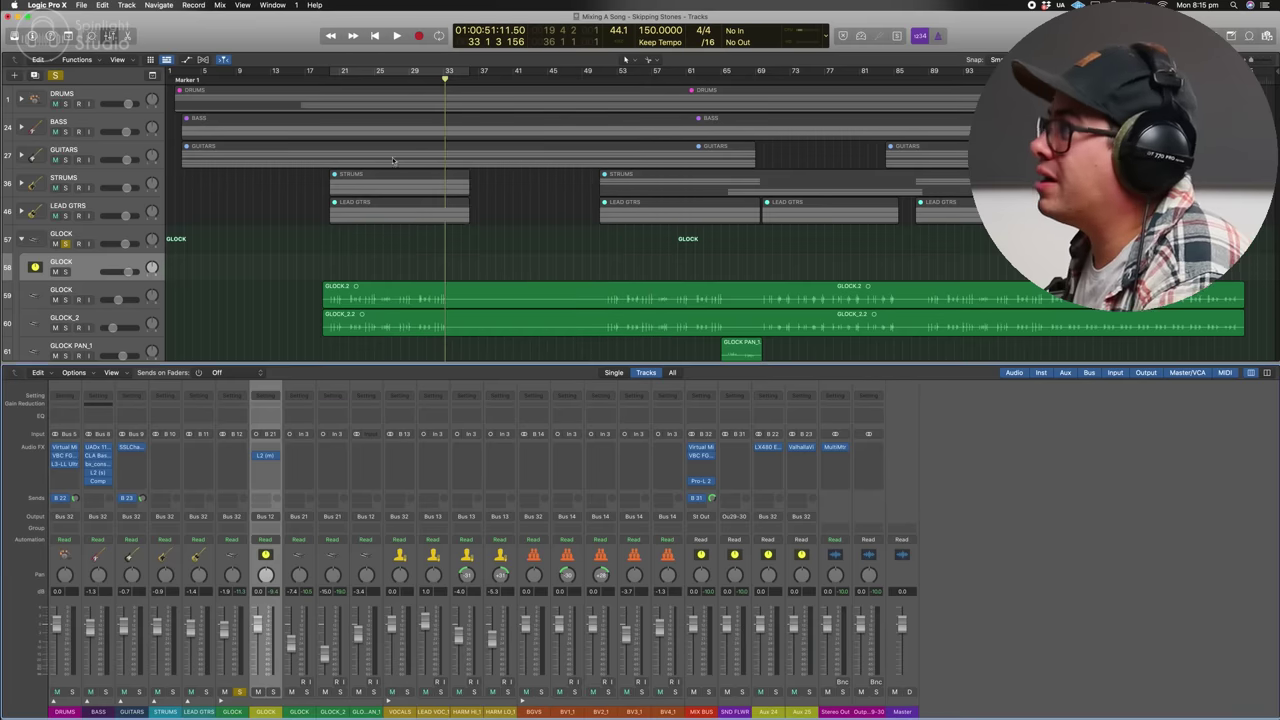
- Insert the Slate Digital Virtual Mix Rack on the yellow GLOCK aux and reduce the AirEQ Air module's air boost during playback
click(265, 465)
mouse_move(420, 604)
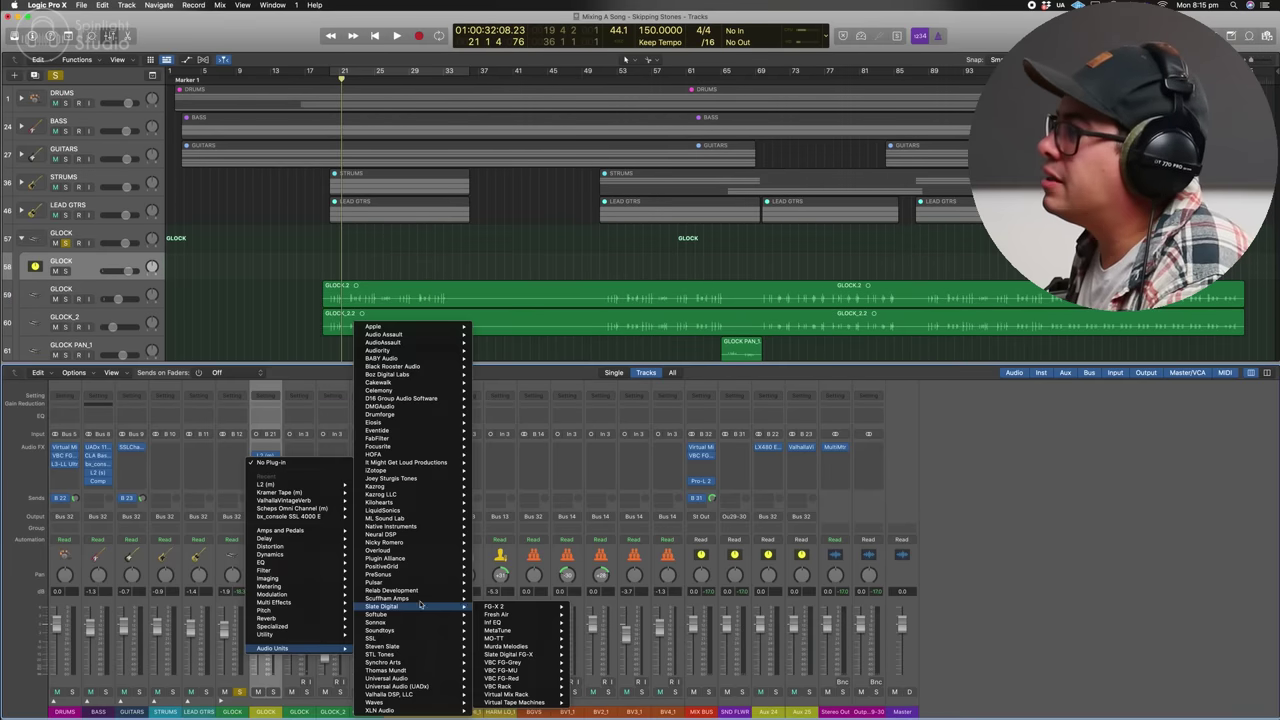
click(512, 694)
drag(628, 296, 656, 311)
key(space)
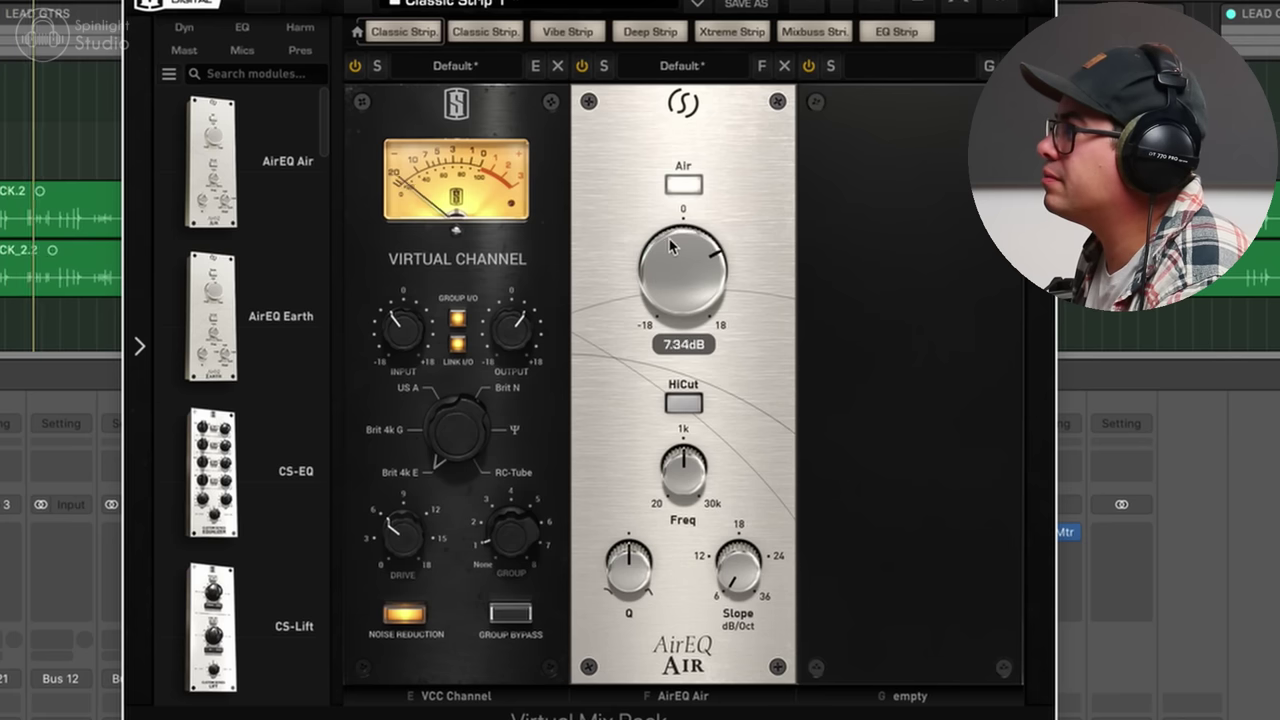
drag(672, 247, 668, 286)
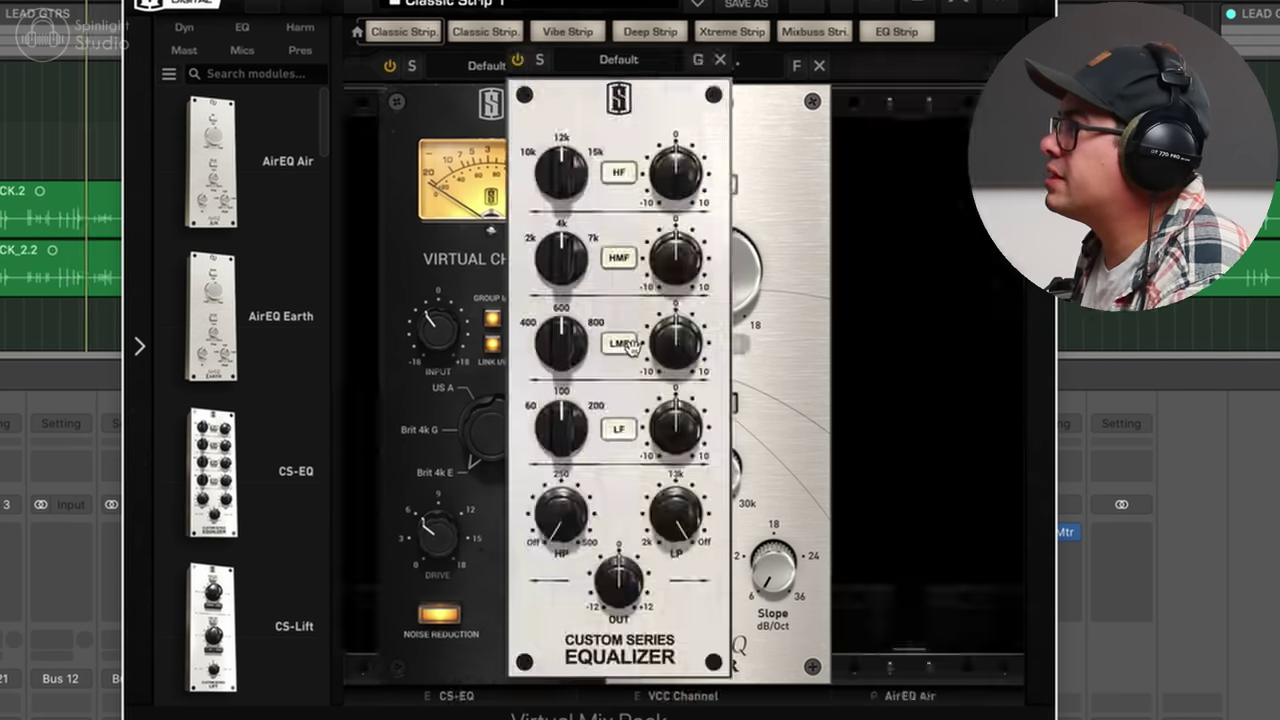
- Add the CS-EQ module before AirEQ Air, set its high-pass to 248 Hz, and audition a 3.43 boost on its LMF band
drag(632, 541, 647, 435)
drag(741, 354, 741, 316)
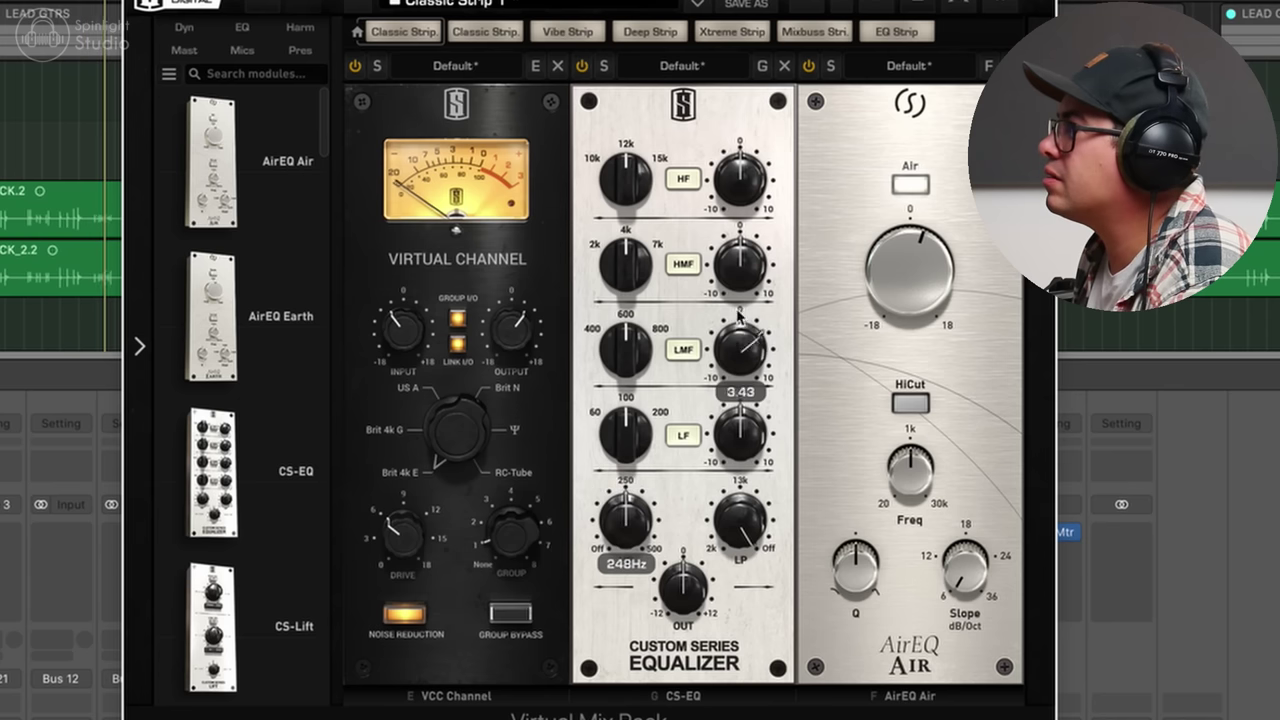
double_click(745, 348)
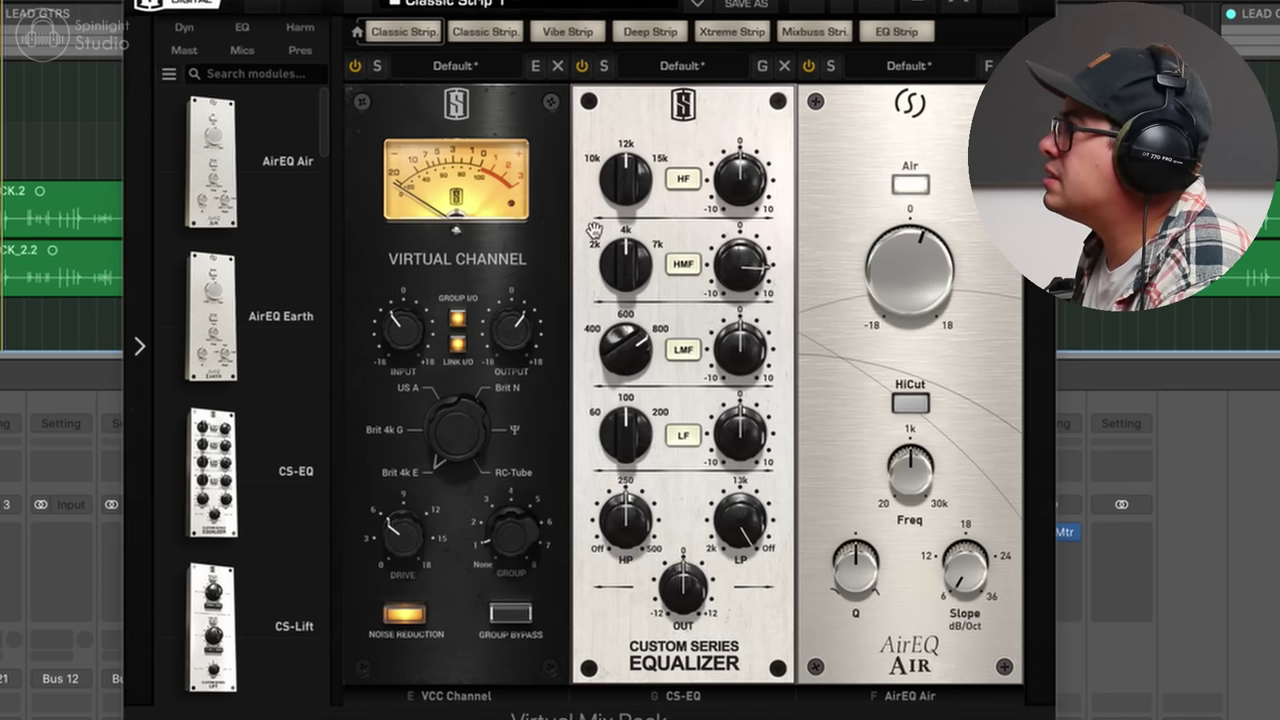
- Cut the CS-EQ's HMF band near 7k by about 2 dB and set the AirEQ Air boost to 3.15 dB
click(644, 268)
drag(627, 275, 655, 195)
drag(734, 268, 733, 337)
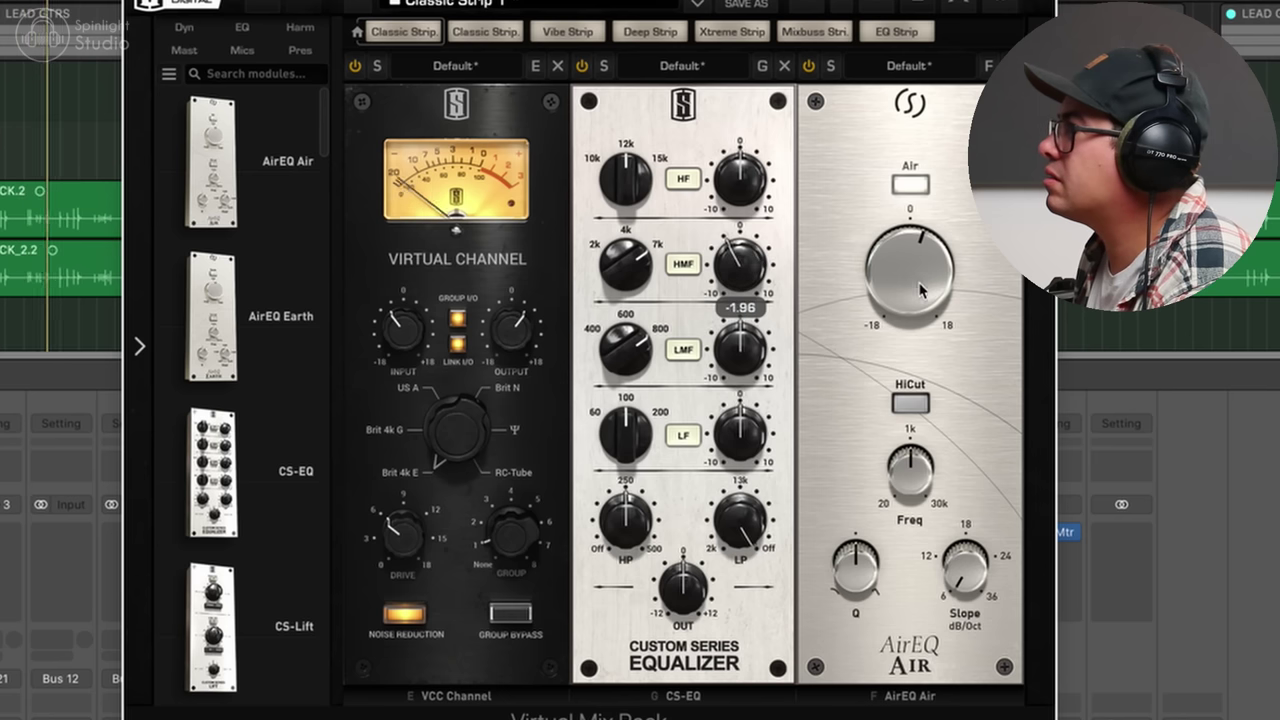
drag(918, 285, 918, 277)
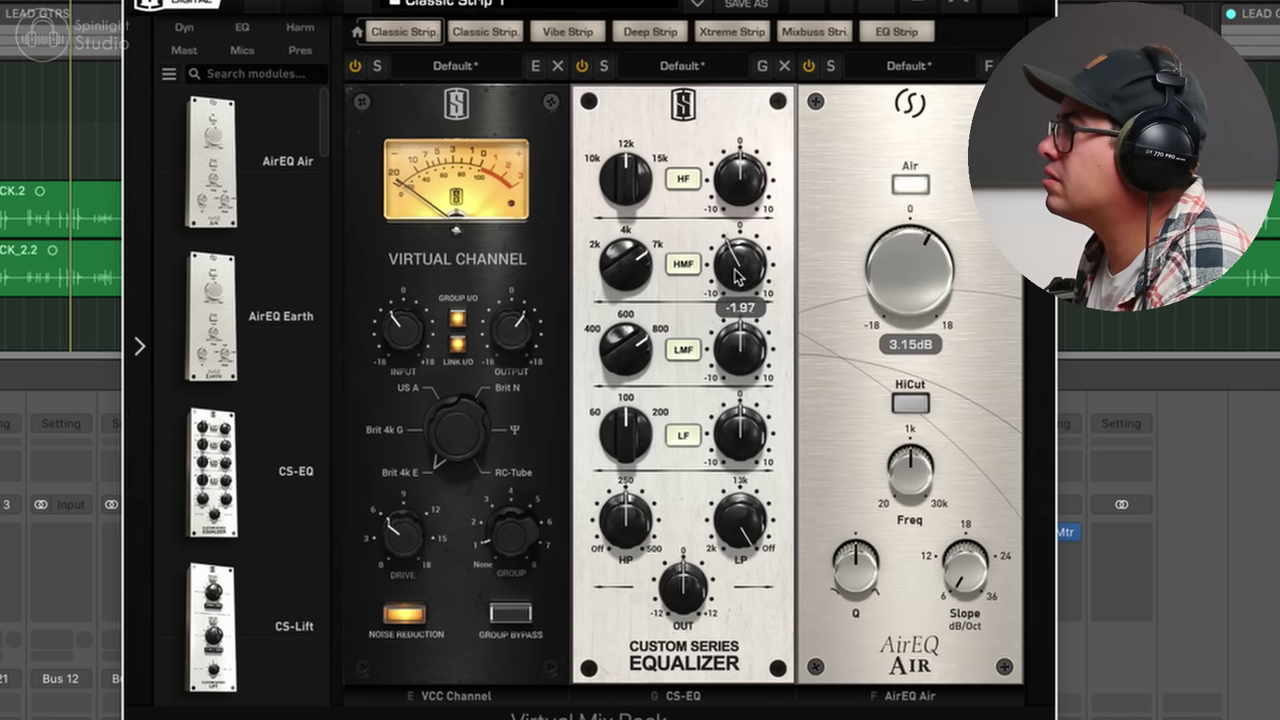
- Set the CS-EQ's high-pass to 255 Hz and fine-tune its HMF gain
mouse_move(920, 270)
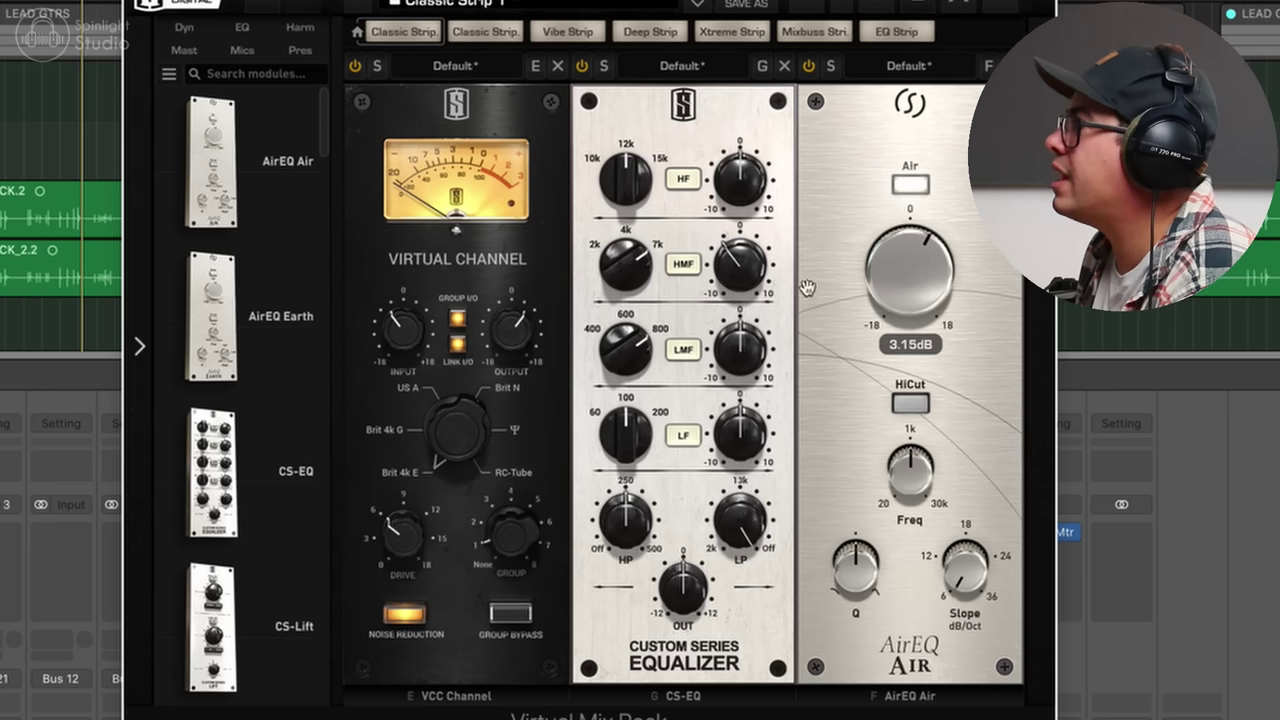
mouse_move(721, 267)
mouse_move(640, 508)
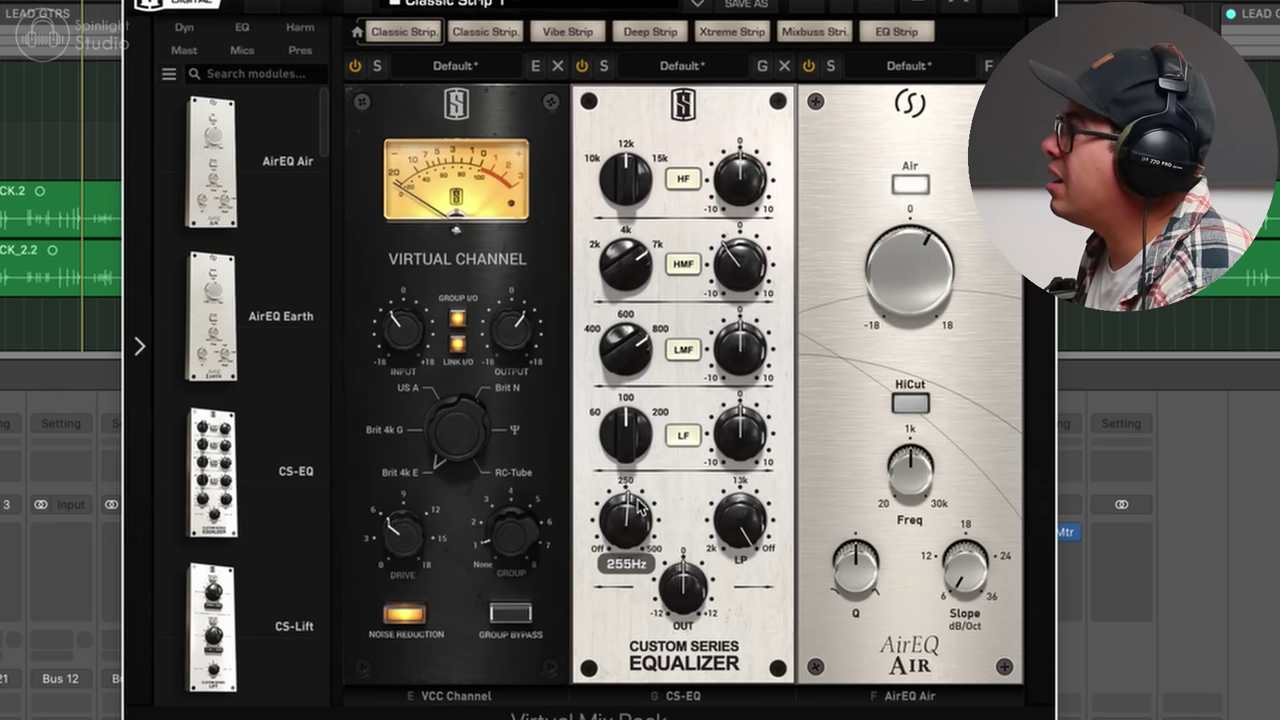
drag(740, 255, 748, 287)
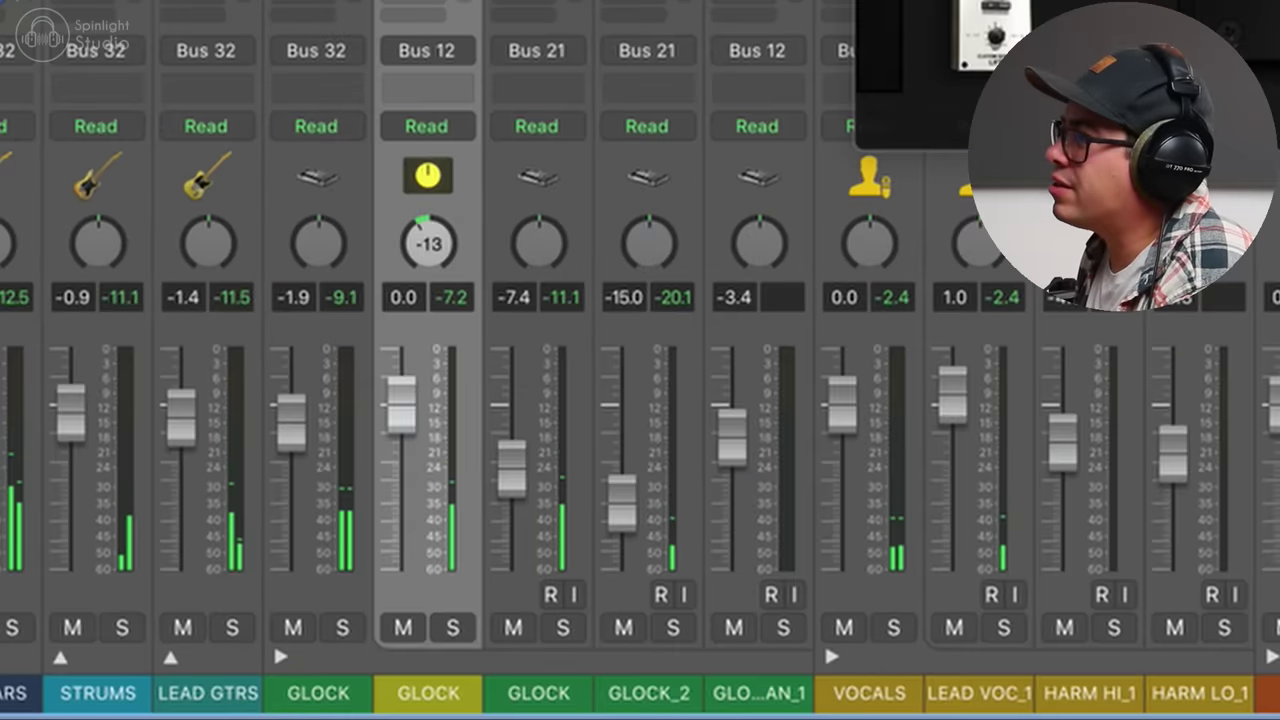
- Sweep the yellow GLOCK aux's pan in the full mix and bring it to +49
drag(442, 273, 442, 326)
drag(447, 240, 447, 105)
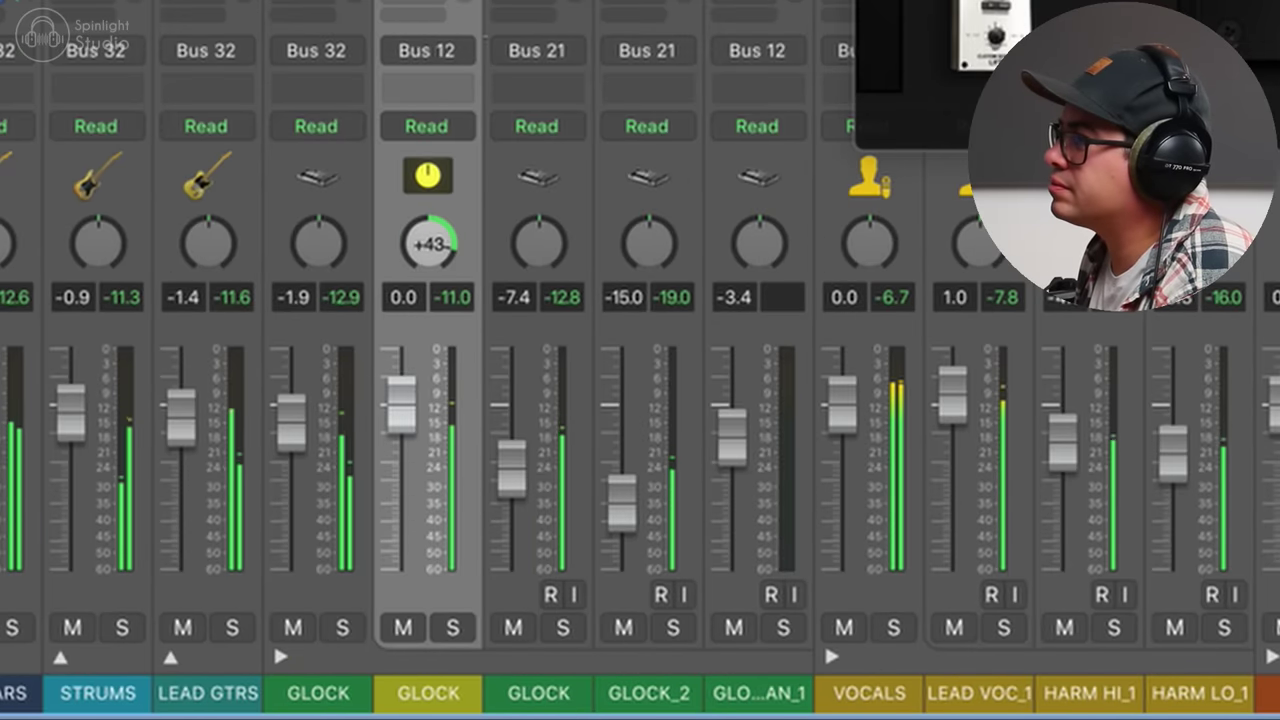
drag(447, 15, 447, 2)
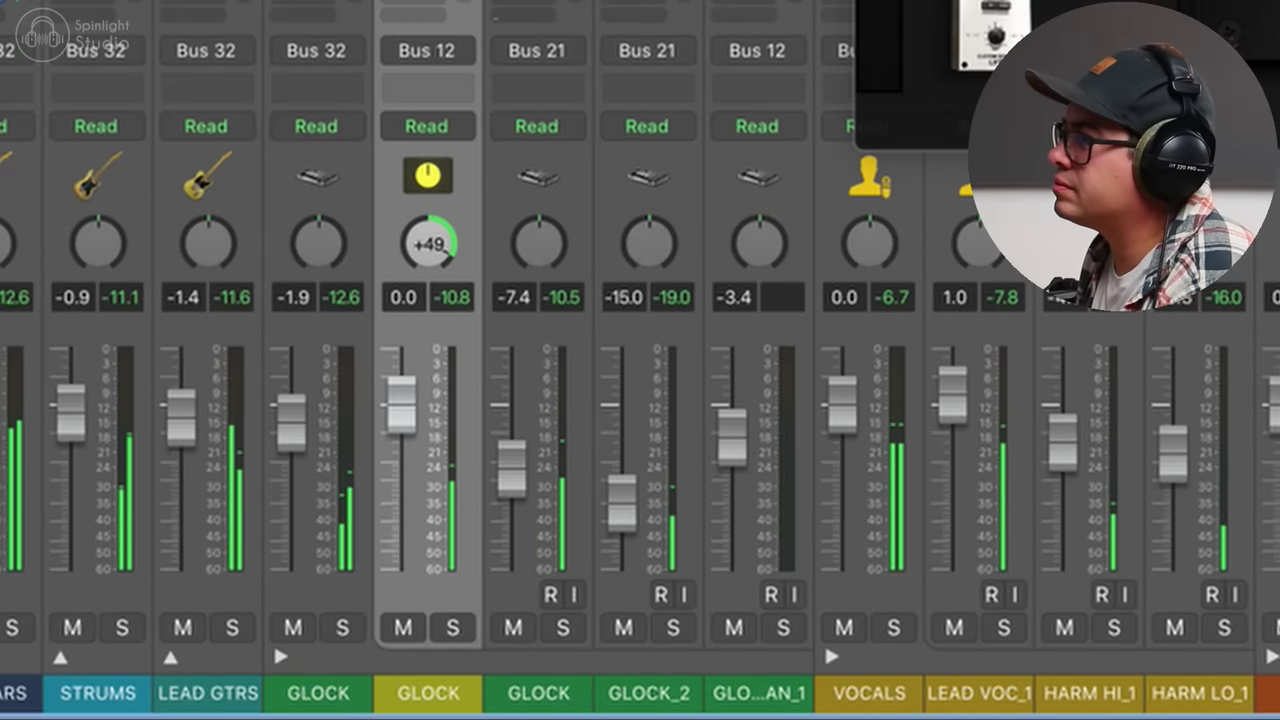
- Insert Logic's Echo delay on the yellow GLOCK aux after the Virtual Mix Rack
click(427, 3)
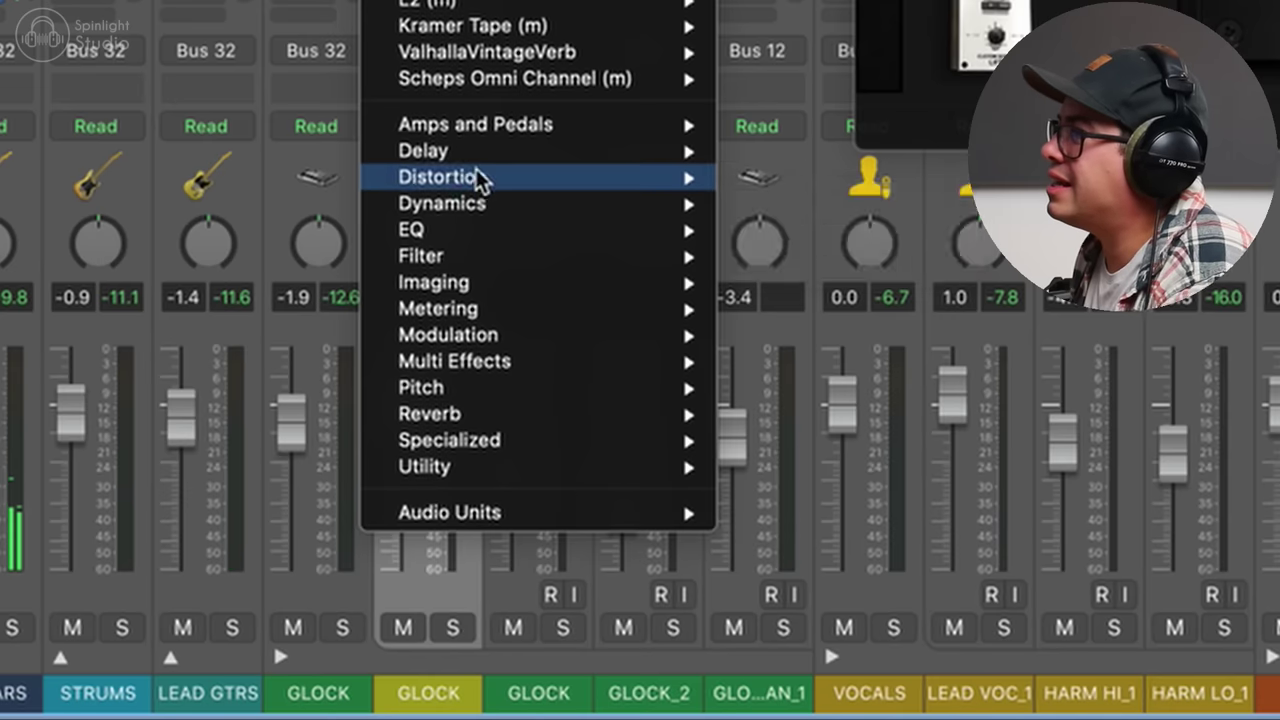
mouse_move(450, 158)
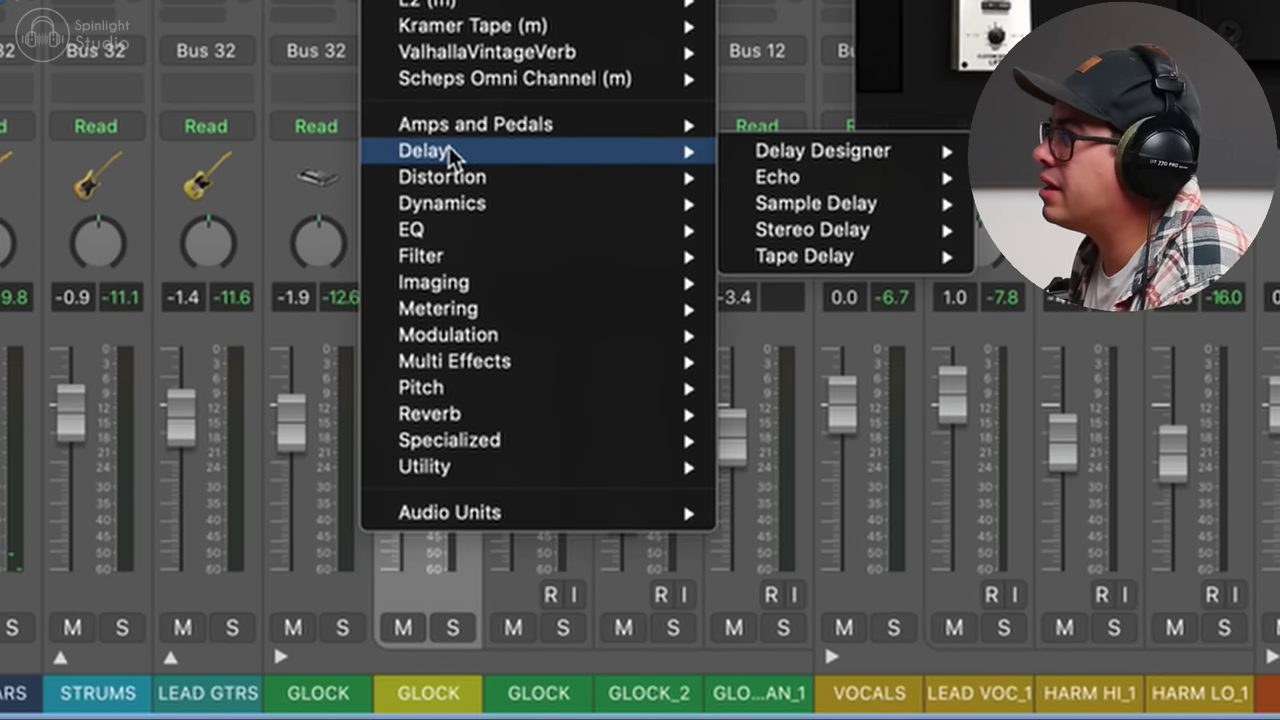
click(778, 177)
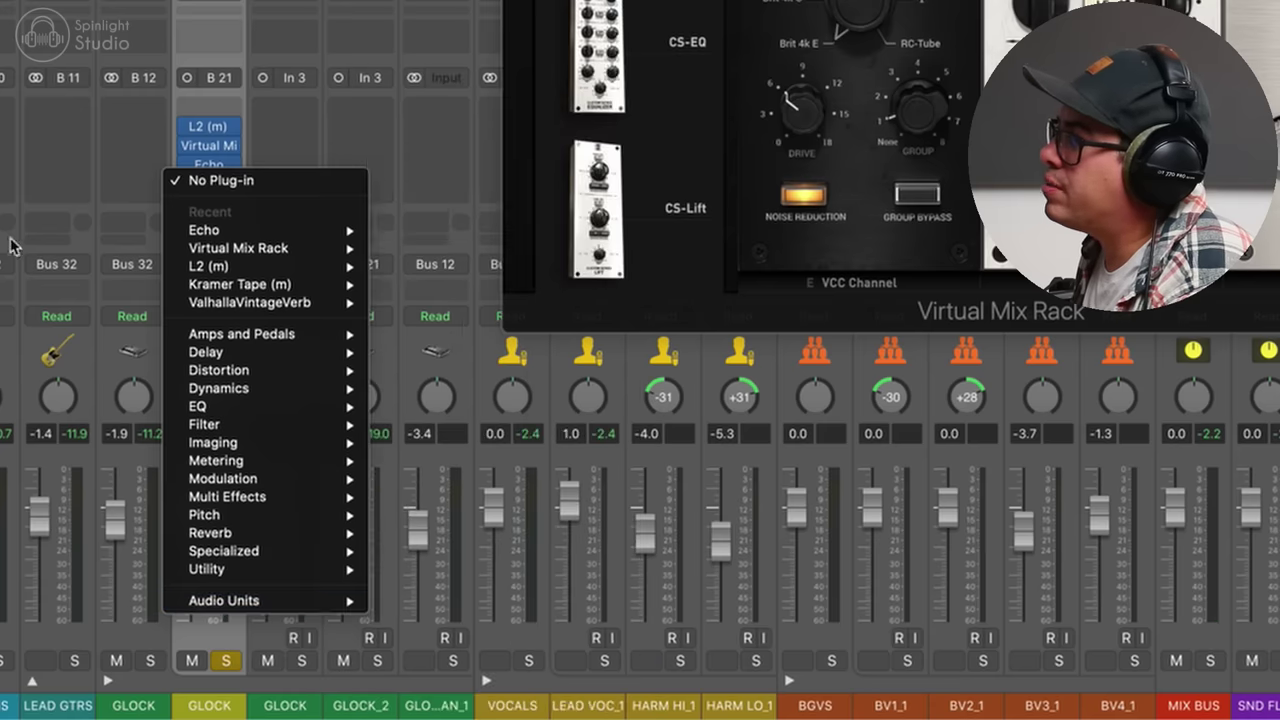
- Add a Bus 27 send to the green GLOCK group channel and insert ValhallaVintageVerb on the new Aux 29
click(135, 220)
mouse_move(160, 250)
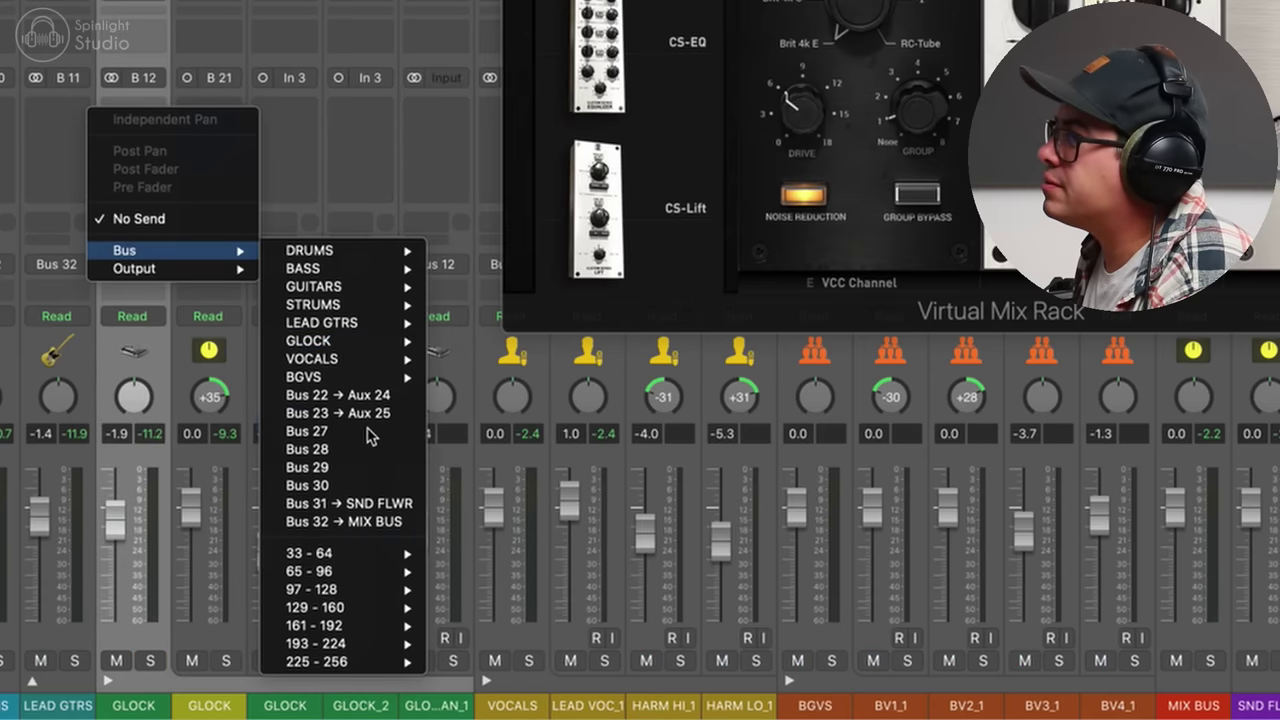
click(368, 433)
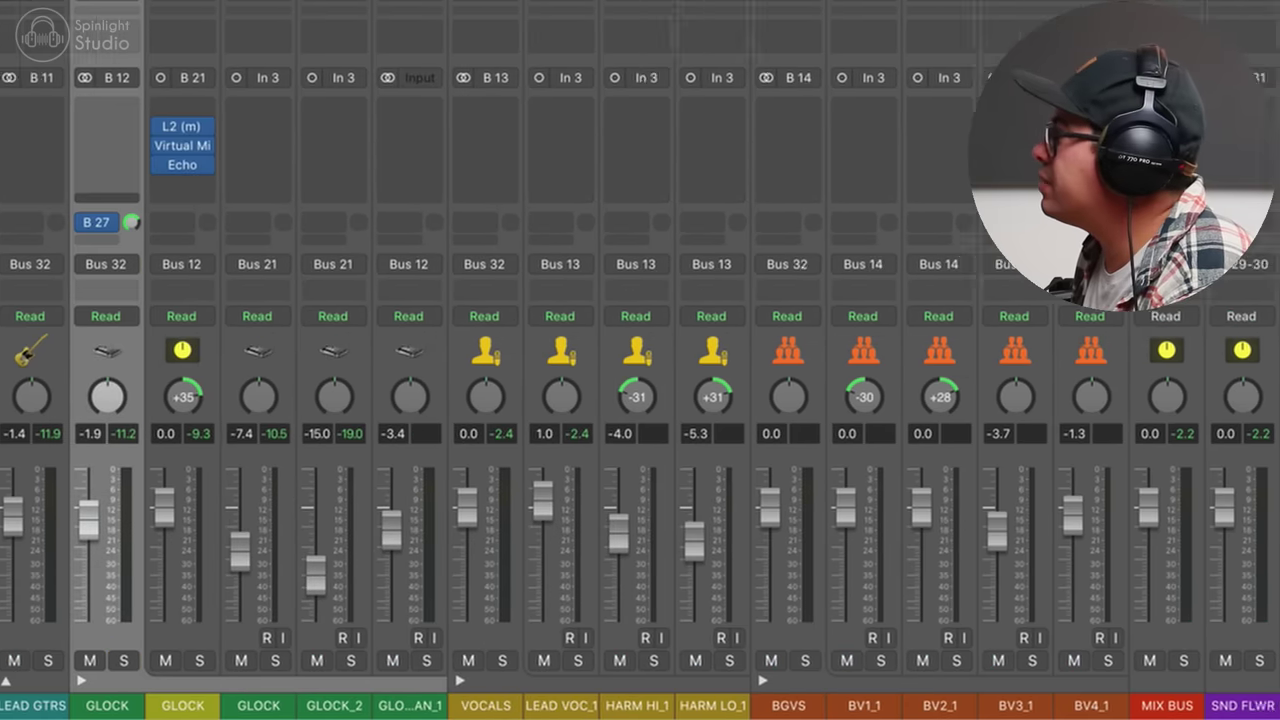
click(810, 264)
mouse_move(837, 346)
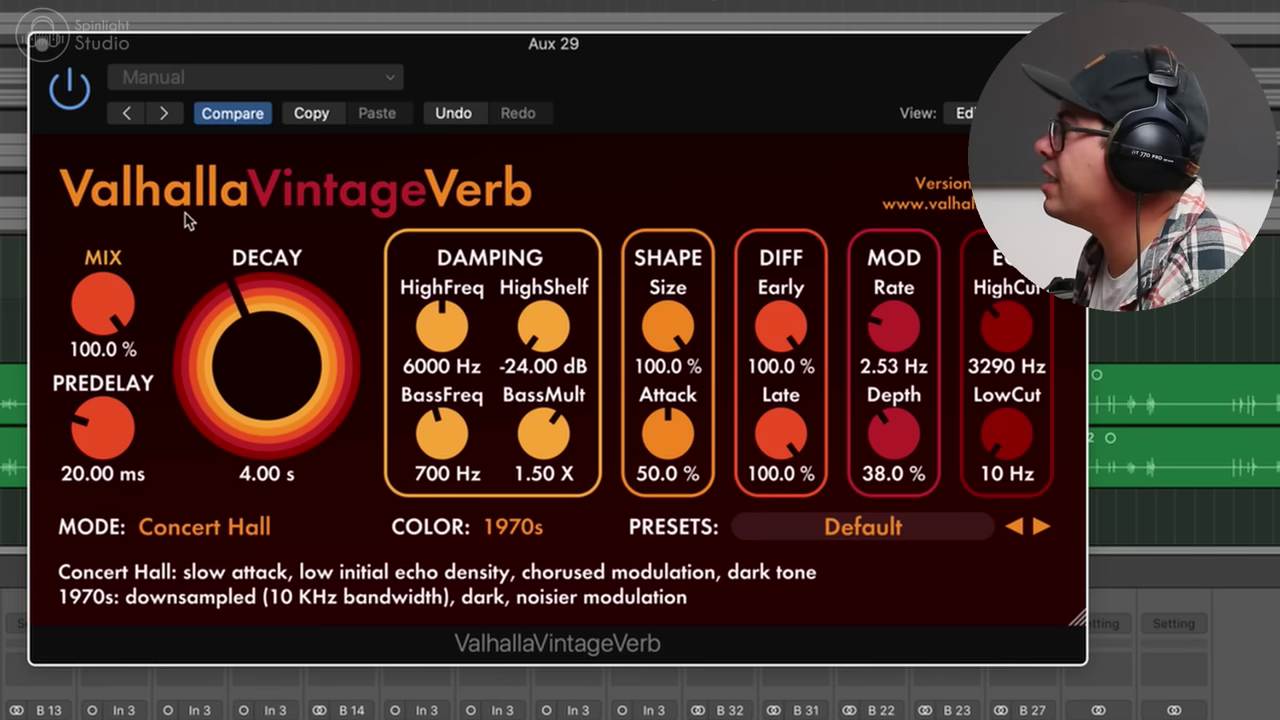
- Audition ValhallaVintageVerb presets on Aux 29
click(890, 528)
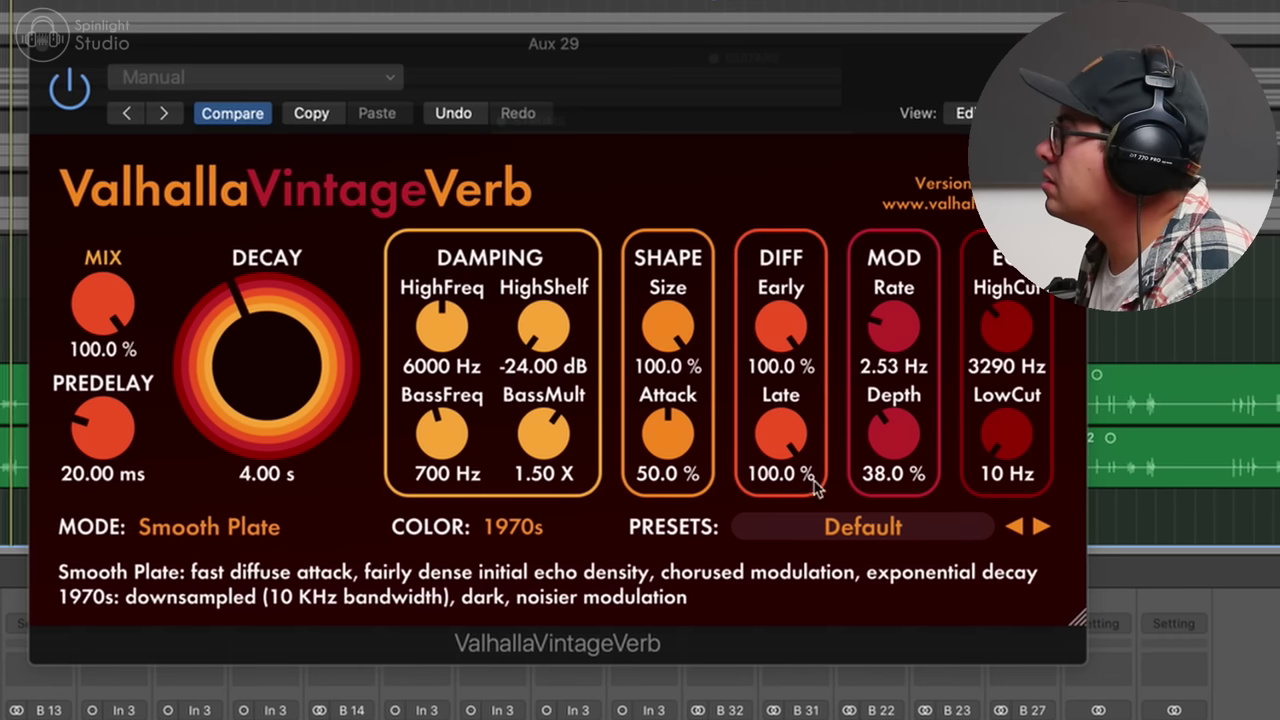
click(870, 530)
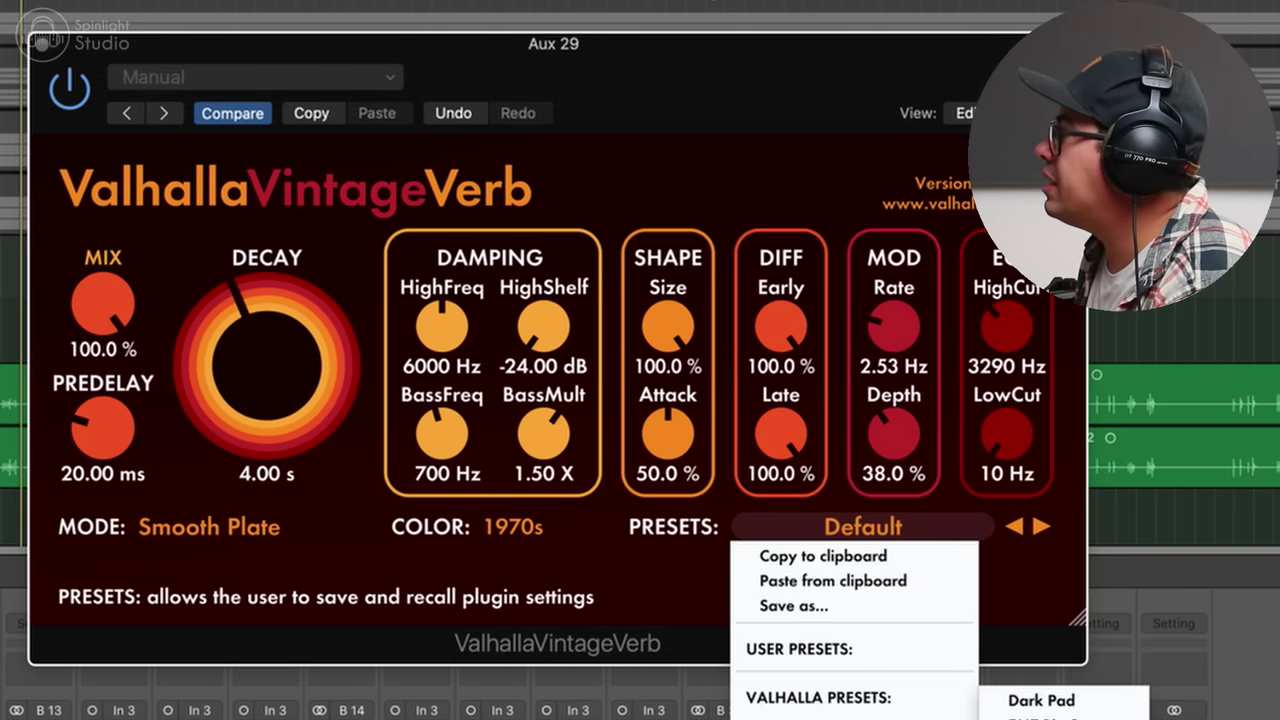
click(1050, 715)
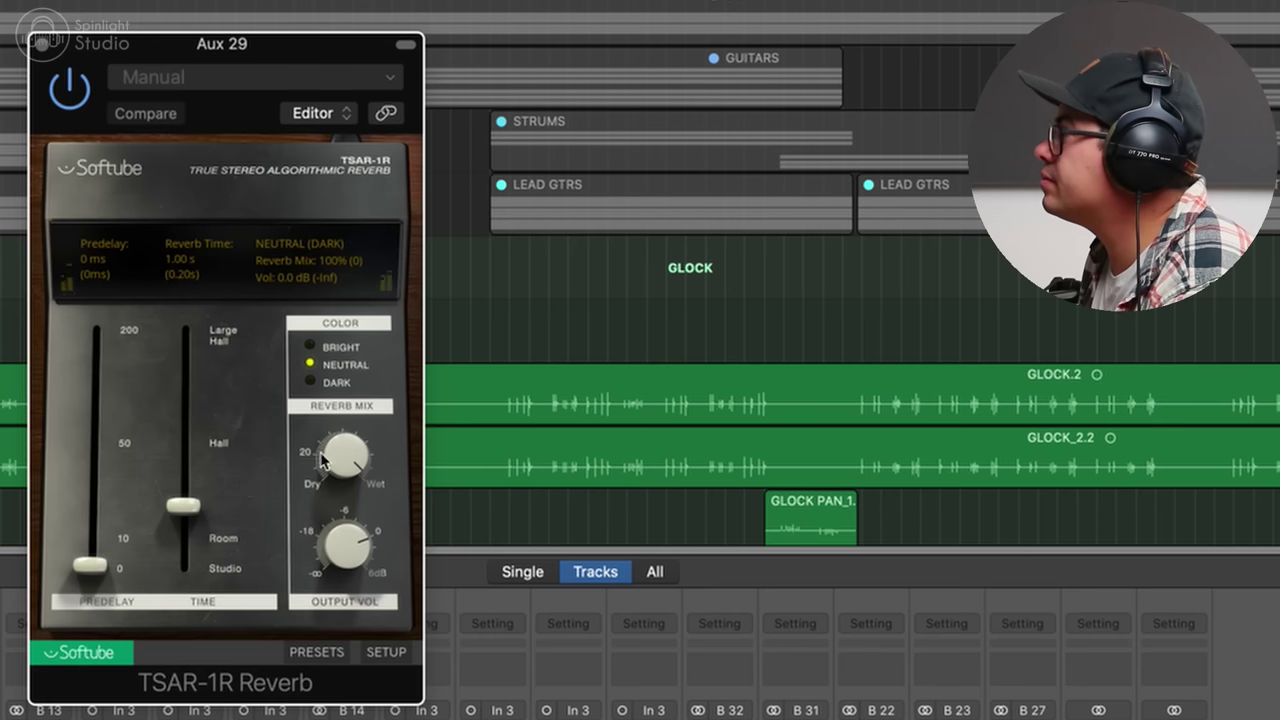
- Try the TSAR-1R Reverb on Aux 29 with its time near Large Hall, and replace it with ChromaVerb
drag(189, 515, 188, 347)
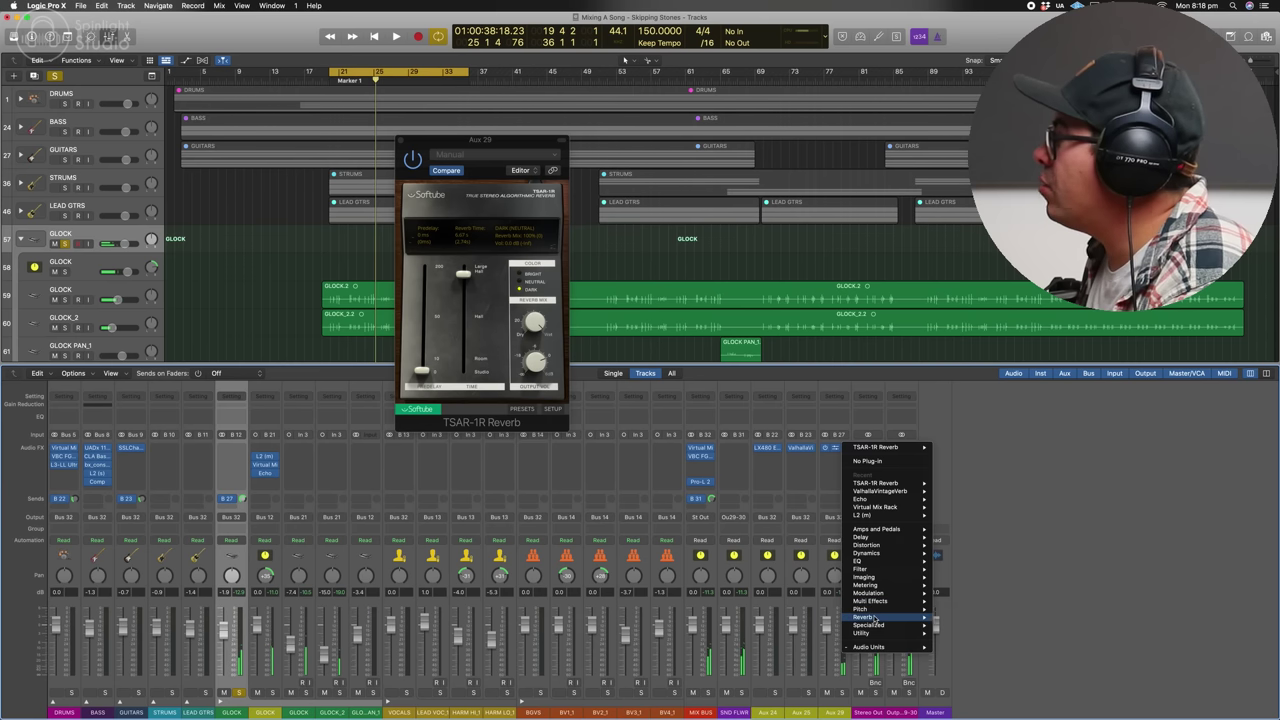
mouse_move(875, 617)
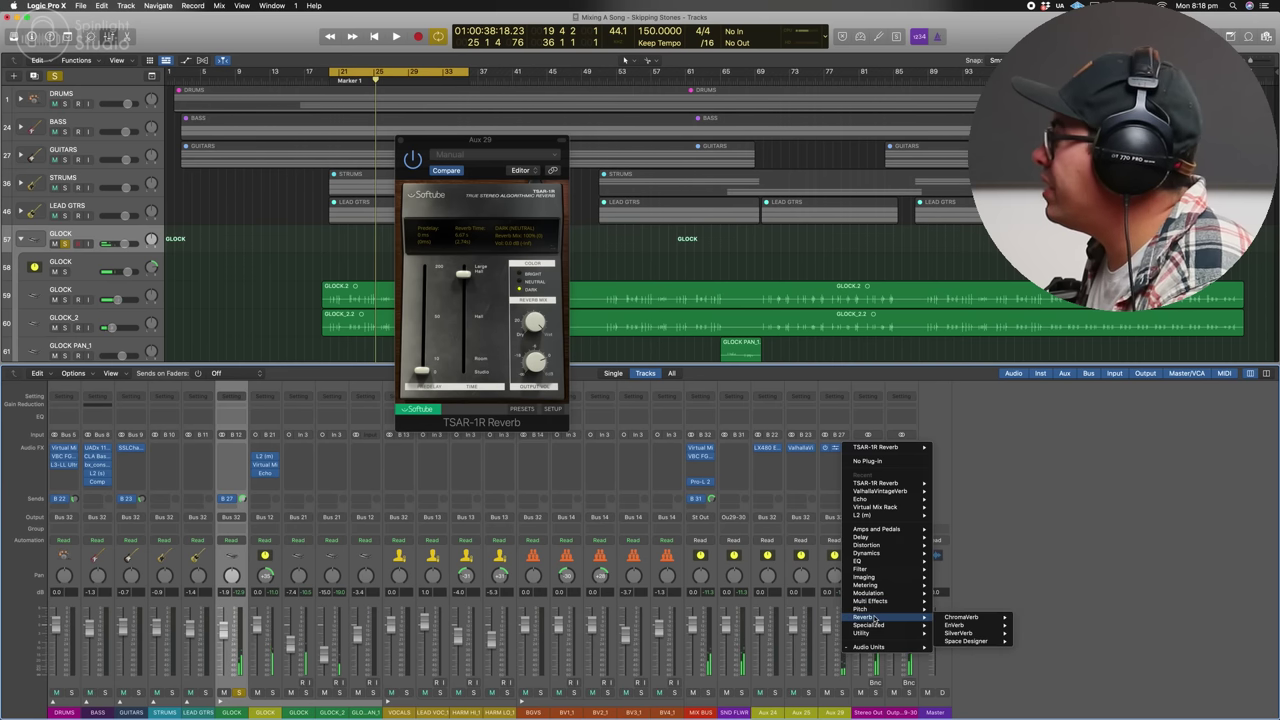
click(988, 617)
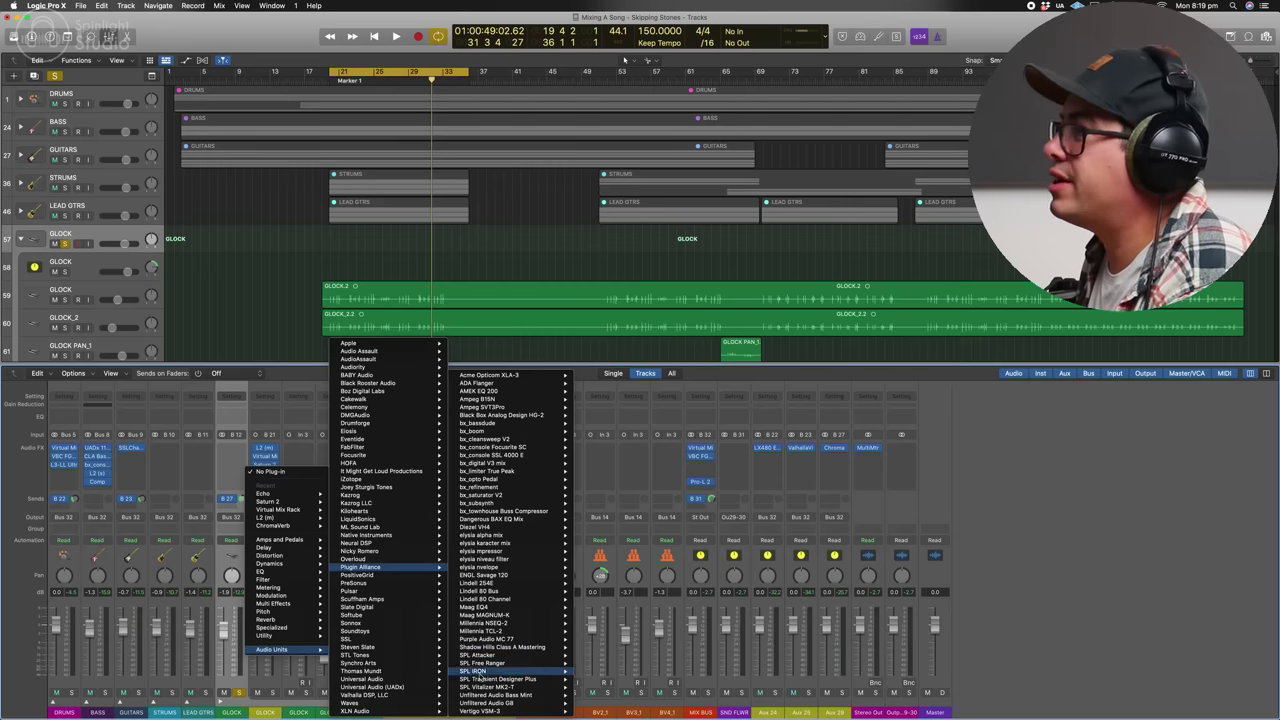
- Insert SPL Transient Designer Plus on the yellow GLOCK aux and set the UADx 1176LN Rev E compressor's ratio to 20
click(592, 679)
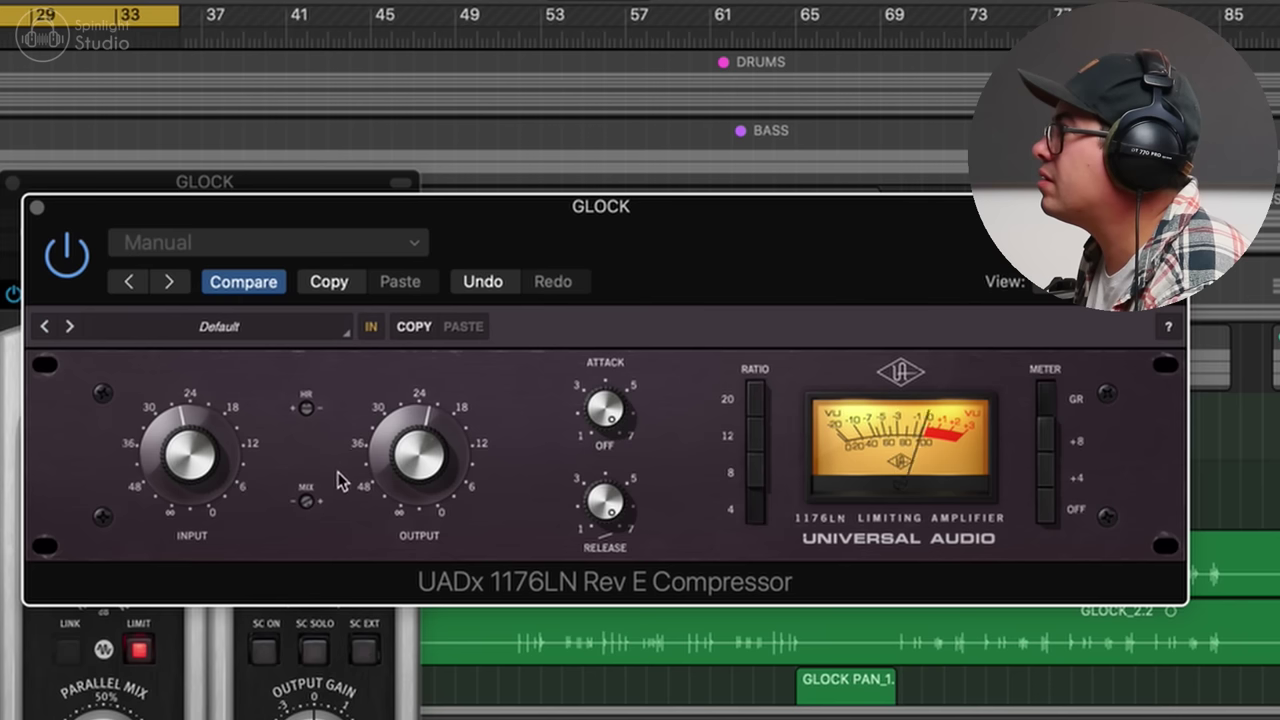
click(758, 403)
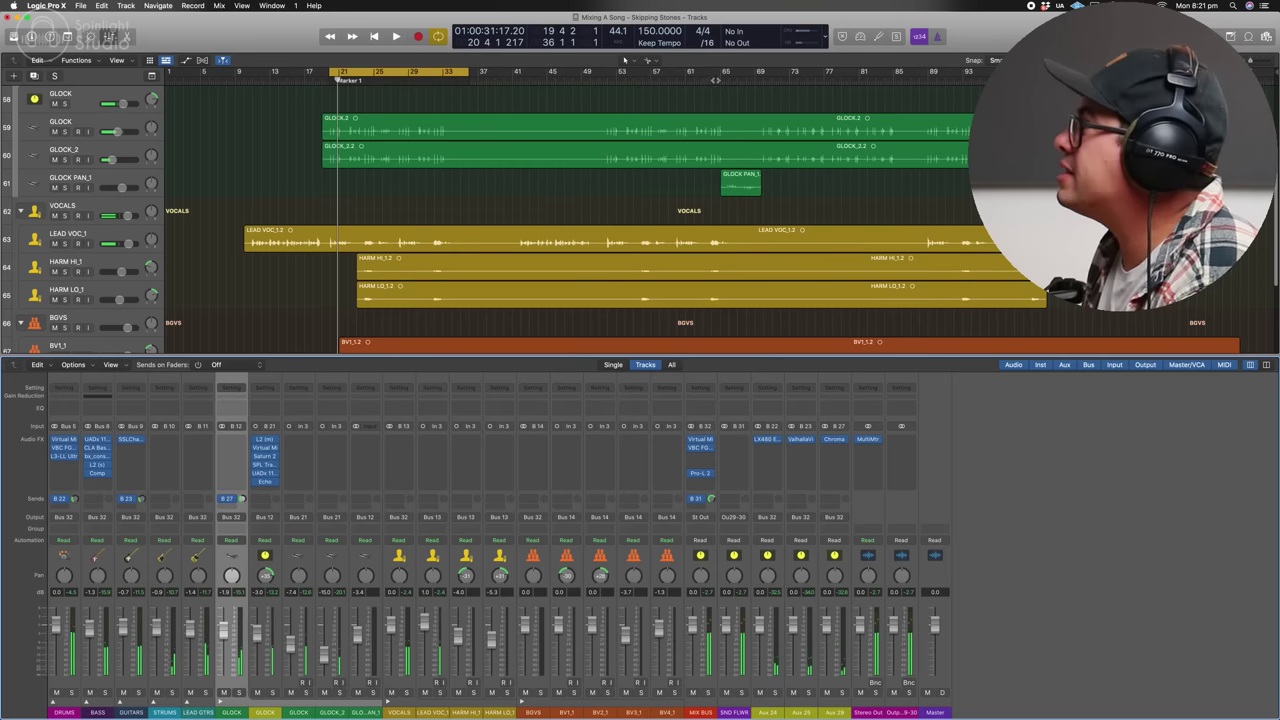
- Move playback to the GLOCK PAN_1 region around bar 64 and set the GLOCK PAN_1 channel's level to -1.3 dB
click(714, 76)
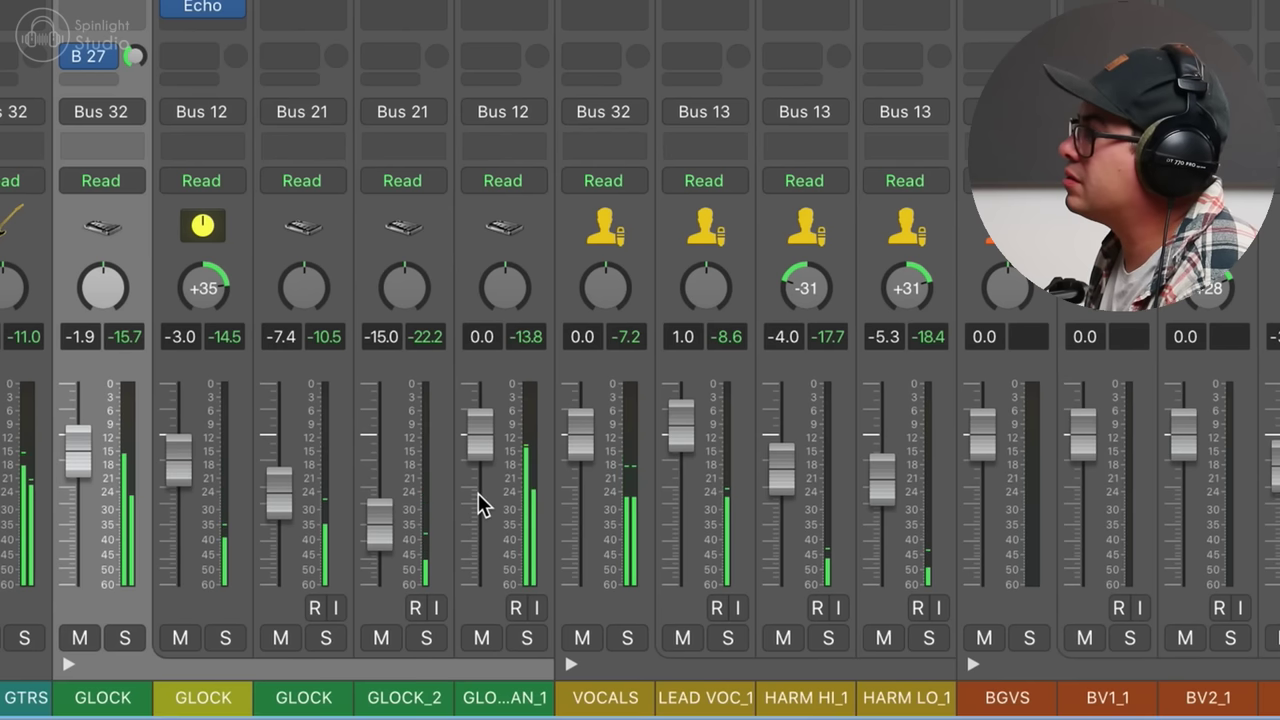
drag(487, 459, 483, 478)
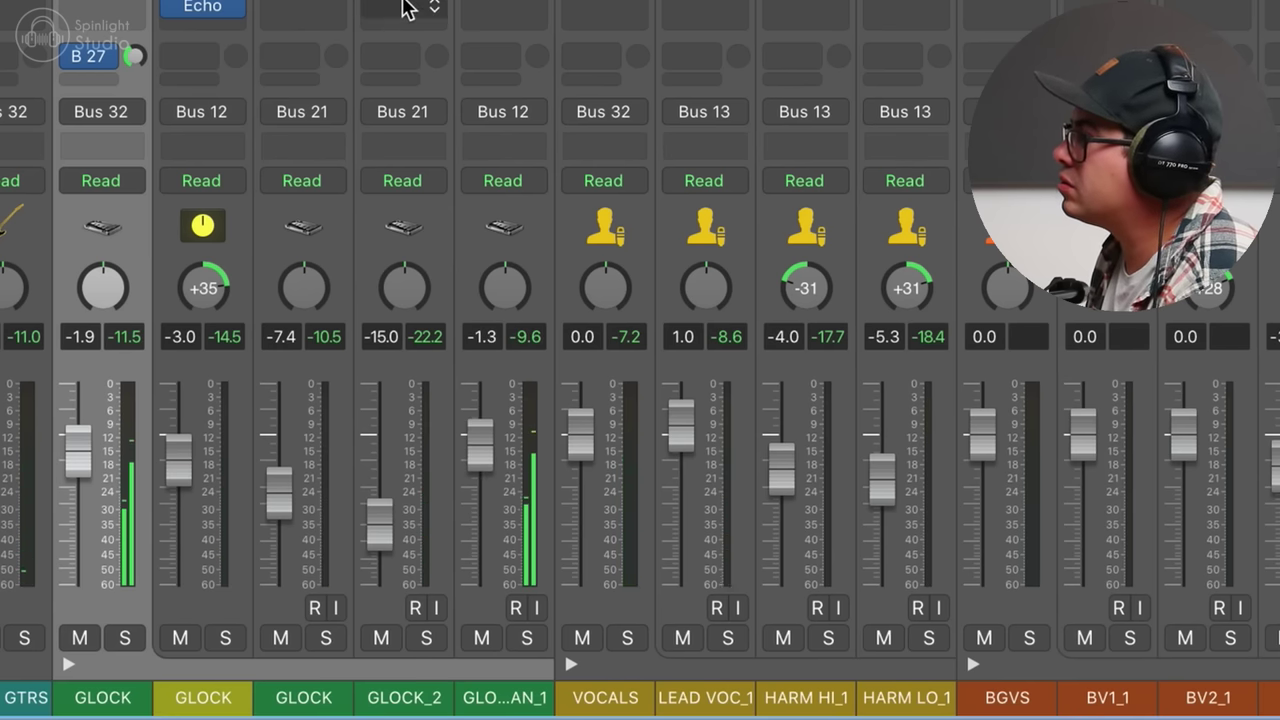
- Copy the UADx 1176LN compressor and the Echo delay from the yellow GLOCK aux to the GLOCK PAN_1 channel
drag(309, 183, 522, 212)
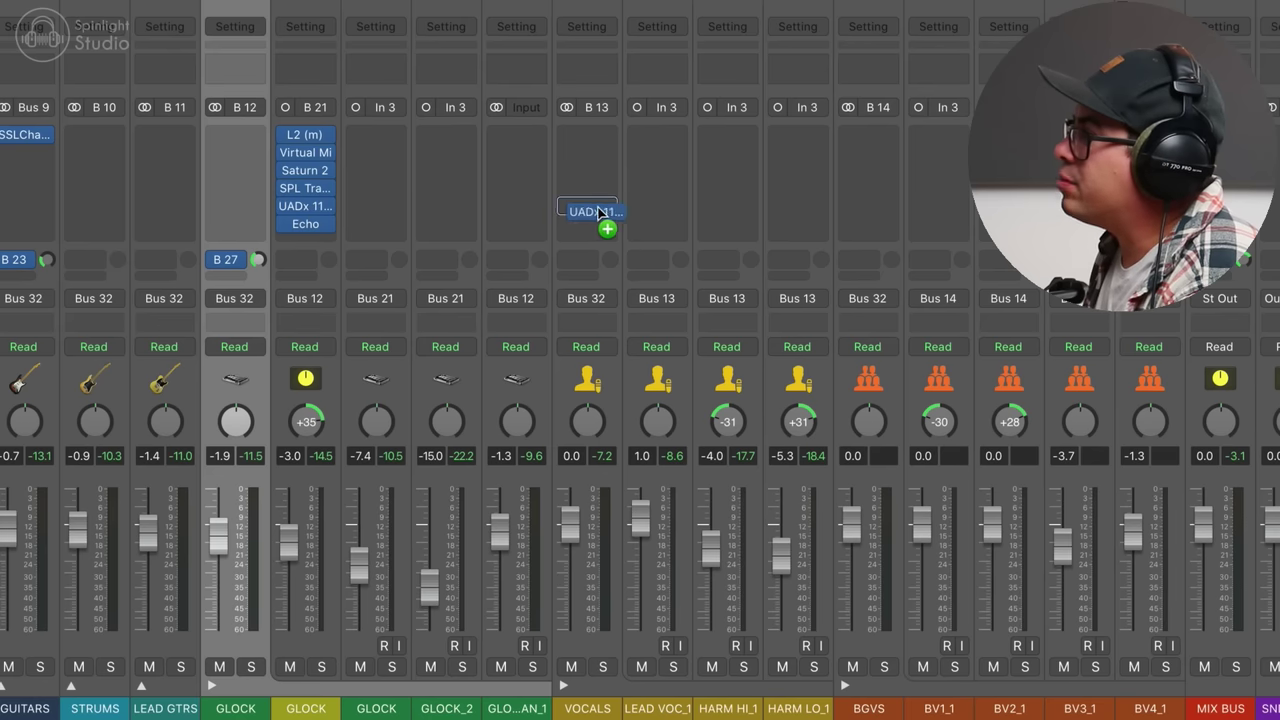
click(539, 206)
click(869, 222)
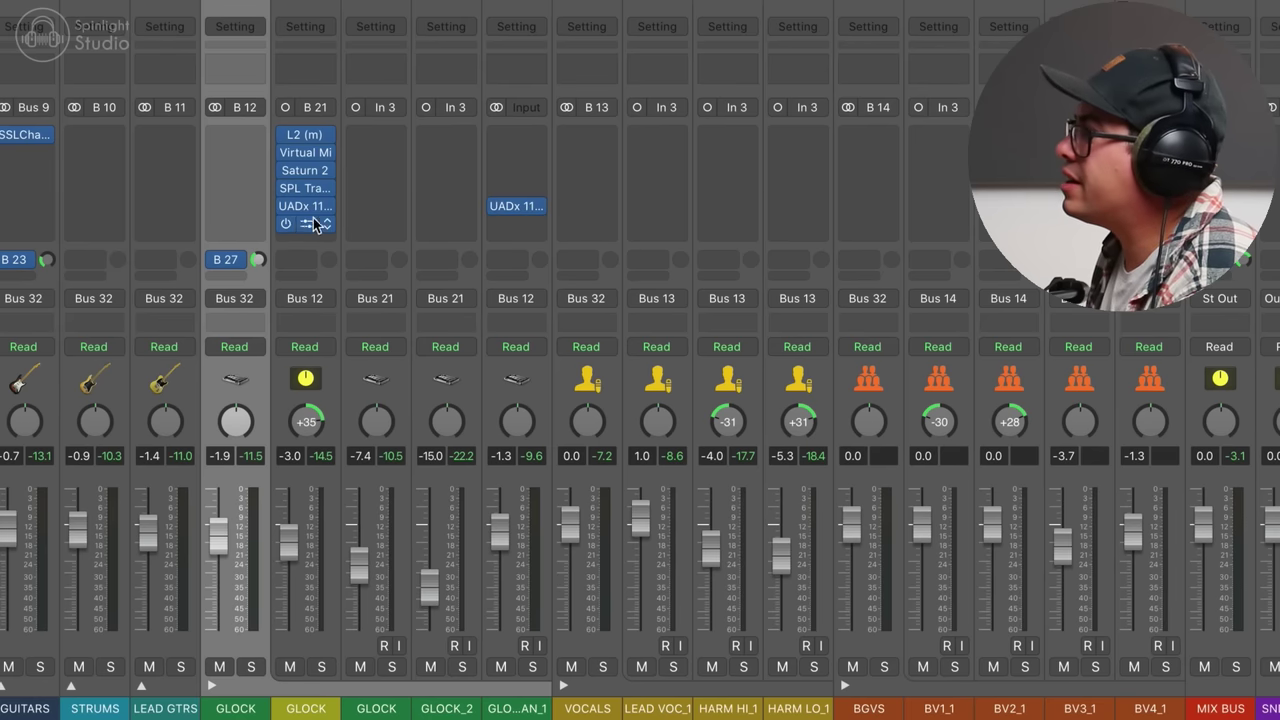
drag(307, 226, 523, 226)
- Insert SilverVerb on GLOCK PAN_1 with reflectivity 71%, size 132, high cut 5000 Hz, dry 73% and wet 32%
click(539, 225)
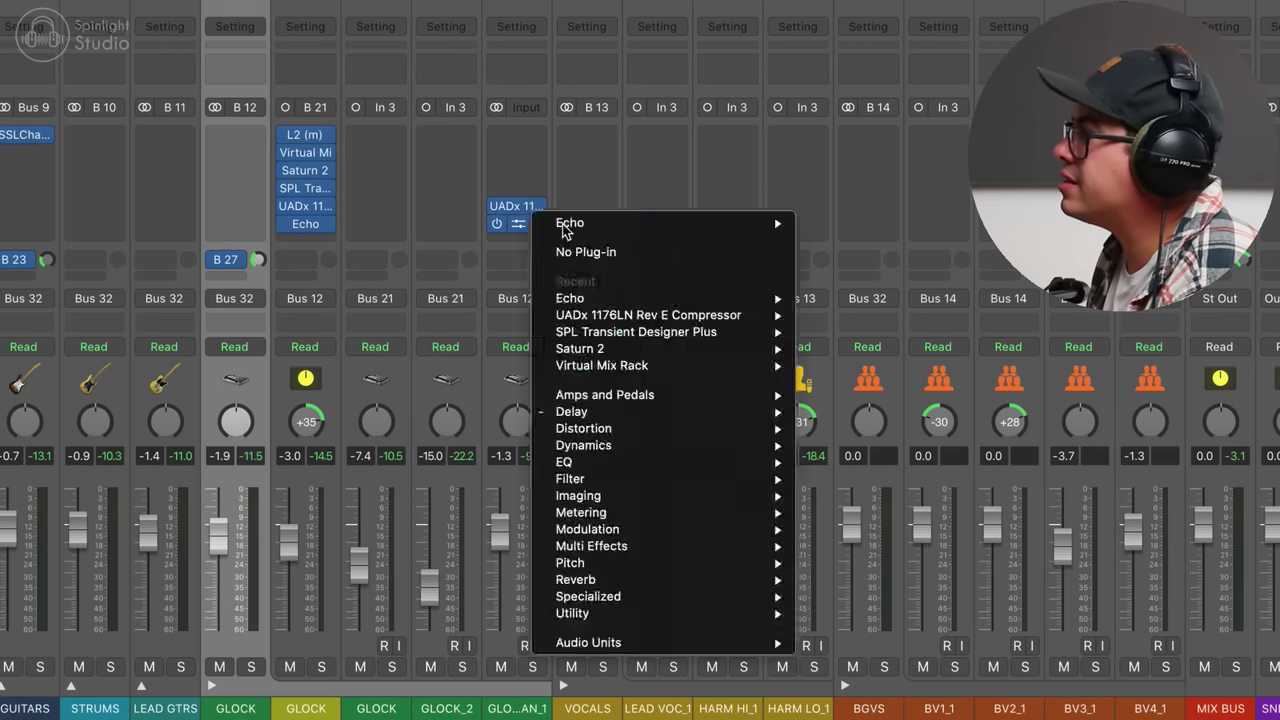
click(665, 223)
click(539, 229)
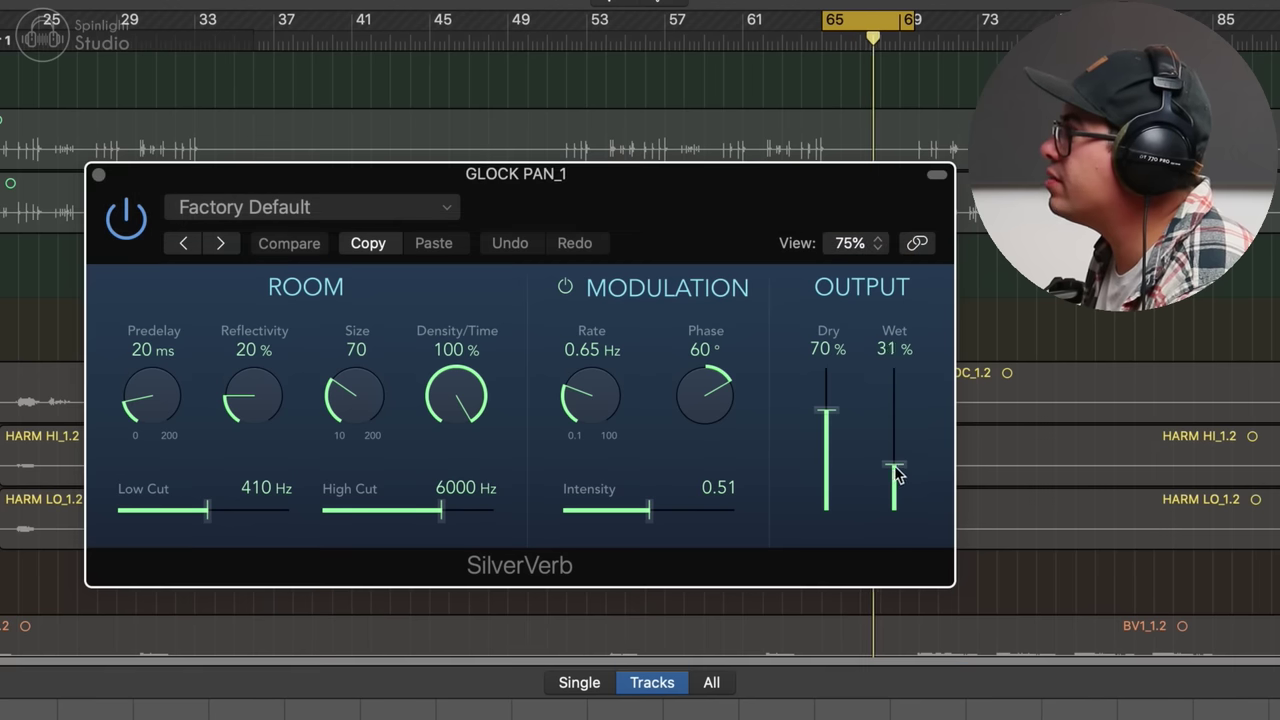
mouse_move(897, 474)
mouse_down()
mouse_move(905, 415)
mouse_move(906, 466)
mouse_up()
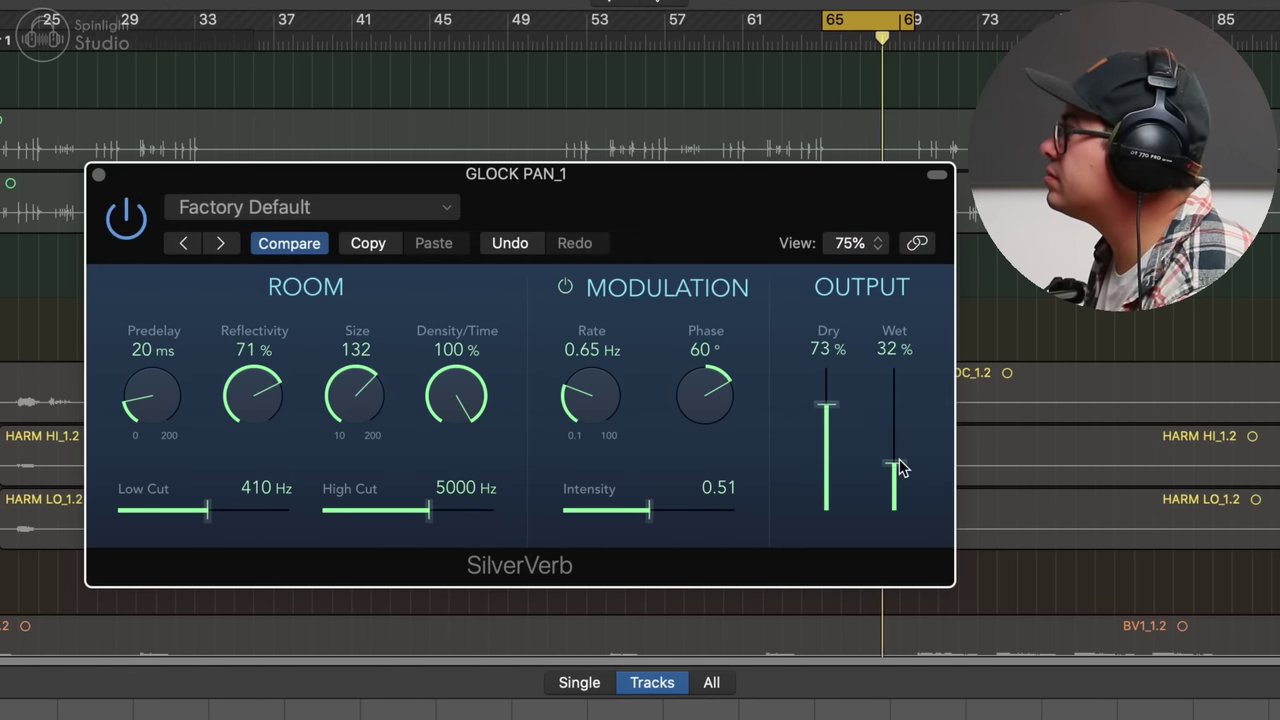
- Raise the wet level of SilverVerb on GLOCK PAN_1 and set the channel's level to -3.5 dB
drag(898, 468, 897, 414)
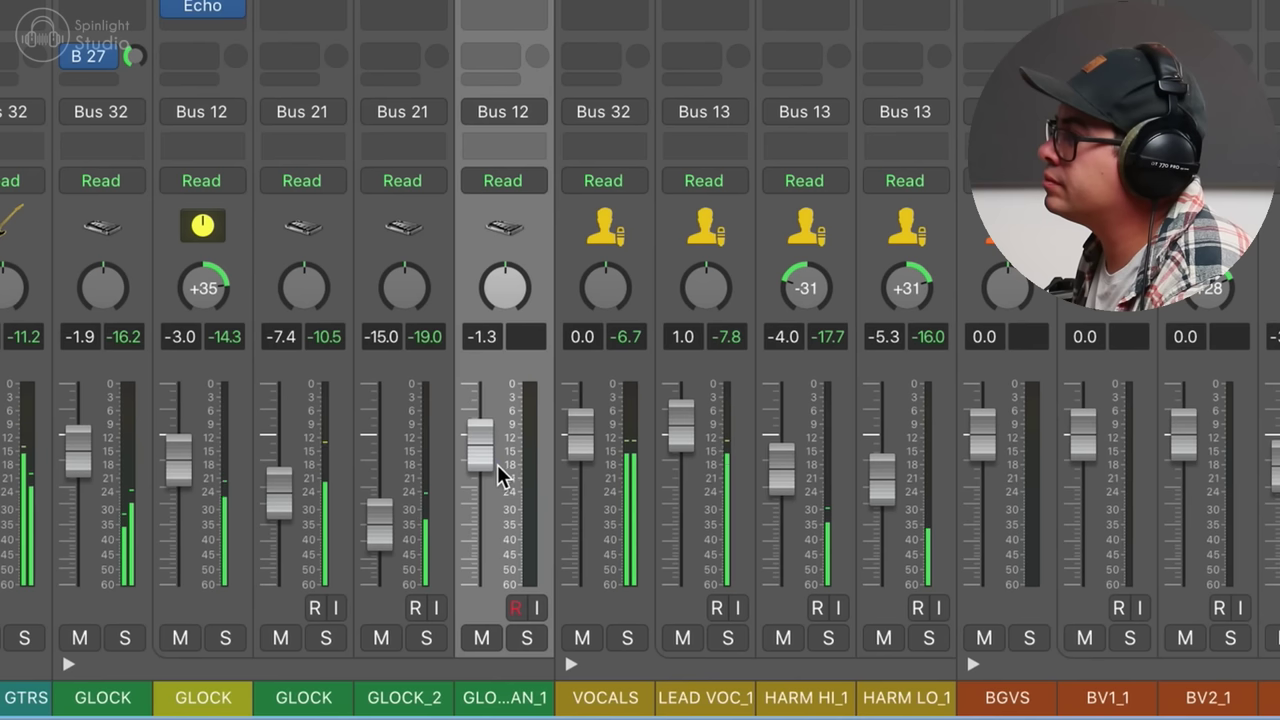
drag(365, 637, 365, 646)
mouse_move(480, 462)
mouse_down()
mouse_move(480, 478)
mouse_move(480, 465)
mouse_up()
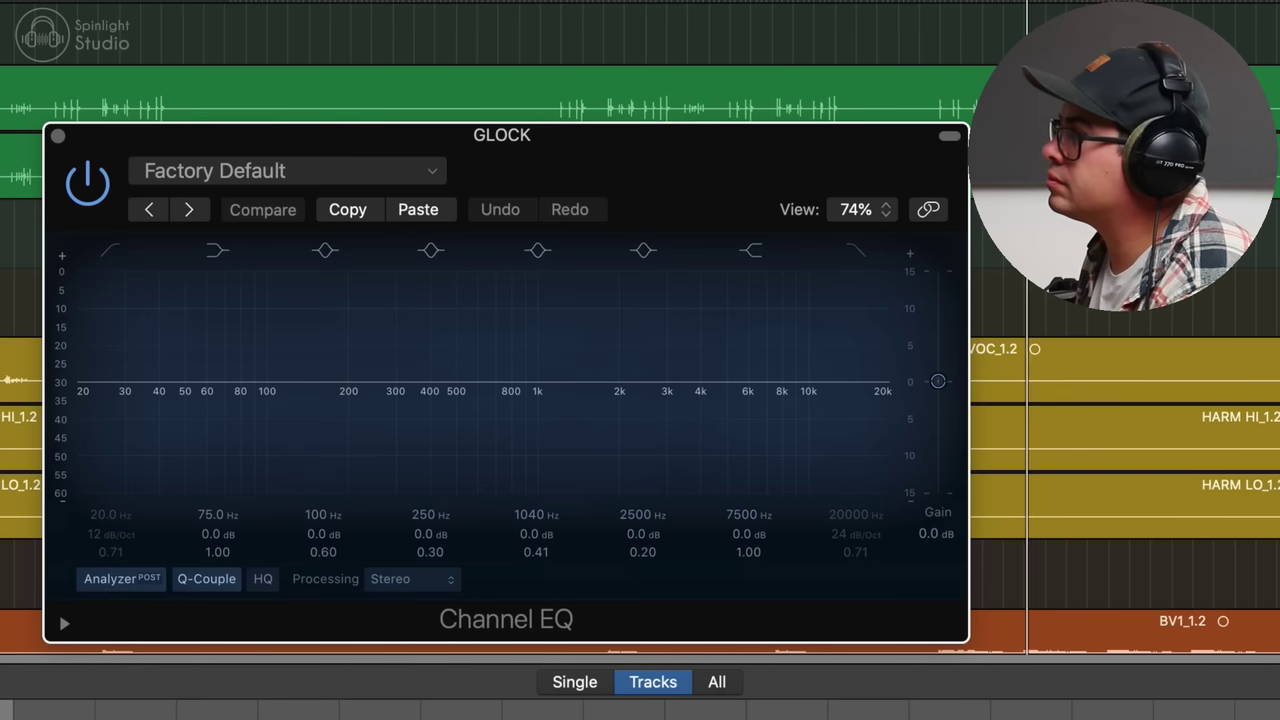
- Dip the high frequencies with a bell band in the green GLOCK channel's Channel EQ, and solo LEAD VOC_1
drag(631, 403, 755, 436)
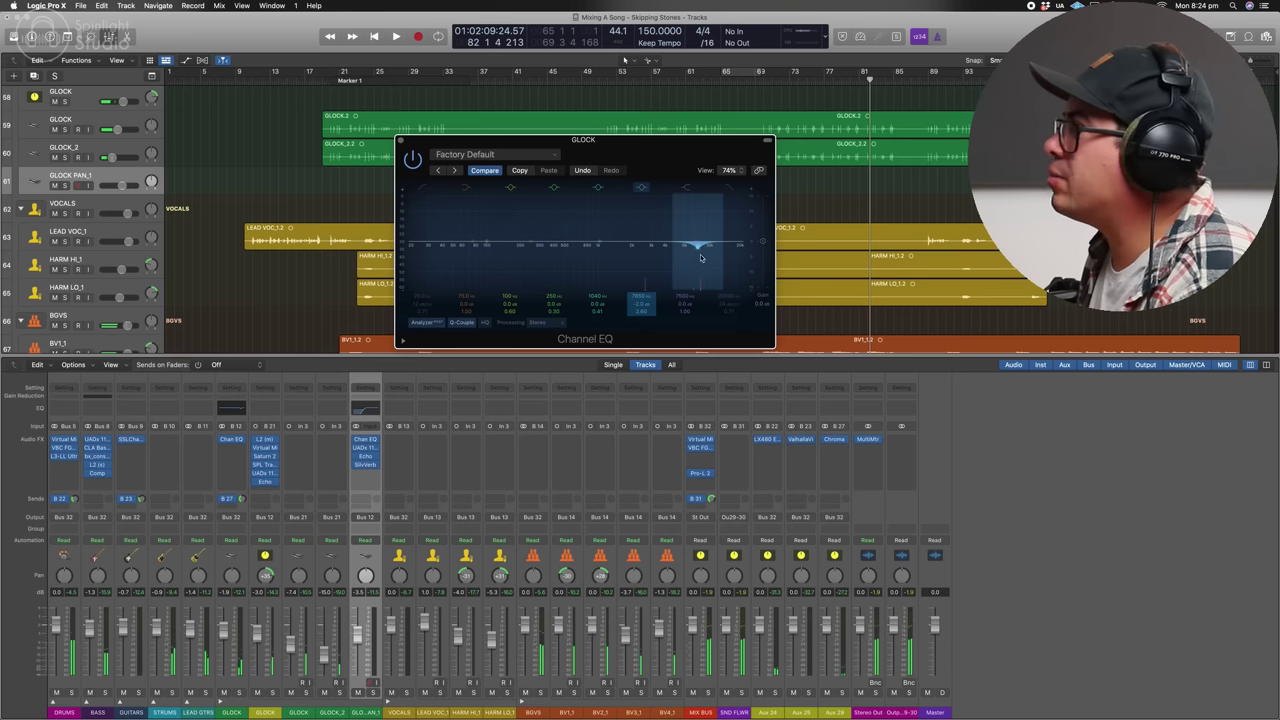
click(399, 140)
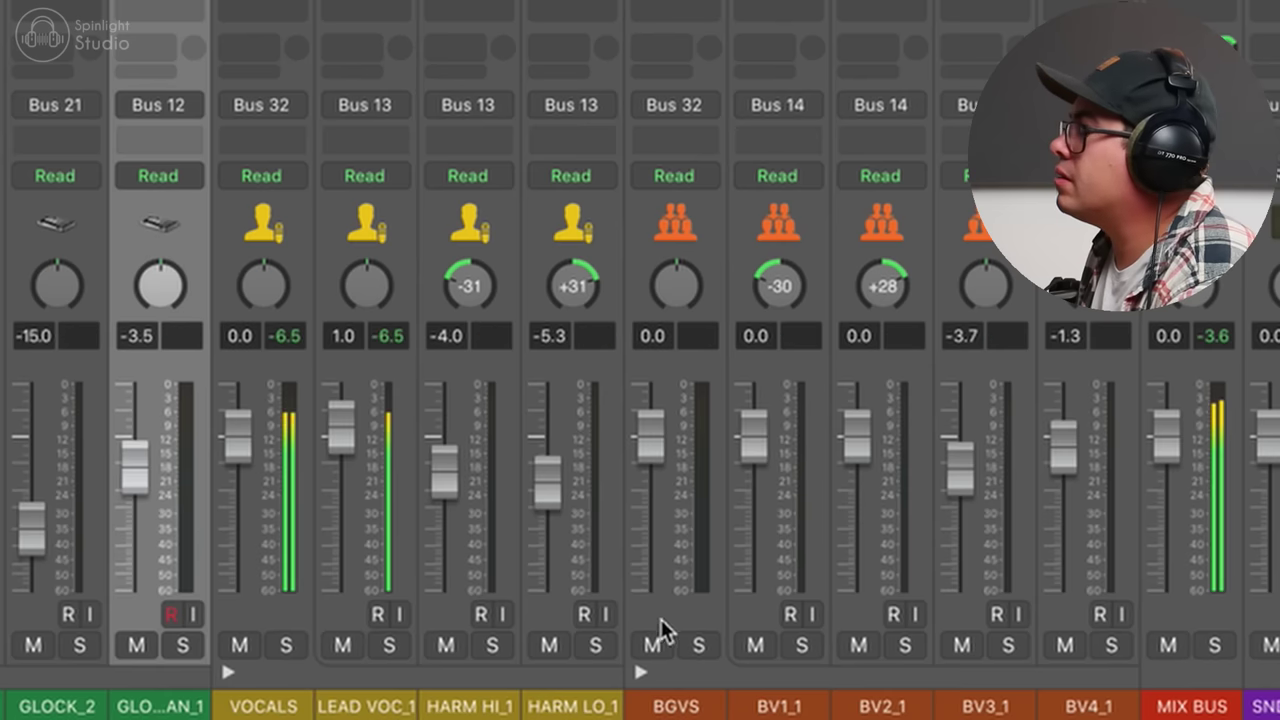
click(388, 646)
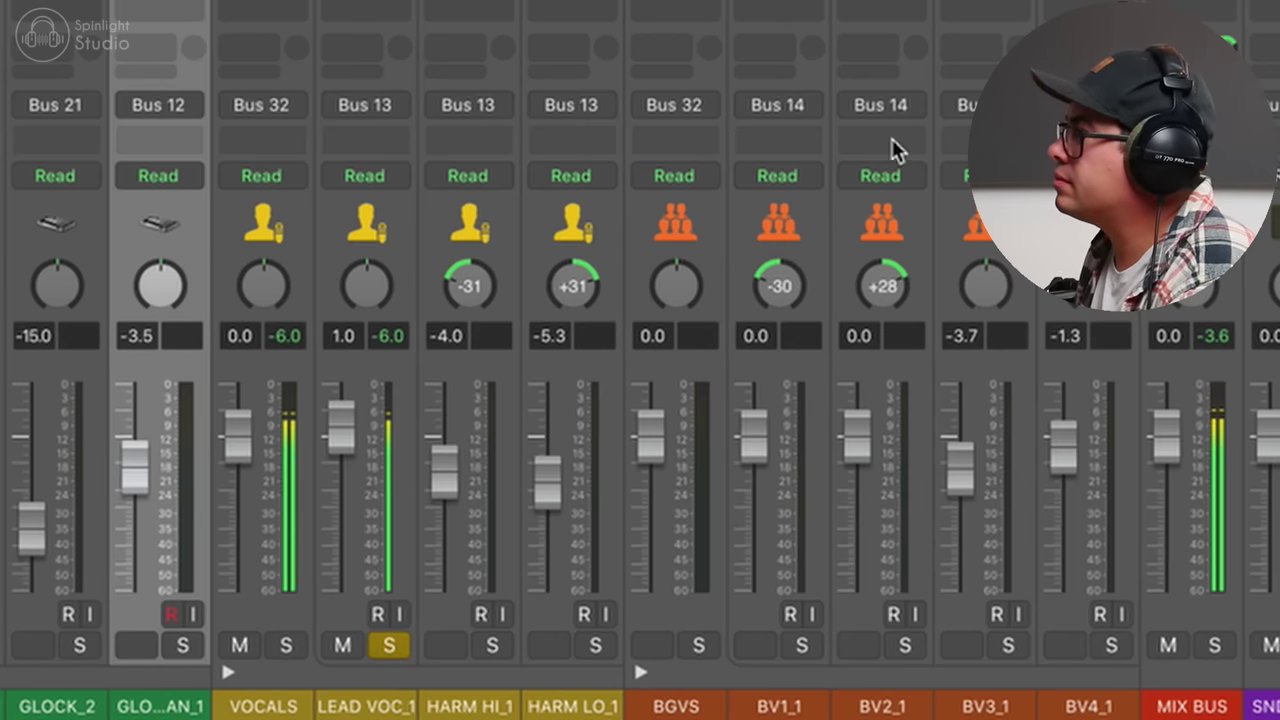
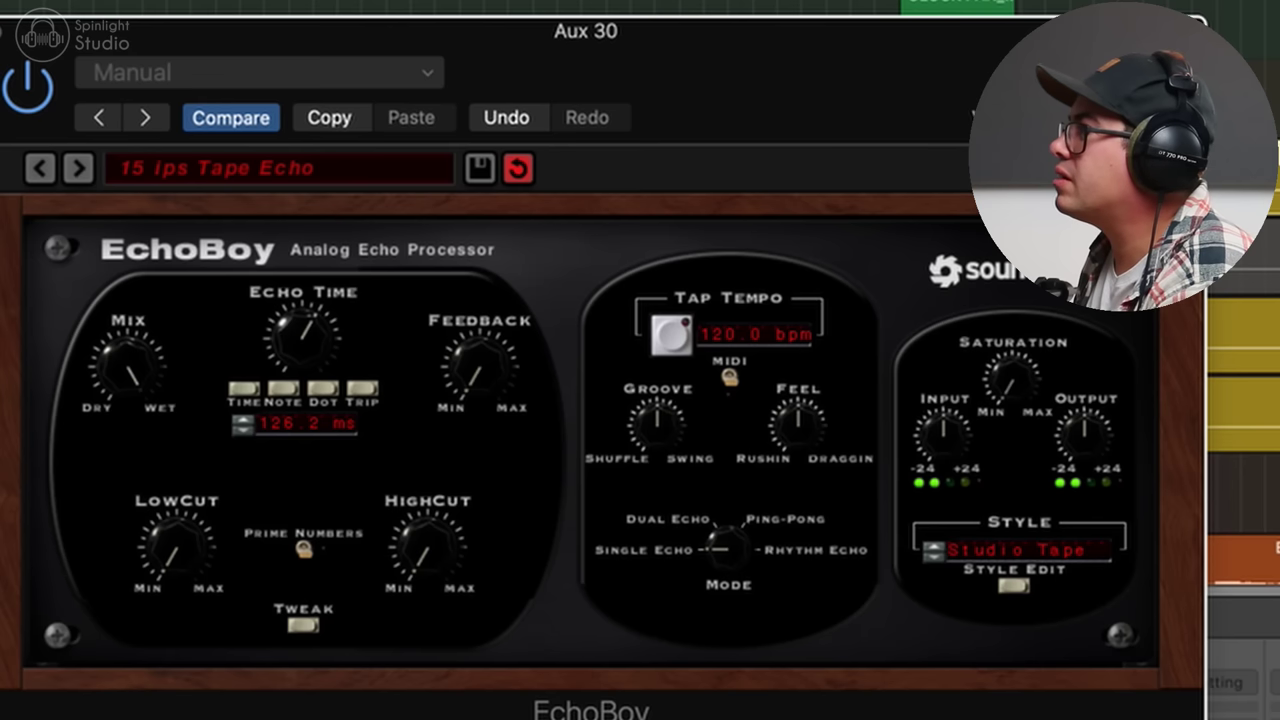
- Raise the EchoBoy feedback on Aux 30 and add a Bus 29 send to the VOCALS channel
drag(483, 358, 489, 318)
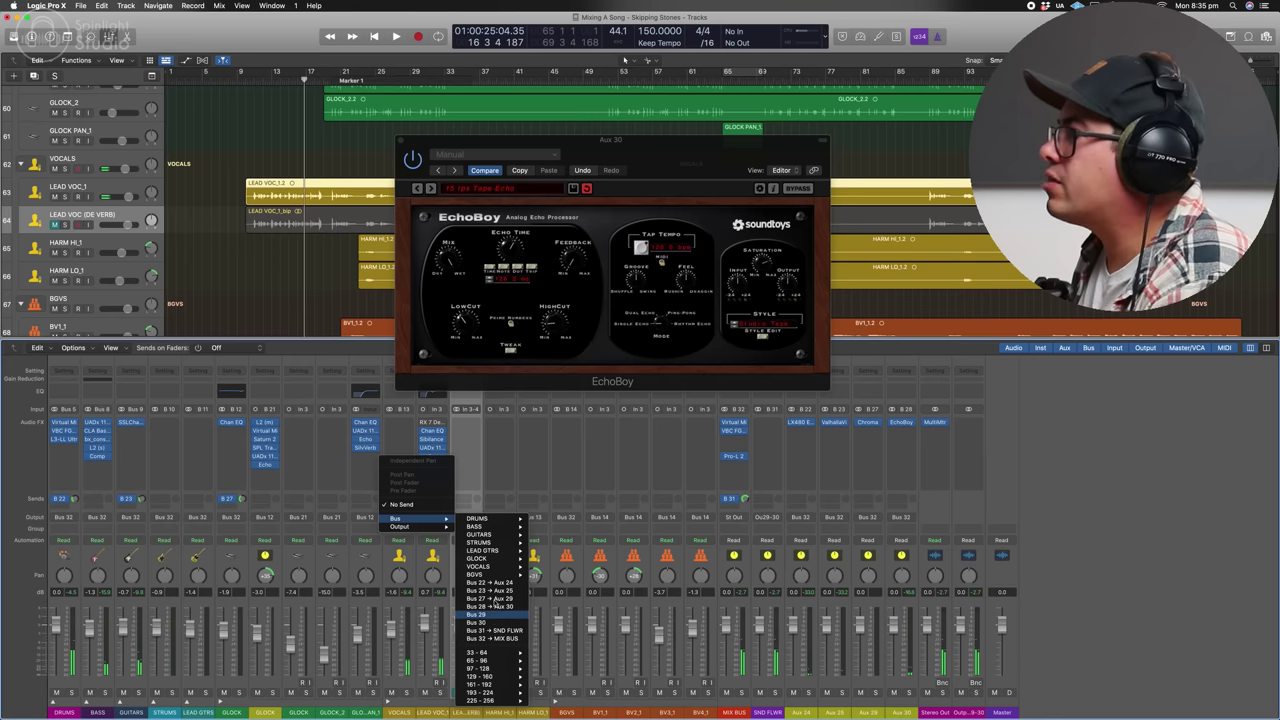
click(492, 613)
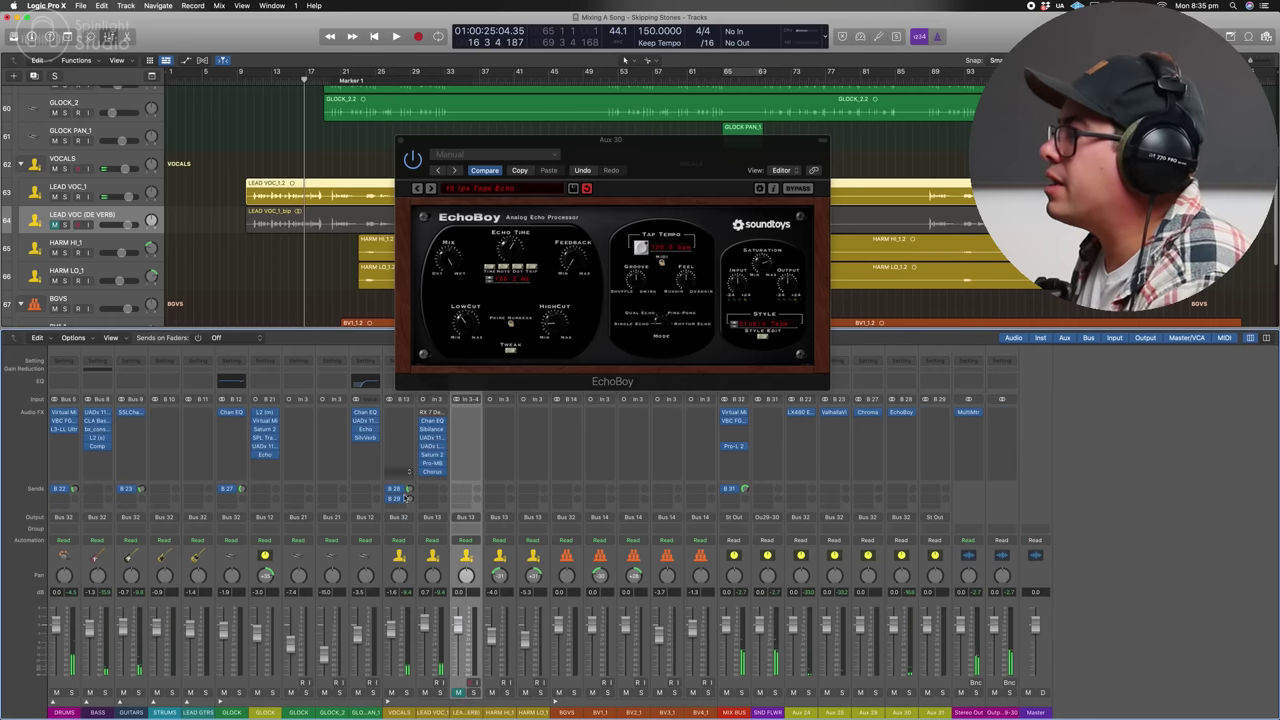
- Route the new Bus 29 aux to Bus 32 and insert VerbSuite Classics on it
click(934, 517)
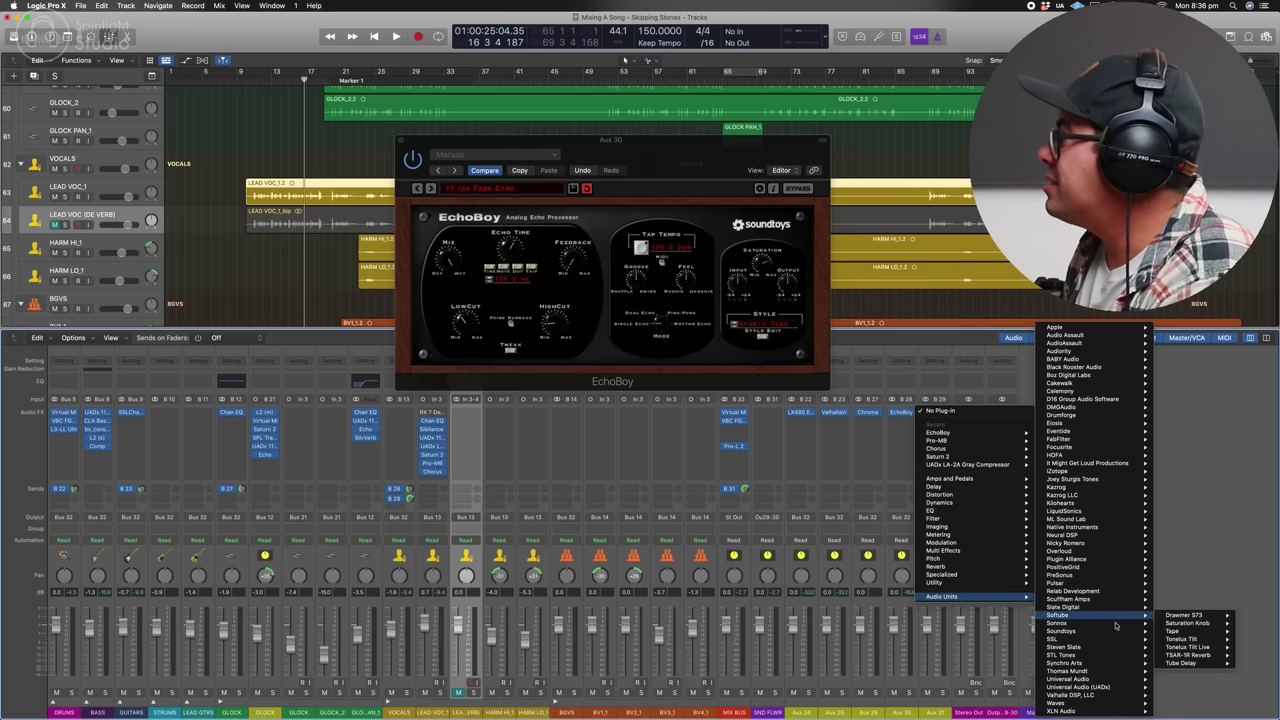
mouse_move(1068, 656)
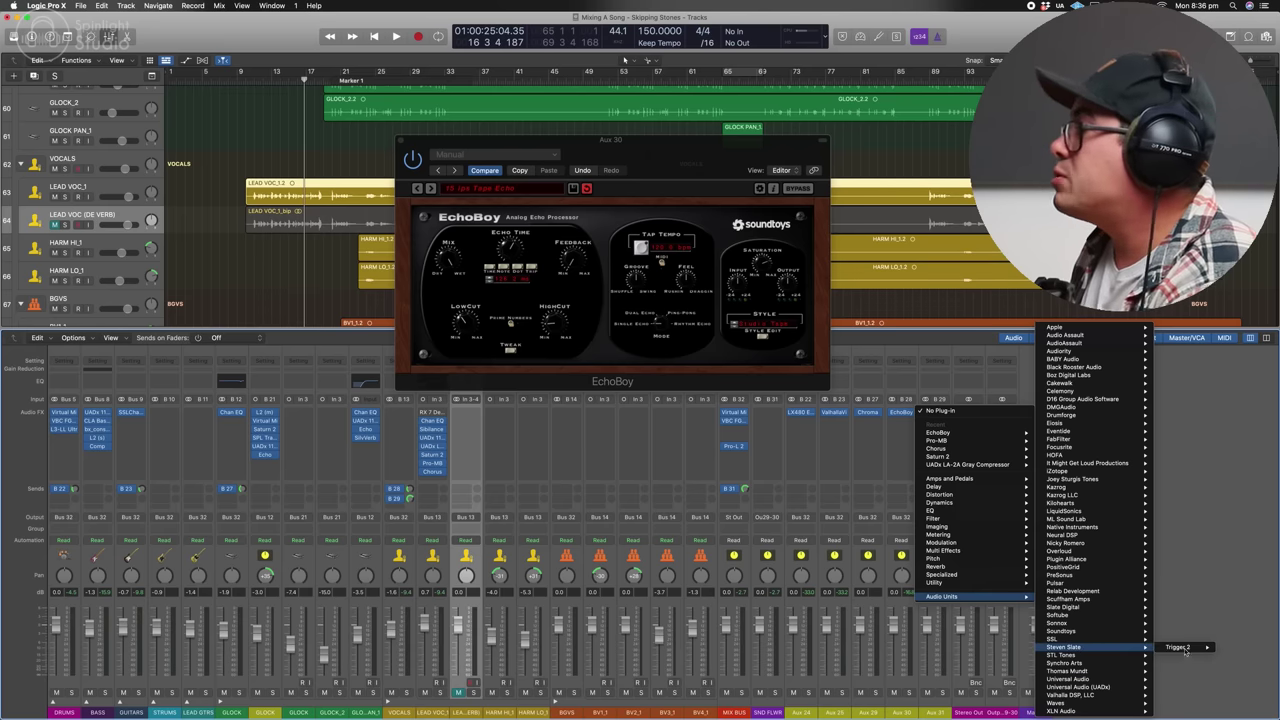
mouse_move(1068, 607)
click(1190, 655)
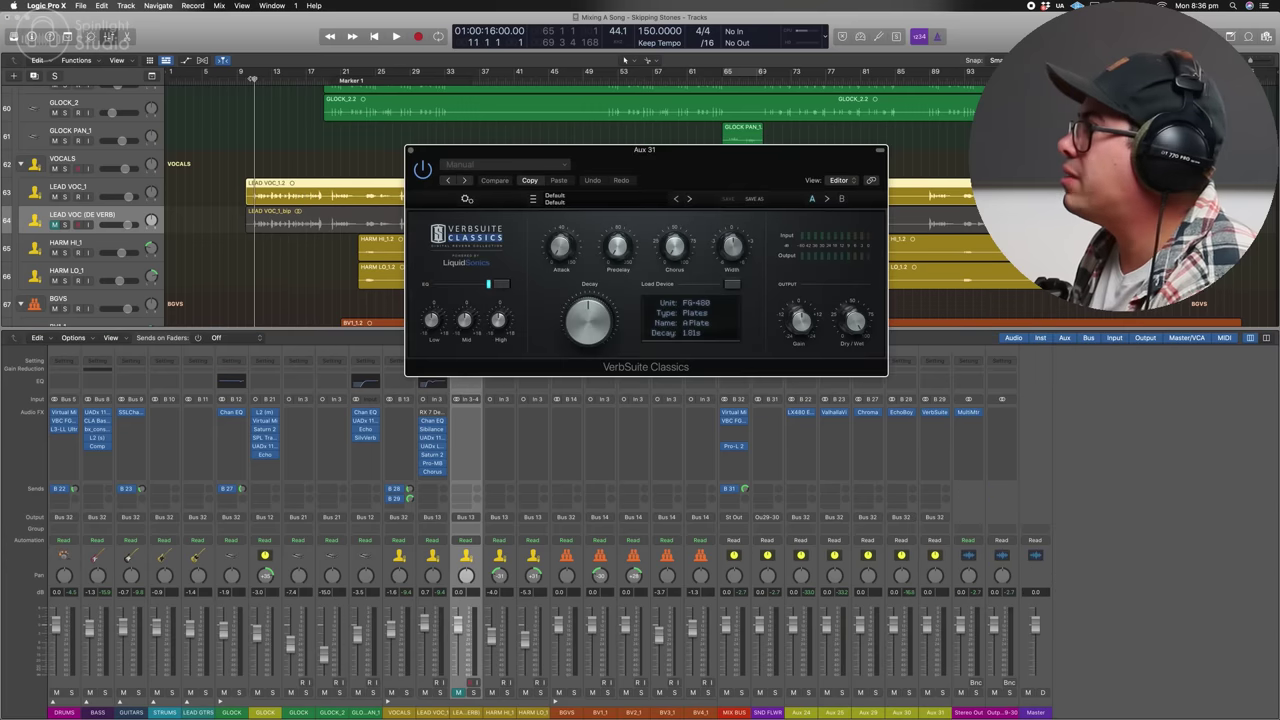
- Adjust the VerbSuite Classics decay on Aux 31 and insert the Eiosis plug-in ahead of the reverb
drag(589, 315, 587, 321)
click(935, 420)
mouse_move(990, 596)
mouse_move(1030, 423)
click(1172, 436)
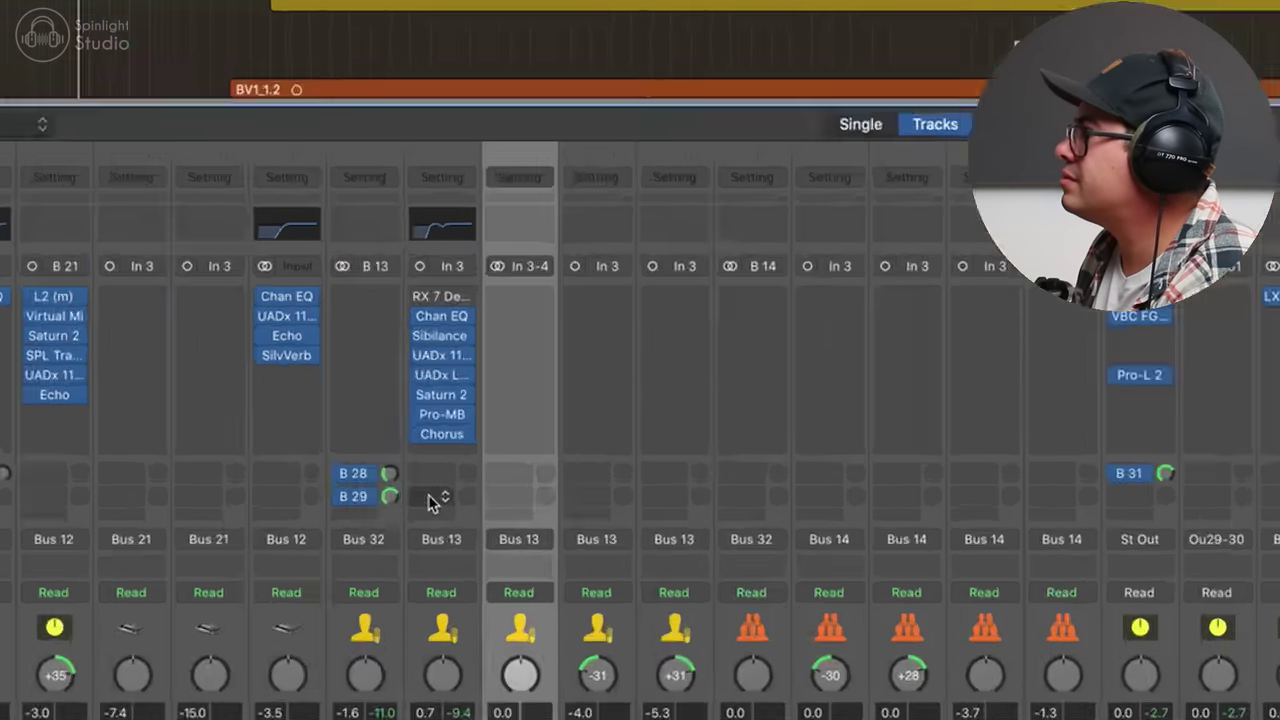
- Lower the VOCALS channel's Bus 29 send and set the VerbSuite Classics decay to 1.35 s
drag(389, 496, 389, 530)
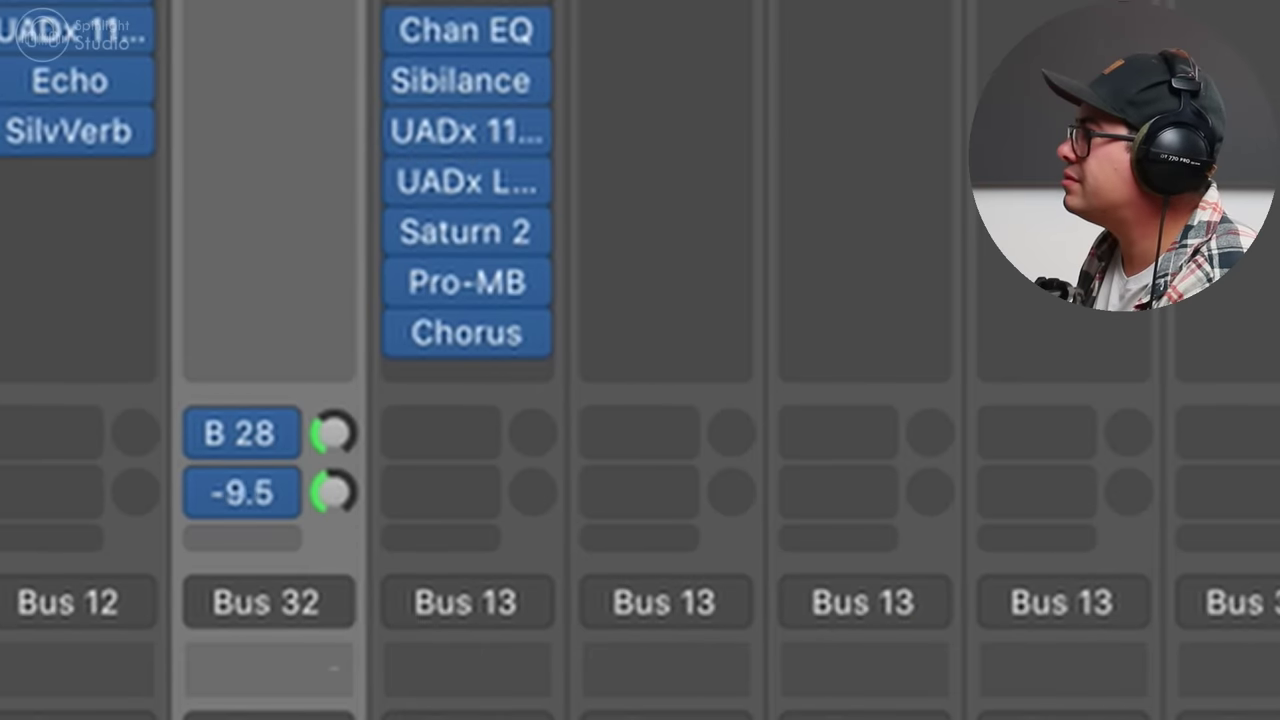
drag(333, 668, 333, 716)
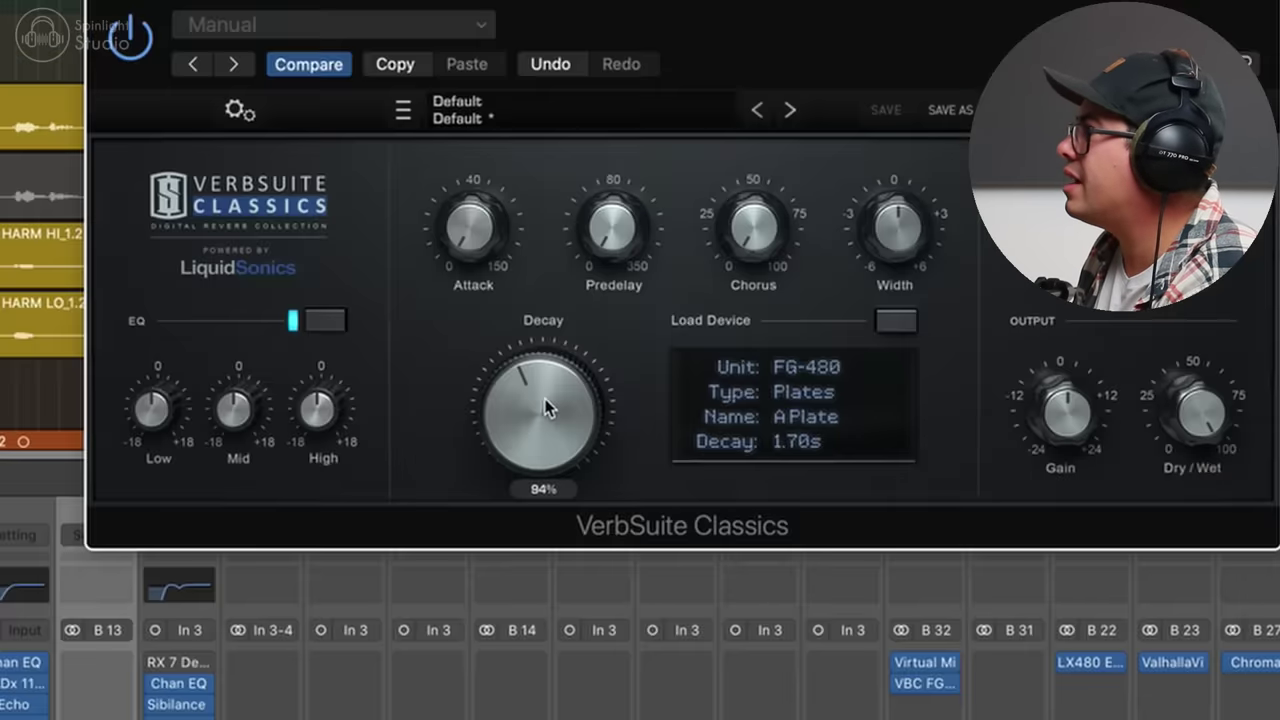
drag(470, 522, 441, 507)
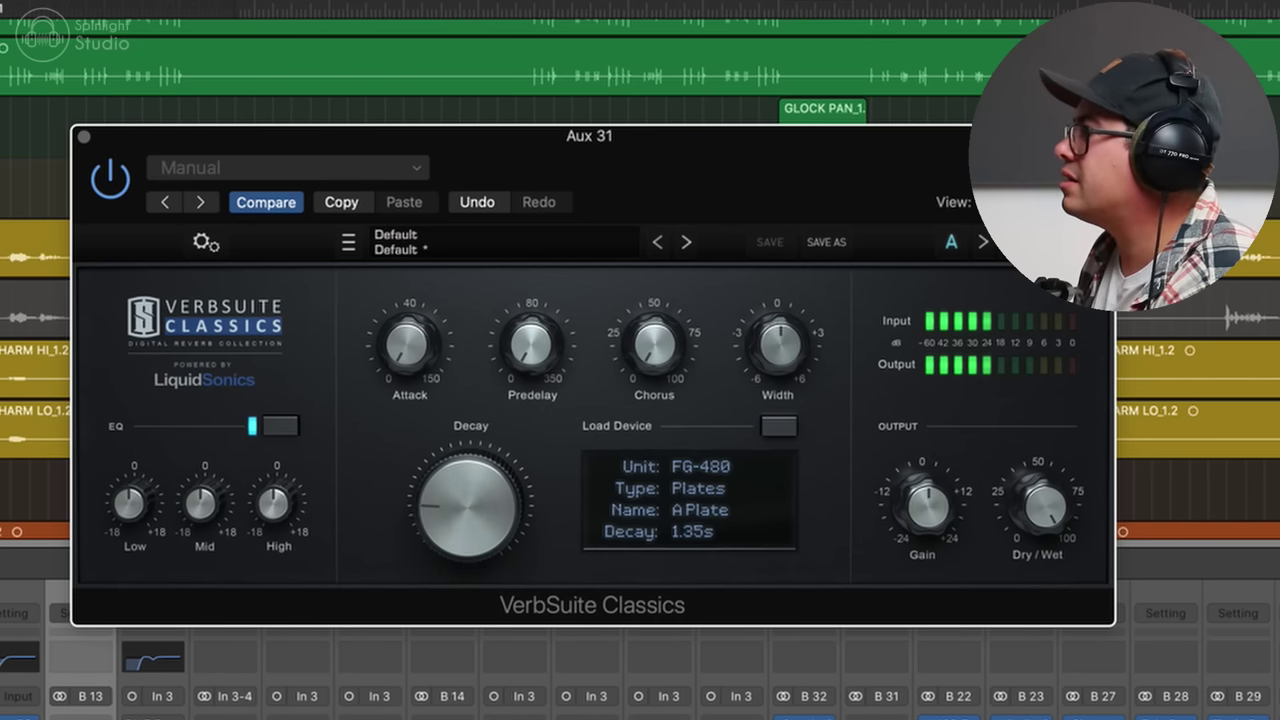
- Raise the predelay in VerbSuite Classics and fine-tune the VOCALS channel's Bus 29 send level
click(291, 665)
key(space)
drag(530, 350, 535, 290)
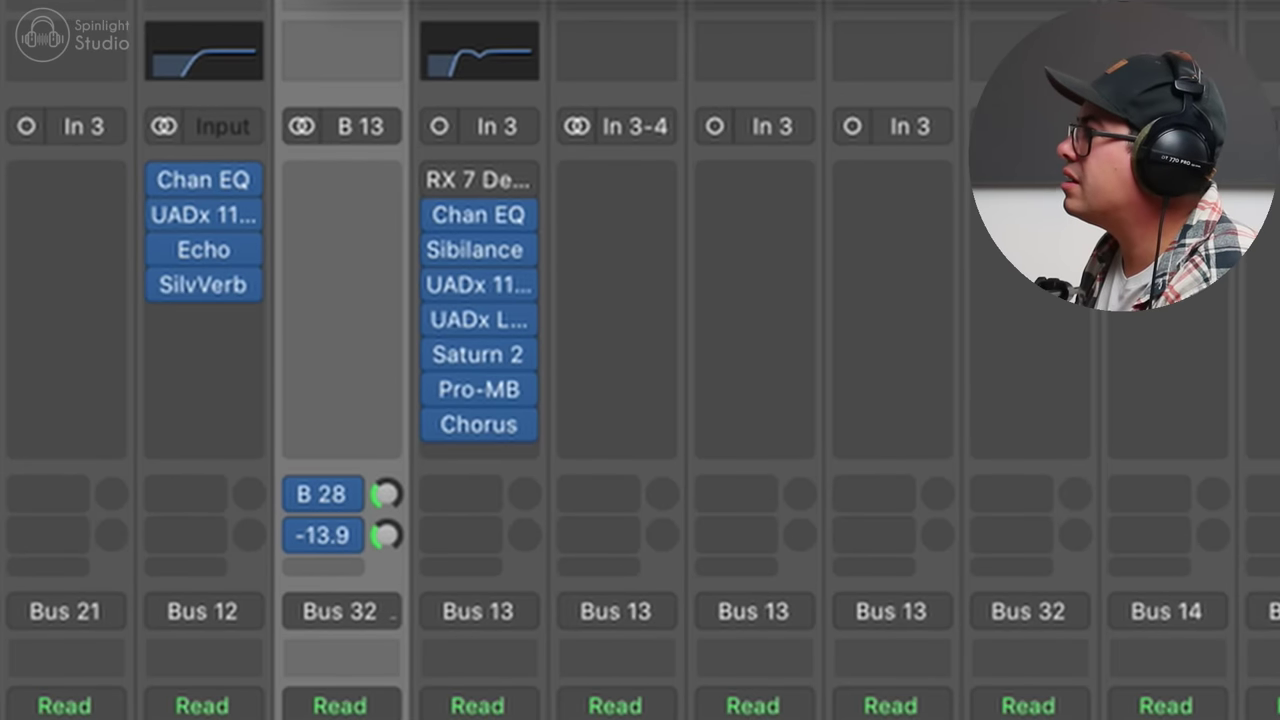
drag(386, 535, 386, 529)
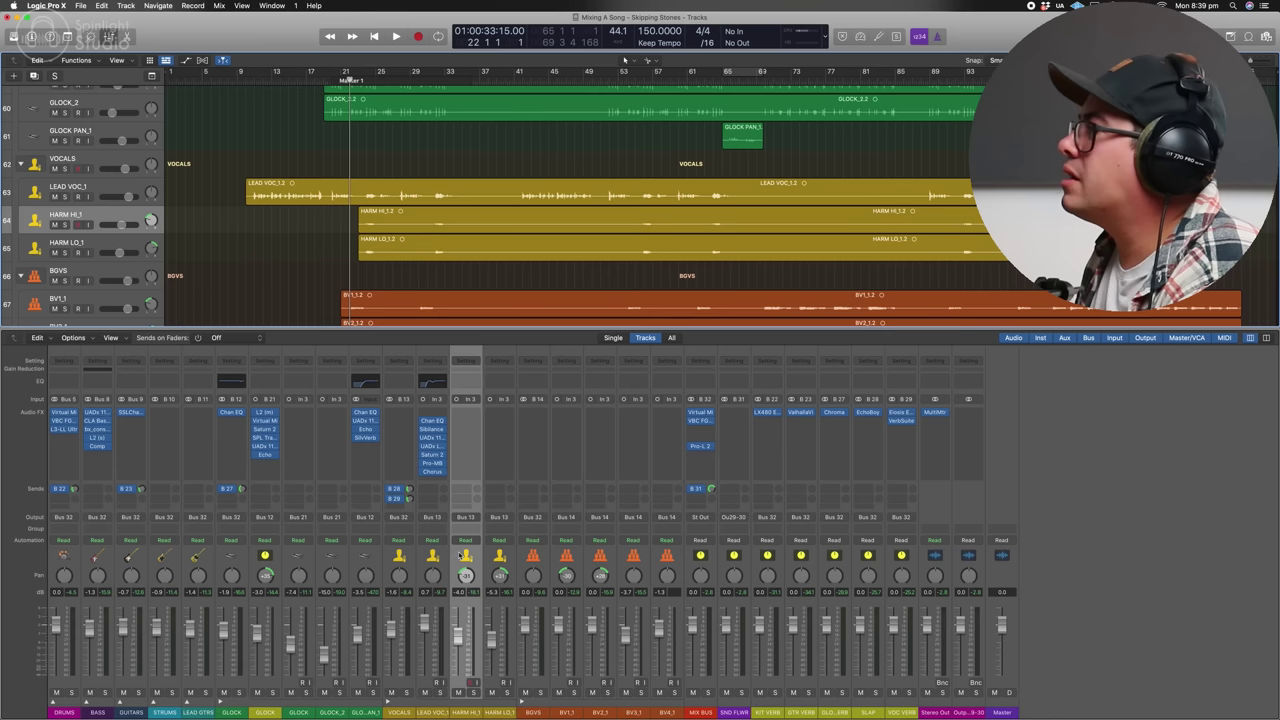
- Copy the UADx 1176LN compressor from LEAD VOC_1 to HARM HI_1 and raise its input slightly
click(468, 551)
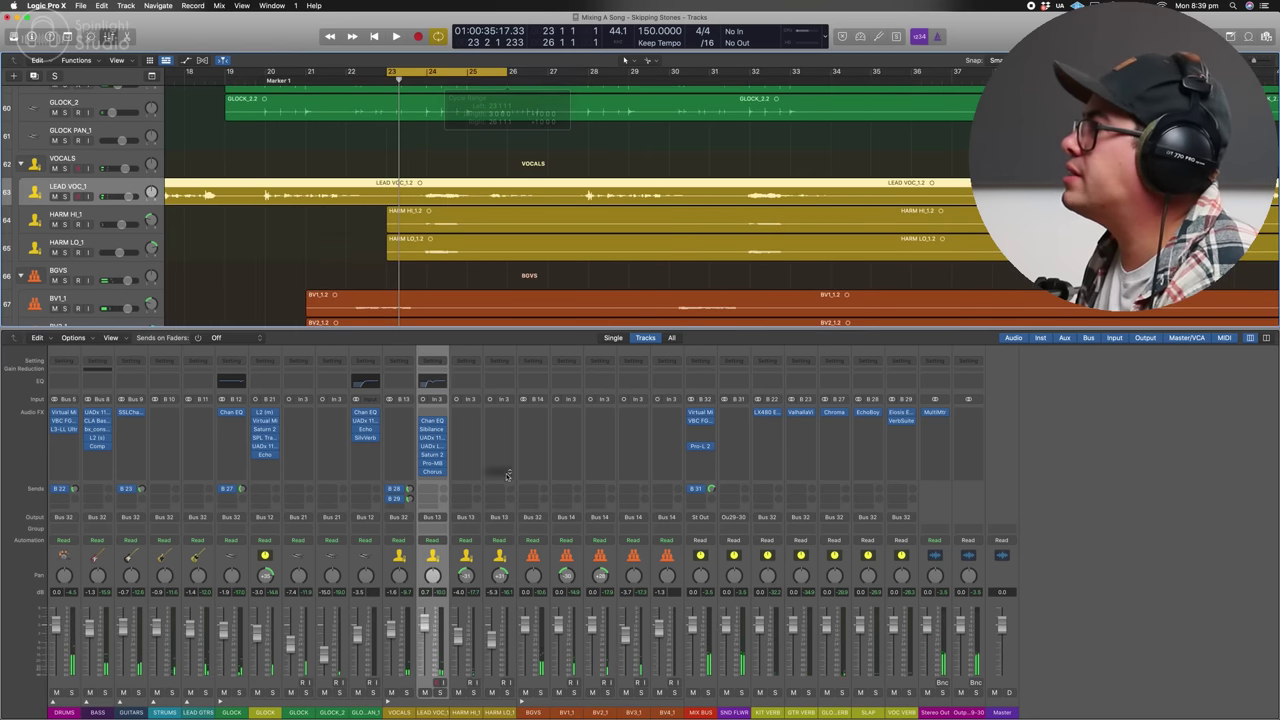
click(455, 531)
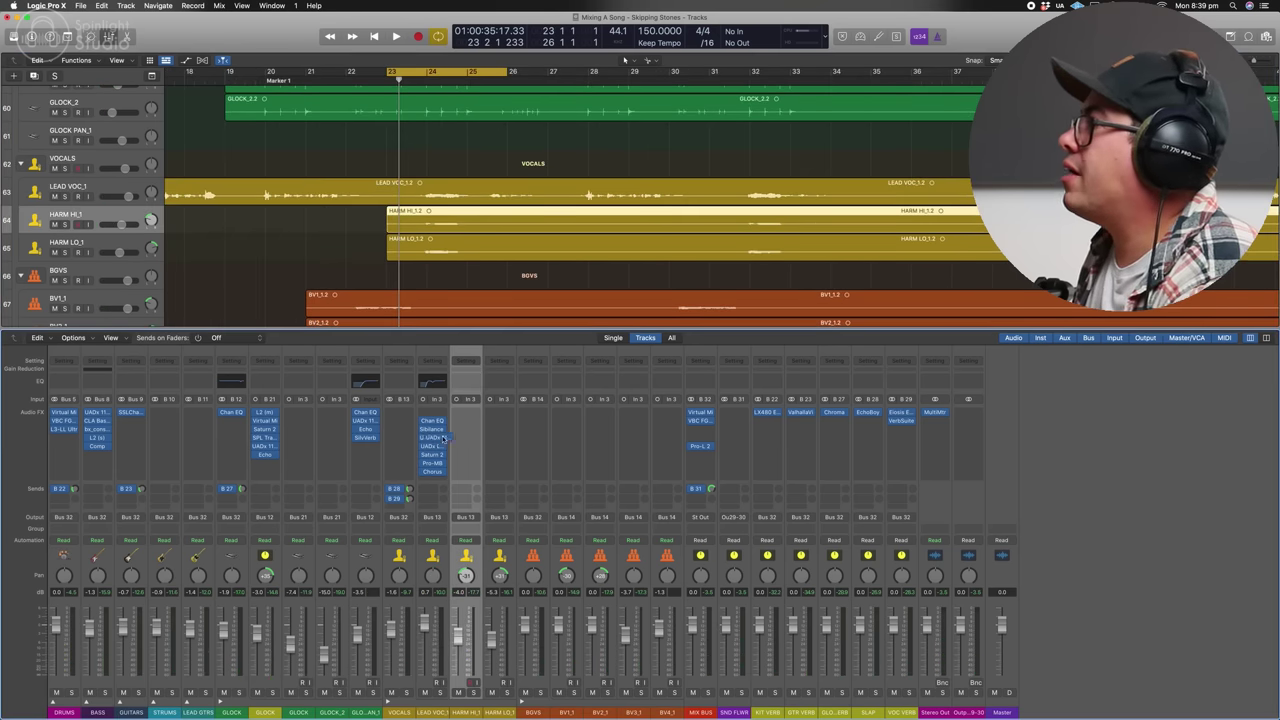
click(443, 438)
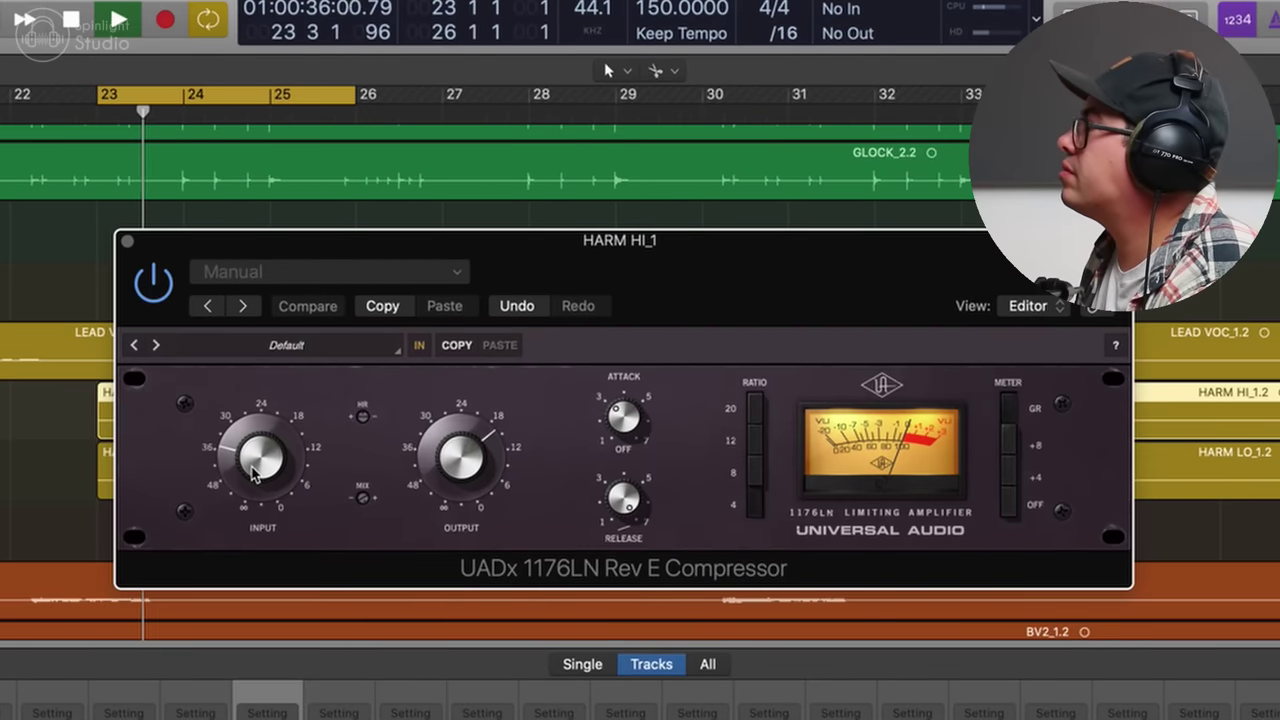
drag(252, 474, 256, 466)
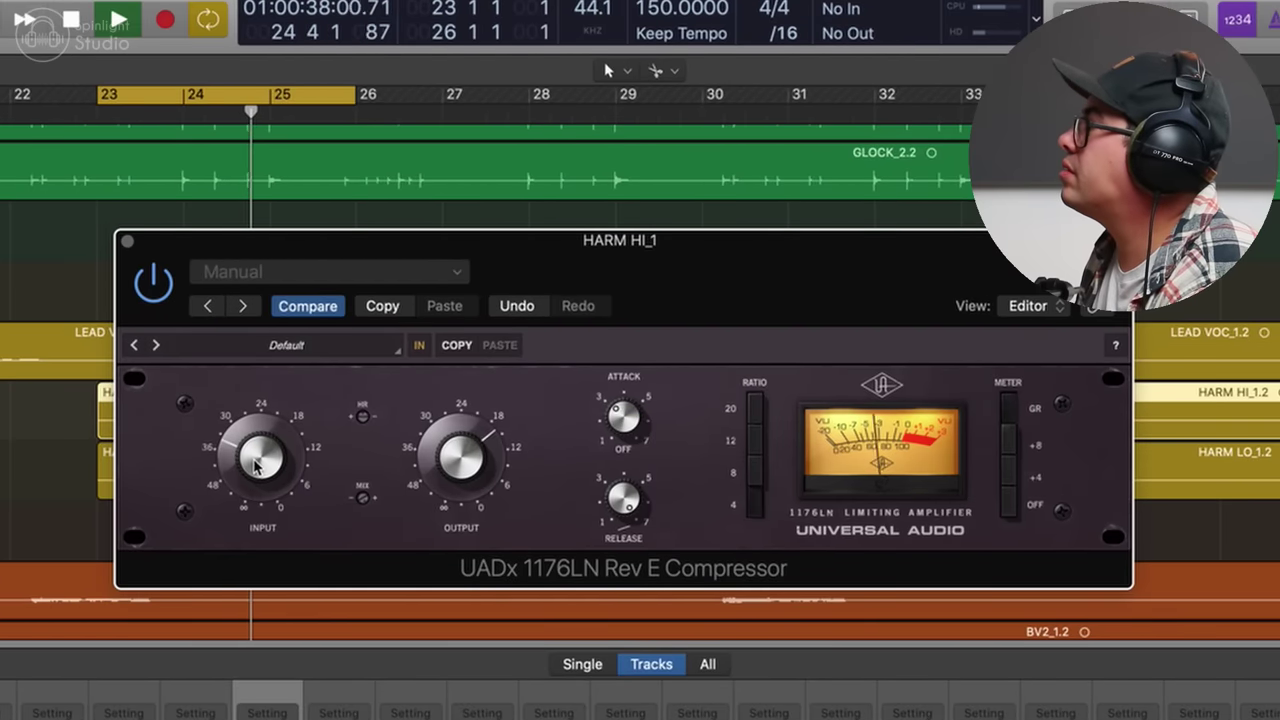
key(space)
- Insert Pro-Q 3 on HARM HI_1 with a low cut at about 170 Hz and a -2.12 dB bell at 1009.5 Hz
click(262, 718)
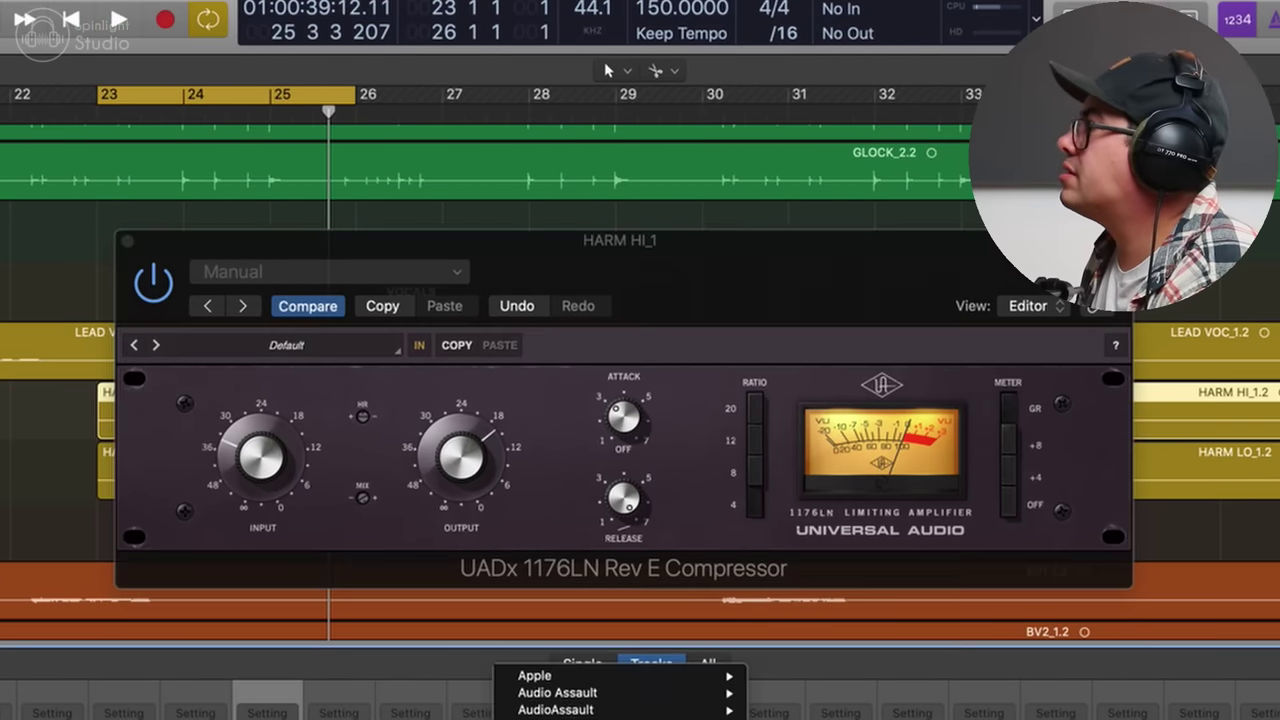
click(800, 718)
key(space)
double_click(185, 360)
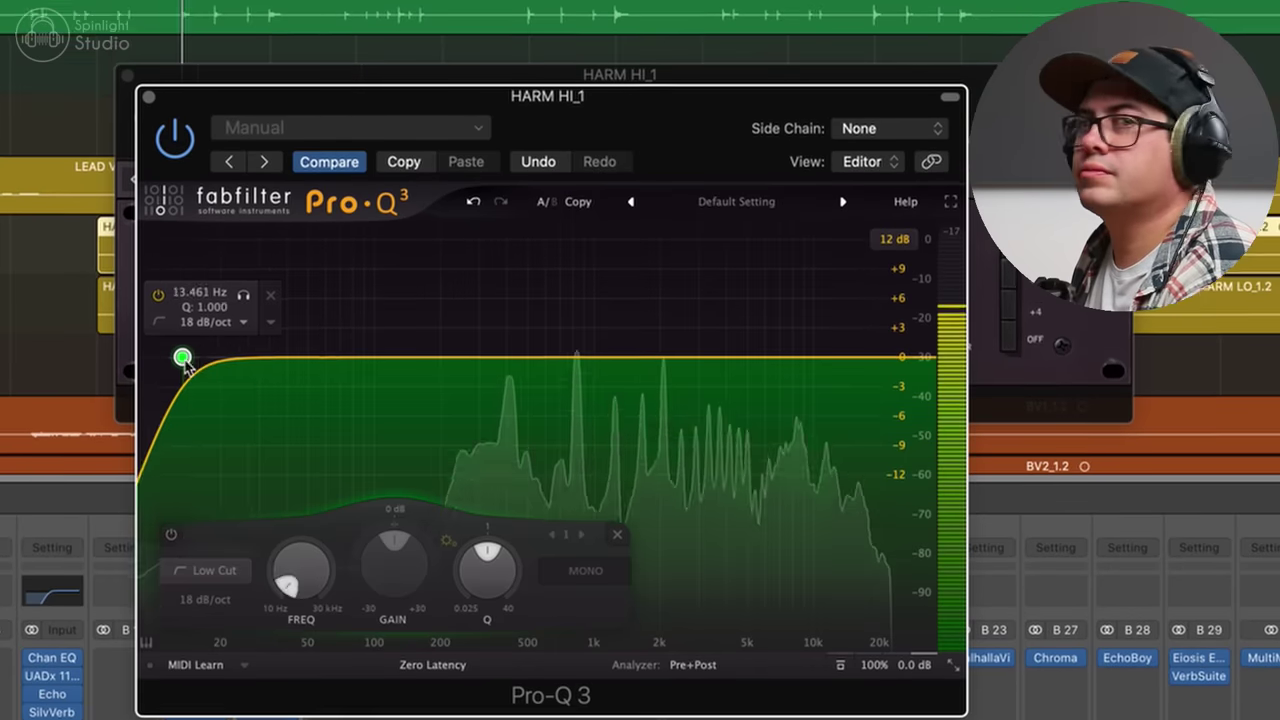
drag(187, 363, 425, 325)
drag(634, 326, 594, 346)
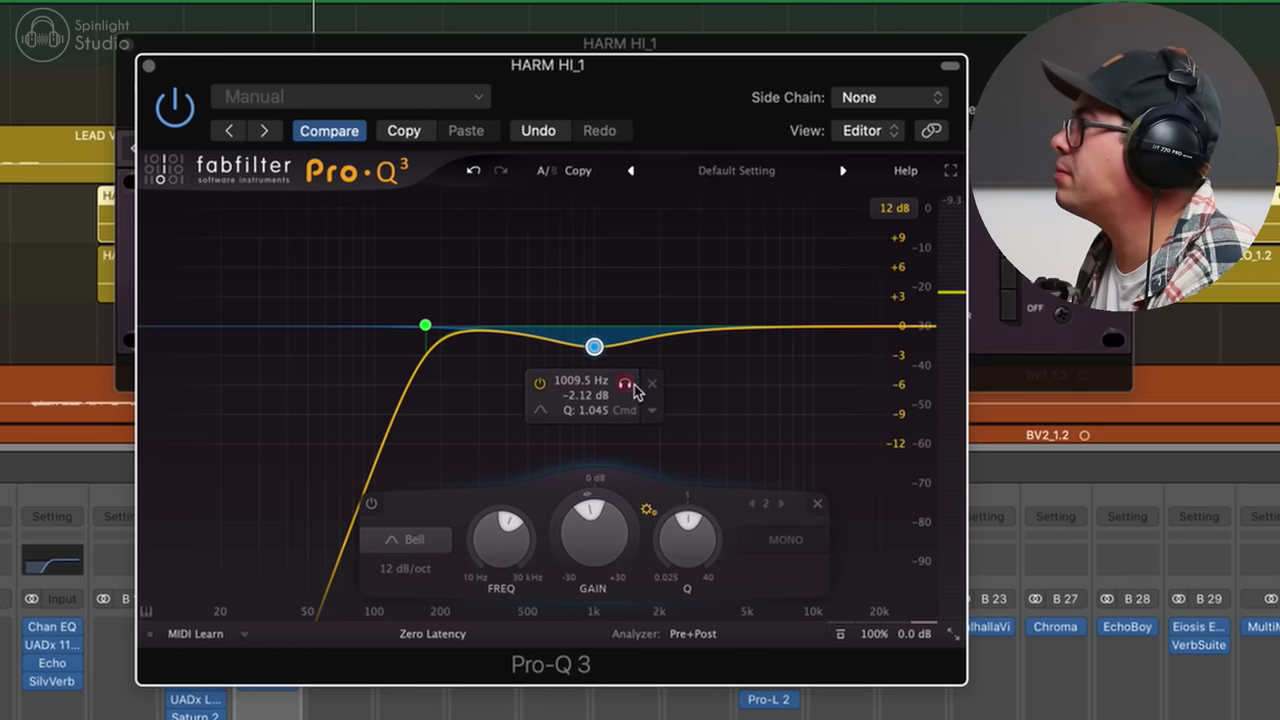
key(space)
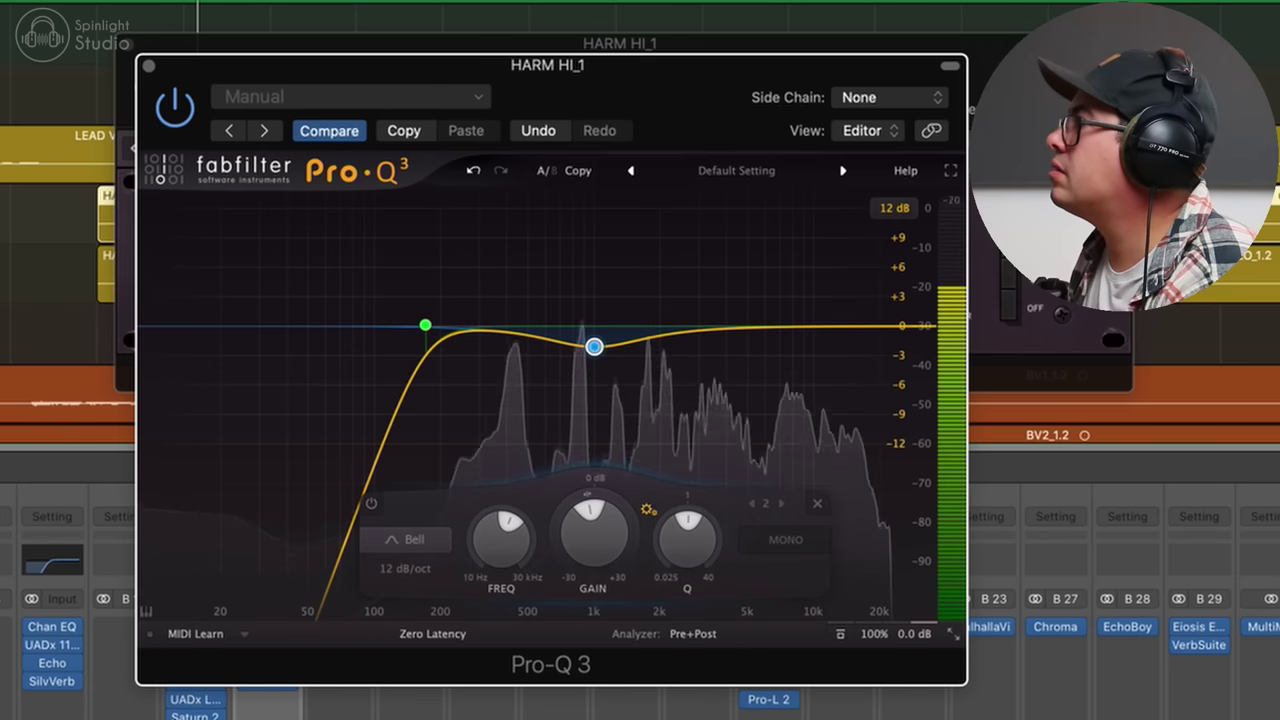
click(148, 66)
click(148, 66)
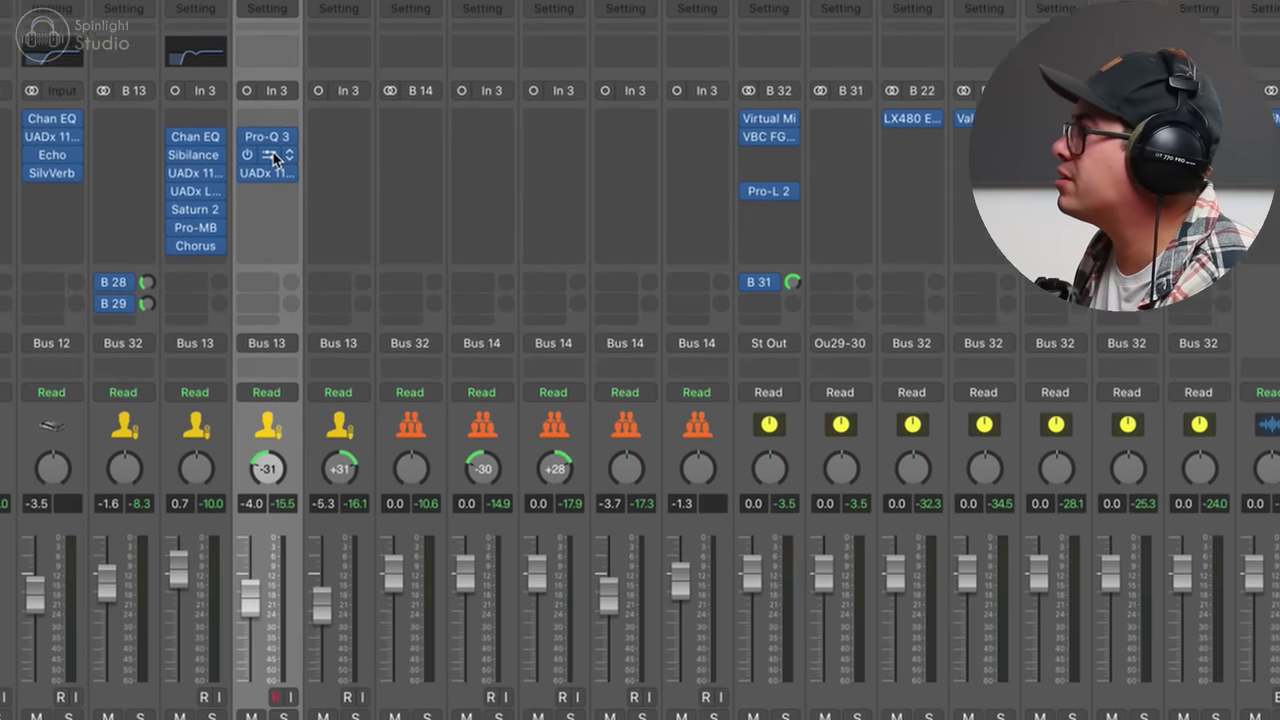
- Copy the Pro-Q 3, Sibilance and UADx 1176LN plug-ins from HARM HI_1 to HARM LO_1, and solo HARM LO_1
click(274, 663)
key(super+w)
drag(269, 89, 337, 68)
key(space)
click(356, 651)
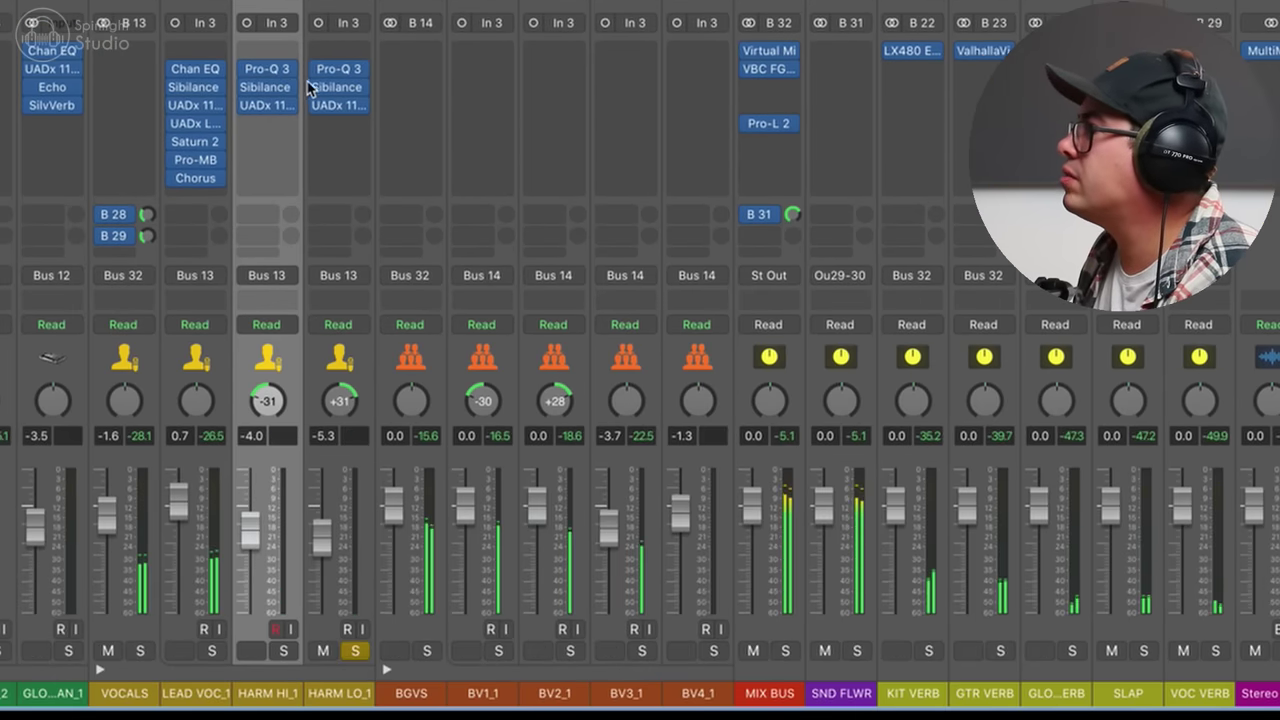
- In HARM LO_1's Pro-Q 3, move the low cut to about 160 Hz and add a narrow bell cut of about 7 dB near 5.2 kHz
click(336, 69)
mouse_move(401, 311)
mouse_down()
mouse_move(371, 334)
mouse_move(385, 309)
mouse_up()
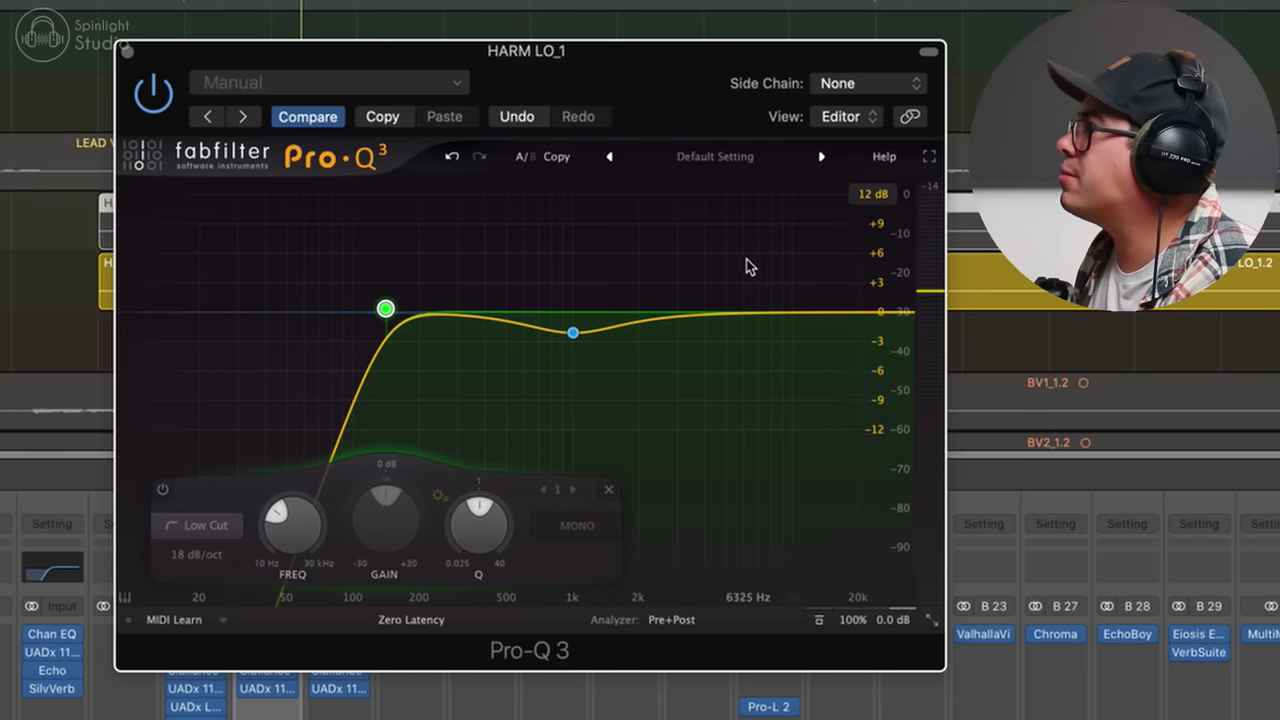
drag(742, 267, 727, 384)
scroll(728, 355, up, 3)
key(space)
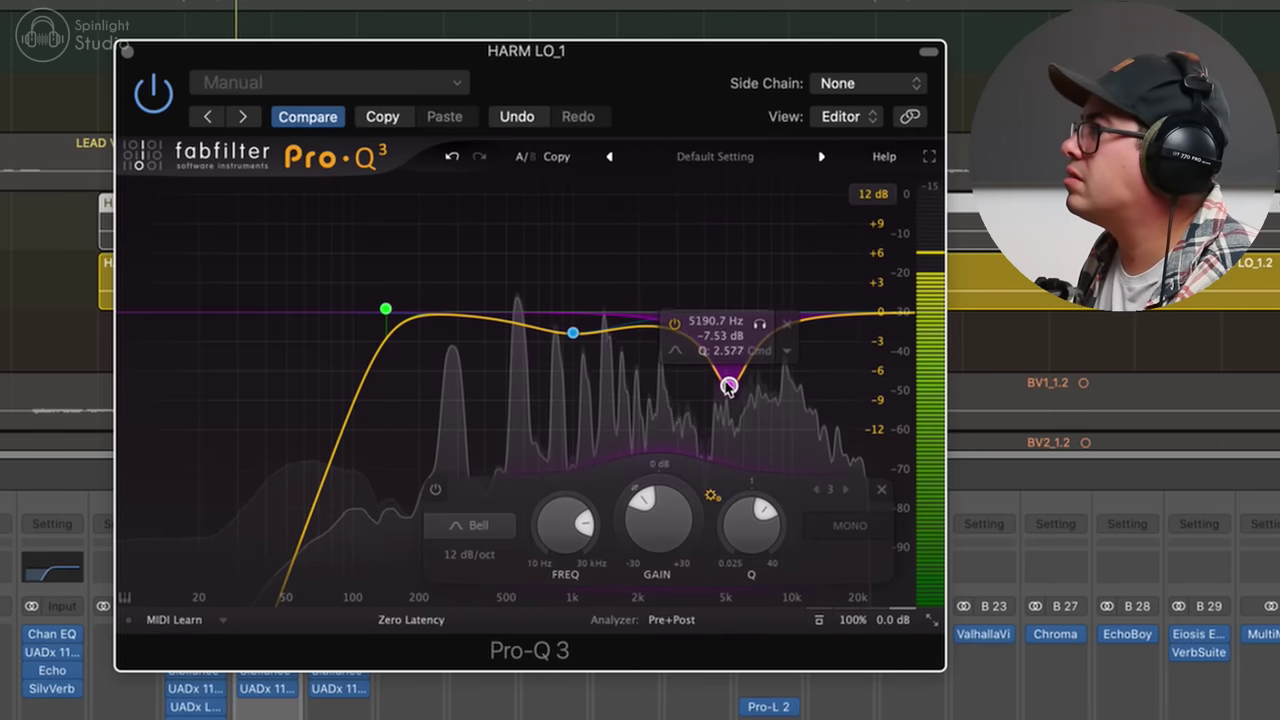
drag(386, 309, 397, 320)
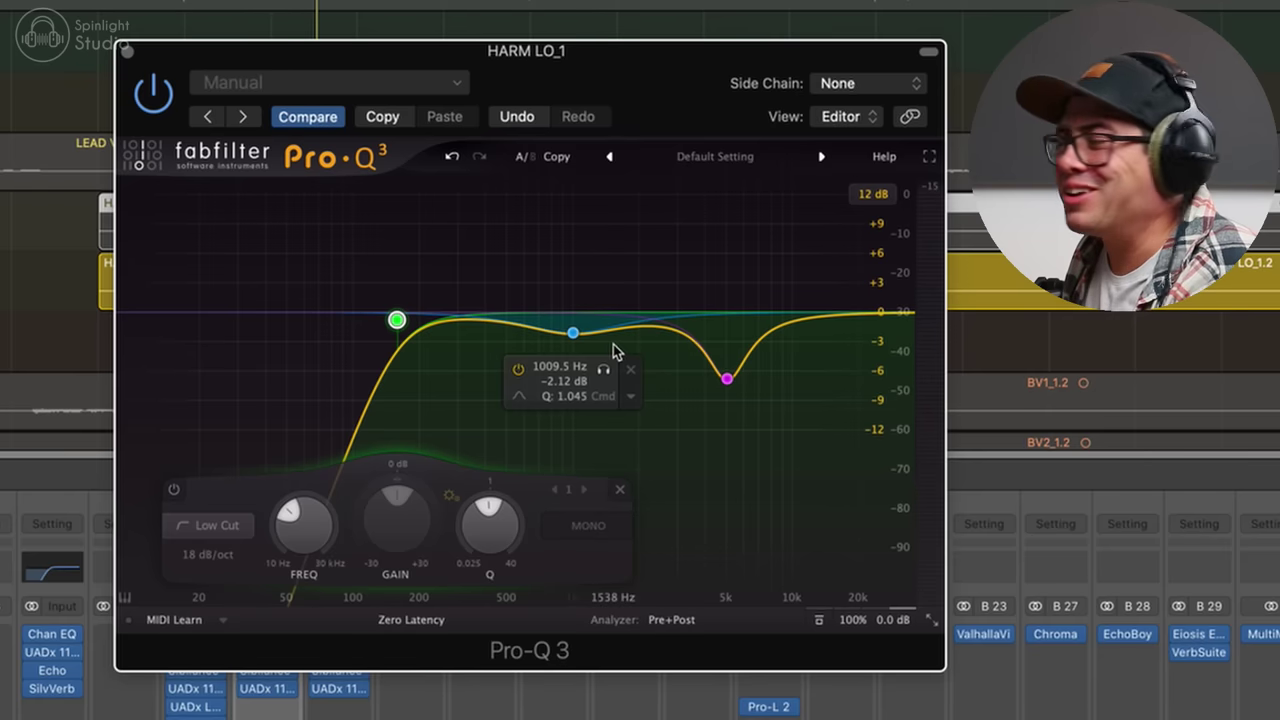
click(128, 55)
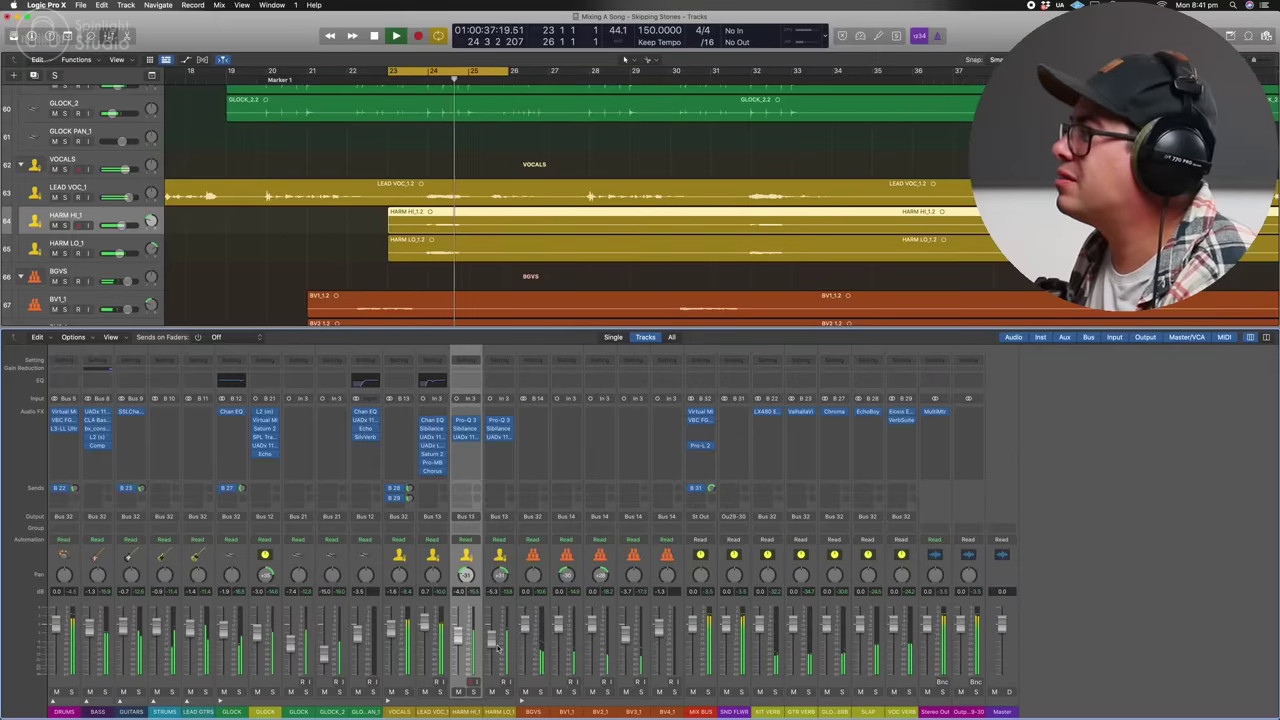
- Insert RC-20 Retro Color on HARM HI_1 after the compressor
key(space)
click(469, 445)
click(461, 425)
click(467, 447)
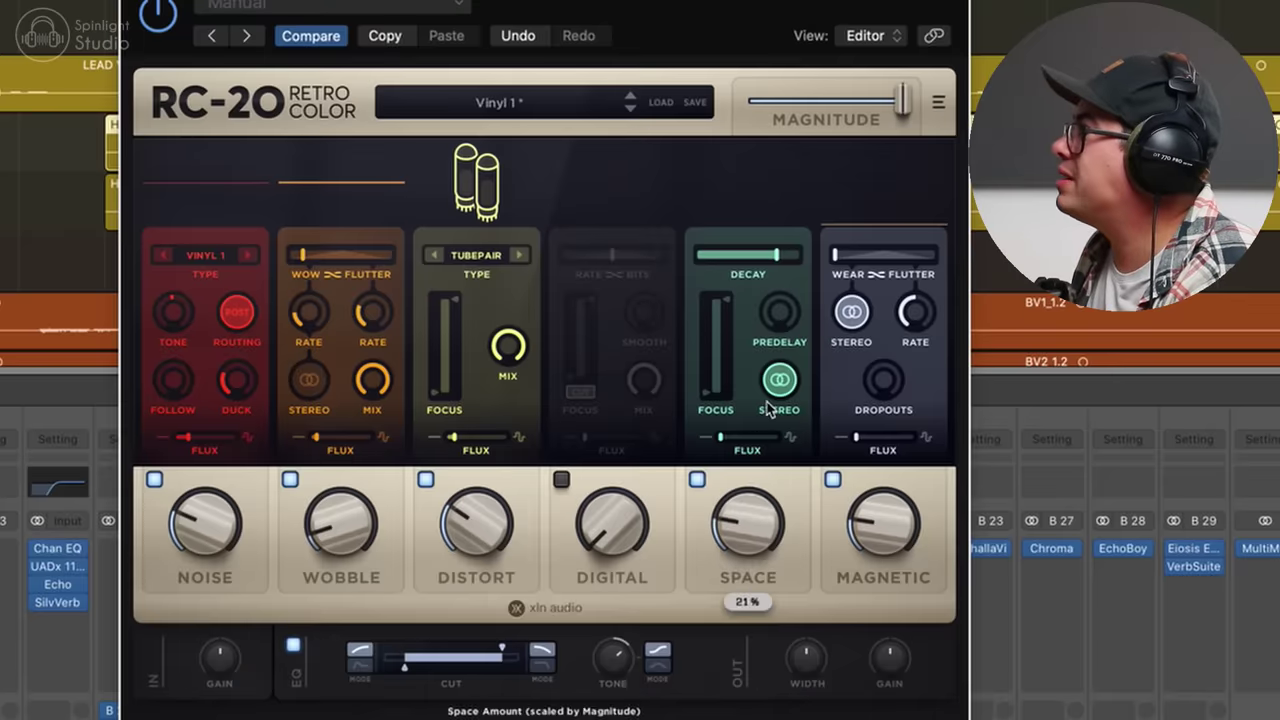
- Set RC-20's Space amount to 51% and Noise to 0%, and switch off the Noise and Wobble modules
drag(767, 402, 785, 291)
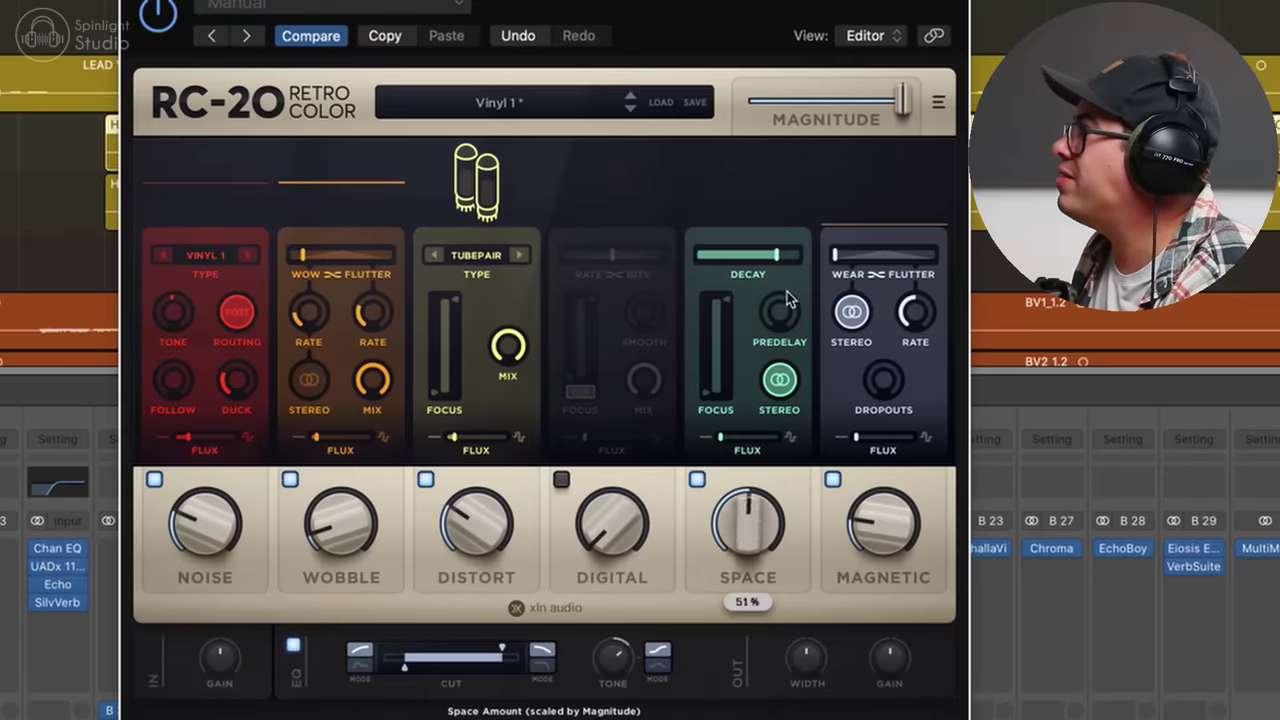
double_click(188, 515)
click(155, 480)
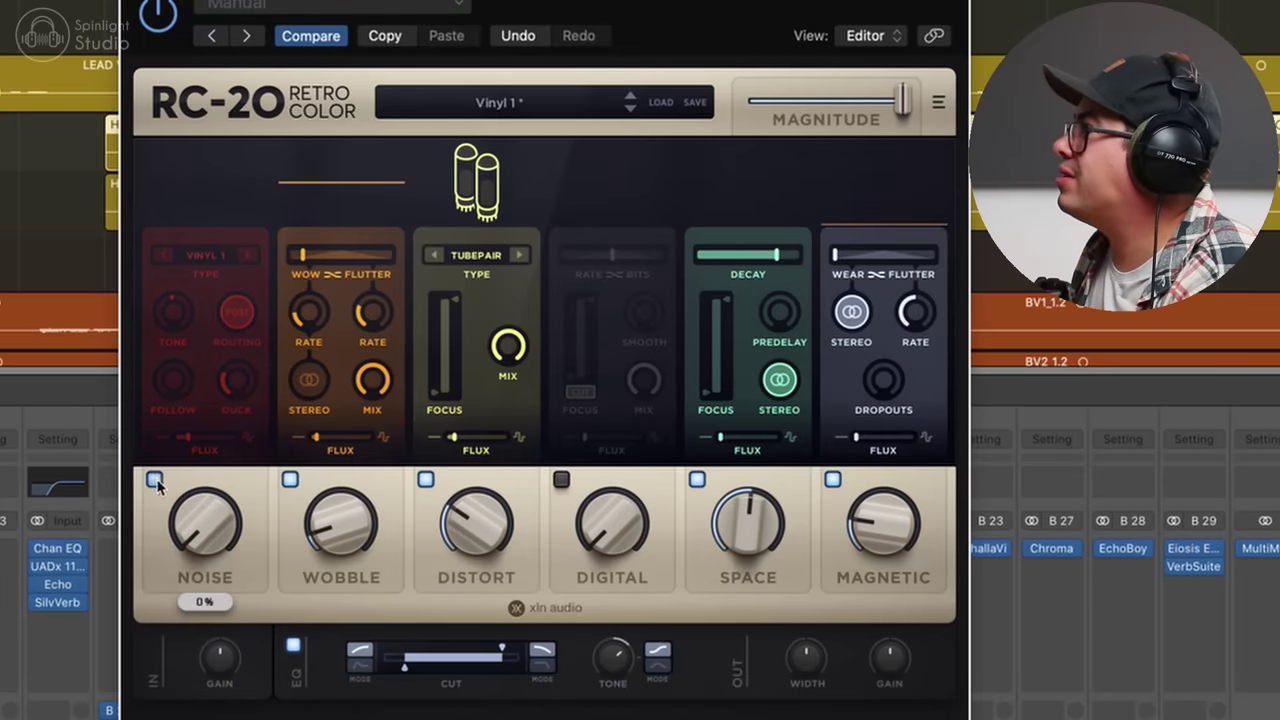
click(290, 480)
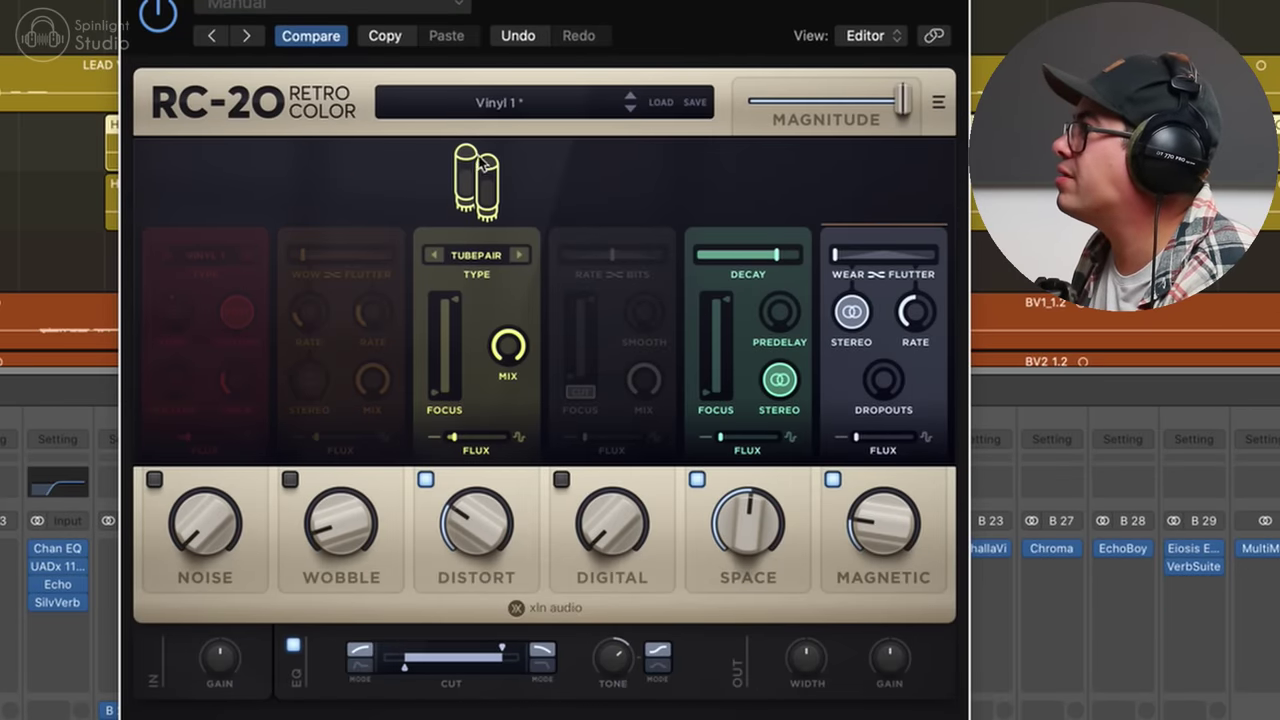
- Fine-tune RC-20's Distort amount to slightly more drive and lower its output gain to about -4.8 dB
drag(477, 543, 512, 385)
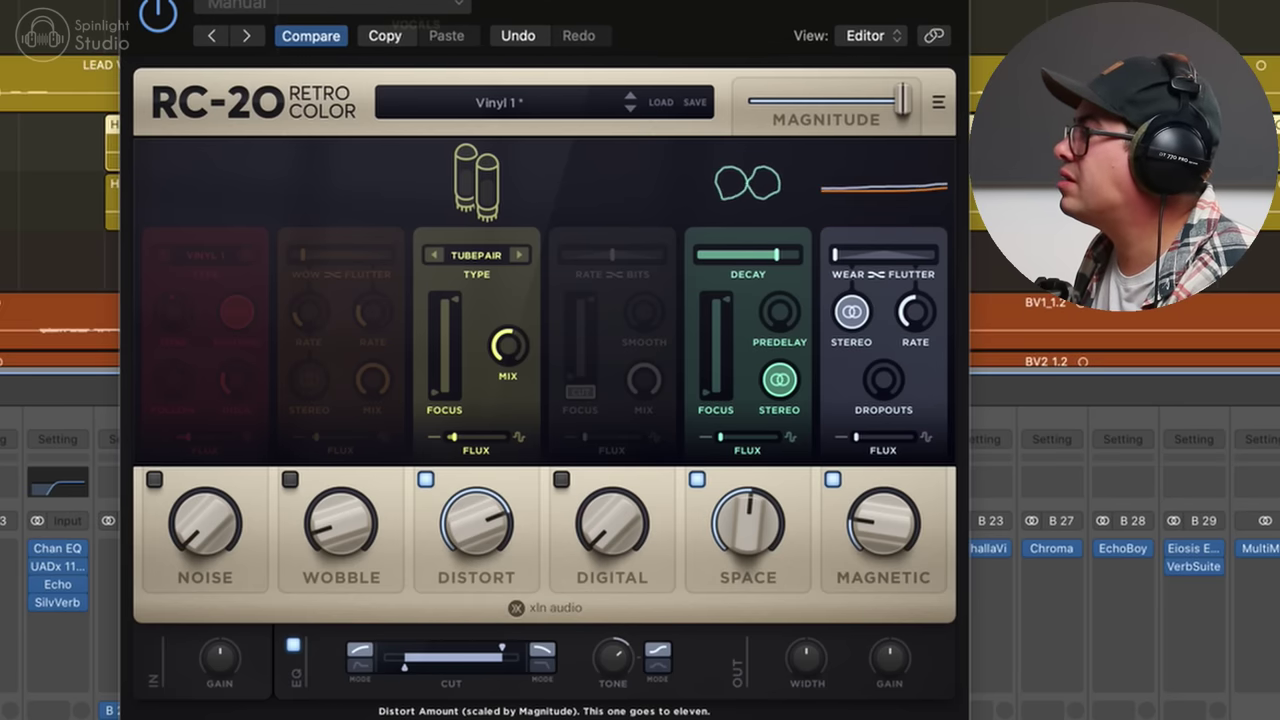
drag(494, 535, 514, 684)
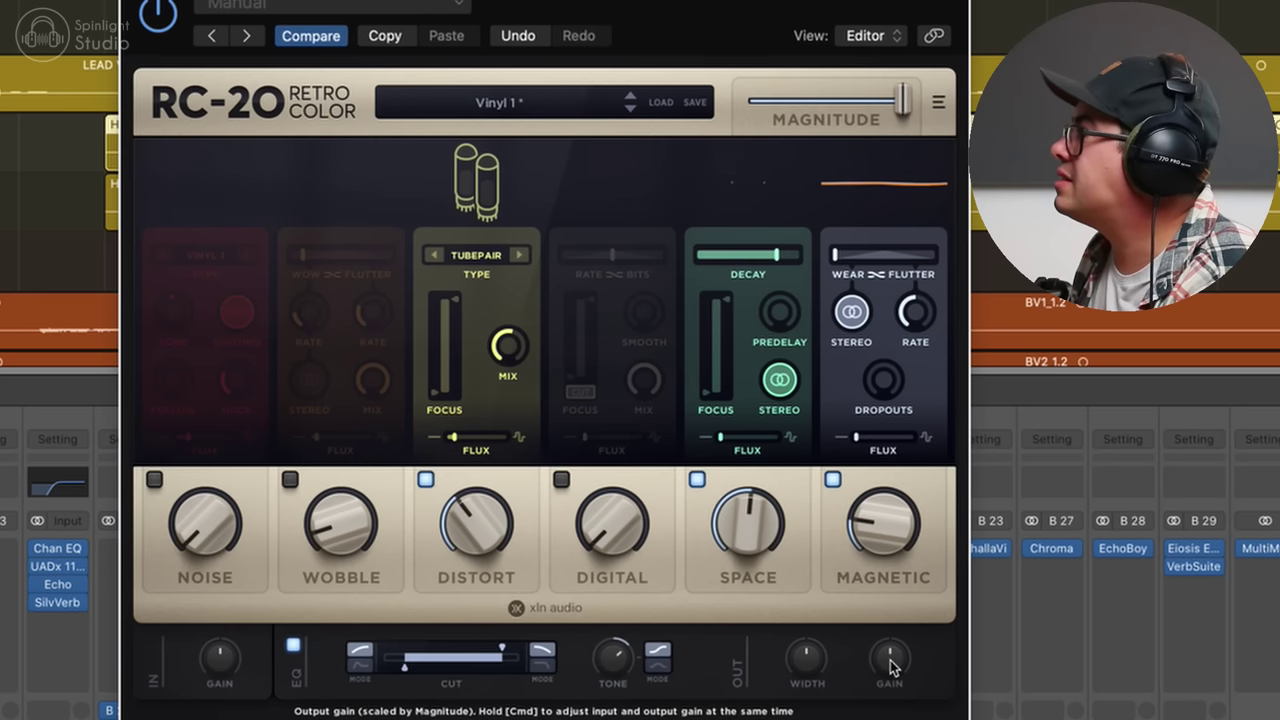
mouse_move(891, 661)
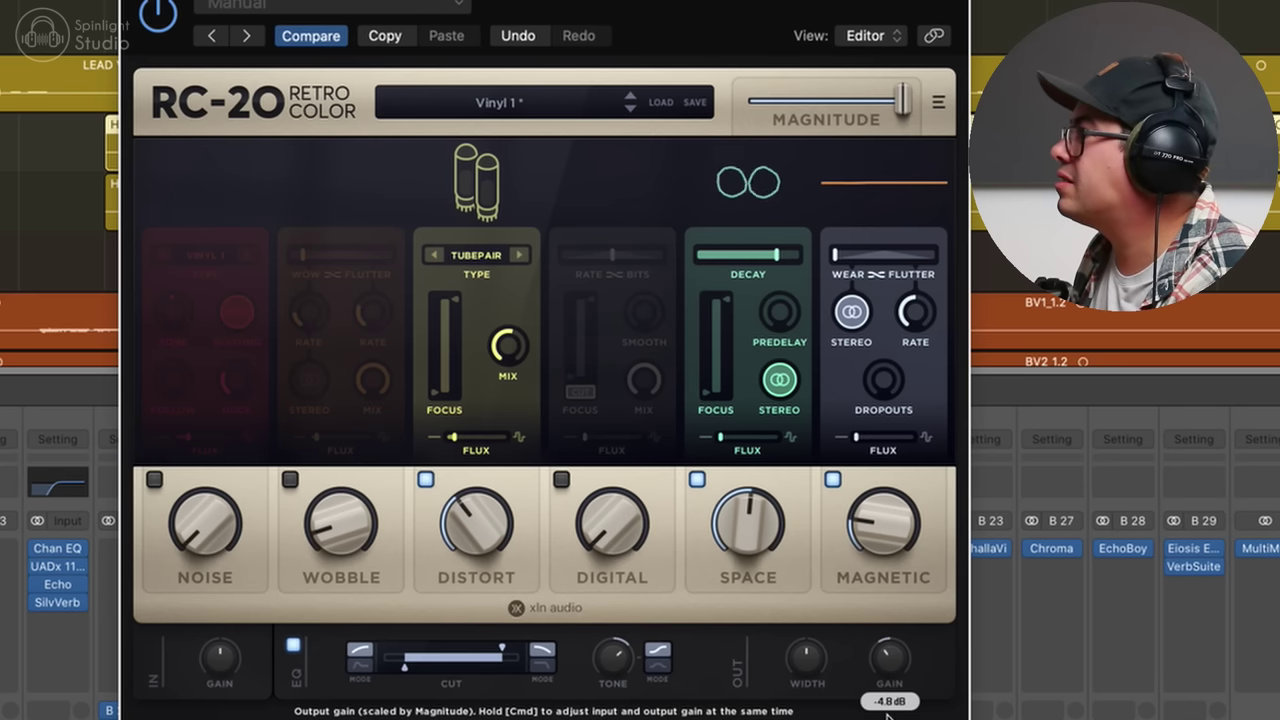
drag(889, 704, 889, 698)
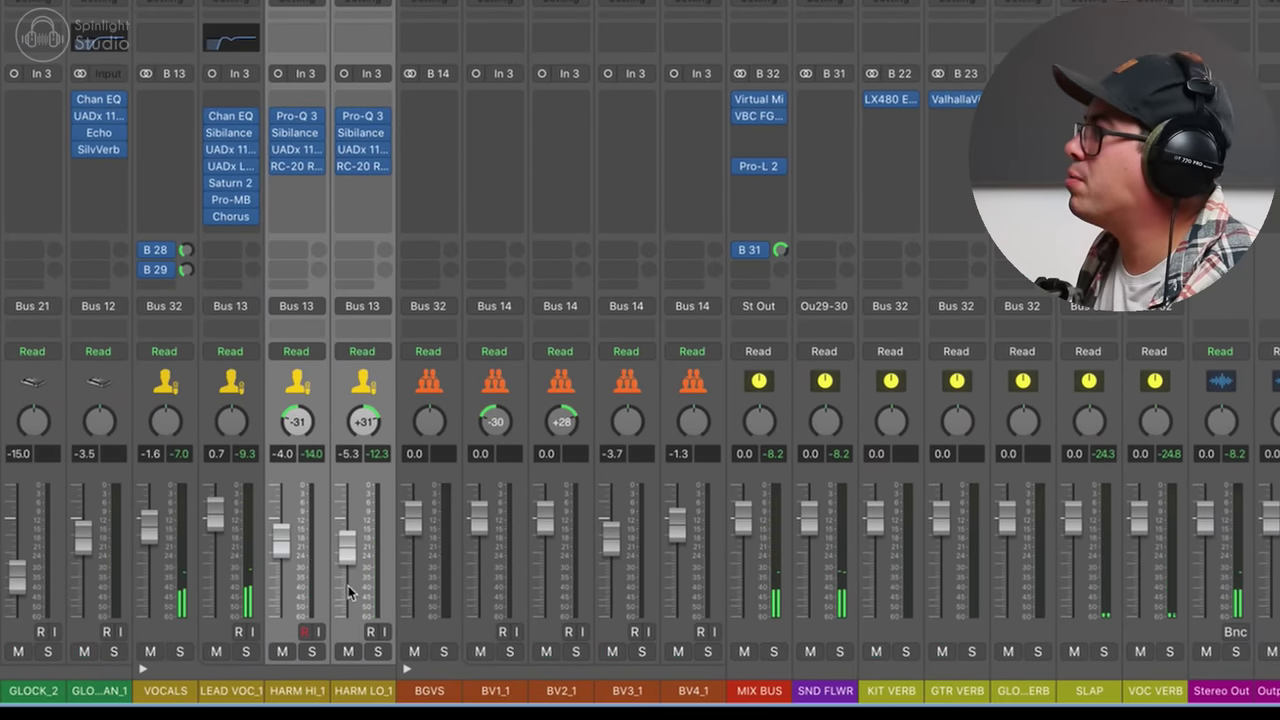
- Lower the HARM HI_1 and HARM LO_1 faders together to -5.8 dB and -7.2 dB and check them in playback
mouse_move(347, 585)
mouse_down()
mouse_move(349, 599)
mouse_move(360, 570)
mouse_up()
key(space)
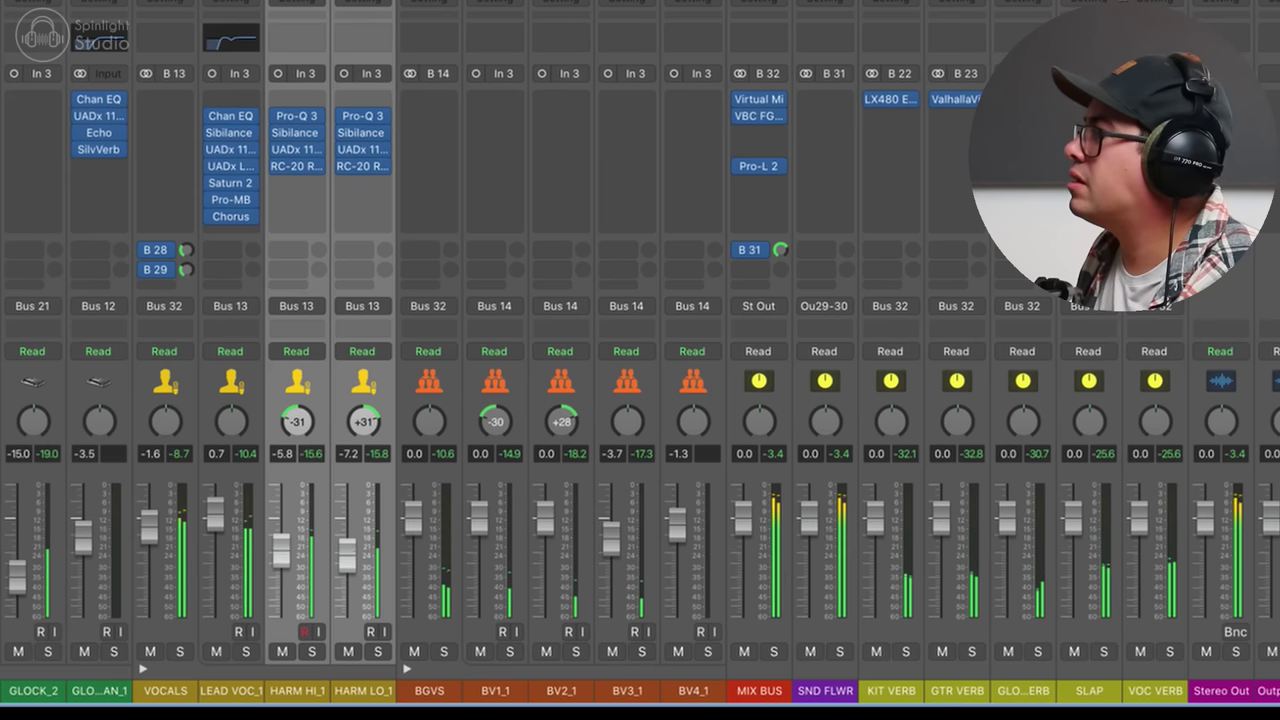
drag(237, 368, 346, 368)
key(space)
- Add a Bus 30 send to the LEAD VOC_1, HARM HI_1 and HARM LO_1 channels together
drag(240, 371, 349, 369)
click(233, 253)
mouse_move(300, 274)
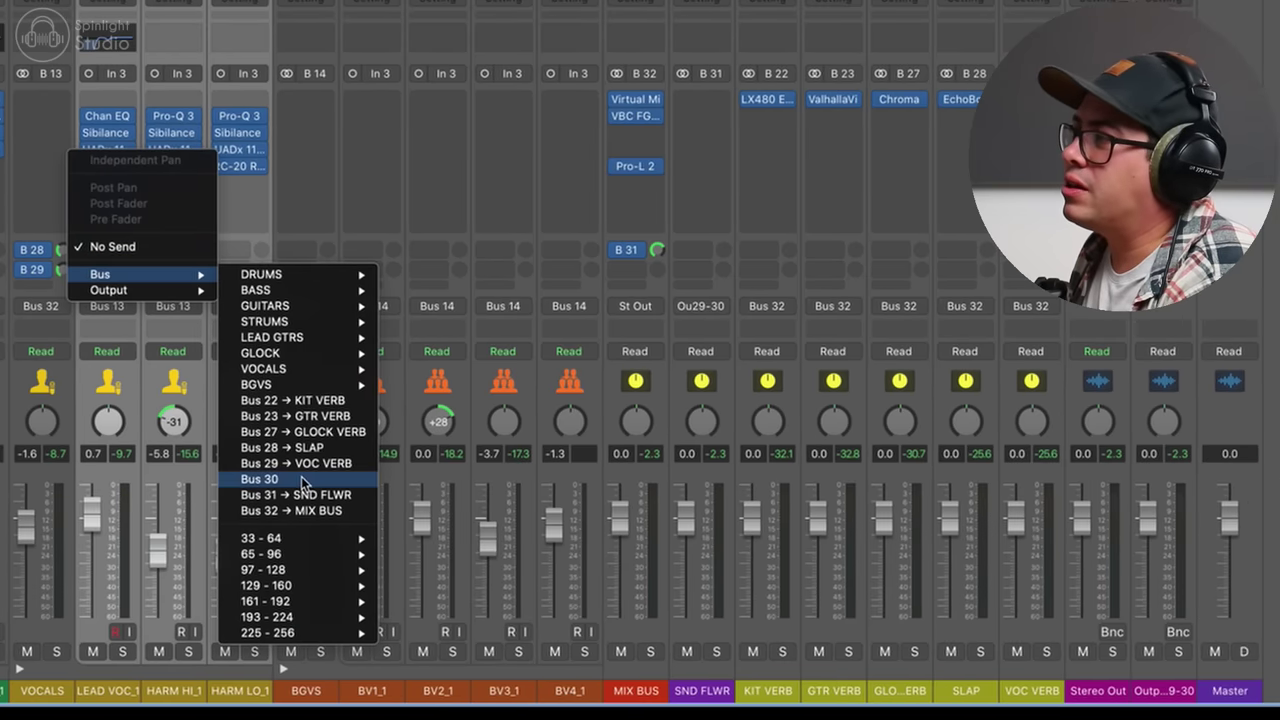
click(303, 480)
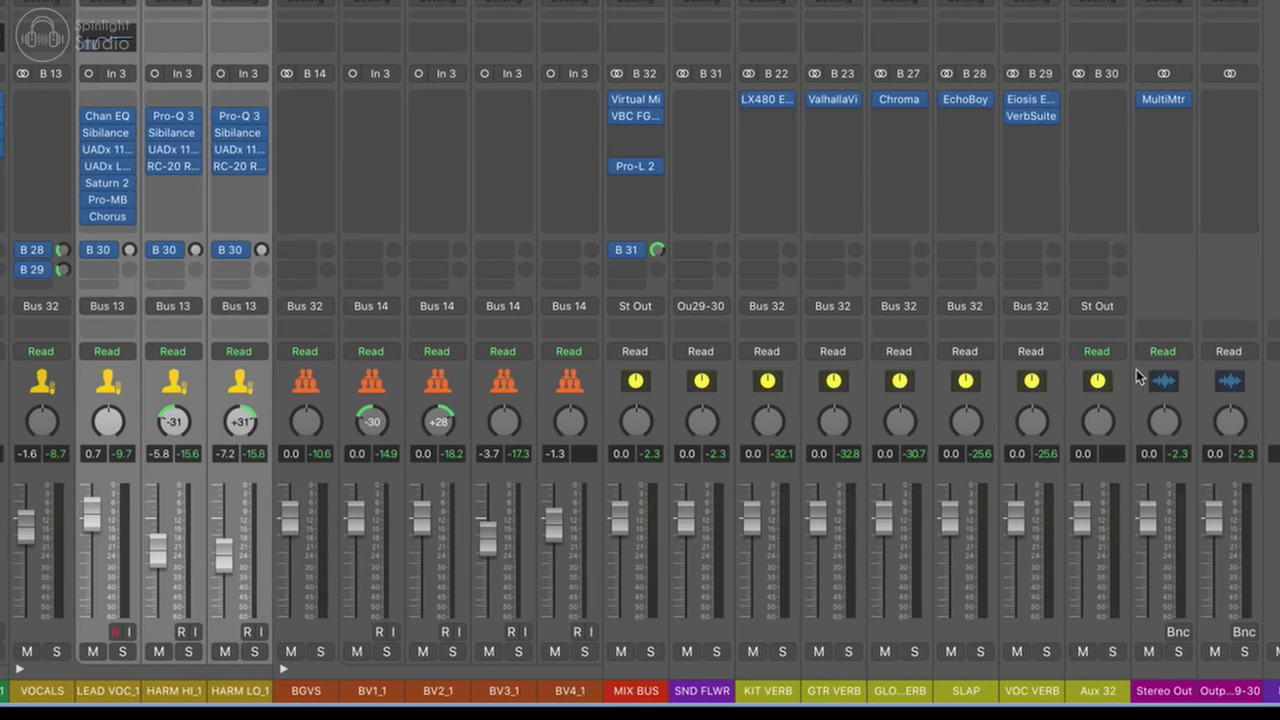
- Create a track for the Aux 32 channel and move it above LEAD VOC_1 in the VOCALS stack
right_click(1106, 378)
click(1160, 383)
key(x)
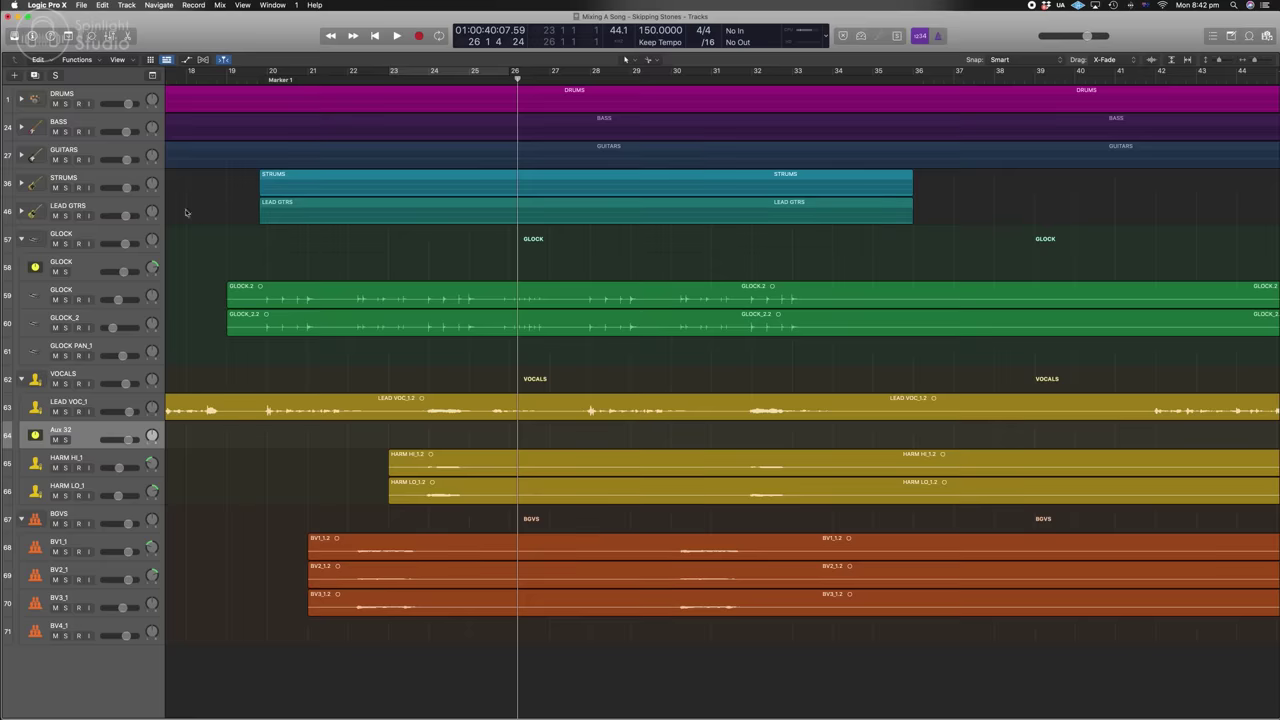
drag(90, 436, 85, 405)
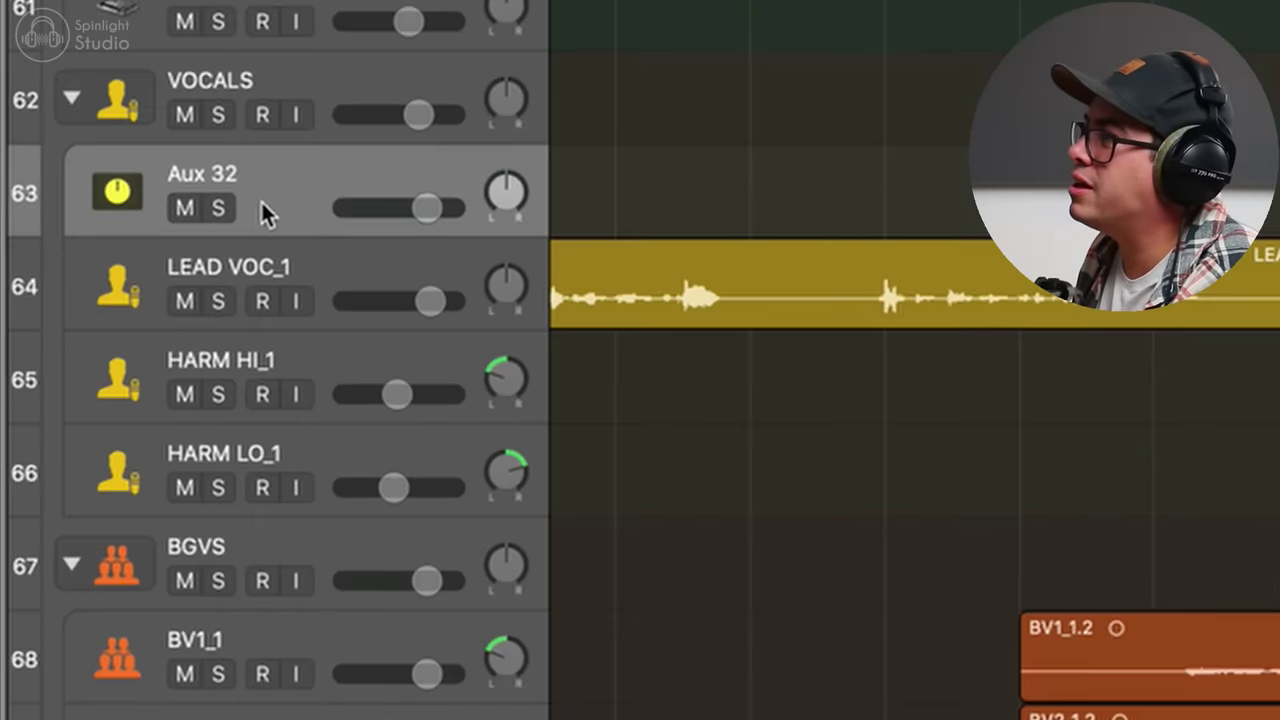
- Rename the Aux 32 track as MICROSHIFT
double_click(80, 406)
text(MICROSHIF)
text(T)
key(Return)
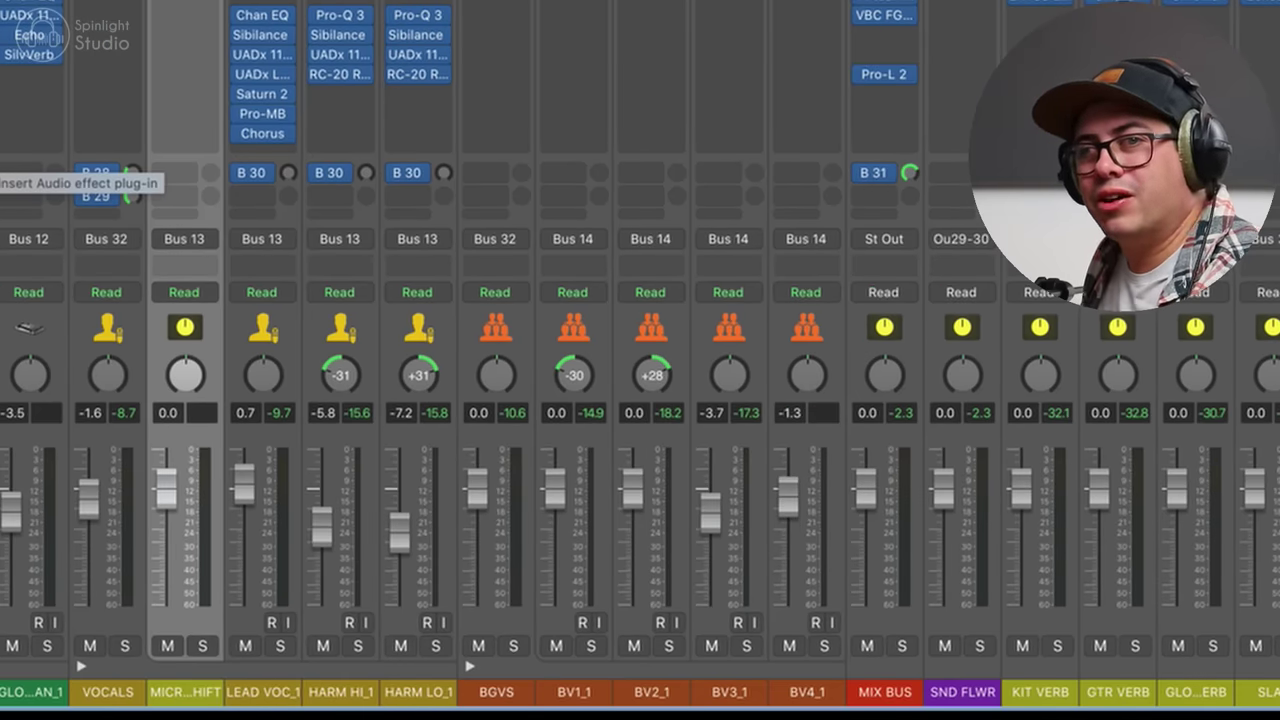
- Insert the Soundtoys MicroShift plug-in on the MICROSHIFT channel and load its Spinlight Vocal Dbl setting
click(193, 7)
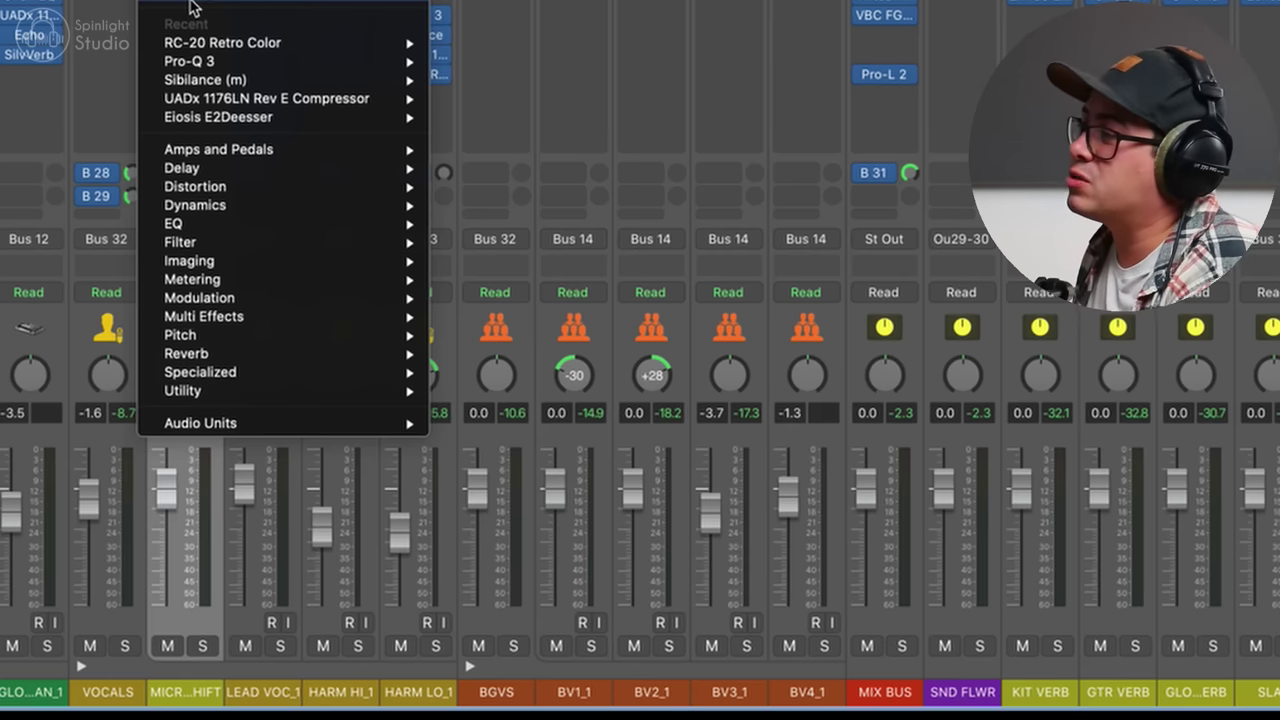
mouse_move(357, 429)
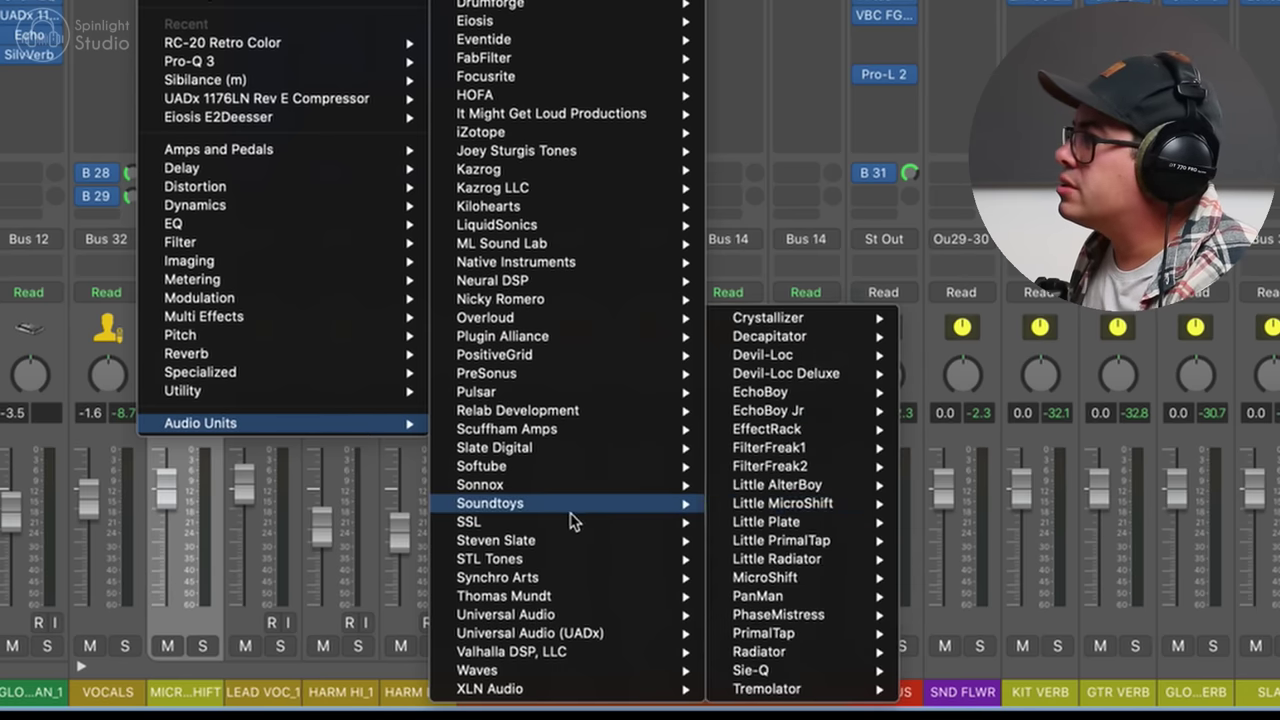
click(838, 583)
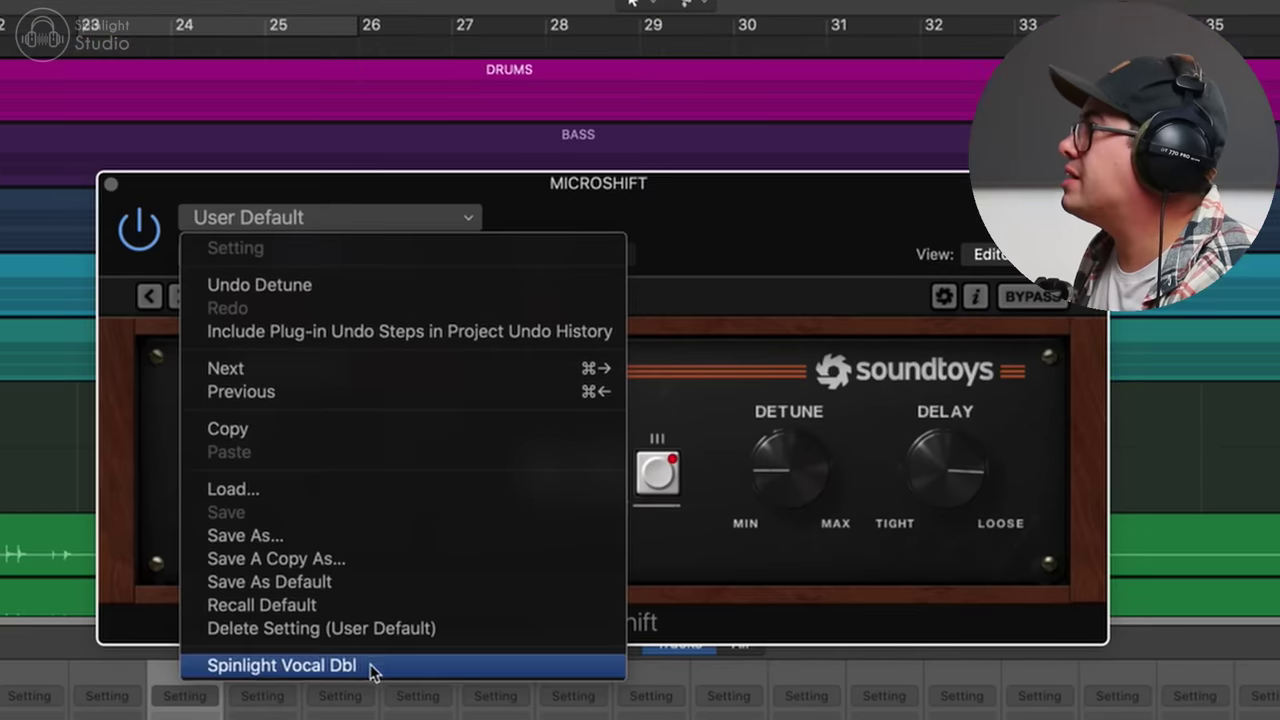
click(370, 667)
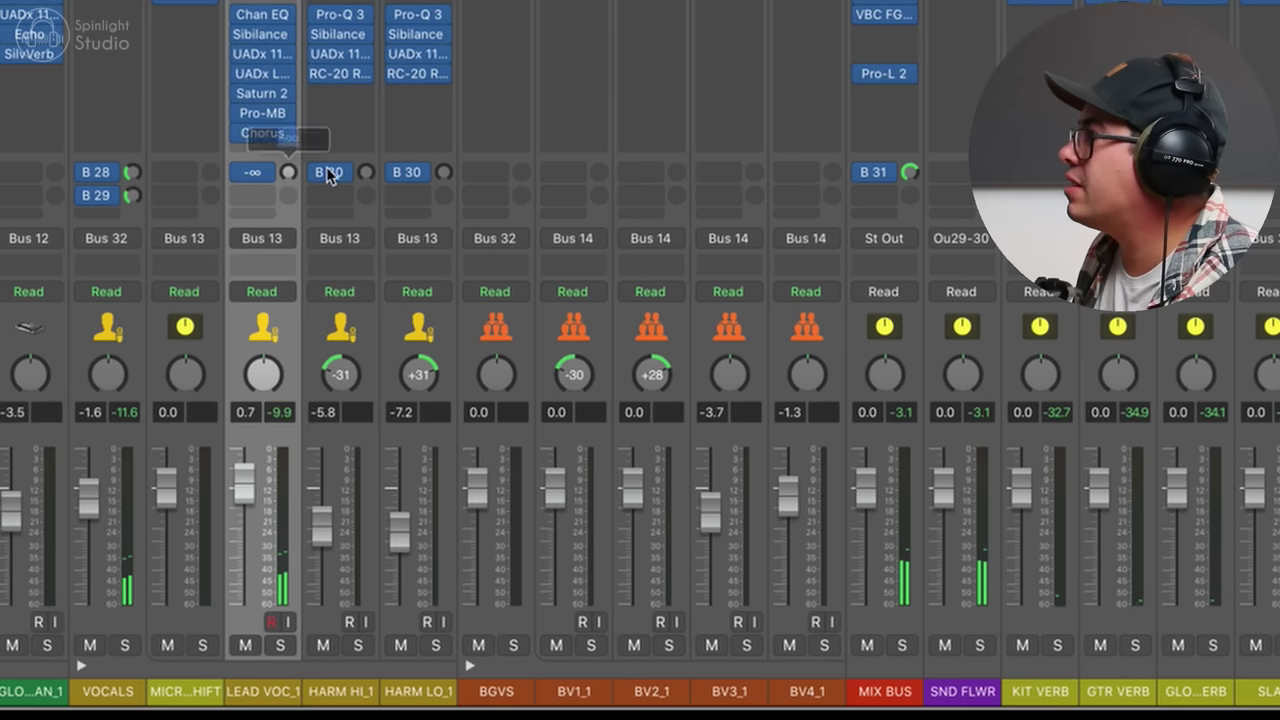
- Set the Bus 30 sends of the lead and harmony vocals to 0.0 dB and lower the MICROSHIFT fader to -5.7 dB
alt+click(366, 173)
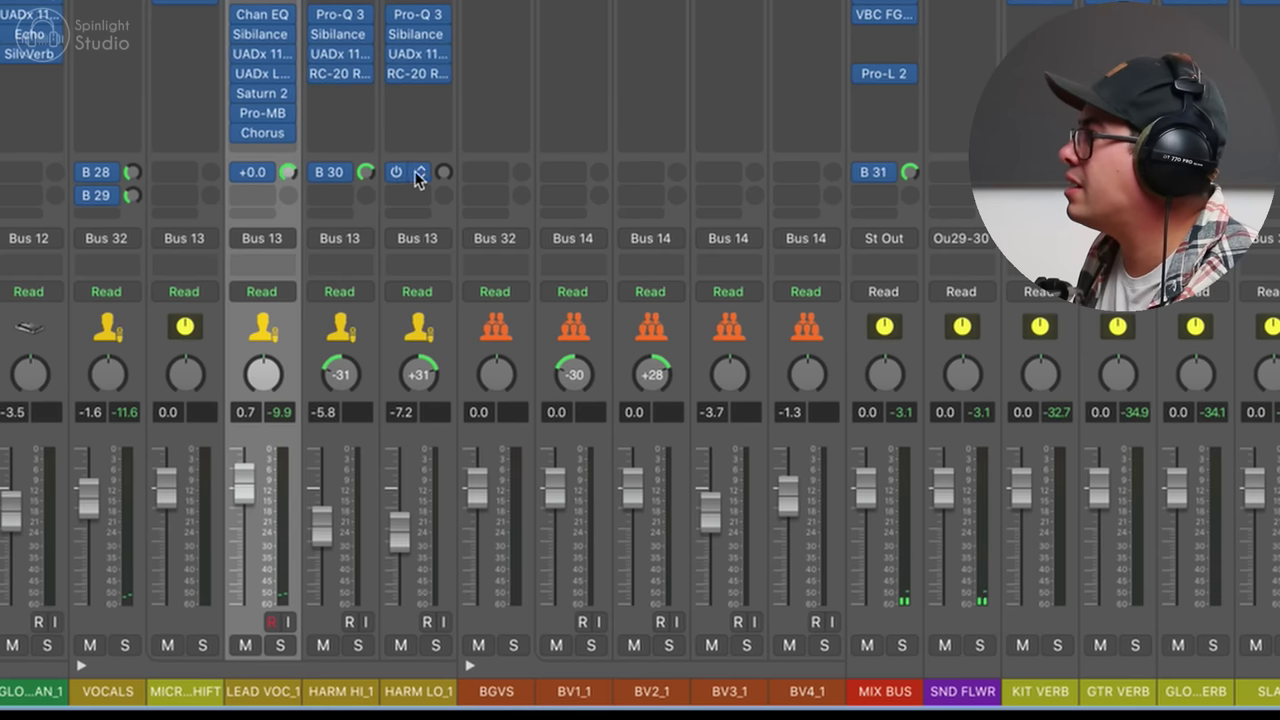
mouse_move(166, 500)
mouse_down()
mouse_move(166, 572)
mouse_move(166, 485)
mouse_move(166, 544)
mouse_move(166, 520)
mouse_up()
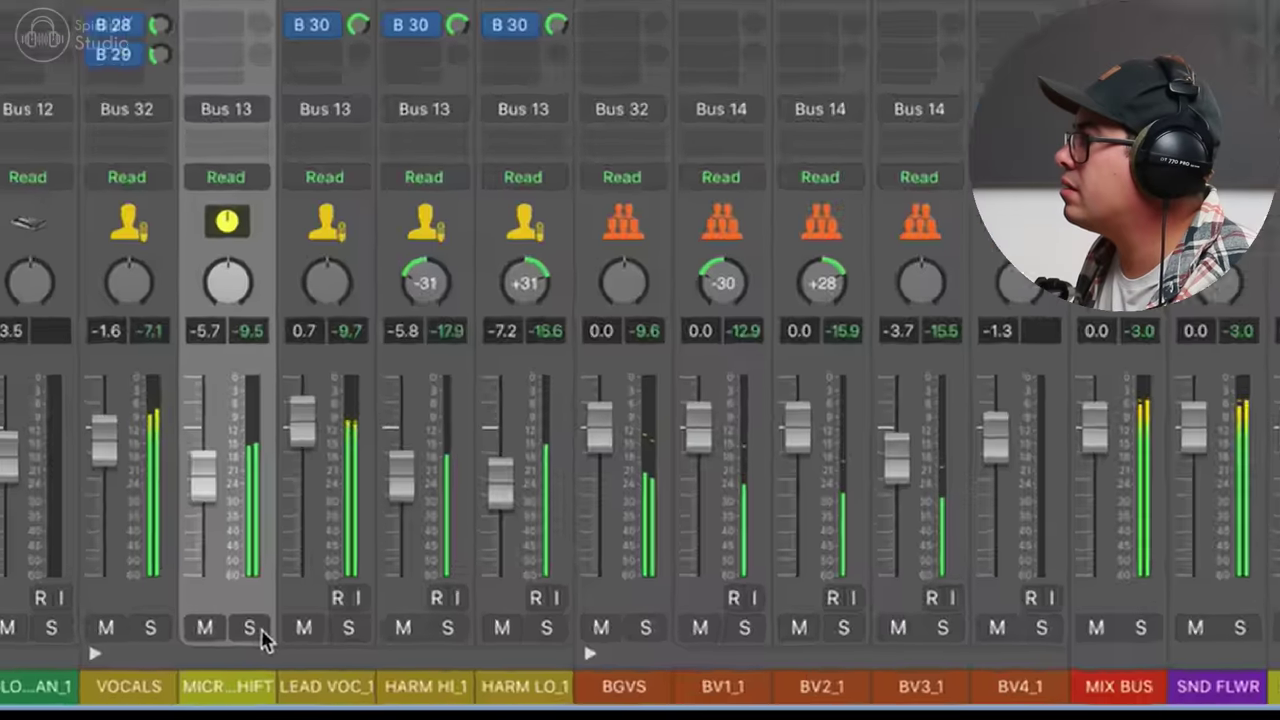
- Compare the vocals with MICROSHIFT soloed, muted and active, and fine-tune its fader to -6.8 dB
click(205, 647)
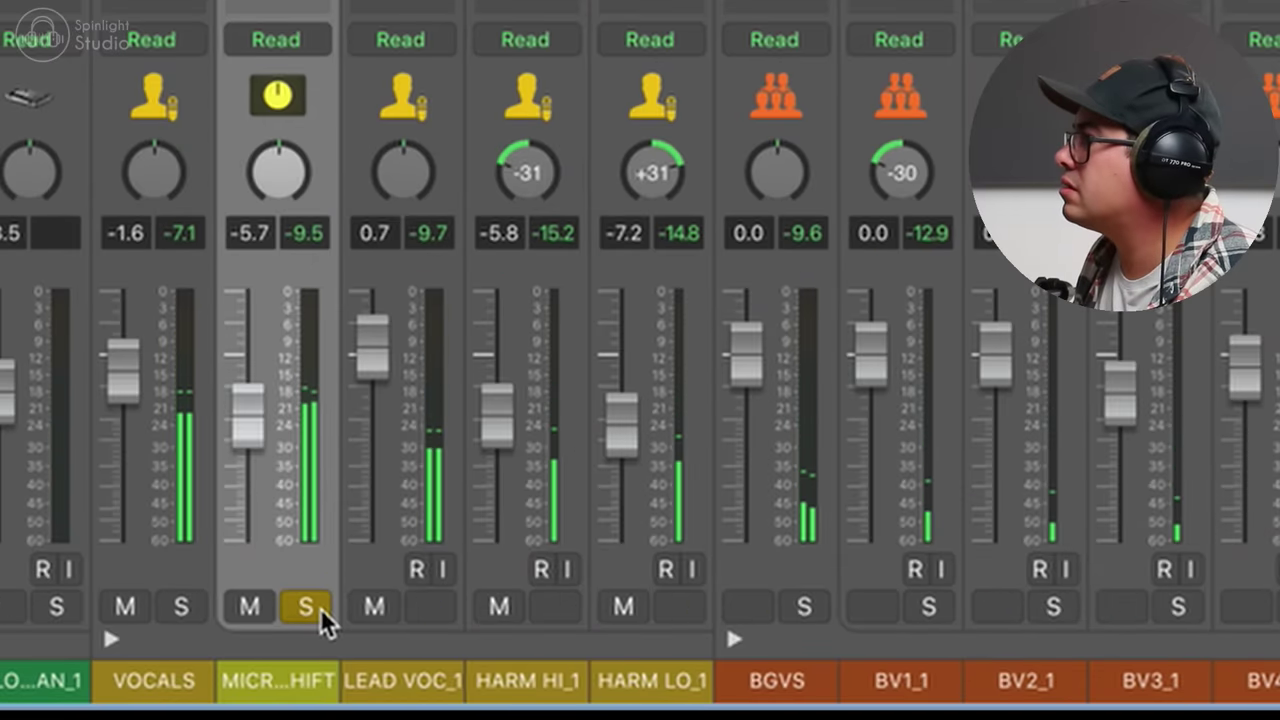
click(318, 608)
drag(241, 444, 246, 446)
click(255, 607)
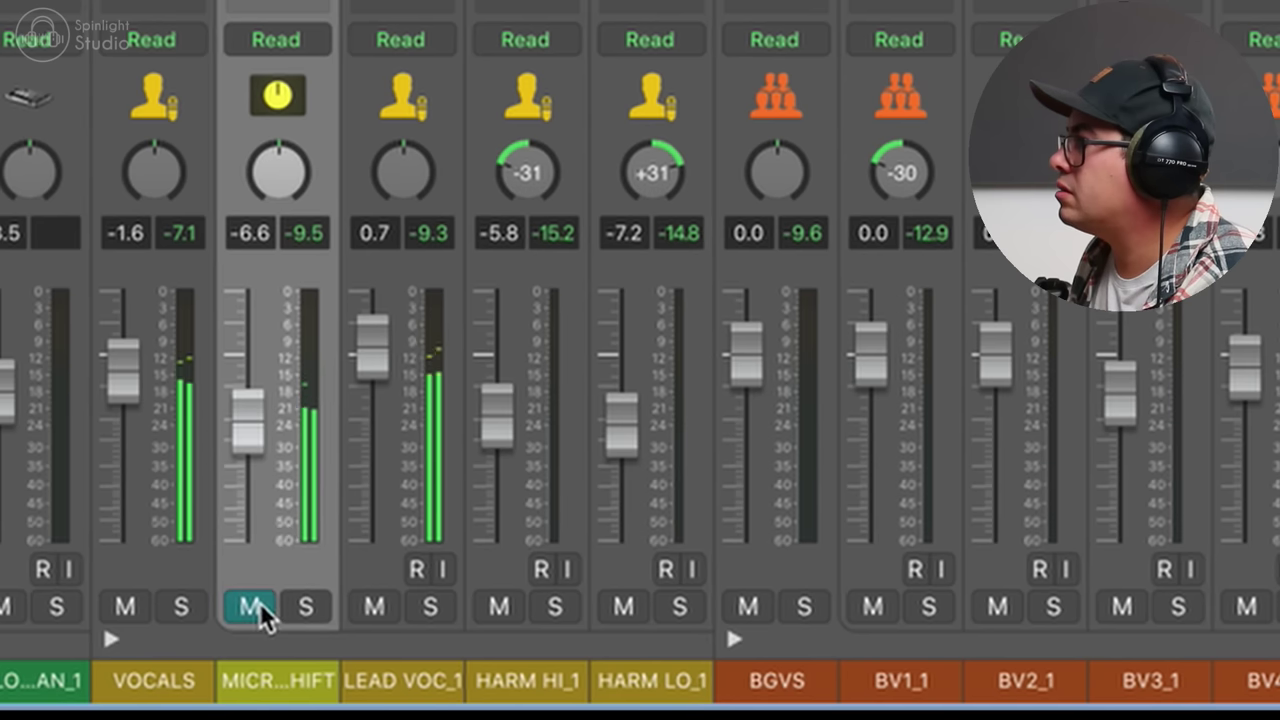
click(255, 607)
drag(266, 445, 266, 434)
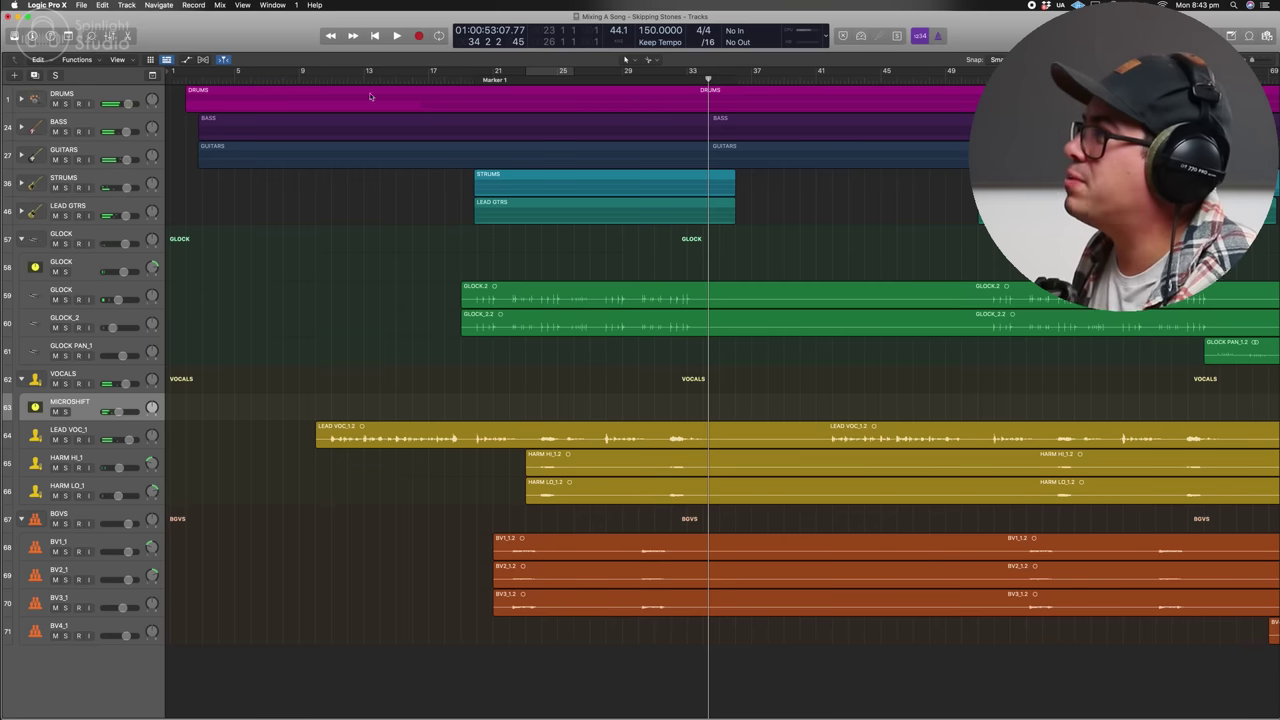
- Play the mix from about bar 10, undo the last change and save the project
click(324, 78)
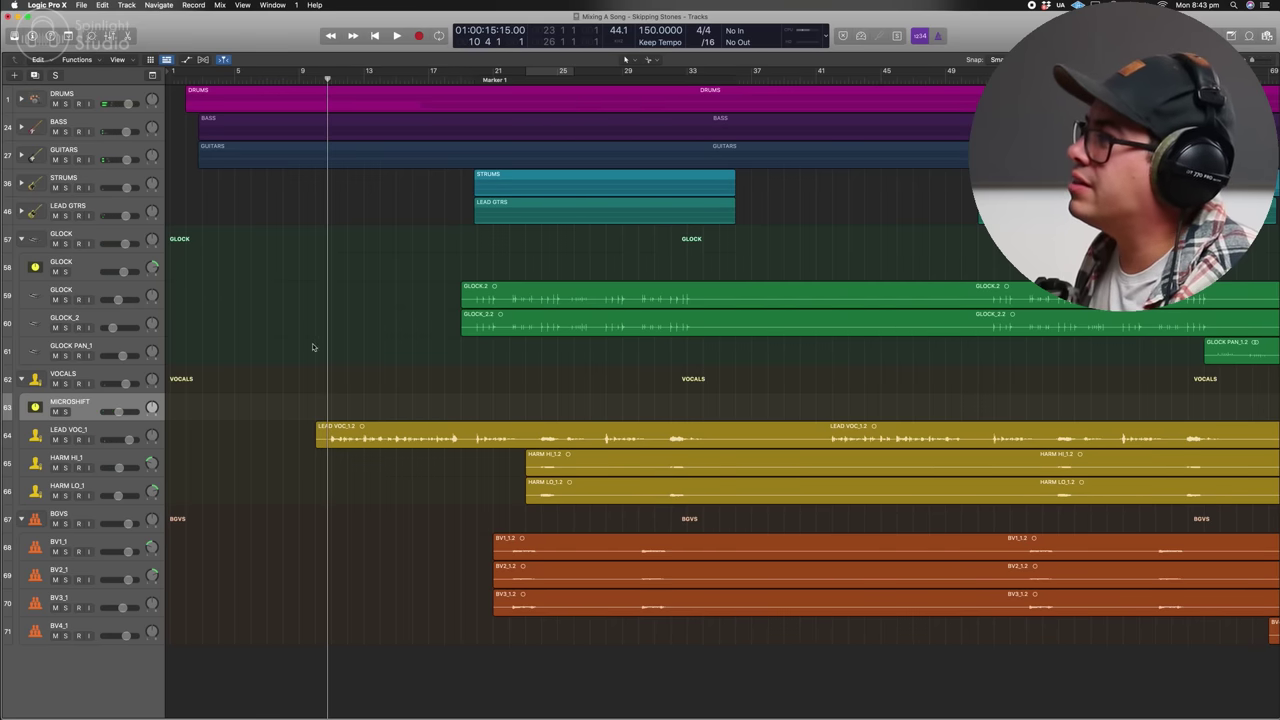
key(x)
click(405, 498)
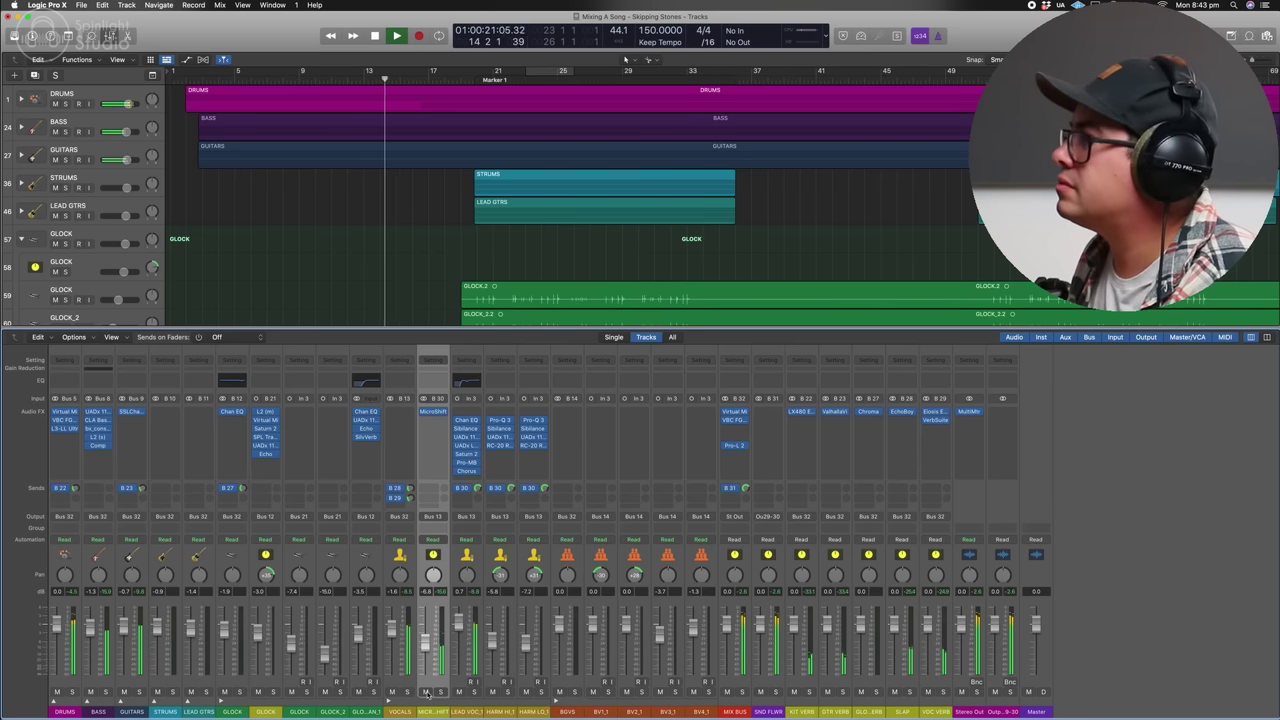
key(x)
key(space)
key(ctrl+z)
key(ctrl+s)
- Automate the MICROSHIFT track's volume at -15.0 dB up to about bar 19, rising to -6.8 dB from there
key(a)
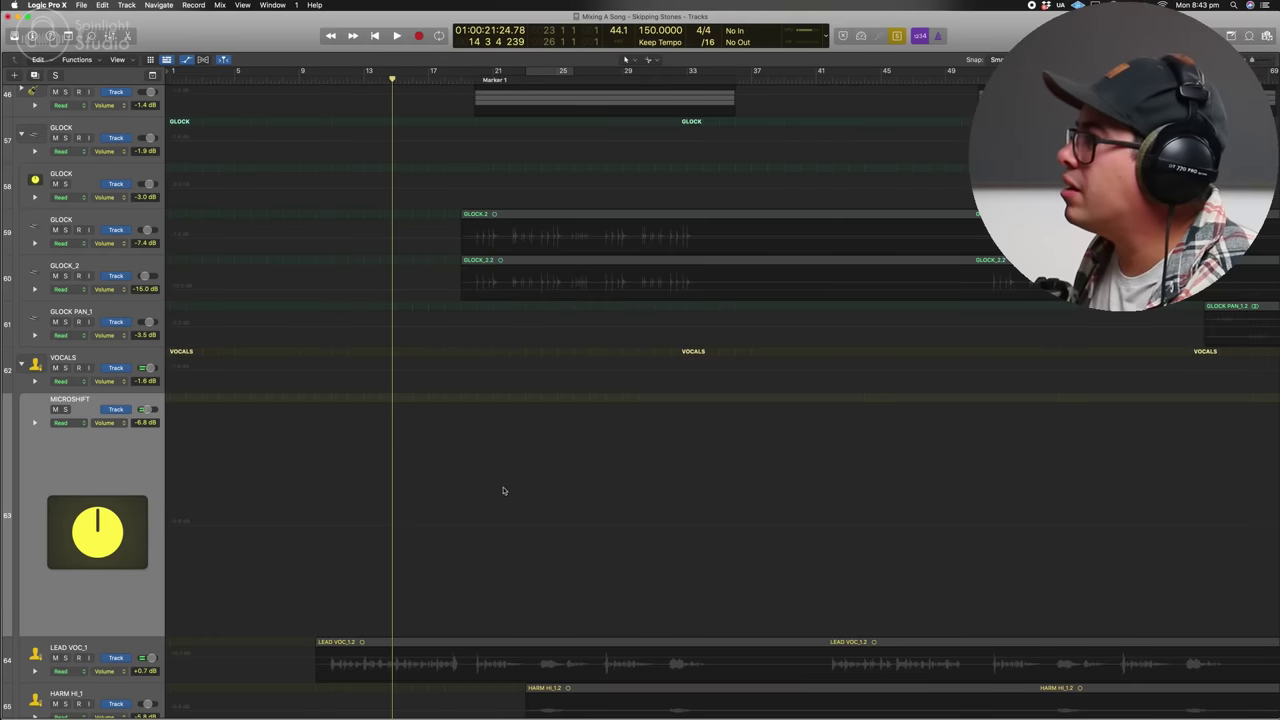
scroll(506, 490, down, 3)
click(526, 477)
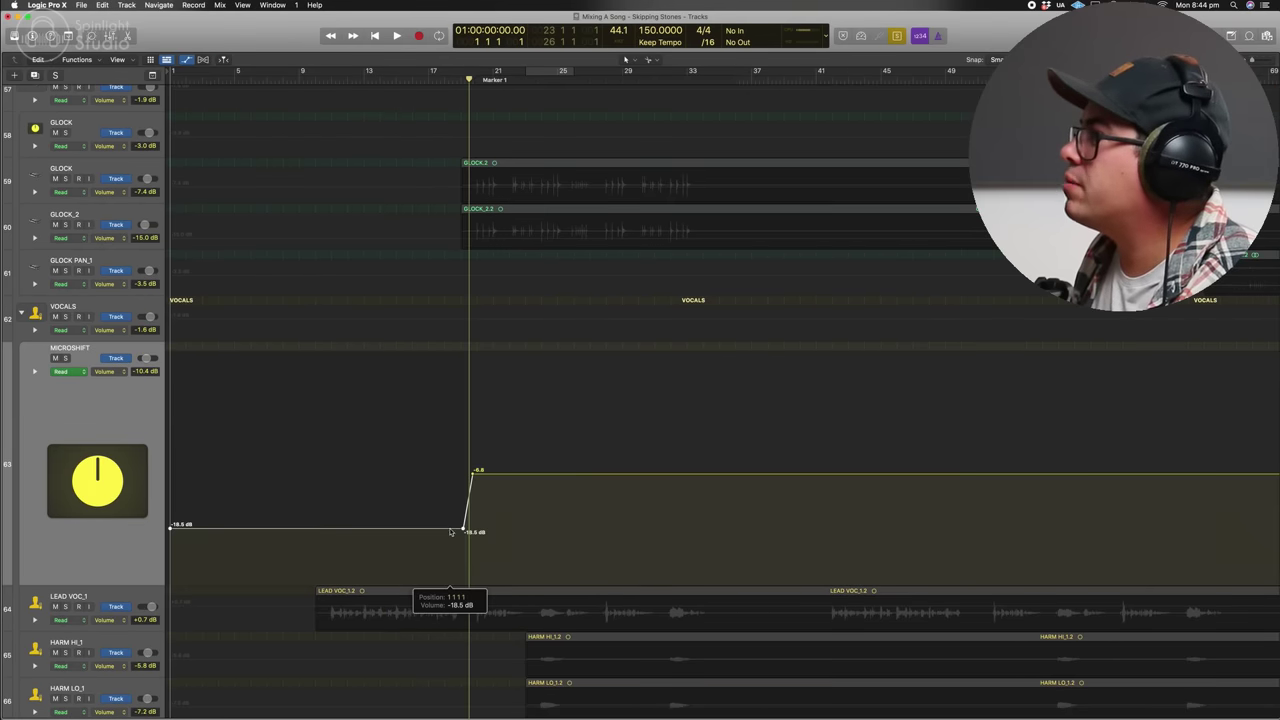
drag(451, 532, 451, 518)
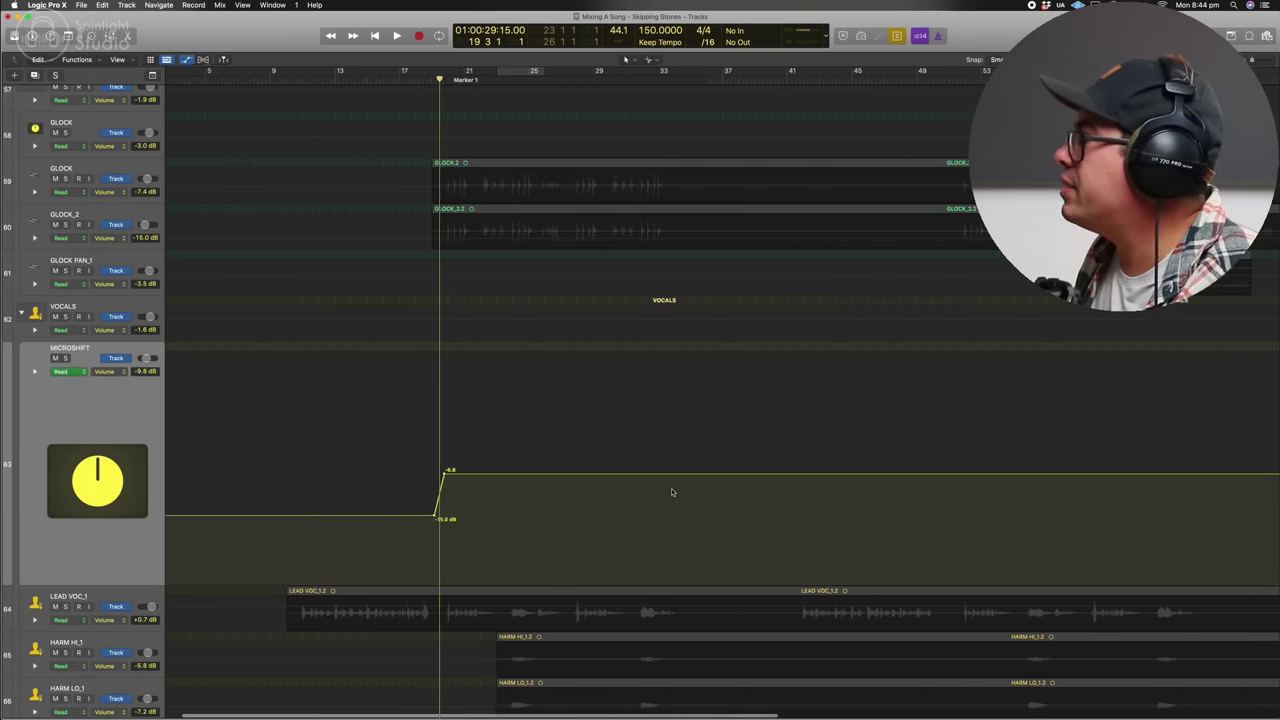
- Lower MICROSHIFT's volume automation for the section following about bar 34
scroll(673, 479, right, 2)
scroll(700, 478, right, 3)
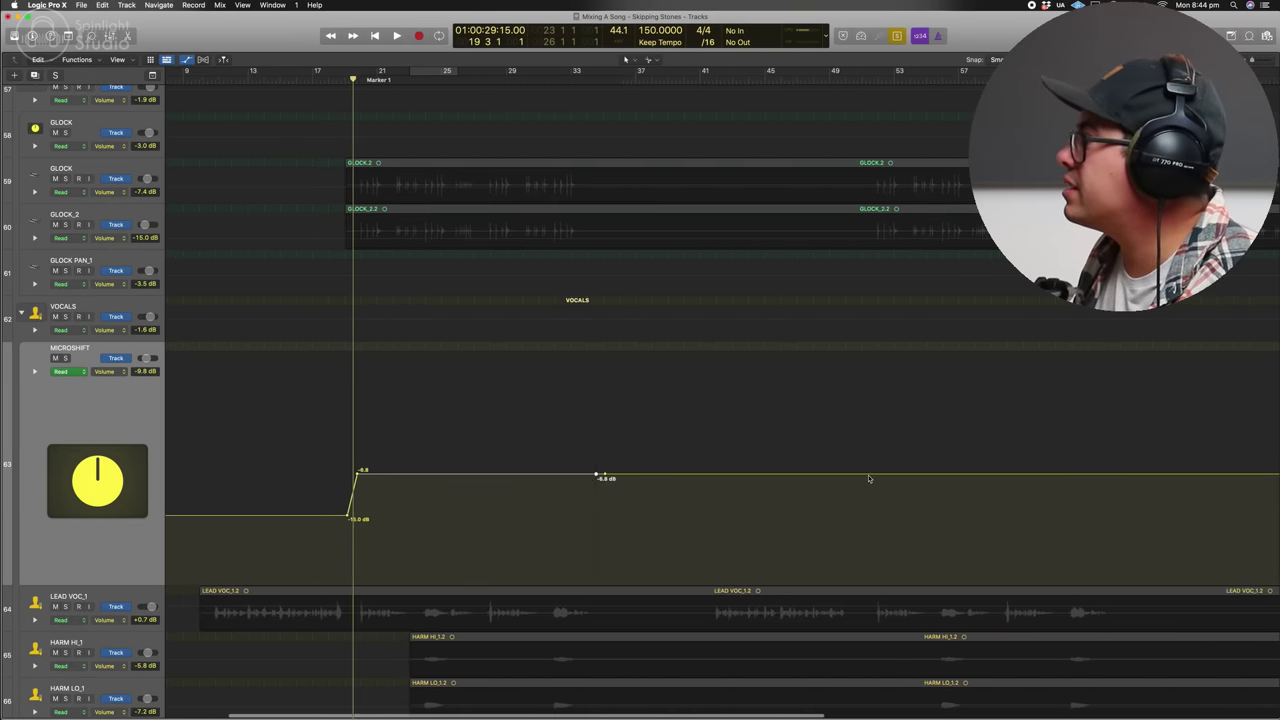
drag(868, 478, 830, 518)
scroll(745, 496, left, 1)
scroll(745, 496, down, 5)
scroll(750, 497, left, 4)
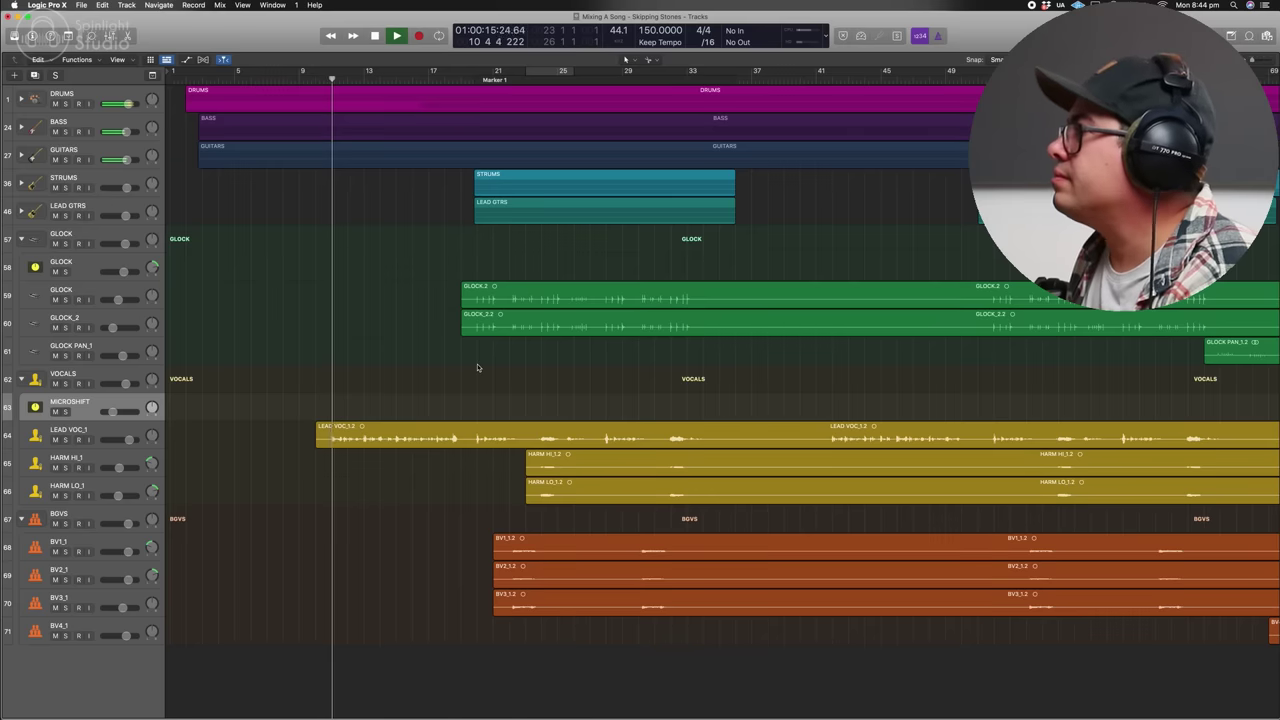
- On the VOCALS channel, set the Bus 28 send to about -17.4 dB and the Bus 29 send to about -20.8 dB
key(x)
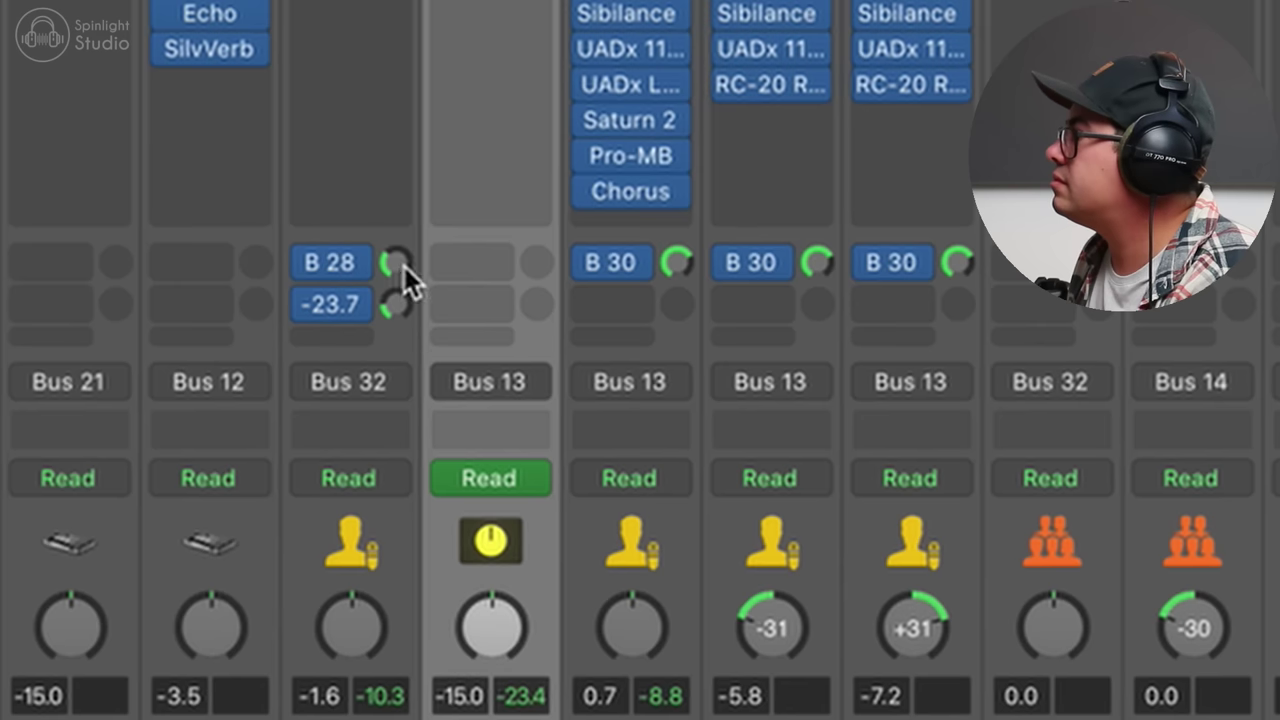
drag(403, 266, 403, 260)
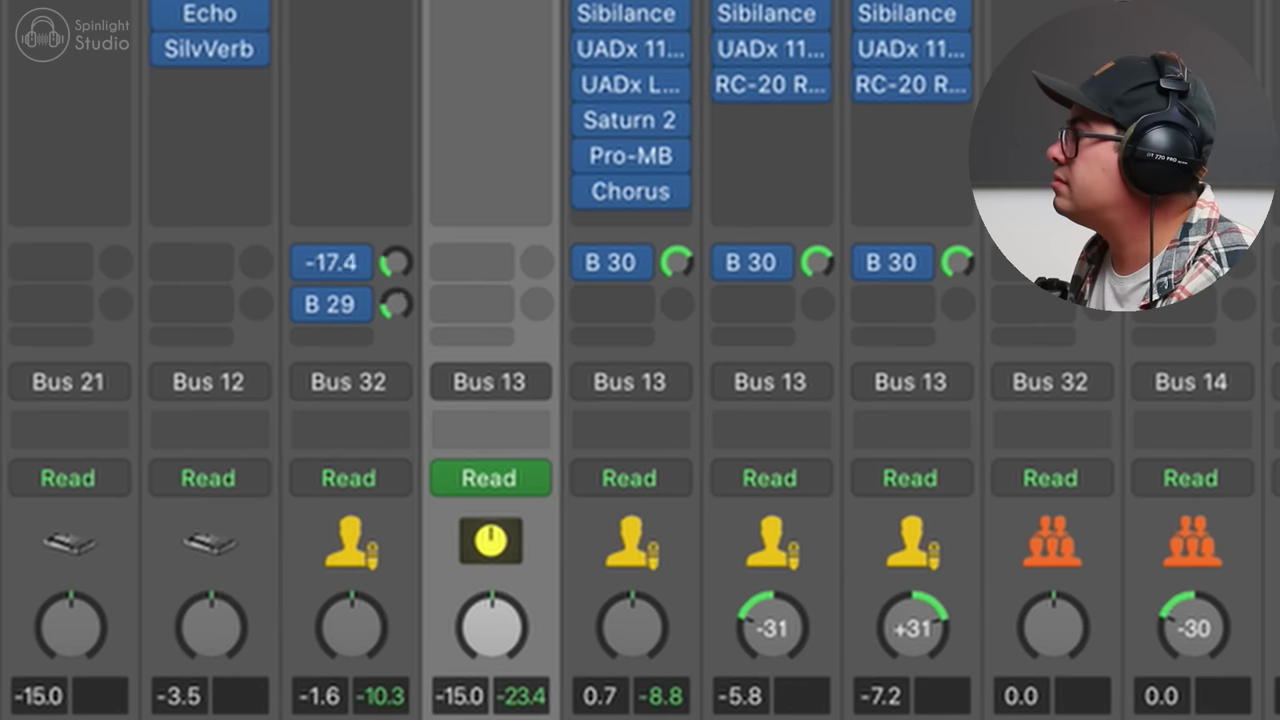
drag(397, 307, 405, 270)
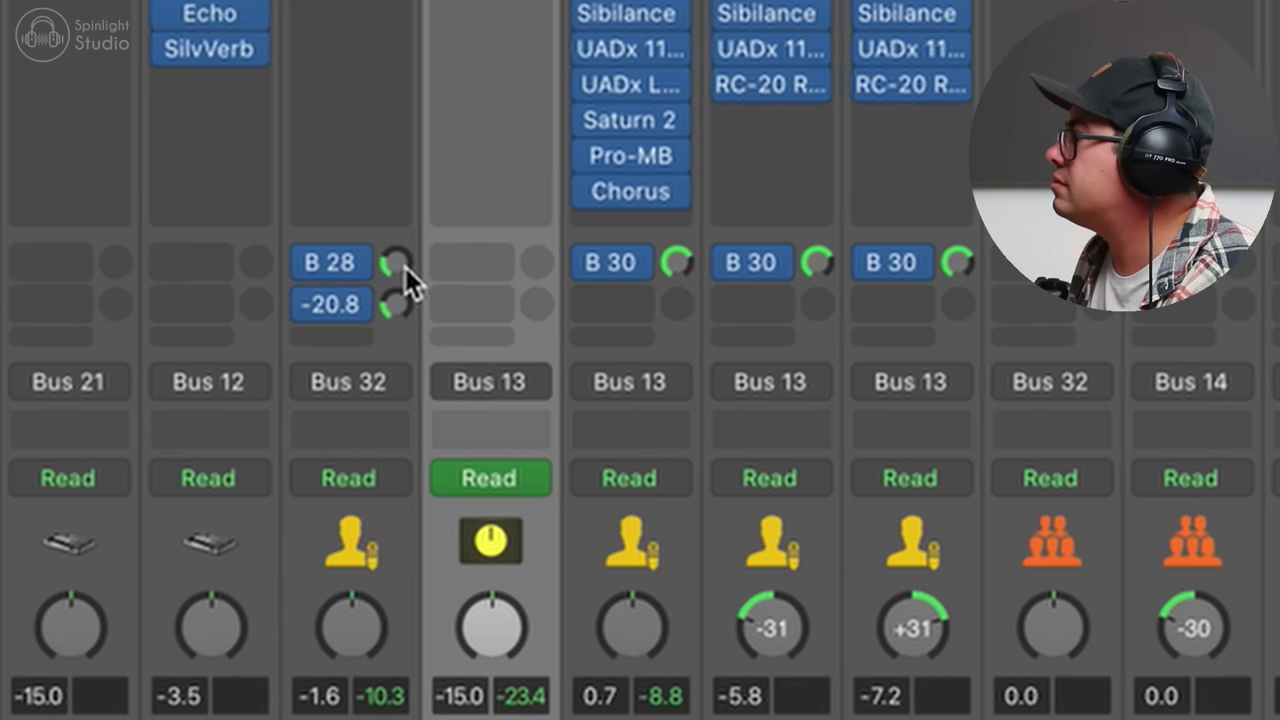
click(405, 267)
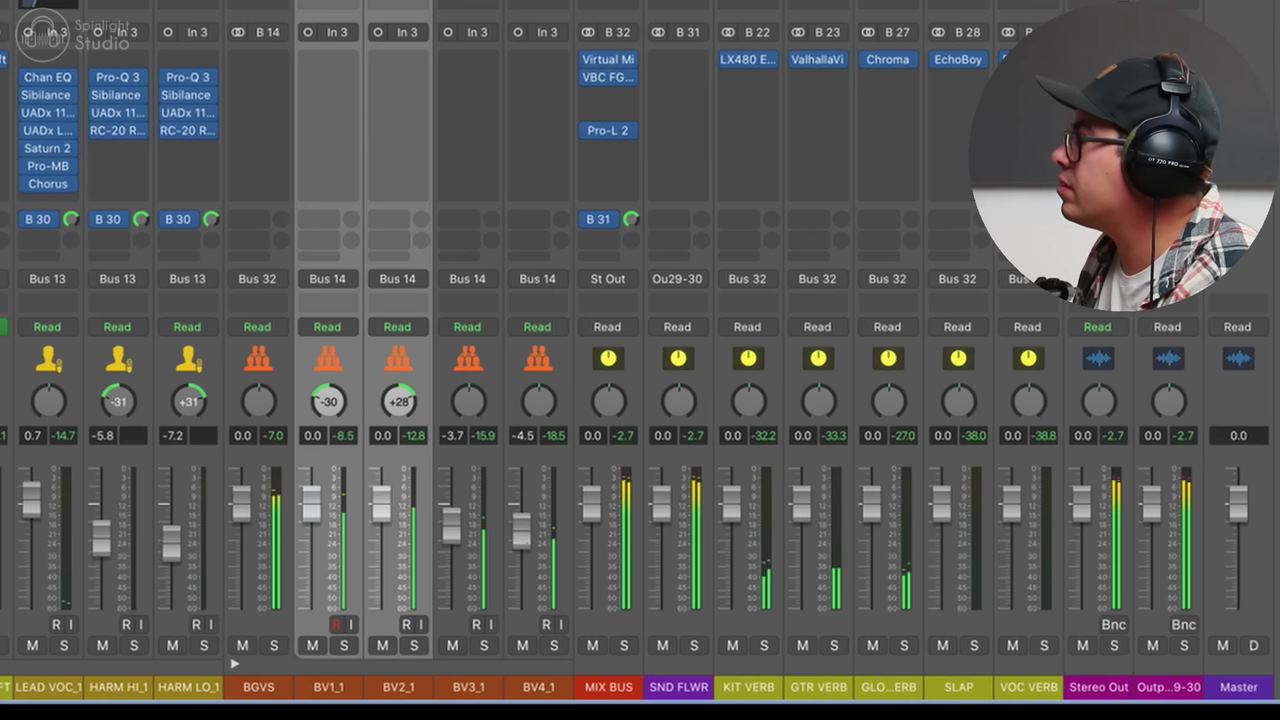
- Check BV1_1 in solo and copy the UADx 1176LN compressor from HARM LO_1 to the background vocal channels
click(323, 362)
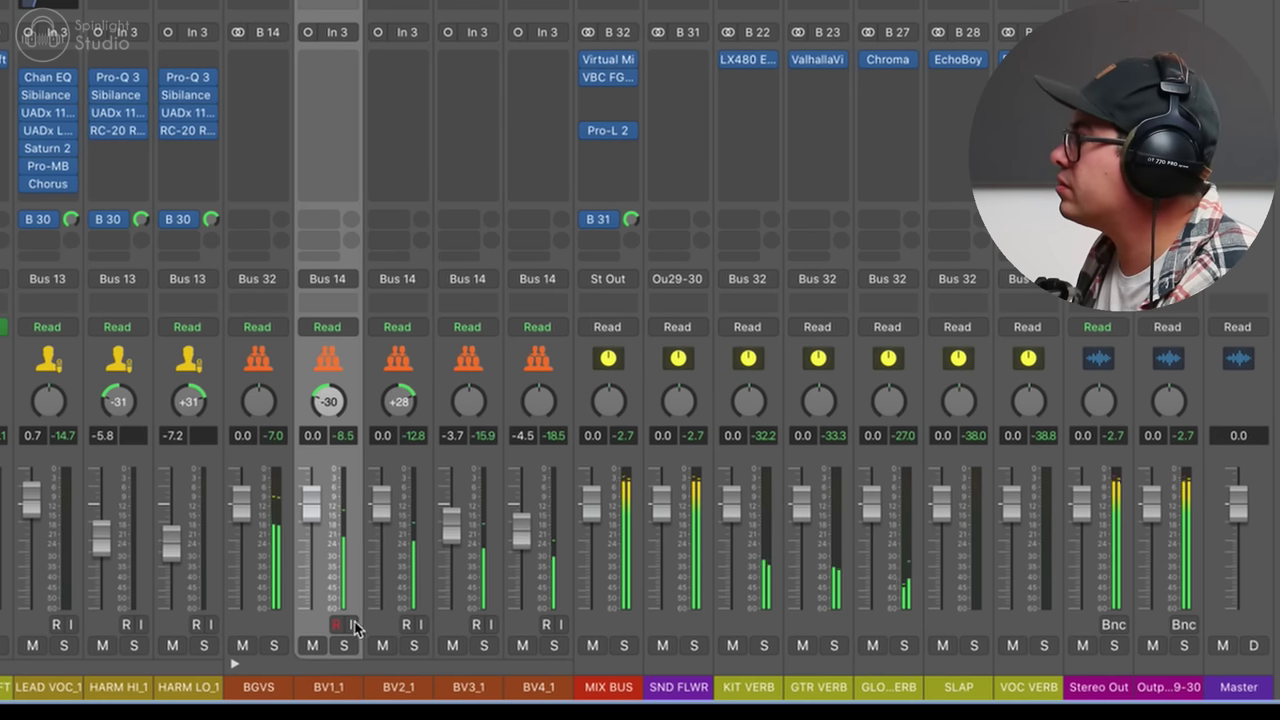
click(345, 646)
click(345, 646)
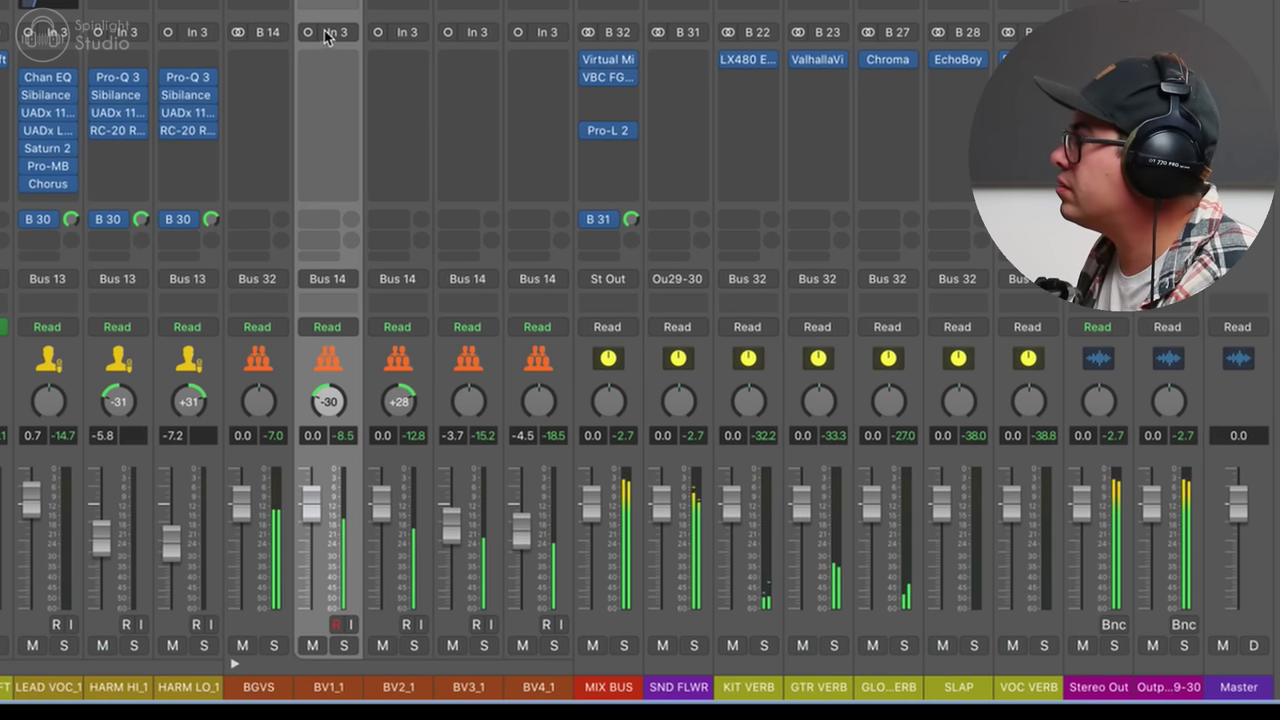
drag(178, 112, 398, 113)
drag(398, 113, 457, 129)
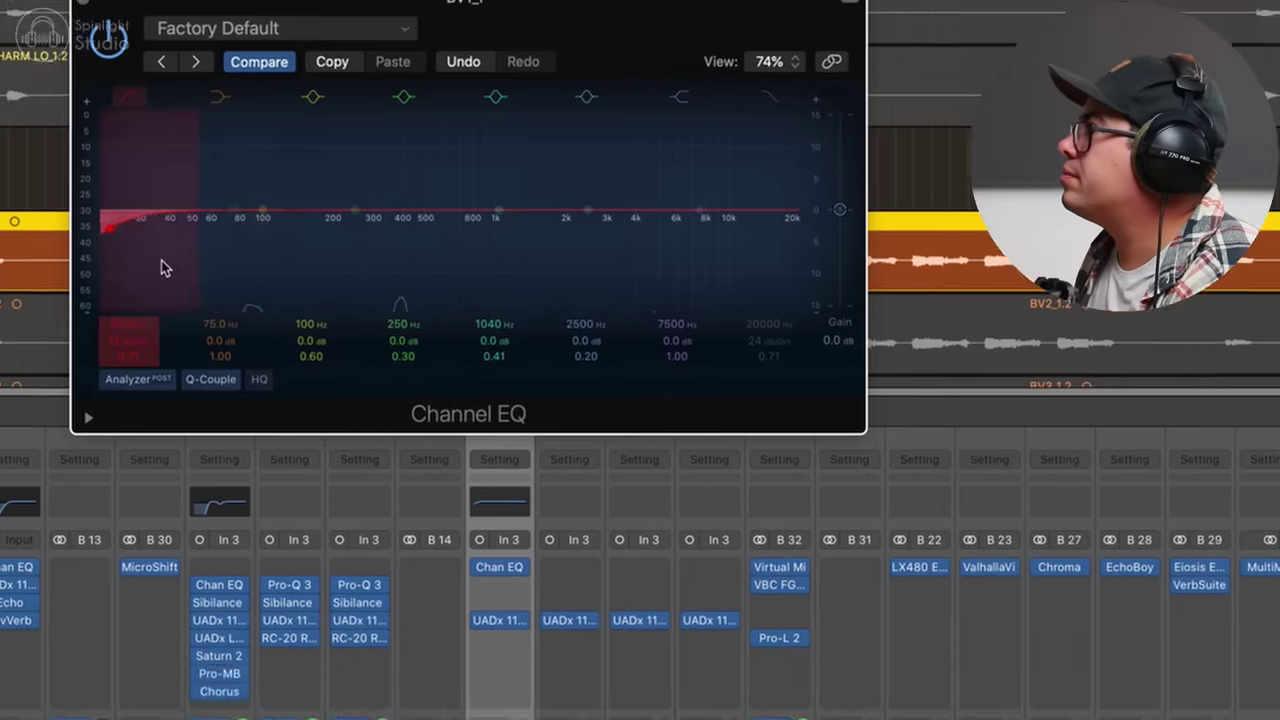
- In BV1_1's Channel EQ, set a steep low cut at about 150 Hz and shape the mid and high bands
drag(160, 266, 321, 332)
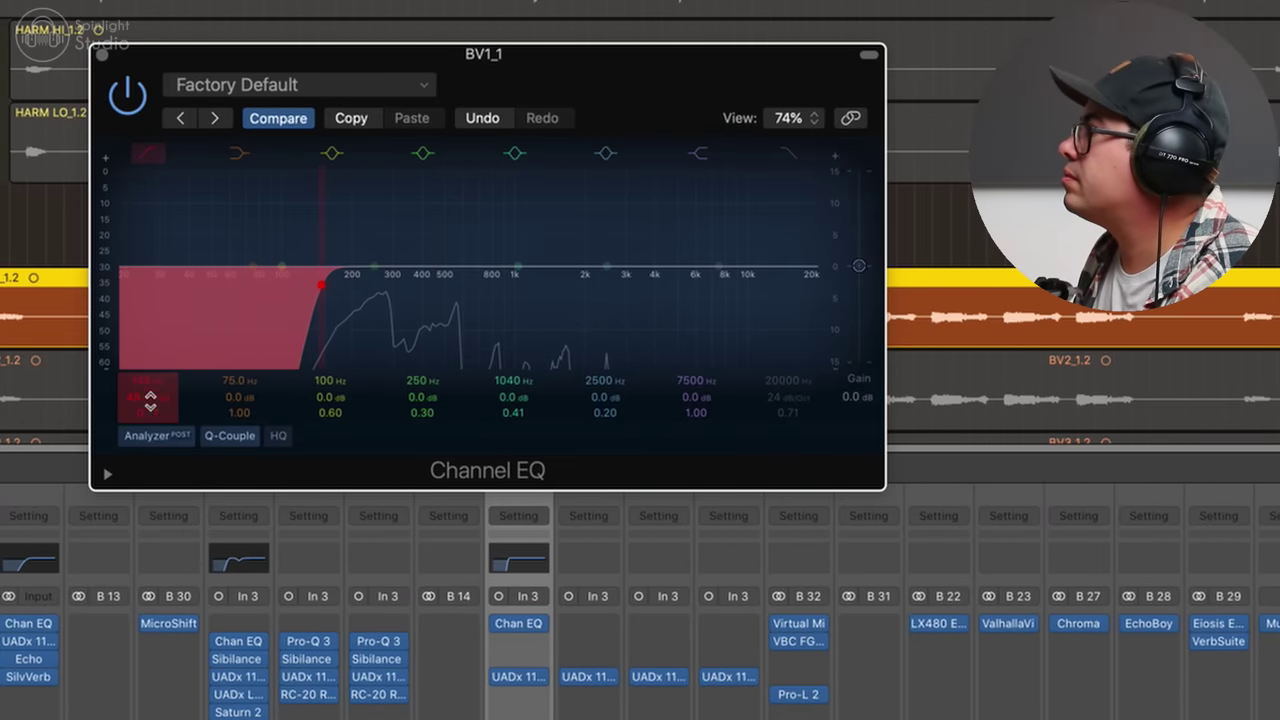
drag(526, 322, 485, 318)
drag(712, 304, 721, 252)
drag(470, 268, 483, 357)
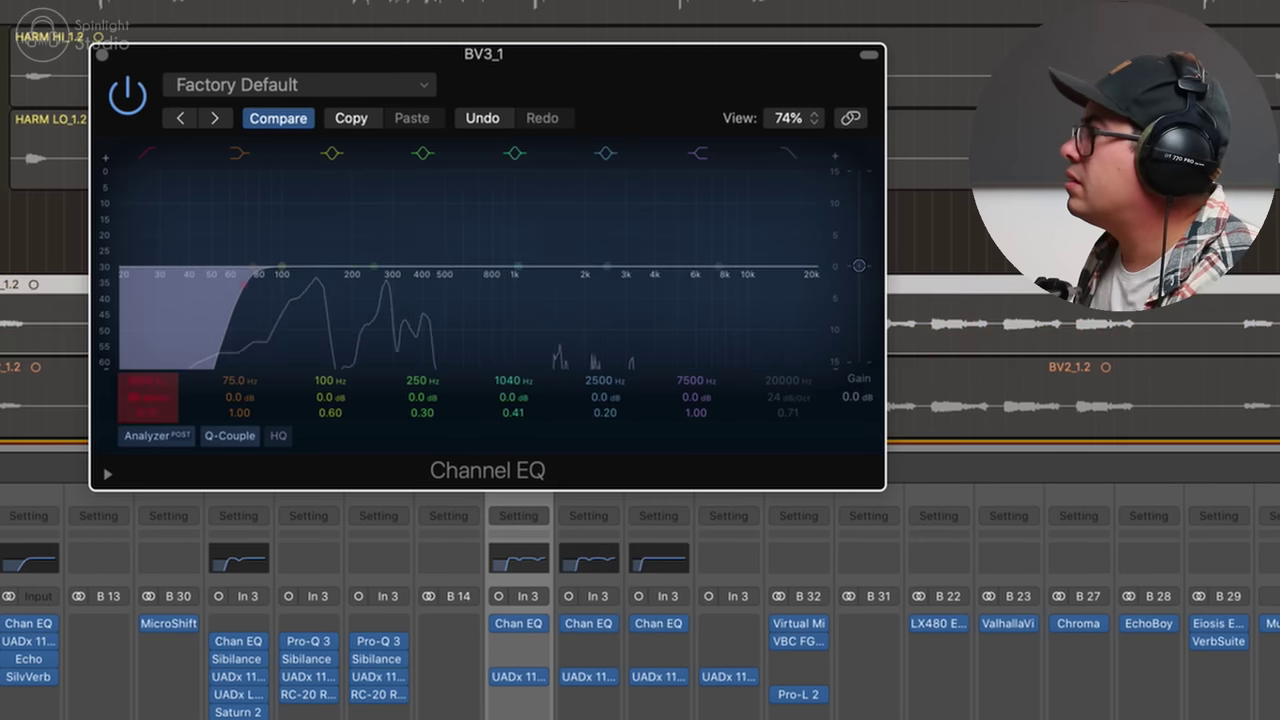
- Set BV3_1's Channel EQ to a 79 Hz low cut and -1.6 dB at 256 Hz, then shape BV4_1's mid and high bands
drag(266, 342, 271, 340)
mouse_move(388, 298)
mouse_down()
mouse_move(402, 246)
mouse_move(381, 258)
mouse_move(400, 249)
mouse_move(370, 245)
mouse_move(385, 325)
mouse_move(417, 249)
mouse_move(423, 334)
mouse_move(385, 250)
mouse_move(391, 331)
mouse_move(390, 314)
mouse_up()
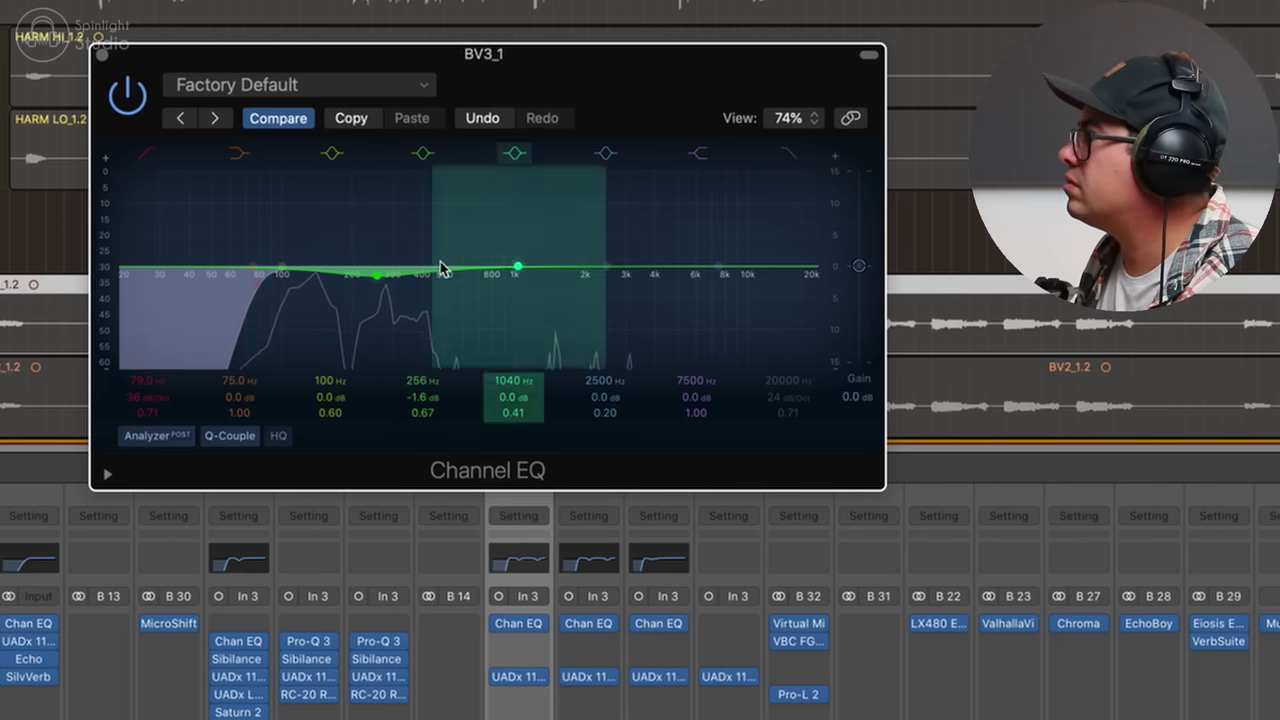
click(100, 55)
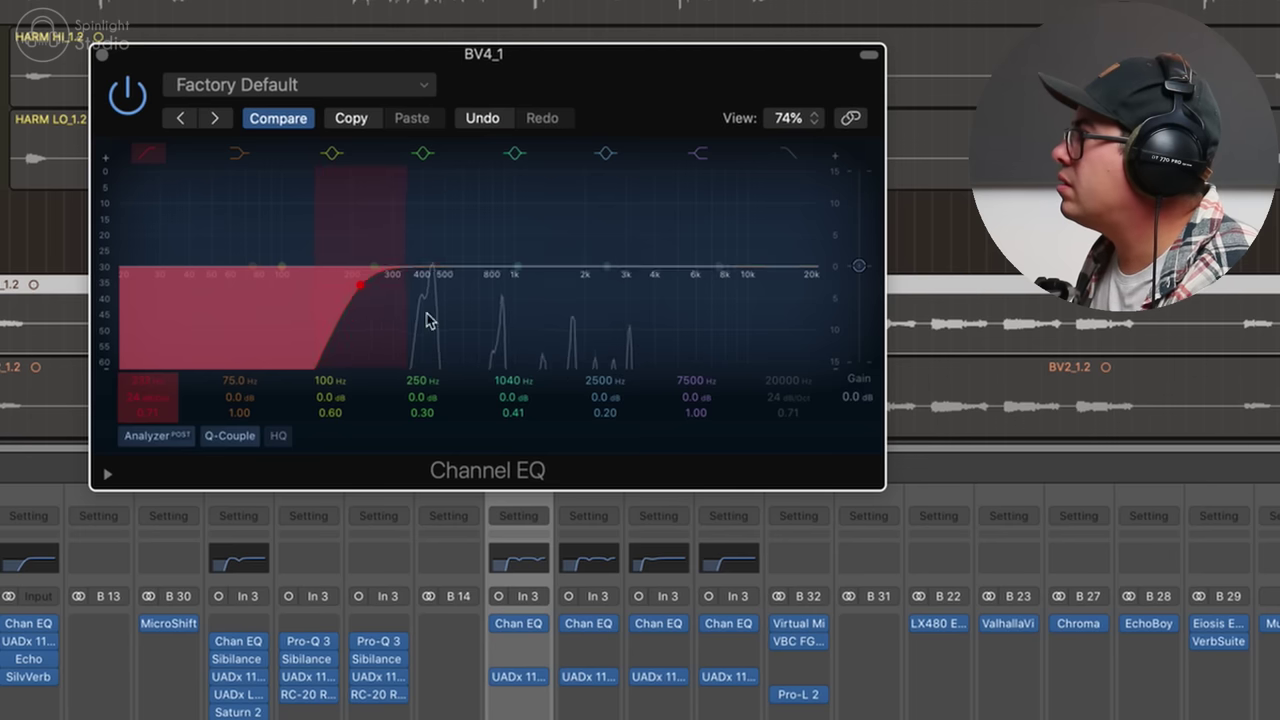
drag(514, 268, 509, 323)
drag(728, 300, 765, 302)
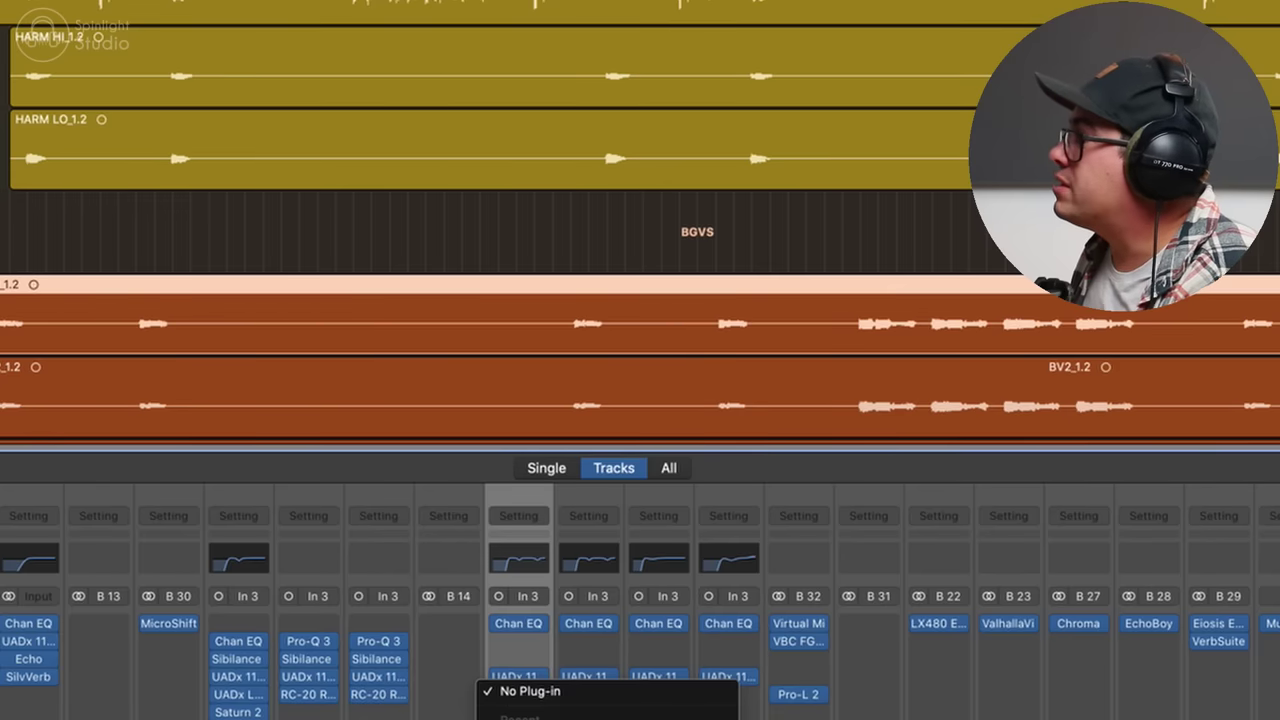
- Insert Chorus on BV1_1, copy it to the other background vocal channels, and switch BV3_1's instance to Mono->Stereo
click(610, 716)
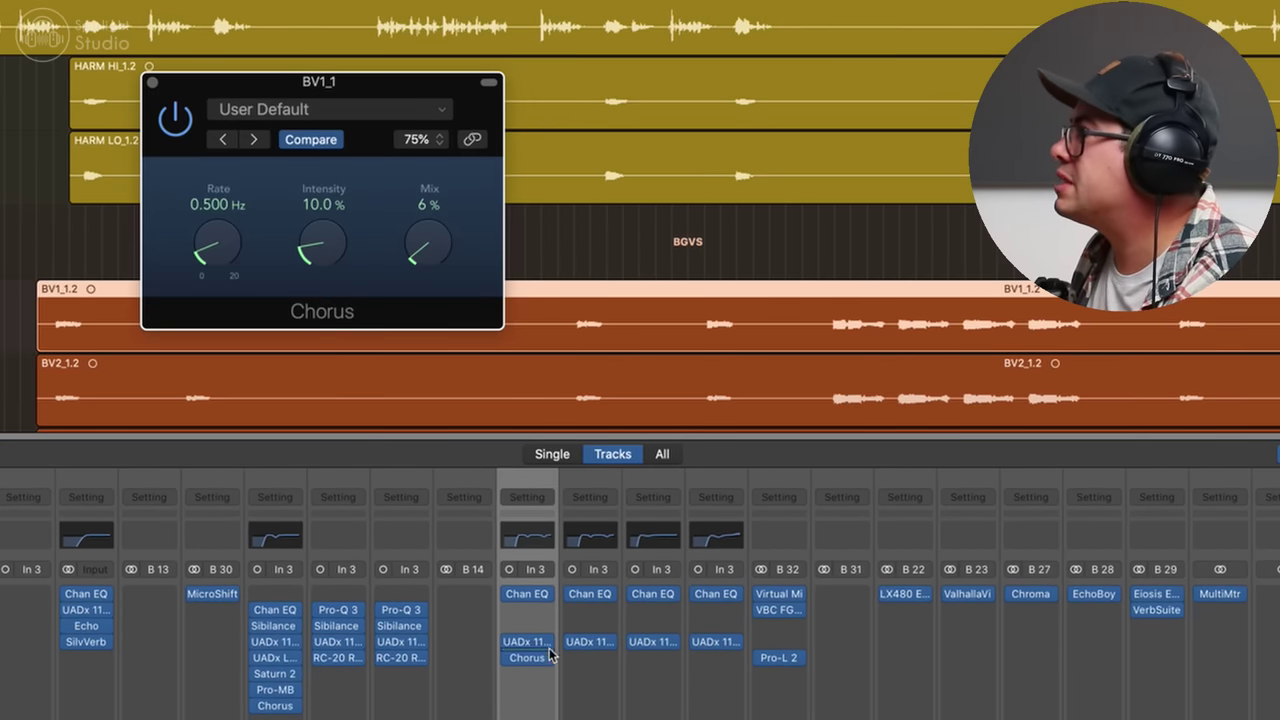
drag(535, 660, 724, 666)
drag(654, 718, 714, 718)
click(673, 660)
mouse_move(857, 656)
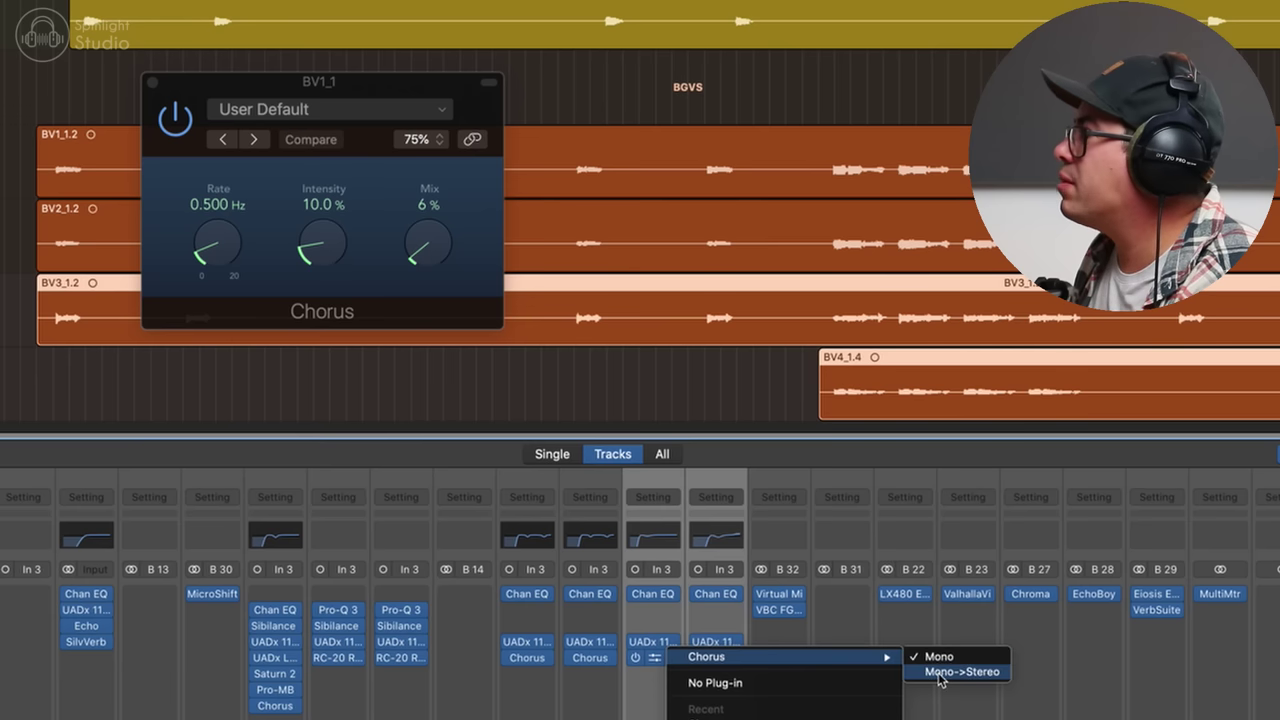
click(940, 675)
- Switch the Chorus on BV4_1 to its Mono->Stereo version
click(527, 716)
click(590, 716)
click(527, 716)
click(590, 716)
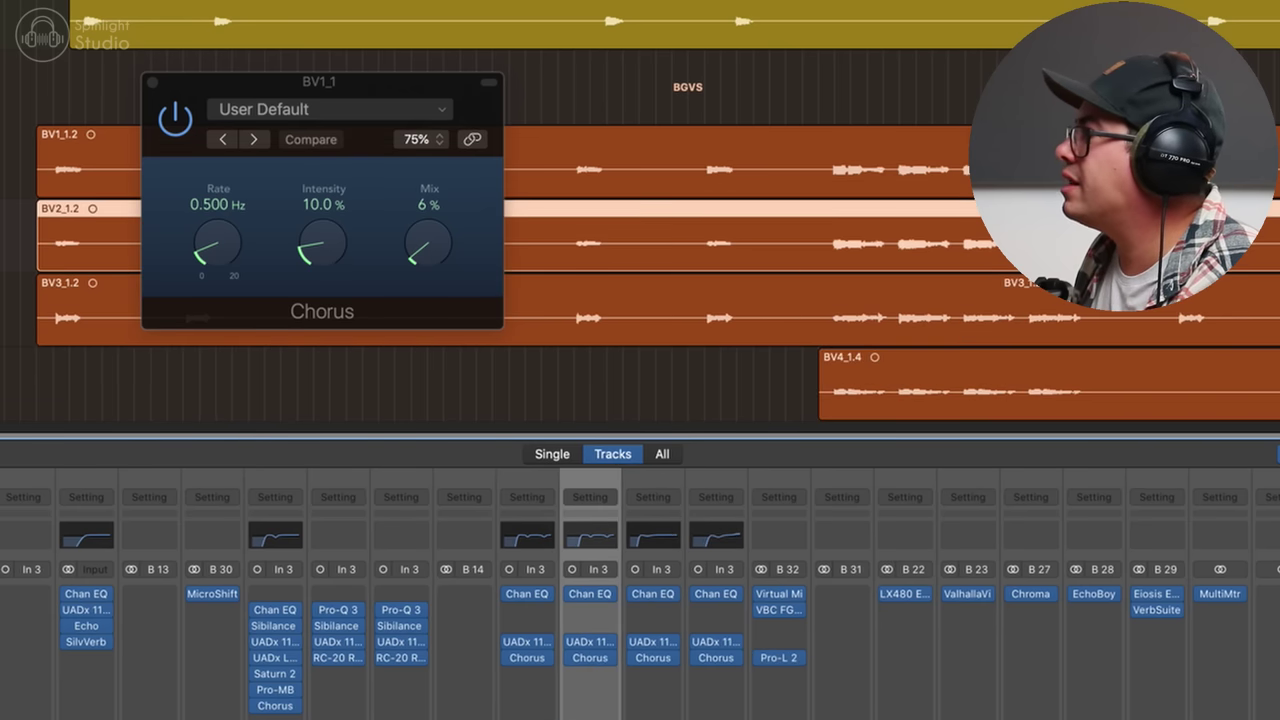
key(Up)
key(Down)
key(Down)
key(Down)
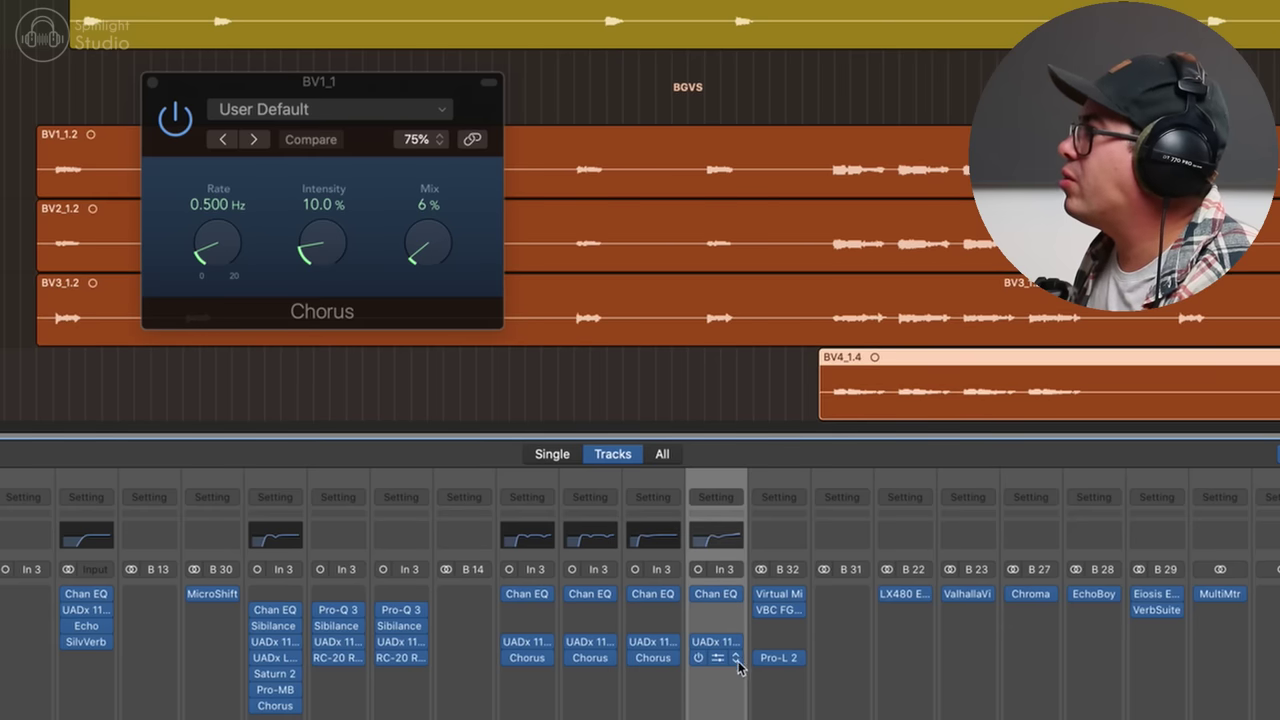
click(737, 660)
mouse_move(880, 657)
click(1000, 671)
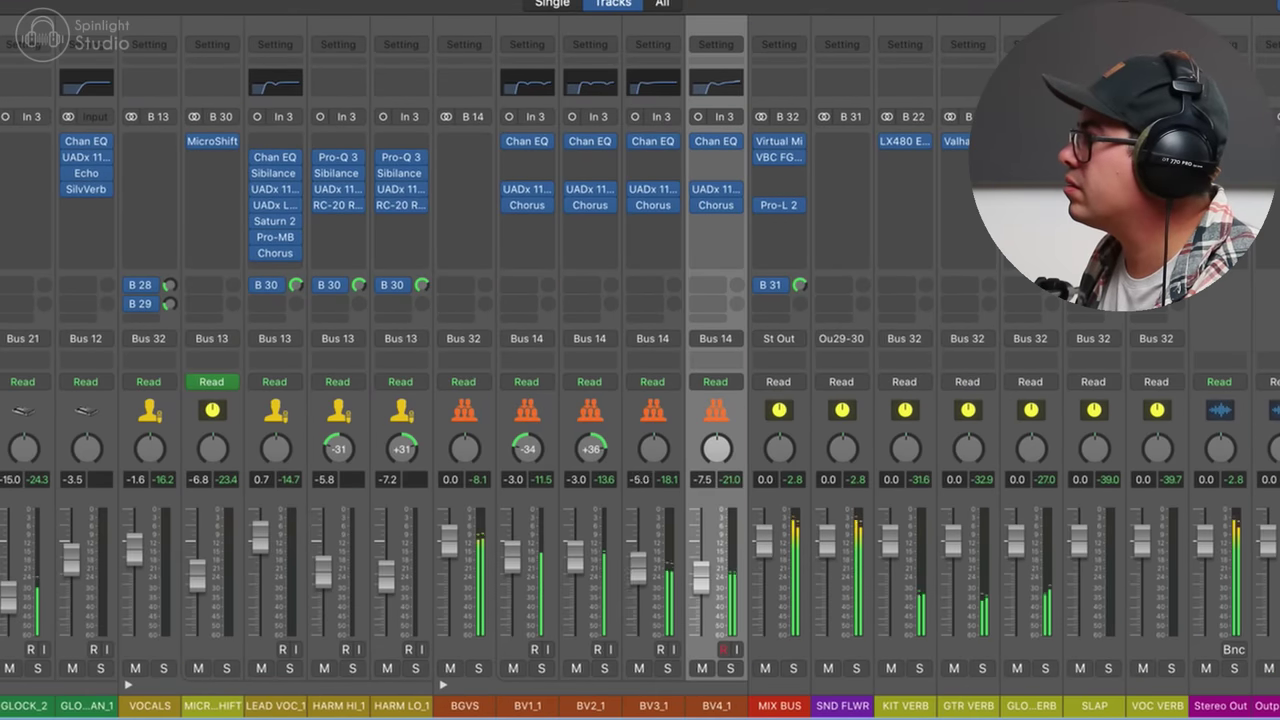
- Add a Bus 33 send to all four background vocal channels, BV1_1 to BV4_1
click(530, 282)
mouse_move(540, 308)
mouse_move(710, 545)
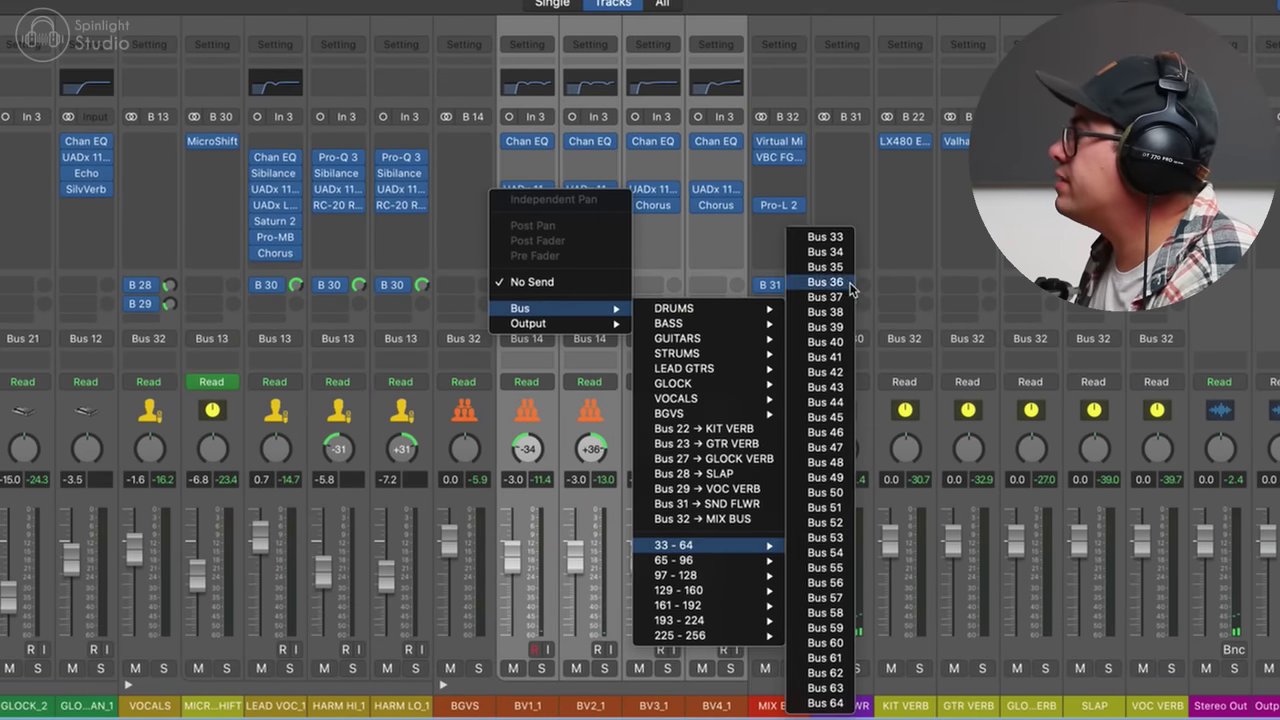
click(826, 238)
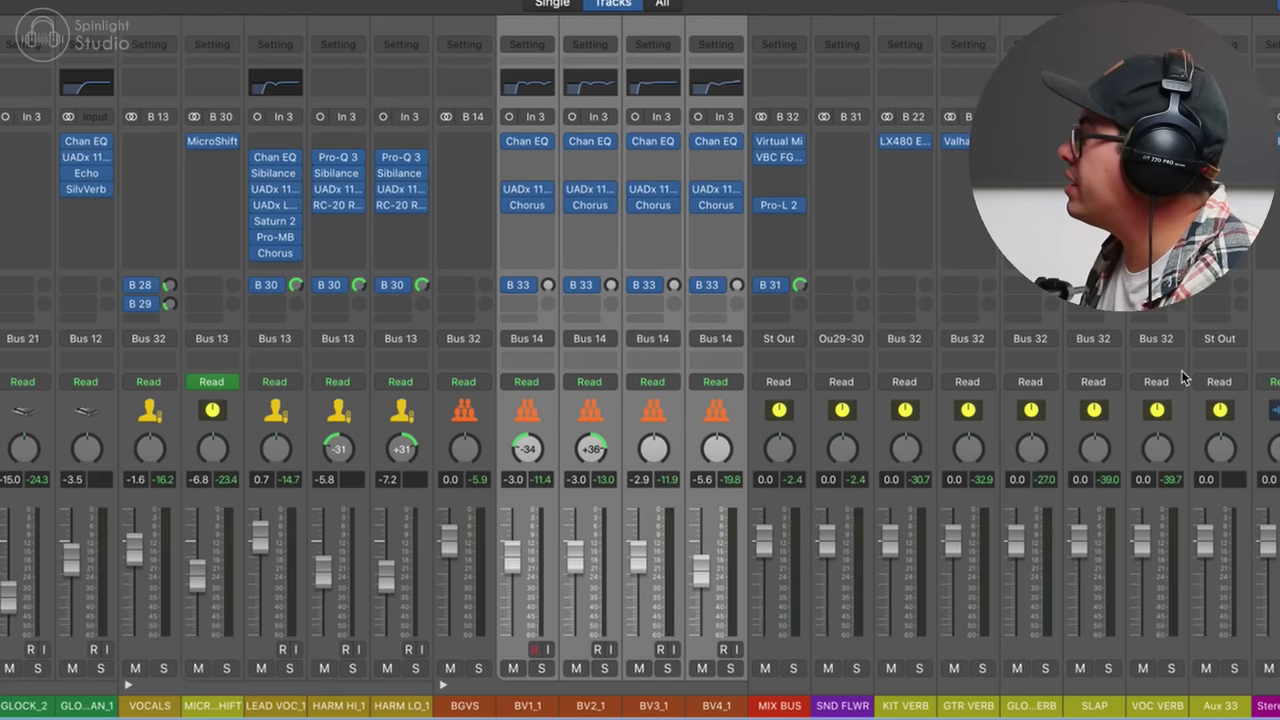
- Create a track for the Bus 33 aux beside the background vocals and copy the MicroShift plug-in onto it
click(1220, 405)
right_click(1218, 400)
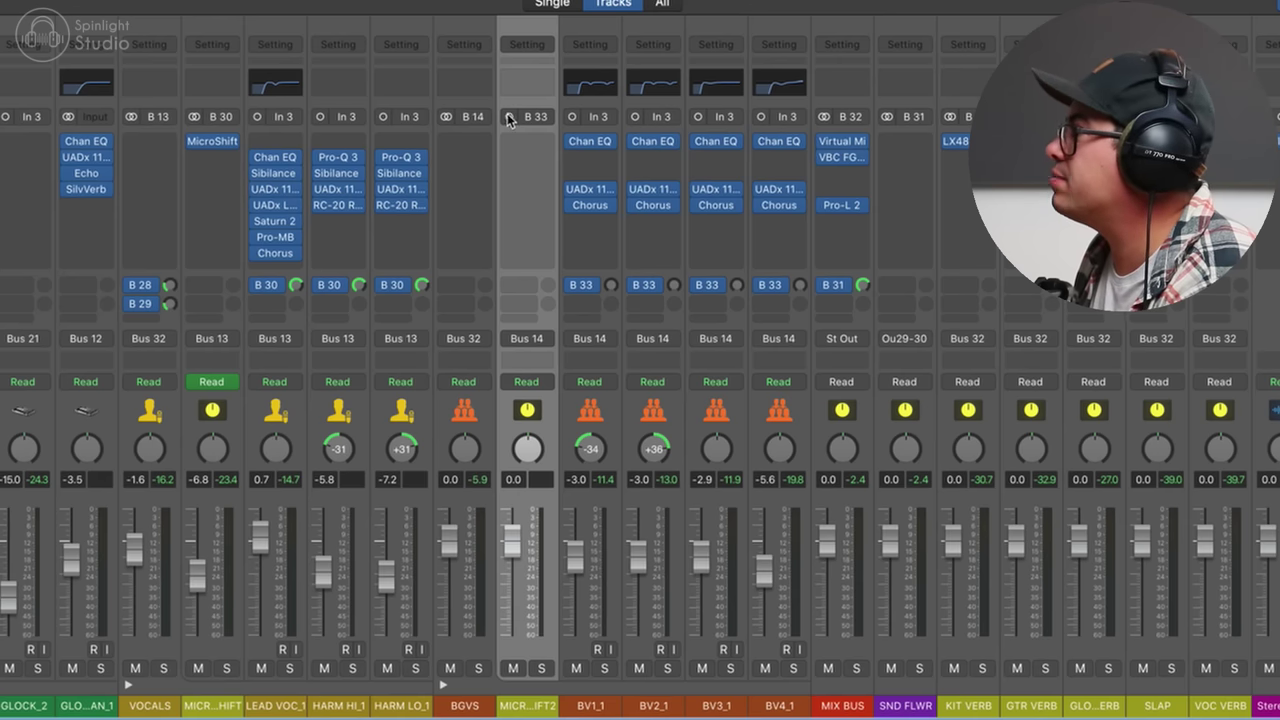
drag(212, 145, 543, 150)
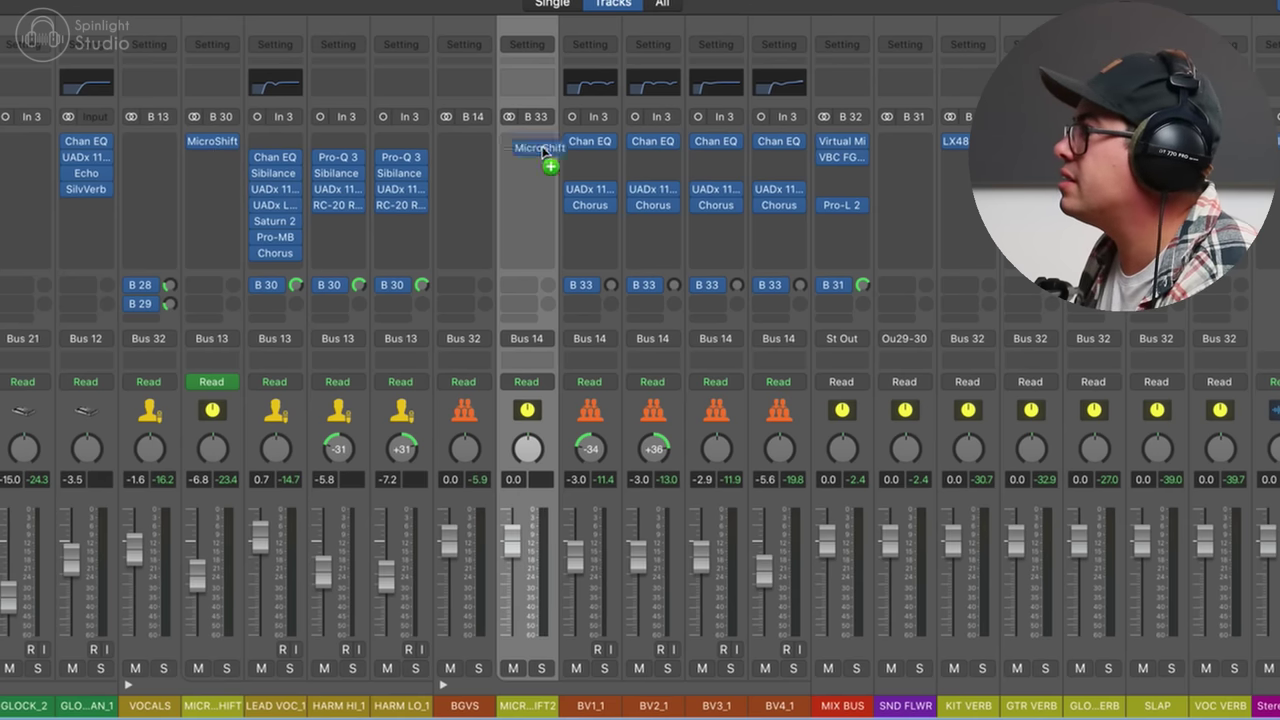
- Set the background vocals' Bus 33 sends to unity and, with BGVS soloed, lower the doubler aux fader to about -4.9 dB
key(space)
drag(588, 394, 775, 392)
alt+click(801, 287)
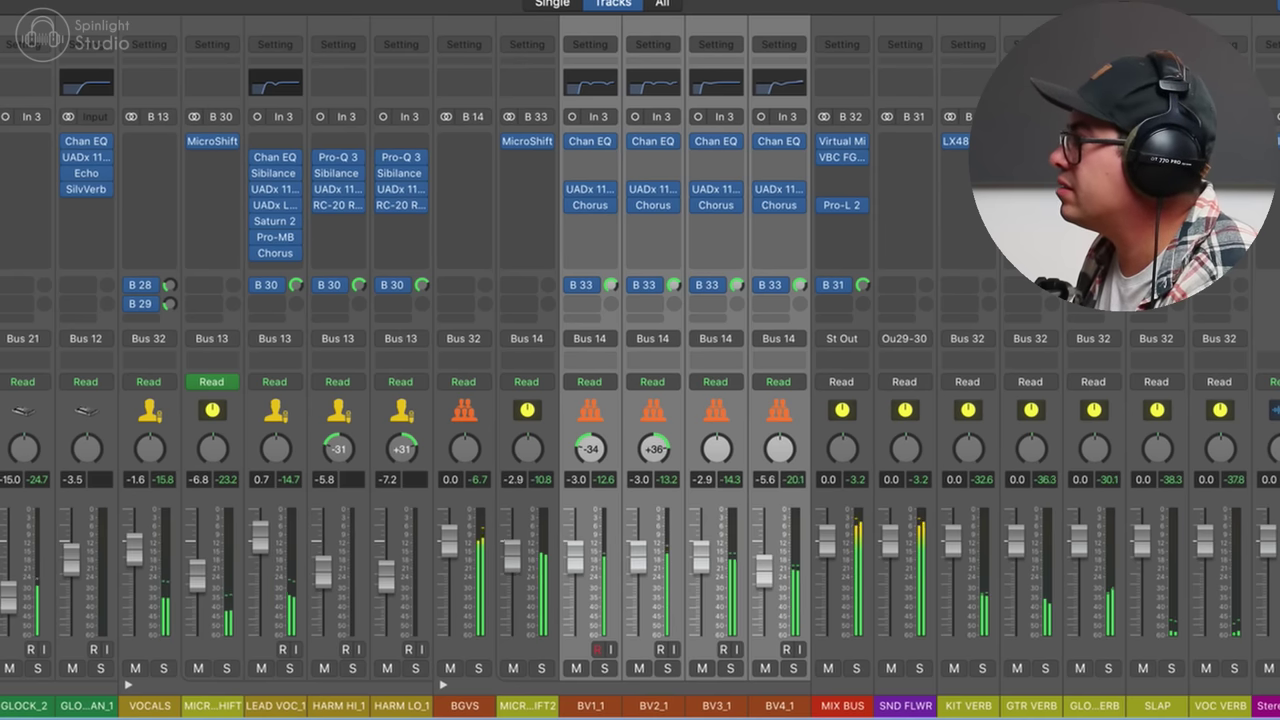
click(477, 668)
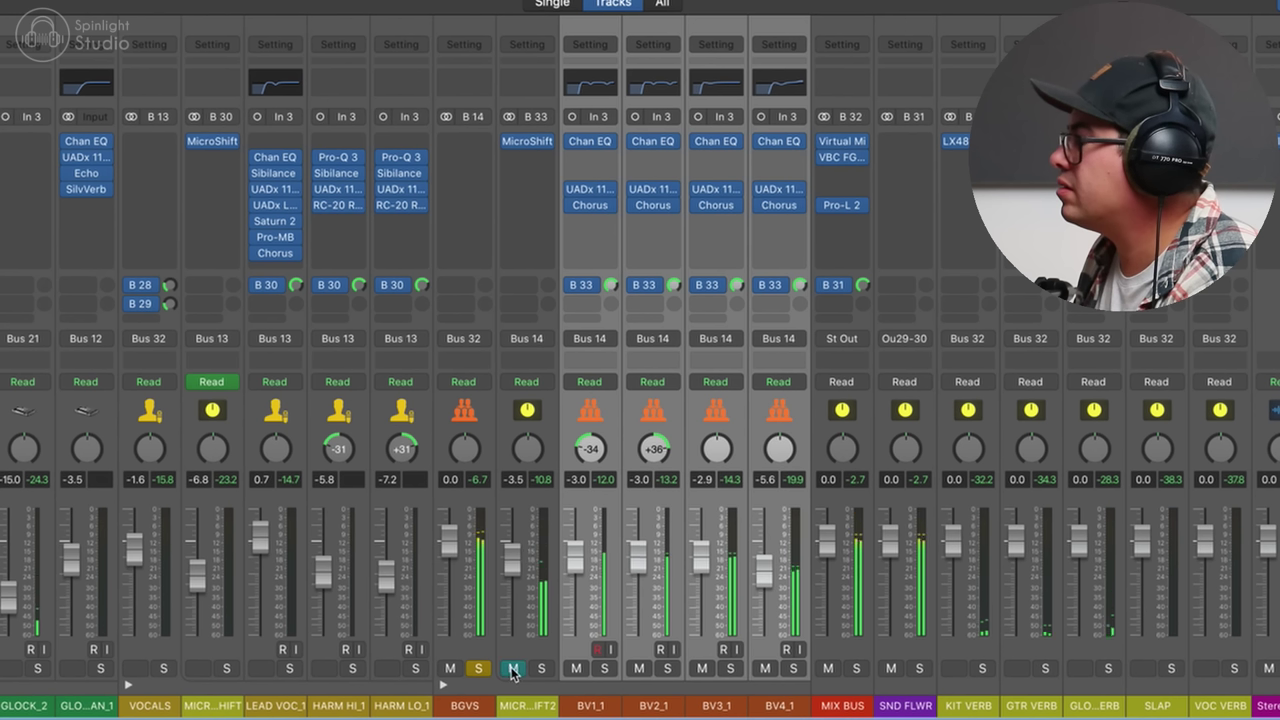
drag(519, 597, 519, 609)
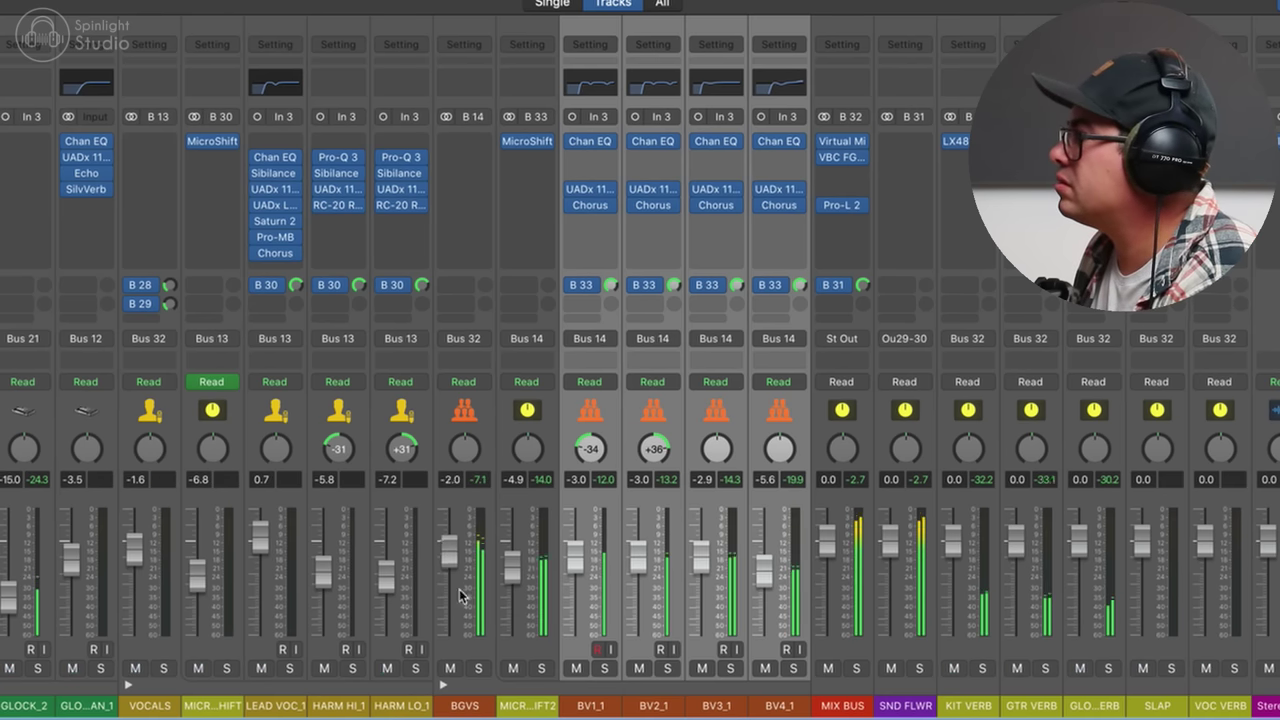
- Insert RC-20 Retro Color on BGVS, disable Noise and Wobble, and set Air distortion with a 57% mix
click(458, 141)
click(500, 238)
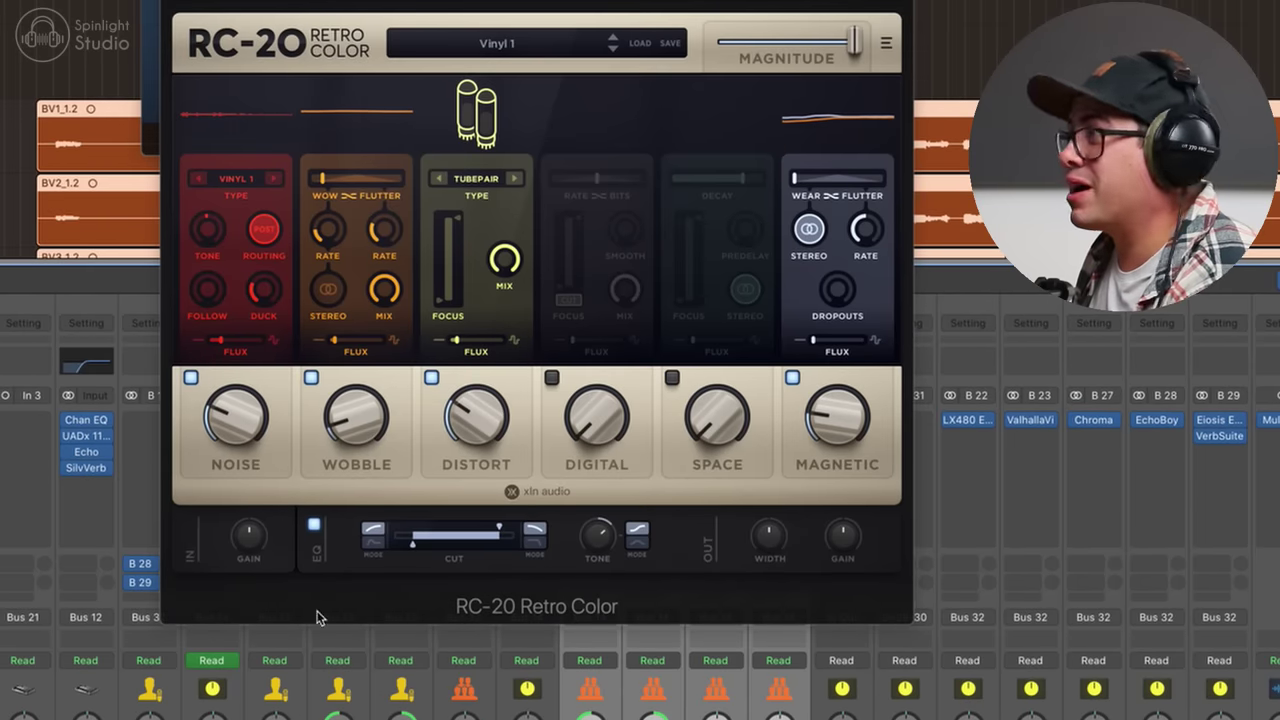
click(190, 377)
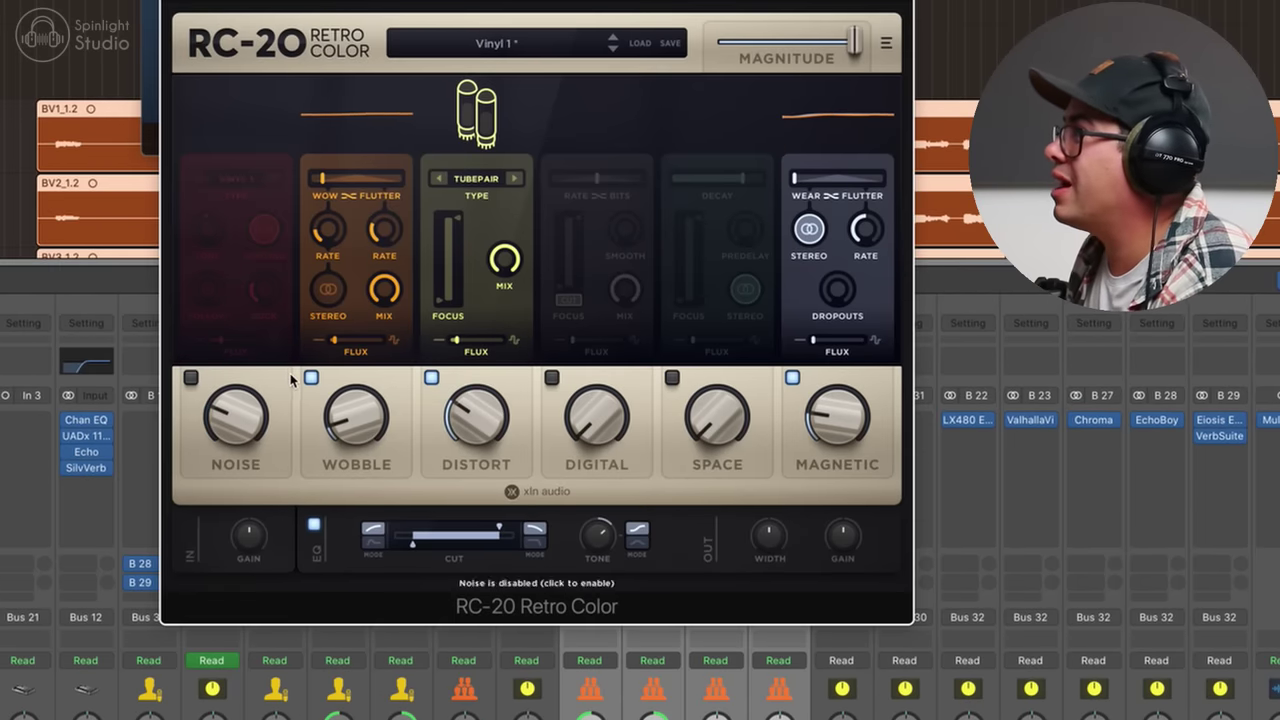
click(311, 377)
mouse_move(477, 415)
mouse_down()
mouse_move(605, 512)
mouse_move(600, 672)
mouse_move(477, 411)
mouse_up()
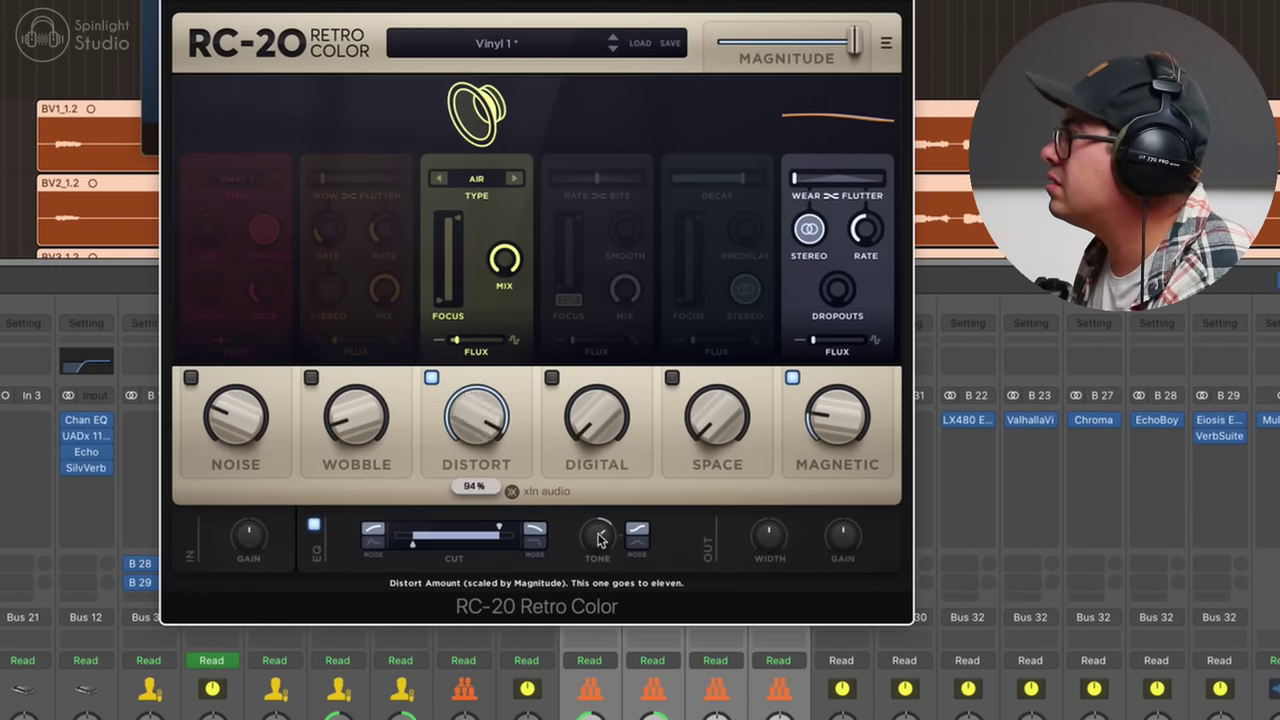
drag(497, 260, 510, 256)
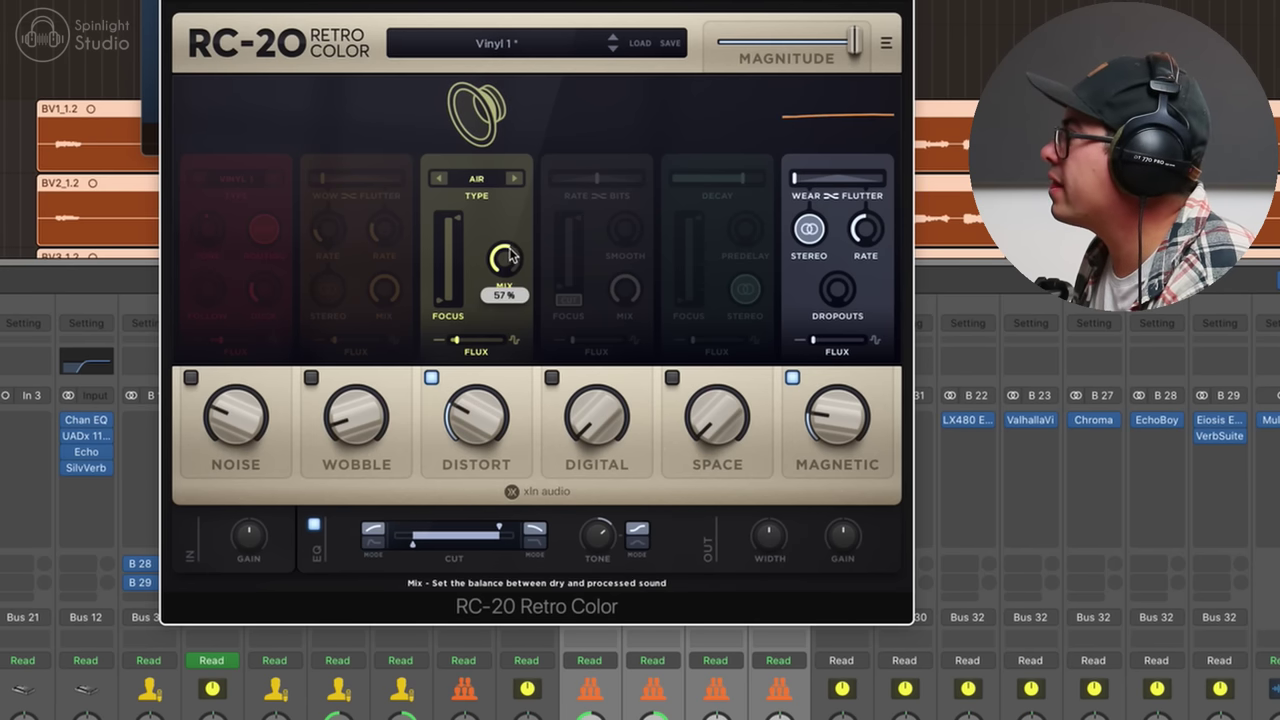
- Enable RC-20's Space module on BGVS, shorten its decay, narrow its focus, raise its flux and reduce the Space amount
drag(693, 440, 757, 192)
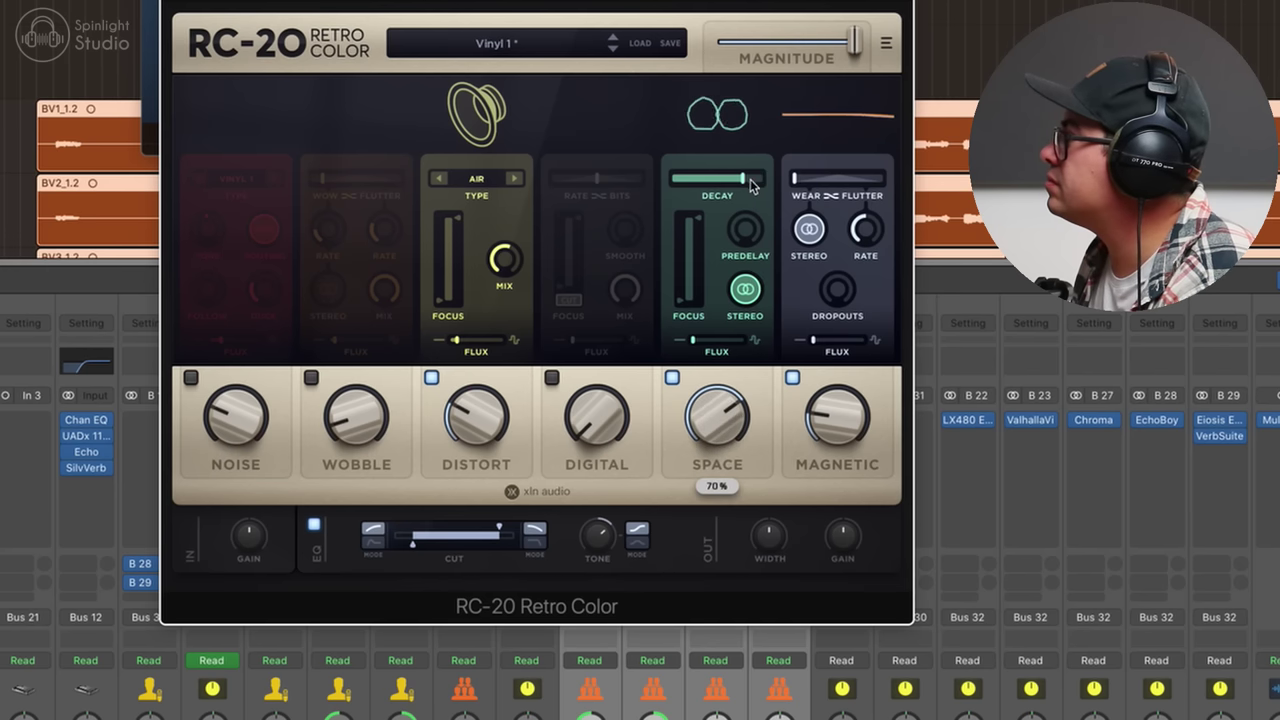
drag(750, 181, 681, 181)
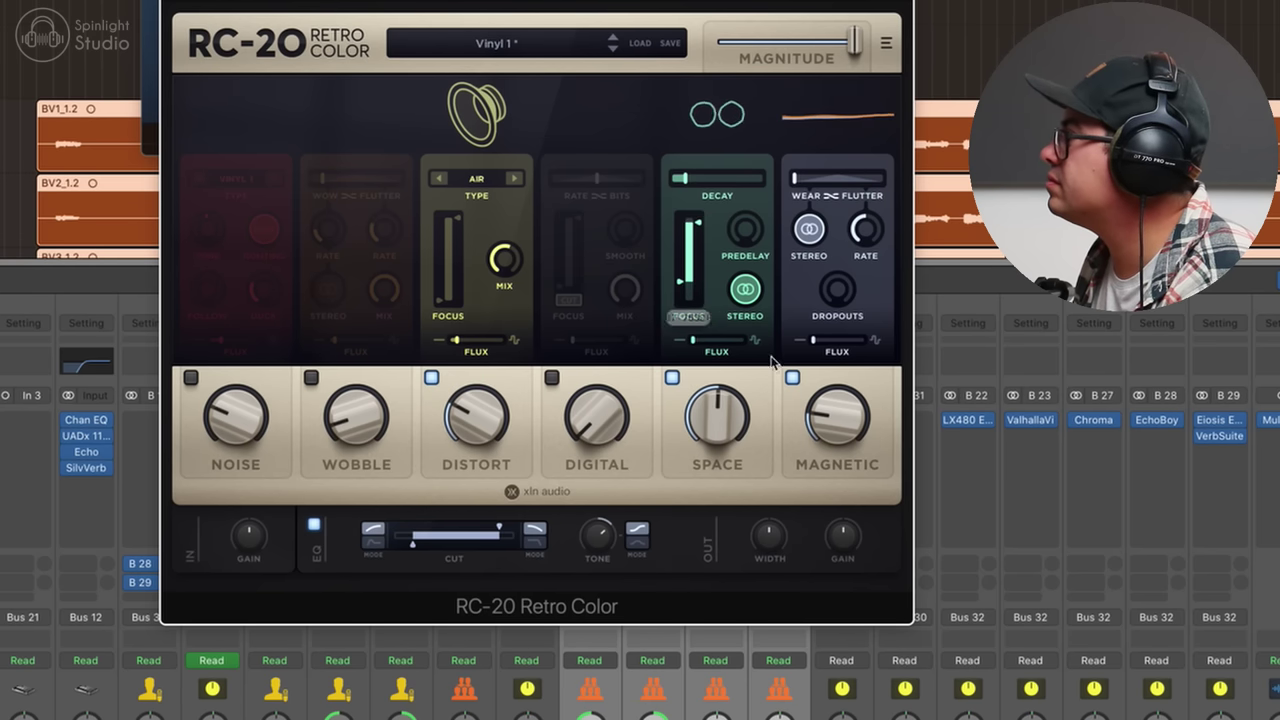
drag(693, 341, 715, 341)
drag(737, 390, 736, 436)
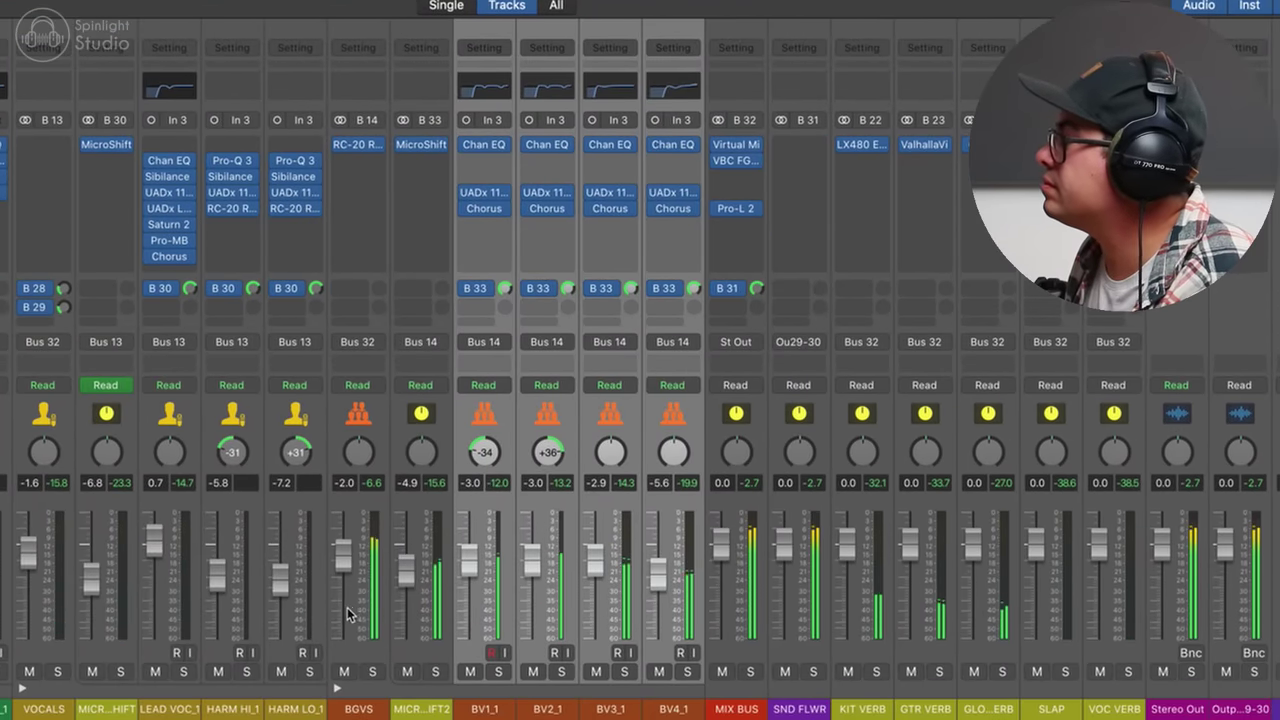
- Lower the BGVS fader slightly and move its Pro-MB compression band down in the low mids with a release of about 10.6%
drag(343, 590, 343, 604)
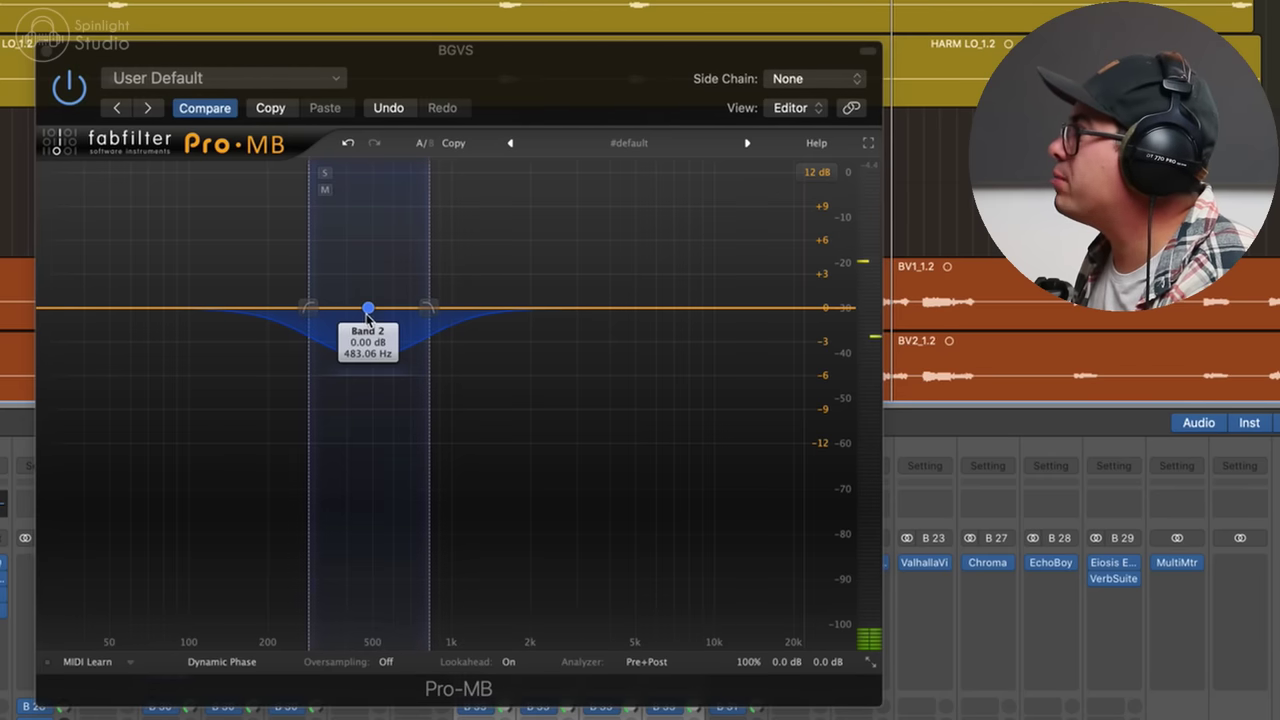
drag(366, 314, 338, 308)
drag(338, 522, 339, 528)
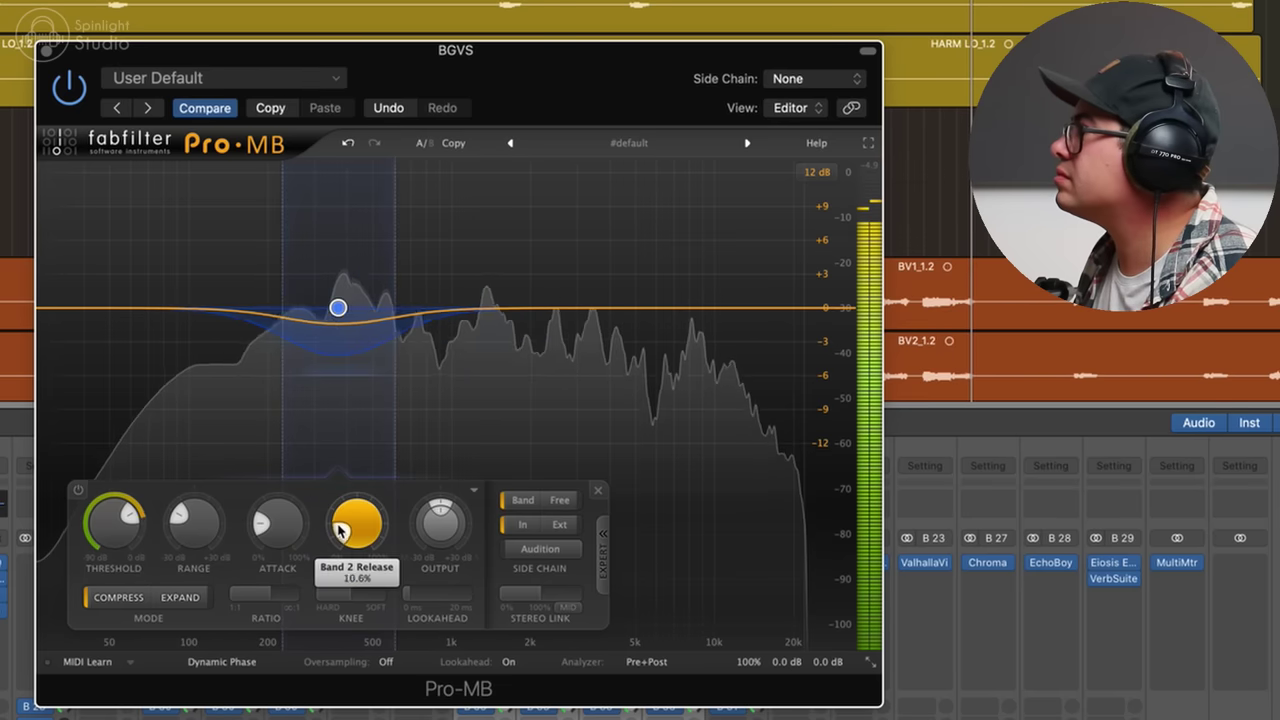
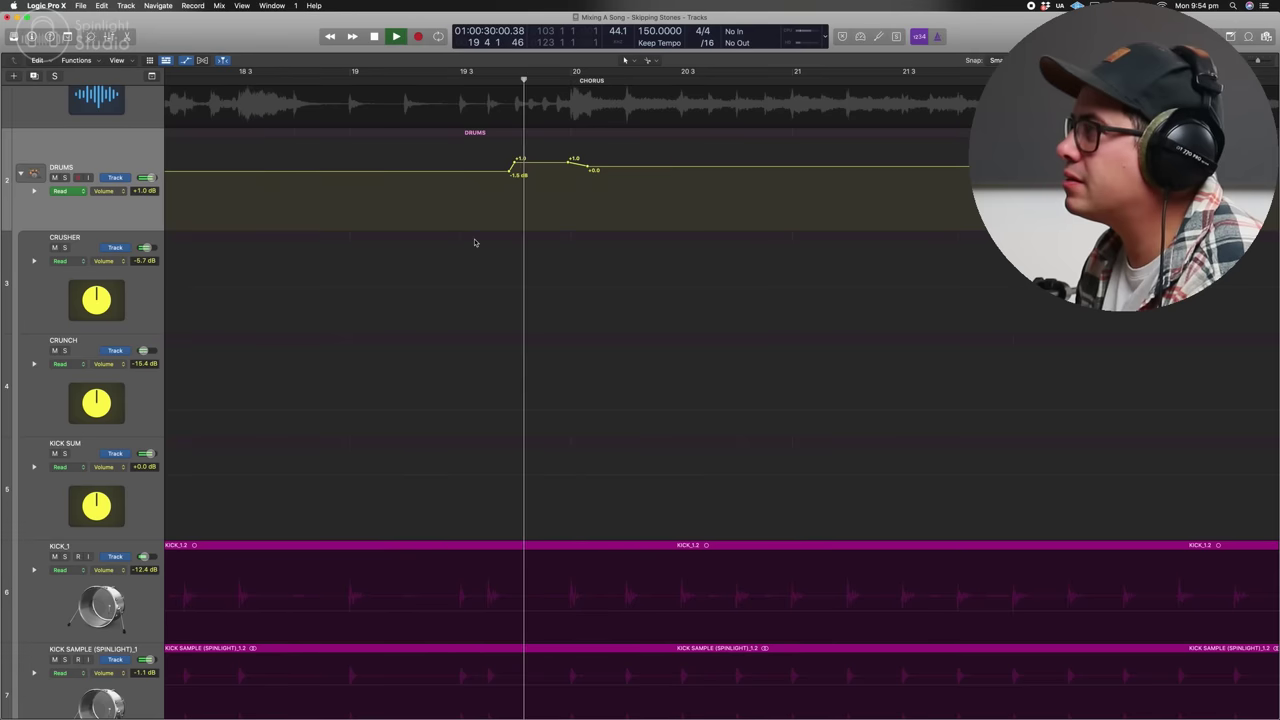
- Add volume automation on CRUNCH that rises from -15.4 to +3.1 dB over the drum fill before the chorus and returns
key(super+Left)
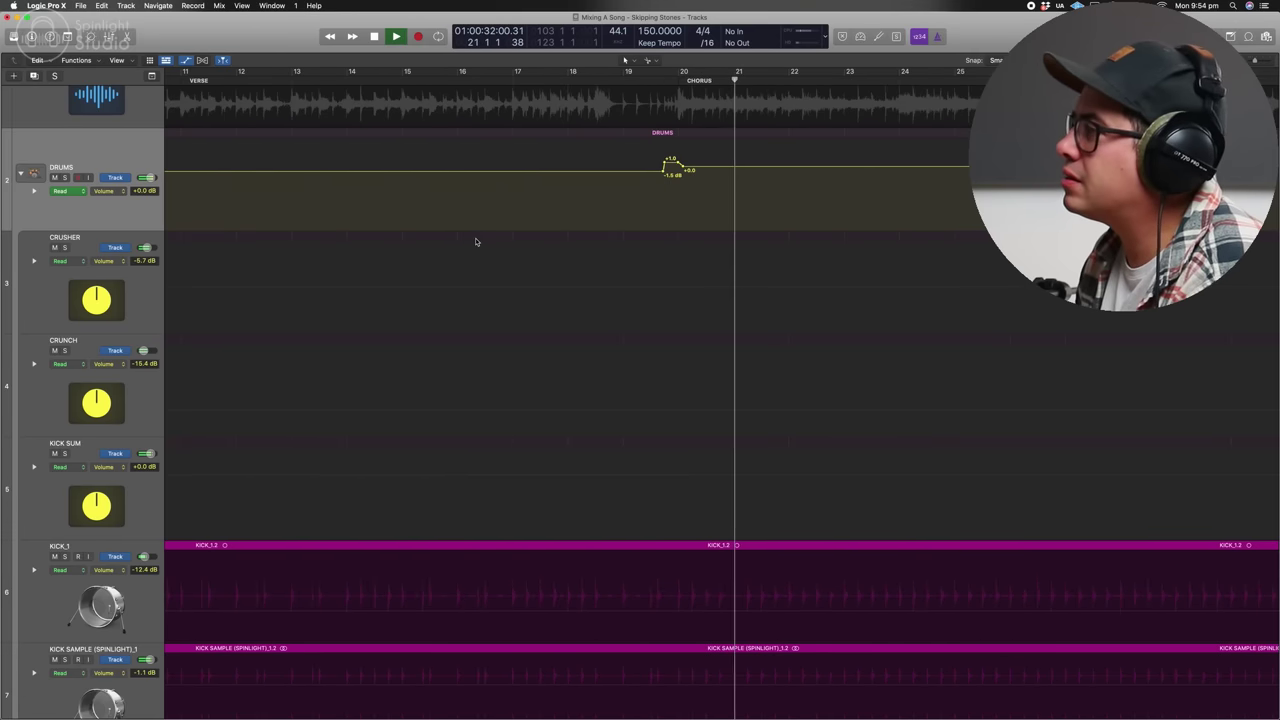
key(super+Left)
key(space)
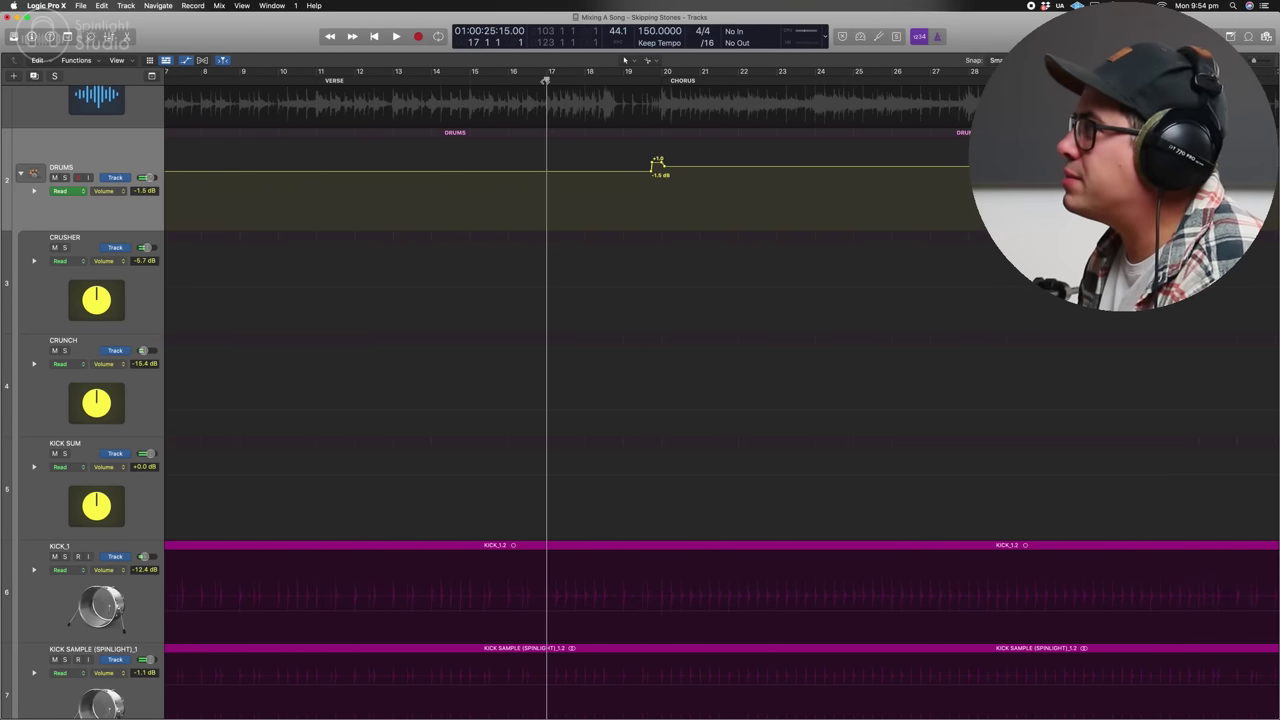
scroll(571, 385, right, 3)
scroll(548, 412, down, 1)
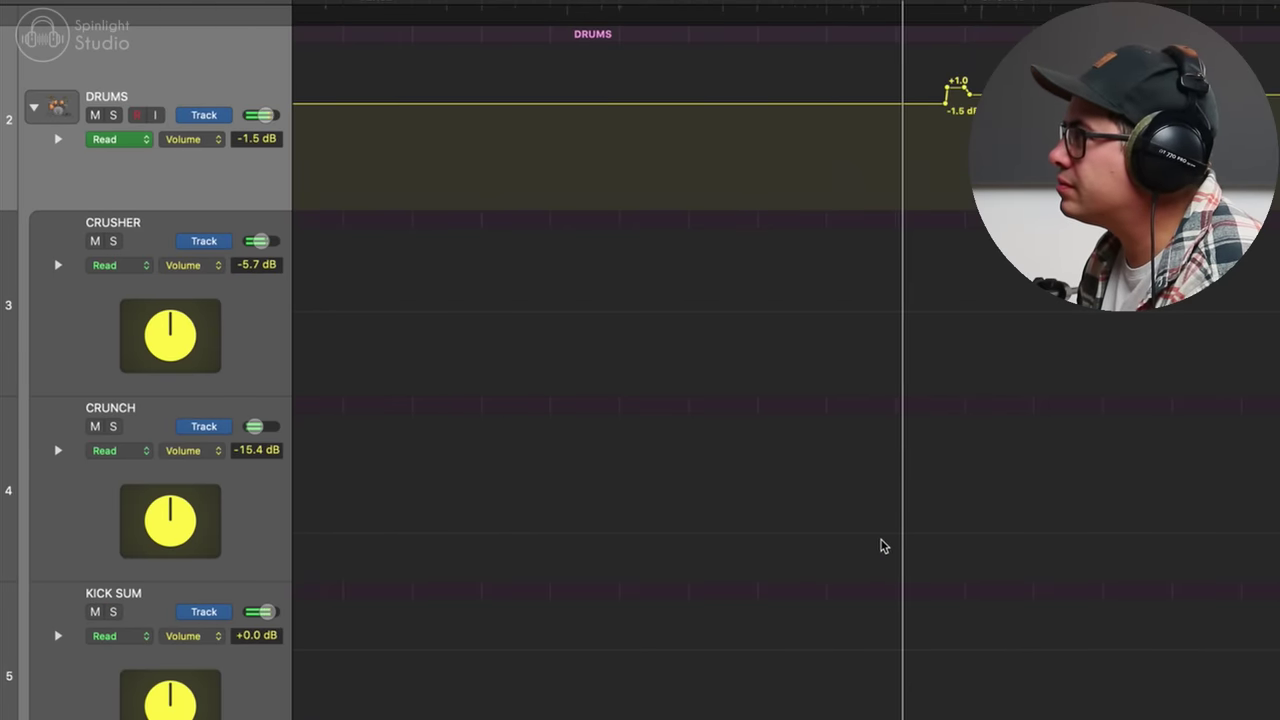
click(894, 534)
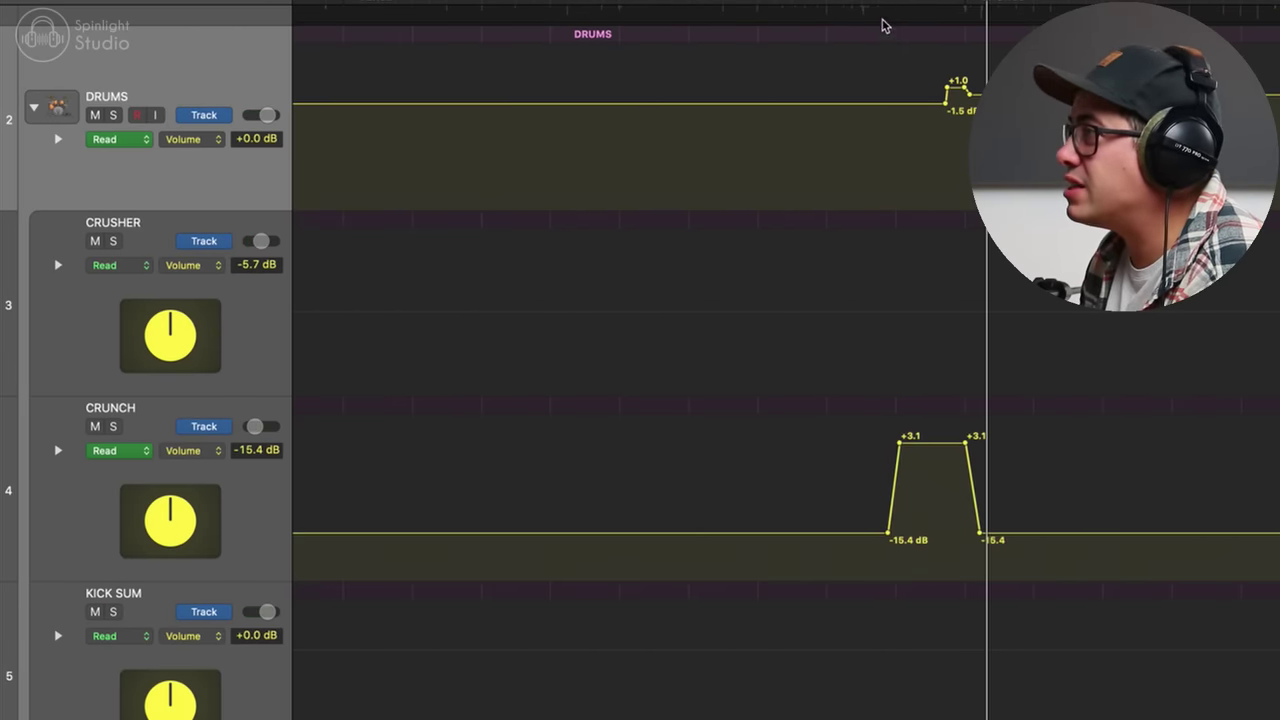
- Lower the raised section of CRUNCH's volume automation before the chorus and play the passage back
click(883, 25)
drag(926, 455, 925, 497)
key(space)
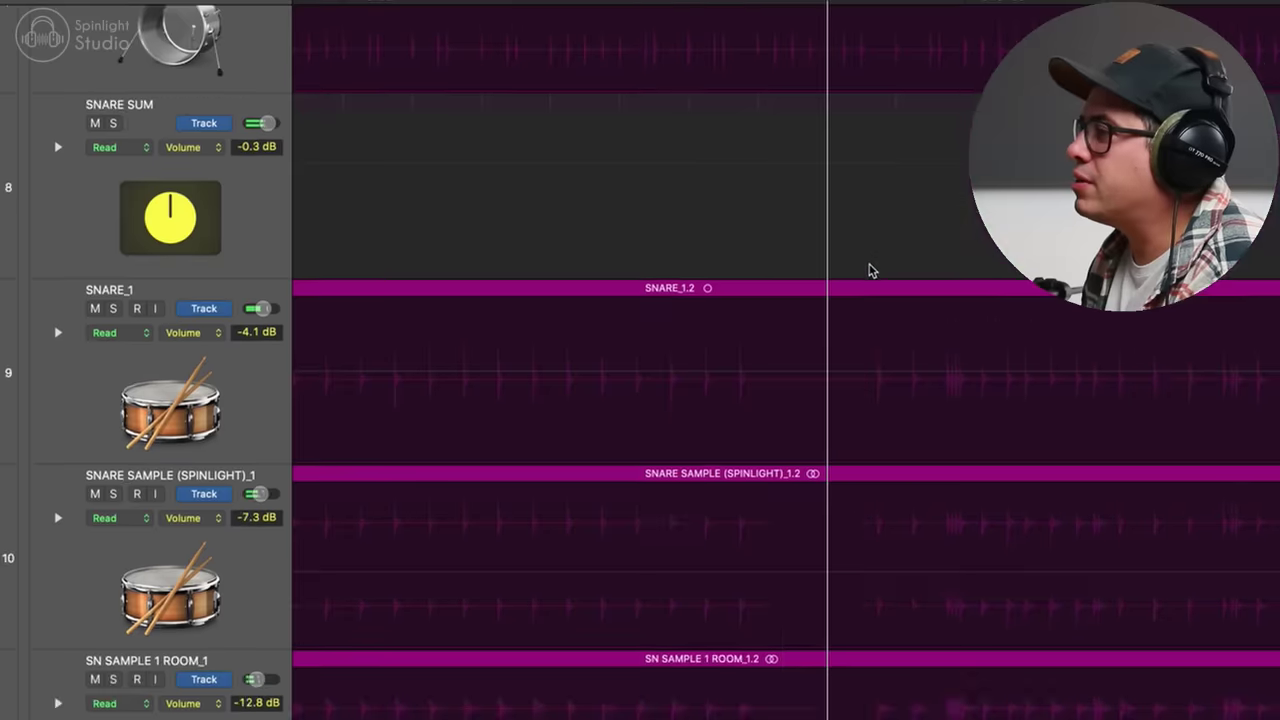
- Automate ROOM_1's volume up to -12.9 dB over the fill before the chorus, back to -18.0 dB, and select the automation points
scroll(868, 270, down, 15)
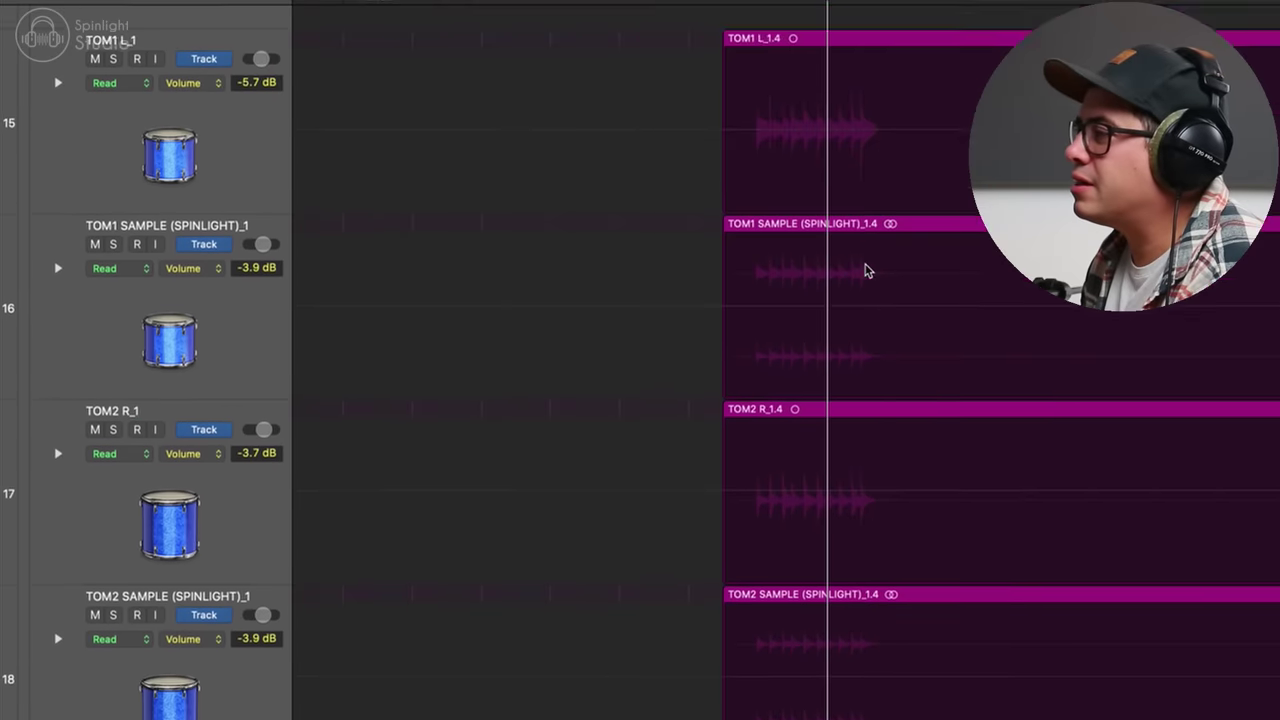
scroll(896, 339, down, 5)
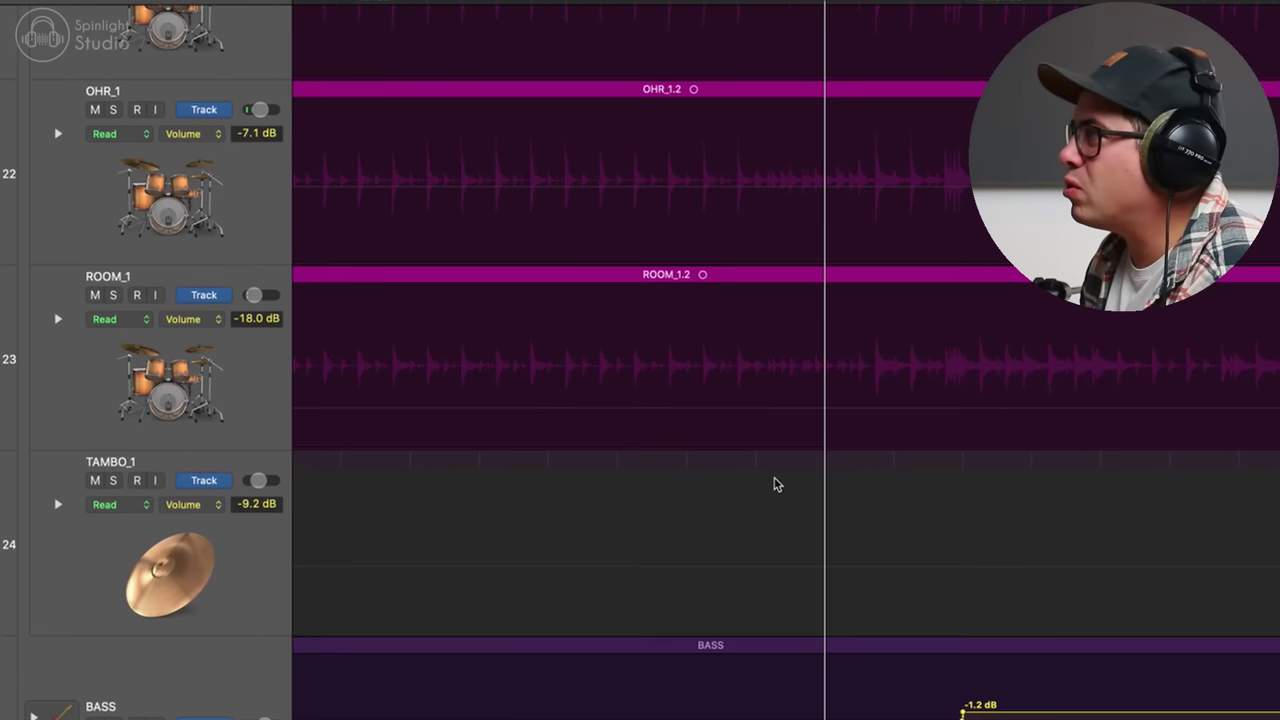
click(758, 411)
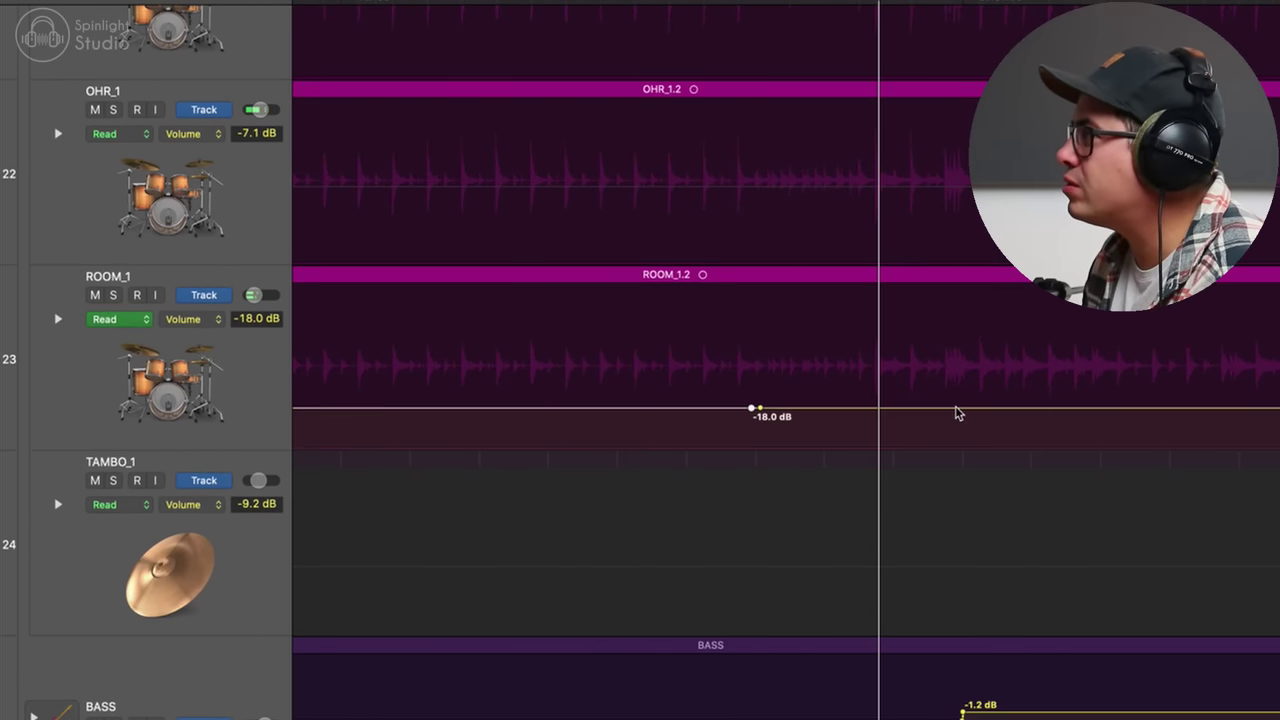
drag(928, 412, 870, 401)
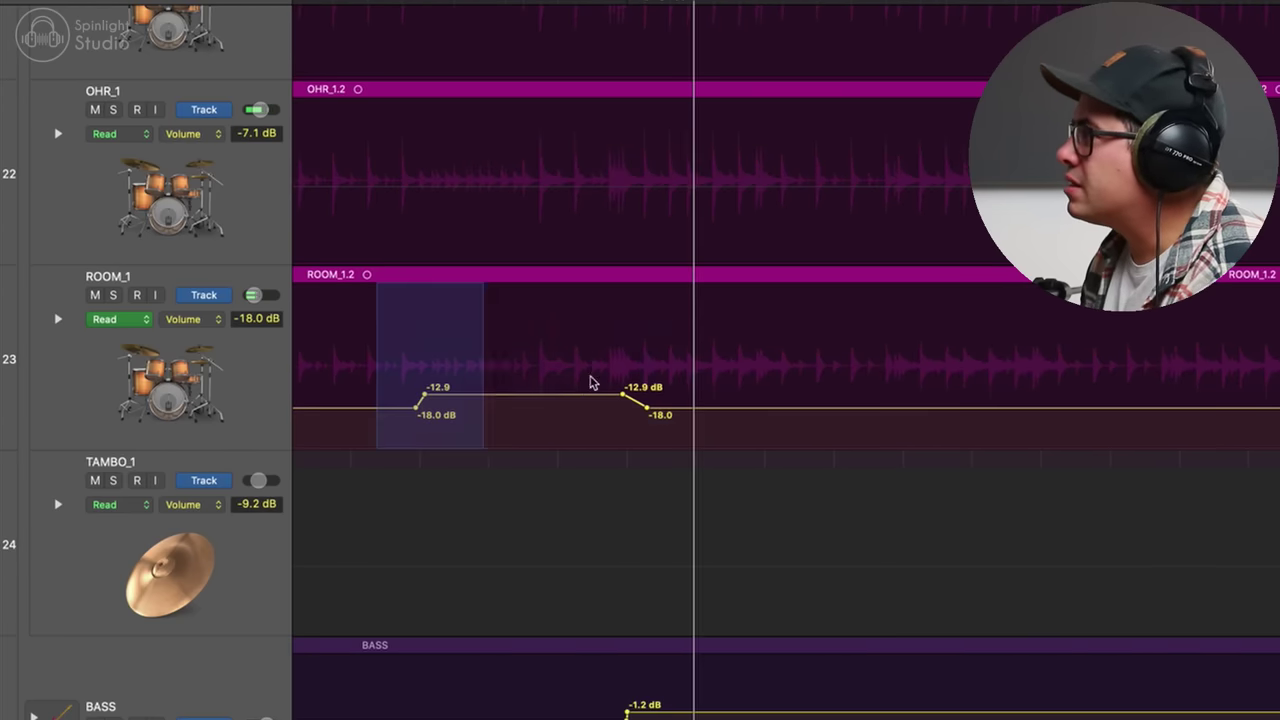
click(735, 392)
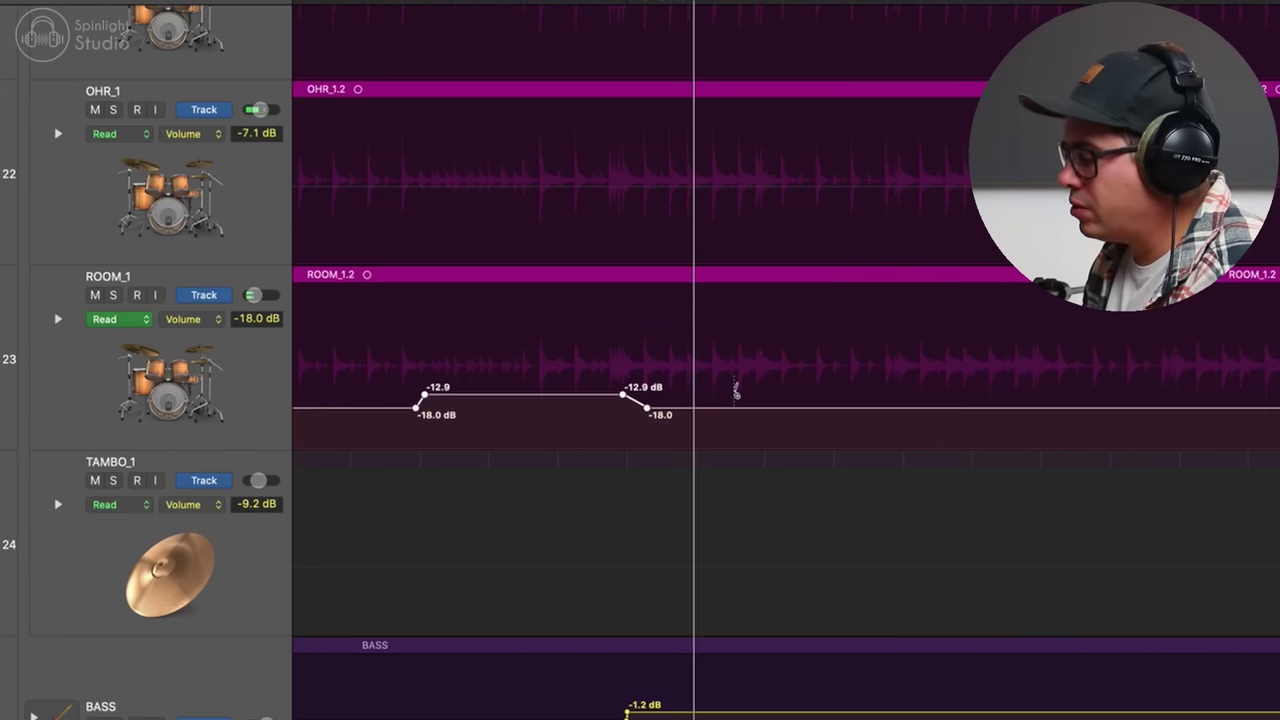
- Move ROOM_1's volume rise before the second chorus earlier and make it steeper, then lower CRUNCH's raised automation section there slightly
scroll(860, 235, right, 6)
scroll(786, 6, right, 3)
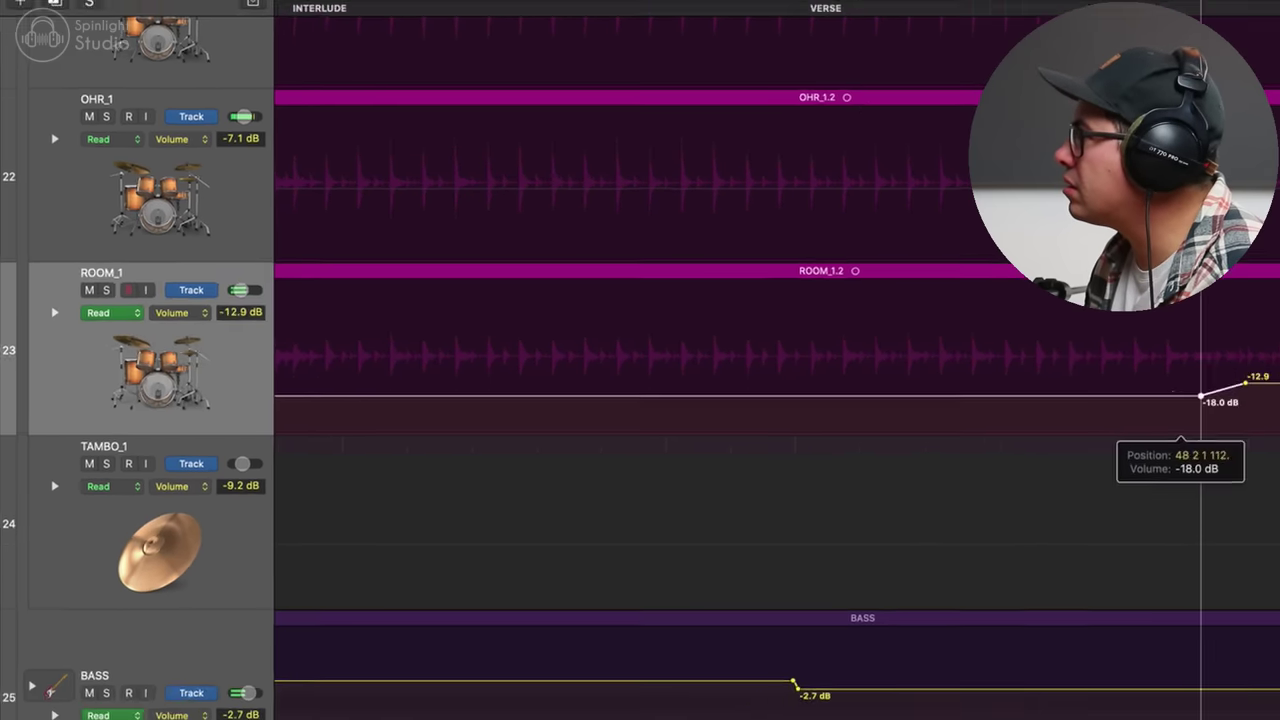
drag(1201, 396, 1157, 396)
drag(1245, 383, 1167, 383)
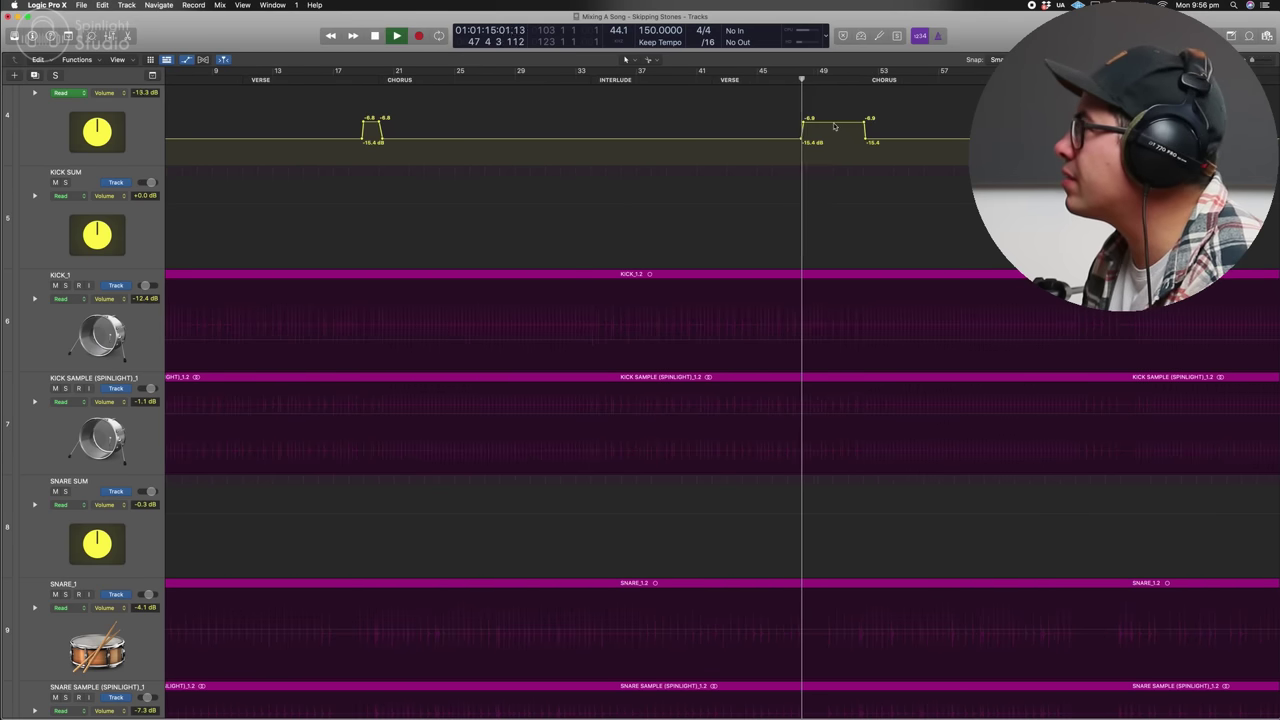
drag(832, 123, 832, 124)
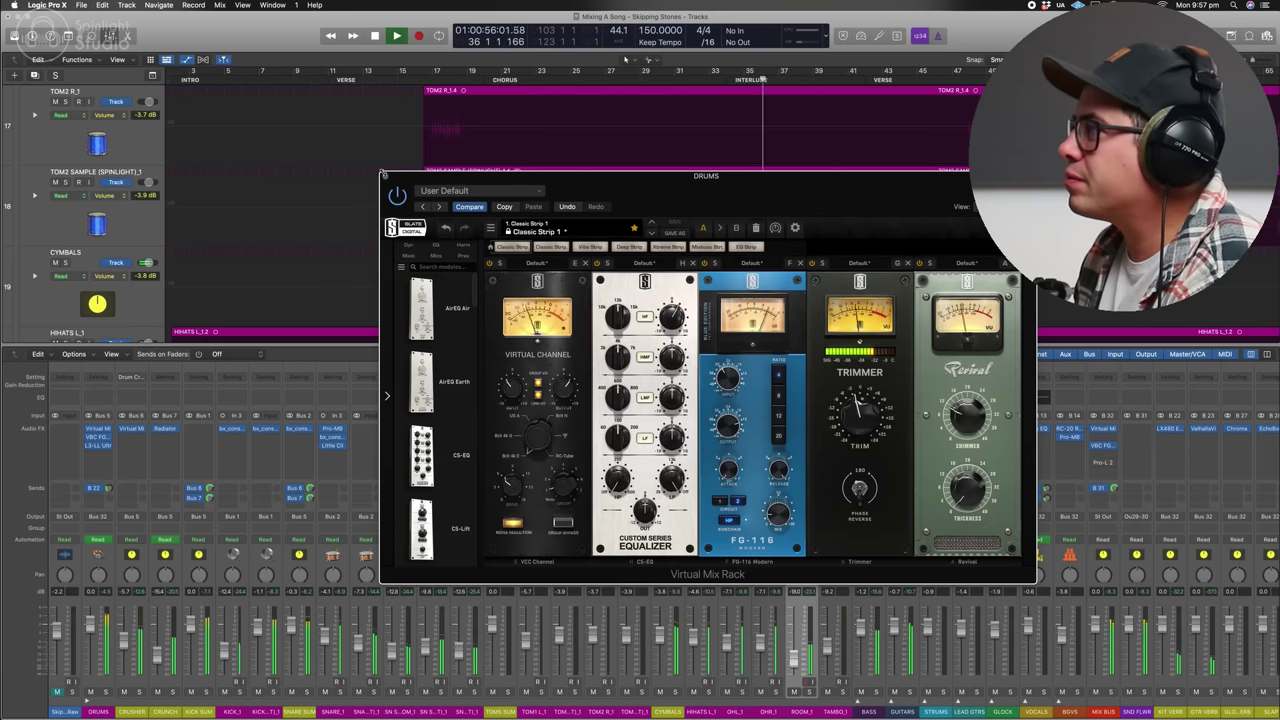
- Close the DRUMS Virtual Mix Rack and insert Saturn 2 on the CYMBALS channel
key(super+w)
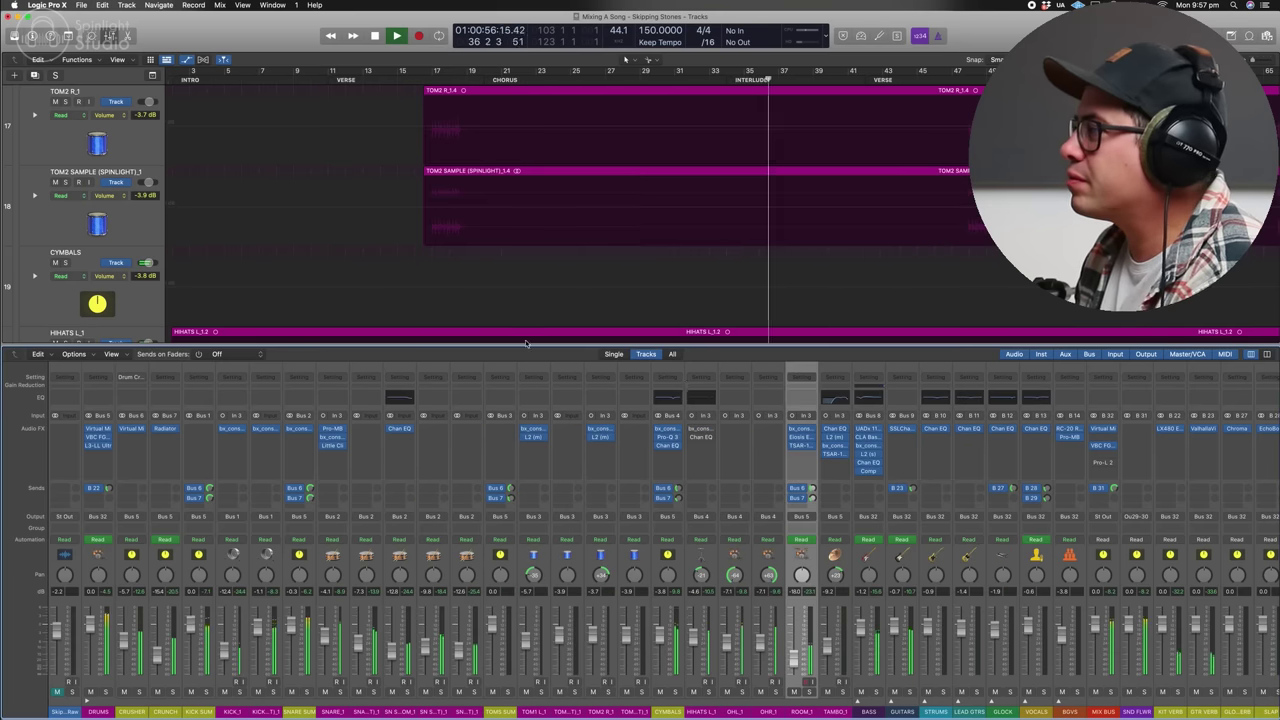
click(670, 457)
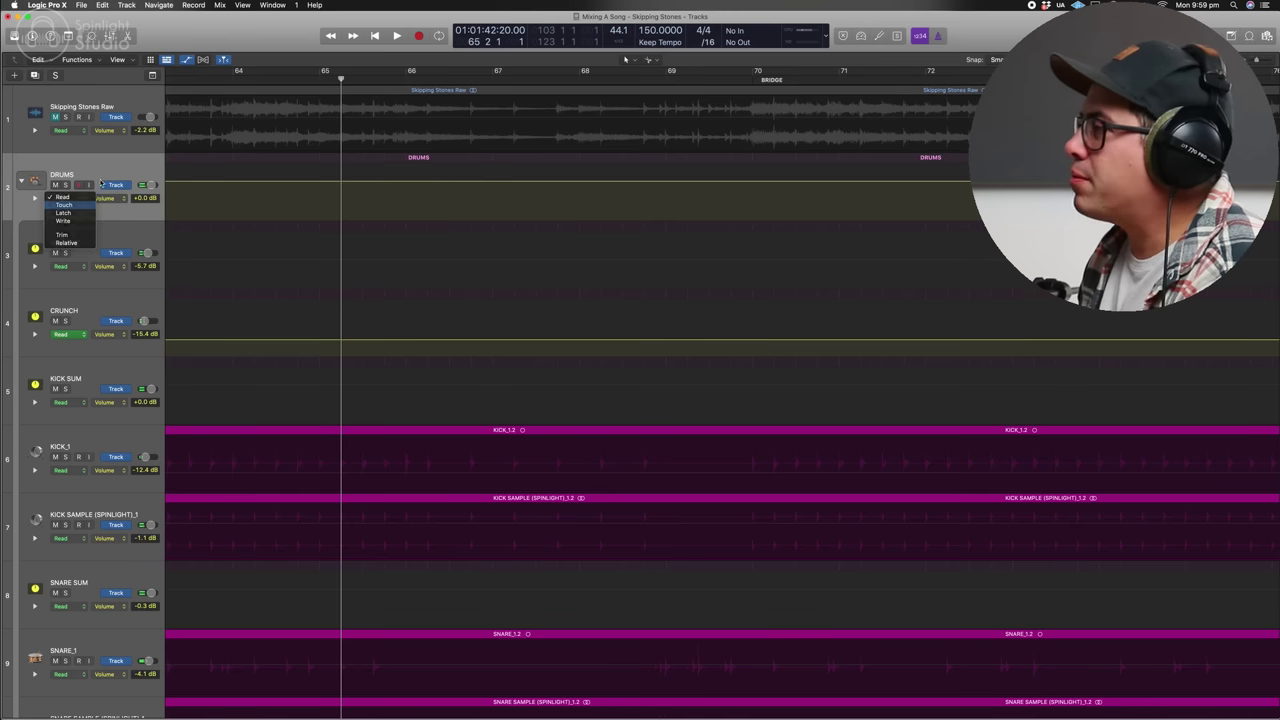
- Automate the DRUMS reverb send up to -4.1 dB going into the bridge, set the track to Read and lower the raised level slightly
key(d)
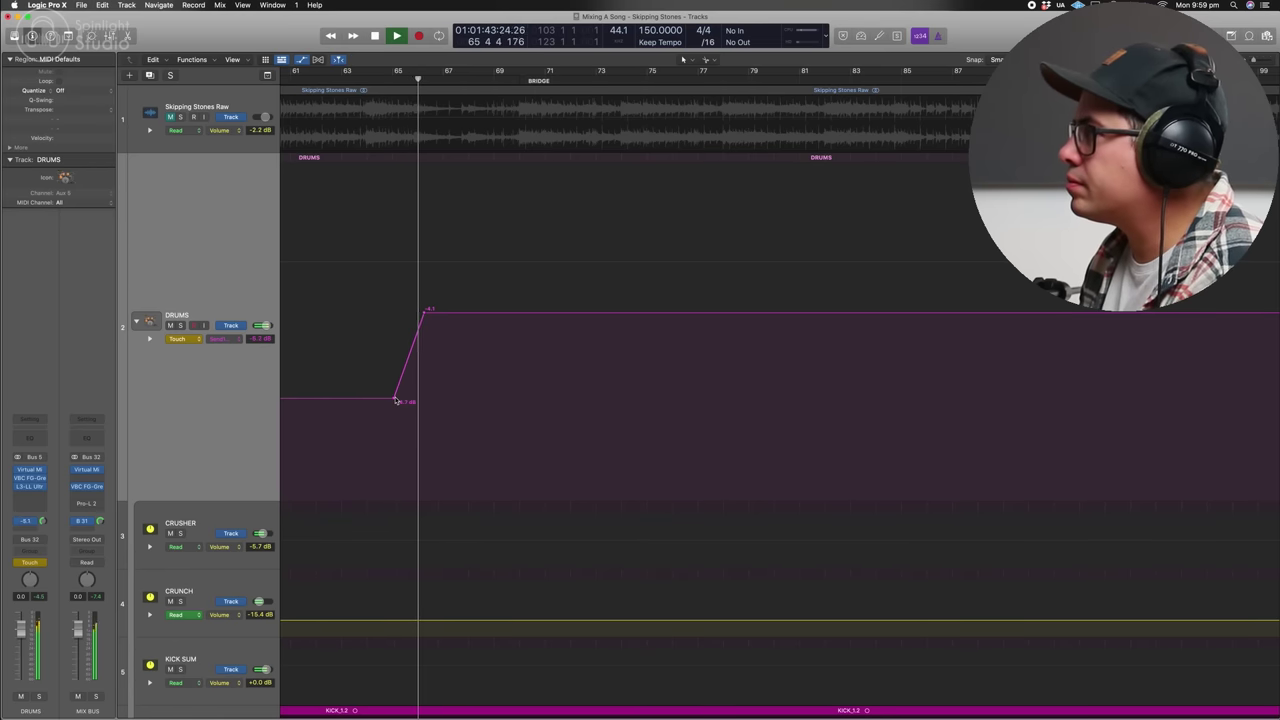
click(180, 338)
click(204, 329)
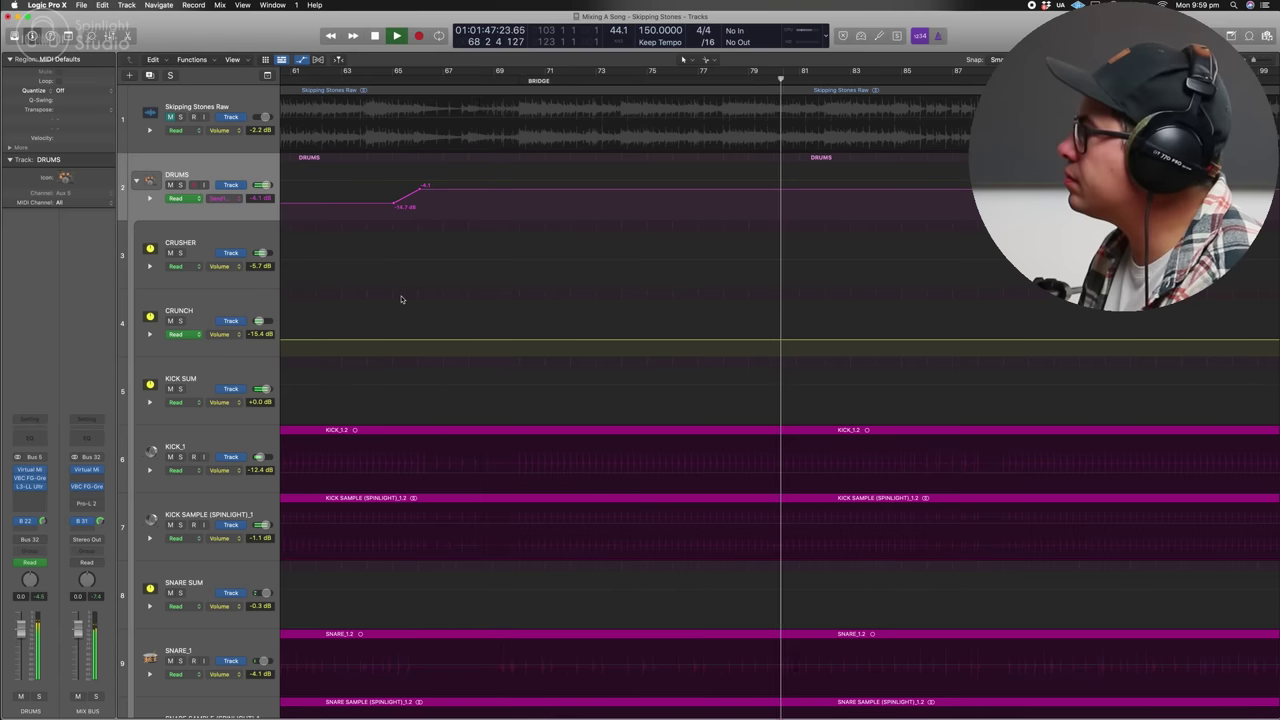
key(super+Left)
drag(781, 191, 782, 199)
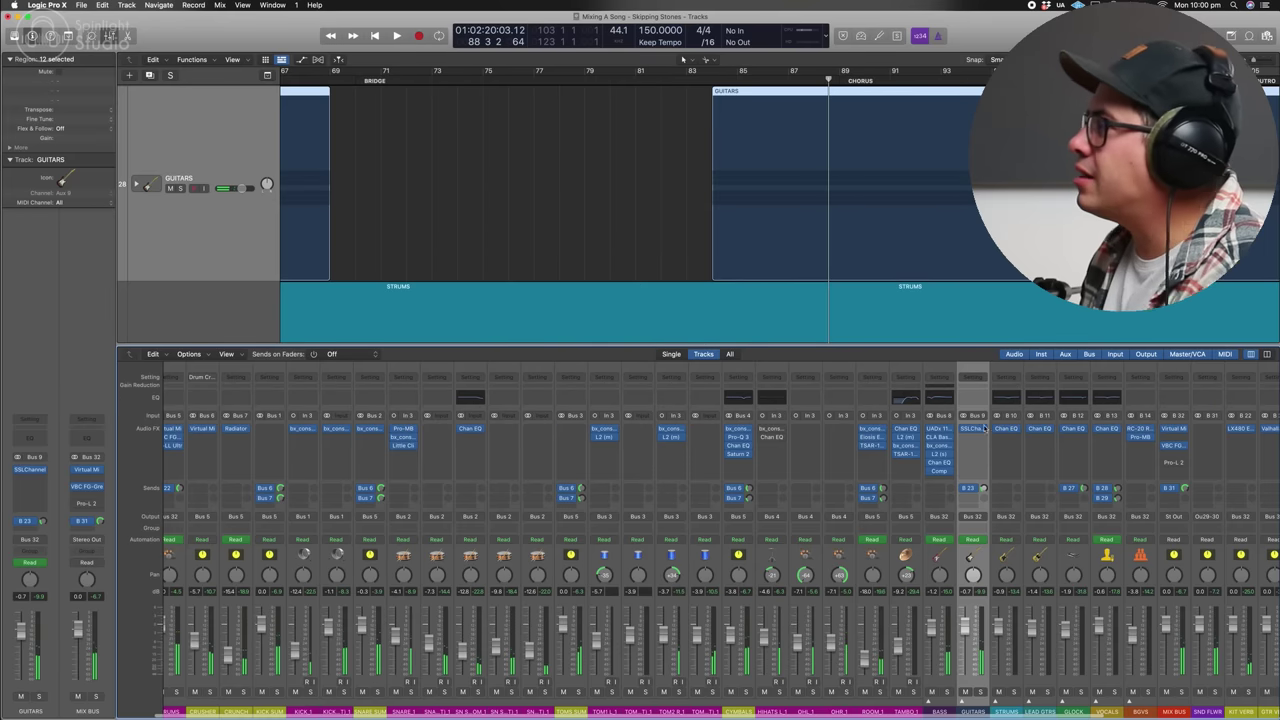
- Add a second send on the GUITARS channel to Bus 34
click(967, 500)
mouse_move(979, 511)
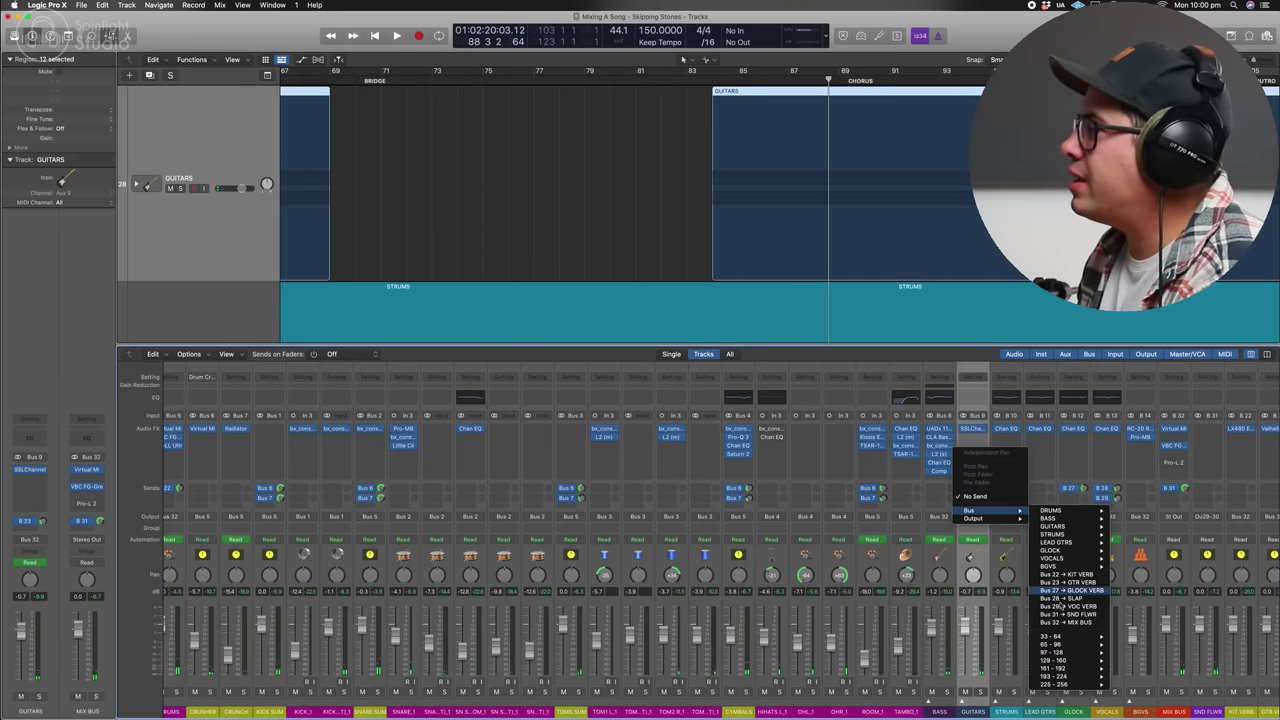
mouse_move(1070, 636)
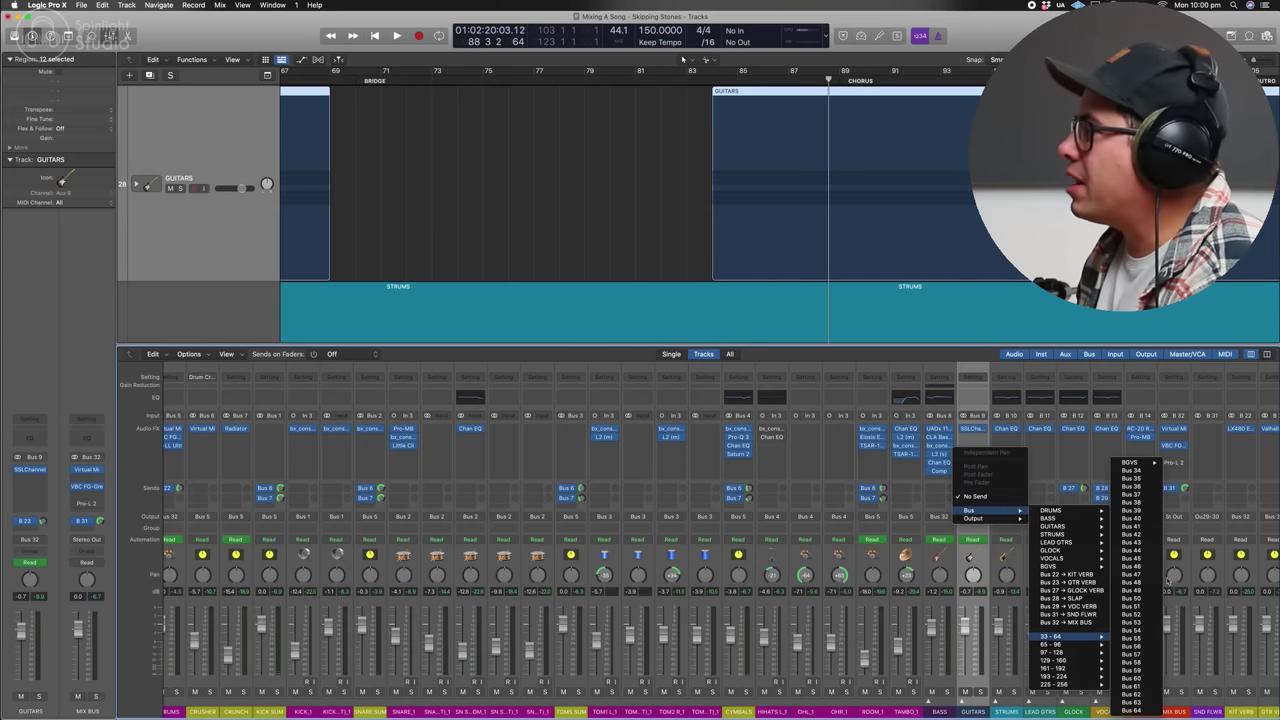
click(1138, 471)
- Insert ValhallaVintageVerb on Aux 34 with 100% mix and 4.00 s decay, audition it with the guitars, and close the plug-in
scroll(1080, 505, right, 6)
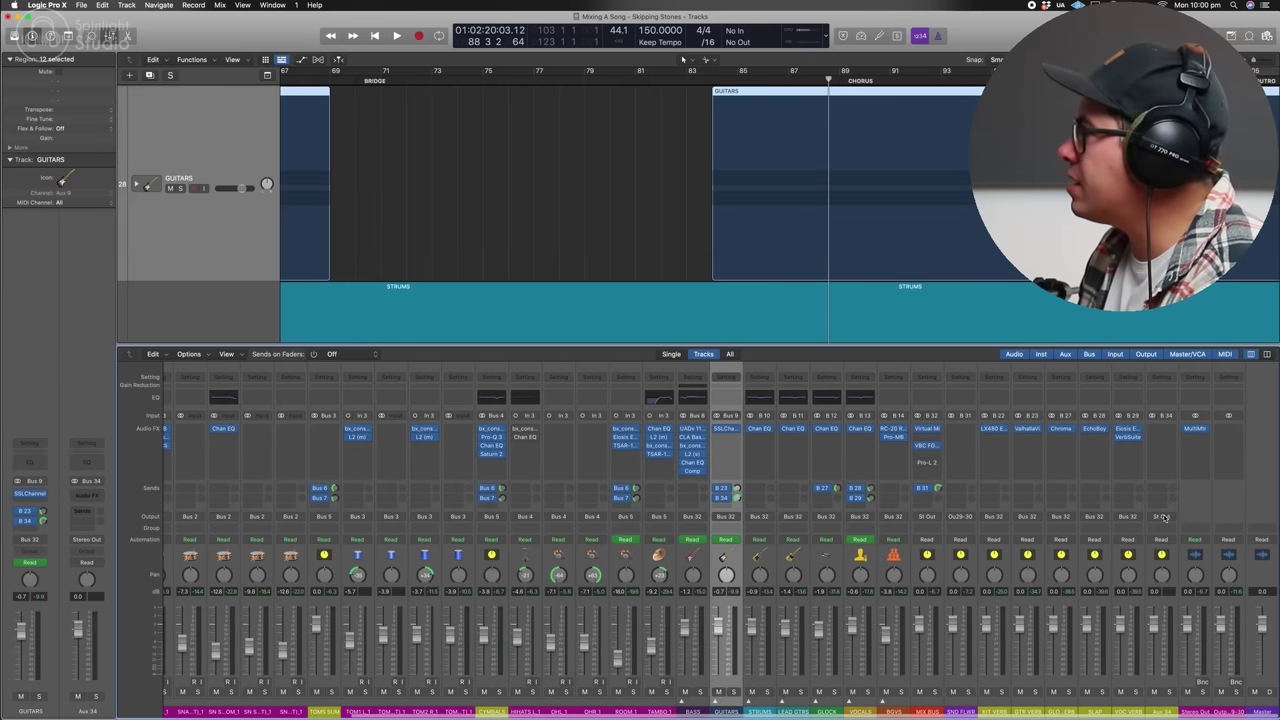
click(1161, 429)
mouse_move(1179, 613)
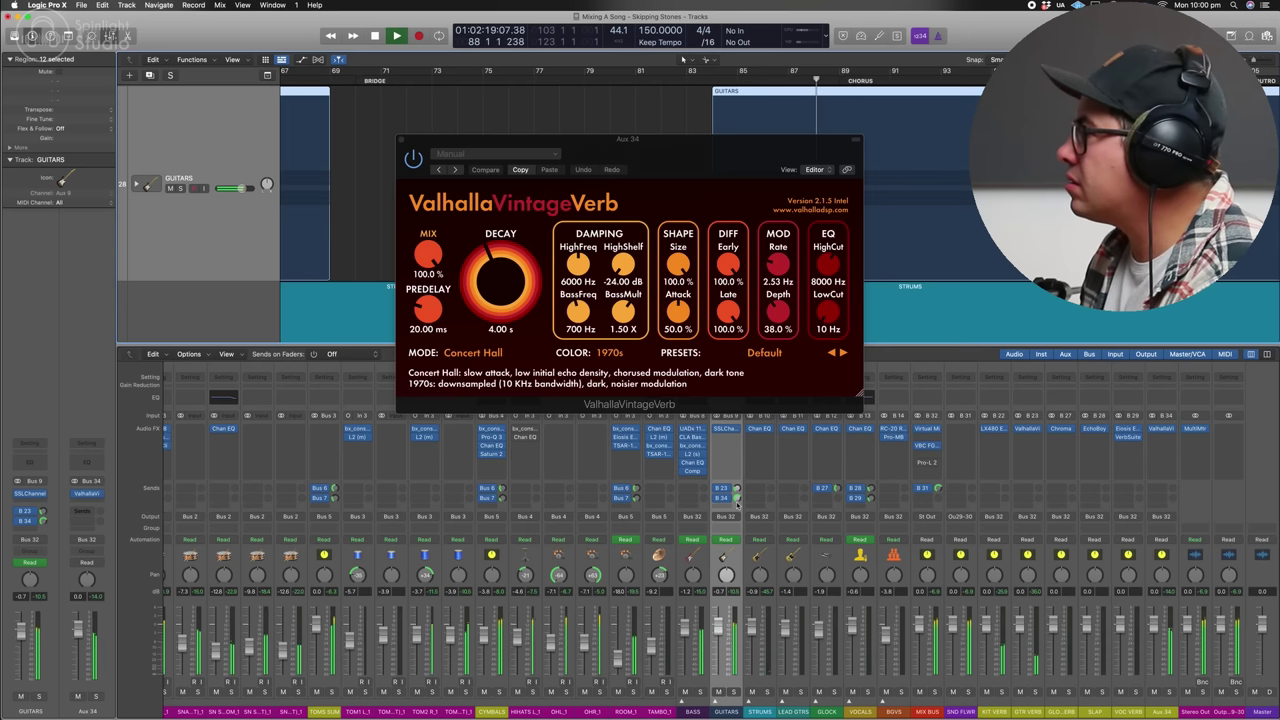
key(space)
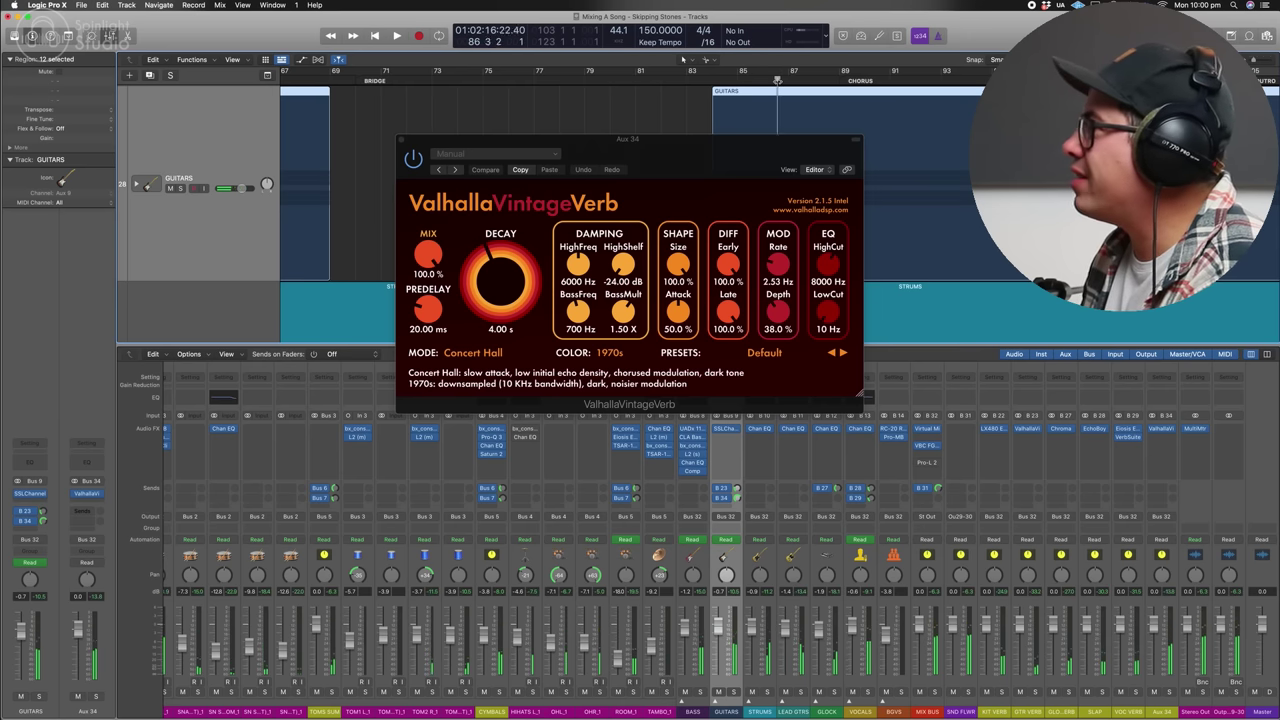
key(super+w)
- Automate the GUITARS send to Aux 34 to rise from silence to -11.7 dB at the last chorus, and set the track to Read
click(725, 540)
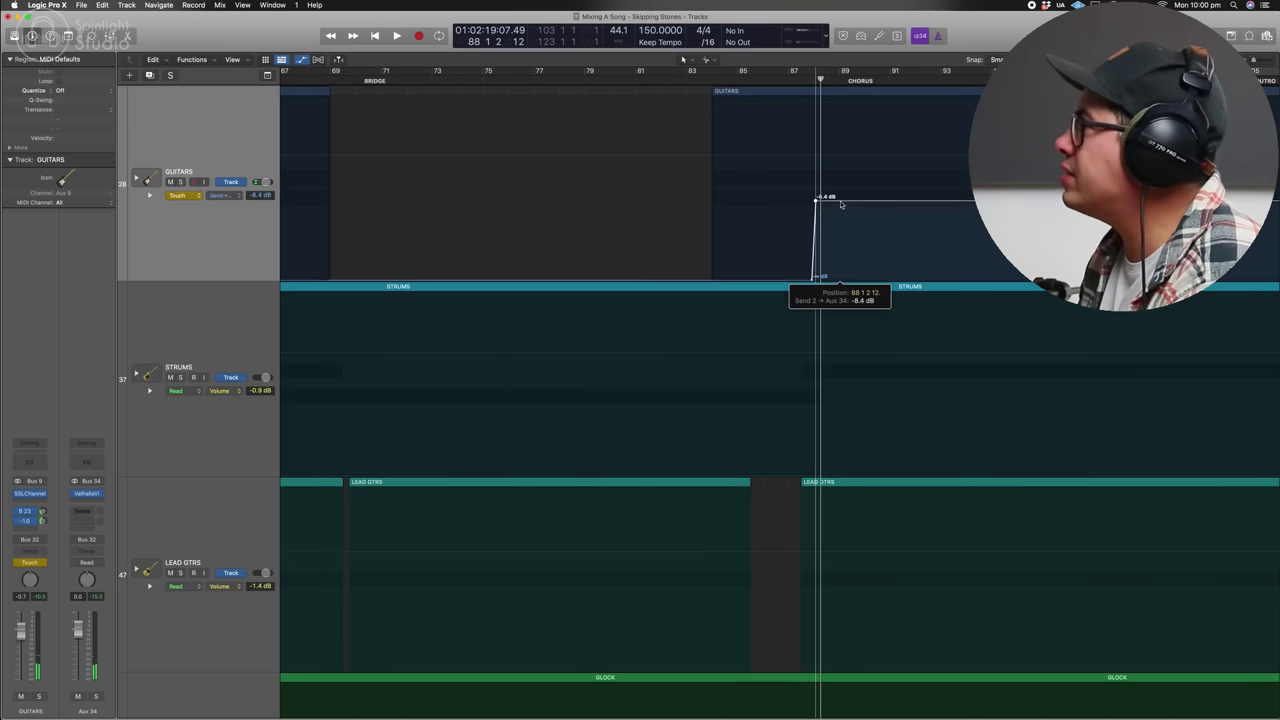
key(space)
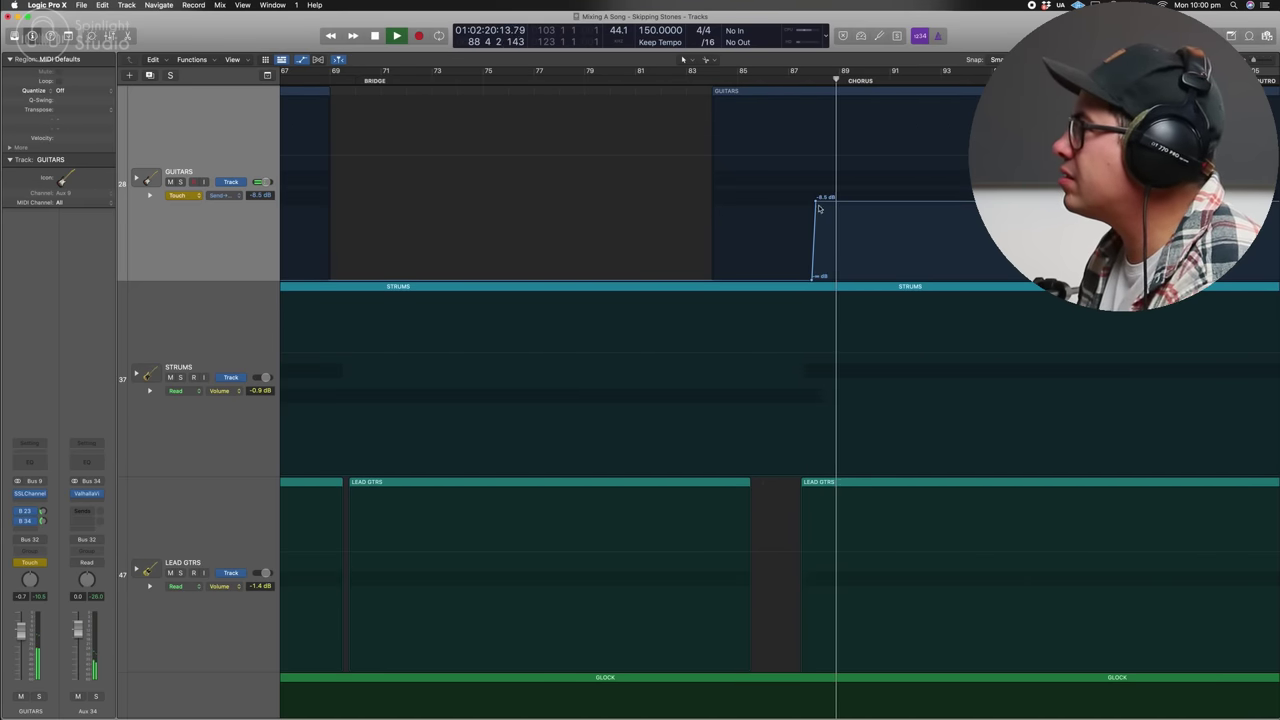
drag(818, 204, 817, 212)
key(space)
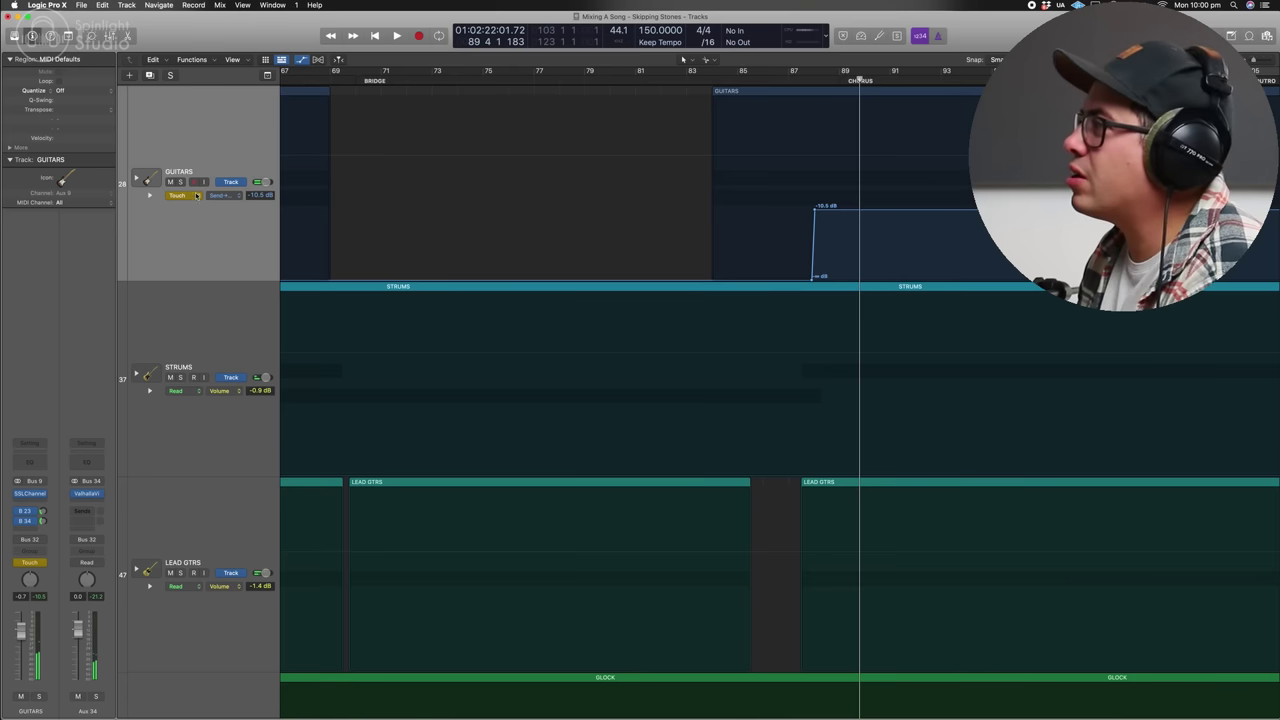
key(space)
drag(831, 209, 832, 213)
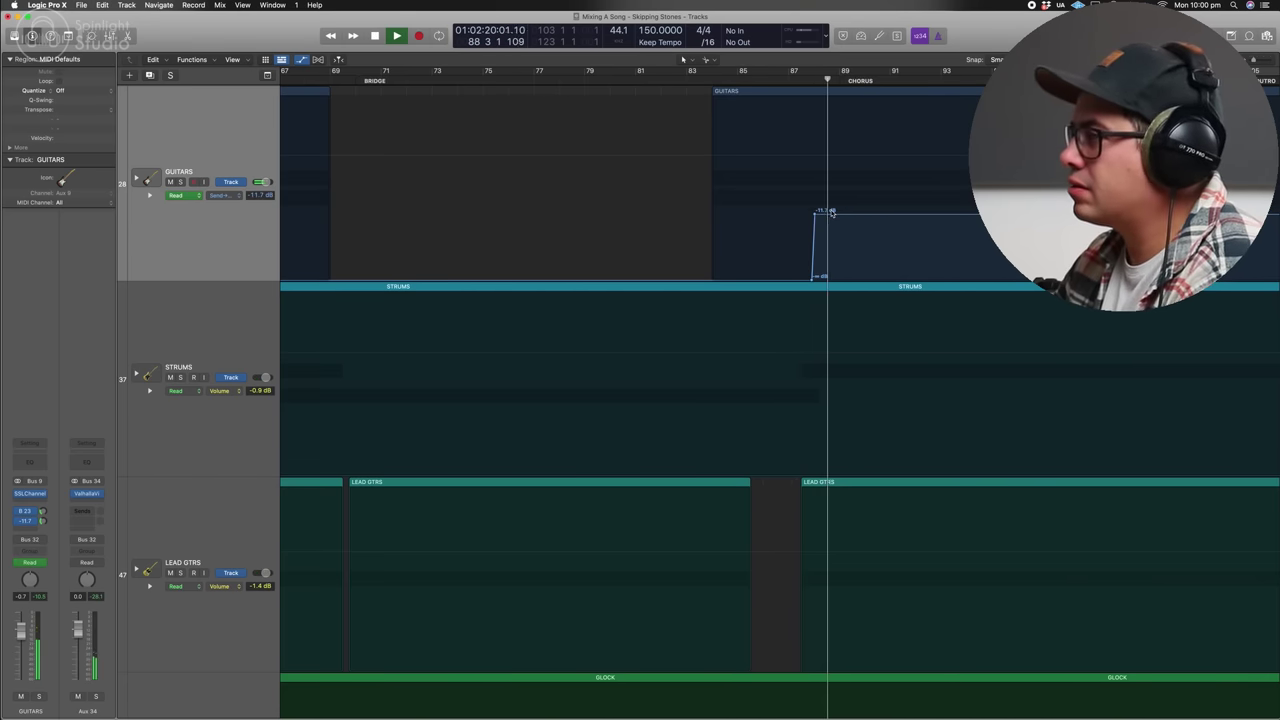
- Play the transition from the bridge into the last chorus to check the guitar reverb send, then stop playback and hide the automation
key(super+Left)
key(super+Left)
key(super+Left)
key(super+Left)
key(super+Left)
key(super+Left)
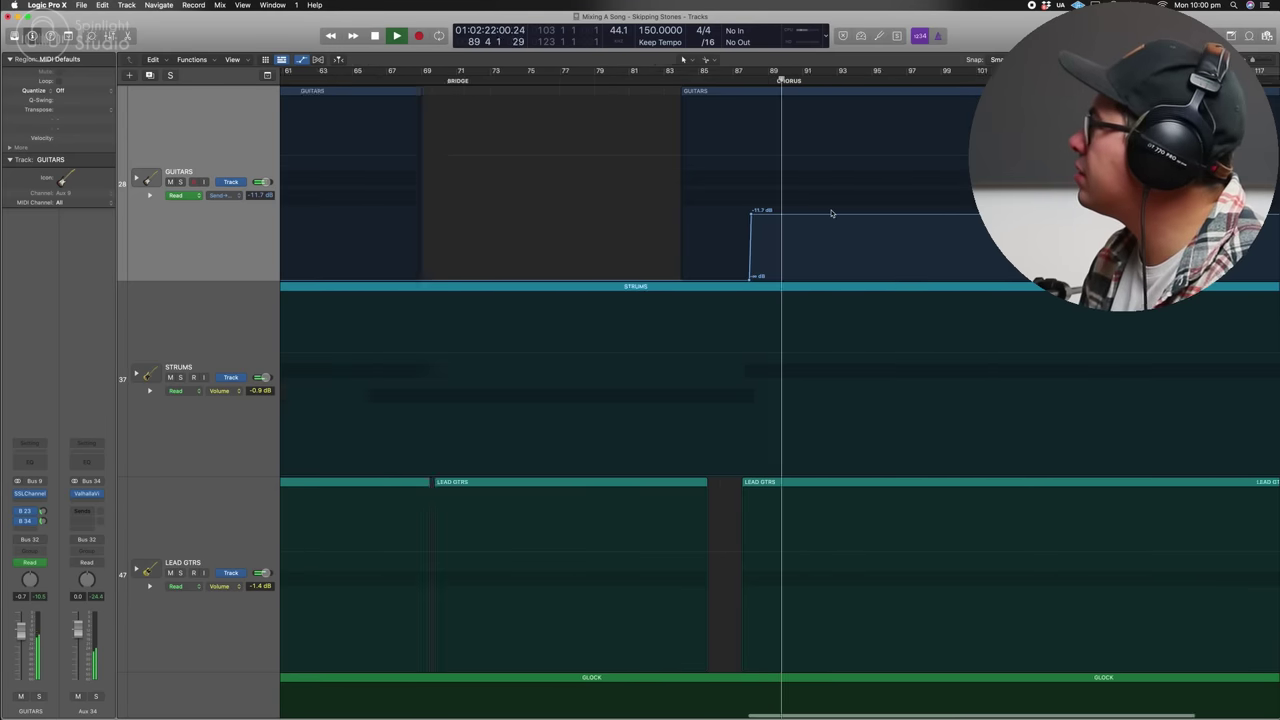
click(950, 78)
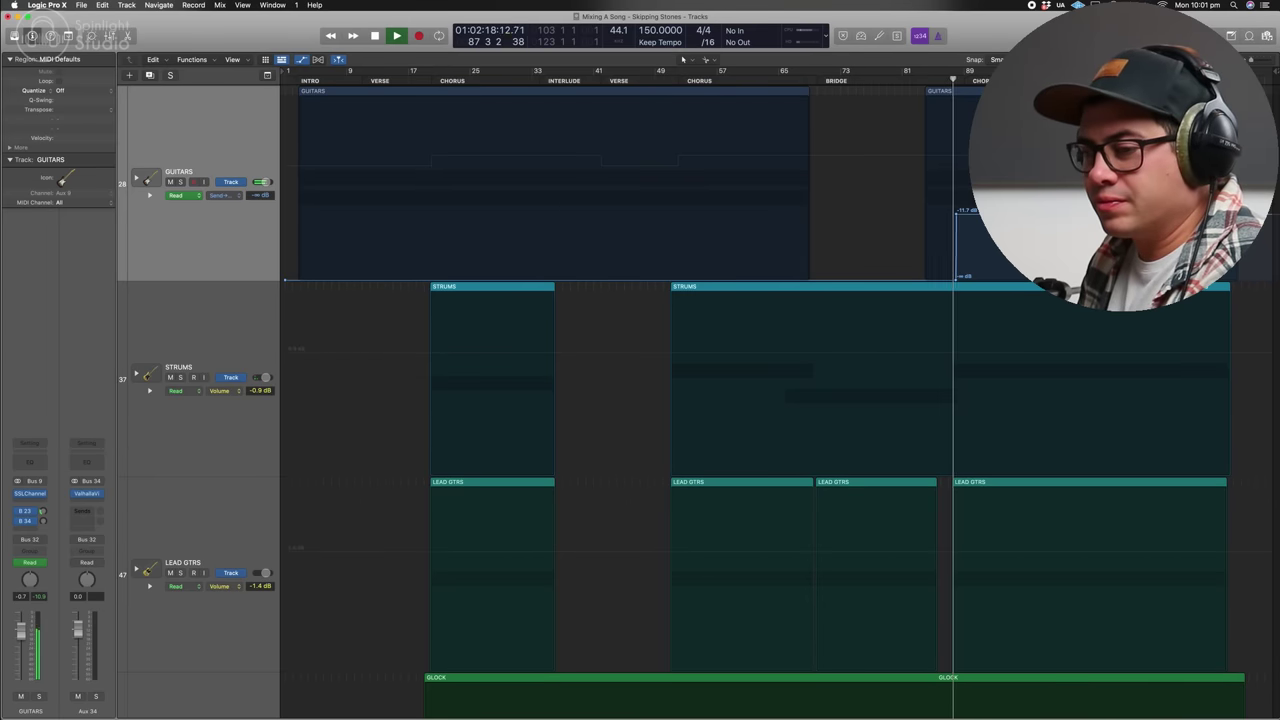
key(super+Right)
key(super+Right)
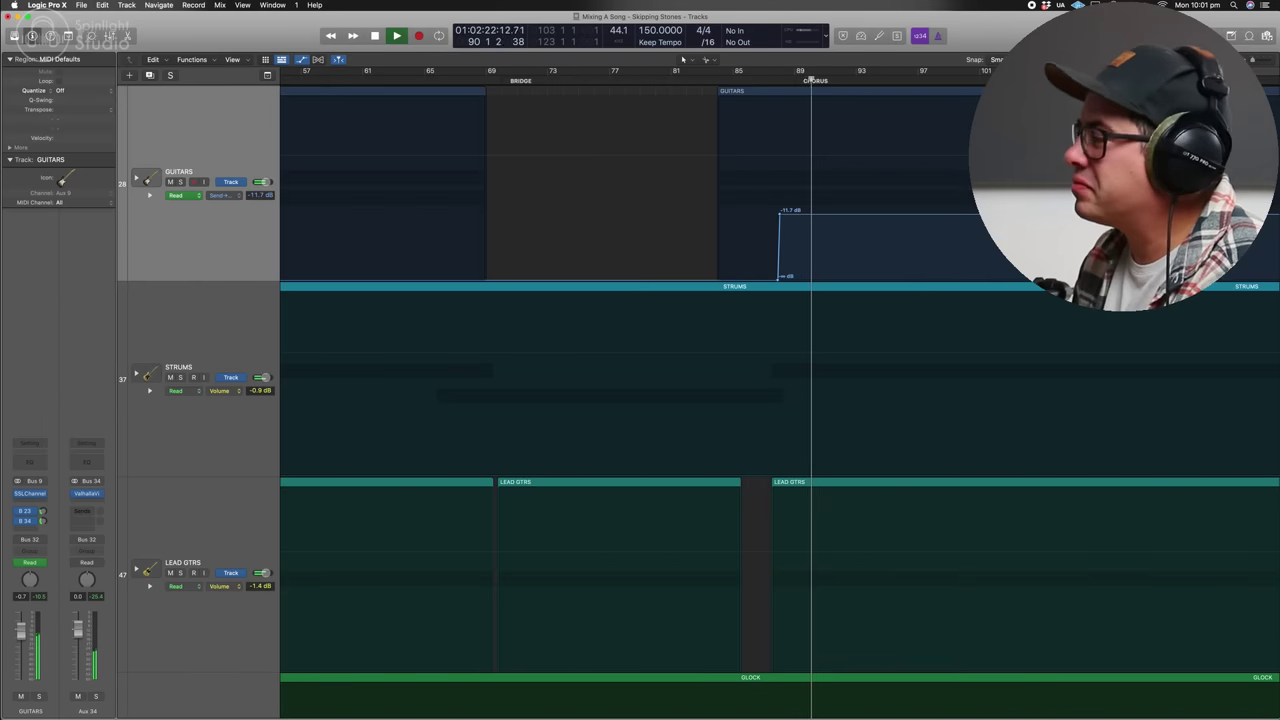
key(a)
key(space)
- Switch to Finder and browse the sample folders to CYMBAL SAMPLES
right_click(849, 166)
click(850, 168)
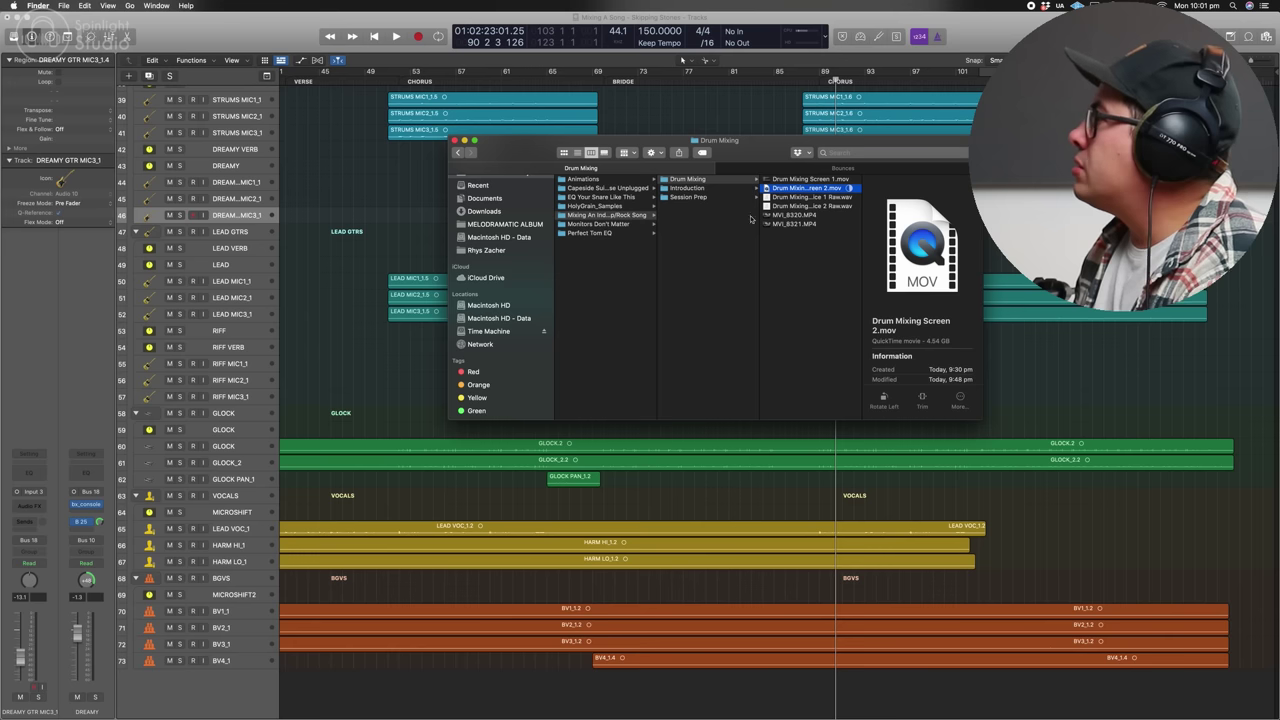
scroll(692, 234, right, 1)
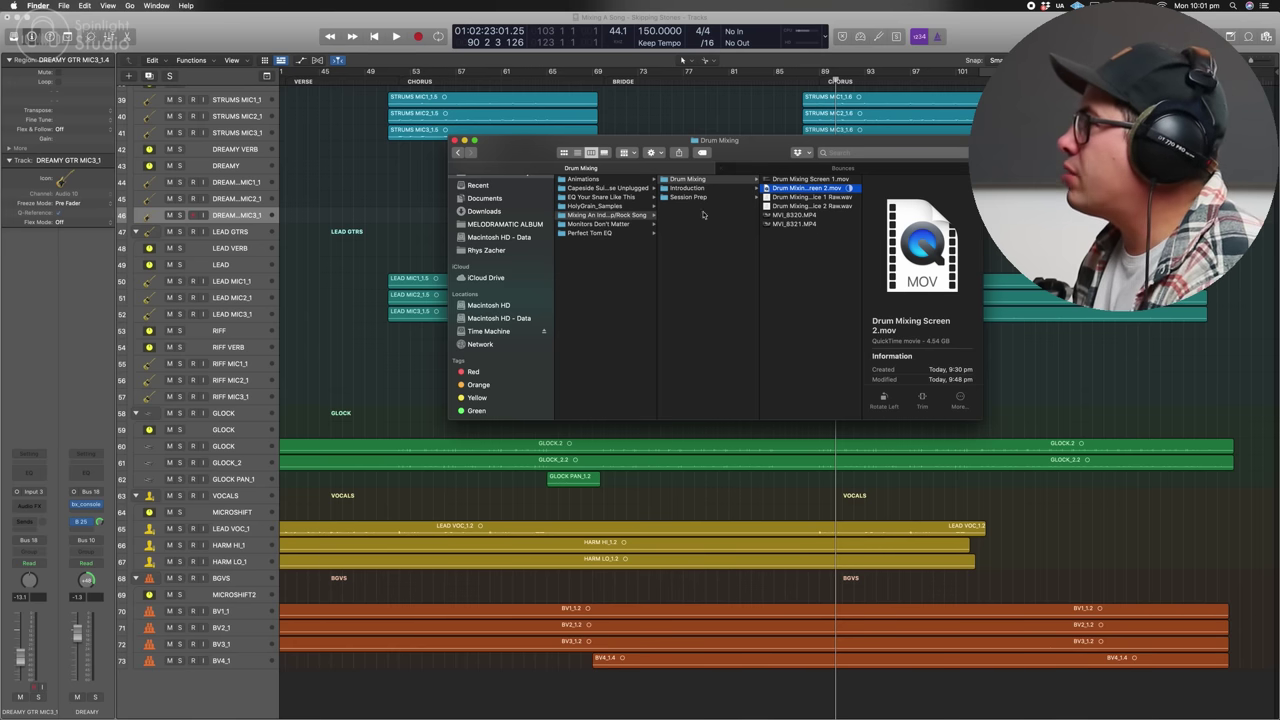
scroll(495, 230, up, 5)
click(500, 271)
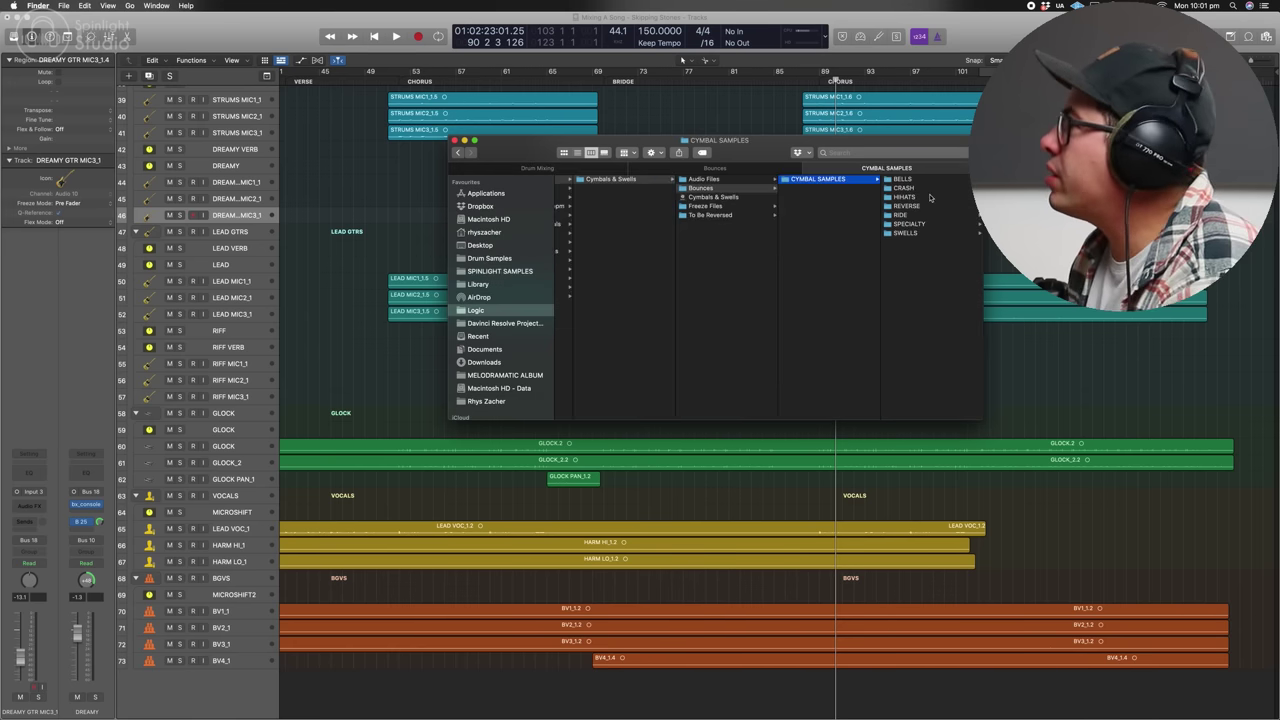
- Choose Swell Reverse_1.wav from the REVERSE/DRY folder and place it on a new track below TAMBO_1 around the last chorus
click(904, 187)
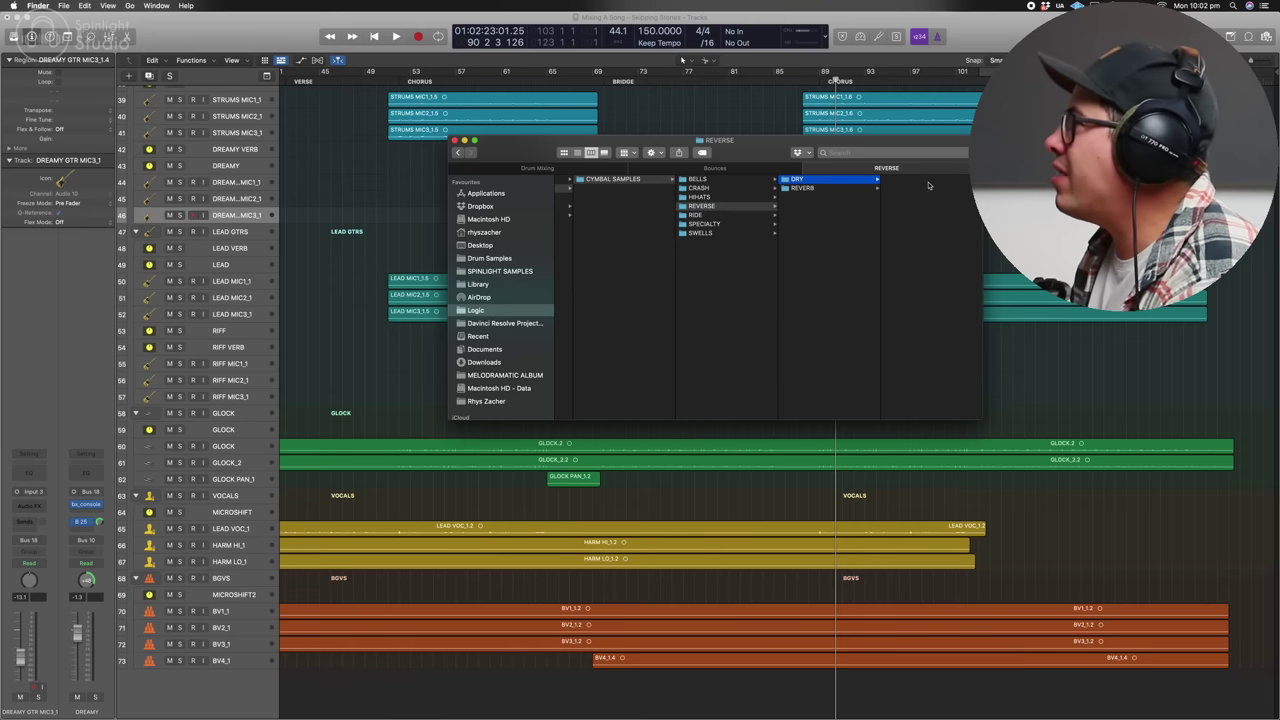
click(908, 198)
scroll(804, 290, down, 5)
click(806, 268)
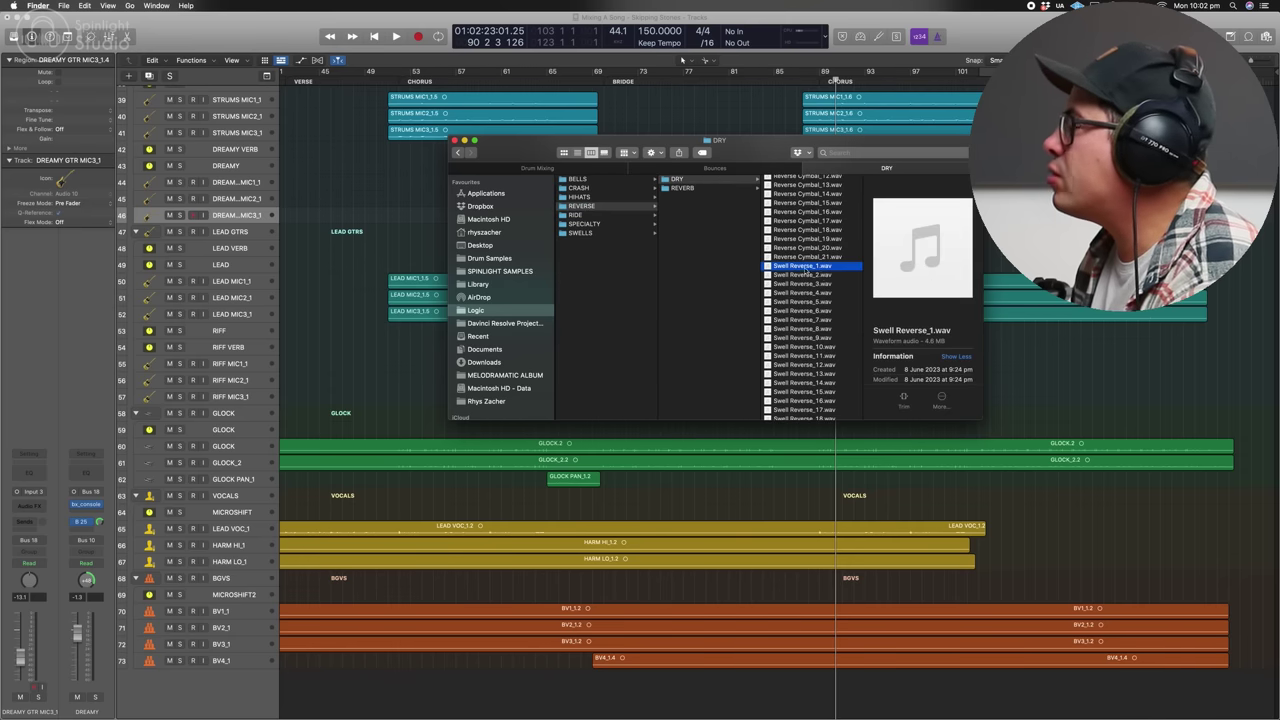
drag(835, 281, 822, 210)
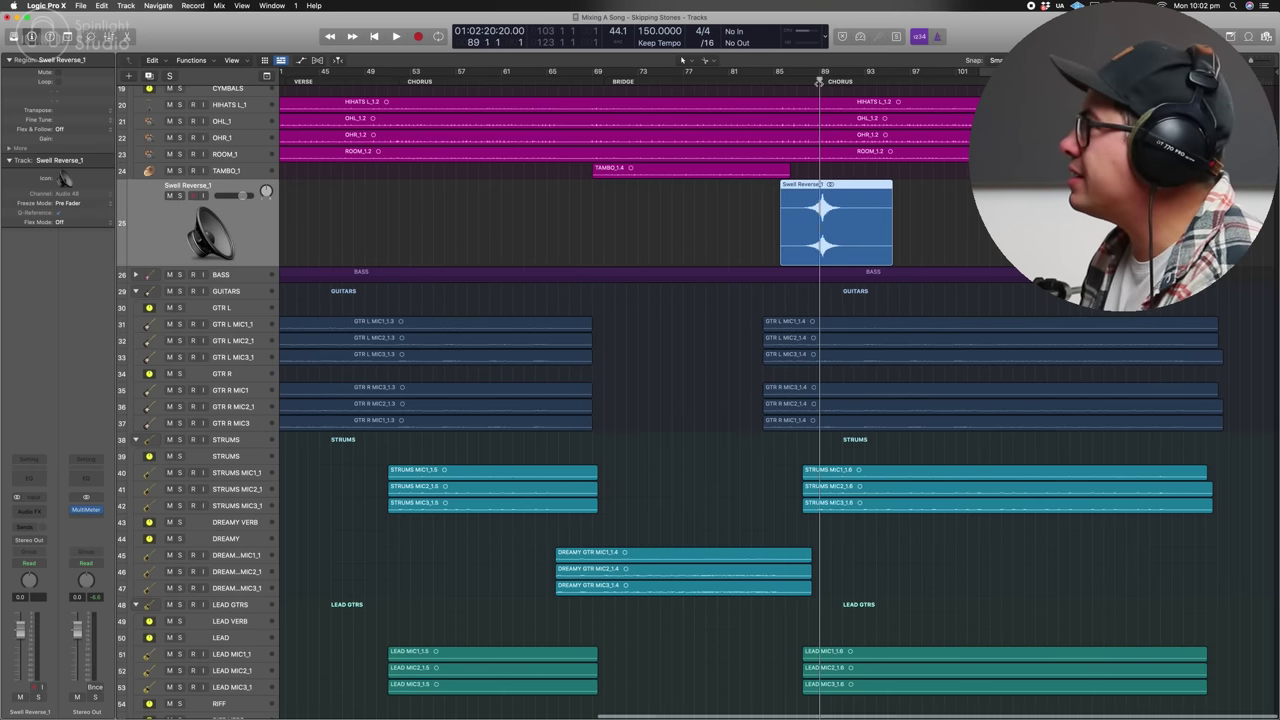
- Set the playhead to bar 89 and shift the Swell Reverse_1 region earlier so its peak lines up with the last chorus
click(819, 82)
key(super+Right)
key(super+Right)
key(super+Right)
key(super+Right)
key(super+Right)
key(super+Right)
key(super+Right)
key(super+Right)
drag(912, 228, 875, 228)
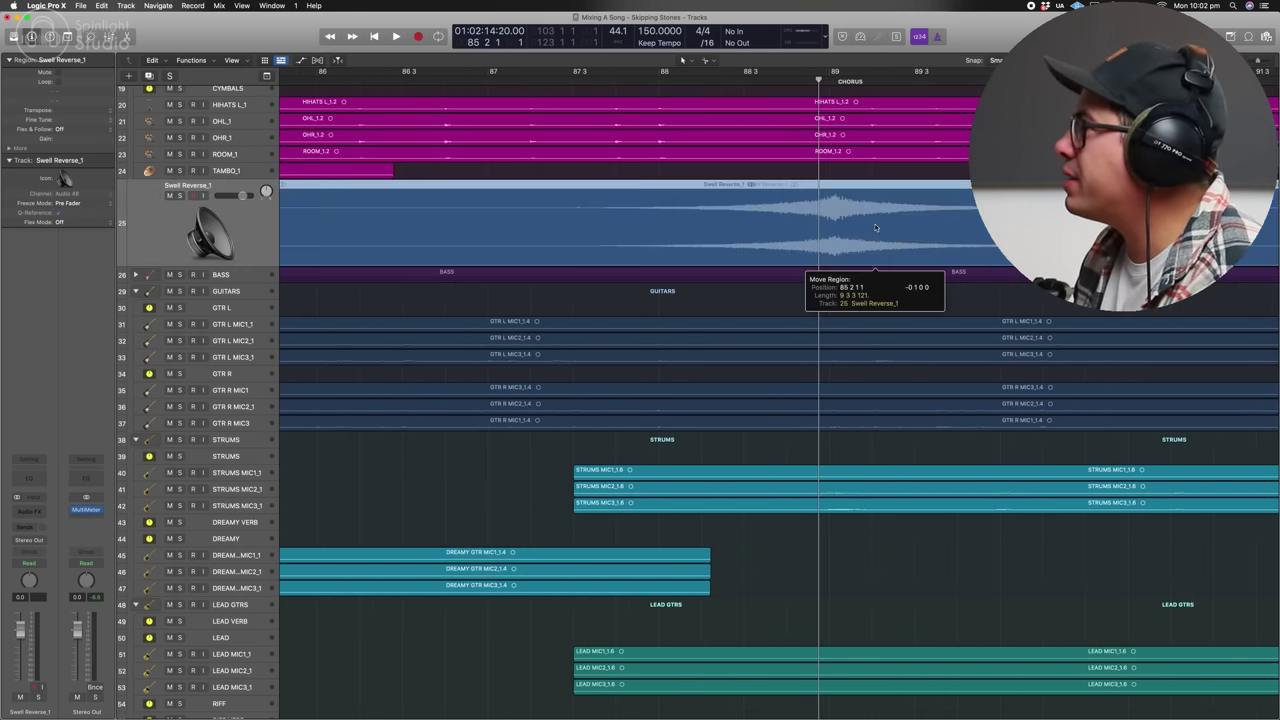
- Trim the start of the Swell Reverse_1 region to bar 88, add a fade-in over its beginning and play it back
key(t)
key(a)
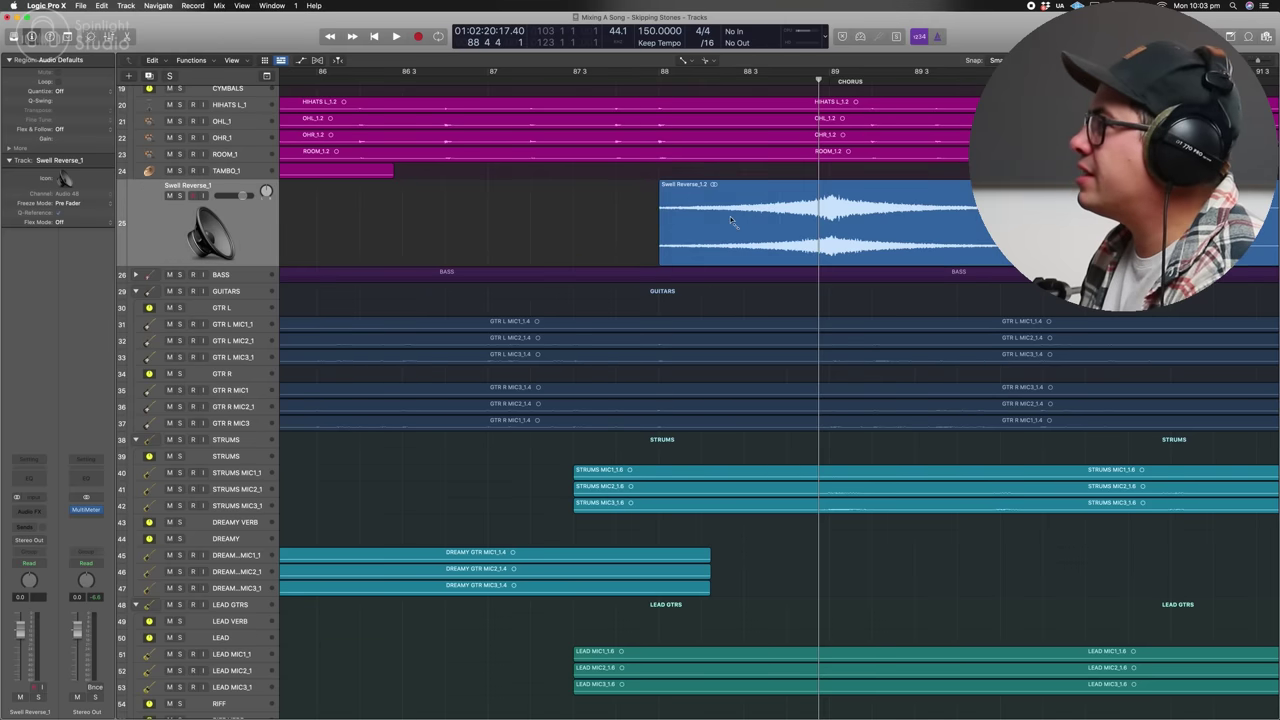
drag(779, 204, 598, 220)
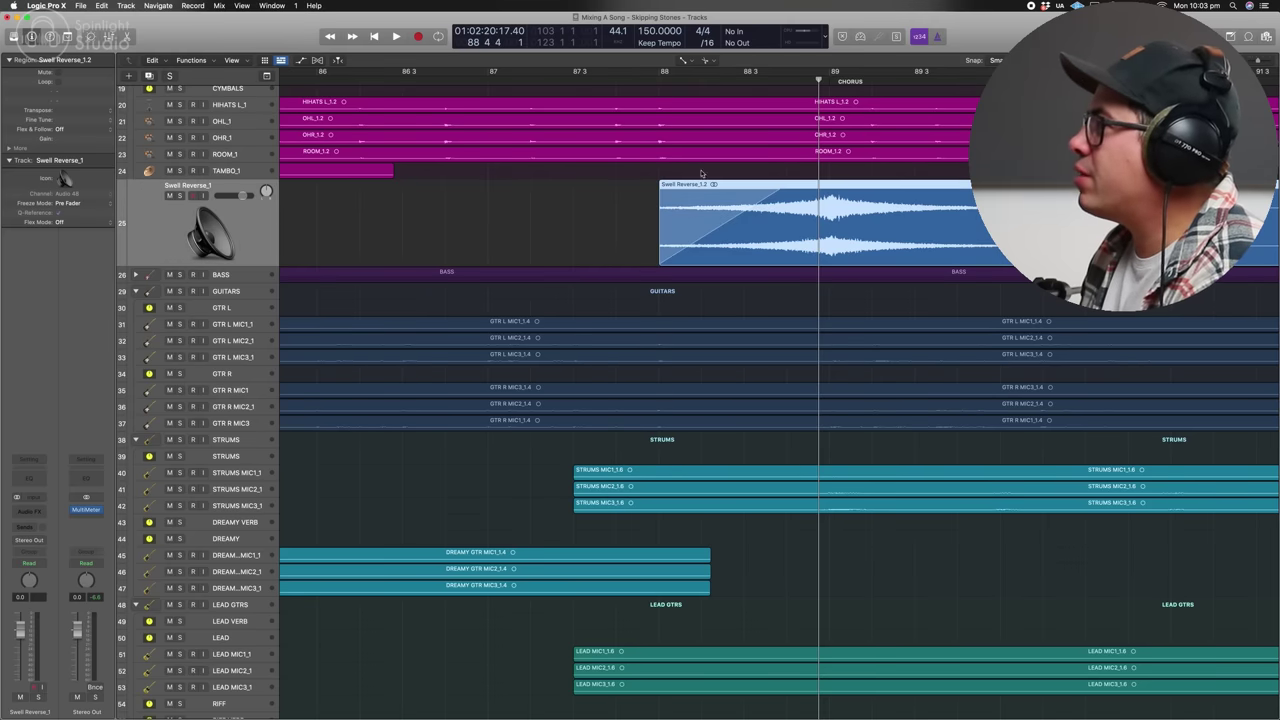
click(487, 83)
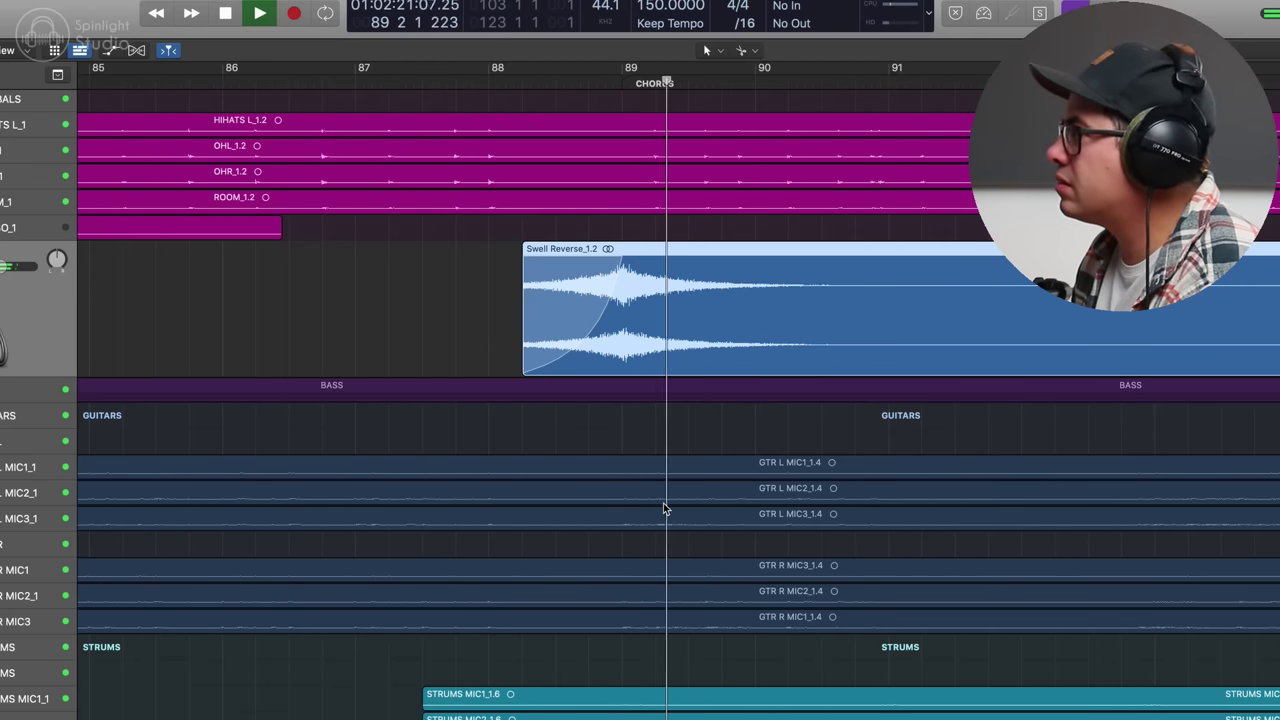
- Split the swell region at bar 89, delete the part before the chorus and play the passage
key(t)
click(668, 464)
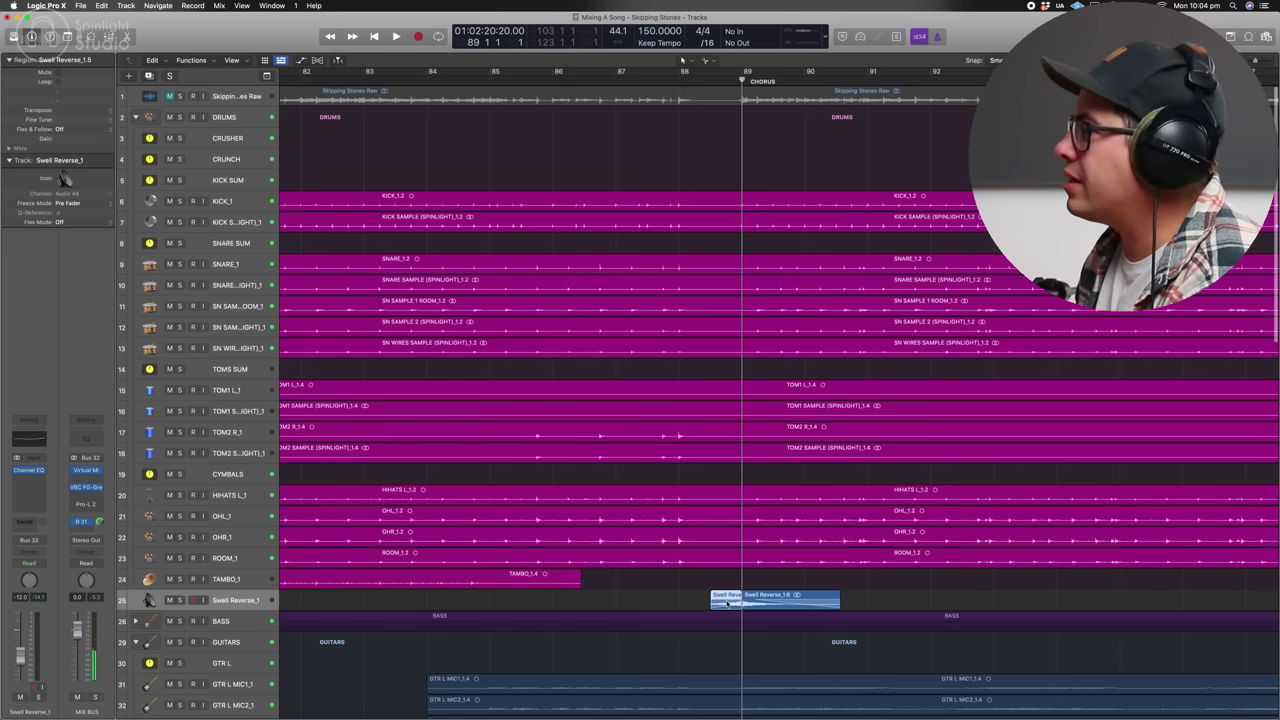
key(space)
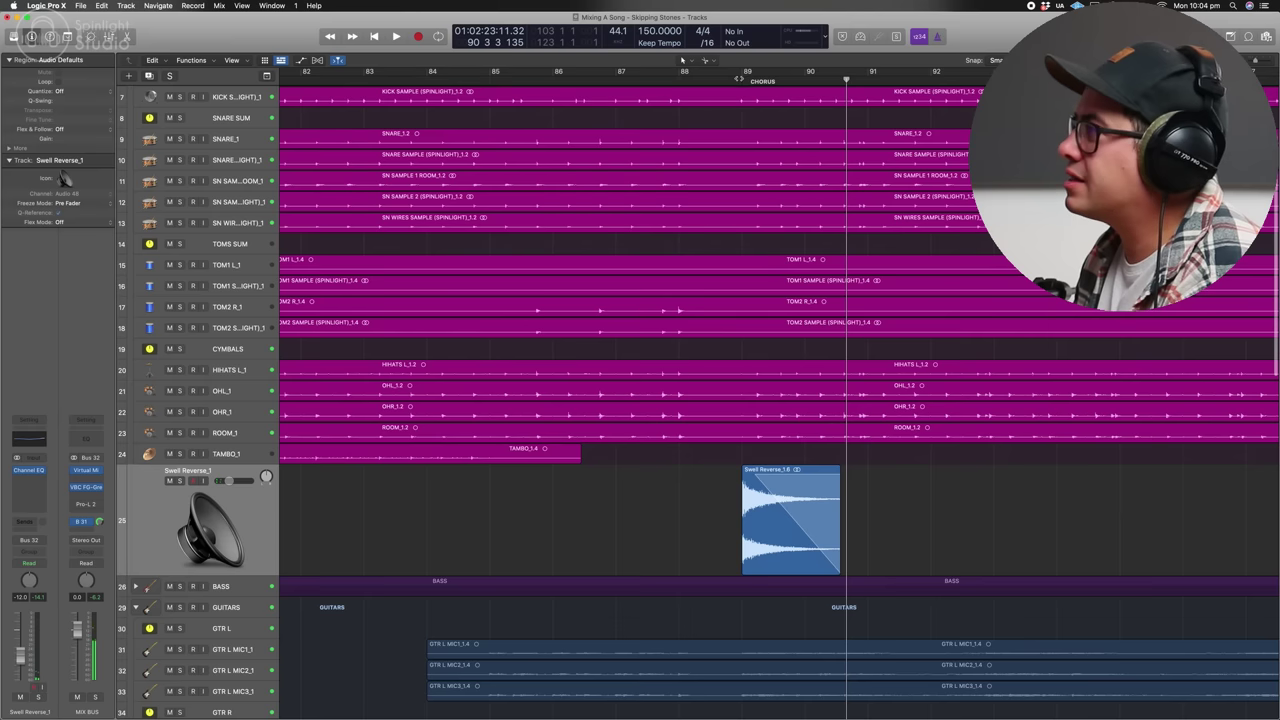
- Set the remaining swell region's fade-in to 5, play it from the chorus and raise the Swell Reverse_1 track's volume to -11.0 dB
click(739, 79)
click(763, 502)
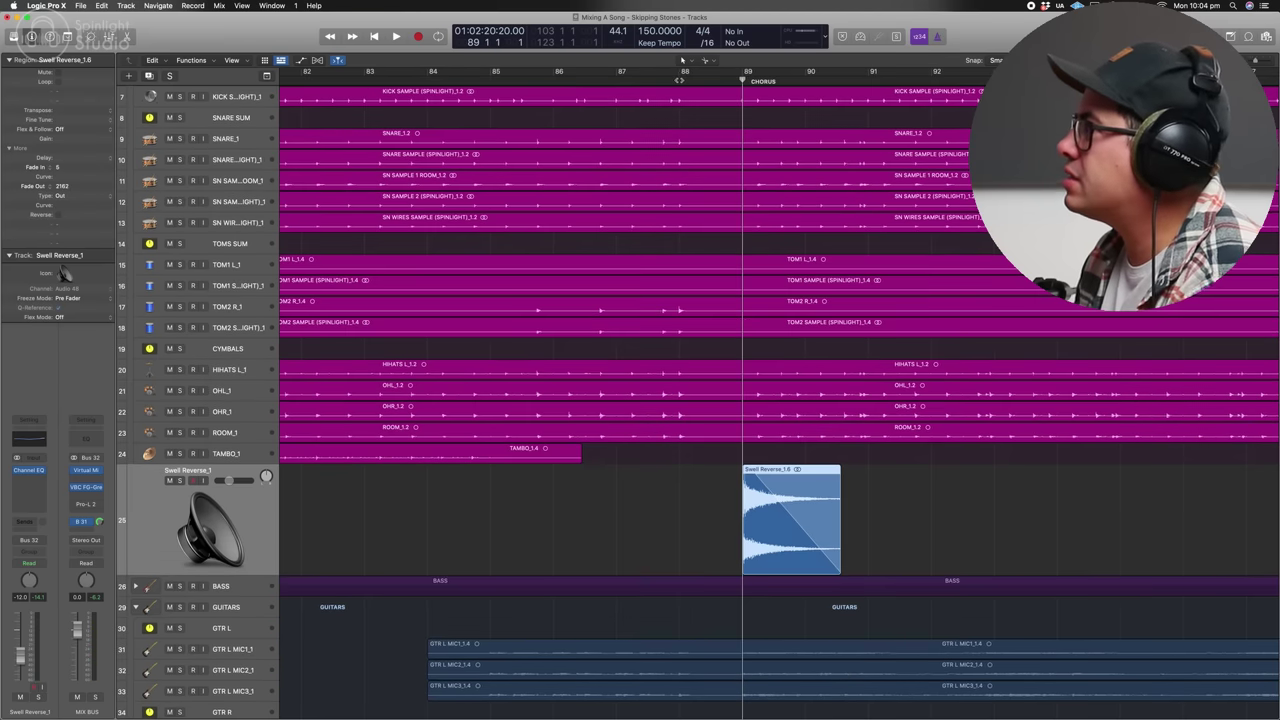
key(super+Right)
key(super+Right)
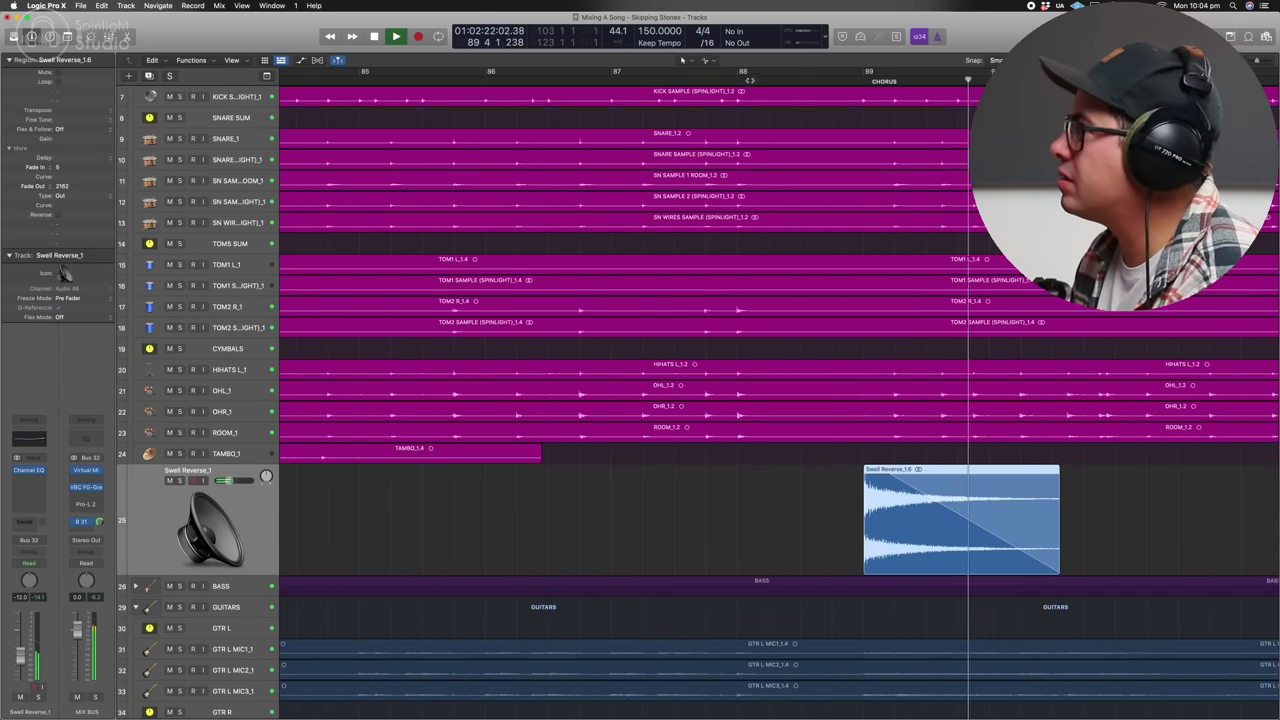
key(space)
drag(229, 481, 231, 481)
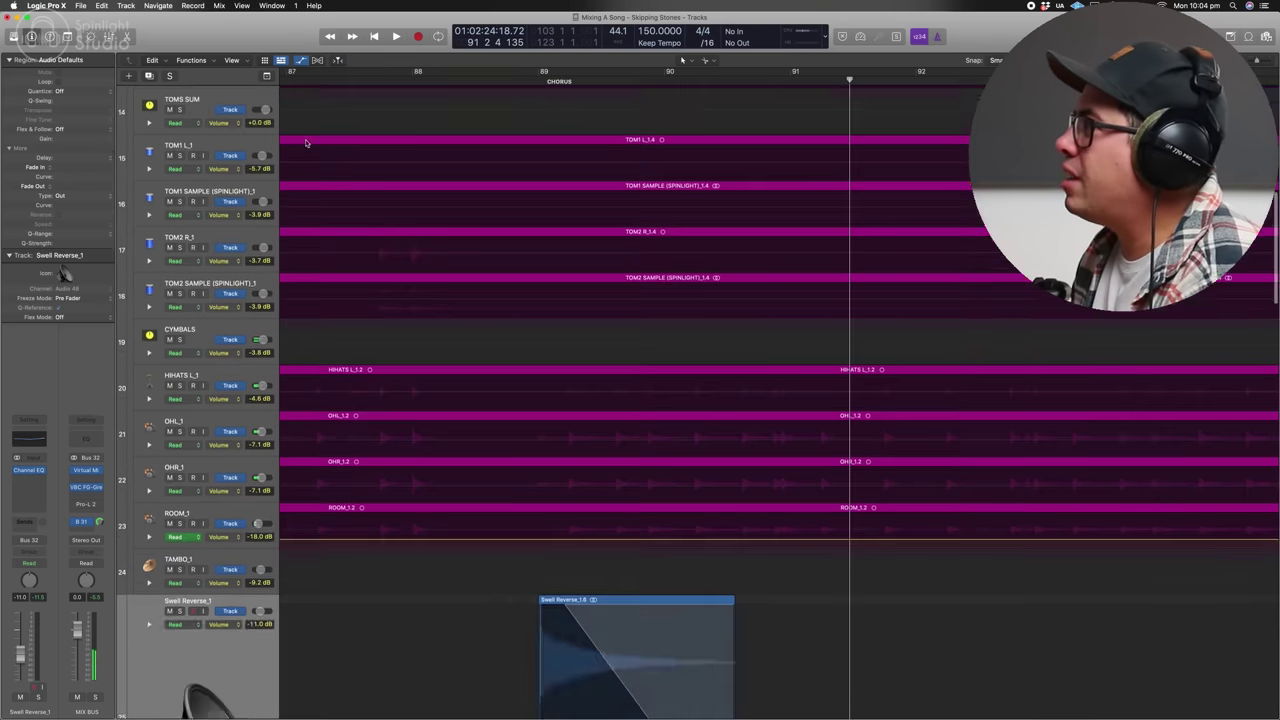
- Add a short volume automation bump to +1.2 dB on the DRUMS track at bar 89, falling back to 0 dB, and play it
scroll(228, 216, up, 10)
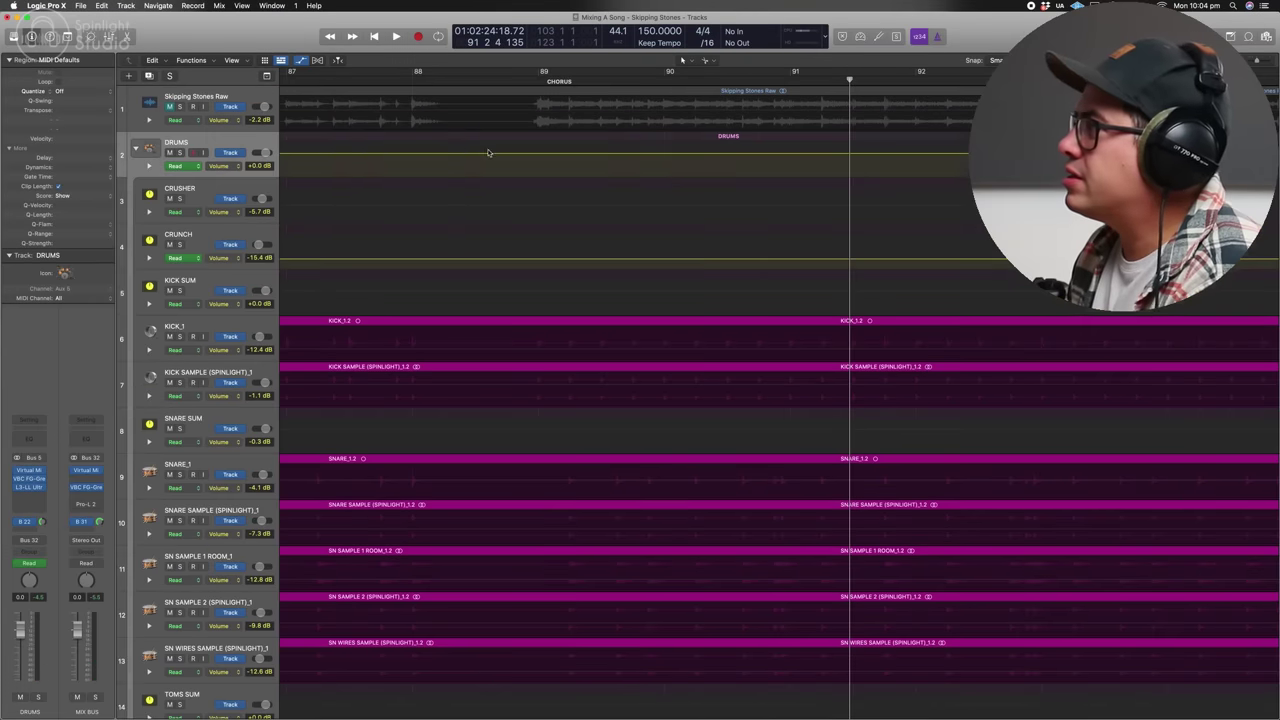
key(ctrl+z)
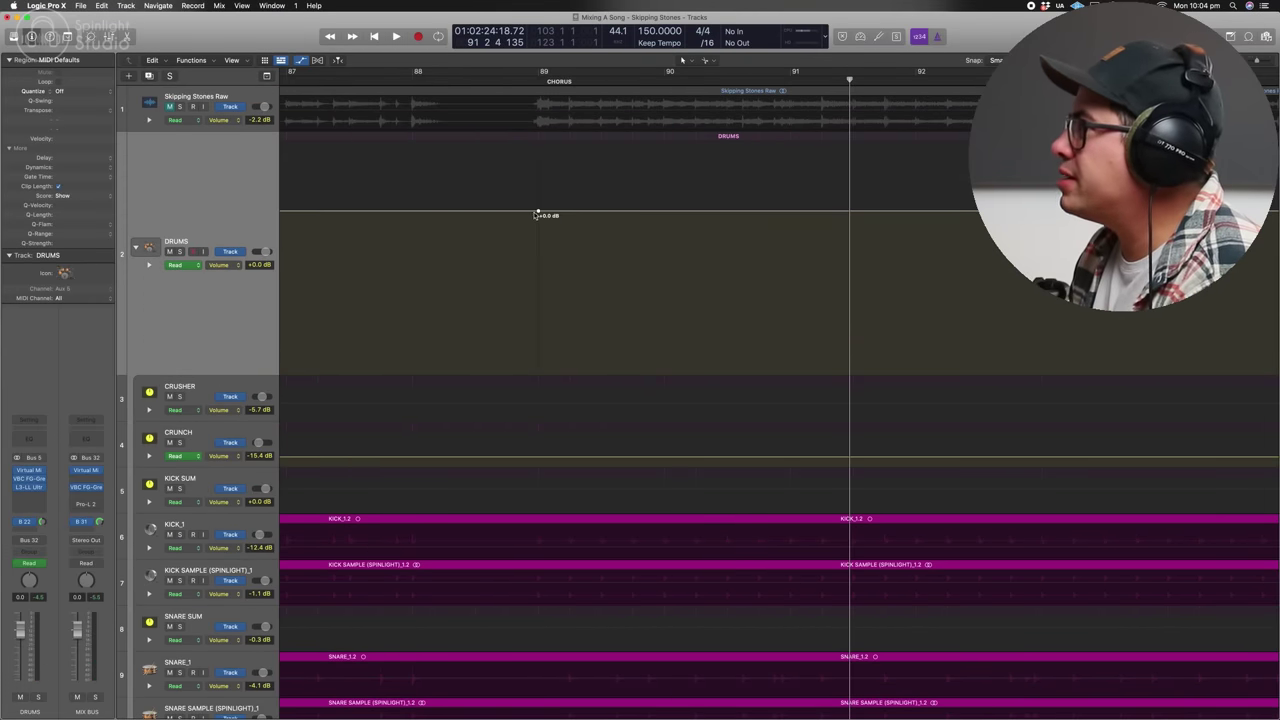
click(571, 212)
drag(539, 211, 539, 198)
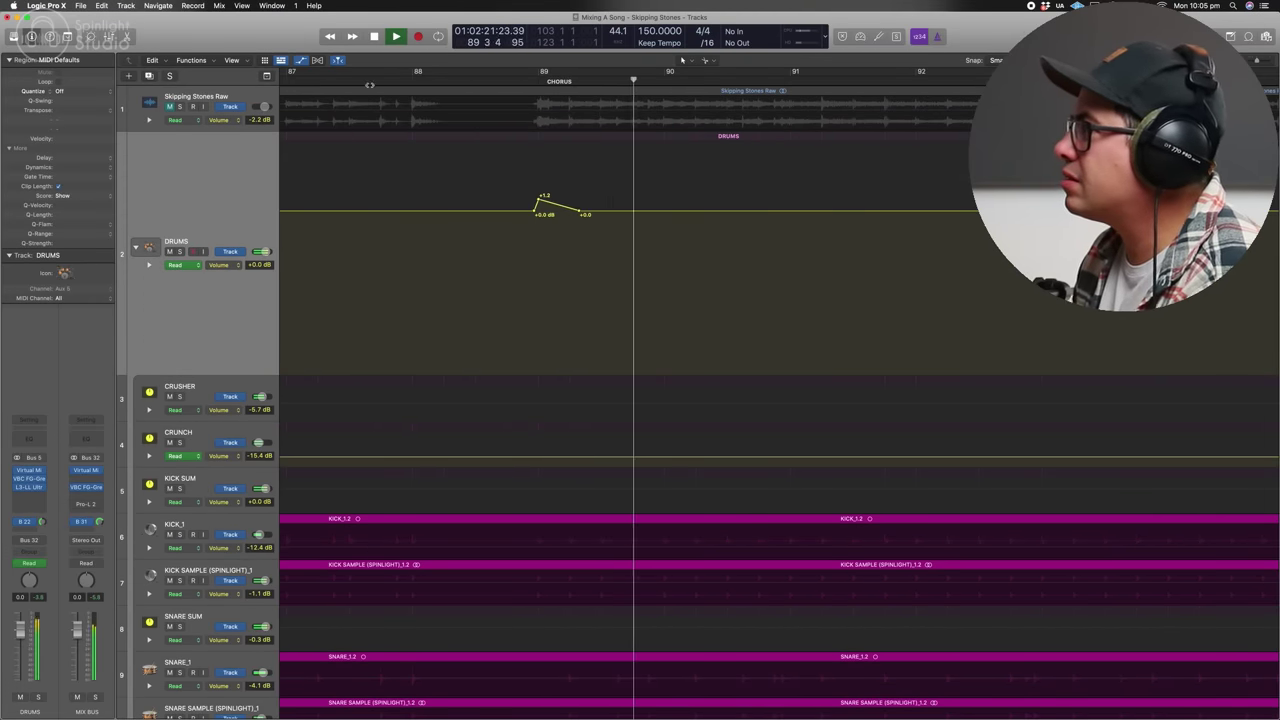
key(space)
- Automate the GUITARS track volume up to +1.8 dB at bar 89, tapering to -0.7 dB just before bar 90
scroll(409, 234, down, 15)
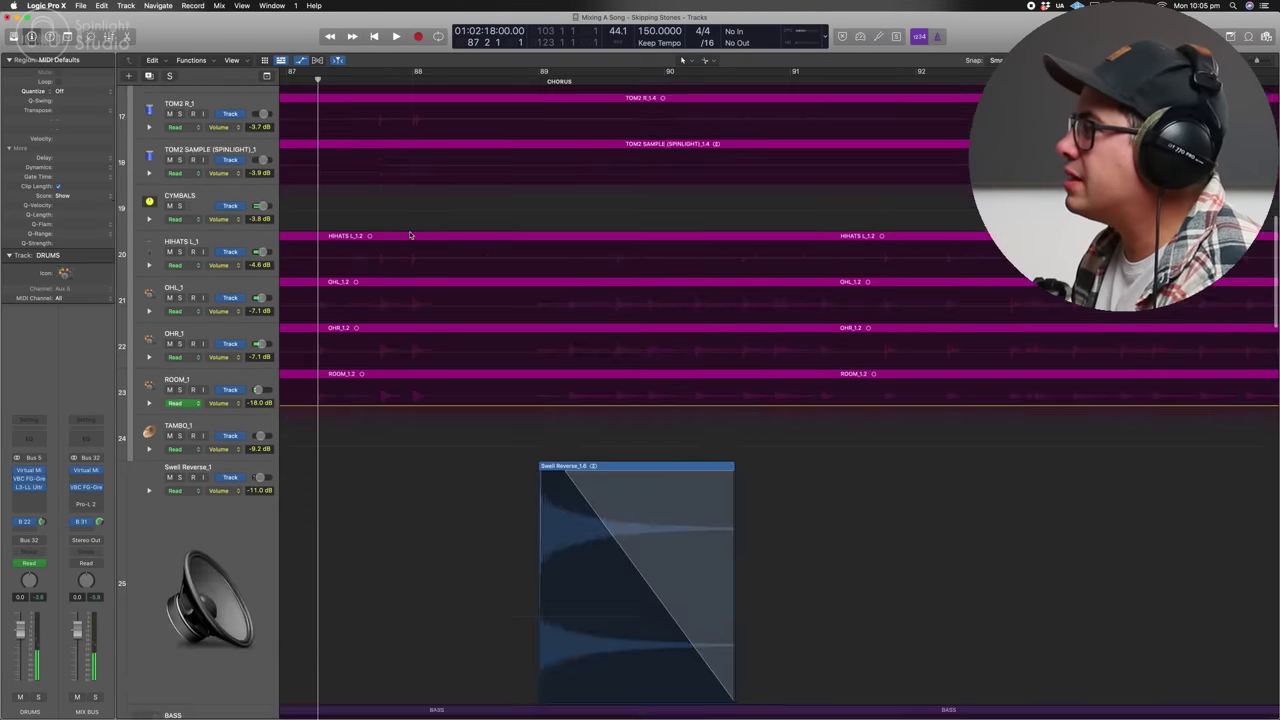
click(235, 171)
click(286, 194)
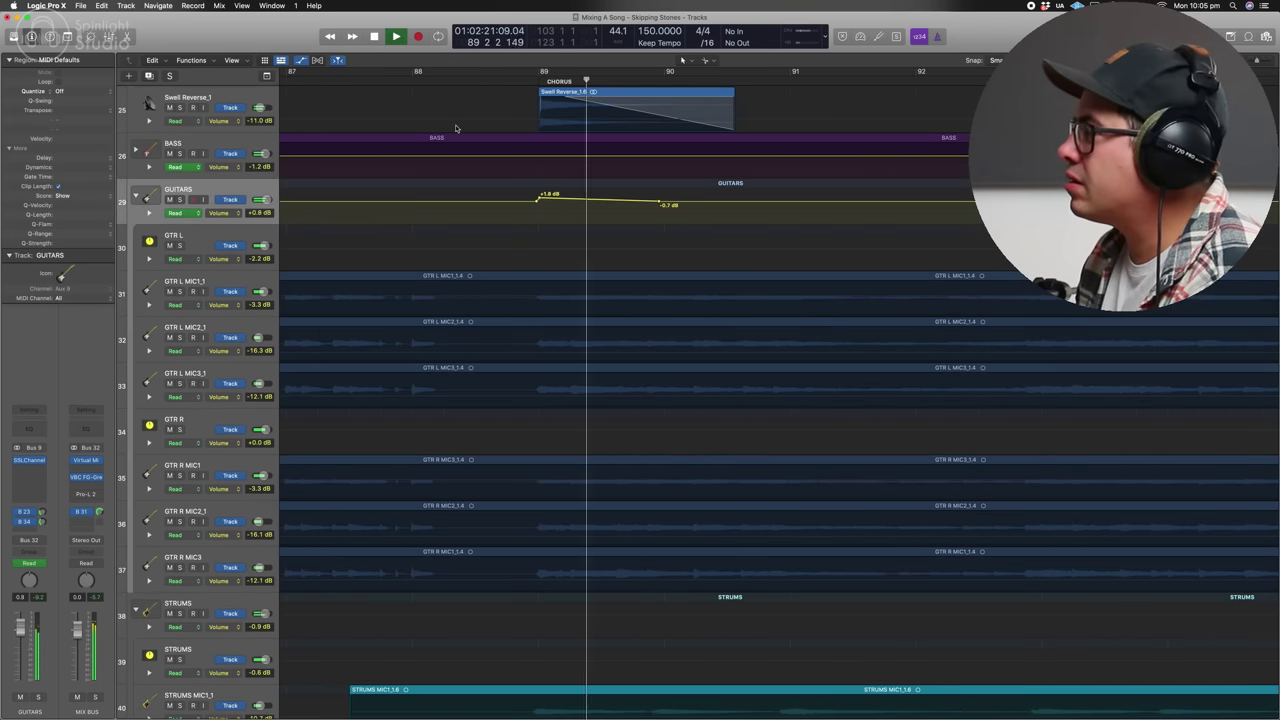
- Play into the last chorus and check the HIHATS L_1 channel's contribution in the mixer
key(super+Up)
key(super+Up)
key(super+Up)
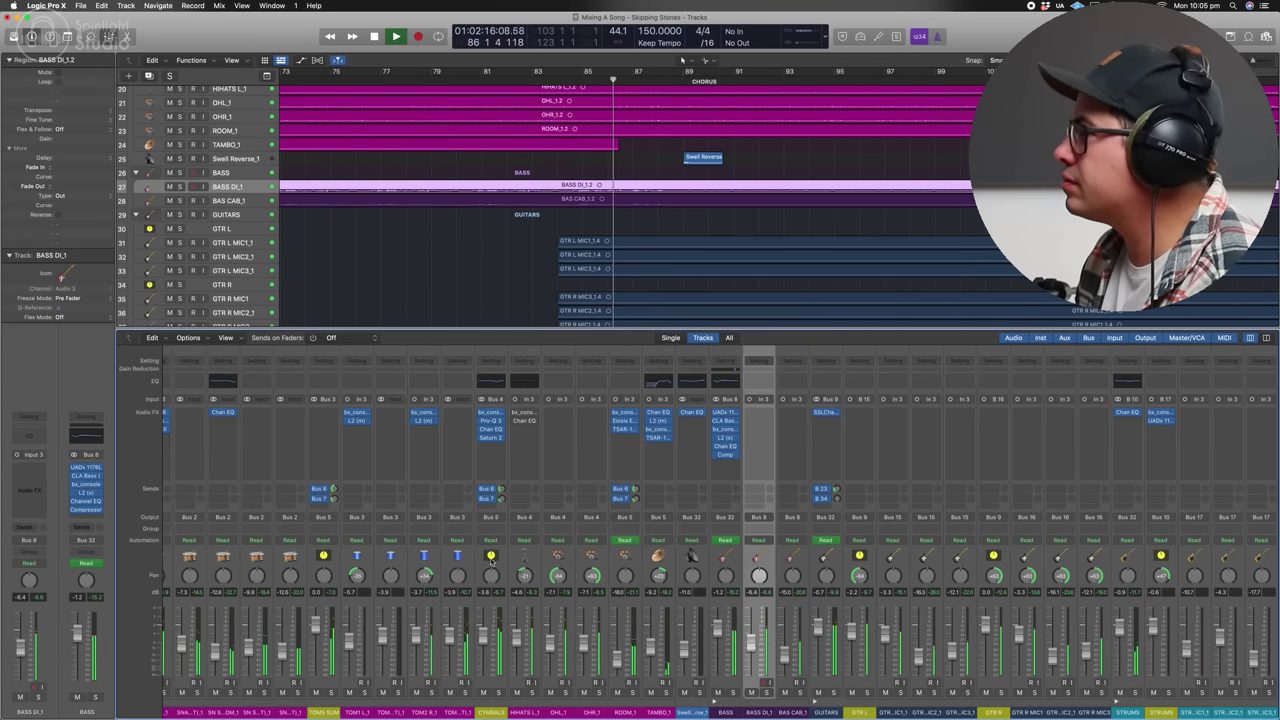
click(517, 693)
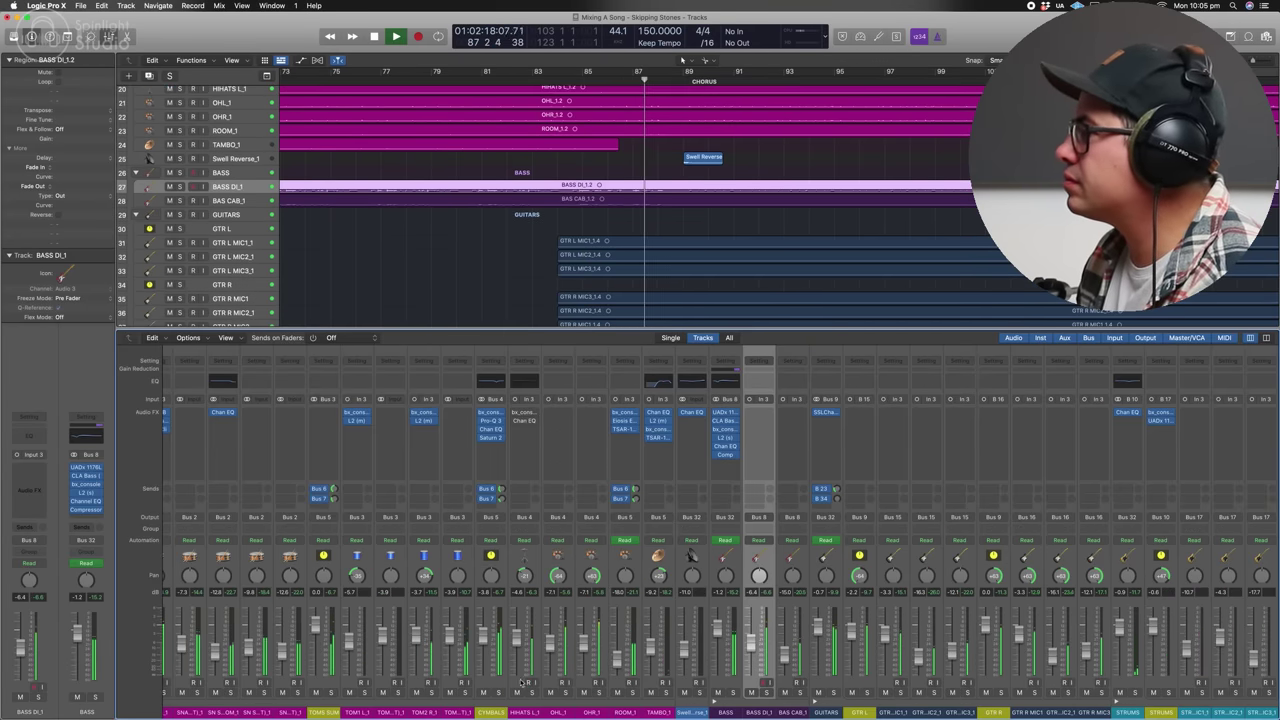
key(x)
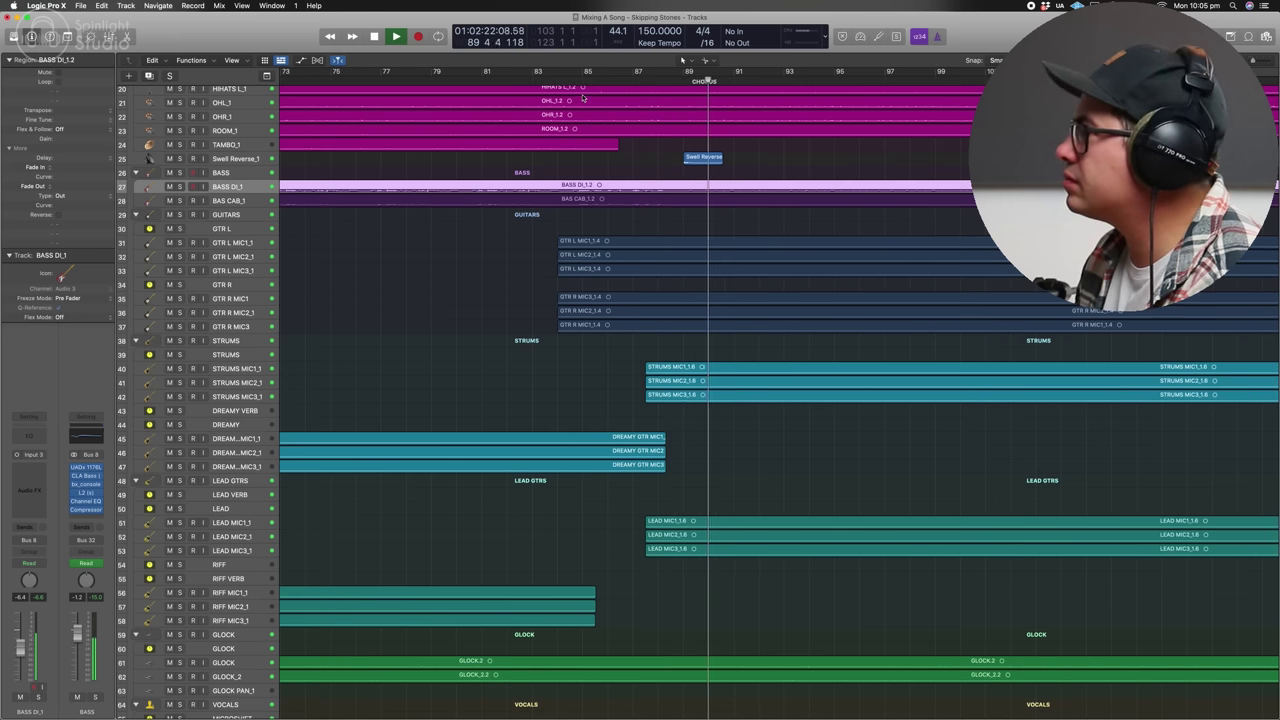
key(space)
key(x)
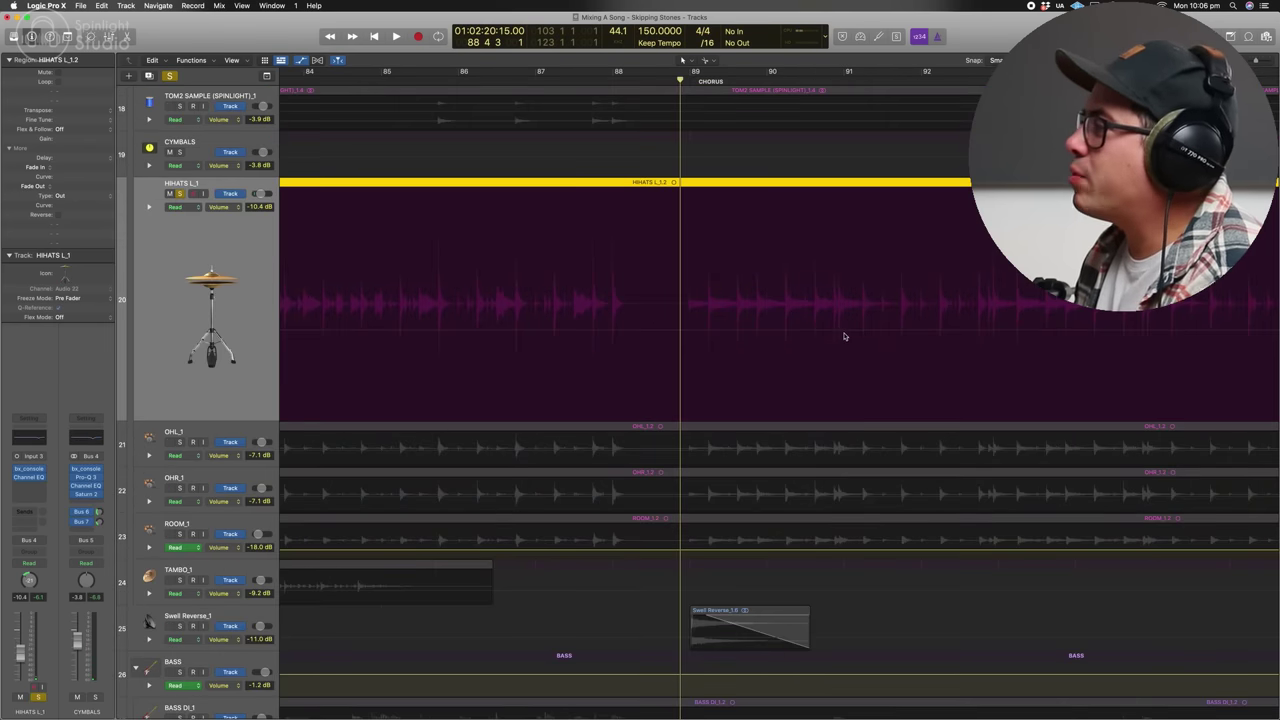
- Automate the HIHATS L_1 volume up to -0.1 dB between bars 91 and 93, and raise a second section from about bar 95 to 97
click(841, 335)
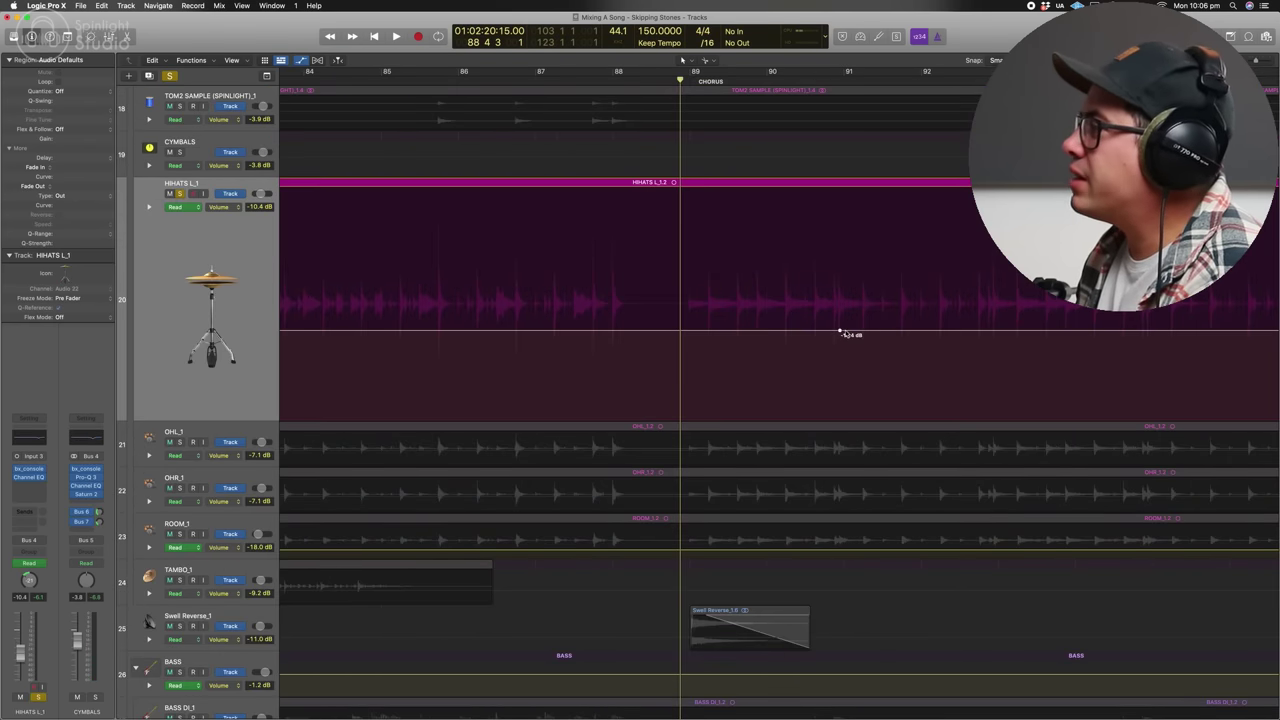
drag(941, 330, 928, 257)
scroll(912, 270, right, 5)
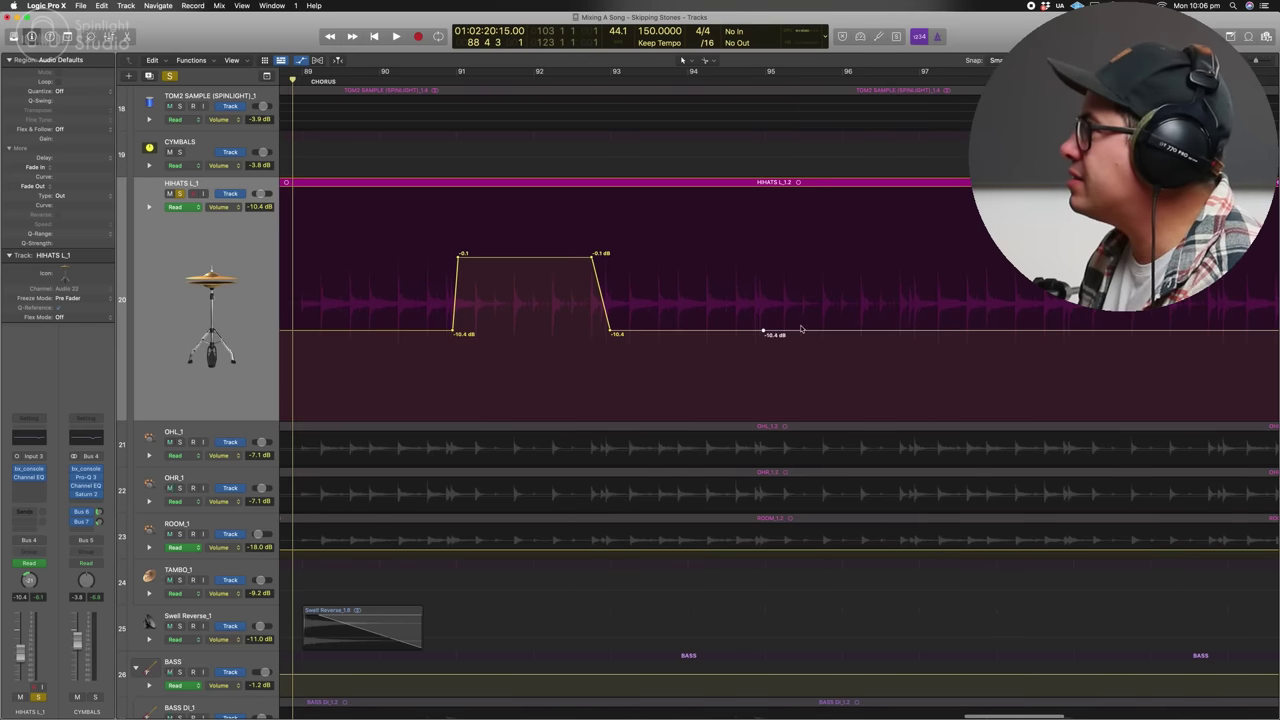
drag(902, 331, 865, 257)
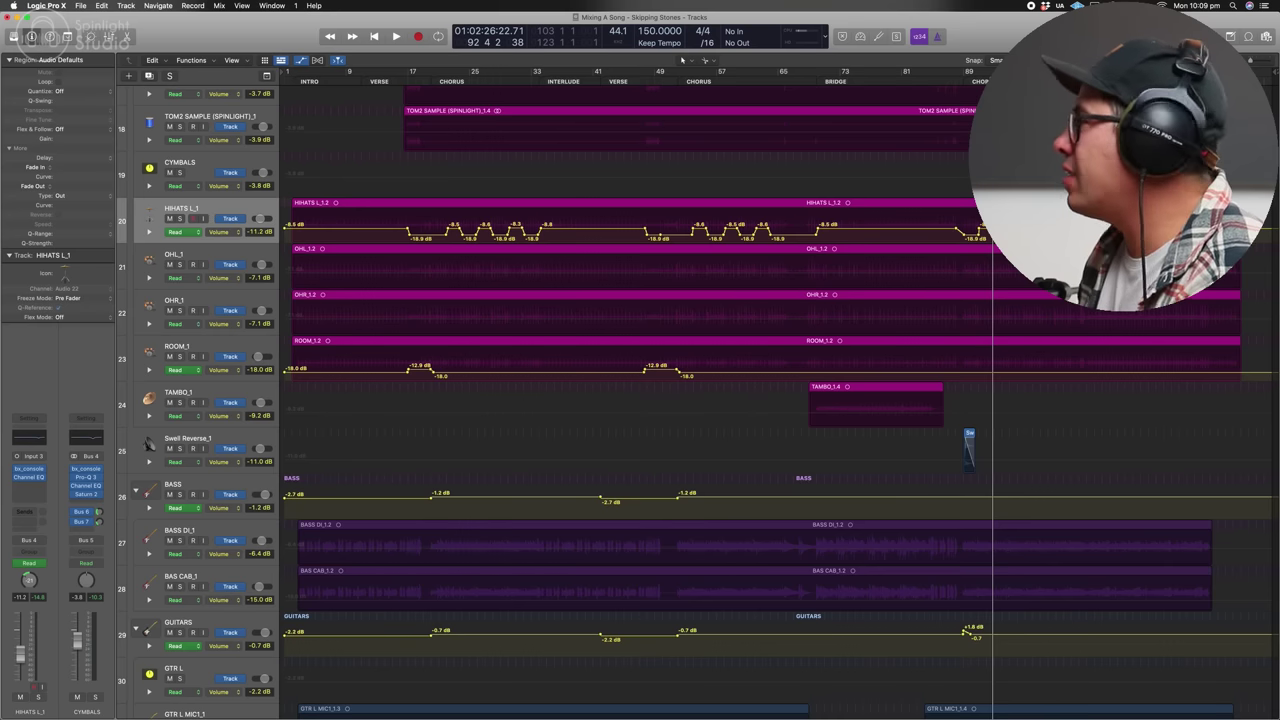
- Set the playhead to bar 55 in the second chorus and insert Slate Digital's Virtual Tape Machines on the MIX BUS
scroll(760, 300, down, 5)
click(701, 78)
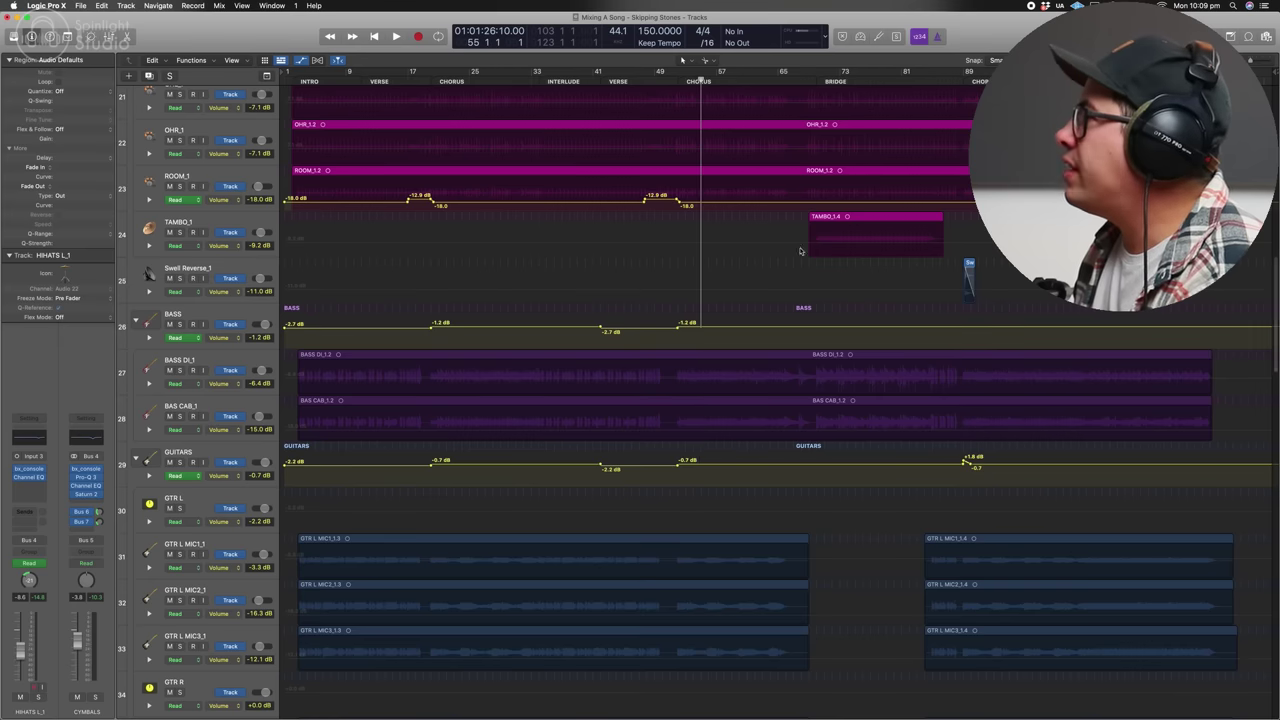
key(x)
scroll(1129, 473, right, 6)
scroll(1128, 473, right, 10)
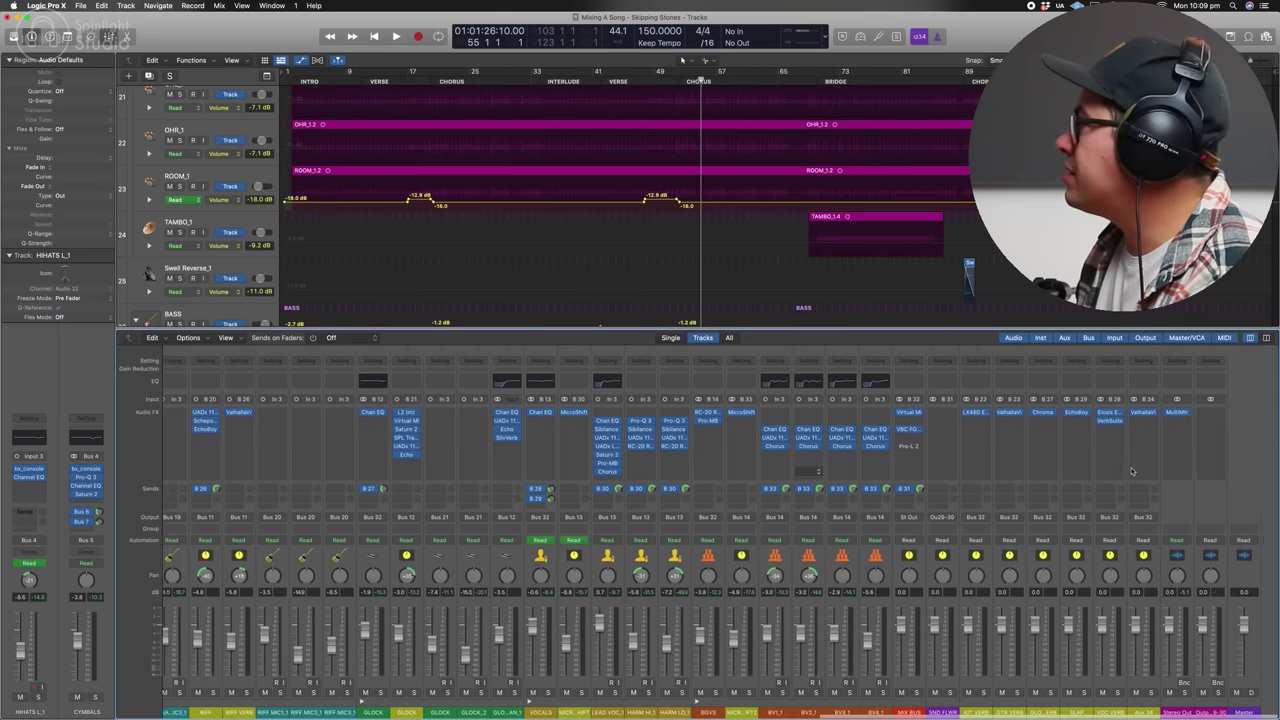
click(937, 421)
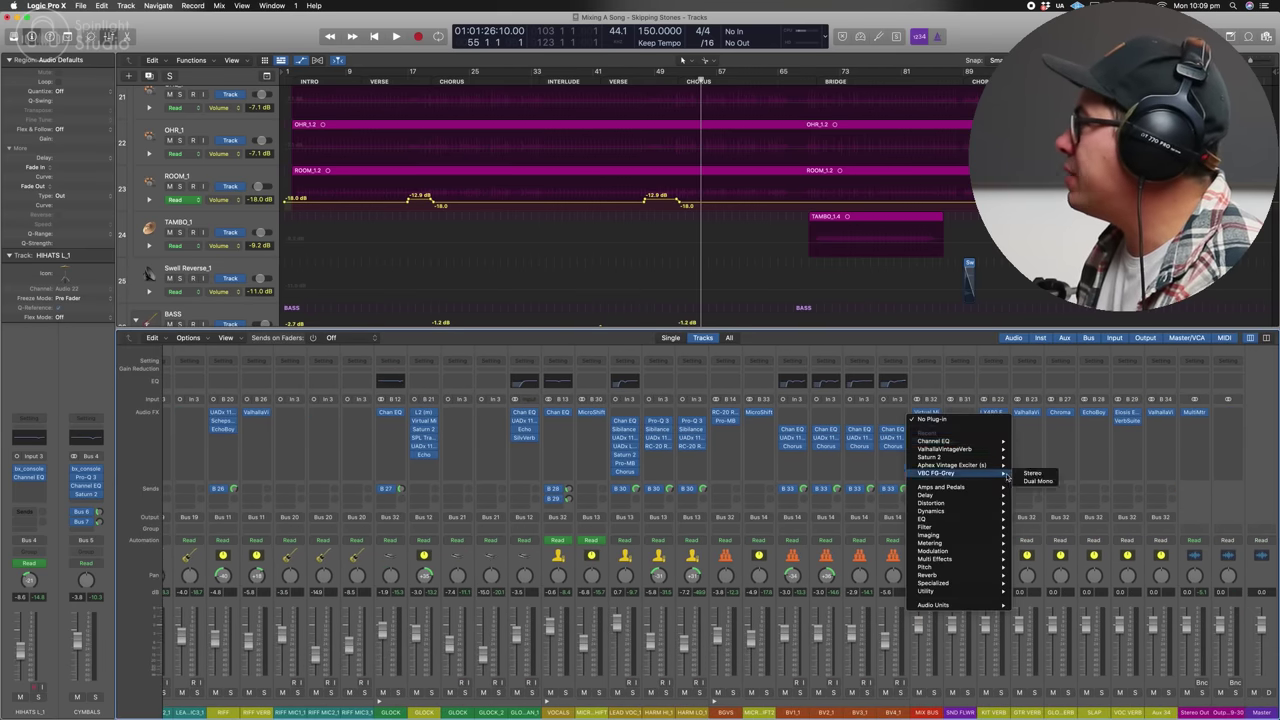
mouse_move(933, 605)
mouse_move(1040, 607)
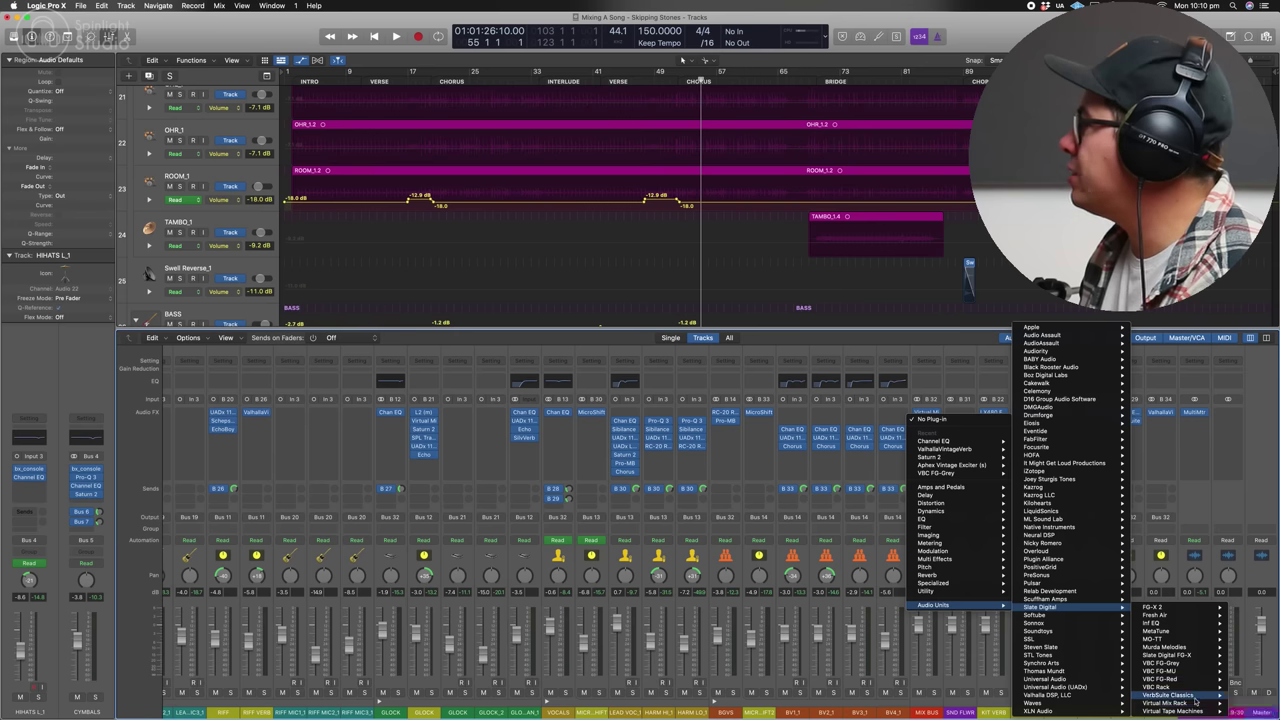
click(1196, 711)
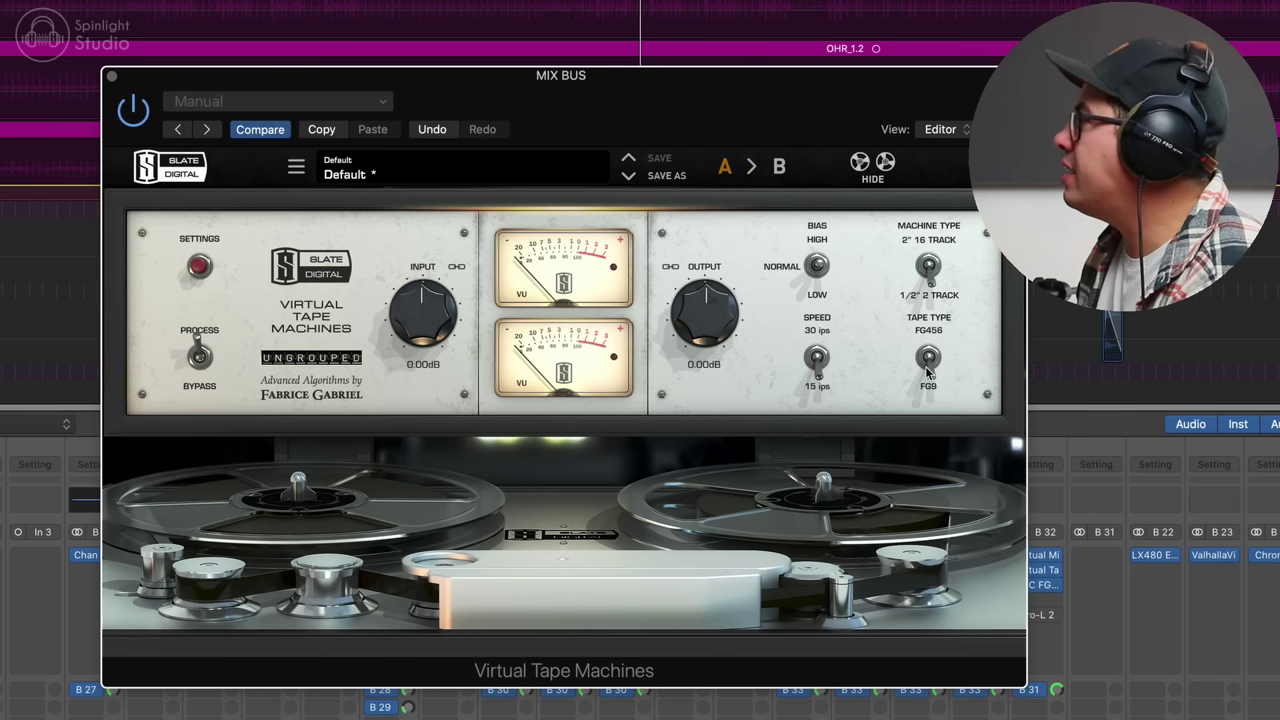
- Set the Virtual Tape Machines tape type to FG456 and drive the input to +3.12 dB with output at -3.12 dB during playback
click(928, 368)
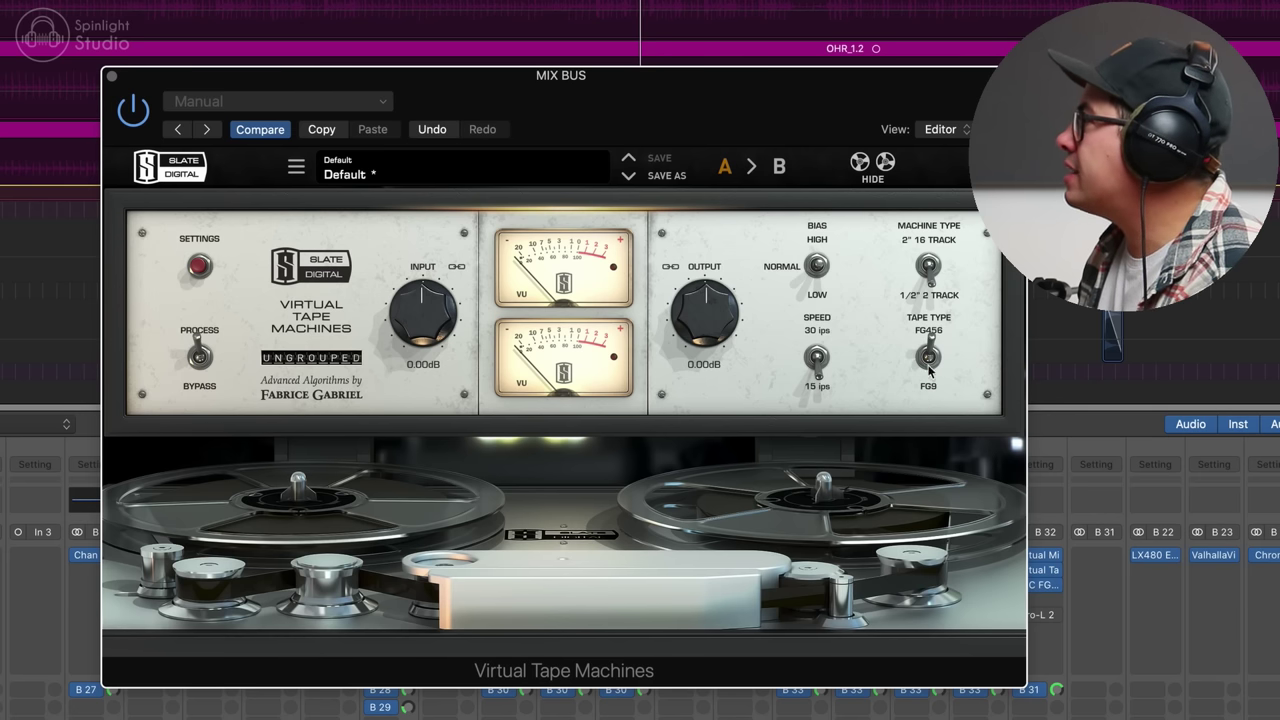
click(199, 265)
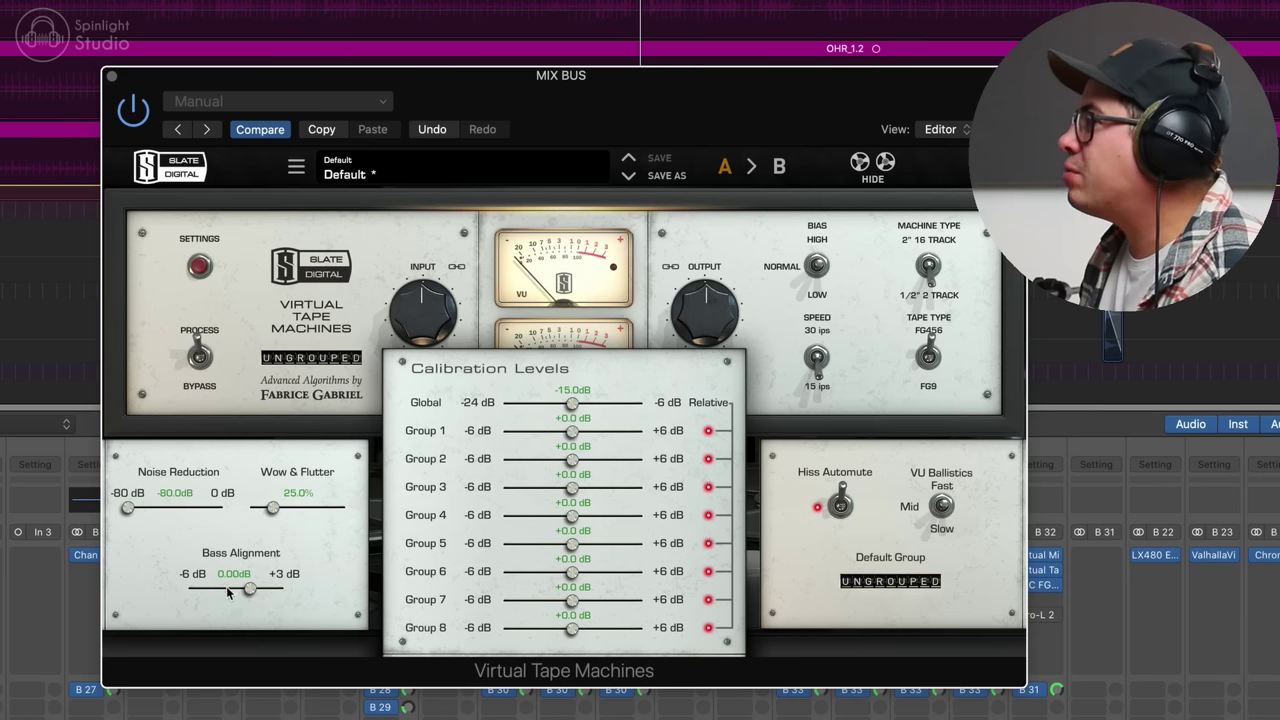
key(space)
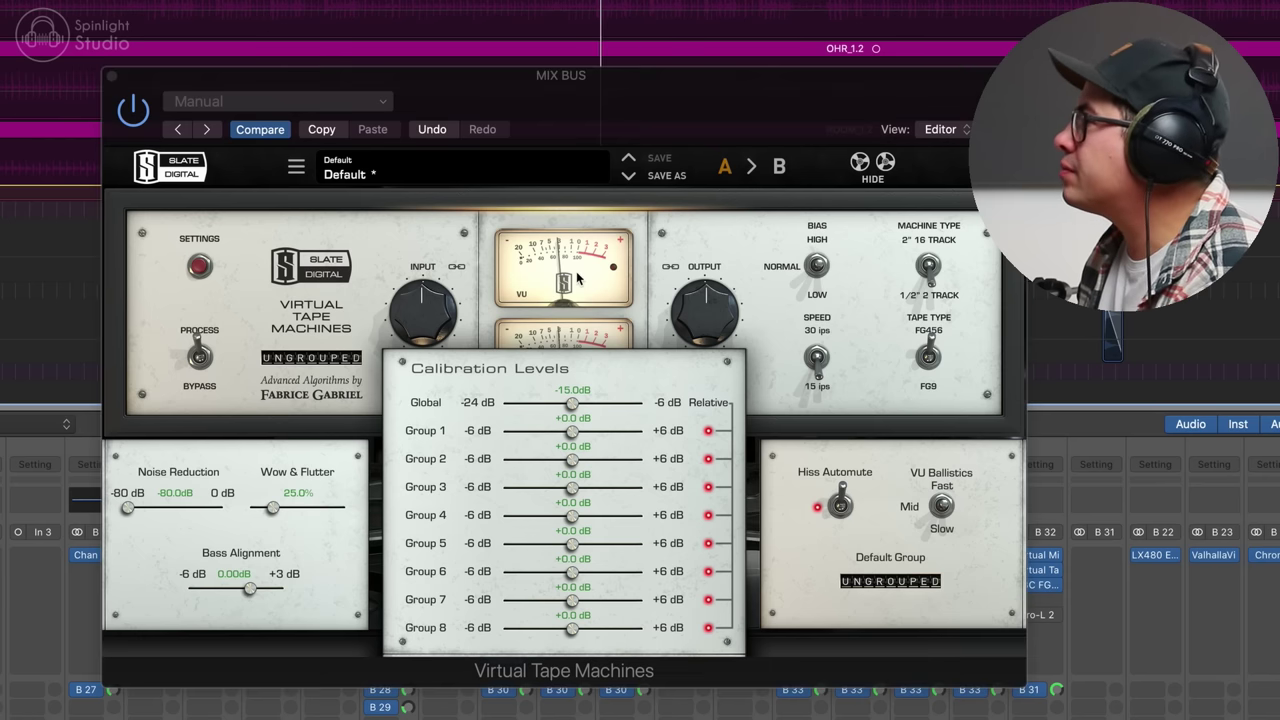
click(437, 286)
drag(432, 307, 434, 275)
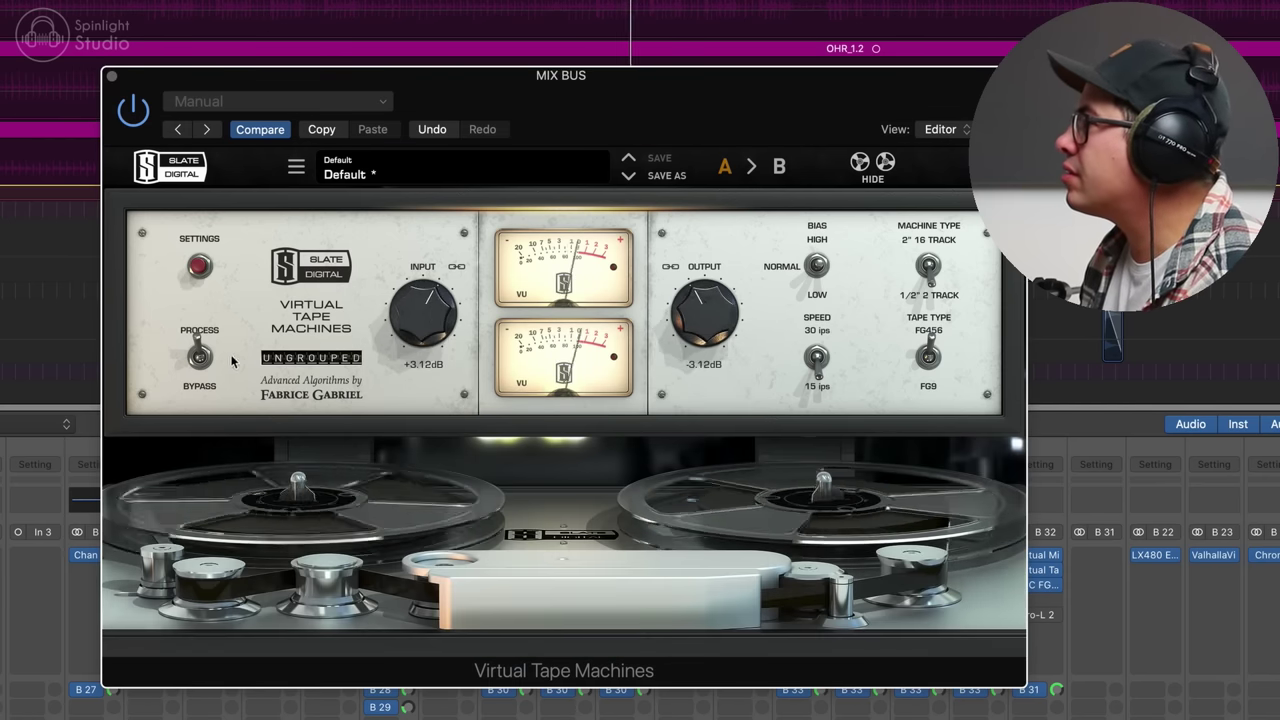
- Lower the Bass Alignment in the Virtual Tape Machines settings to -1.68 dB
click(203, 267)
drag(237, 582, 233, 590)
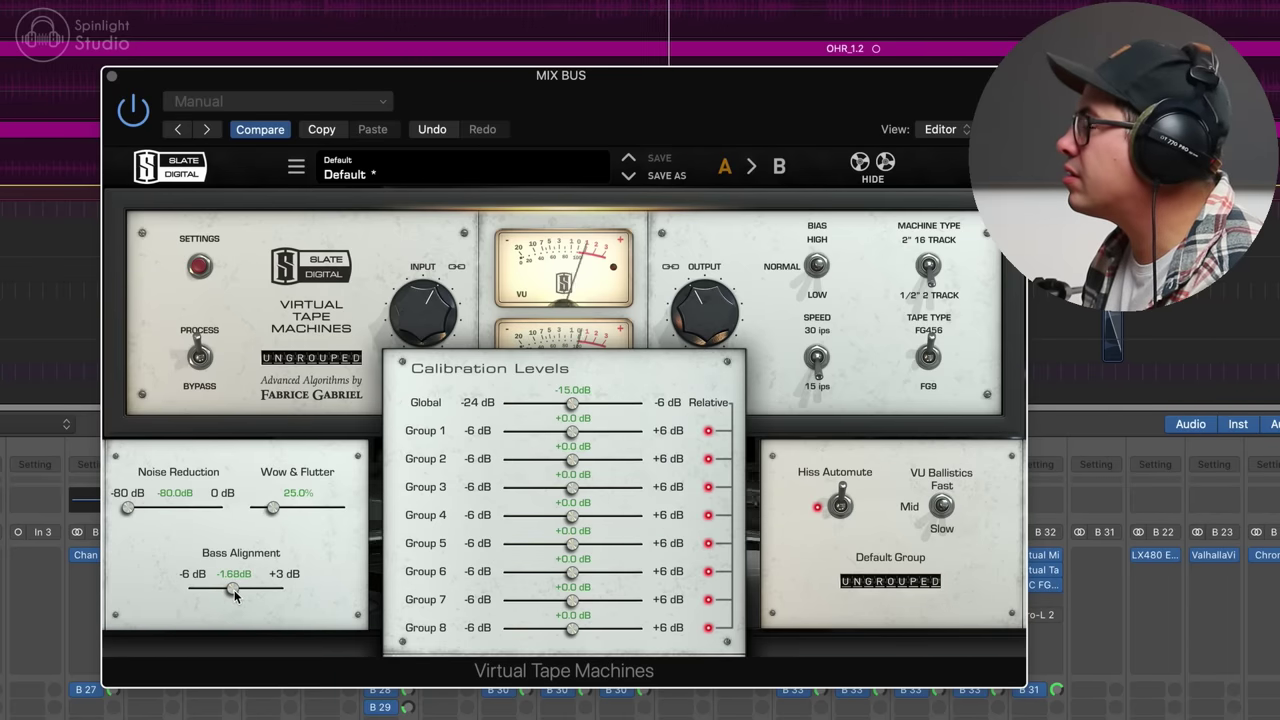
click(366, 275)
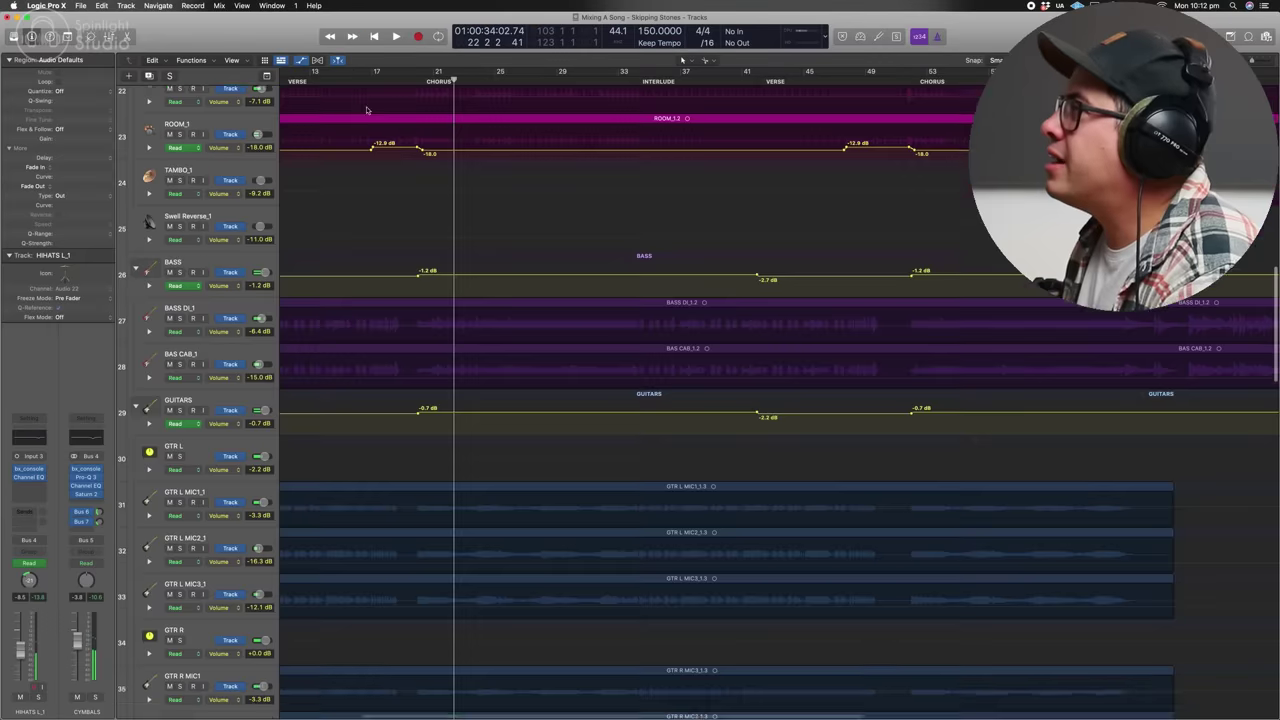
- Set the playhead to bar 17 and duplicate the LEAD VOC_1 track with its settings
scroll(700, 400, down, 10)
click(371, 82)
scroll(300, 160, down, 10)
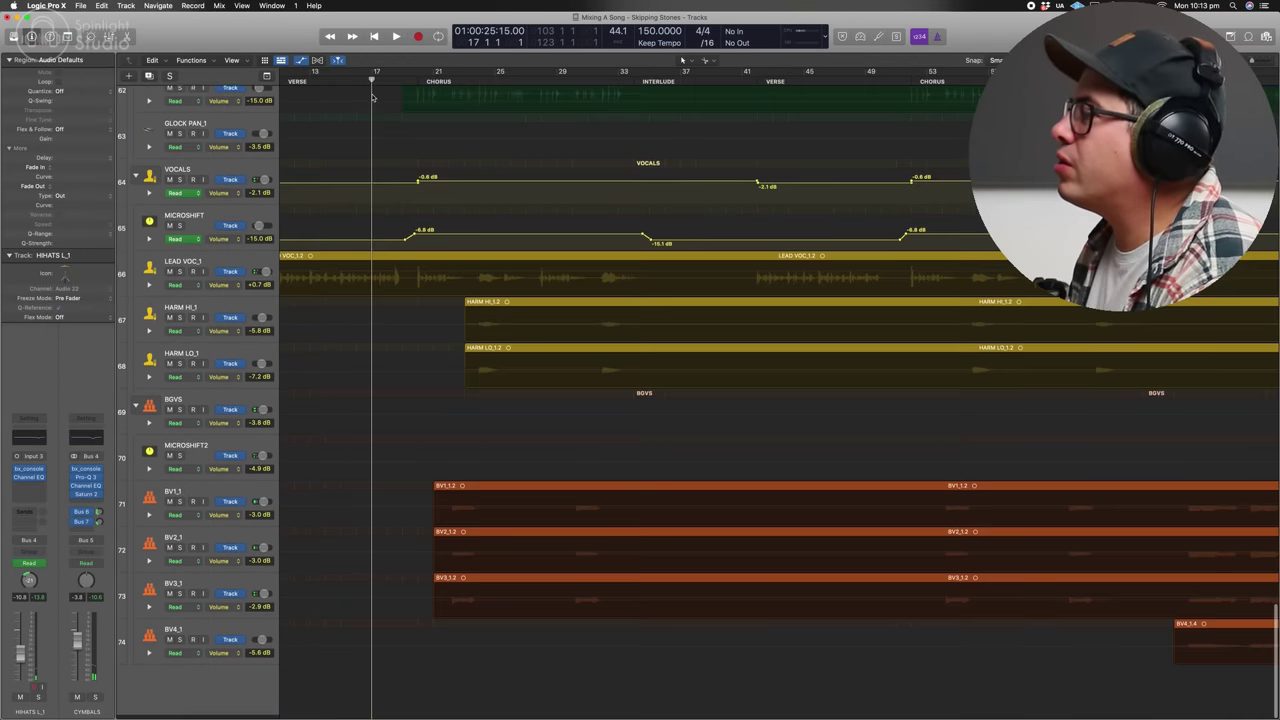
key(super+Right)
key(super+Right)
key(super+Right)
key(super+Right)
click(224, 269)
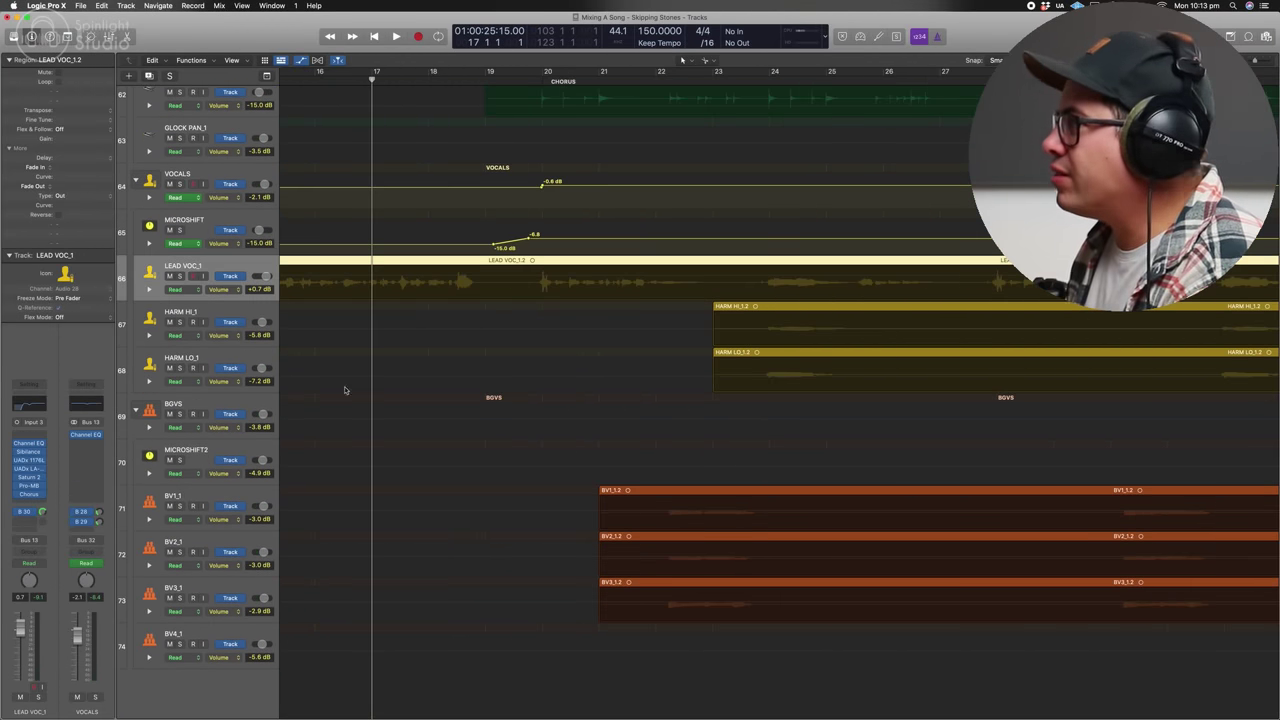
key(super+d)
- Hide the automation, move the lead vocal phrase between about bars 17 and 19 to the duplicate track and name that track FX VOC
key(a)
key(super+Up)
key(super+Up)
key(super+Down)
key(super+Down)
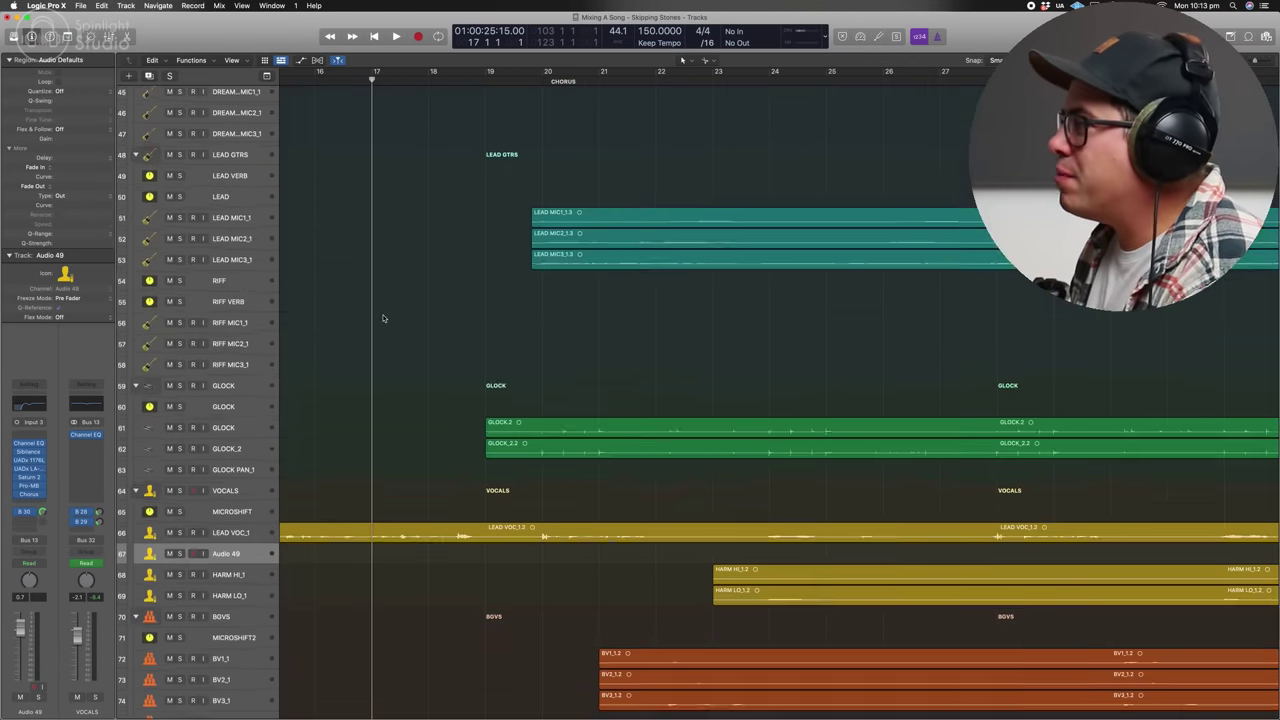
key(super+Down)
key(super+Down)
key(super+Down)
key(super+Down)
key(super+Down)
key(super+Down)
key(super+Right)
key(super+Right)
key(super+Right)
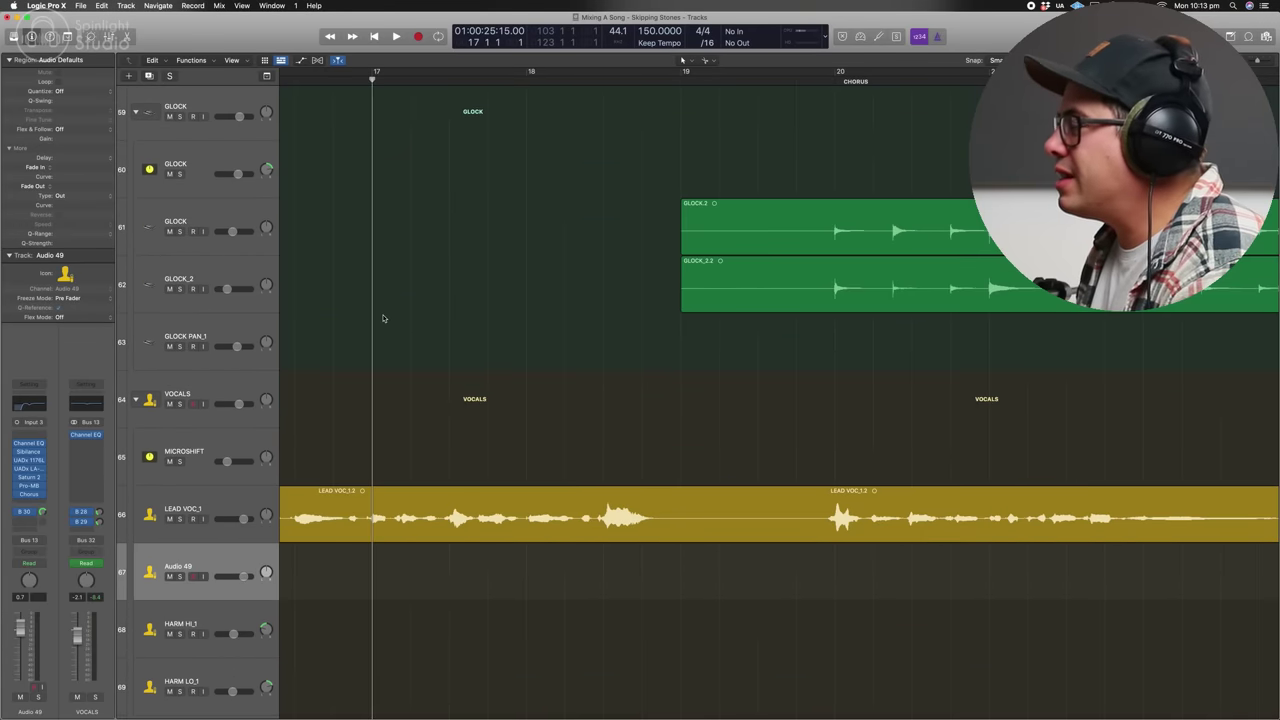
key(space)
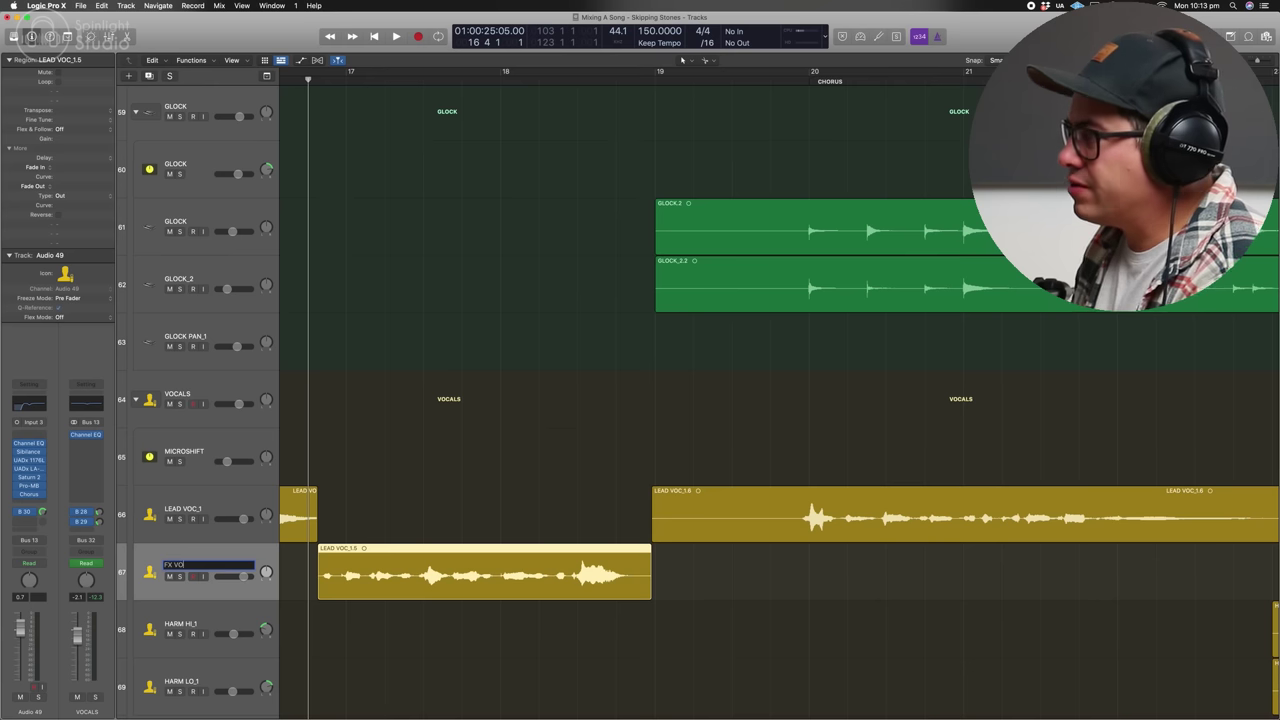
- Remove the Chorus plug-in from the FX VOC track and insert the mono-to-stereo CLA Effects in its place
click(30, 493)
click(48, 506)
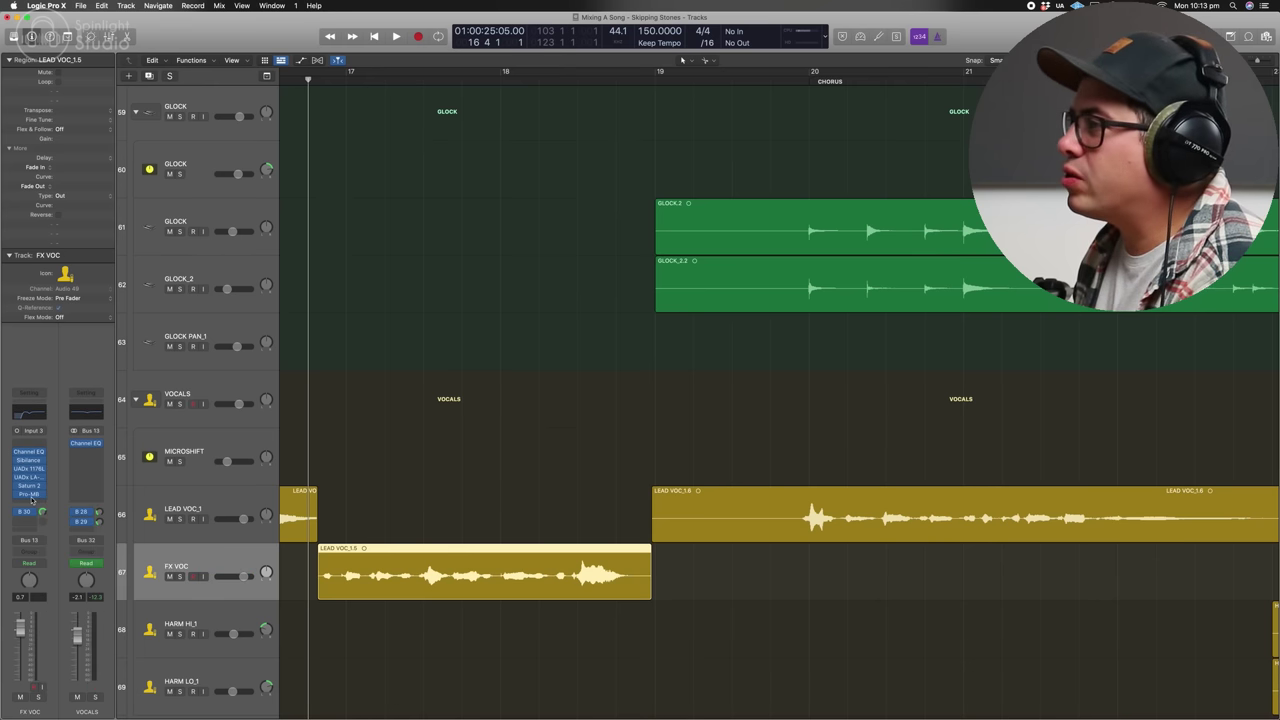
click(30, 503)
mouse_move(35, 676)
mouse_move(125, 703)
mouse_move(270, 345)
click(372, 319)
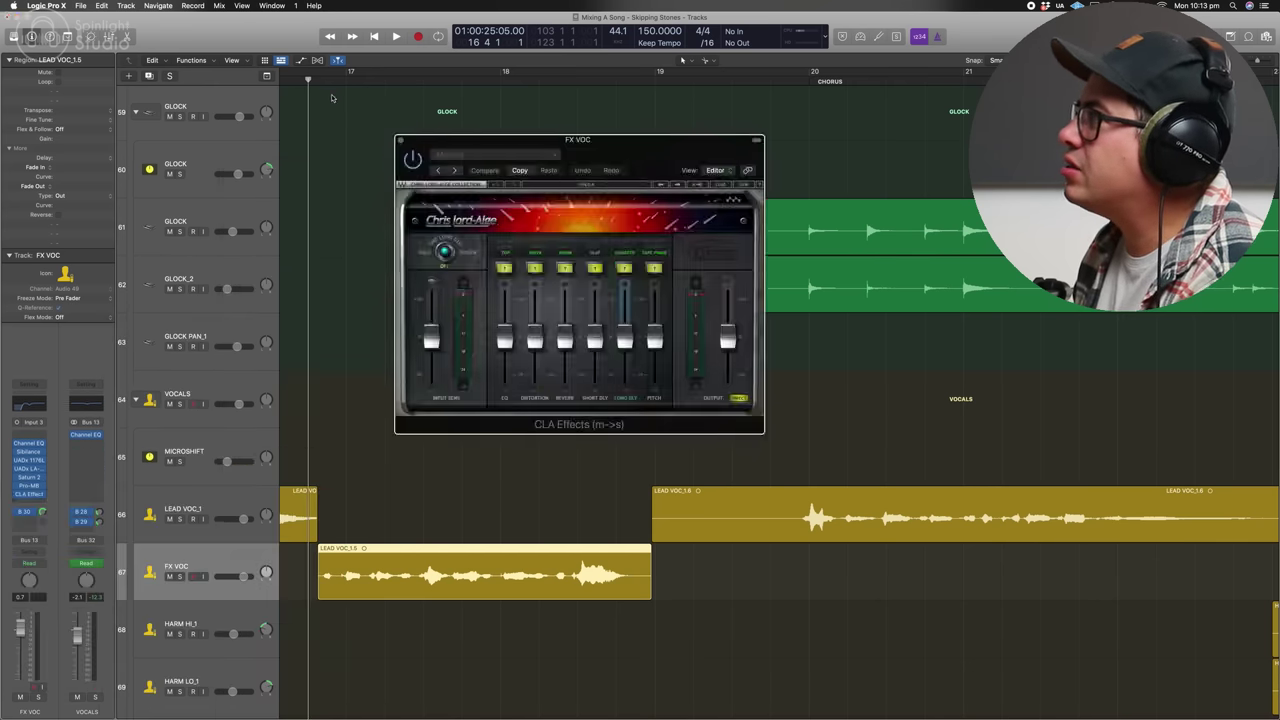
- Raise the EQ level in CLA Effects, lower the distortion to about -9 and switch the distortion type to Crunch
drag(359, 435, 359, 363)
drag(451, 435, 451, 531)
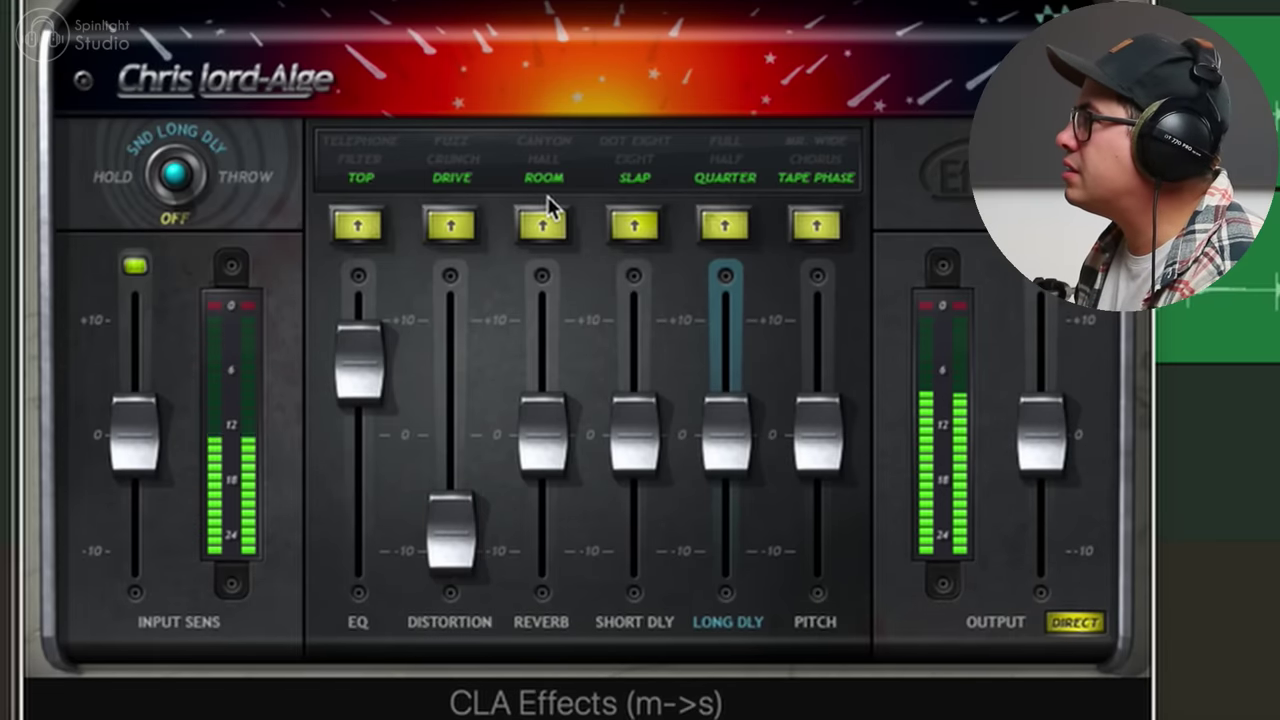
click(451, 158)
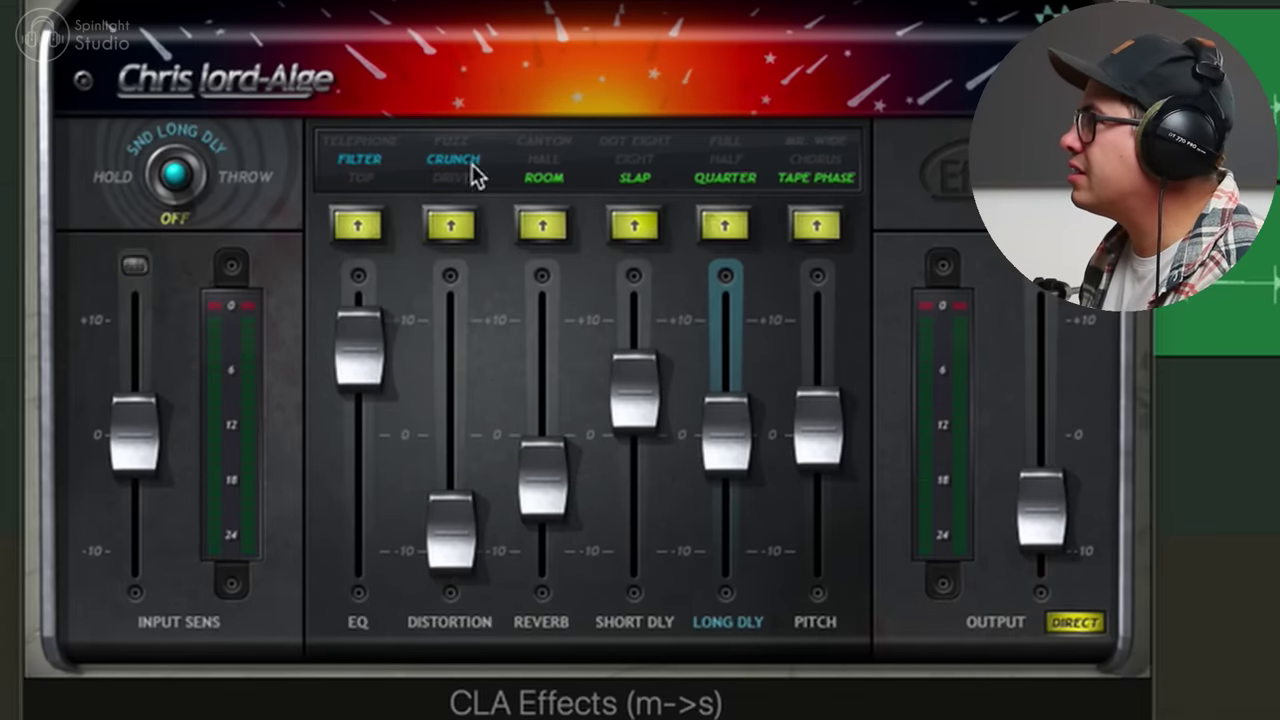
- Try another EQ type in CLA Effects, return to Top at a slightly lower level, then set the short delay to Eight and lower it
click(369, 148)
click(365, 179)
drag(380, 366, 380, 378)
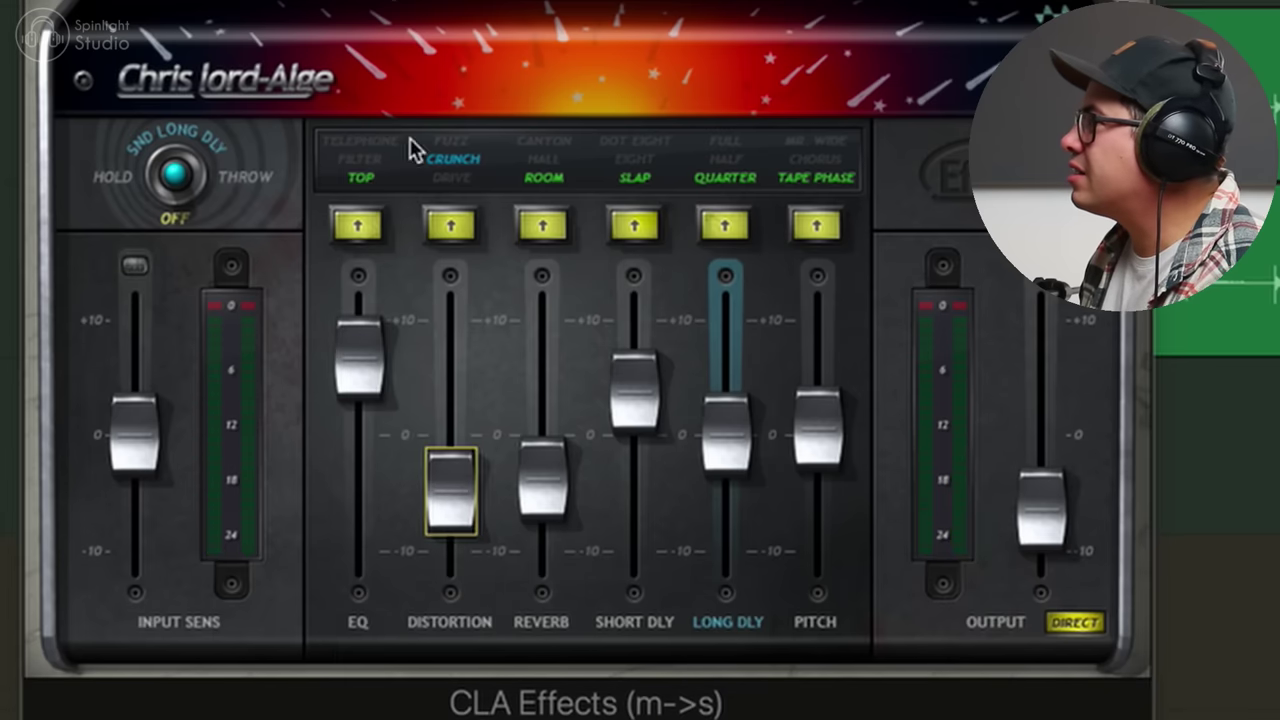
click(632, 162)
drag(651, 356, 651, 400)
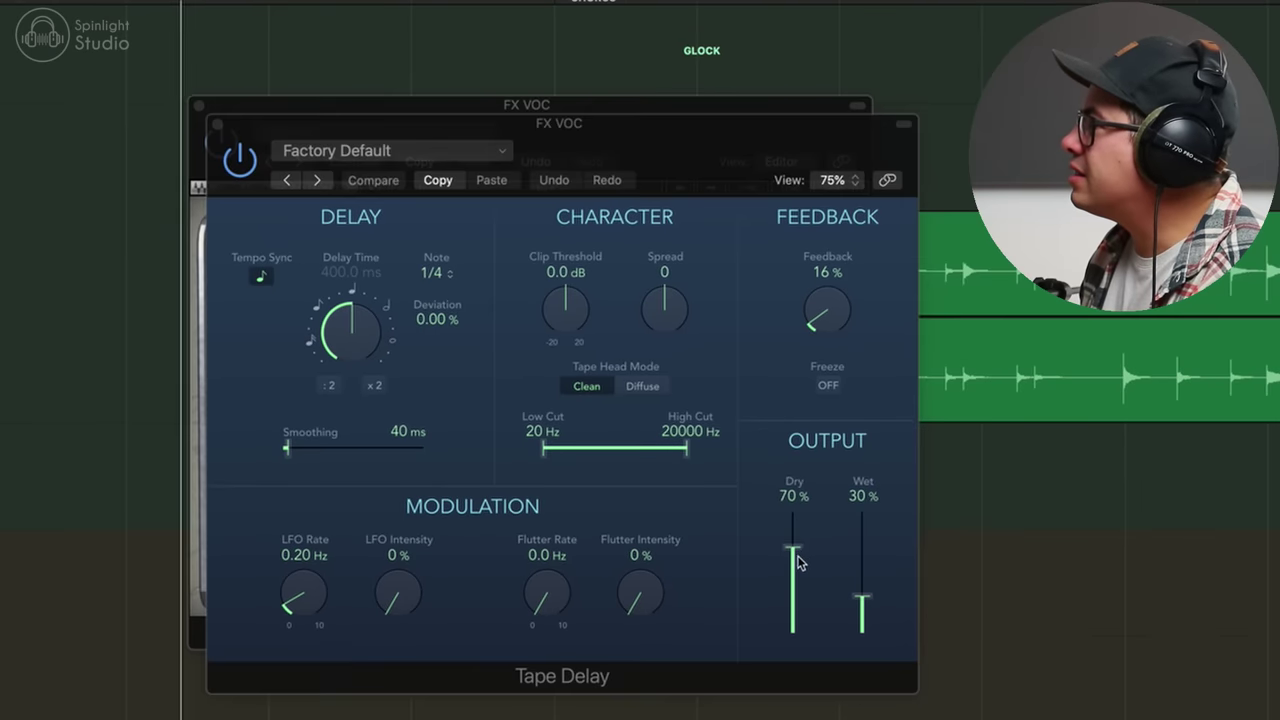
- Lower the wet output of the Tape Delay on the FX VOC track and play the vocal phrase
drag(861, 597, 866, 612)
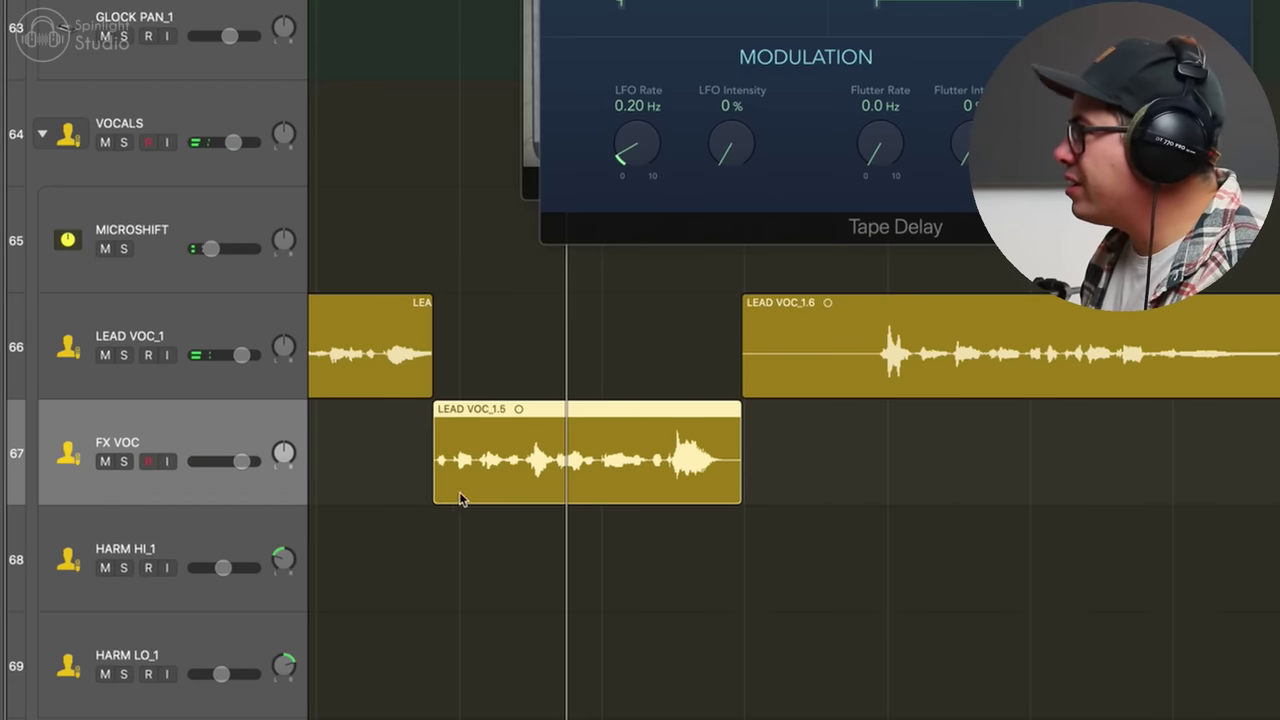
- Duplicate the FX VOC track with its settings and copy the last word of the vocal phrase onto the new track
key(super+d)
key(super+Right)
key(super+Right)
key(super+Right)
key(super+Right)
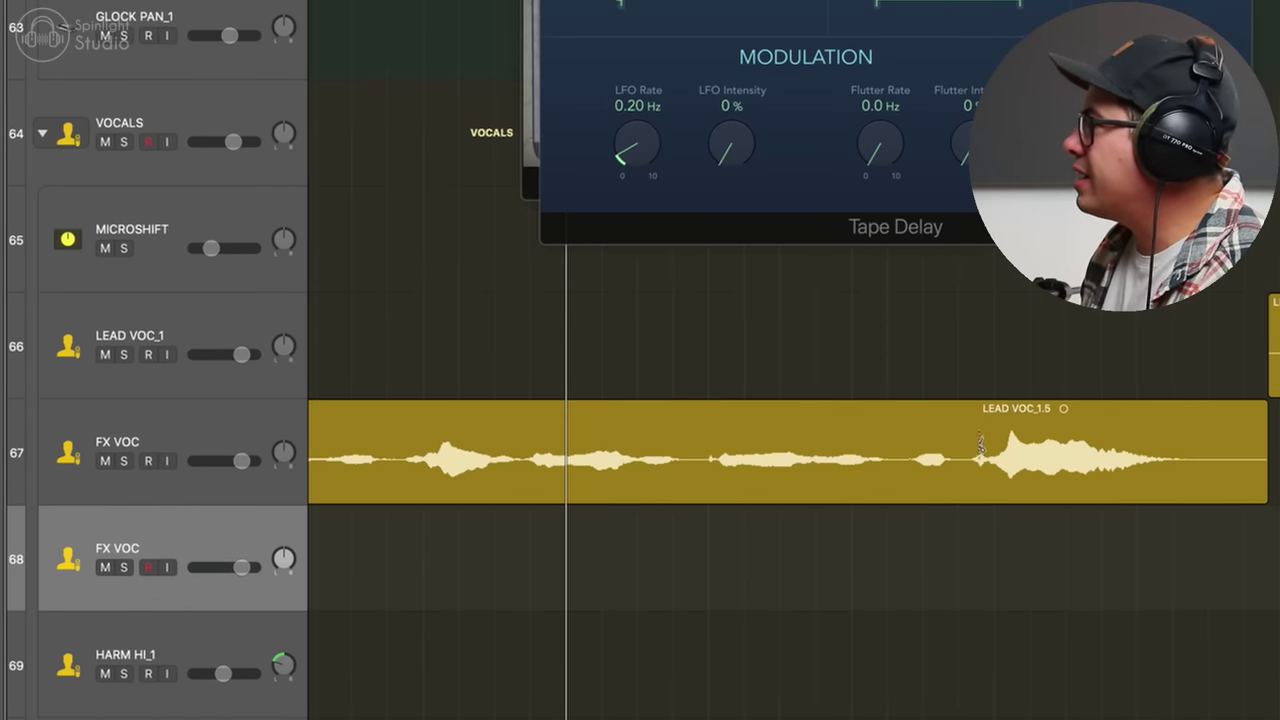
click(979, 444)
key(super+z)
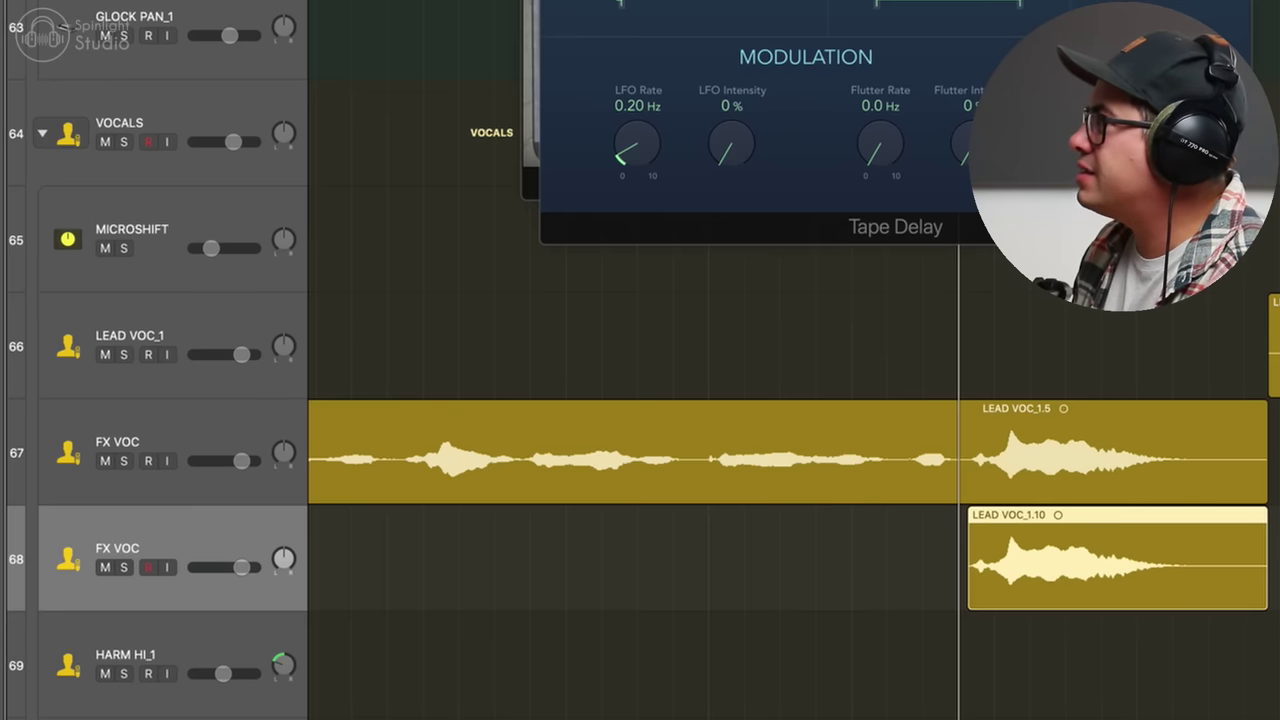
- Set the Tape Delay on the duplicated FX VOC track to 0% dry and raise its wet output to the maximum
key(v)
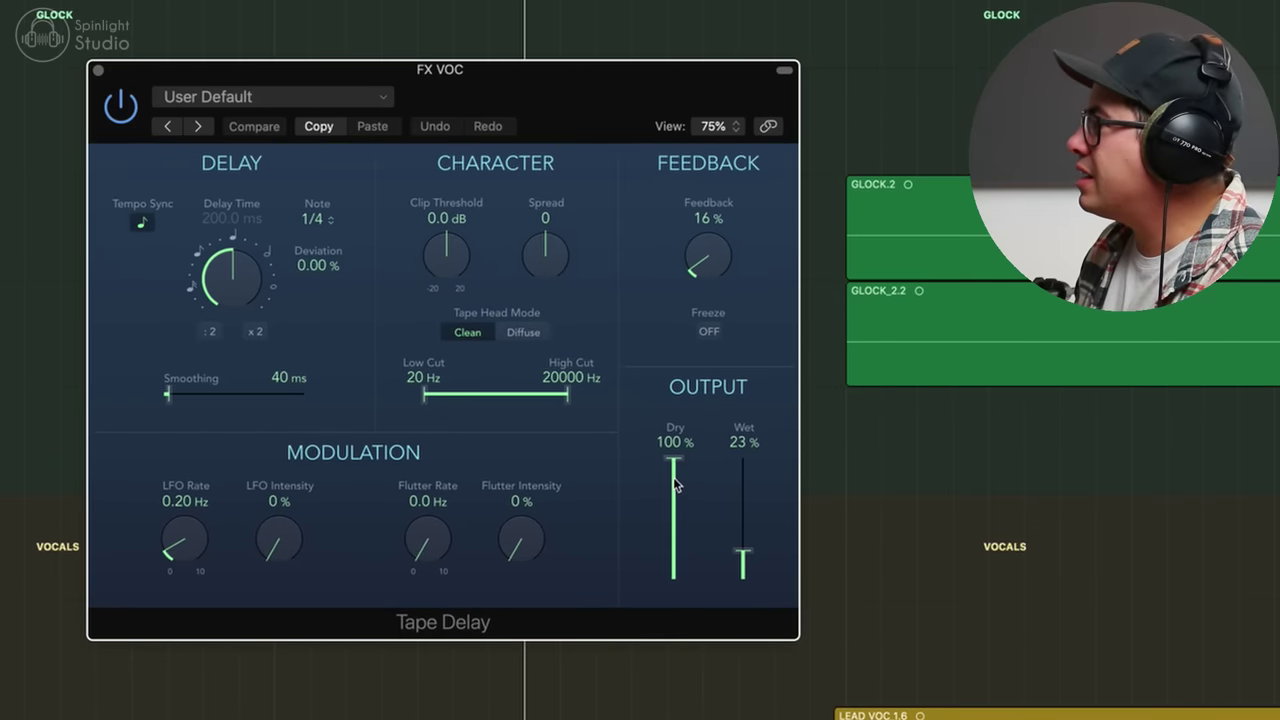
drag(676, 485, 674, 578)
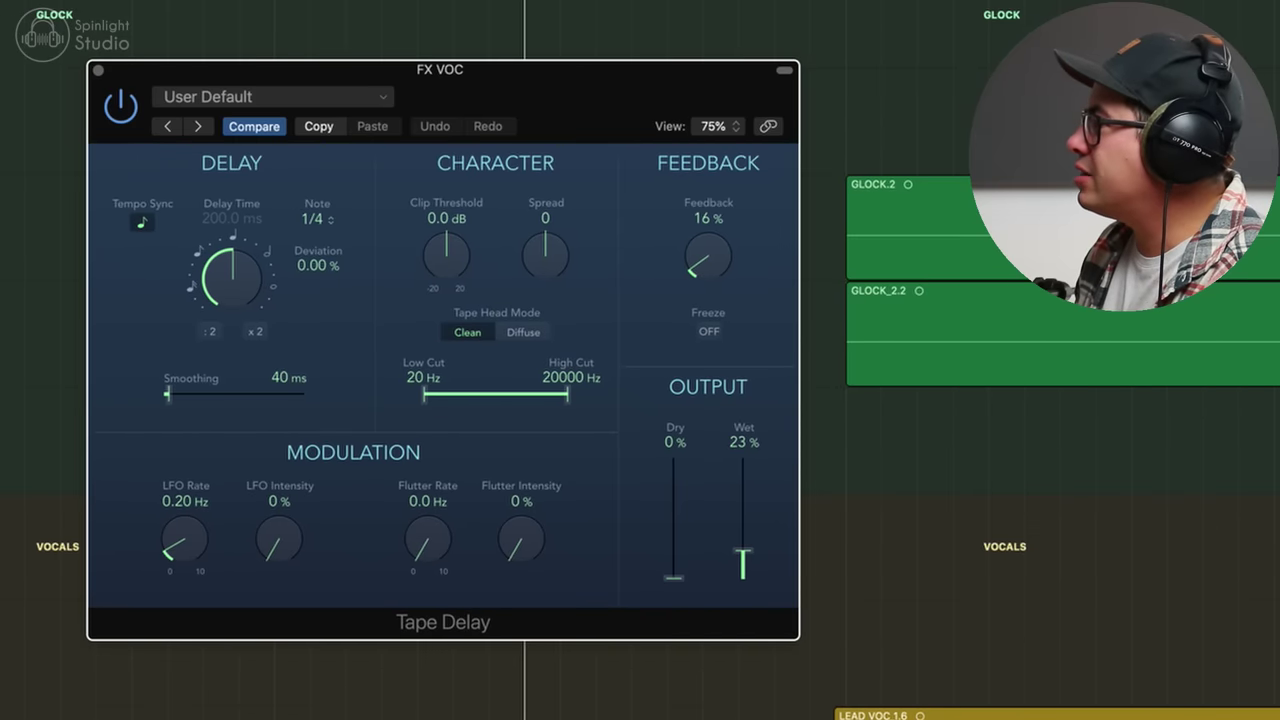
drag(750, 556, 746, 458)
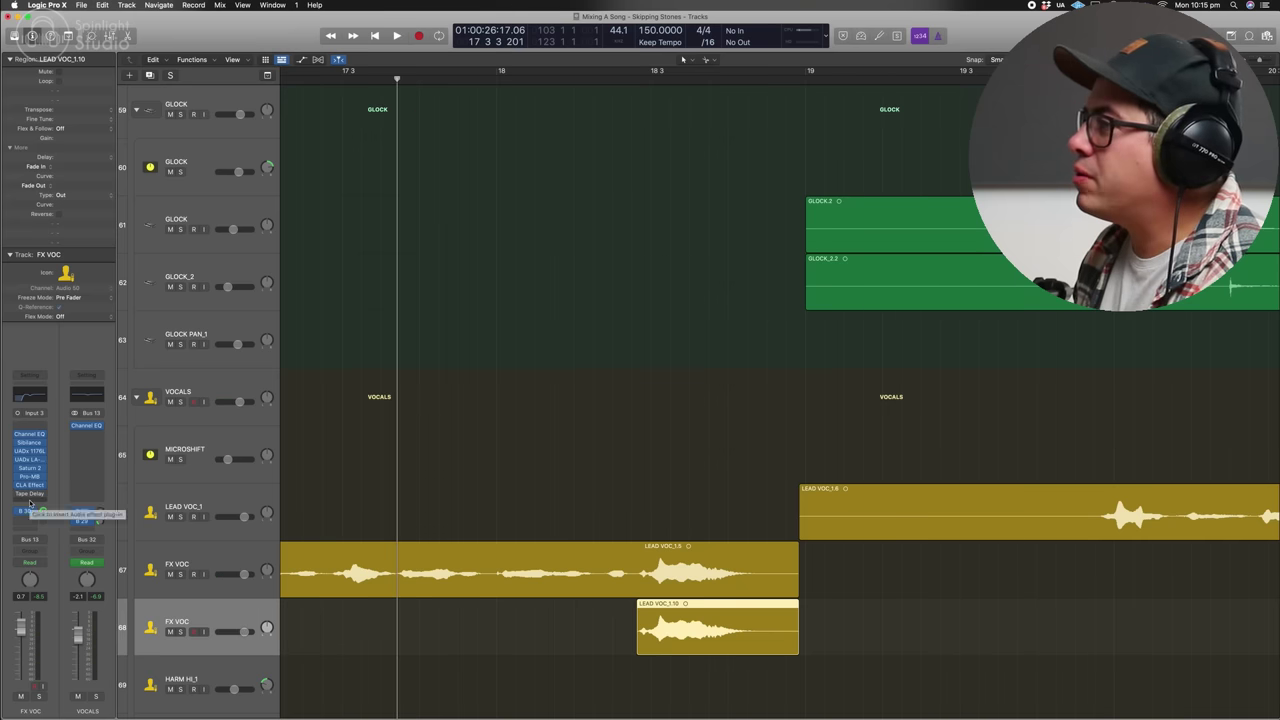
- Insert the Soundtoys EchoBoy plug-in after the Tape Delay on the duplicated FX VOC track and change its echo mode
click(31, 505)
mouse_move(60, 676)
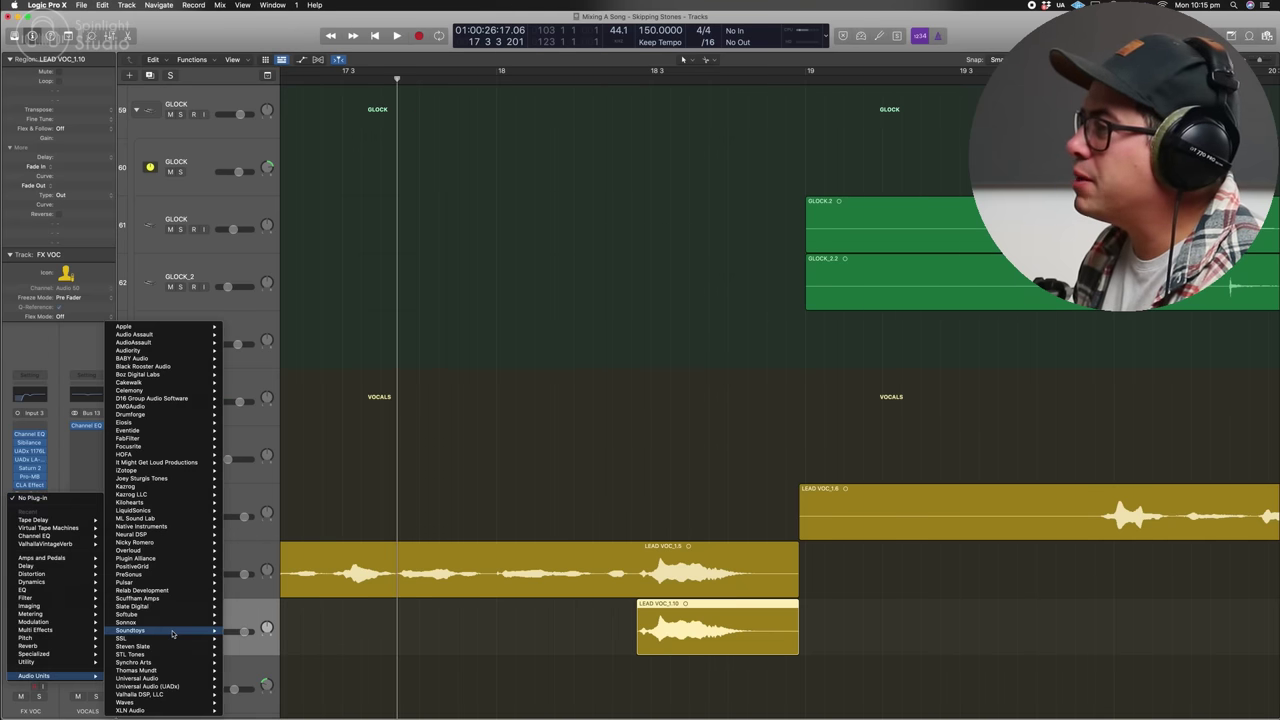
mouse_move(172, 633)
click(260, 591)
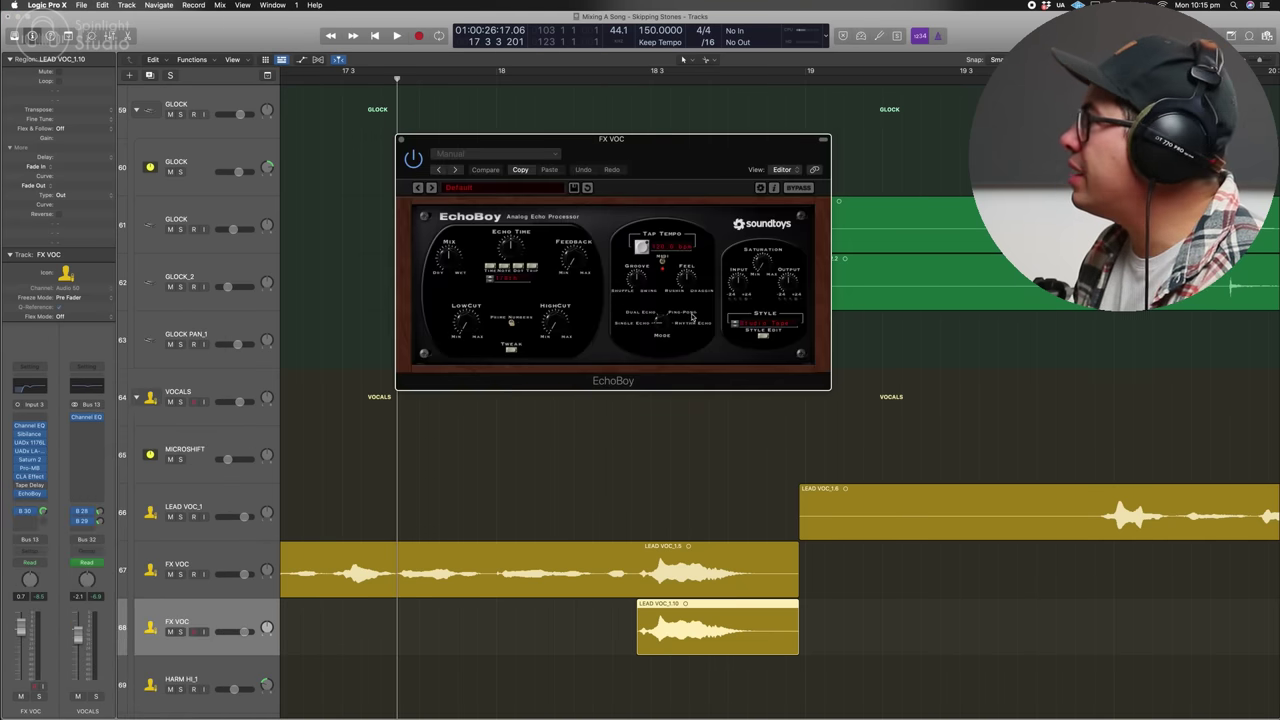
click(691, 316)
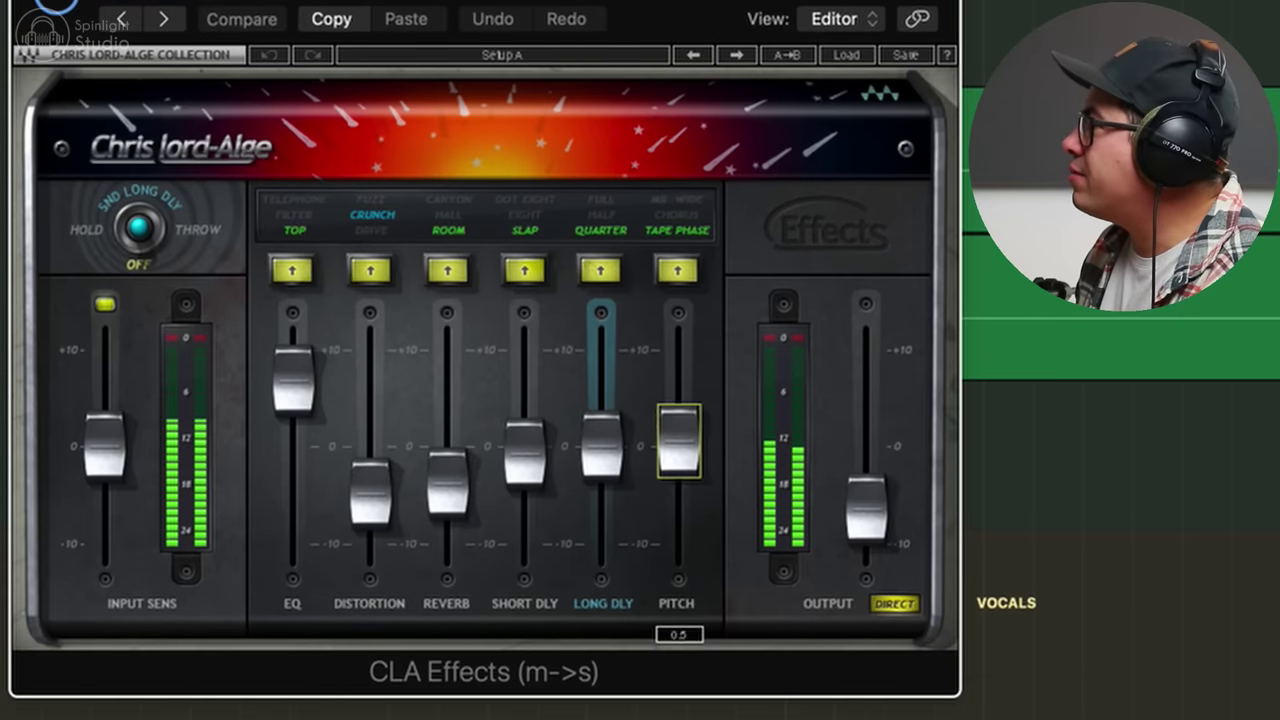
- Raise the pitch level in CLA Effects, switch the pitch type to Chorus and save the project
drag(679, 440, 679, 360)
click(689, 222)
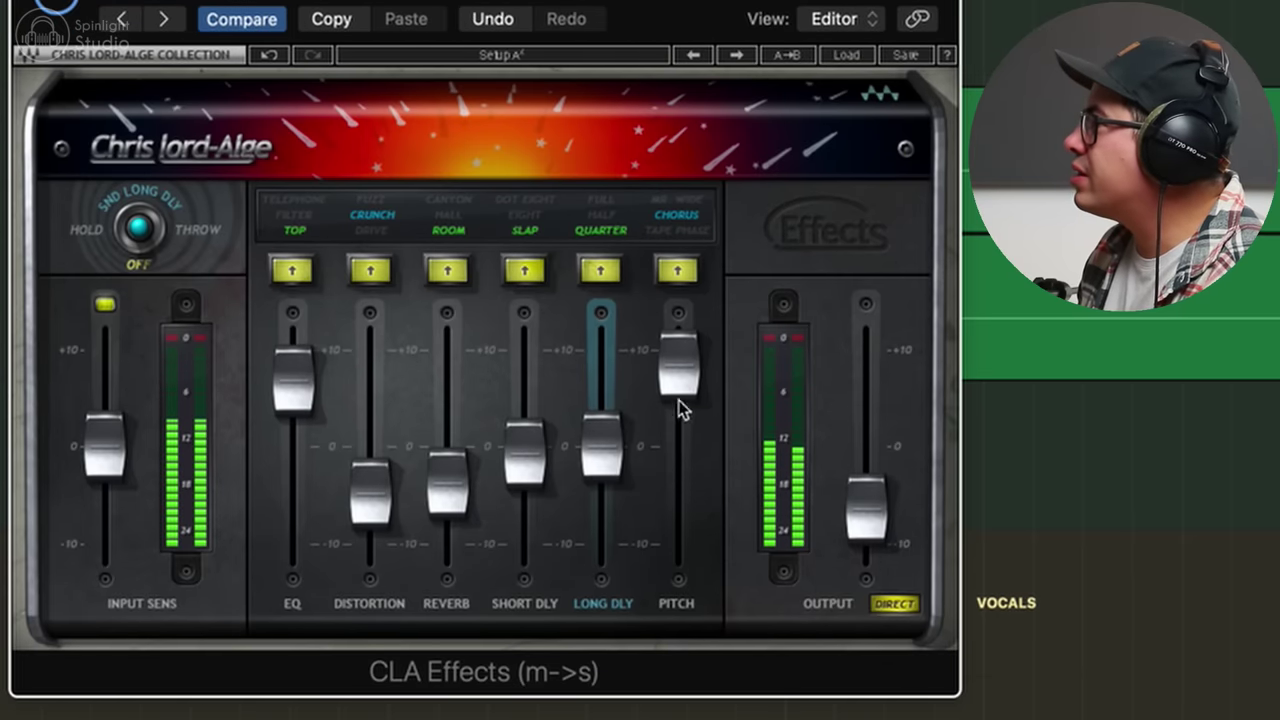
click(679, 385)
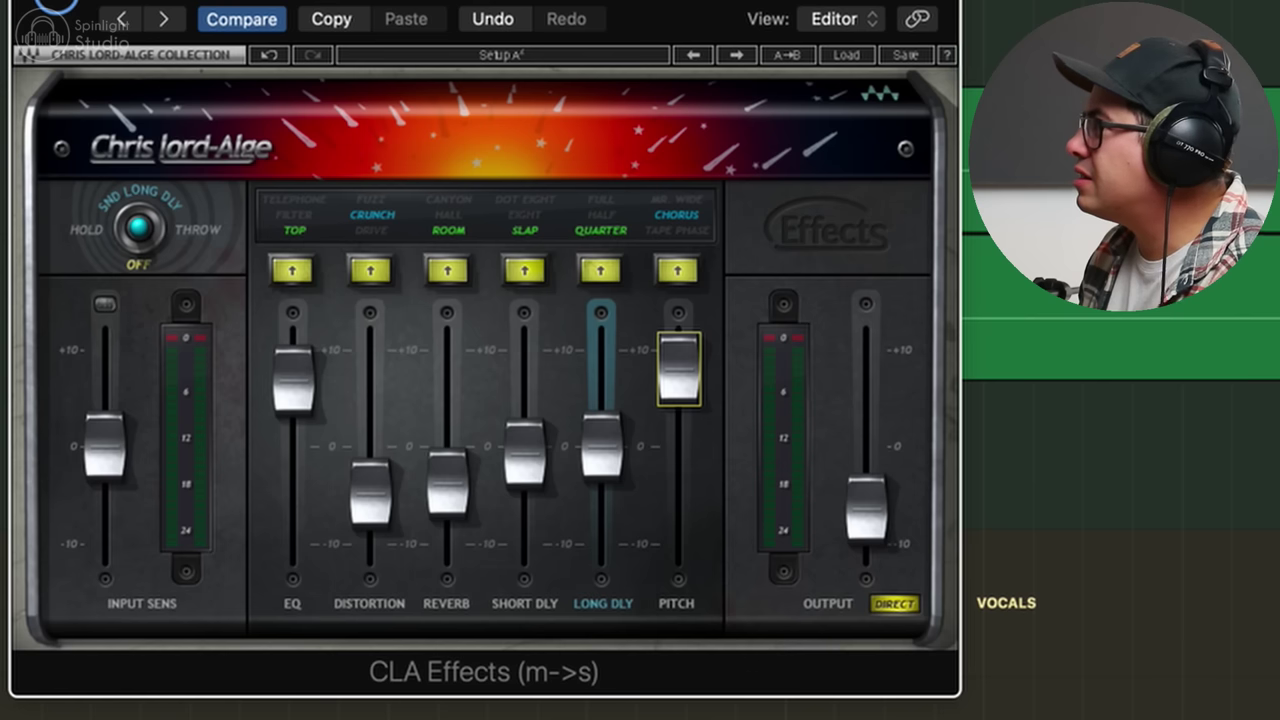
key(super+s)
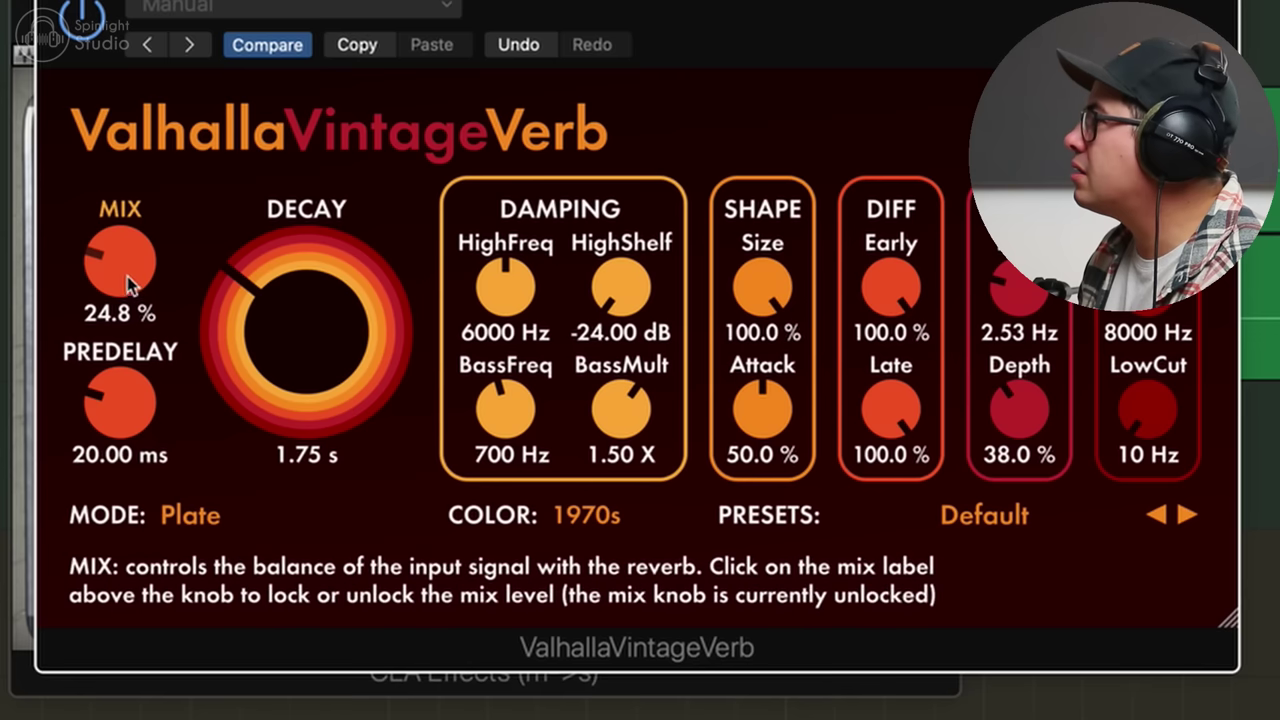
- Lower the ValhallaVintageVerb mix on the duplicated FX VOC track and bring the track's level down to -11.8 dB
drag(127, 276, 130, 298)
drag(128, 294, 128, 296)
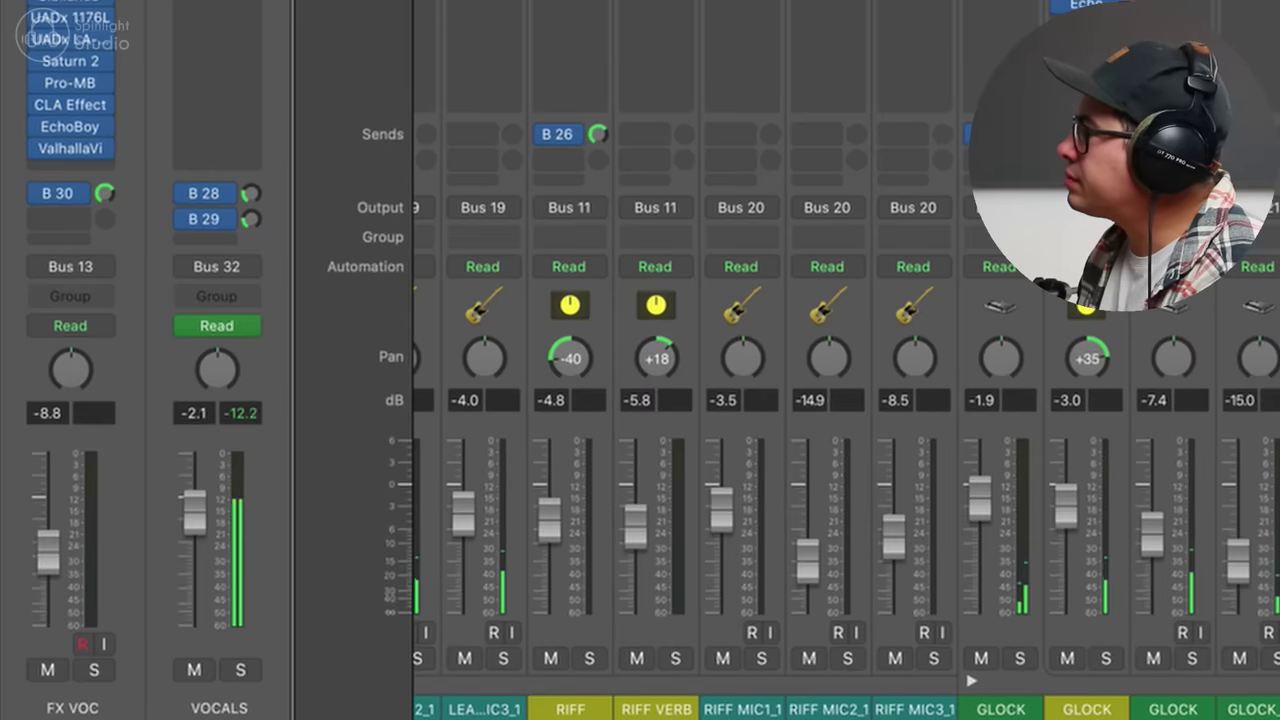
shift+click(954, 706)
drag(937, 501, 937, 514)
drag(283, 526, 283, 532)
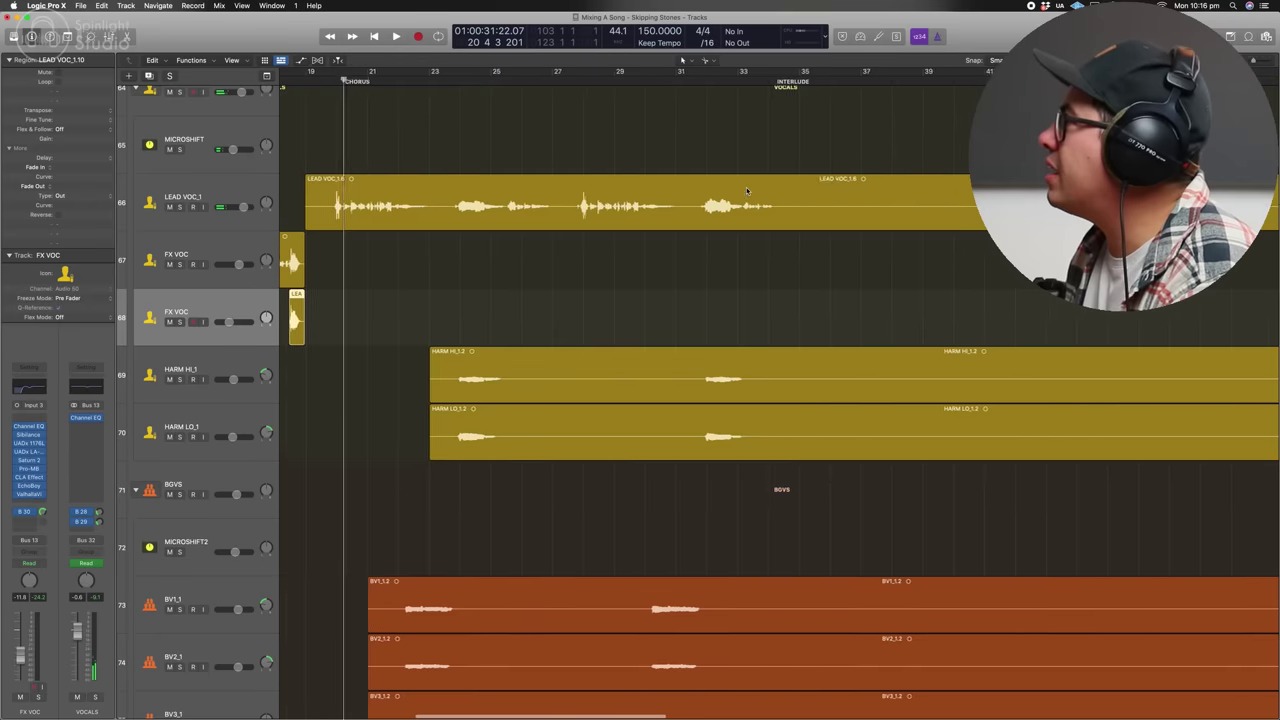
- Put the verse phrase near bar 48 on the FX VOC track, place its last word on another FX VOC track and play it
scroll(717, 191, right, 5)
scroll(716, 191, right, 5)
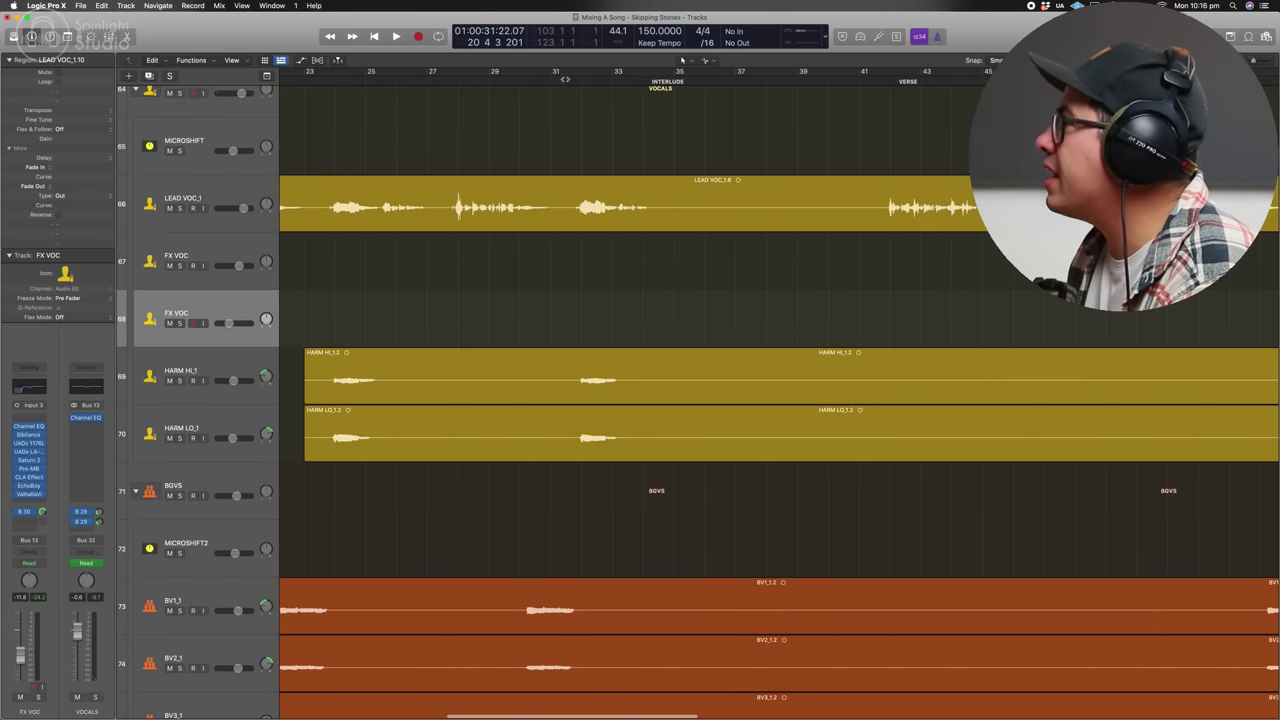
scroll(790, 95, right, 5)
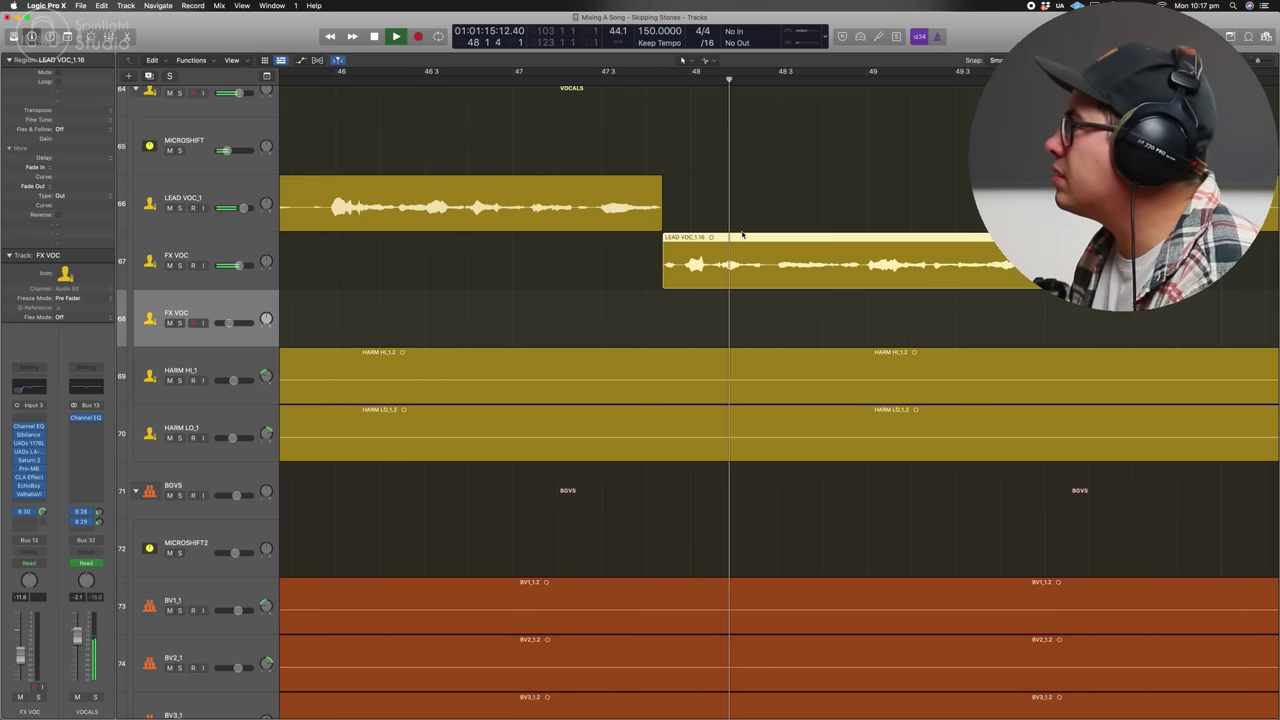
scroll(773, 288, right, 5)
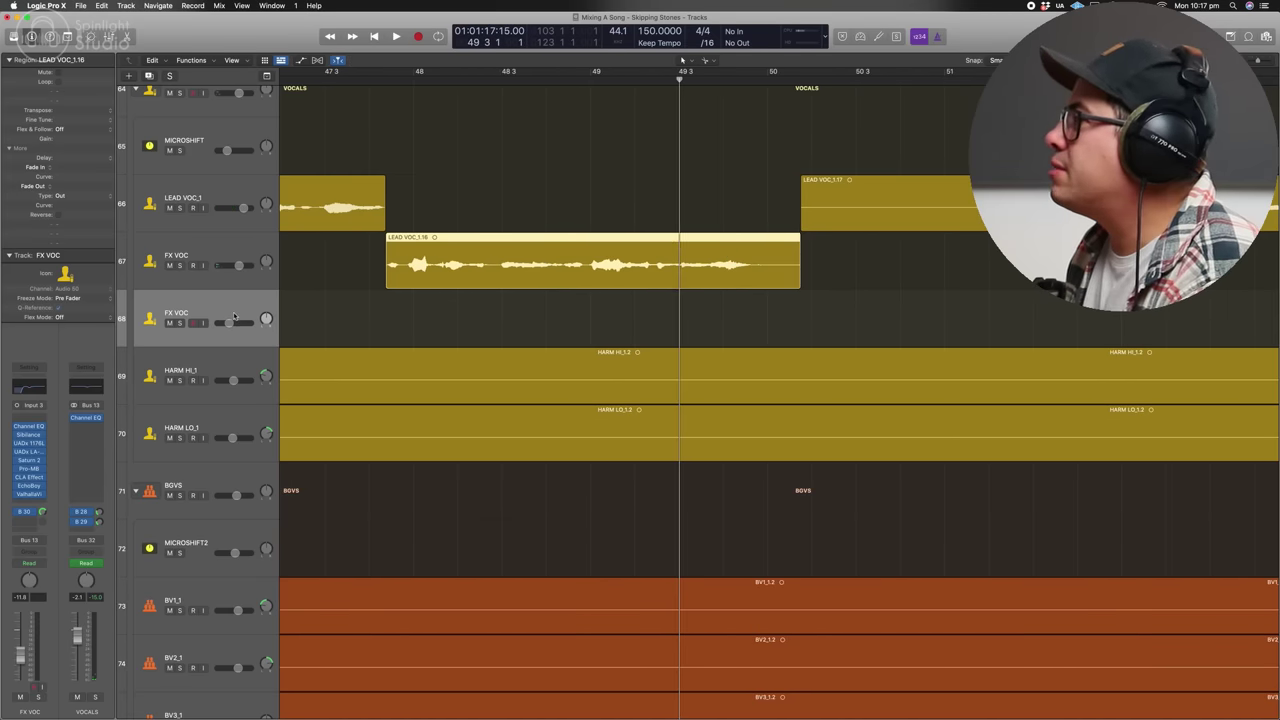
key(super+v)
click(612, 90)
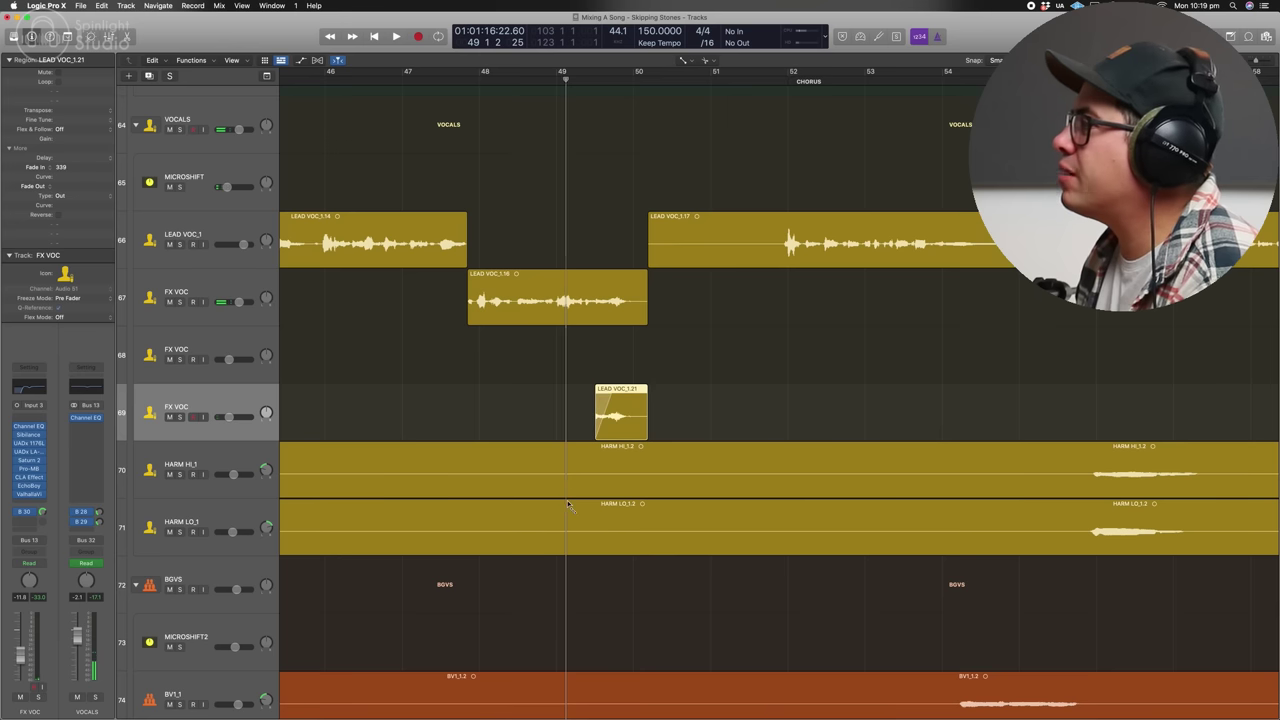
key(space)
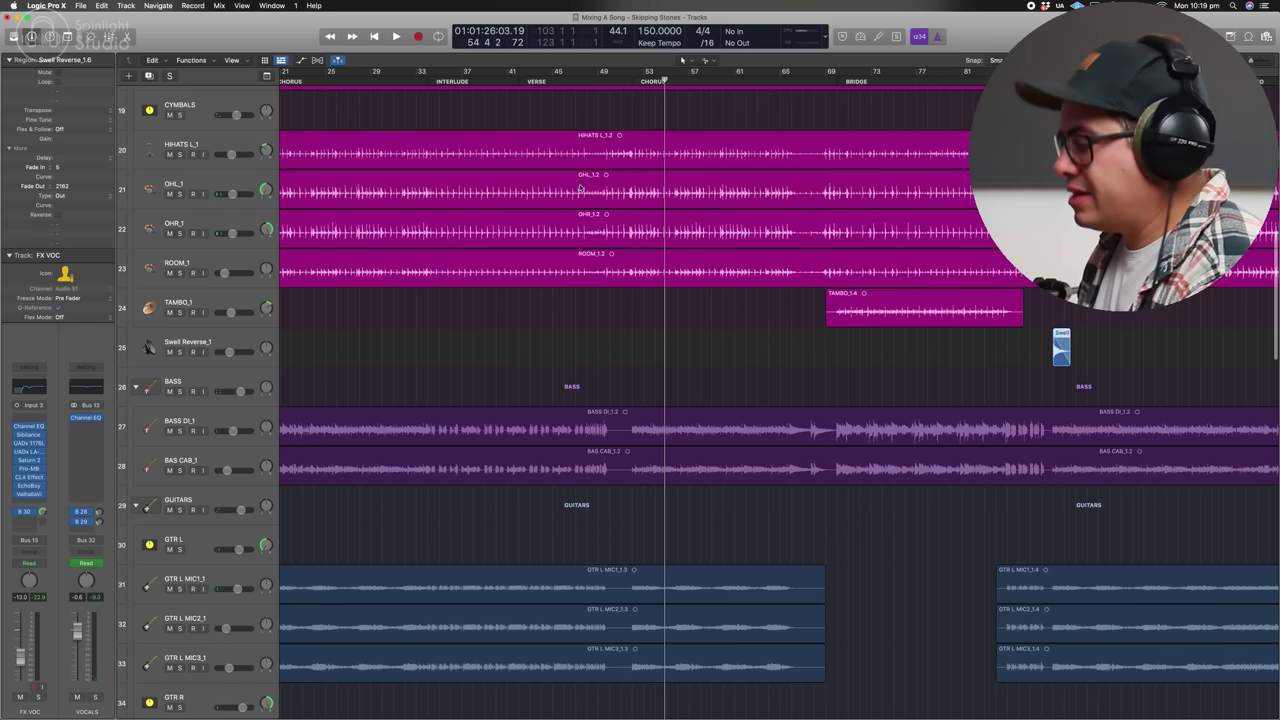
- Duplicate the Swell Reverse_1 track and paste the swell region around bar 52, leading into the chorus
drag(628, 88, 632, 82)
click(207, 339)
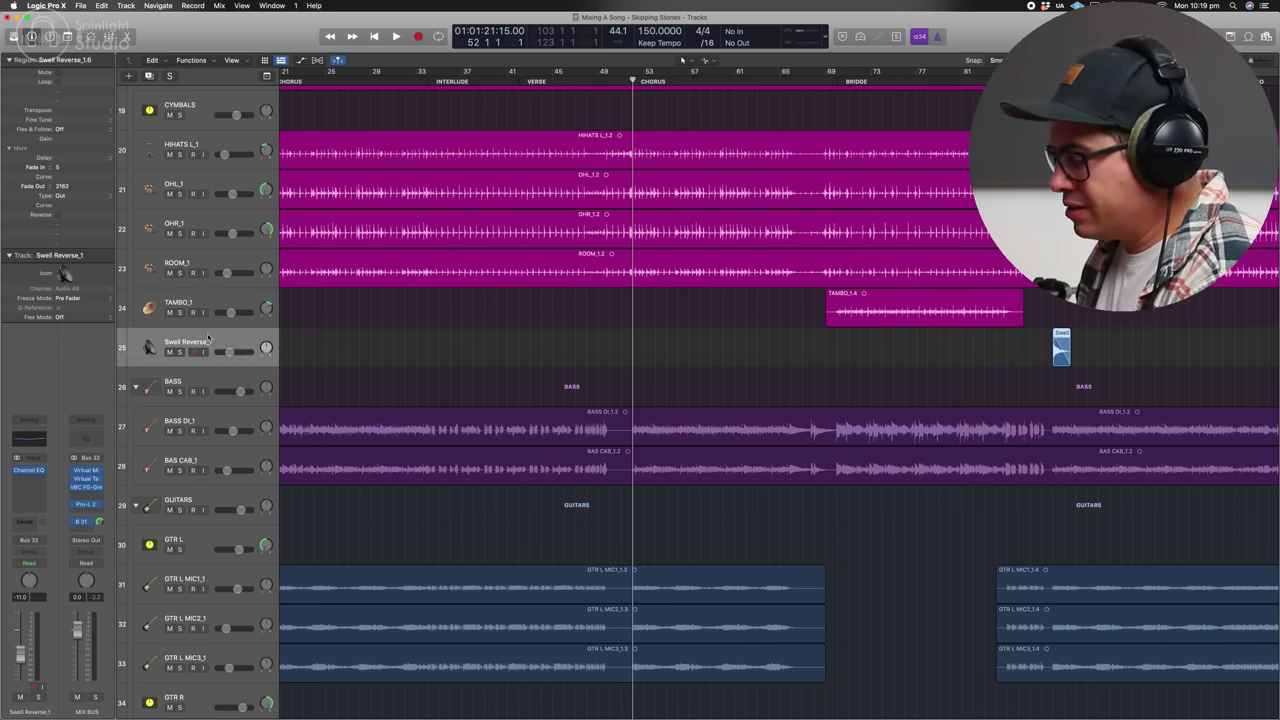
key(super+d)
key(super+v)
mouse_move(631, 396)
mouse_down()
mouse_move(616, 396)
mouse_move(641, 403)
mouse_up()
click(600, 78)
key(super+Right)
key(super+Right)
key(super+Right)
key(super+Right)
click(642, 82)
- Play the song around the chorus and adjust the gain of Pro-L 2 on the mix bus
key(space)
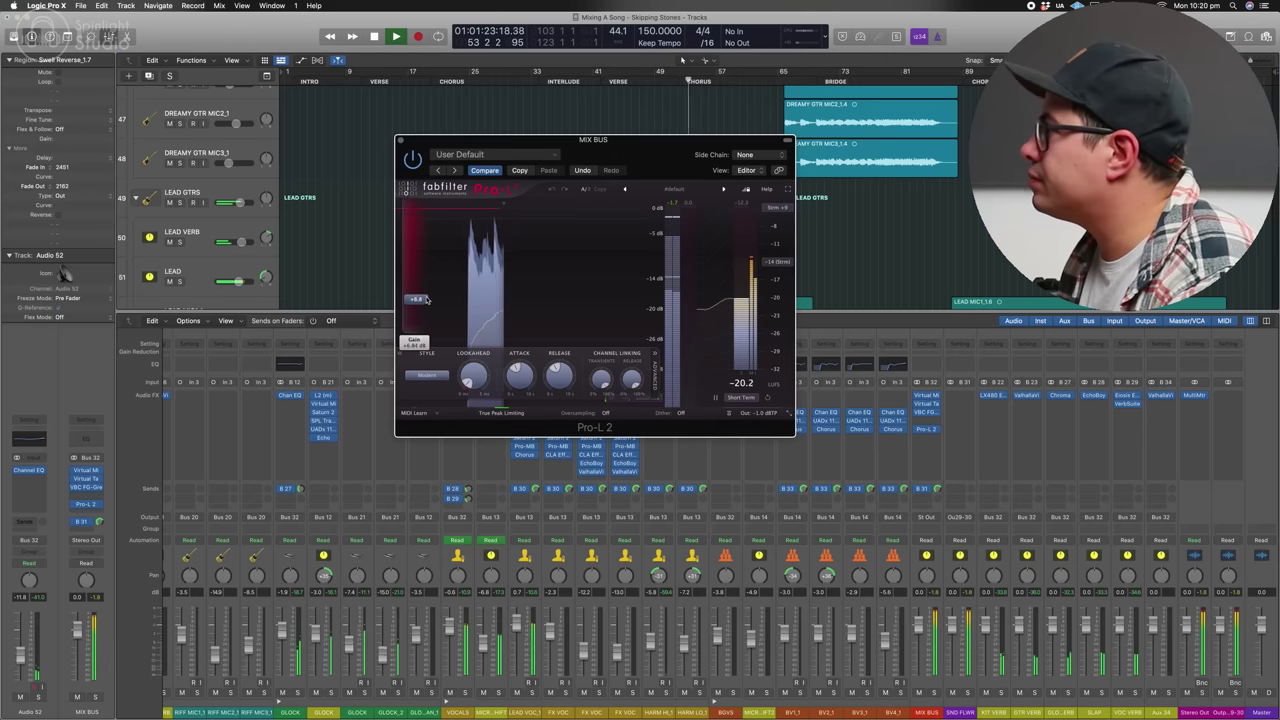
drag(428, 291, 428, 290)
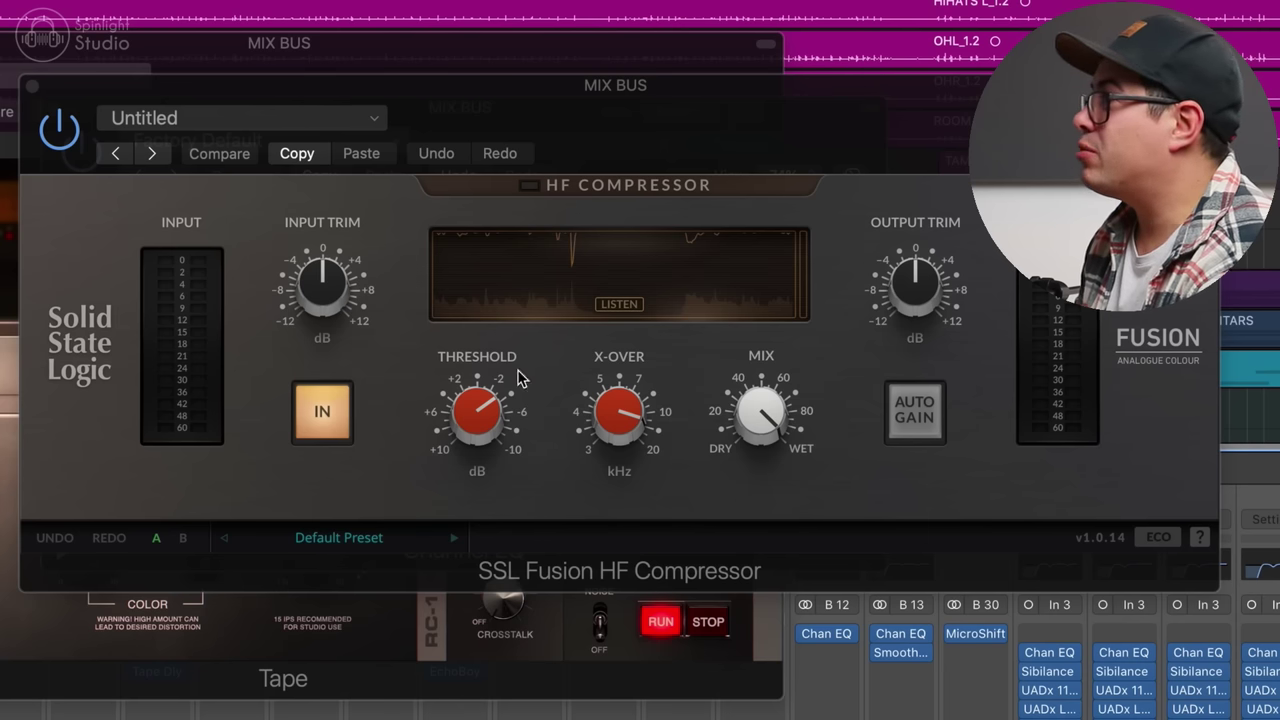
- Review the mix bus settings in SSL Fusion HF Compressor, bx_refinement, Pro-Q 3 and the Ozone 9 Maximizer
mouse_move(614, 428)
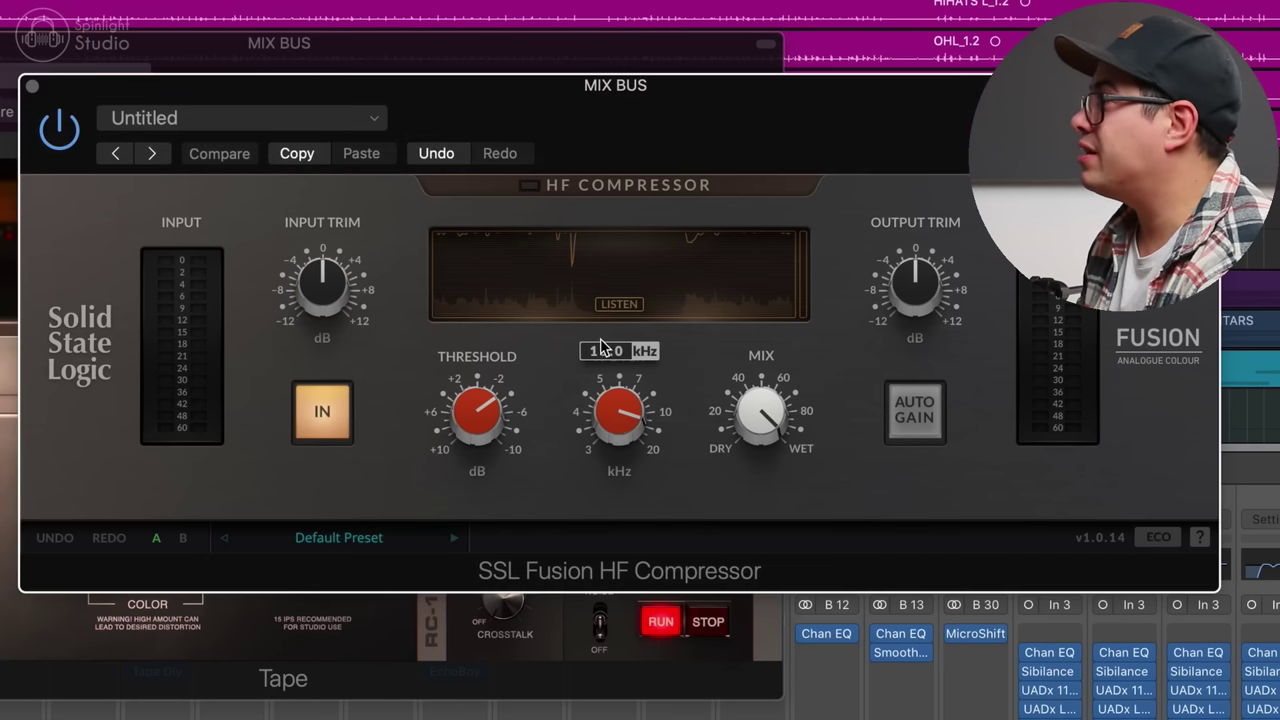
mouse_move(483, 405)
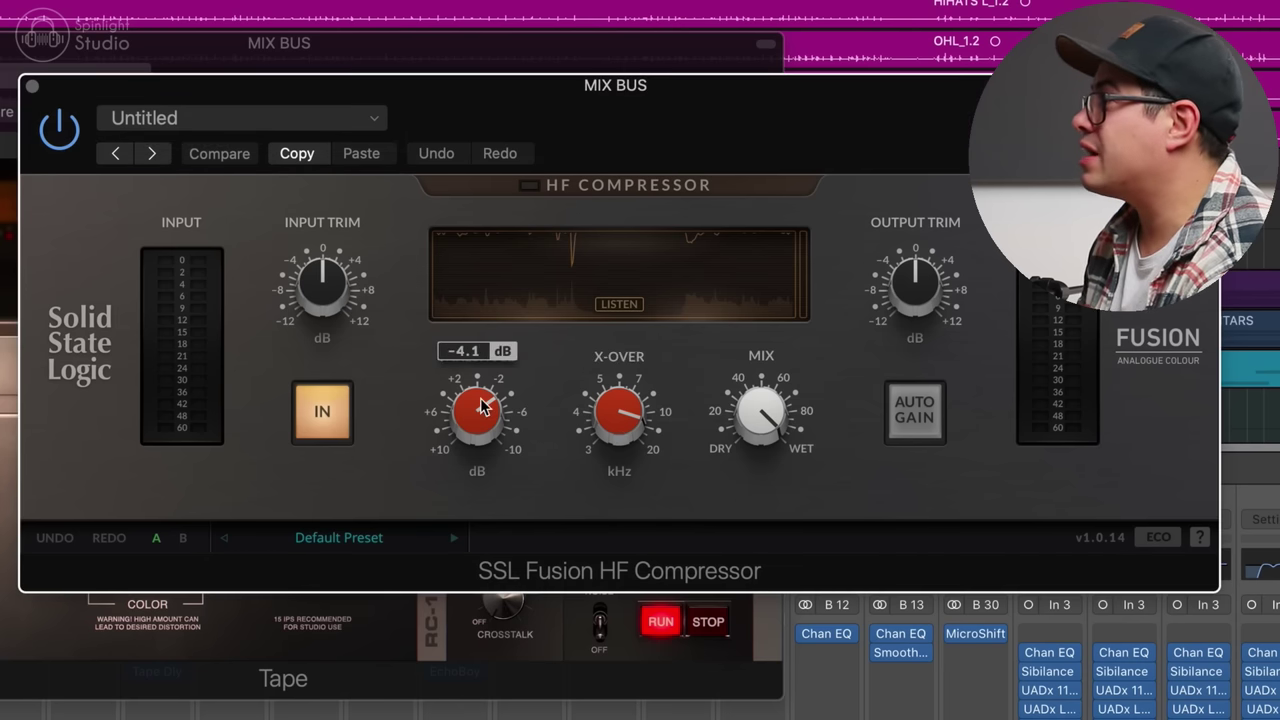
mouse_move(820, 636)
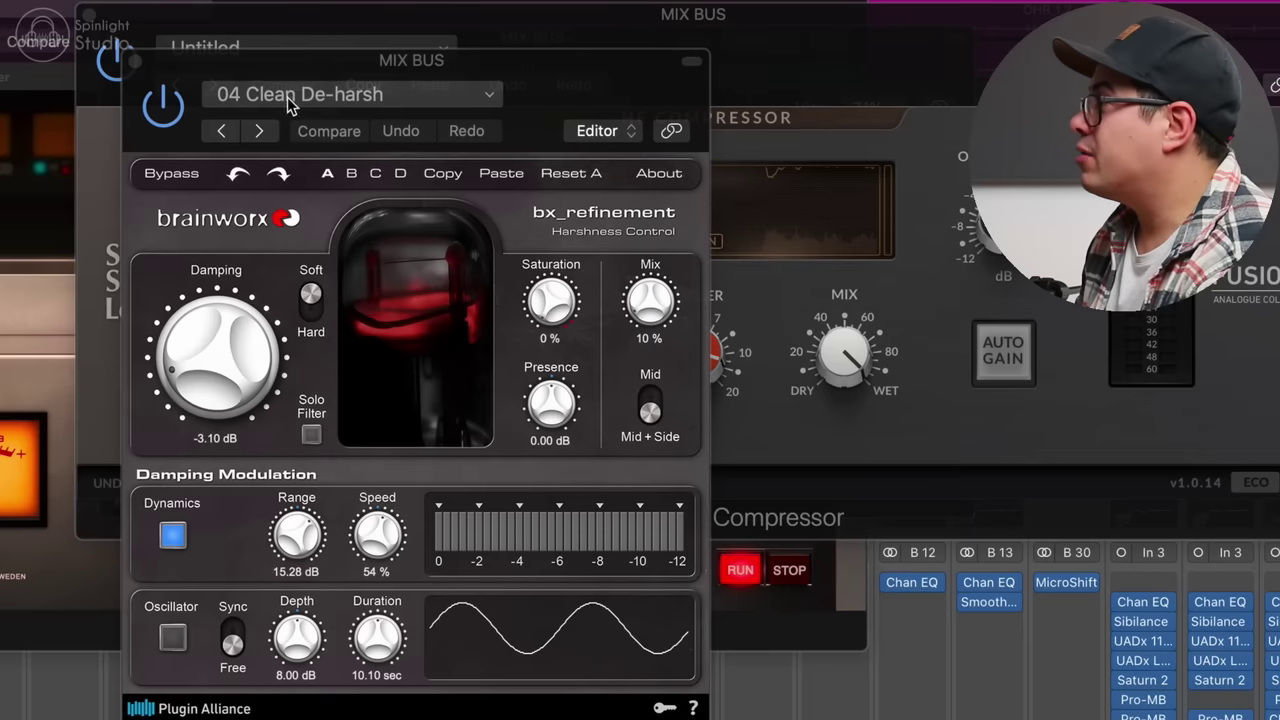
drag(562, 87, 578, 47)
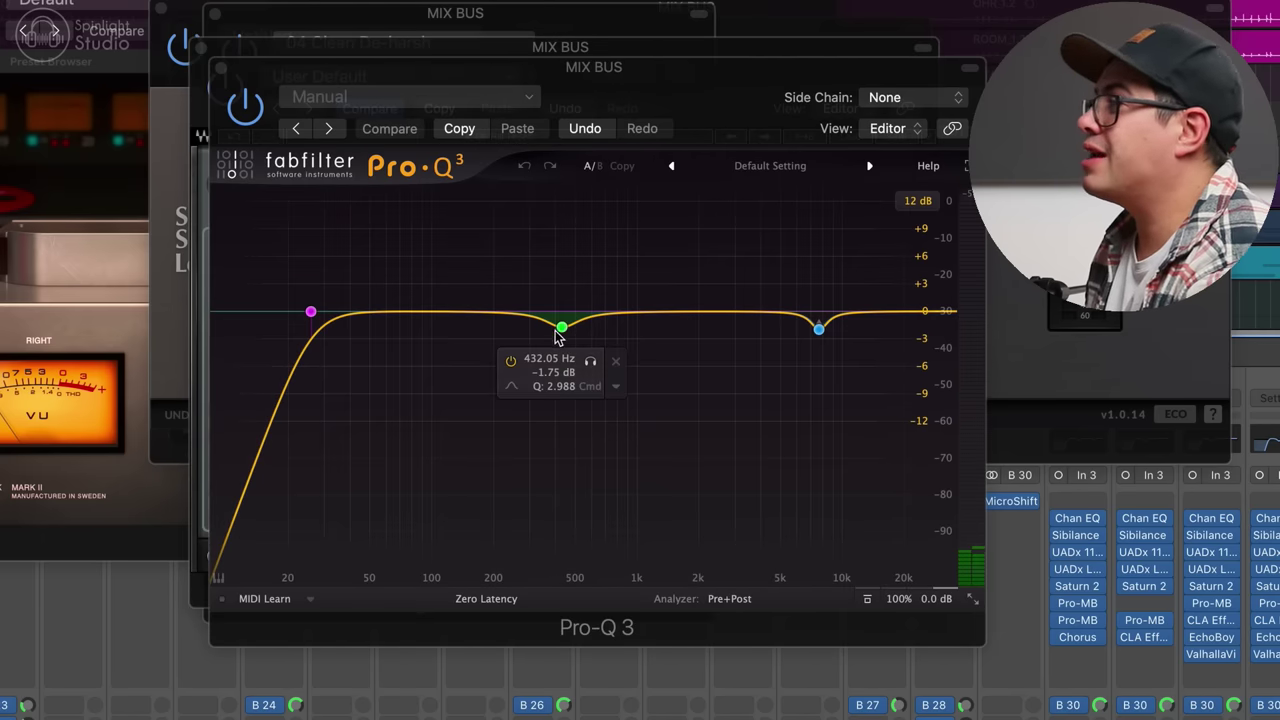
click(818, 329)
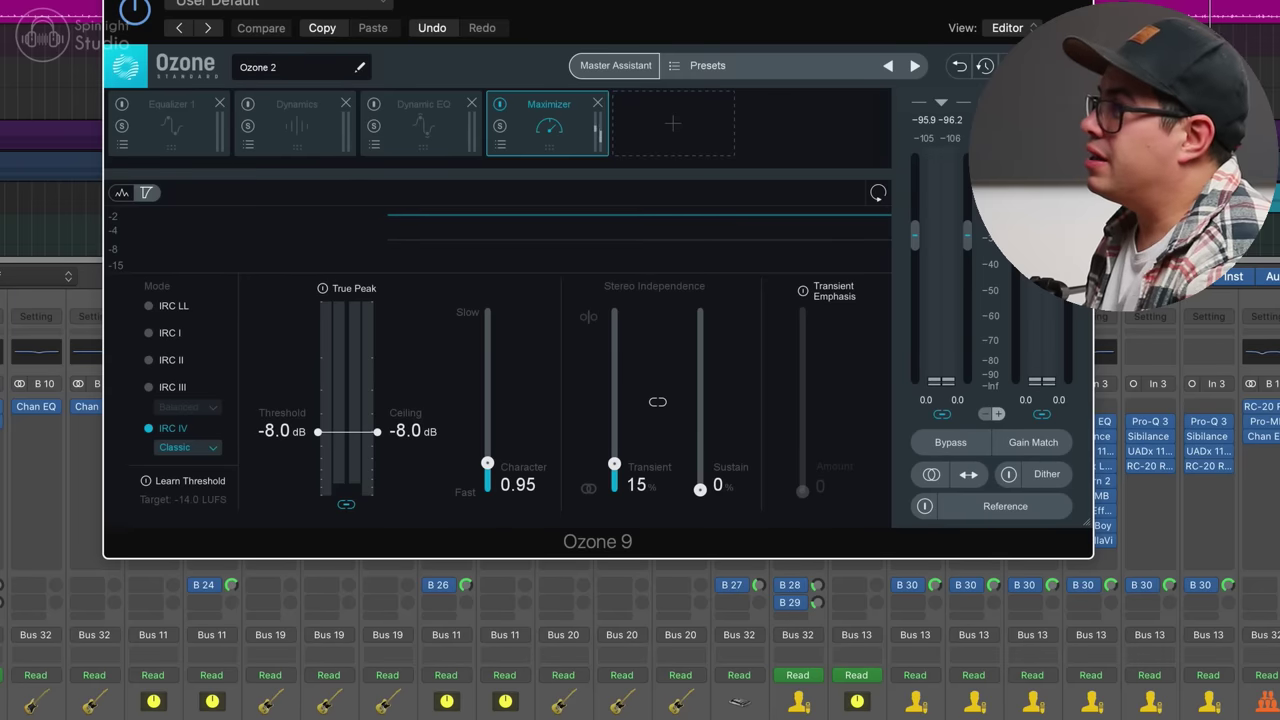
drag(659, 20, 719, 154)
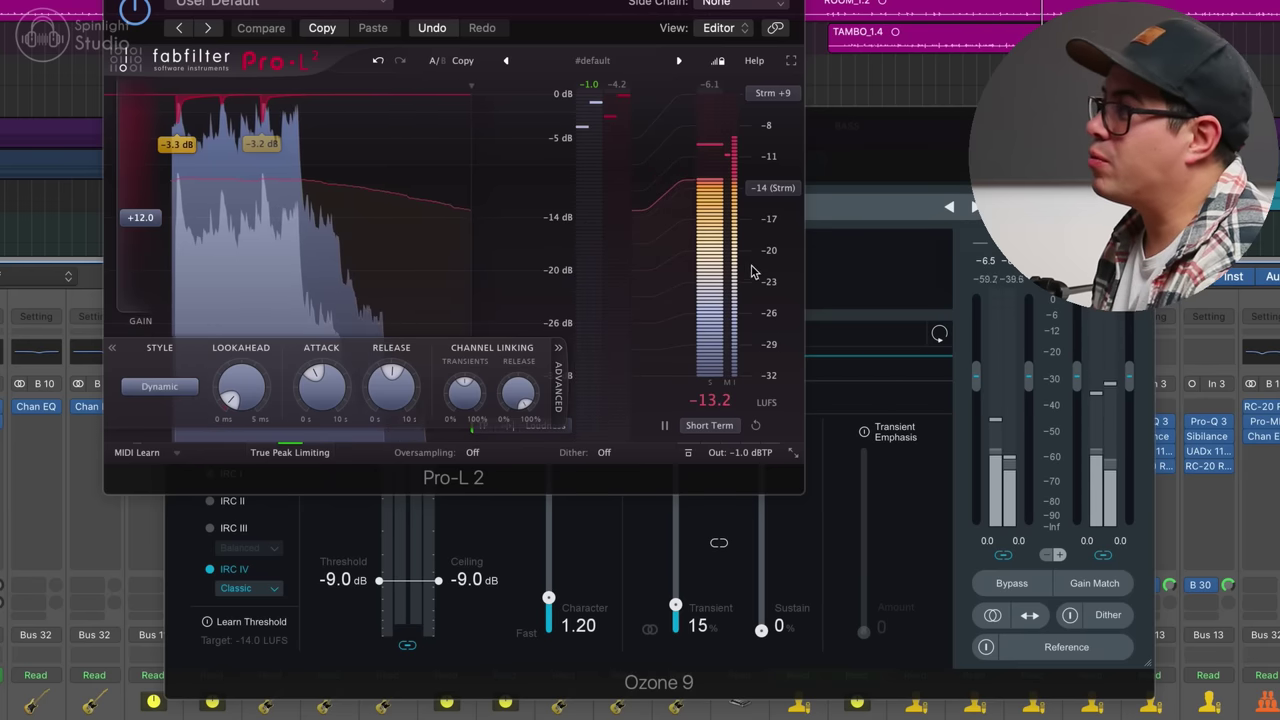
- Play the song through Pro-L 2 on the mix bus and switch the limiter style to Modern
key(space)
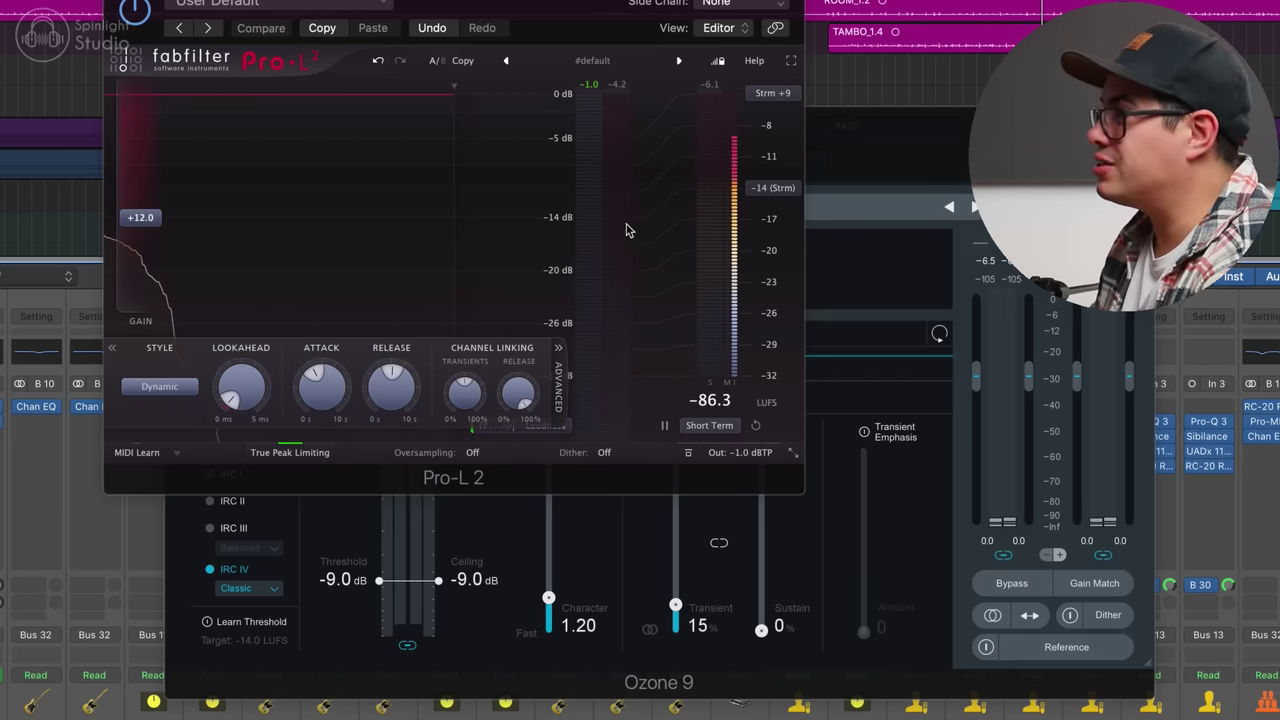
key(space)
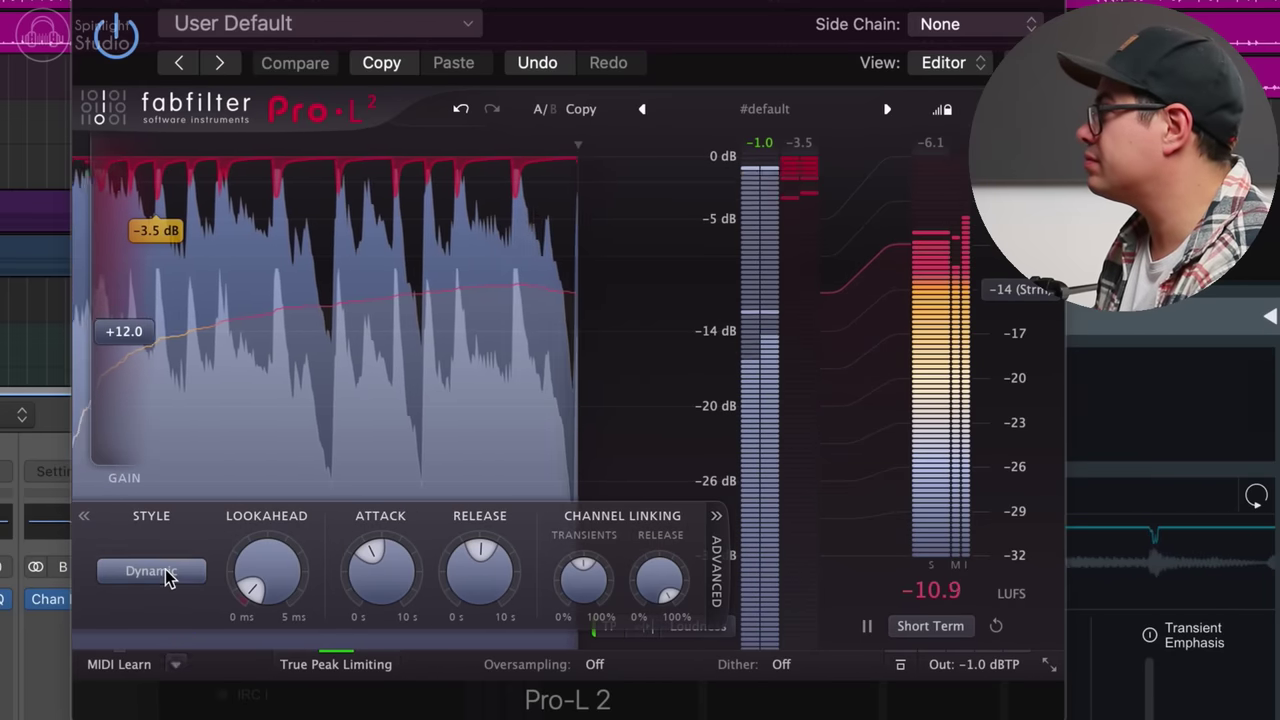
click(167, 579)
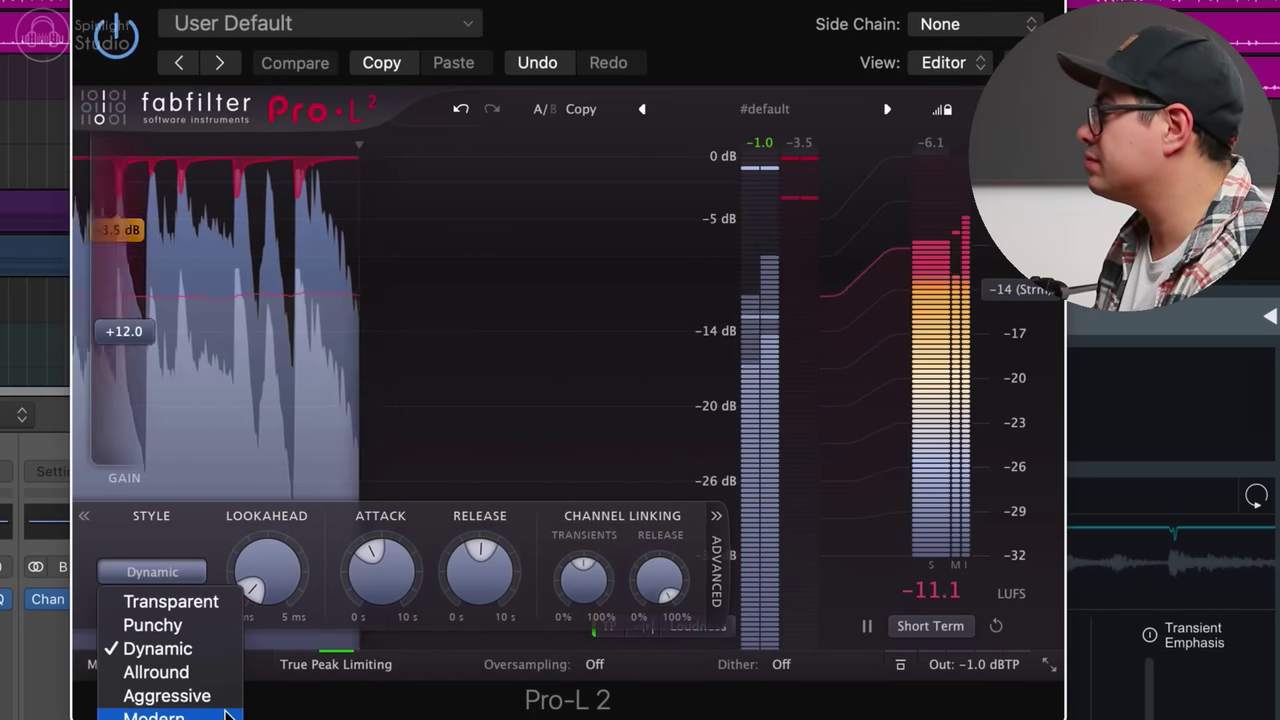
click(226, 714)
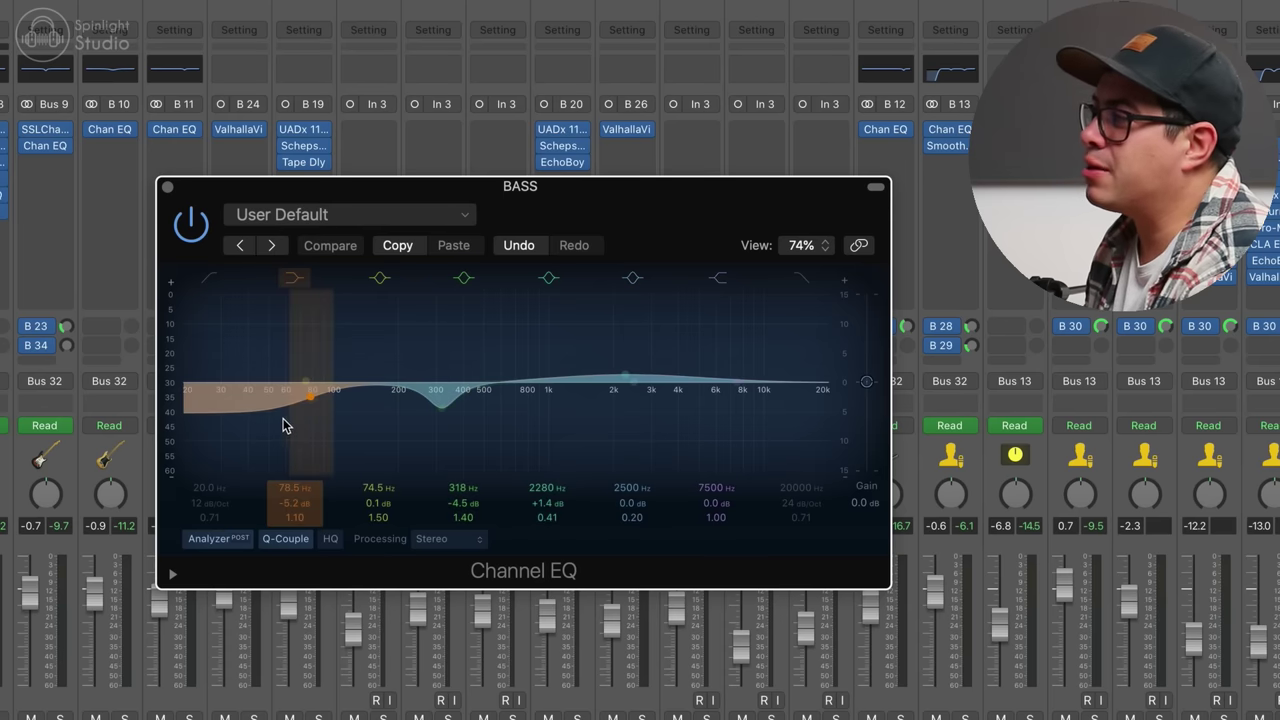
- Set the low shelf in the BASS Channel EQ to -4.7 dB at 79 Hz, play the song and adjust the 74.5 Hz band
drag(283, 425, 285, 421)
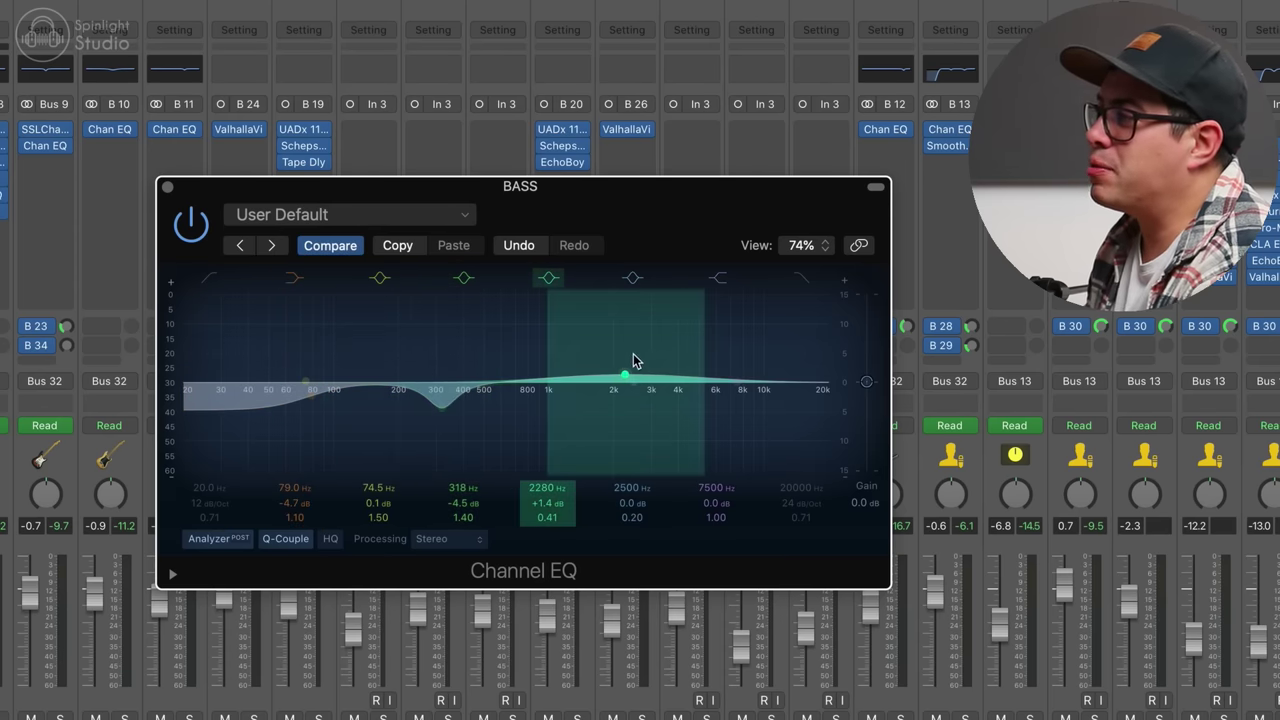
key(space)
click(3, 716)
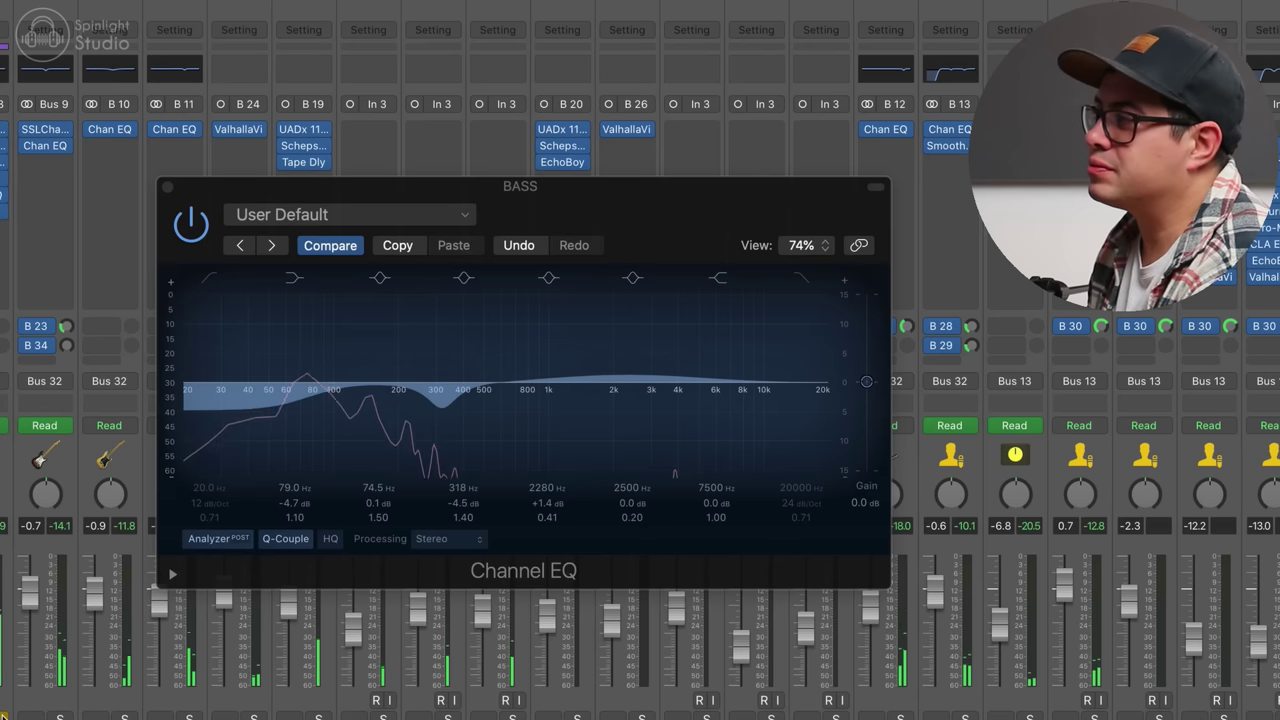
drag(301, 383, 373, 398)
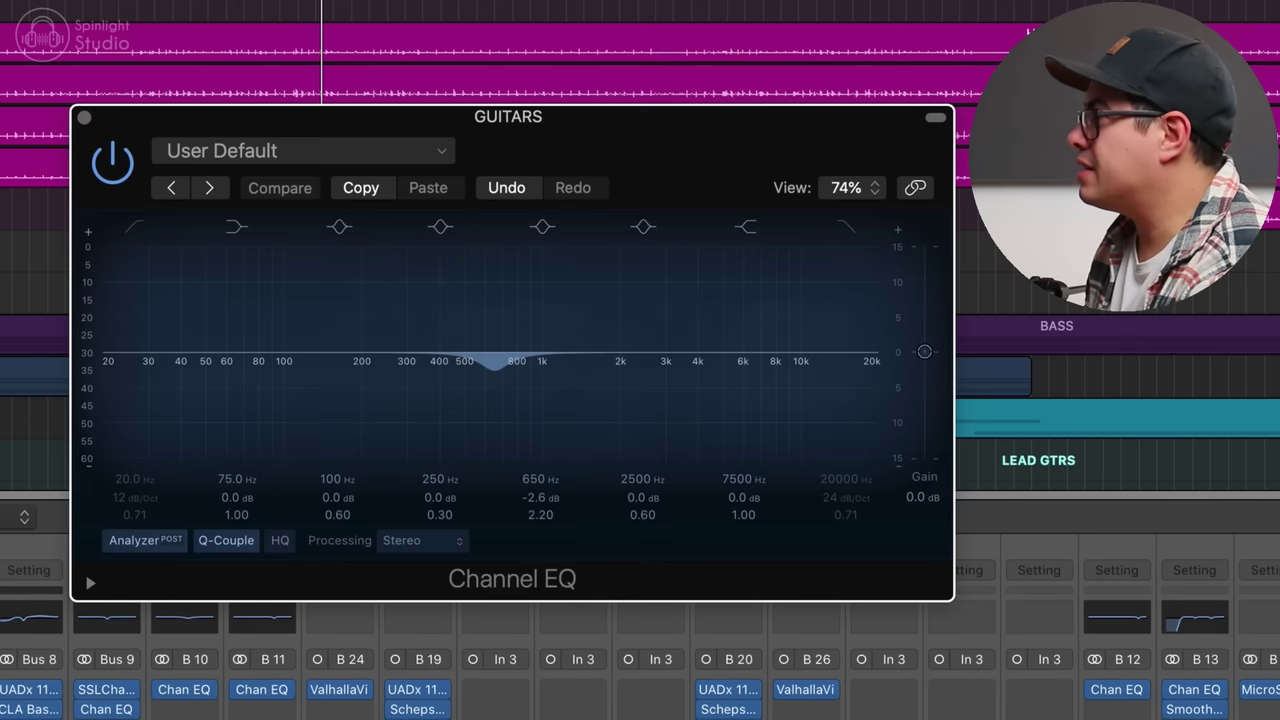
- Slightly lower the gain of the 650 Hz band in the GUITARS Channel EQ
mouse_move(525, 500)
mouse_down()
mouse_move(525, 435)
mouse_move(525, 506)
mouse_up()
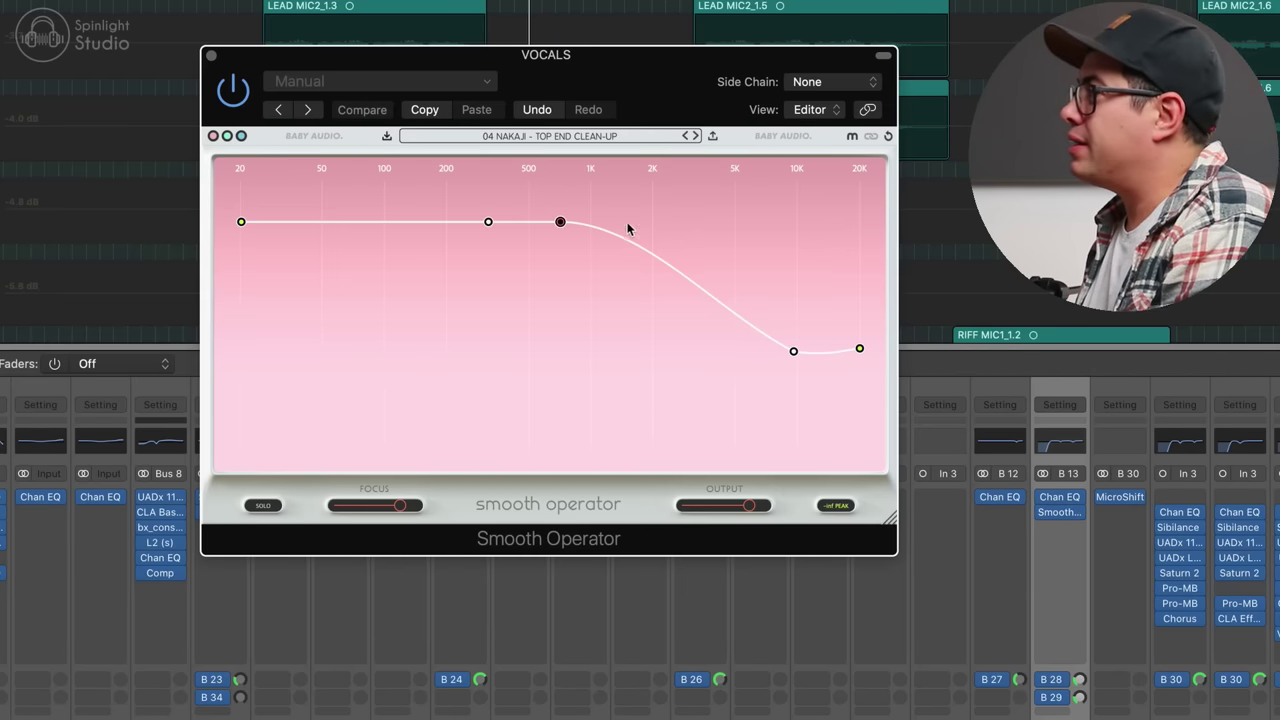
- Play the song and fine-tune the VOCALS Smooth Operator point between 500 Hz and 1 kHz and the LEAD VOC_1 Pro-MB band range
key(space)
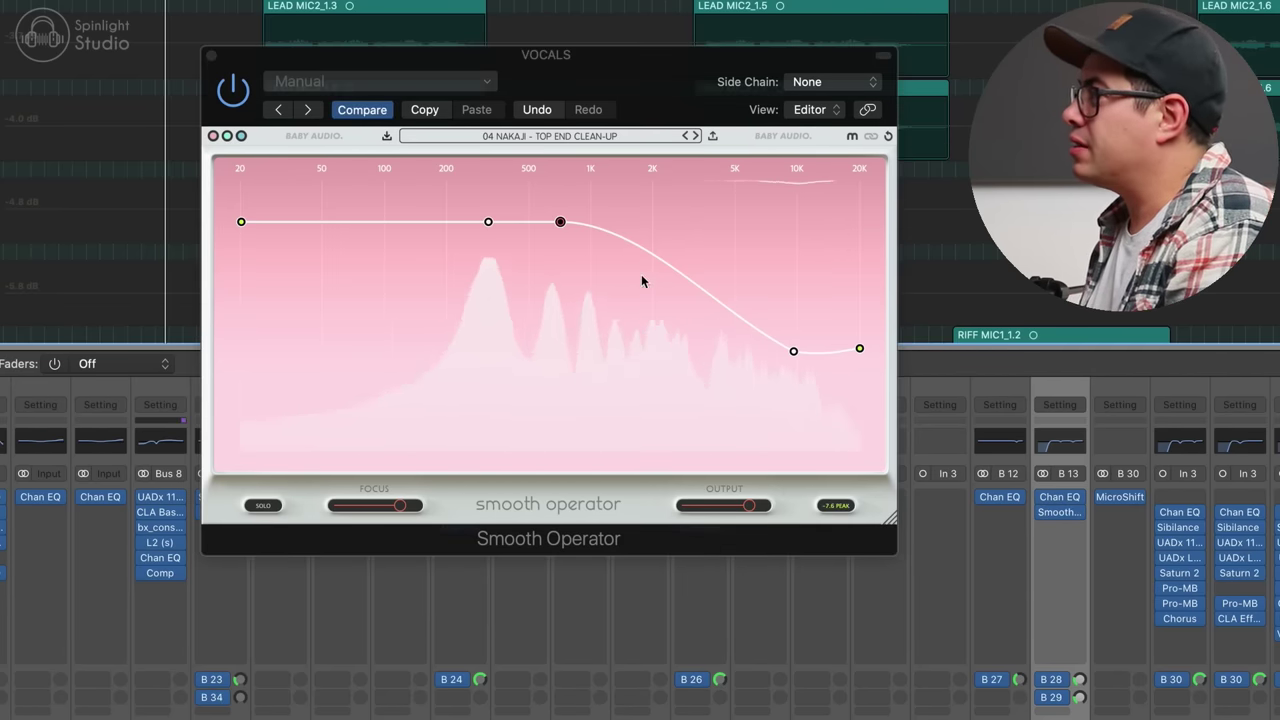
drag(558, 224, 561, 227)
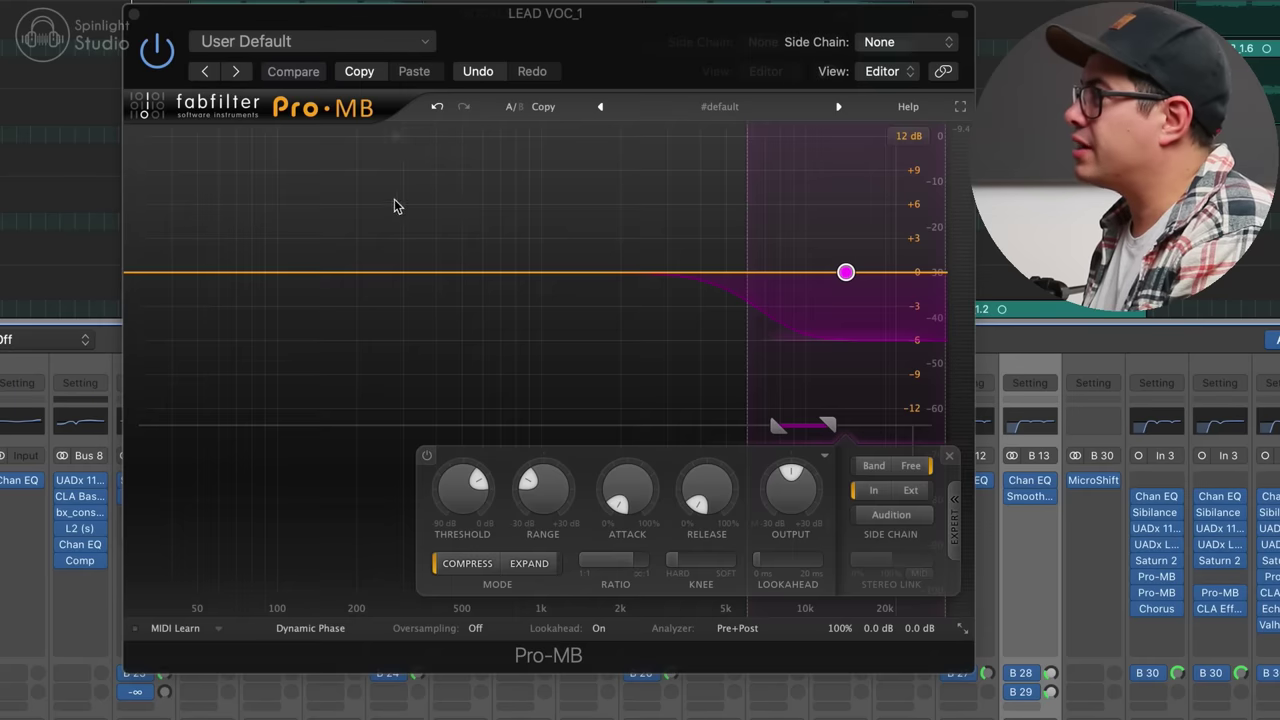
key(space)
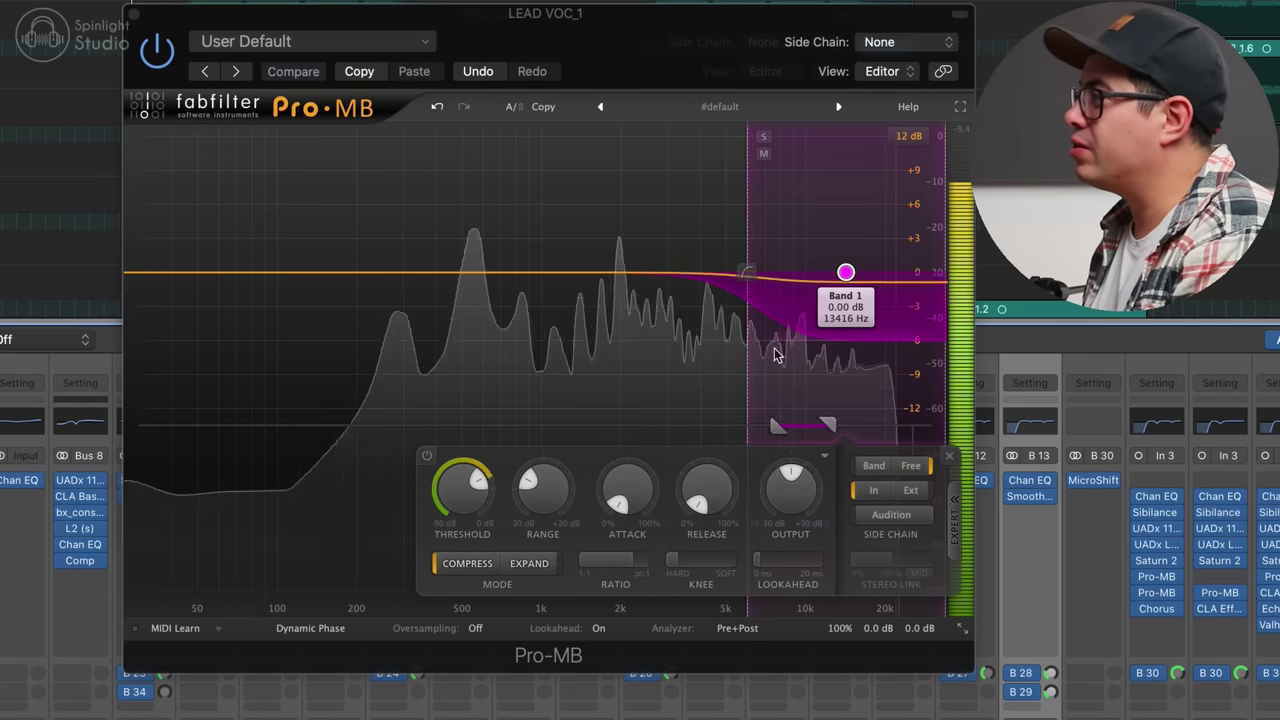
drag(529, 482, 528, 490)
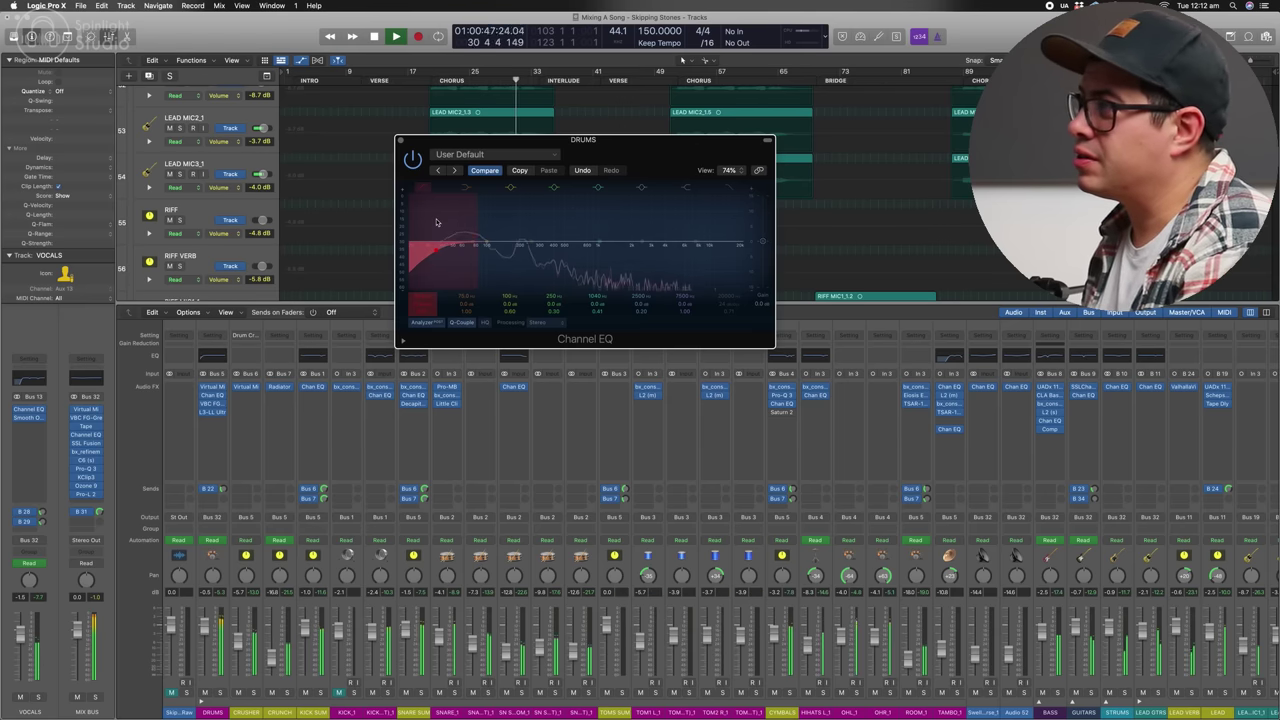
key(space)
click(401, 142)
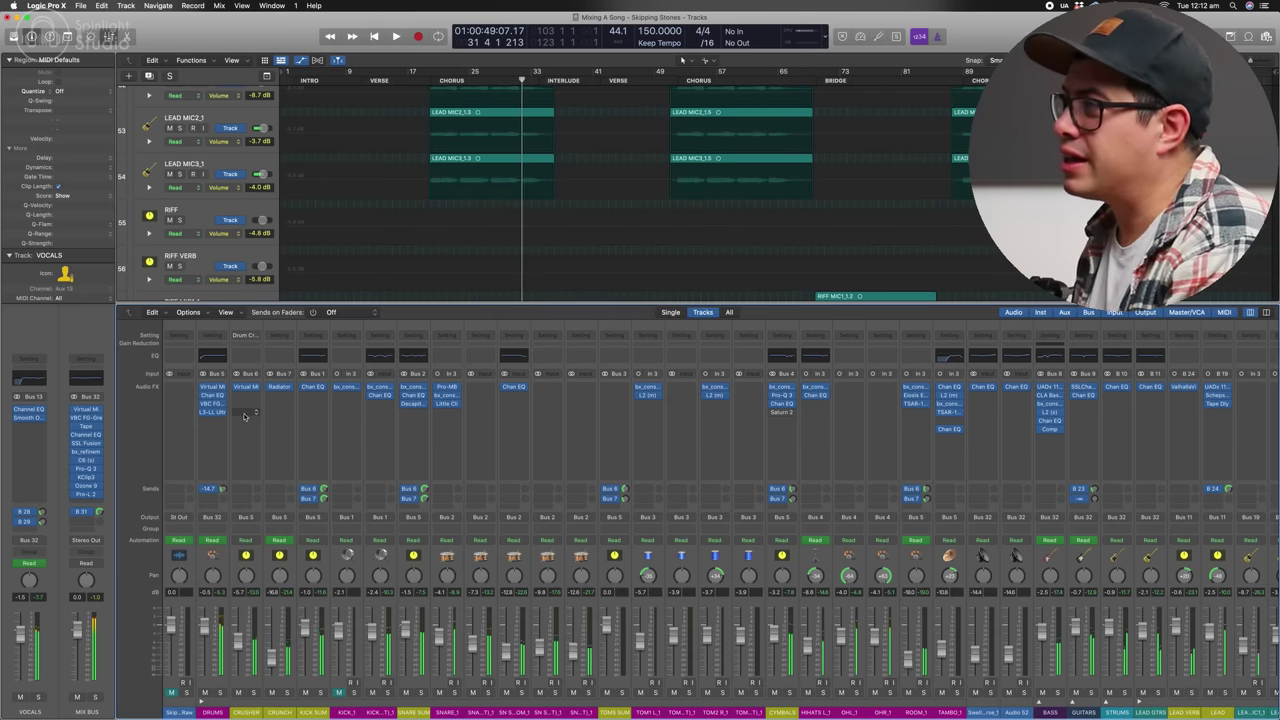
- Unmute KICK_1, audition it in solo alongside the kick sample and set its level to -17.4 dB
click(339, 692)
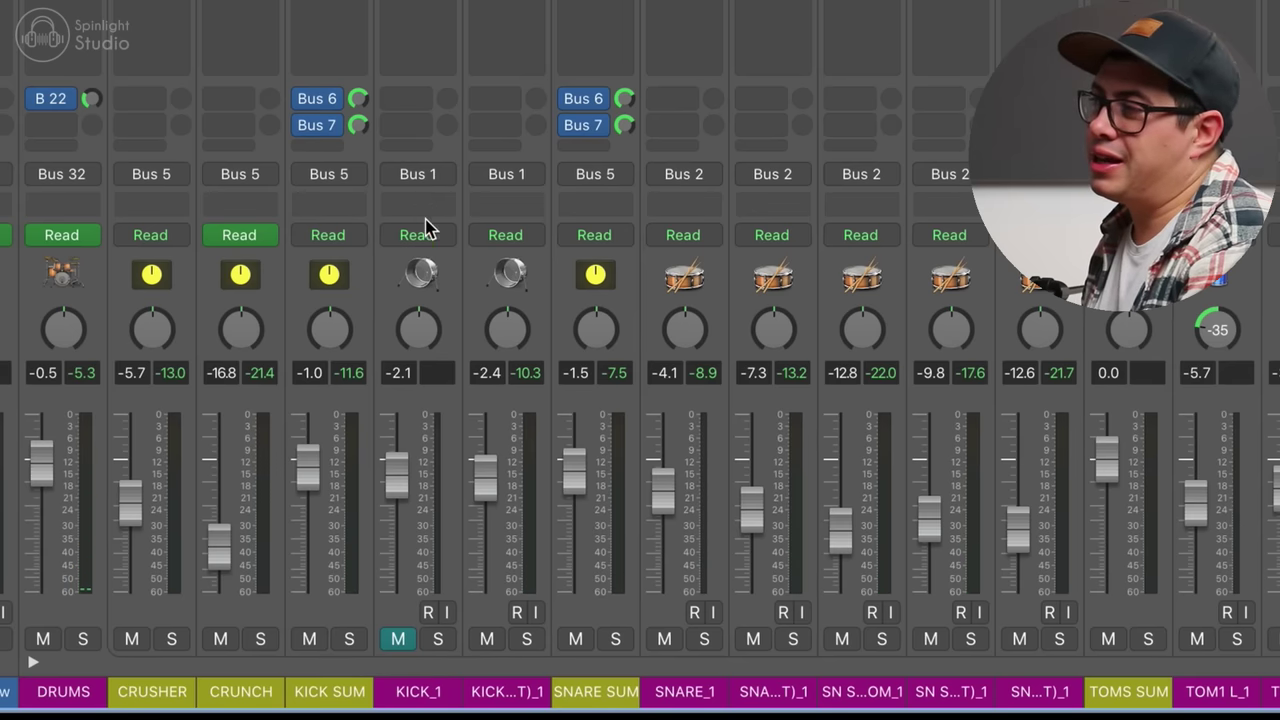
click(405, 368)
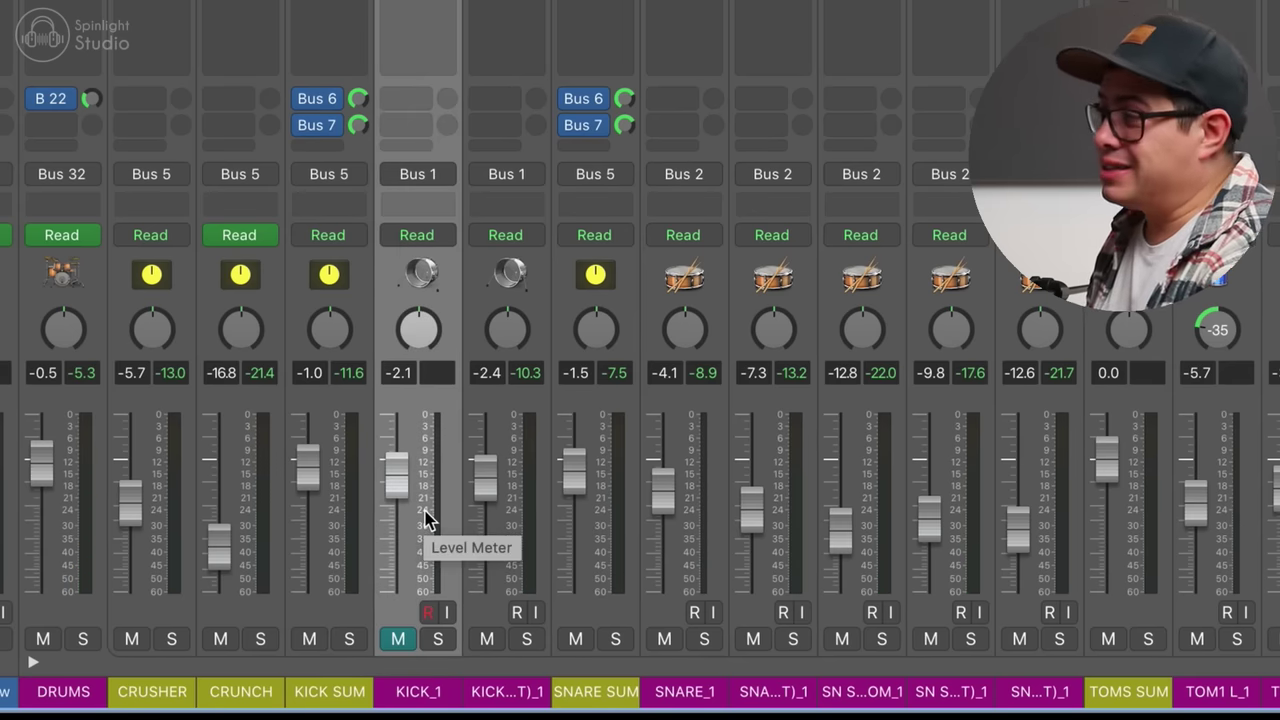
click(434, 639)
key(space)
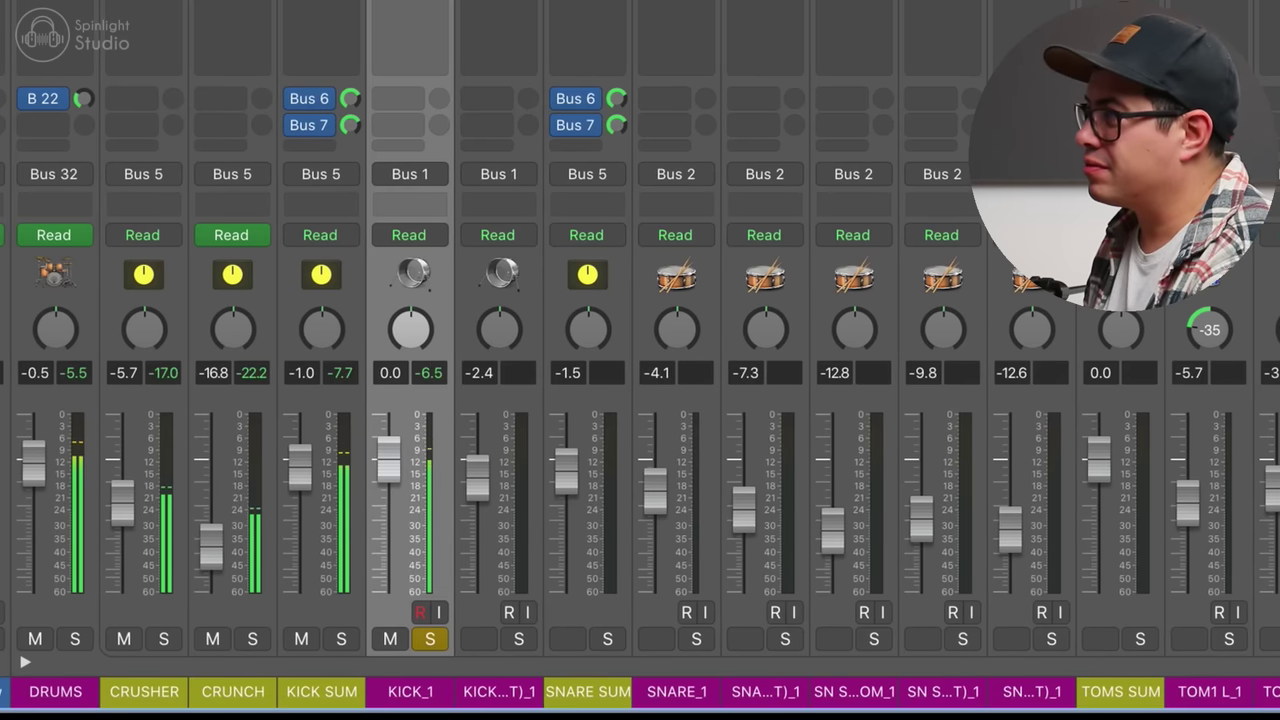
click(517, 640)
drag(390, 458, 388, 549)
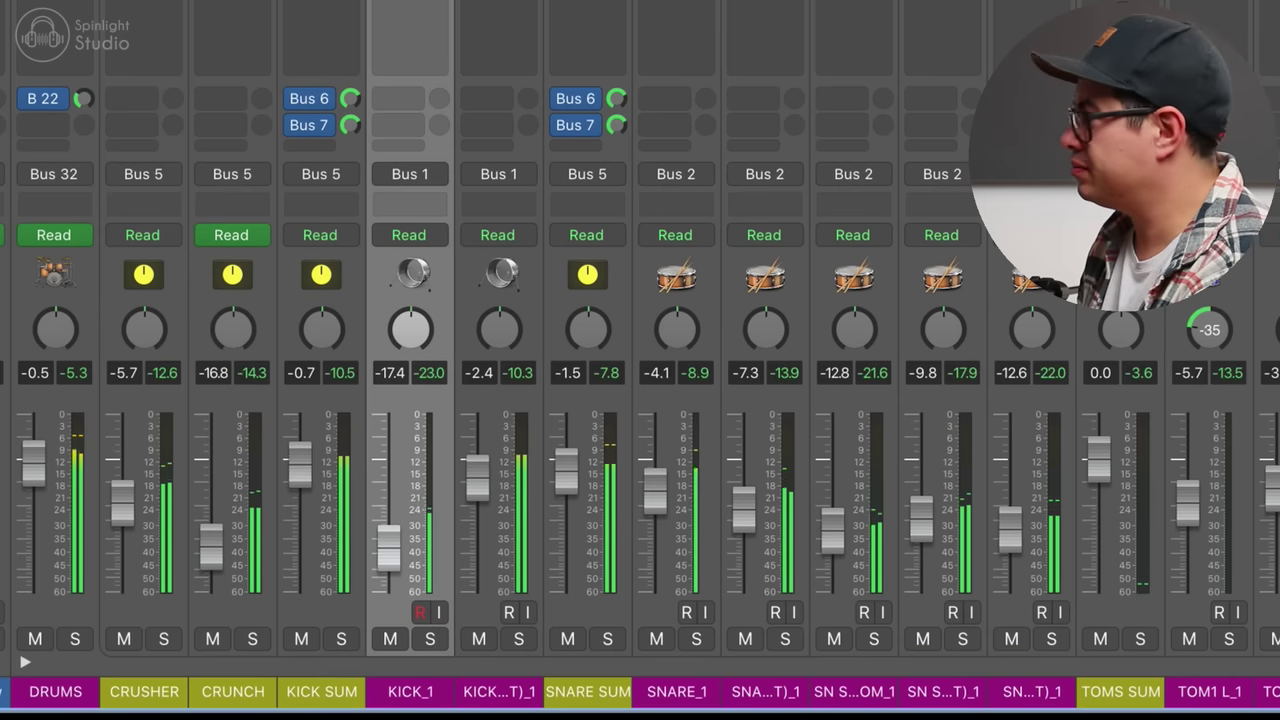
- Add a third send to the VOCALS channel and play the song into the bridge with the channel's automation in Touch mode
scroll(640, 360, right, 10)
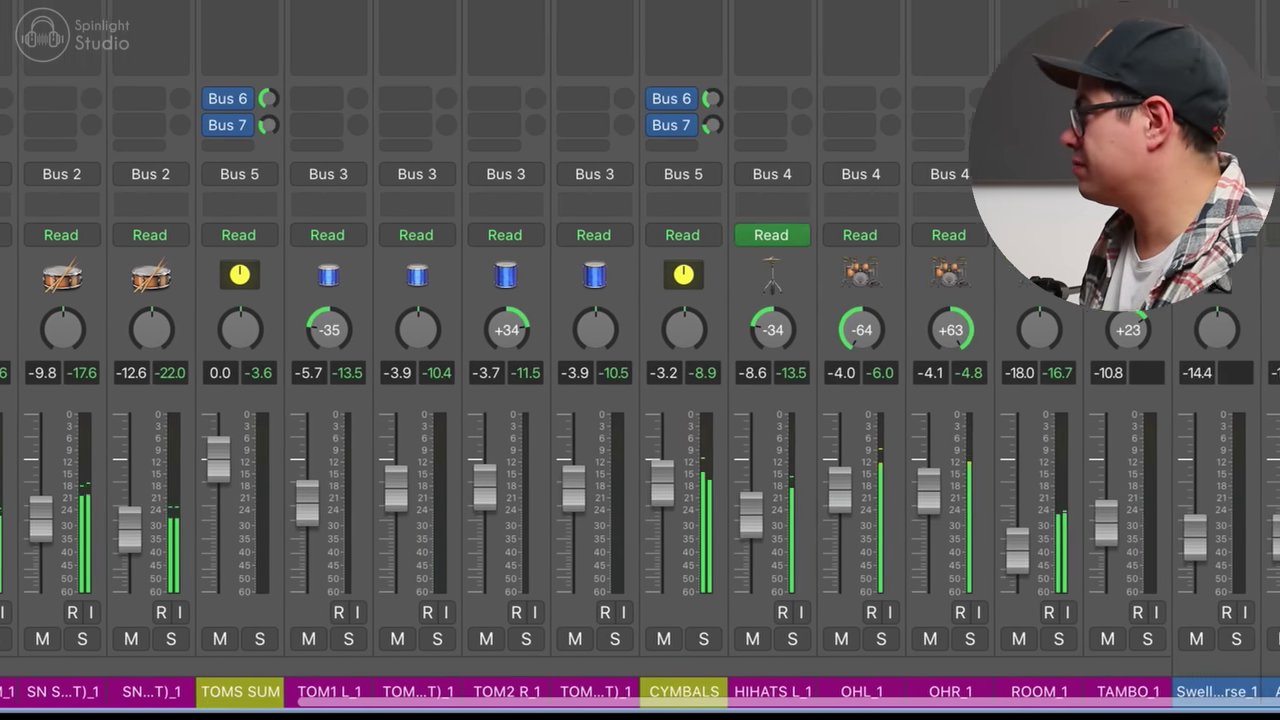
scroll(640, 360, right, 2)
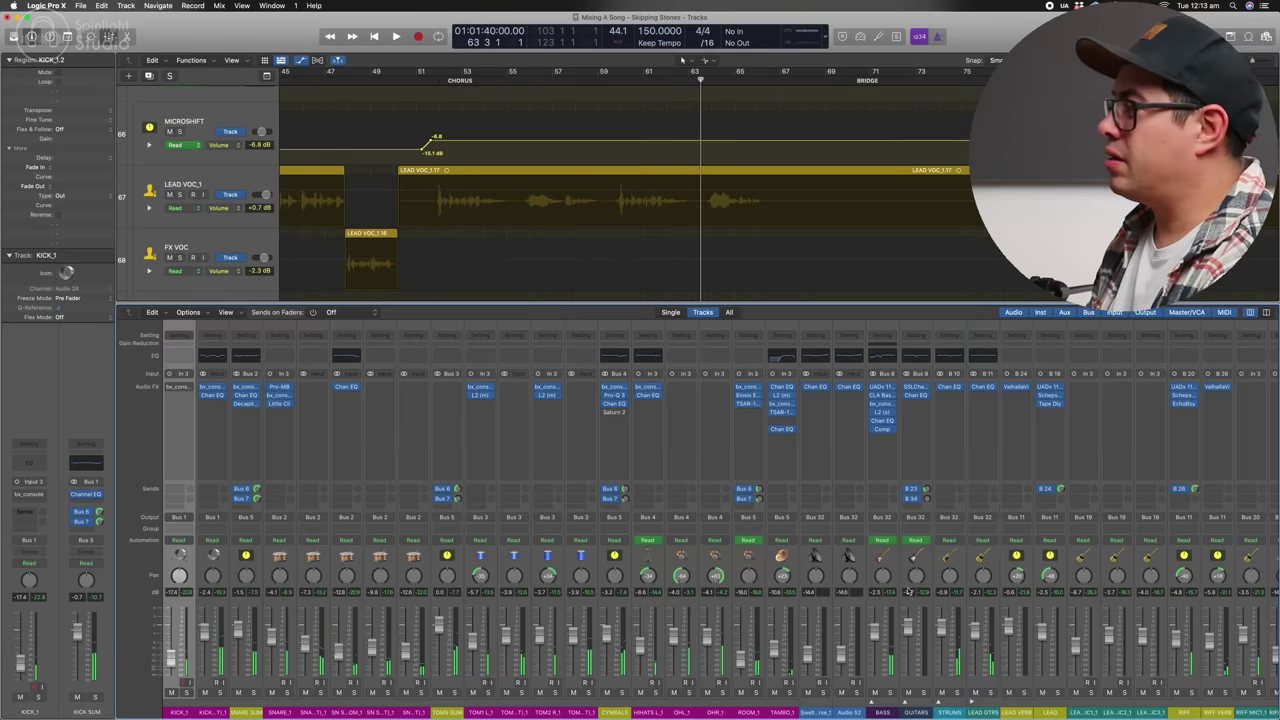
scroll(909, 583, right, 8)
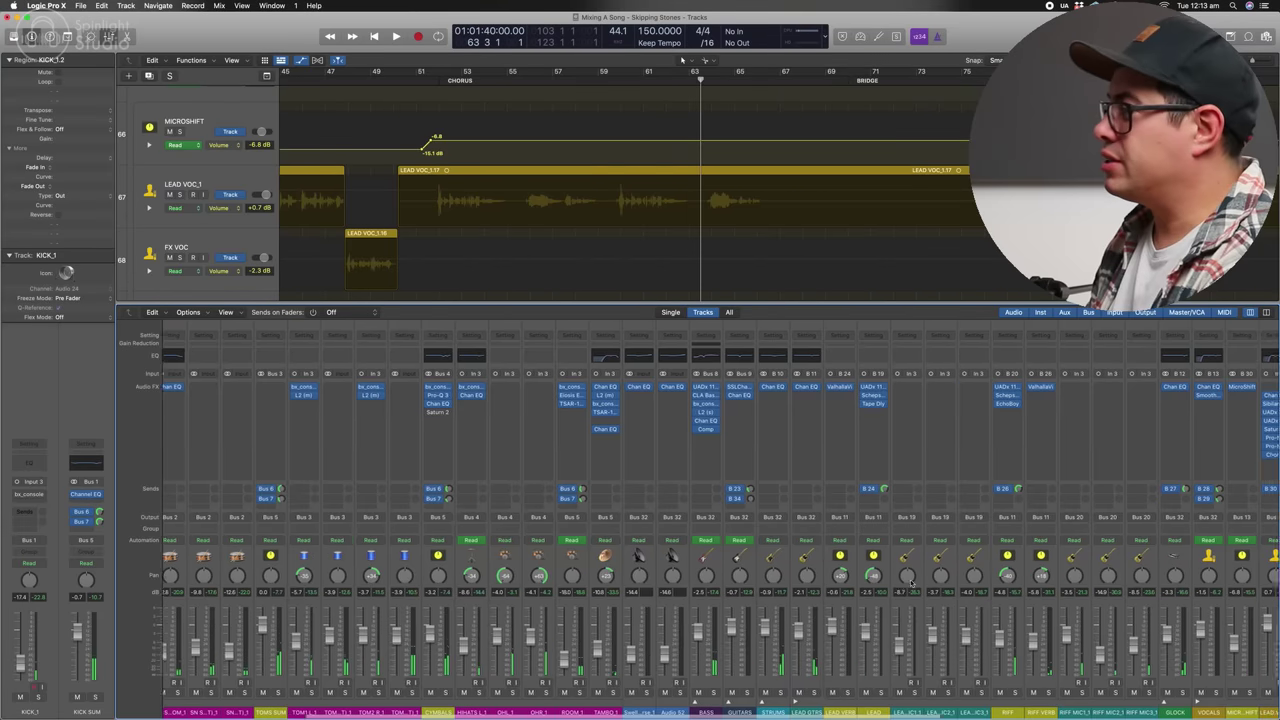
scroll(908, 582, right, 4)
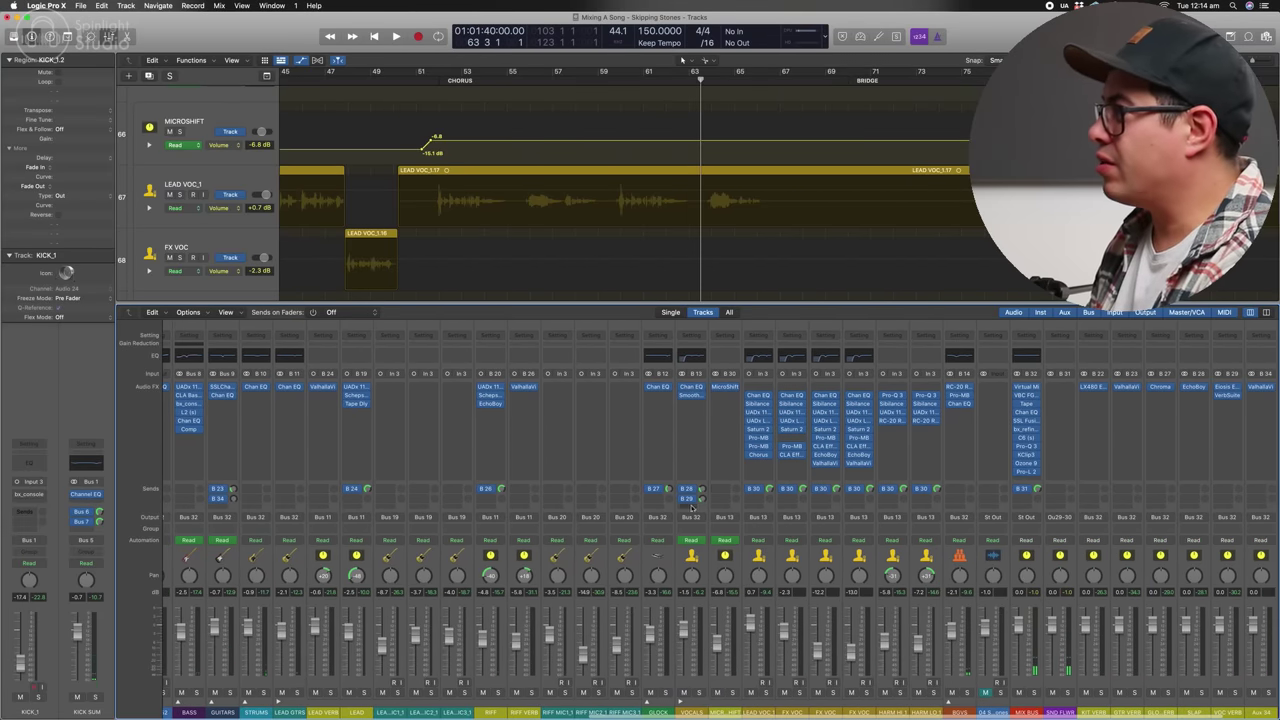
click(691, 508)
mouse_move(694, 519)
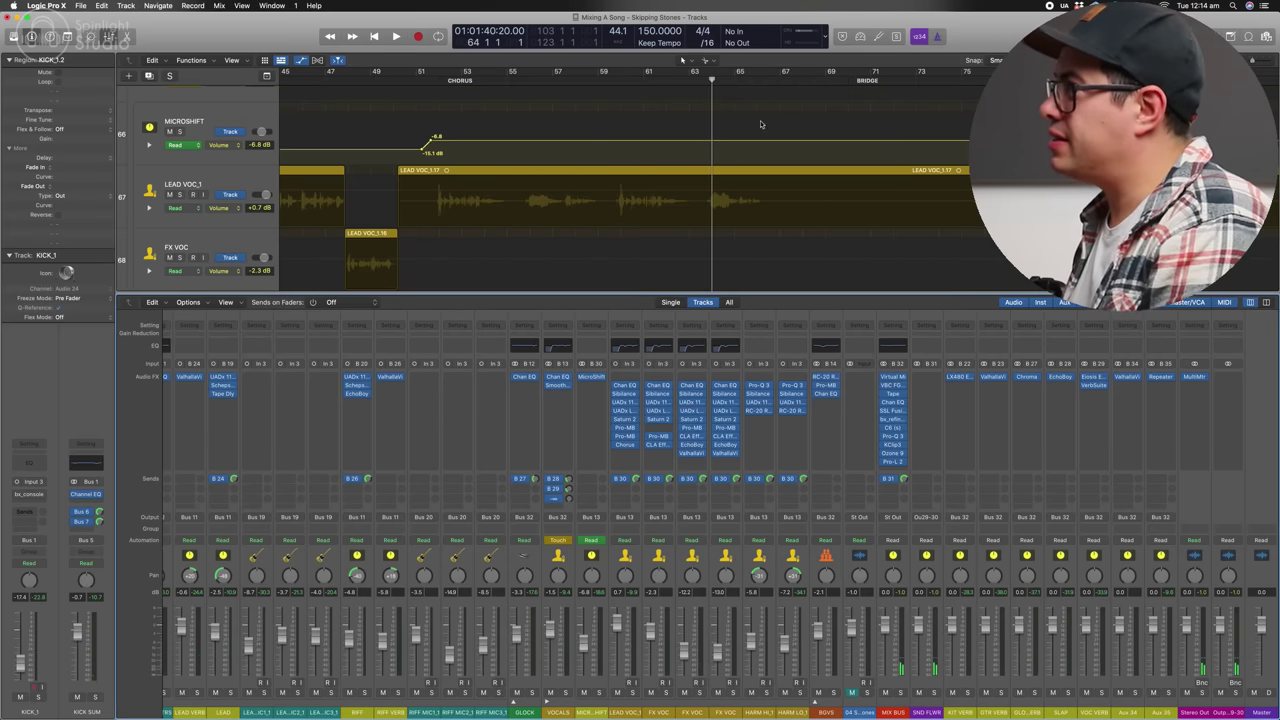
key(space)
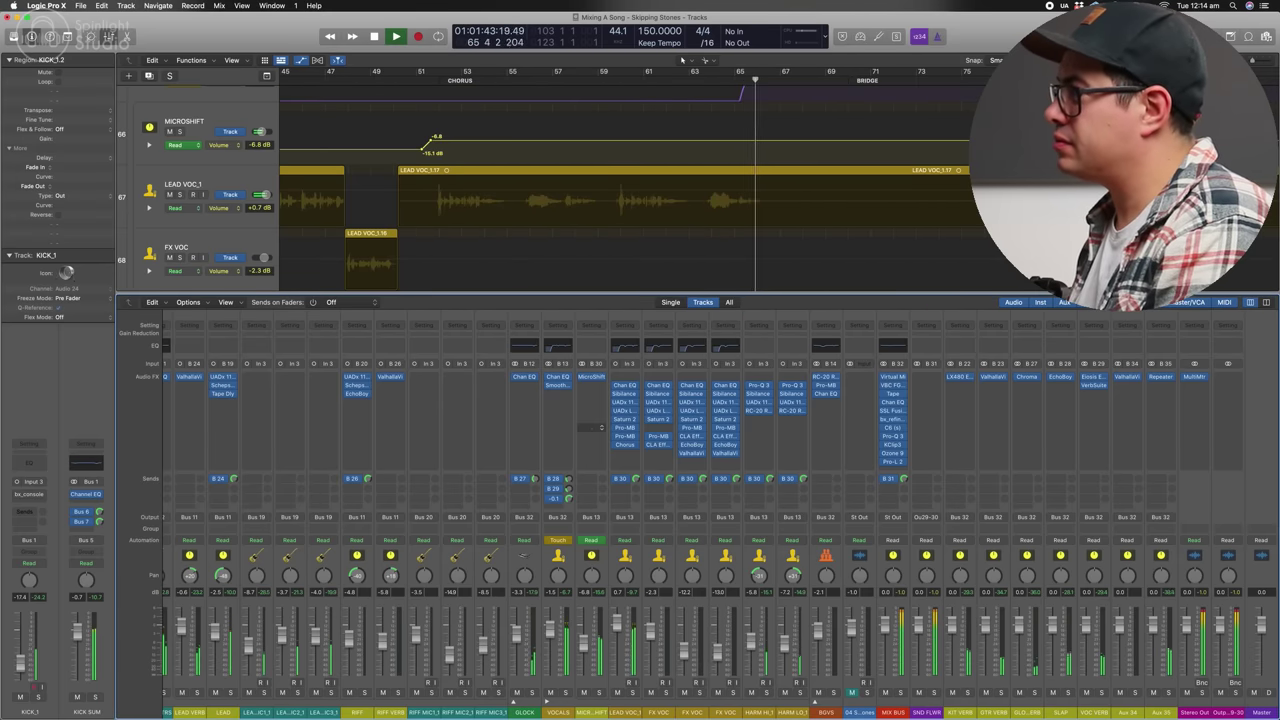
- Compare the finished mix with the unmixed Skipping Stones Raw track by alternately soloing and unsoloing it during playback
scroll(802, 143, up, 2)
scroll(802, 143, up, 1)
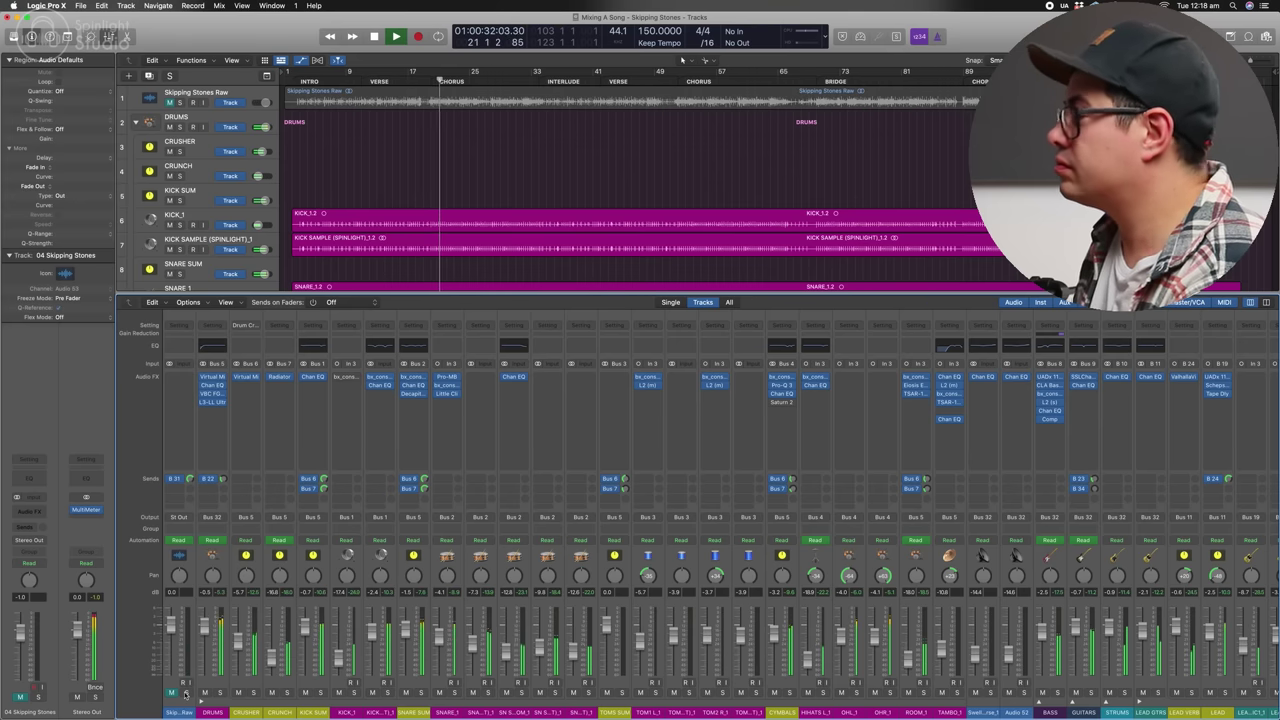
click(185, 693)
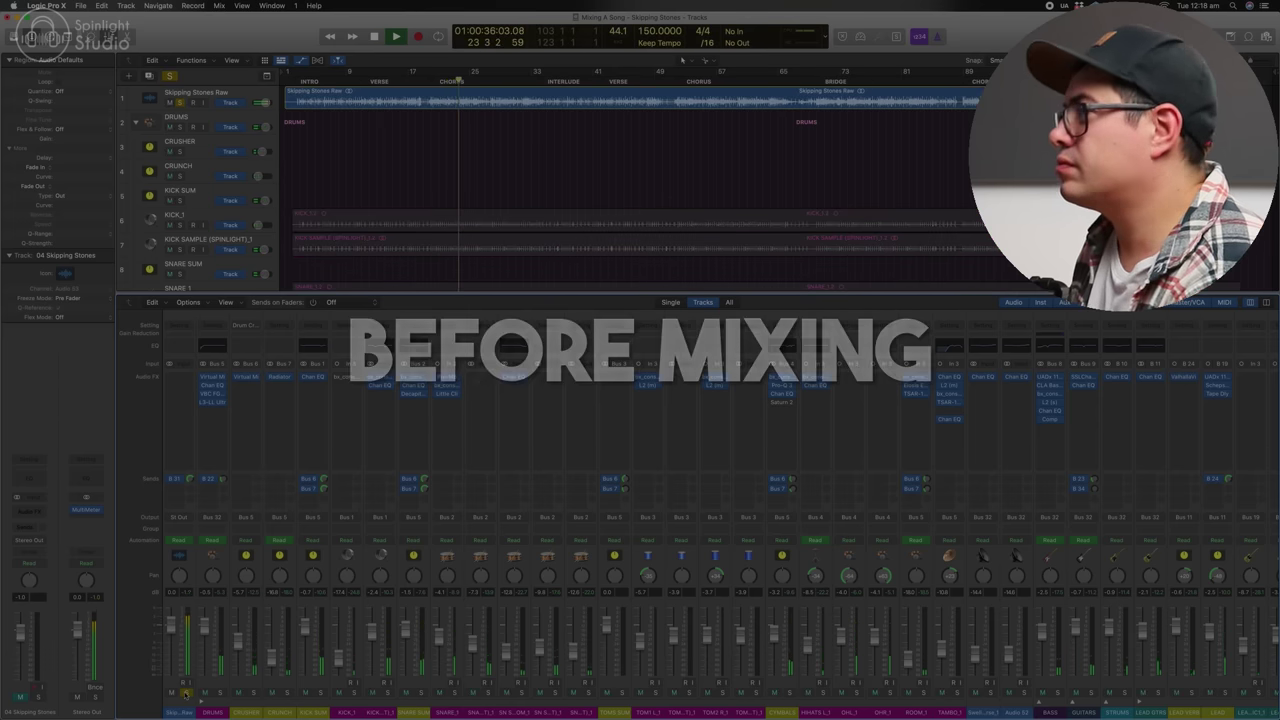
click(185, 693)
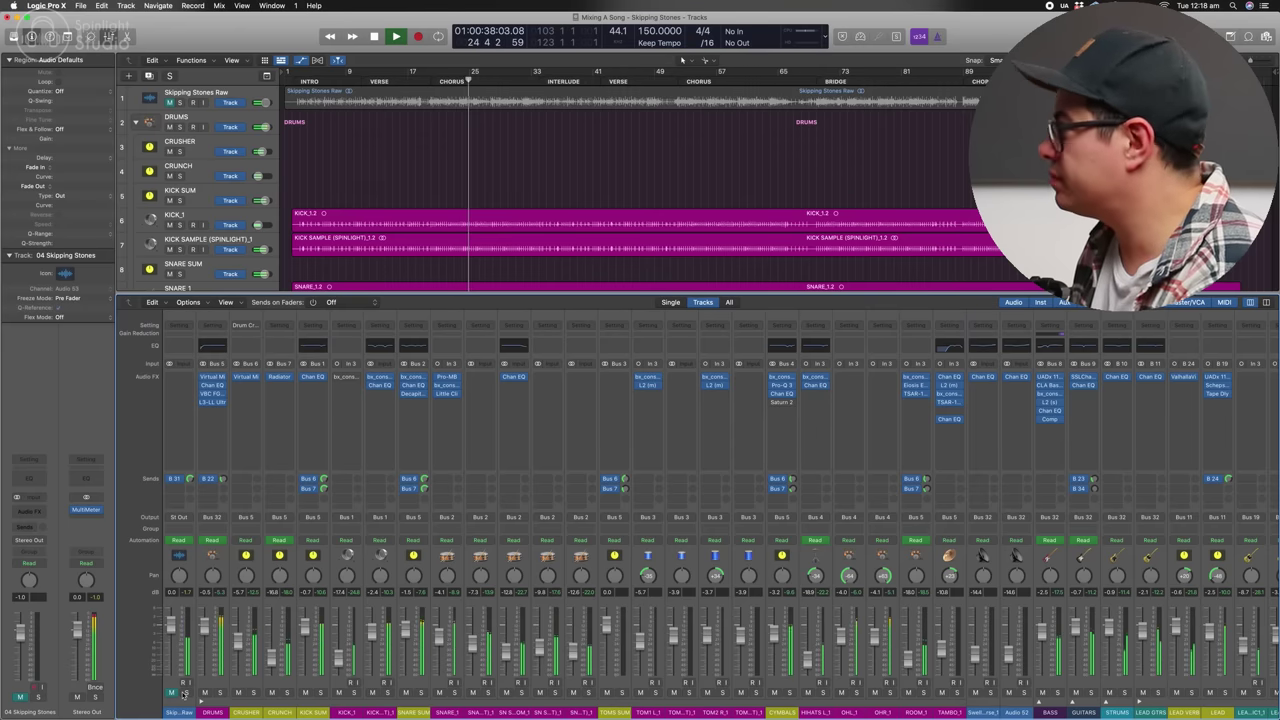
click(185, 693)
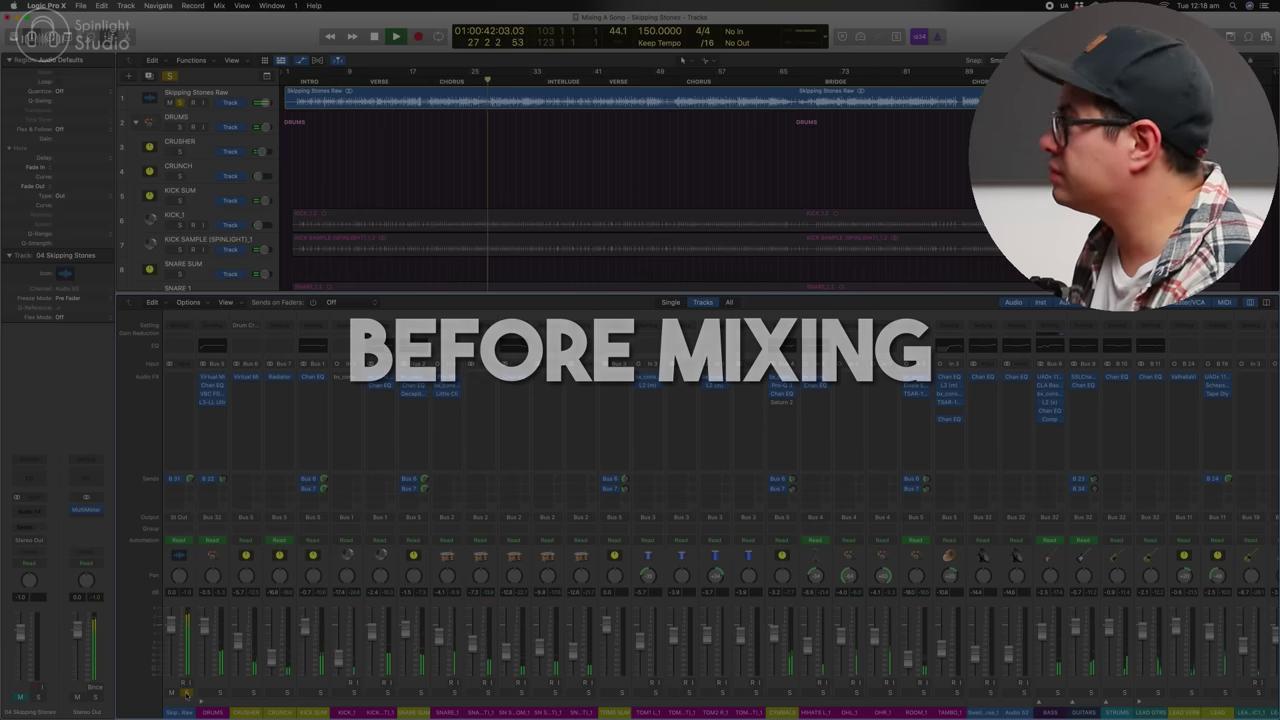
click(185, 693)
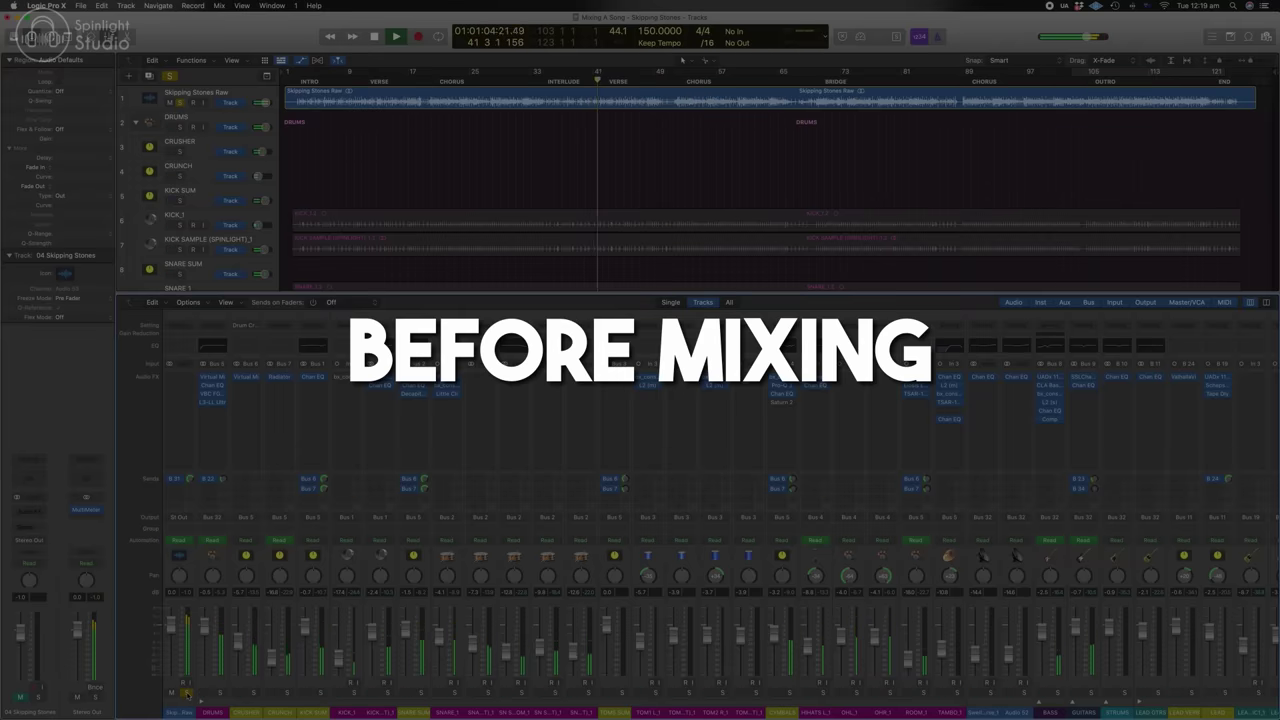
click(187, 693)
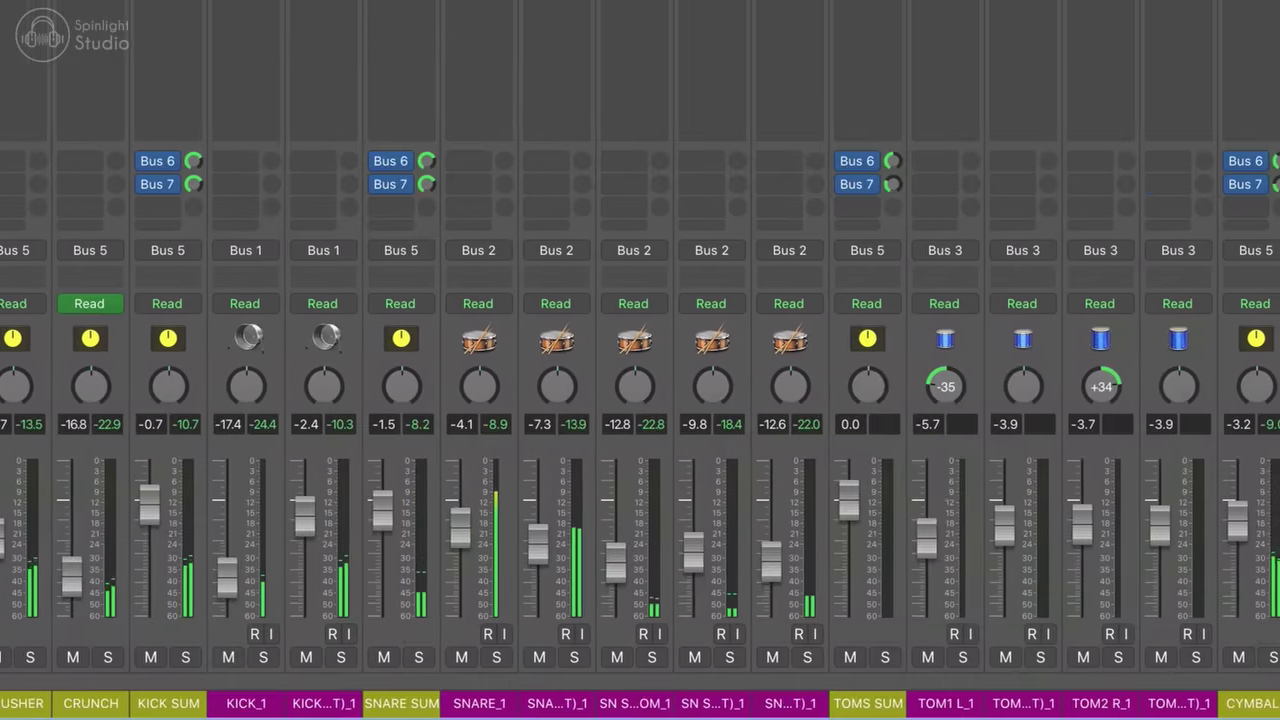